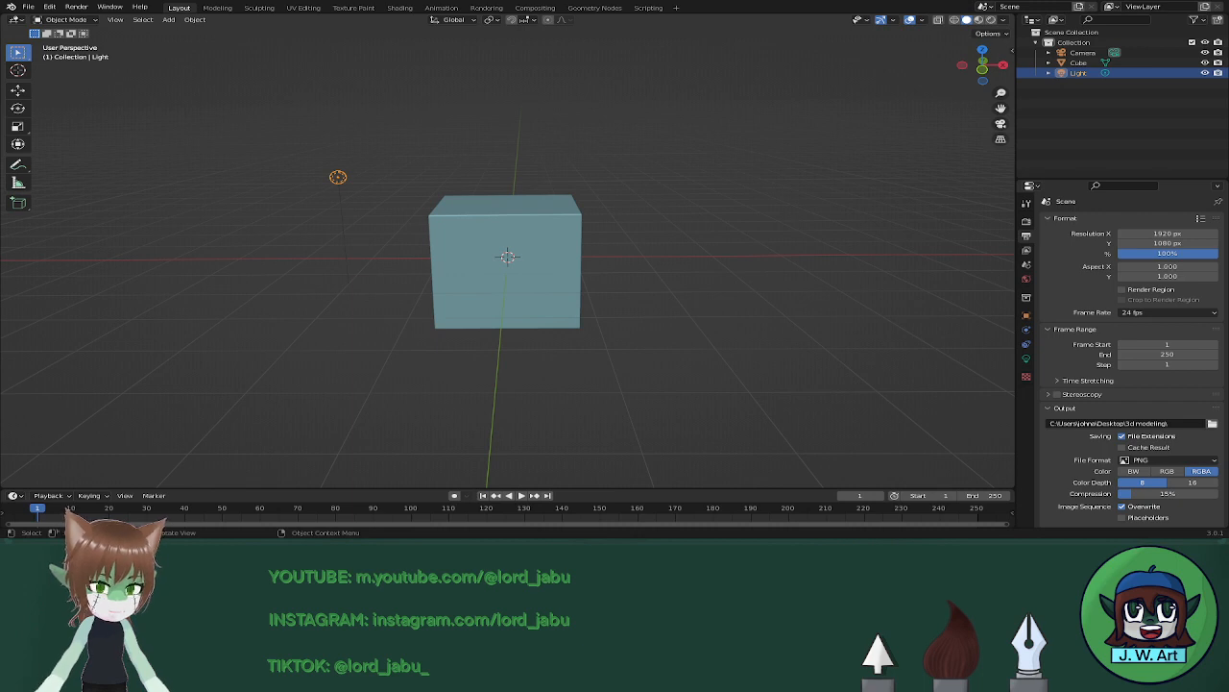
Hide the light object in the viewport.
left_click(532, 266)
middle_click_drag(532, 266, 688, 316)
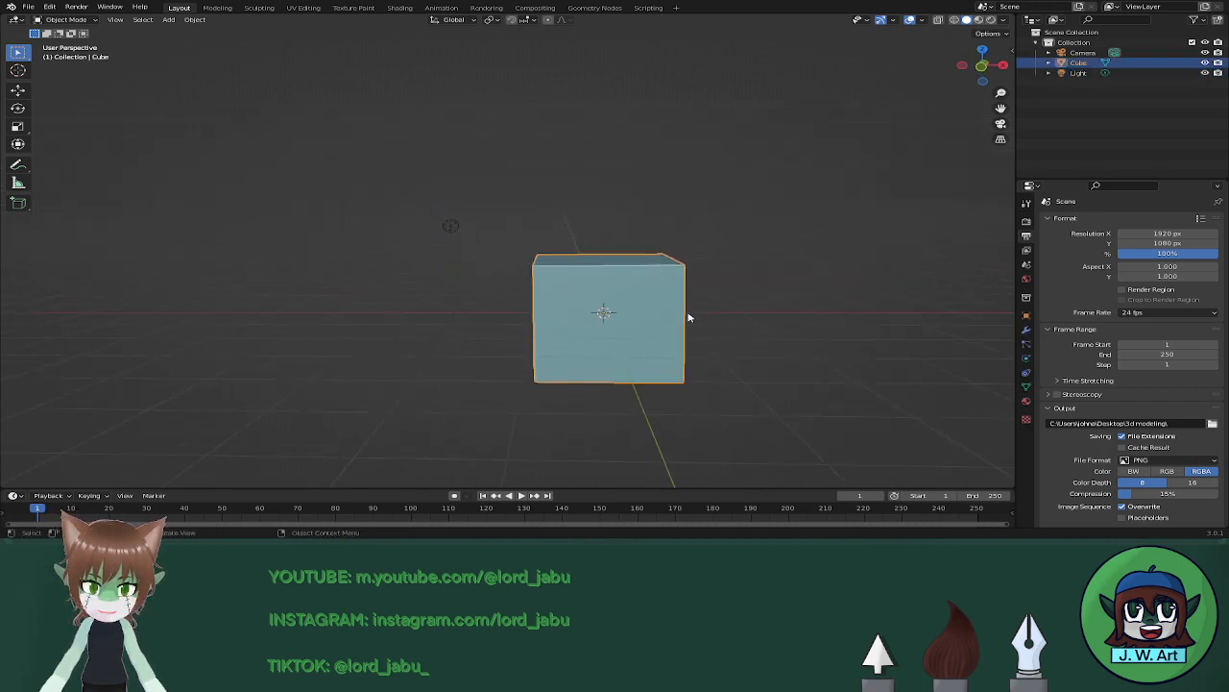
left_click(451, 226)
key("h")
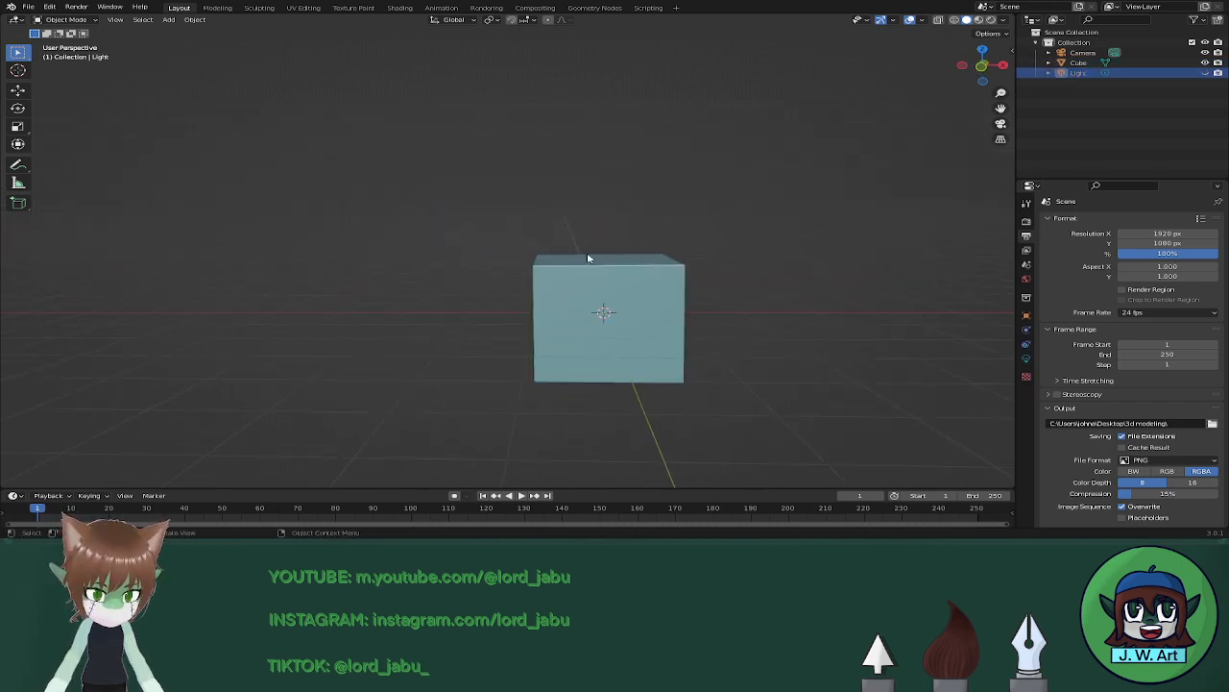
Give the cube a level 2 Subdivision Surface modifier to round it into a low-poly sphere.
left_click(662, 329)
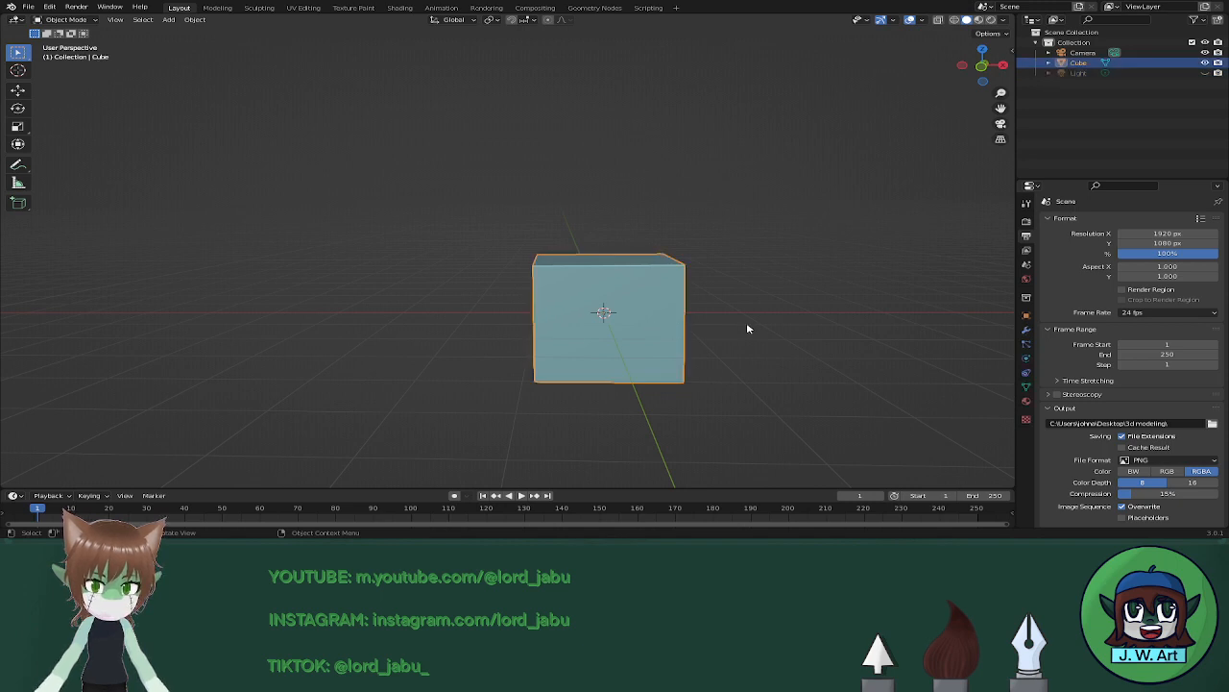
key("ctrl+2")
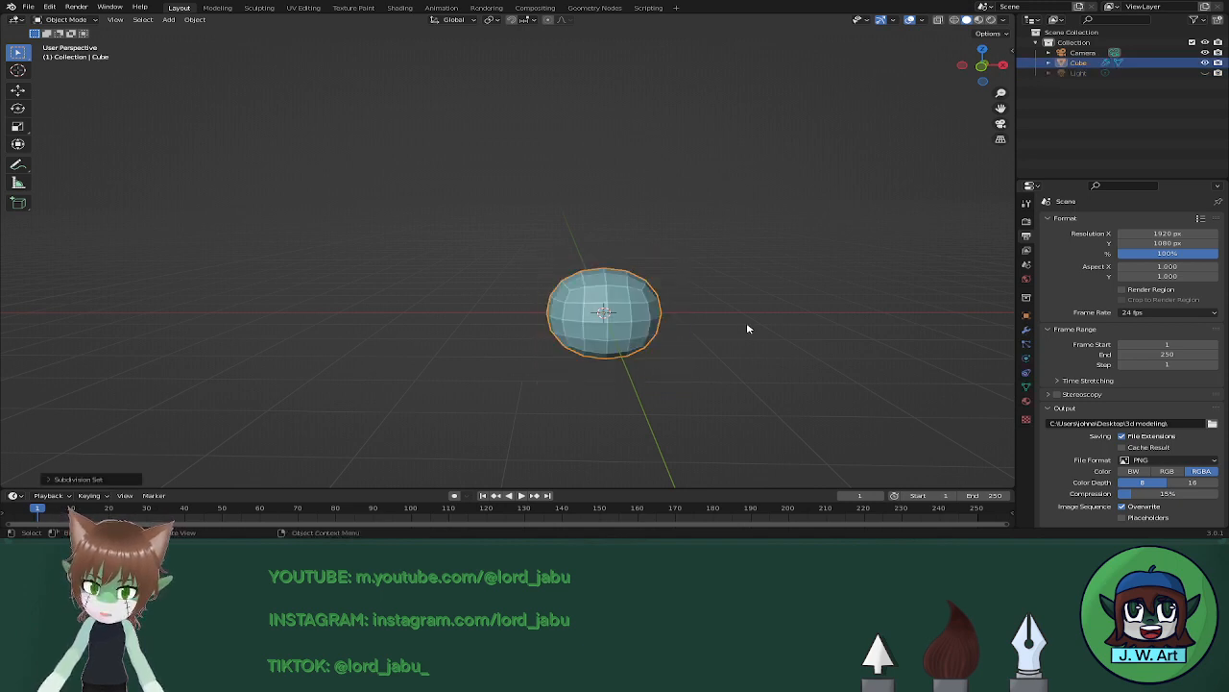
middle_click_drag(787, 343, 736, 337)
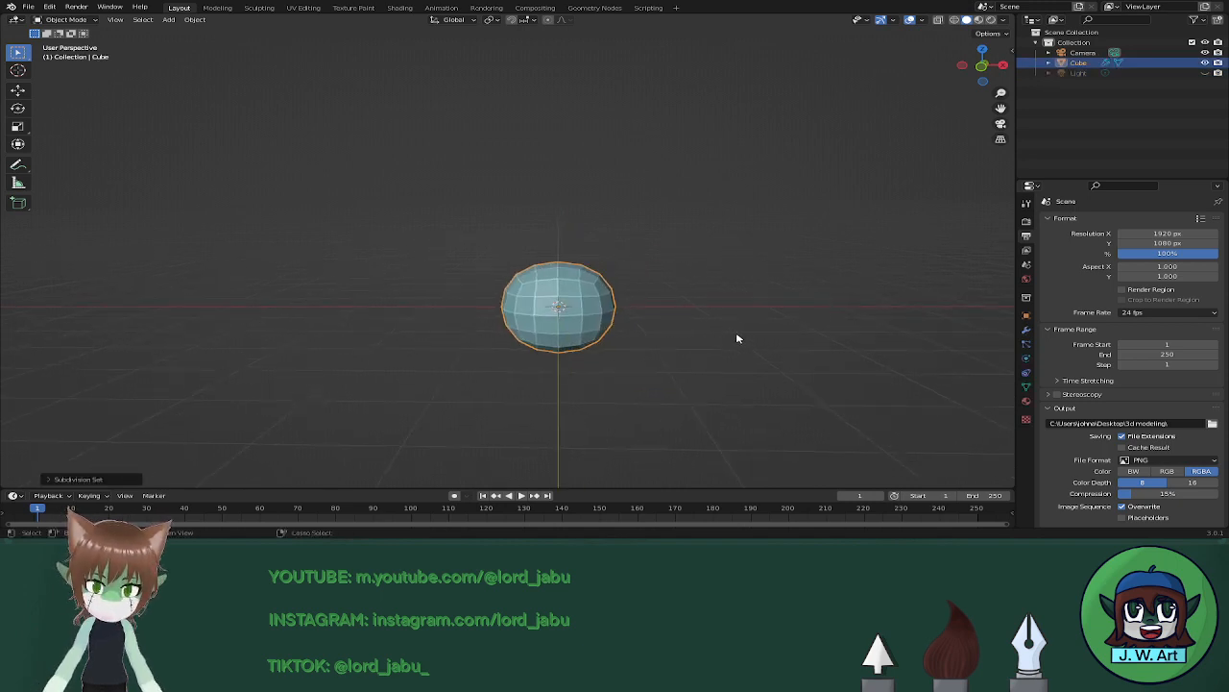
Raise the rounded cube straight up along the Z axis, well above the world origin.
key("g")
key("z")
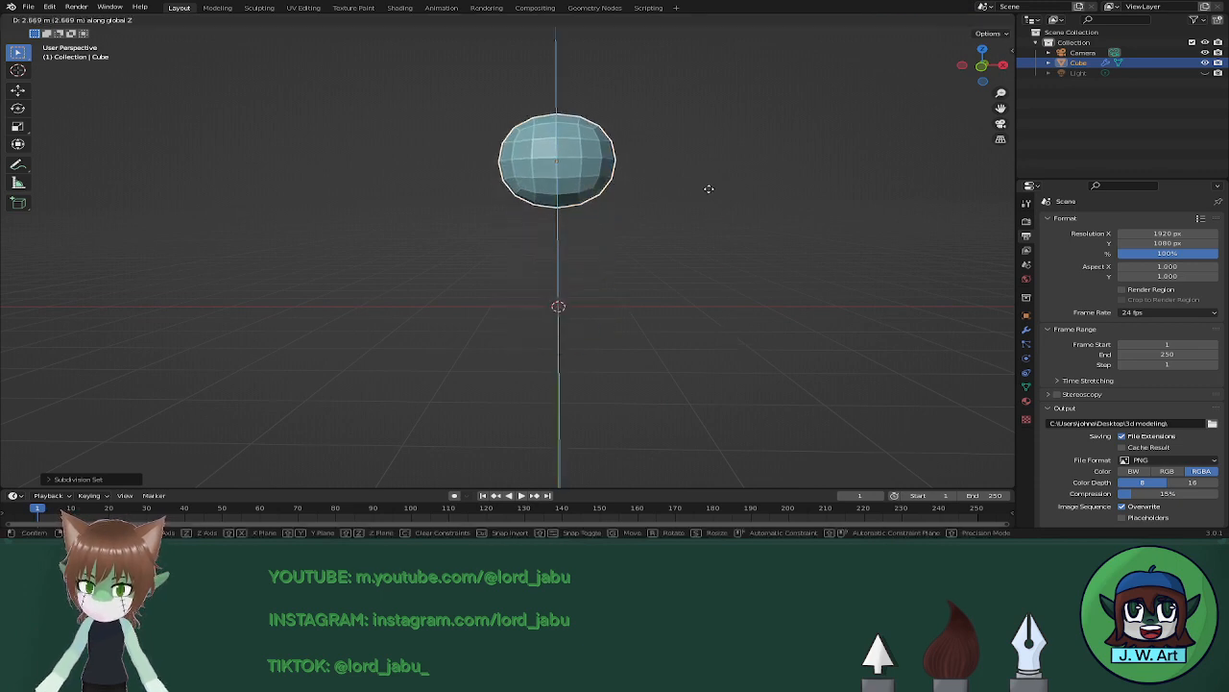
left_click(708, 188)
middle_click_drag(708, 203, 586, 286, "shift")
scroll(690, 272, "up", 2)
In Edit Mode, scale the whole cube mesh slightly taller along Z, and return to Object Mode.
key("Tab")
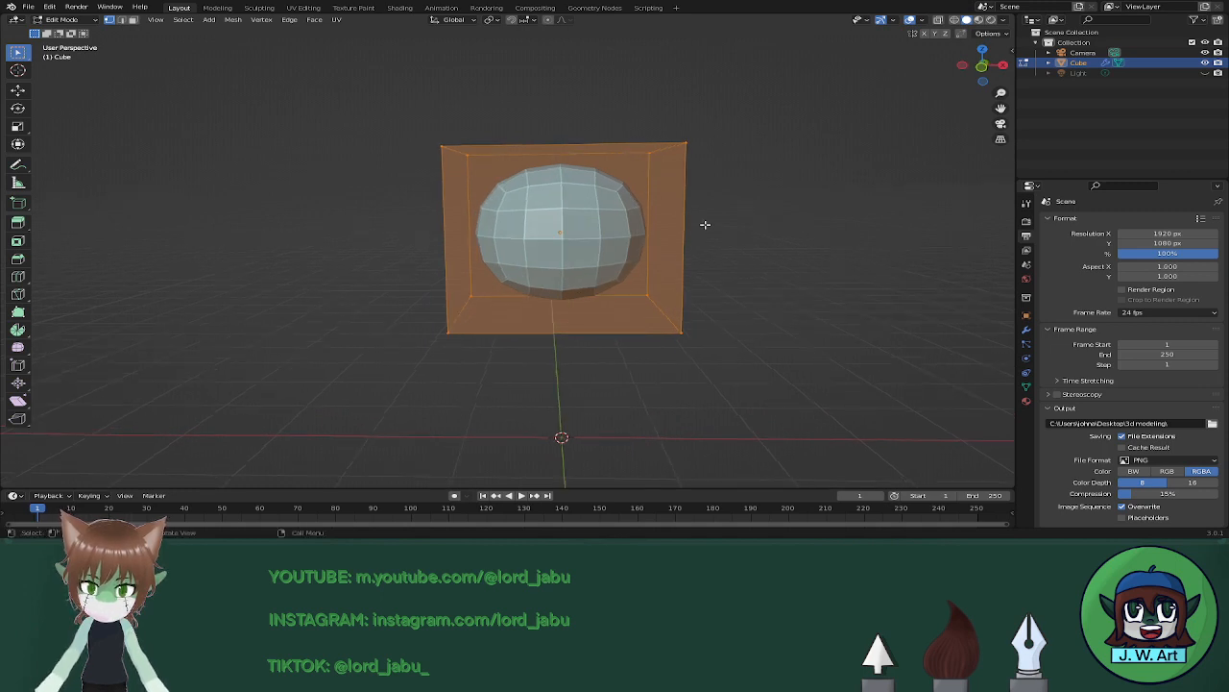
key("s")
key("z")
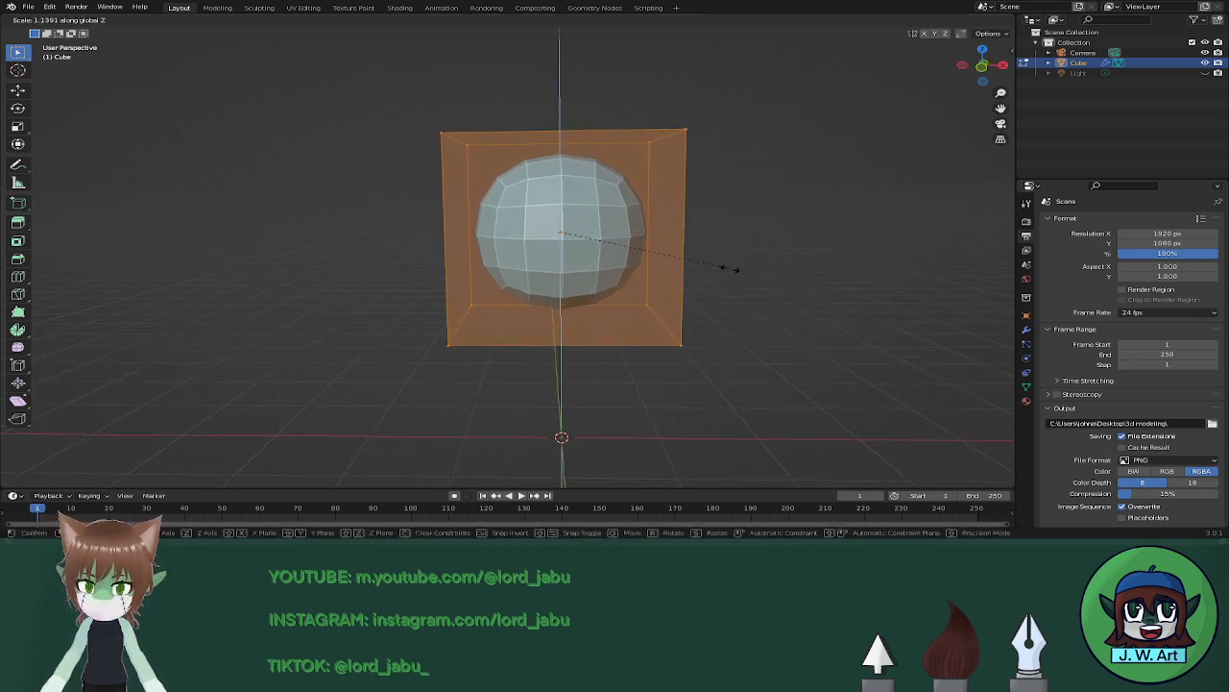
left_click(727, 269)
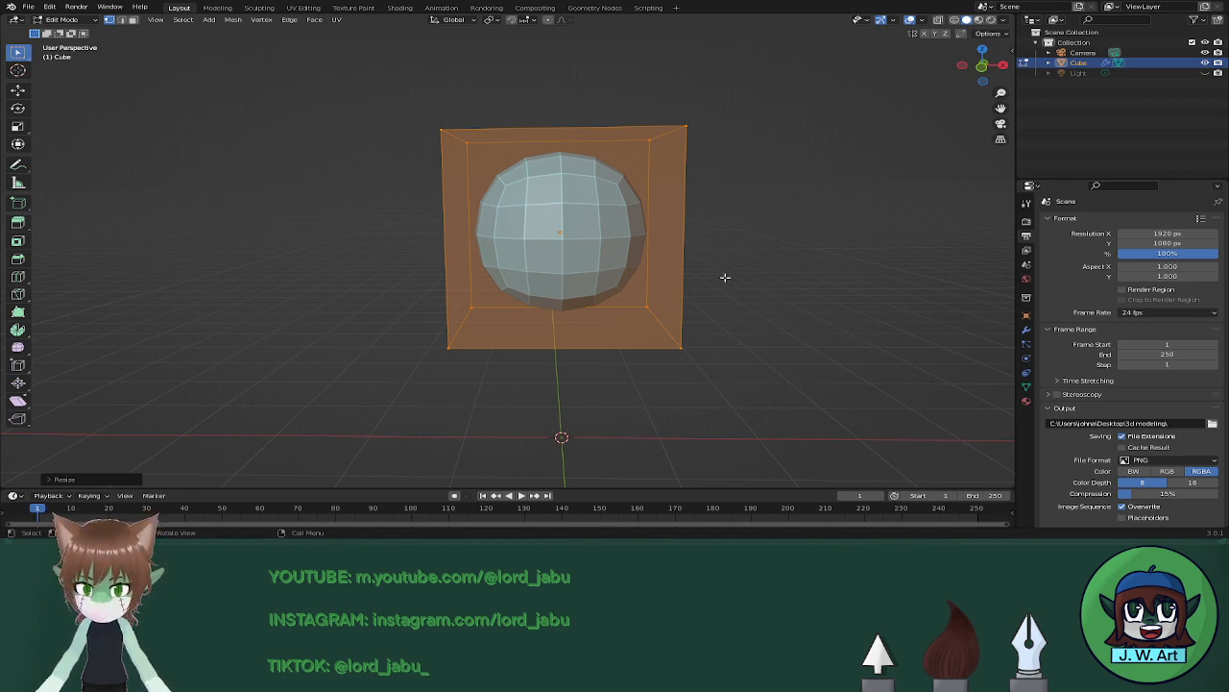
middle_click_drag(724, 275, 749, 265)
key("Tab")
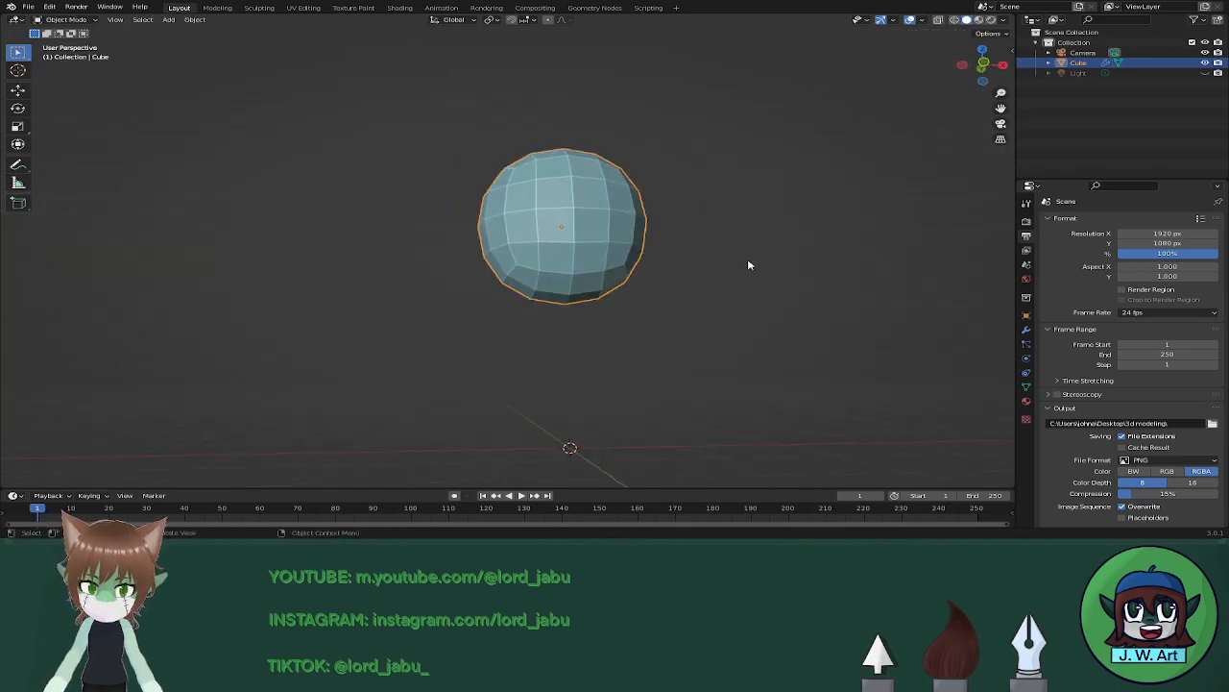
Display the object's modifiers and save the project as "hollow knight low poly.blend".
left_click(1026, 329)
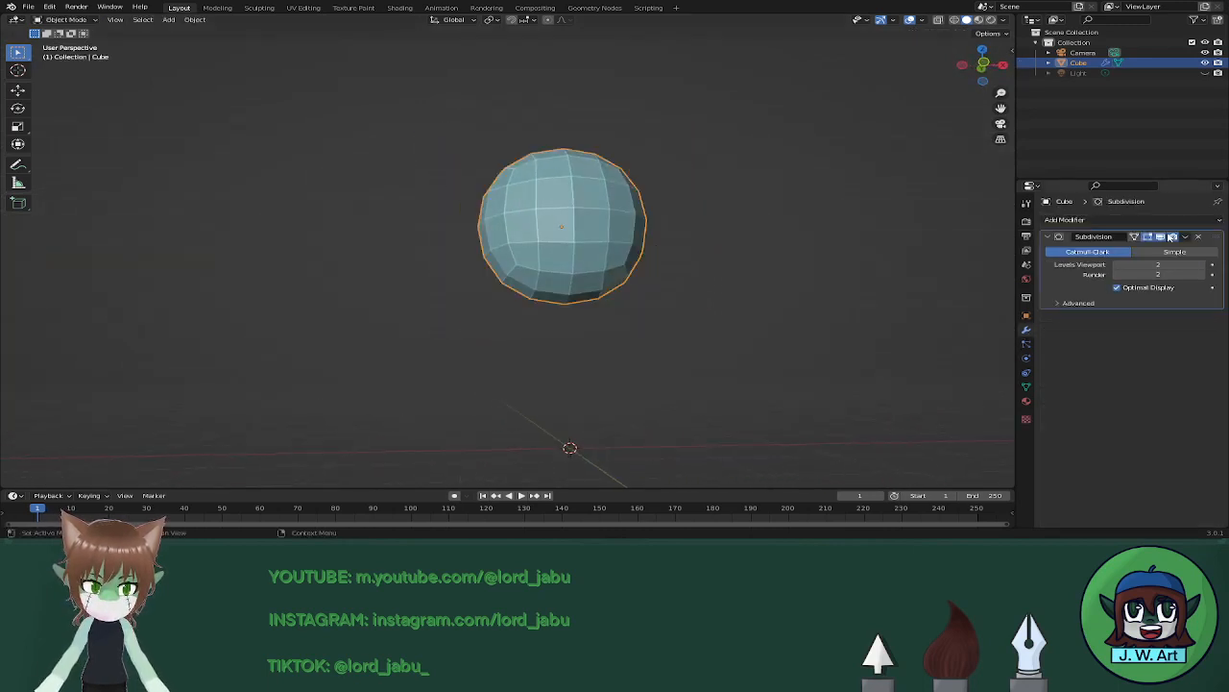
left_click(29, 7)
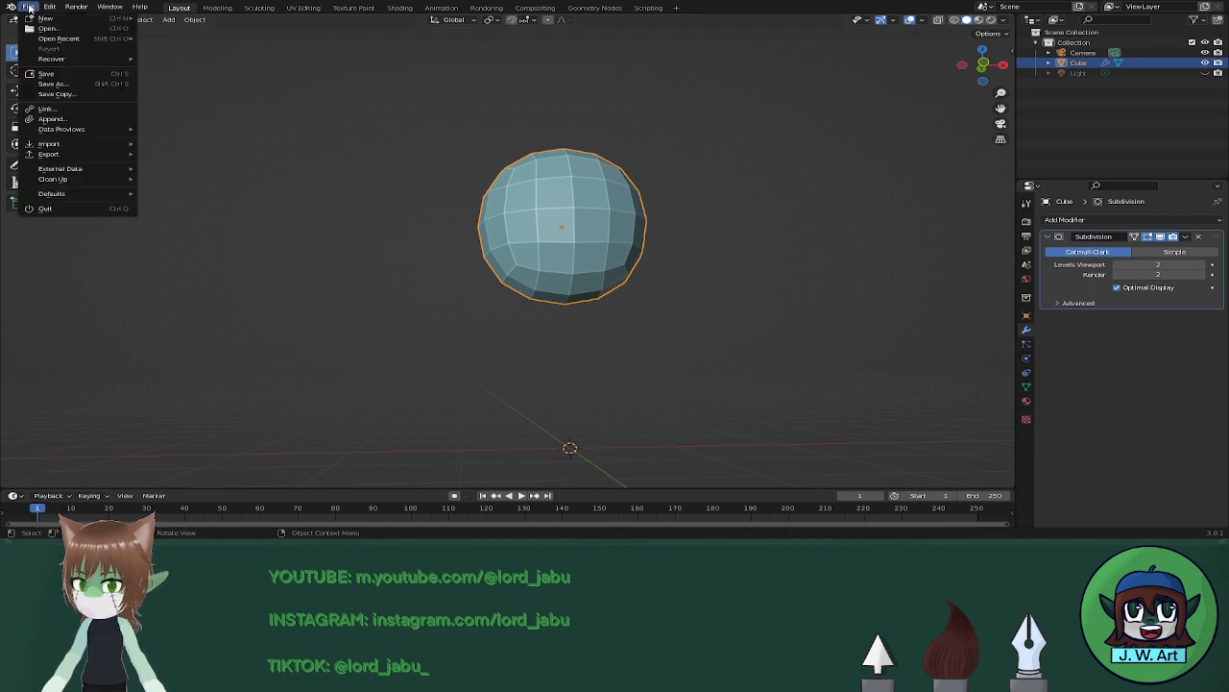
left_click(77, 77)
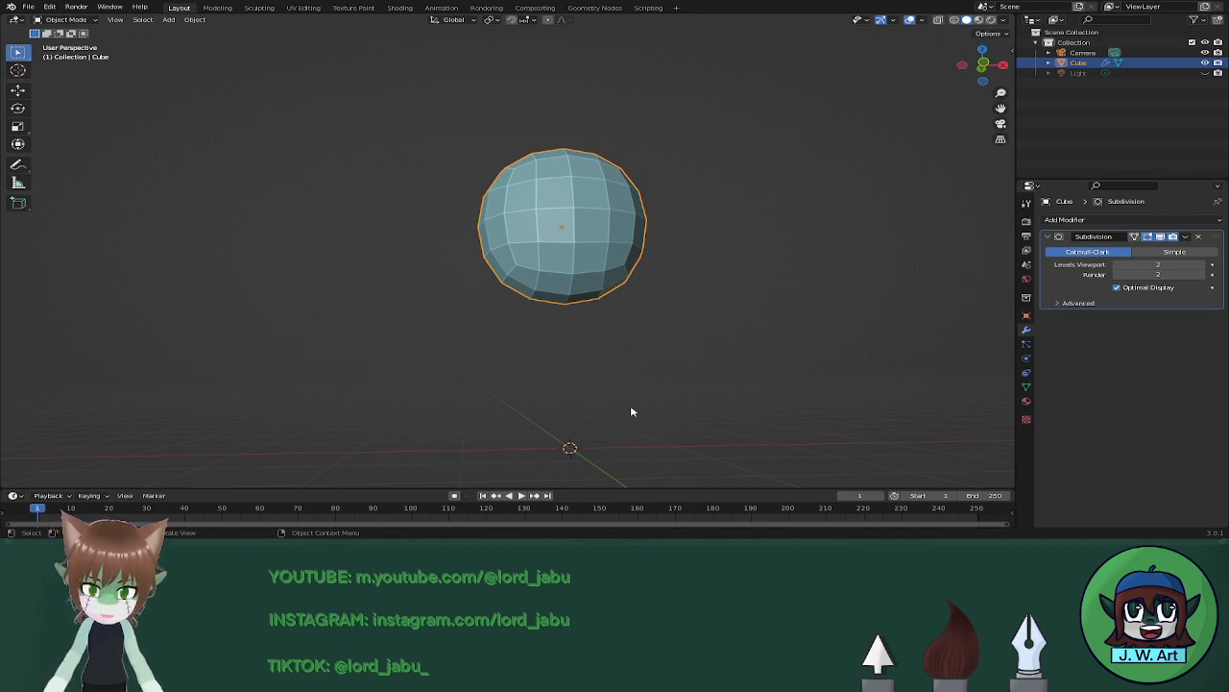
key("ctrl+s")
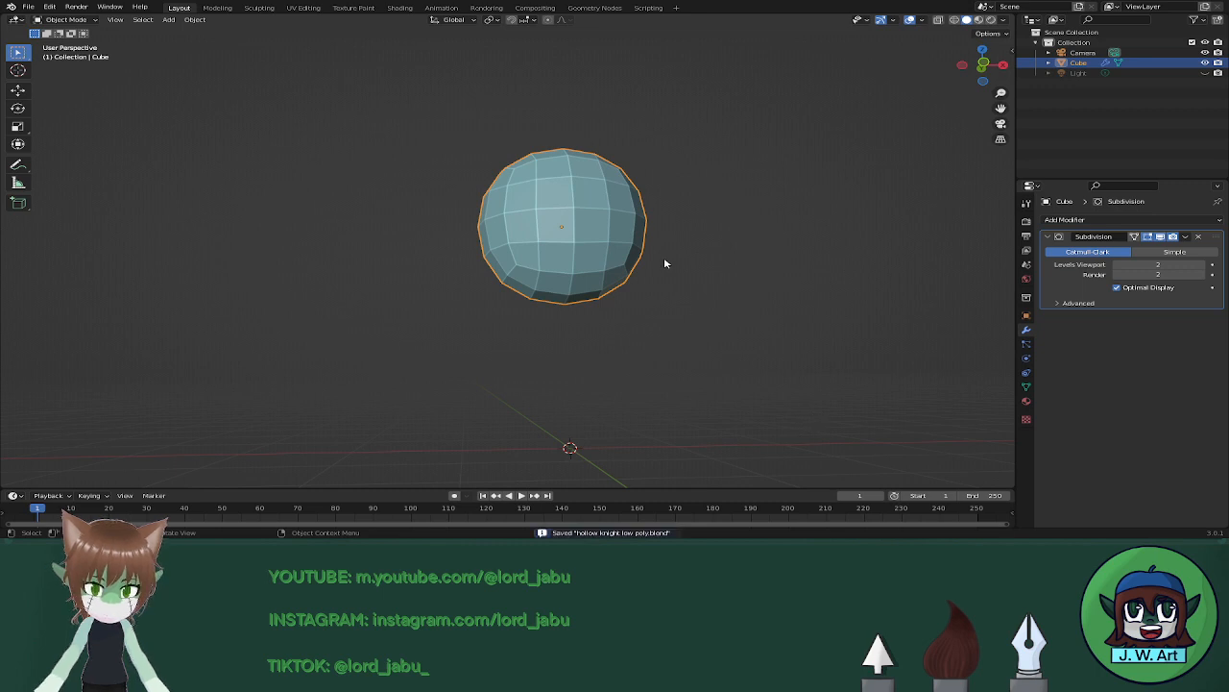
Apply the Subdivision modifier to the rounded cube.
middle_click_drag(663, 263, 656, 284)
left_click(1187, 235)
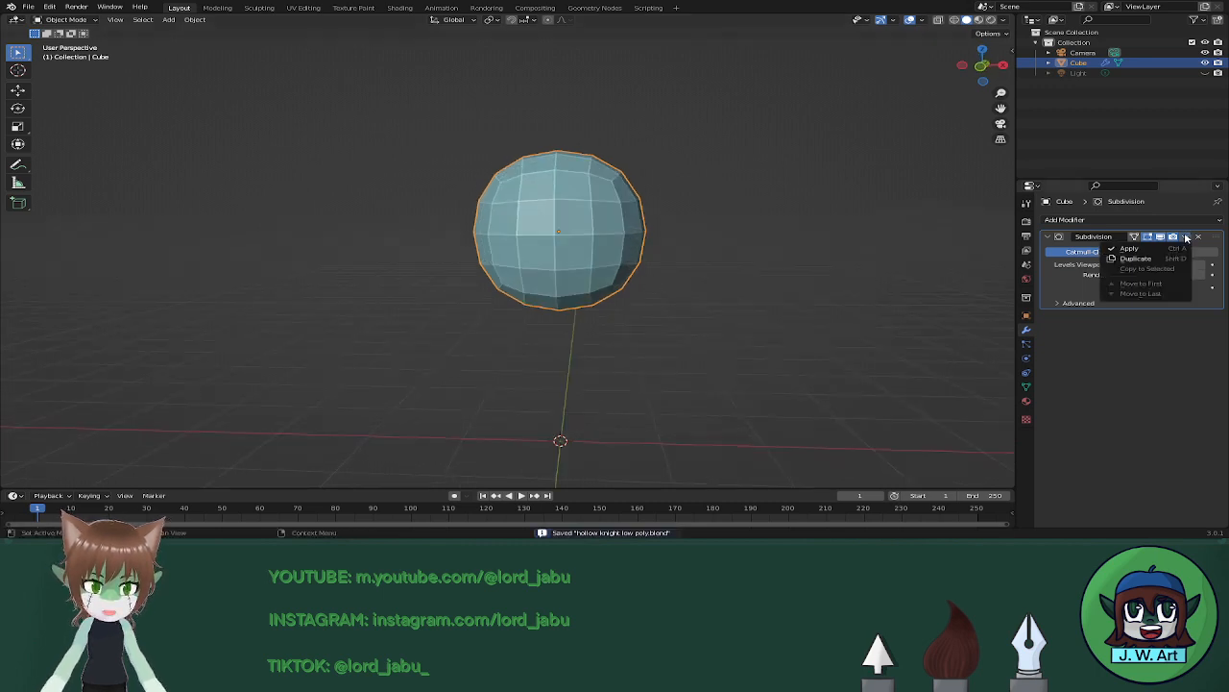
left_click(1138, 248)
In Edit Mode, enable proportional editing and push the sphere's bottom centre vertex up along Z to flatten the underside.
key("Tab")
middle_click_drag(685, 249, 637, 224)
left_click(553, 298)
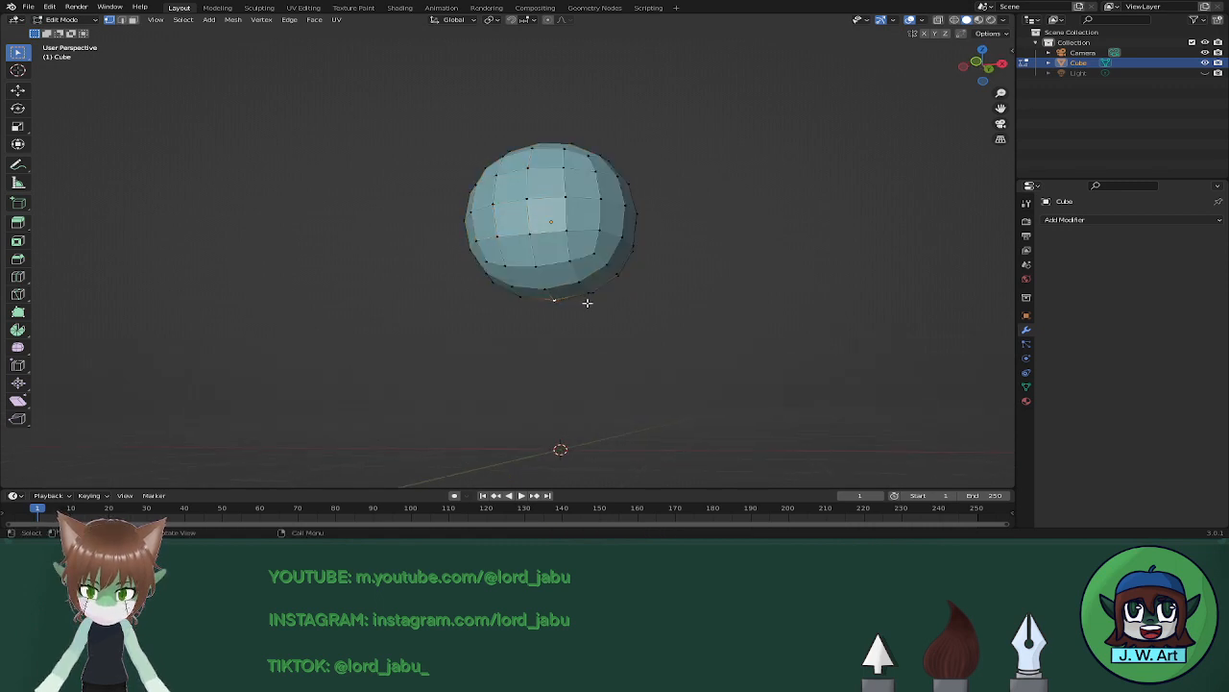
key("o")
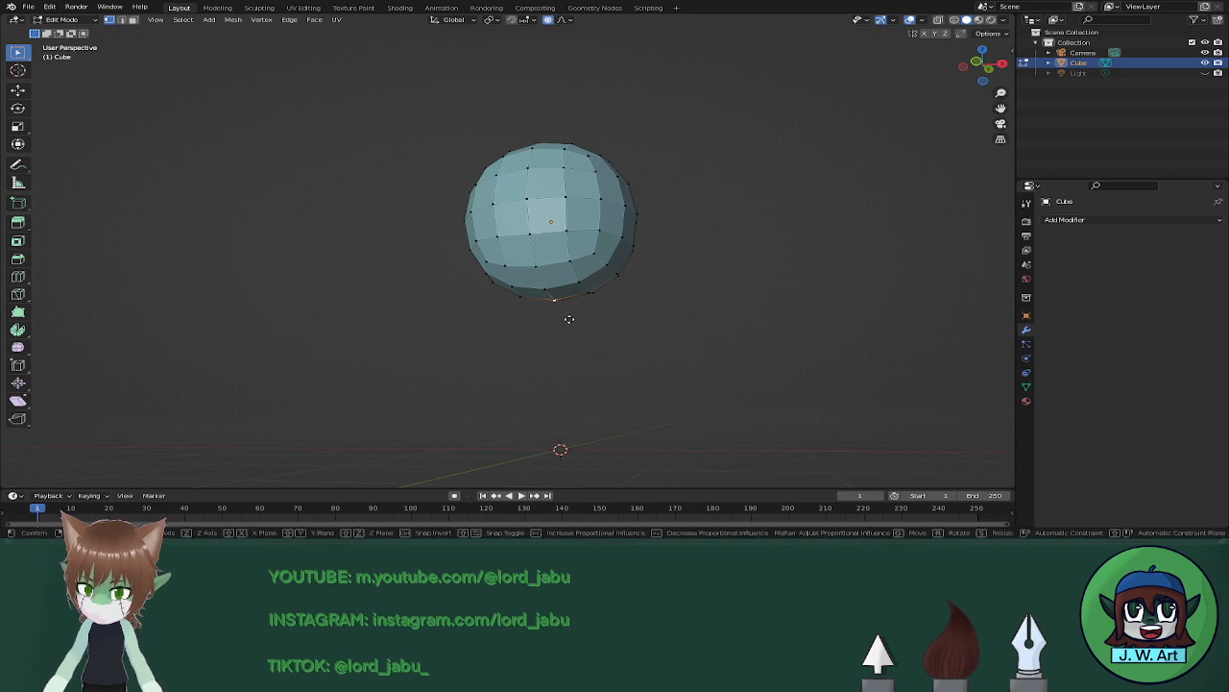
key("g")
key("z")
left_click(569, 307)
middle_click_drag(569, 307, 587, 328)
Move the sphere's top centre vertex down about 0.07 m along Z with proportional size 1 m to flatten the crown.
middle_click_drag(619, 233, 618, 261)
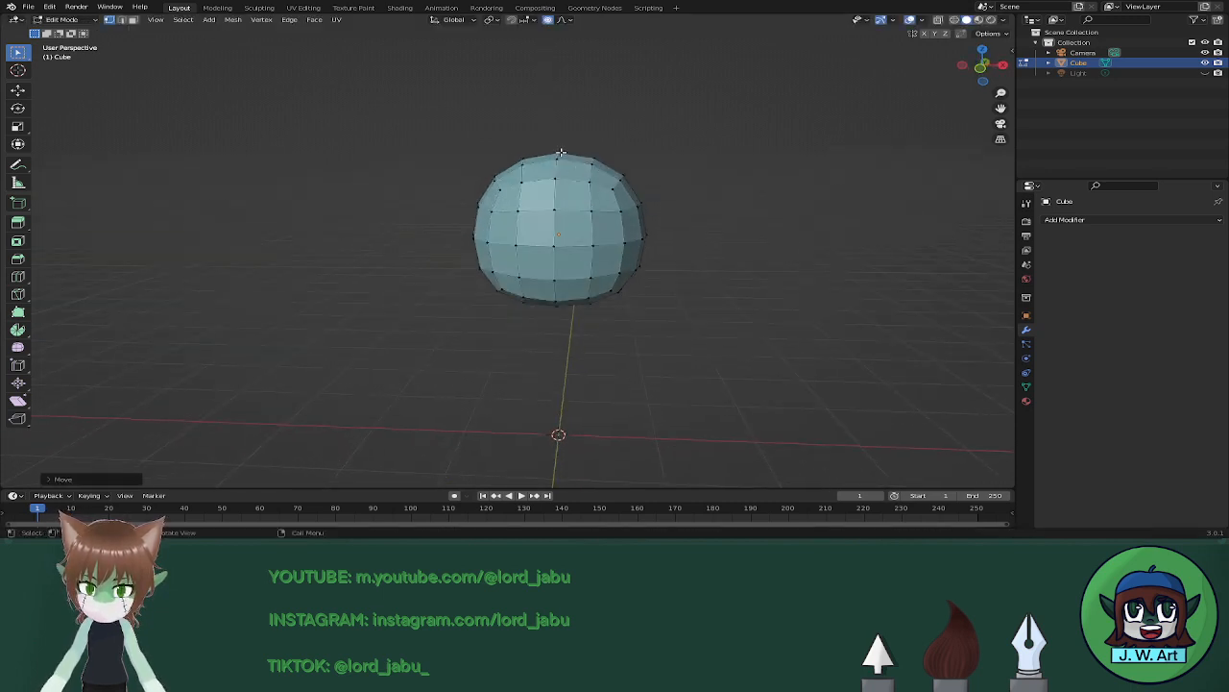
key("g")
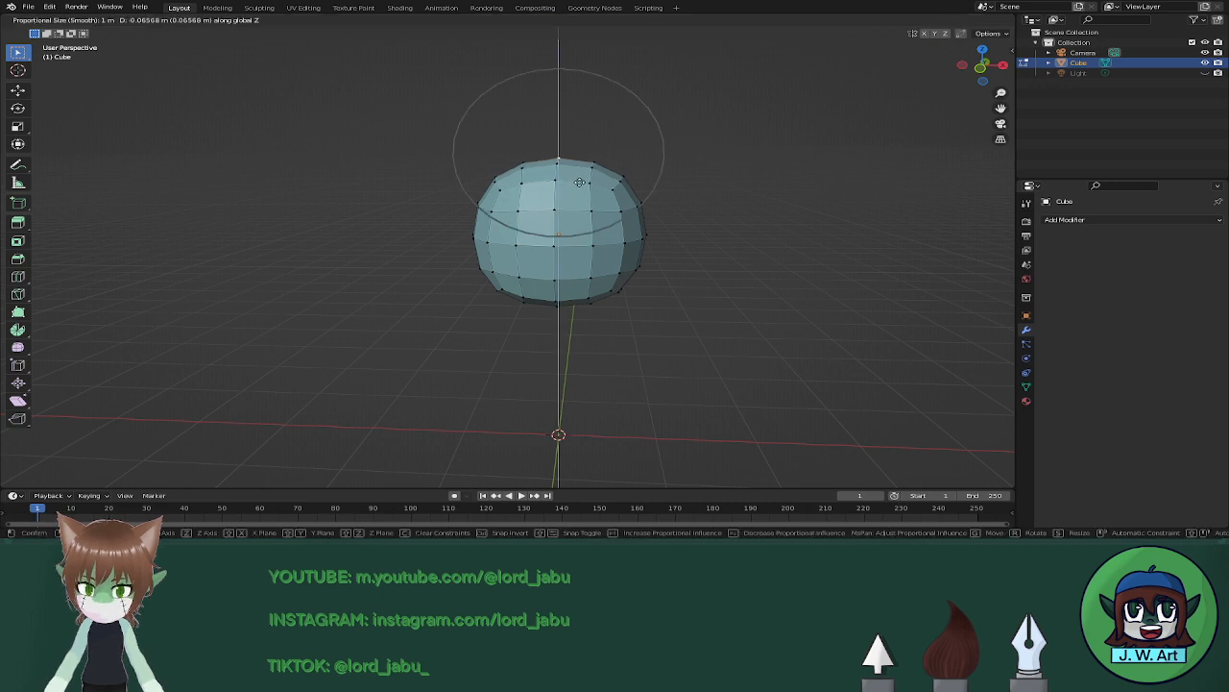
key("z")
left_click(580, 185)
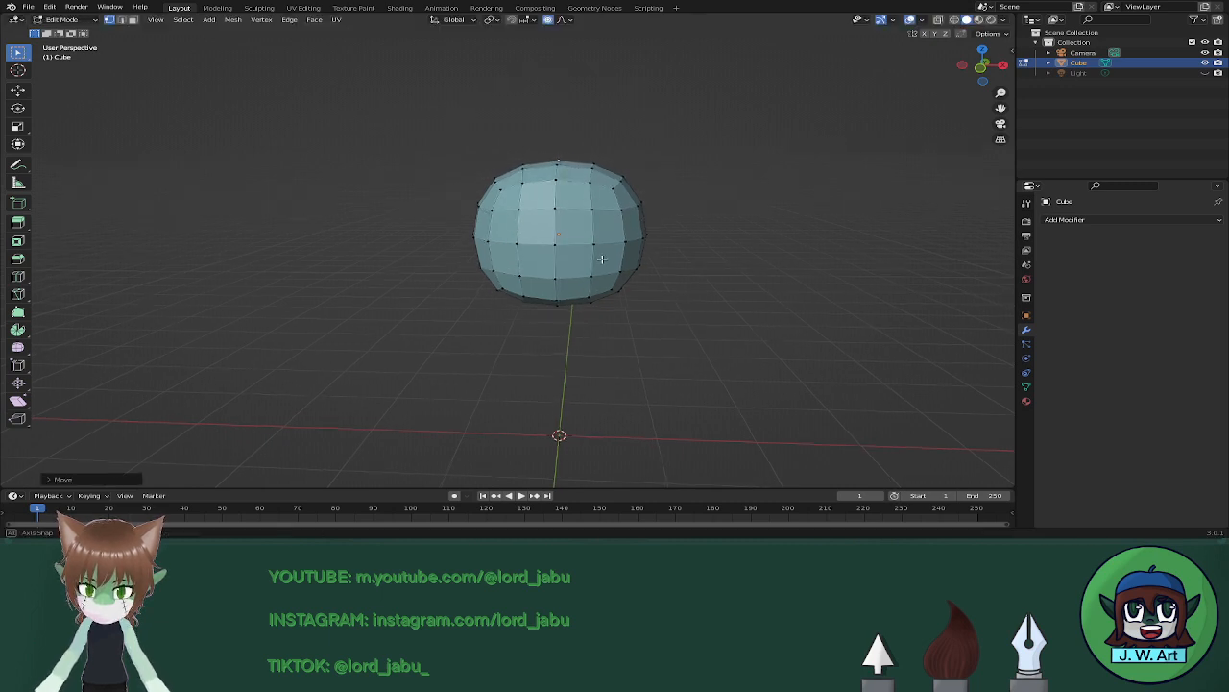
Delete the vertices of the sphere's negative-X half in wireframe view, keeping the centre line, and return to solid shading.
middle_click_drag(639, 240, 605, 256)
key("shift+z")
left_click_drag(444, 134, 544, 334)
key("x")
left_click(541, 330)
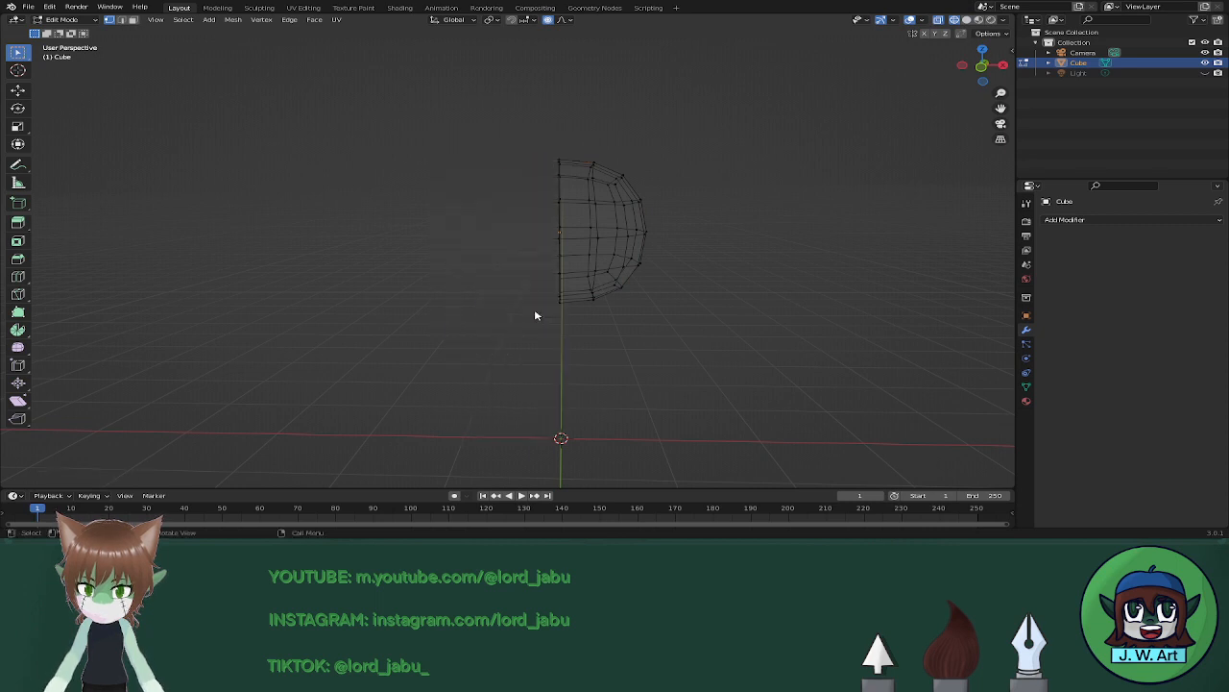
key("shift+z")
Add a Mirror modifier on the X axis to the remaining half and return to Object Mode.
left_click(1095, 222)
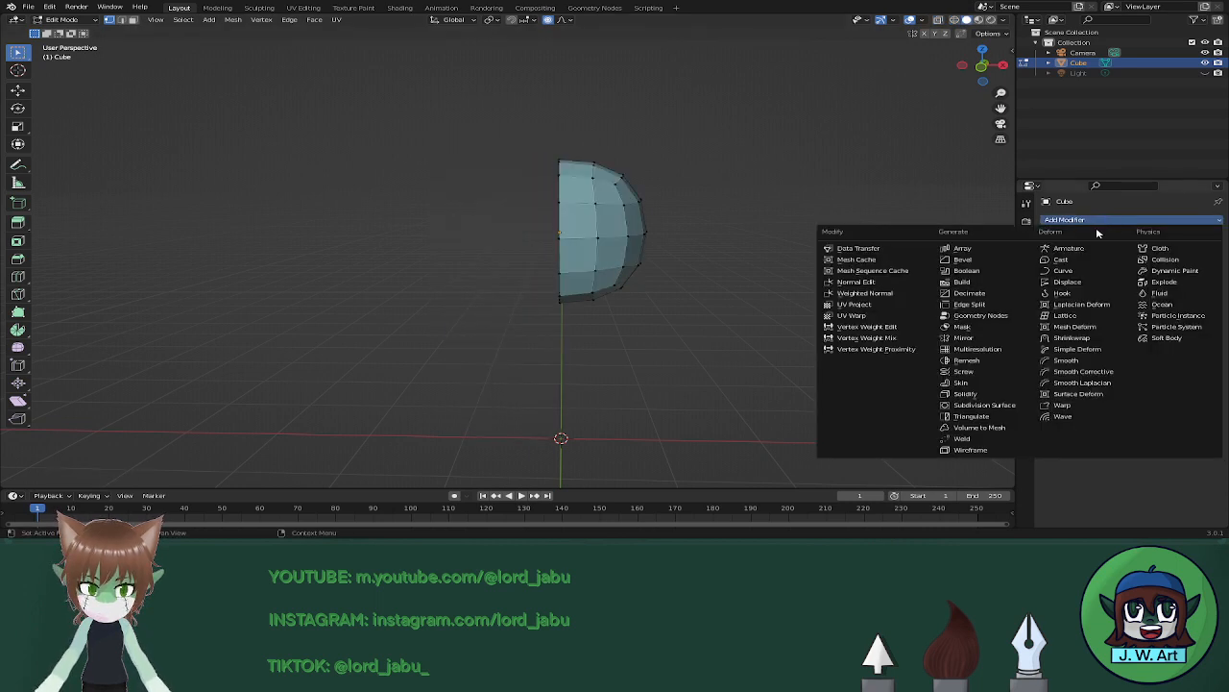
left_click(970, 337)
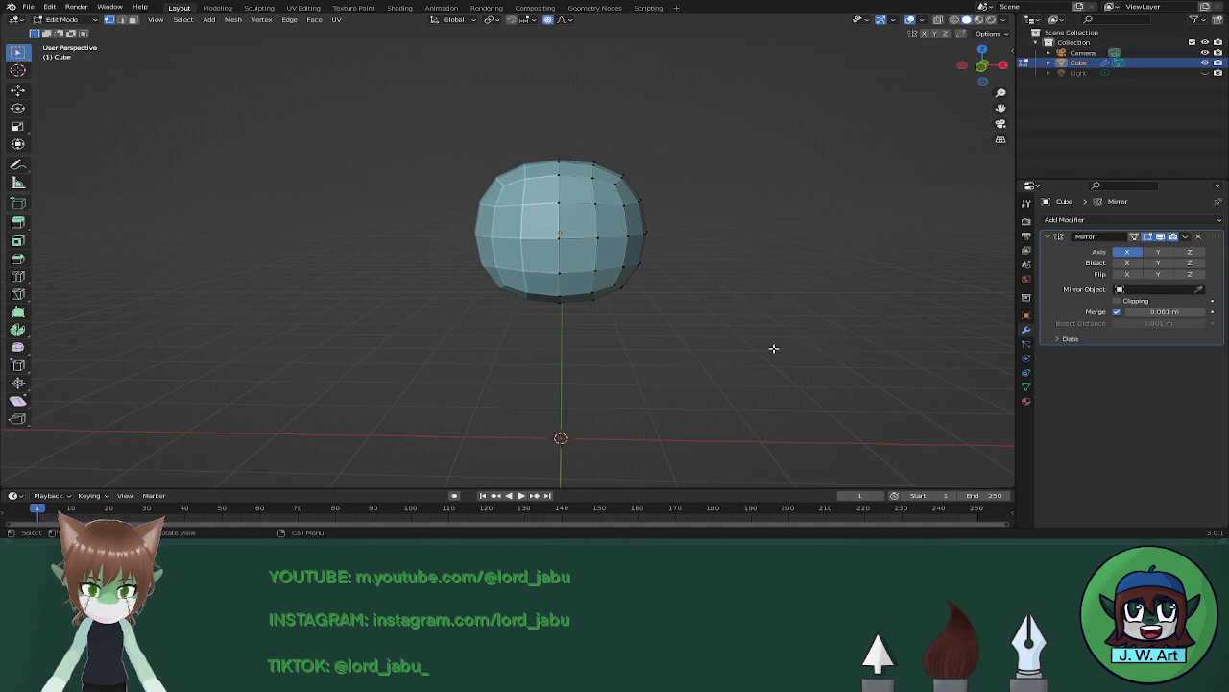
mouse_move(623, 251)
middle_mouse_down()
mouse_move(585, 254)
mouse_move(606, 258)
middle_mouse_up()
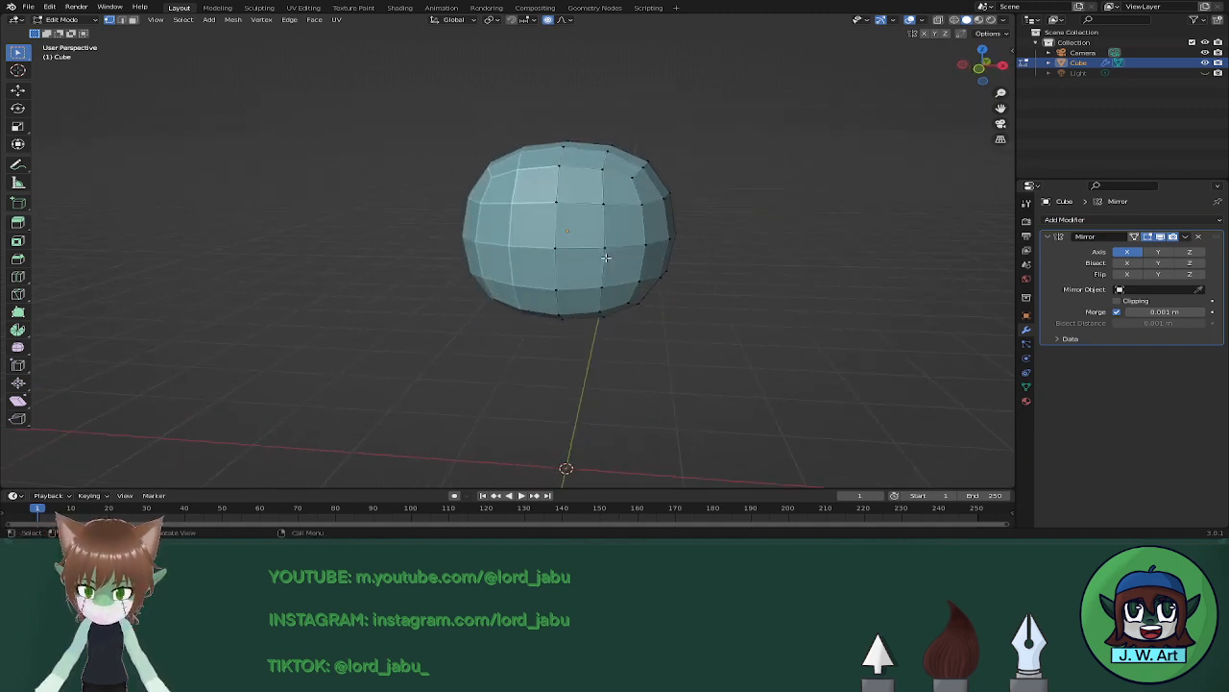
key("Tab")
Add a cylinder mesh at the world origin with 16 vertices.
mouse_move(609, 259)
middle_mouse_down()
mouse_move(625, 275)
mouse_move(584, 220)
mouse_move(590, 270)
middle_mouse_up()
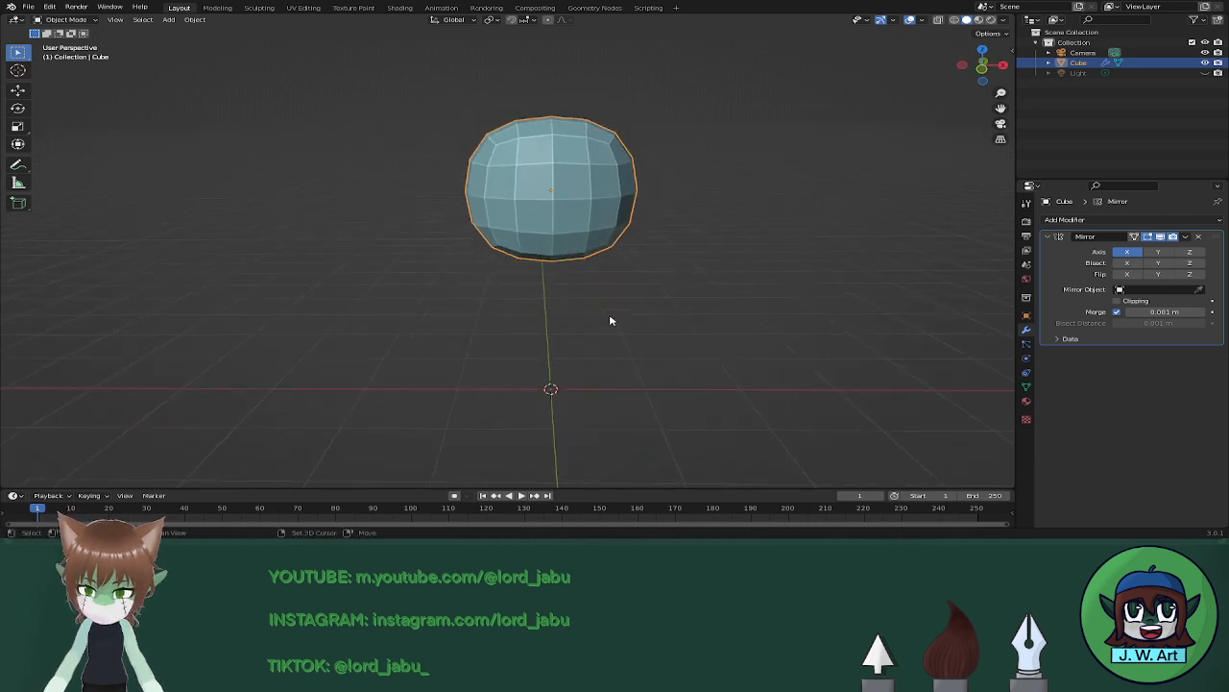
key("shift+a")
mouse_move(596, 215)
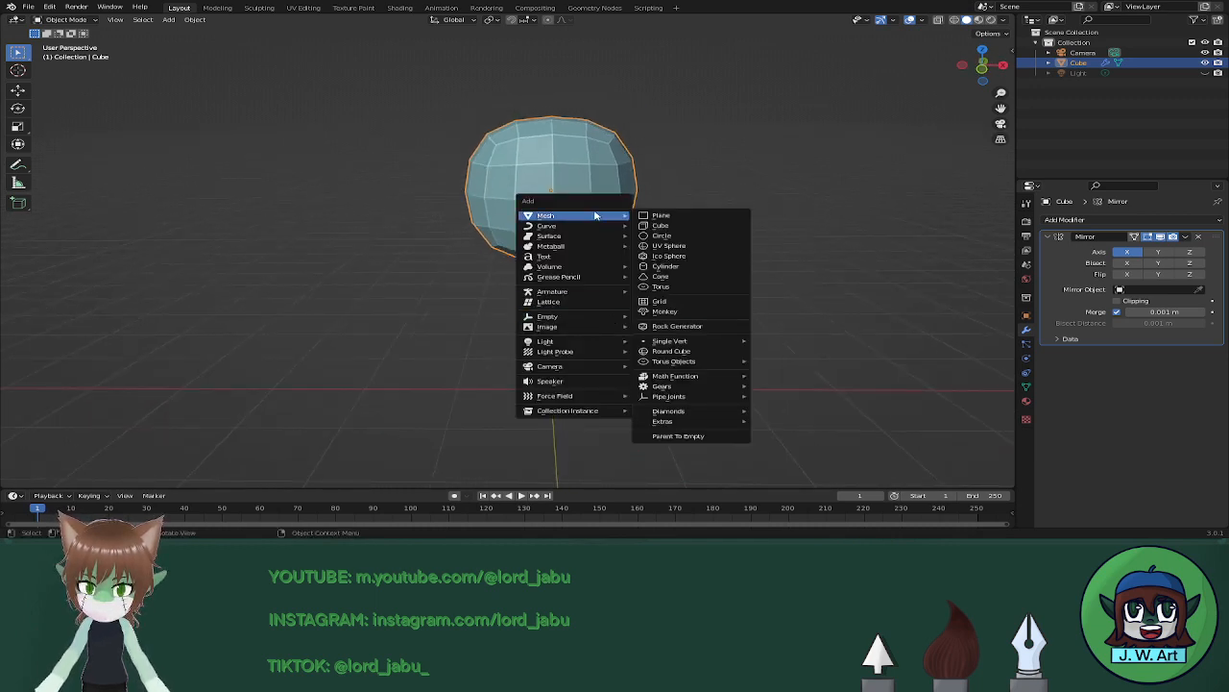
left_click(684, 266)
middle_click_drag(686, 269, 582, 274)
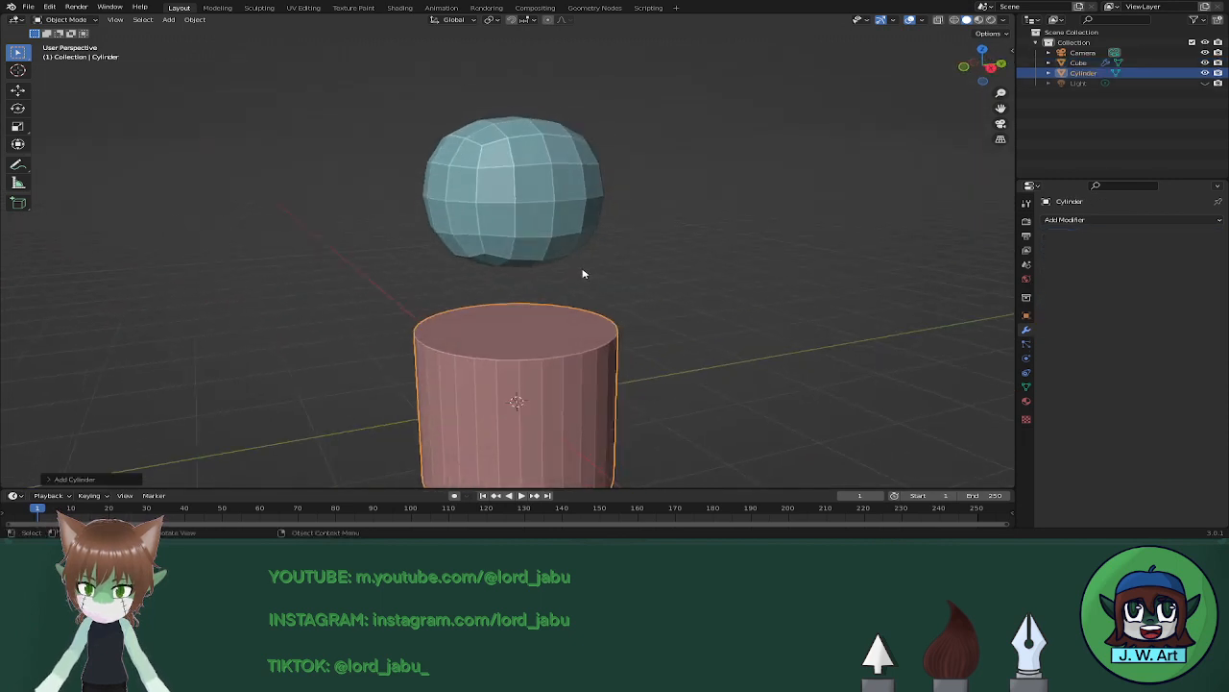
left_click(96, 480)
double_click(190, 356)
type("16")
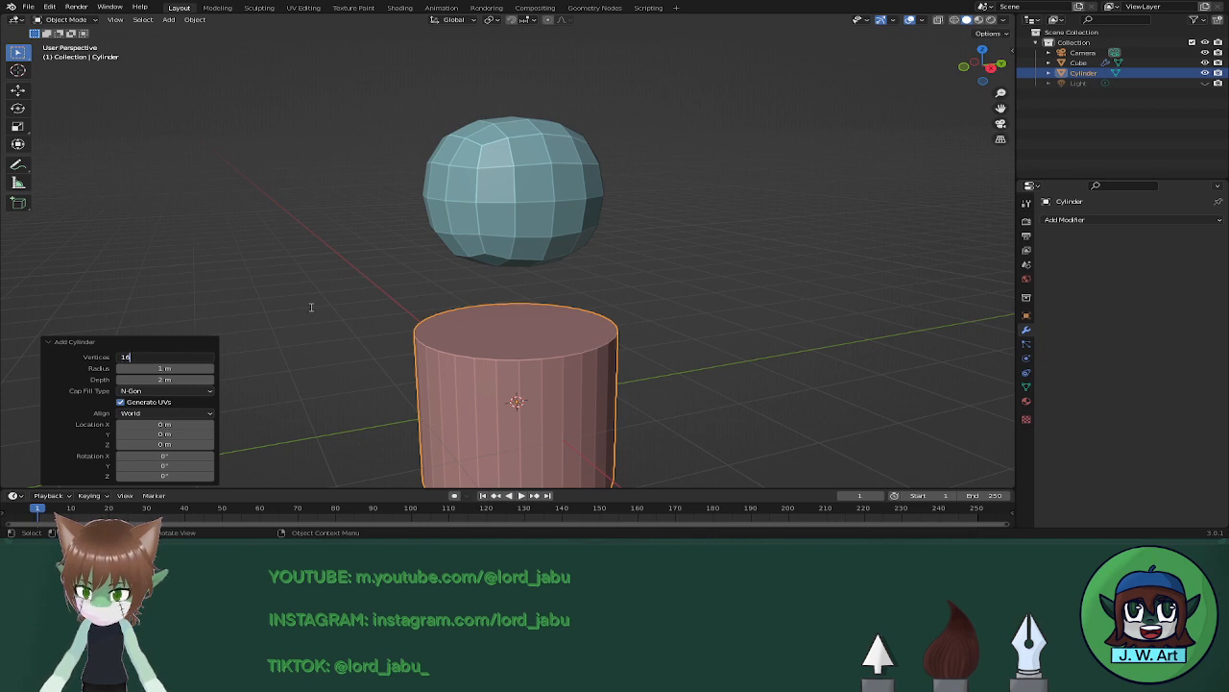
key("Return")
Rotate the cylinder 90° about the X axis.
middle_click_drag(425, 356, 536, 371)
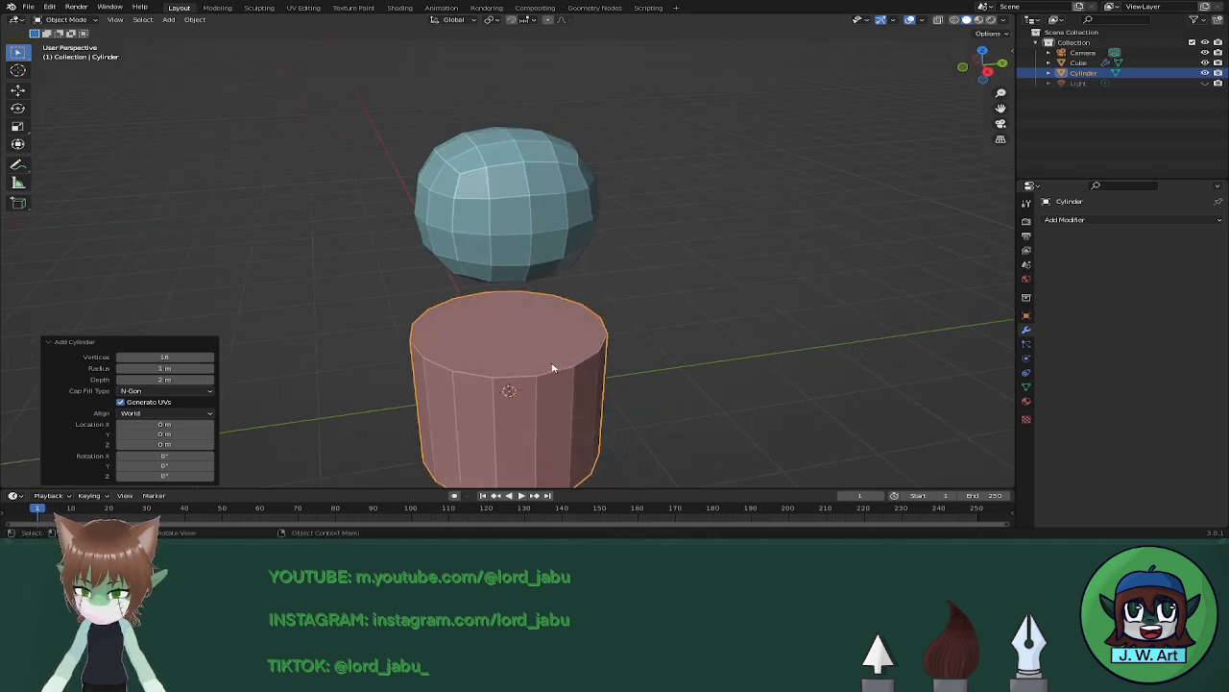
key("r")
key("x")
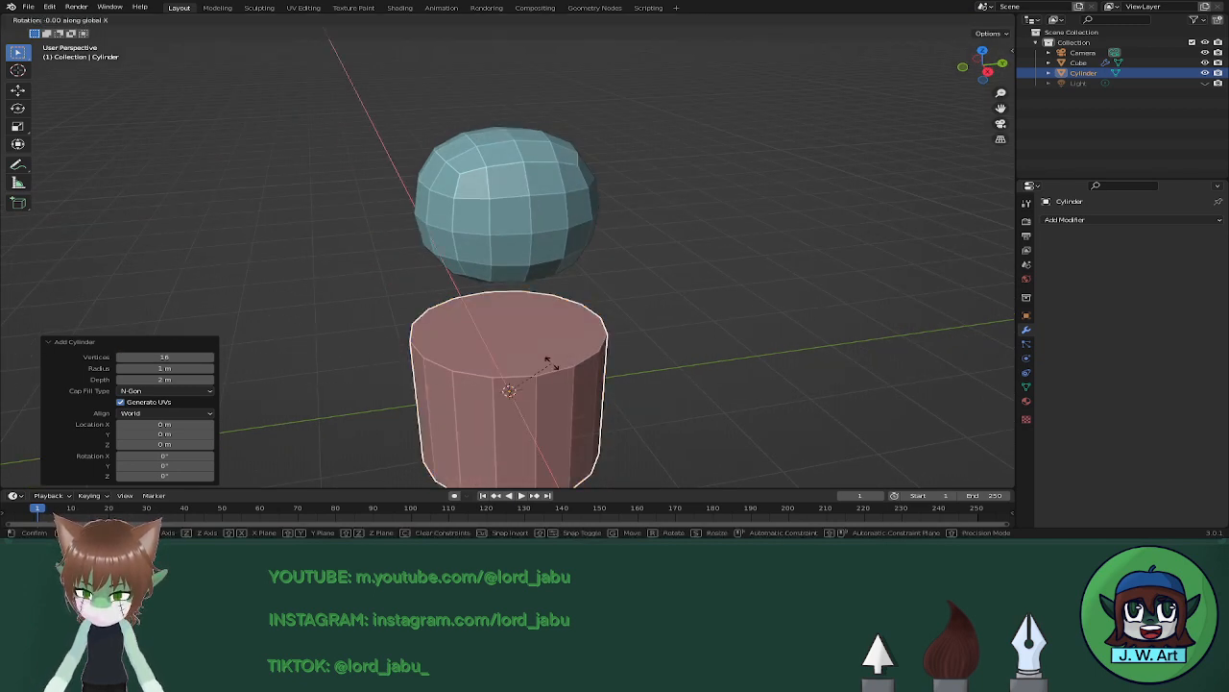
type("90")
key("Return")
Scale the cylinder by about 0.4 and raise it about 2.07 m along Z into the head.
middle_click_drag(548, 363, 538, 323)
key("s")
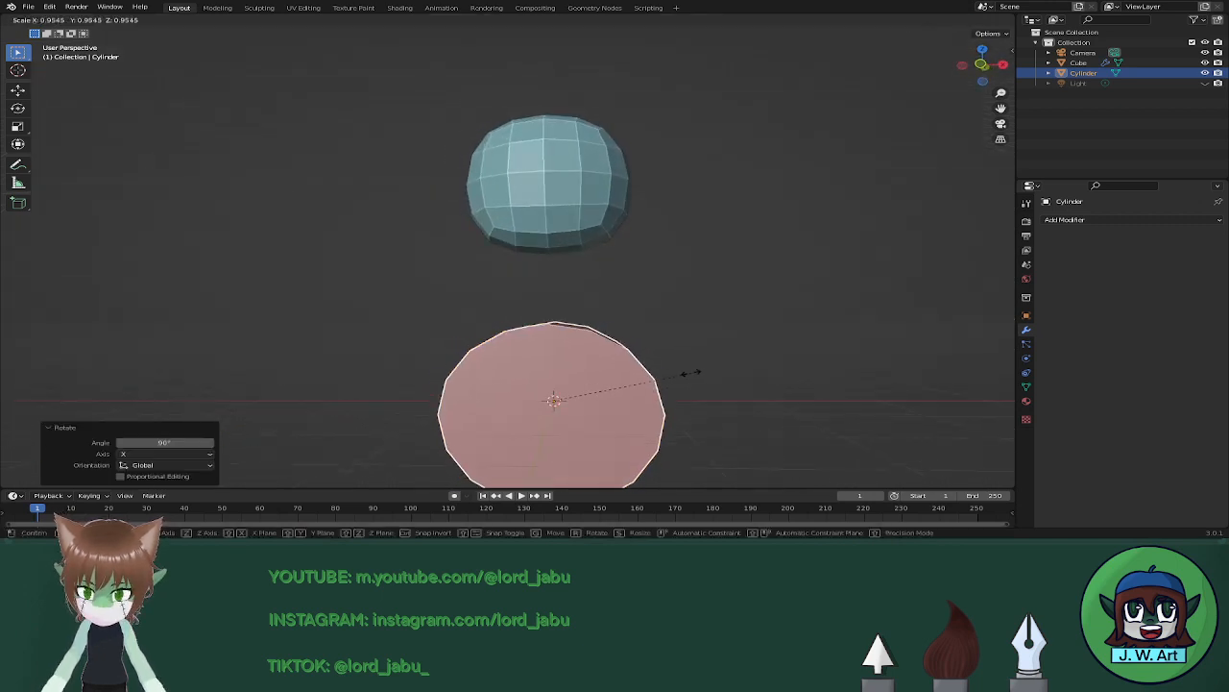
left_click(576, 352)
key("g")
key("z")
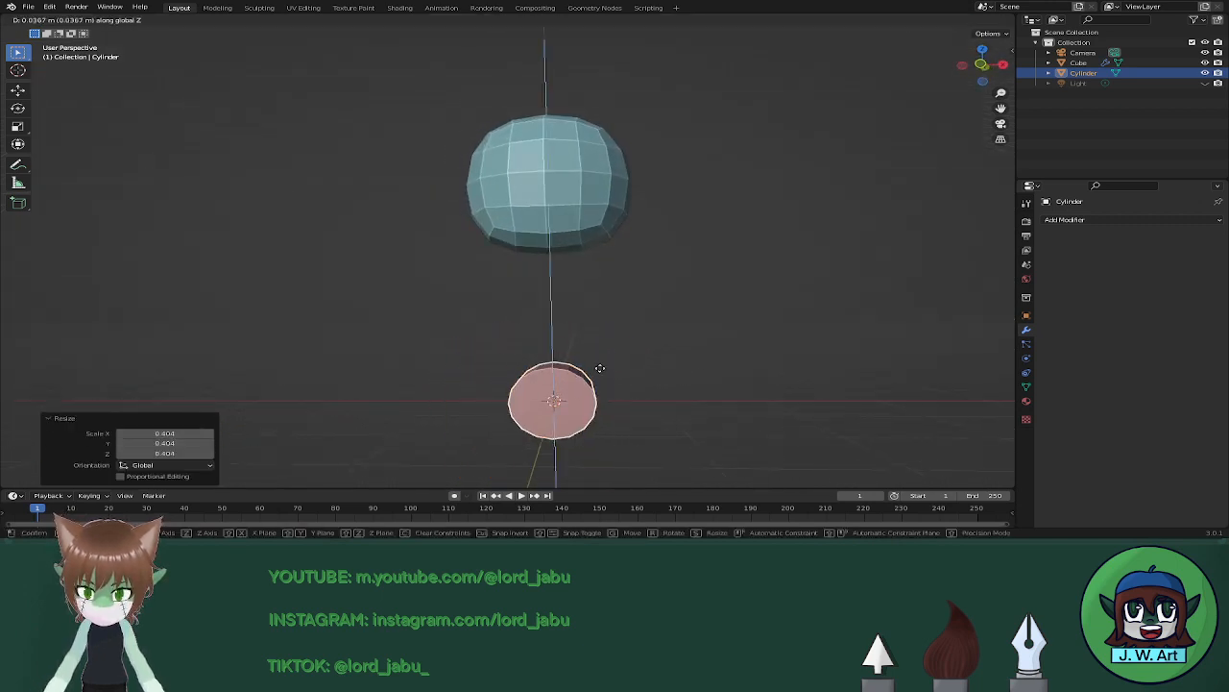
left_click(592, 172)
Move the cylinder about -0.5 m in total along Y so its cap protrudes from the front of the head.
middle_click_drag(592, 172, 579, 276)
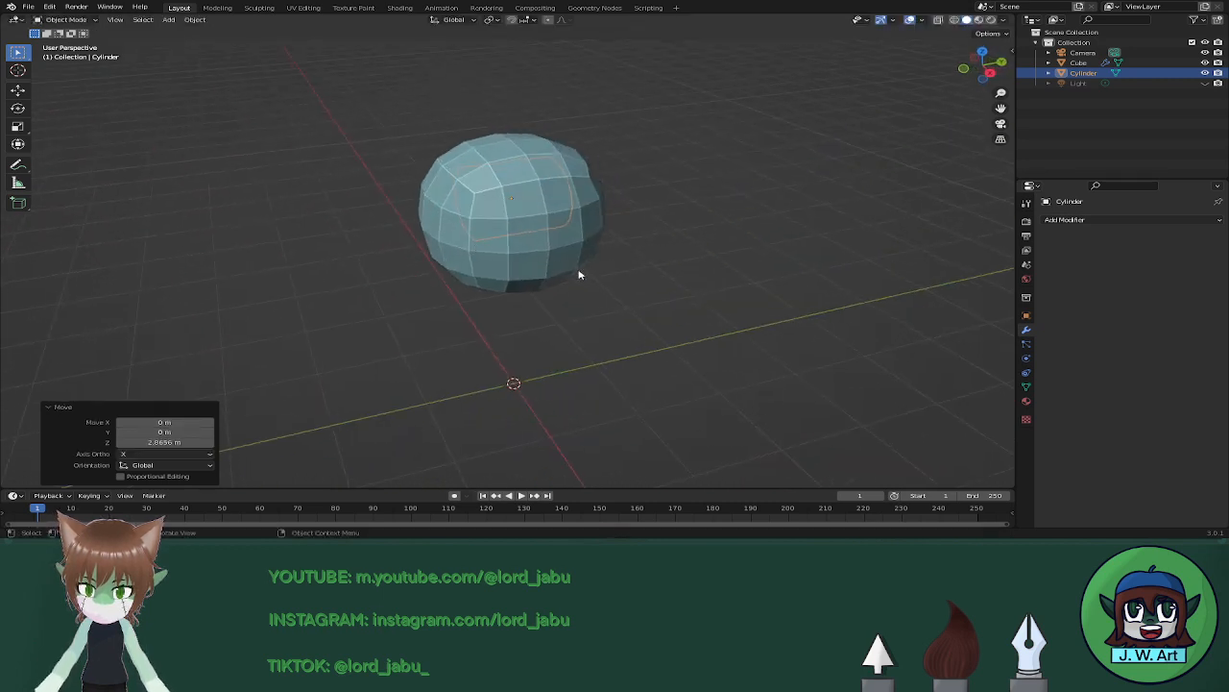
key("g")
key("y")
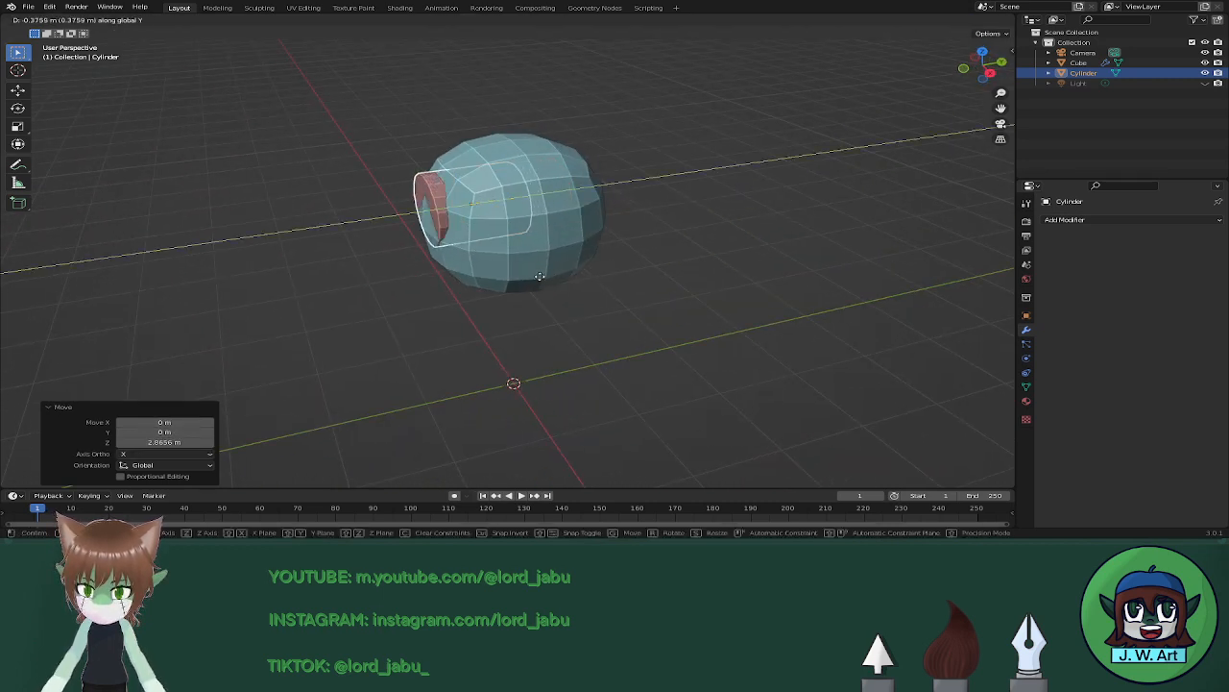
left_click(541, 274)
middle_click_drag(541, 275, 606, 276)
key("g")
key("y")
left_click(547, 281)
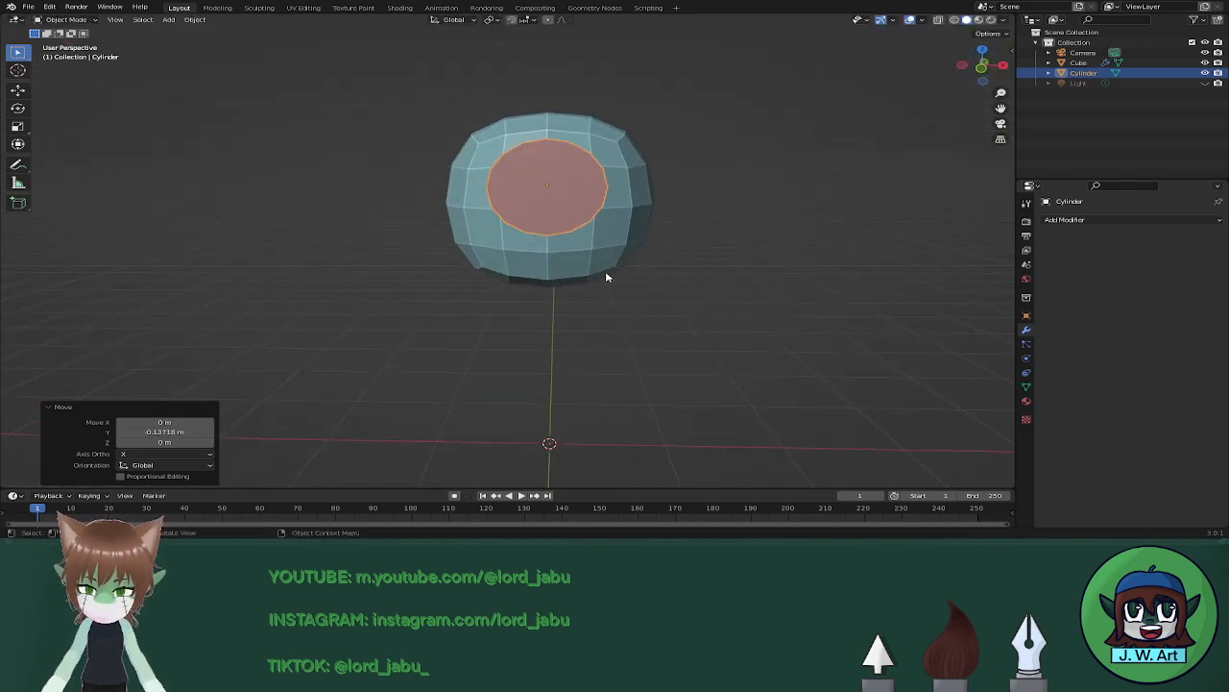
Move the cylinder about 0.35 m along X to one side of the head's front.
key("g")
key("x")
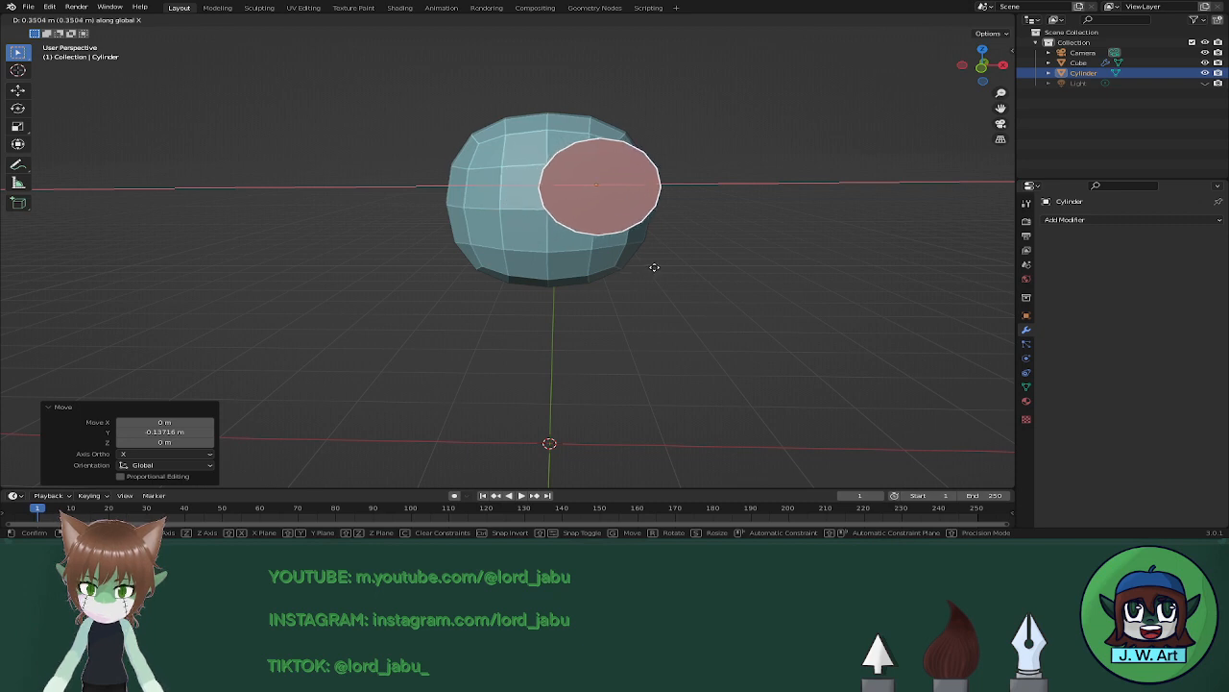
left_click(654, 267)
Scale the cylinder uniformly by about 0.72, and stretch it by about 1.32 along Z.
key("s")
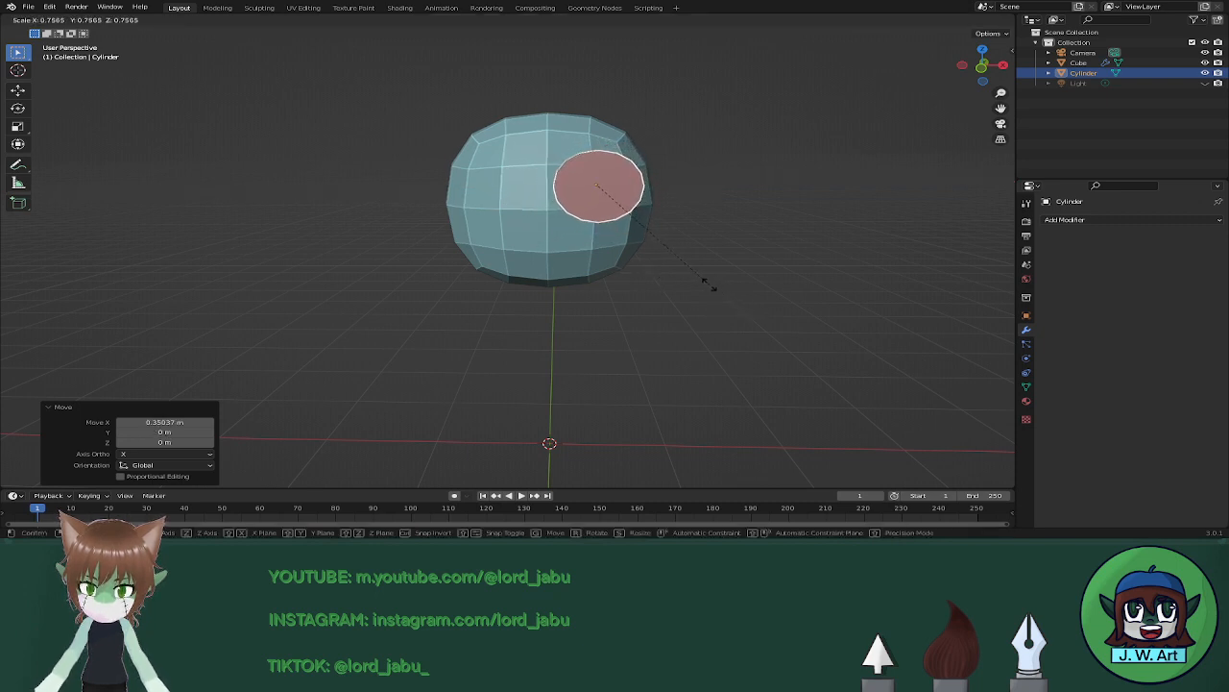
left_click(704, 285)
key("s")
key("z")
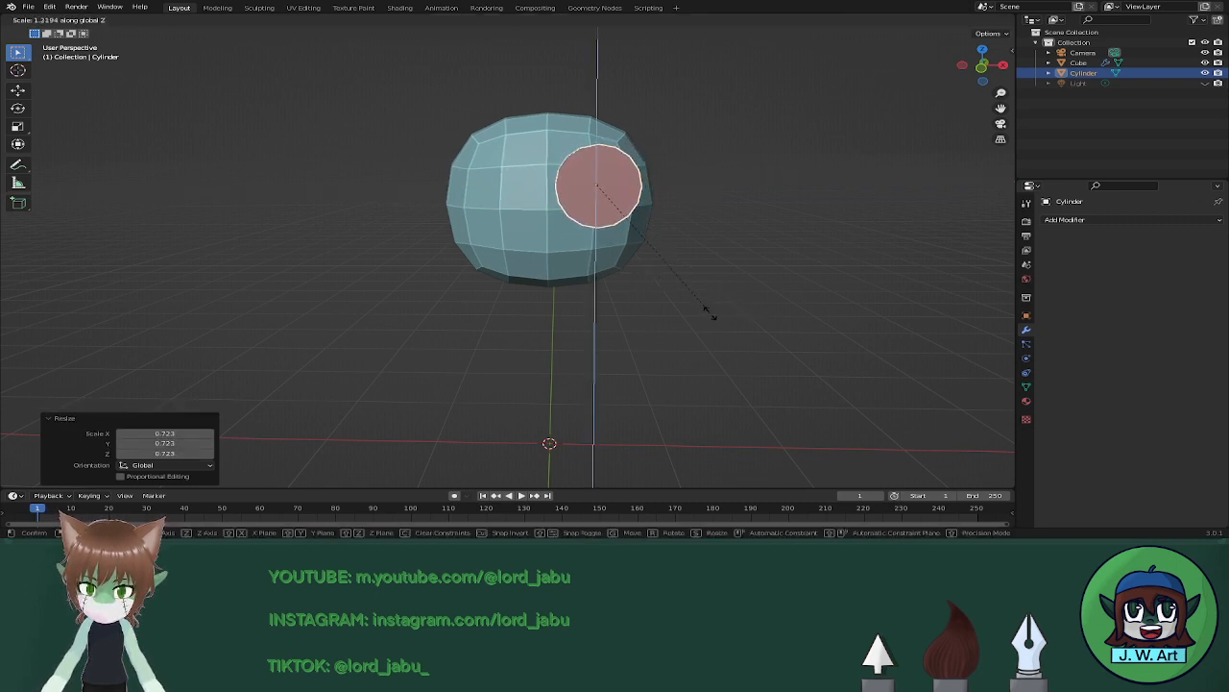
left_click(714, 324)
Fine-tune the cylinder's X position with two small moves of about 0.02 m and 0.03 m.
middle_click_drag(714, 323, 708, 351)
key("g")
key("x")
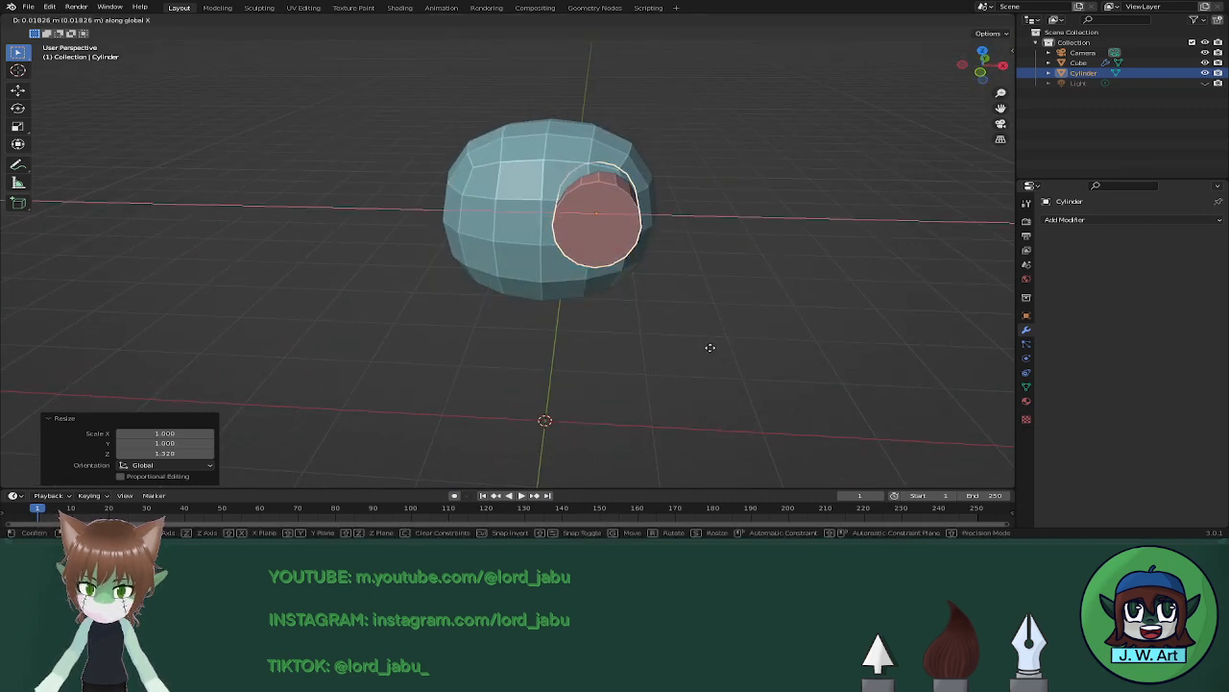
left_click(711, 352)
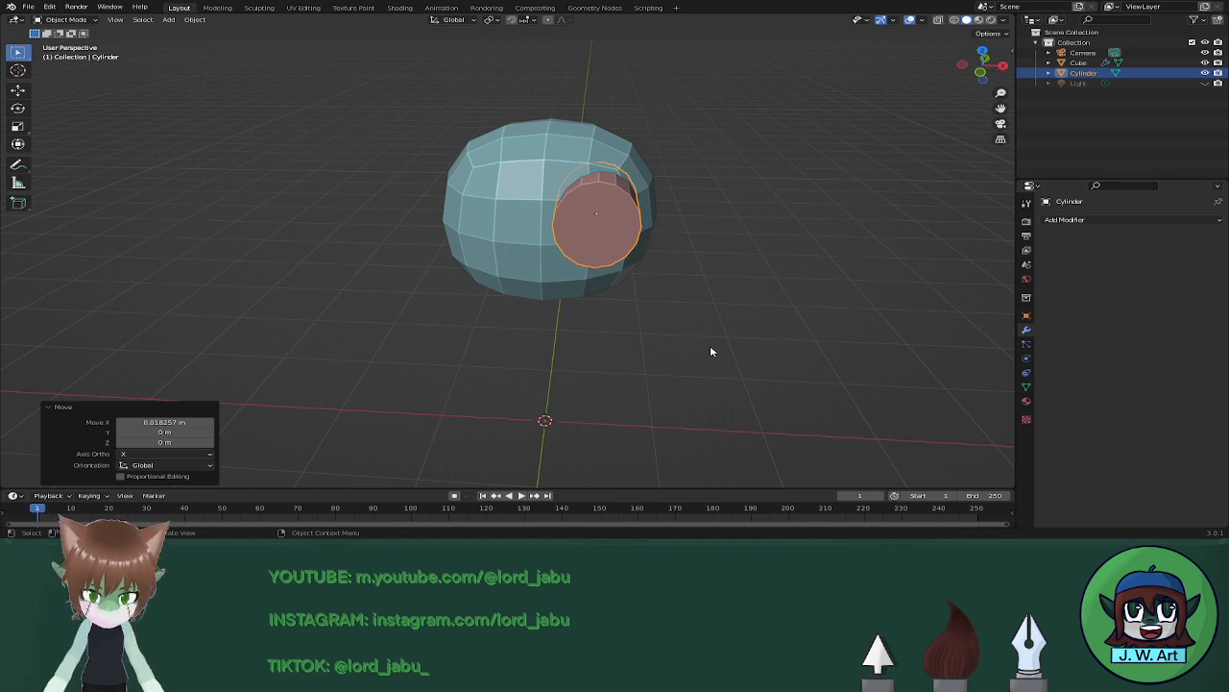
mouse_move(711, 352)
middle_mouse_down()
mouse_move(683, 323)
mouse_move(664, 335)
mouse_move(727, 368)
middle_mouse_up()
key("g")
key("x")
left_click(711, 348)
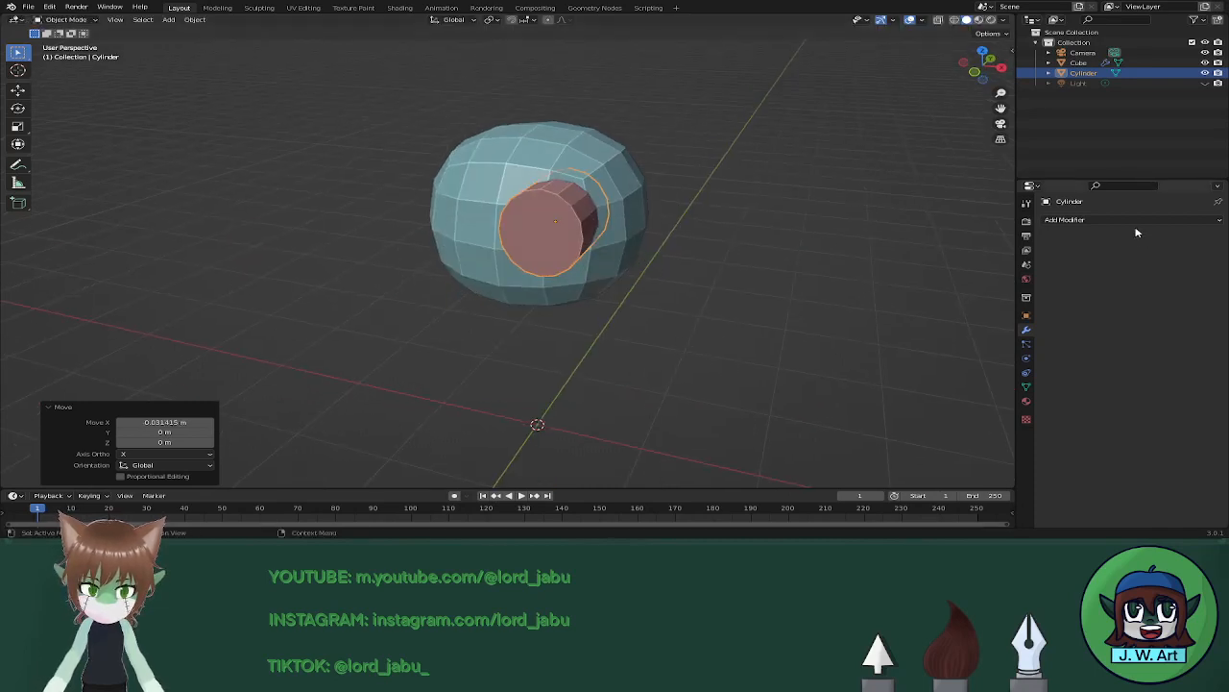
Add a Boolean modifier to the head mesh and assign the cylinder as its object.
left_click(620, 202)
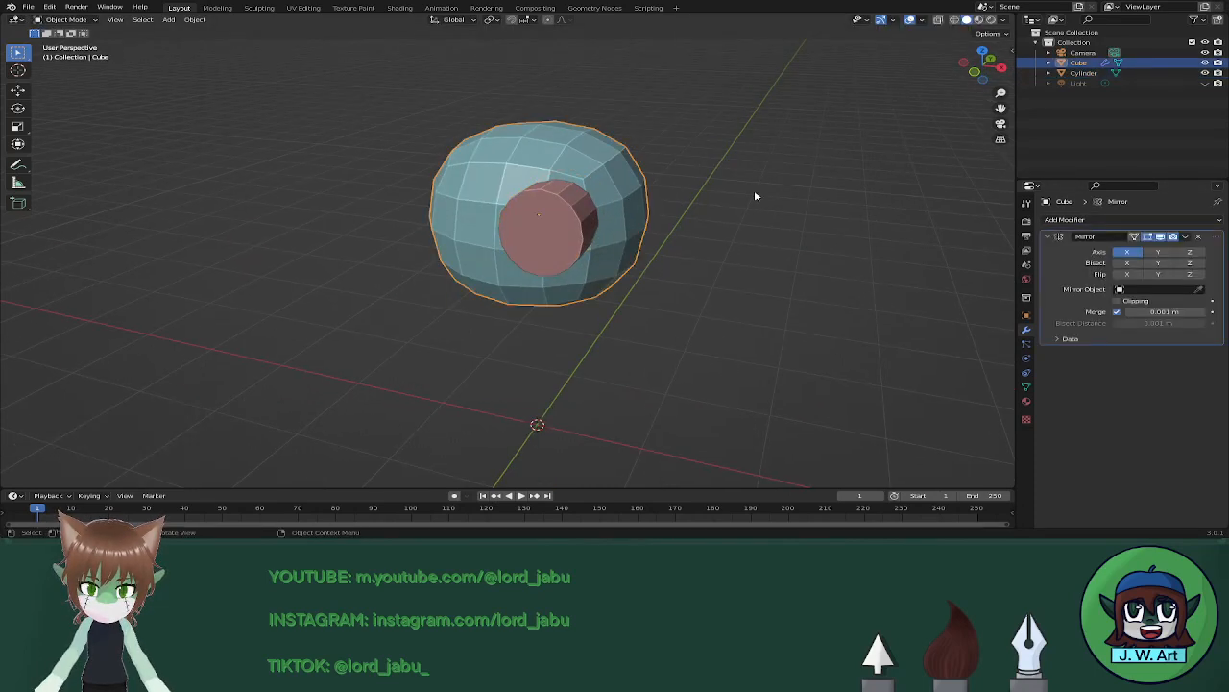
left_click(1140, 221)
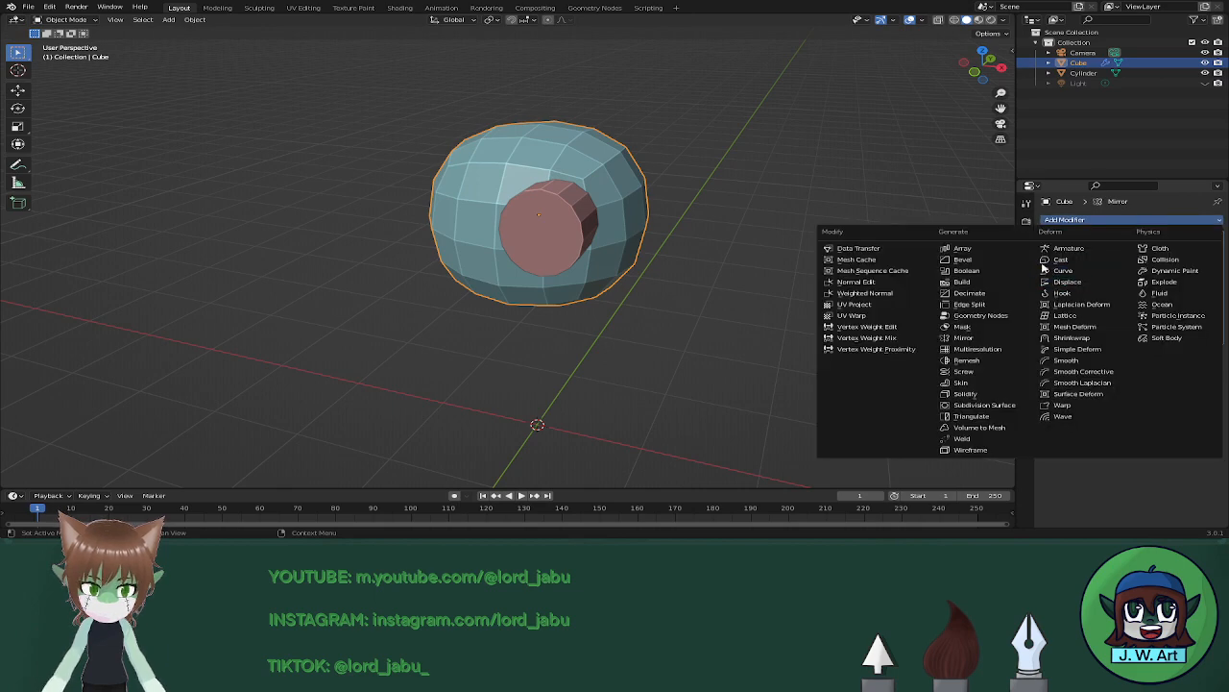
left_click(976, 272)
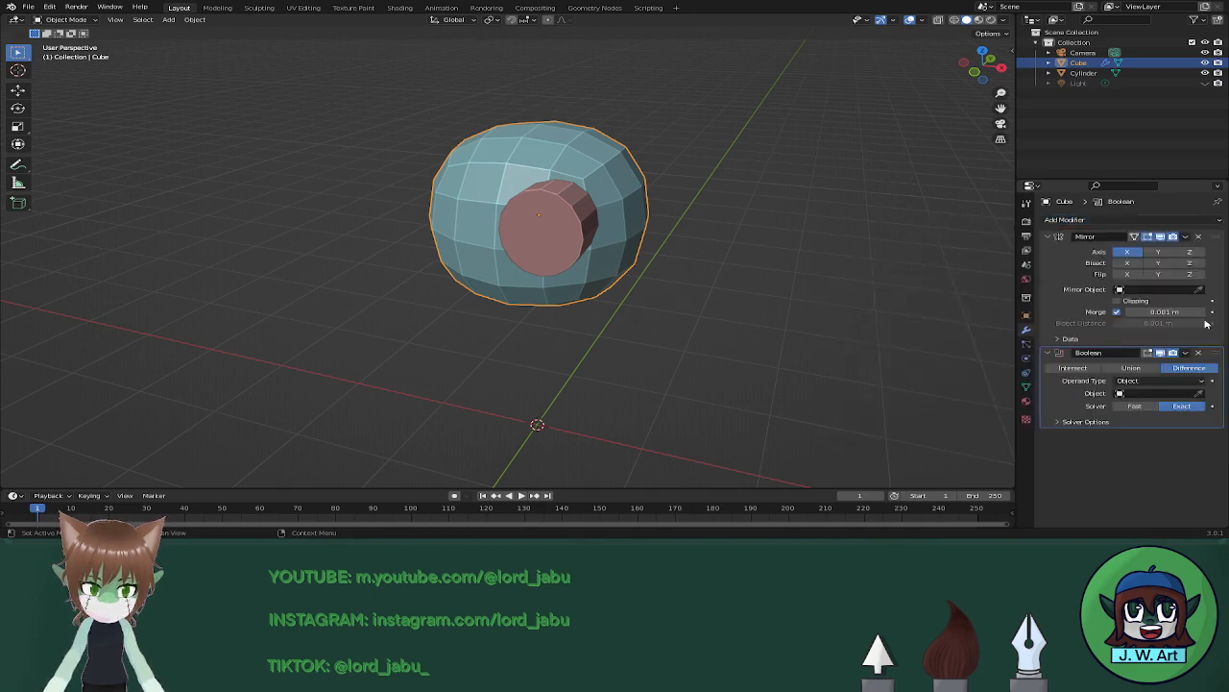
left_click(577, 221)
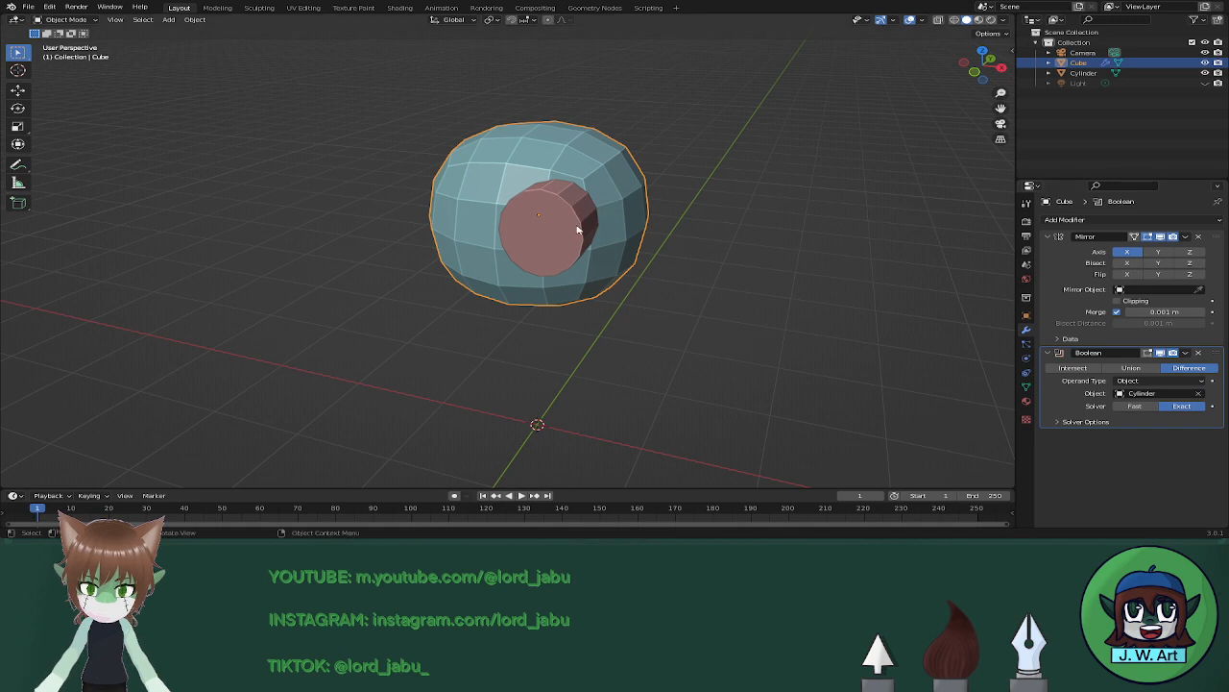
Try the Union and Intersect operations of the Boolean modifier and return it to Difference.
left_click(1136, 369)
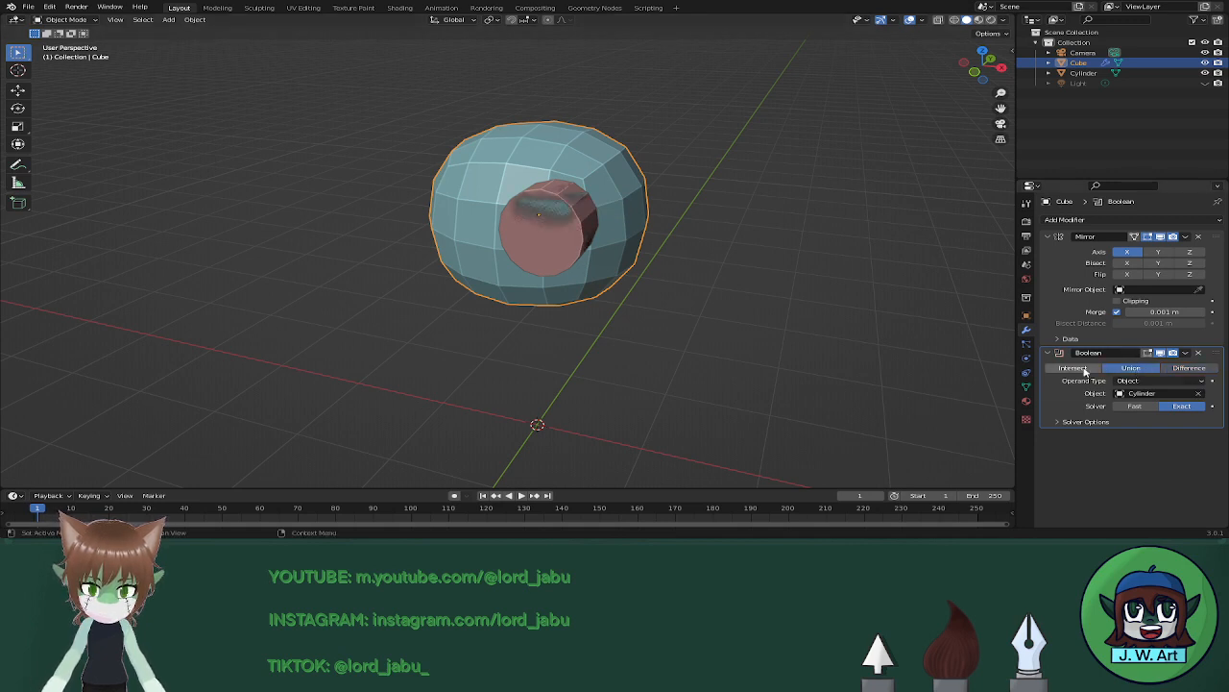
left_click(1084, 369)
left_click(1188, 368)
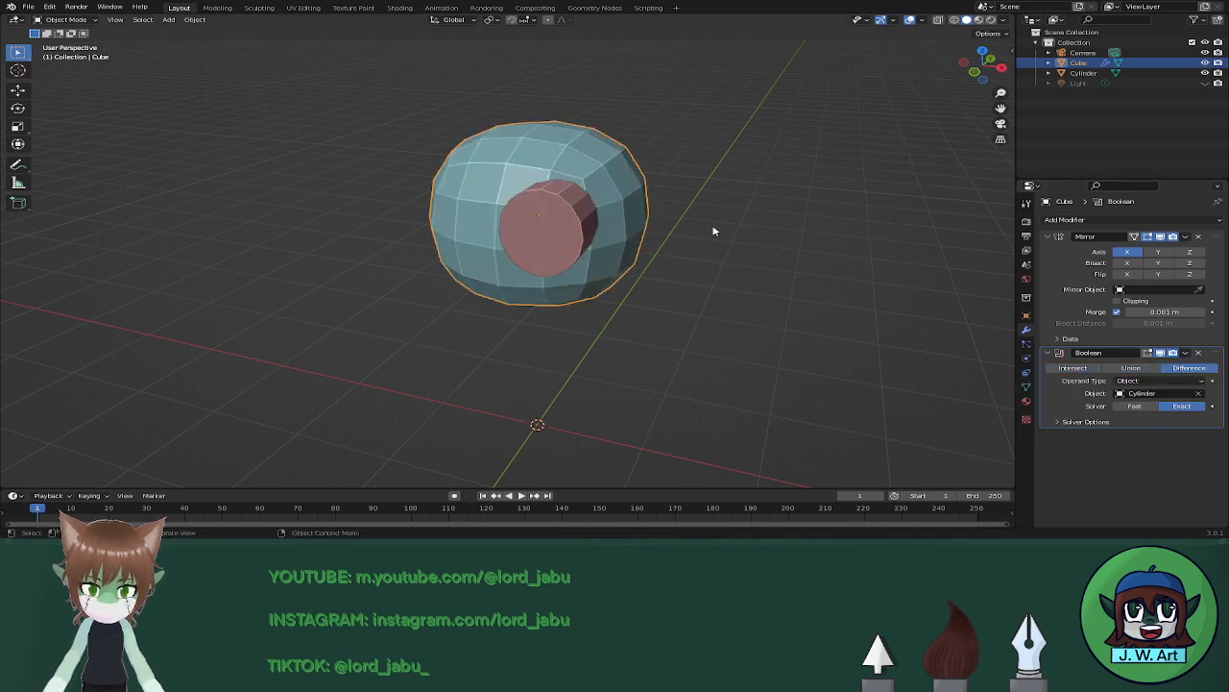
Hide the cylinder to inspect the hole cut into the head, and show it again.
left_click(1206, 73)
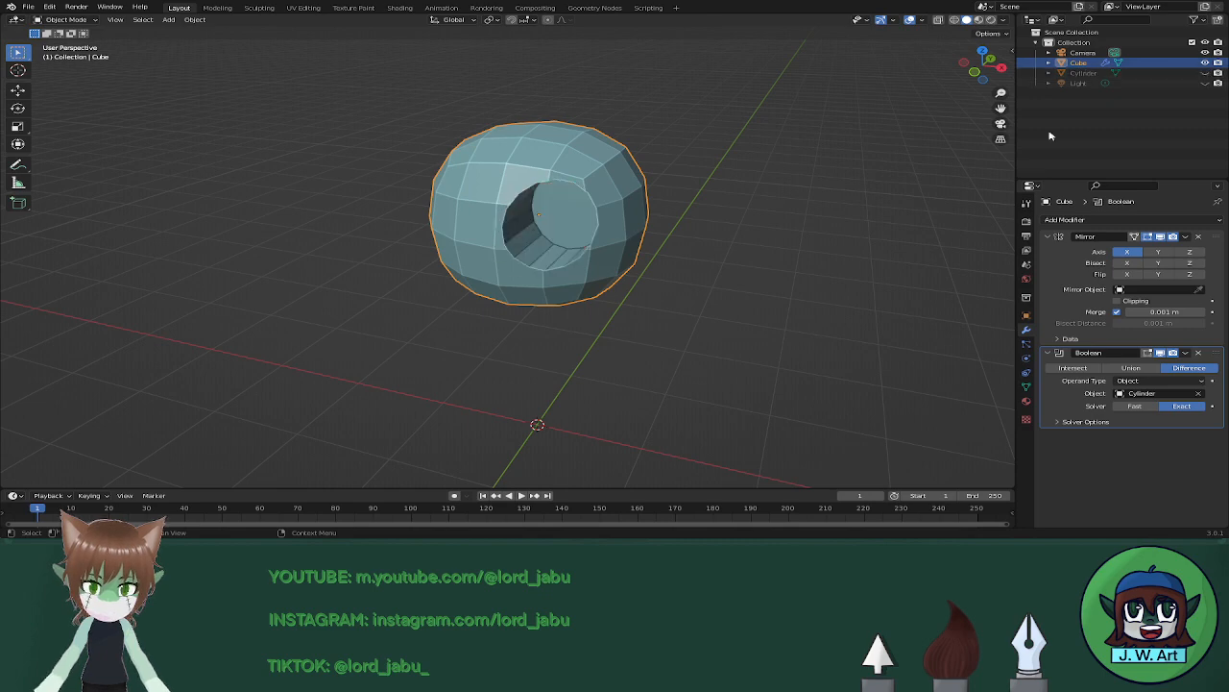
middle_click_drag(912, 192, 672, 219)
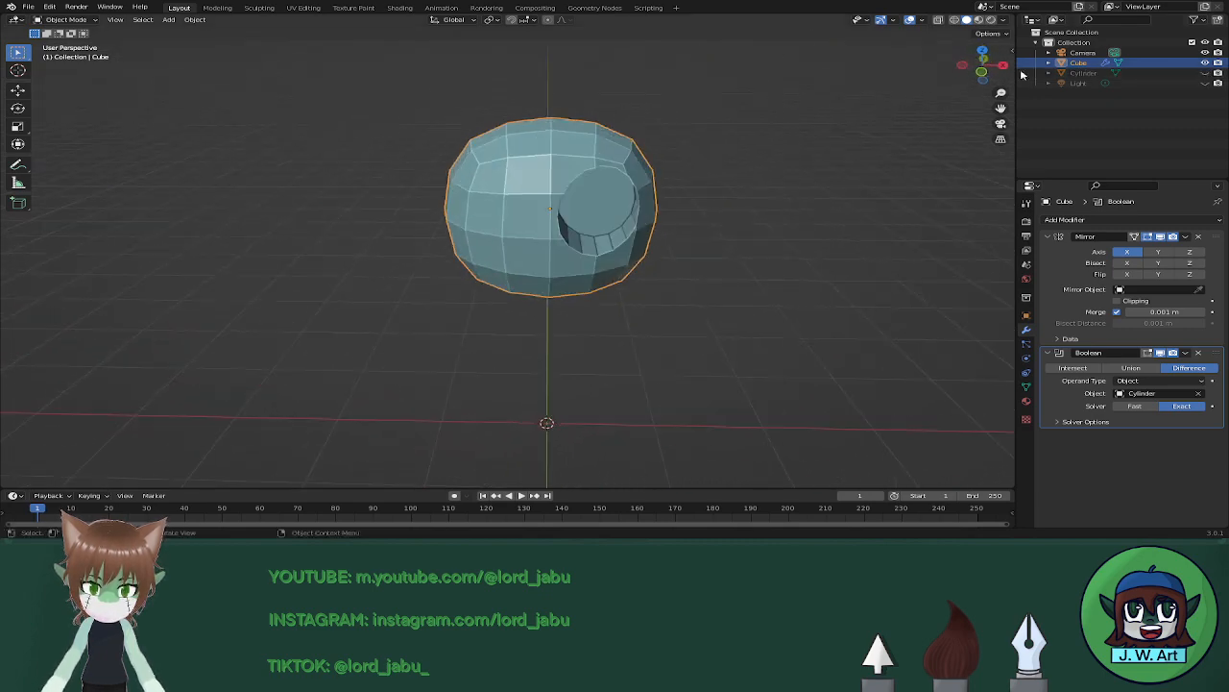
left_click(1205, 73)
middle_click_drag(951, 192, 863, 189)
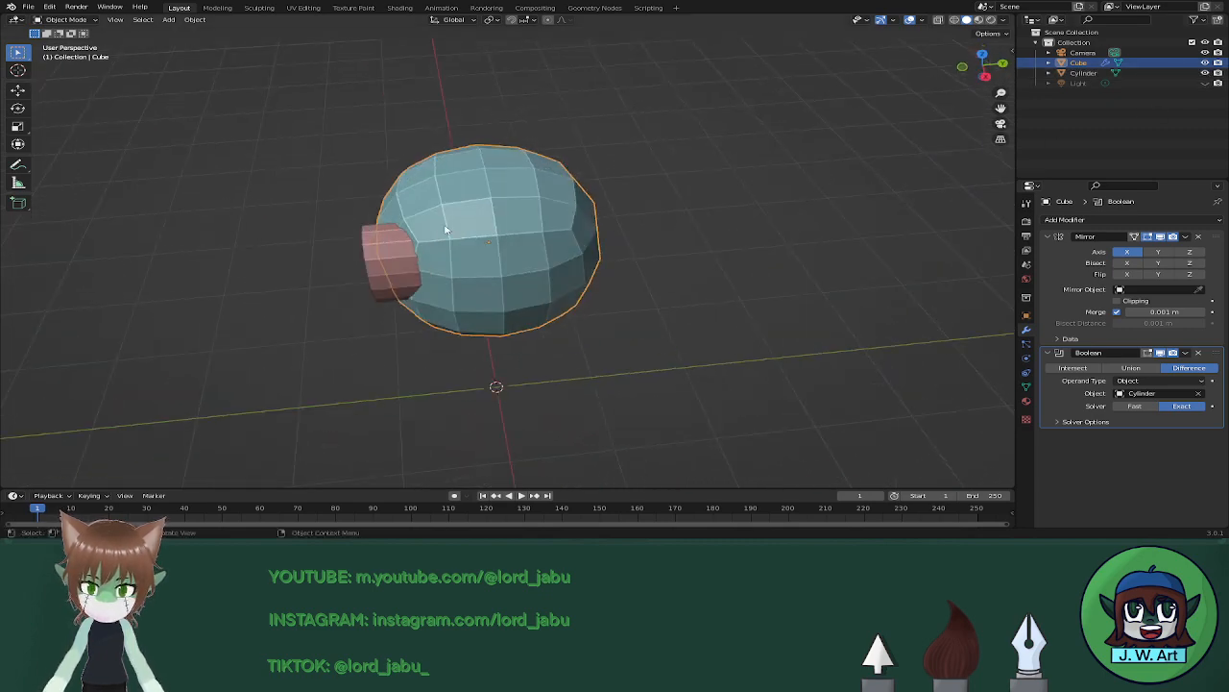
Enter Edit Mode on the cylinder and select only the end face inside the head.
left_click(392, 262)
key("Tab")
middle_click_drag(476, 260, 455, 240)
key("shift+z")
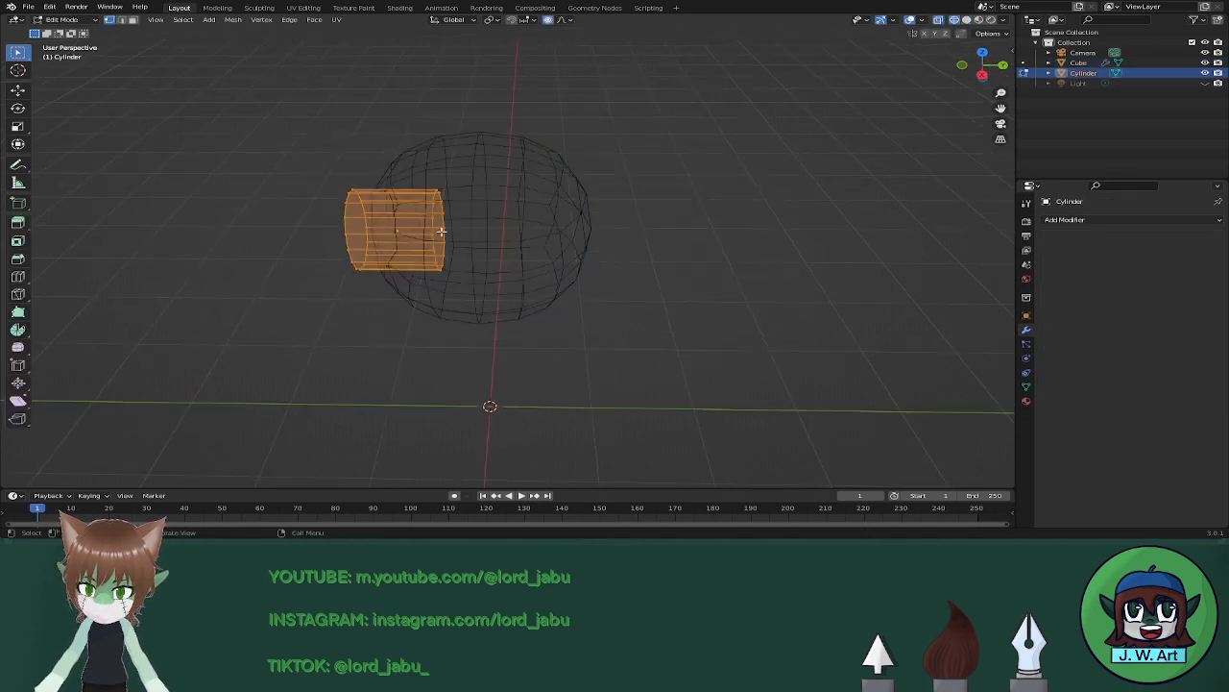
key("3")
key("alt+a")
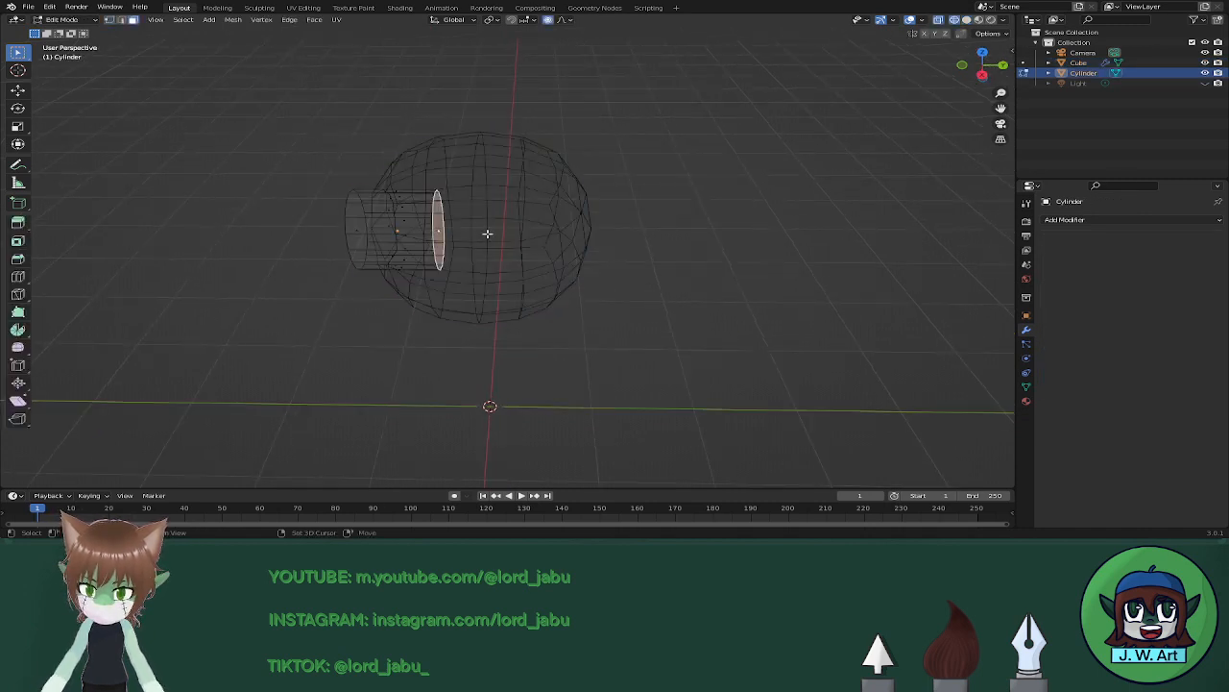
key("shift+z")
middle_click_drag(488, 233, 511, 233)
key("g")
key("y")
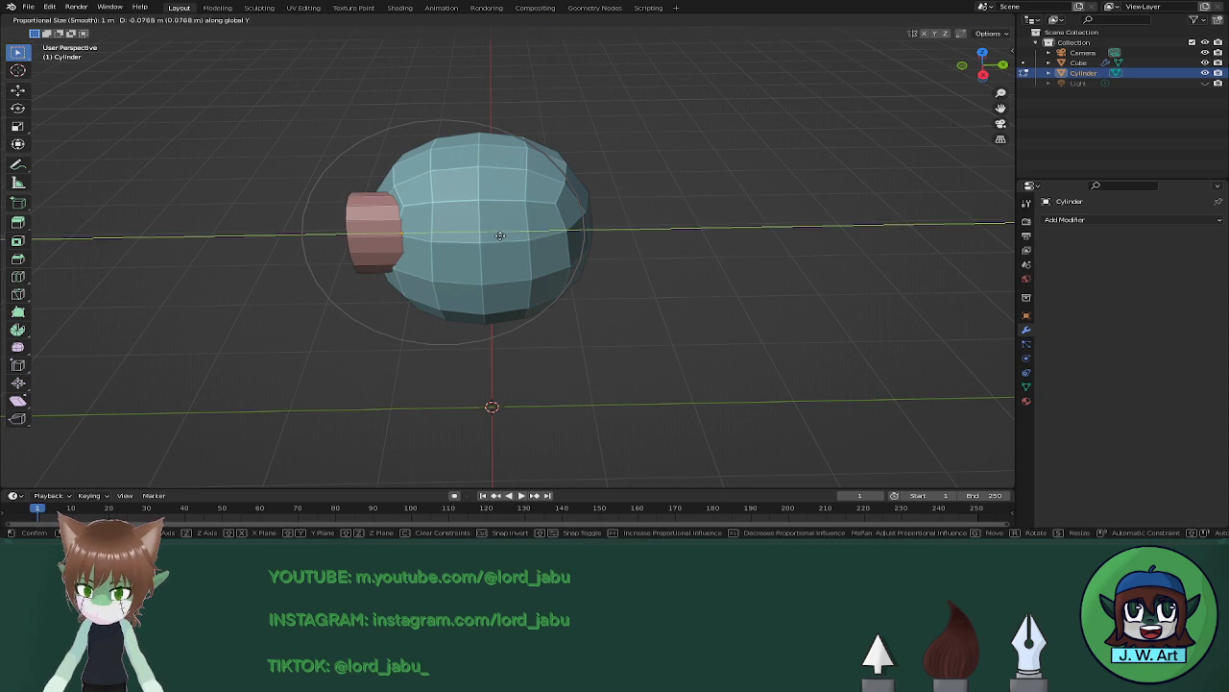
right_click(484, 235)
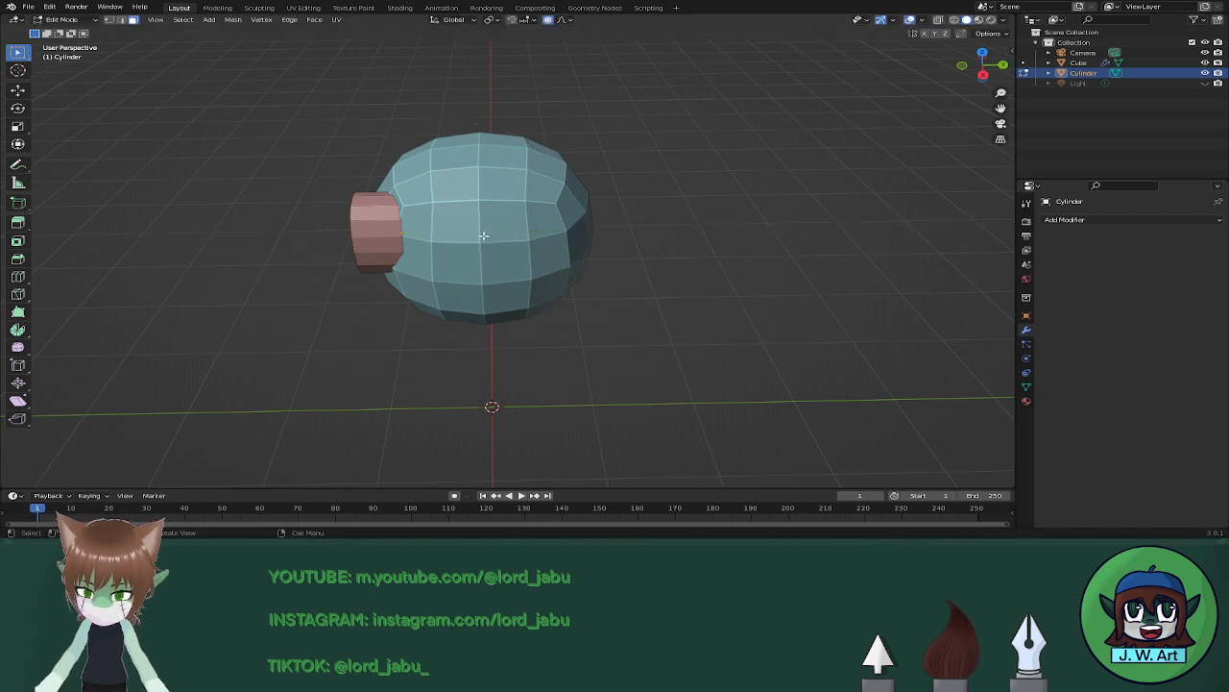
Turn off proportional editing and move the cylinder's inner end face about -0.19 m along Y.
key("o")
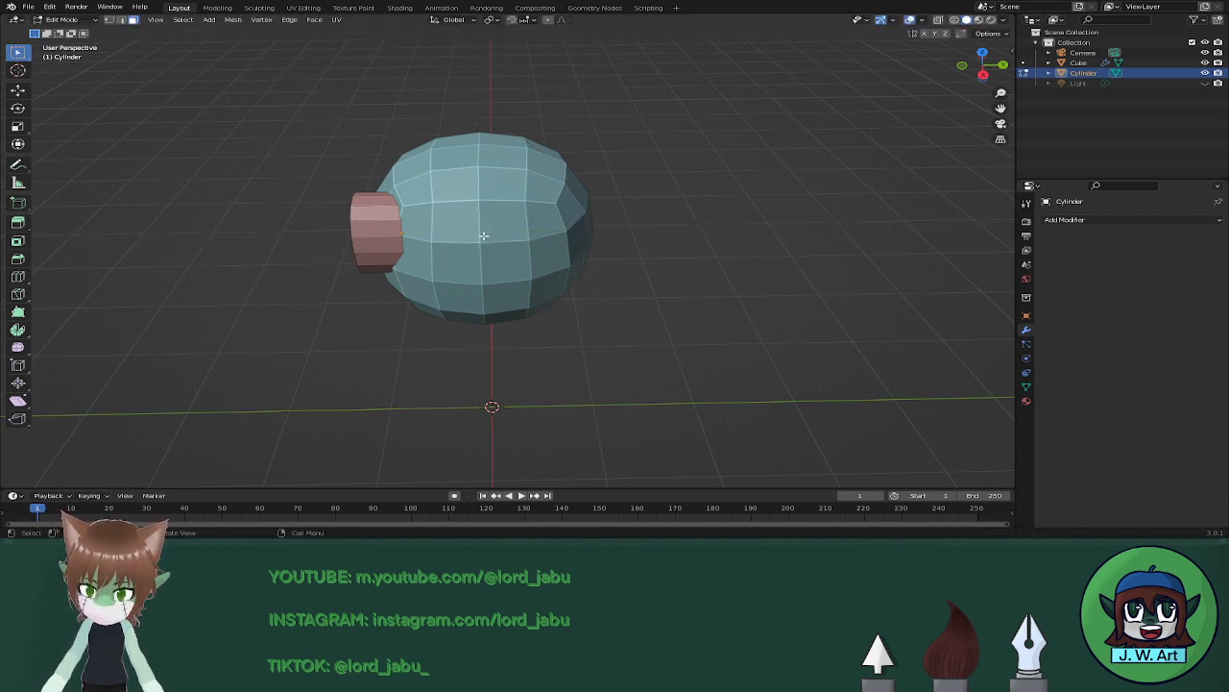
key("g")
key("y")
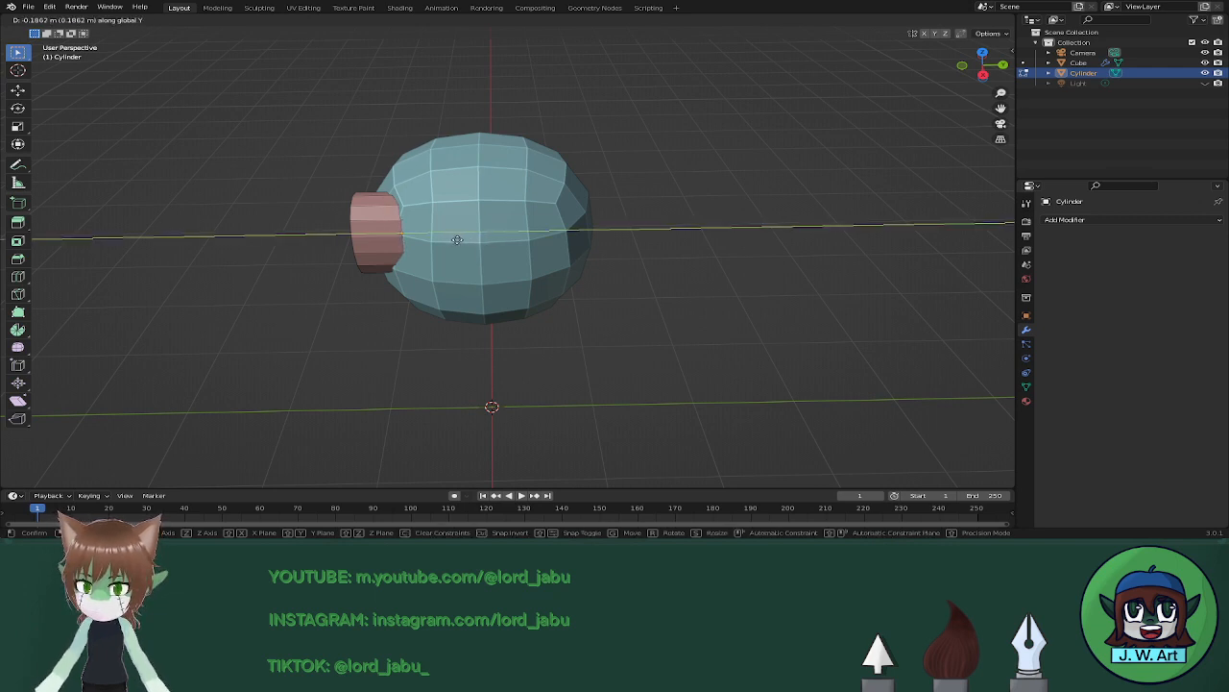
left_click(463, 240)
Rotate the inner end face about 18.6° around Z, nudge it along Y, and return to Object Mode in solid shading.
mouse_move(462, 240)
middle_mouse_down()
mouse_move(535, 231)
mouse_move(567, 246)
mouse_move(656, 247)
mouse_move(664, 266)
mouse_move(630, 287)
middle_mouse_up()
key("shift+z")
key("r")
key("z")
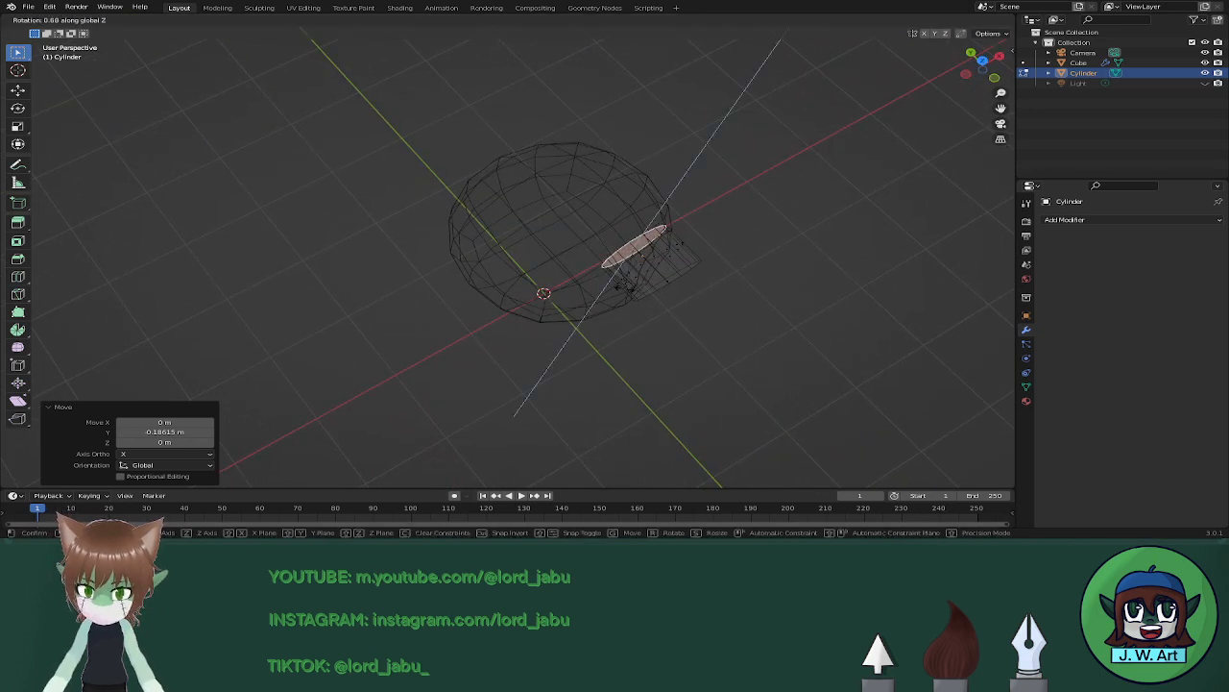
left_click(641, 284)
key("g")
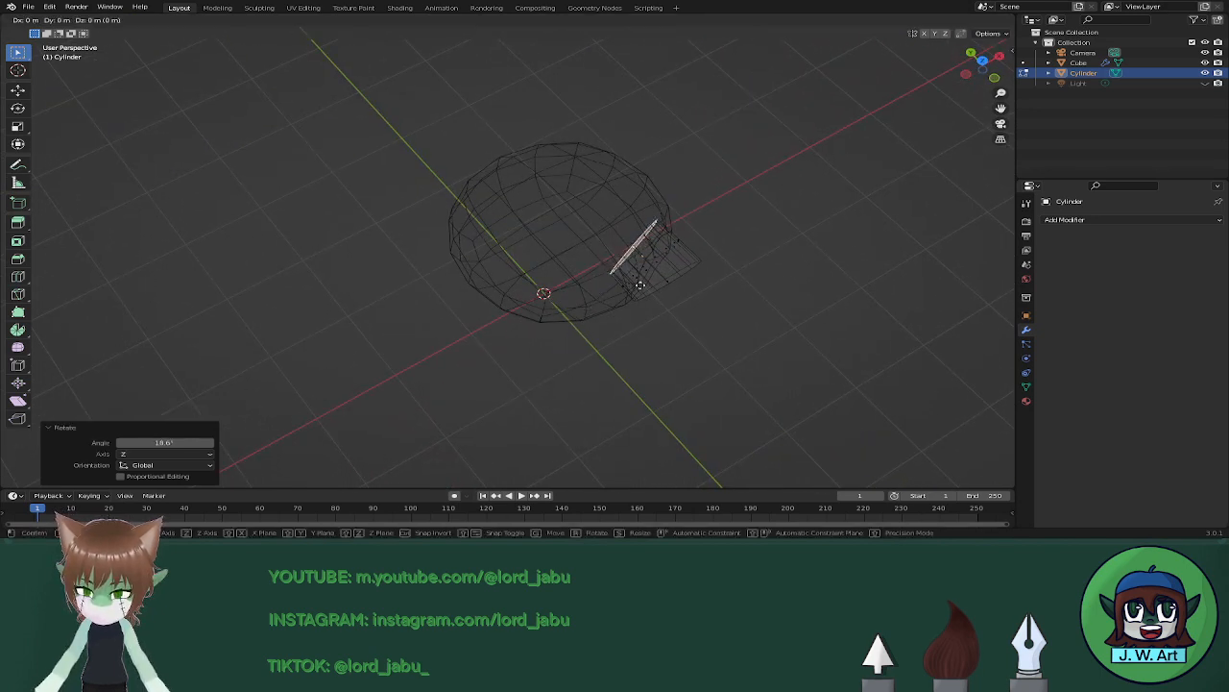
key("y")
left_click(646, 289)
mouse_move(646, 289)
middle_mouse_down()
mouse_move(683, 266)
mouse_move(642, 220)
mouse_move(604, 241)
mouse_move(758, 217)
middle_mouse_up()
key("Tab")
key("shift+z")
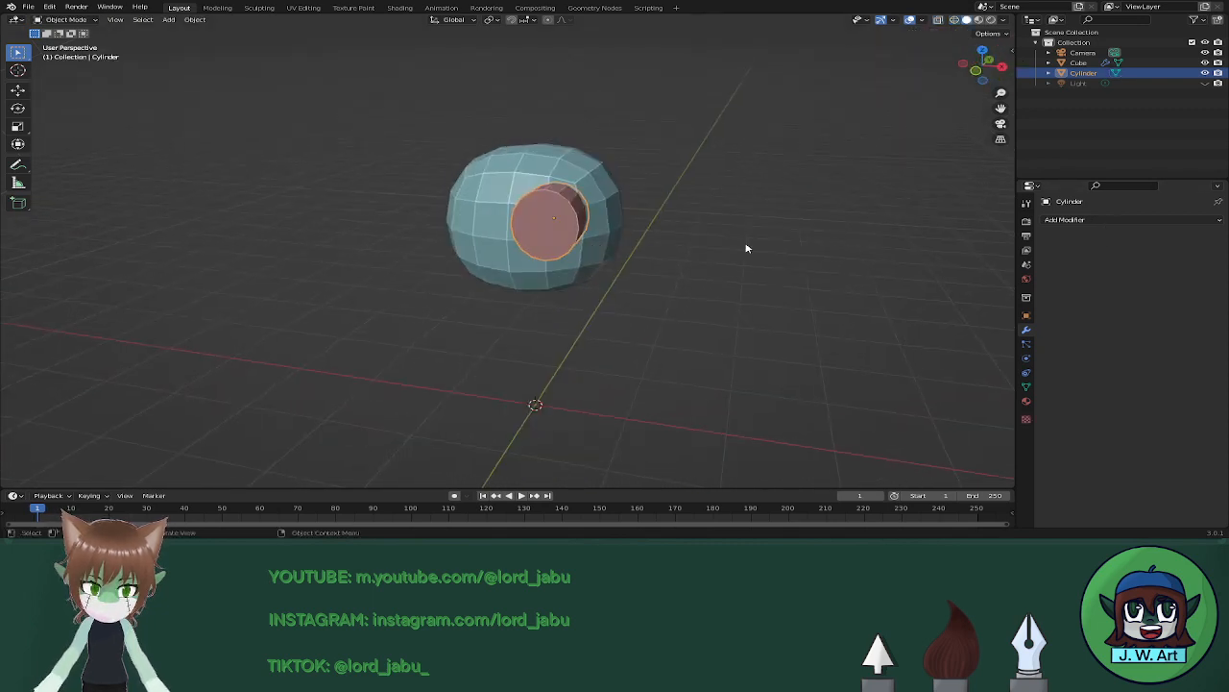
Hide the cylinder to check the depth and angle of the eye cut, and show it again.
left_click(599, 198)
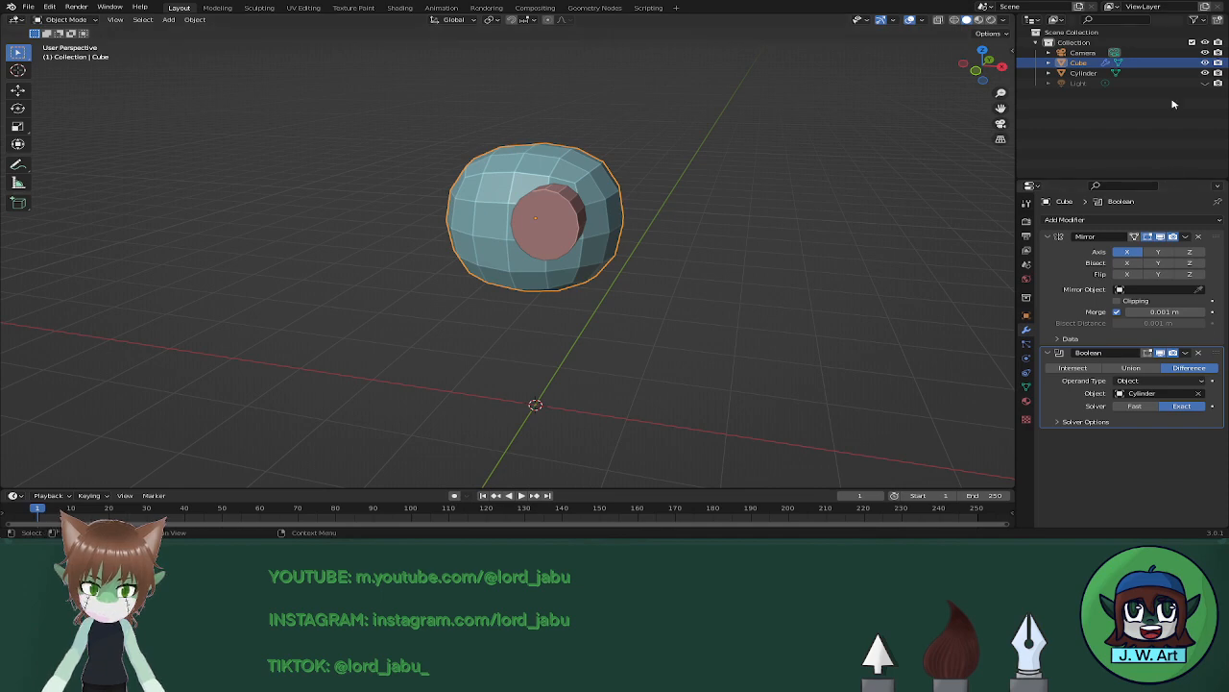
middle_click_drag(960, 154, 869, 224)
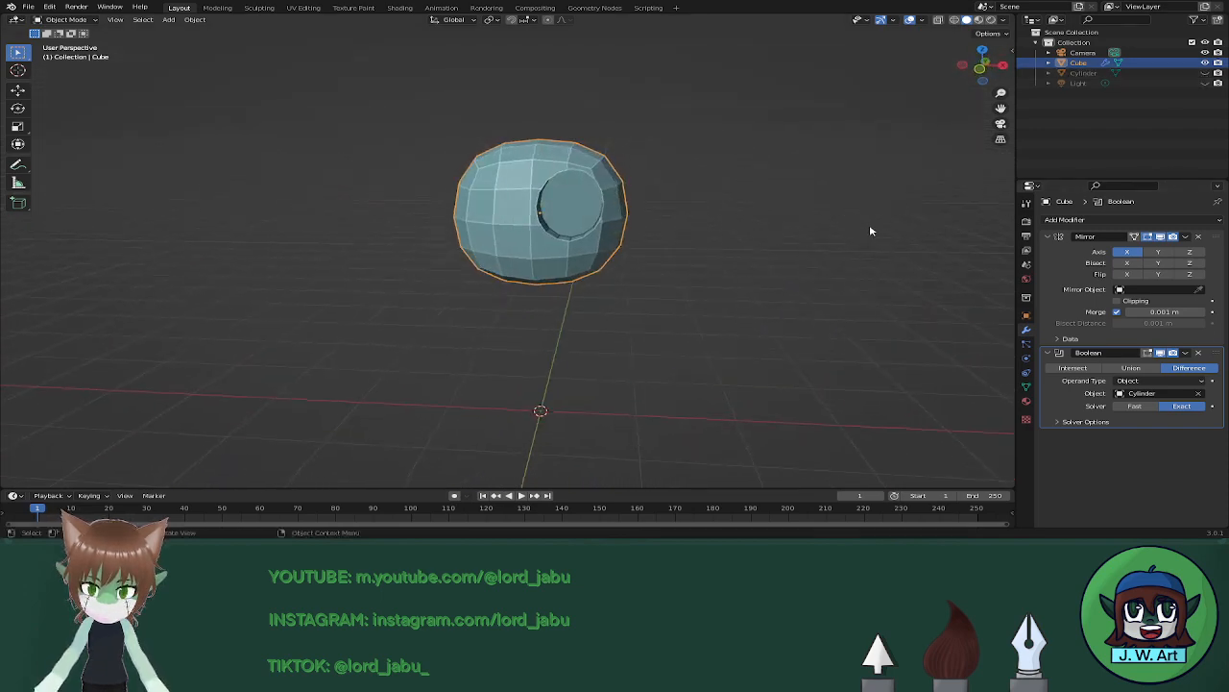
left_click(1206, 73)
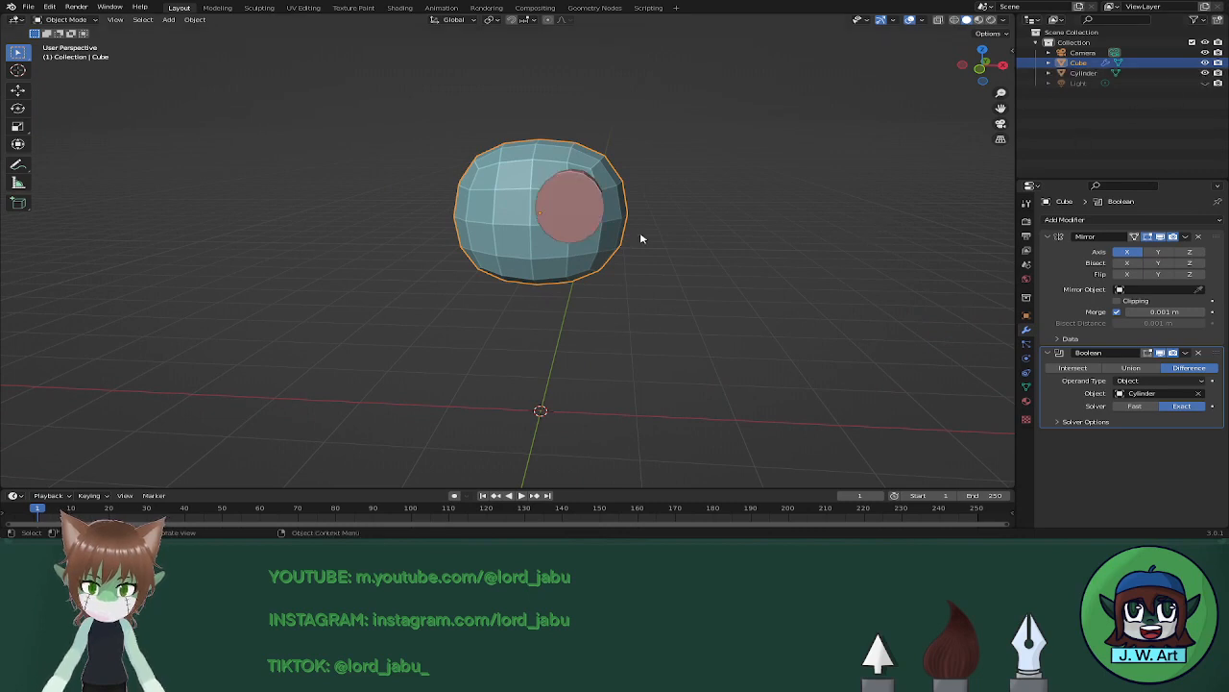
Move the cylinder about 0.04 m along X and hide it.
left_click(597, 219)
middle_click_drag(597, 219, 610, 202)
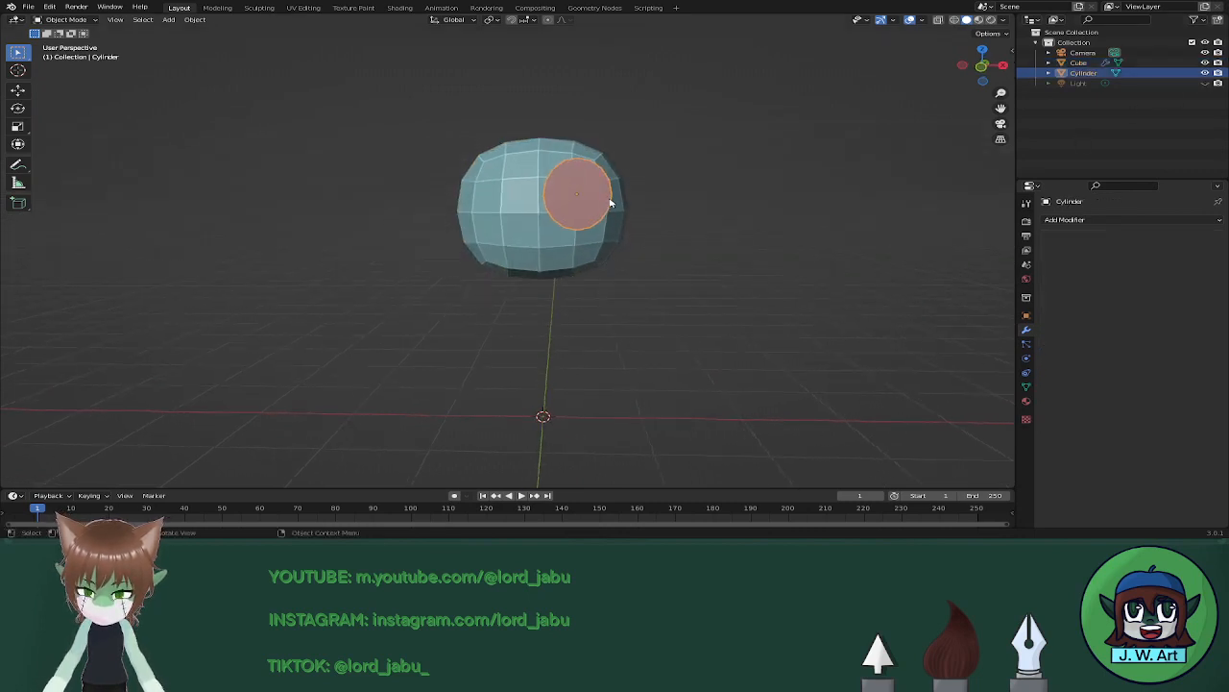
key("g")
key("x")
left_click(618, 203)
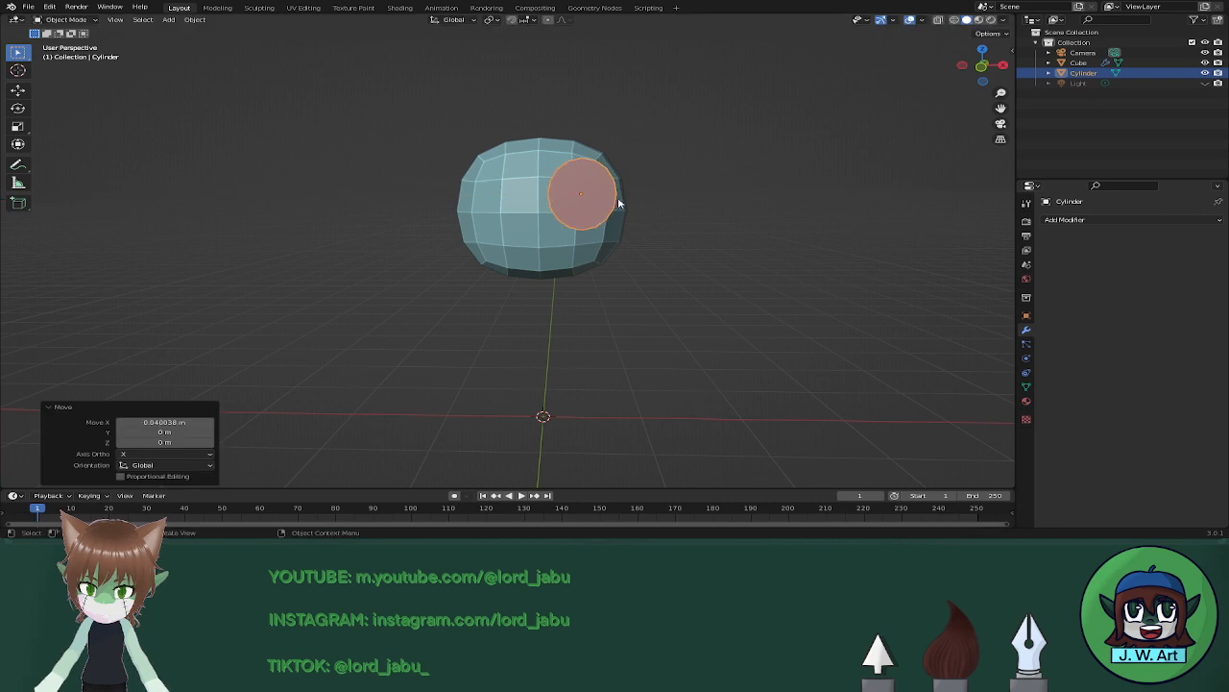
middle_click_drag(619, 202, 693, 256)
left_click(1205, 73)
middle_click_drag(535, 211, 572, 209)
scroll(584, 209, "up", 2)
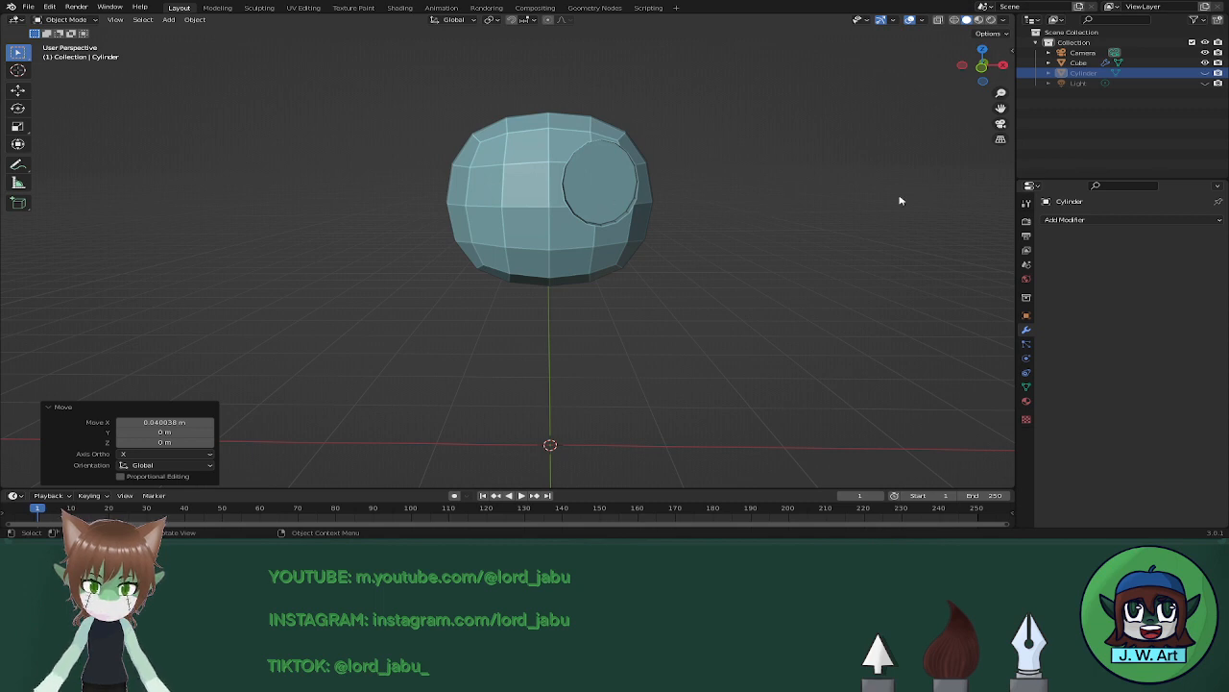
Move the head's Boolean modifier to first, above the Mirror modifier, so the eye cut is mirrored.
left_click(1079, 62)
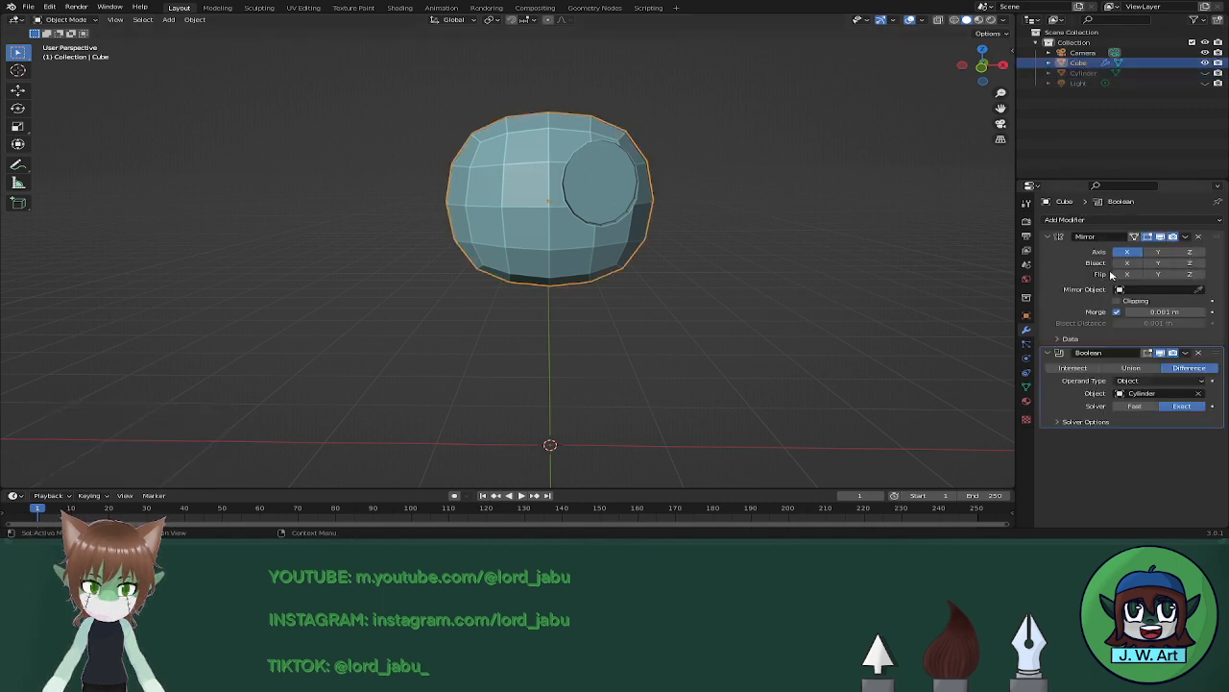
left_click(1187, 353)
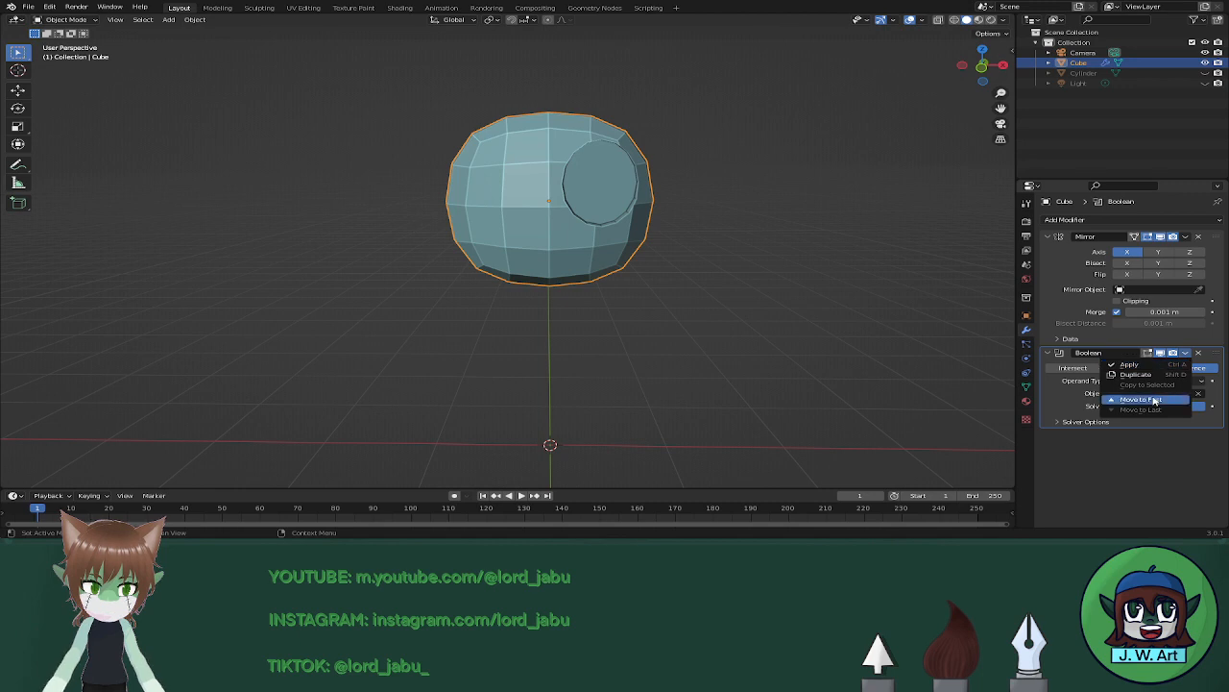
left_click(1157, 399)
mouse_move(851, 260)
middle_mouse_down()
mouse_move(810, 293)
mouse_move(895, 272)
mouse_move(838, 278)
mouse_move(834, 264)
mouse_move(849, 263)
middle_mouse_up()
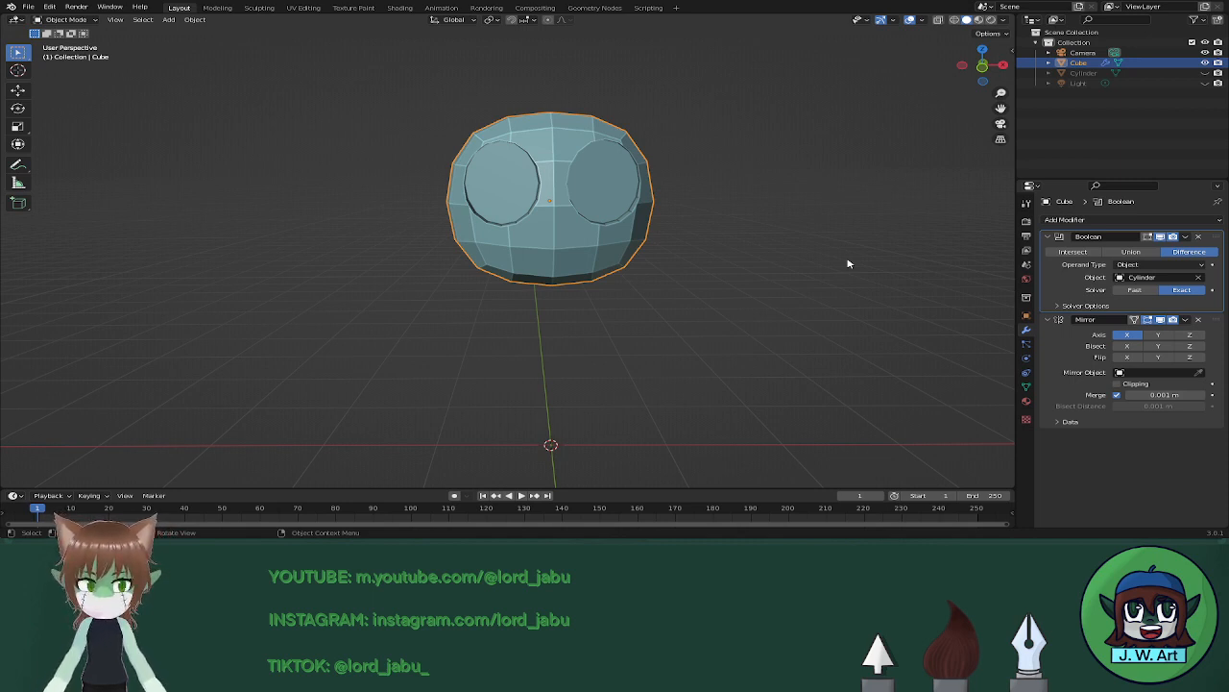
Unhide the eye cylinder and scale its mesh to about 0.9 along Z in Edit Mode.
left_click(1206, 73)
left_click(628, 195)
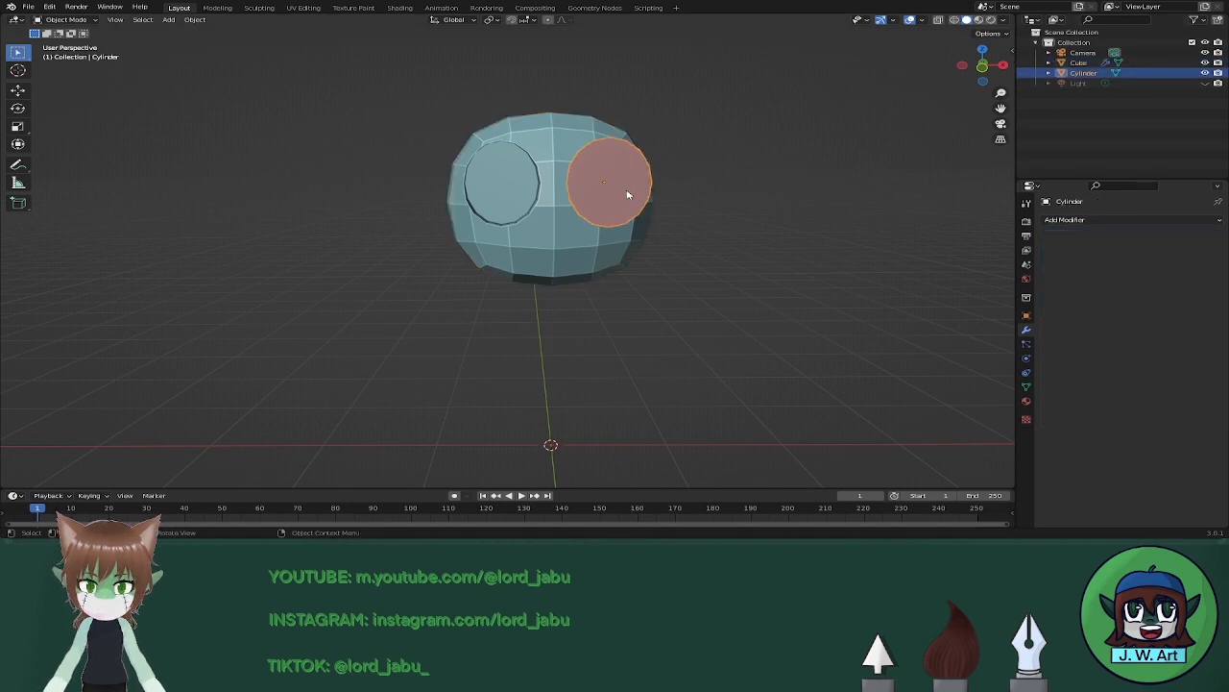
key("Tab")
middle_click_drag(711, 209, 765, 224)
key("shift+z")
key("shift+z")
key("shift+z")
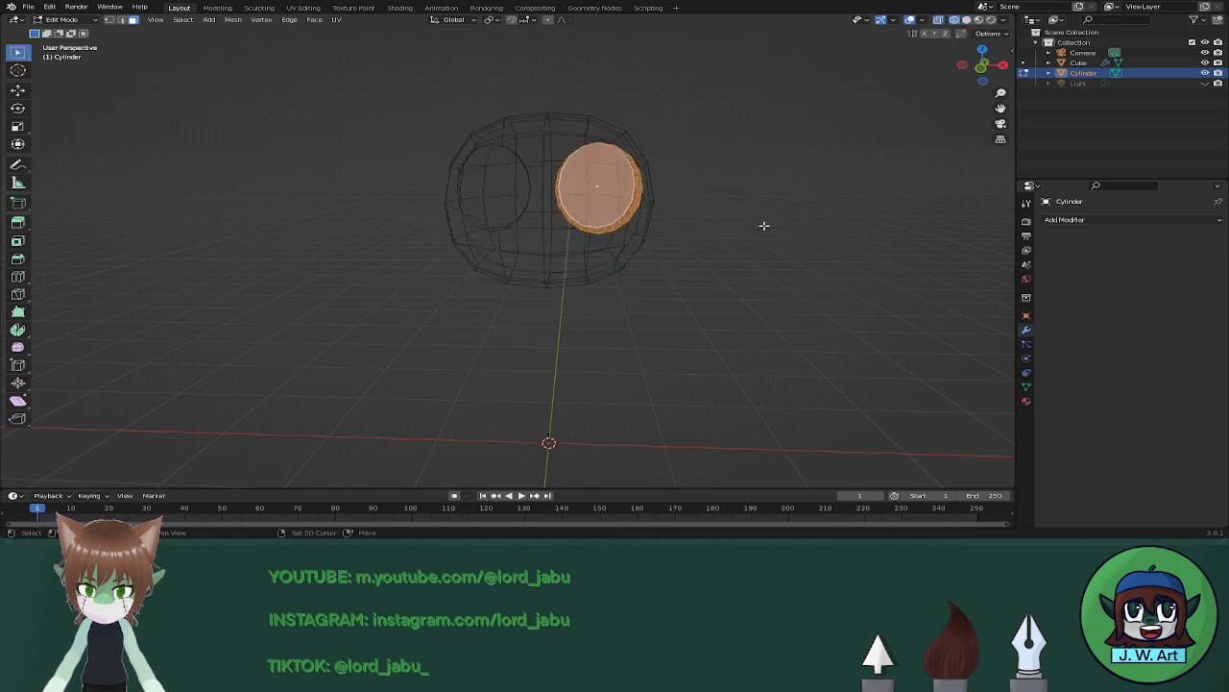
key("shift+z")
key("s")
key("z")
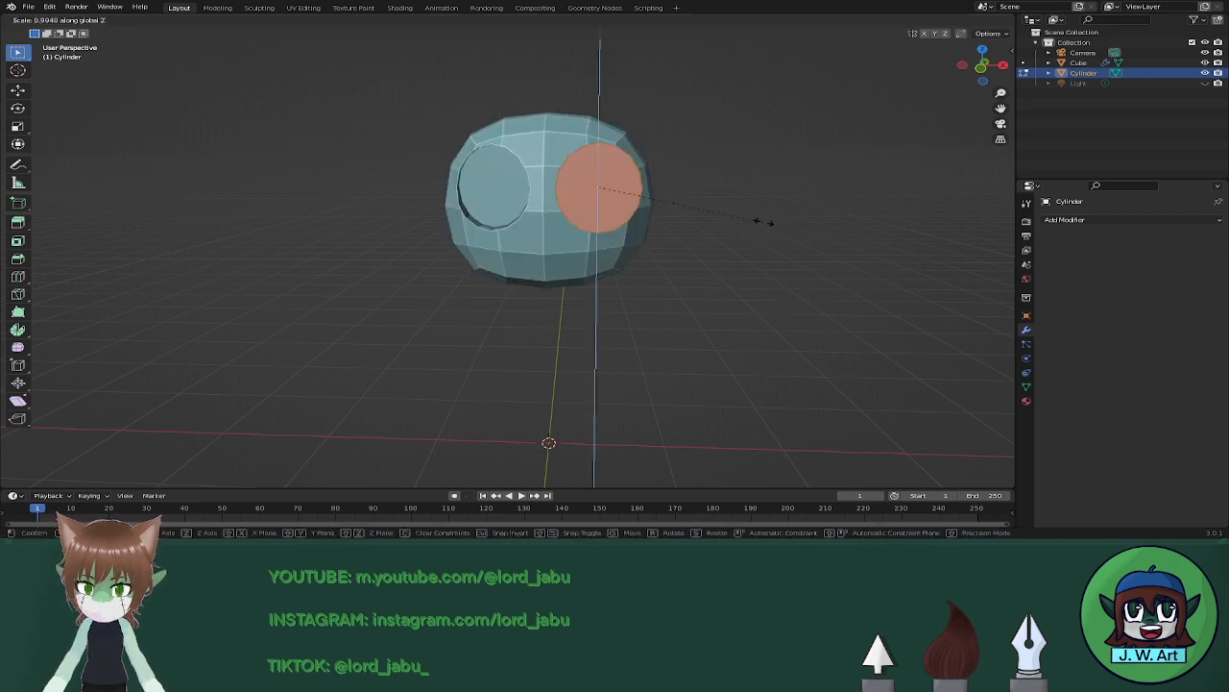
left_click(751, 209)
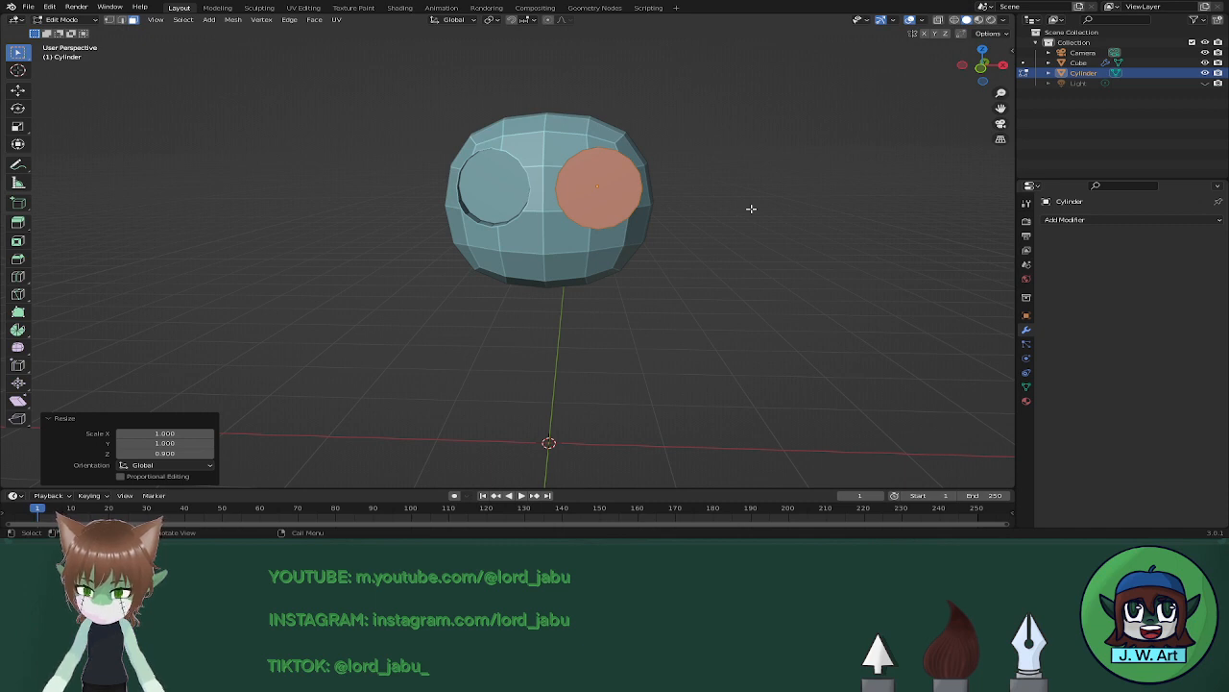
Lower the cylinder's mesh about 0.022 m along Z.
key("g")
key("z")
left_click(749, 208)
mouse_move(749, 209)
middle_mouse_down()
mouse_move(776, 208)
mouse_move(750, 211)
middle_mouse_up()
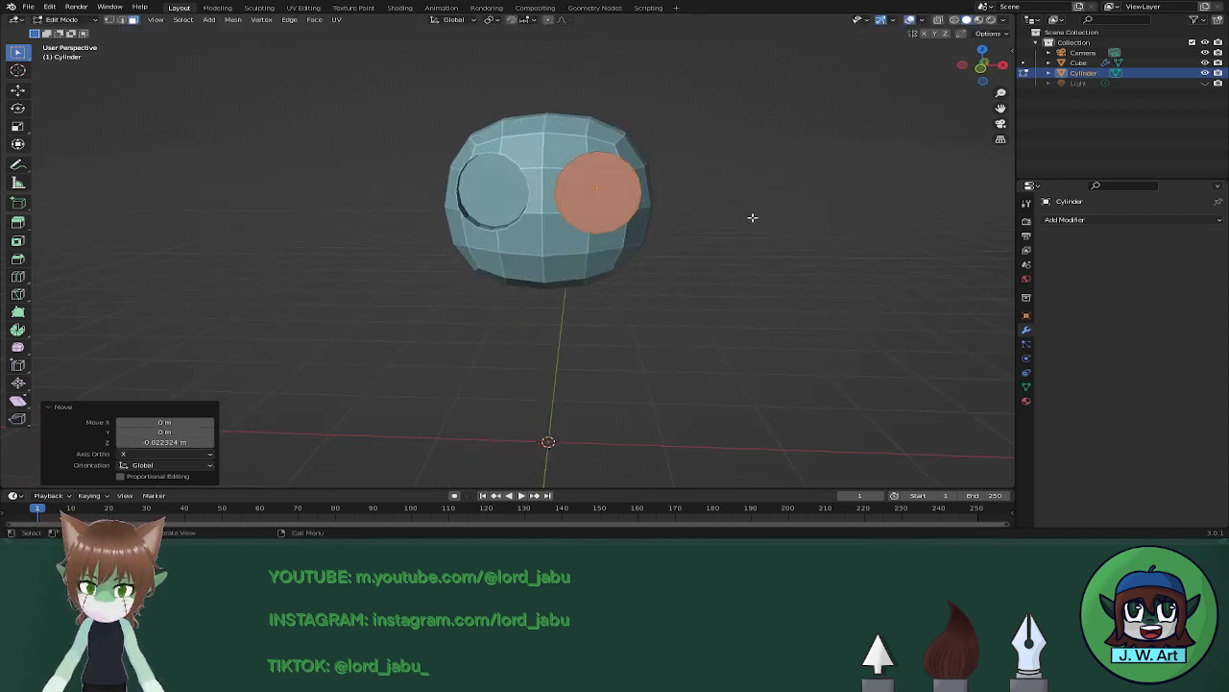
Return to Object Mode and apply the head's Boolean modifier.
left_click(1080, 63)
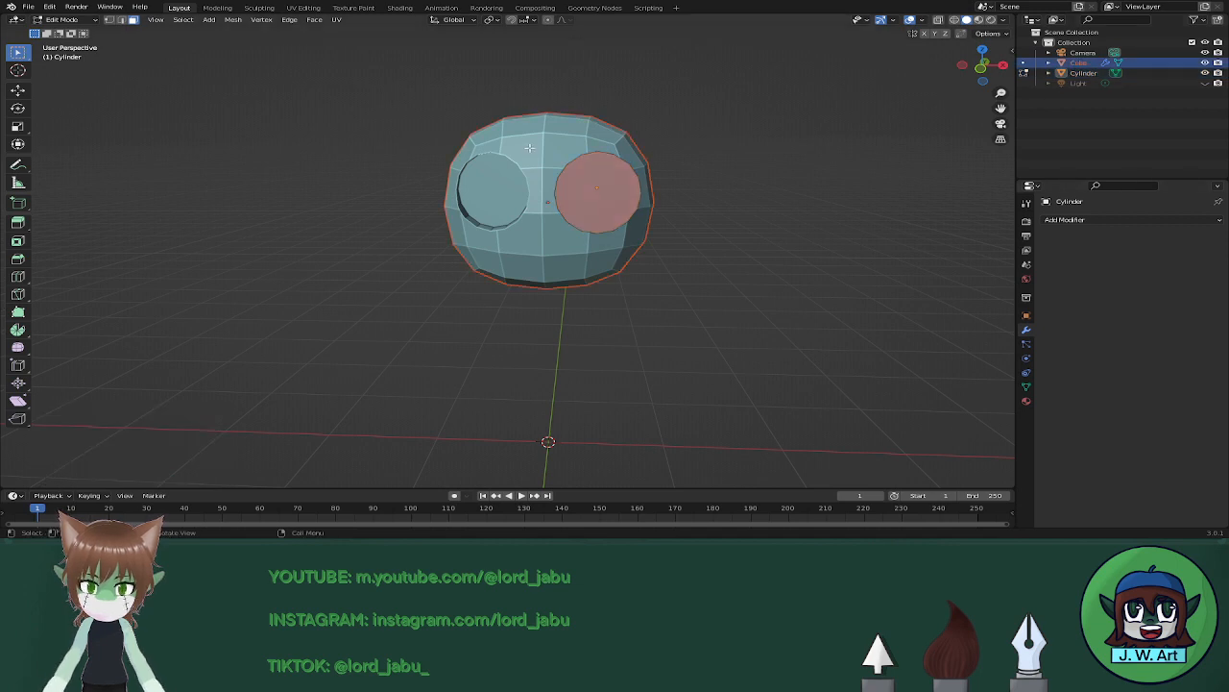
key("Tab")
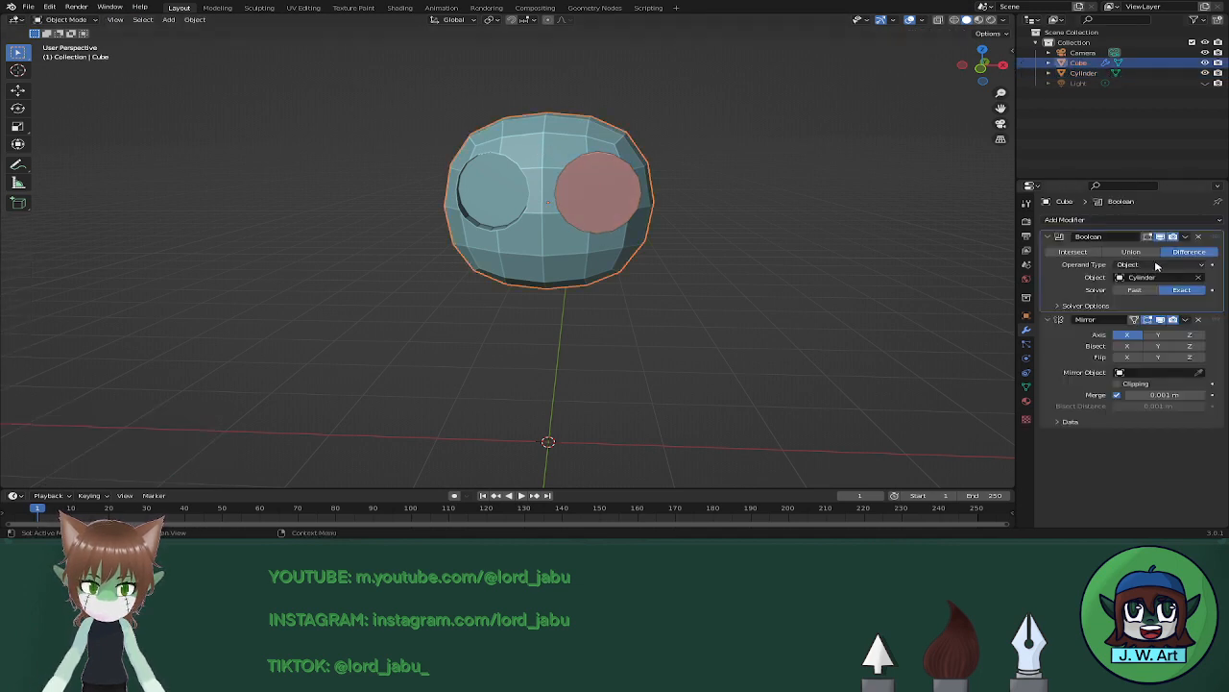
left_click(1187, 237)
left_click(1161, 251)
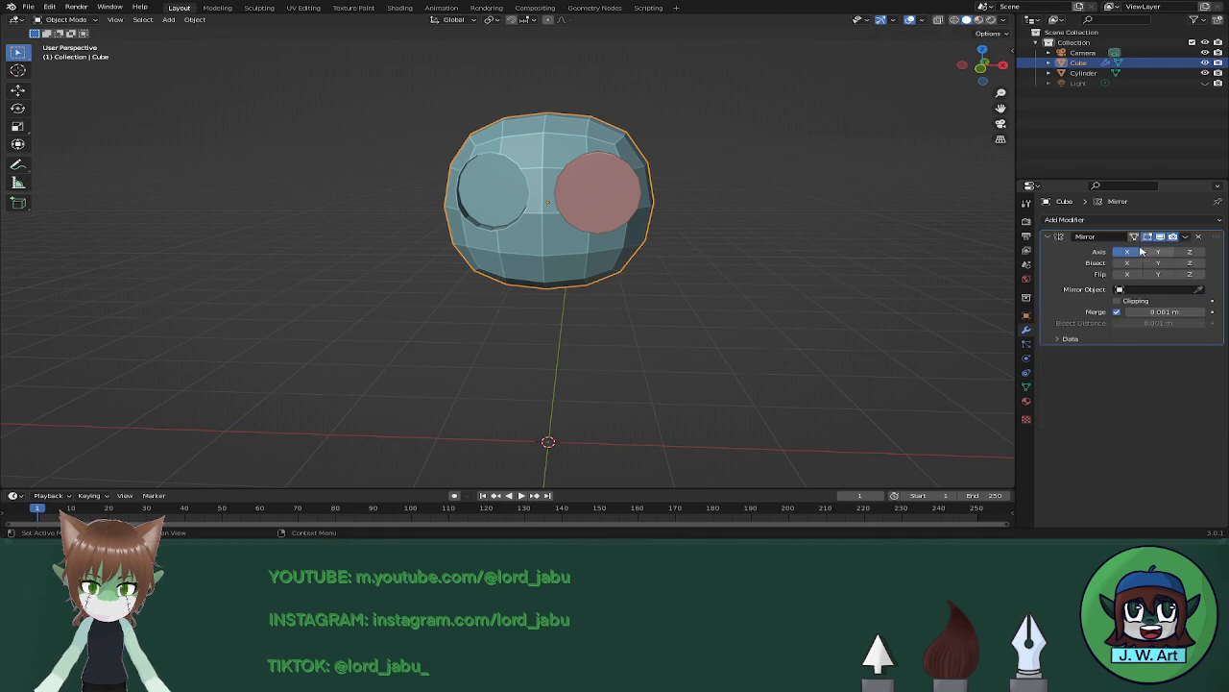
Hide the cylinder to check the eye cut, show it again and delete it.
left_click(1205, 73)
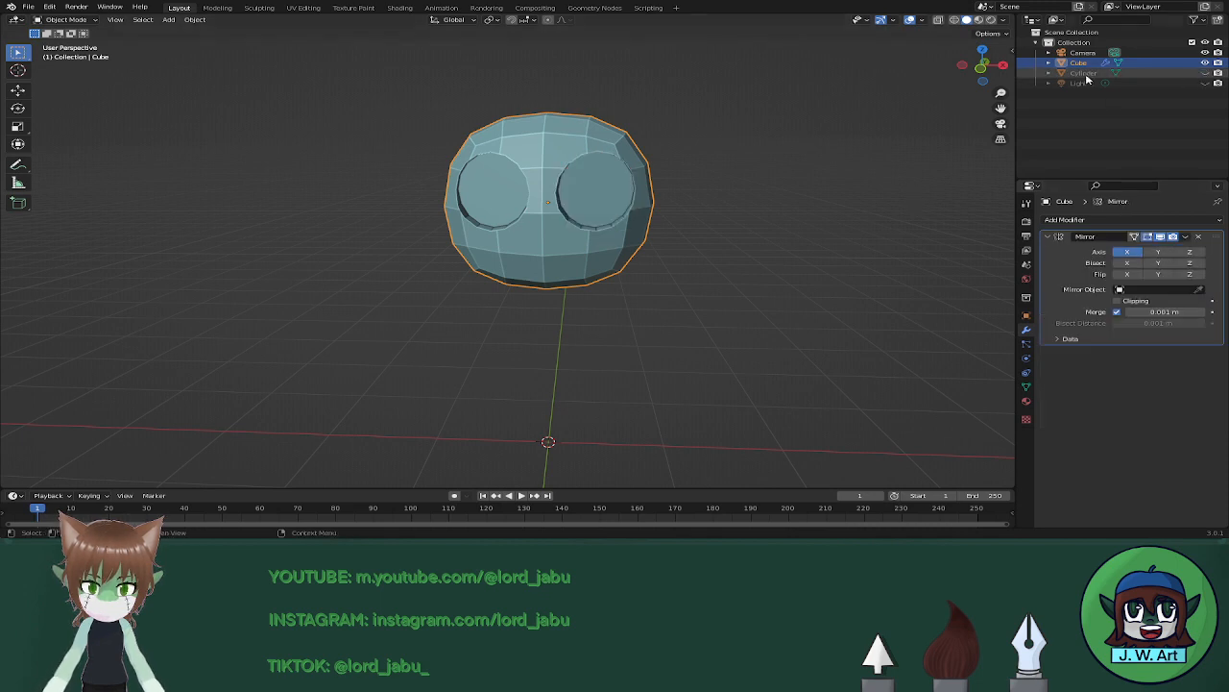
left_click(1083, 74)
left_click(1205, 74)
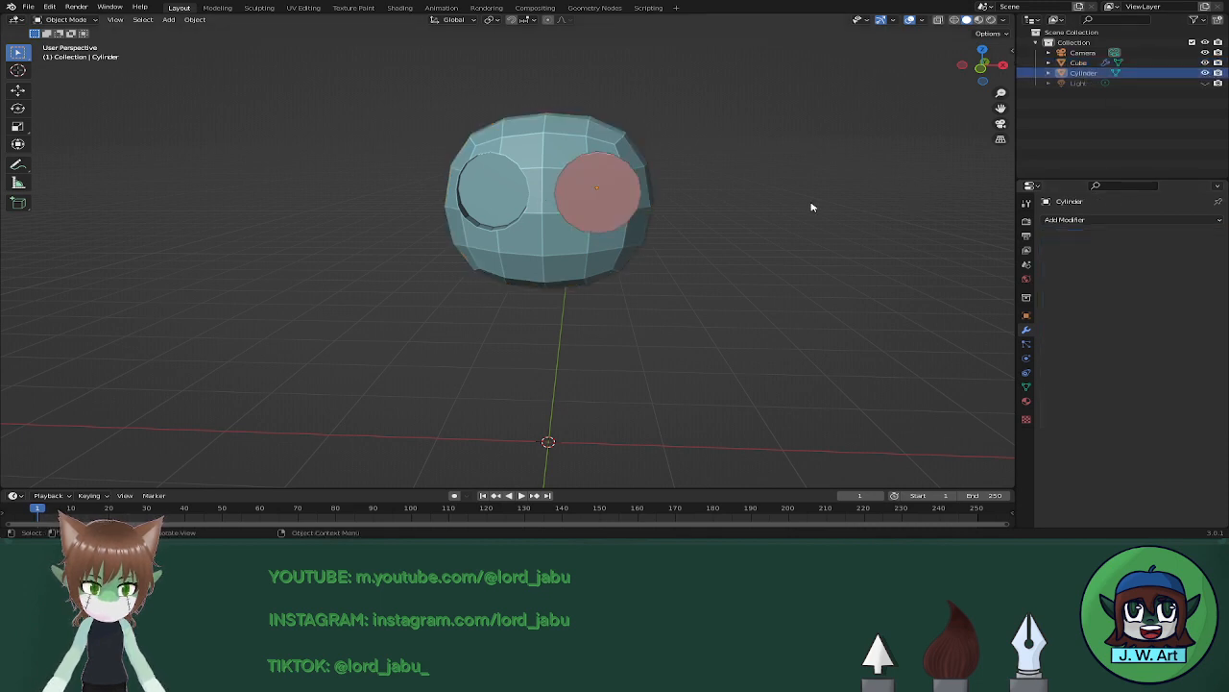
left_click(602, 194)
key("x")
left_click(602, 195)
scroll(611, 200, "up", 2)
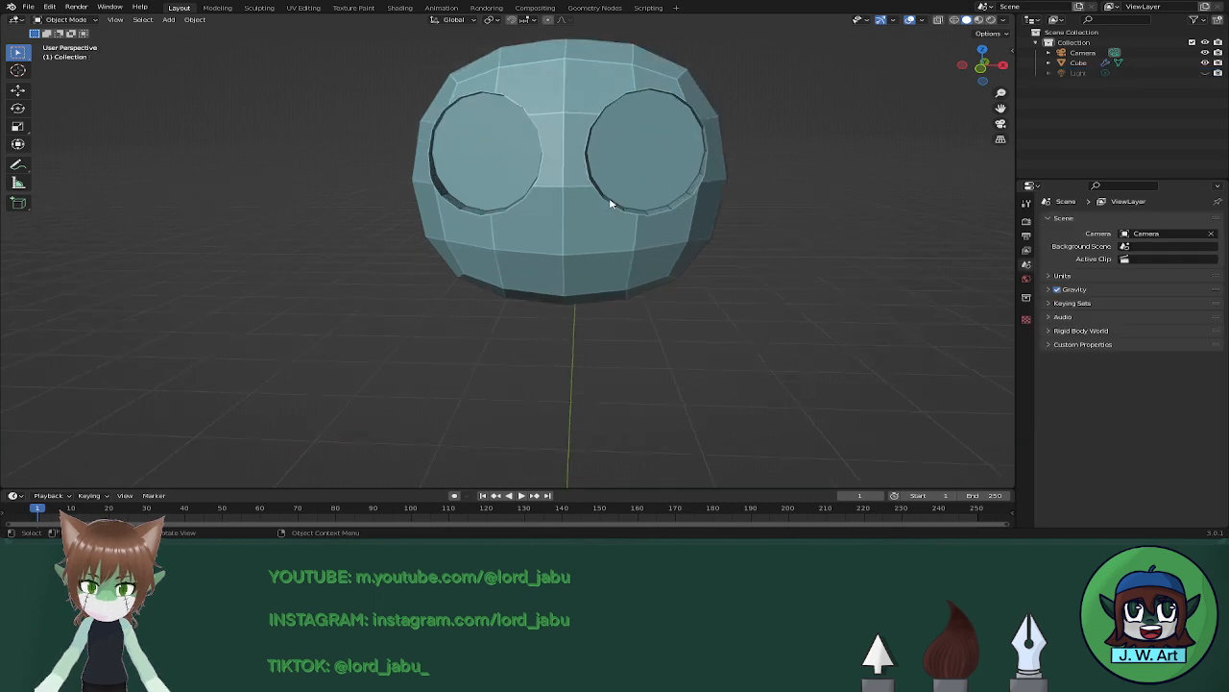
Select the back face of the head's eye socket in Edit Mode and scale it down uniformly to taper the socket.
left_click(653, 172)
key("Tab")
middle_click_drag(718, 169, 609, 240)
left_click(582, 253)
key("s")
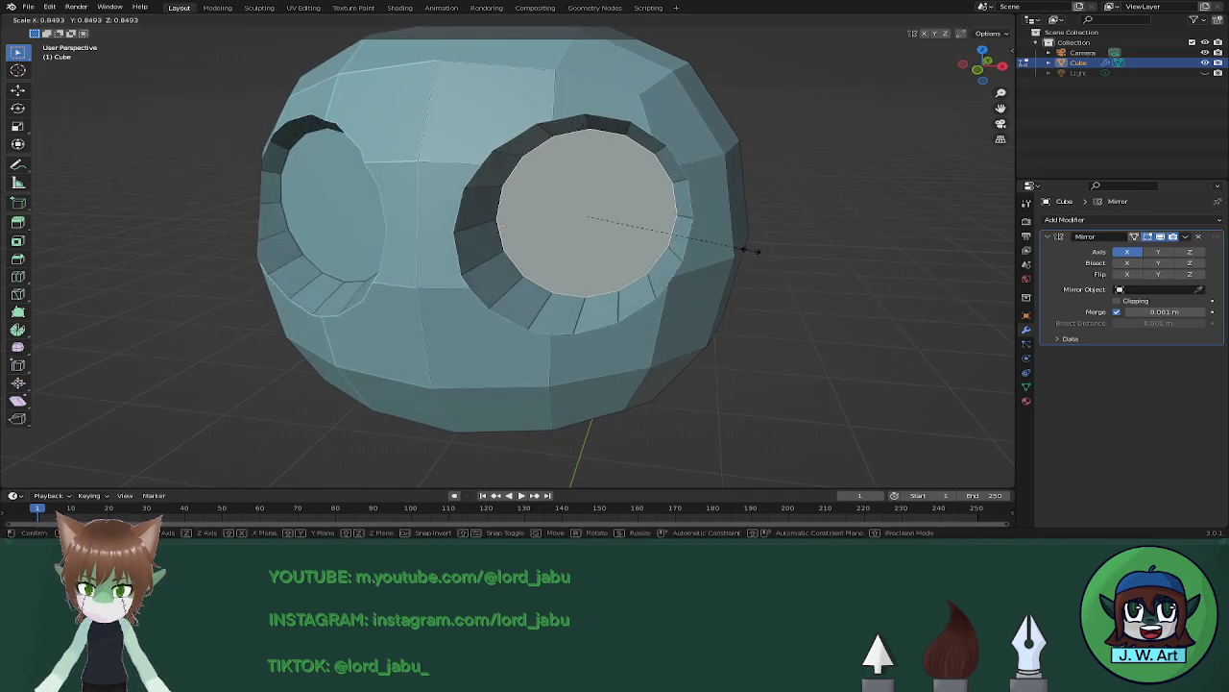
left_click(725, 246)
Move the eye socket's back face about -0.049 m along Y to make the socket shallower.
middle_click_drag(725, 246, 583, 264)
key("g")
key("y")
left_click(648, 263)
scroll(737, 251, "down", 3)
scroll(743, 232, "up", 3)
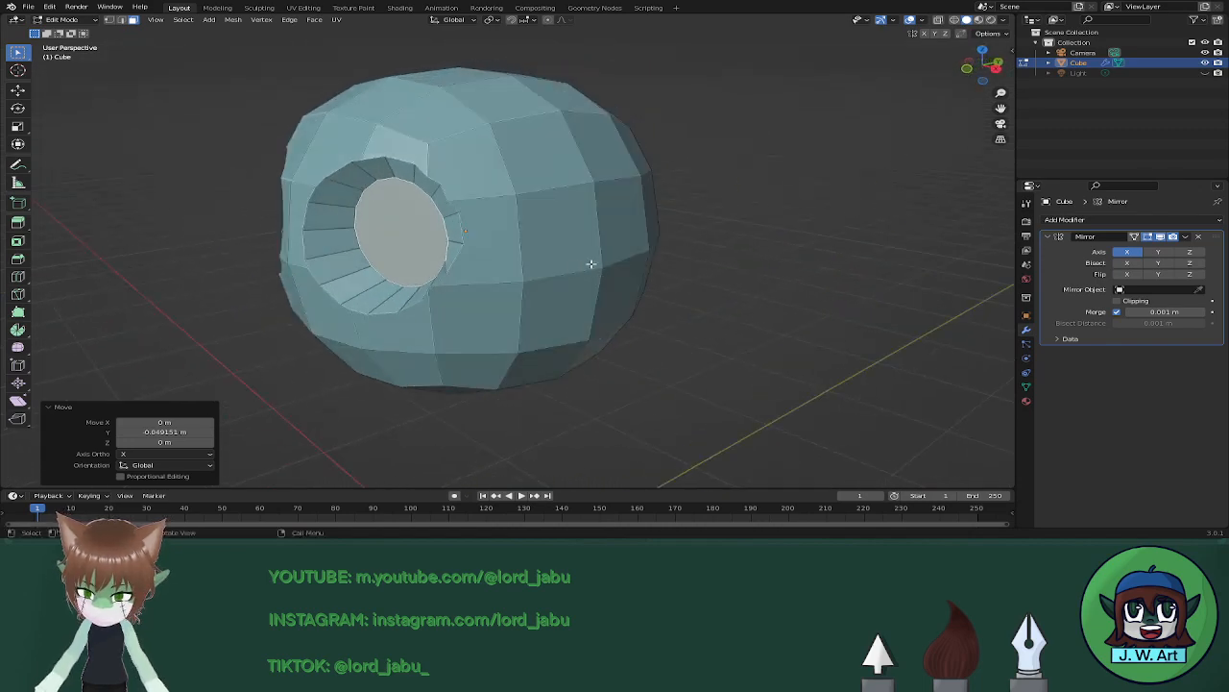
Dissolve the surplus vertices on the upper outer part of the eye socket's rim.
key("1")
scroll(508, 269, "up", 2)
middle_click_drag(508, 269, 557, 215)
scroll(516, 284, "up", 2)
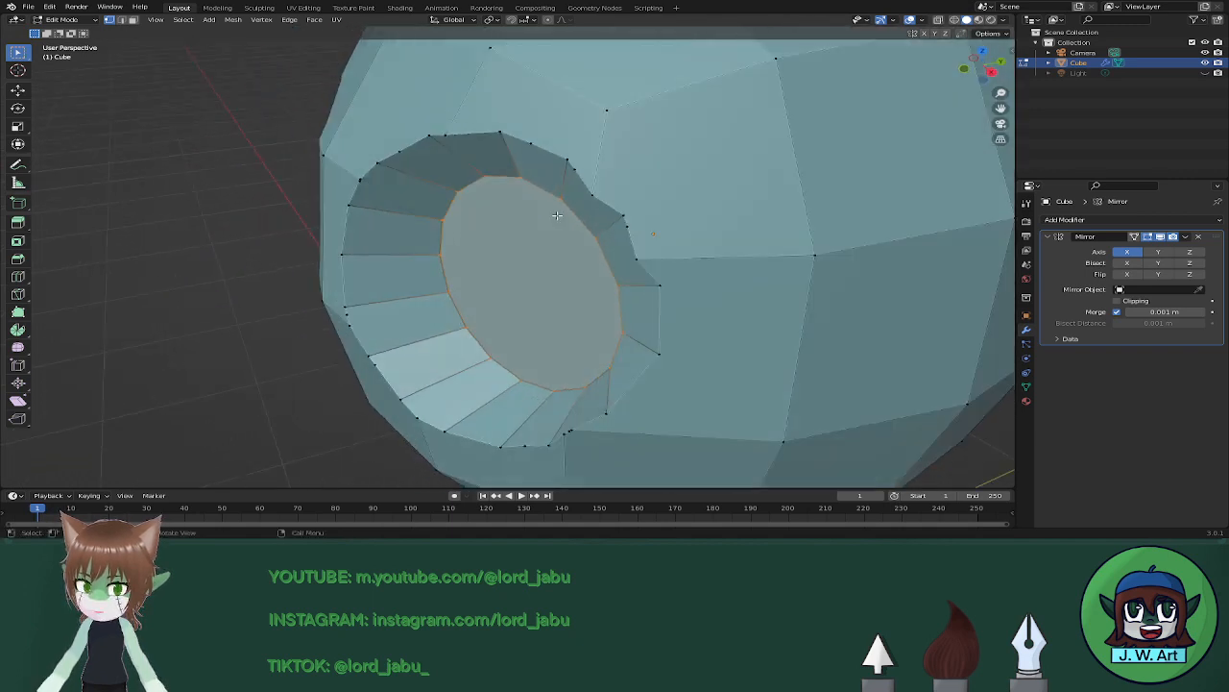
left_click(625, 225)
key("x")
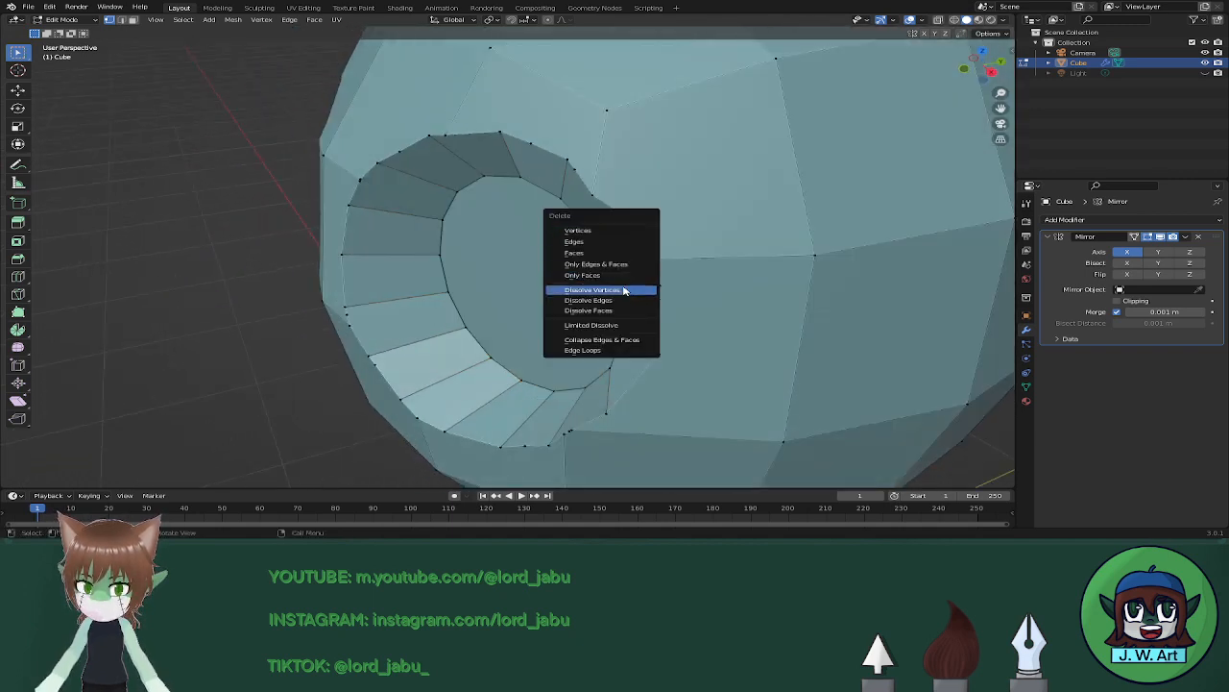
left_click(625, 289)
middle_click_drag(625, 288, 538, 279)
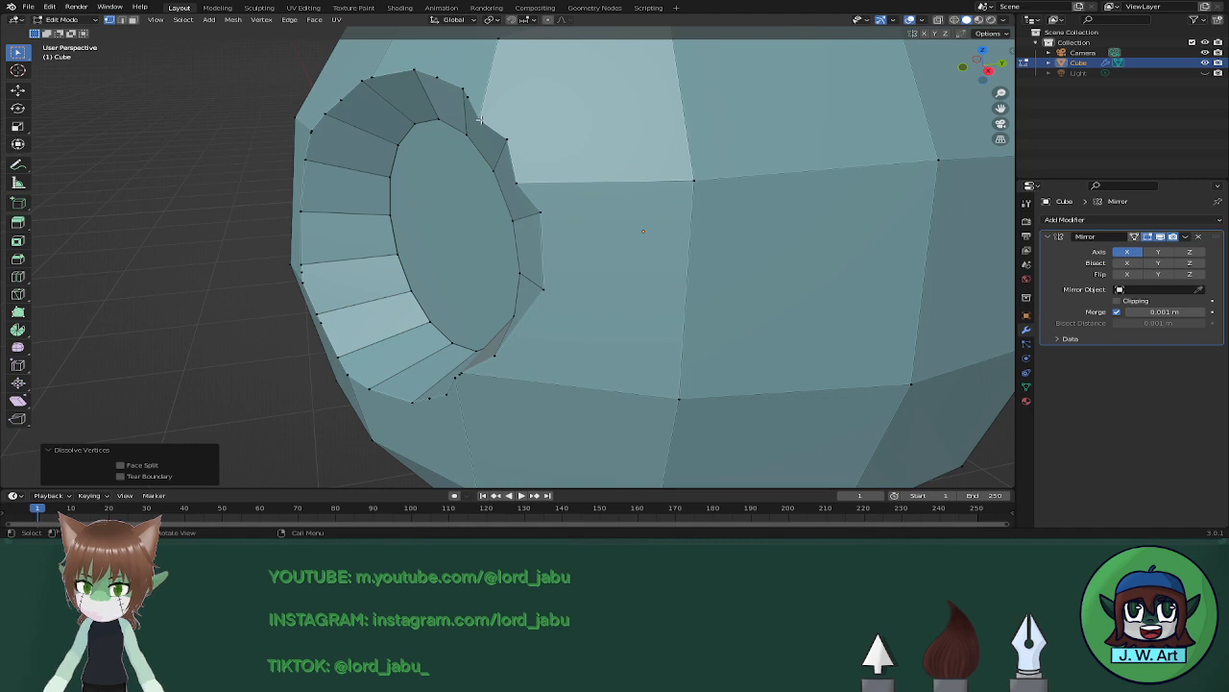
middle_click_drag(480, 119, 544, 161)
left_click(589, 185)
key("x")
left_click(590, 185)
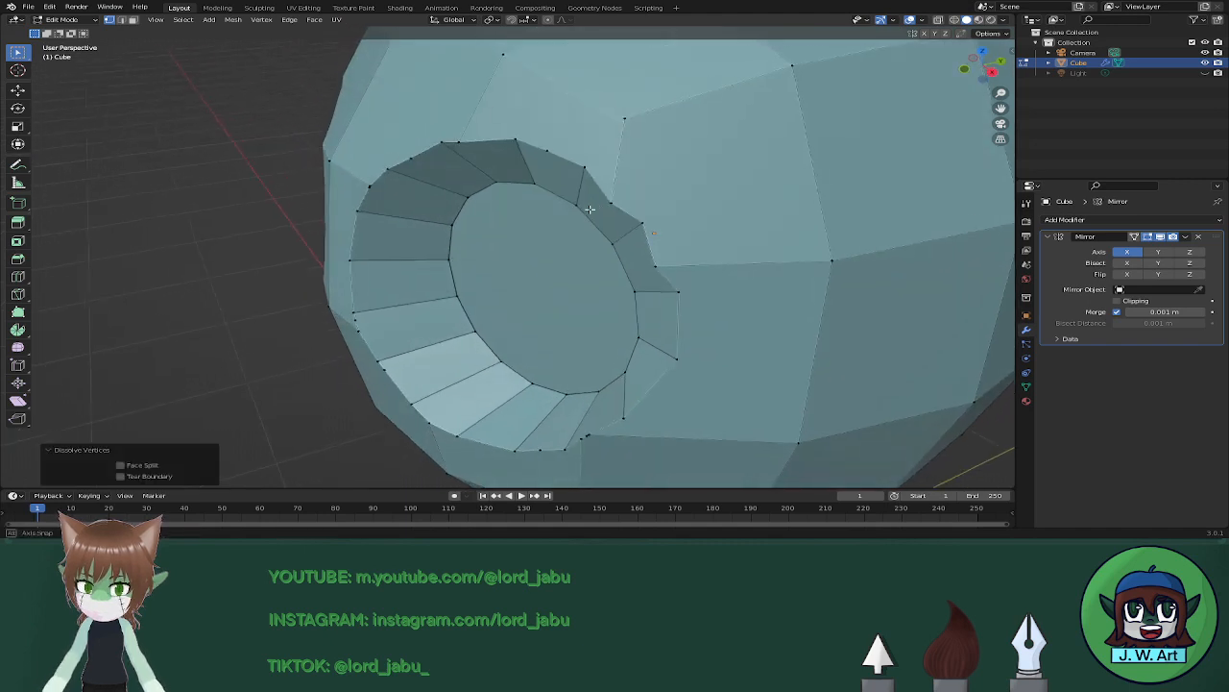
Dissolve the surplus vertices on the upper inner part of the eye socket's rim, on the nose side.
middle_click_drag(589, 208, 608, 175)
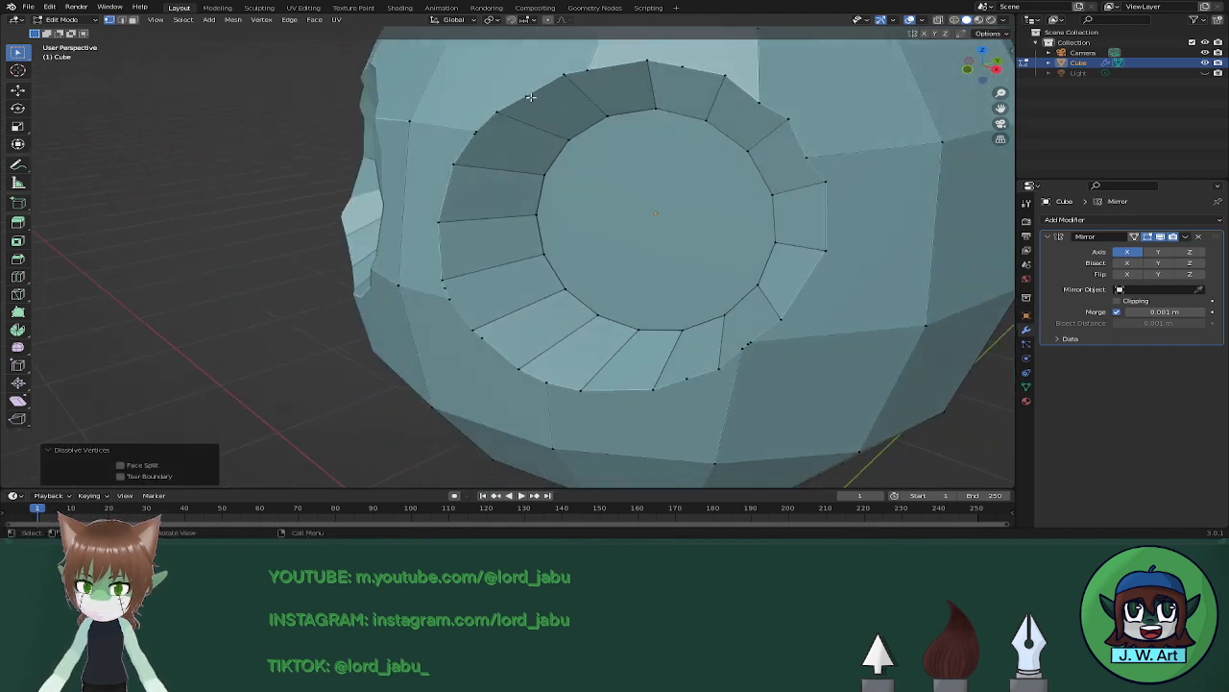
left_click(530, 97)
key("x")
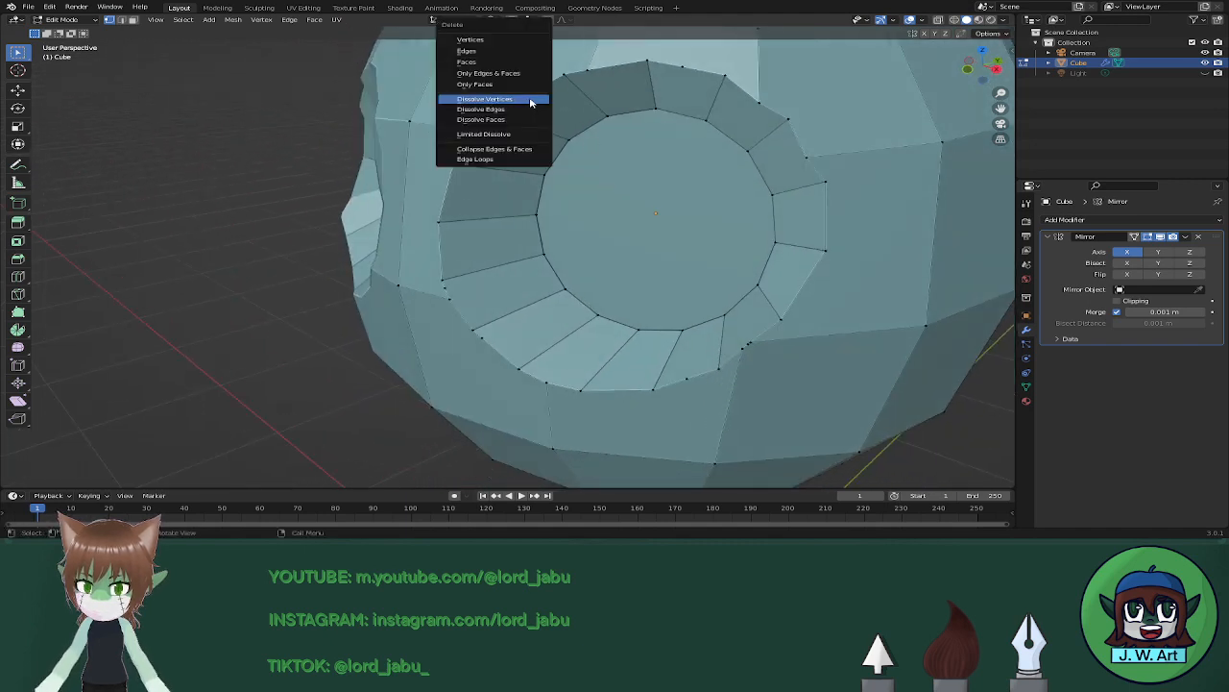
left_click(529, 98)
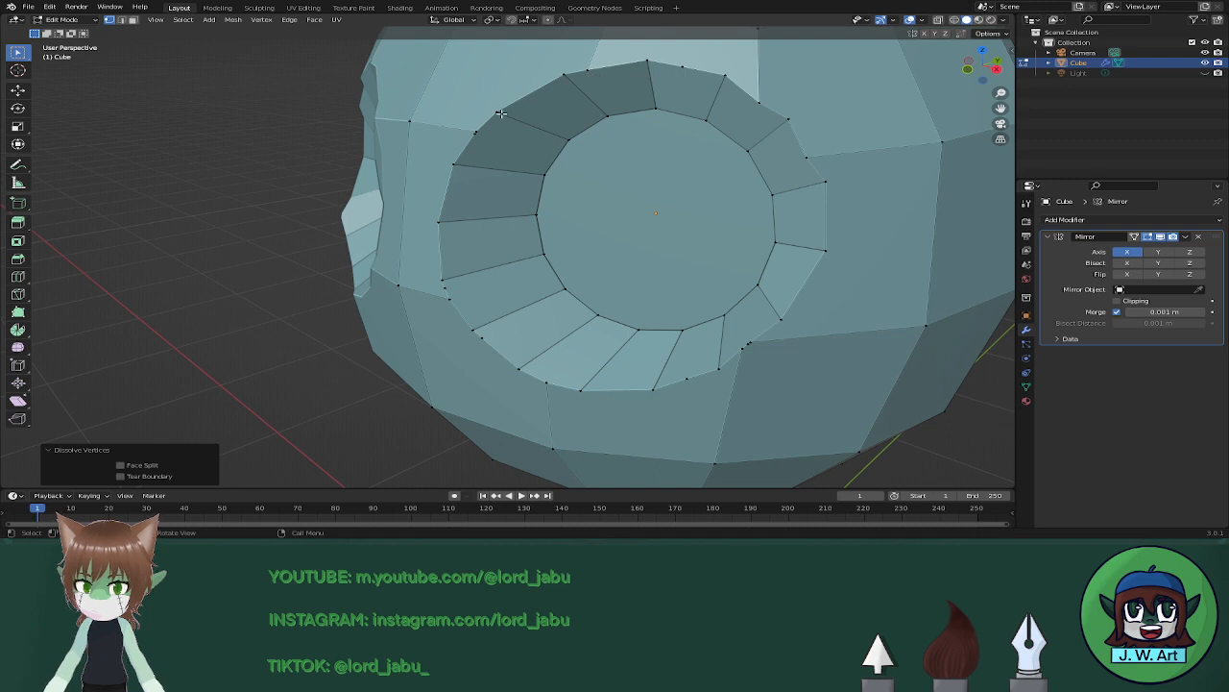
left_click(475, 134)
key("x")
left_click(477, 139)
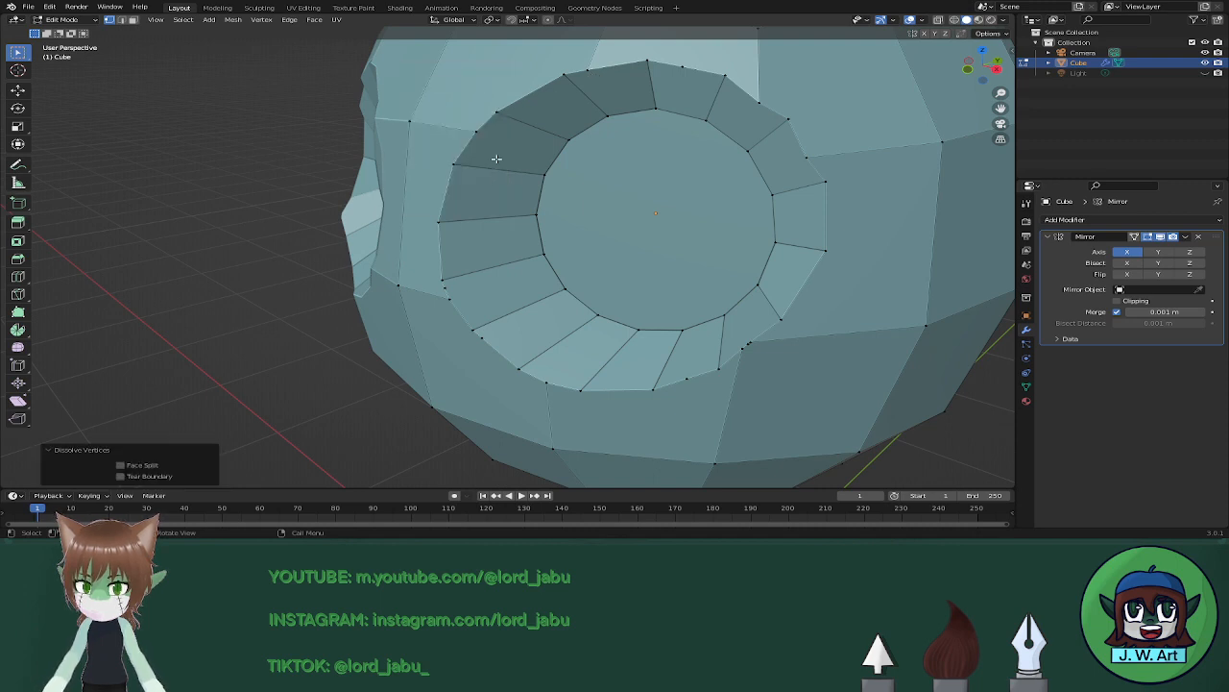
Dissolve the surplus vertices on the lower inner part of the eye socket's rim.
middle_click_drag(479, 222, 448, 235)
left_click(409, 259)
key("x")
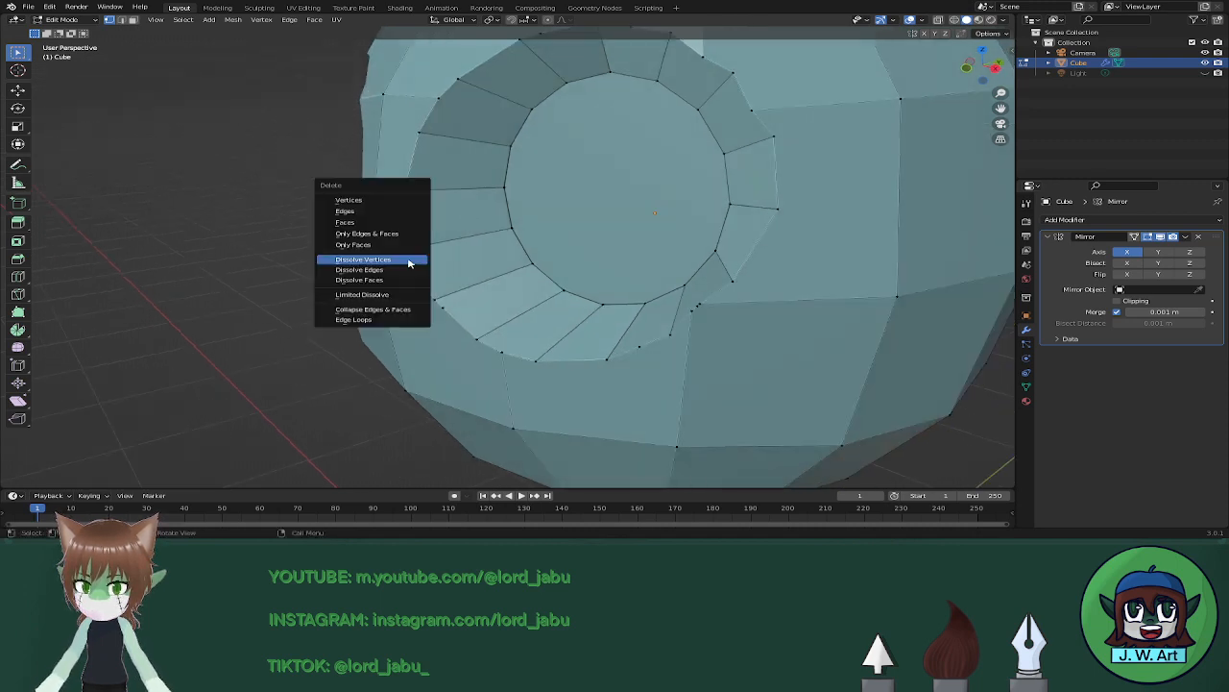
left_click(411, 256)
key("x")
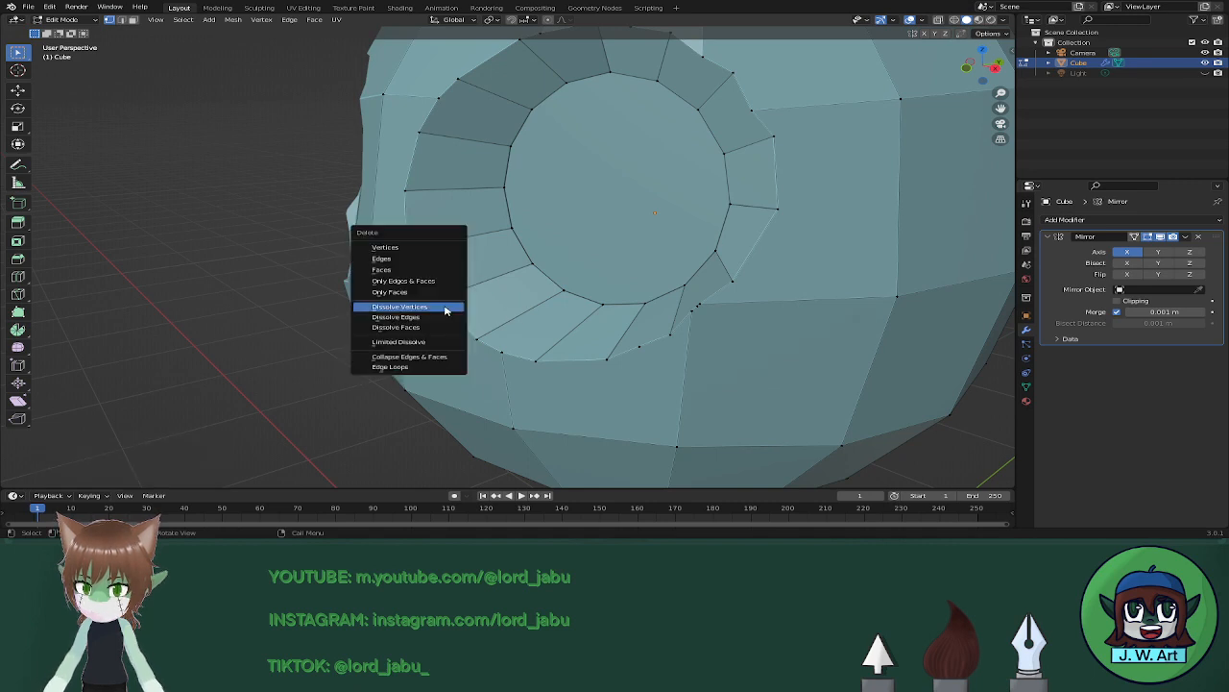
left_click(445, 306)
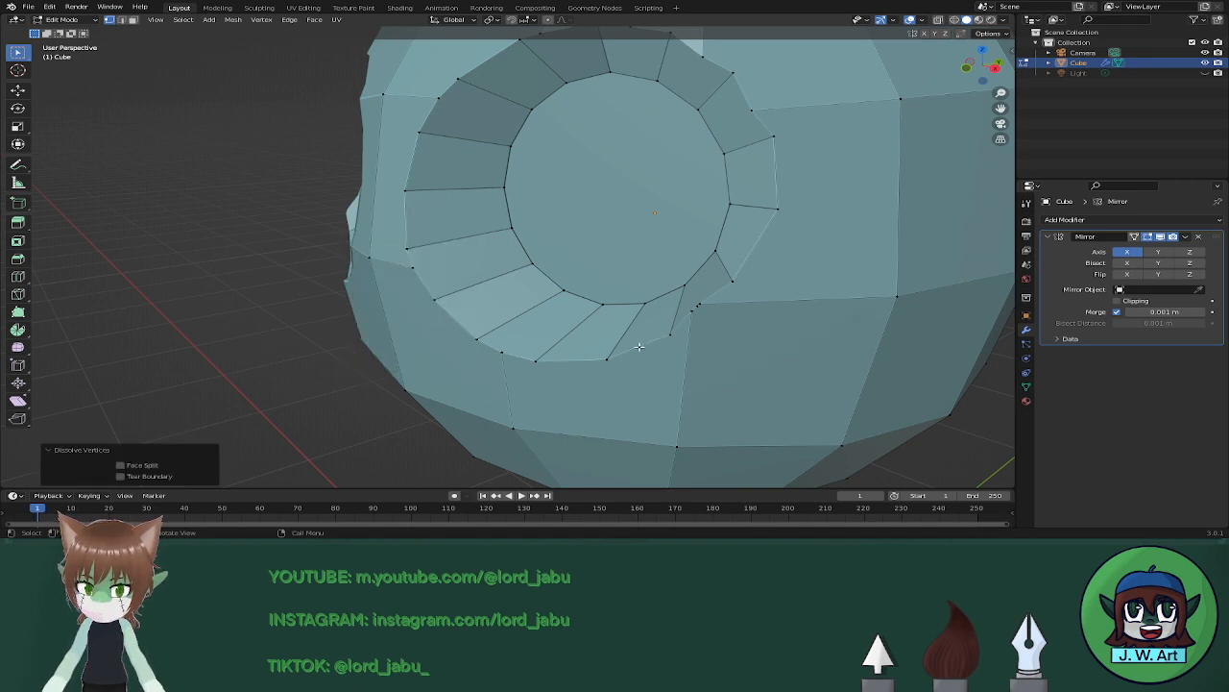
Dissolve the surplus vertices on the lower outer part of the rim, including one of the close pair at the edge corner.
key("x")
left_click(640, 346)
middle_click_drag(705, 324, 662, 321)
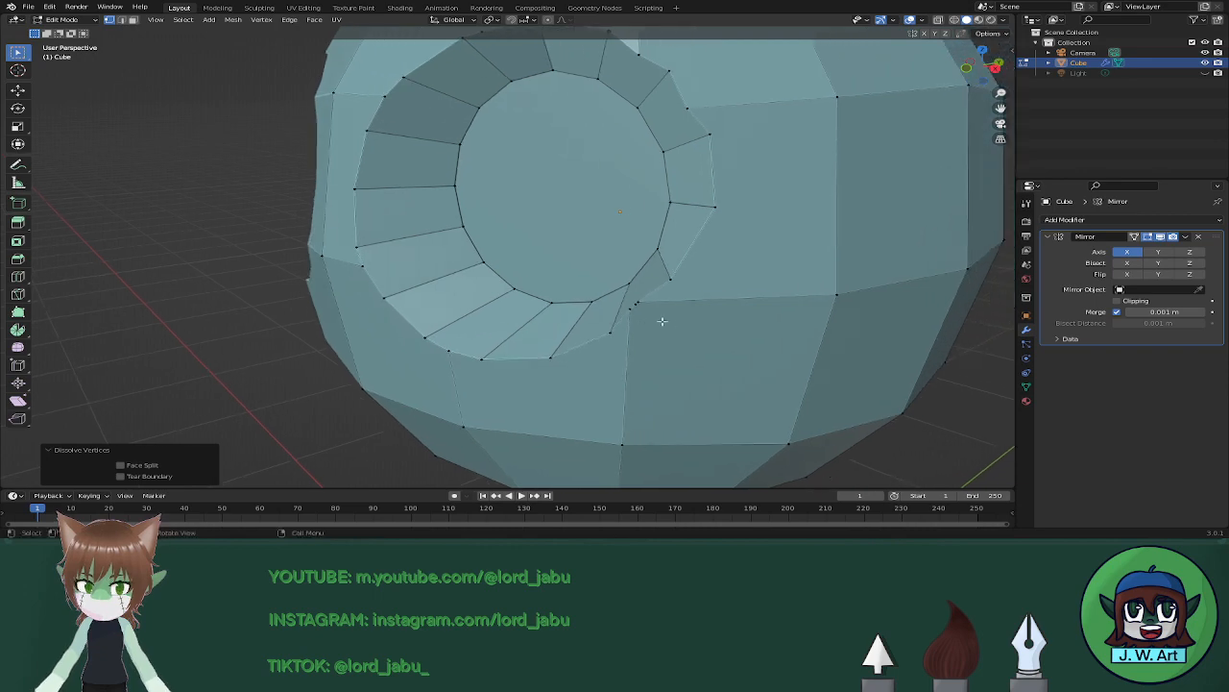
left_click(635, 305)
key("x")
left_click(636, 308)
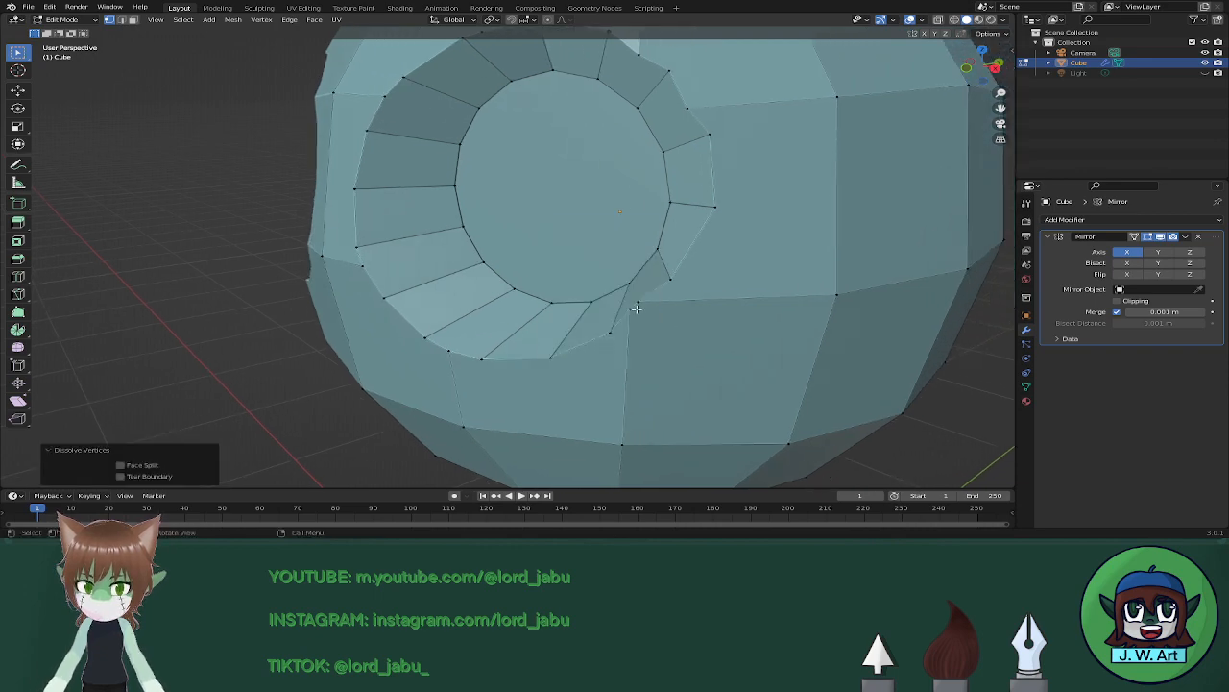
Move the protruding vertex on the socket's upper outer rim about -0.015 m along Y to smooth the outline.
middle_click_drag(632, 310, 587, 224)
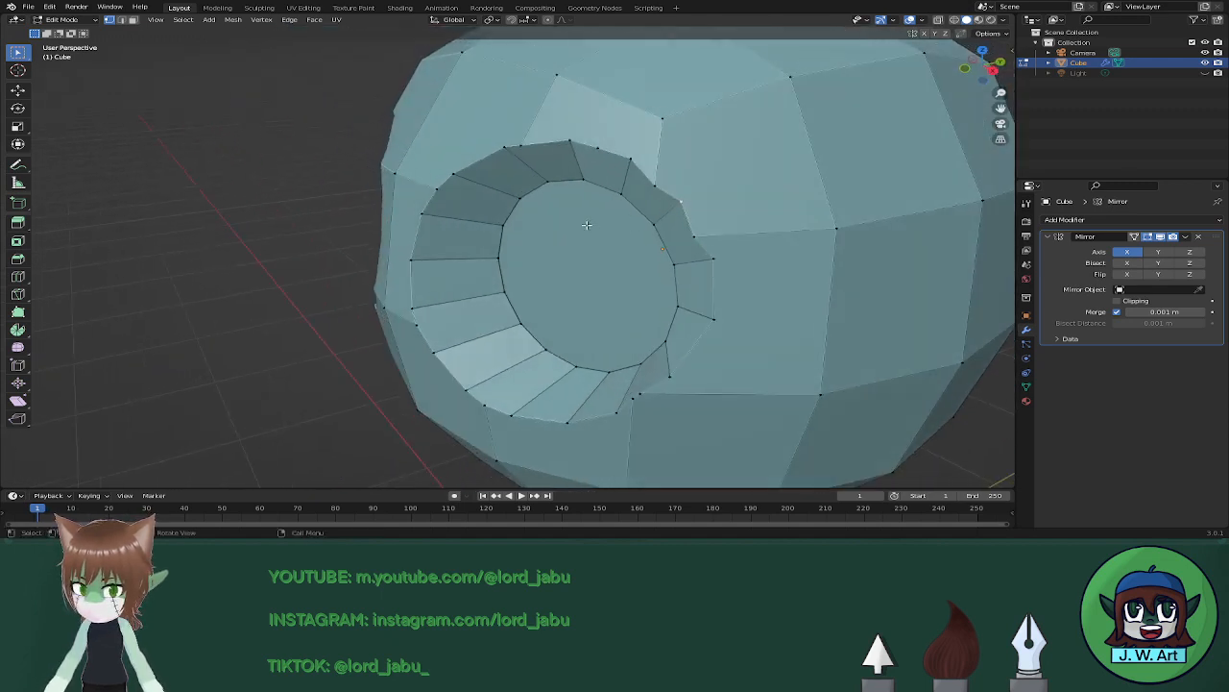
middle_click_drag(684, 202, 626, 199)
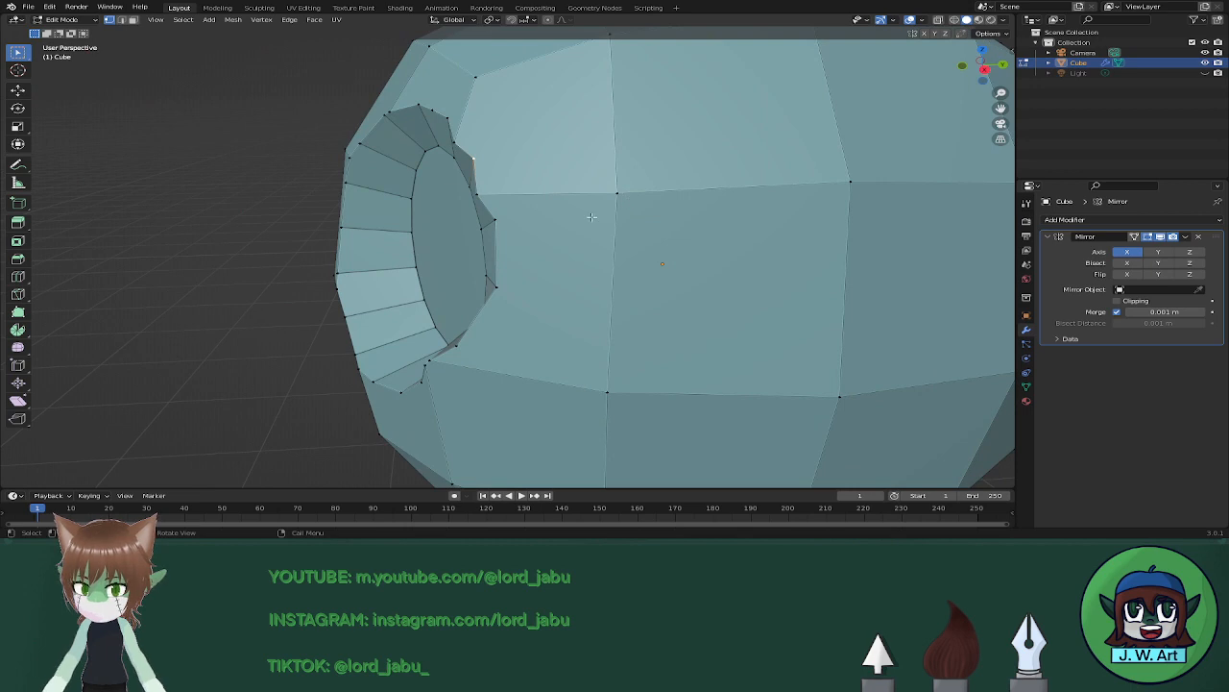
key("g")
key("y")
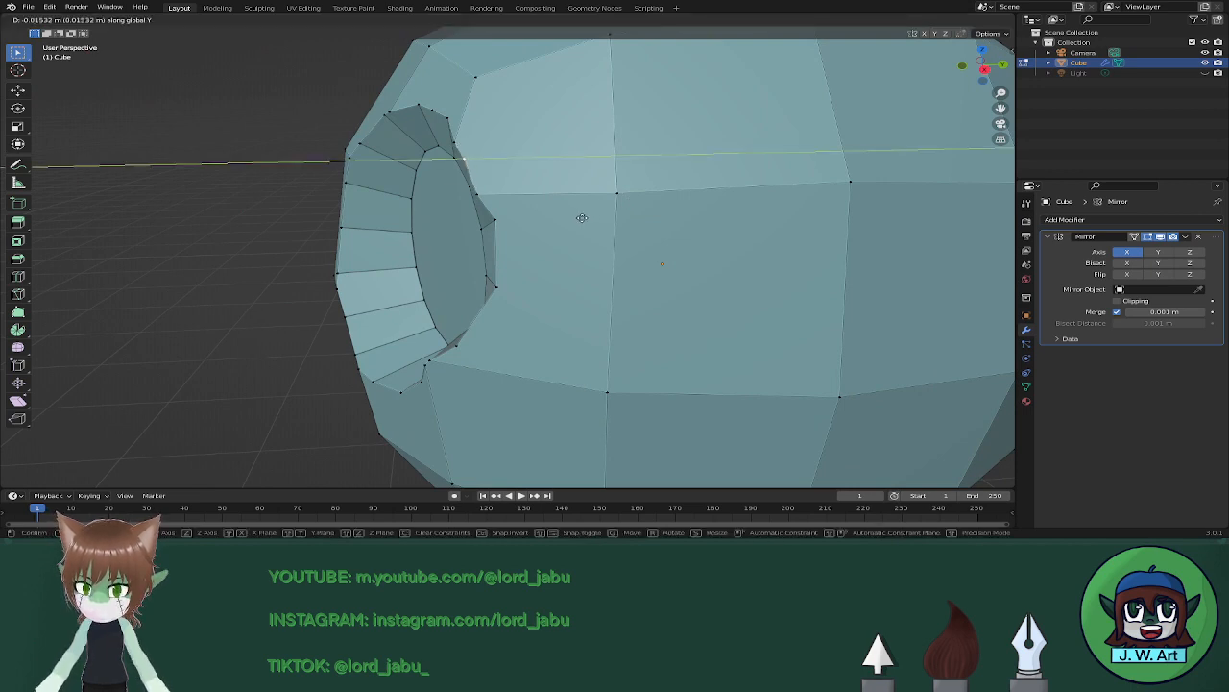
left_click(535, 217)
Move the two middle vertices of the socket's outer rim along Y by about -0.007 m and -0.005 m.
left_click(491, 287)
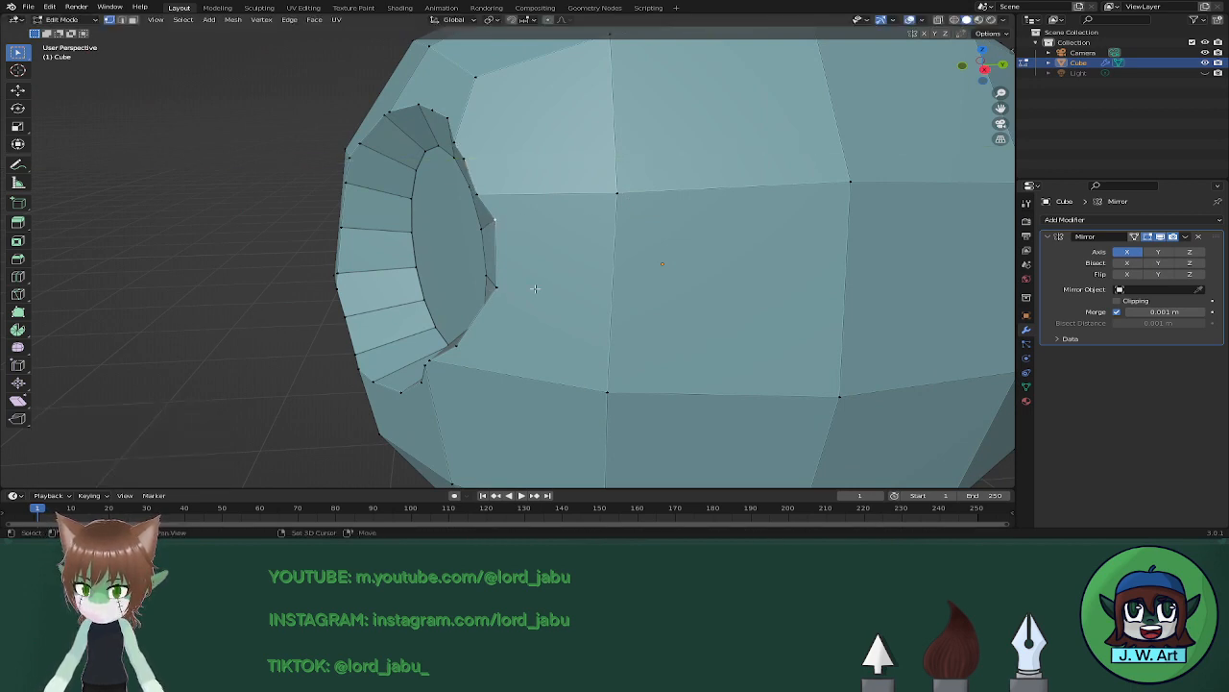
key("g")
key("y")
left_click(531, 289)
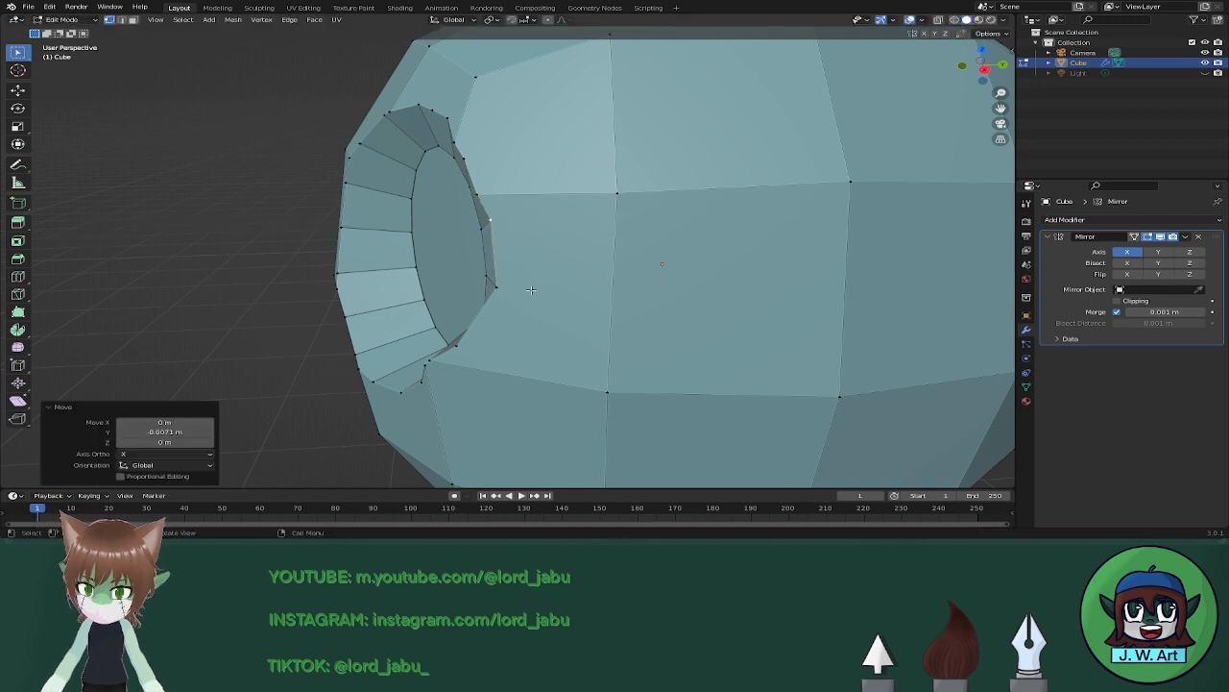
key("g")
key("y")
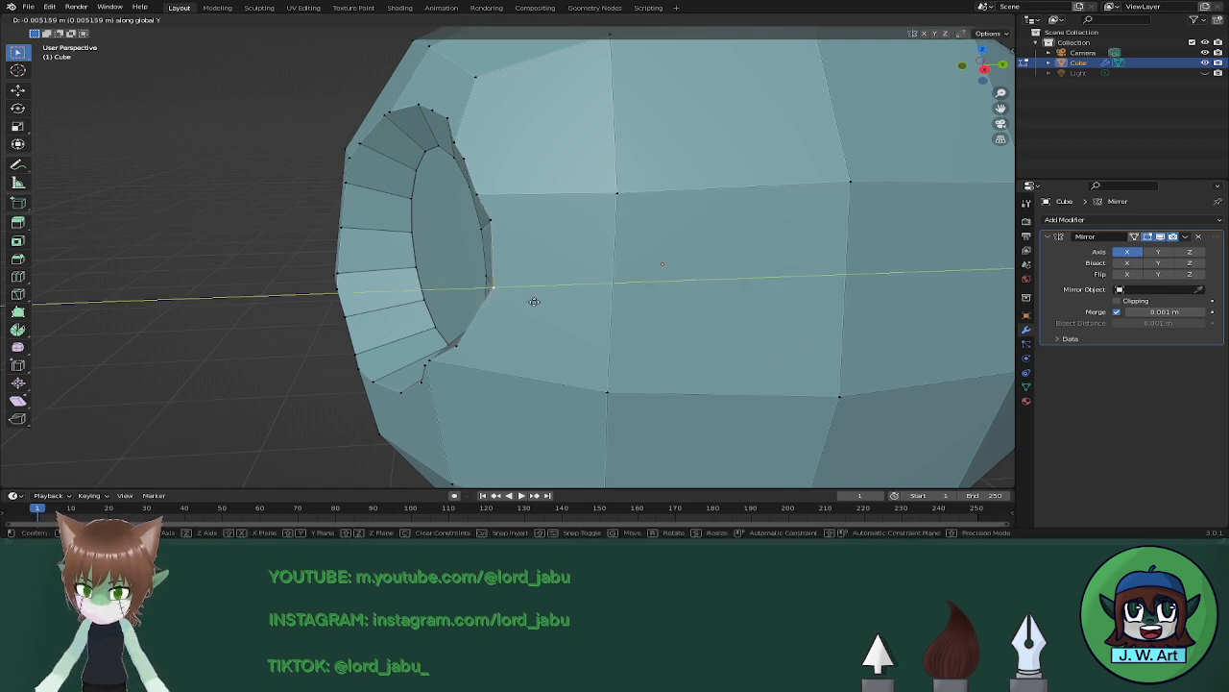
left_click(534, 301)
Move the vertex on the socket's lower outer rim about -0.013 m along Y.
left_click(461, 342)
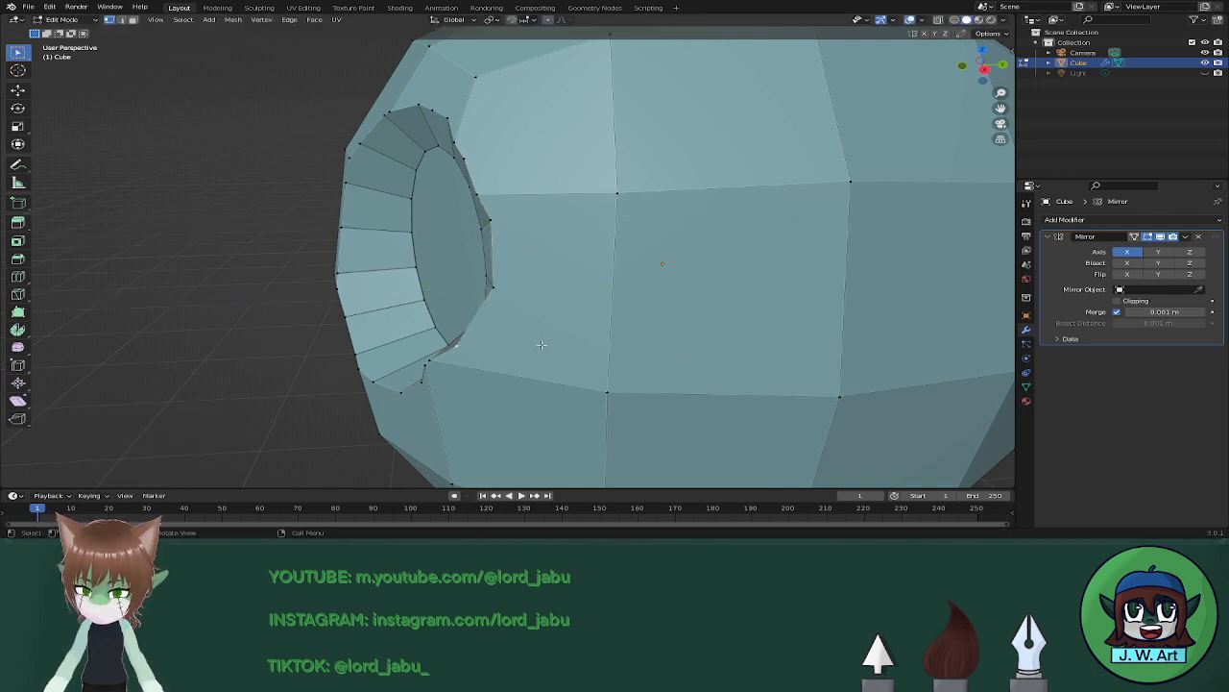
key("g")
key("y")
left_click(534, 345)
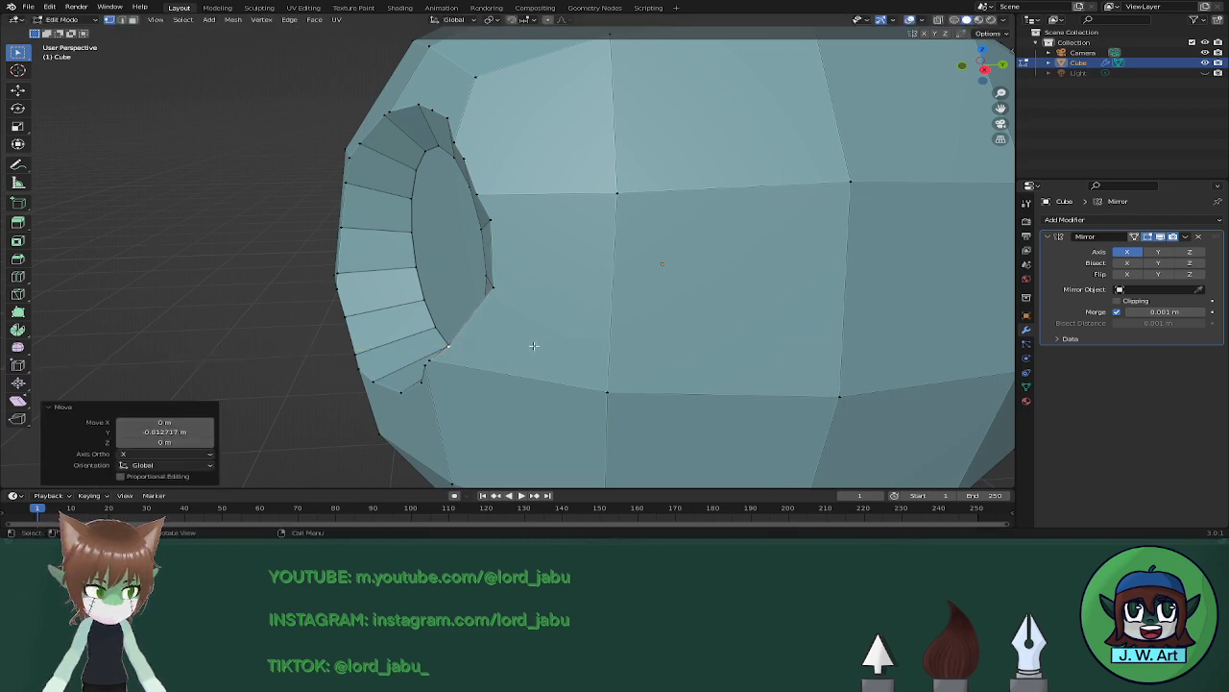
middle_click_drag(535, 345, 612, 270)
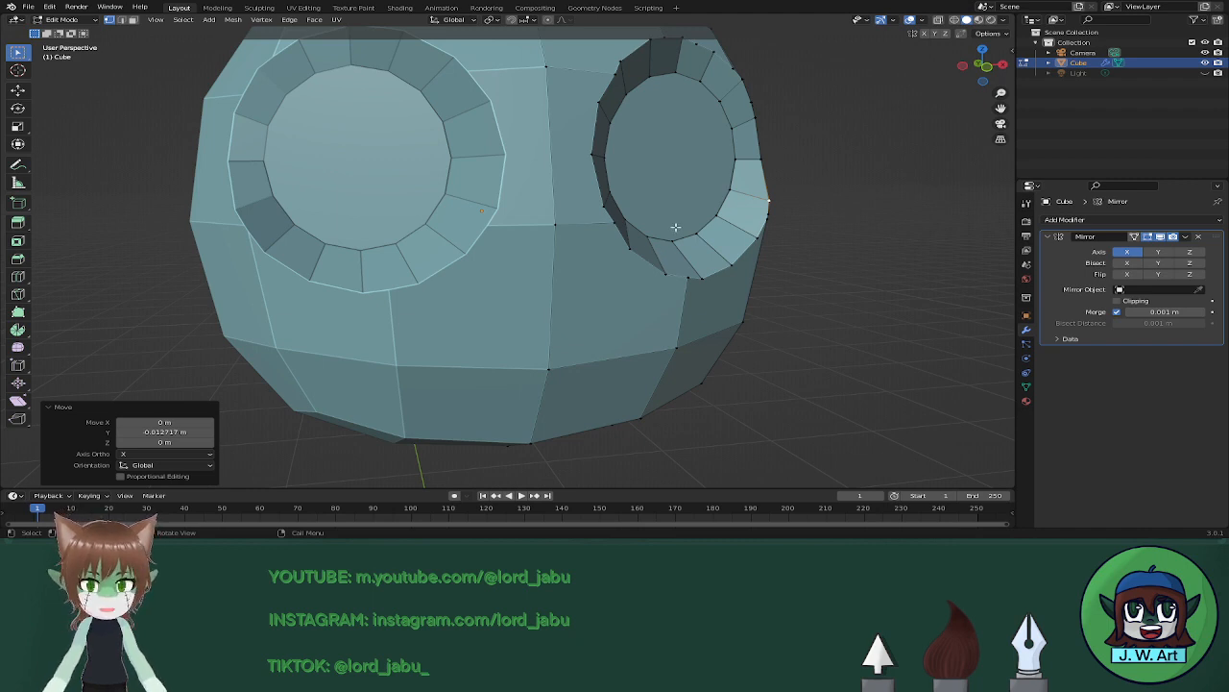
Examine the head and its mirrored eye sockets from several angles, both in Object Mode and Edit Mode.
scroll(670, 222, "down", 4)
middle_click_drag(664, 220, 674, 222)
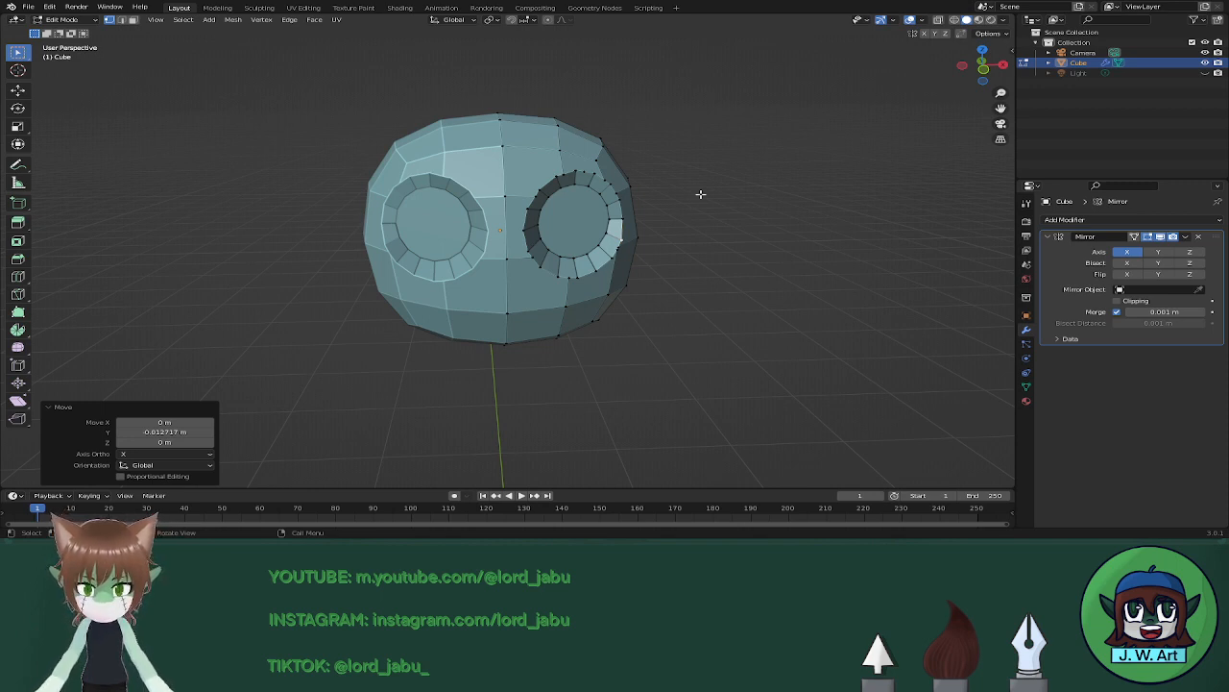
middle_click_drag(780, 213, 651, 209)
key("Tab")
scroll(659, 233, "up", 2)
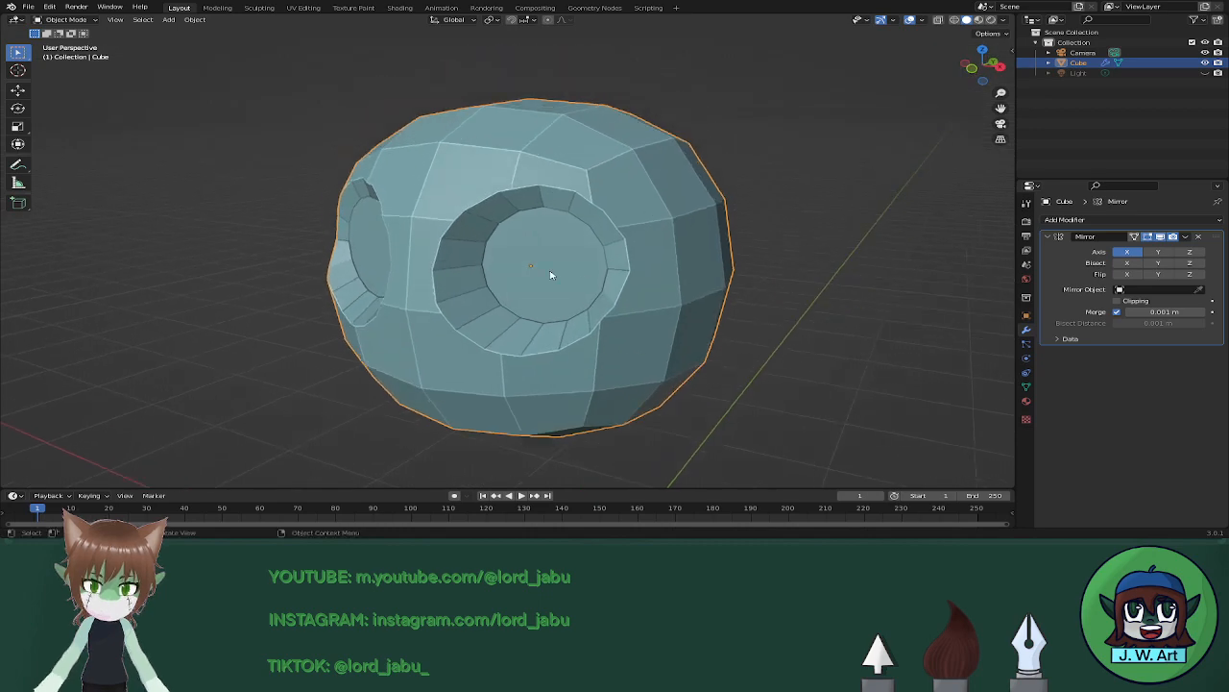
key("Tab")
scroll(553, 274, "up", 3)
middle_click_drag(544, 271, 568, 253)
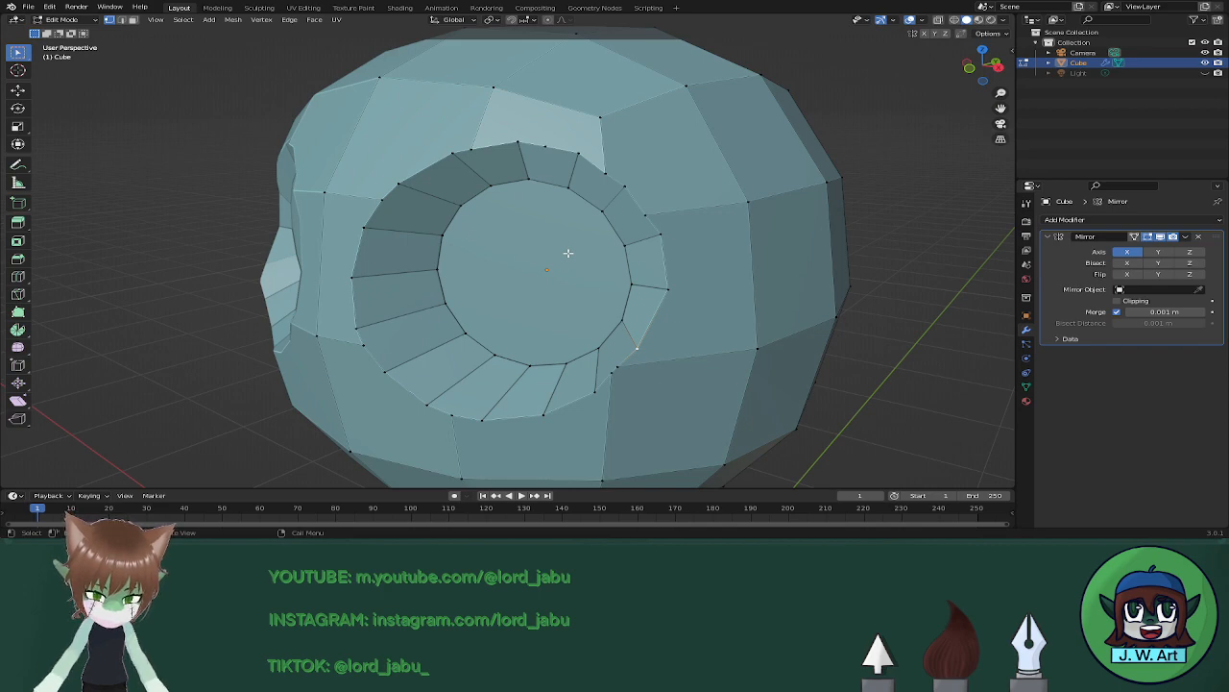
middle_click_drag(567, 253, 704, 174)
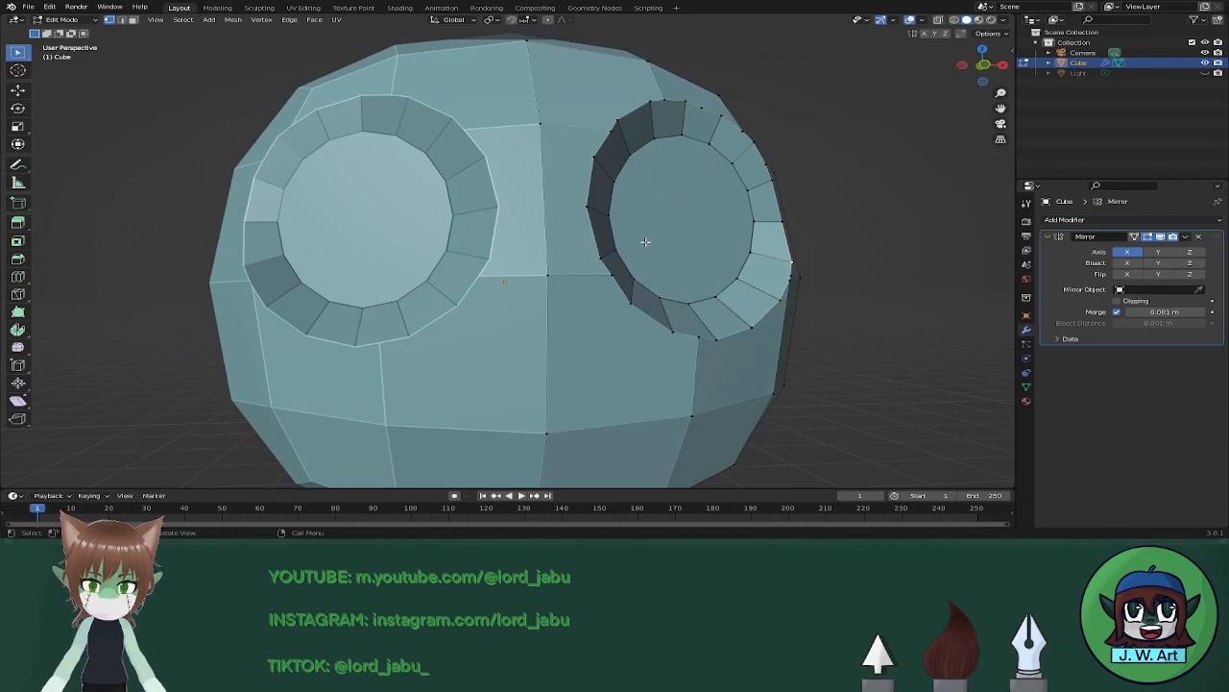
middle_click_drag(645, 241, 579, 274)
Inset a two-by-two block of faces on the head's upper side as one region, with a thickness of about 0.082 m.
middle_click_drag(696, 200, 538, 202)
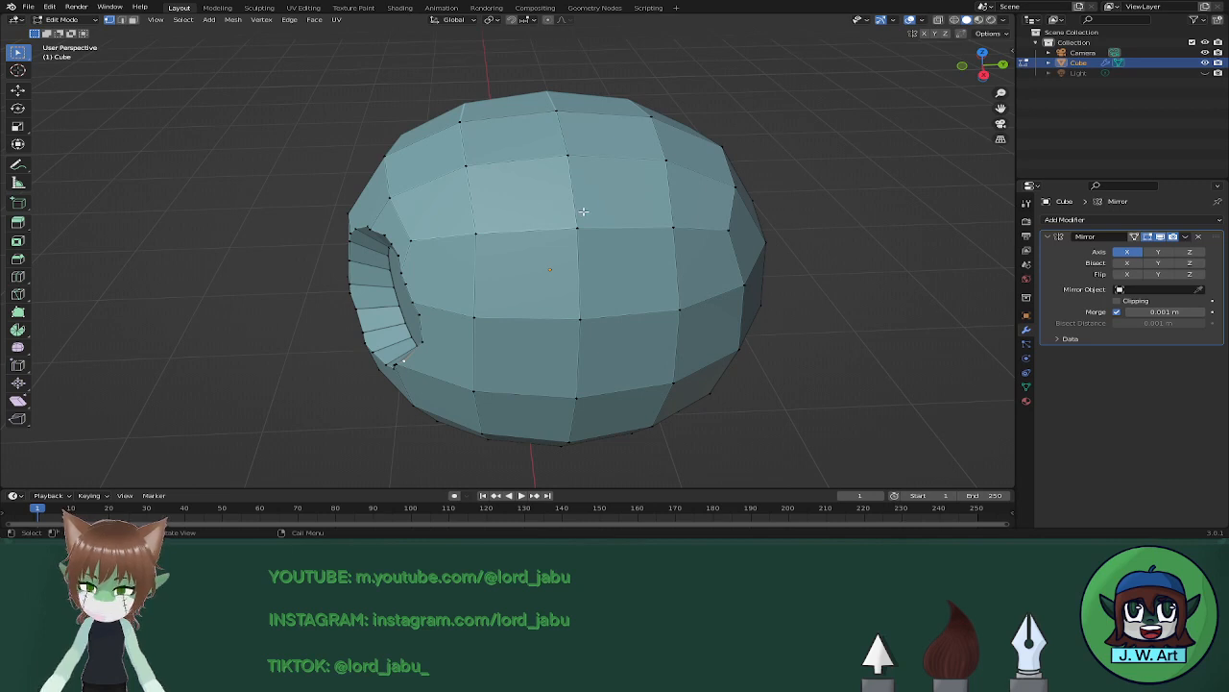
key("3")
left_click(571, 213)
left_click(620, 197, "shift")
left_click(555, 268, "shift")
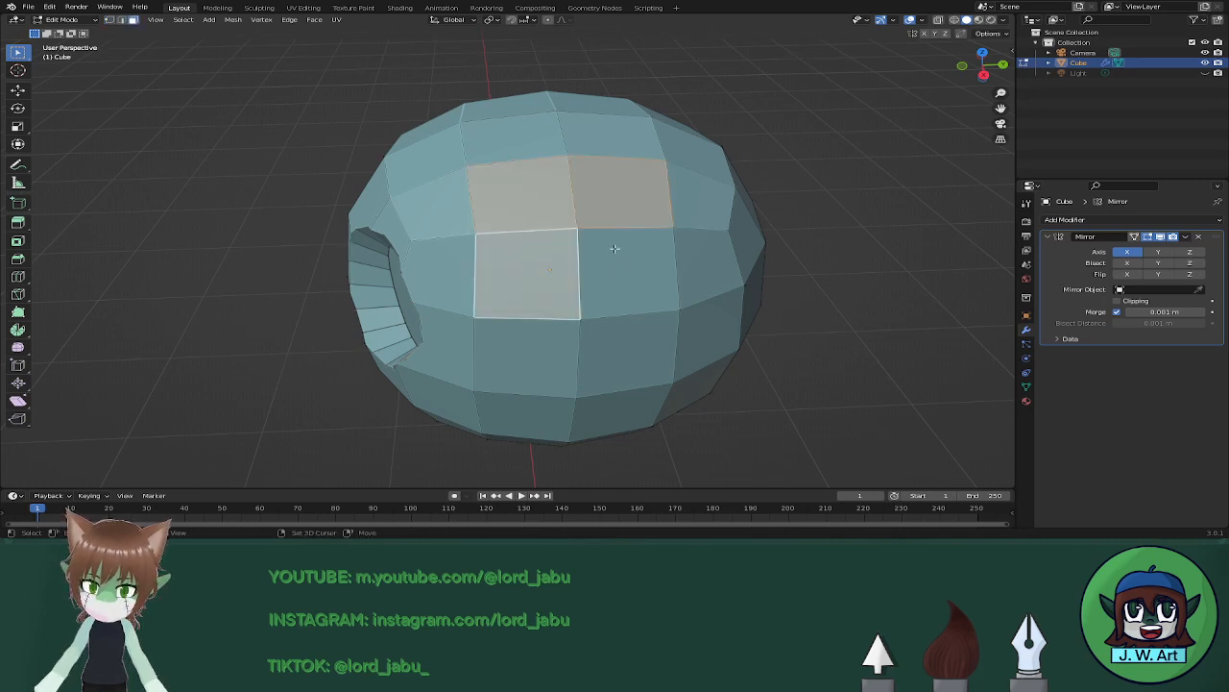
left_click(614, 247, "shift")
middle_click_drag(615, 248, 714, 209)
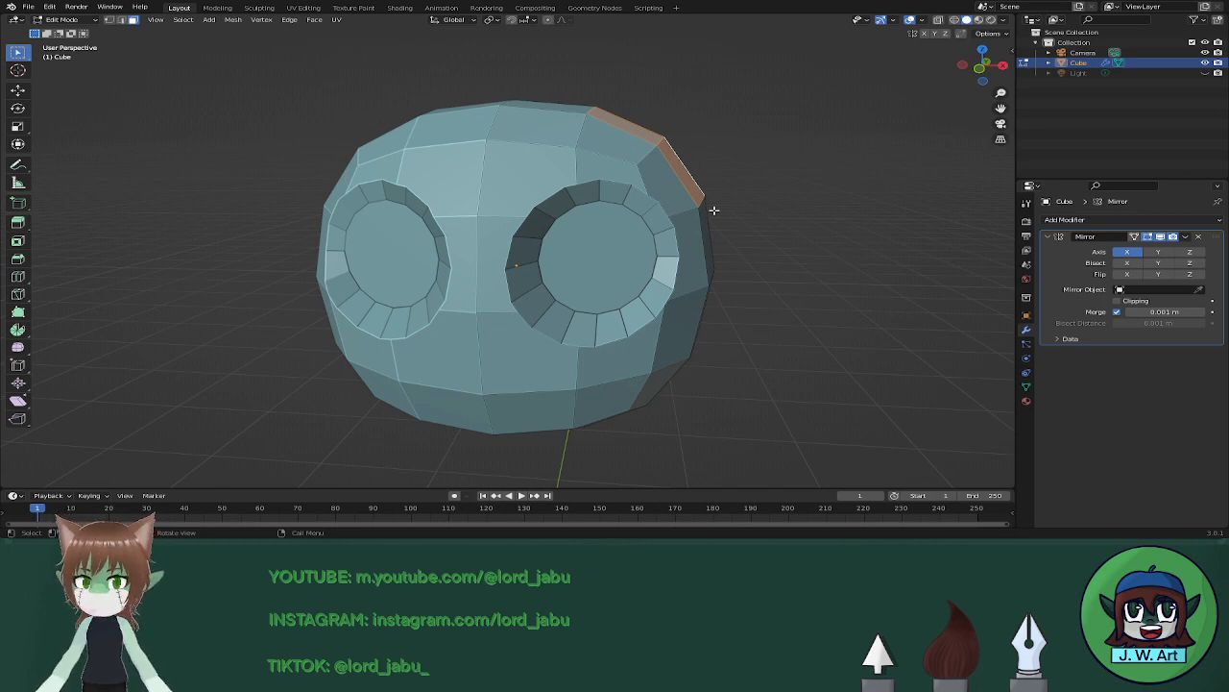
middle_click_drag(714, 209, 569, 243)
key("i")
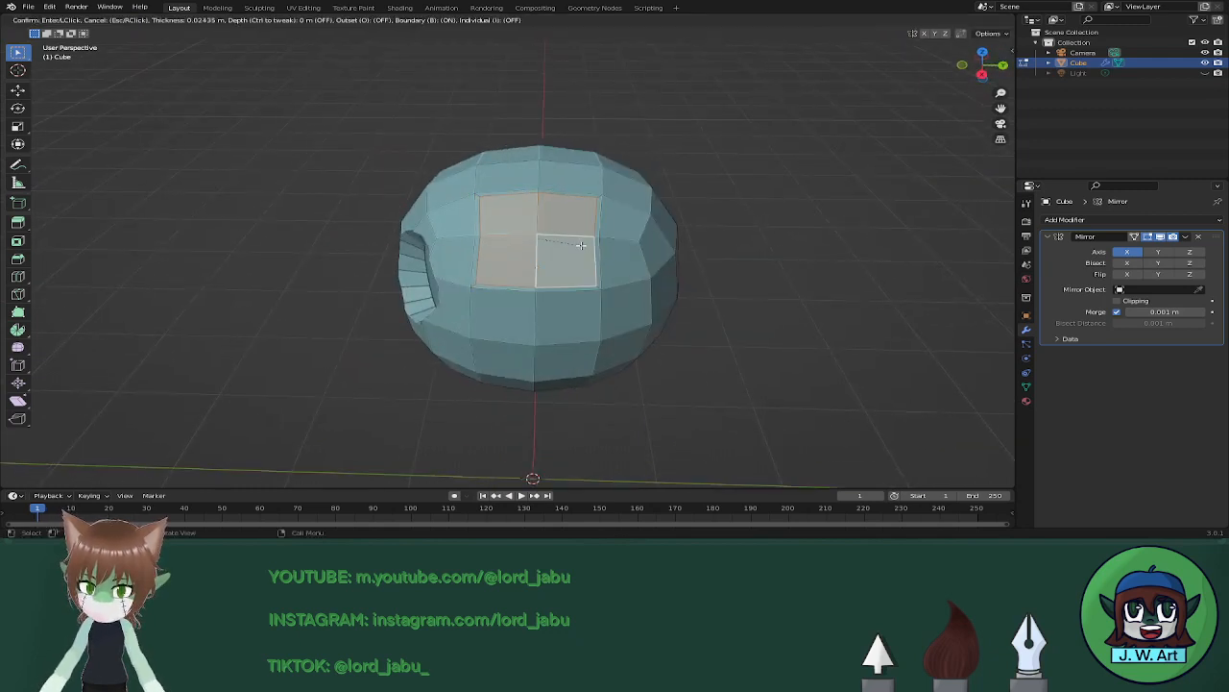
left_click(568, 244)
scroll(567, 244, "up", 2)
middle_click_drag(592, 225, 575, 244)
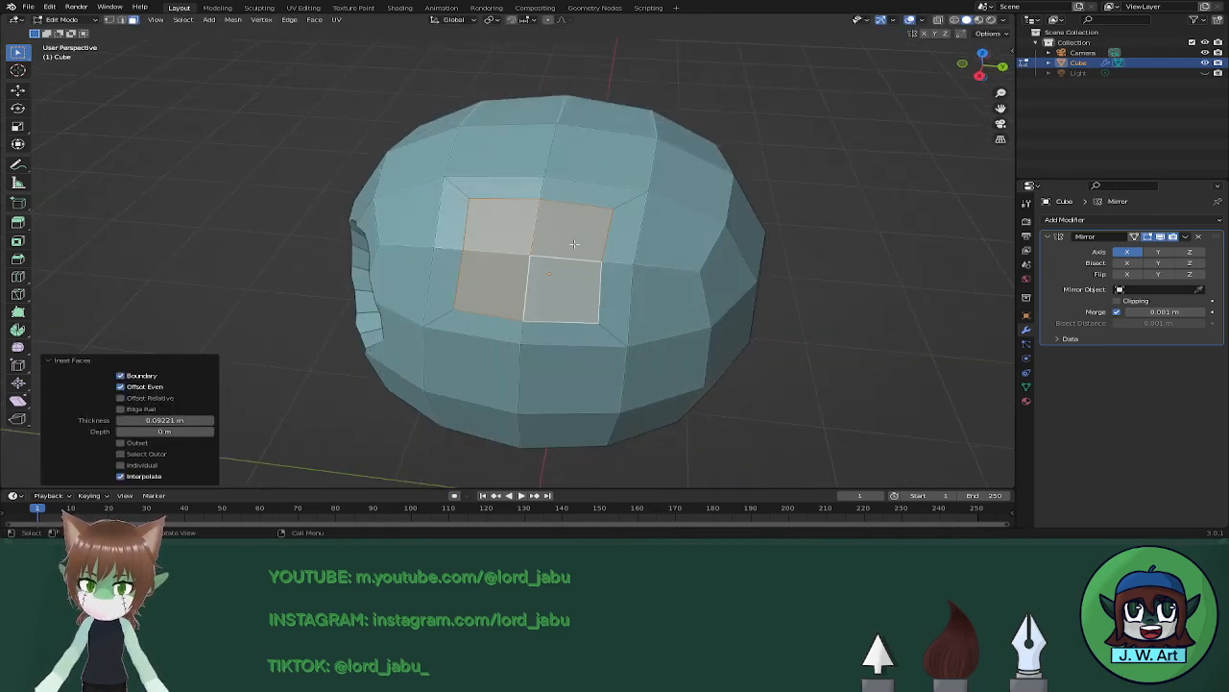
key("1")
left_click(474, 201)
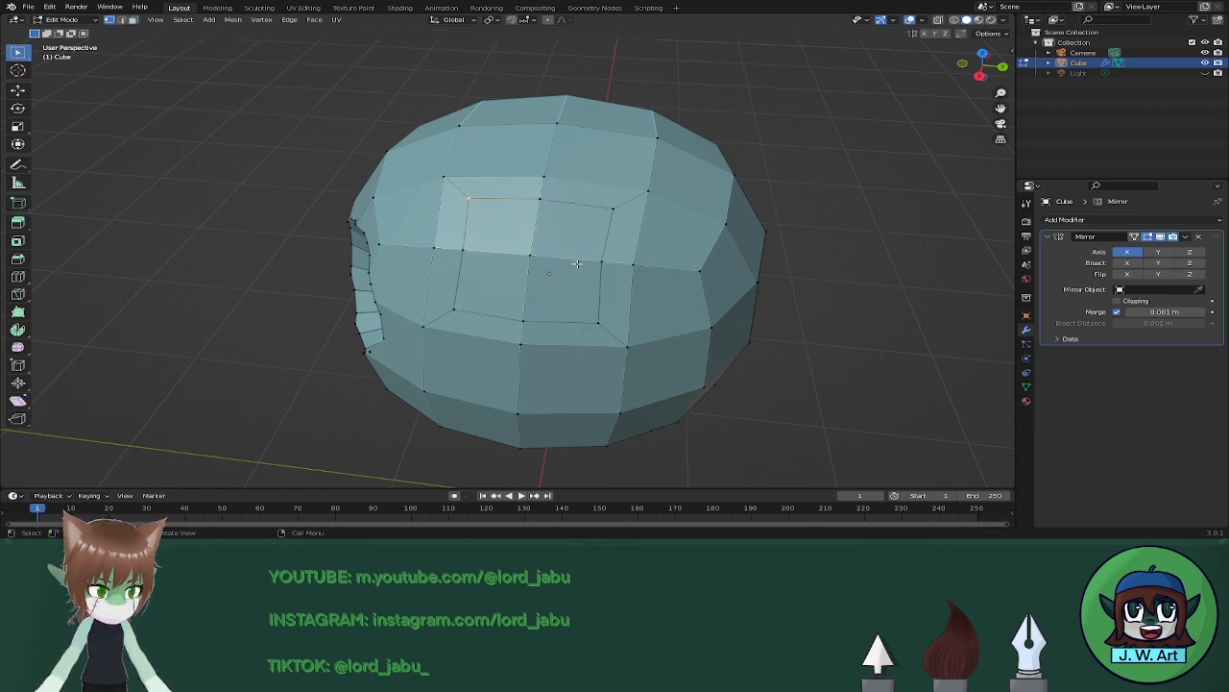
left_click(611, 208, "shift")
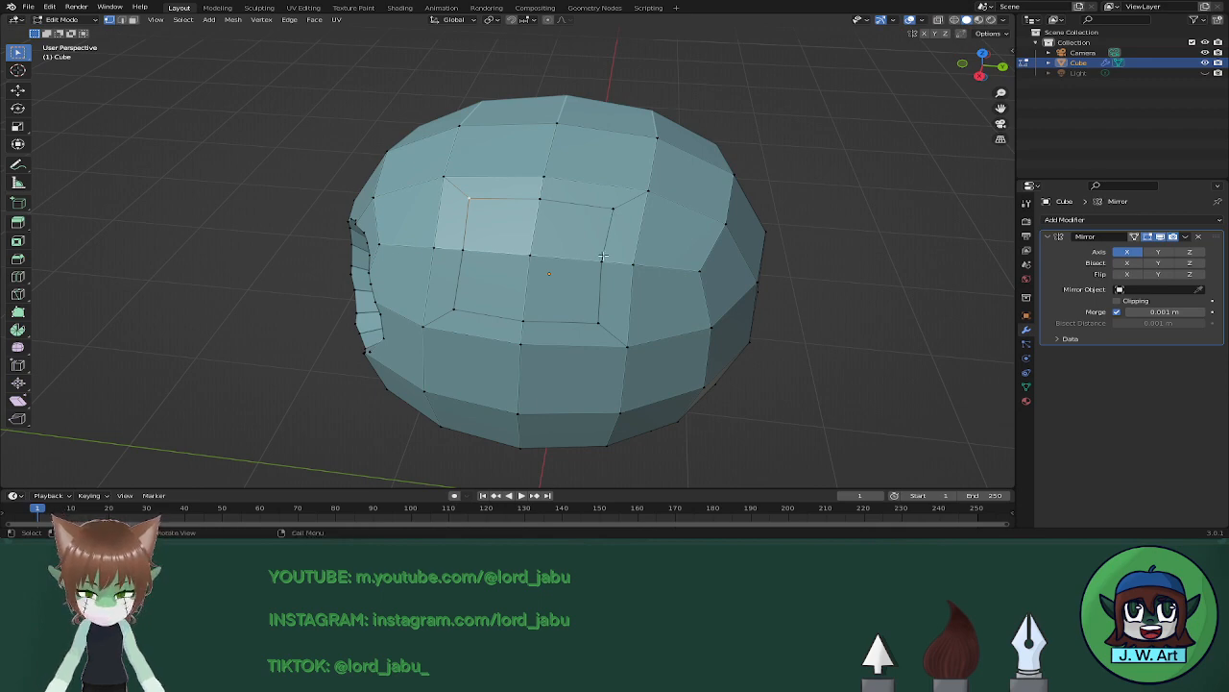
scroll(522, 260, "up", 3)
middle_click_drag(521, 260, 554, 256)
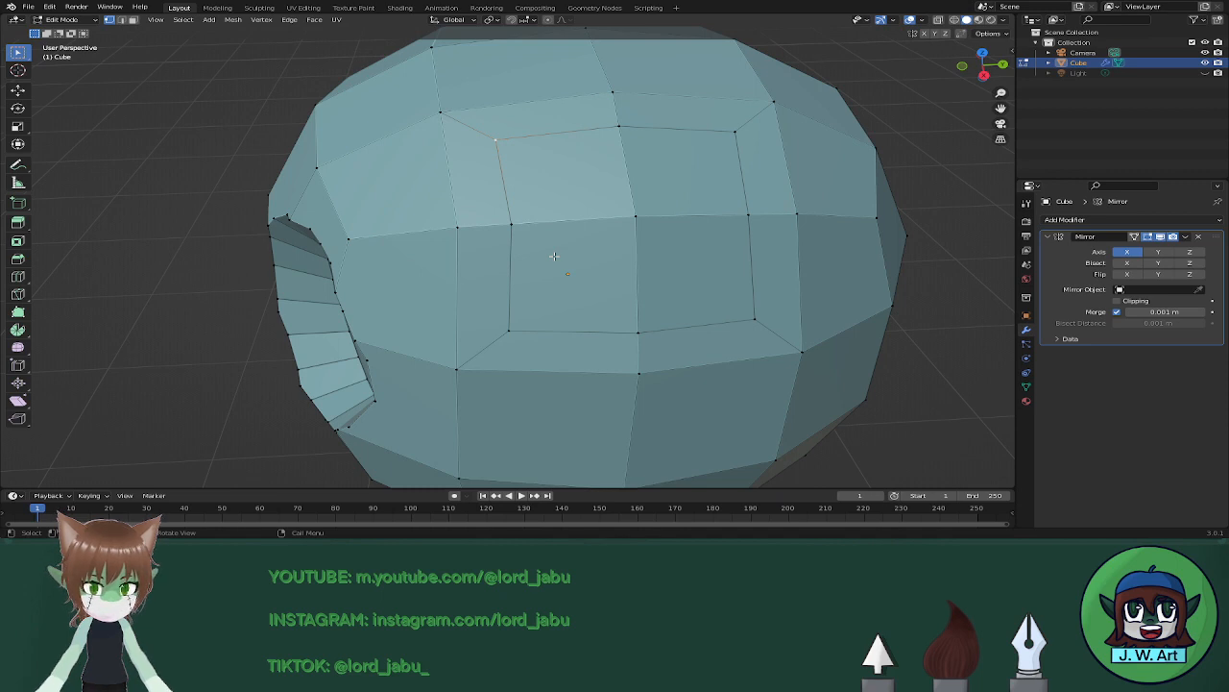
middle_click_drag(555, 255, 596, 228)
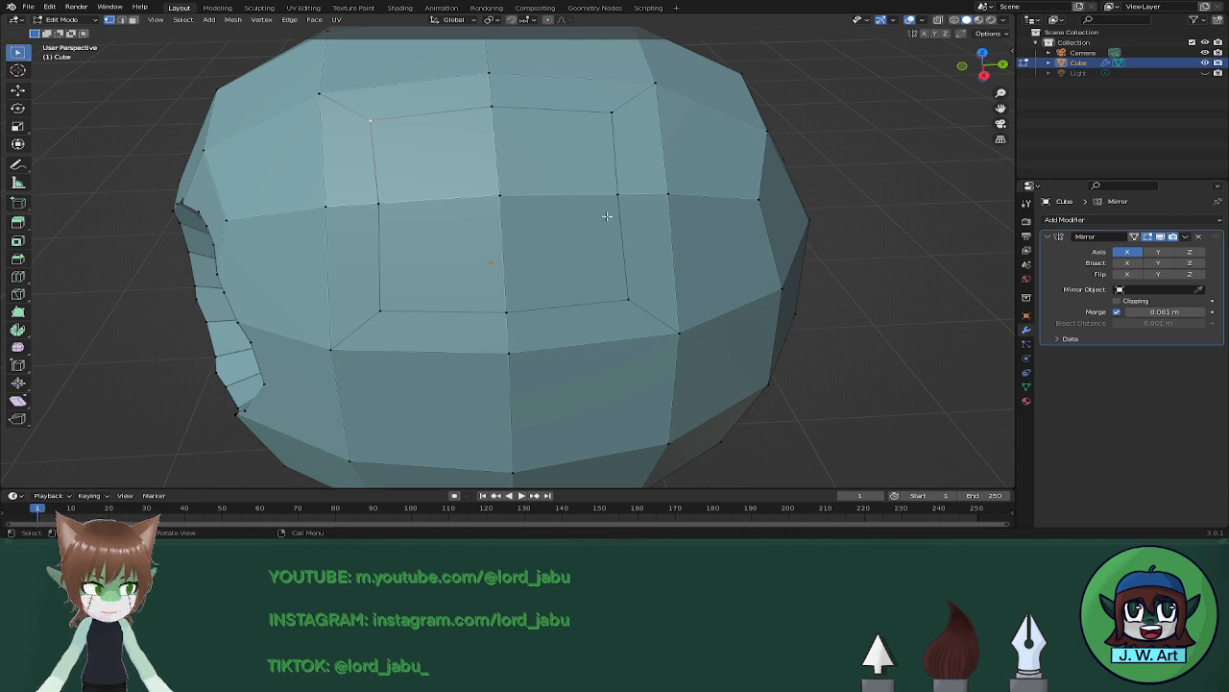
left_click(629, 298, "shift")
left_click(383, 313, "shift")
Move the inset's upper rear corner vertex about 0.029 m inward, mainly along negative Y, to start rounding the outline.
middle_click_drag(608, 276, 668, 174)
left_click(660, 142)
key("shift+v")
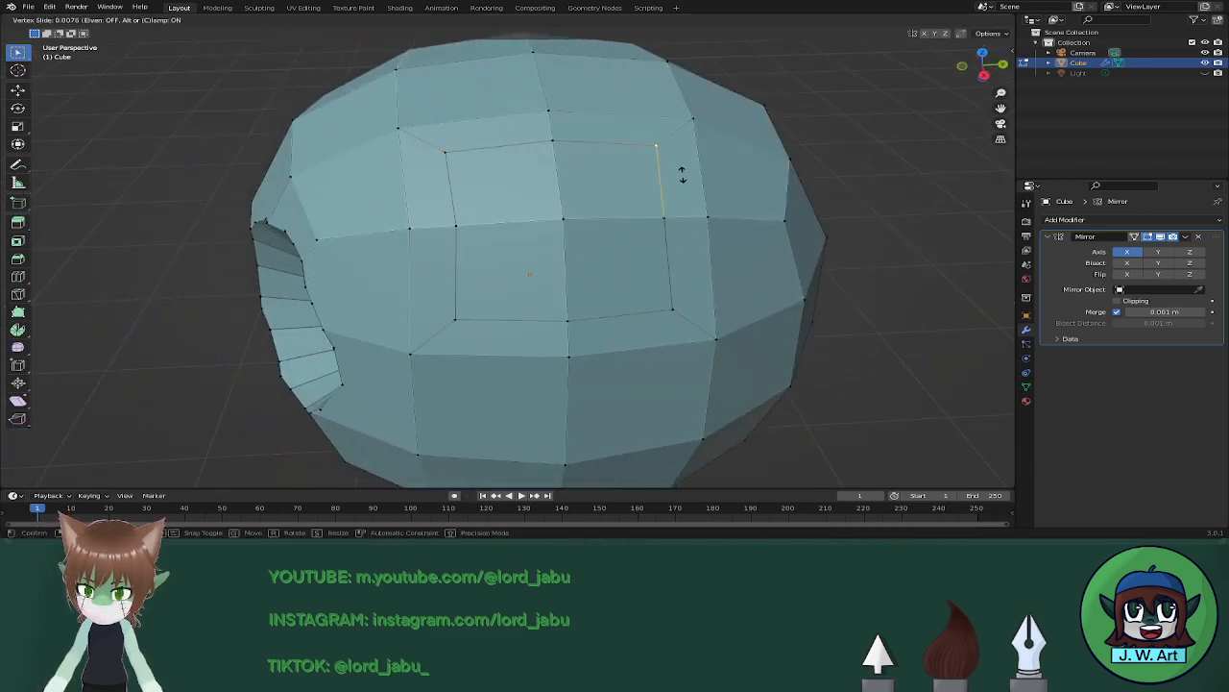
key("g")
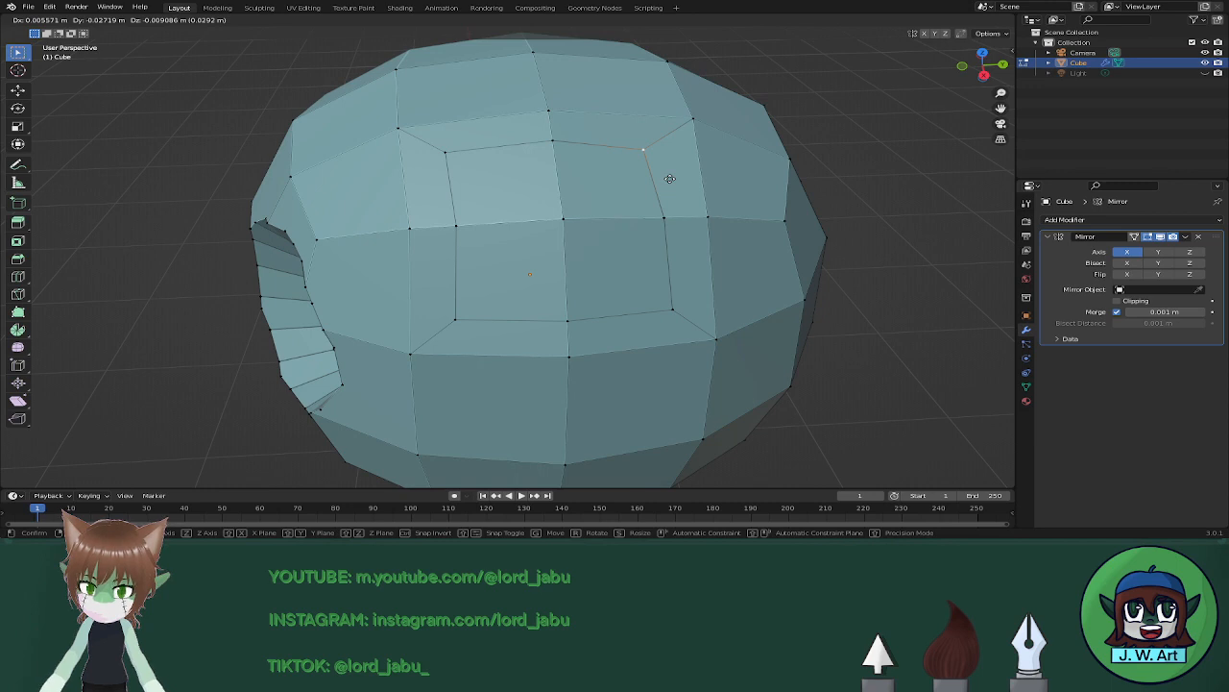
left_click(669, 179)
Slide the inset's lower rear corner vertex inward along its adjoining edges, finishing with a factor of about 0.11.
left_click(673, 309)
key("shift+v")
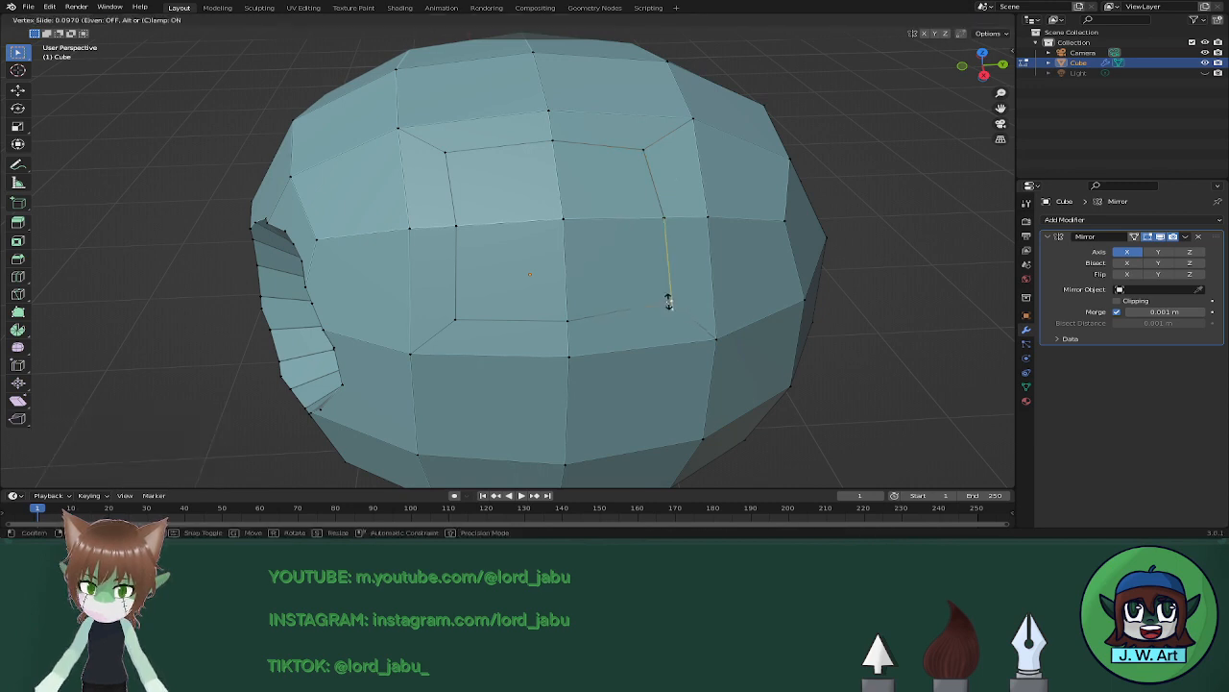
left_click(663, 299)
key("shift+v")
left_click(655, 299)
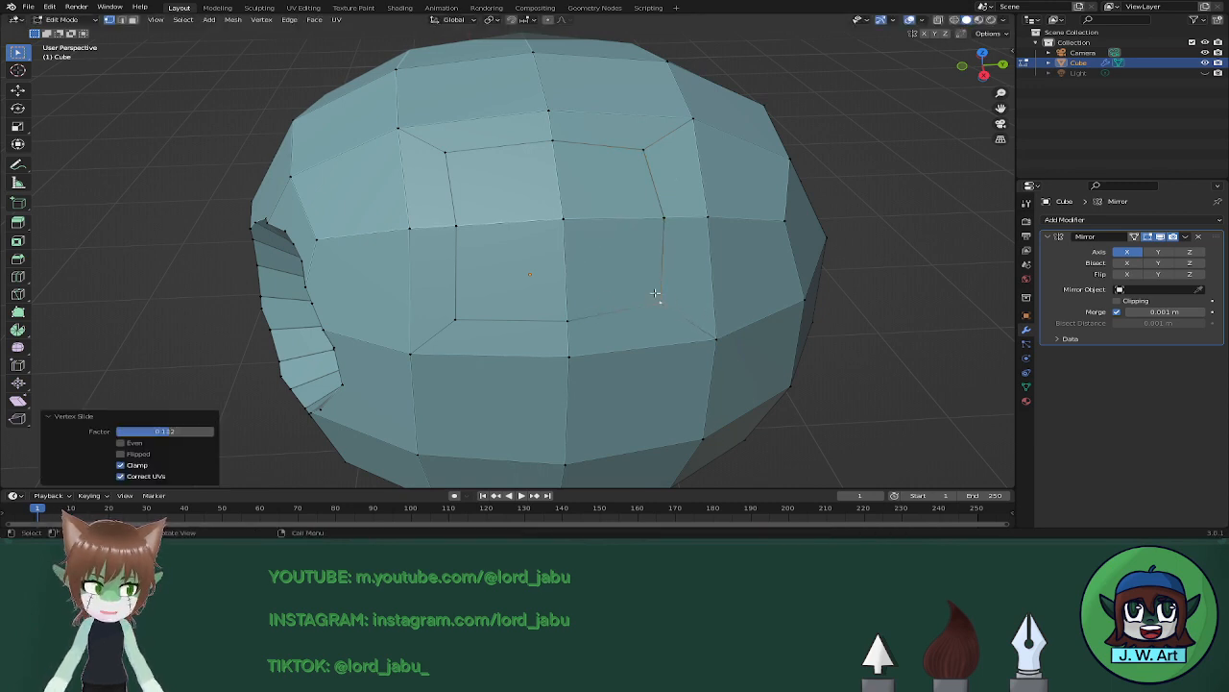
Slide the inset's lower front corner vertex up its side edge by about 0.17 and along the lower edge by about 0.2.
left_click(454, 320)
key("shift+v")
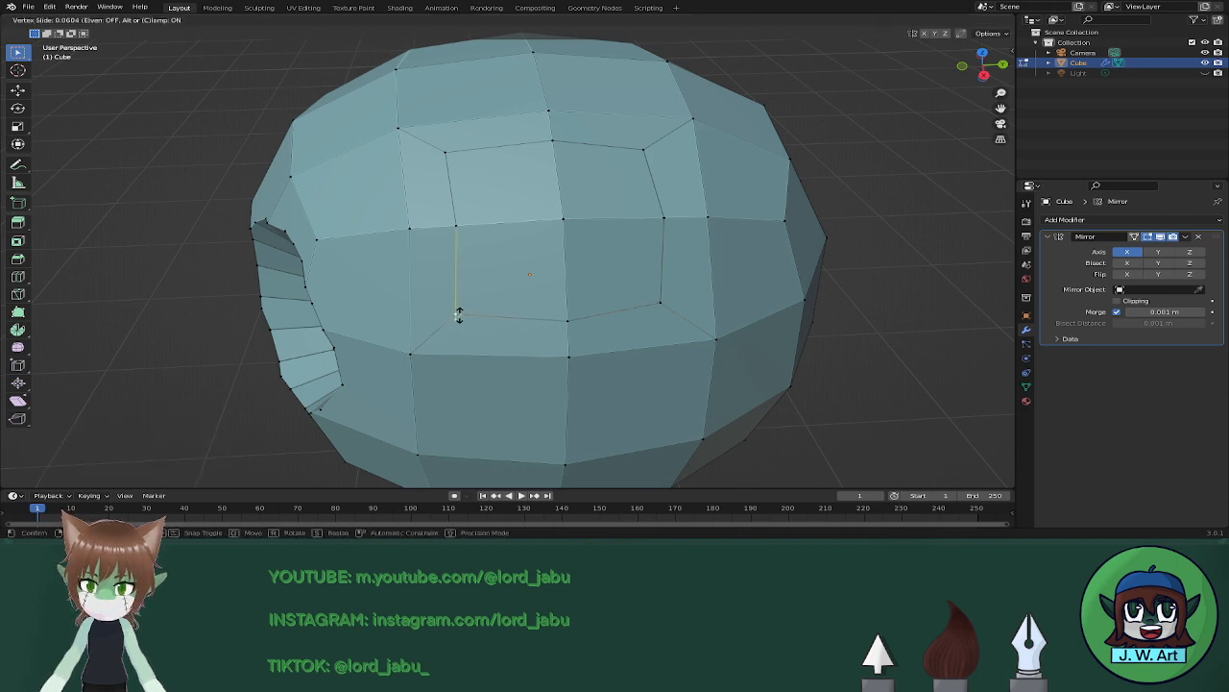
left_click(472, 305)
key("shift+v")
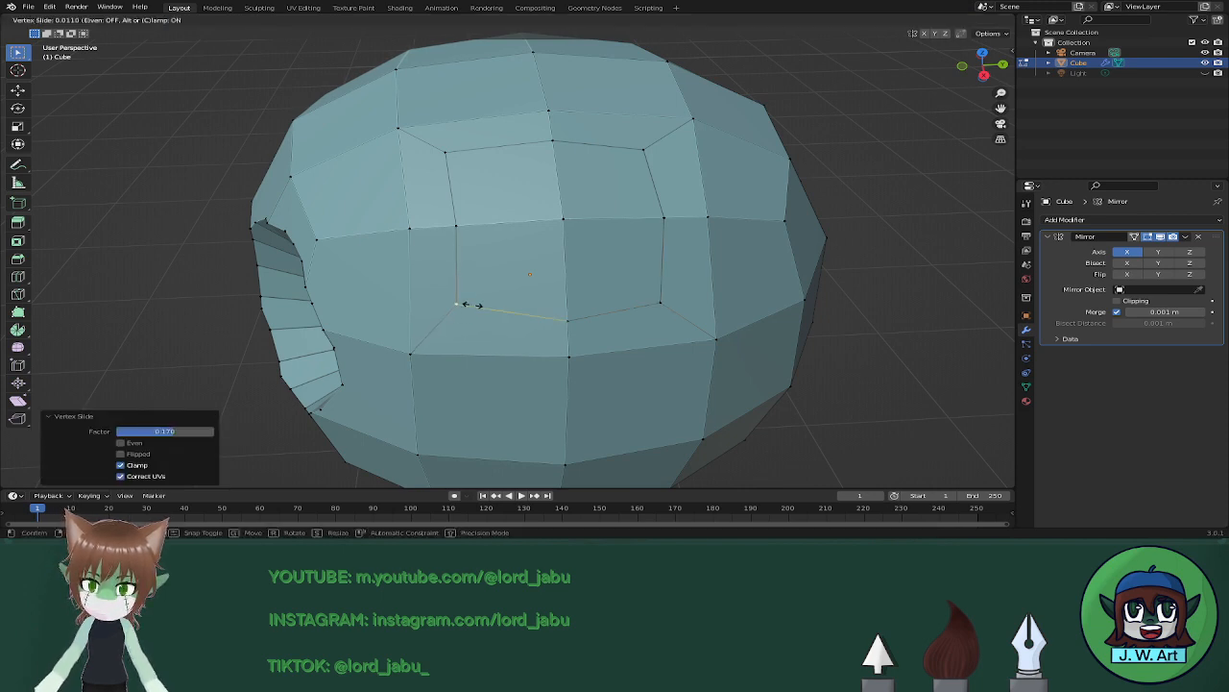
left_click(486, 304)
Slide the inset's upper front corner vertex inward along the upper edge by a factor of about 0.15.
left_click(446, 153)
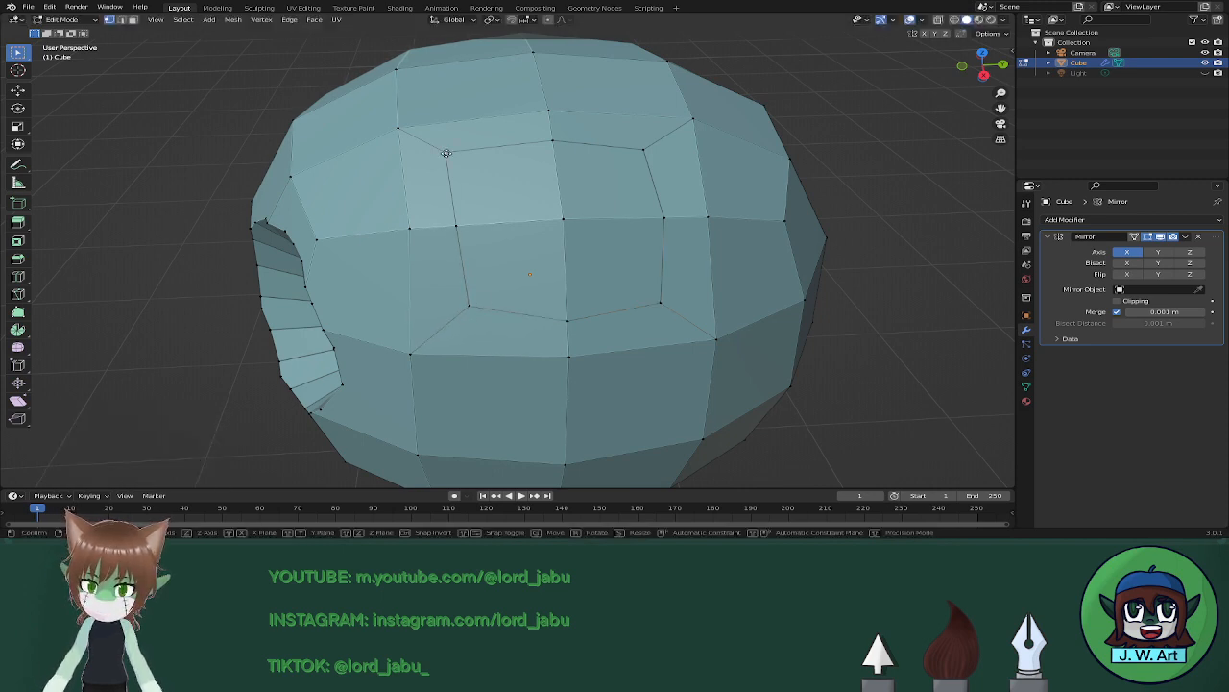
key("shift+v")
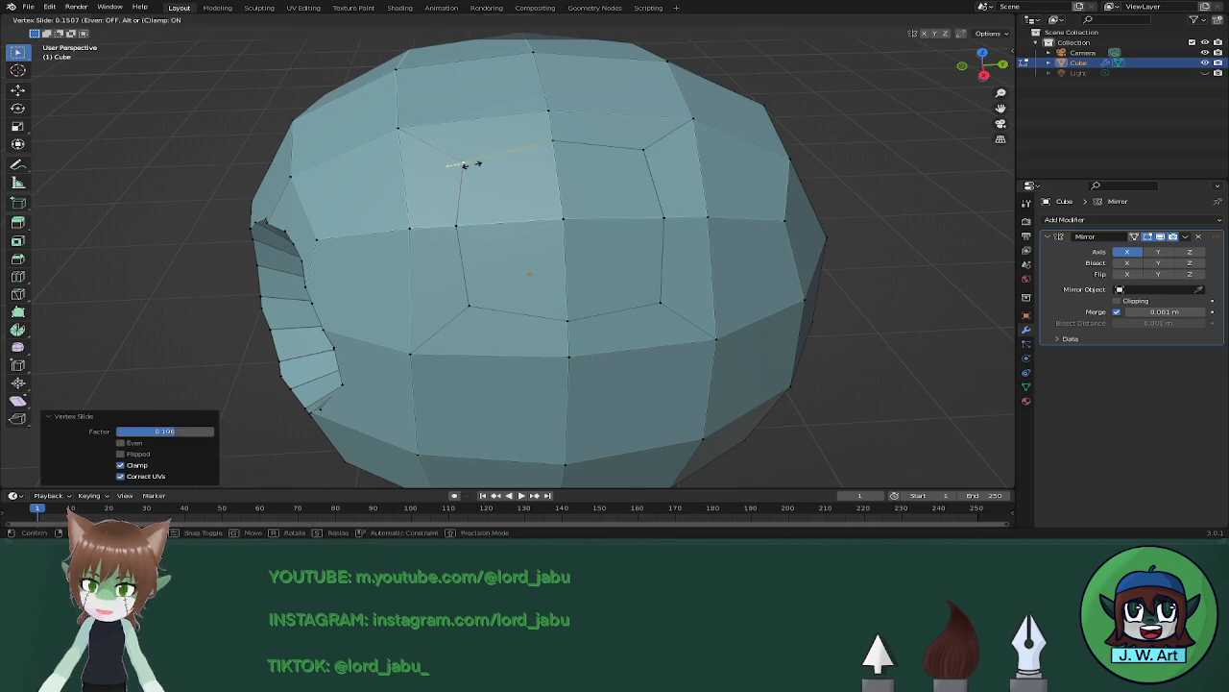
left_click(470, 163)
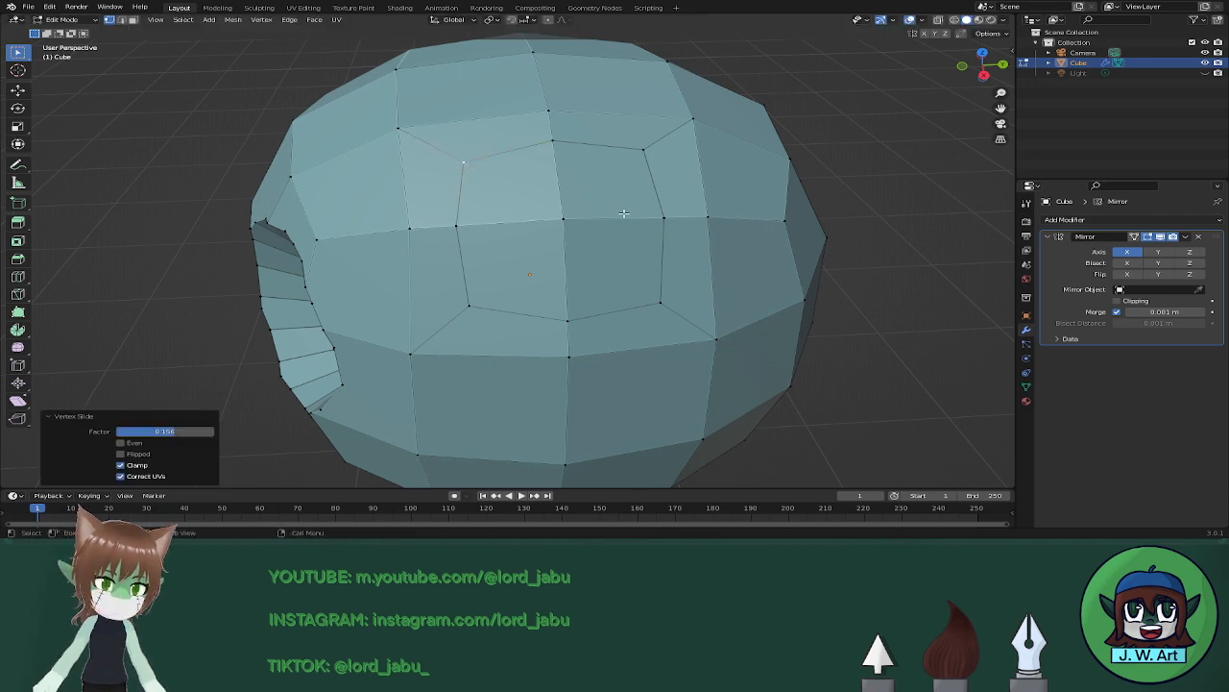
Select the four inner faces of the inset and examine the patch's position from the front and side of the head.
middle_click_drag(623, 212, 526, 221)
scroll(651, 237, "up", 2)
mouse_move(651, 238)
middle_mouse_down()
mouse_move(592, 262)
mouse_move(661, 219)
middle_mouse_up()
key("3")
left_click(532, 213)
left_click(528, 251, "shift")
left_click(598, 244, "shift")
left_click(578, 182, "shift")
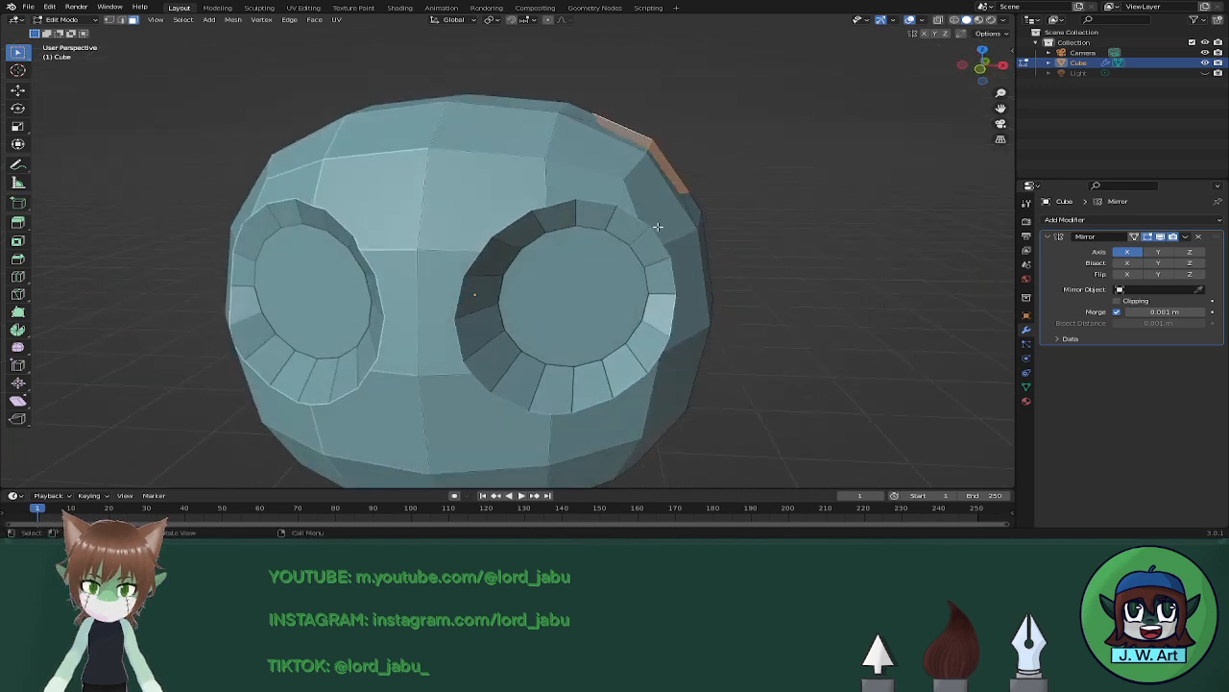
scroll(667, 208, "down", 2)
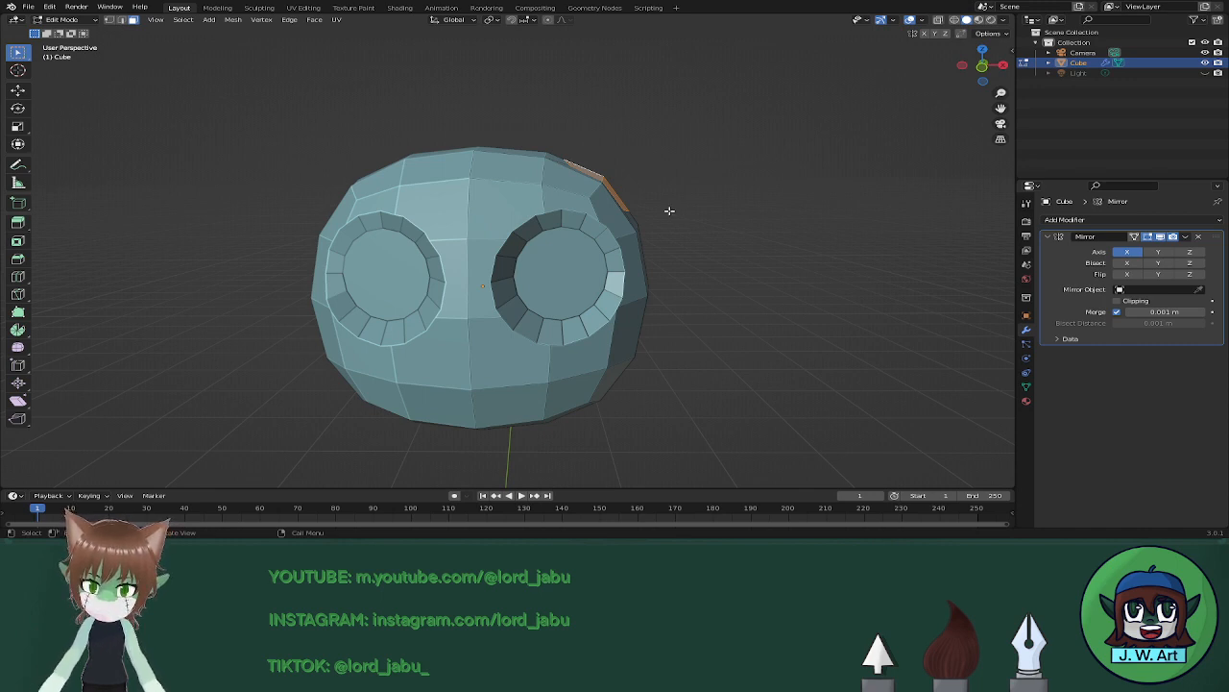
middle_click_drag(669, 210, 607, 251)
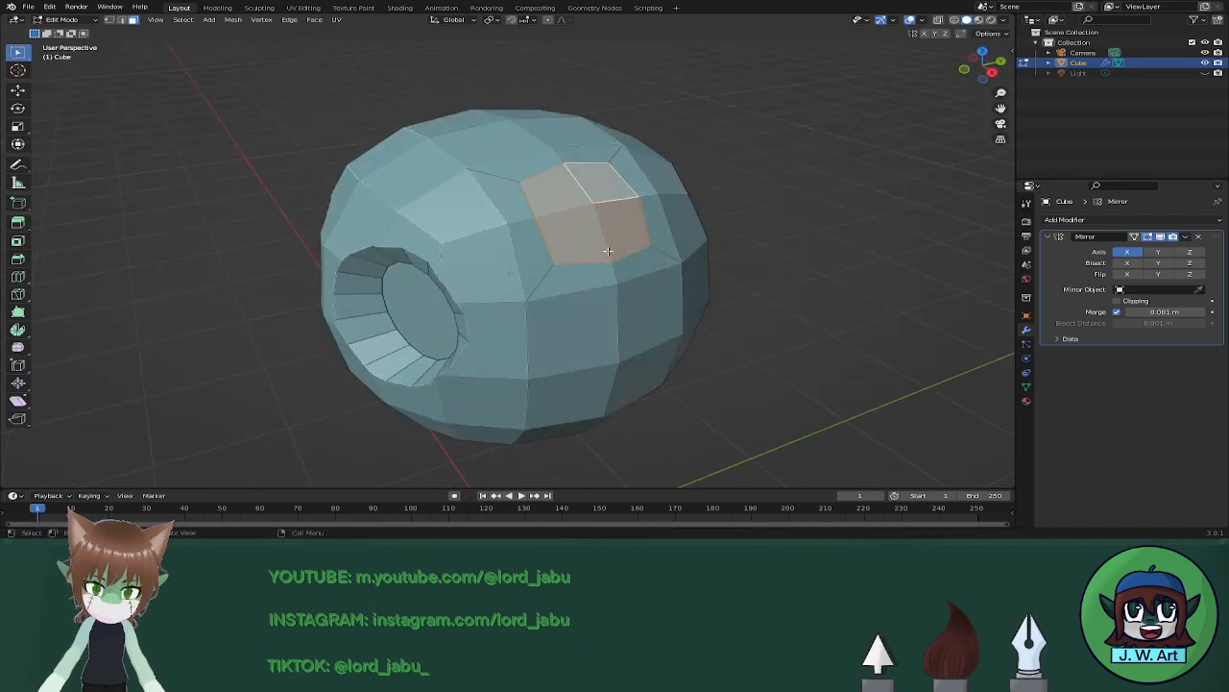
Slide the middle vertex of the inset's lower edge down toward the surrounding edge by a factor of about 0.65.
left_click(546, 260)
key("1")
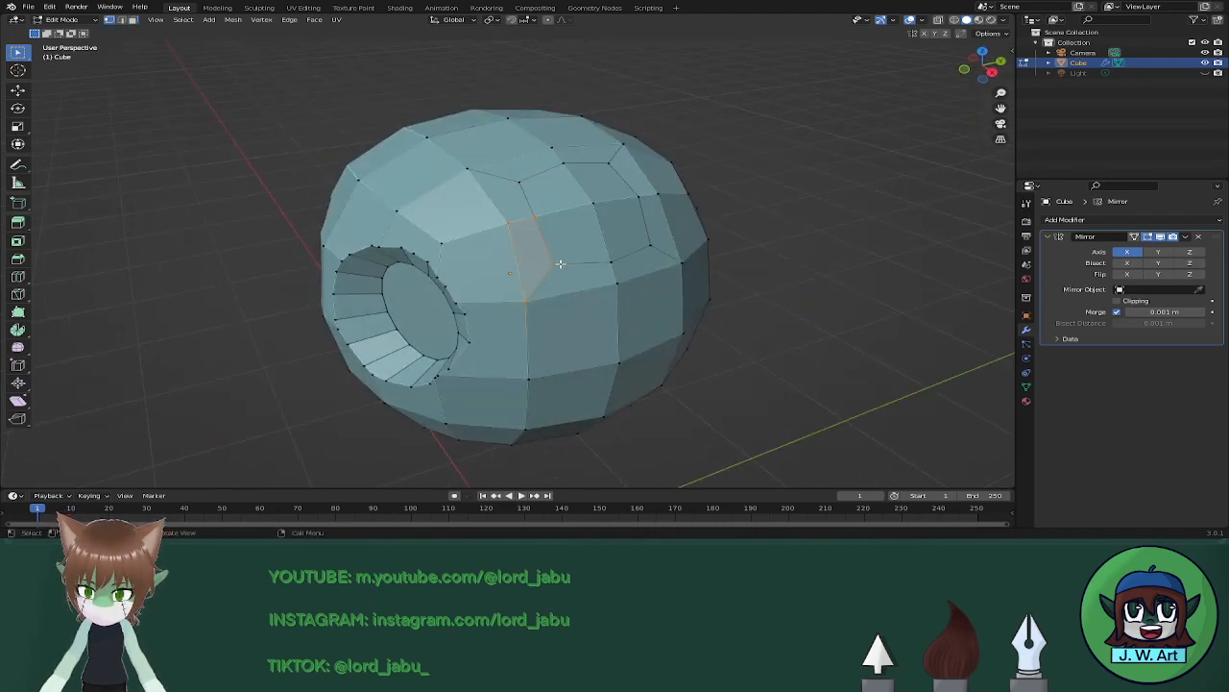
left_click(610, 262)
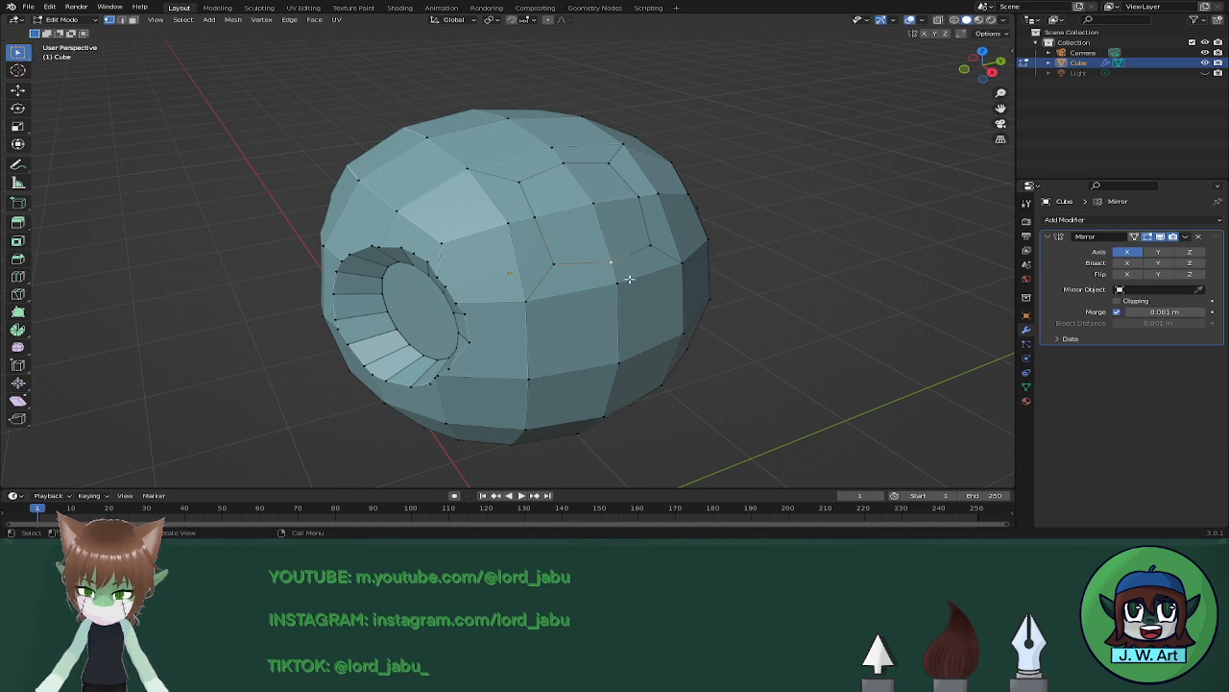
key("shift+v")
left_click(630, 293)
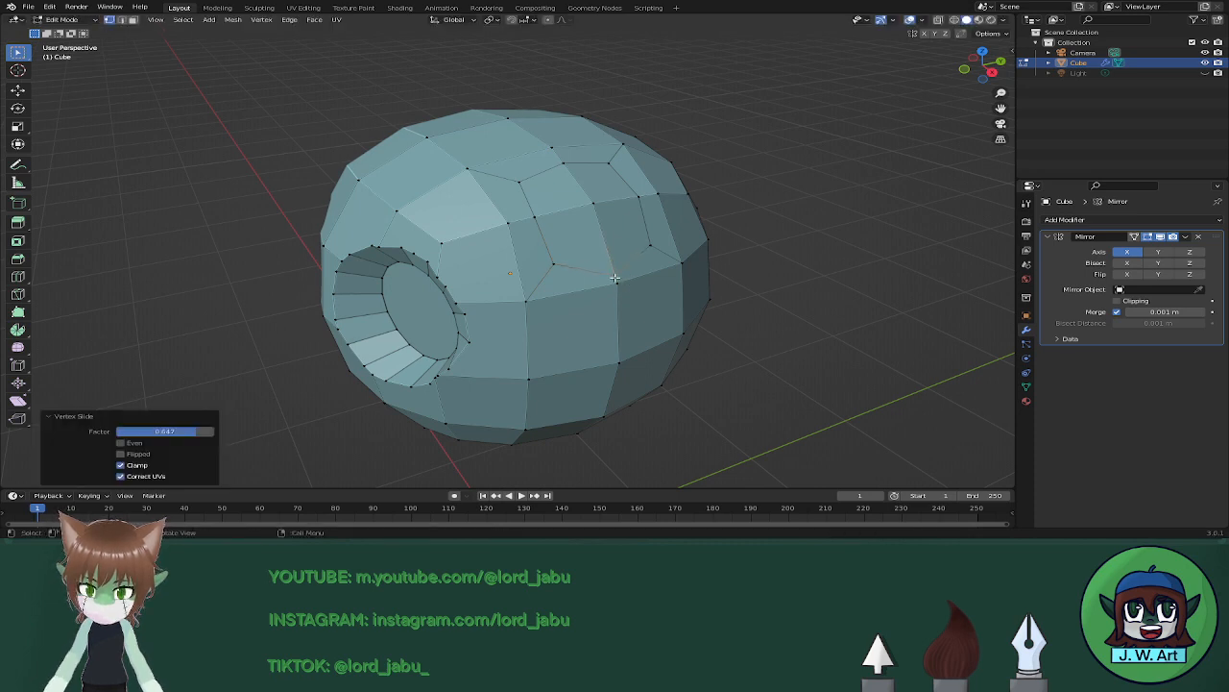
Slide the inset's two lower corner vertices outward by a factor of about 0.59 and scale them to 0.657 along Y.
left_click(554, 266)
key("shift+v")
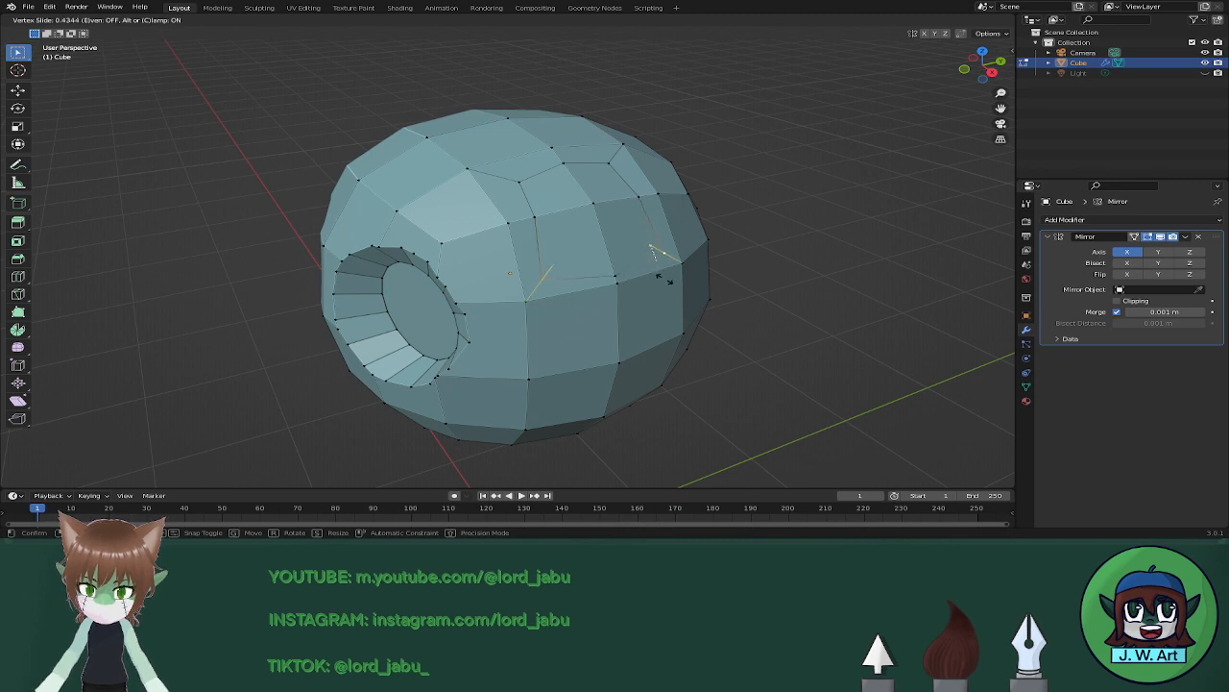
left_click(665, 285)
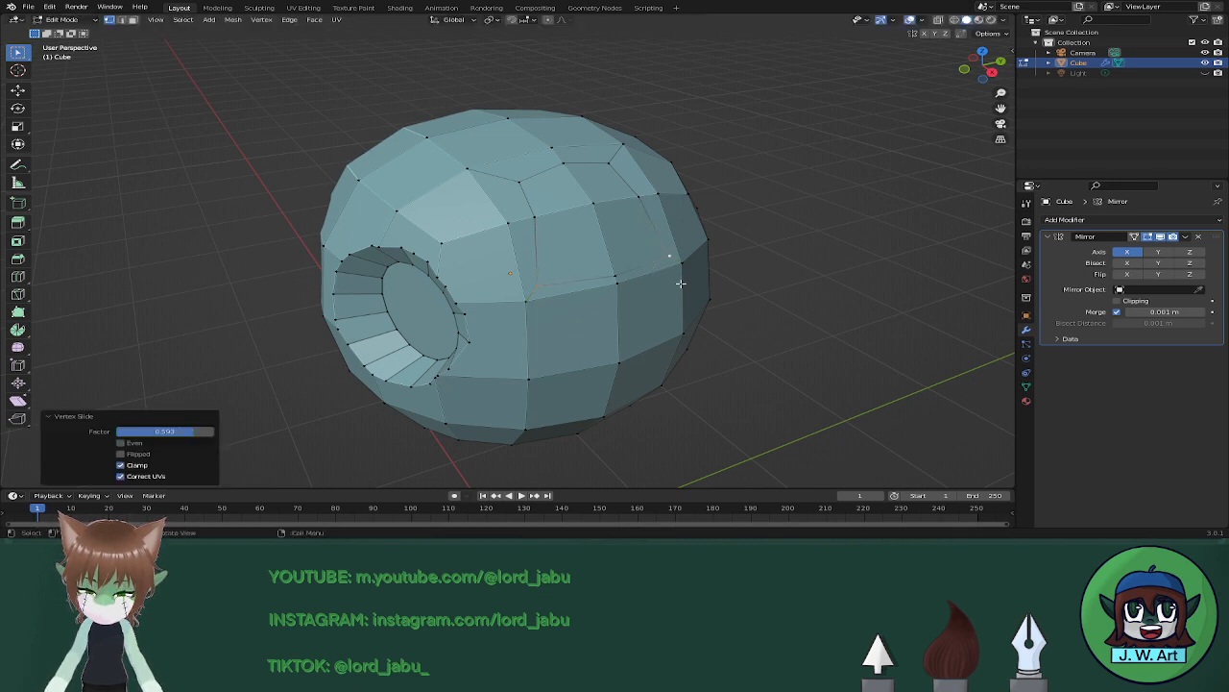
key("s")
key("y")
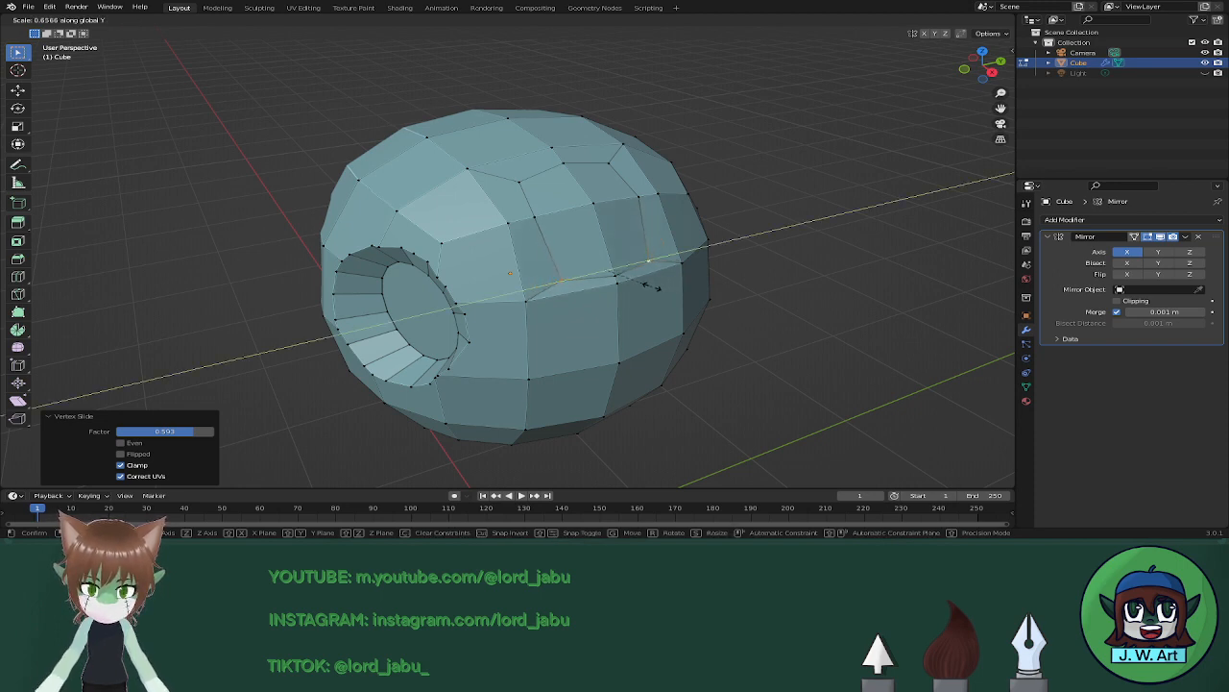
left_click(656, 285)
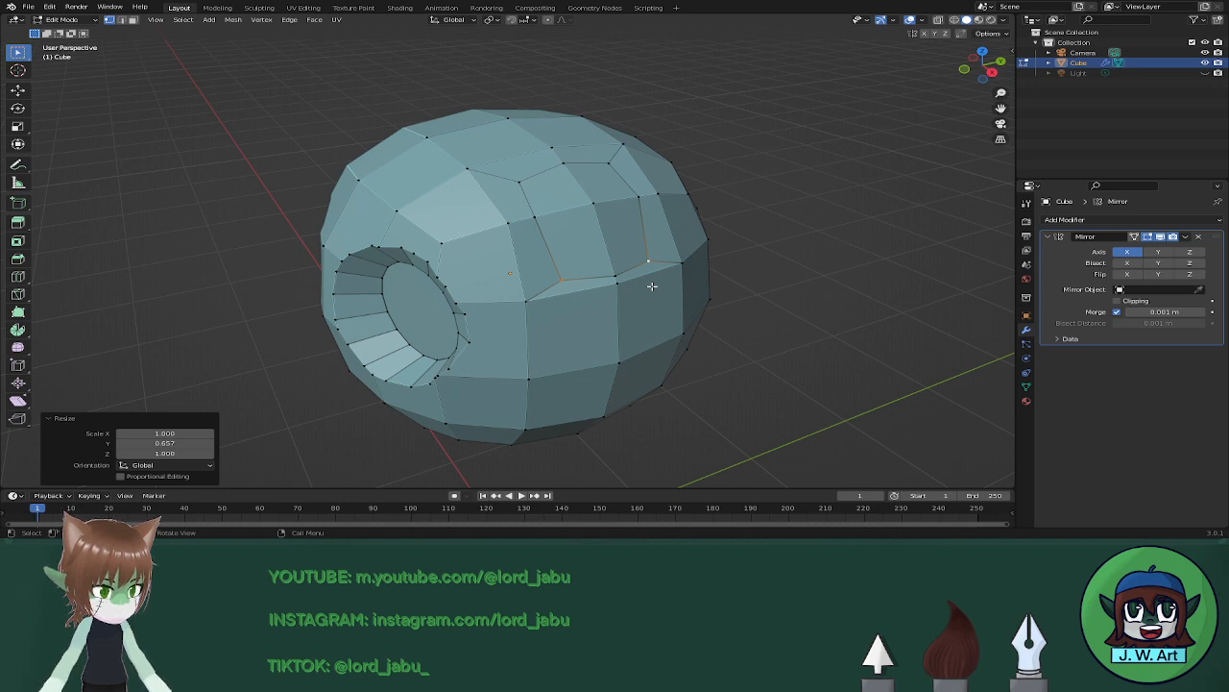
Slide the inset's middle horizontal row of vertices down toward its lower edge, then clear the selection.
middle_click_drag(651, 285, 605, 254)
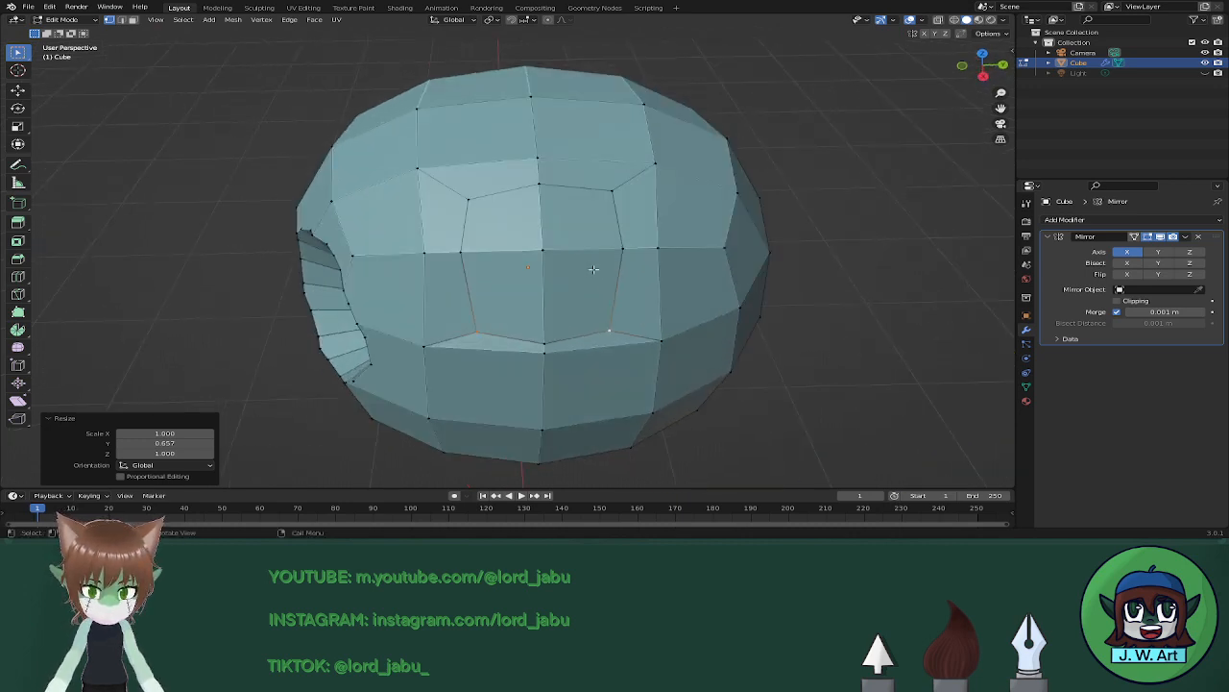
left_click(625, 249)
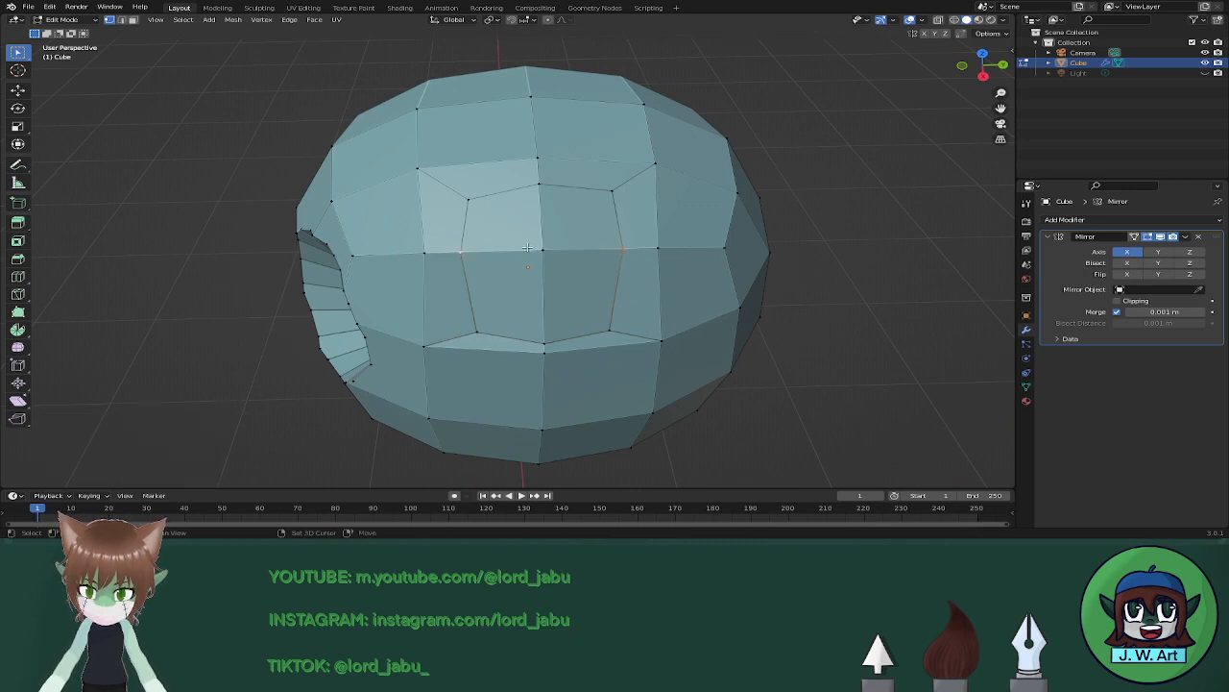
key("g")
key("g")
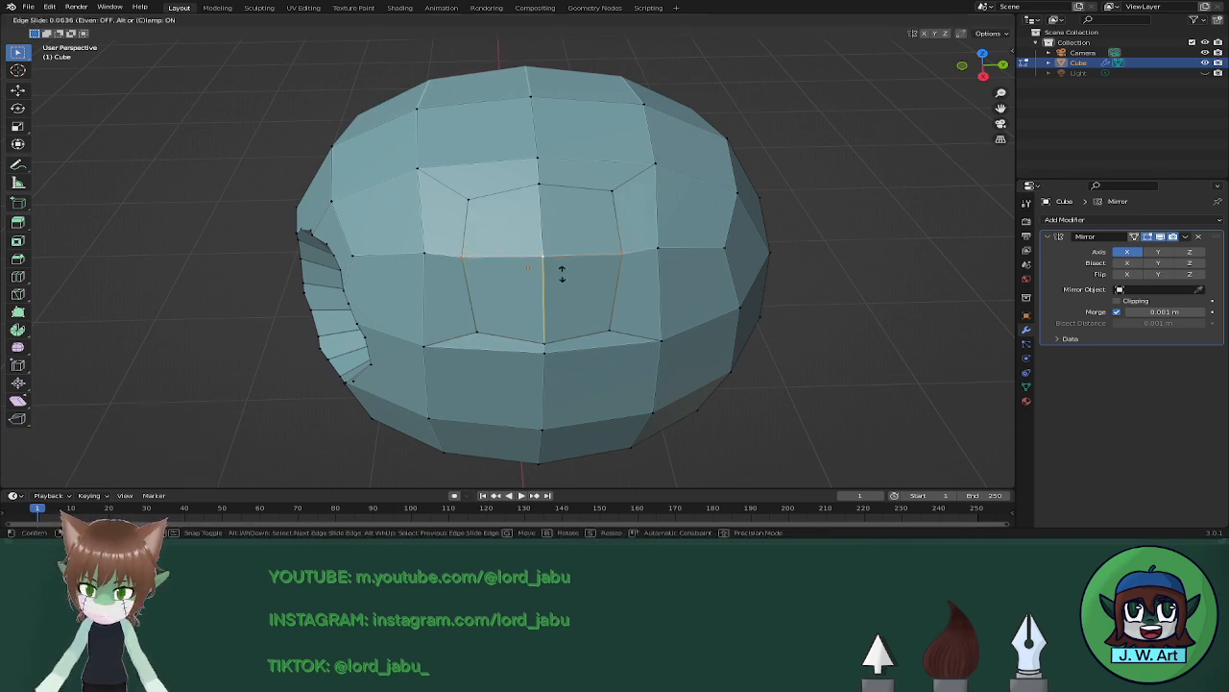
left_click(561, 291)
key("alt+a")
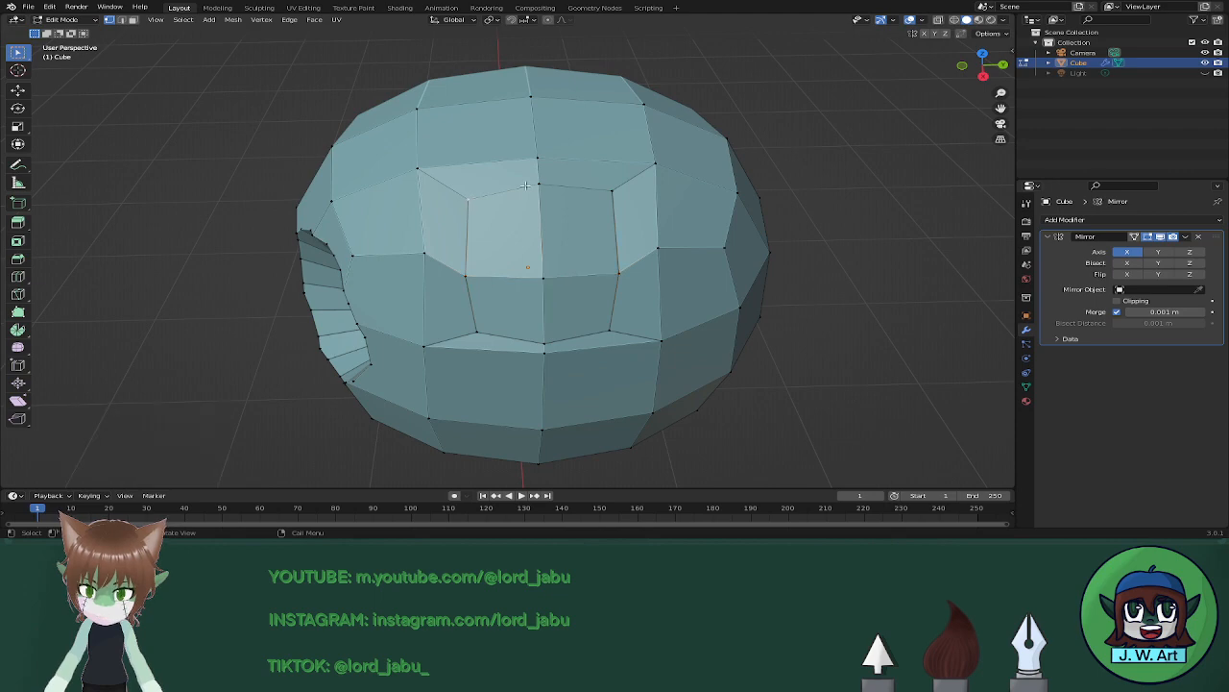
Slide the inset's upper edge down toward its middle row of vertices.
left_click(613, 200, "alt")
key("g")
key("g")
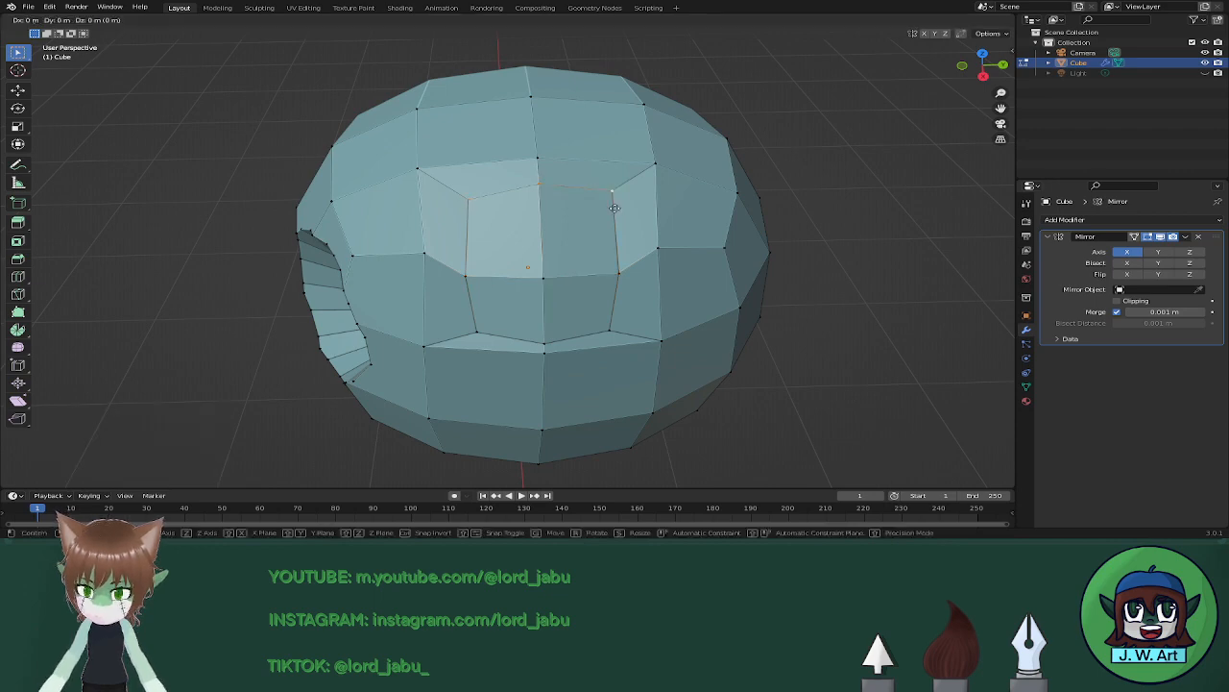
left_click(615, 223)
middle_click_drag(616, 223, 432, 223)
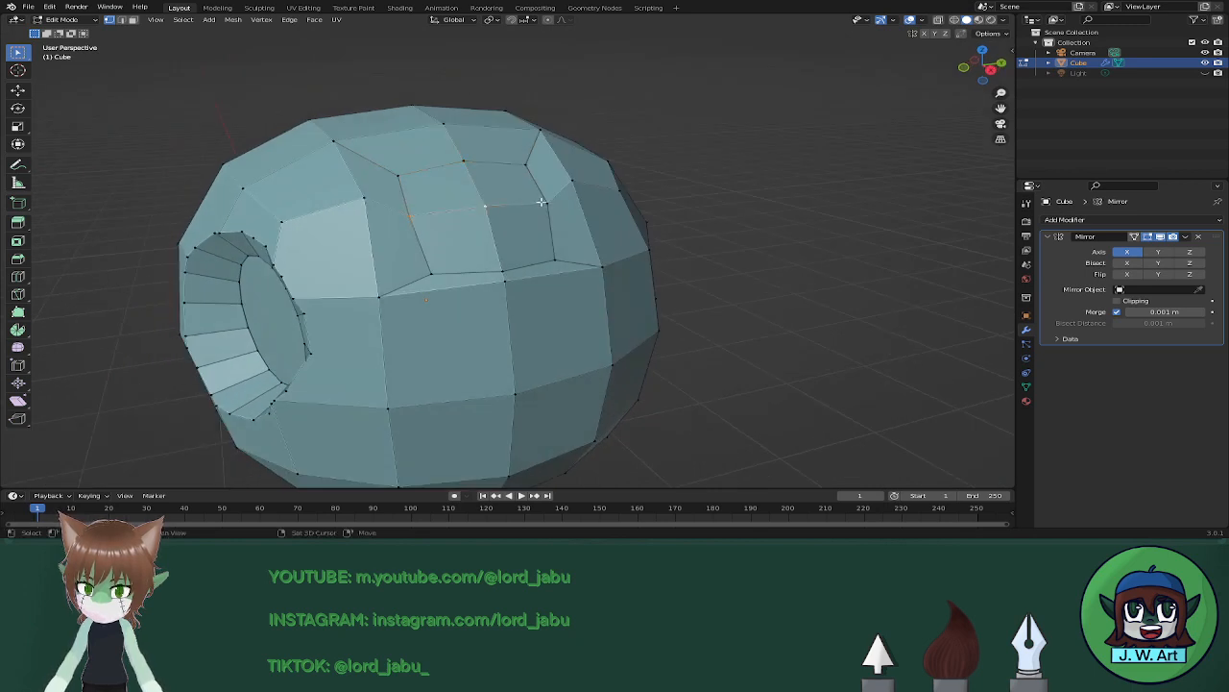
Adjust the inset's upper vertices along Z, raising the upper edge by 0.021676 m.
middle_click_drag(544, 201, 484, 272)
key("g")
key("z")
left_click(594, 212)
left_click(458, 207)
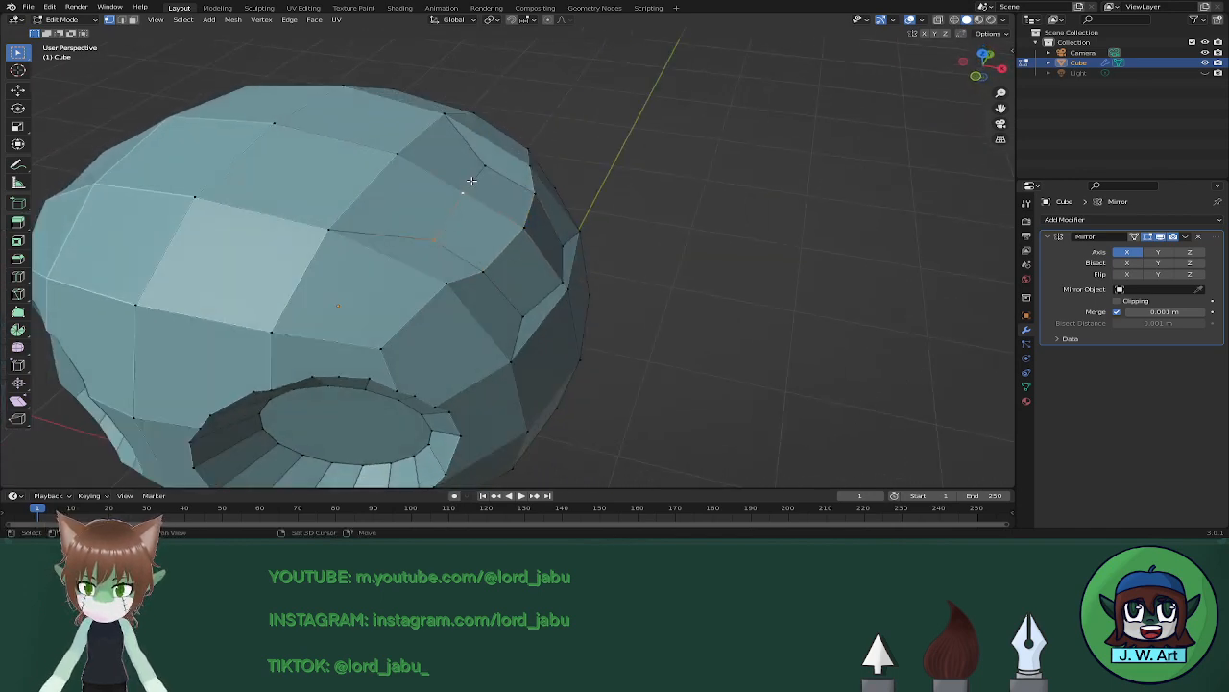
middle_click_drag(485, 167, 420, 198)
key("g")
key("z")
left_click(574, 276)
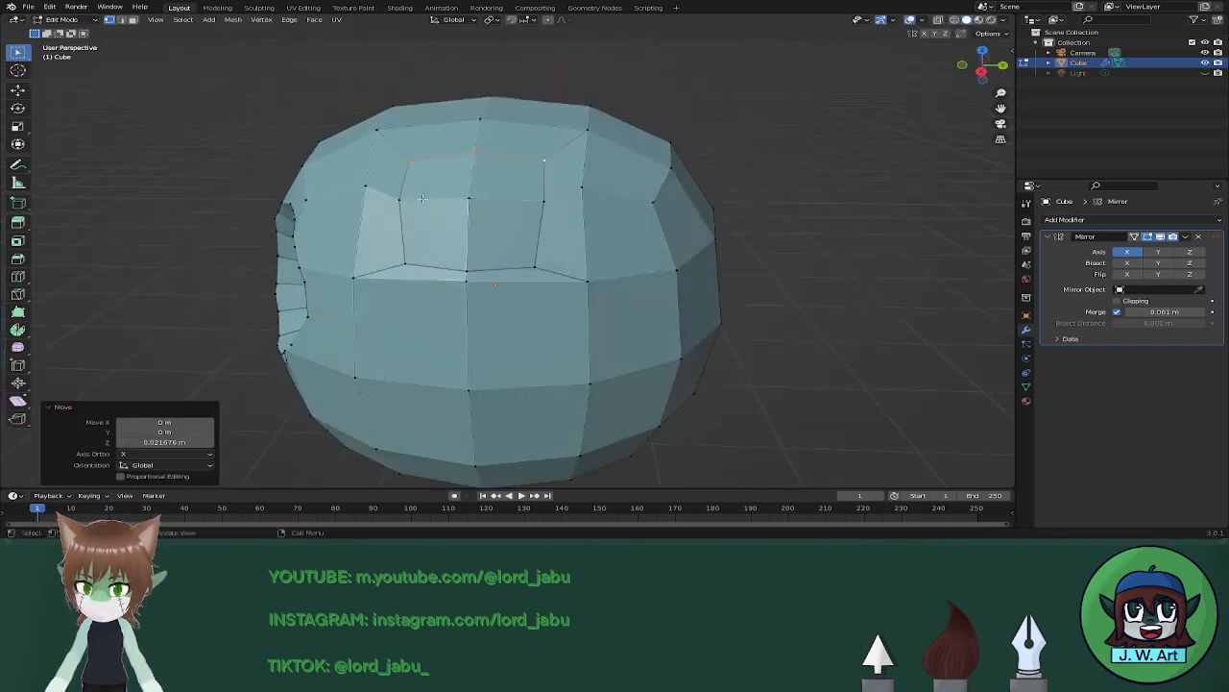
Move the inset's two upper corner vertices along Z to round off the upper edge.
left_click(408, 164)
left_click(545, 162, "shift")
middle_click_drag(609, 258, 697, 271)
key("g")
key("z")
left_click(567, 220)
Move the inset's two lower corner vertices outward by 0.015893 m along X.
scroll(625, 288, "up", 1)
middle_click_drag(626, 288, 582, 263)
left_click(508, 295)
left_click(570, 255, "shift")
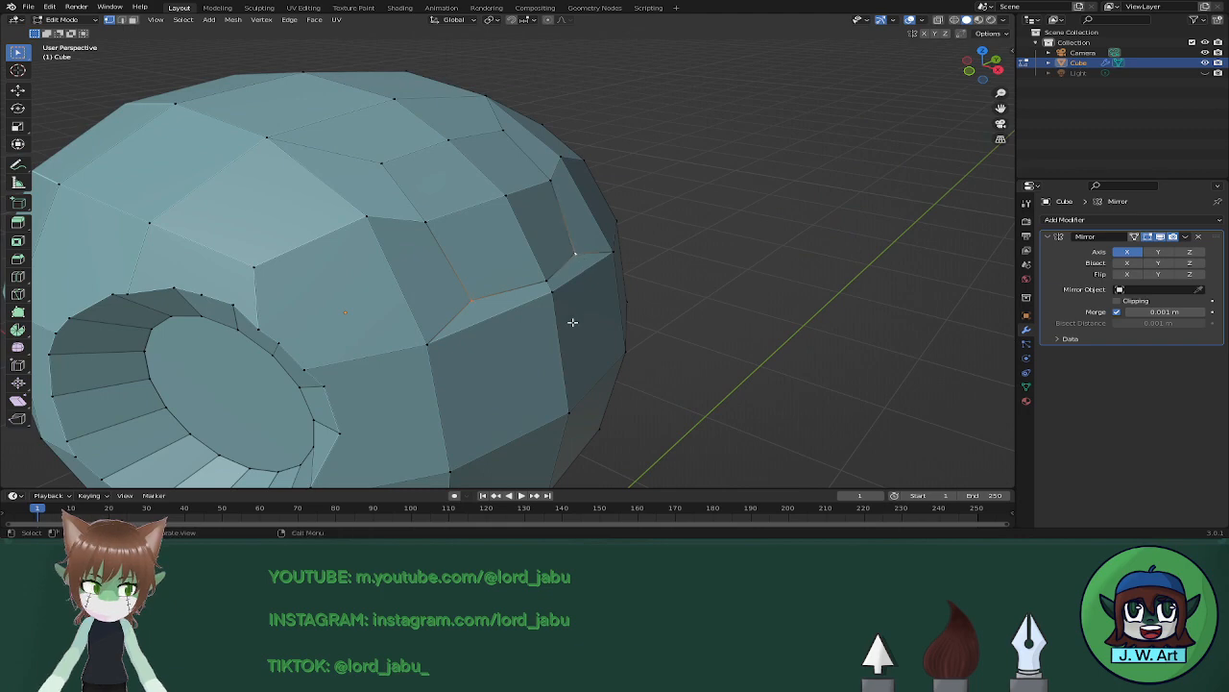
middle_click_drag(570, 320, 628, 316)
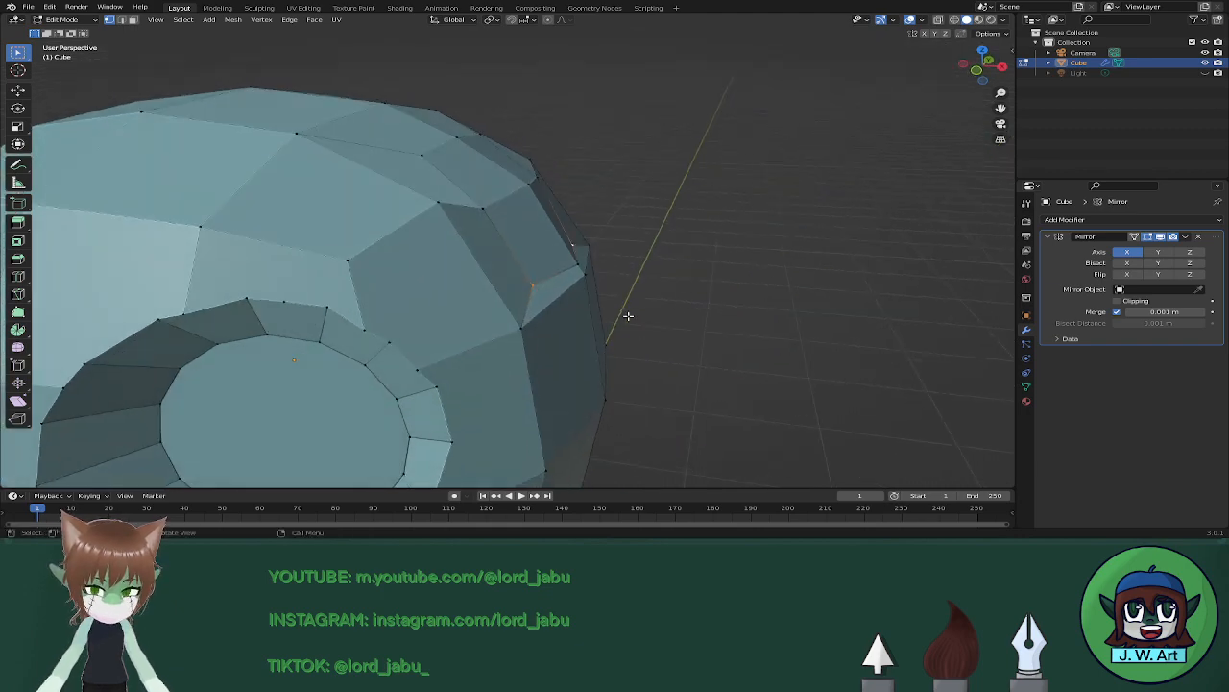
key("g")
key("x")
left_click(635, 317)
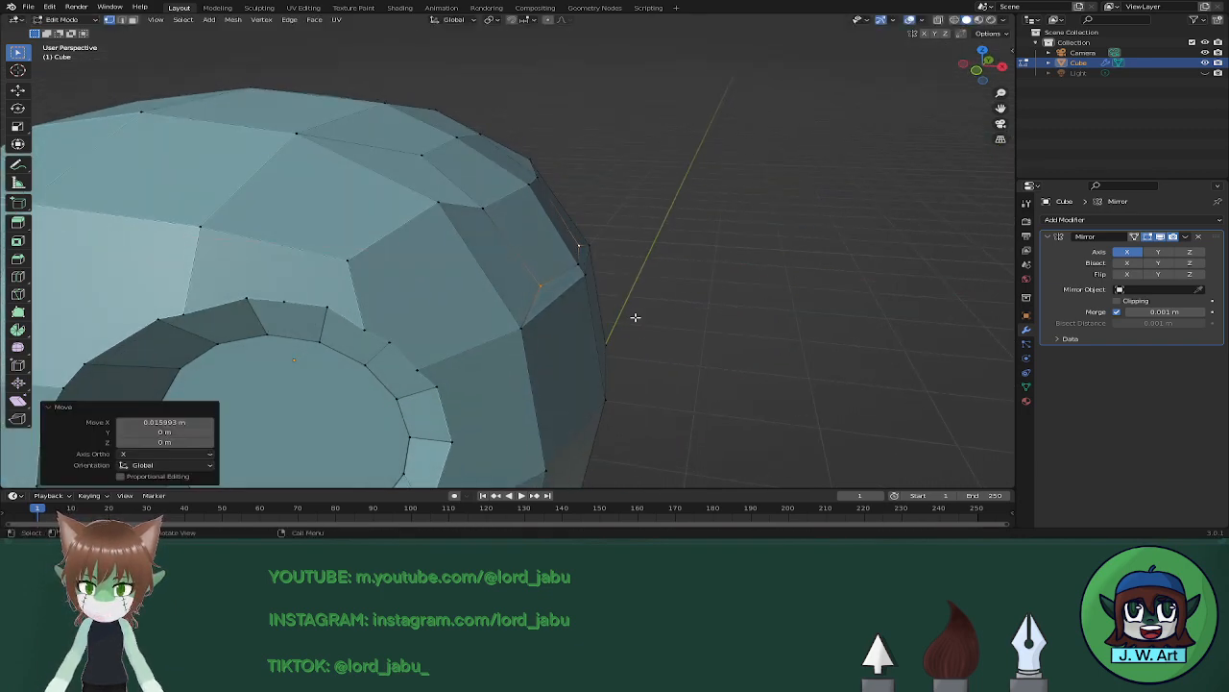
Check the head from the front and side, and select the four faces inside the inset.
middle_click_drag(634, 317, 756, 291)
scroll(694, 319, "down", 2)
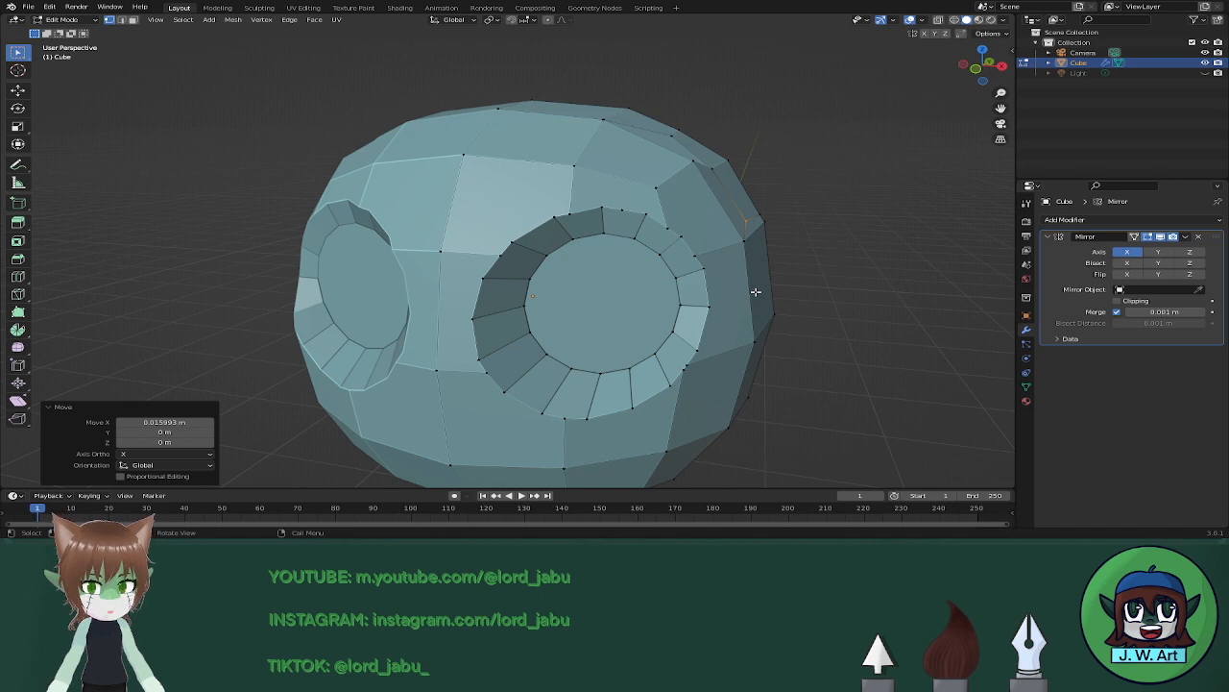
scroll(756, 291, "down", 4)
middle_click_drag(740, 263, 603, 351)
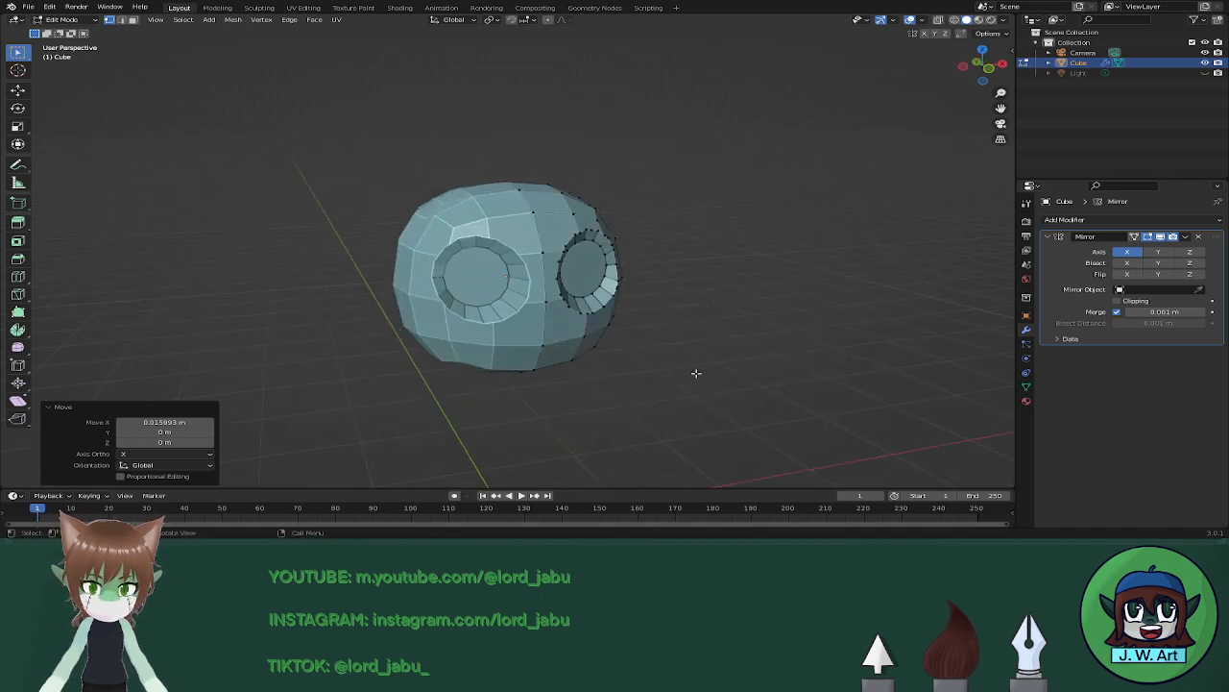
middle_click_drag(676, 374, 479, 370)
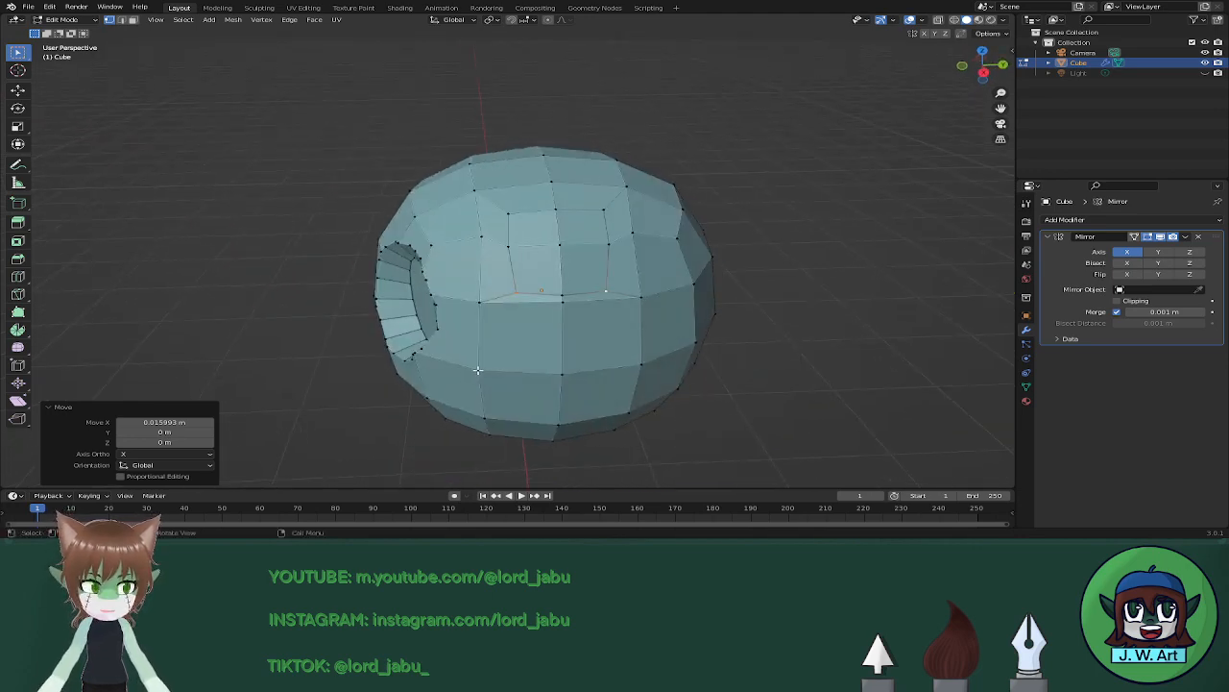
key("3")
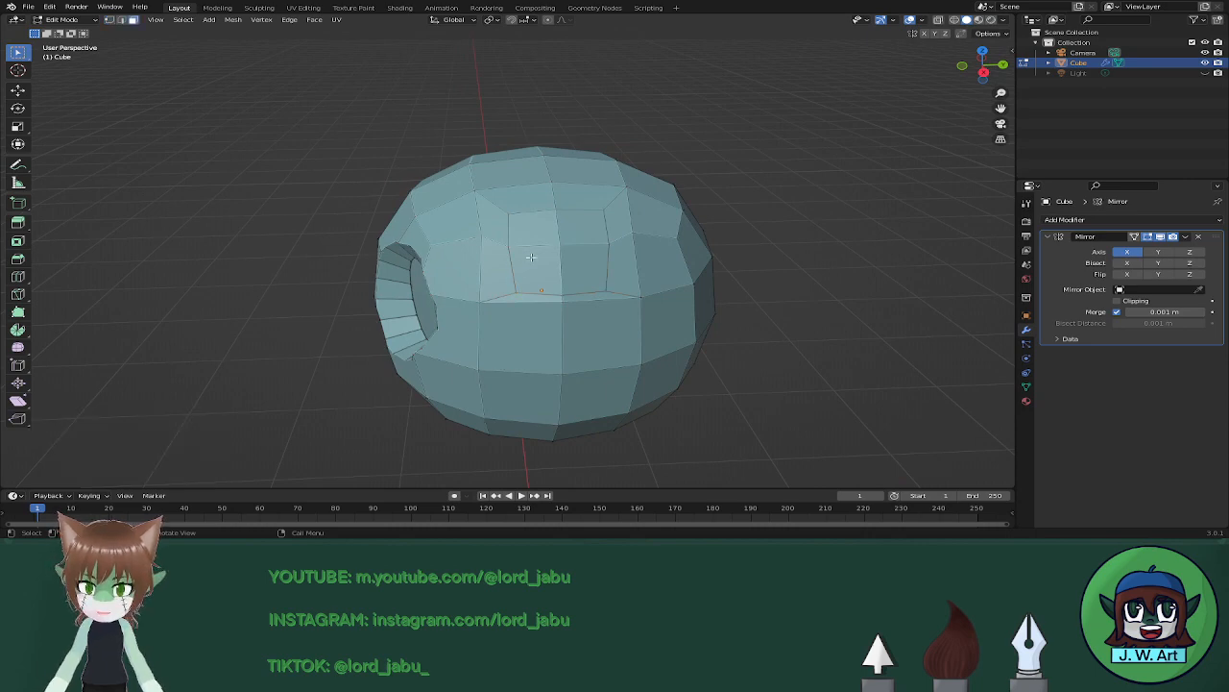
left_click(543, 222)
left_click(554, 261, "shift")
left_click(582, 268, "shift")
left_click(582, 227, "shift")
middle_click_drag(394, 348, 557, 338)
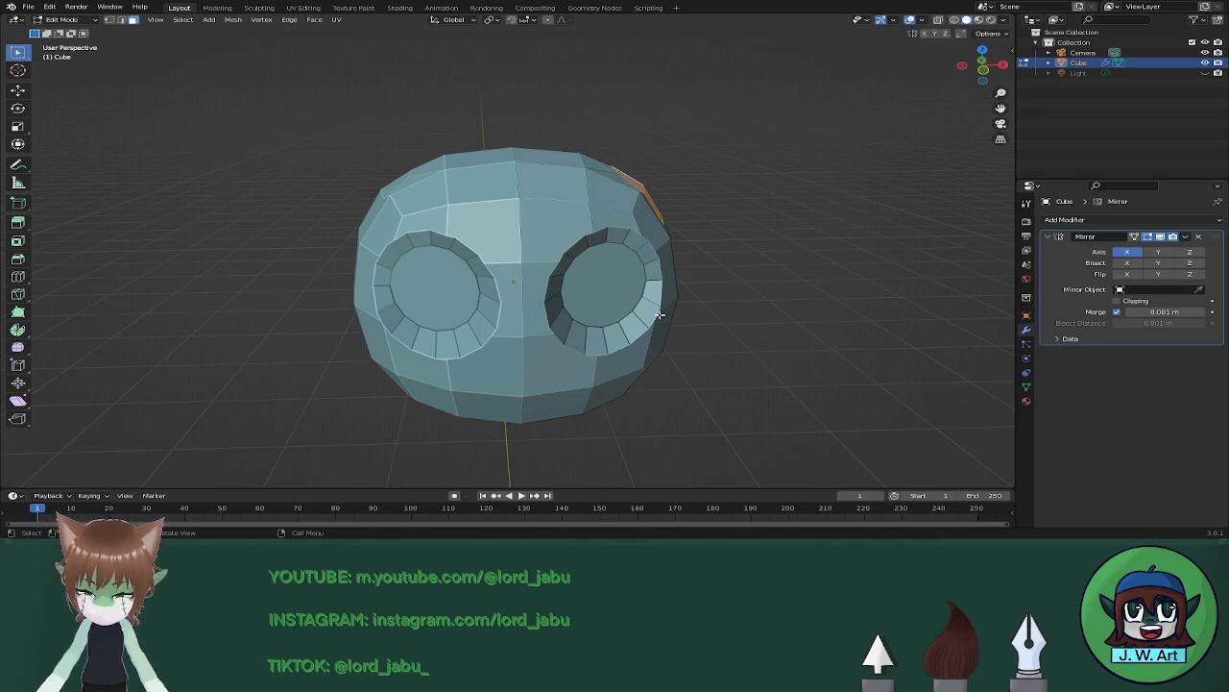
Try extruding the four inset faces outward by 0.43119 m as a horn, and undo the extrusion.
key("e")
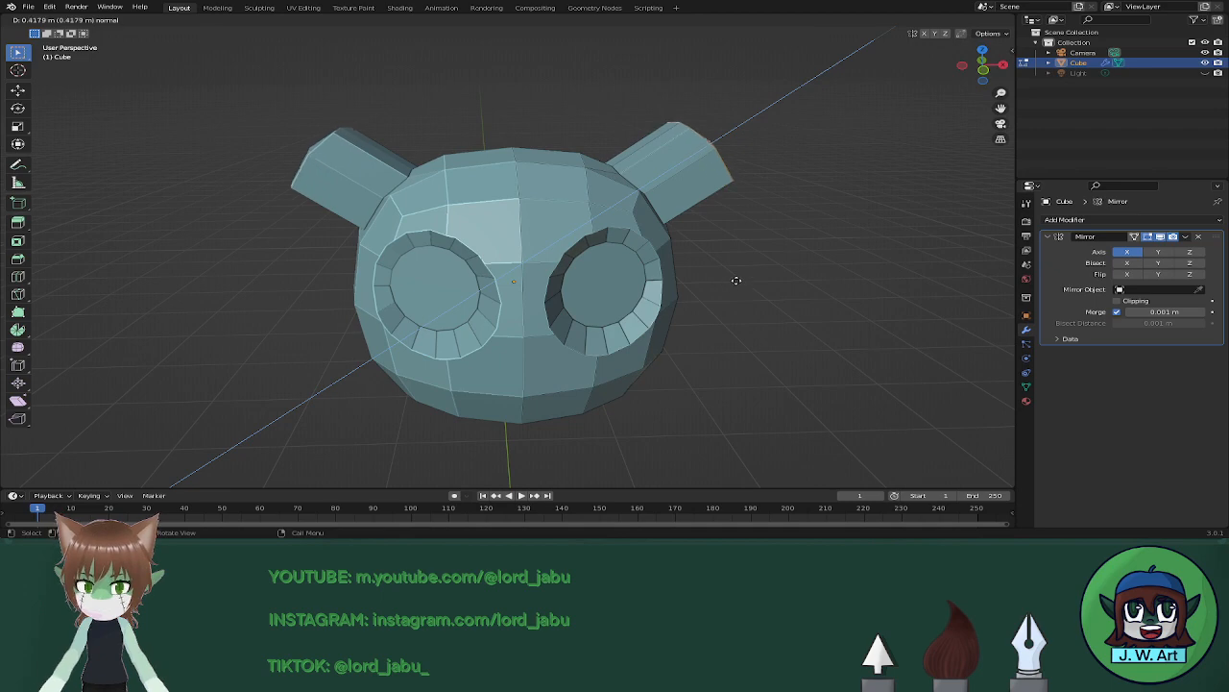
left_click(735, 280)
mouse_move(736, 280)
middle_mouse_down()
mouse_move(705, 296)
mouse_move(669, 253)
mouse_move(721, 263)
middle_mouse_up()
scroll(721, 263, "down", 2)
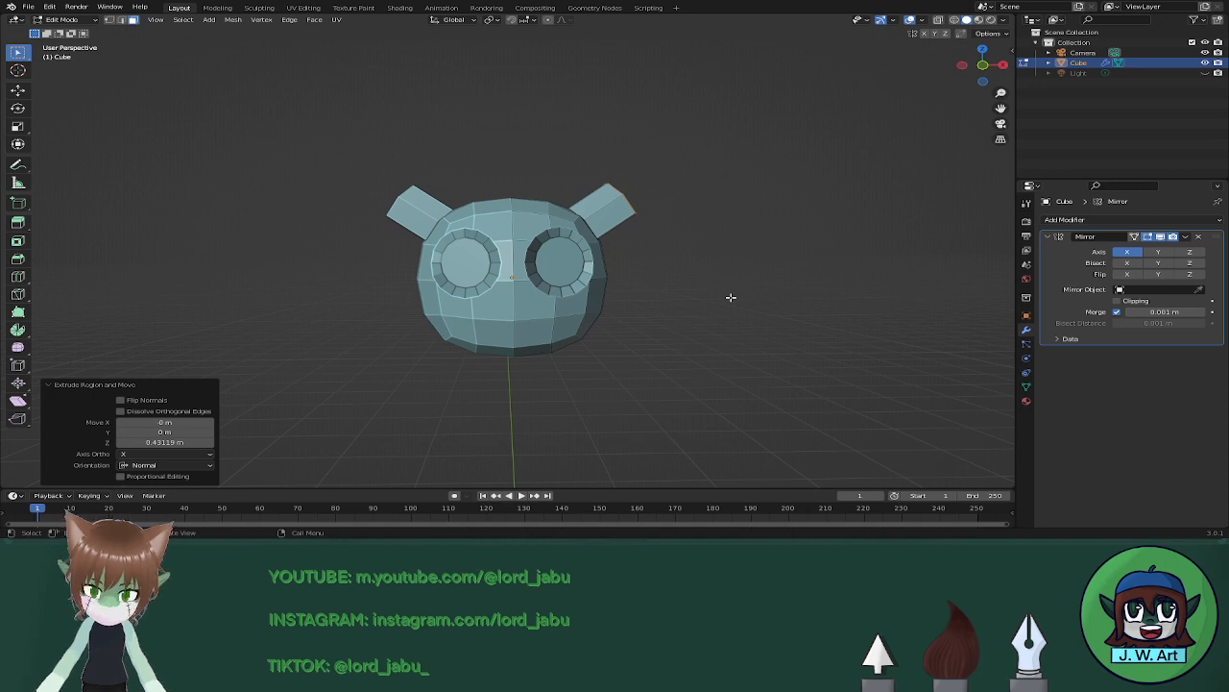
middle_click_drag(731, 301, 648, 343)
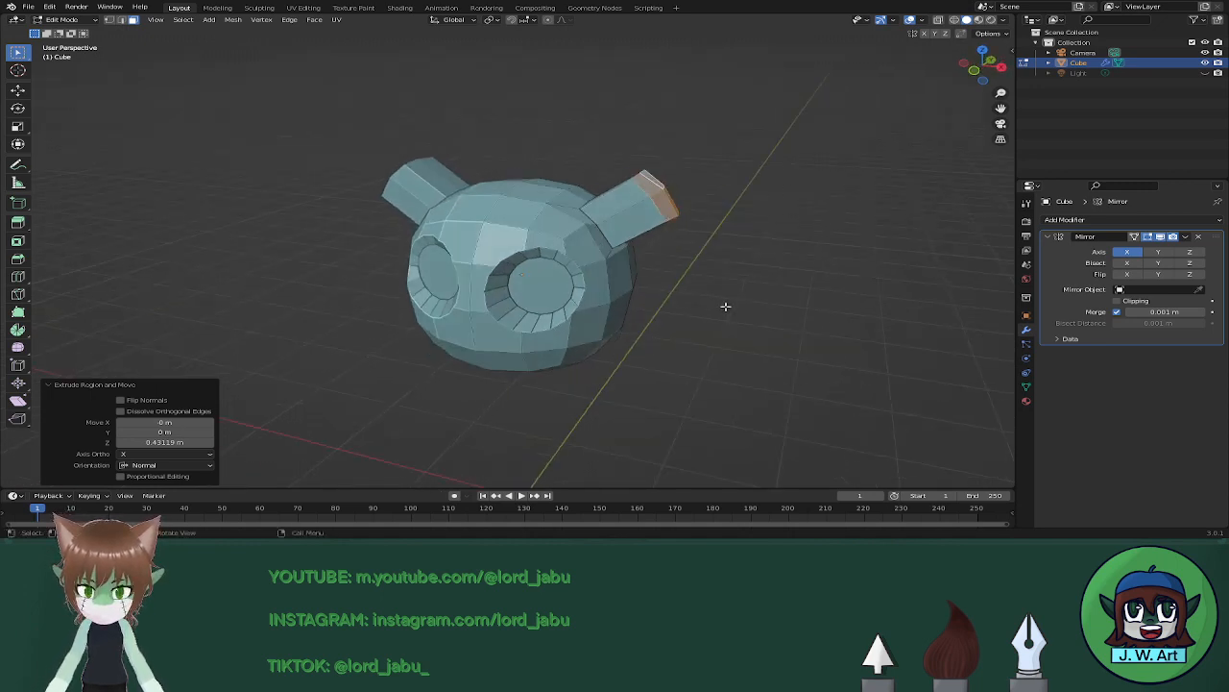
key("ctrl+z")
Extrude the four inset faces outward by 0.21903 m and rotate them -17.1° about Y to start the horn.
key("e")
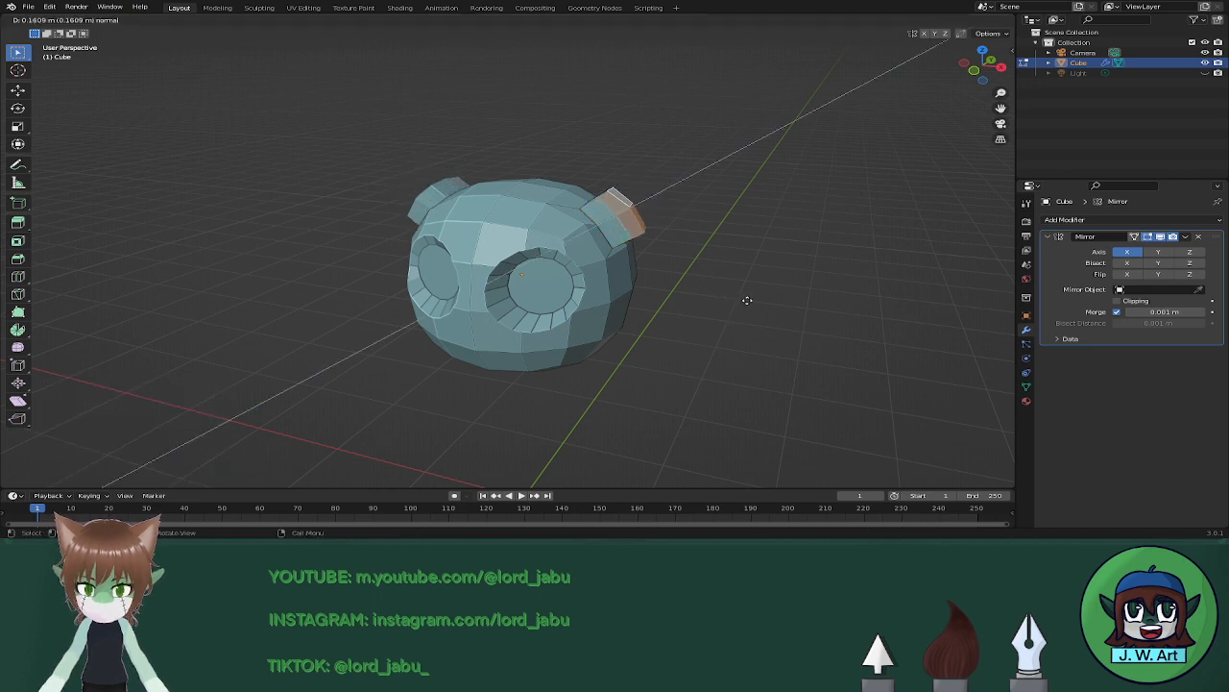
left_click(732, 292)
middle_click_drag(724, 288, 760, 270)
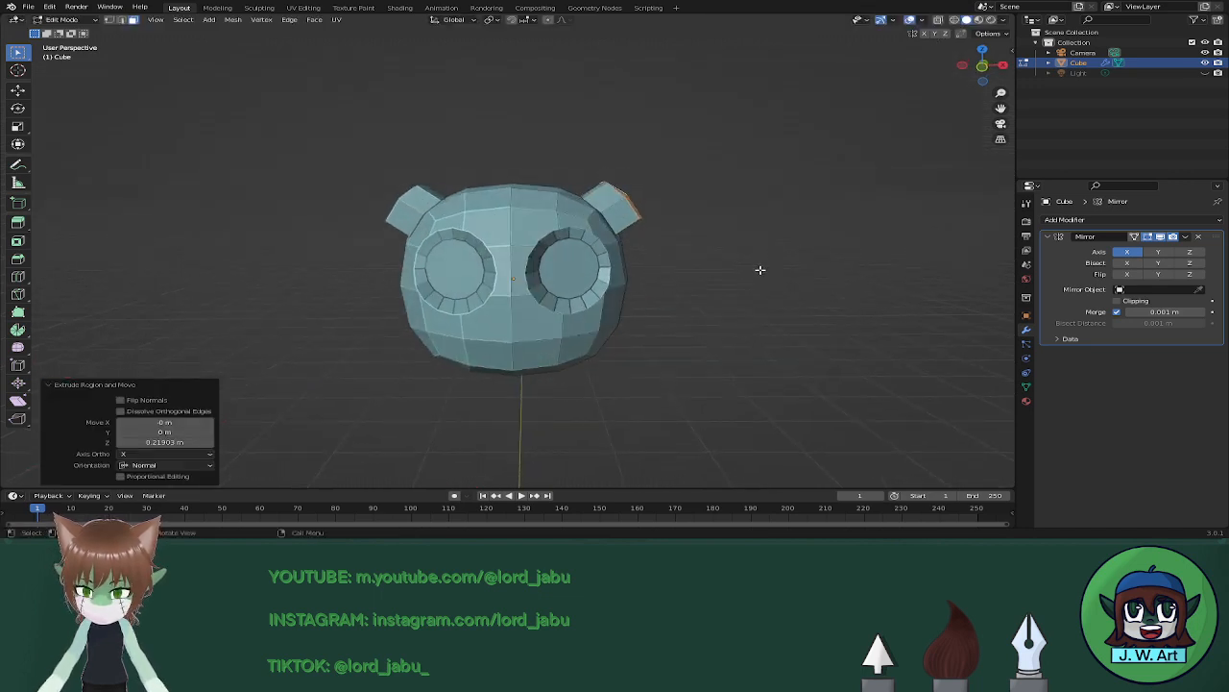
key("r")
key("y")
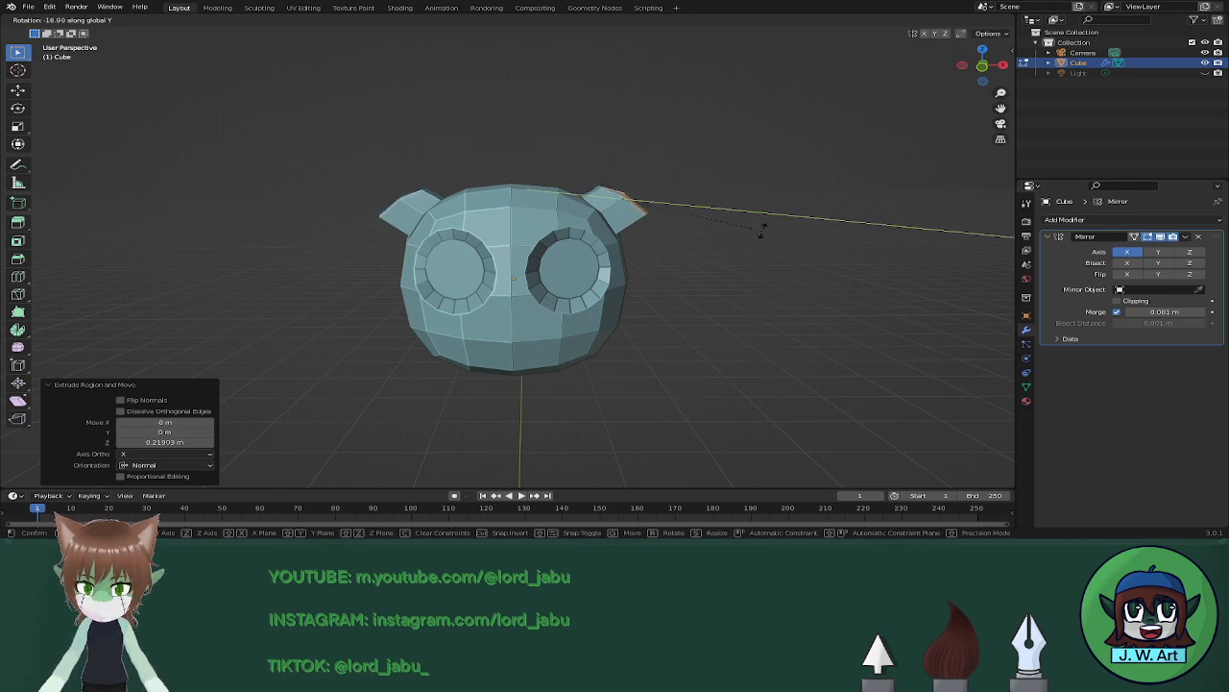
left_click(762, 235)
Extrude a second horn segment of 0.2541 m and rotate its end faces -11.5° about Y.
key("e")
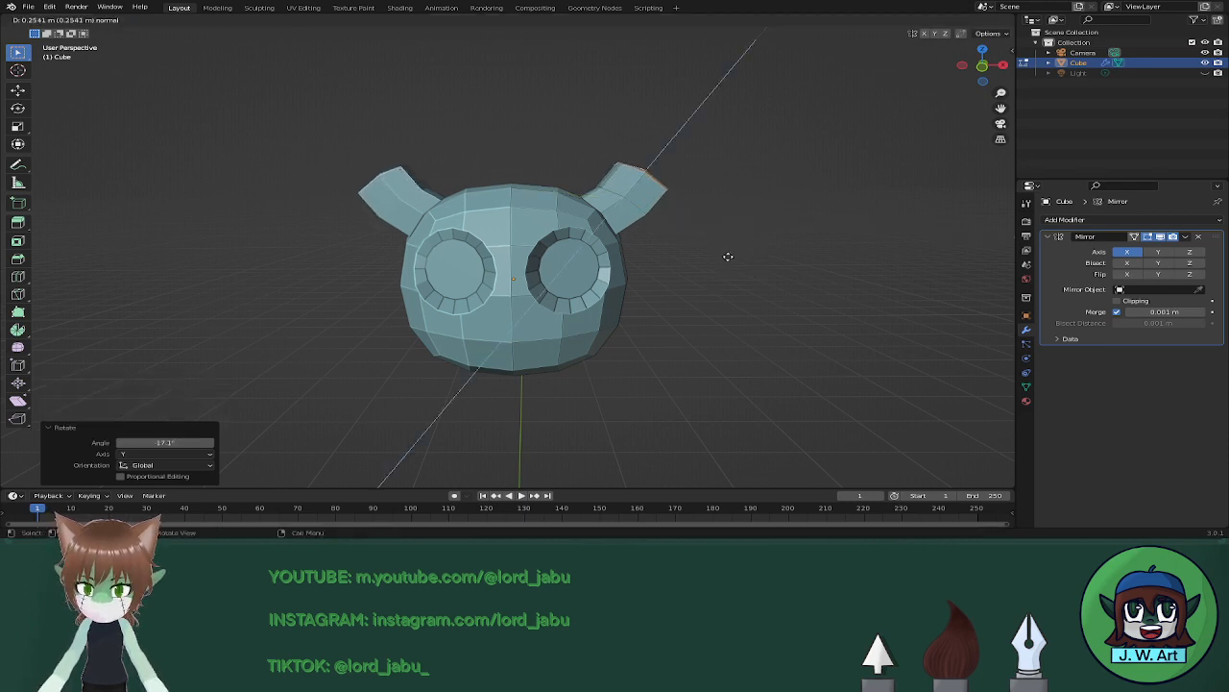
left_click(730, 256)
key("r")
key("y")
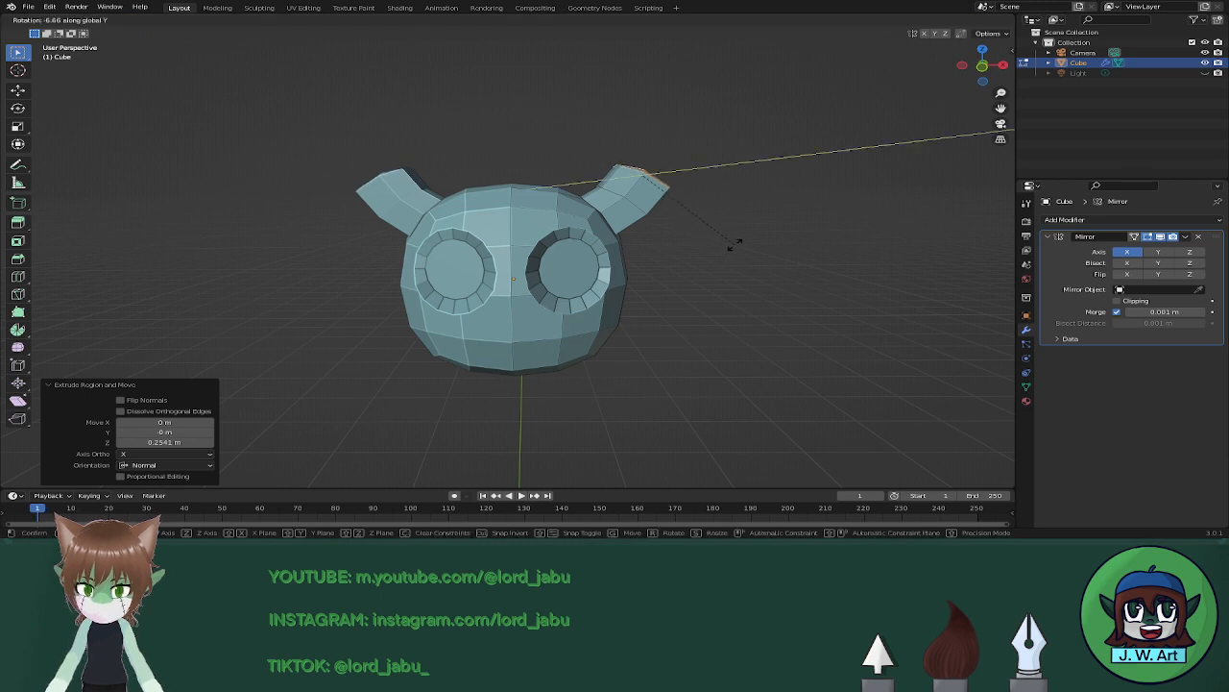
left_click(735, 245)
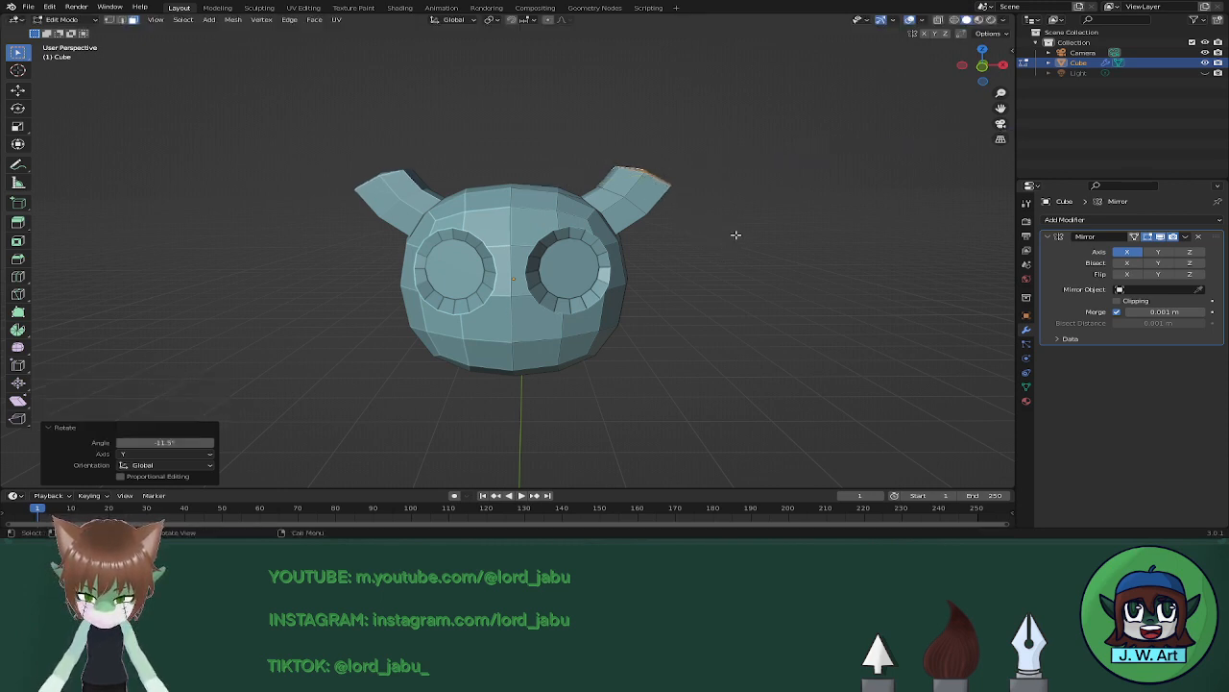
Extrude a third horn segment of 0.34447 m and rotate its end faces -10.4° about Y.
key("e")
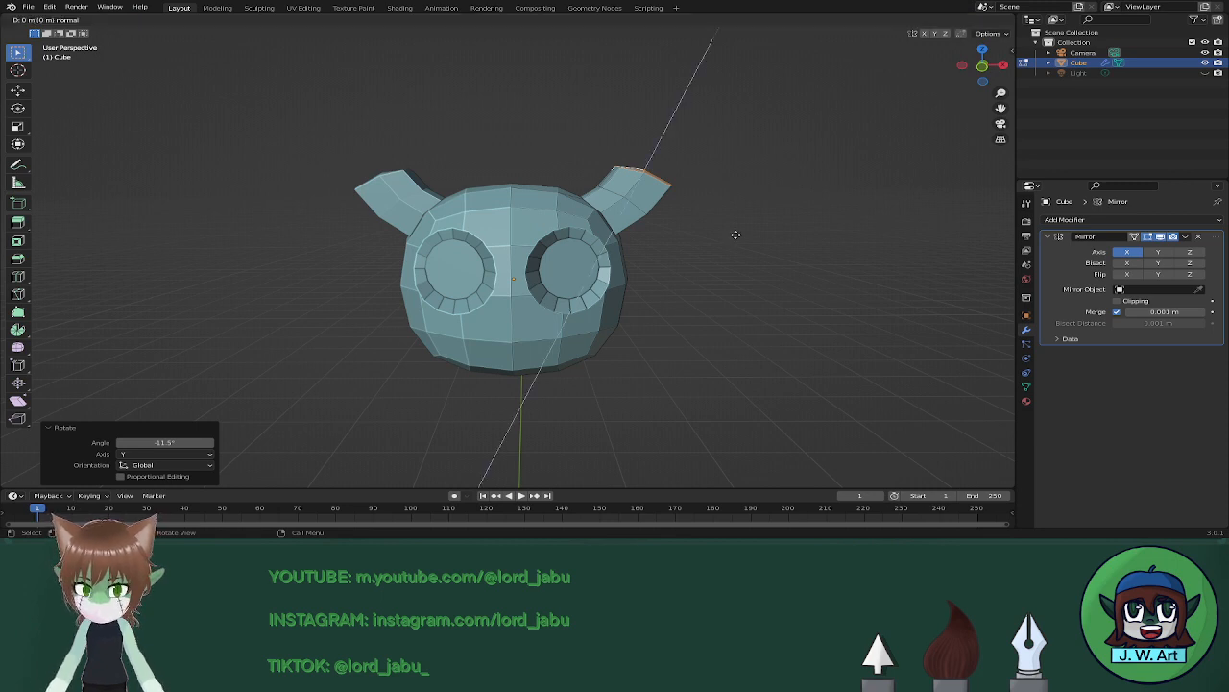
left_click(737, 195)
key("r")
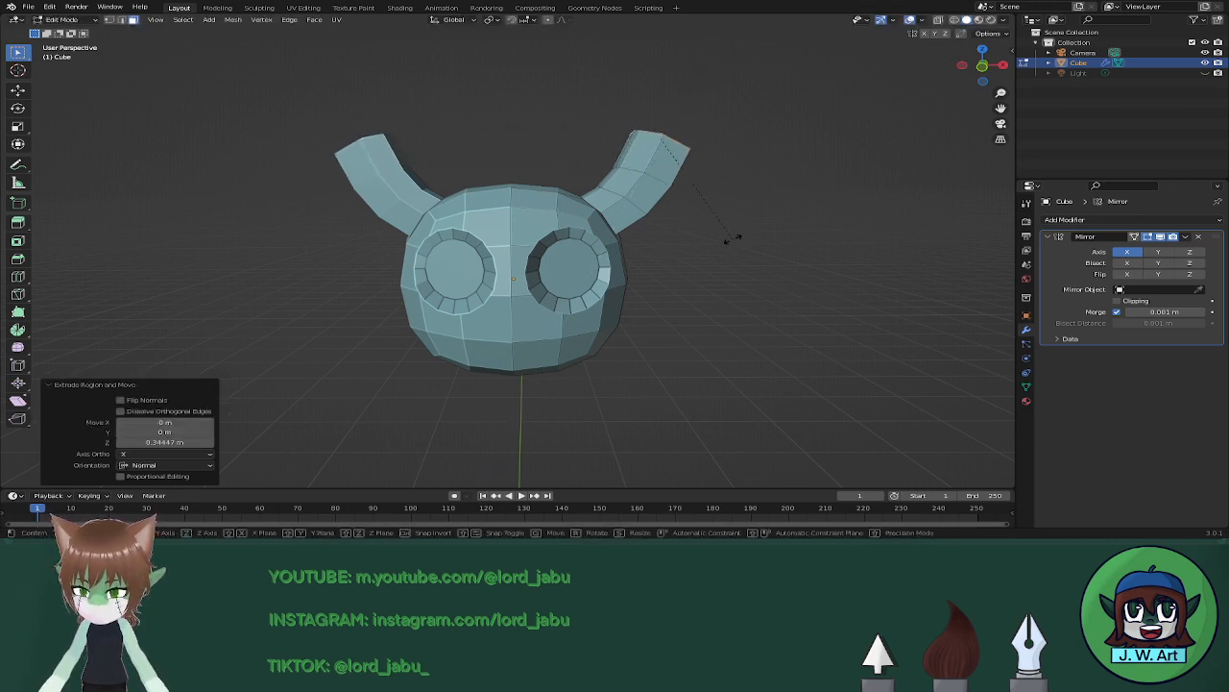
key("y")
left_click(738, 213)
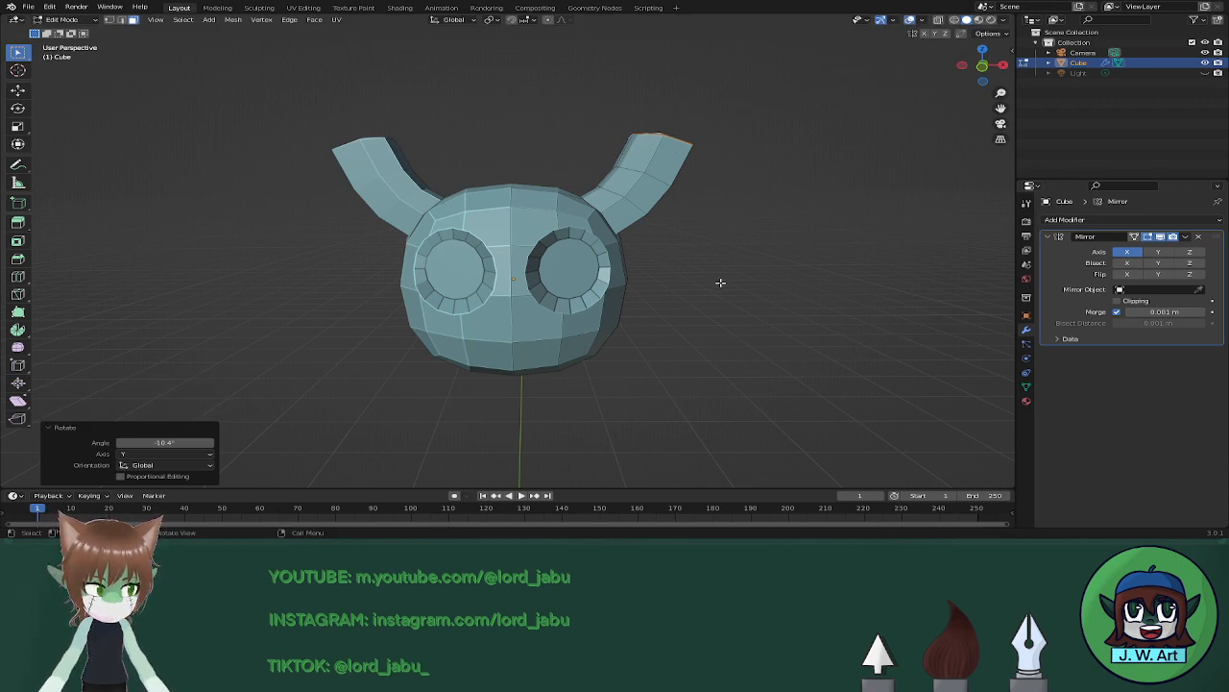
Extrude a fourth horn segment of 0.24202 m and make the timeline area slightly taller.
key("e")
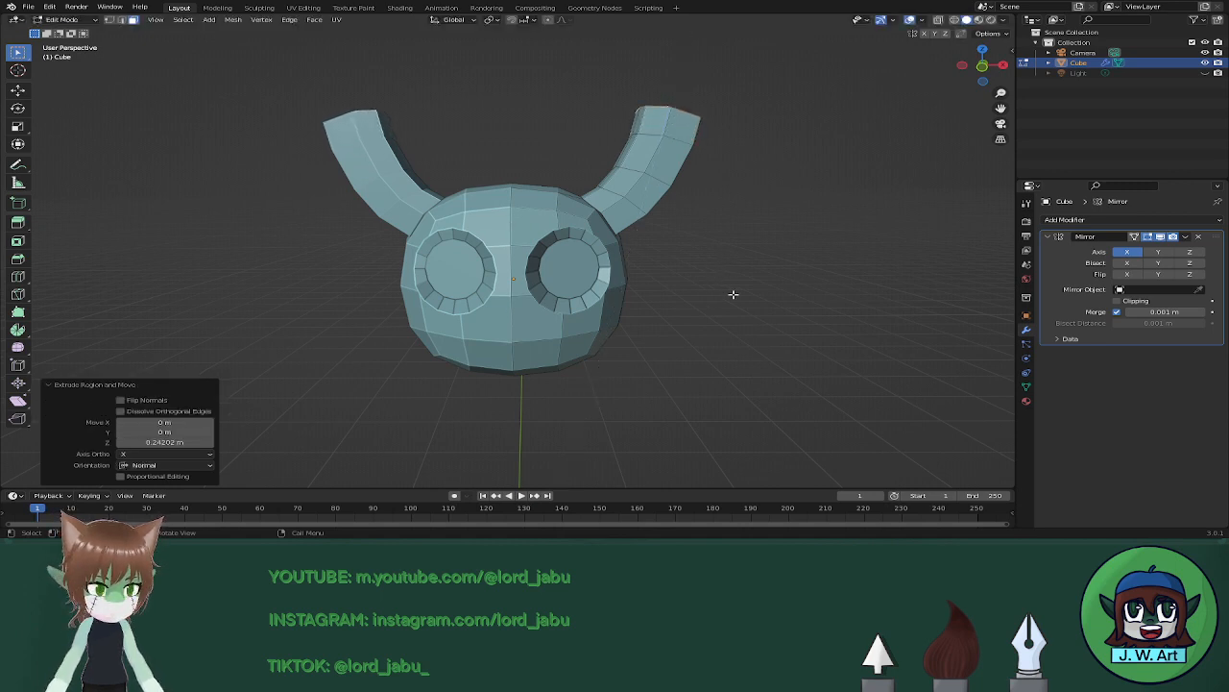
left_click_drag(588, 487, 589, 431)
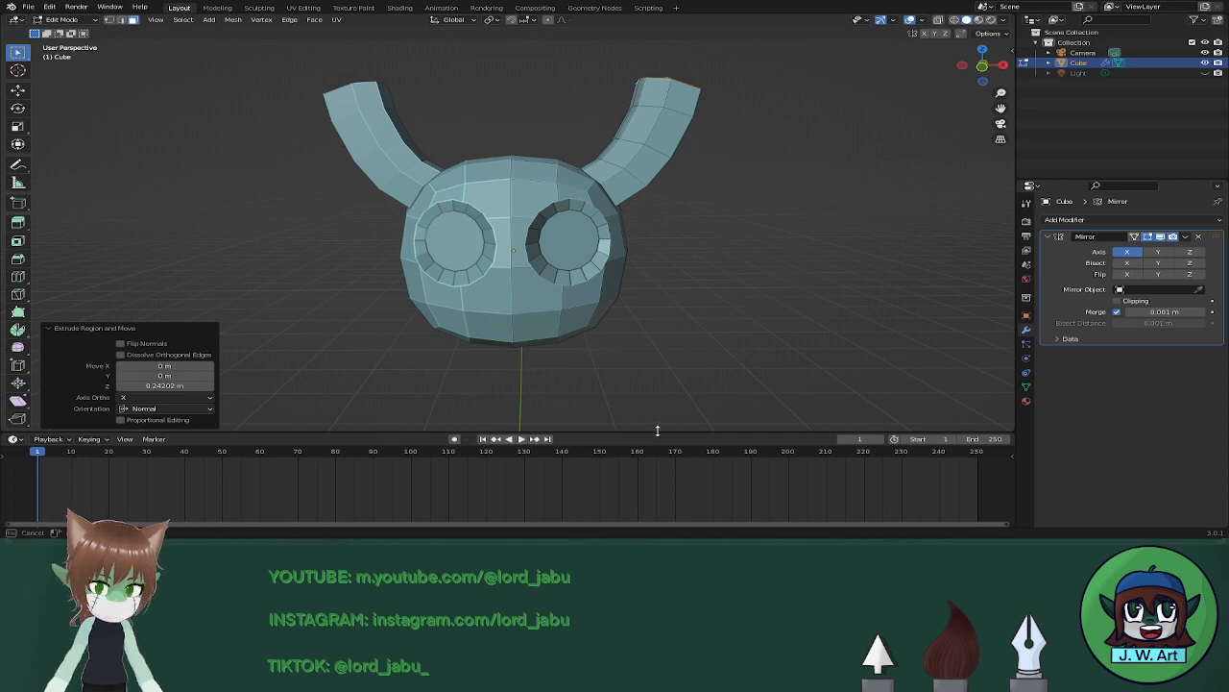
left_click_drag(659, 434, 659, 468)
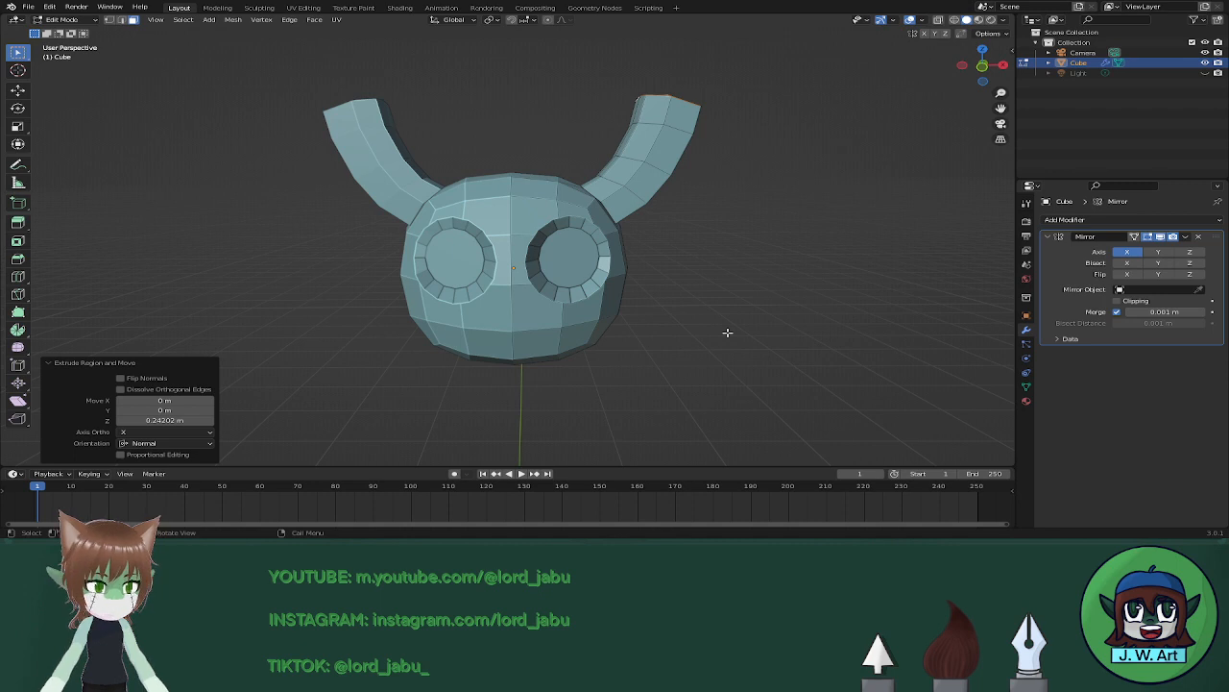
Rotate the fourth horn segment's end faces -20.9° about the Y axis.
middle_click_drag(728, 333, 686, 373)
key("r")
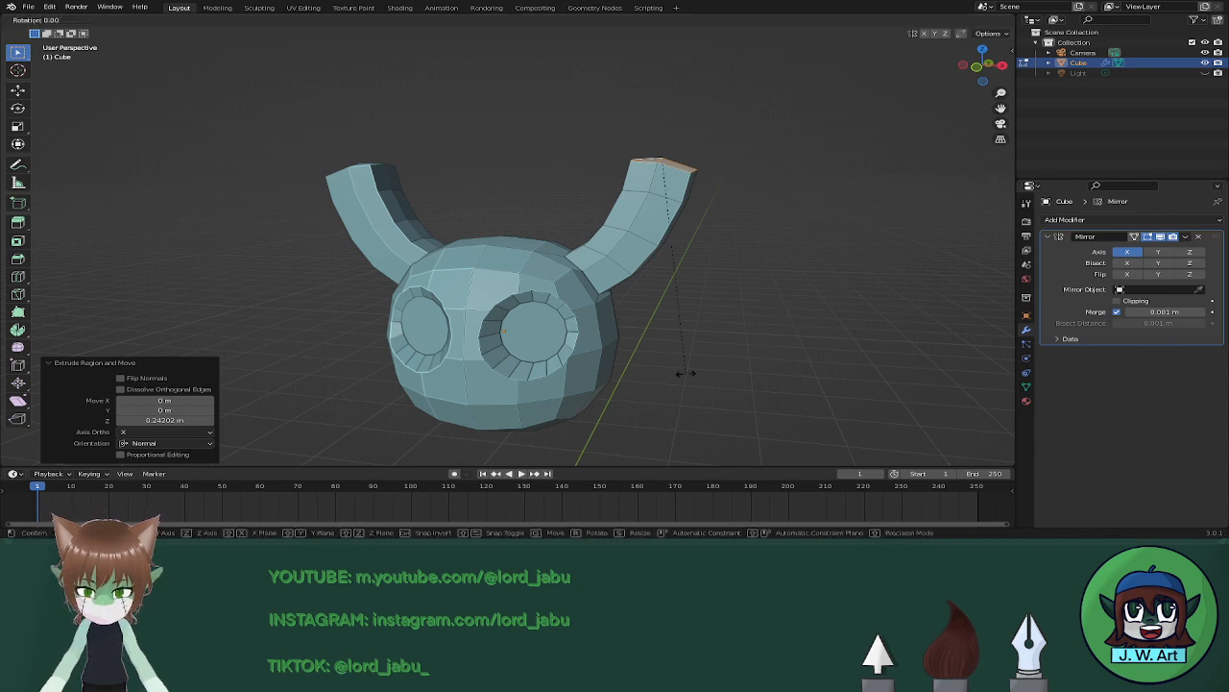
key("y")
key("x")
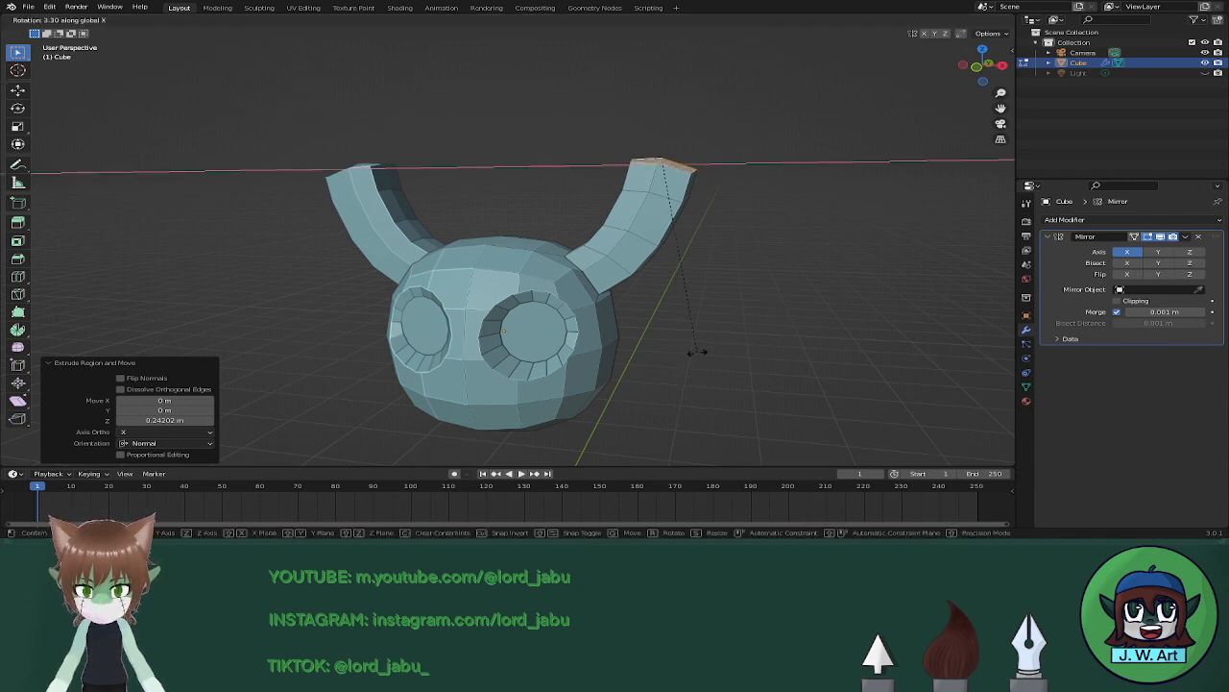
key("y")
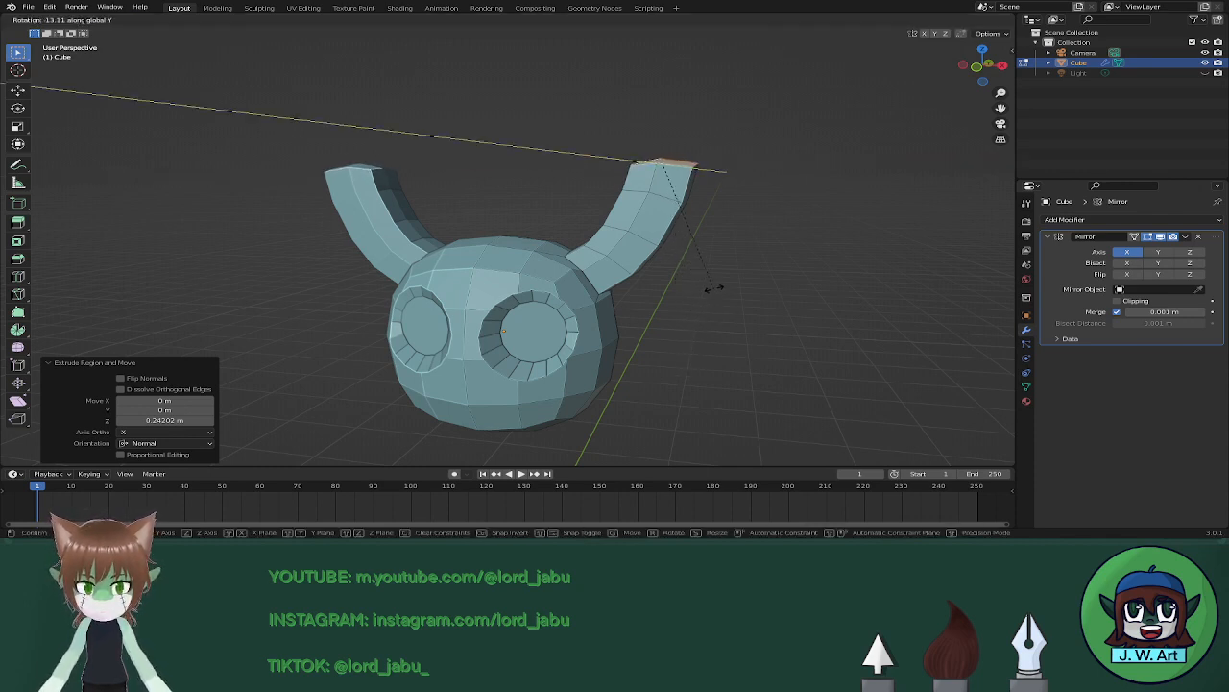
left_click(706, 230)
mouse_move(700, 260)
middle_mouse_down()
mouse_move(739, 266)
mouse_move(724, 256)
middle_mouse_up()
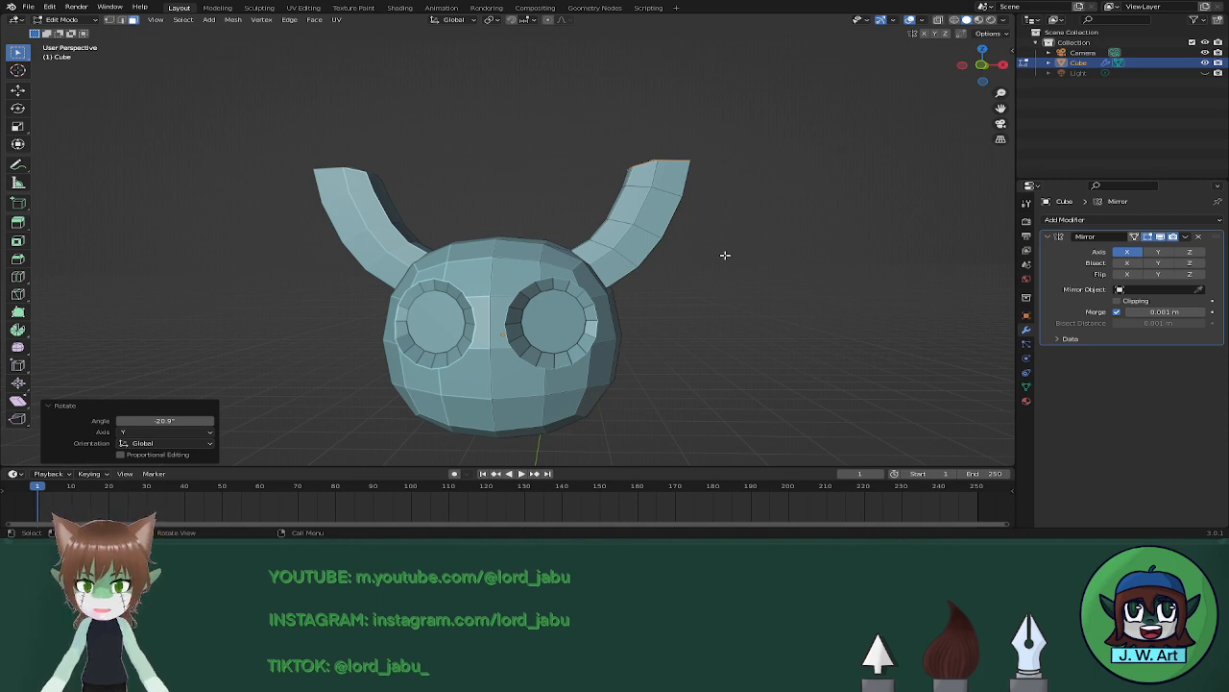
Select all vertices of the horn's top segment, including hidden ones, and move them about -0.067 m along X.
key("shift+z")
mouse_move(592, 135)
left_mouse_down()
mouse_move(672, 205)
mouse_move(709, 206)
left_mouse_up()
key("shift+z")
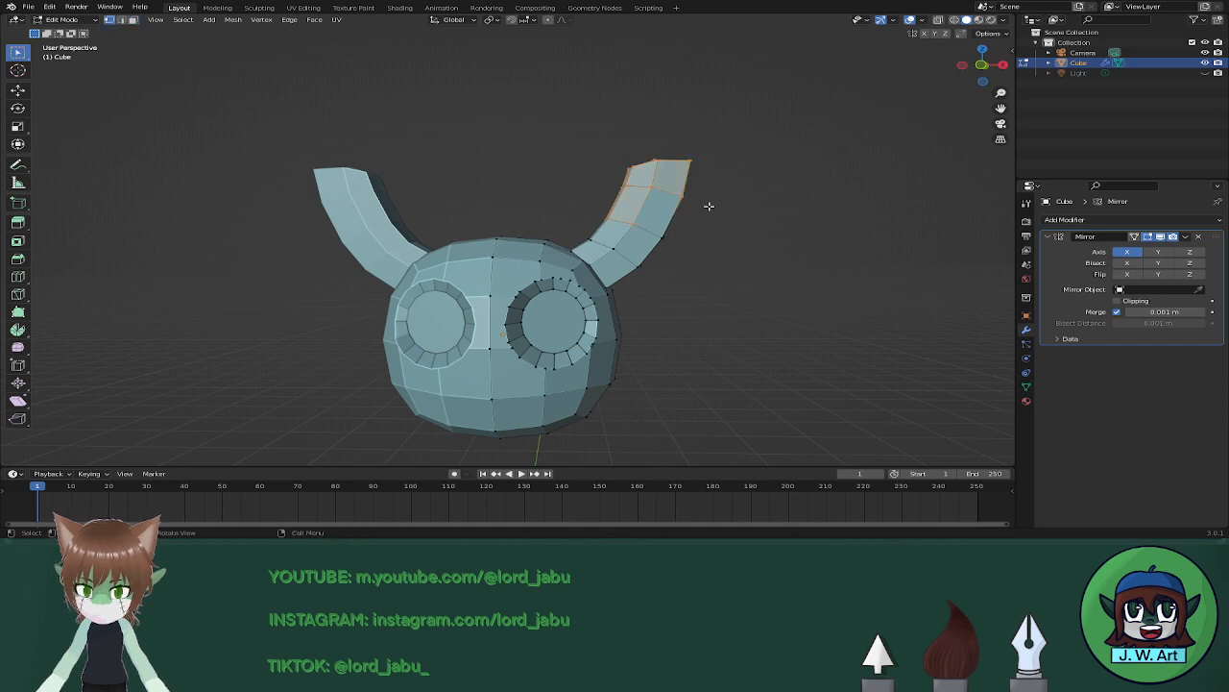
key("shift+z")
mouse_move(596, 131)
left_mouse_down()
mouse_move(713, 192)
mouse_move(727, 225)
left_mouse_up()
key("shift+z")
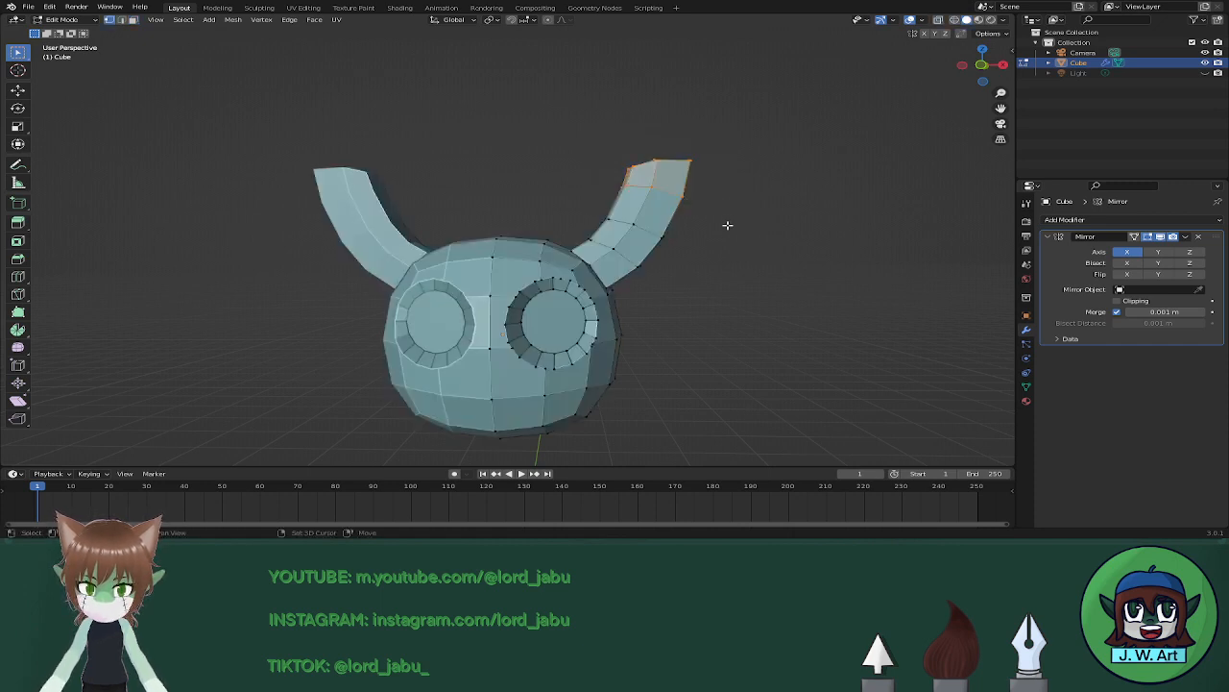
middle_click_drag(727, 225, 726, 251)
key("g")
key("x")
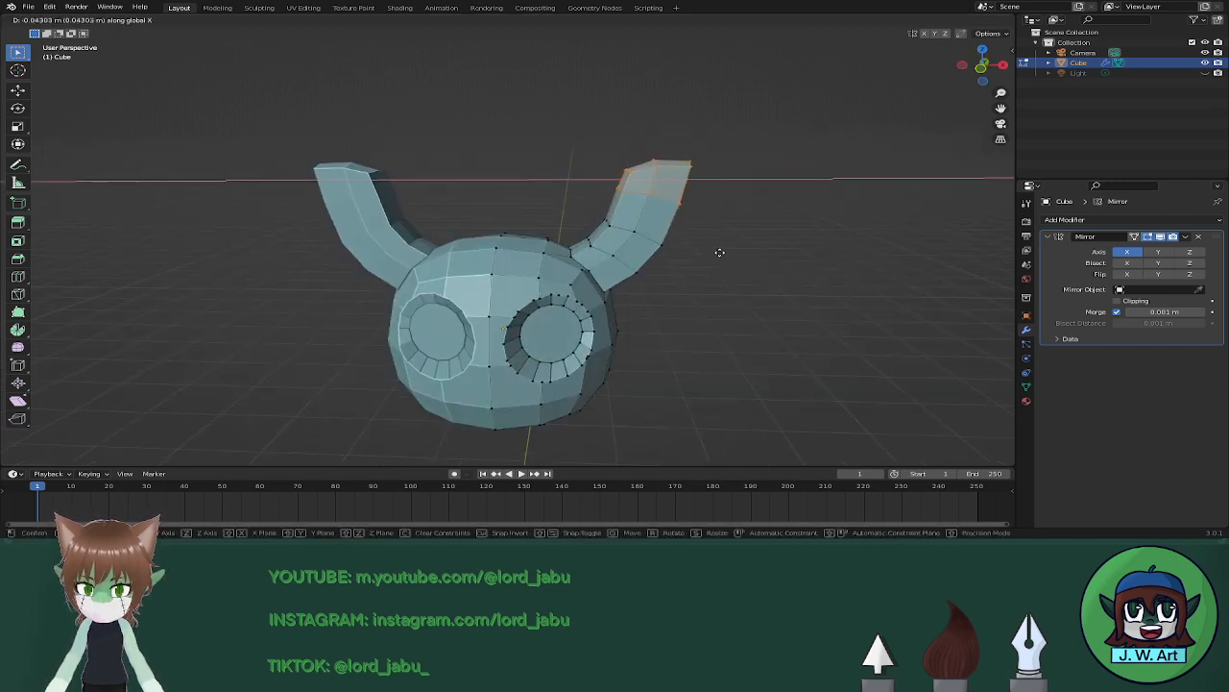
left_click(716, 254)
Rotate the horn's top segment -5.22° about the global Y axis.
key("r")
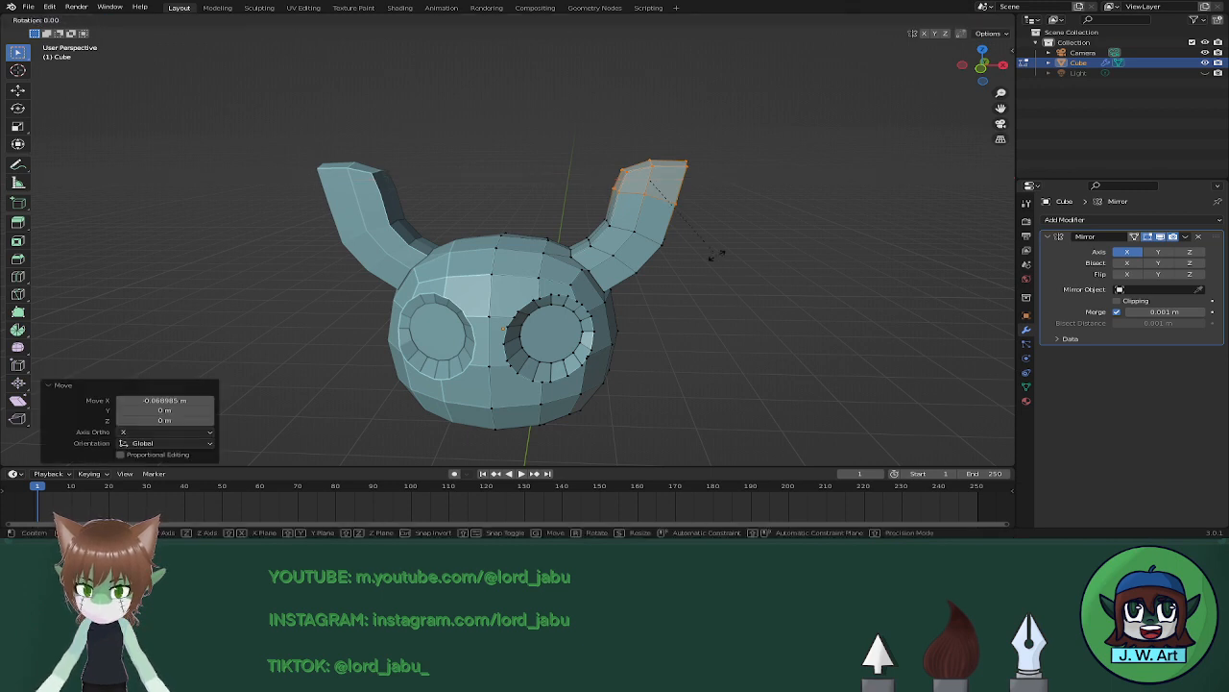
key("y")
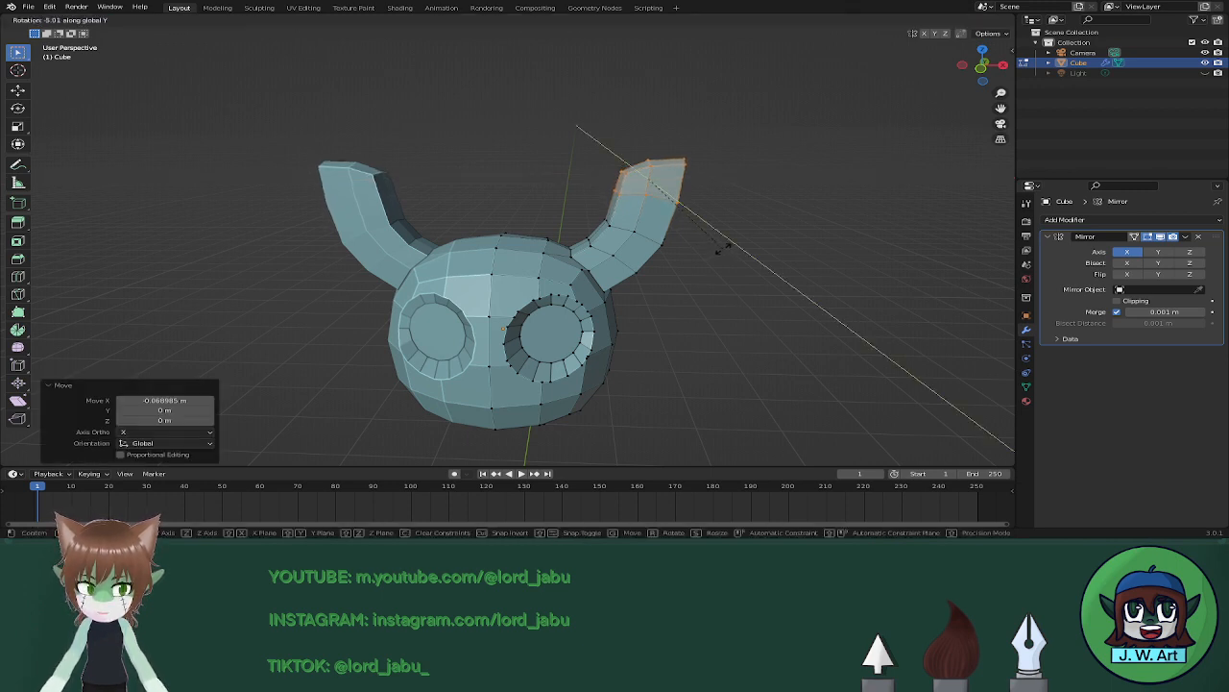
left_click(721, 253)
mouse_move(721, 254)
middle_mouse_down()
mouse_move(683, 259)
mouse_move(689, 272)
middle_mouse_up()
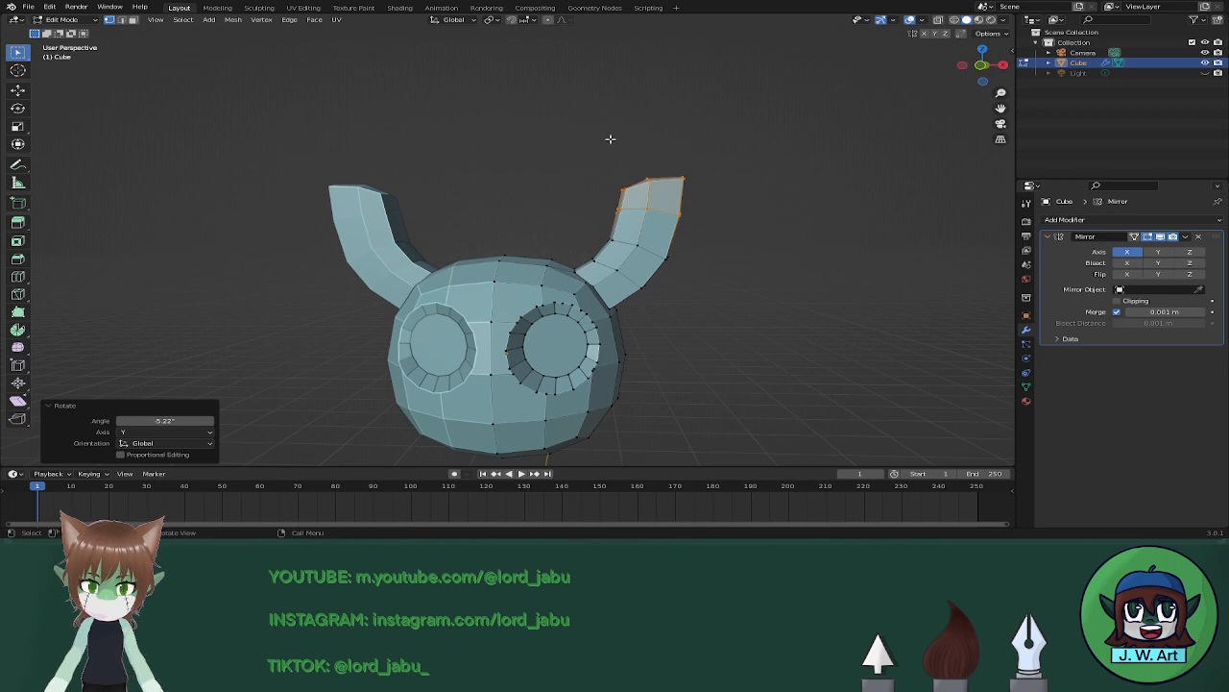
Select only the horn's end vertices and rotate them -10.7° about the Y axis.
key("shift+z")
left_click_drag(591, 140, 709, 197)
key("shift+z")
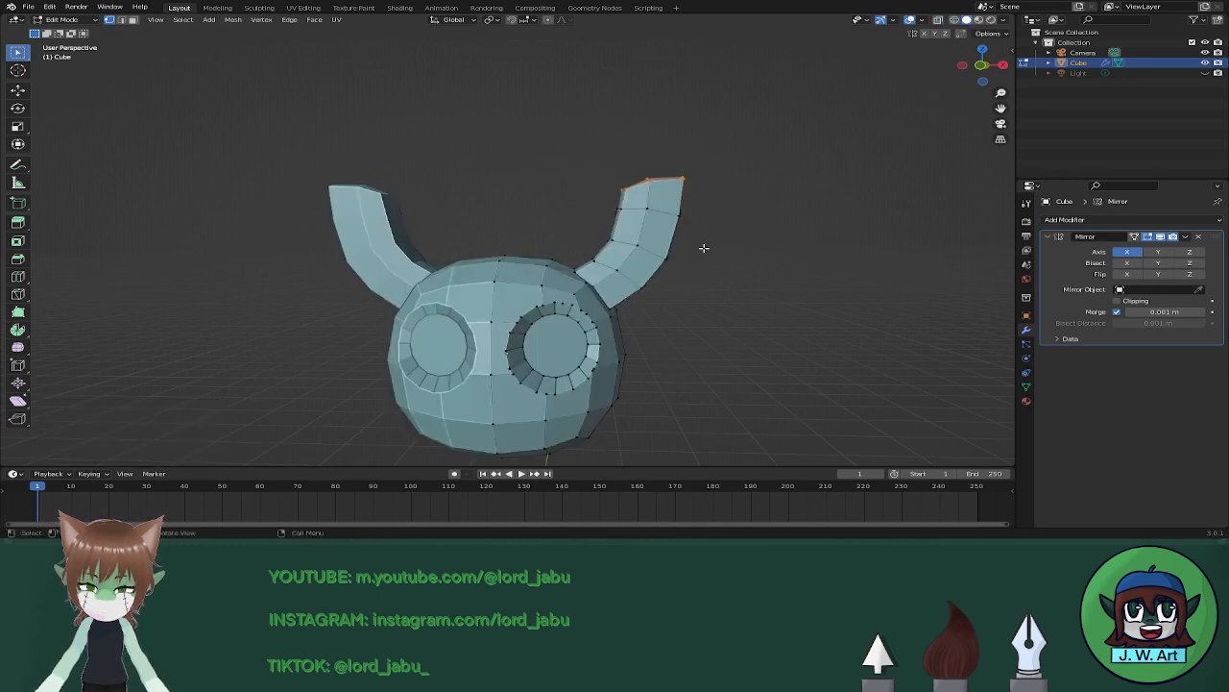
key("r")
key("y")
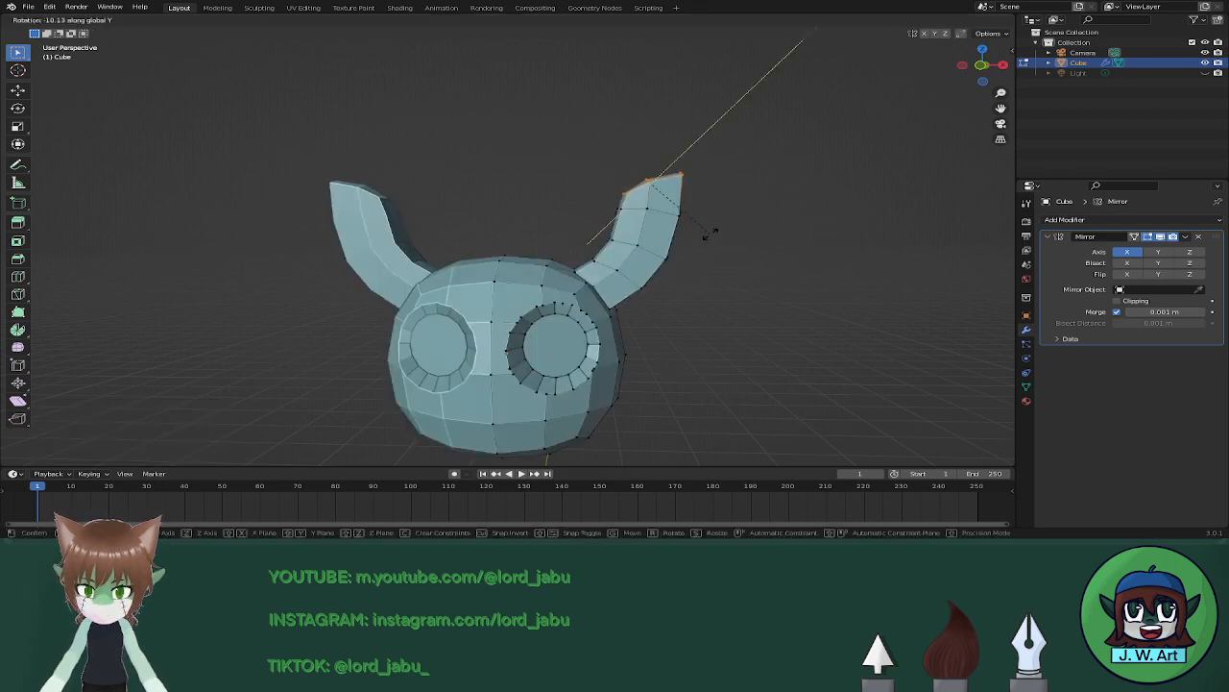
left_click(712, 236)
Move the horn's end vertices about -0.066 m along X and rotate them -5.73° about Y.
key("g")
key("x")
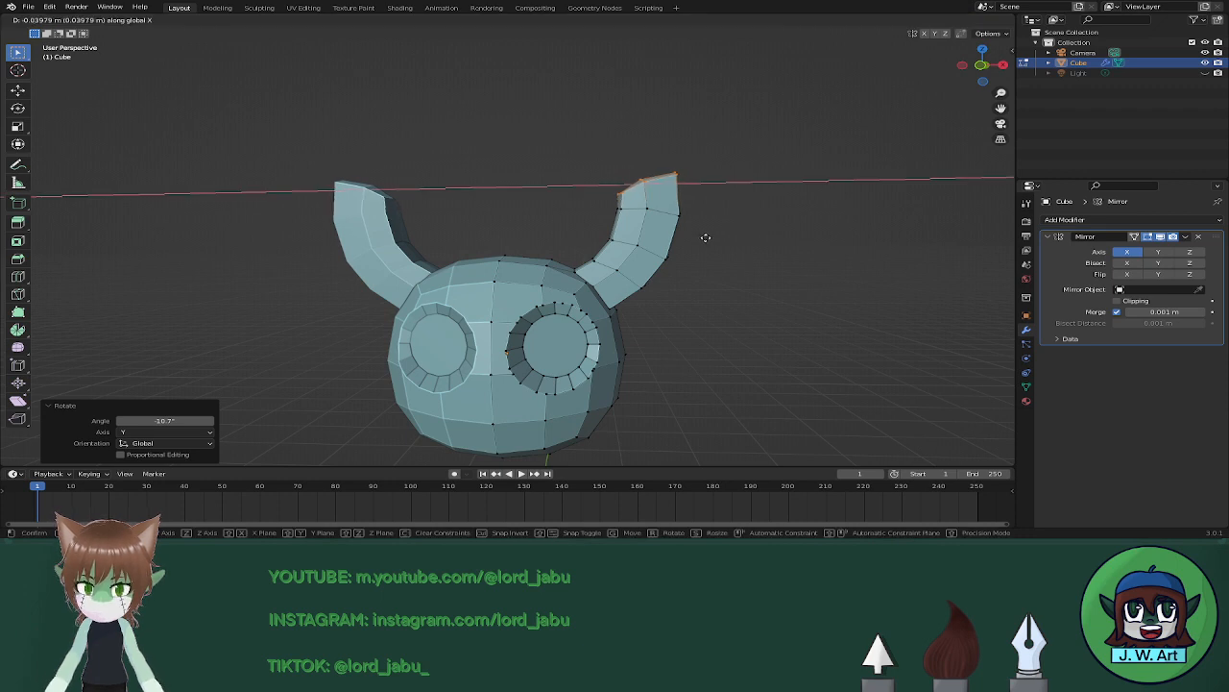
left_click(702, 237)
middle_click_drag(702, 238, 694, 263)
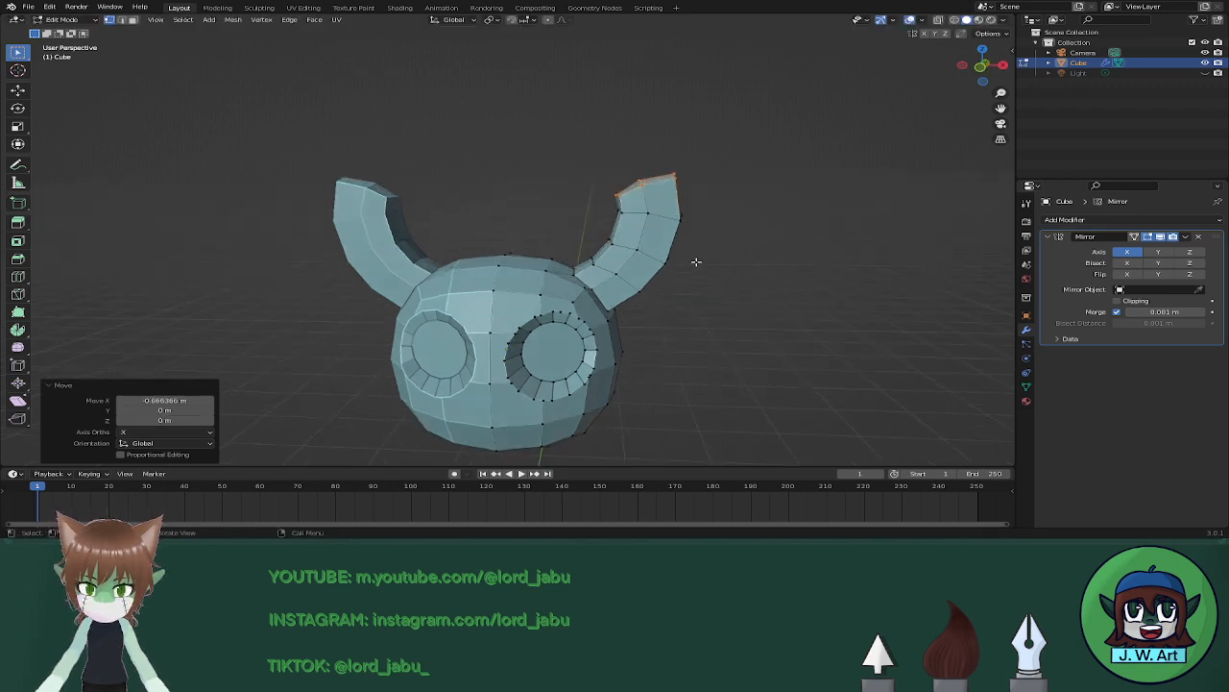
key("r")
key("y")
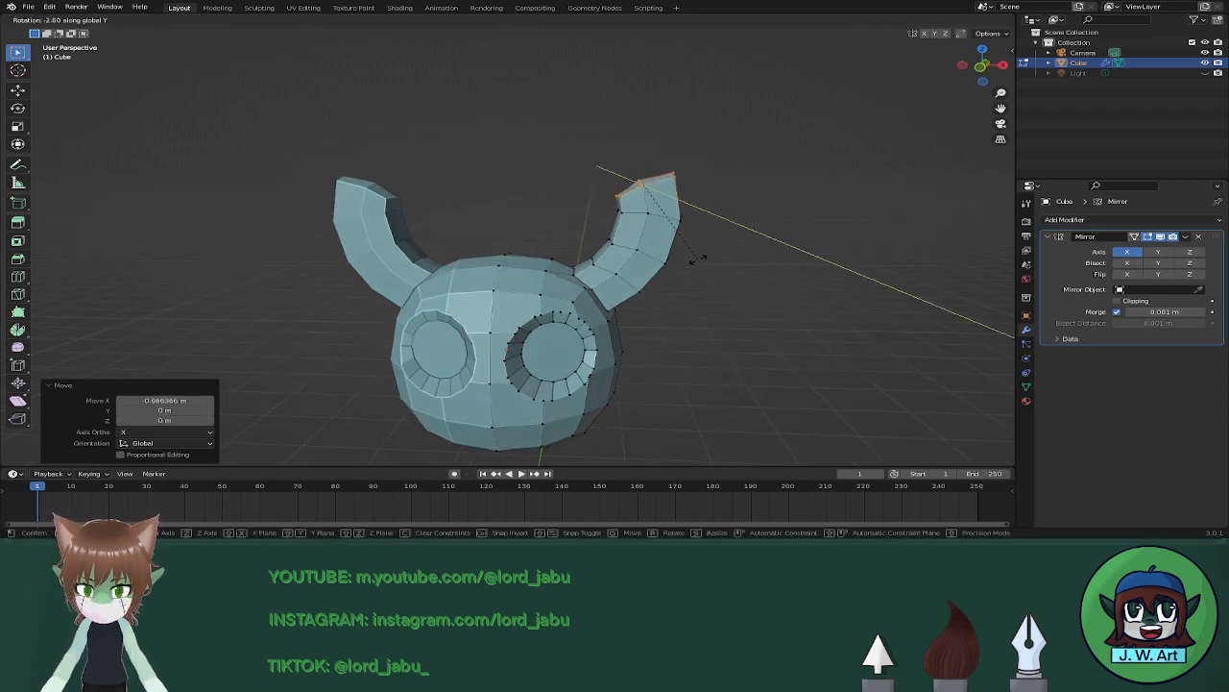
left_click(698, 250)
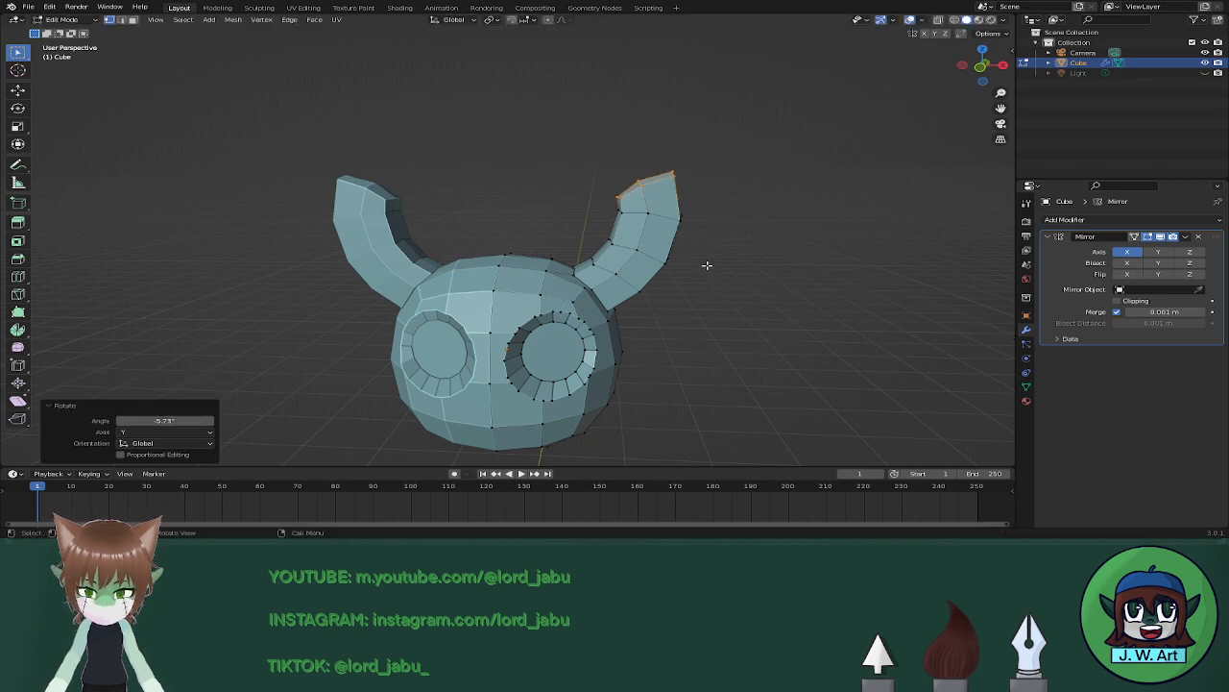
Extrude a fifth horn segment of 0.12673 m and rotate its end -9.46° about Y.
key("g")
key("z")
key("z")
left_click(704, 250)
key("r")
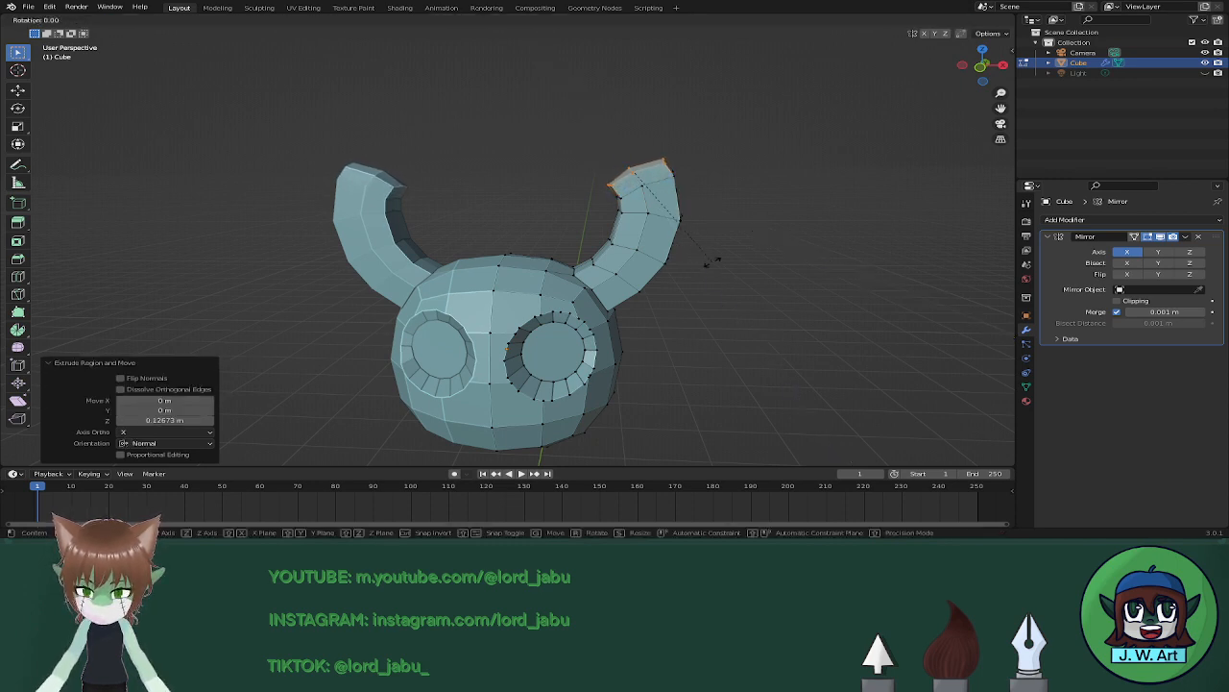
key("y")
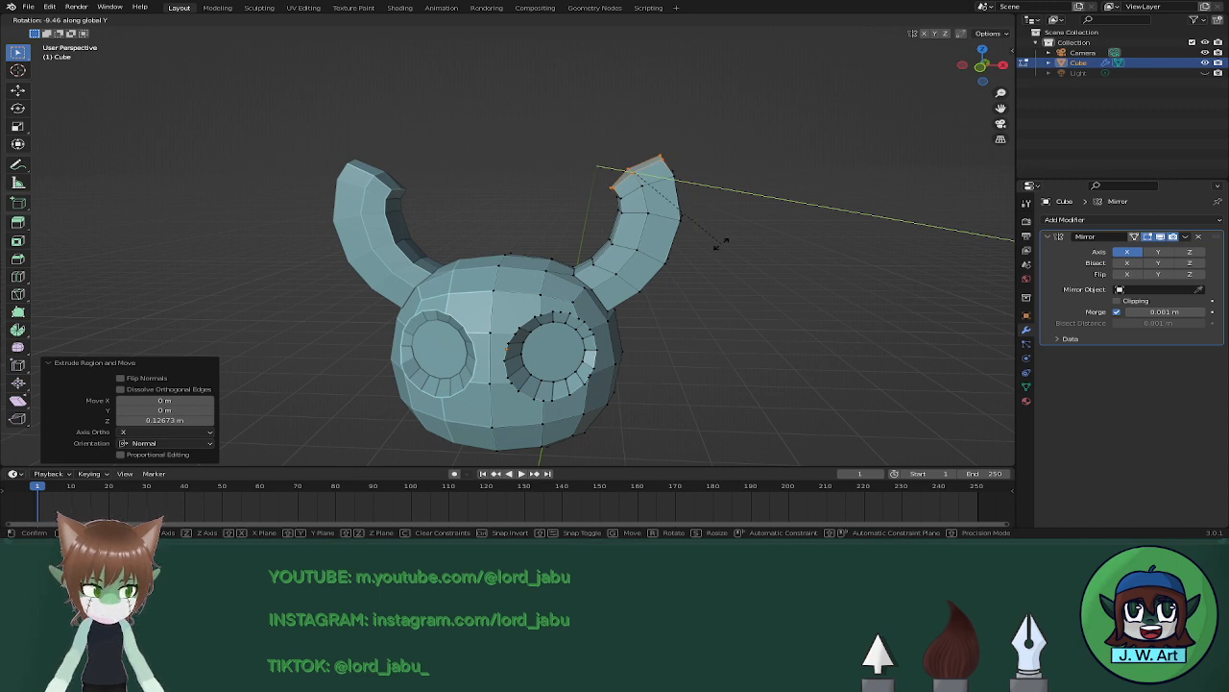
left_click(720, 244)
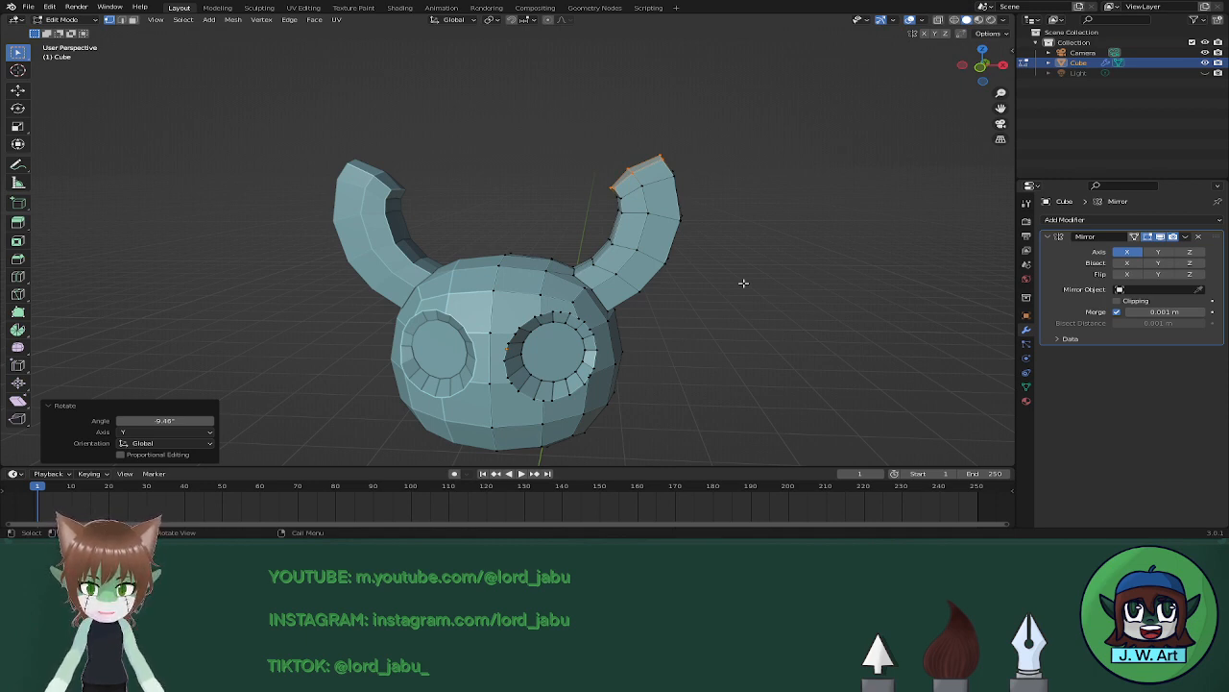
Select the horn above its lowest segments in wireframe and lower it -0.06631 m along Z.
middle_click_drag(639, 393, 720, 335)
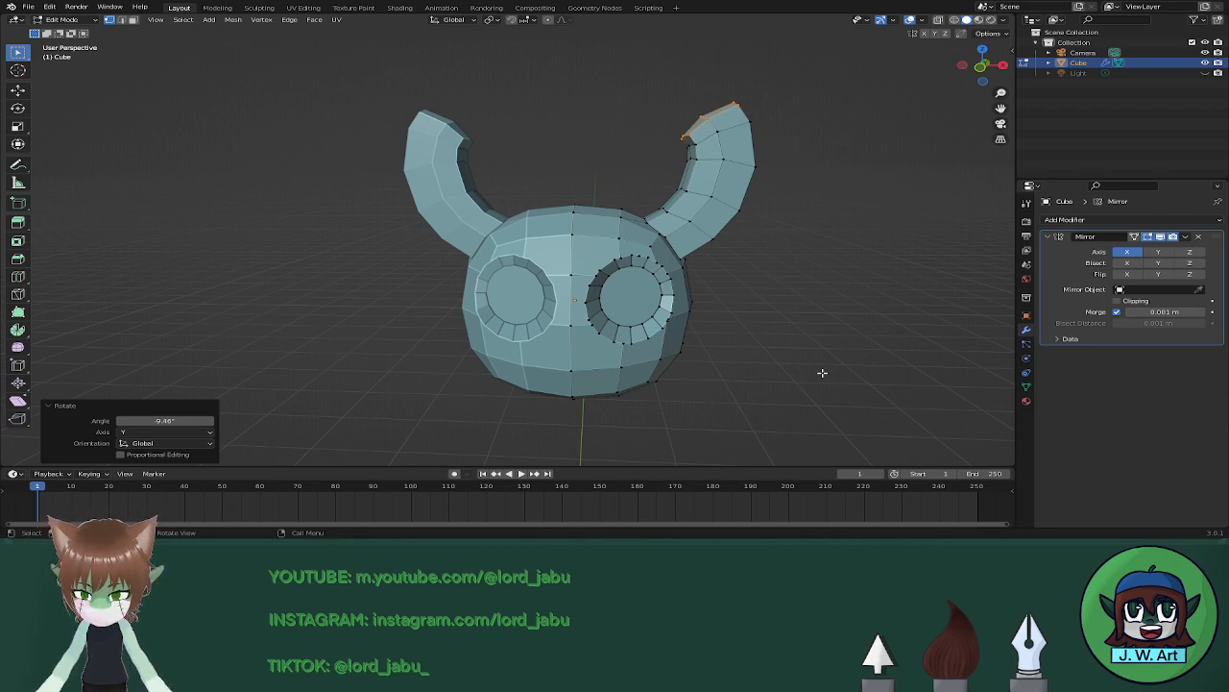
mouse_move(802, 259)
middle_mouse_down()
mouse_move(776, 252)
mouse_move(786, 275)
middle_mouse_up()
key("shift+z")
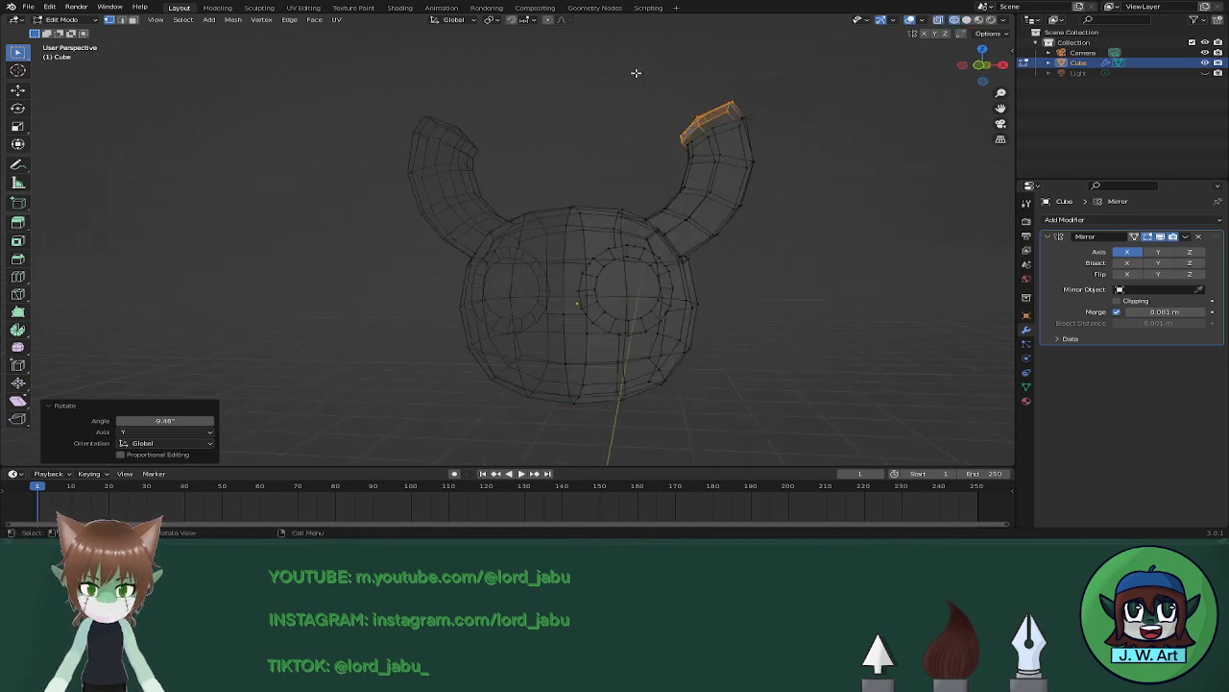
left_click_drag(634, 73, 805, 211)
key("shift+z")
middle_click_drag(804, 211, 765, 212)
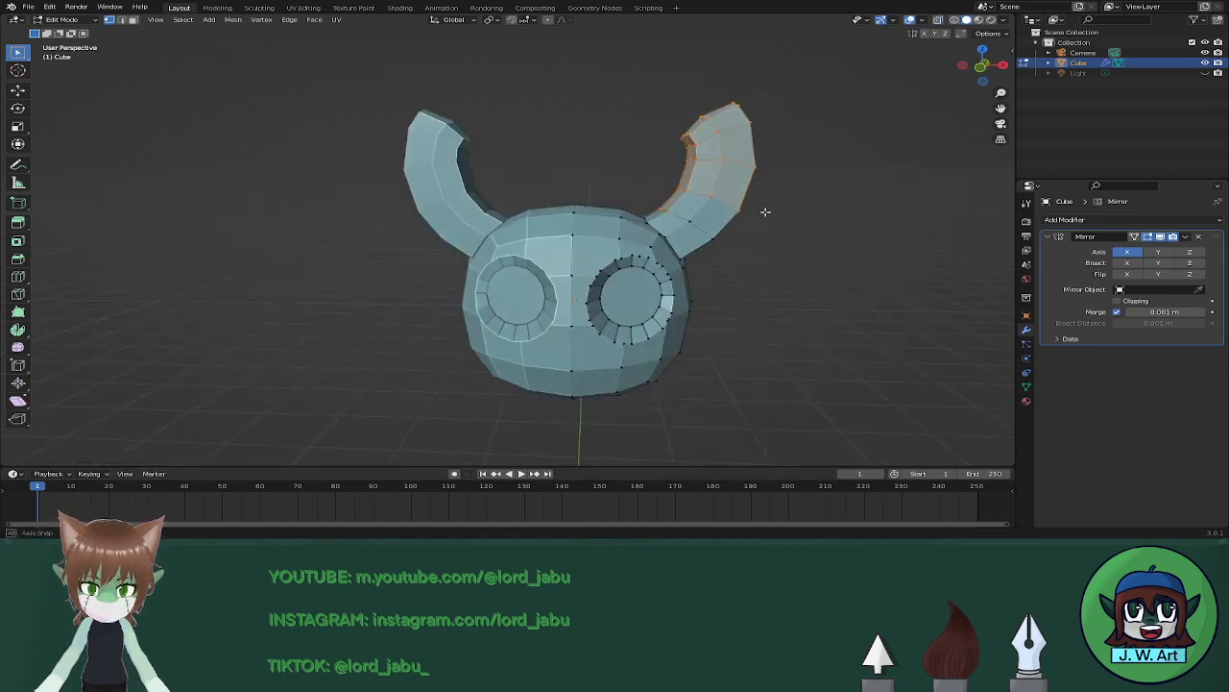
key("shift+z")
left_click_drag(678, 85, 795, 179)
left_click_drag(666, 107, 807, 178)
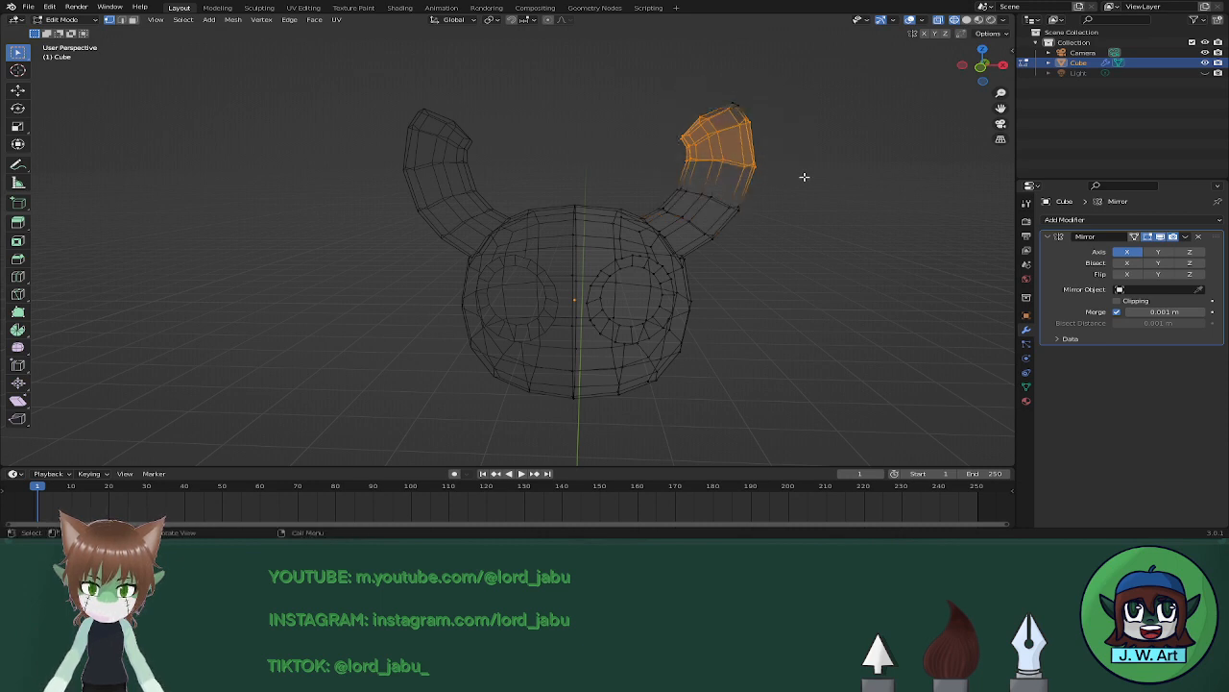
left_click_drag(672, 167, 742, 212, "shift")
middle_click_drag(742, 211, 740, 208)
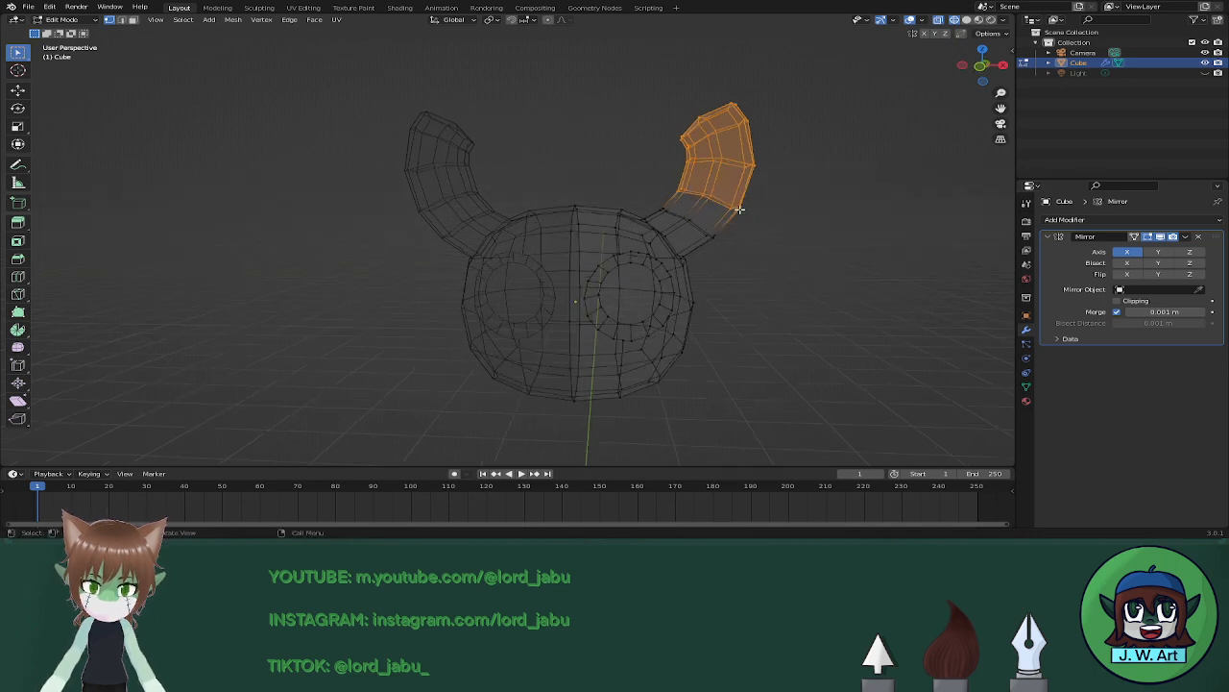
key("g")
key("z")
left_click(739, 215)
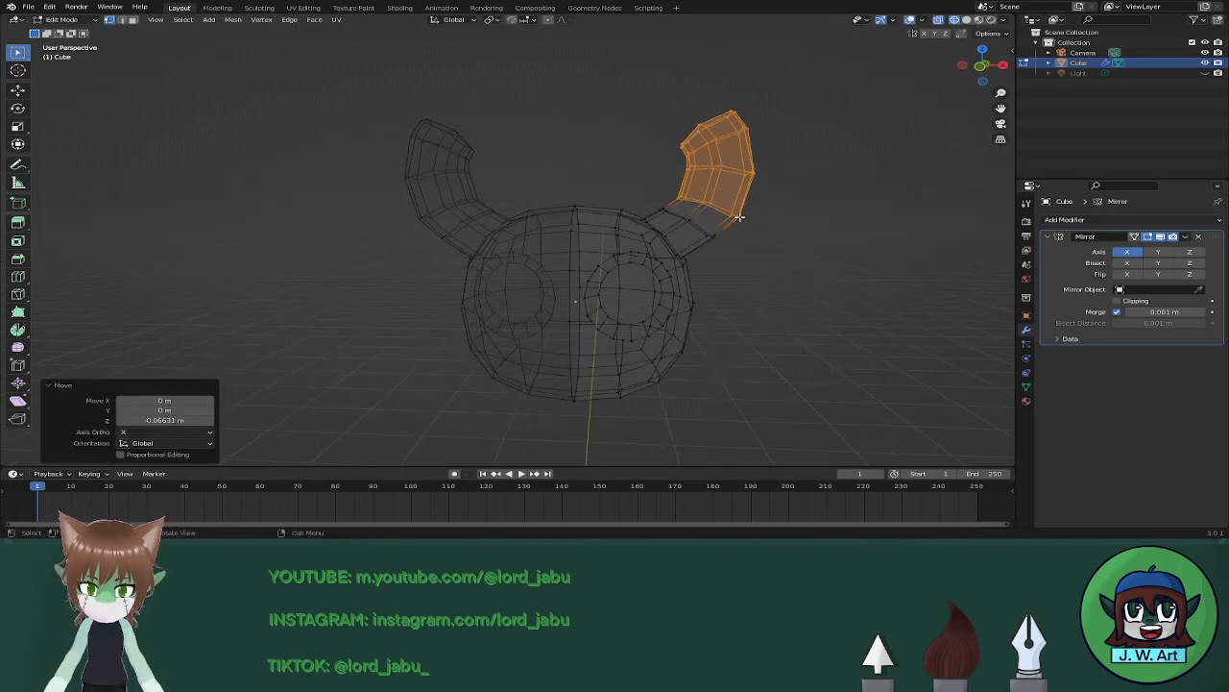
Move the selected upper horn part about -0.043 m along X, toward the head's centre.
key("g")
key("x")
left_click(733, 217)
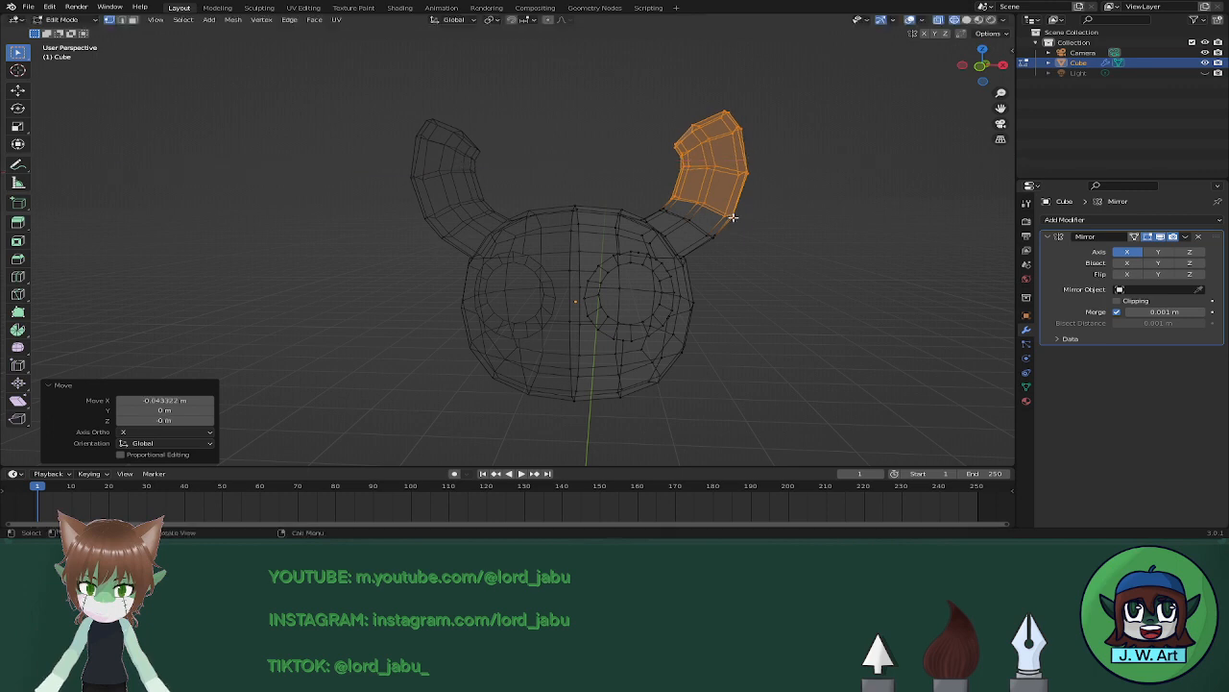
Select the horn's top two segments and move them about -0.066 m along Z and -0.030 m along X.
left_click_drag(648, 102, 799, 182)
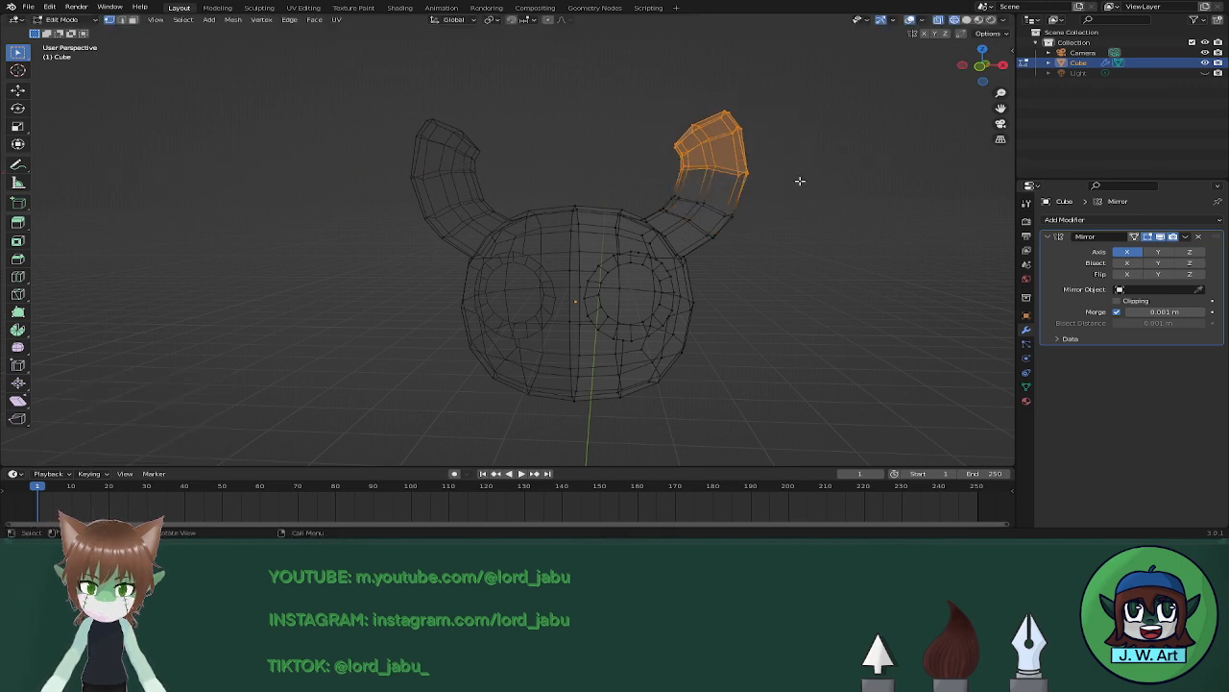
key("g")
key("z")
left_click(800, 189)
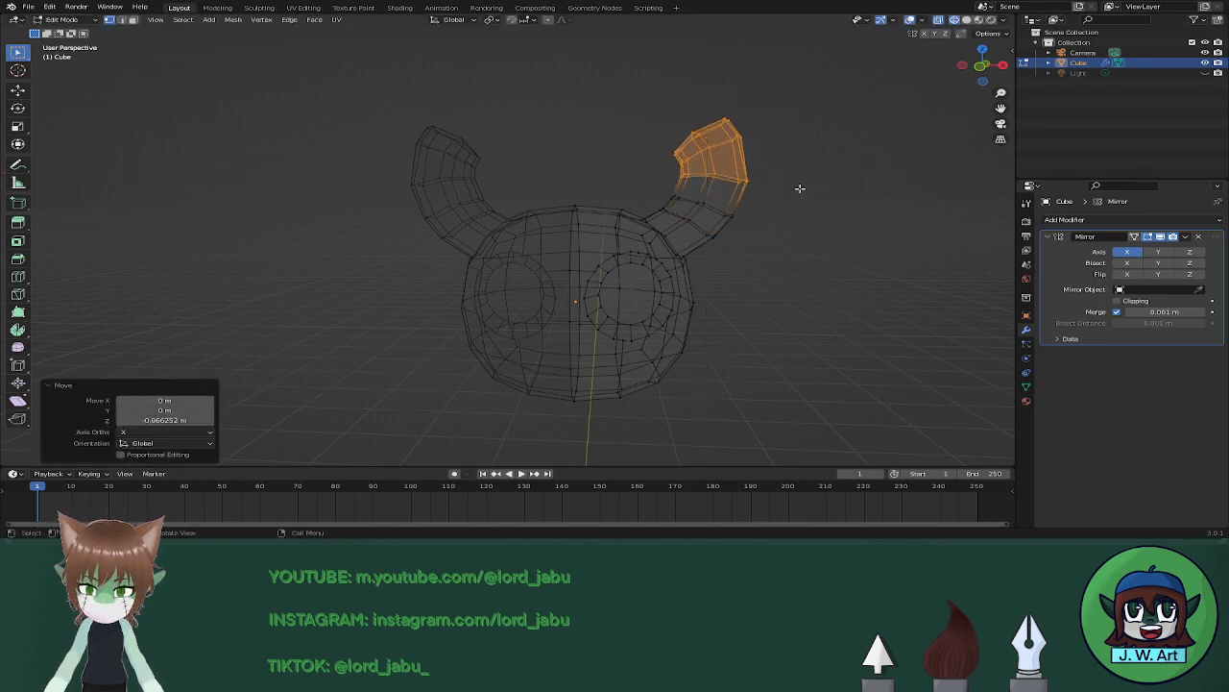
key("g")
key("x")
left_click(795, 189)
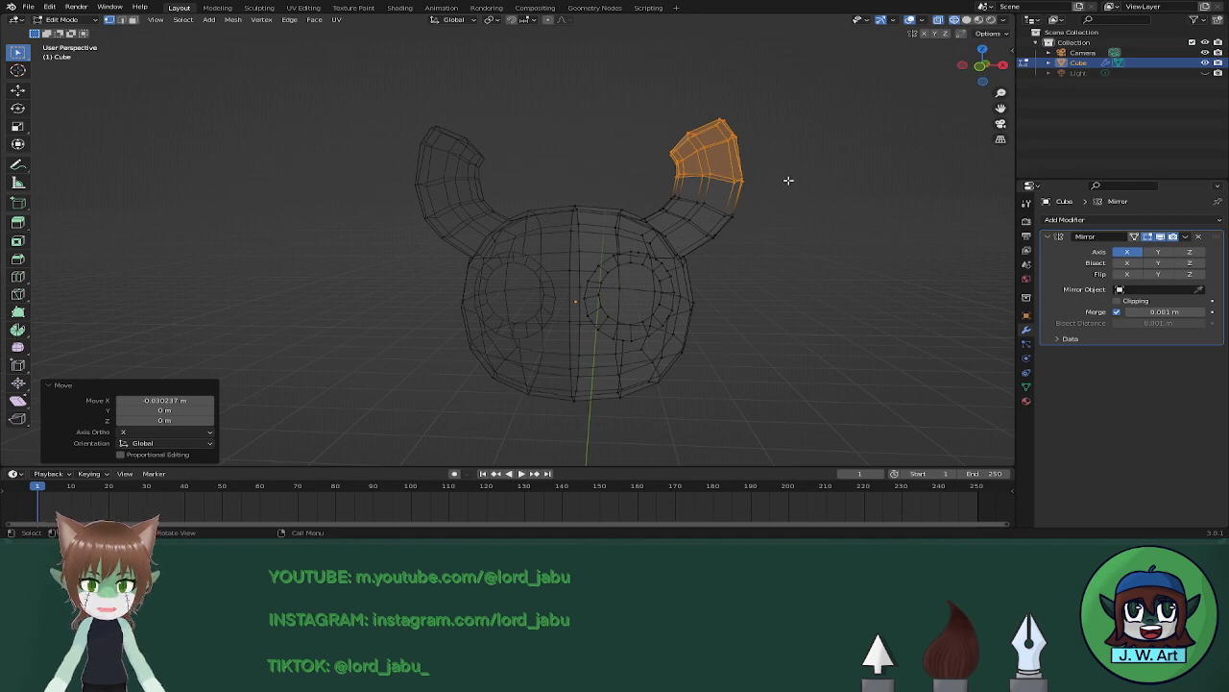
Select the middle vertices of the horn's end edge in wireframe and slide them slightly along their edges.
mouse_move(760, 158)
middle_mouse_down()
mouse_move(771, 198)
mouse_move(771, 180)
middle_mouse_up()
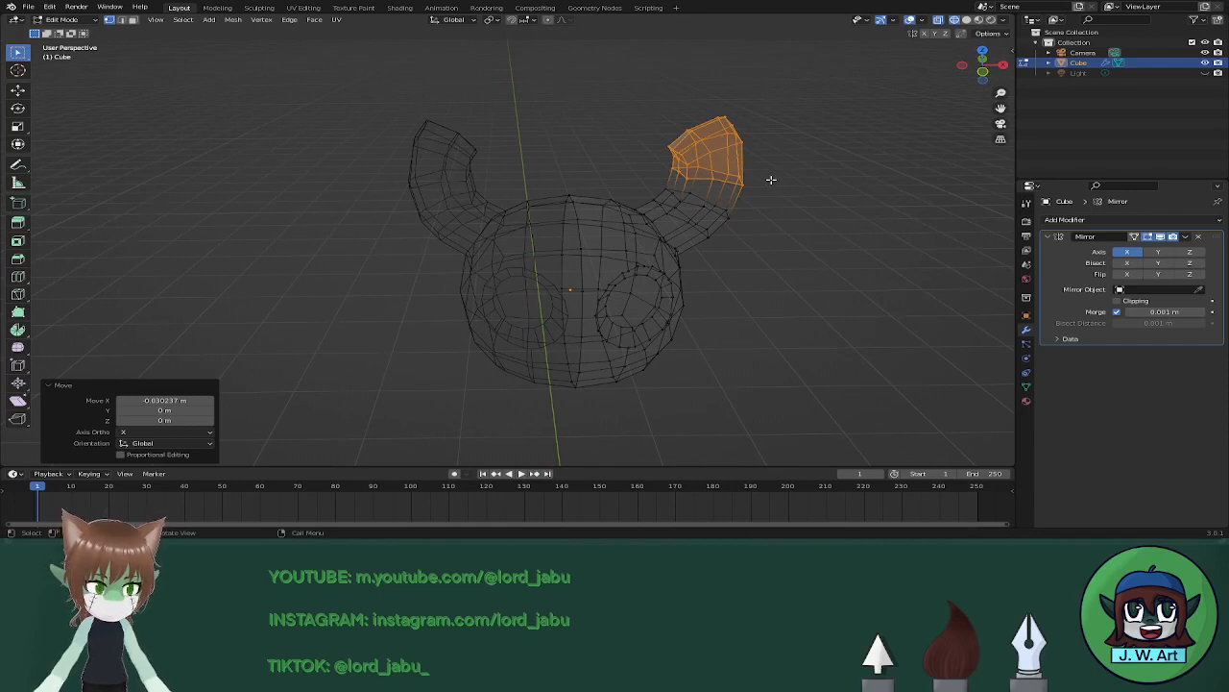
middle_click_drag(771, 180, 694, 225, "shift")
scroll(740, 272, "up", 2)
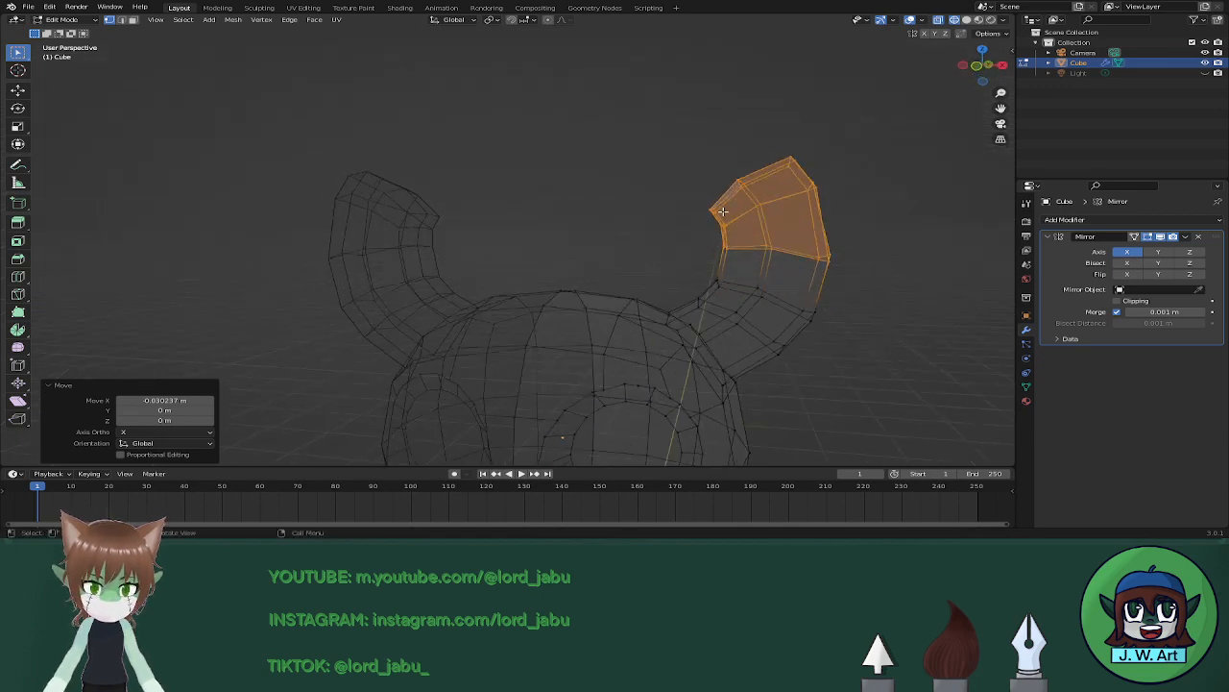
key("shift+z")
key("shift+z")
left_click_drag(714, 151, 762, 197)
key("shift+z")
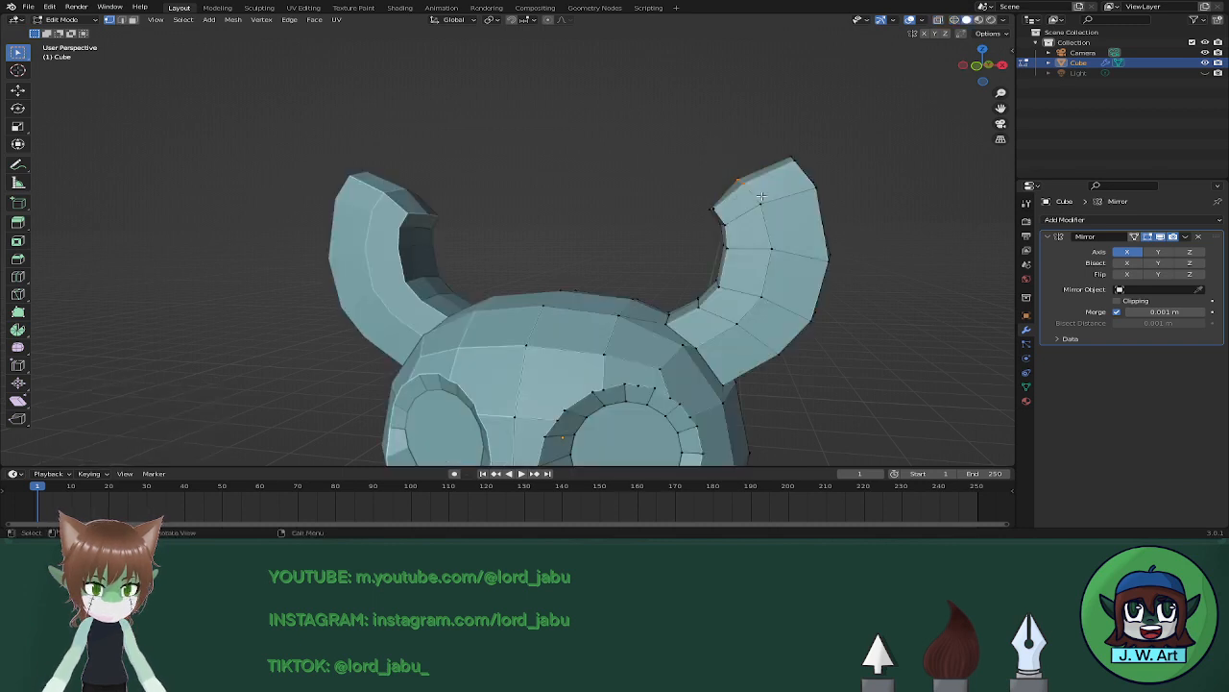
key("g")
key("g")
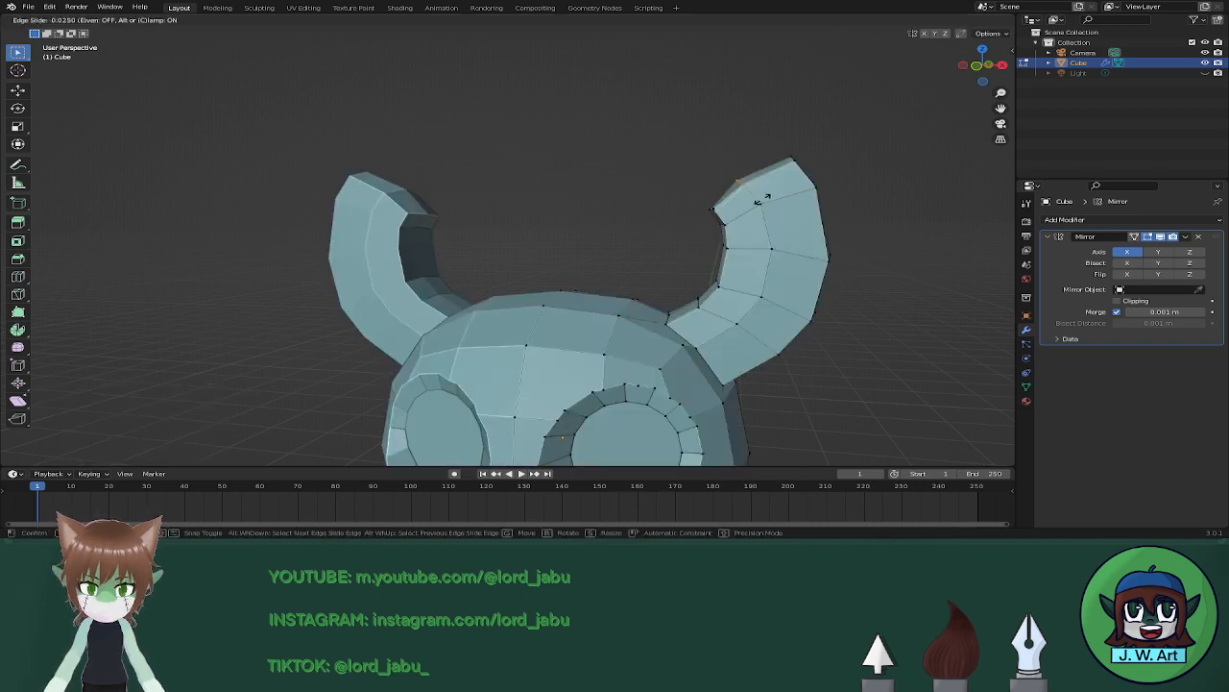
left_click(762, 198)
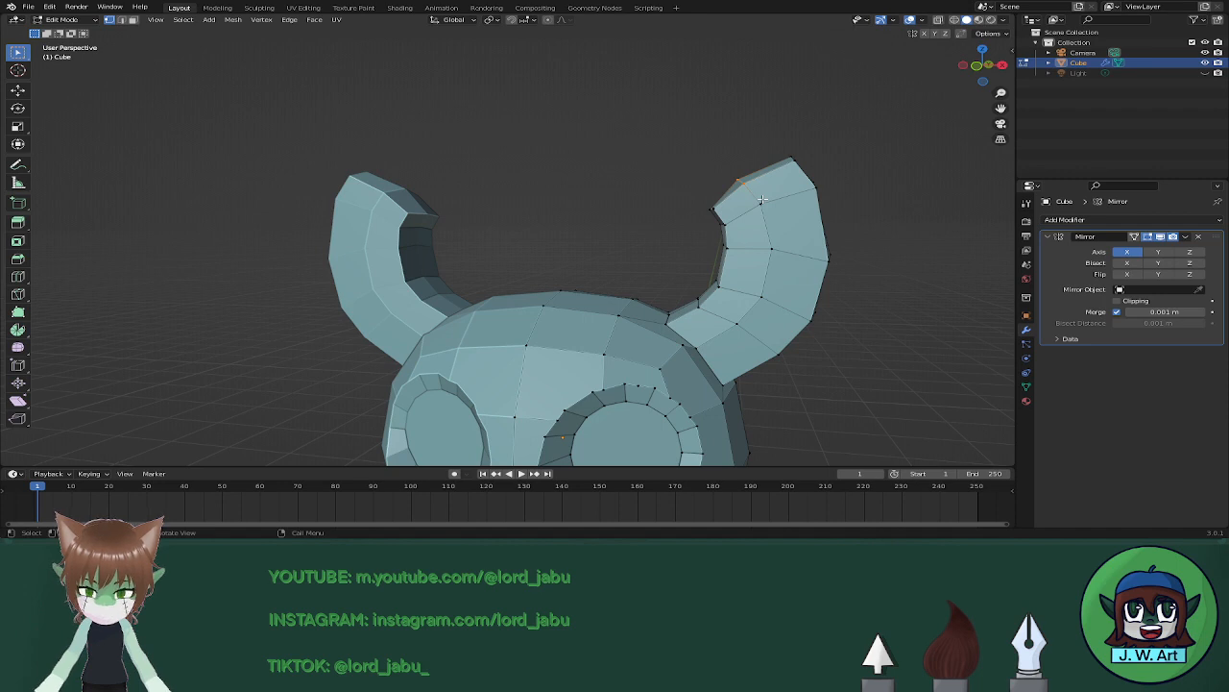
Lower the middle vertices of the horn's end about -0.094 m along Z.
mouse_move(762, 199)
middle_mouse_down()
mouse_move(832, 234)
mouse_move(754, 212)
middle_mouse_up()
key("g")
key("z")
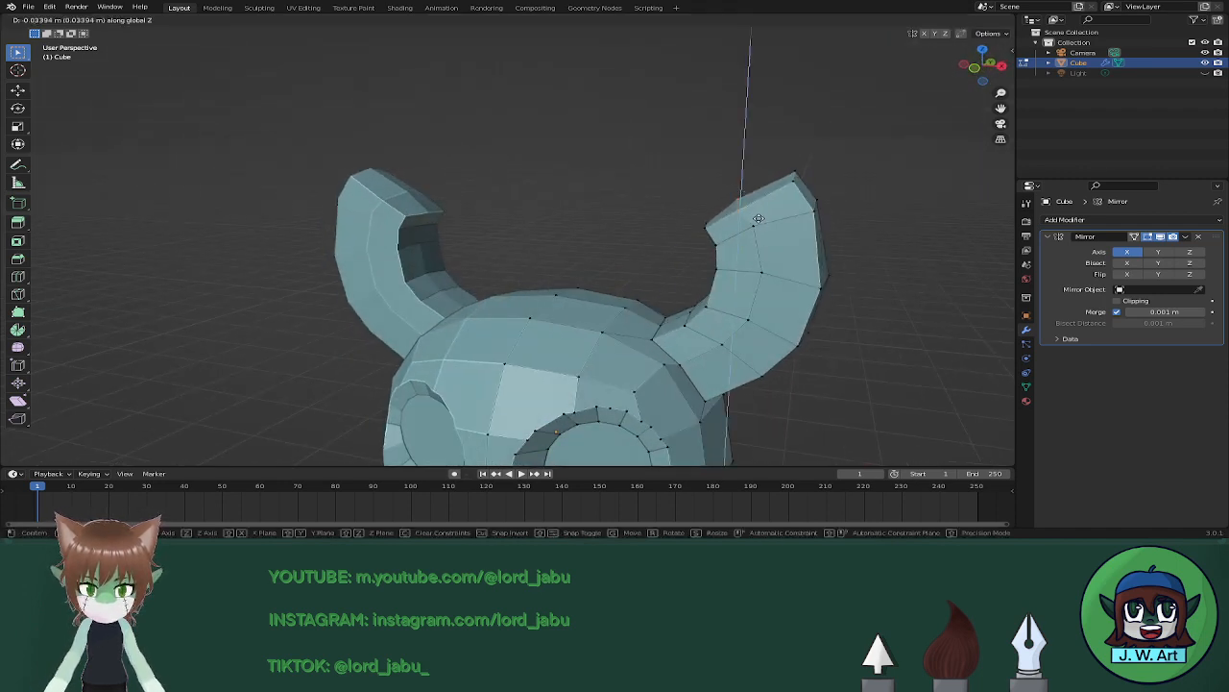
left_click(762, 230)
Edge slide the horn end's middle vertices by a factor of 0.219 and lower them slightly along Z.
key("g")
key("g")
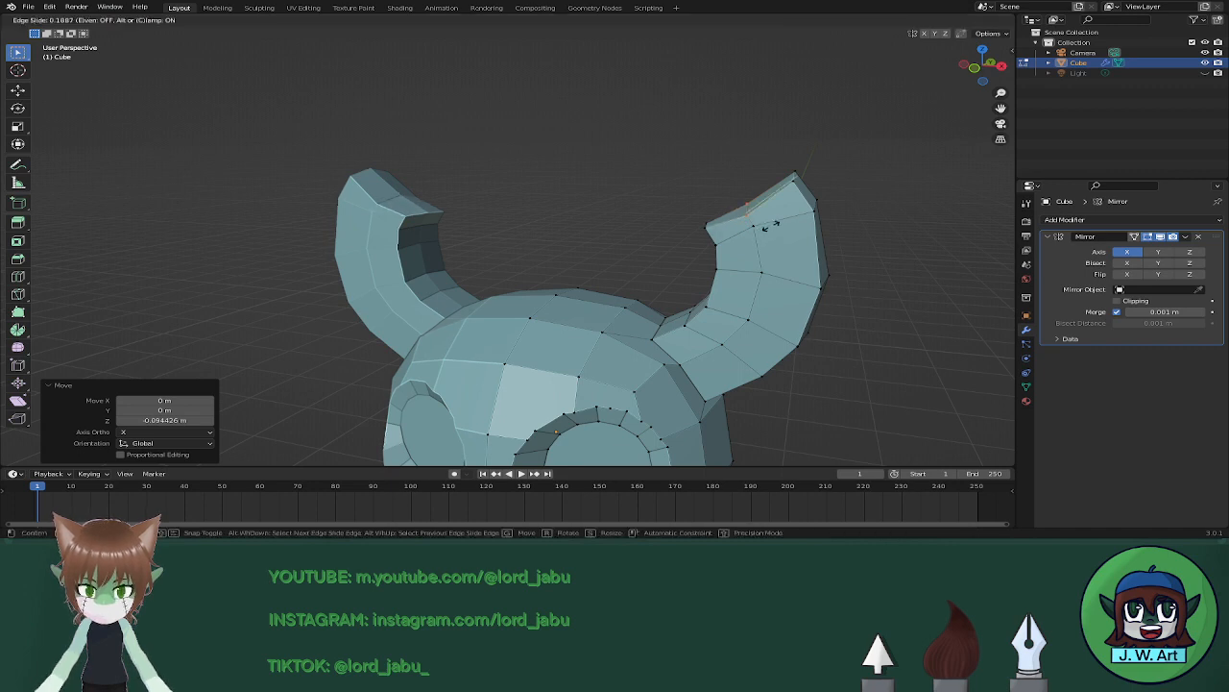
key("g")
key("z")
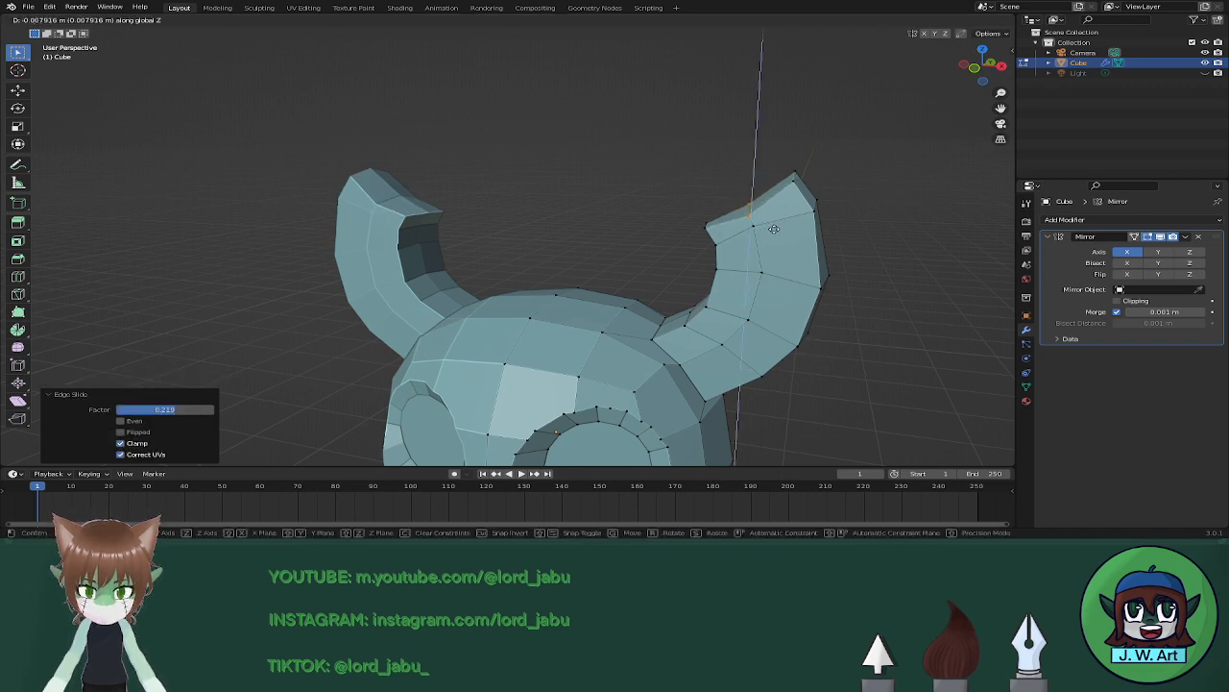
left_click(775, 231)
Select the vertices at the horn tip's outer corner and edge slide them by a factor of -0.277.
middle_click_drag(781, 232, 738, 222)
middle_click_drag(754, 178, 698, 196)
left_click(680, 196)
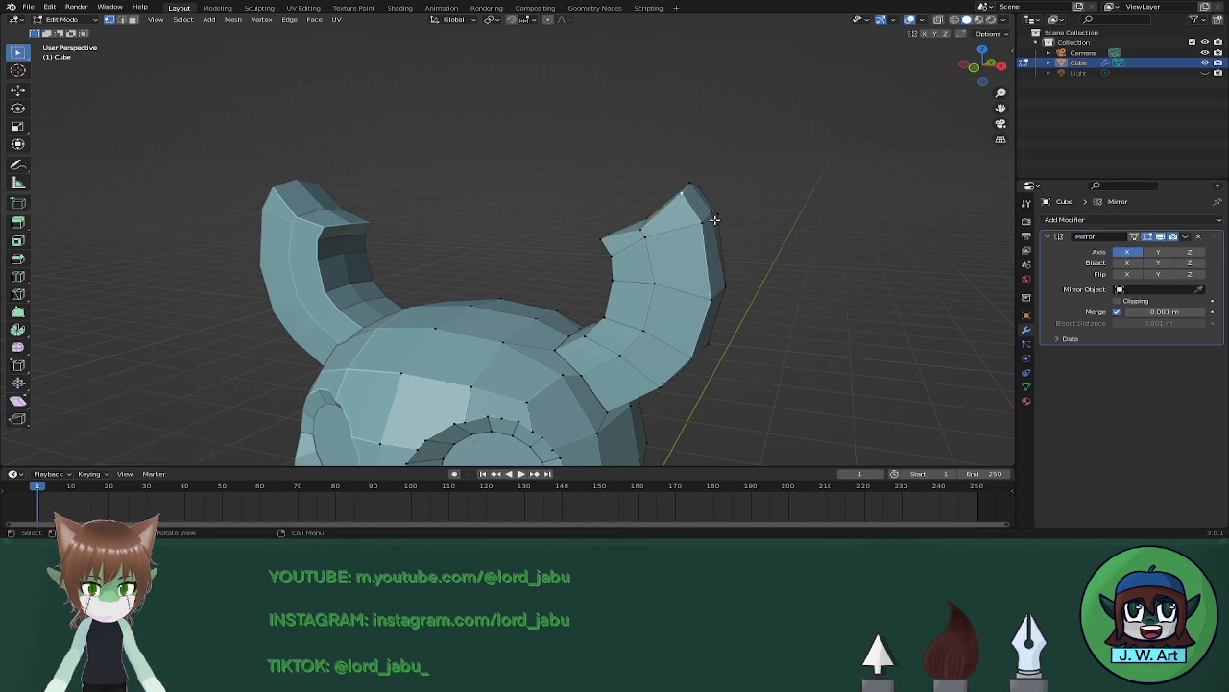
left_click(701, 221, "shift")
middle_click_drag(807, 216, 820, 195)
scroll(626, 246, "up", 3)
left_click(812, 188, "shift")
key("g")
key("g")
left_click(881, 192)
scroll(876, 201, "down", 4)
scroll(820, 195, "down", 4)
middle_click_drag(736, 205, 669, 249)
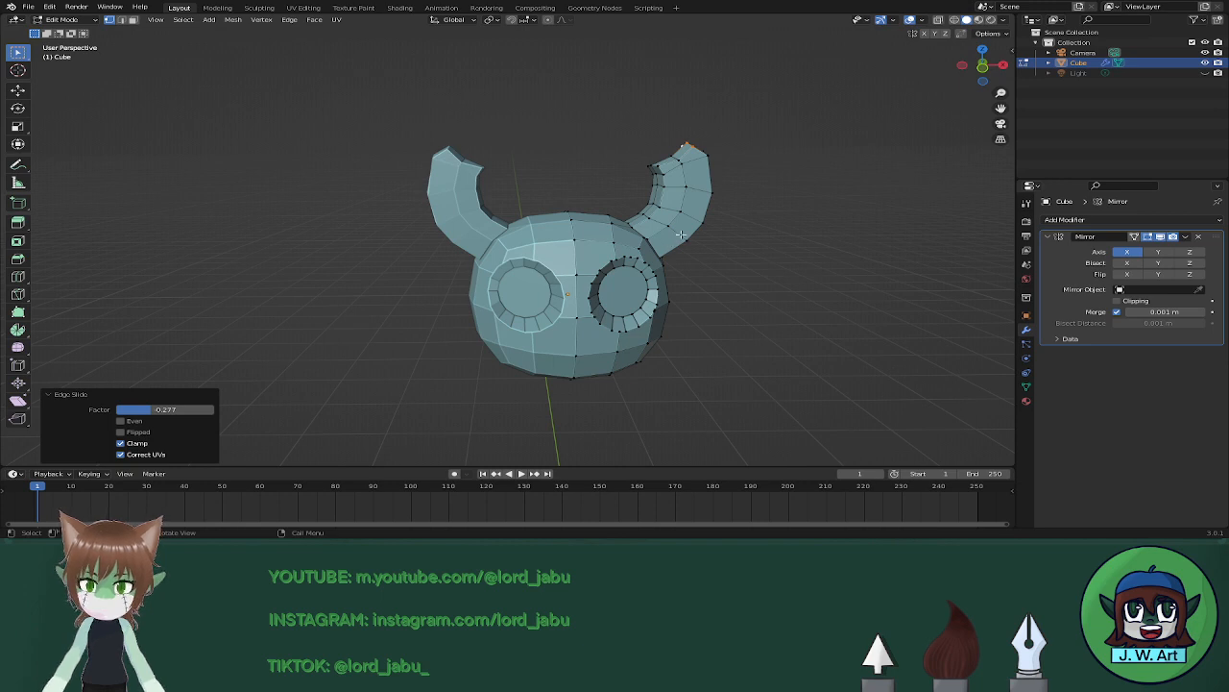
Select the lengthwise edges on both sides of the horn's outer face and scale them down slightly along Y.
middle_click_drag(759, 318, 620, 246)
key("2")
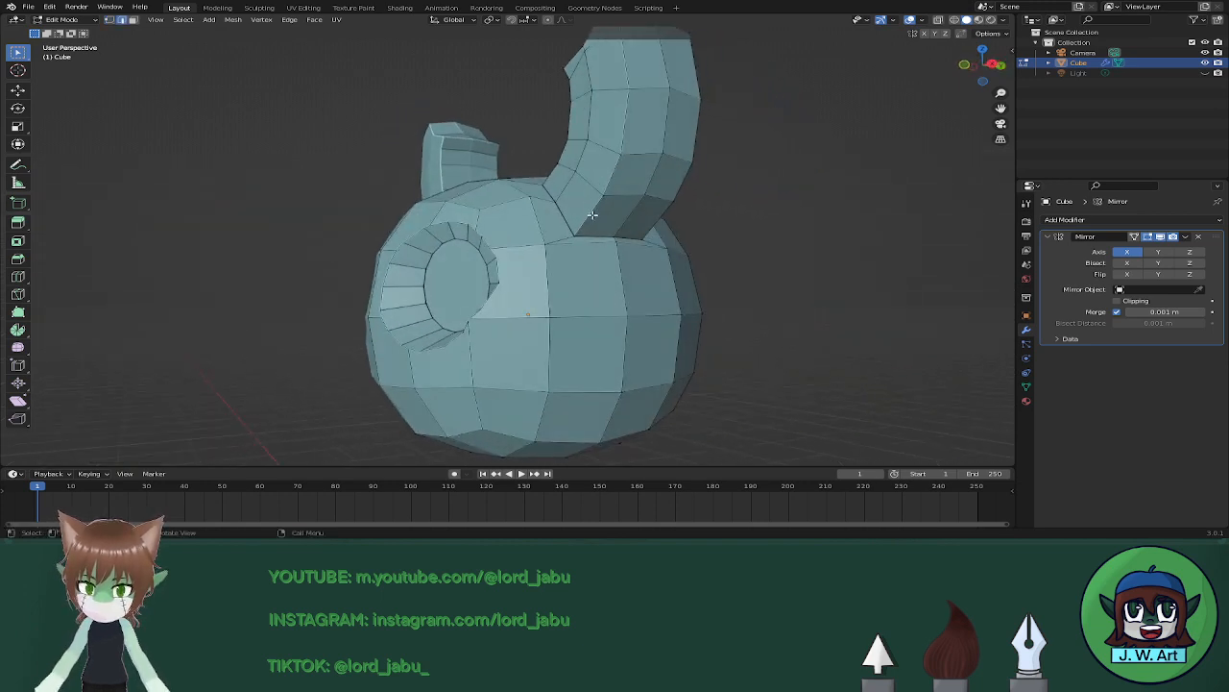
left_click(630, 76, "shift")
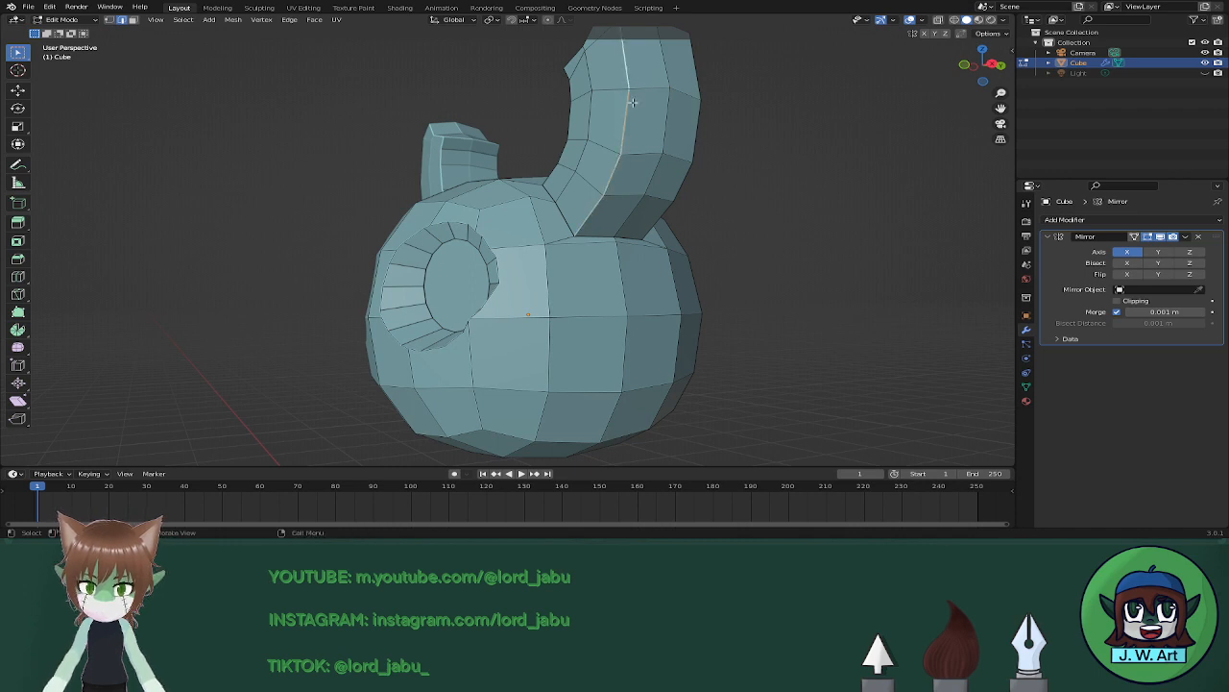
middle_click_drag(631, 76, 397, 189)
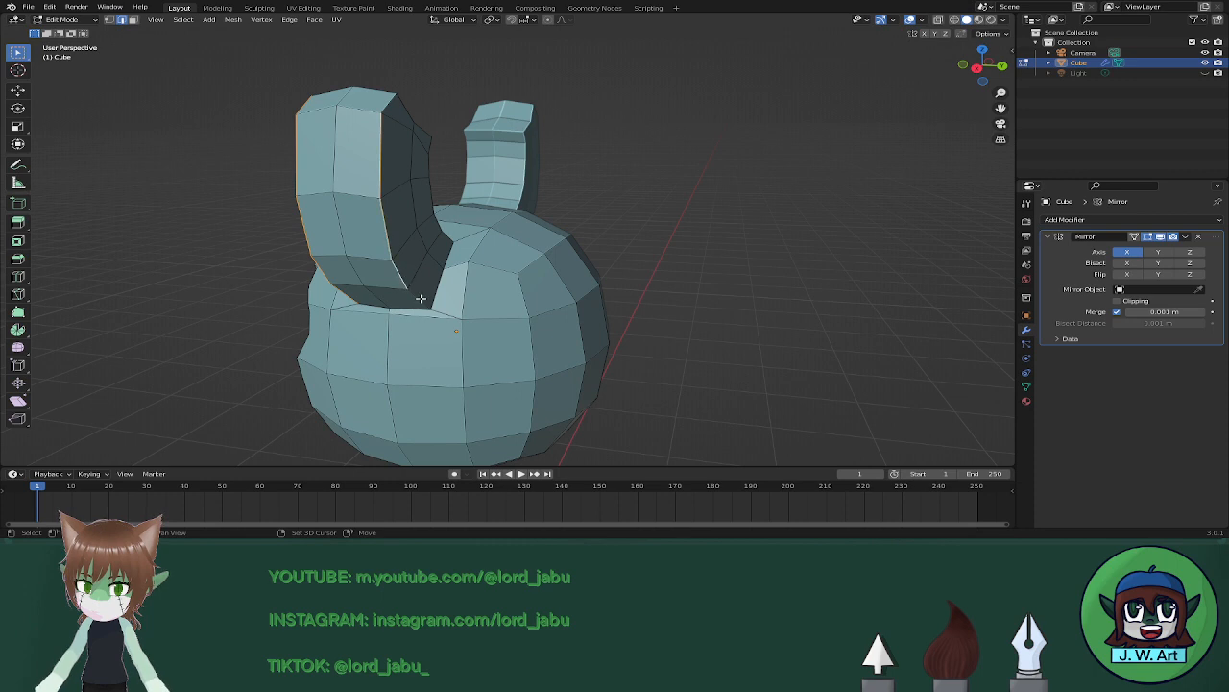
middle_click_drag(388, 106, 438, 230)
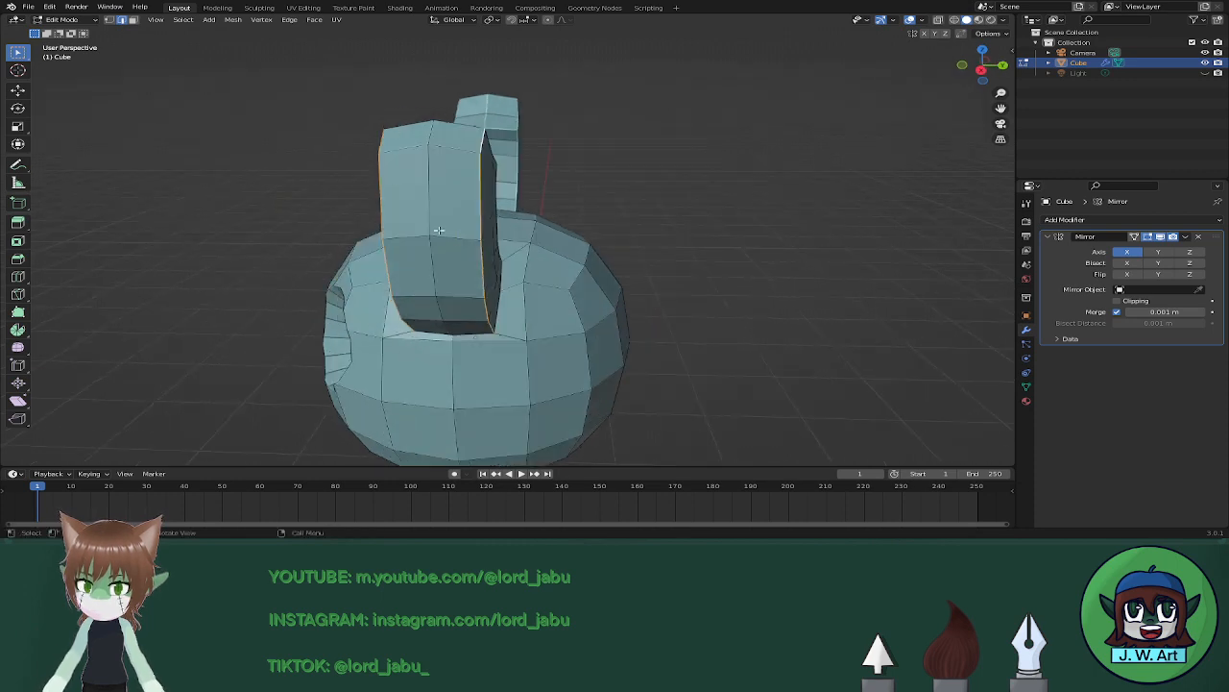
key("s")
key("y")
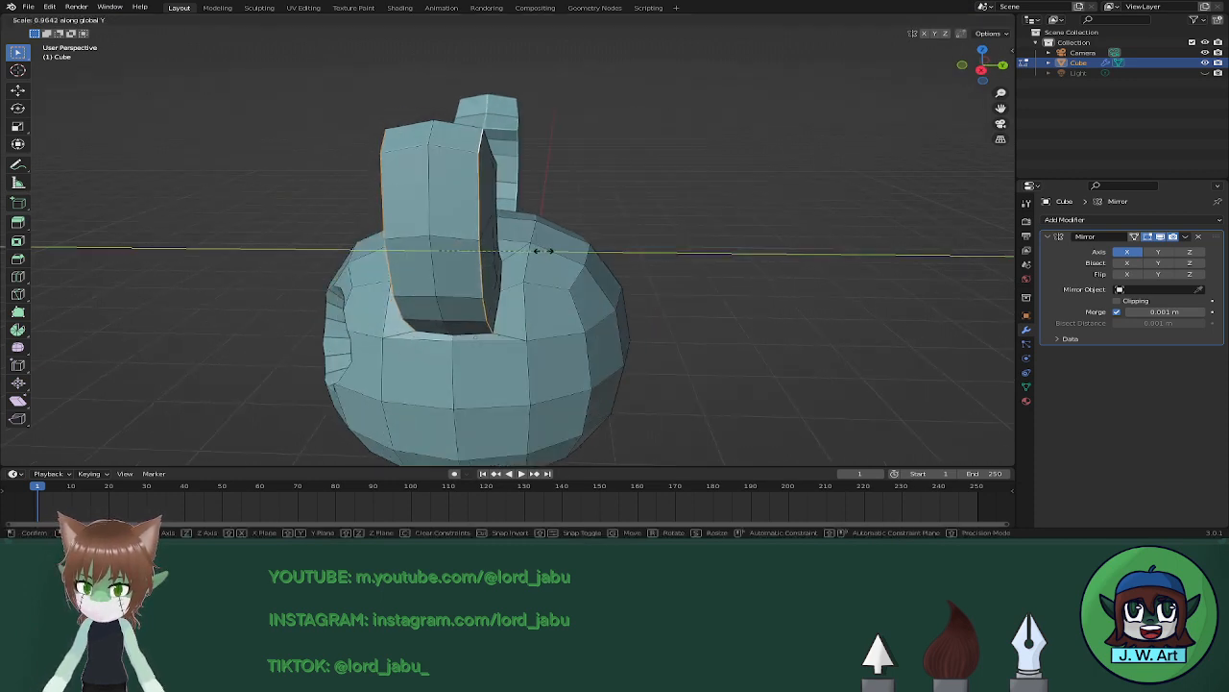
left_click(538, 250)
Narrow the horn's outer face further by scaling the selected edges by 0.877 along Y.
middle_click_drag(537, 251, 473, 296)
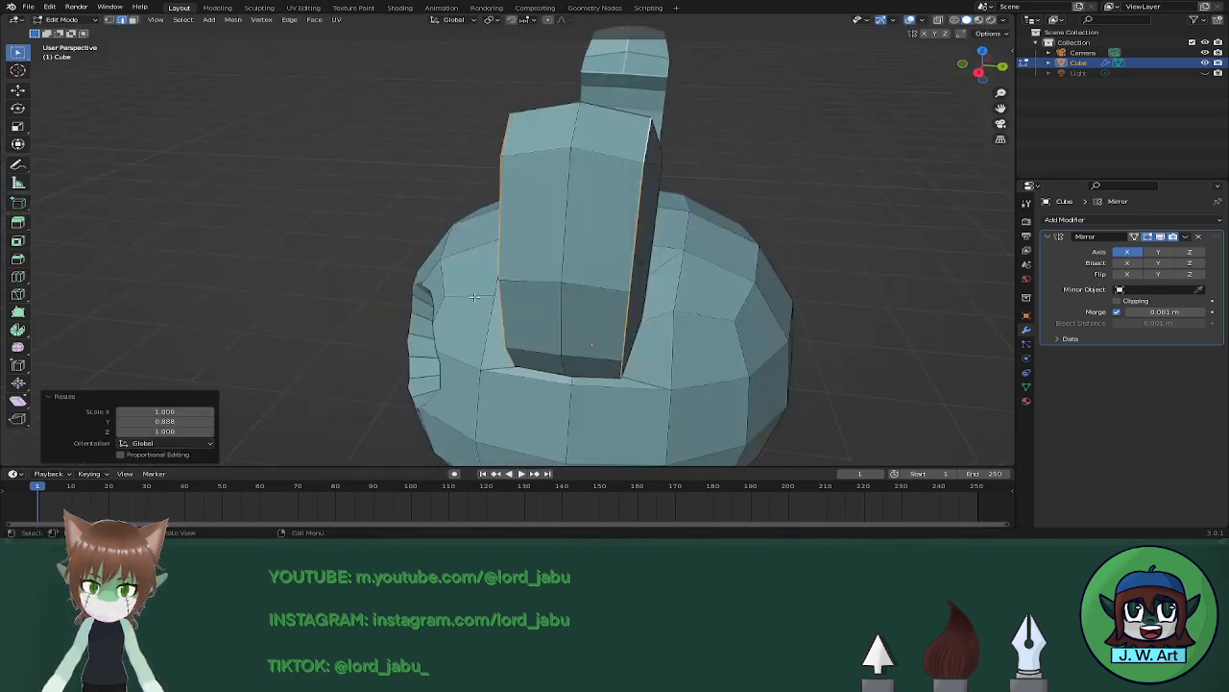
key("s")
key("y")
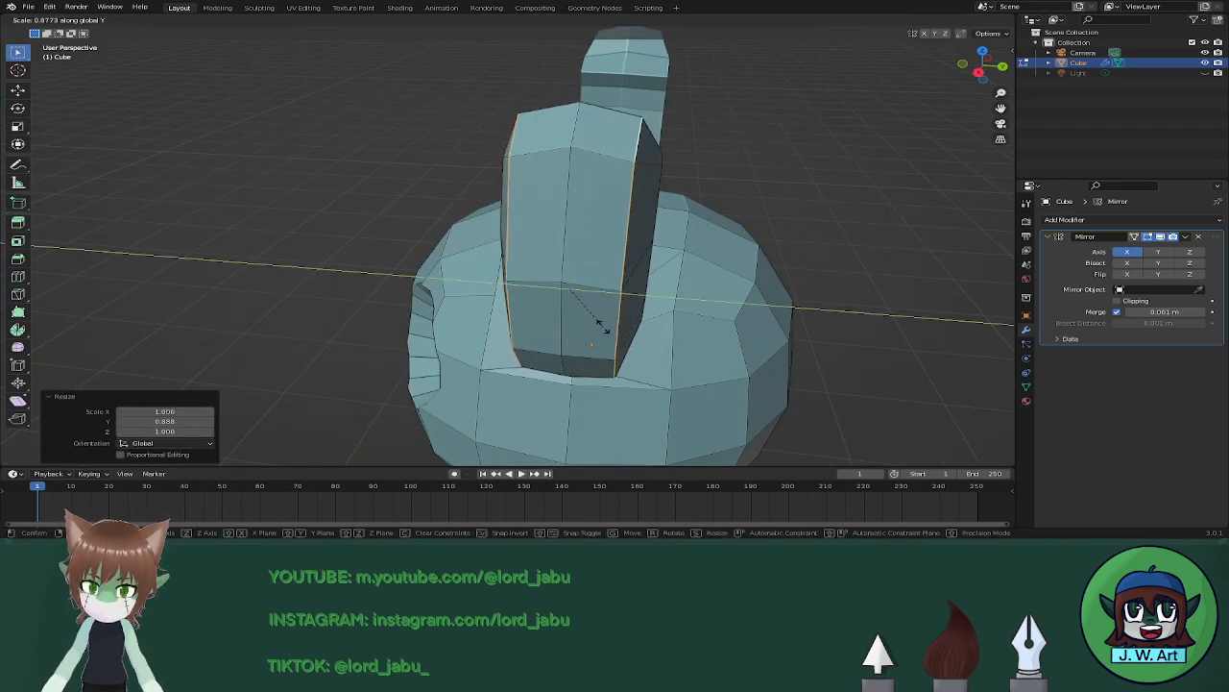
left_click(577, 321)
Select the lengthwise edges on both sides of the horn's inner face and scale them by 0.827 along Y.
middle_click_drag(497, 313, 592, 312)
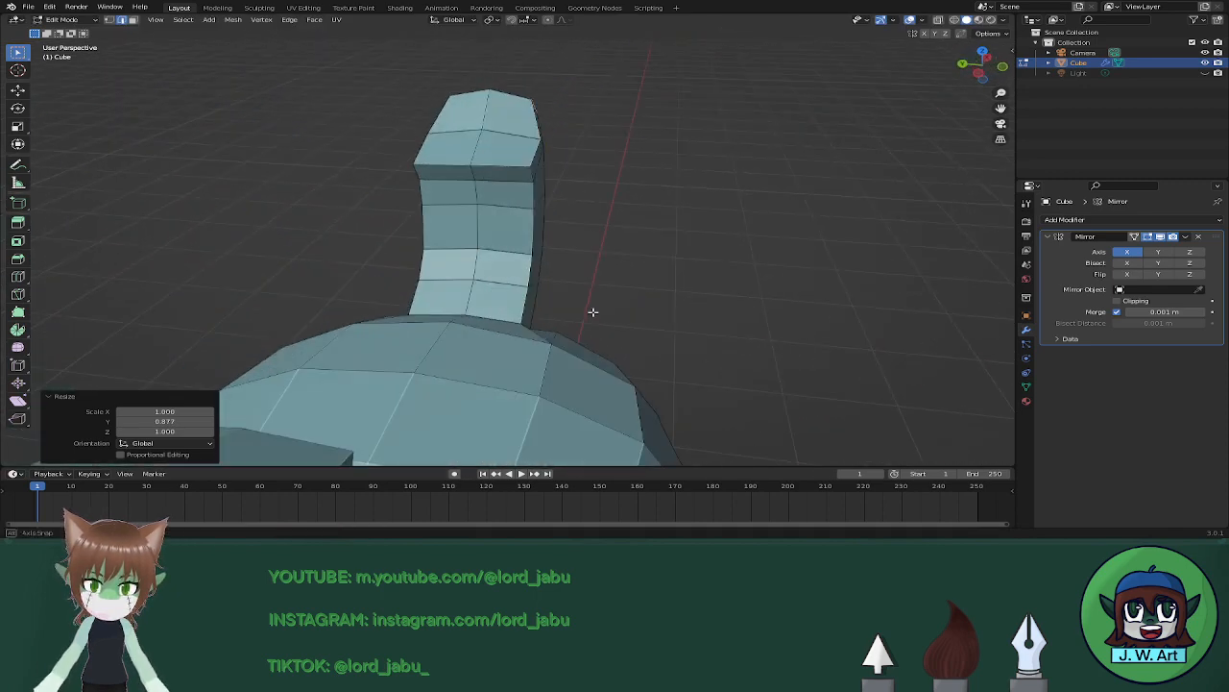
left_click(525, 307)
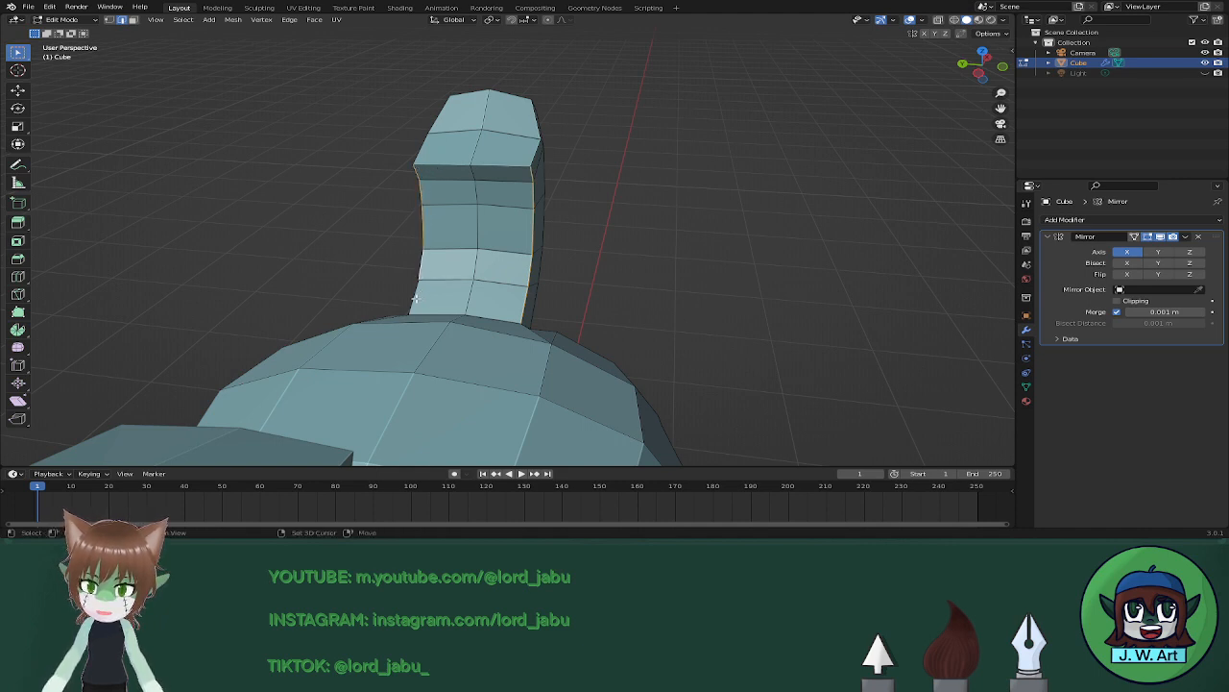
middle_click_drag(414, 298, 492, 312)
key("s")
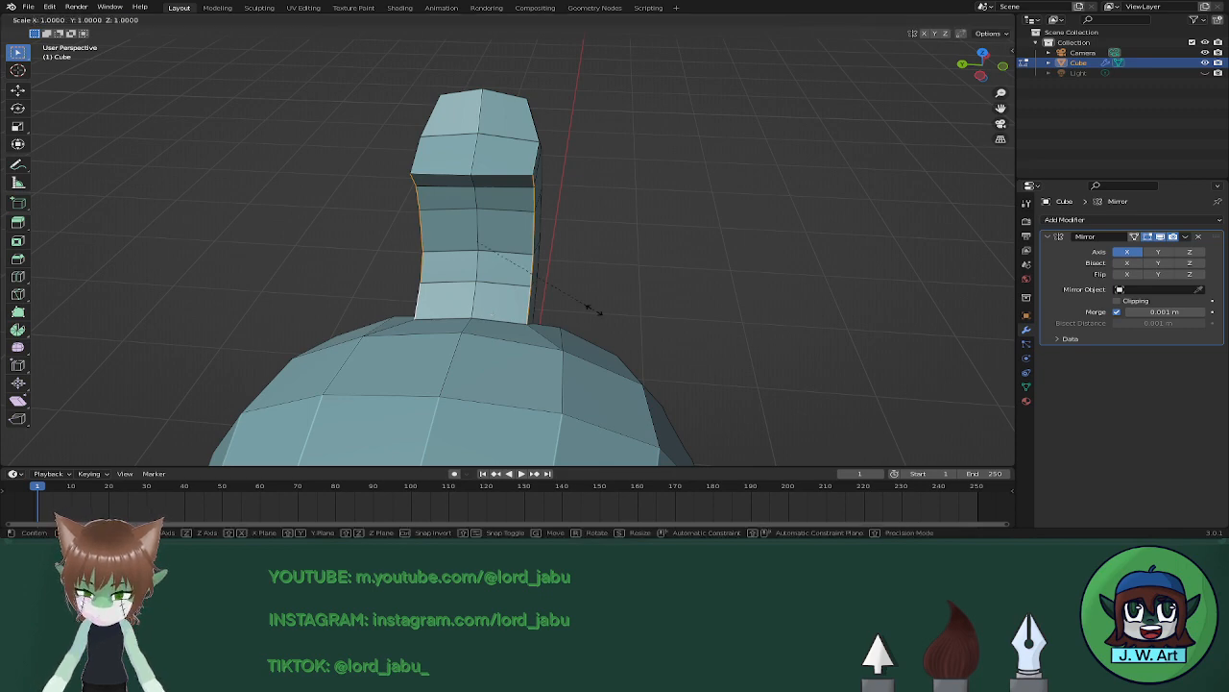
key("y")
left_click(569, 303)
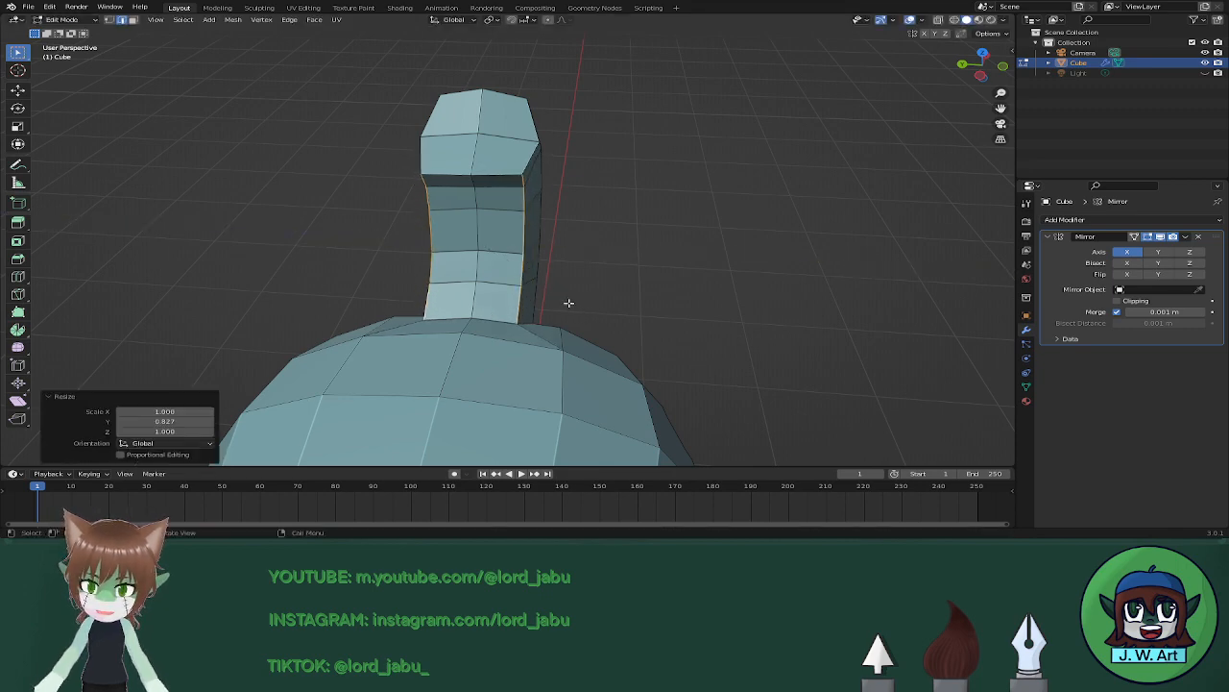
Move the horn's inner side edges about 0.018 m along X.
mouse_move(569, 302)
middle_mouse_down()
mouse_move(601, 297)
mouse_move(563, 279)
middle_mouse_up()
key("g")
key("x")
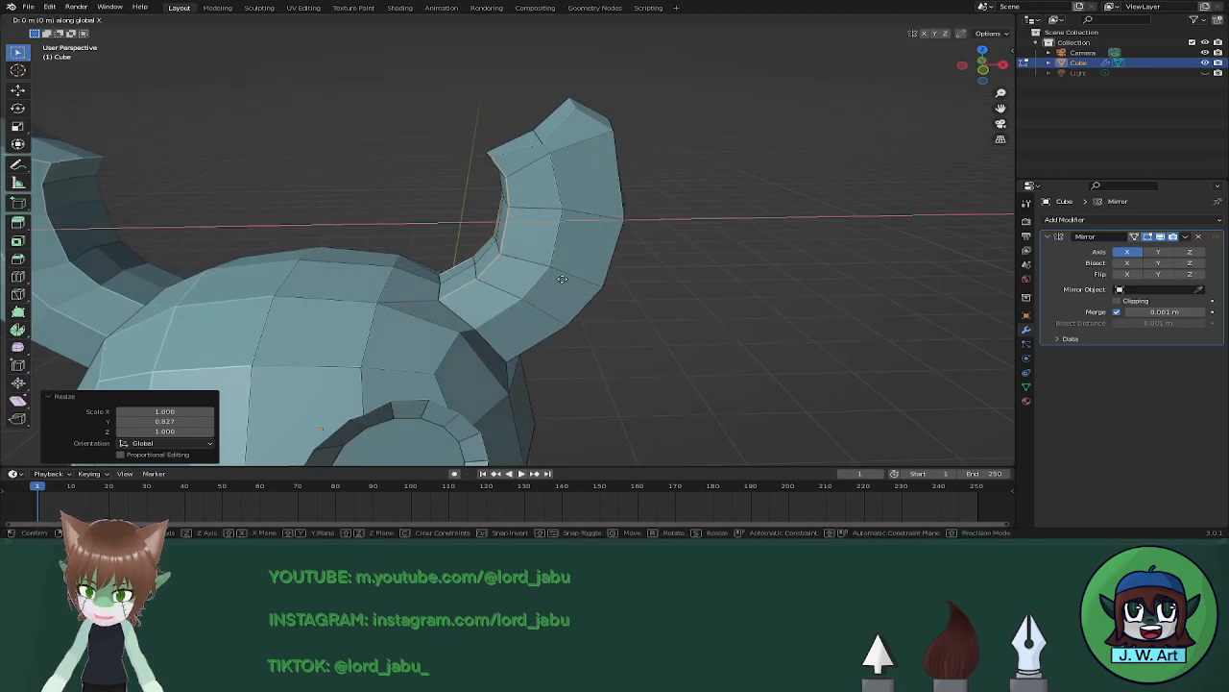
left_click(567, 278)
Select the horn's outer side edges again and move them about -0.028 m along X.
middle_click_drag(566, 277, 554, 262)
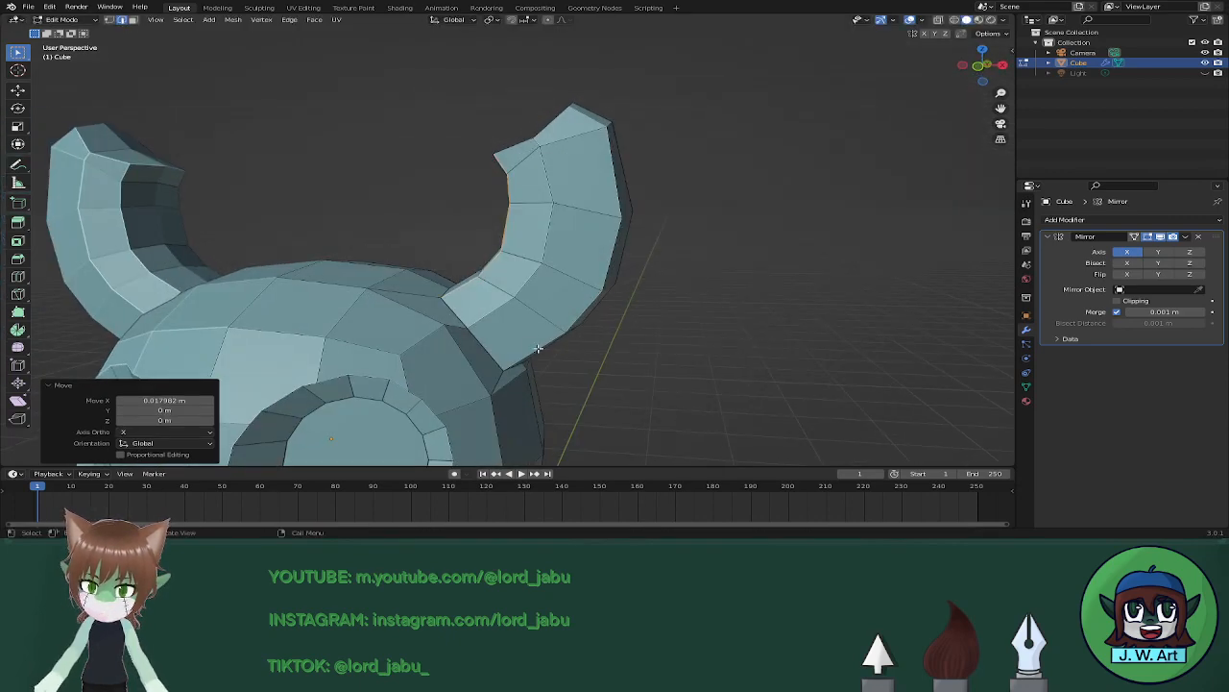
left_click(583, 311)
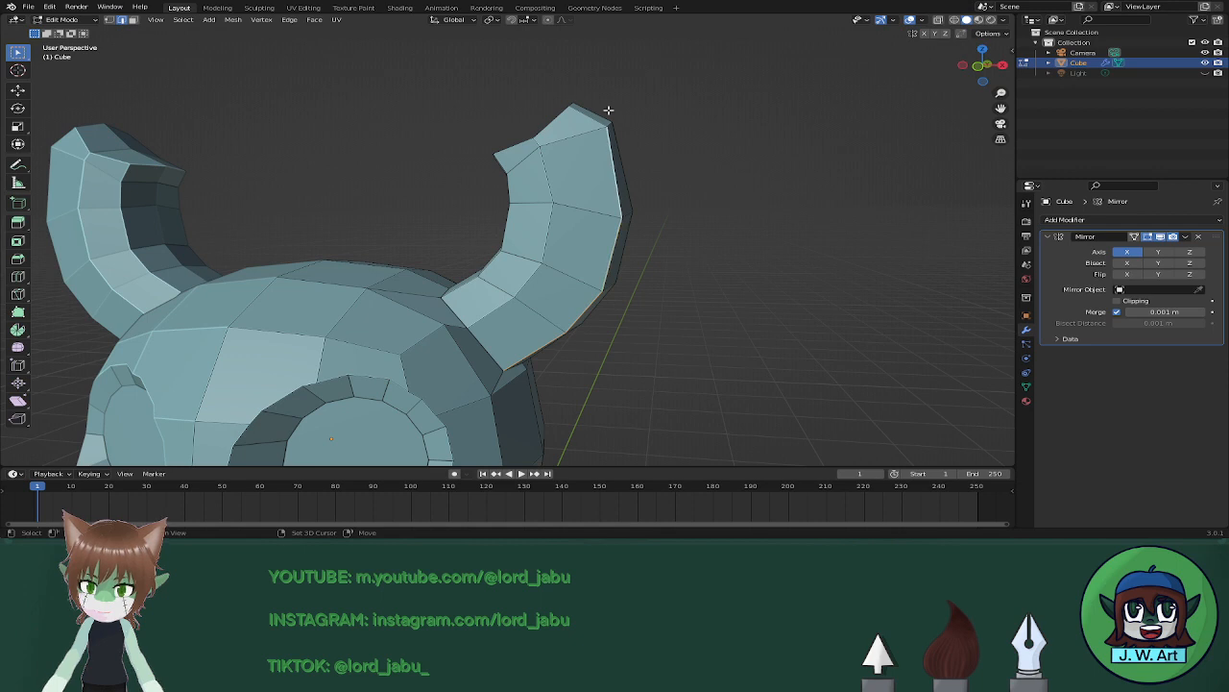
middle_click_drag(594, 120, 568, 359)
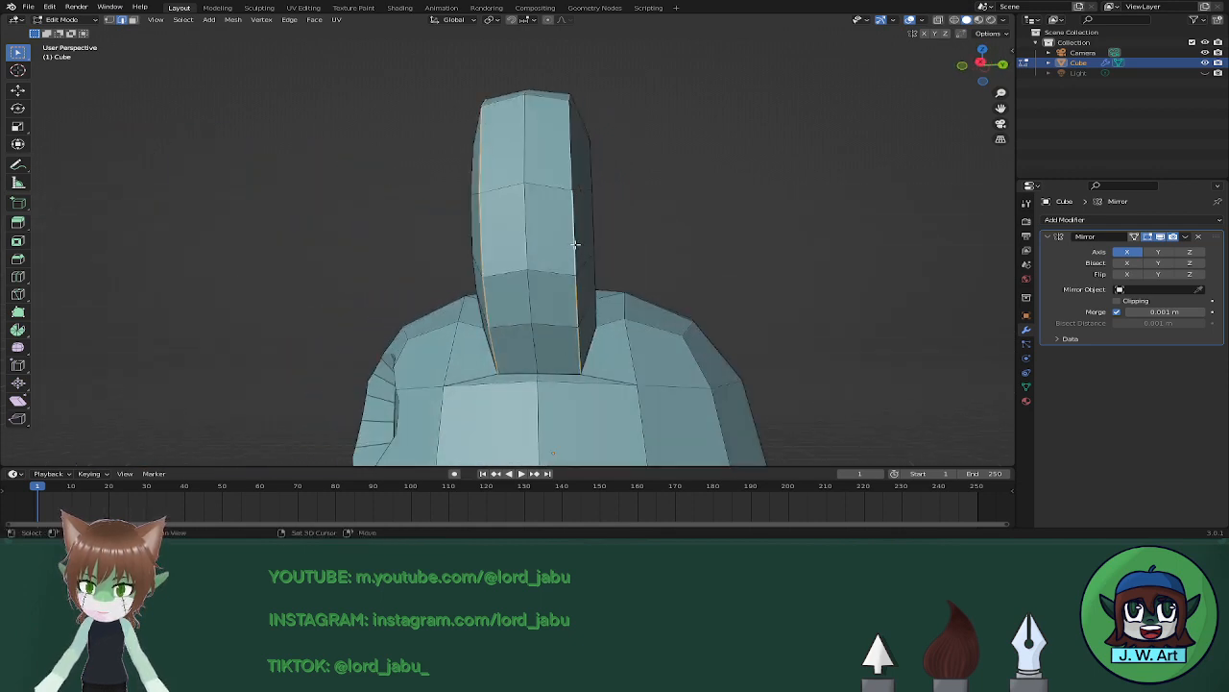
middle_click_drag(581, 165, 716, 327)
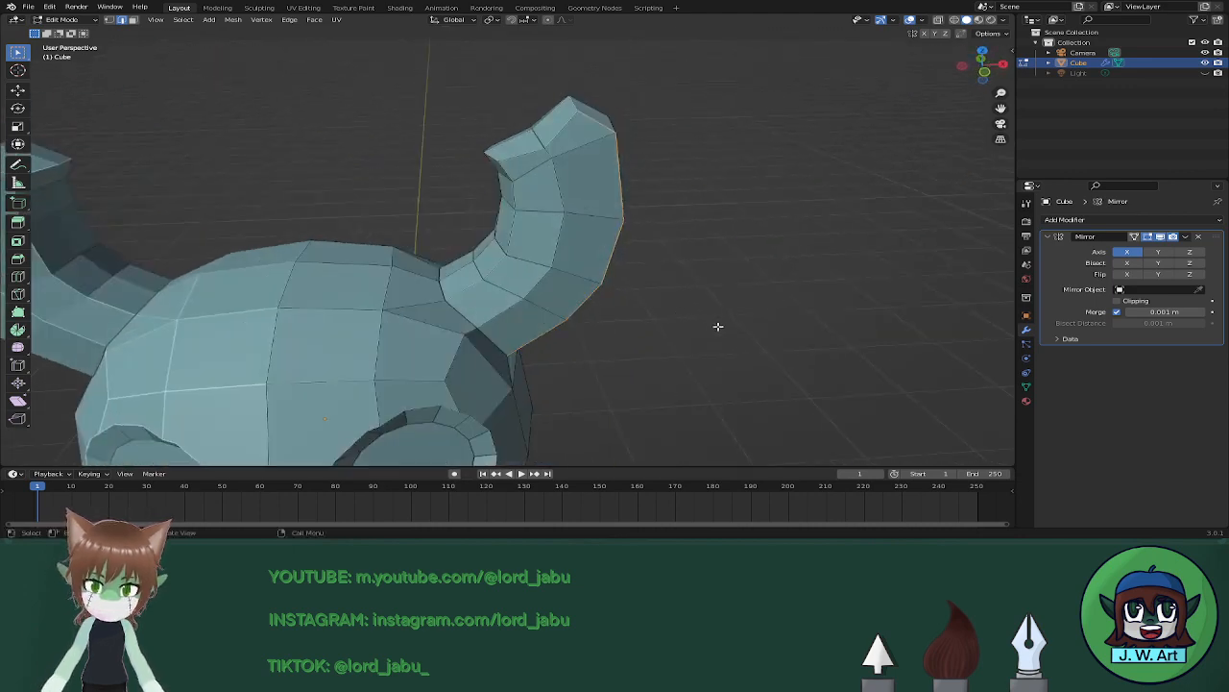
key("g")
key("y")
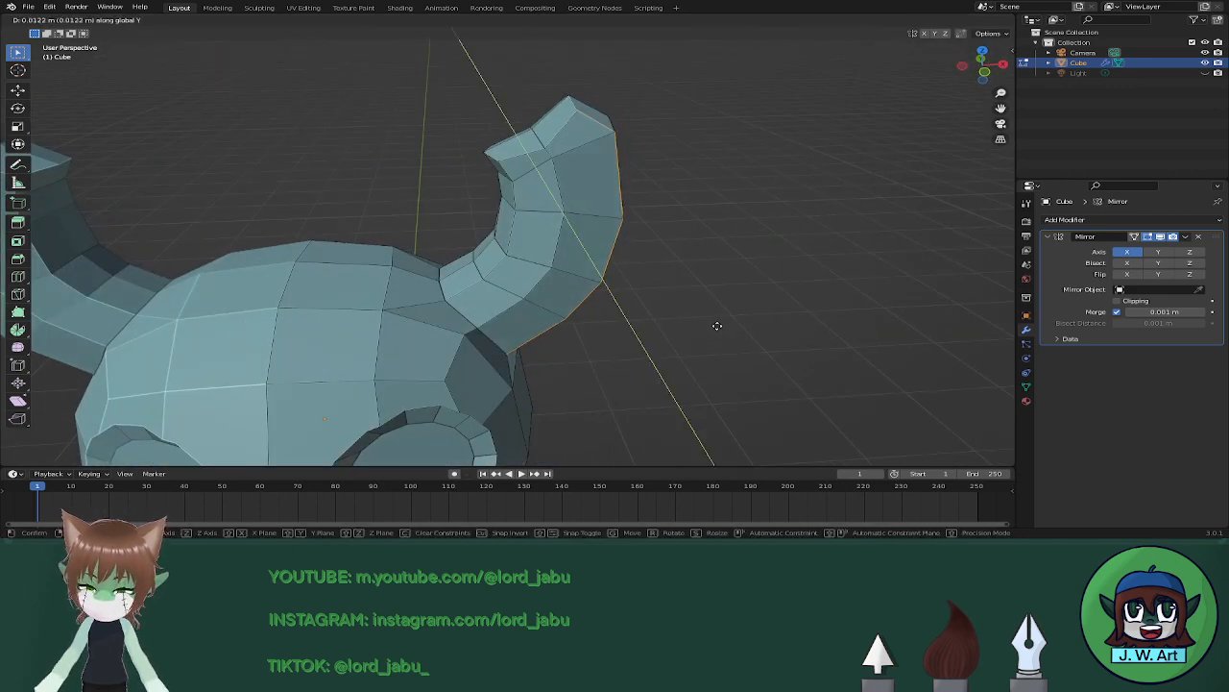
key("x")
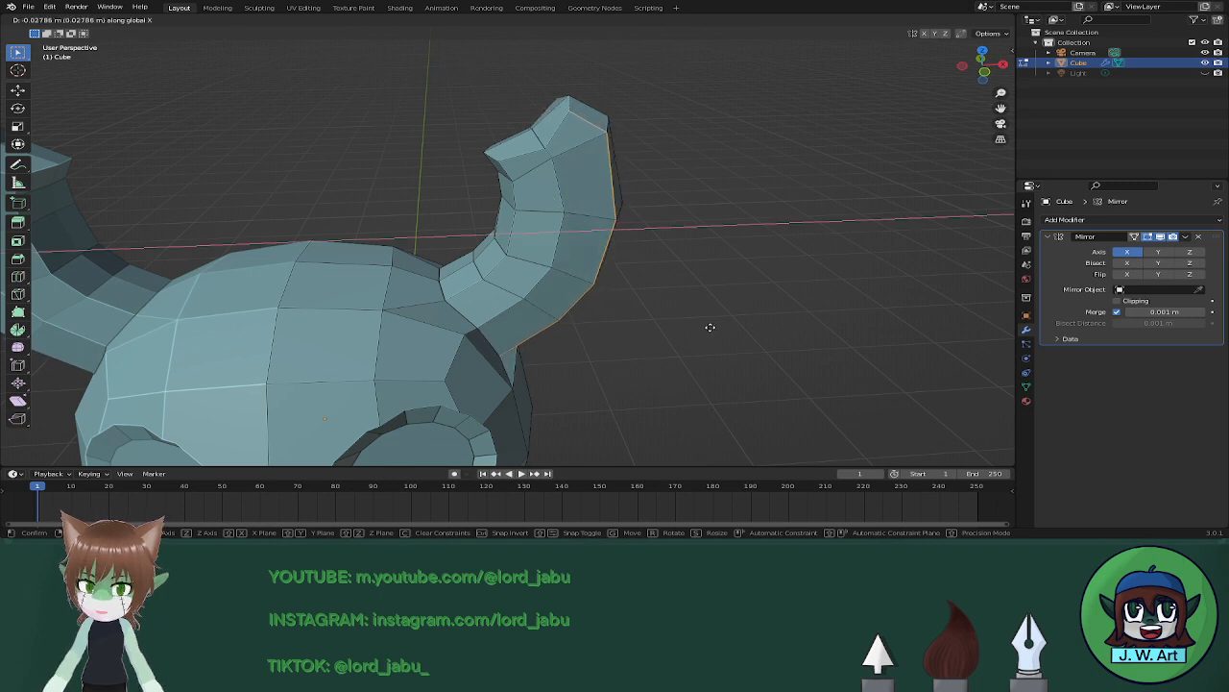
left_click(711, 327)
Select the vertices at the horn tip's peak, move them about 0.008 m along X and adjust their height along Z.
middle_click_drag(711, 327, 683, 344)
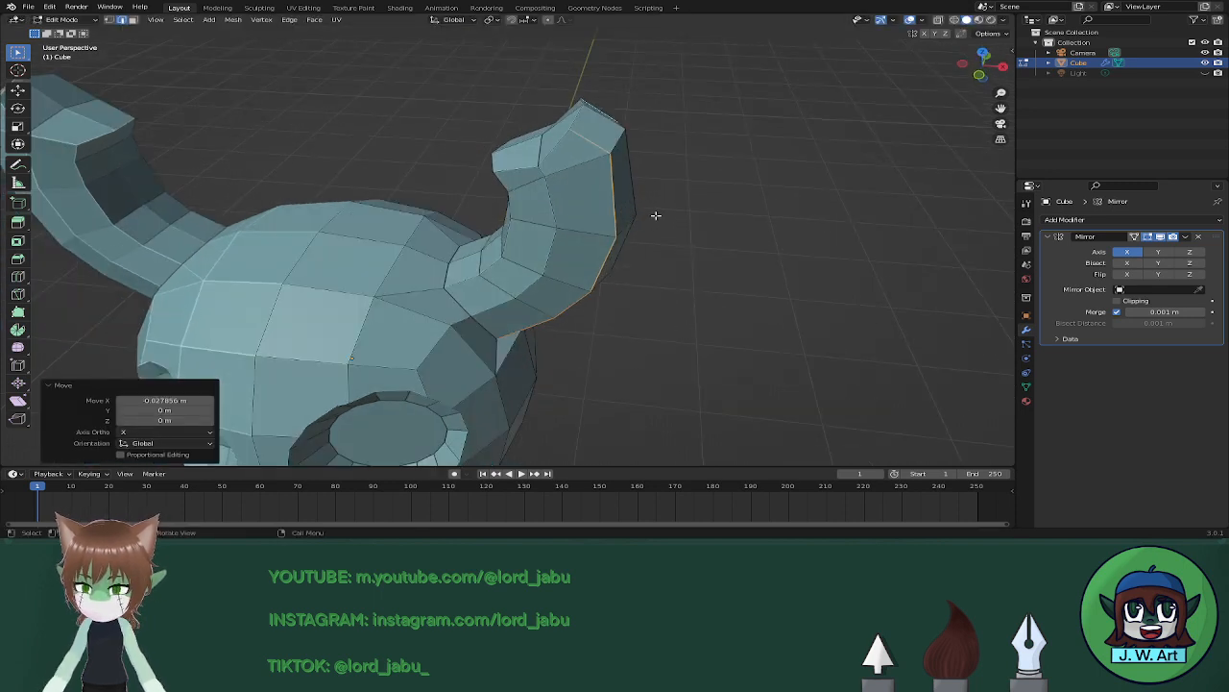
key("1")
left_click(570, 132)
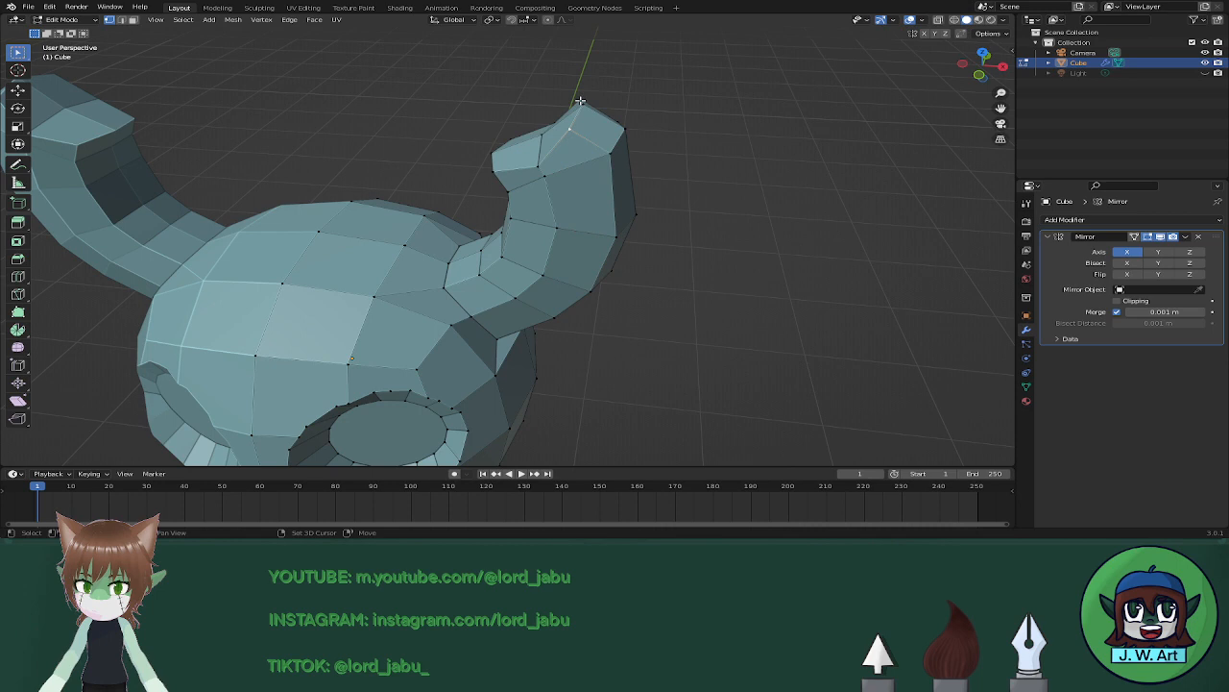
key("g")
key("x")
left_click(633, 153)
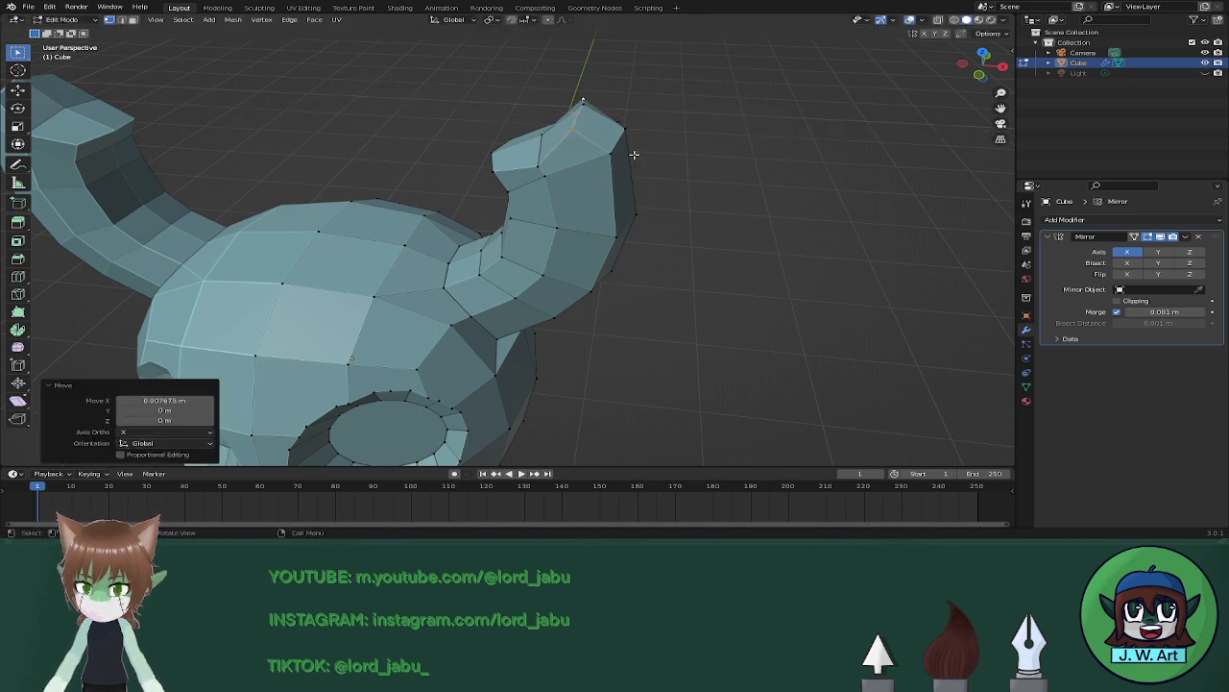
key("g")
key("z")
left_click(634, 157)
Lower the inner corner vertices of the horn's end slightly along Z and return to Object Mode.
middle_click_drag(603, 182, 632, 162)
middle_click_drag(411, 153, 472, 170)
left_click(502, 160)
middle_click_drag(384, 156, 421, 158)
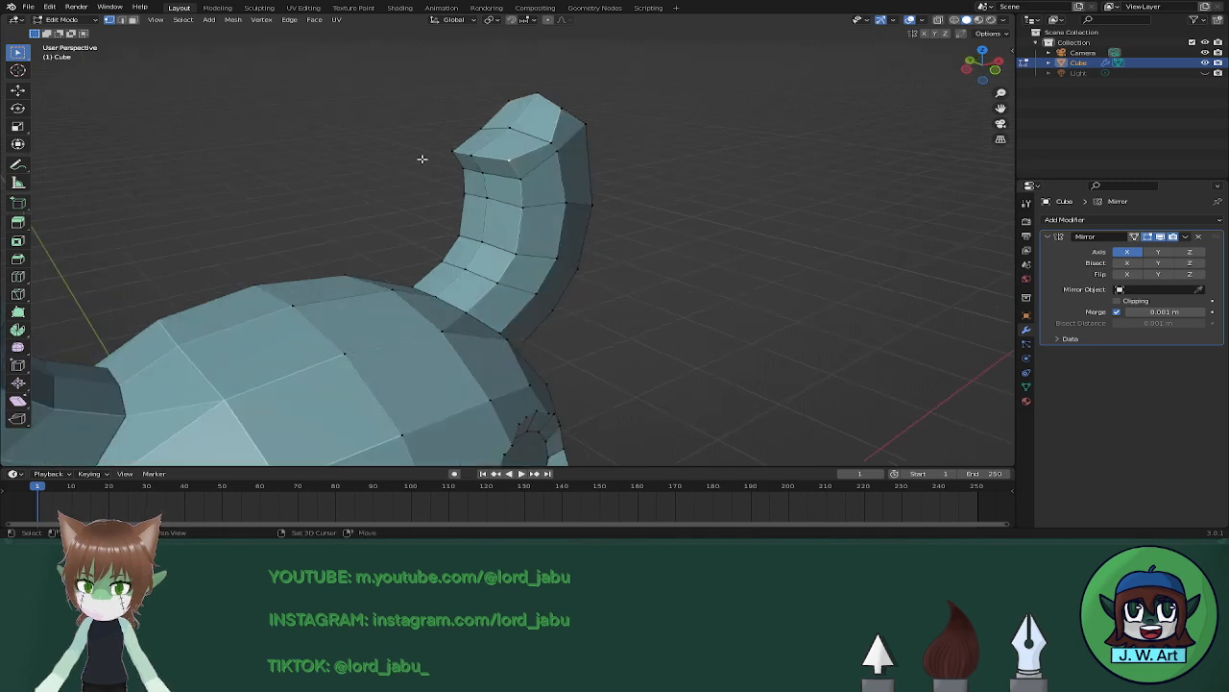
middle_click_drag(505, 191, 597, 234)
key("g")
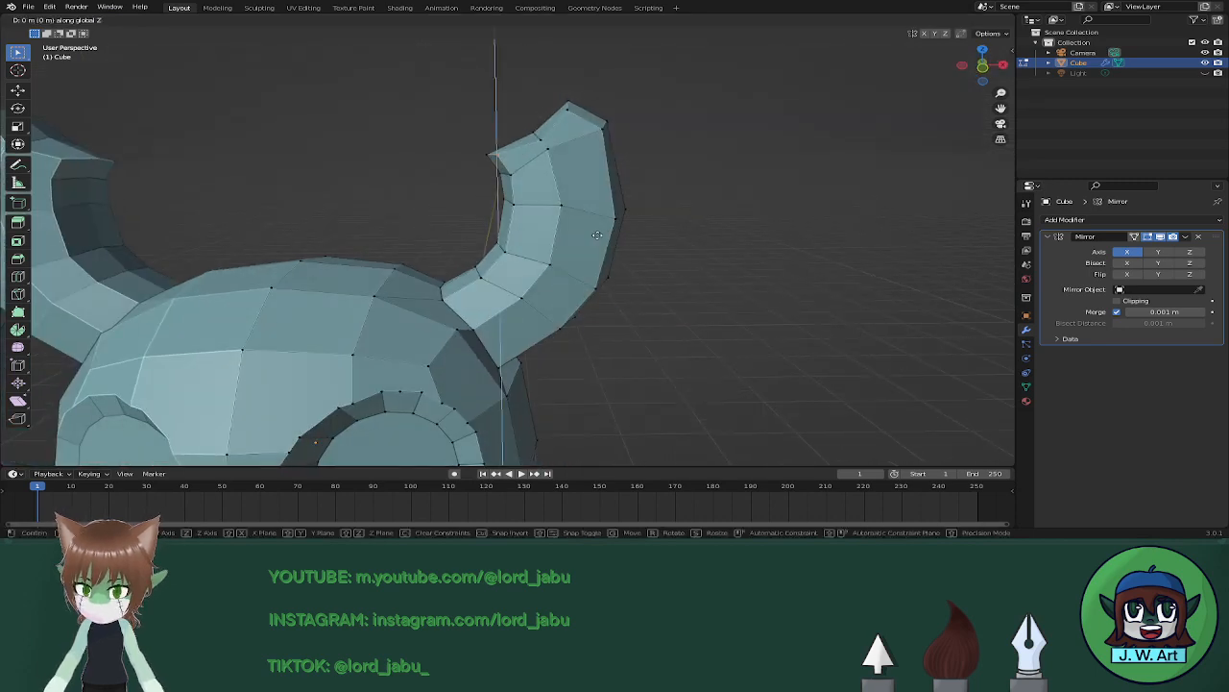
key("z")
left_click(605, 252)
scroll(611, 266, "down", 3)
key("Tab")
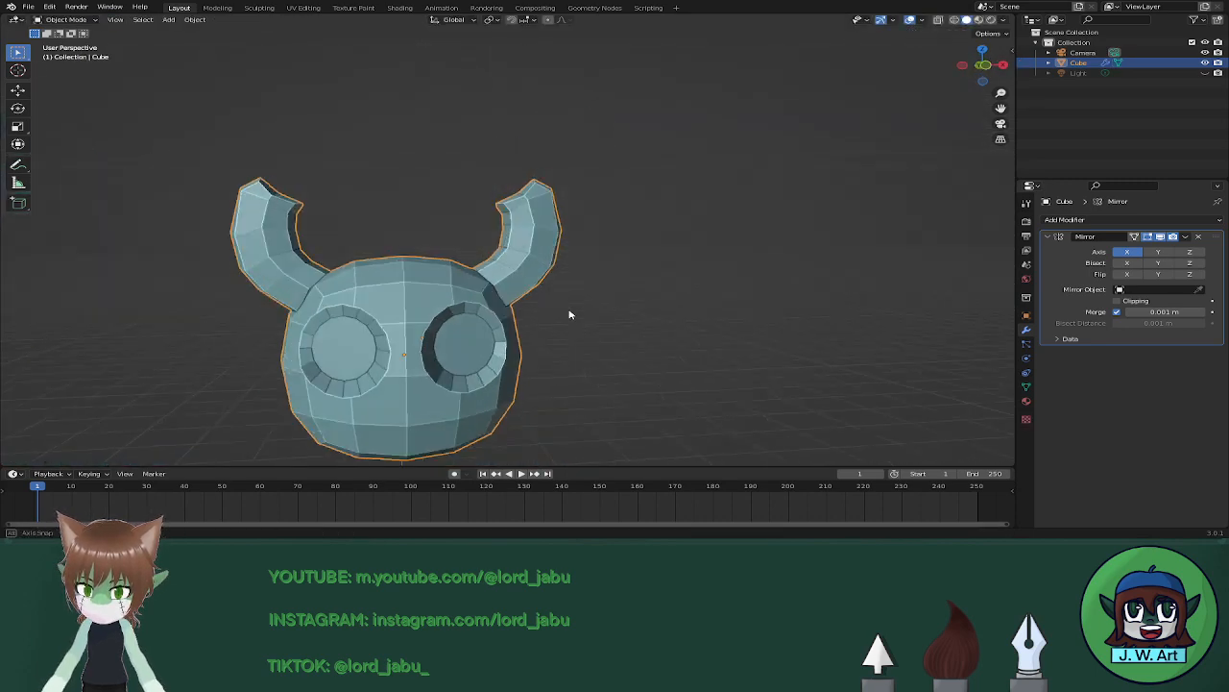
mouse_move(568, 311)
middle_mouse_down()
mouse_move(683, 246)
mouse_move(479, 339)
mouse_move(567, 286)
mouse_move(498, 275)
mouse_move(586, 273)
mouse_move(609, 254)
mouse_move(602, 289)
mouse_move(700, 274)
mouse_move(596, 310)
mouse_move(683, 289)
mouse_move(685, 220)
mouse_move(719, 277)
middle_mouse_up()
right_click(499, 275)
left_click(499, 276)
key("ctrl+z")
scroll(582, 272, "down", 1)
scroll(672, 269, "up", 3)
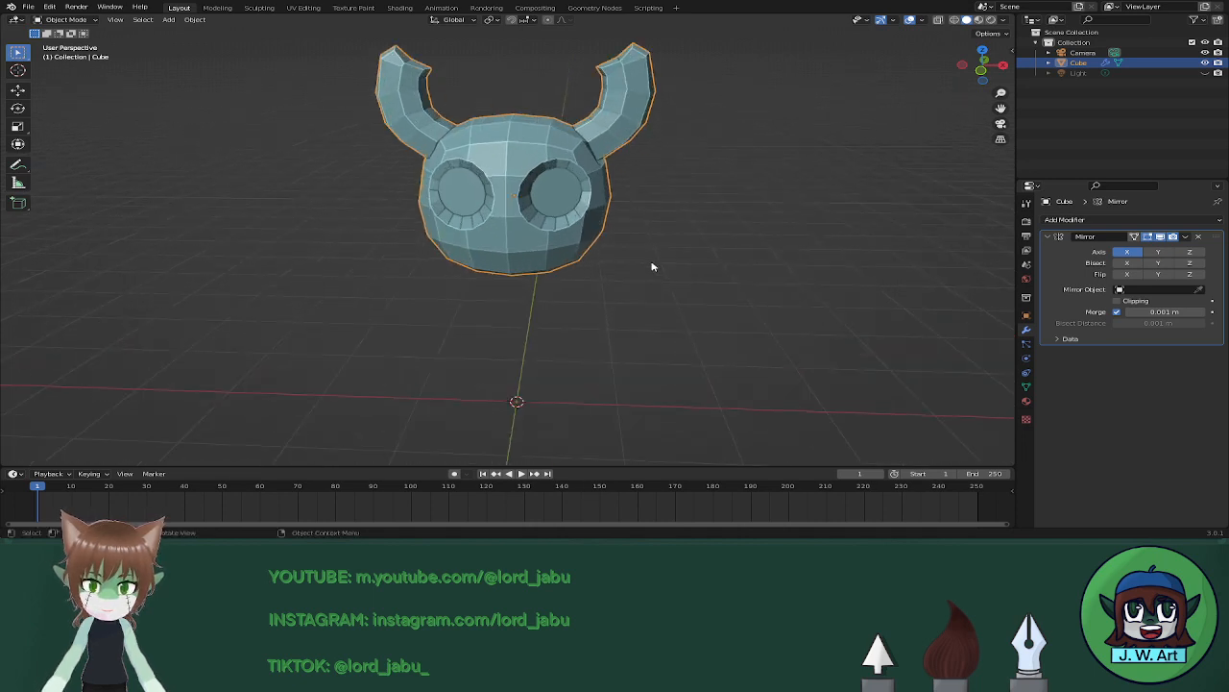
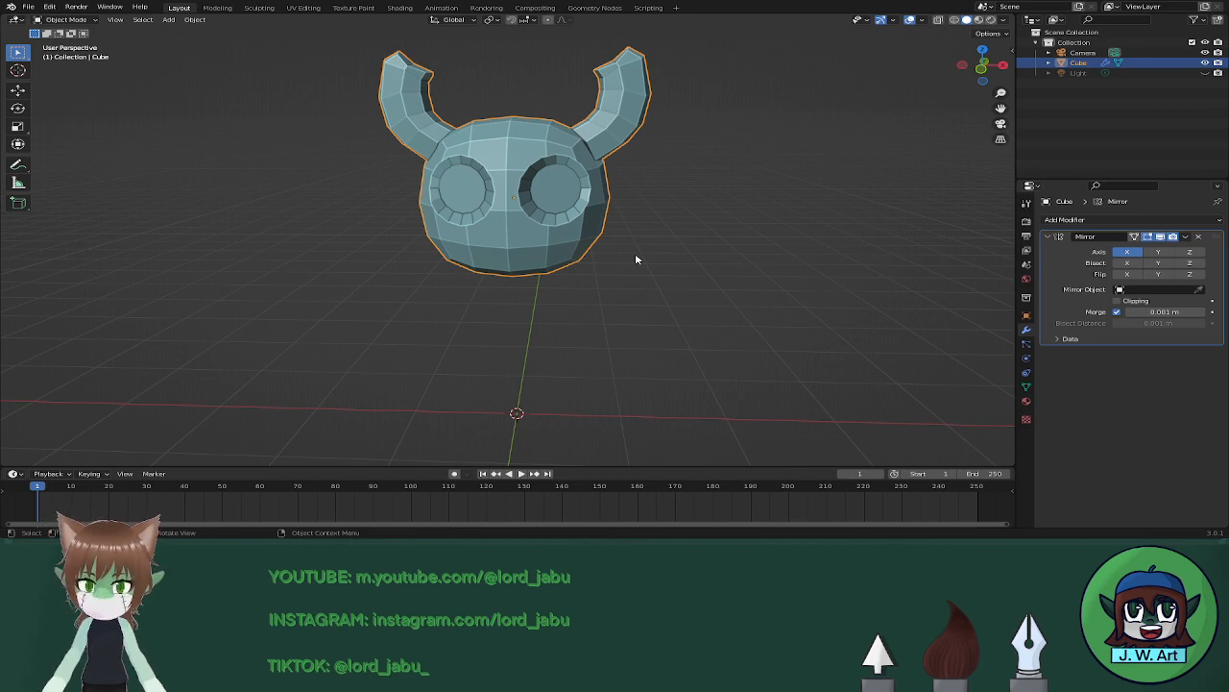
Apply the Mirror modifier on the head.
middle_click_drag(635, 259, 481, 279)
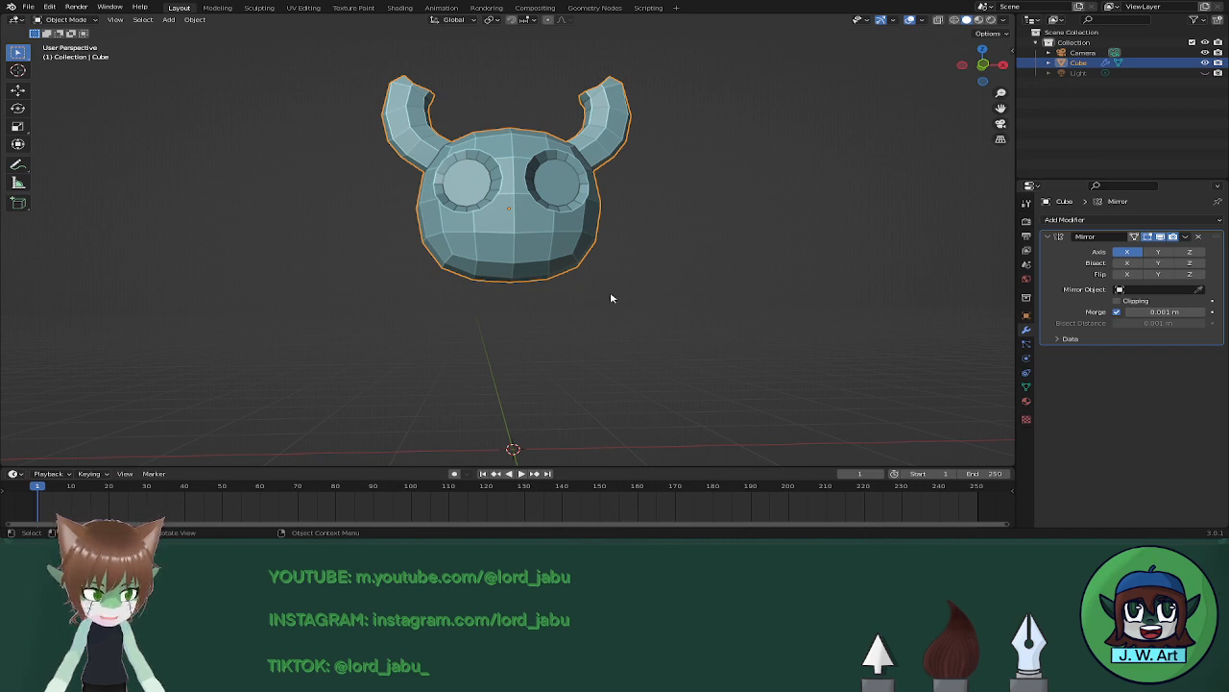
left_click(1185, 236)
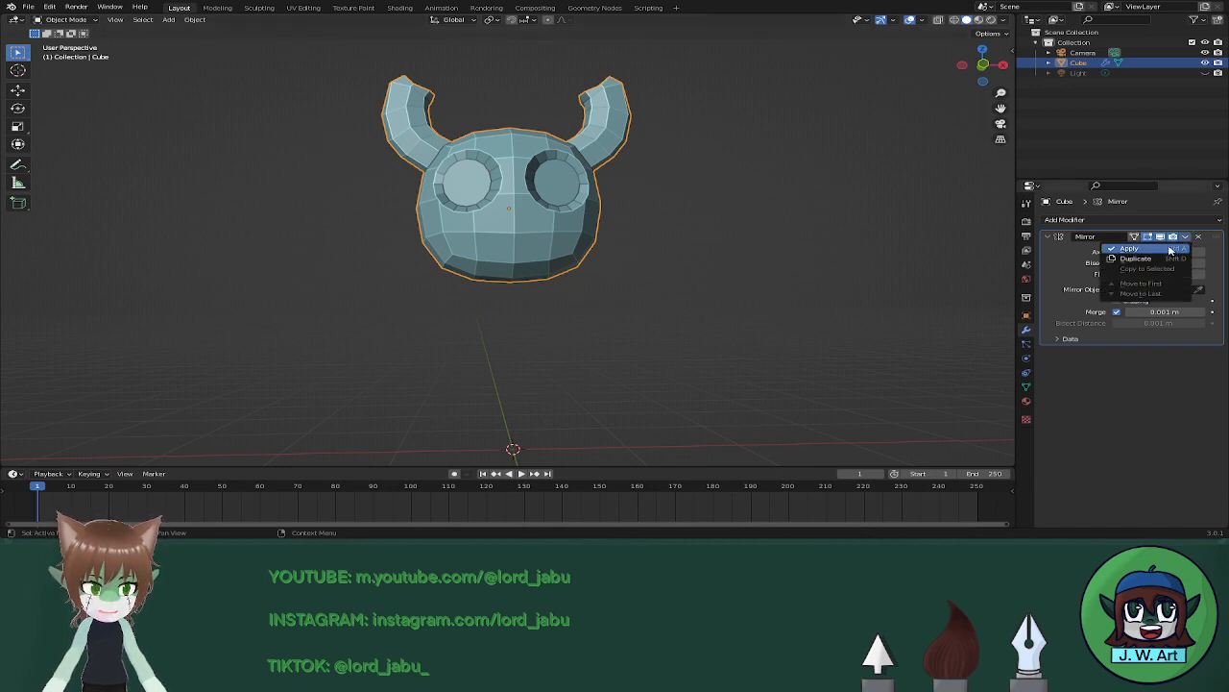
left_click(1171, 250)
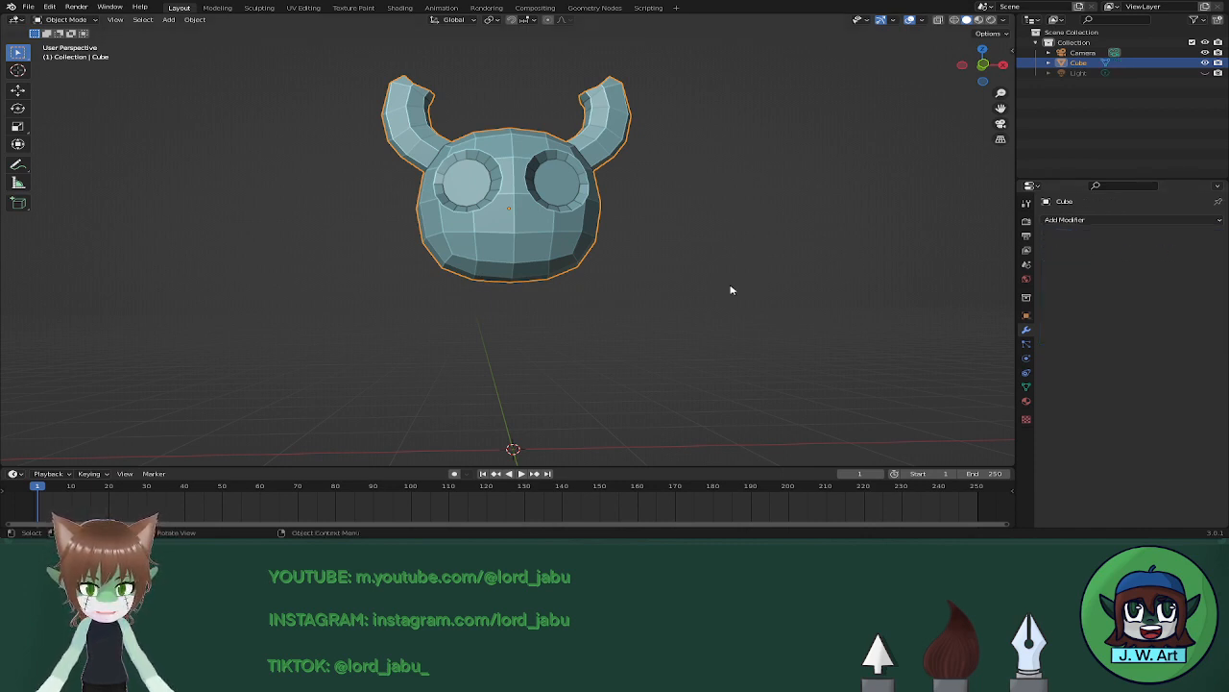
Apply all transforms (location, rotation and scale) to the head.
middle_click_drag(730, 289, 634, 304)
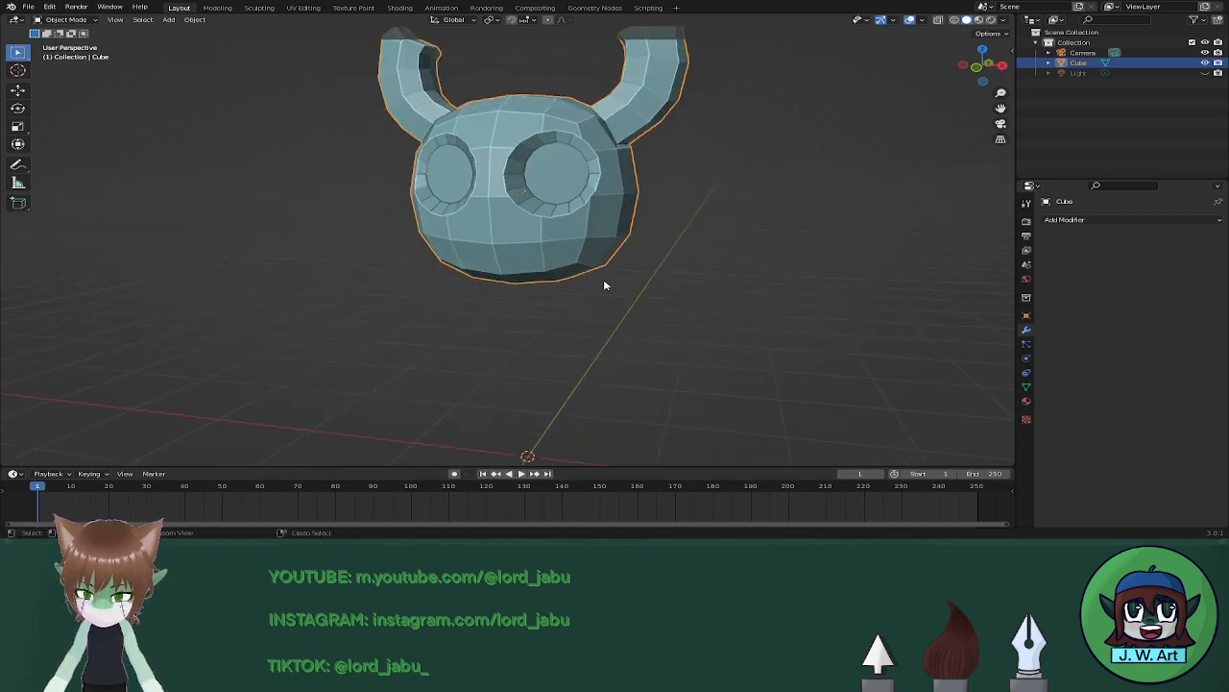
key("ctrl+a")
left_click(606, 282)
Try the Geometry to Origin option on the head and undo it.
right_click(527, 223)
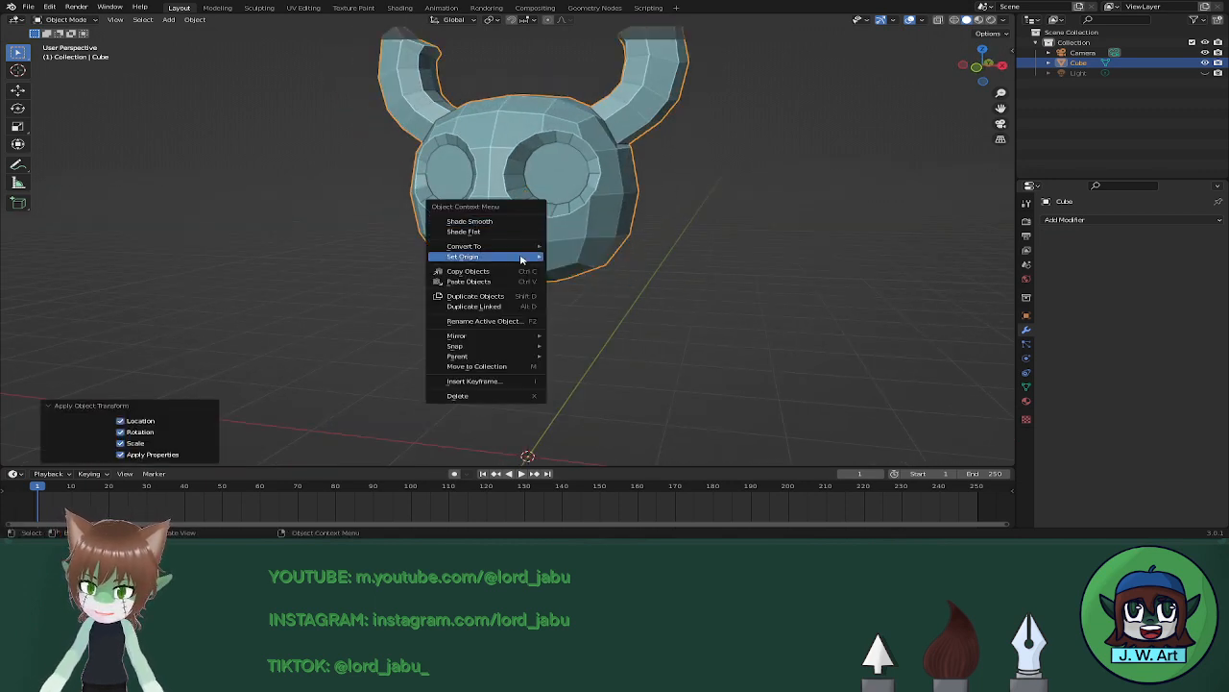
mouse_move(524, 260)
left_click(580, 261)
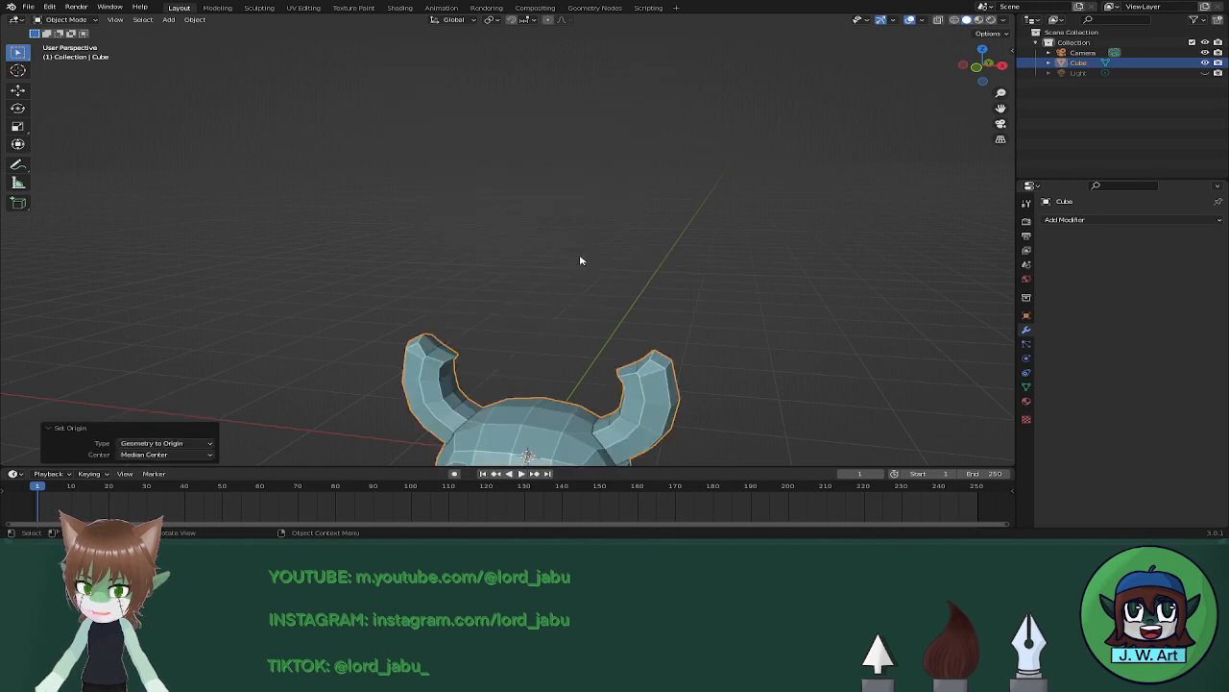
key("ctrl+z")
Set the head's origin to its geometry using Origin to Geometry.
right_click(568, 241)
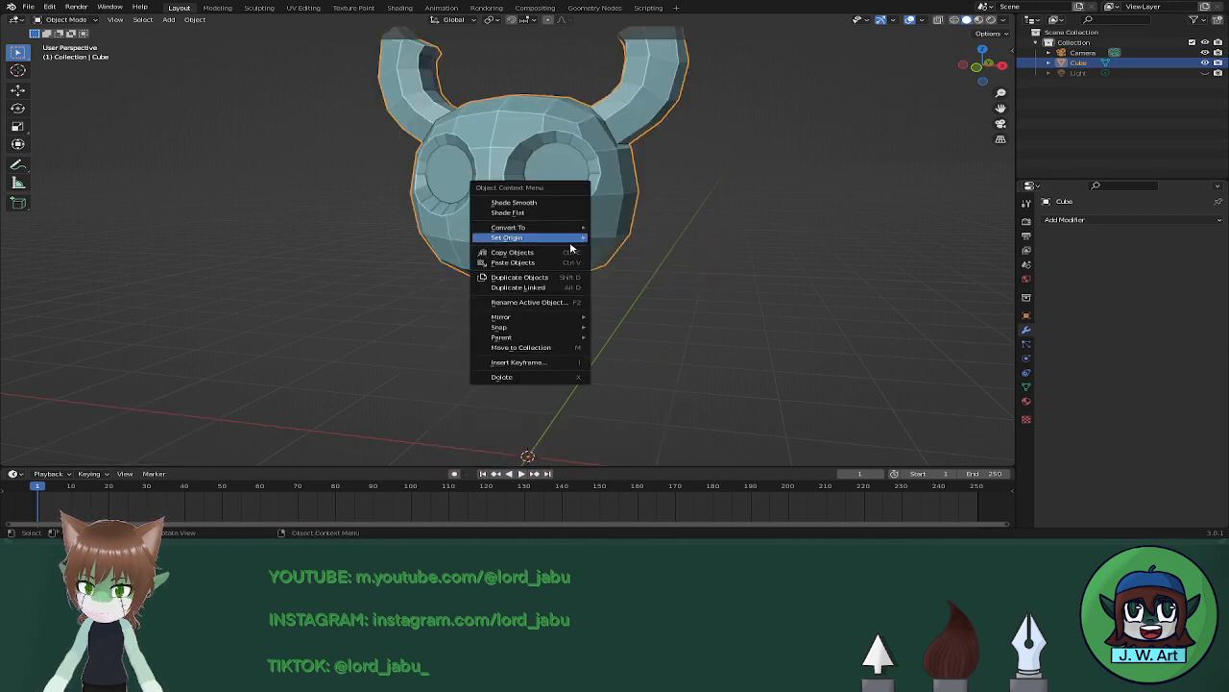
mouse_move(573, 242)
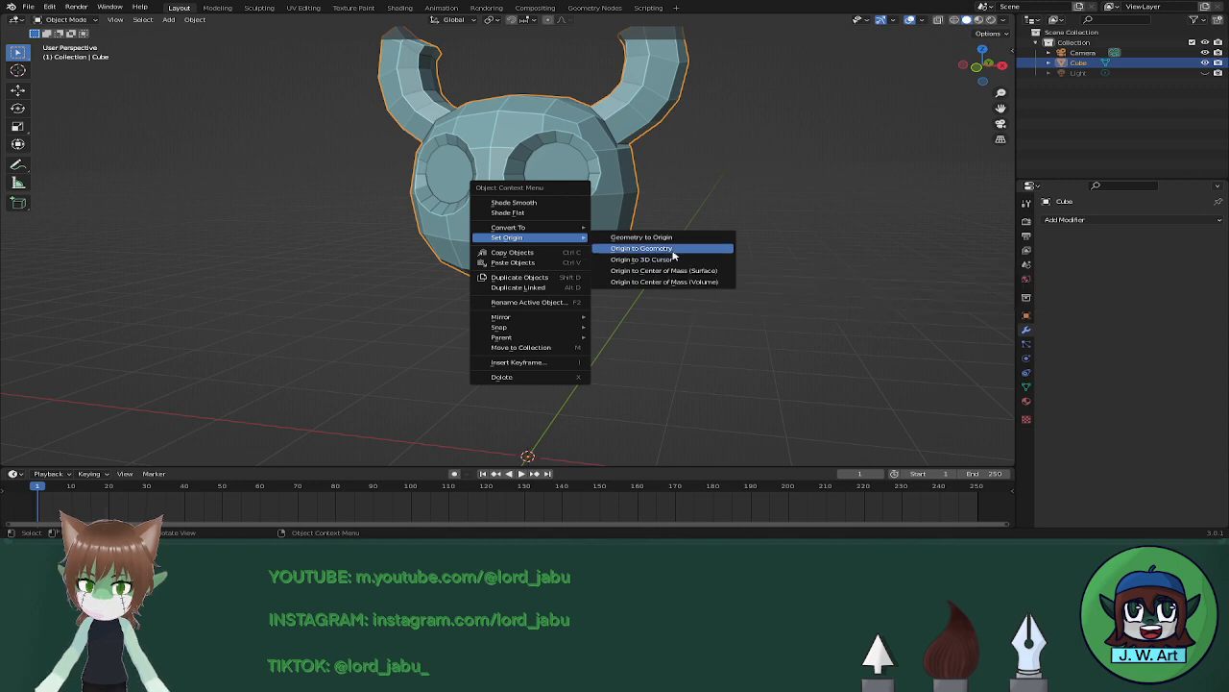
left_click(674, 252)
middle_click_drag(557, 275, 586, 271)
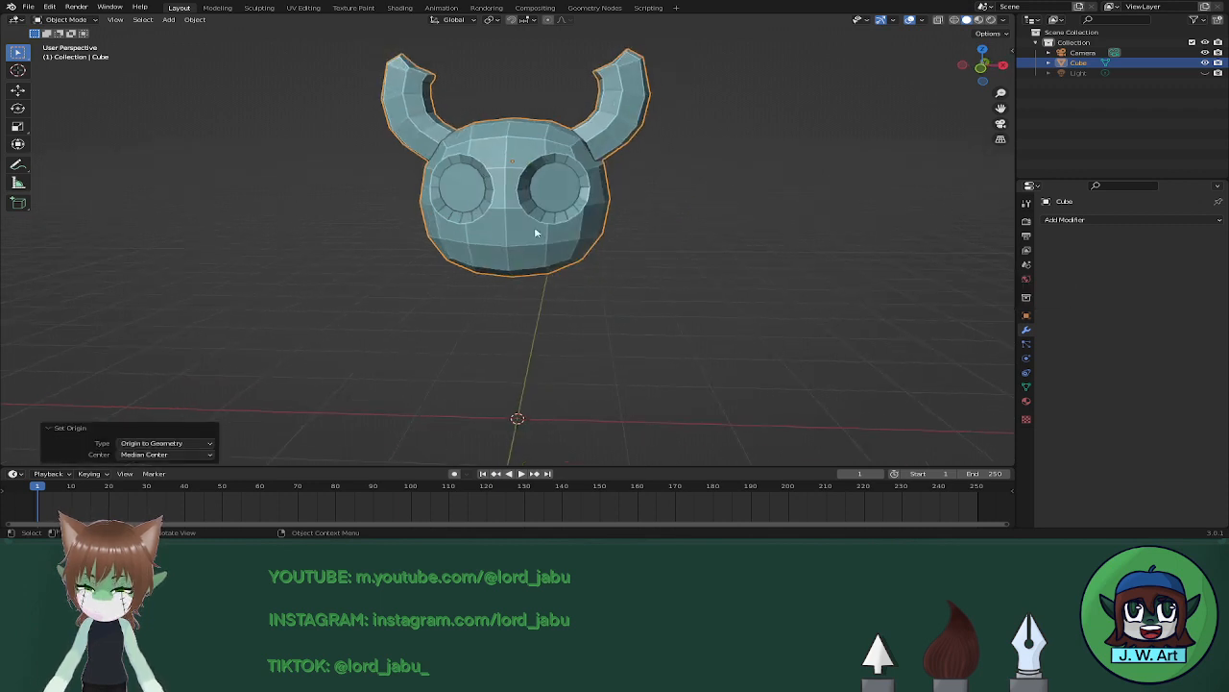
Recalculate the normals of the whole head mesh with Recalculate Outside, followed by Recalculate Inside.
key("Tab")
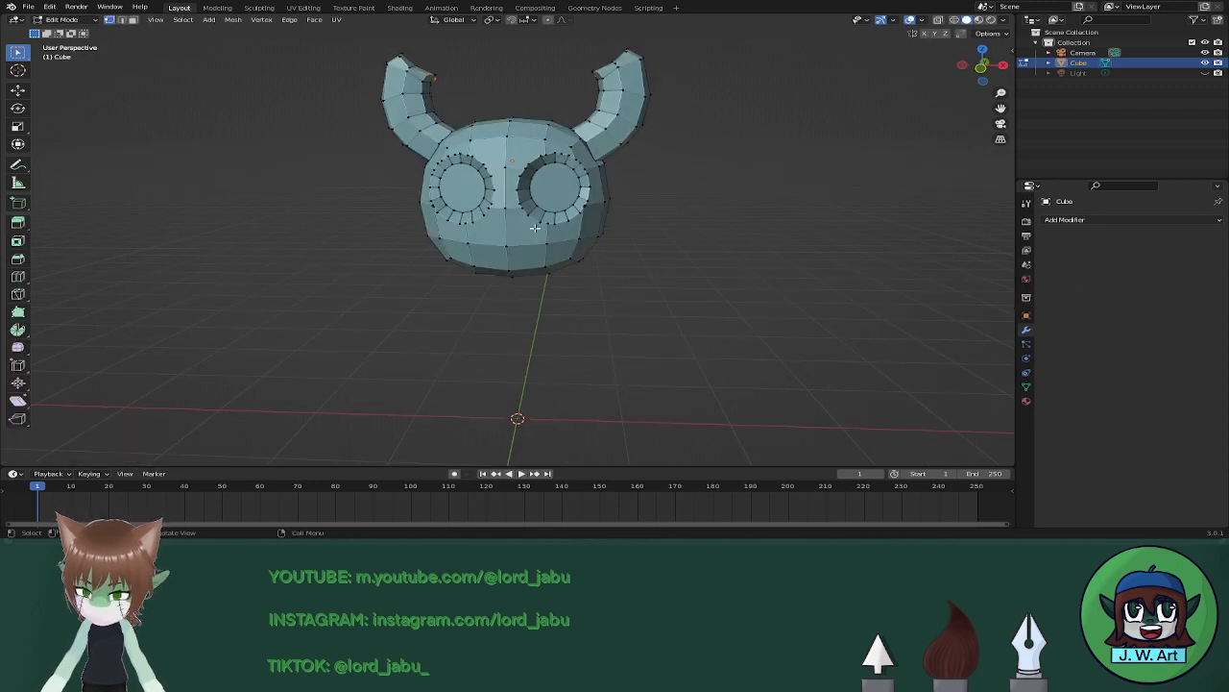
key("a")
key("n")
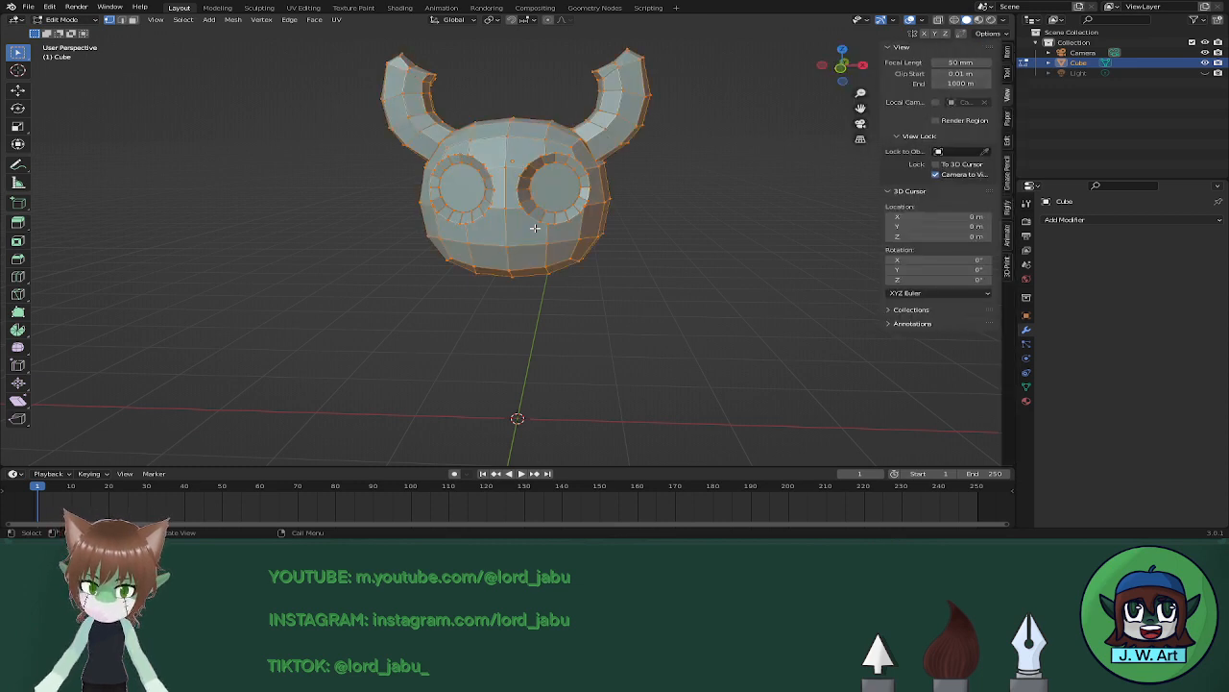
key("n")
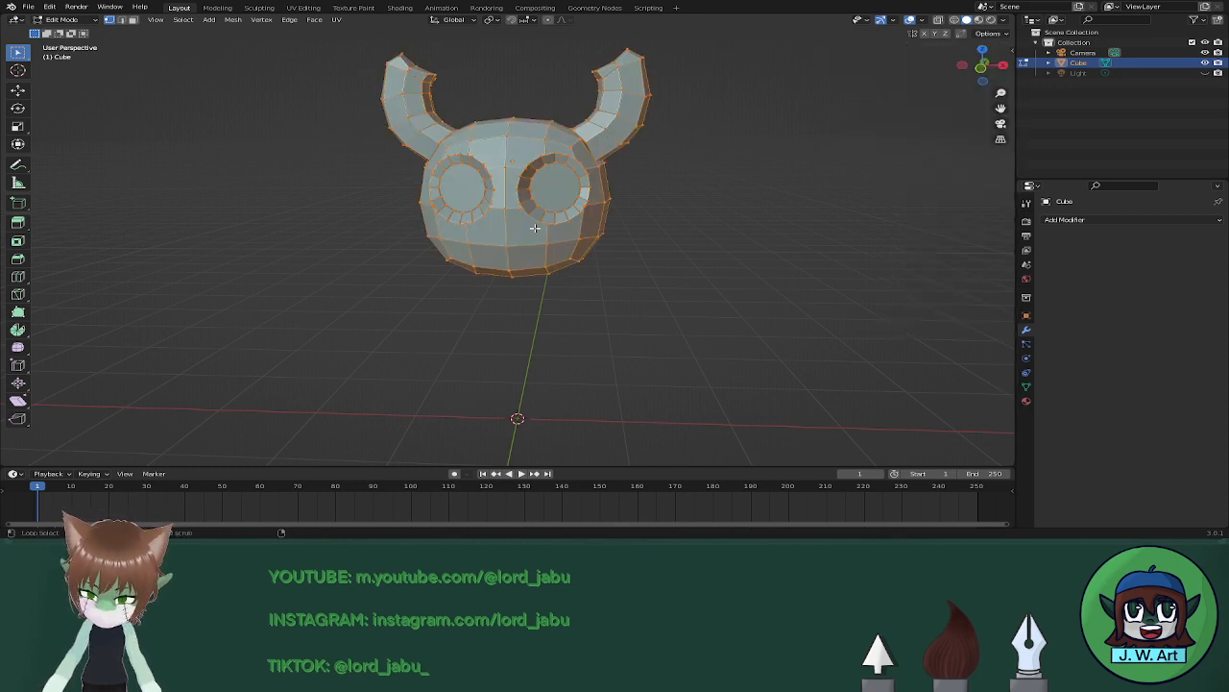
key("alt+n")
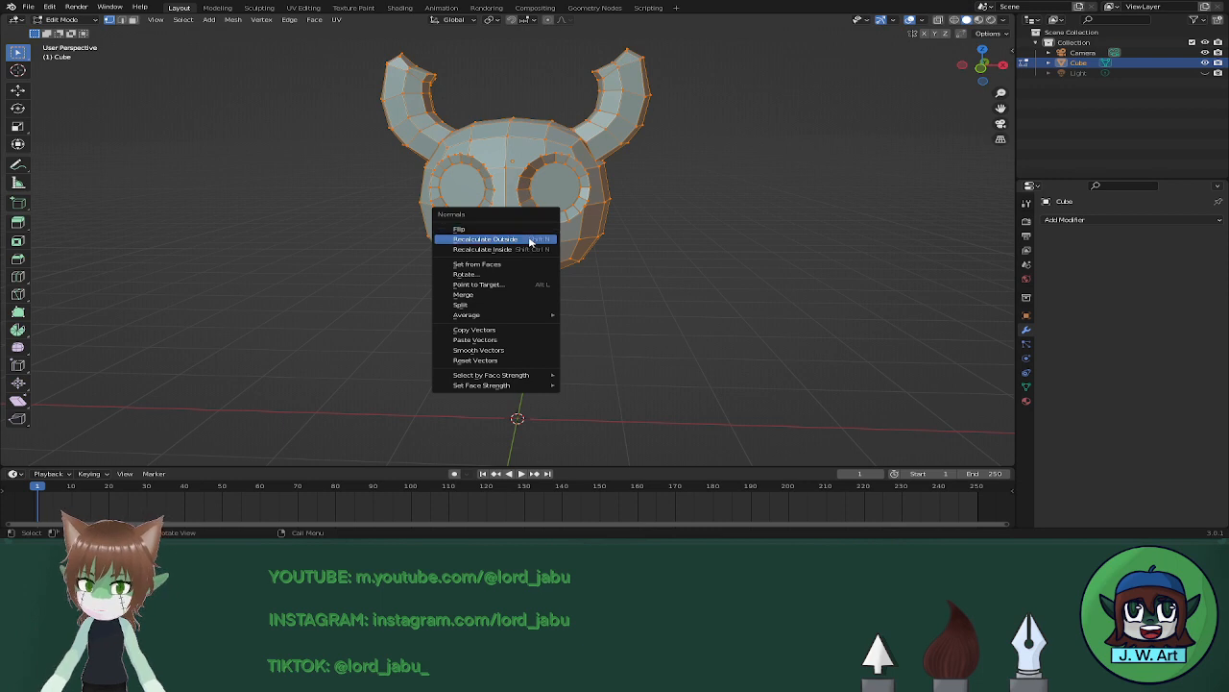
left_click(527, 239)
key("alt+n")
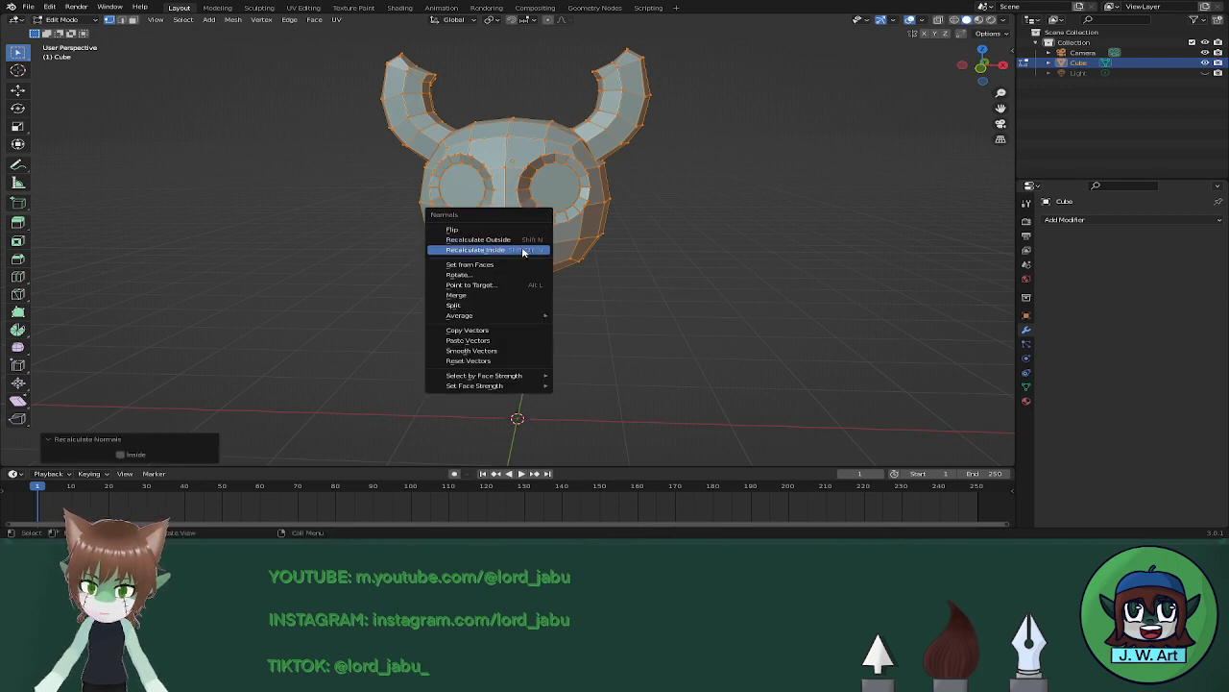
left_click(534, 252)
key("Tab")
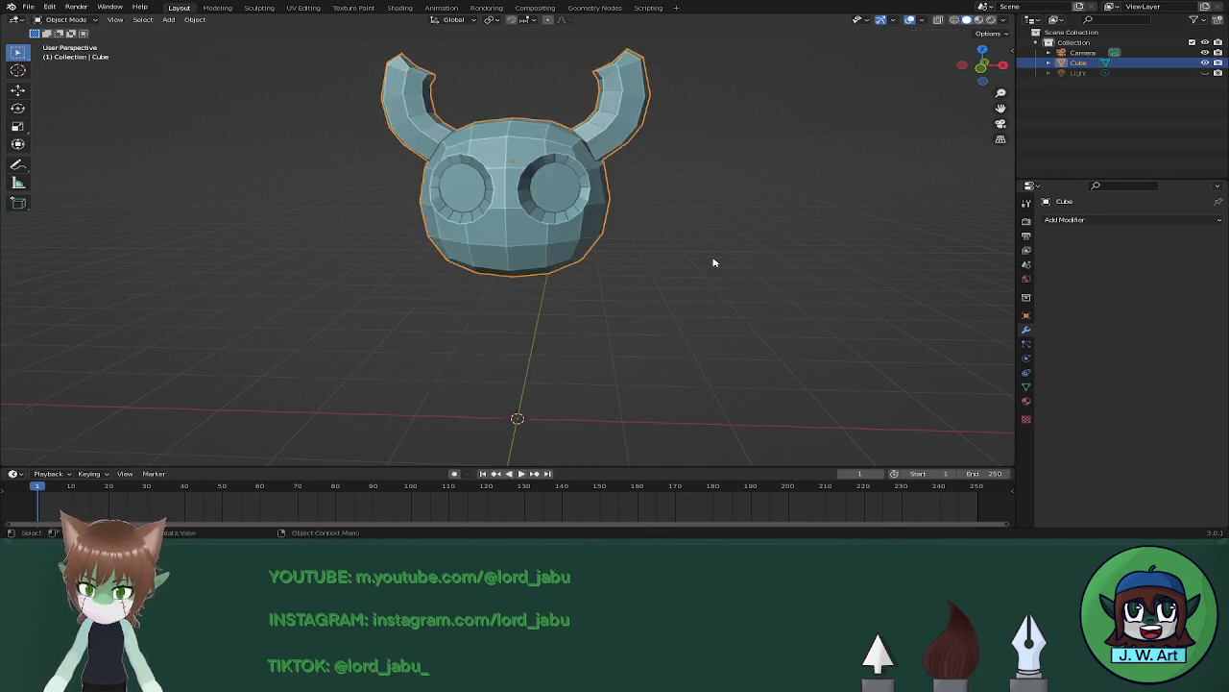
Apply smooth shading to the head.
left_click(714, 259)
left_click(510, 206)
right_click(512, 203)
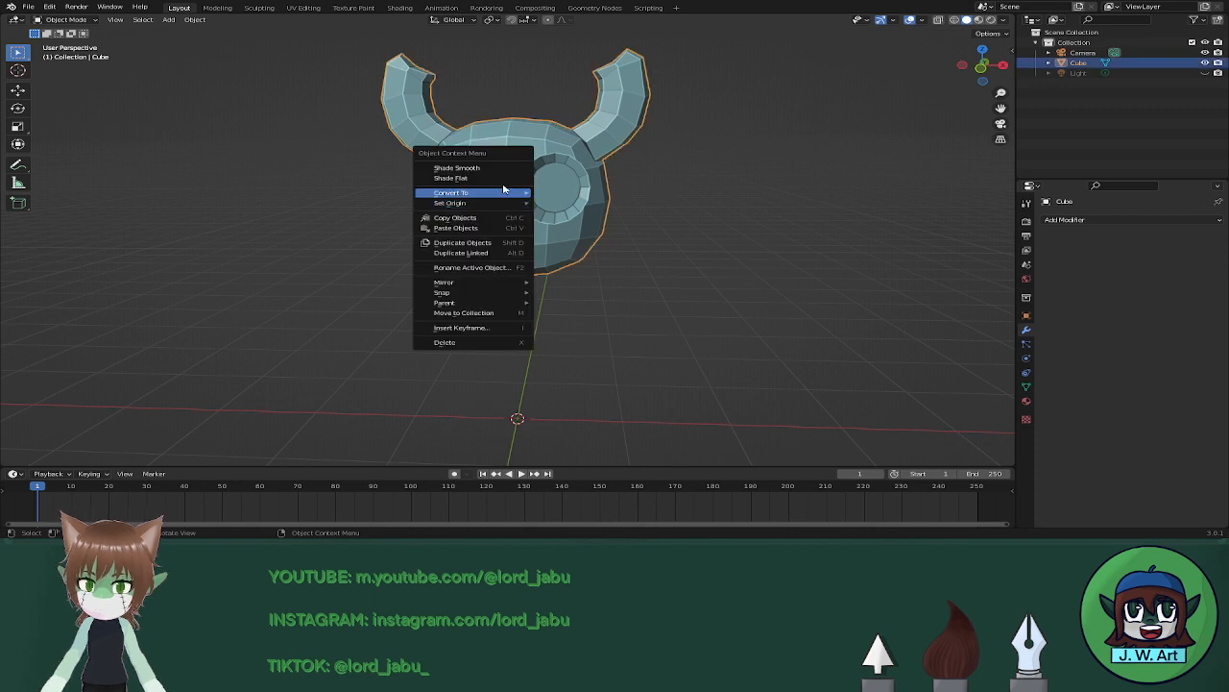
left_click(510, 169)
In the head mesh, lower the vertex in front of the right horn's base slightly along Z and slide it along its edge.
mouse_move(514, 215)
middle_mouse_down()
mouse_move(625, 230)
mouse_move(618, 214)
mouse_move(590, 240)
mouse_move(467, 224)
mouse_move(585, 260)
mouse_move(557, 260)
mouse_move(653, 225)
mouse_move(605, 208)
middle_mouse_up()
scroll(557, 261, "up", 4)
middle_click_drag(605, 208, 502, 324, "shift")
key("Tab")
middle_click_drag(631, 282, 661, 234)
left_click(541, 214)
scroll(601, 228, "up", 2)
key("g")
key("z")
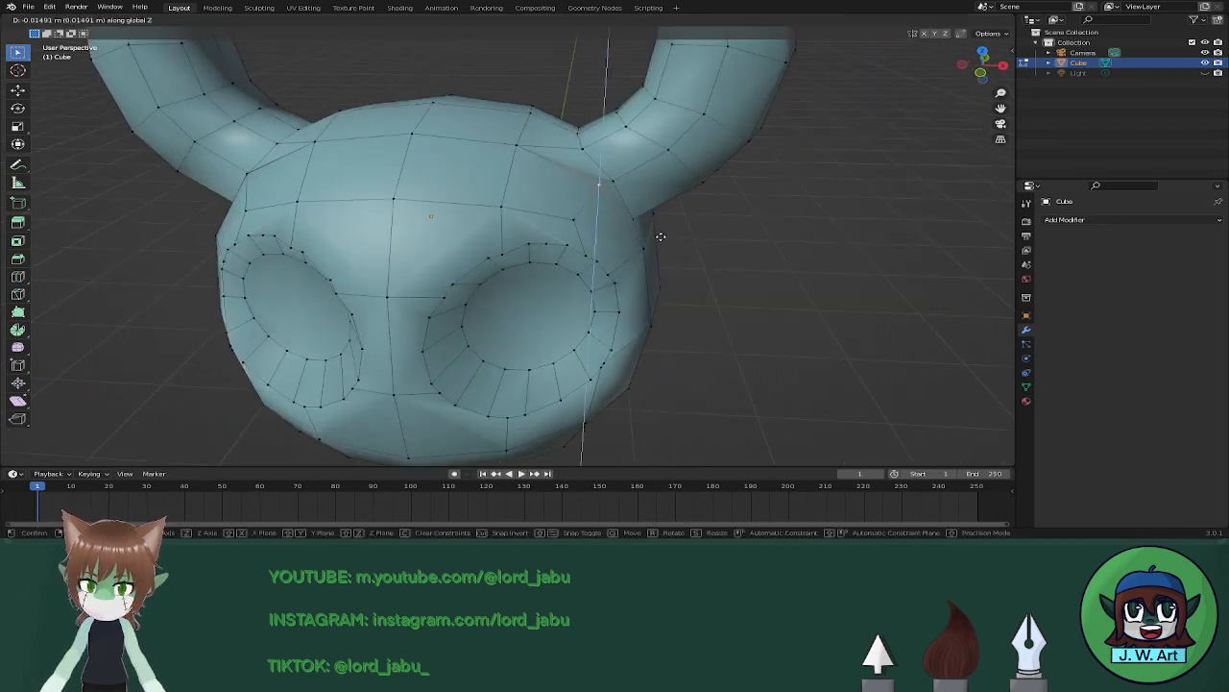
left_click(658, 242)
key("g")
key("g")
left_click(653, 245)
Connect the slid vertex to the neighbouring horn-base vertex and dissolve a surplus vertex between the horn and the eye socket.
middle_click_drag(654, 245, 604, 203)
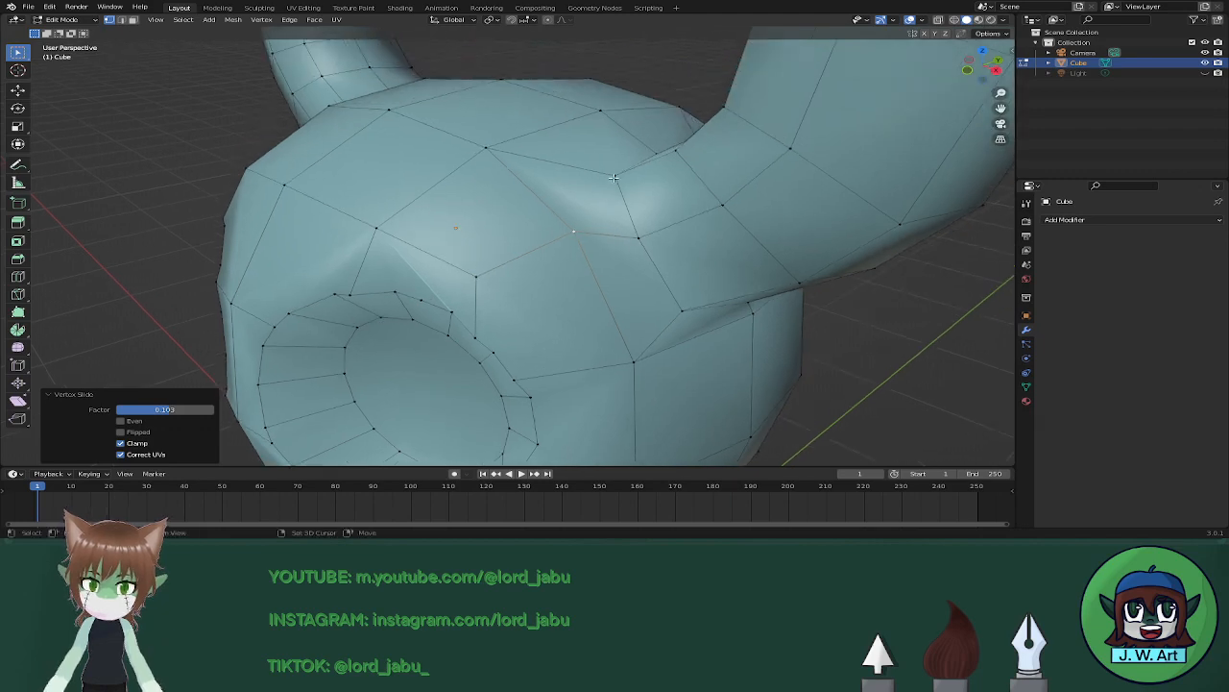
left_click(613, 177, "shift")
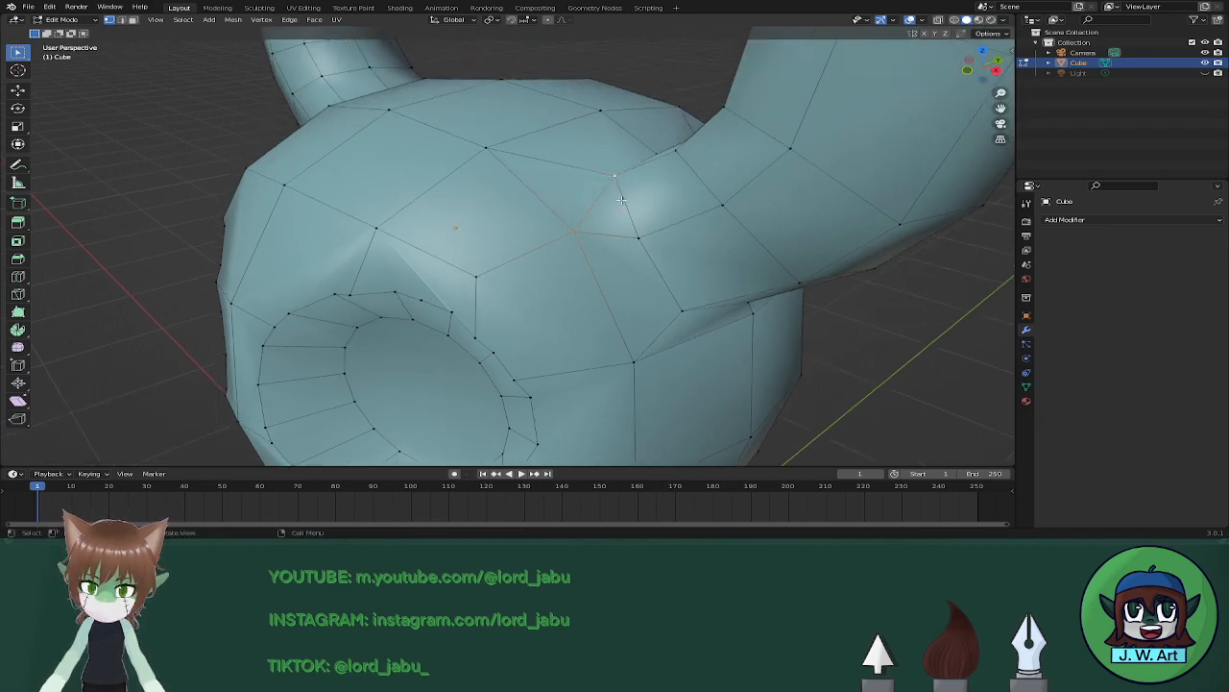
middle_click_drag(624, 200, 501, 305)
scroll(501, 281, "up", 3)
key("x")
left_click(472, 263)
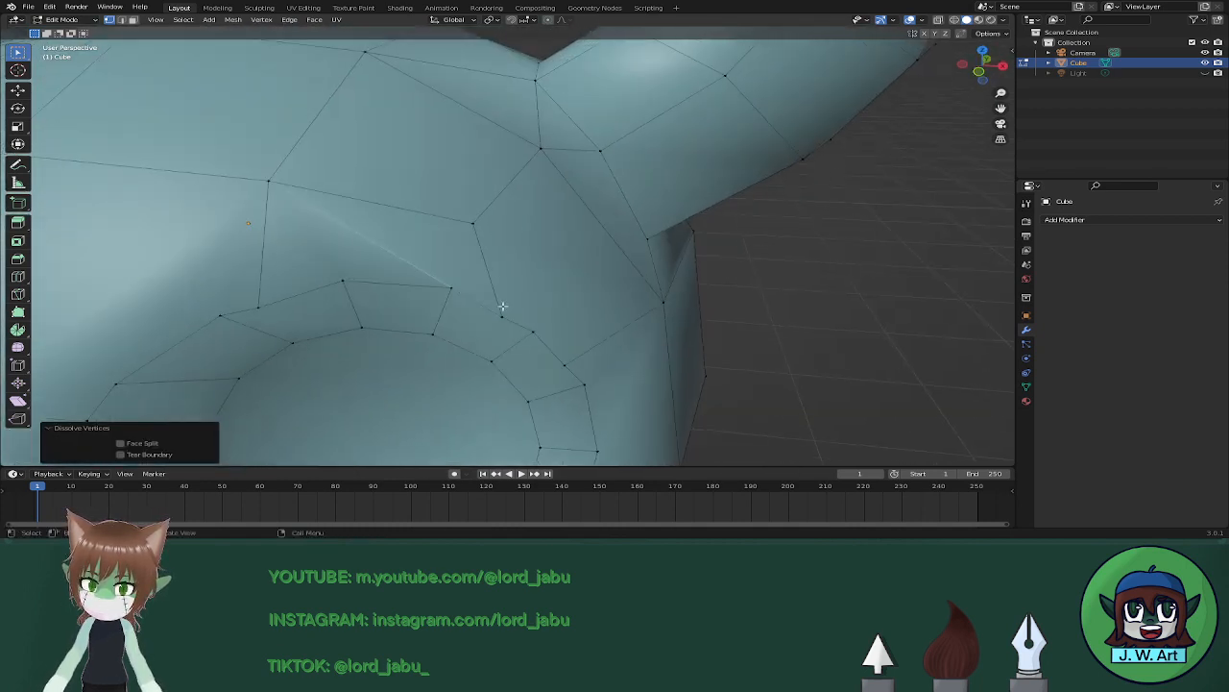
Connect the upper rim vertex of the right eye socket to the forehead vertex diagonally above it.
left_click(336, 279)
left_click(483, 234, "shift")
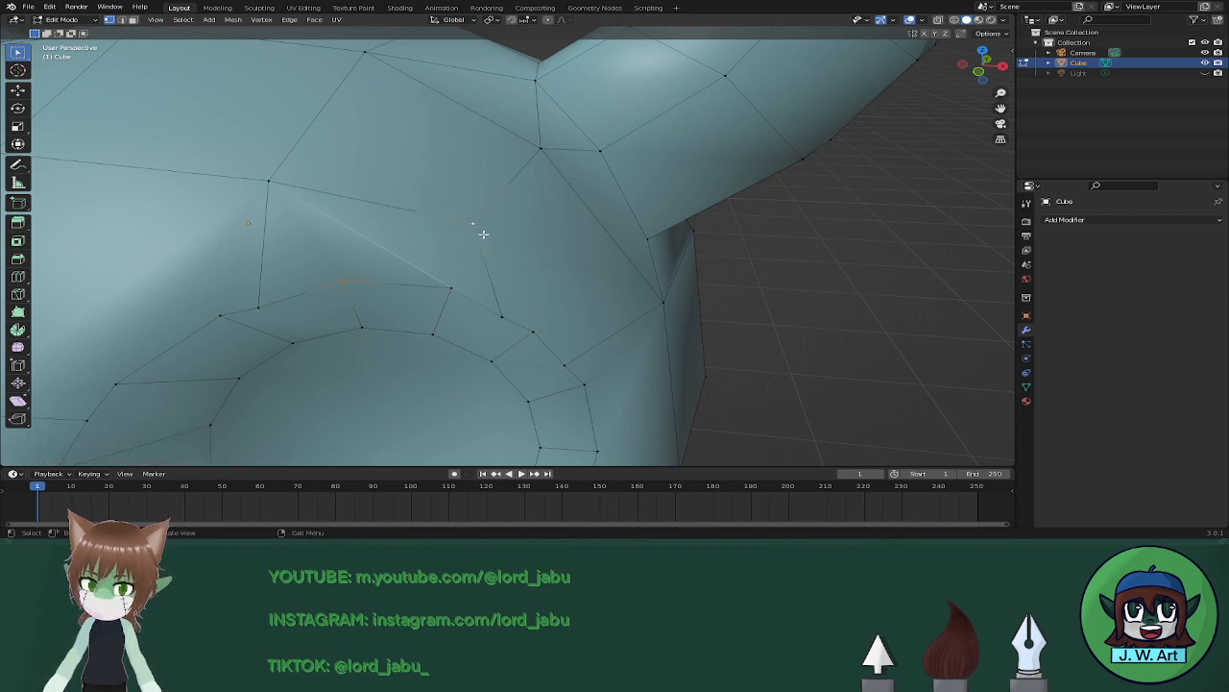
scroll(487, 240, "down", 4)
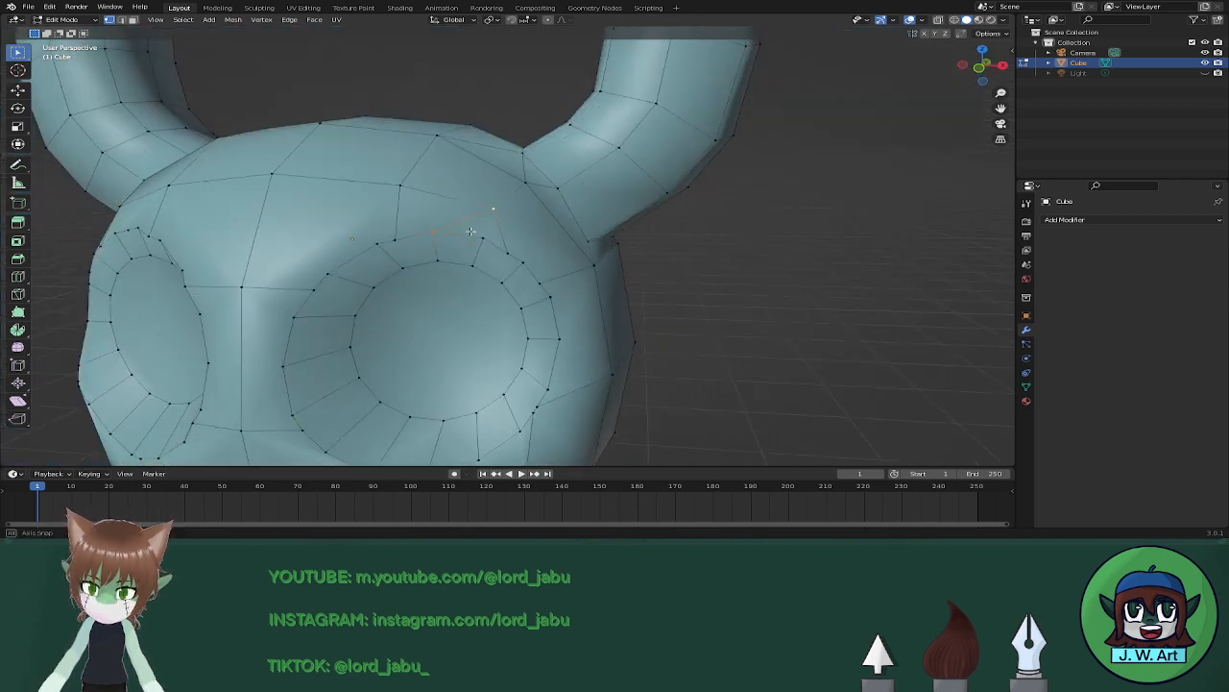
scroll(476, 228, "down", 8)
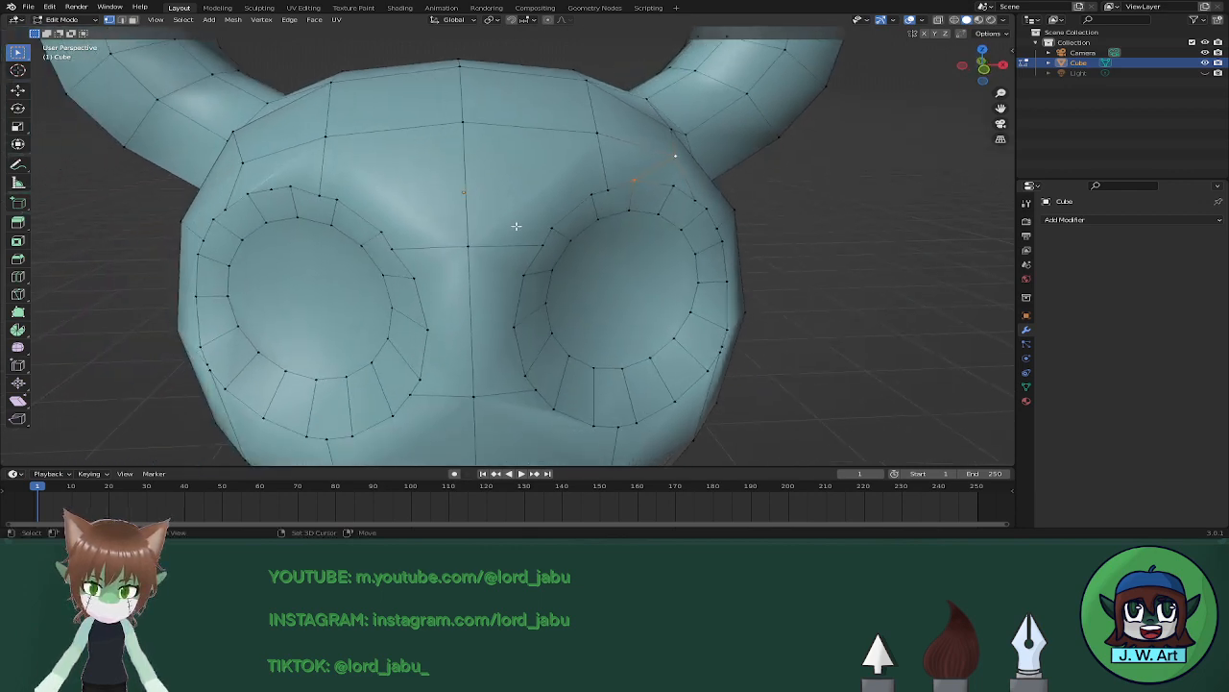
Delete all vertices of the head's left half, on the negative X side, and add a Mirror modifier.
mouse_move(398, 260)
middle_mouse_down("shift")
mouse_move(389, 239)
mouse_move(405, 235)
middle_mouse_up("shift")
key("shift+z")
left_click_drag(288, 51, 462, 385)
key("x")
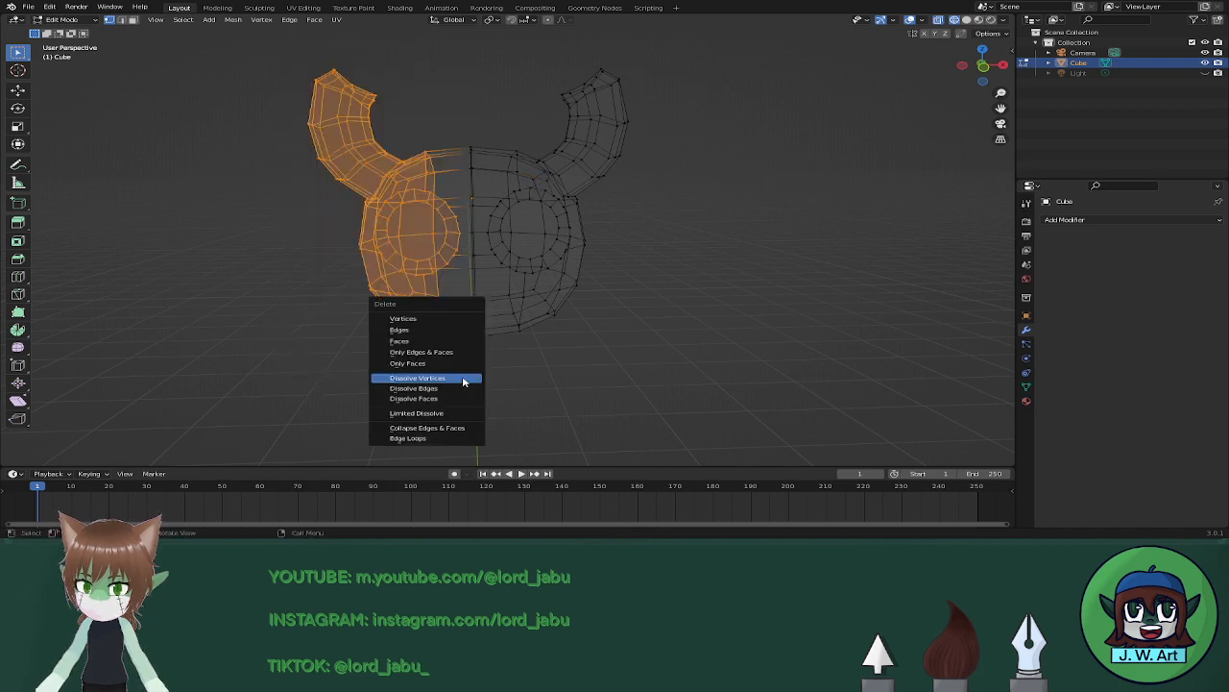
left_click(414, 318)
key("shift+z")
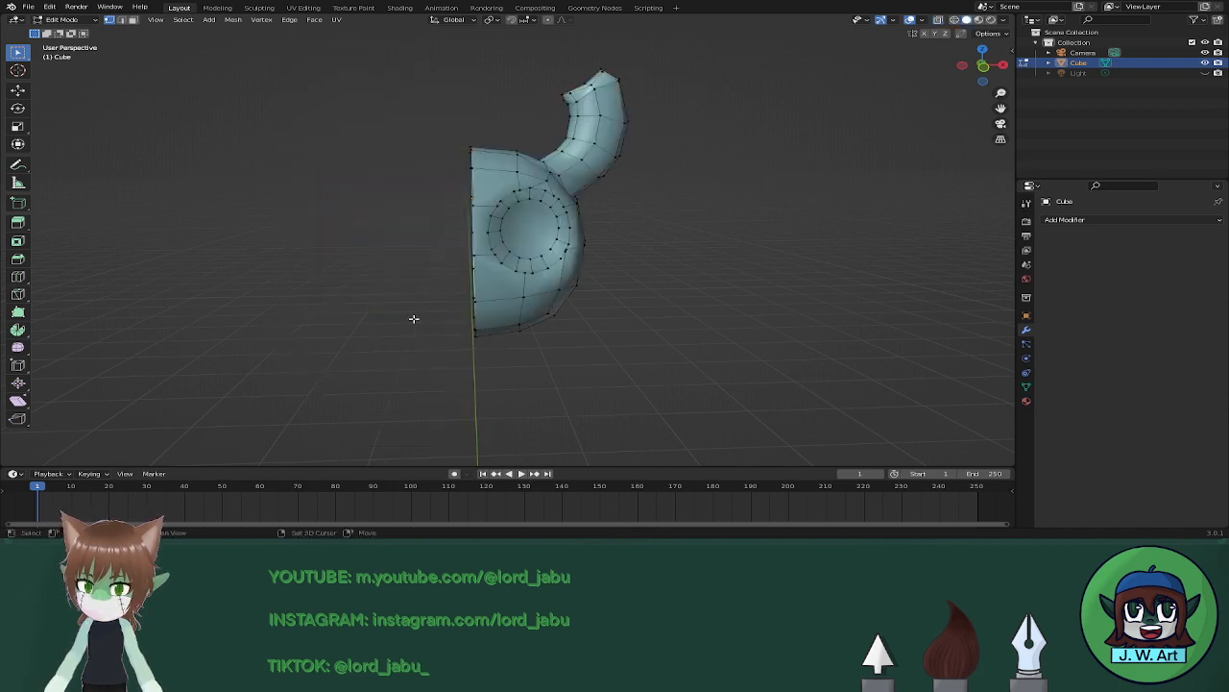
left_click(1092, 224)
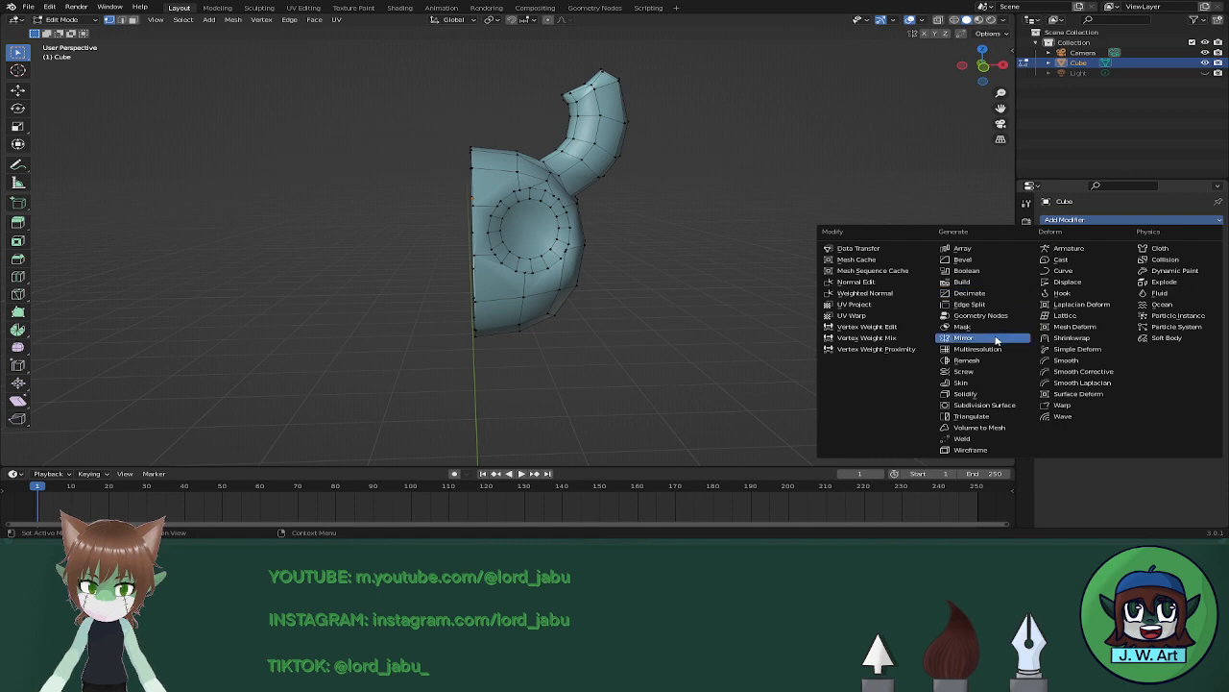
left_click(966, 331)
Slide the vertices under the horn's base on the side of the head along their edges.
middle_click_drag(749, 288, 638, 254)
scroll(818, 281, "up", 3)
scroll(642, 236, "up", 2)
middle_click_drag(704, 230, 655, 220)
key("shift+v")
left_click(774, 192)
key("shift+v")
left_click(607, 220)
Subdivide the rear side edge below the horn with one cut and connect its midpoint to the horn-base vertex above.
left_click(515, 215)
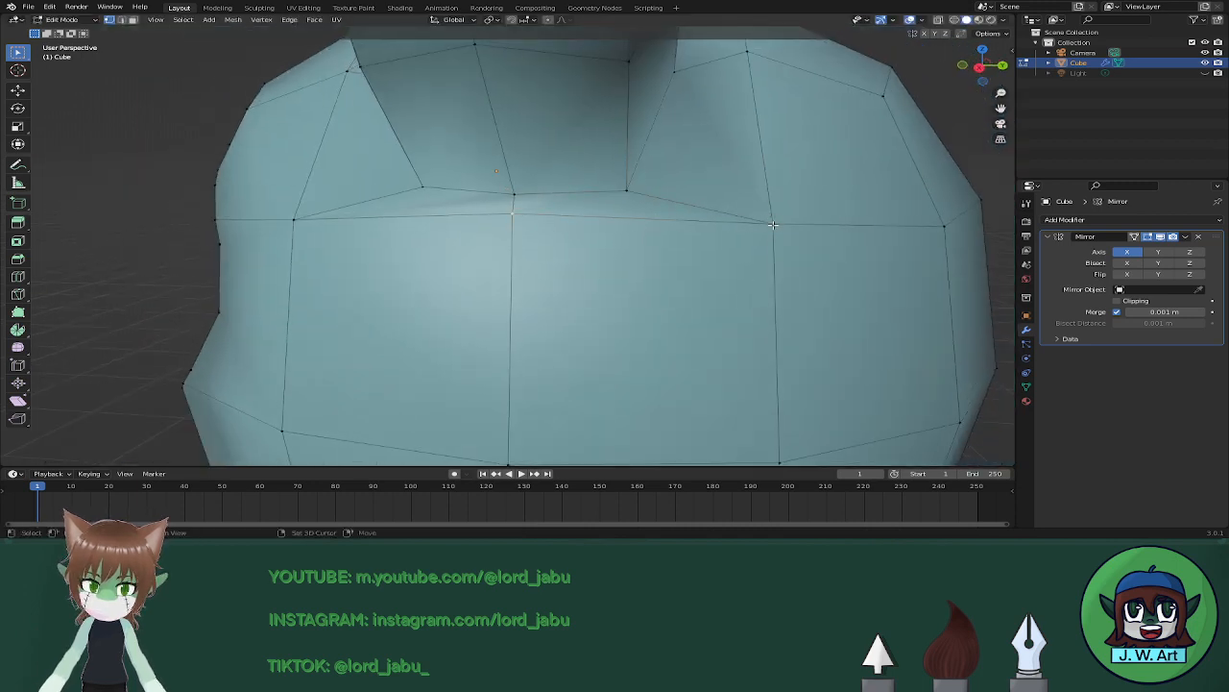
left_click(774, 223, "shift")
right_click(774, 224)
left_click(760, 264)
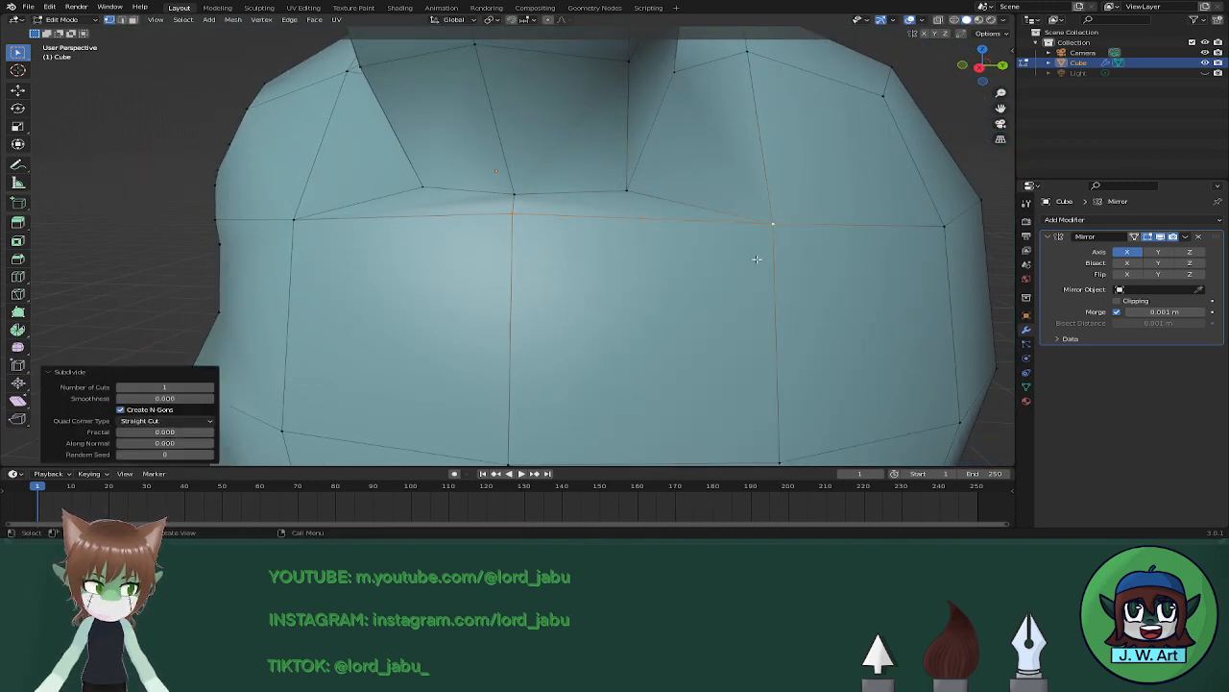
left_click(644, 220)
left_click(625, 190, "shift")
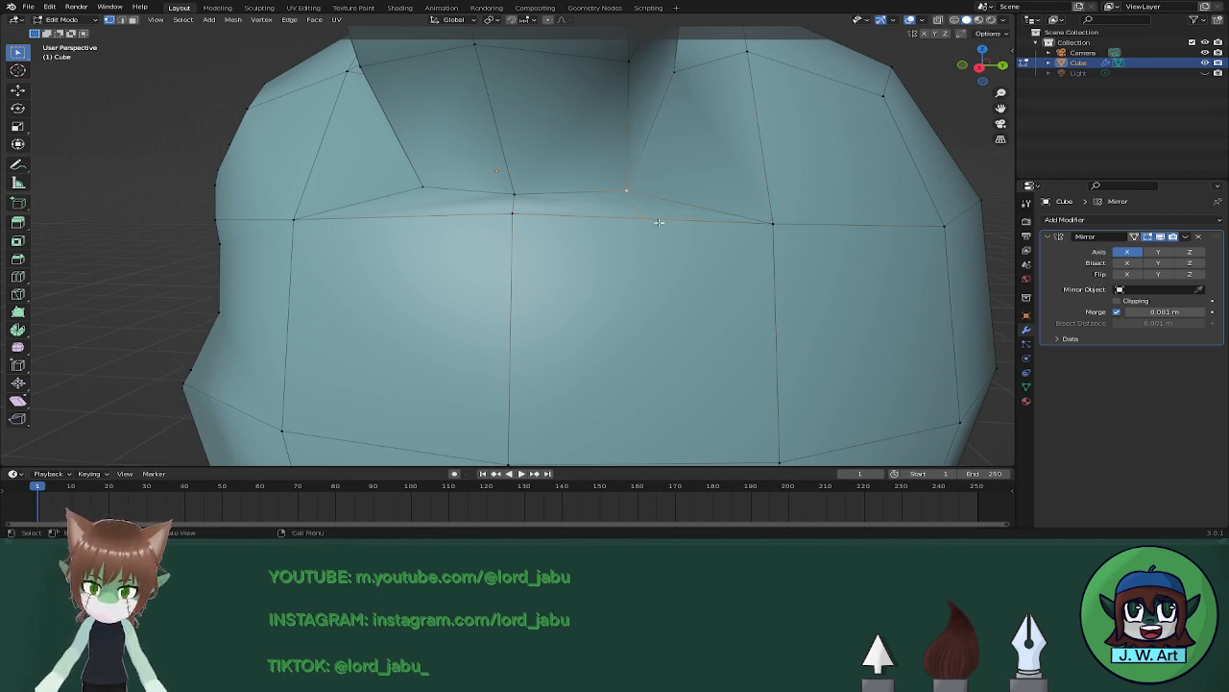
Subdivide the adjacent side edge towards the eye with one cut and connect its midpoint to the horn-base vertex above it.
middle_click_drag(659, 222, 515, 247)
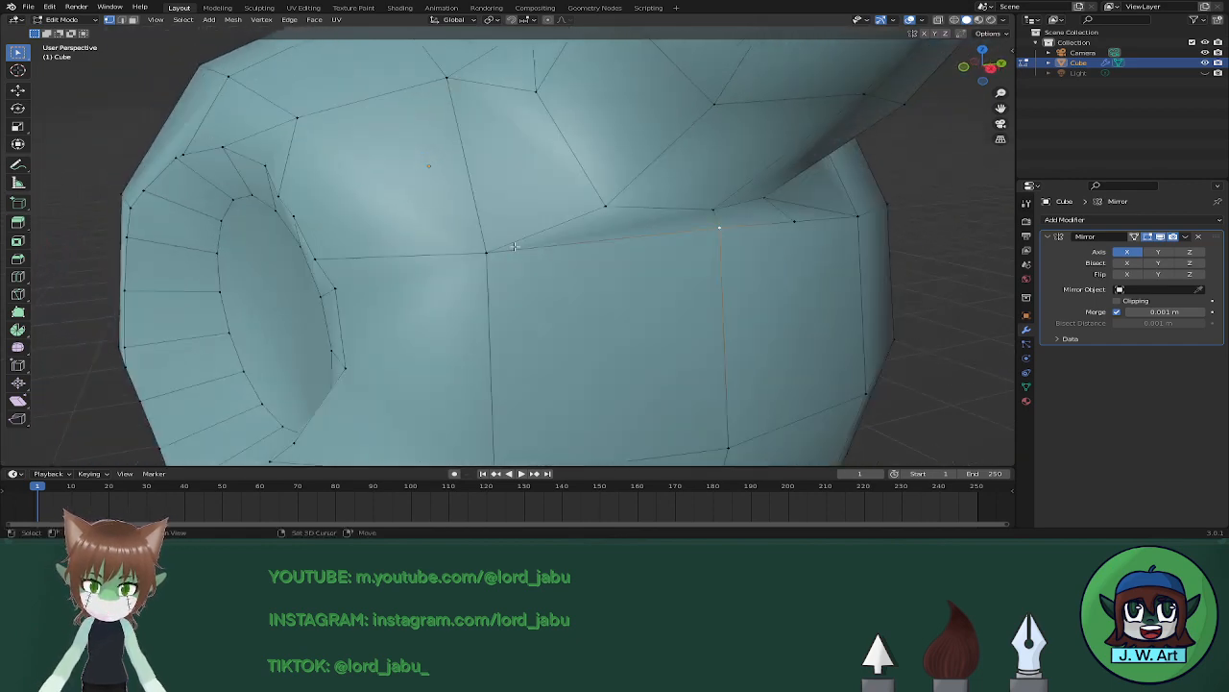
right_click(490, 249)
left_click(490, 251)
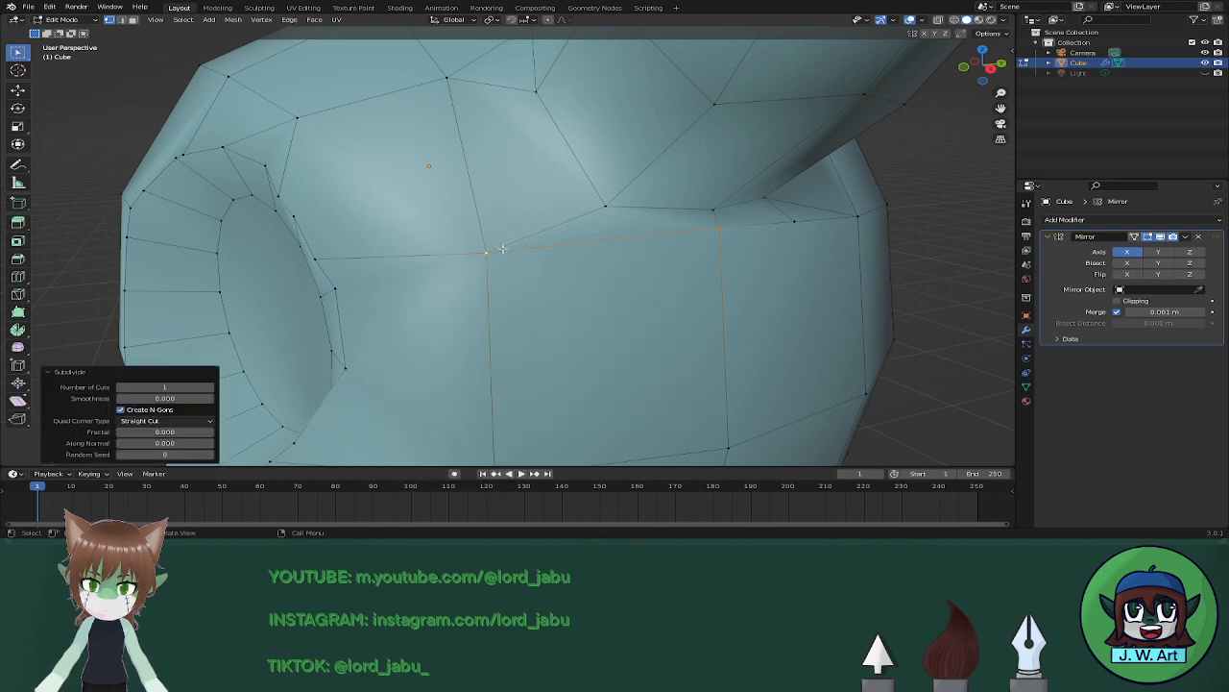
left_click(609, 240)
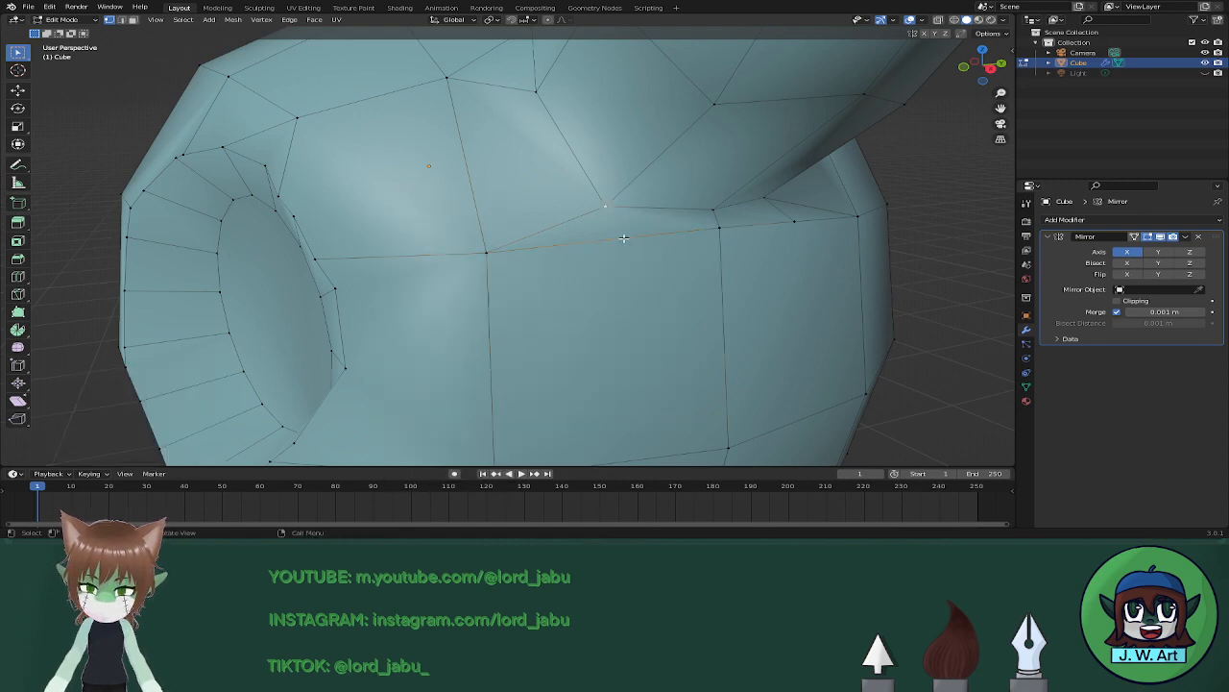
Slide the outer vertex on the underside of the horn's base slightly along its edge.
middle_click_drag(625, 236, 696, 228)
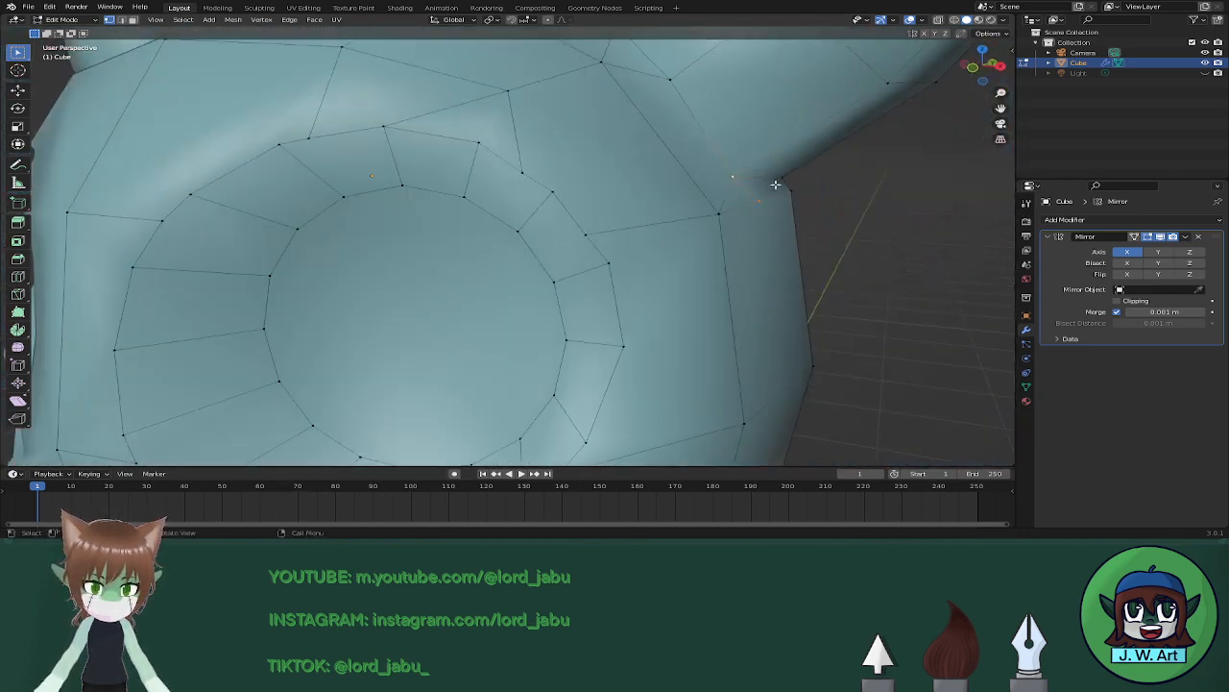
key("shift+v")
left_click(801, 231)
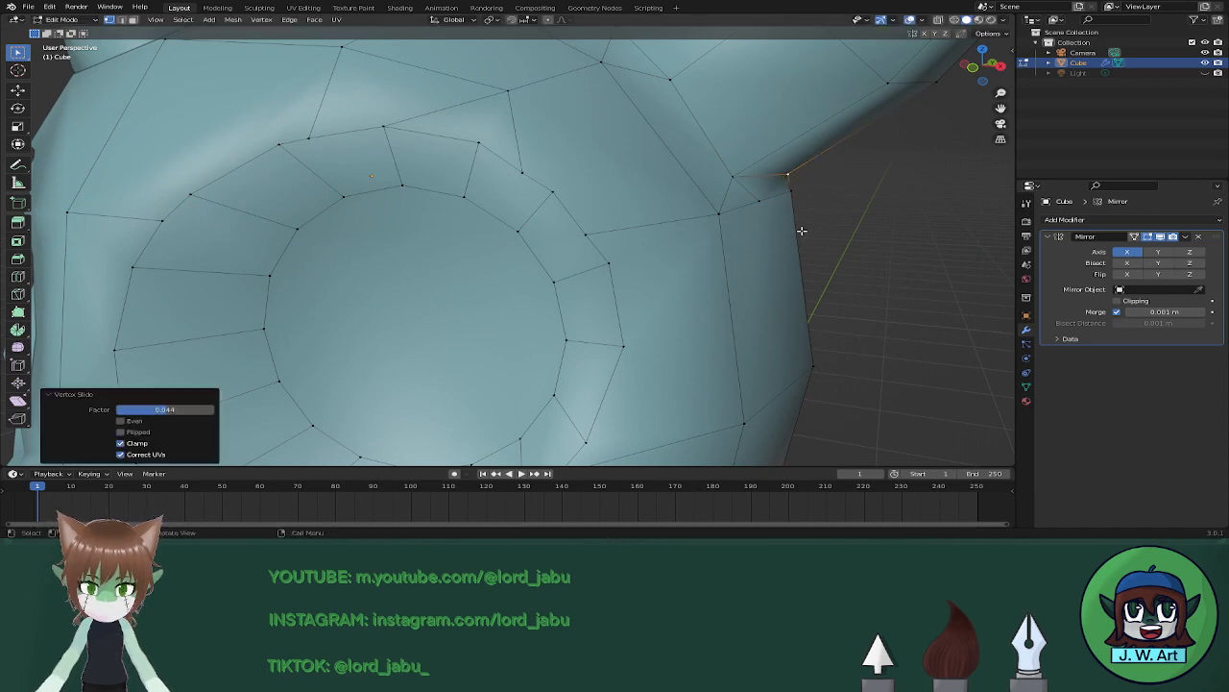
Subdivide the edge behind the horn's base and connect its new midpoint to the neighbouring horn-base vertices.
scroll(648, 242, "down", 5)
middle_click_drag(648, 242, 646, 271)
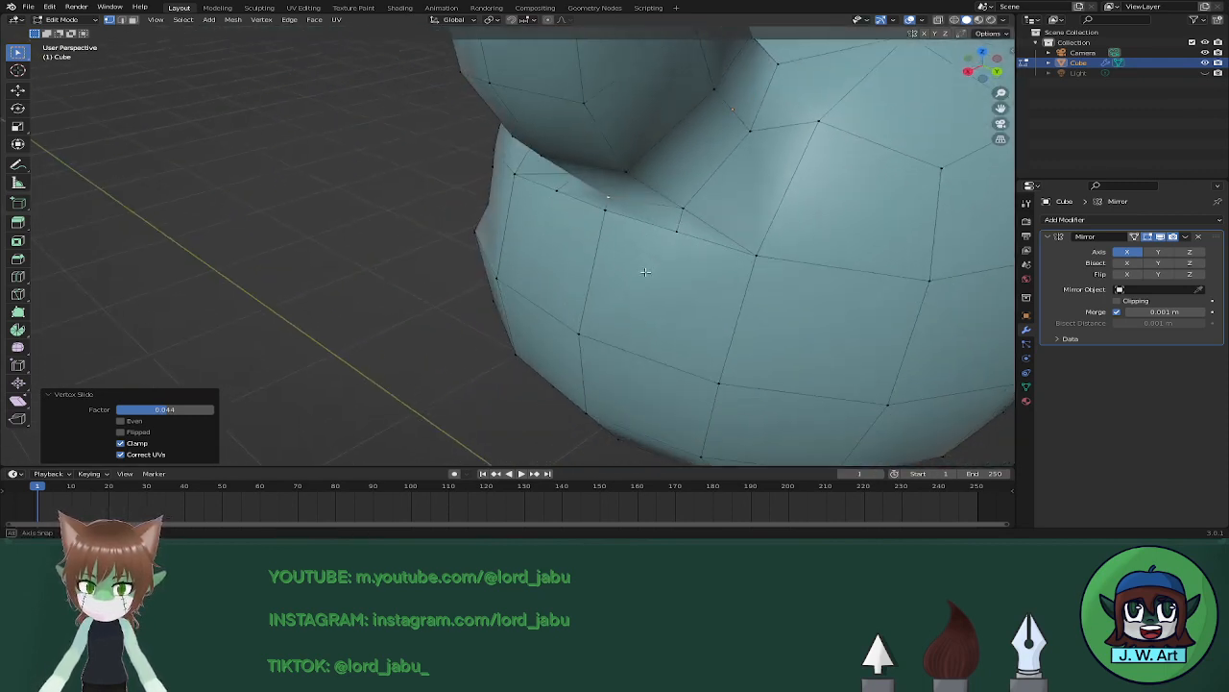
left_click(756, 254)
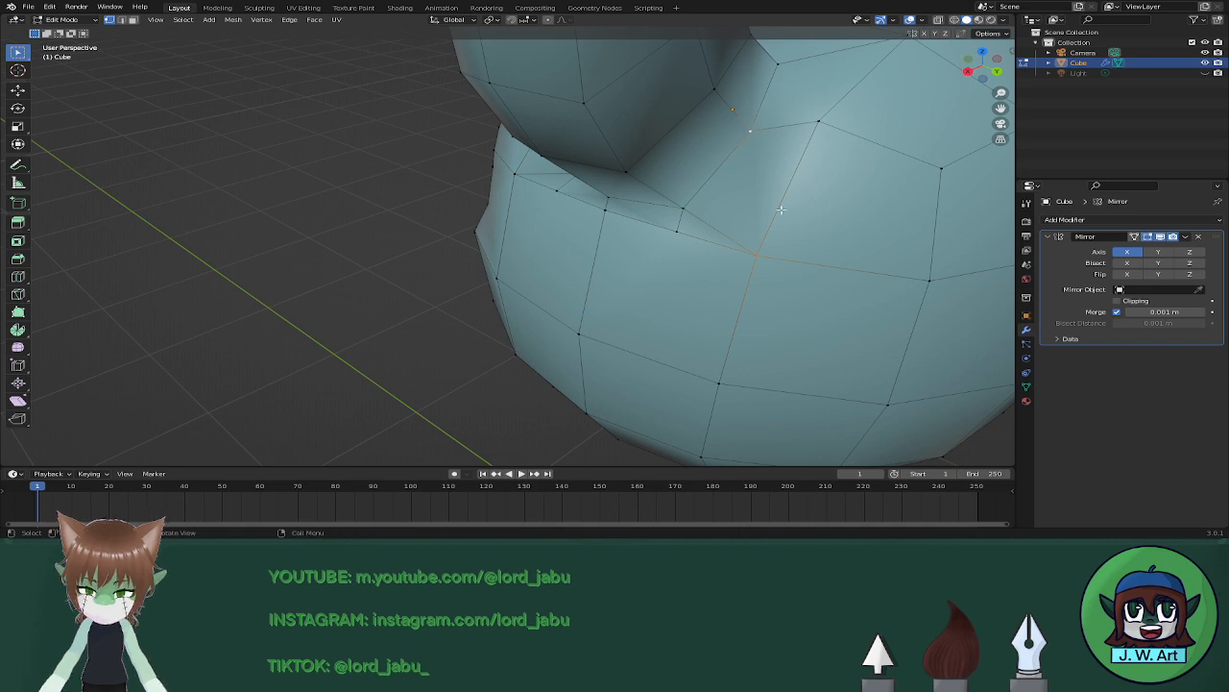
middle_click_drag(780, 210, 797, 204)
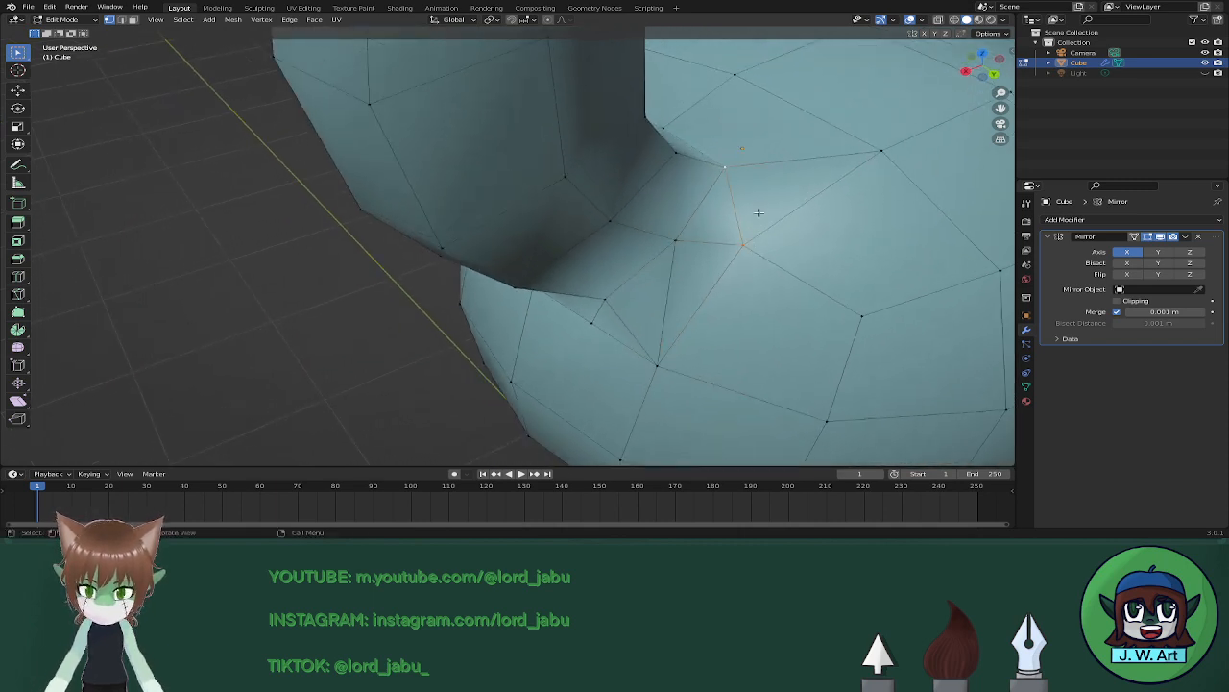
Connect the outer rim vertex of the right eye socket to the vertex on the side of the cheek.
middle_click_drag(759, 212, 642, 242)
key("Tab")
key("Tab")
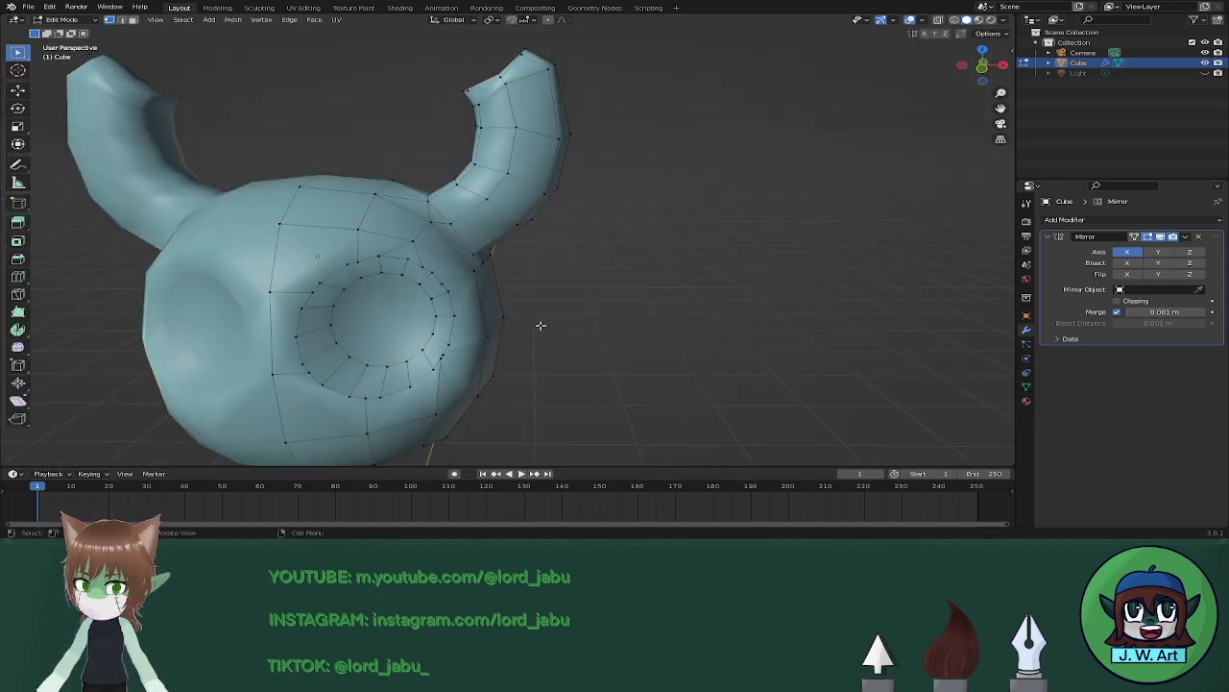
middle_click_drag(541, 323, 588, 256)
key("Tab")
key("Tab")
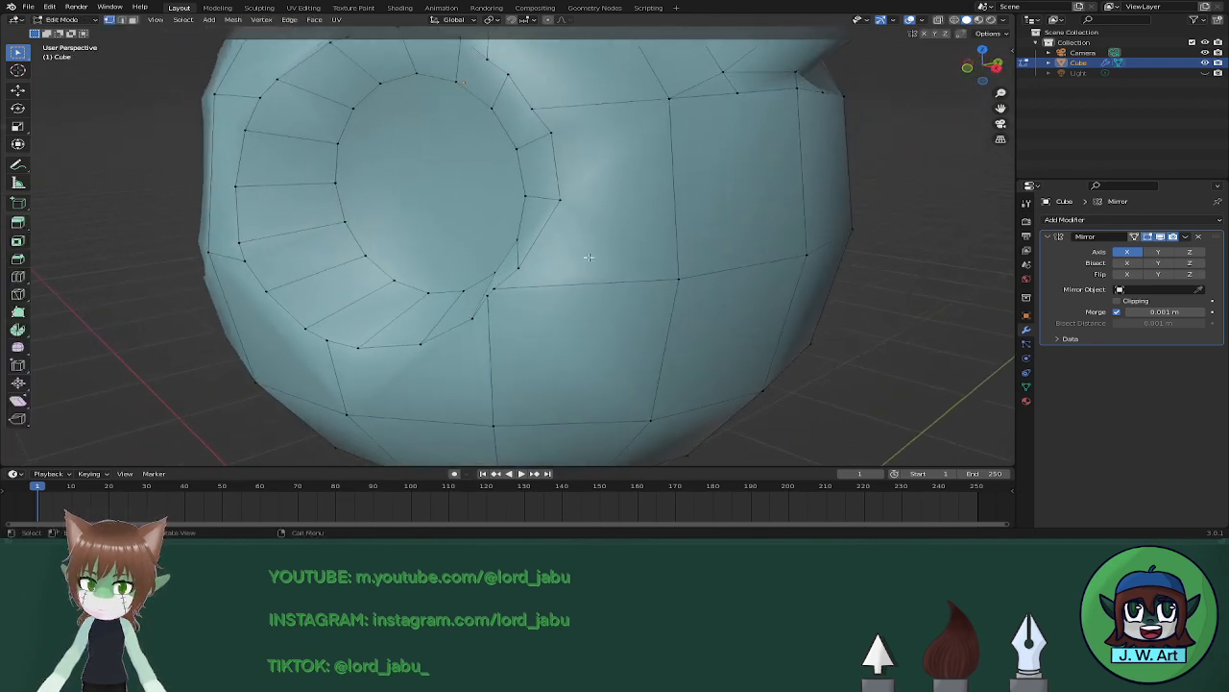
left_click(682, 277, "alt")
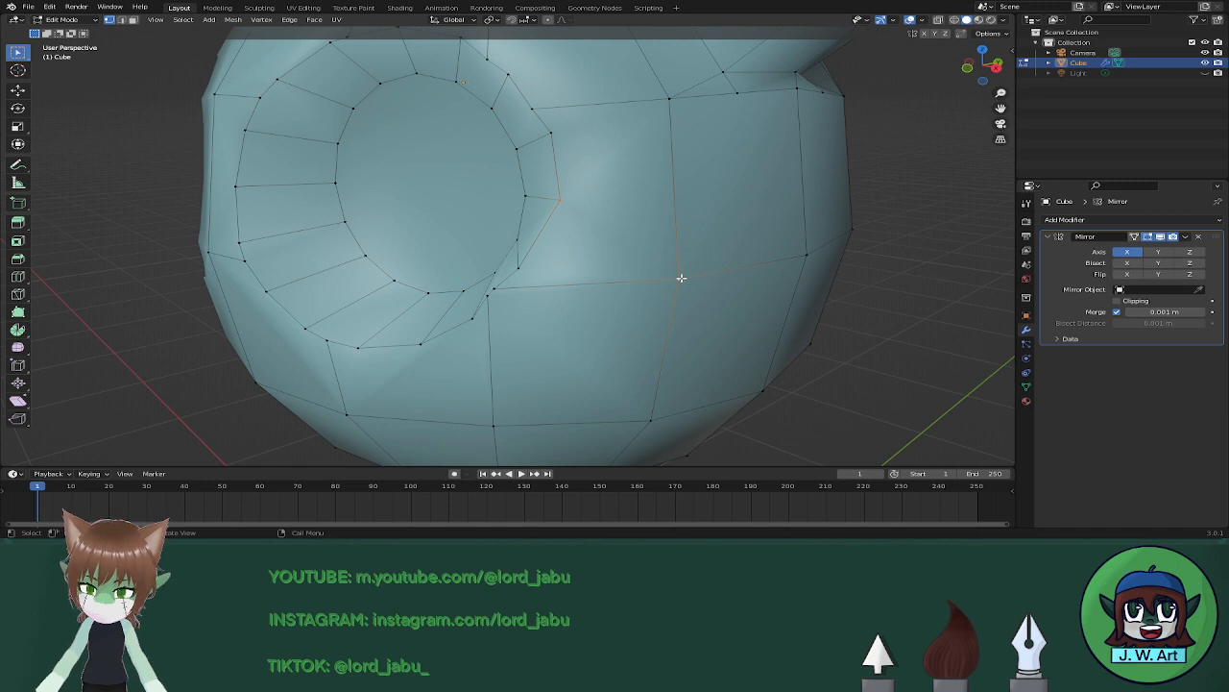
middle_click_drag(681, 278, 580, 218)
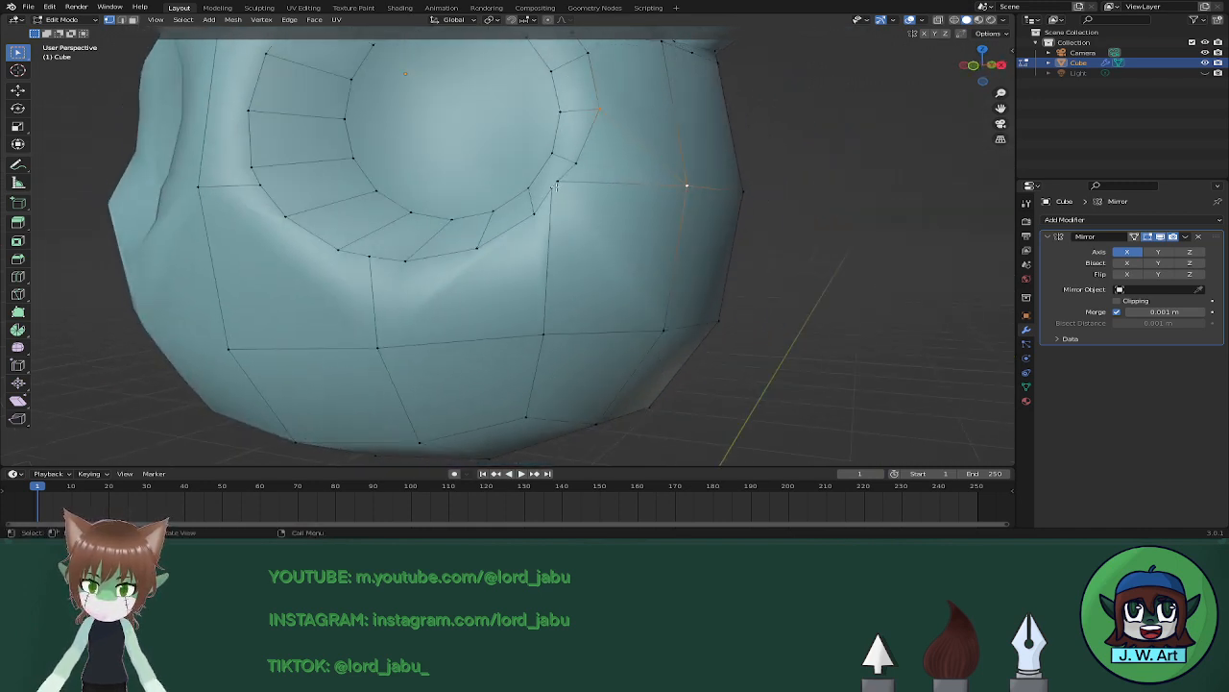
Merge the two close vertices at the eye socket's lower outer rim at their center.
key("m")
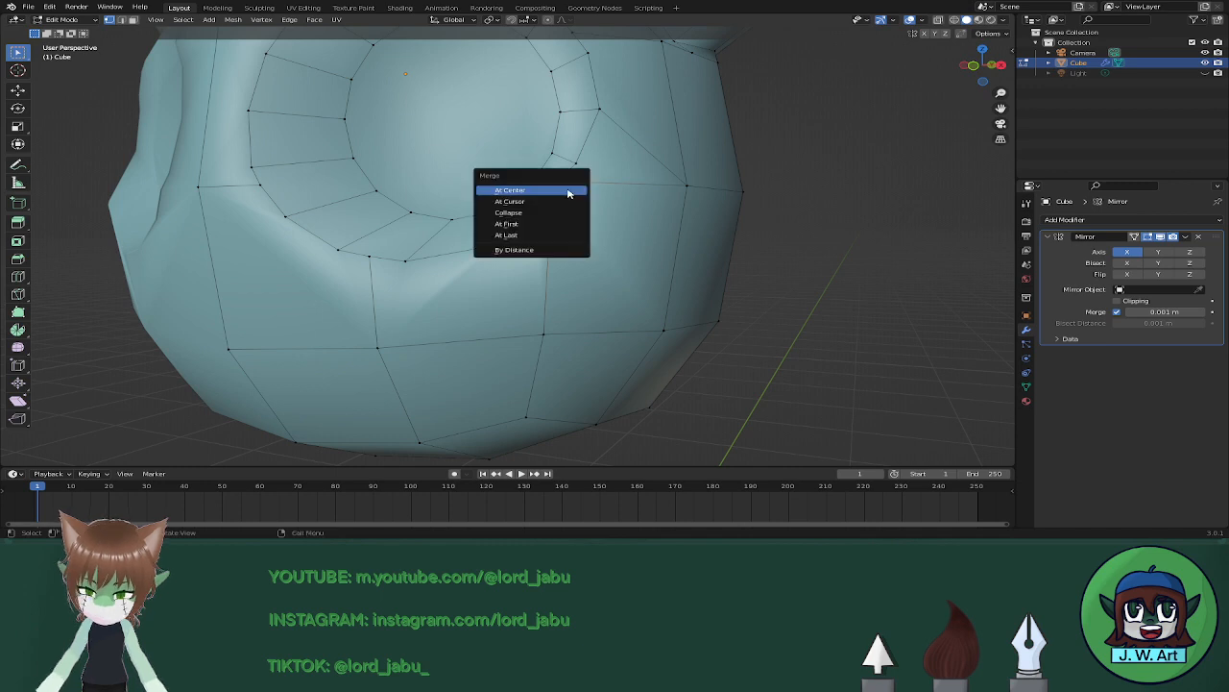
left_click(568, 194)
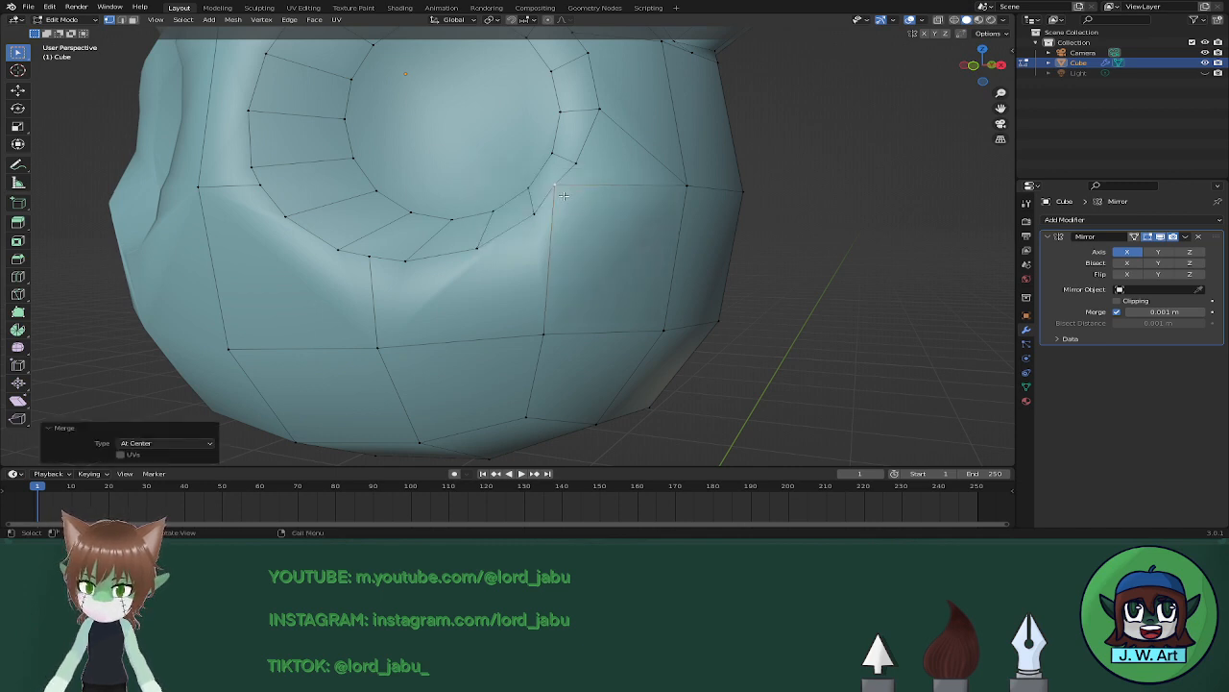
middle_click_drag(671, 333, 618, 270)
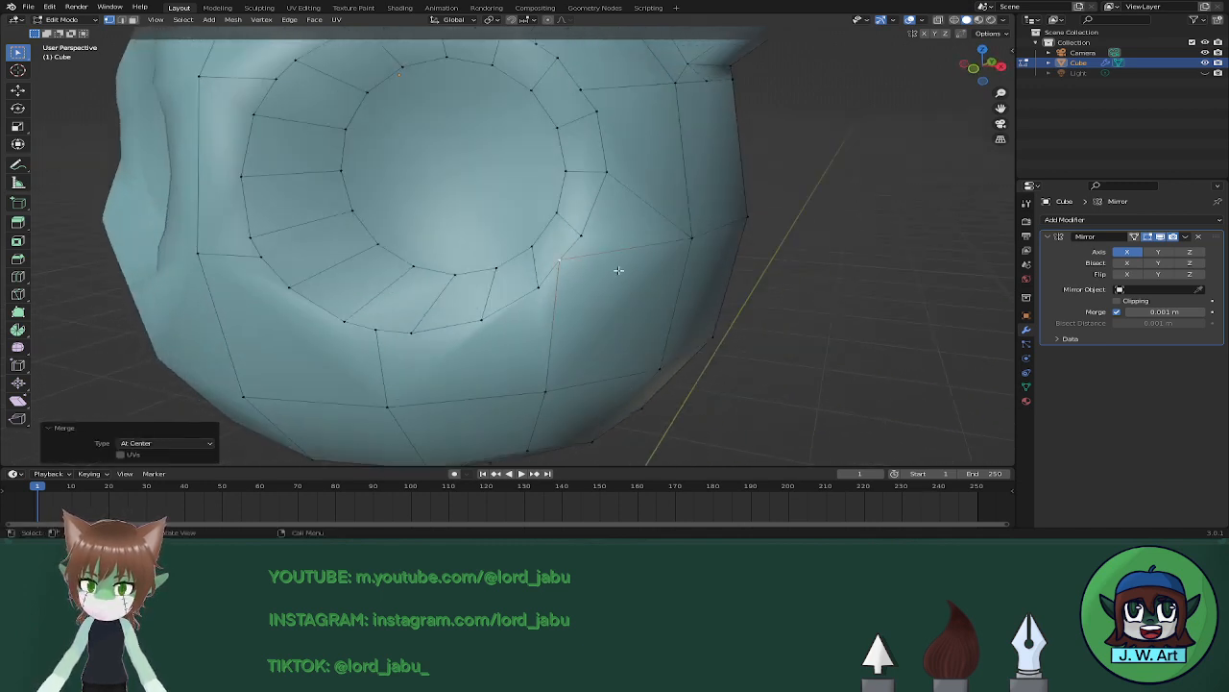
Slide the vertex on the eye socket's lower outer rim along its edge by a factor of about 0.106.
left_click(582, 234)
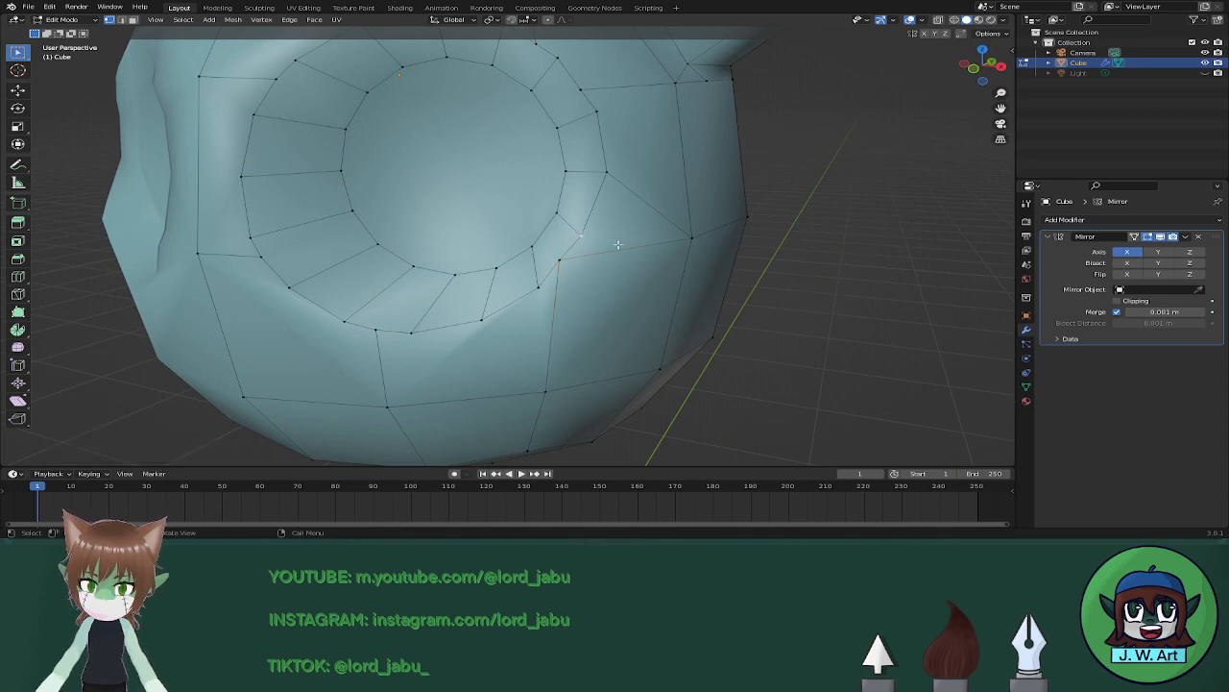
middle_click_drag(615, 249, 676, 231)
key("shift+v")
left_click(644, 245)
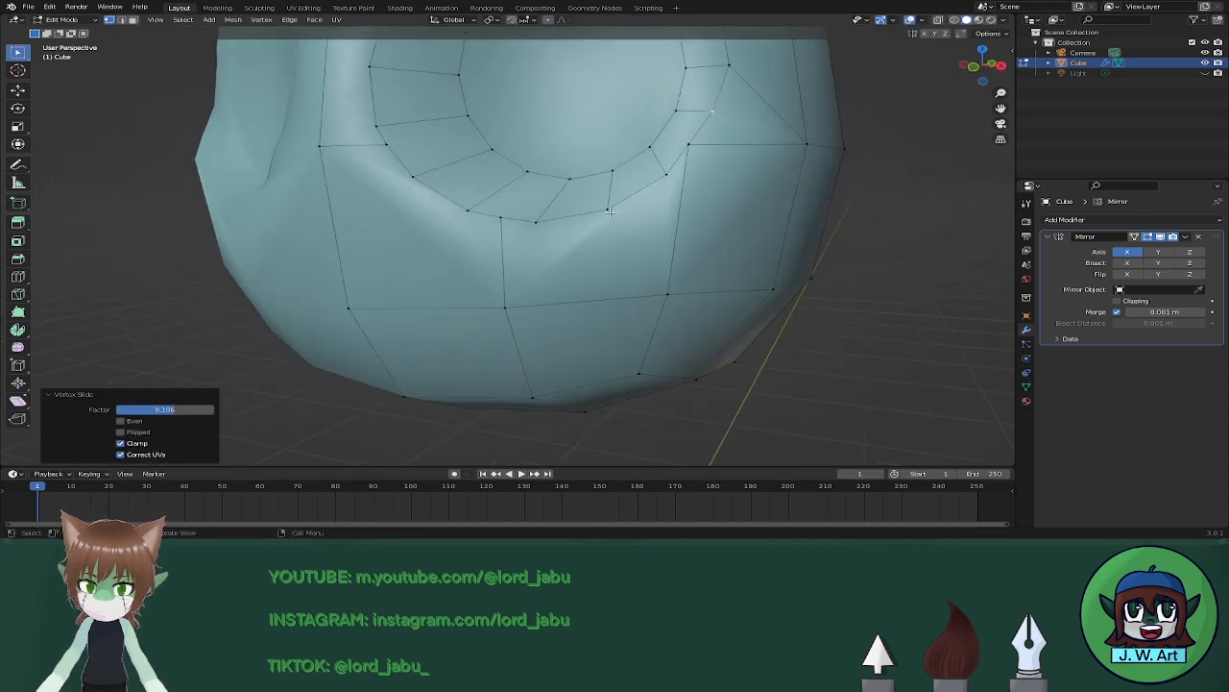
Subdivide the lower cheek edge below the eye socket and connect its new midpoint to the socket's lower rim vertex.
left_click(666, 296)
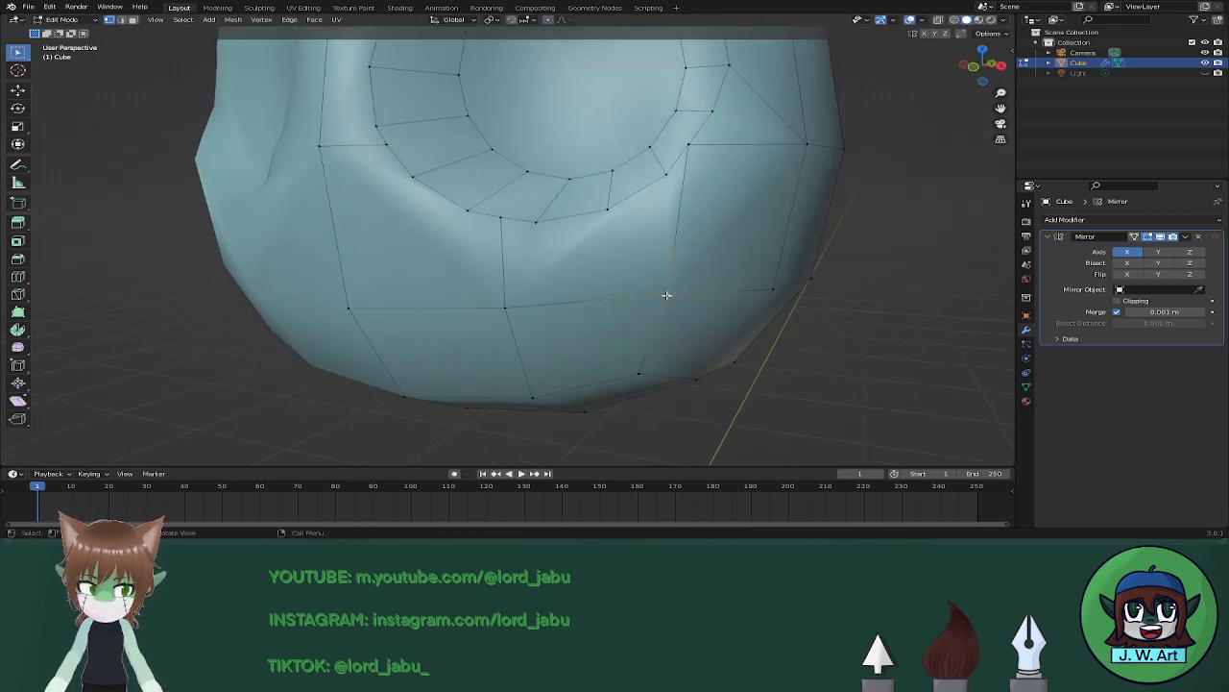
right_click(505, 307)
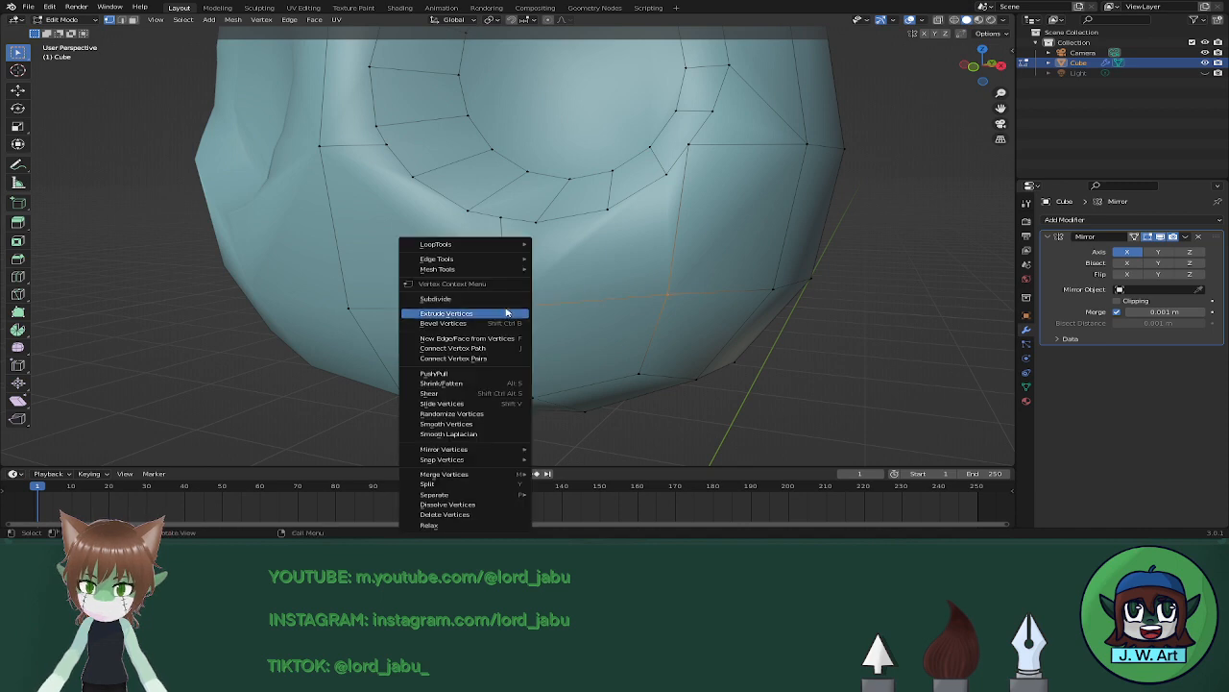
left_click(505, 300)
left_click(608, 216)
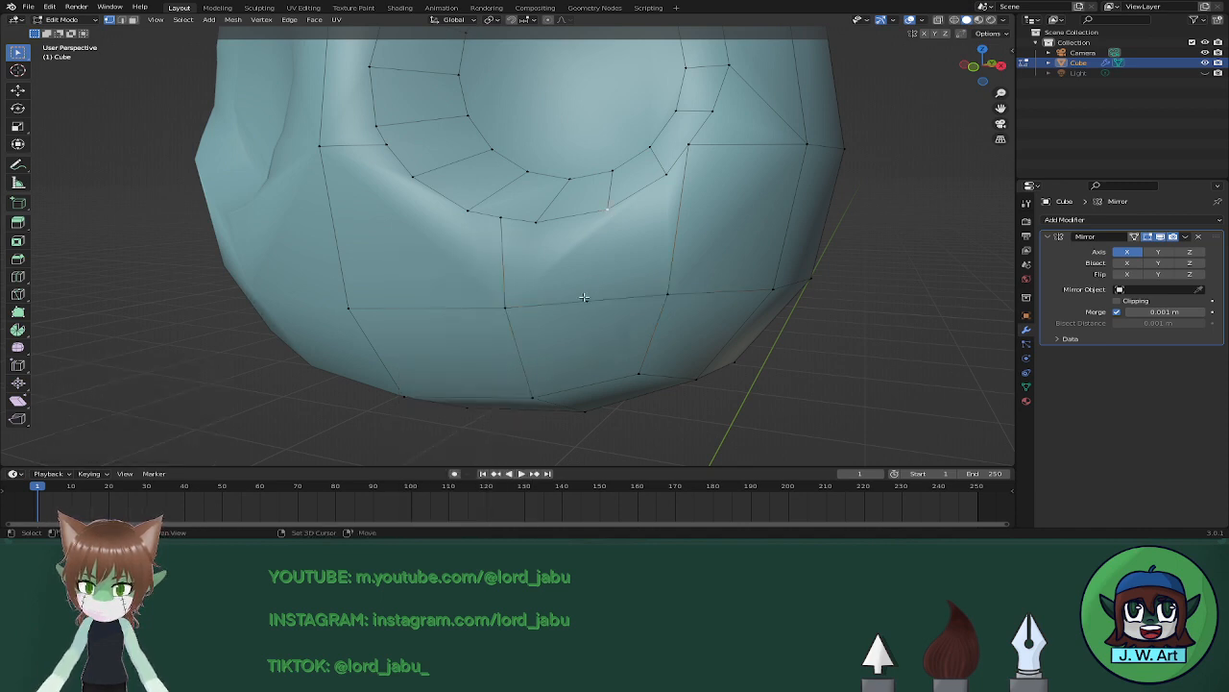
Slide the eye socket's lower inner rim vertex about 0.12 along its edge and connect it to the centre-line vertex below.
middle_click_drag(597, 287, 560, 298)
scroll(591, 231, "up", 1)
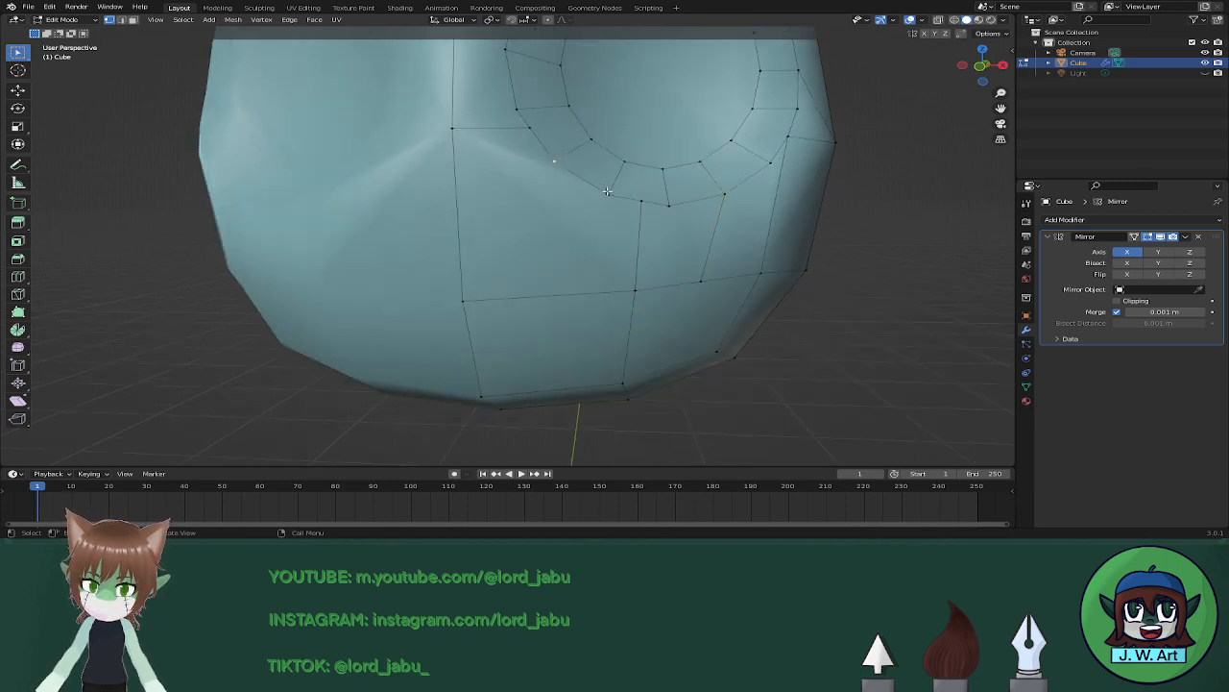
key("g")
key("g")
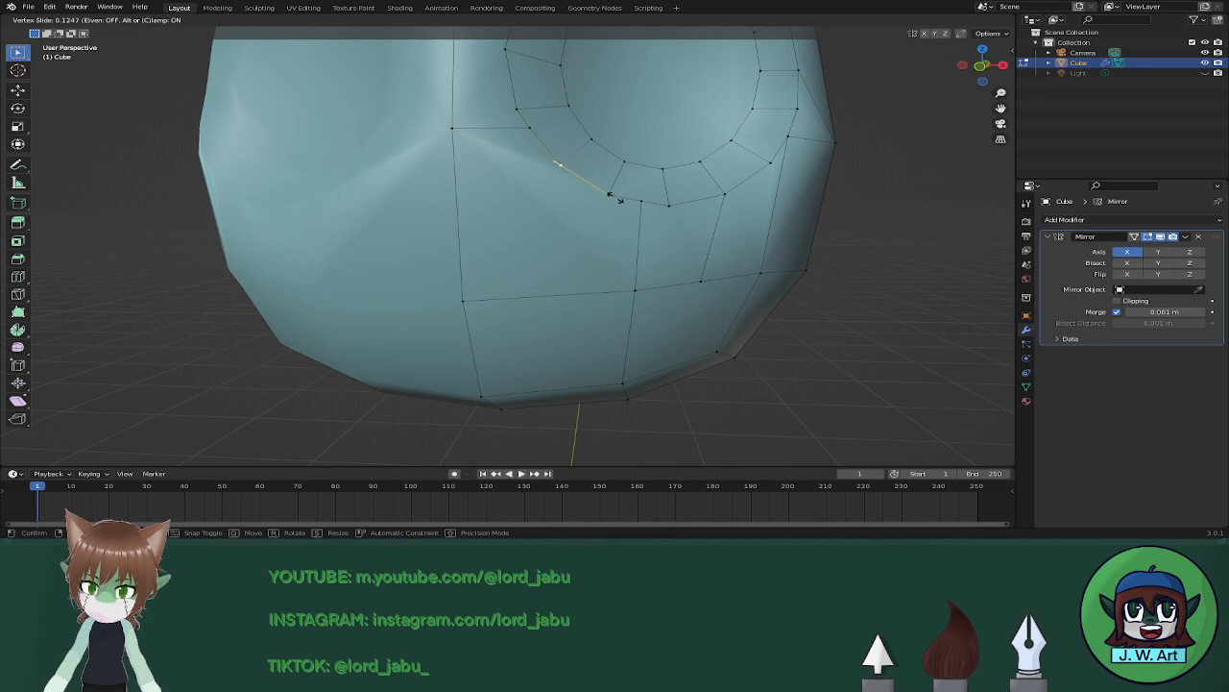
left_click(615, 198)
left_click(465, 303)
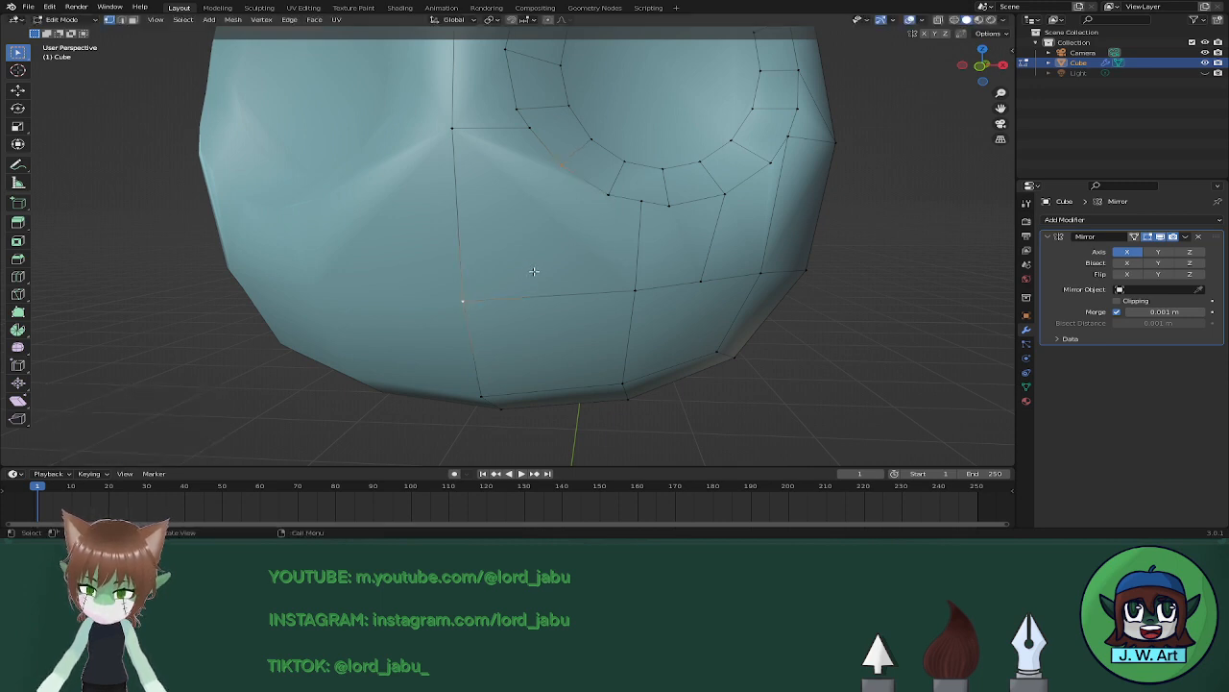
key("j")
Leave mesh editing and examine the smooth shading of the whole head from the front and around the eye sockets.
scroll(534, 271, "down", 2)
key("Tab")
mouse_move(534, 271)
middle_mouse_down()
mouse_move(552, 288)
mouse_move(631, 302)
mouse_move(459, 306)
mouse_move(549, 324)
mouse_move(599, 301)
mouse_move(512, 276)
mouse_move(601, 304)
mouse_move(683, 297)
mouse_move(587, 255)
mouse_move(505, 259)
middle_mouse_up()
scroll(512, 276, "down", 3)
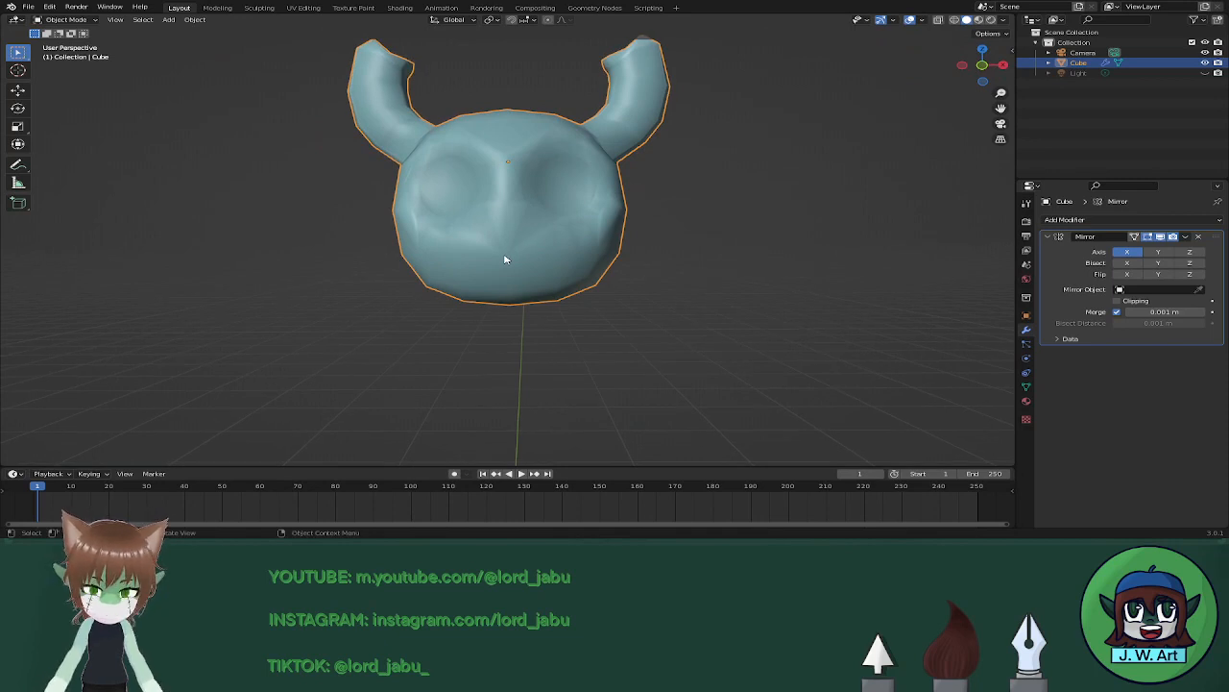
middle_click_drag(555, 259, 513, 260)
scroll(571, 281, "up", 2)
scroll(544, 237, "up", 3)
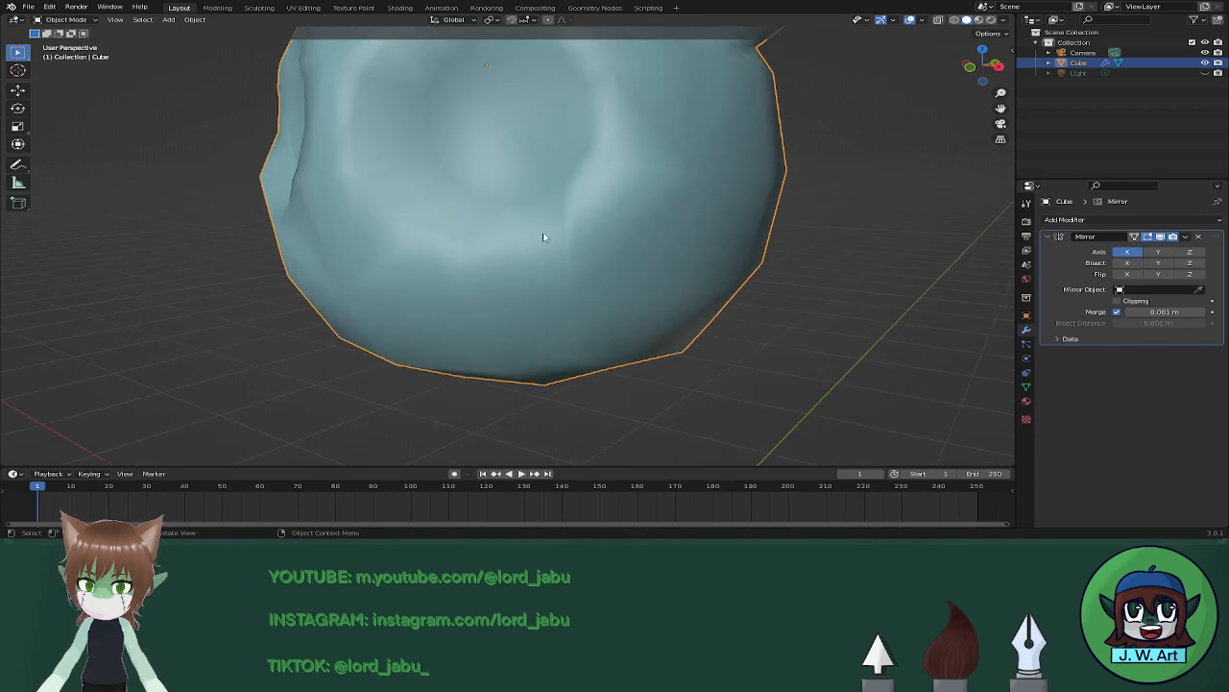
scroll(511, 152, "down", 1)
middle_click_drag(510, 153, 509, 193)
scroll(567, 189, "down", 3)
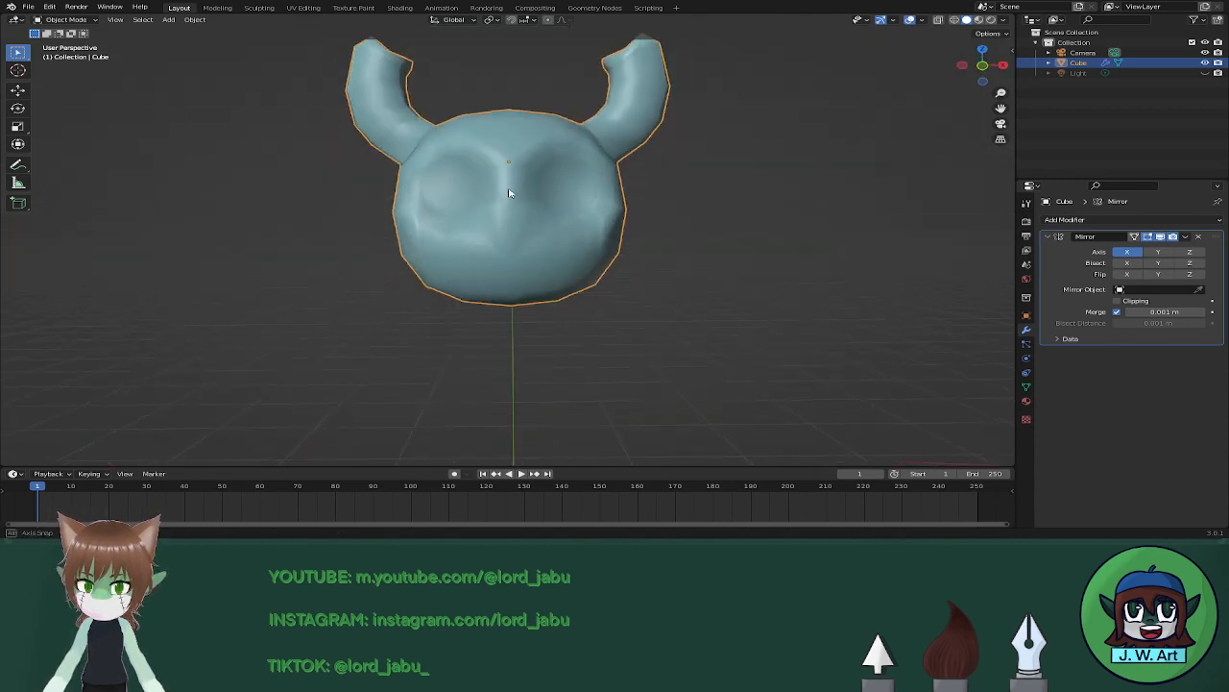
mouse_move(659, 190)
middle_mouse_down()
mouse_move(708, 150)
mouse_move(719, 193)
middle_mouse_up()
Set the head to flat shading and save the file.
right_click(665, 156)
left_click(664, 170)
scroll(719, 192, "up", 1)
middle_click_drag(838, 173, 743, 203, "shift")
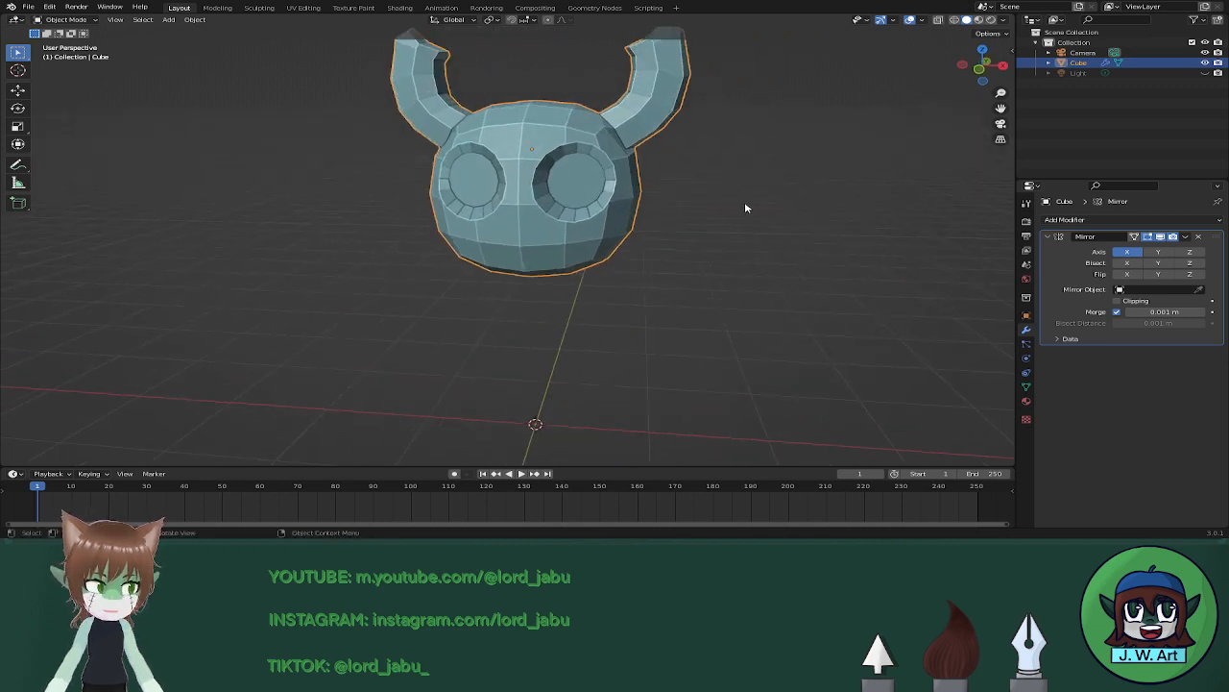
middle_click_drag(636, 214, 601, 182)
key("ctrl+s")
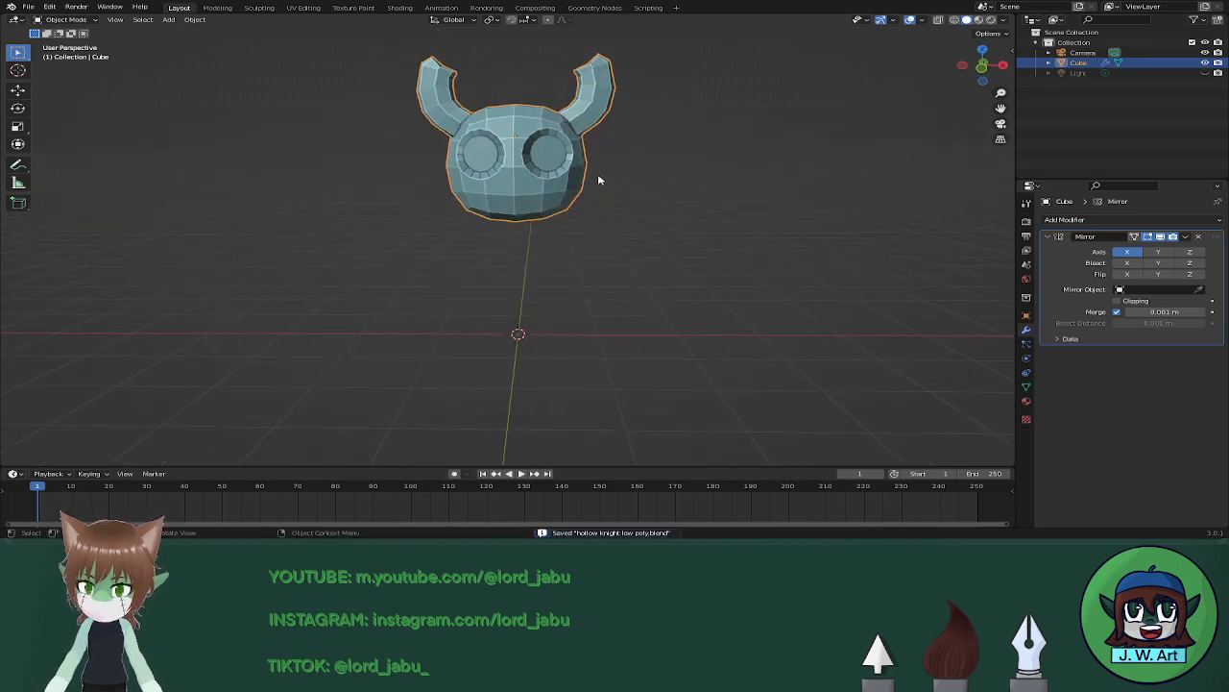
Raise the head about 0.195 m along the Z axis.
key("g")
key("z")
left_click(600, 168)
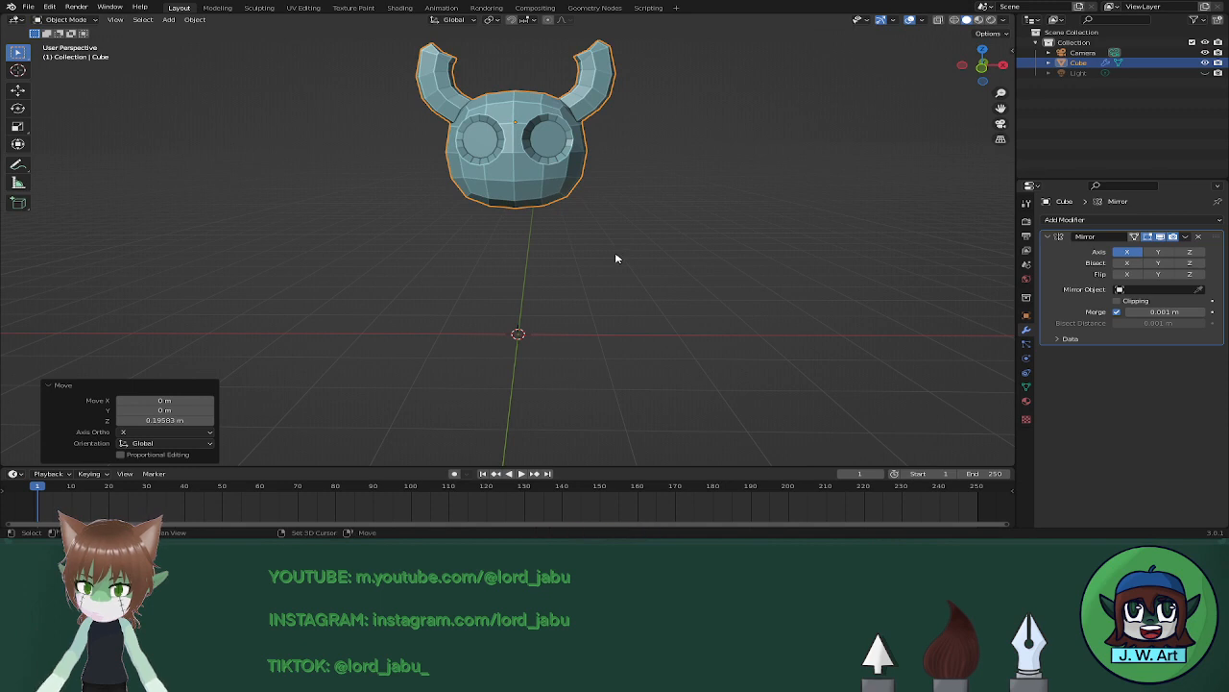
Add a cube with a level 1 Subdivision modifier for the body and raise it about 1.1 m along Z.
key("shift+a")
mouse_move(617, 255)
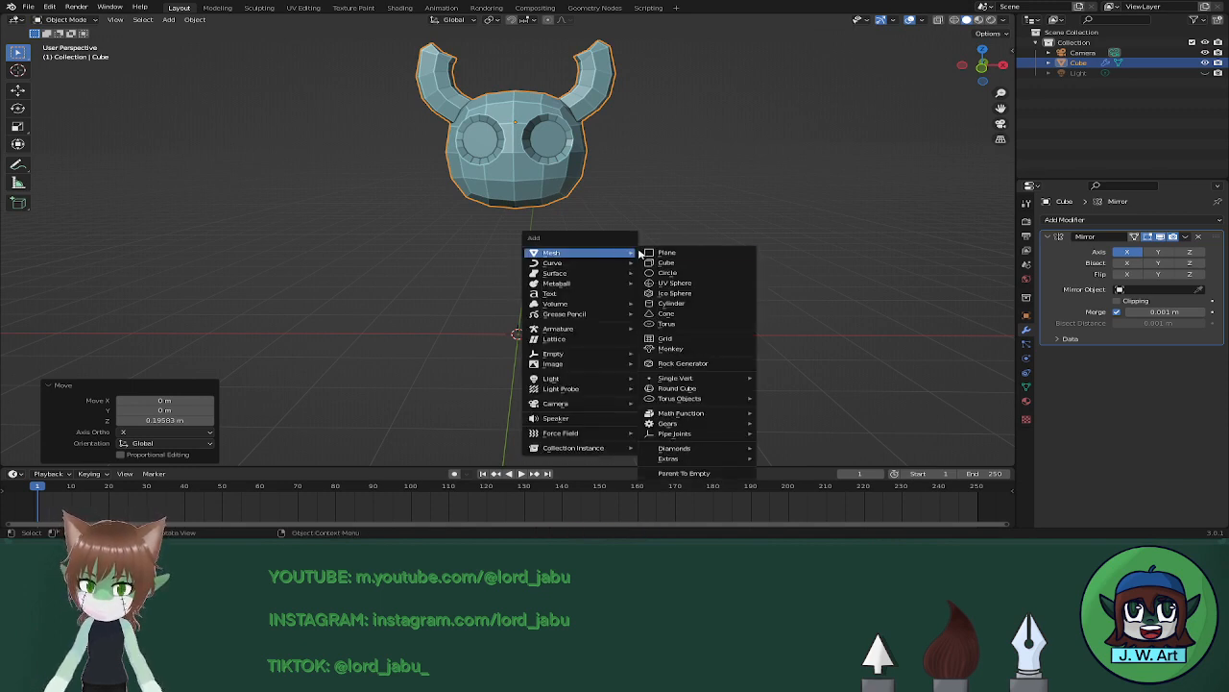
left_click(673, 263)
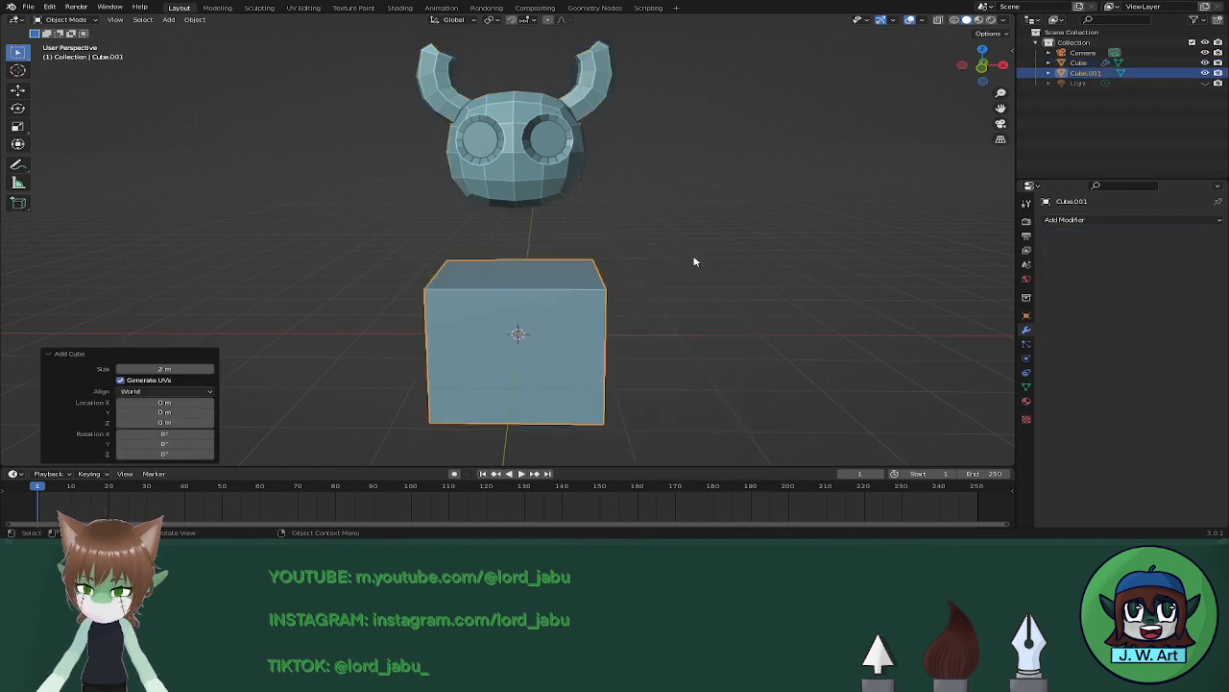
key("ctrl+1")
key("g")
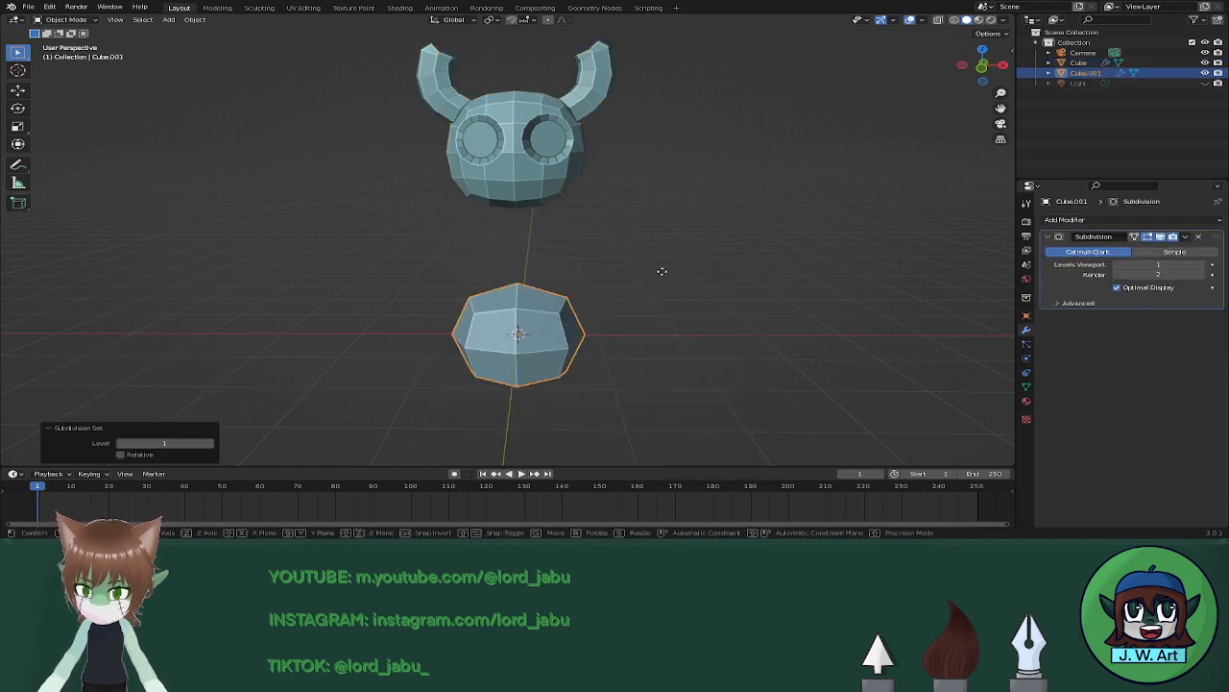
key("z")
left_click(656, 207)
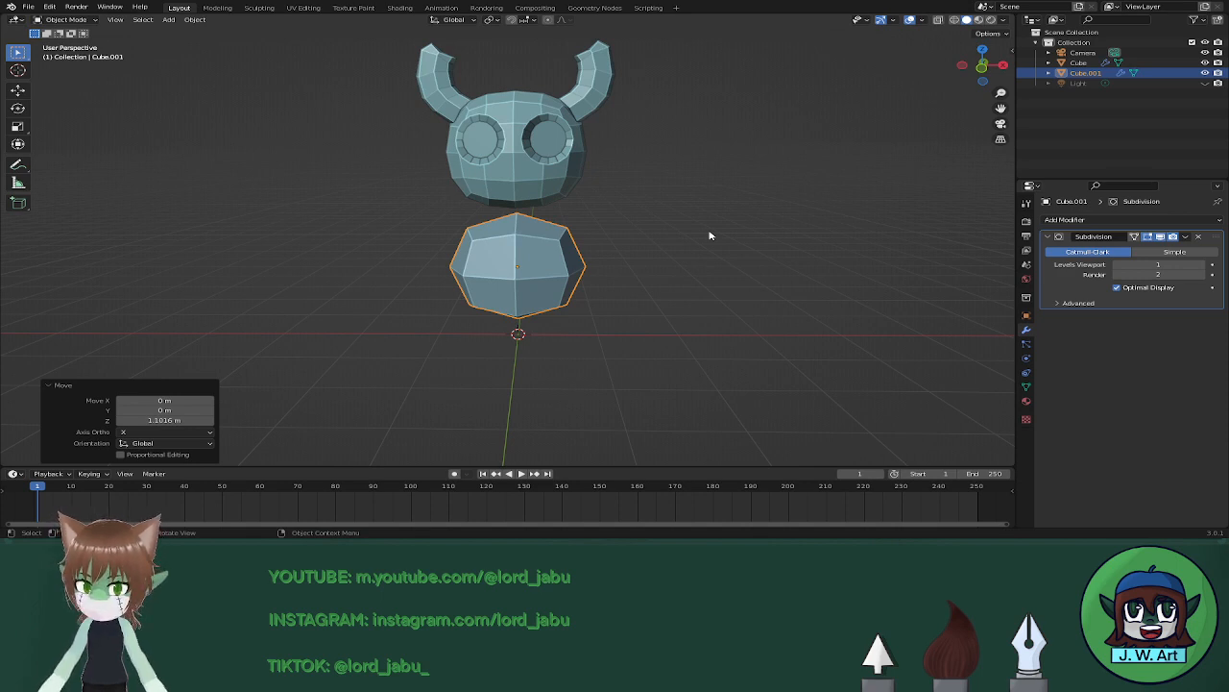
Add centred loop cuts through the body cube in all three directions.
middle_click_drag(709, 234, 634, 265)
key("Tab")
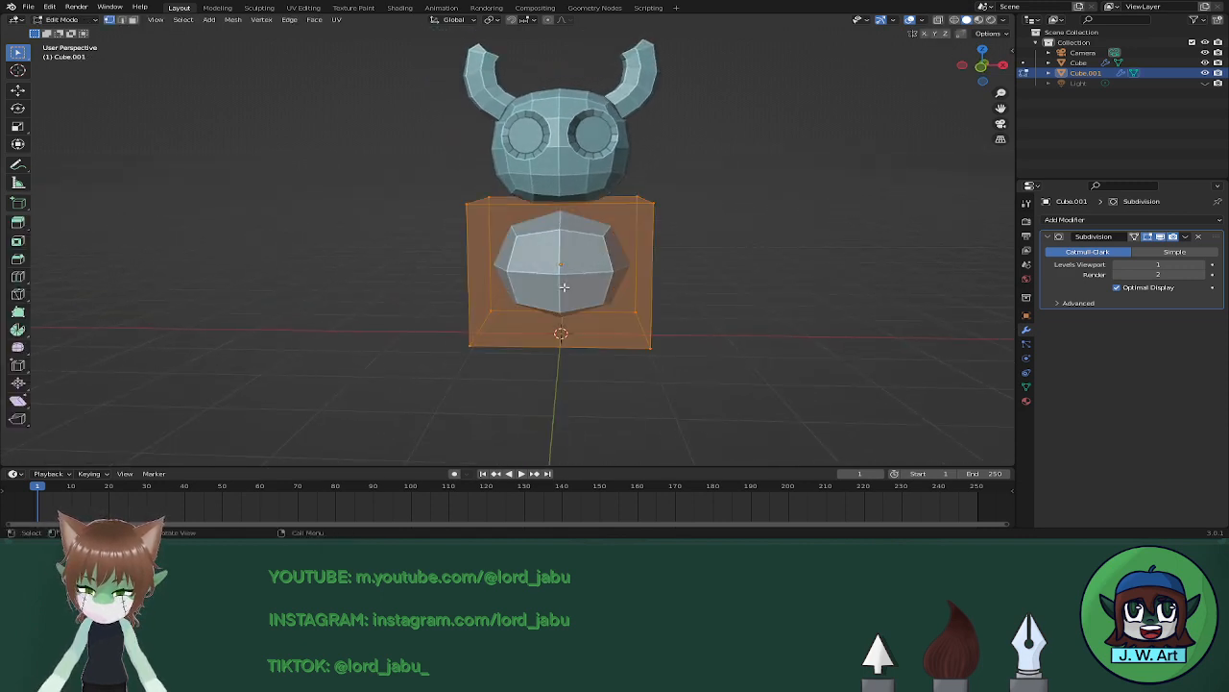
key("ctrl+r")
left_click(563, 333)
right_click(562, 333)
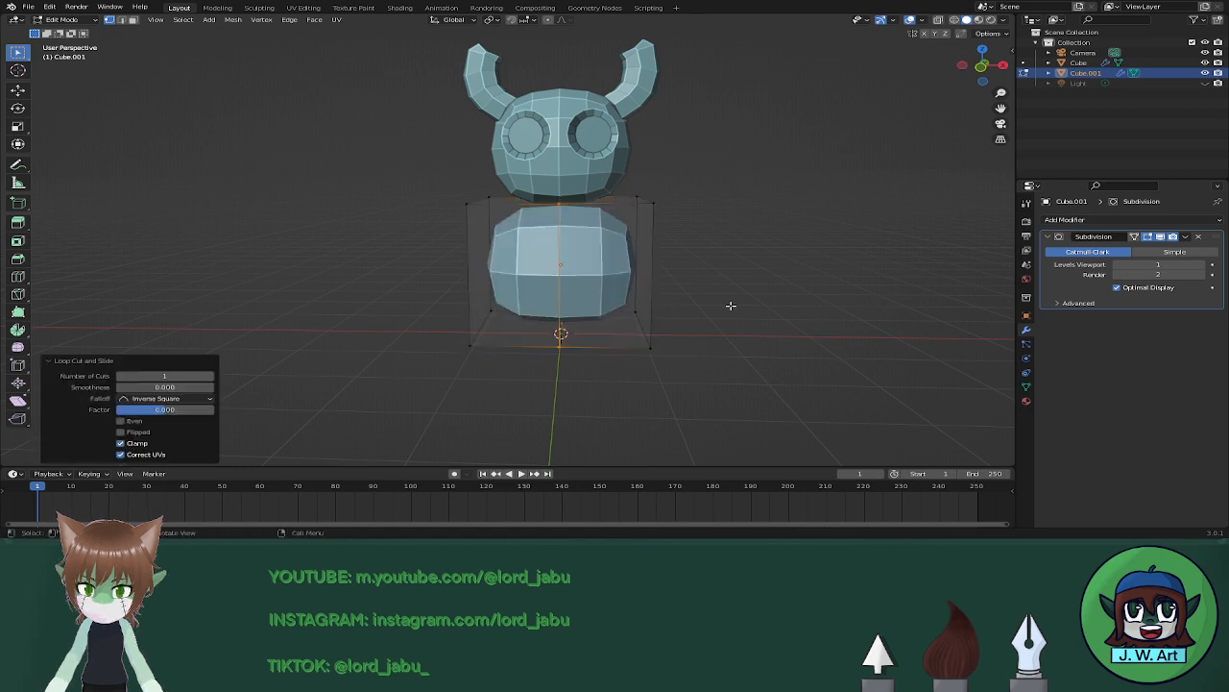
middle_click_drag(731, 305, 626, 294)
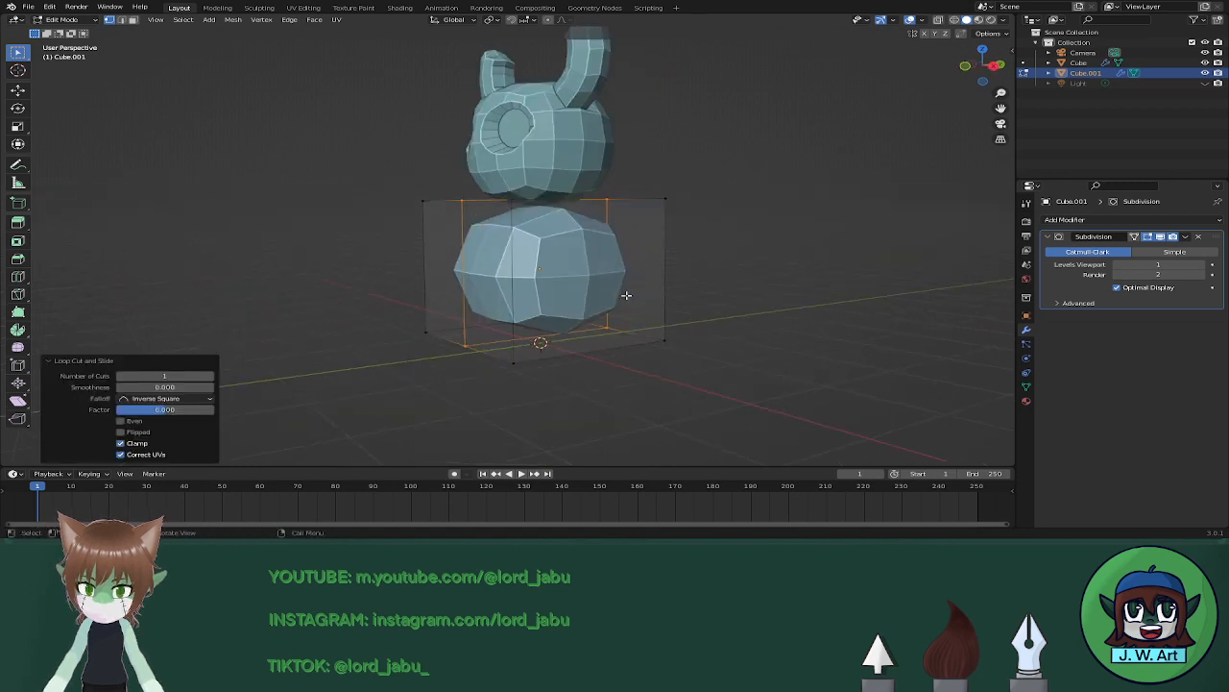
key("ctrl+r")
left_click(545, 286)
right_click(544, 286)
Delete the vertices of the body cube's half on the negative X side.
middle_click_drag(545, 286, 669, 326)
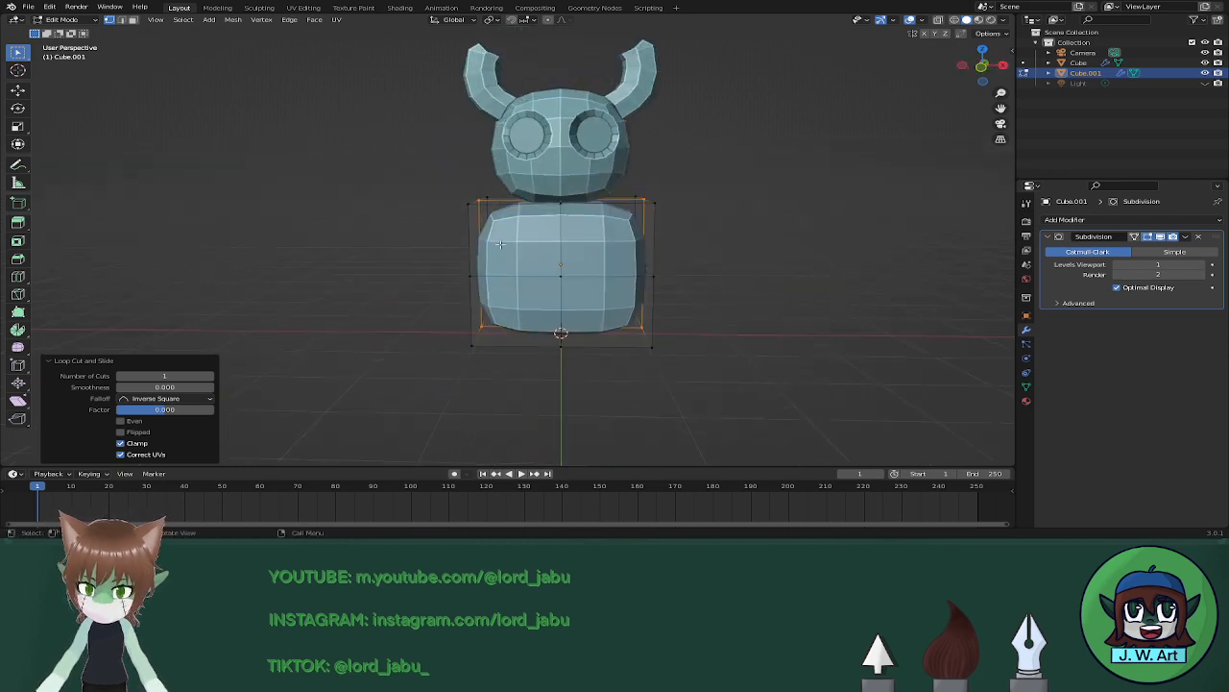
key("alt+z")
left_click_drag(445, 182, 546, 353)
key("x")
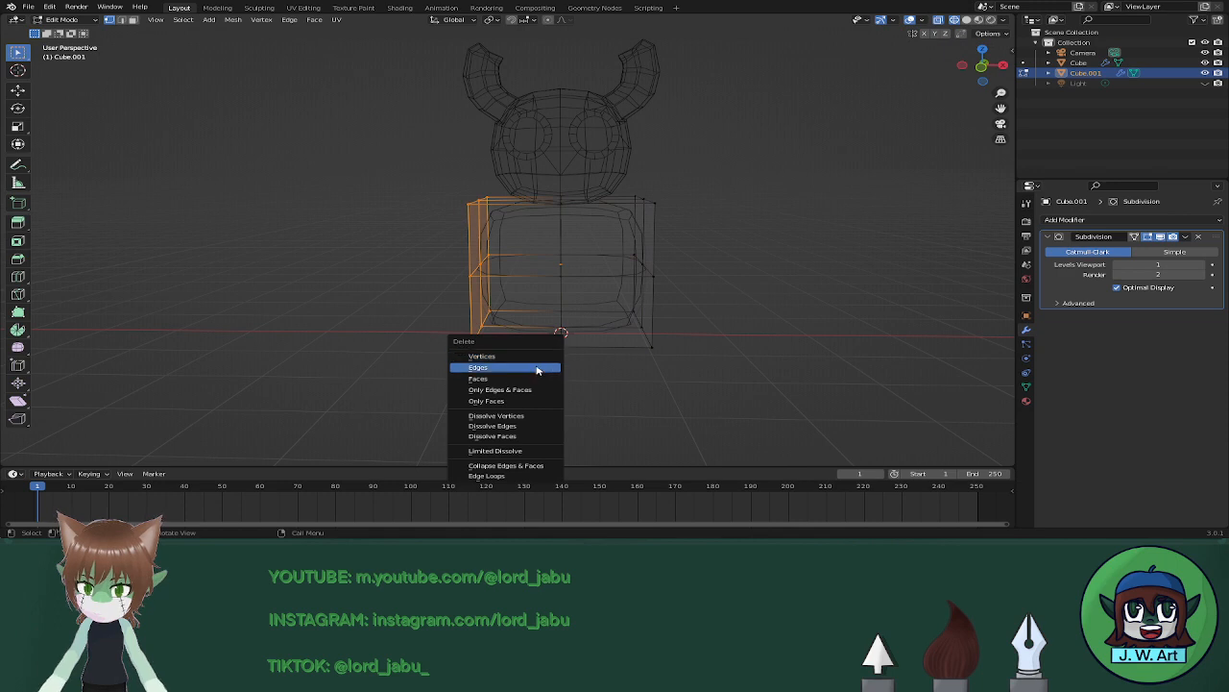
left_click(537, 356)
Add a Mirror modifier on the X axis with clipping enabled to the body.
left_click(1101, 219)
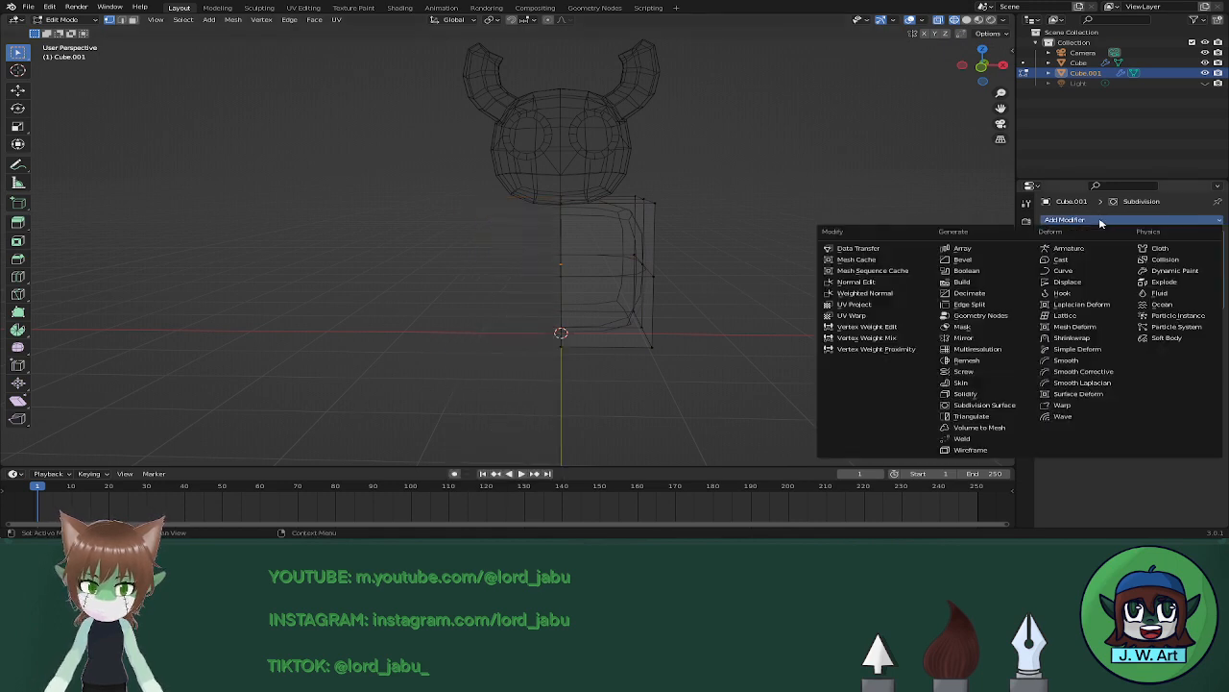
left_click(967, 332)
key("alt+z")
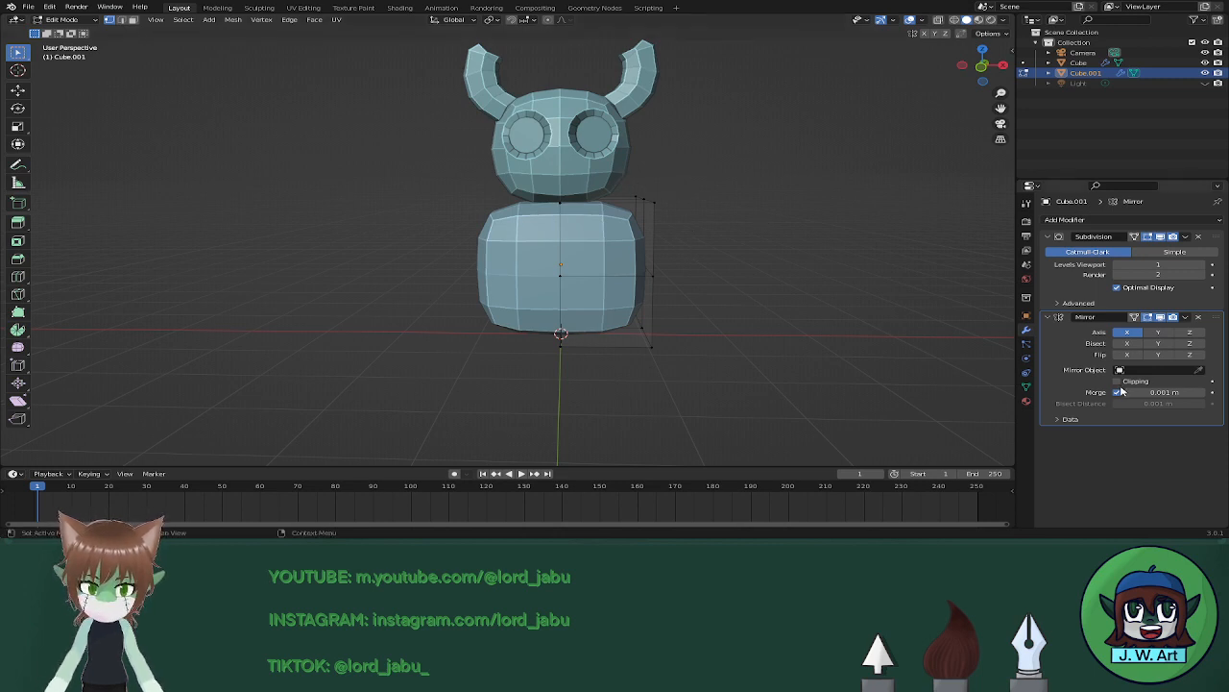
key("Tab")
left_click(574, 144)
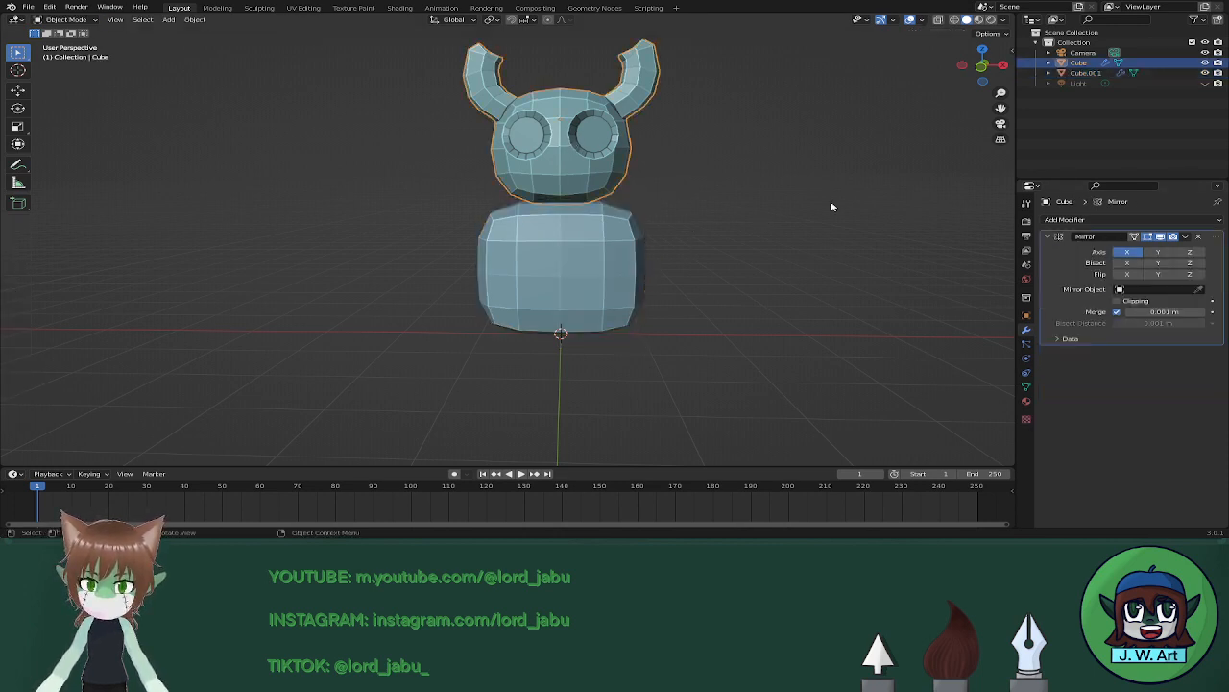
left_click(620, 254)
key("Tab")
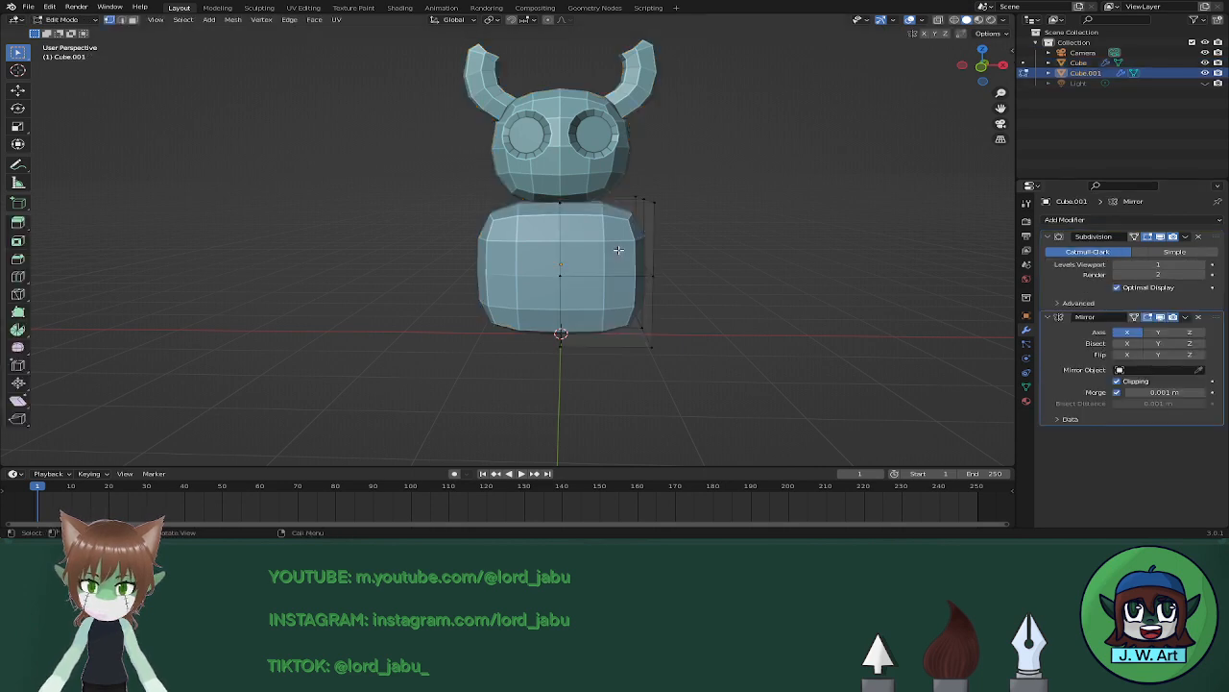
Move all the body's outer side vertices about 0.42 m inward along the X axis.
left_click_drag(609, 179, 674, 333)
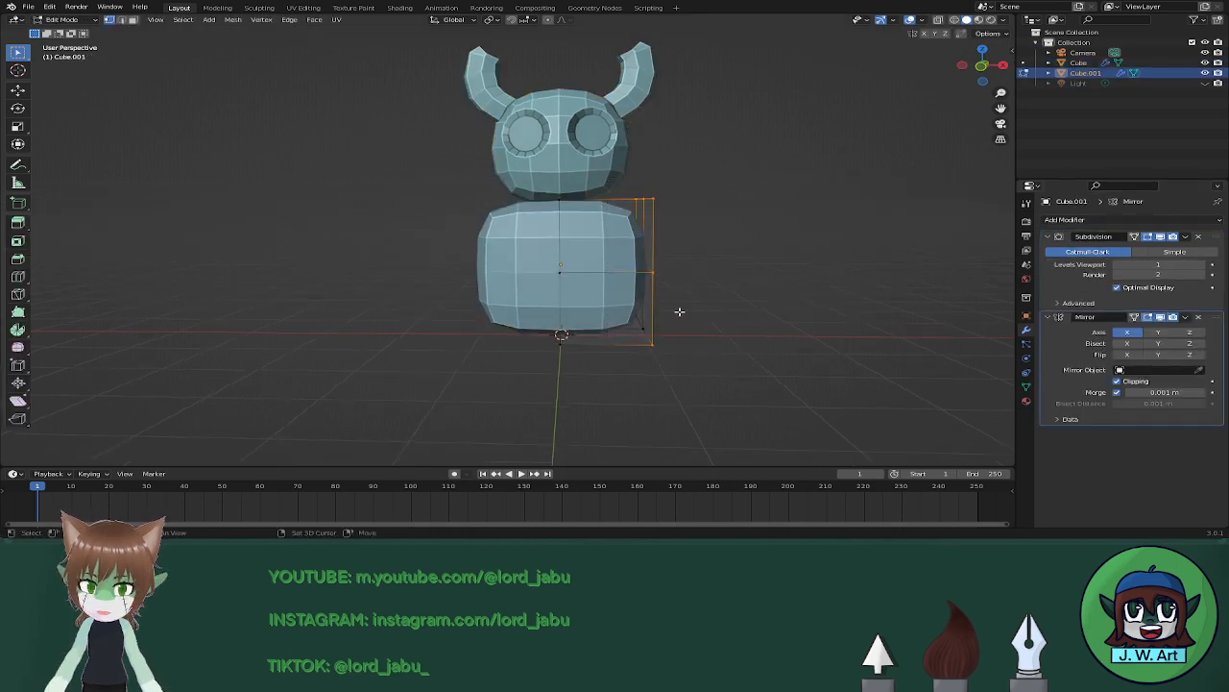
key("alt+z")
left_click_drag(615, 188, 688, 368)
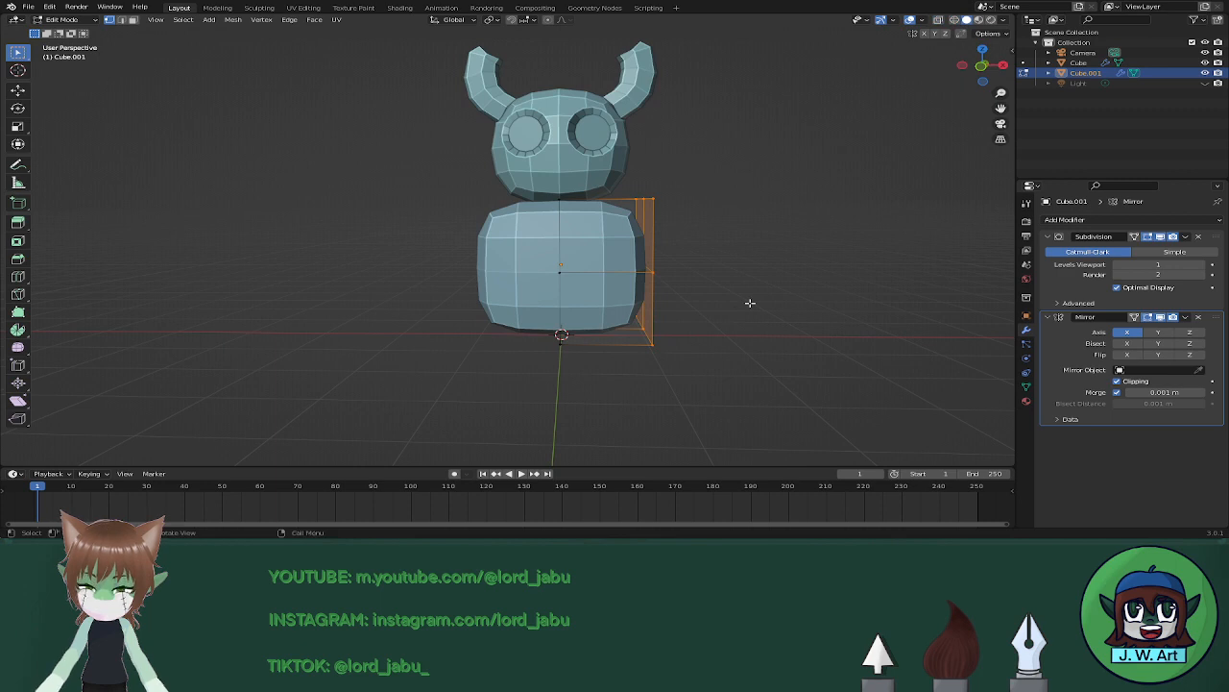
key("g")
key("x")
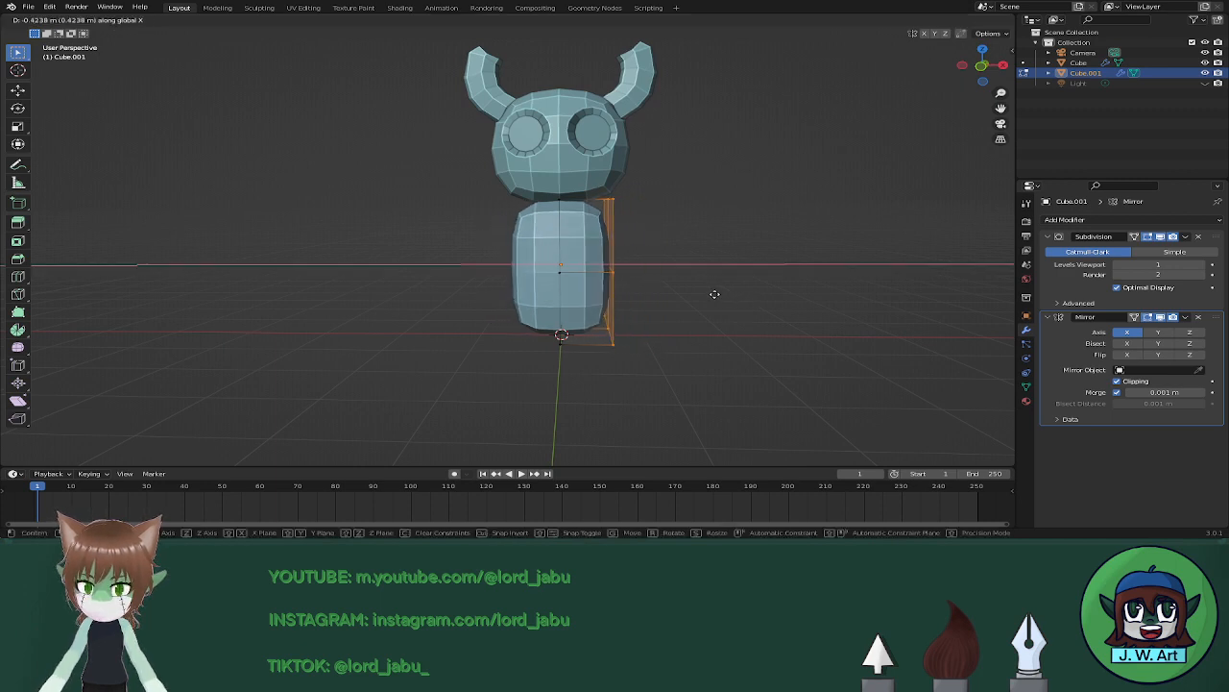
left_click(715, 293)
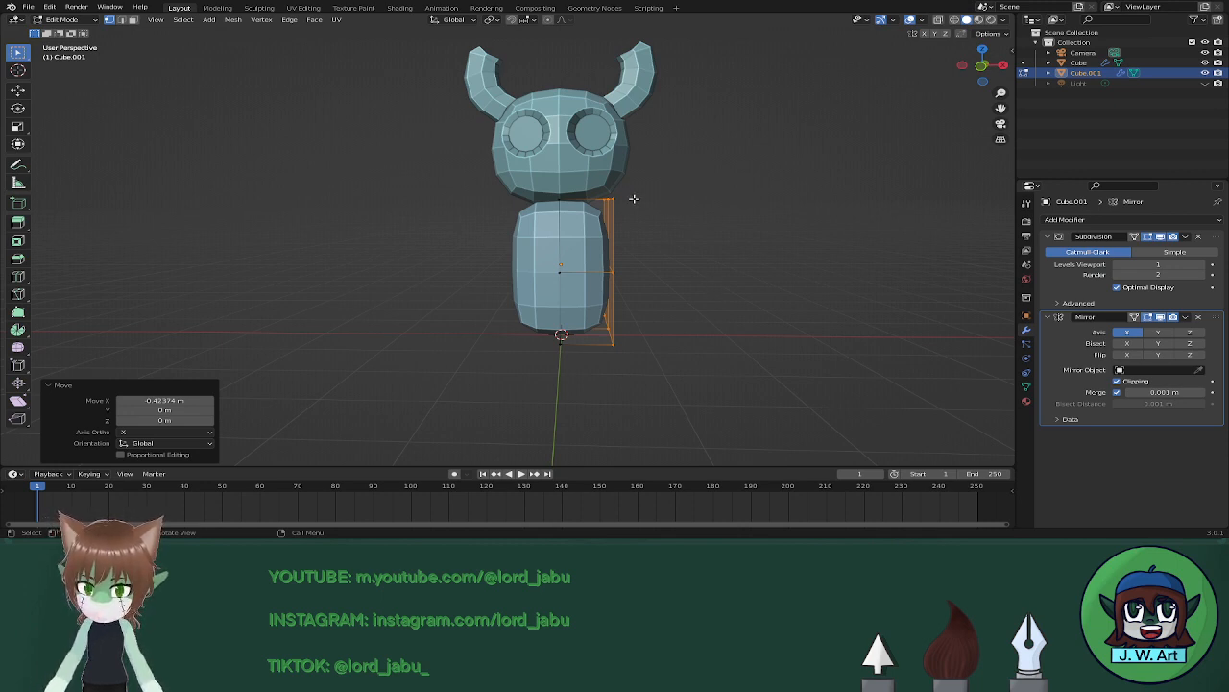
Raise the body's middle horizontal loop about 0.25 m along the Z axis.
key("alt+z")
left_click_drag(541, 252, 664, 286)
key("alt+z")
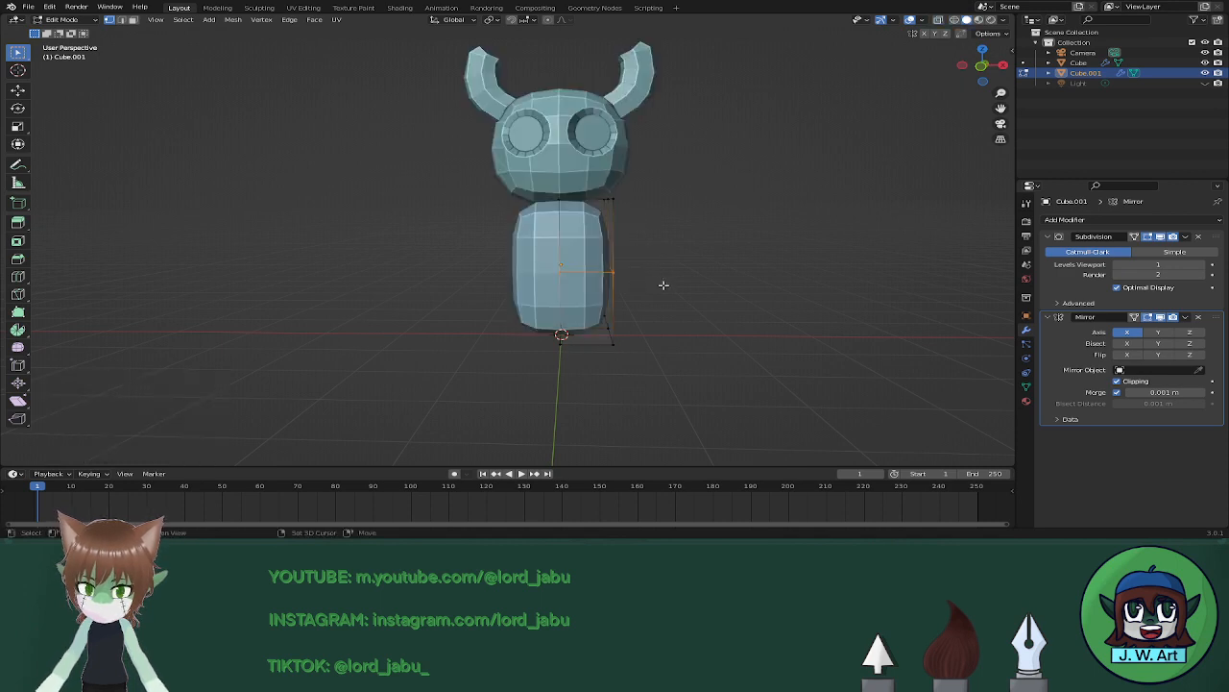
key("g")
key("z")
left_click(659, 262)
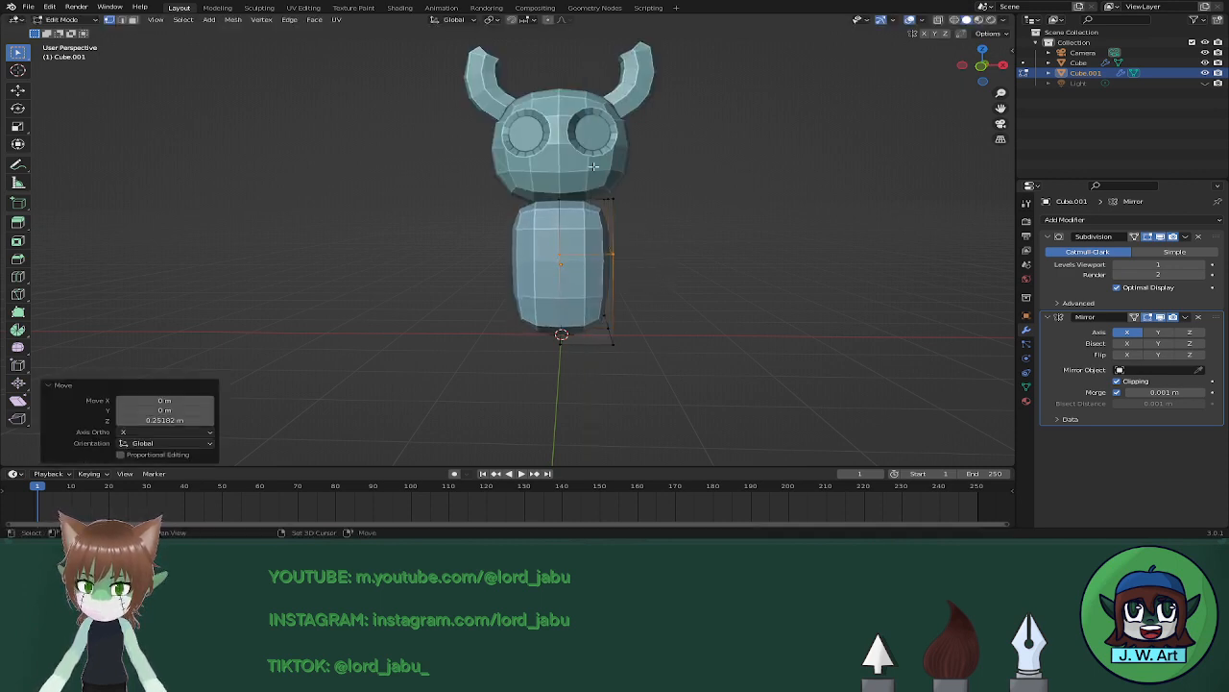
Scale the body's top vertices down to roughly three quarters on the X and Y axes, keeping Z locked.
key("alt+z")
left_click_drag(536, 171, 667, 220)
key("alt+z")
key("s")
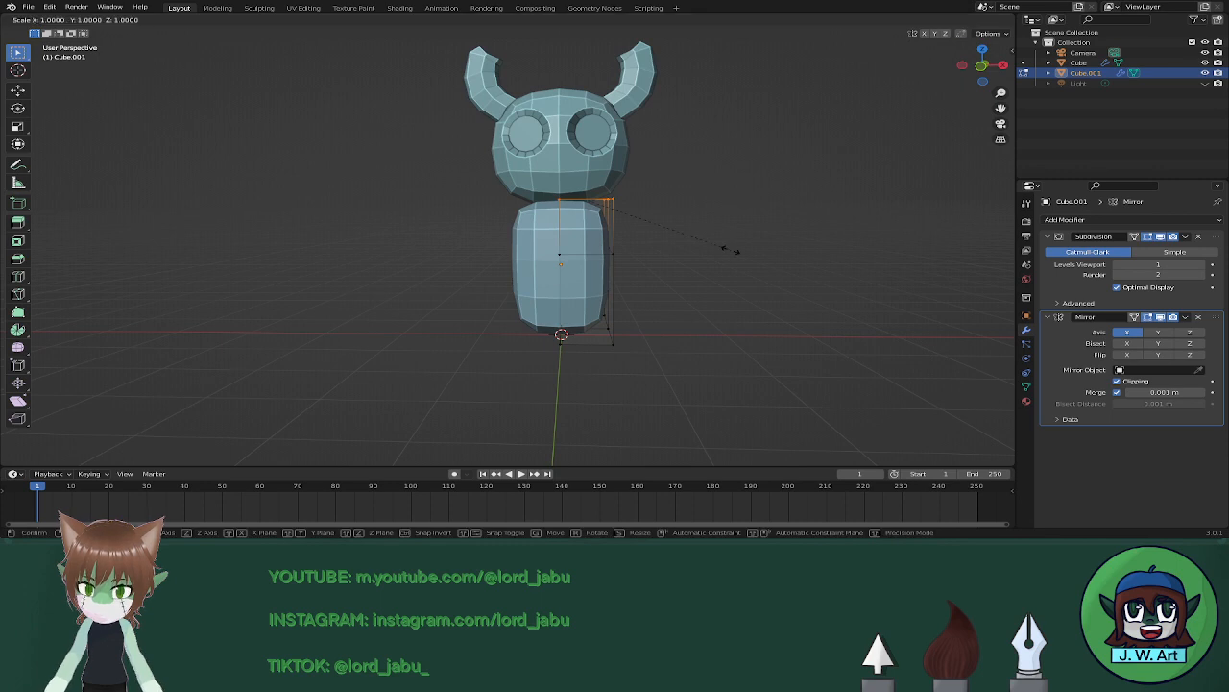
key("shift+z")
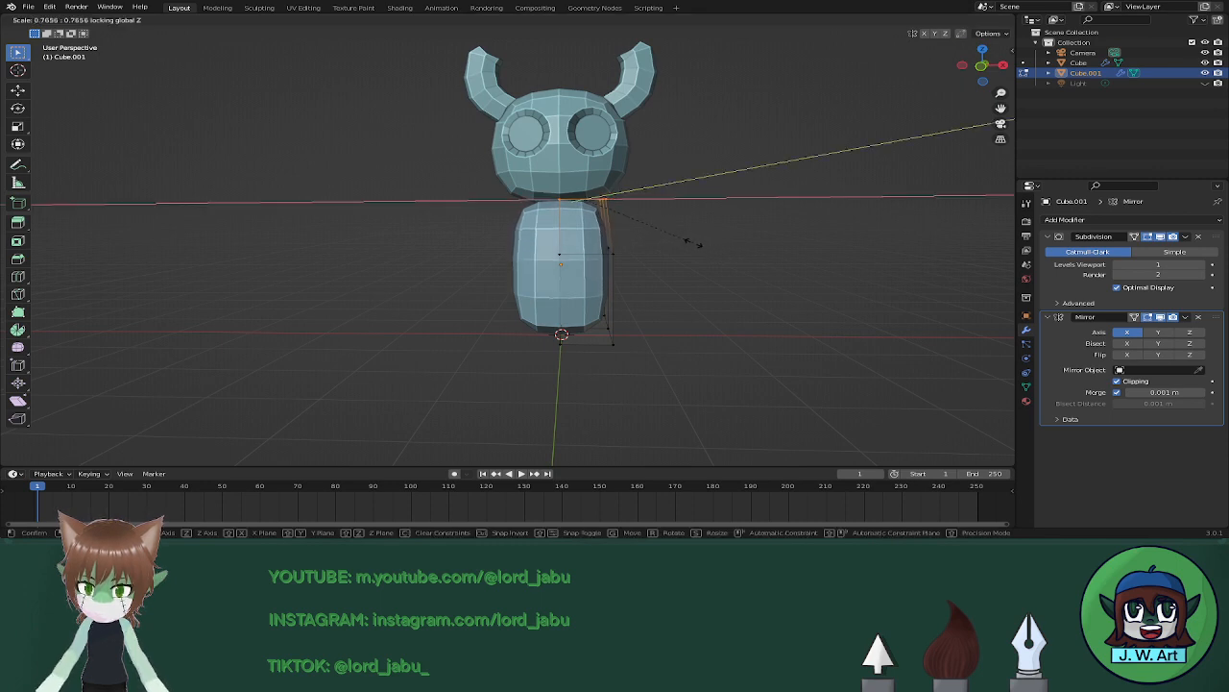
left_click(684, 240)
Flatten the whole body mesh from front to back by scaling it to about 0.595 along the Y axis.
middle_click_drag(673, 237, 534, 257)
key("ctrl+l")
key("s")
key("y")
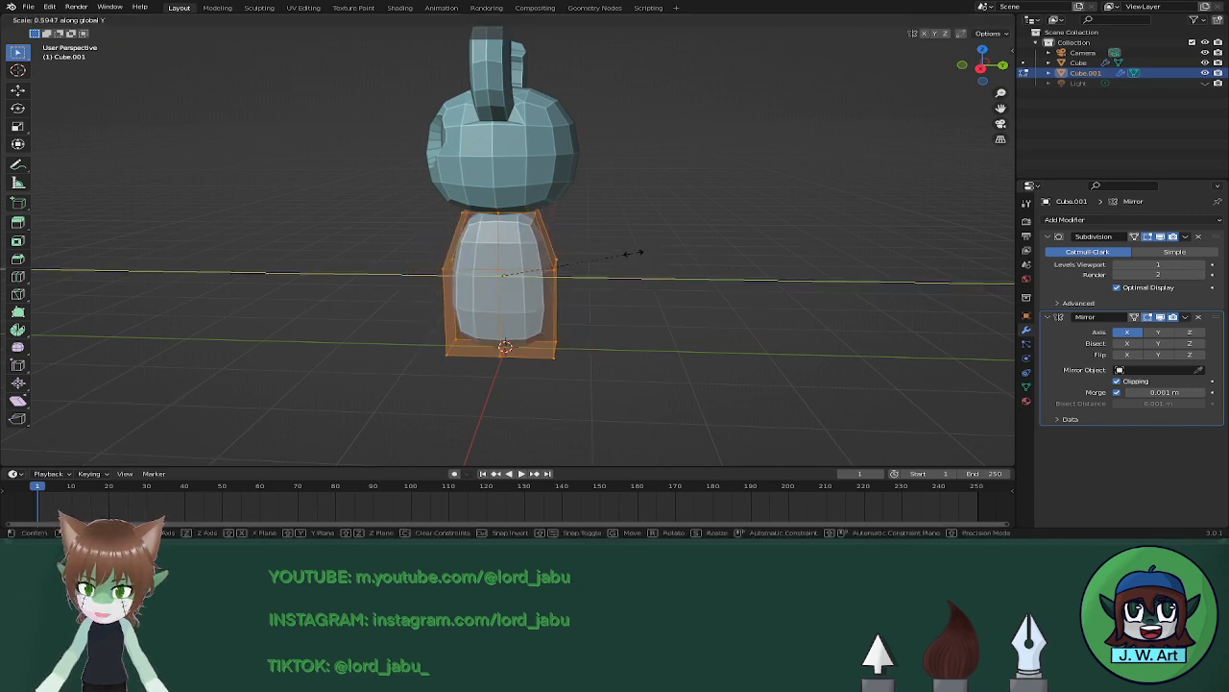
left_click(599, 264)
Shorten the body by raising its bottom vertices about 0.67 m along the Z axis.
middle_click_drag(595, 265, 678, 270)
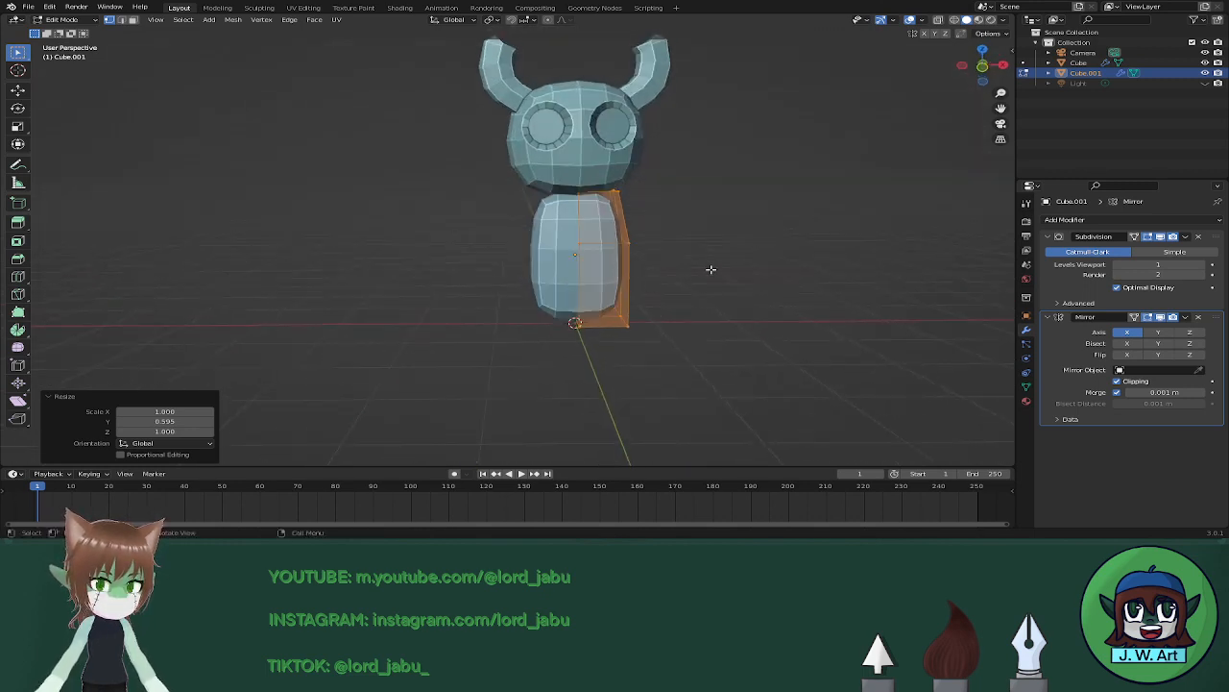
middle_click_drag(711, 269, 683, 251)
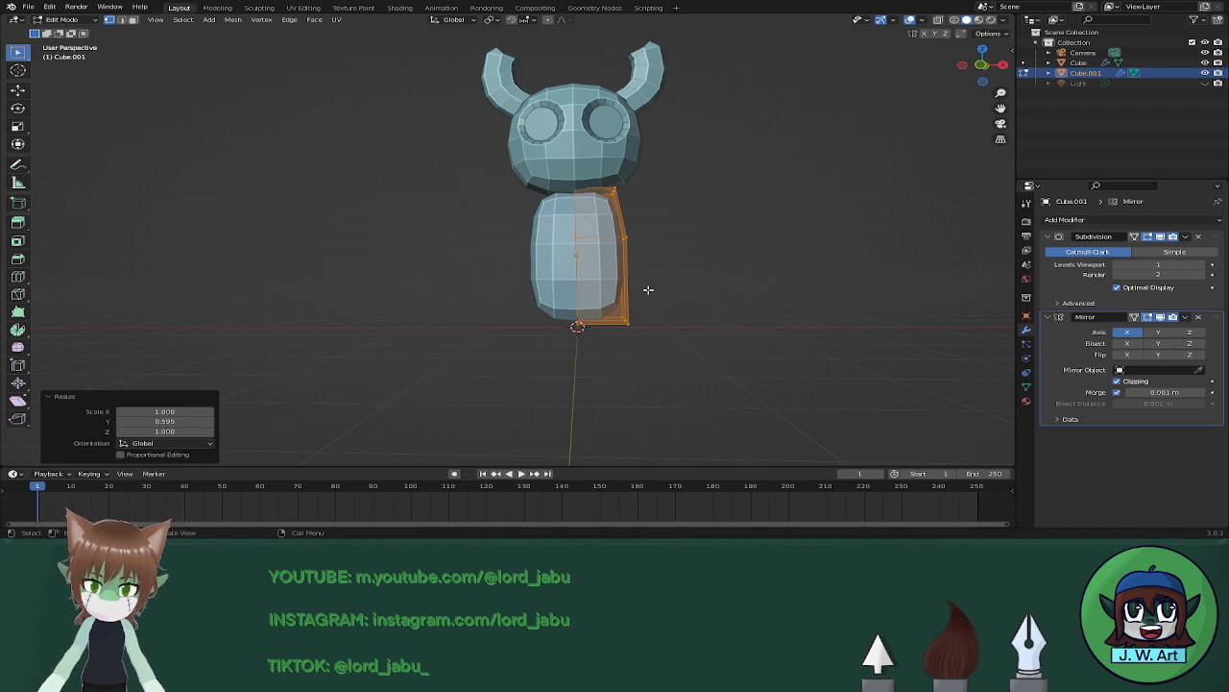
key("alt+z")
left_click_drag(527, 286, 714, 361)
key("alt+z")
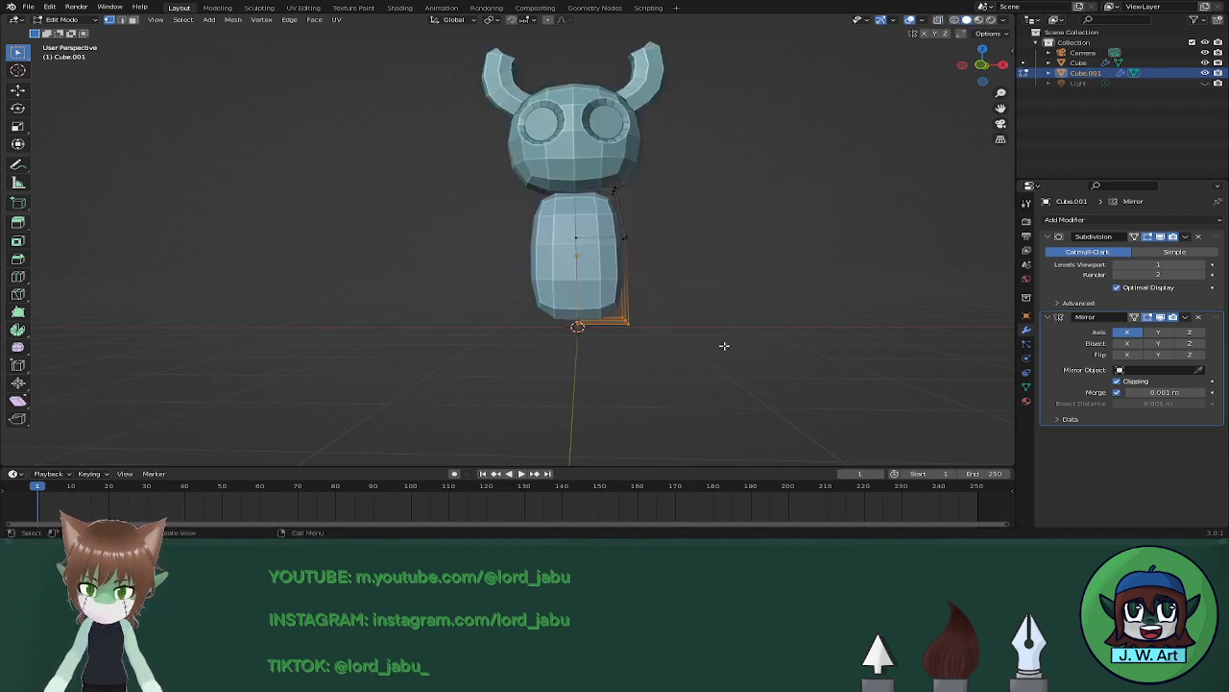
key("g")
key("z")
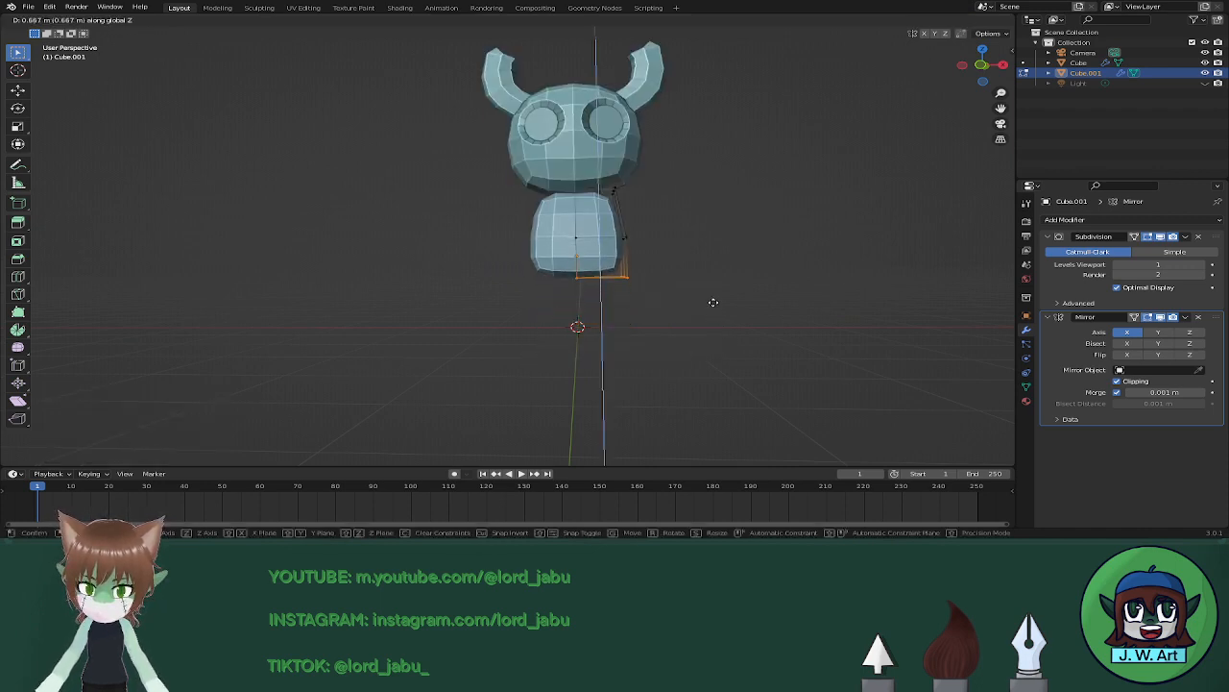
left_click(714, 302)
Scale the body's bottom vertices to about 0.732 along the Y axis.
middle_click_drag(713, 302, 570, 318)
key("s")
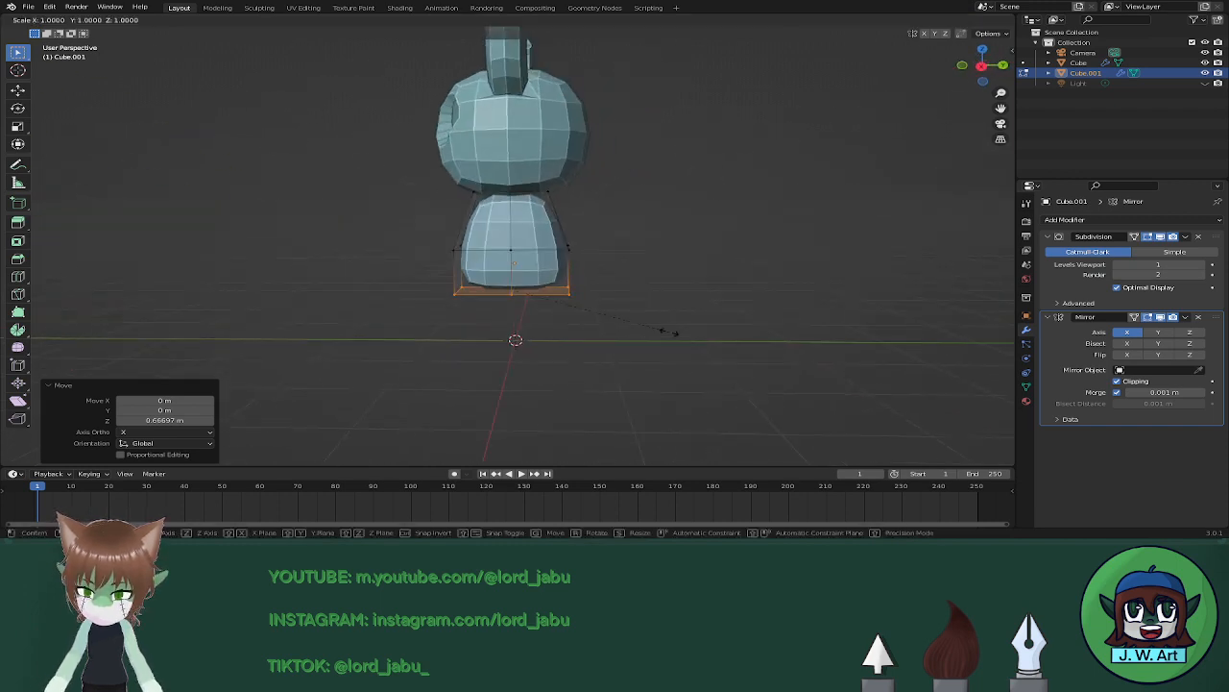
key("y")
left_click(637, 322)
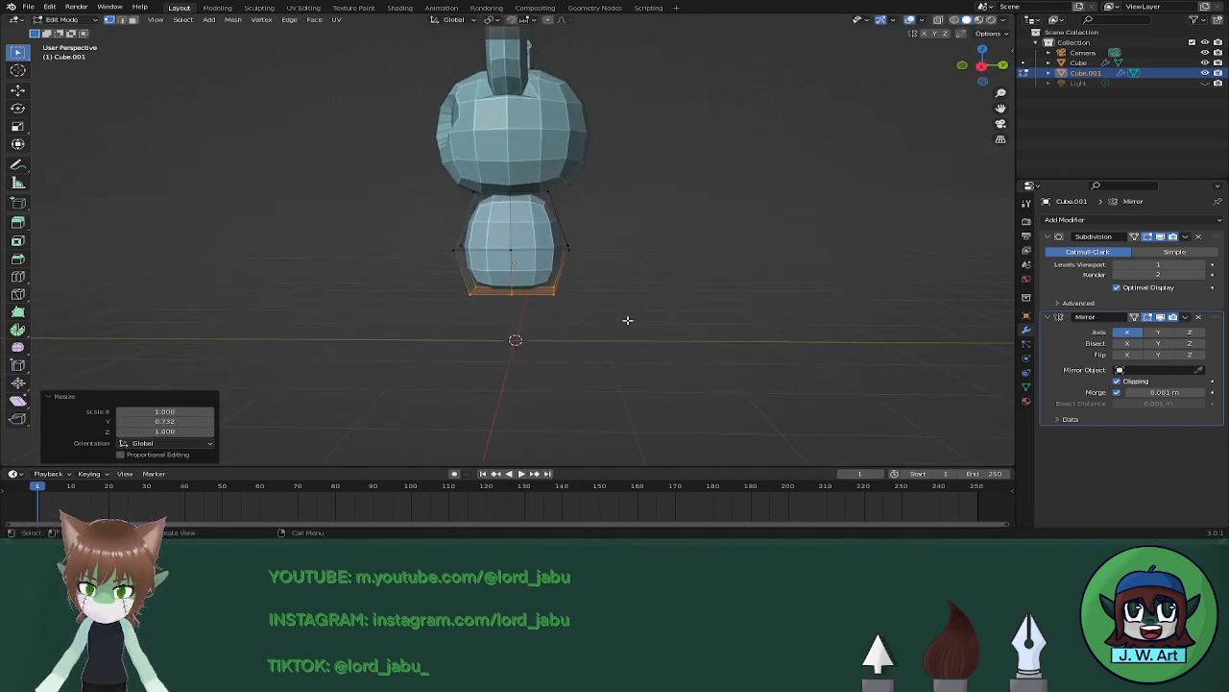
Try extruding the body's bottom faces in place and scaling the extrusion down.
middle_click_drag(628, 320, 612, 269)
key("e")
key("s")
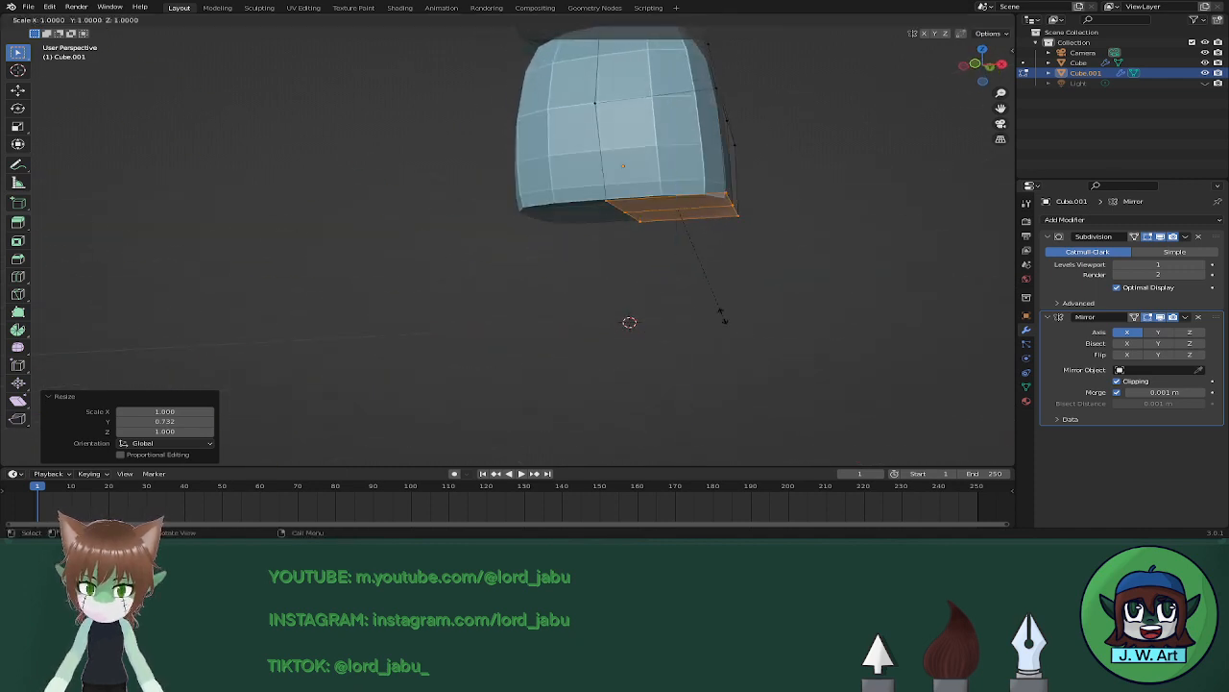
left_click(690, 283)
middle_click_drag(691, 283, 734, 299)
key("ctrl+z")
Inset the body's bottom faces by about 0.086 m and scale the inset to about 0.818 along the Y axis.
middle_click_drag(835, 303, 764, 304)
key("i")
left_click(718, 280)
key("s")
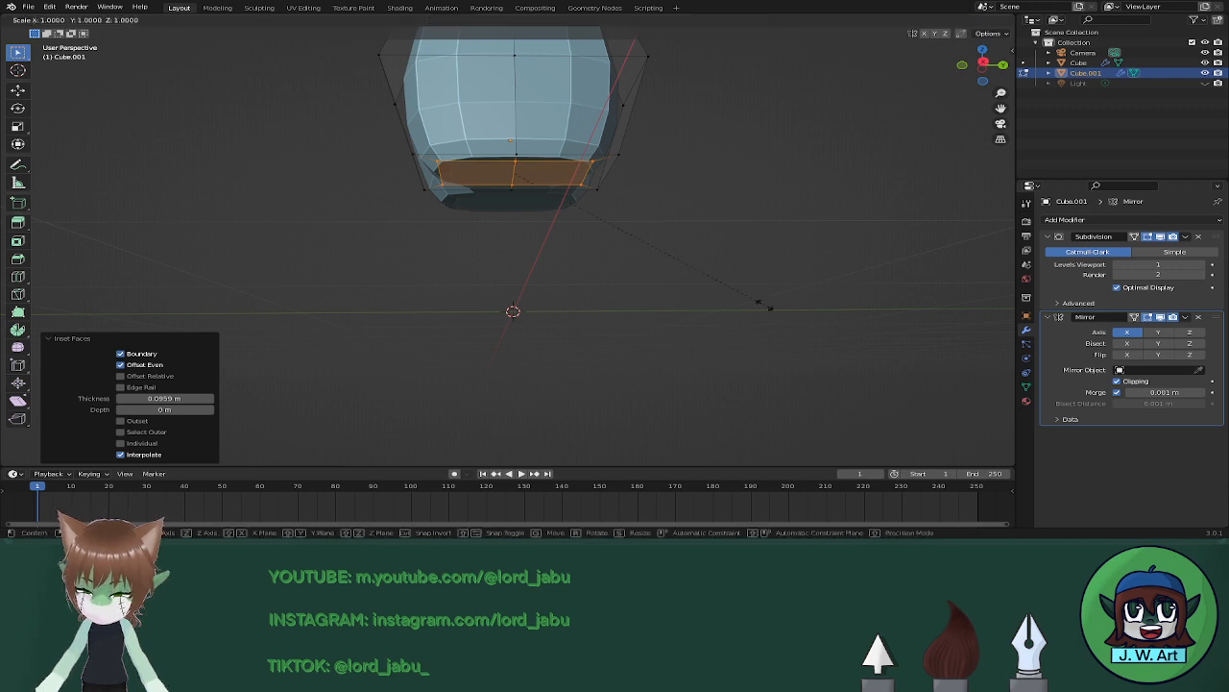
key("z")
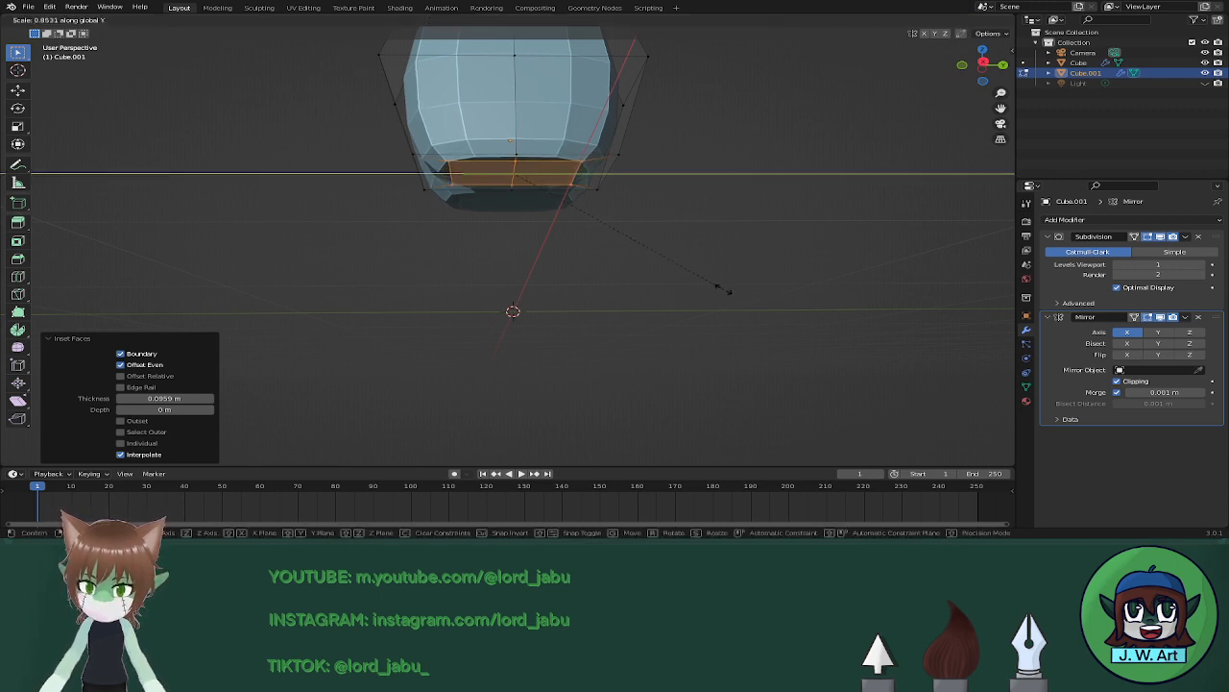
left_click(692, 286)
Extrude the inset bottom faces about 0.9 m downward along the Z axis to form the mirrored legs.
middle_click_drag(691, 285, 663, 255)
key("e")
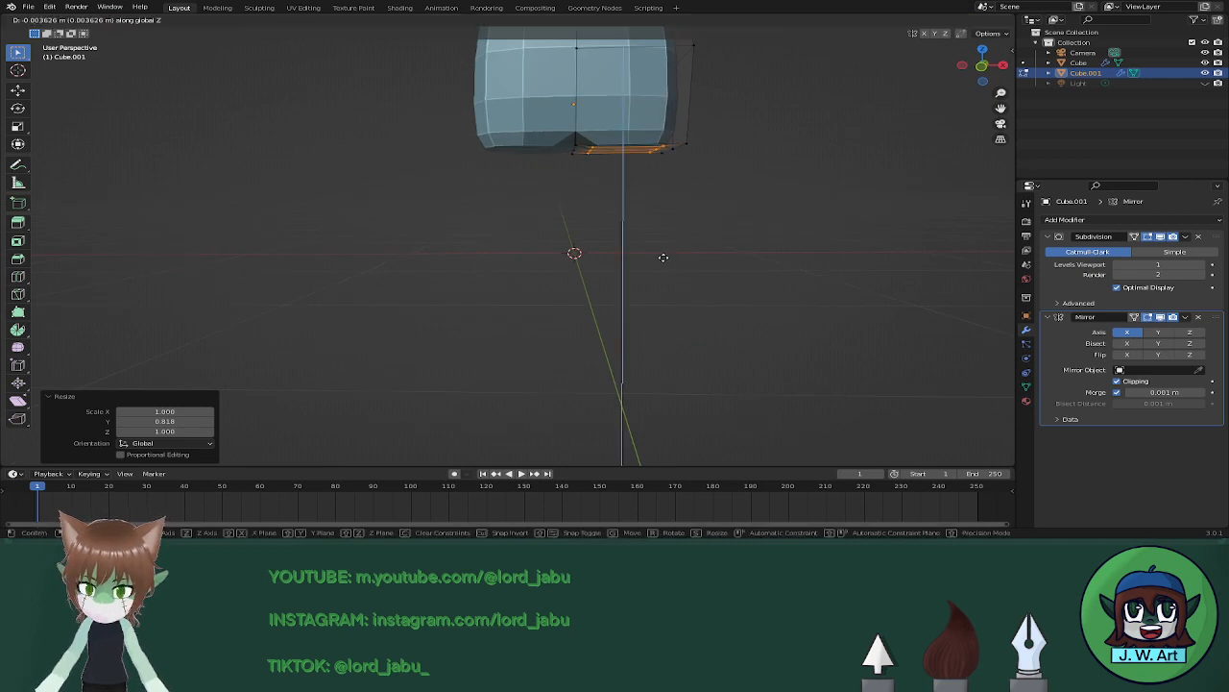
left_click(665, 373)
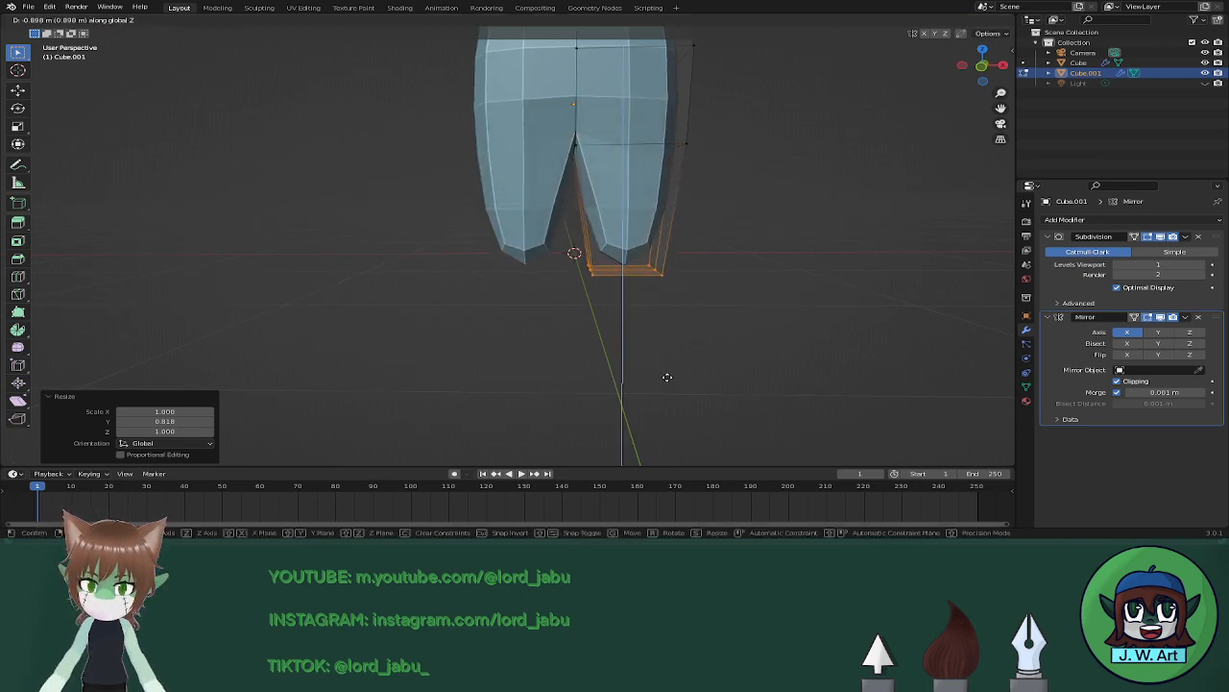
Undo the last leg changes and extrude the leg's base face downward to about ground level.
key("ctrl+z")
key("e")
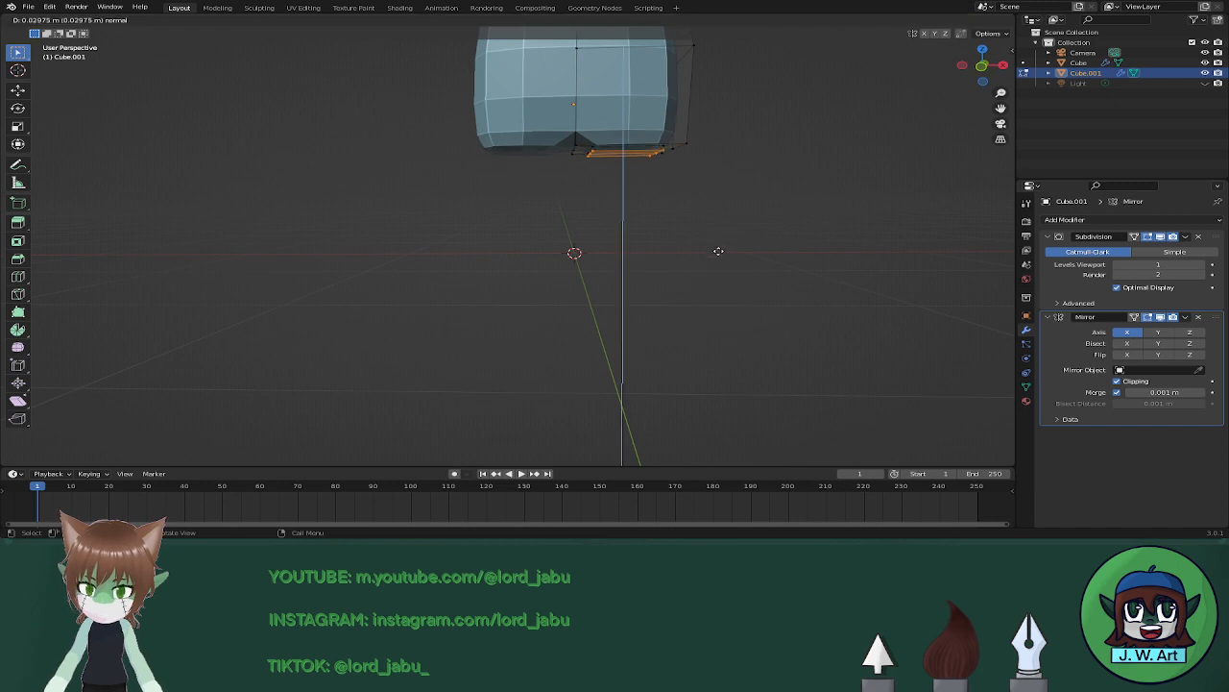
left_click(714, 357)
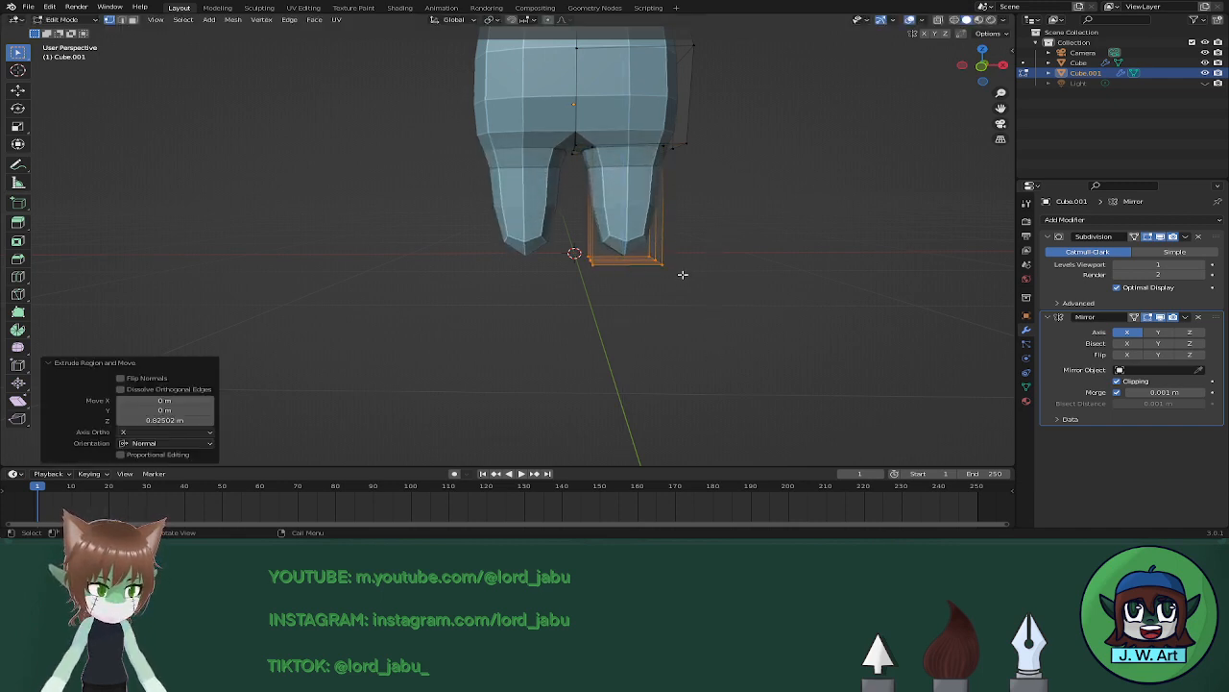
scroll(682, 275, "down", 3)
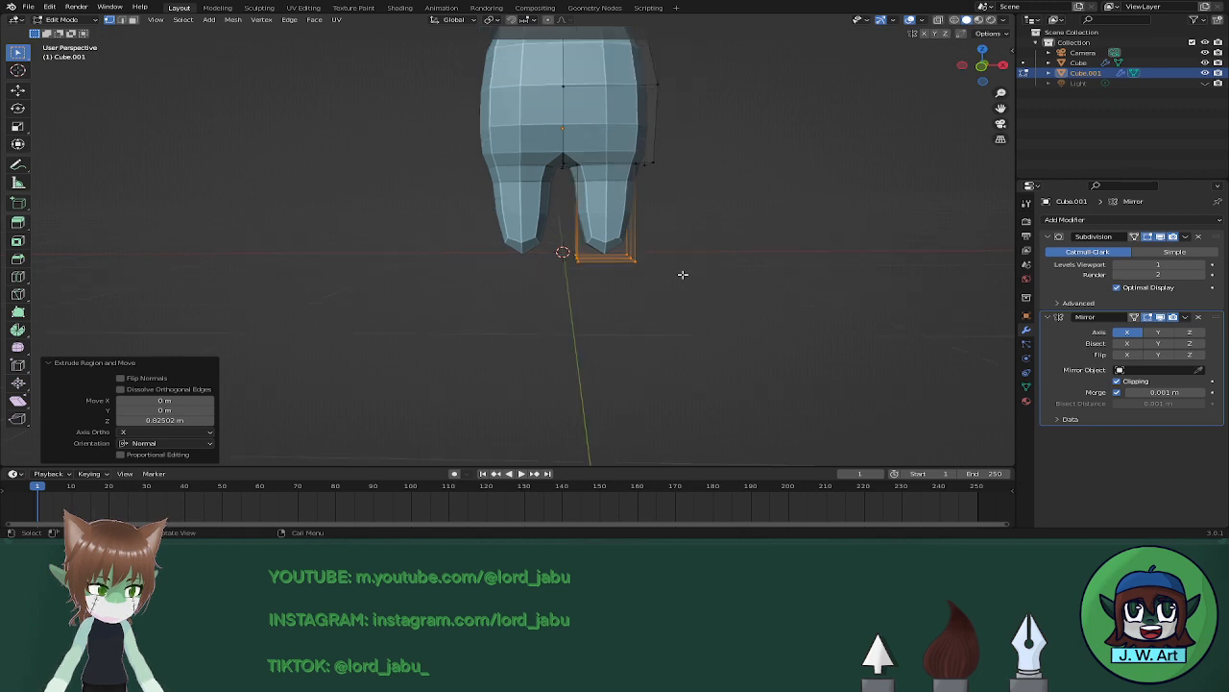
middle_click_drag(671, 257, 687, 286, "shift")
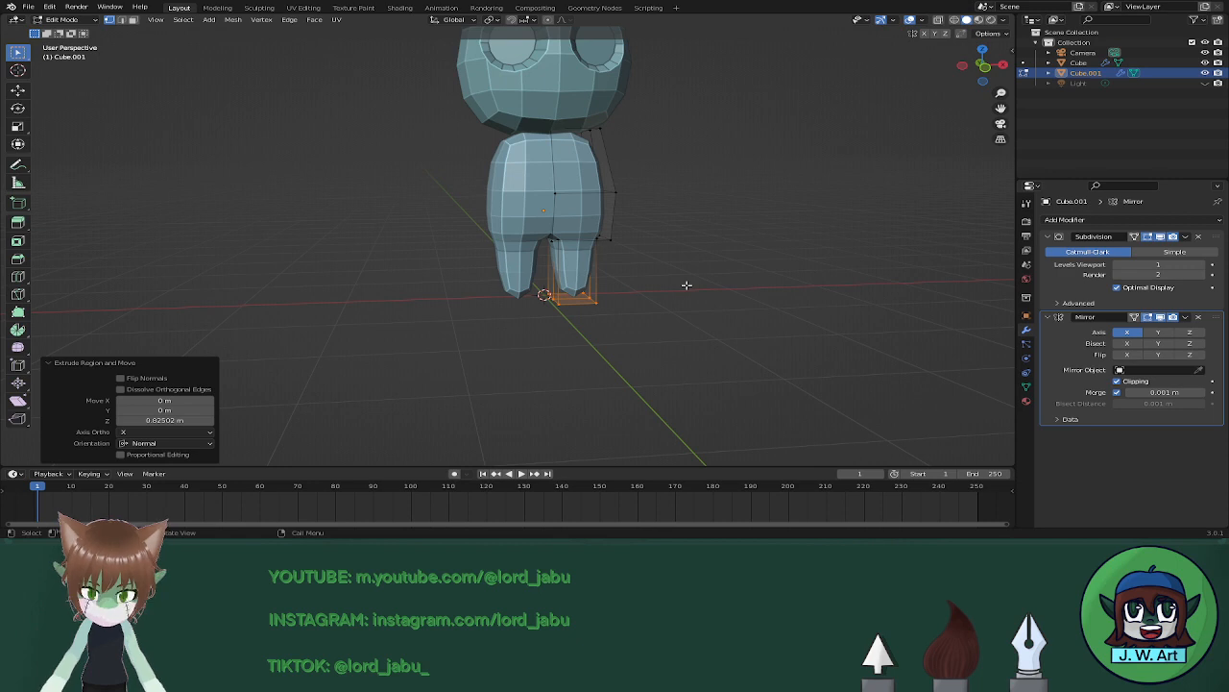
Select the vertices where the leg meets the body and scale them along Y by about 1.105.
scroll(732, 268, "up", 3)
middle_click_drag(736, 266, 581, 276)
scroll(570, 263, "down", 1)
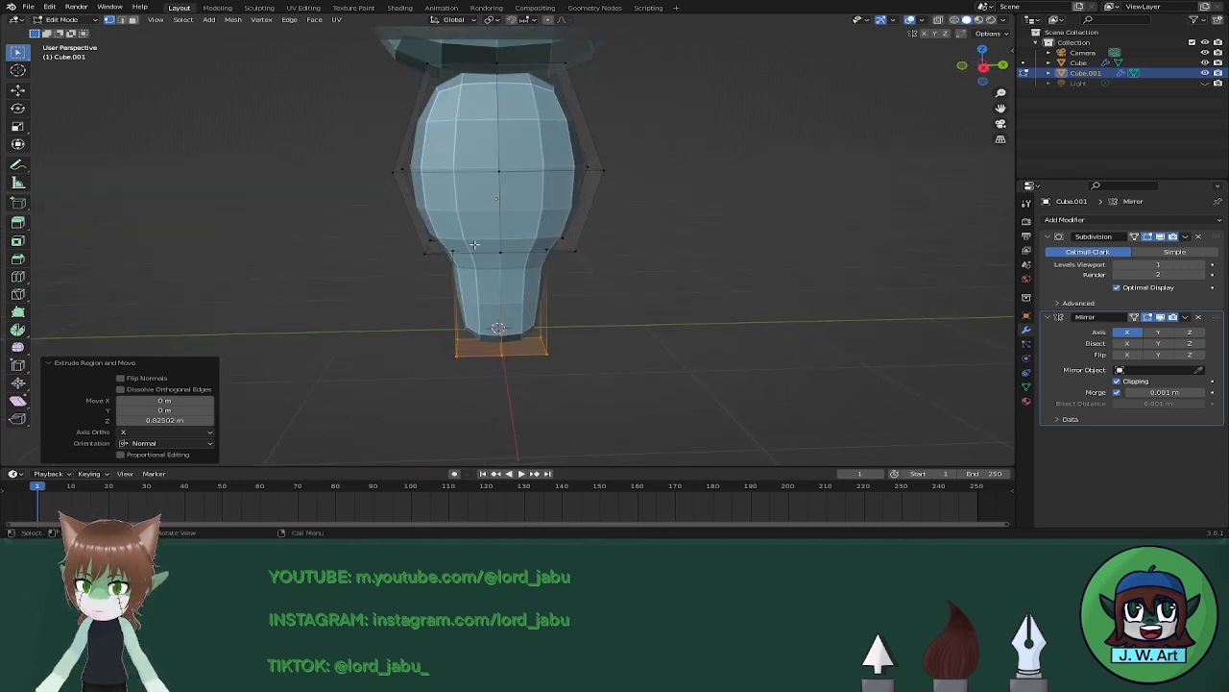
mouse_move(474, 243)
middle_mouse_down()
mouse_move(469, 224)
mouse_move(516, 203)
middle_mouse_up()
scroll(474, 234, "up", 3)
key("shift+z")
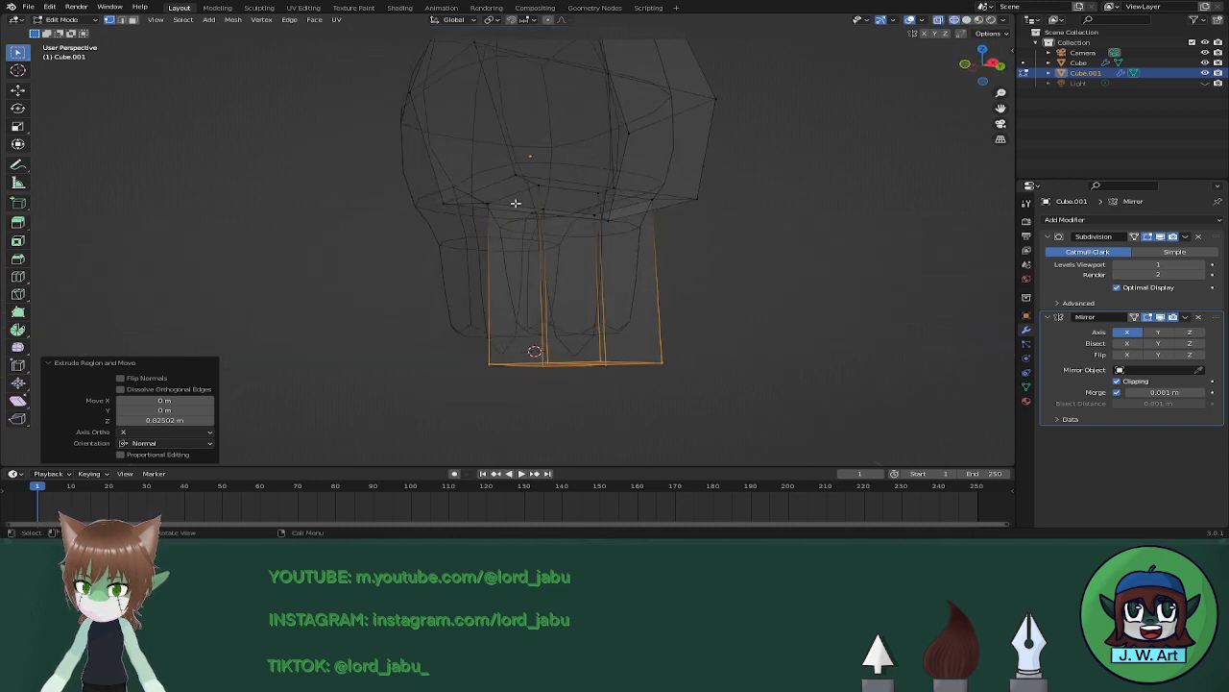
left_click(543, 189)
left_click(491, 203, "shift")
mouse_move(648, 253)
middle_mouse_down()
mouse_move(546, 247)
mouse_move(544, 285)
mouse_move(555, 285)
middle_mouse_up()
left_click(486, 205, "shift")
left_click(514, 215, "shift")
key("shift+z")
scroll(525, 263, "down", 4)
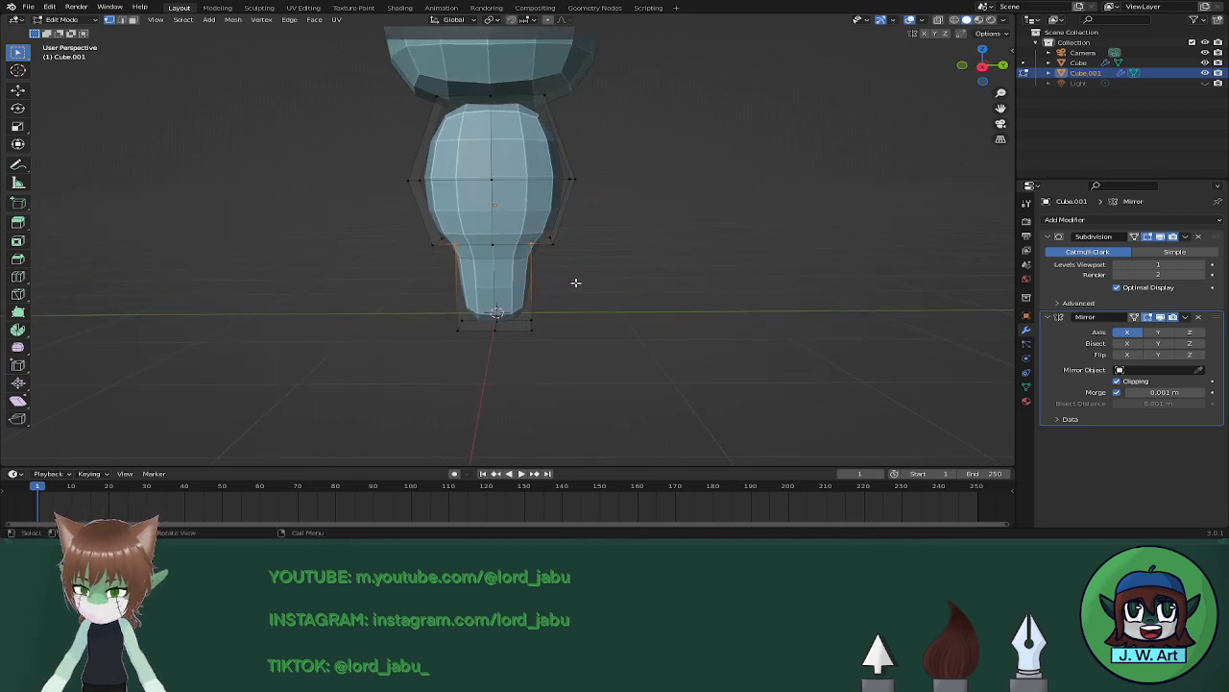
key("s")
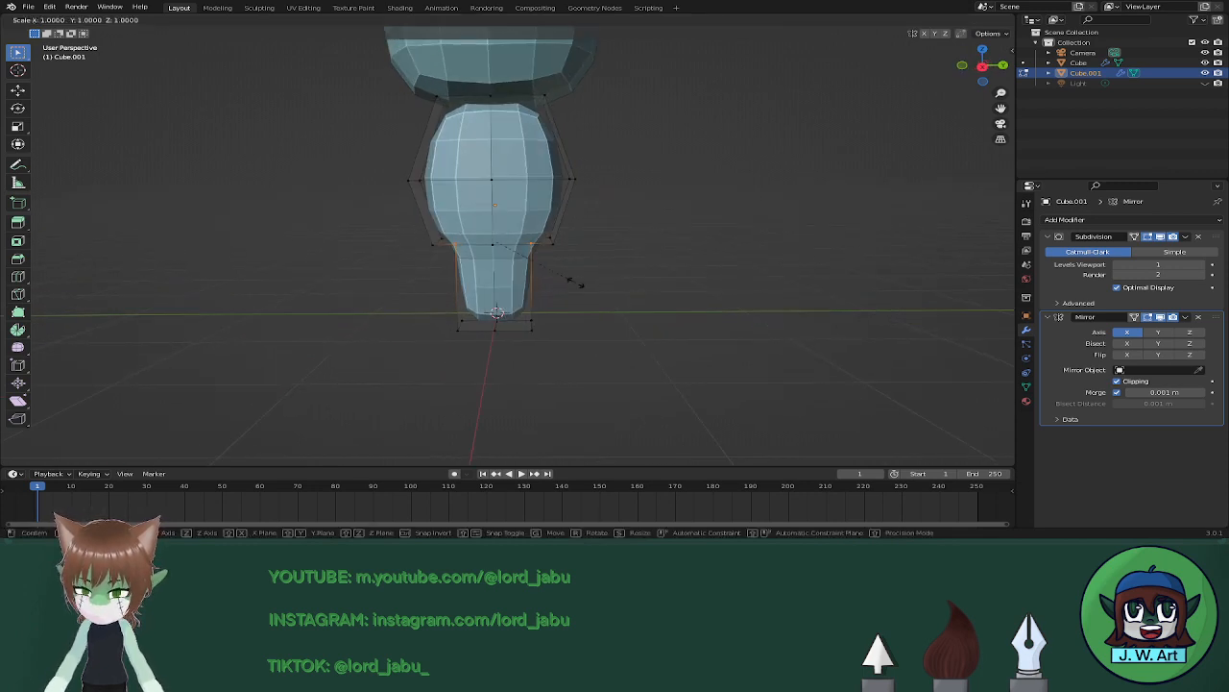
key("y")
left_click(577, 284)
Extrude the leg's bottom face in place and raise the new face about 0.08 m along Z.
middle_click_drag(577, 284, 616, 270)
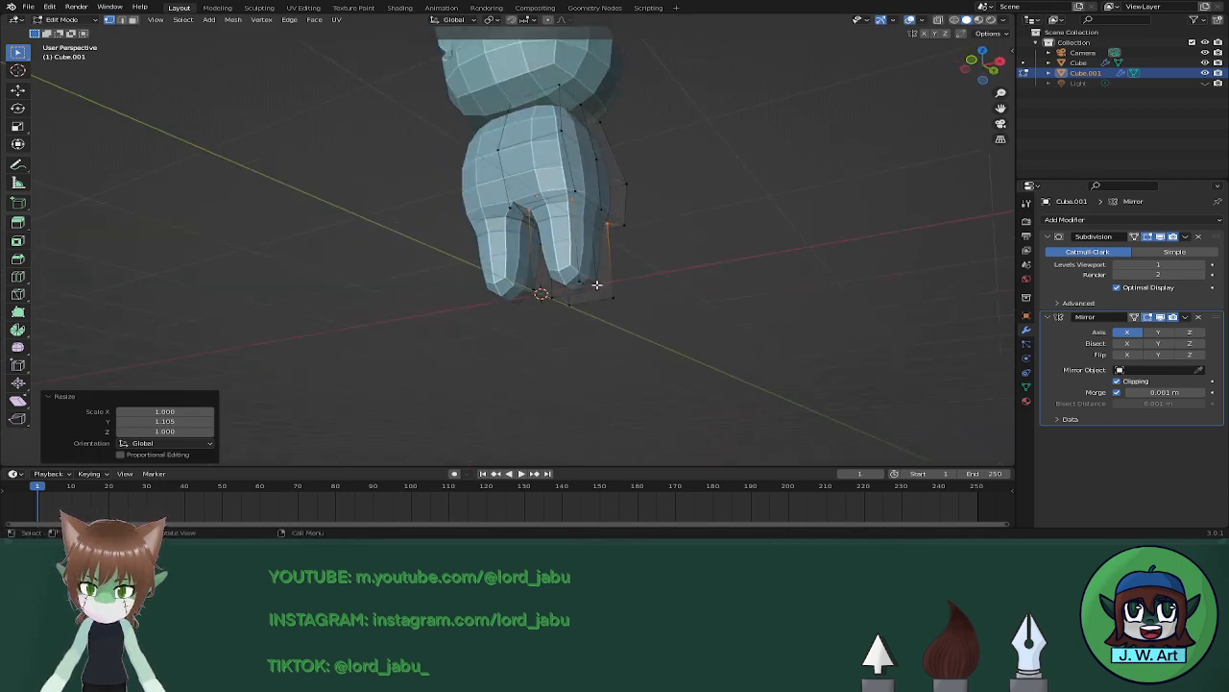
left_click(595, 290)
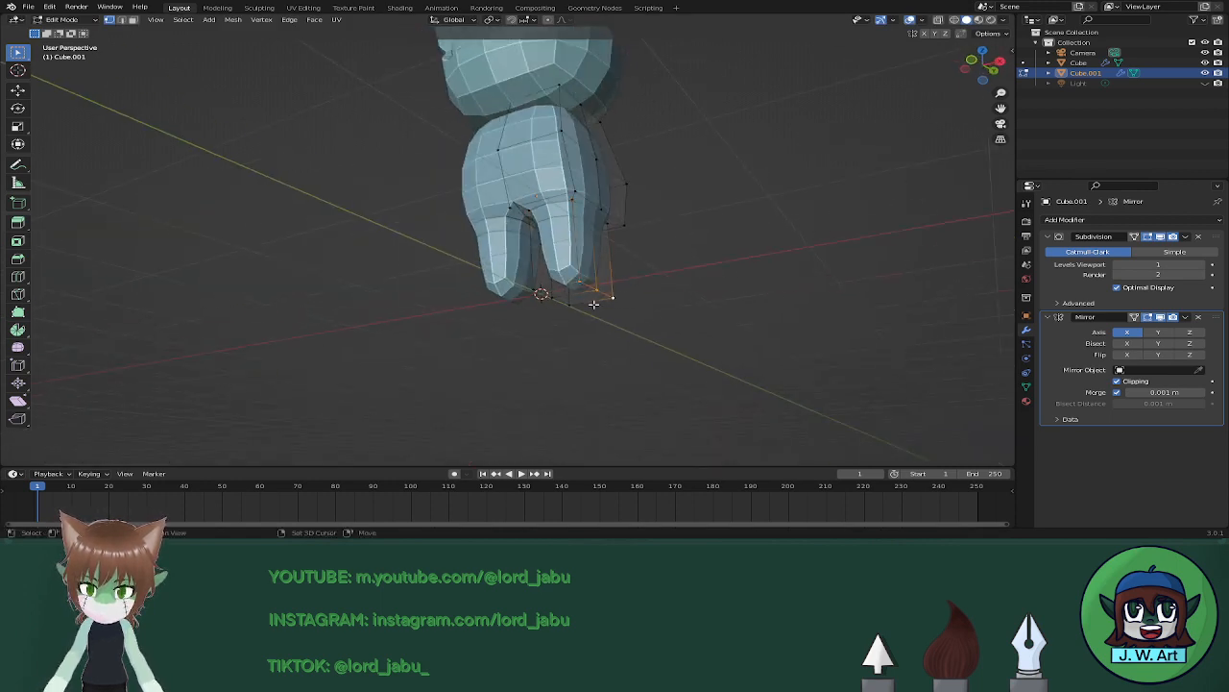
middle_click_drag(539, 292, 670, 336)
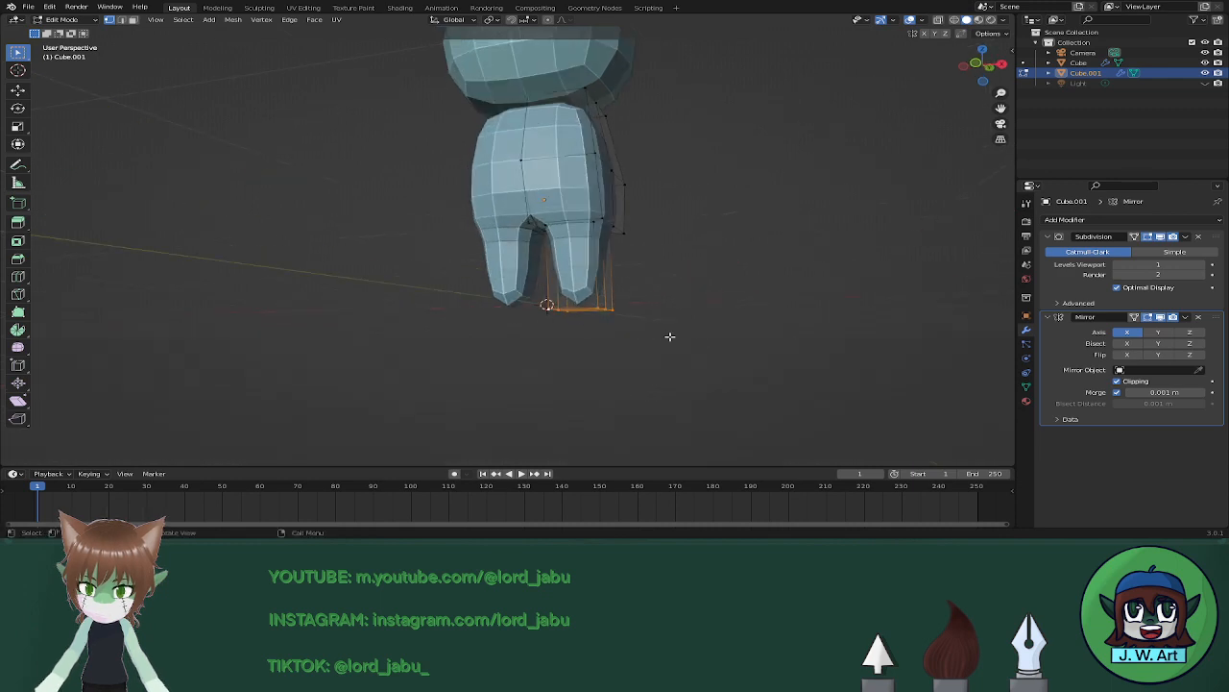
key("e")
right_click(707, 349)
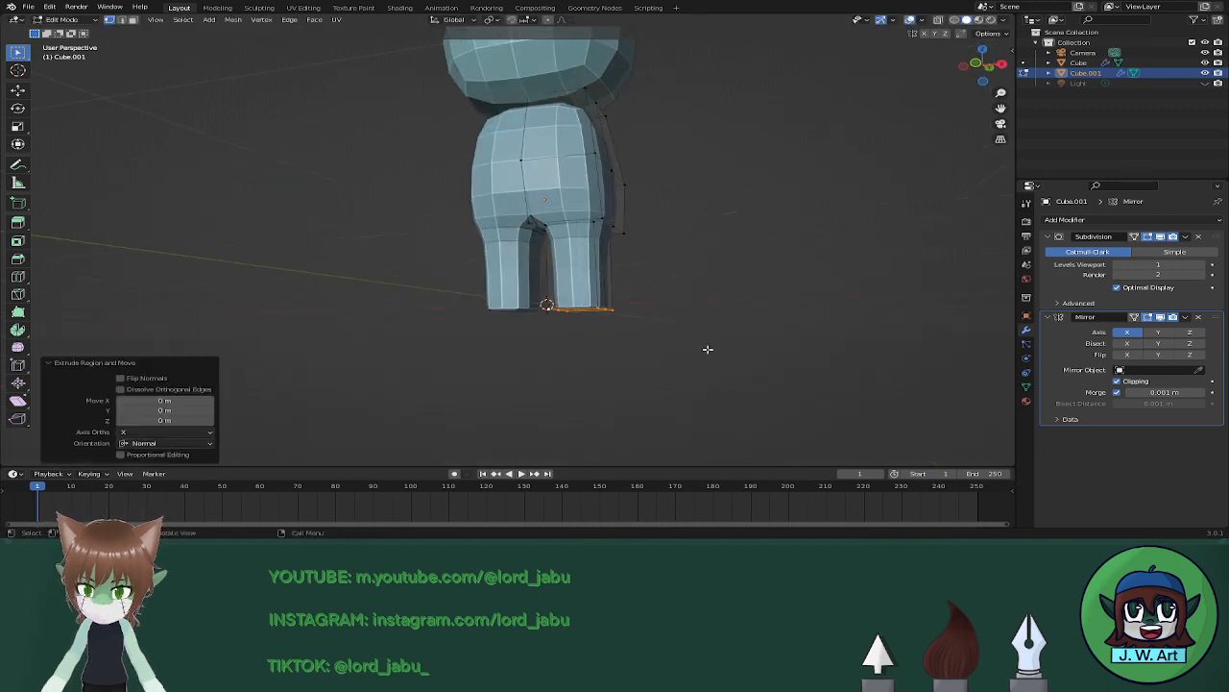
key("g")
key("z")
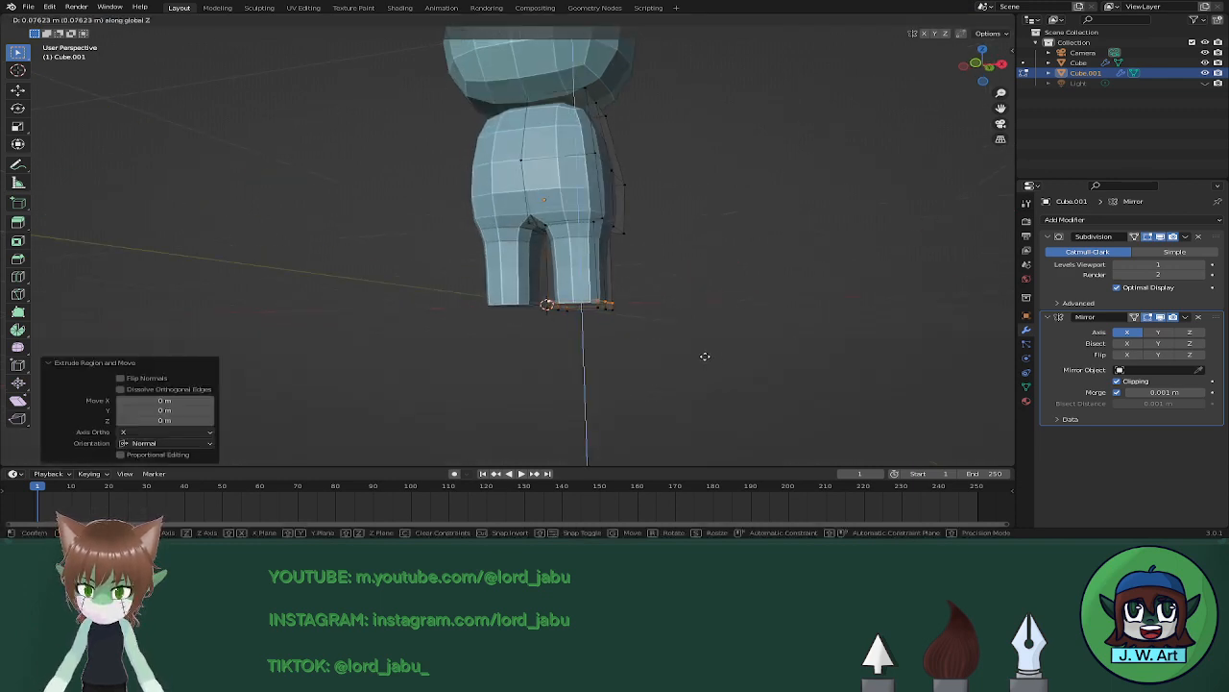
left_click(725, 361)
Scale the new sole face to about 0.57 overall, plus about 0.56 along Y.
key("s")
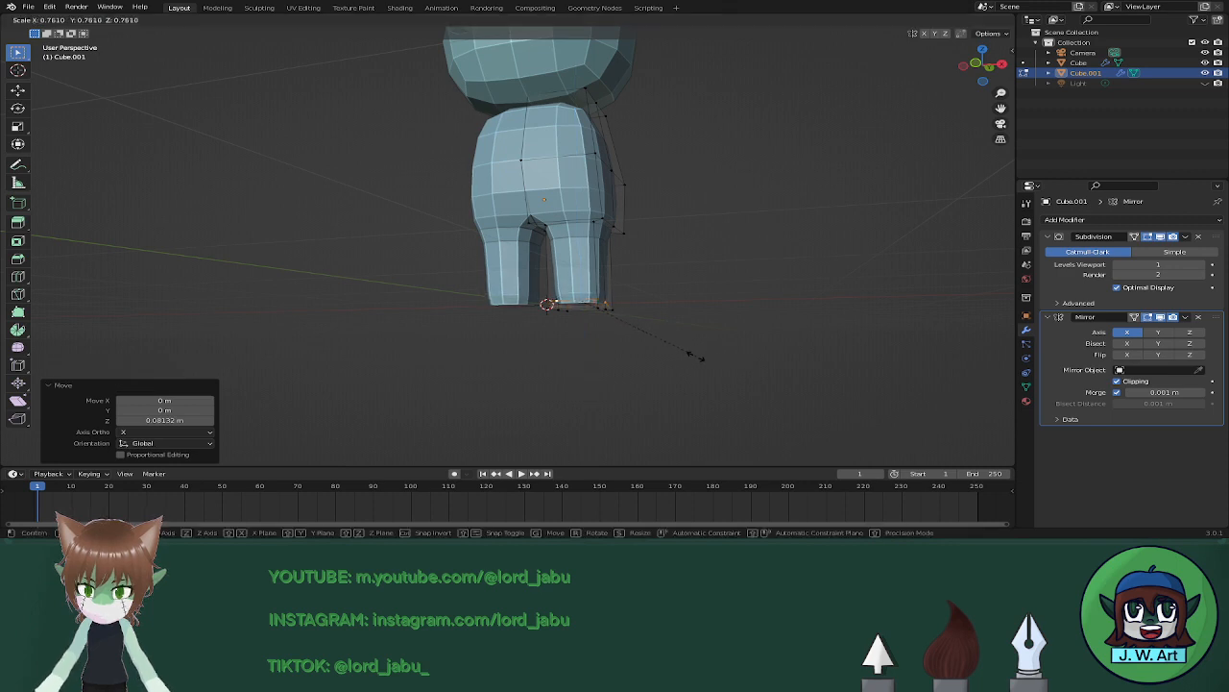
left_click(673, 348)
middle_click_drag(809, 352, 683, 356)
key("s")
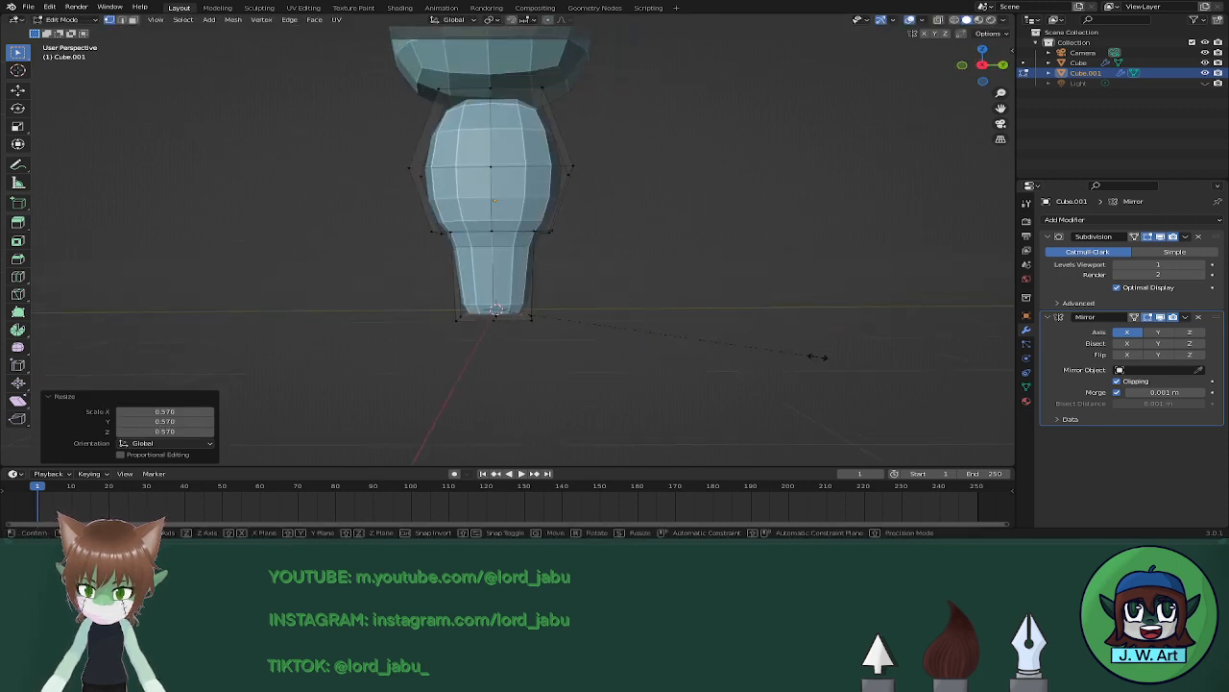
key("y")
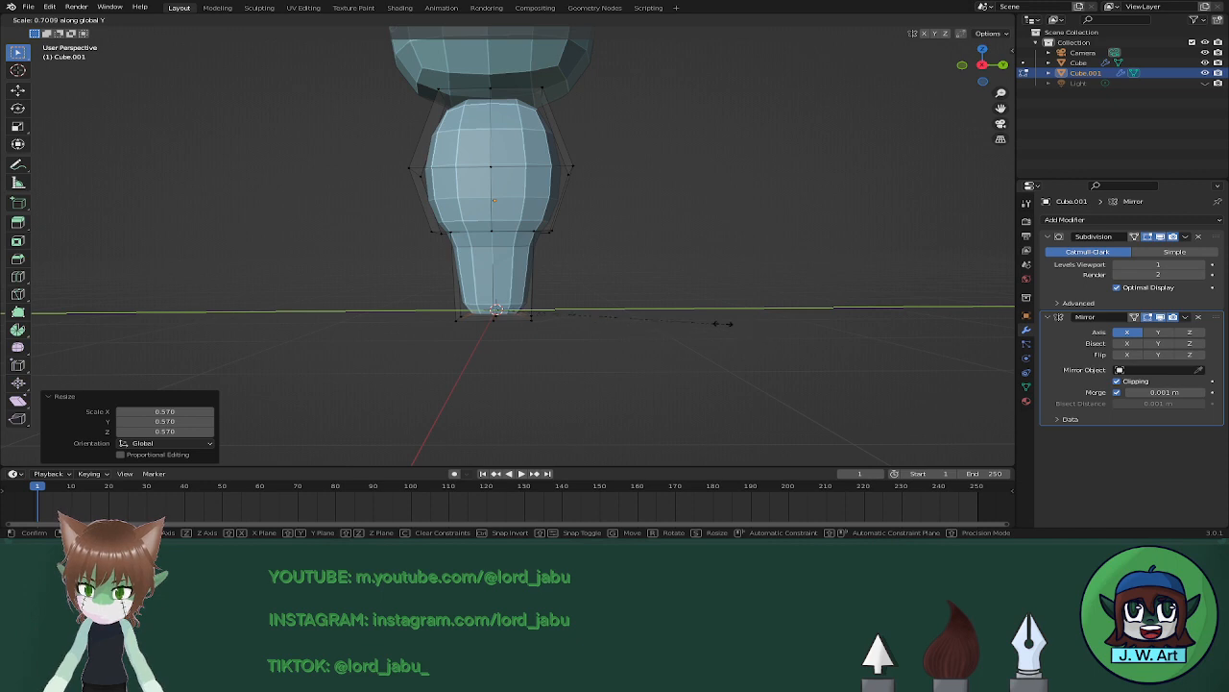
left_click(677, 313)
Lower the shrunken sole face about 0.09 m along Z.
mouse_move(663, 316)
middle_mouse_down()
mouse_move(793, 324)
mouse_move(832, 310)
mouse_move(814, 331)
mouse_move(796, 294)
mouse_move(823, 301)
mouse_move(777, 272)
mouse_move(732, 310)
mouse_move(675, 307)
middle_mouse_up()
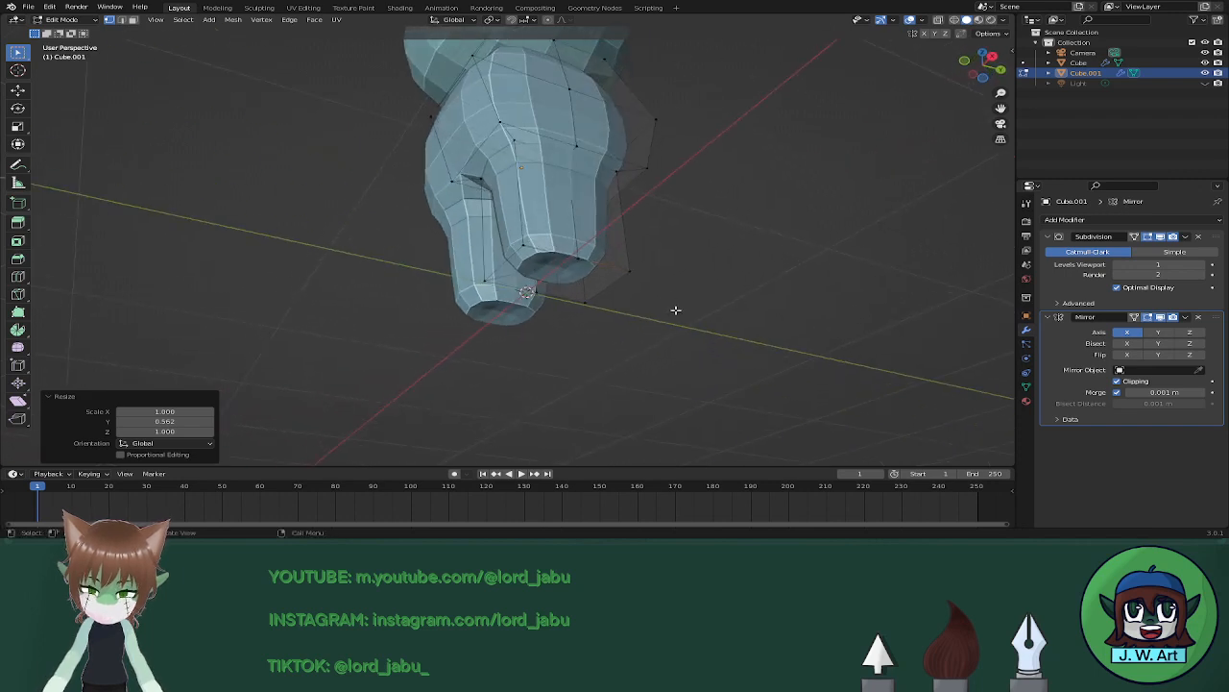
key("g")
key("z")
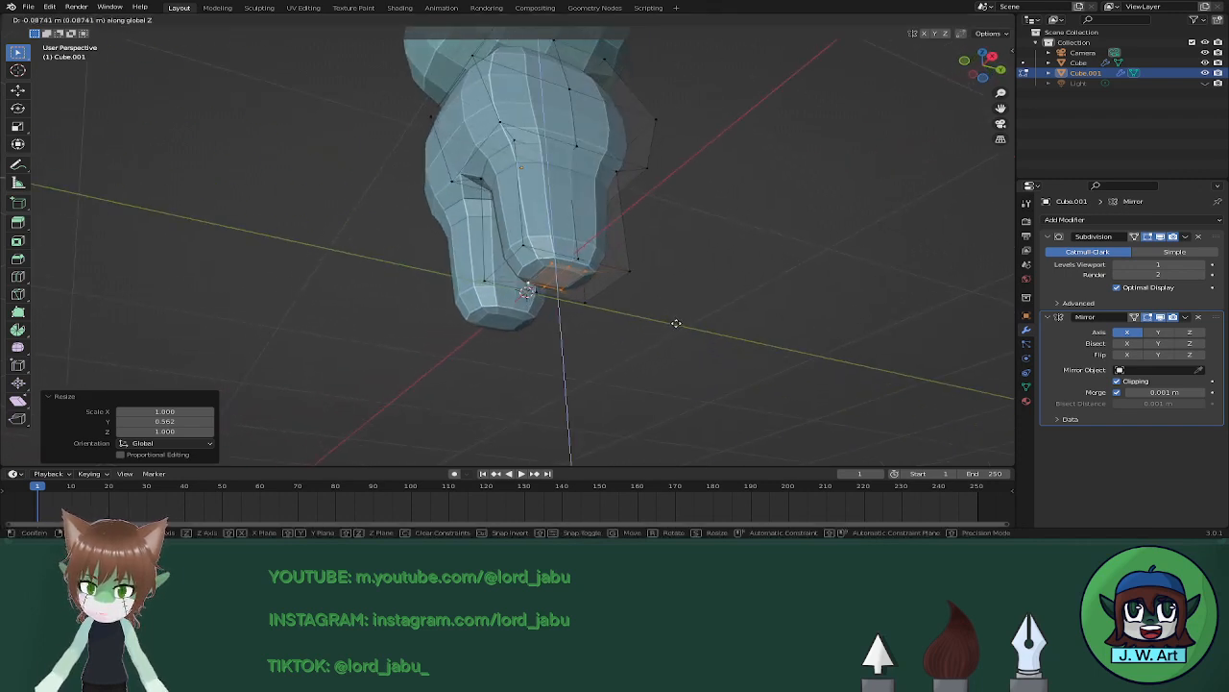
left_click(676, 323)
Select all the vertices at the foot's bottom and raise them about 0.2 m along Z to shorten the leg.
mouse_move(675, 321)
middle_mouse_down()
mouse_move(744, 356)
mouse_move(697, 299)
mouse_move(697, 266)
middle_mouse_up()
key("shift+z")
left_click_drag(474, 239, 681, 334)
key("shift+z")
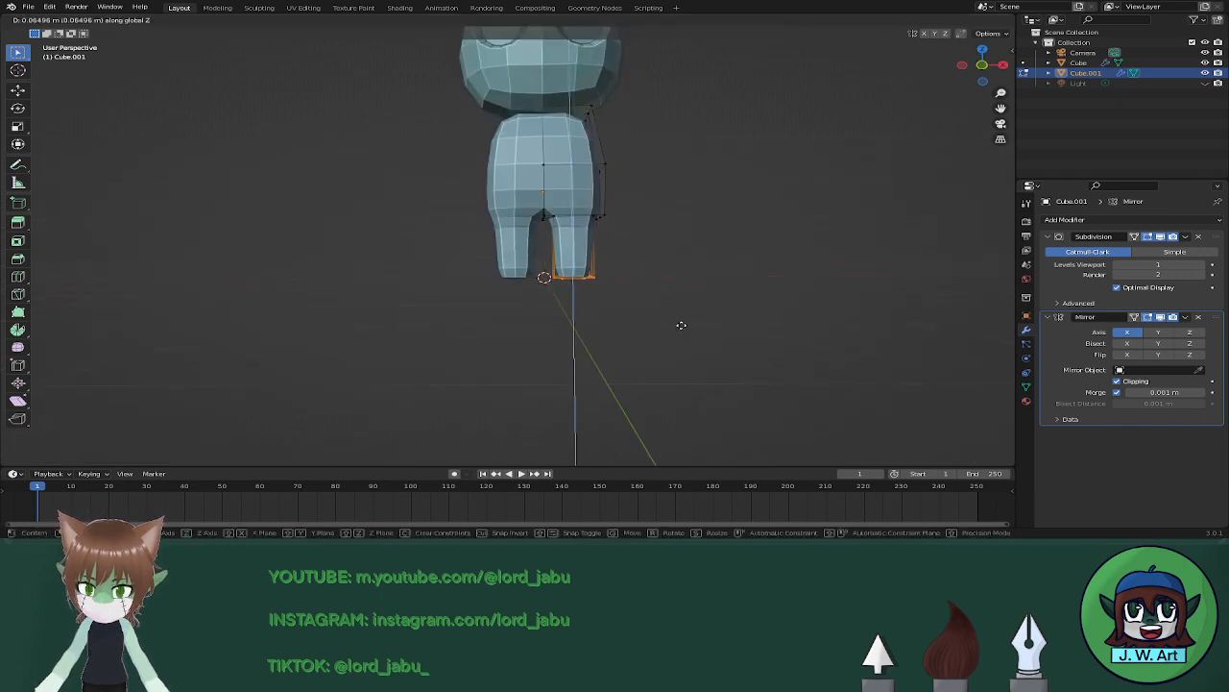
left_click(681, 322)
middle_click_drag(681, 322, 682, 335)
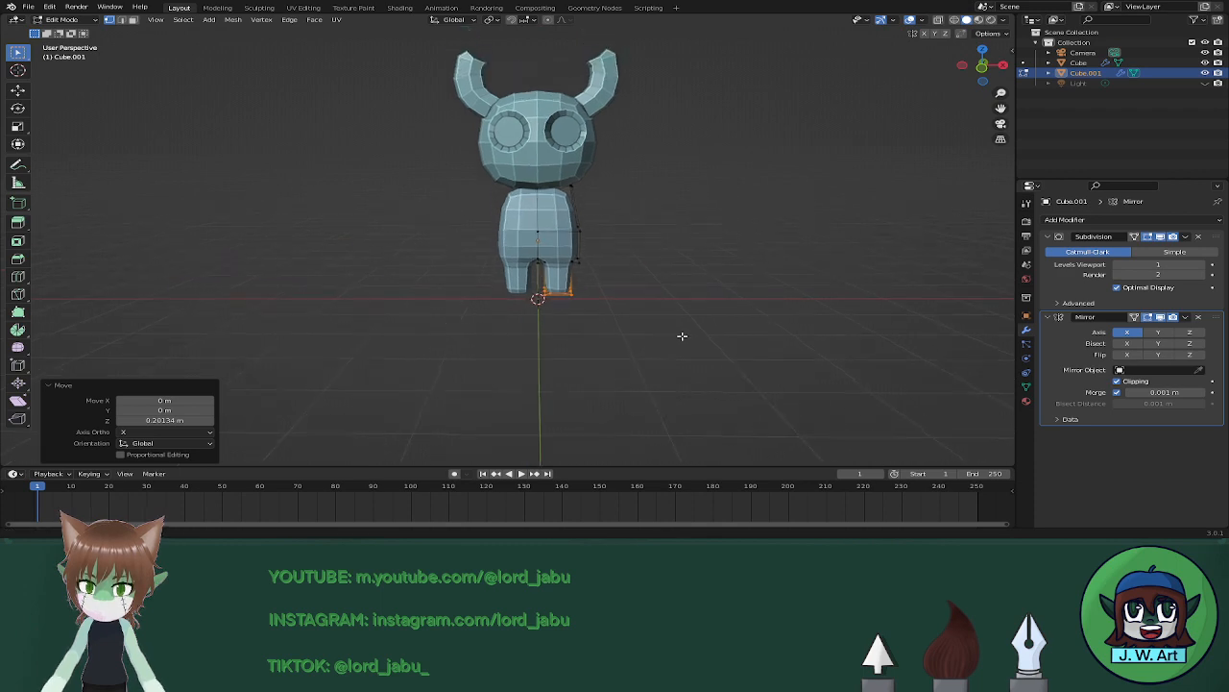
Leave Edit Mode and examine the body and leg shape from several angles in solid and wireframe display.
key("Tab")
middle_click_drag(722, 250, 712, 264)
mouse_move(878, 318)
middle_mouse_down()
mouse_move(836, 301)
mouse_move(870, 305)
middle_mouse_up()
scroll(780, 318, "up", 4)
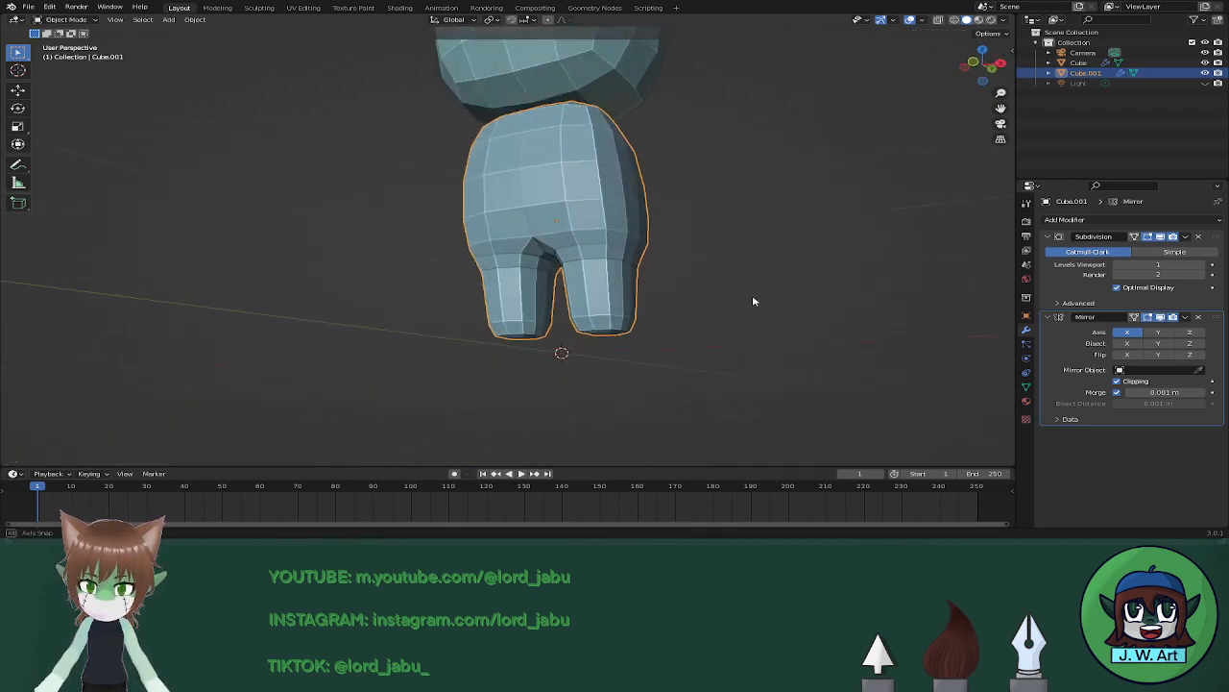
scroll(779, 308, "up", 5)
middle_click_drag(776, 308, 753, 326)
key("shift+z")
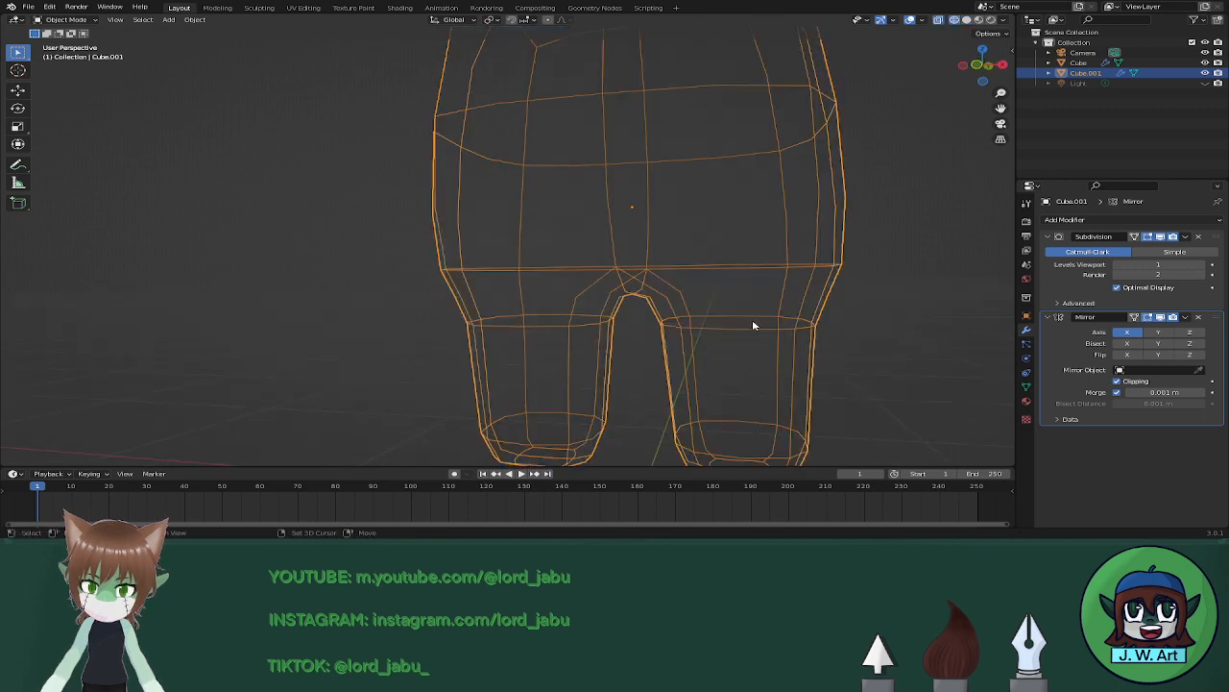
key("shift+z")
scroll(777, 320, "down", 4)
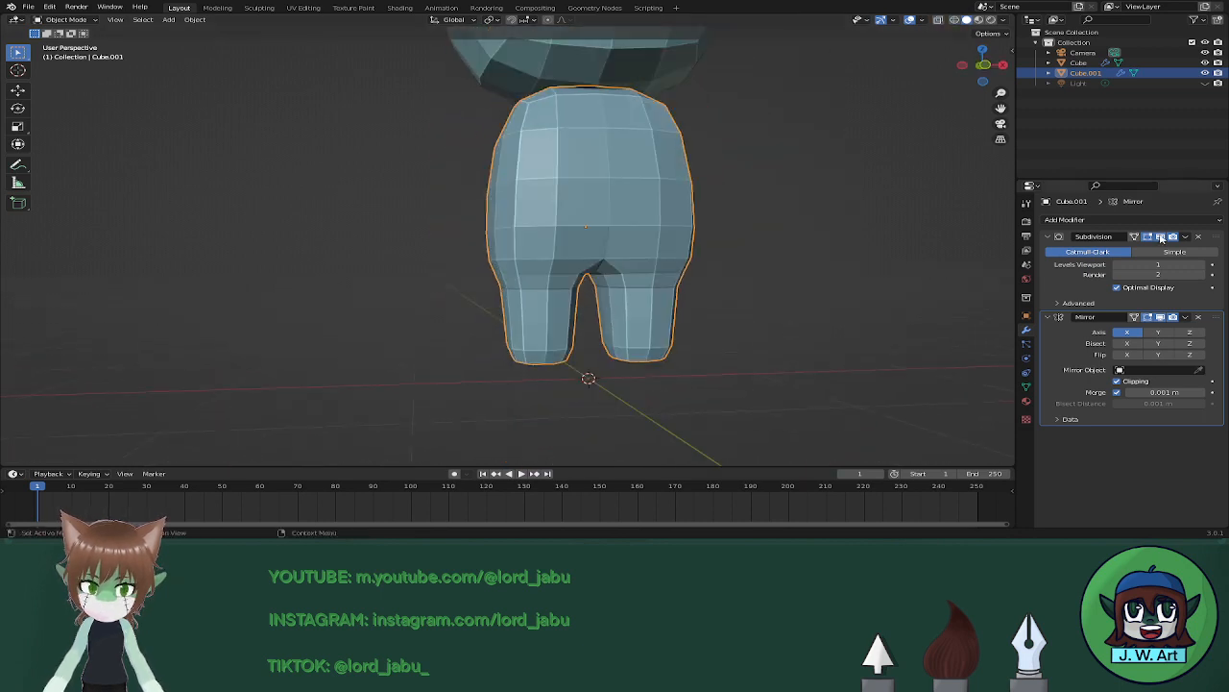
Apply the body's Subdivision modifier and return to Edit Mode.
left_click(1185, 318)
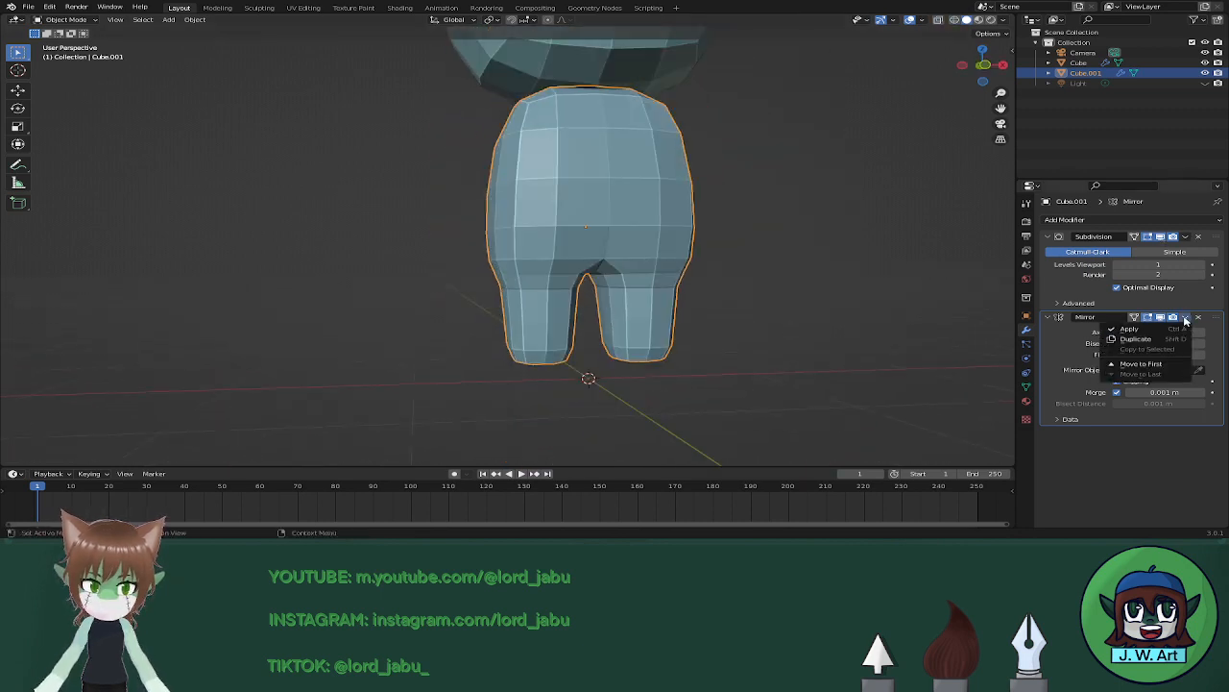
left_click(1185, 237)
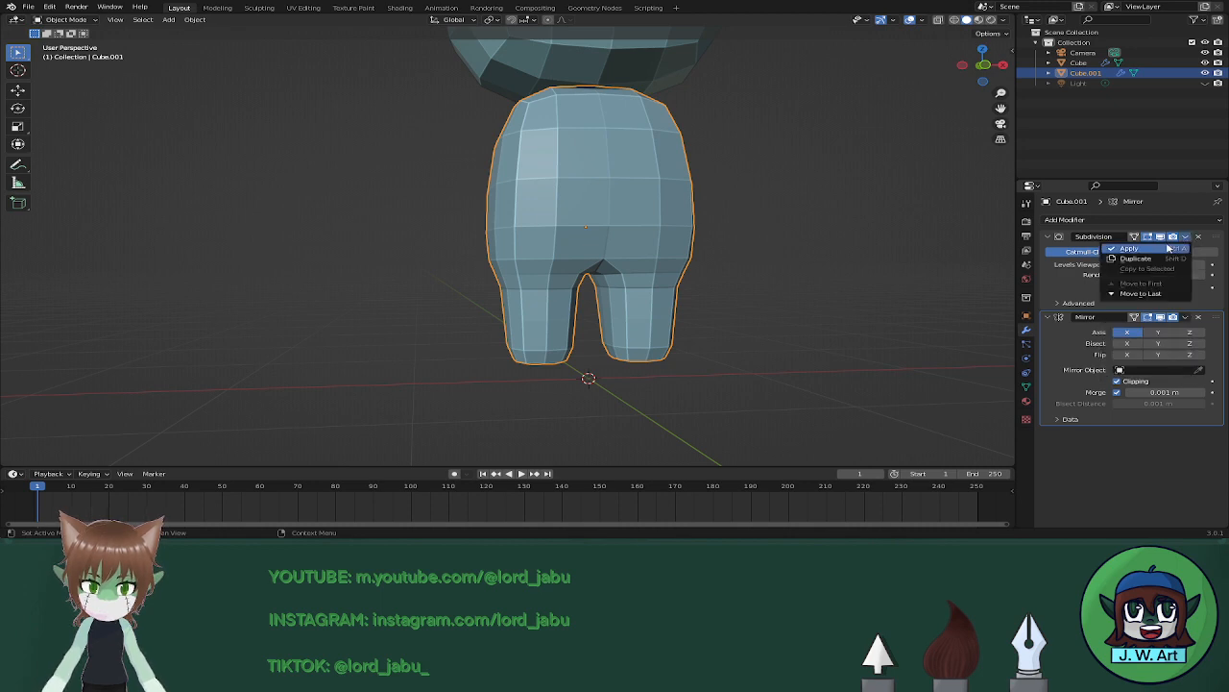
left_click(1170, 248)
key("Tab")
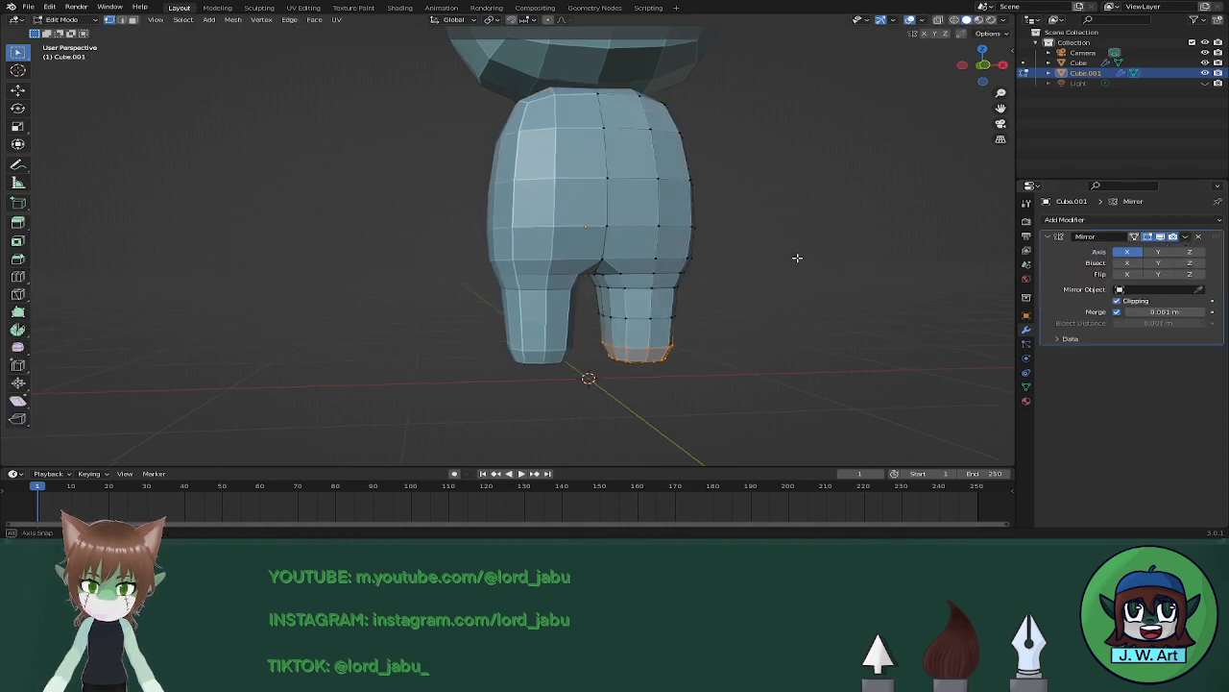
Move the two front centre vertices of the crotch along X onto the mirror seam.
middle_click_drag(796, 255, 728, 218)
scroll(749, 272, "up", 5)
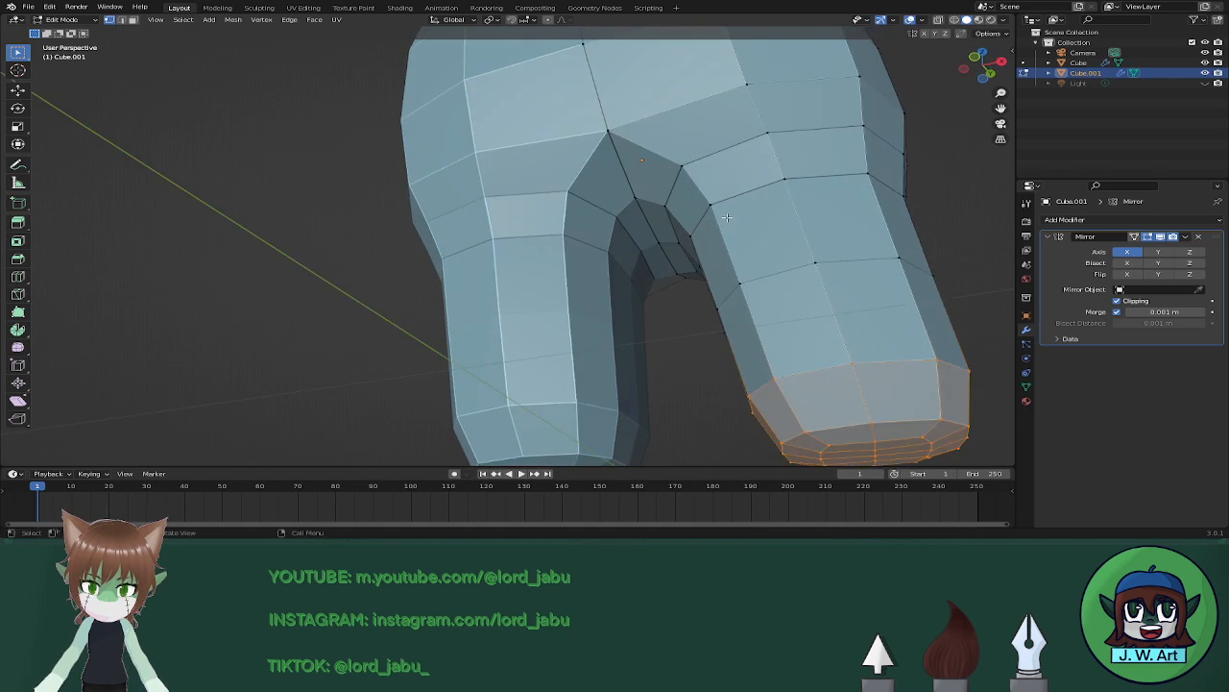
key("alt+z")
key("alt+z")
left_click(652, 206)
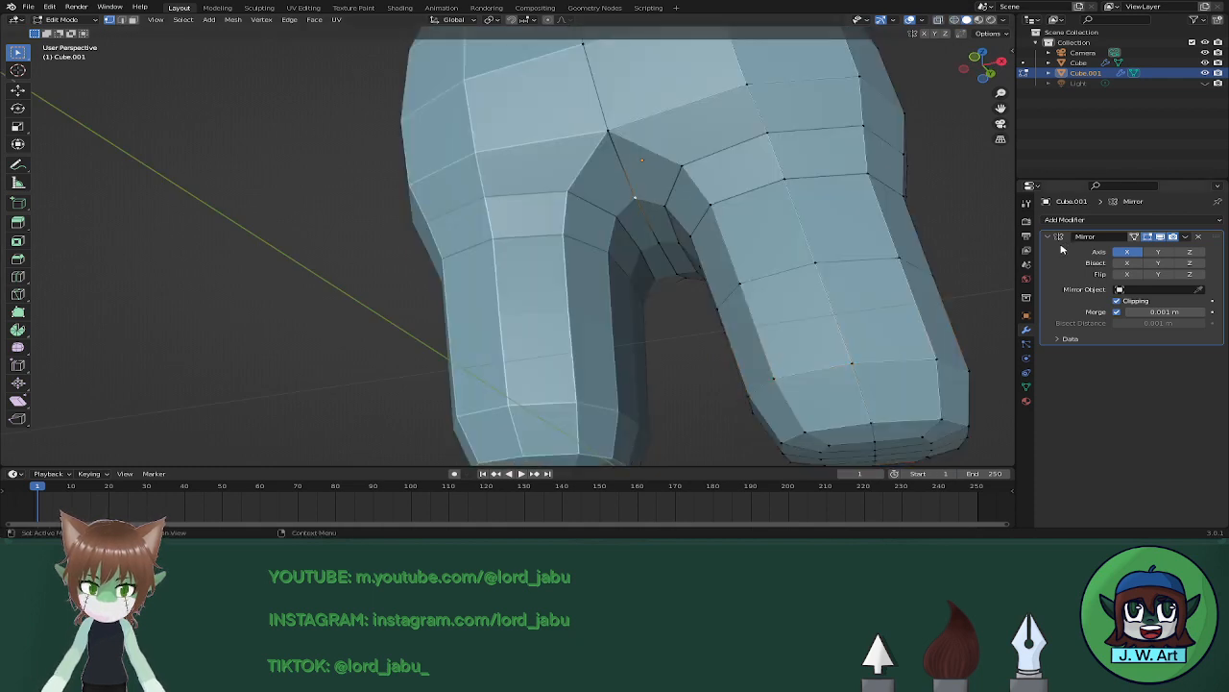
middle_click_drag(828, 231, 858, 288)
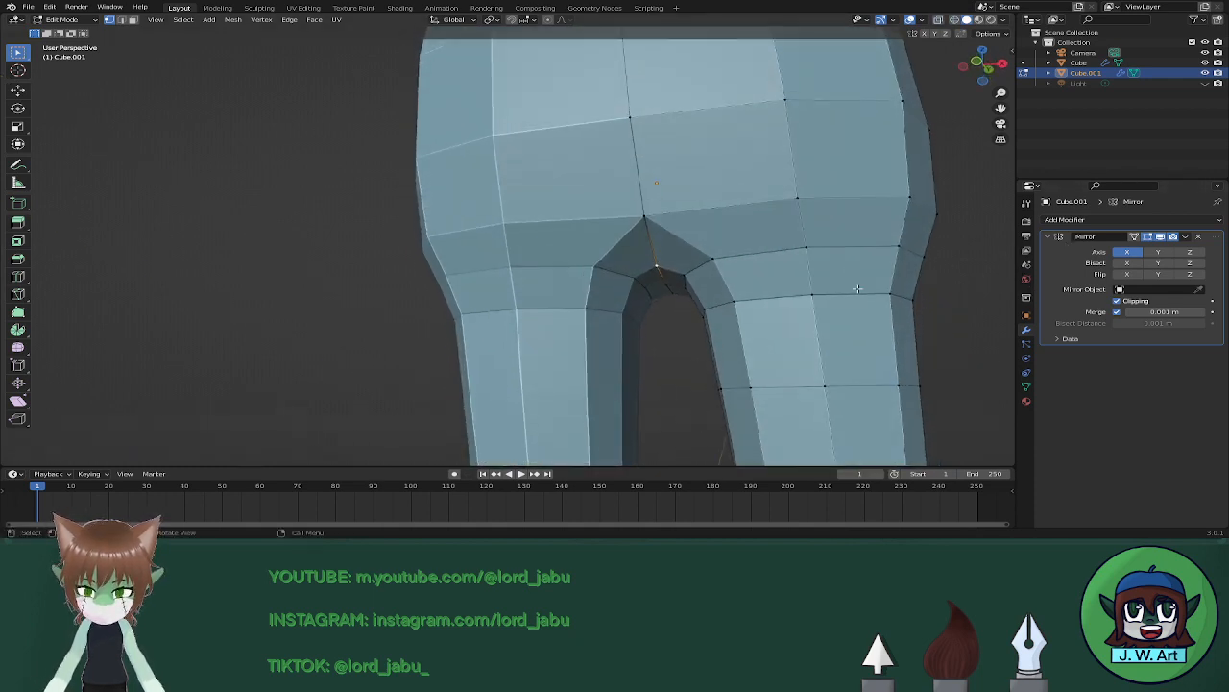
key("g")
key("x")
left_click(858, 289)
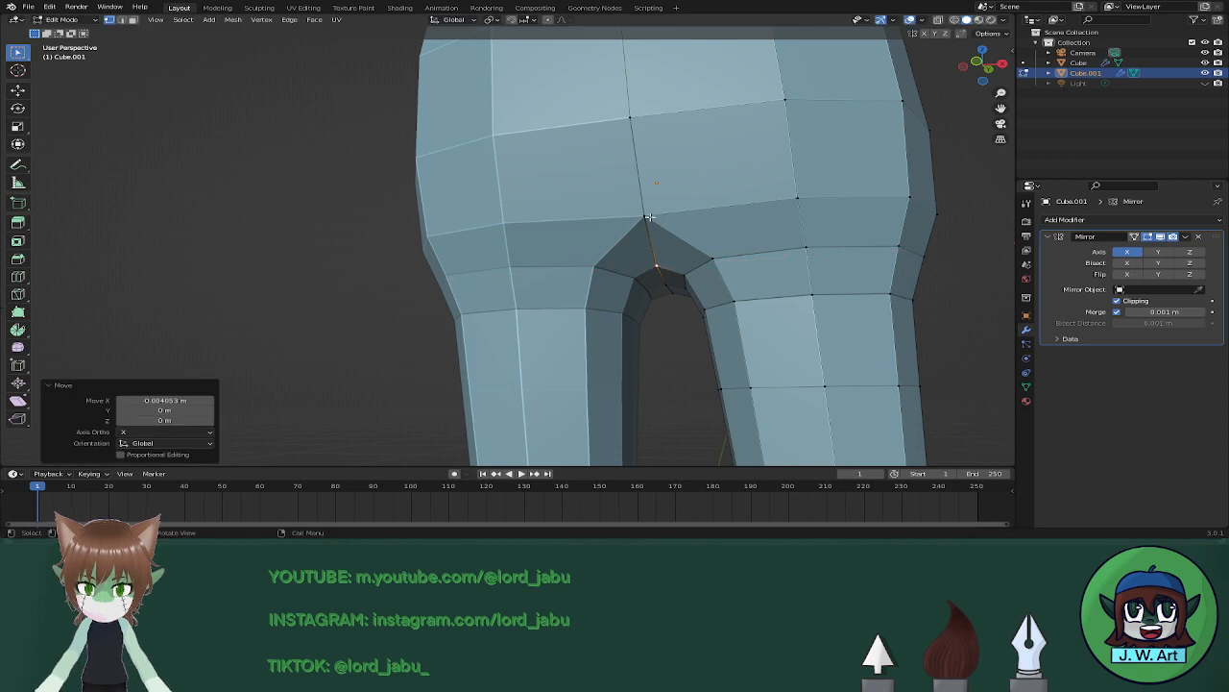
key("g")
key("x")
left_click(695, 231)
Move the two centre vertices on the underside between the legs along X onto the mirror seam.
middle_click_drag(694, 231, 743, 225)
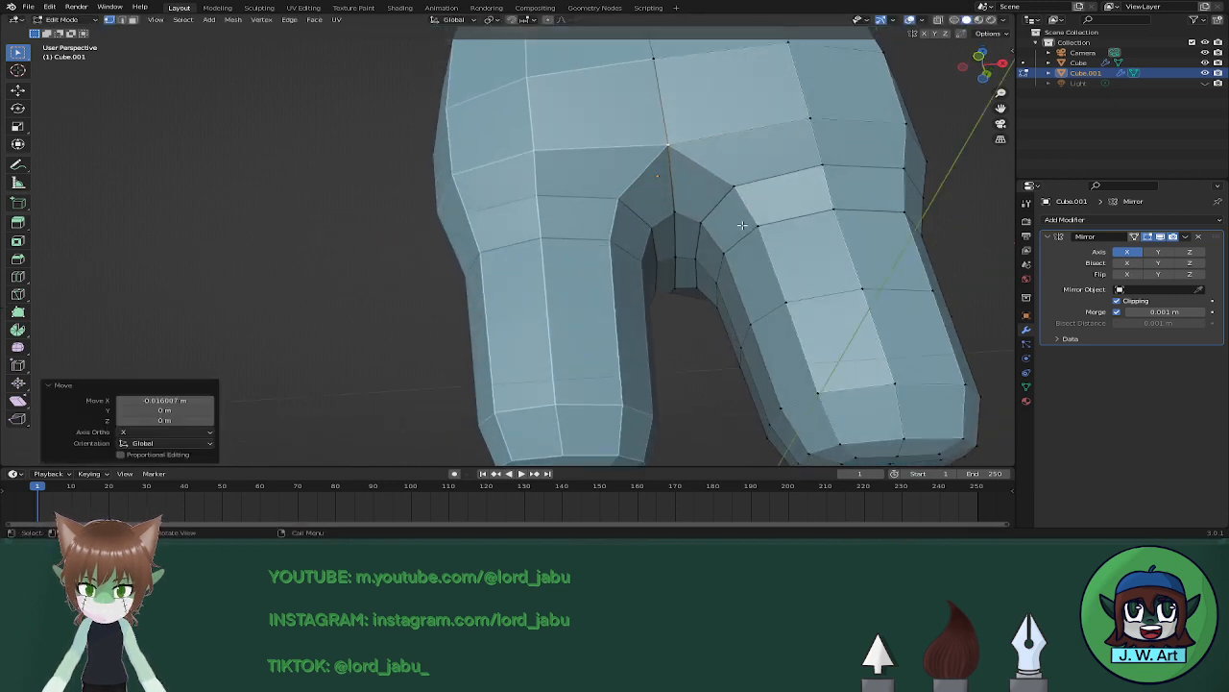
left_click(676, 257, "shift")
key("g")
key("x")
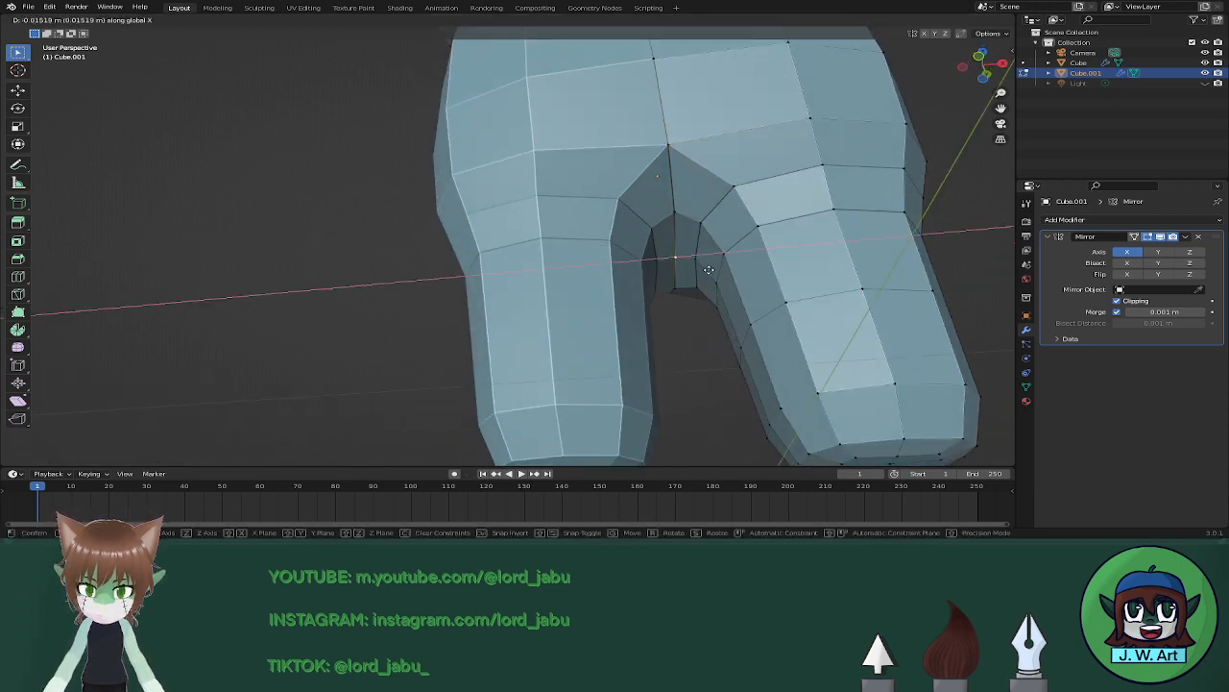
left_click(700, 273)
left_click(678, 286)
key("g")
key("x")
left_click(688, 290)
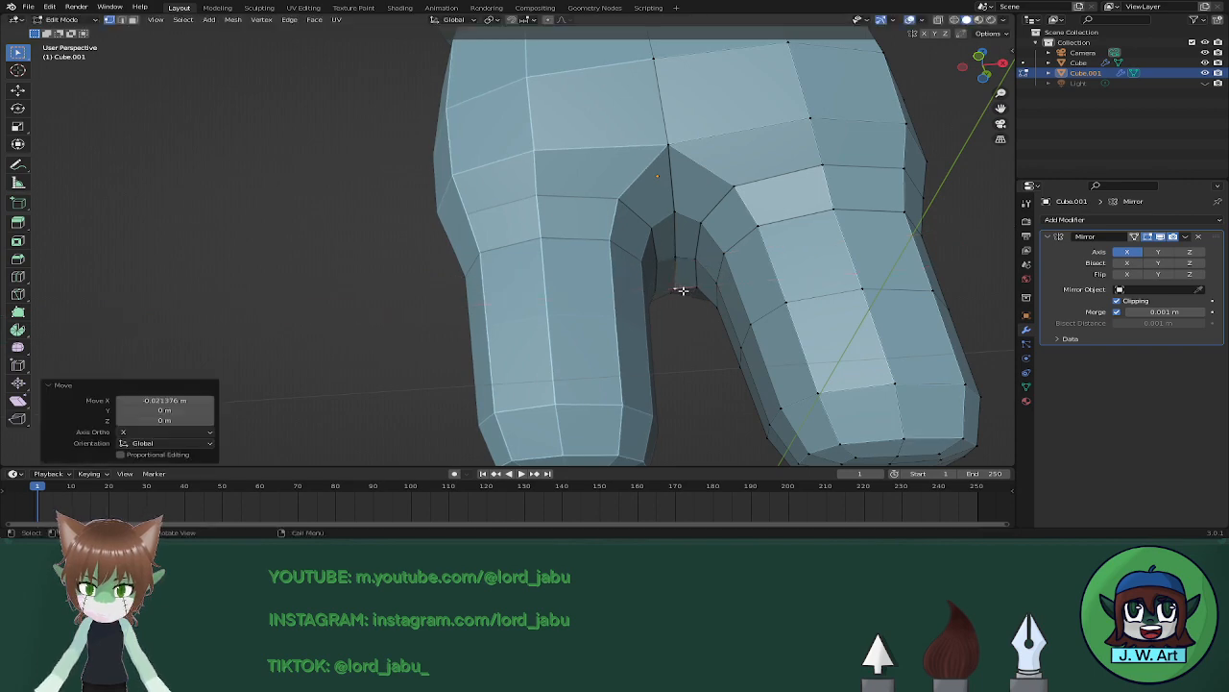
Move the centre vertex at the back of the crotch along X onto the mirror seam.
middle_click_drag(689, 290, 644, 308)
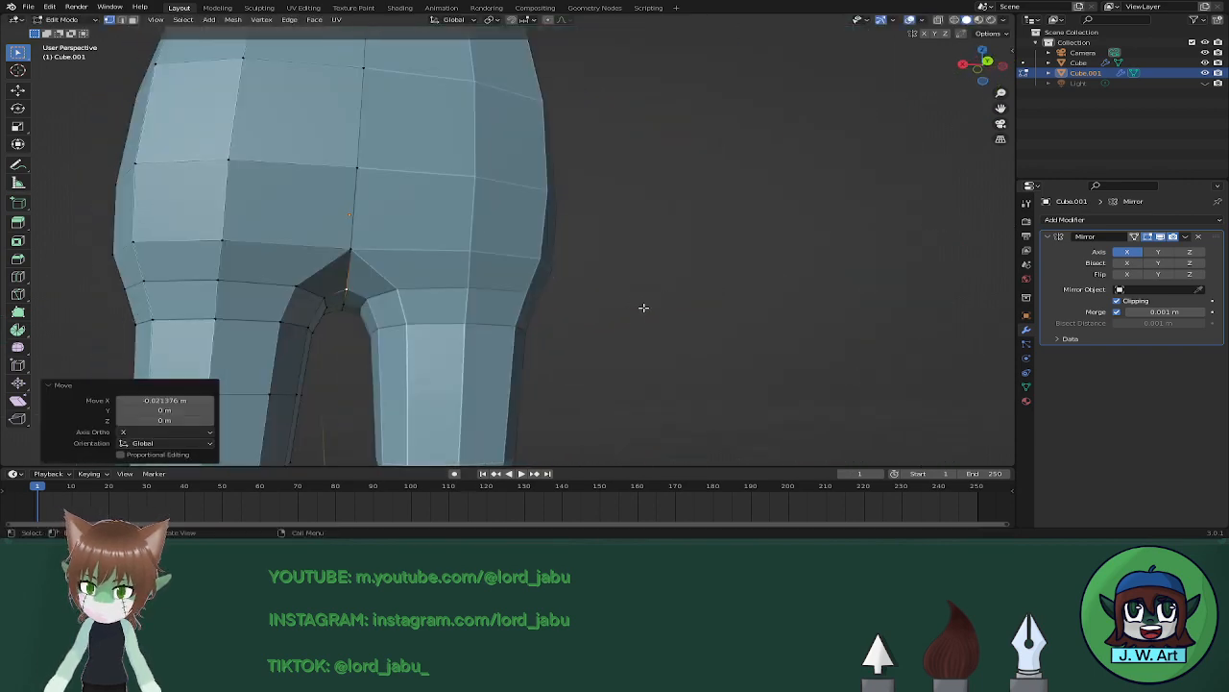
left_click(357, 255)
key("g")
key("x")
left_click(412, 268)
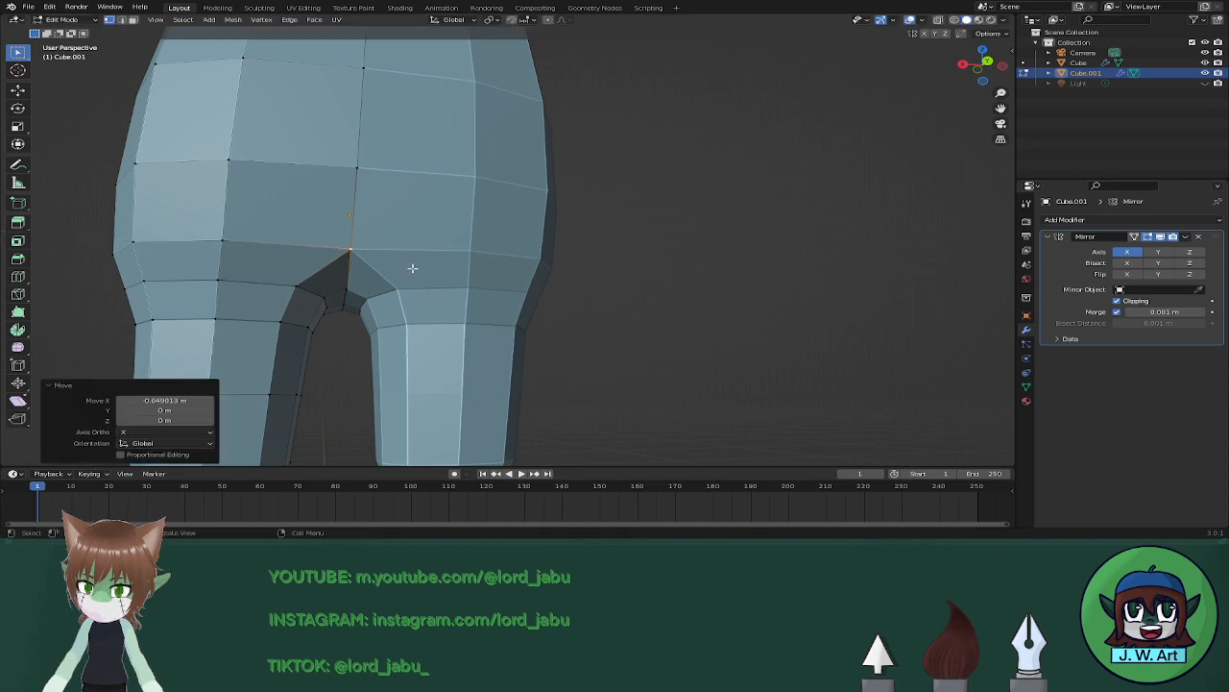
Move the centre vertex one row above the crotch at the back along X onto the mirror seam.
left_click(357, 171)
key("g")
key("x")
left_click(413, 241)
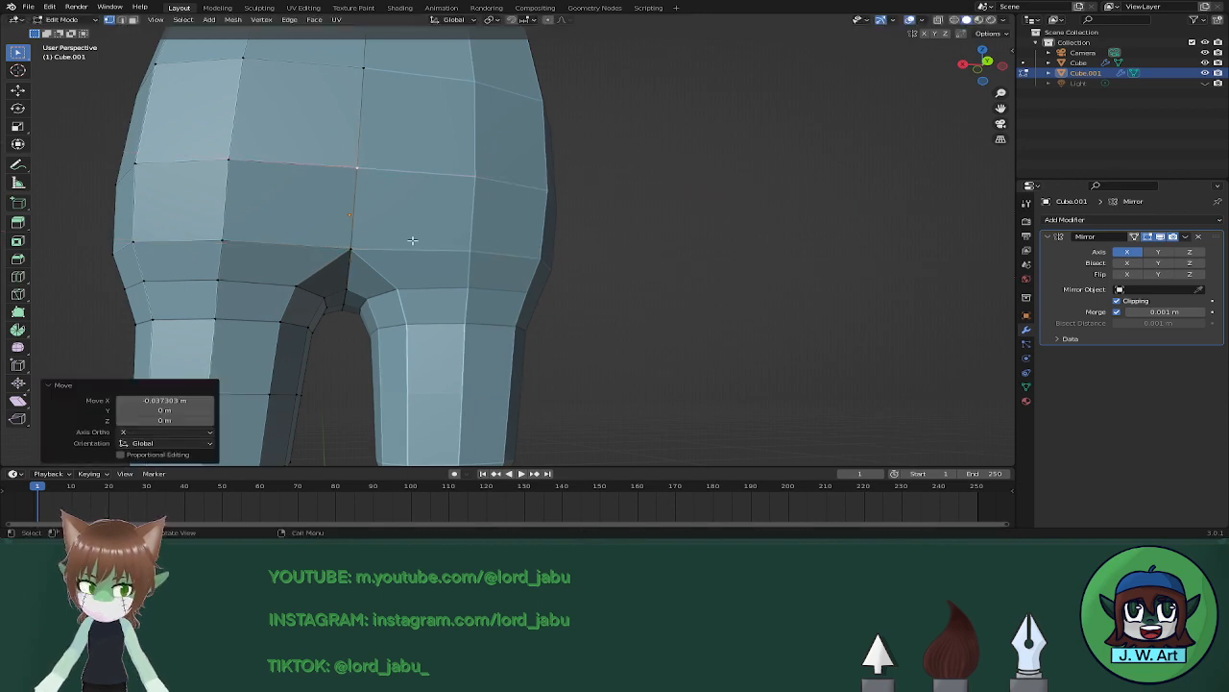
Inspect the cleaned-up centre seam and the proportions of the body and legs against the head.
middle_click_drag(413, 252, 689, 269)
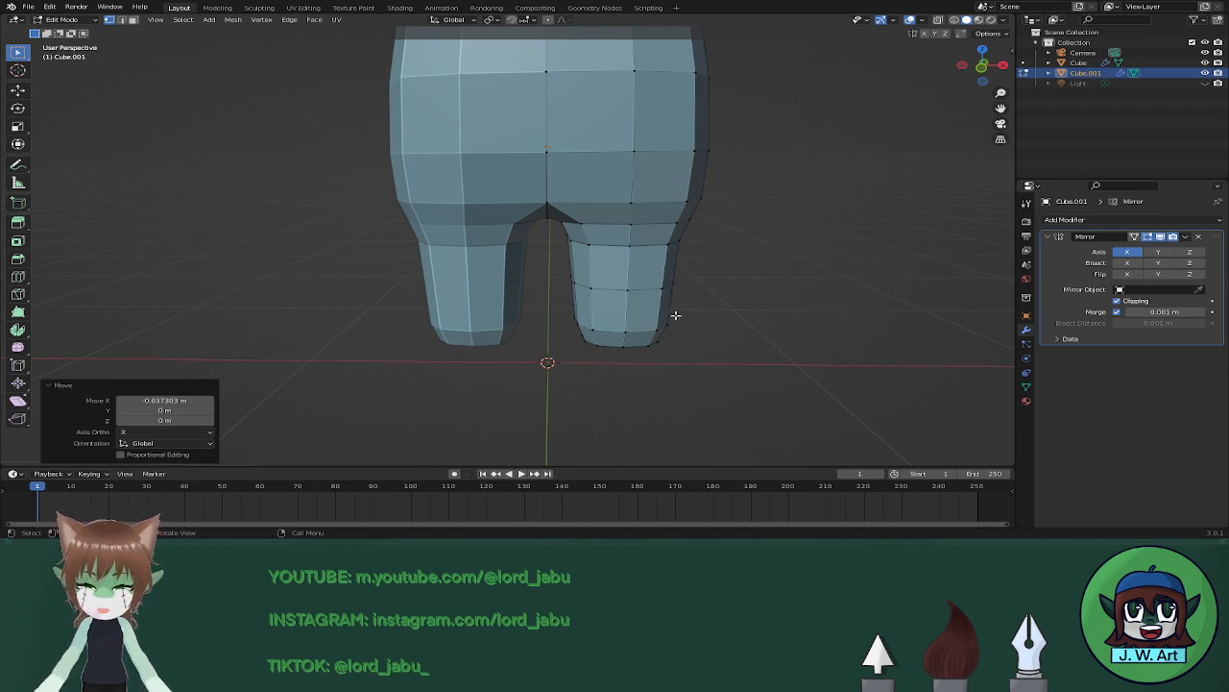
scroll(675, 315, "down", 1)
middle_click_drag(592, 295, 609, 340, "shift")
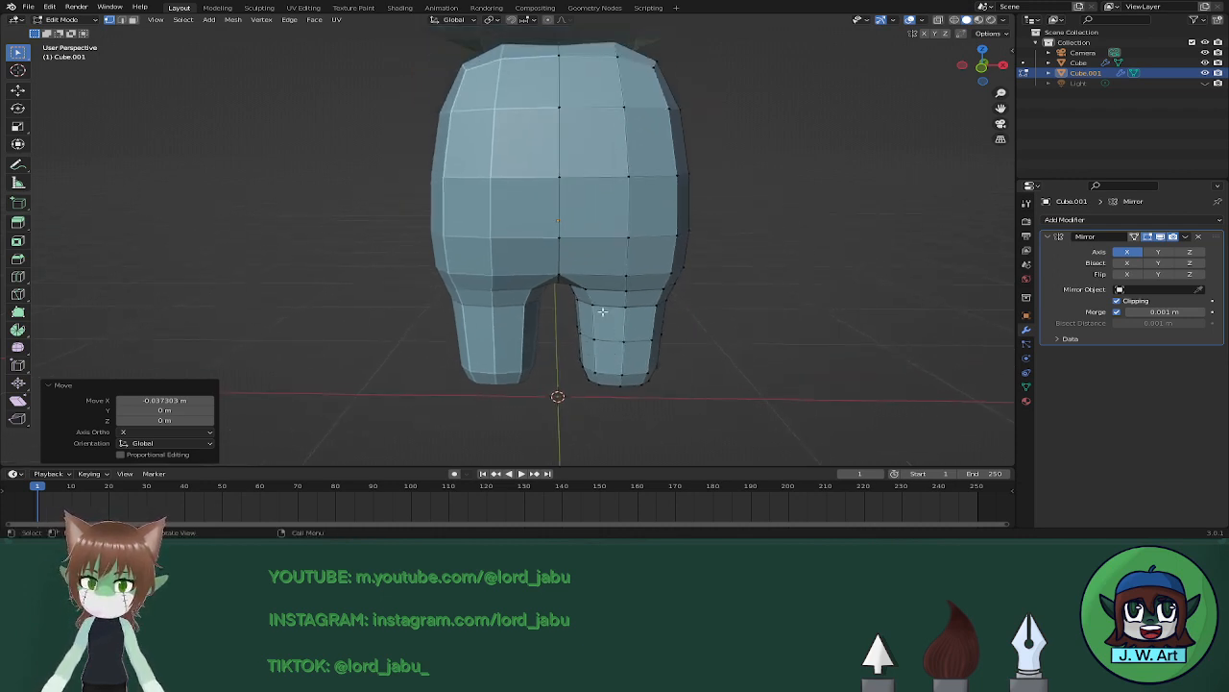
middle_click_drag(686, 298, 653, 315)
scroll(692, 293, "down", 3)
scroll(656, 305, "down", 2)
scroll(694, 302, "up", 2)
scroll(729, 276, "down", 1)
Return to Object Mode and rename the head object "the good head shape" and the body object "torso".
key("Tab")
double_click(1080, 63)
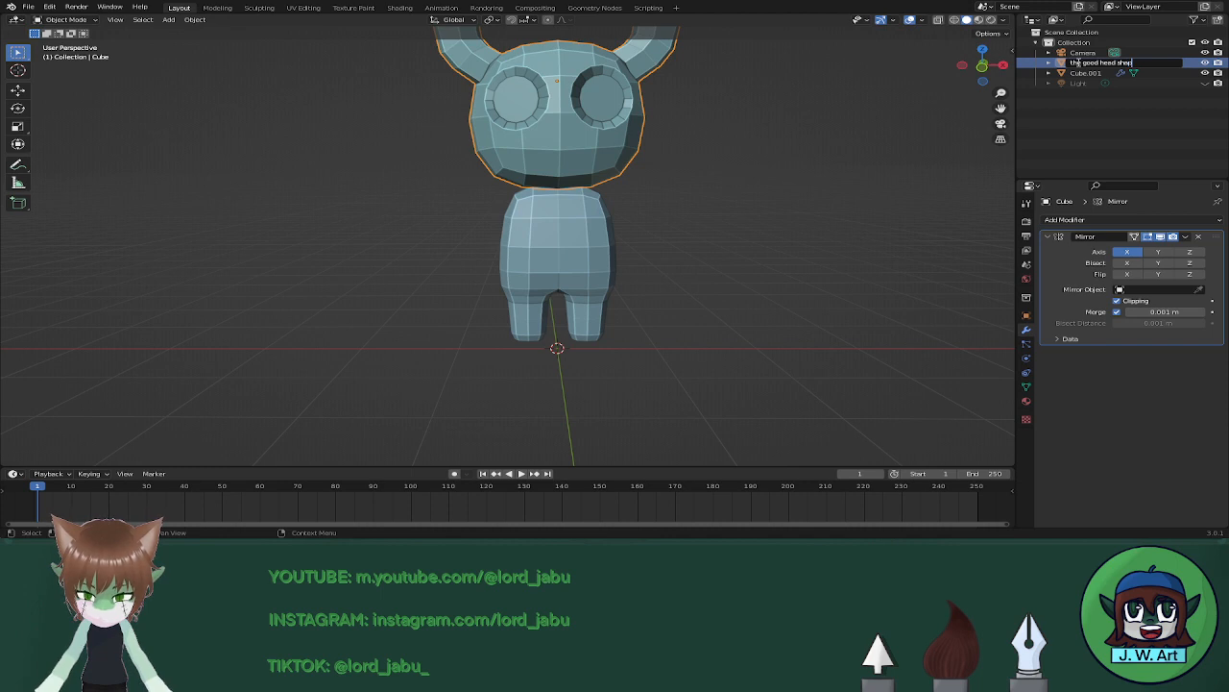
type("e")
key("Return")
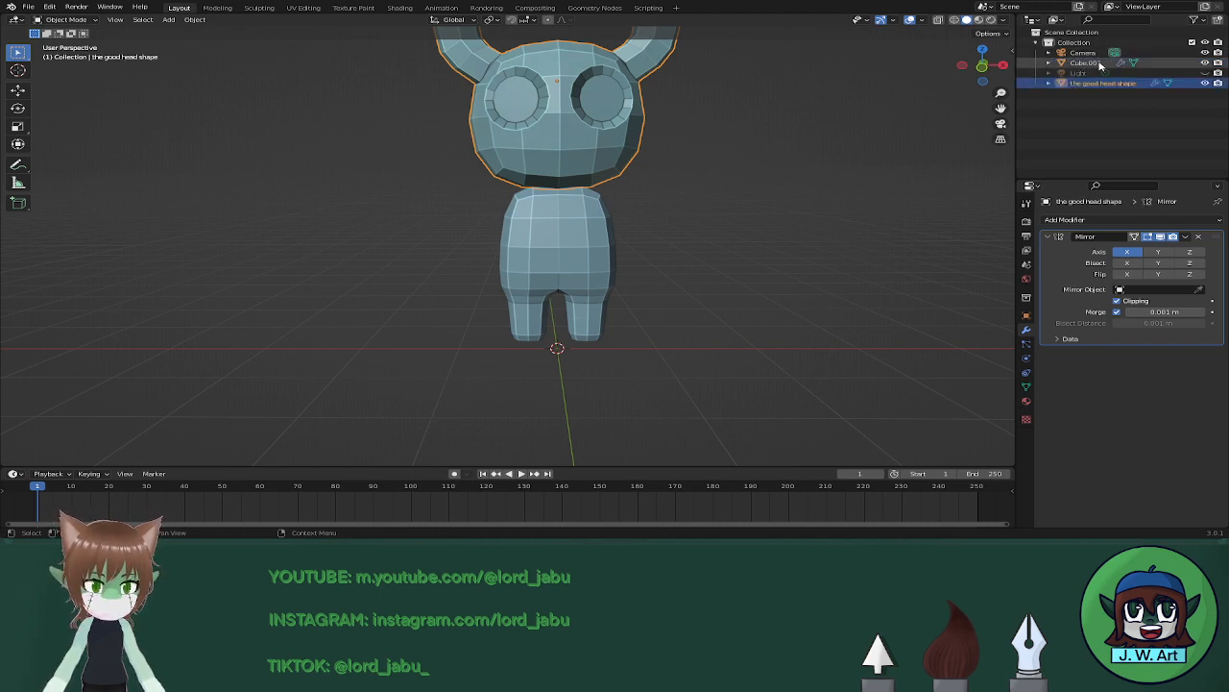
double_click(1085, 63)
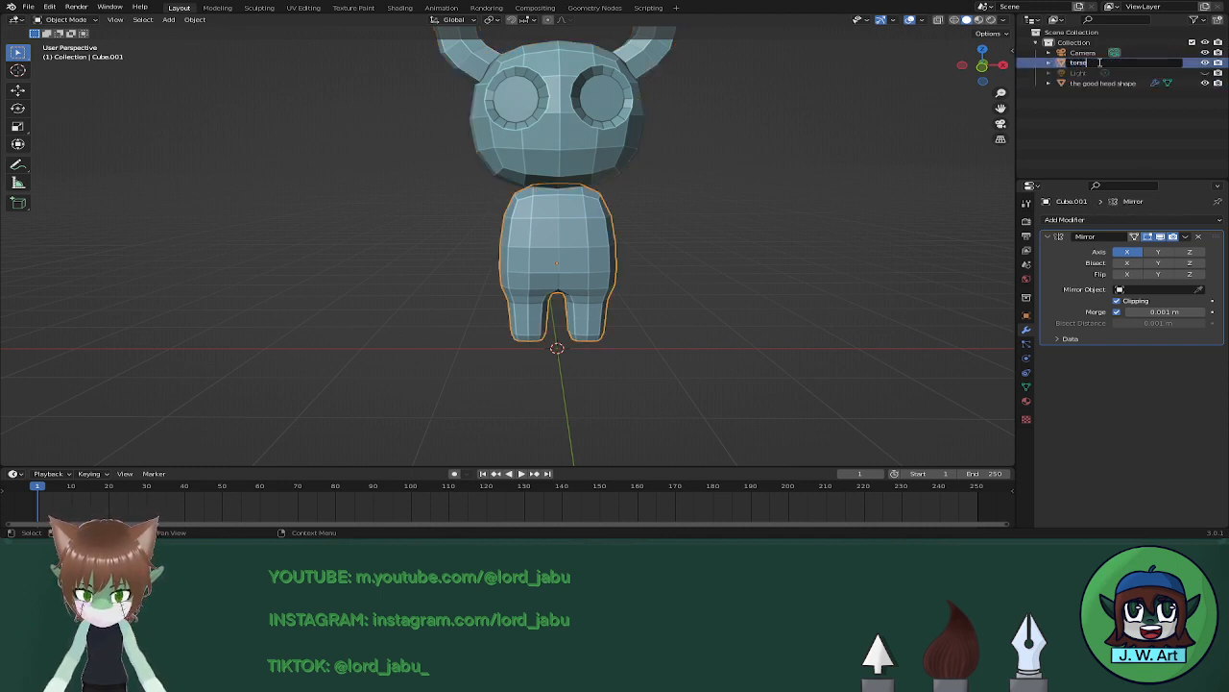
key("Return")
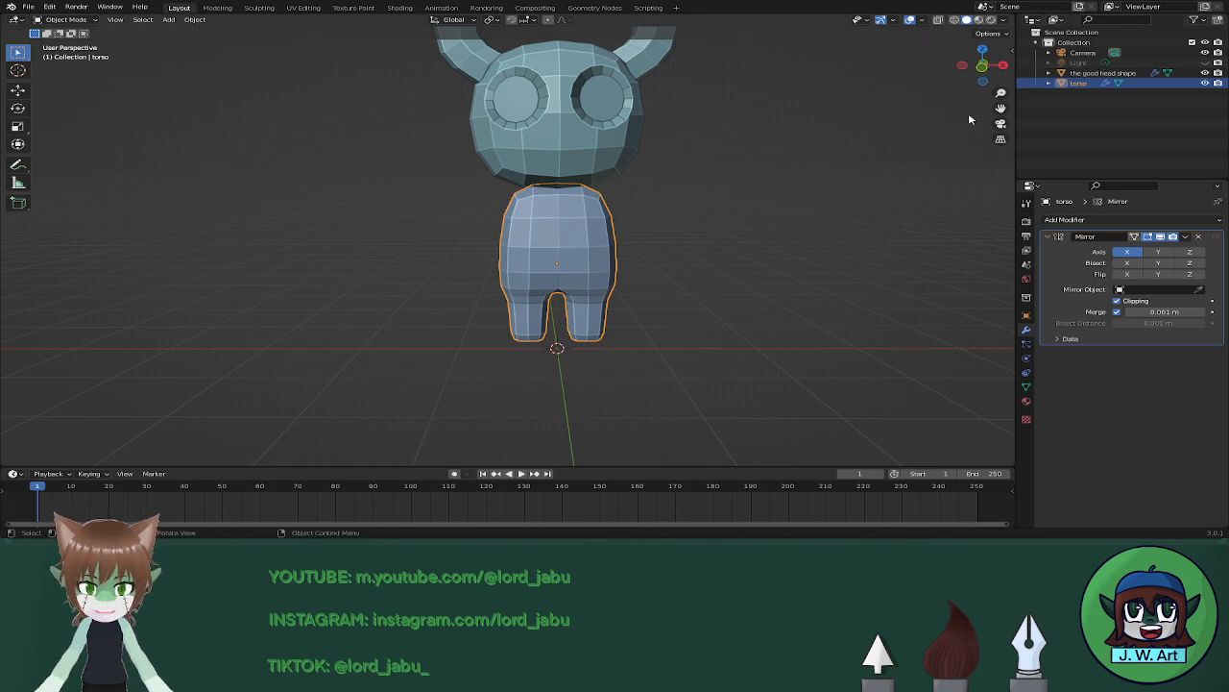
Duplicate the upper part of the torso mesh in Edit Mode, front and back, and scale the copy up slightly.
middle_click_drag(721, 237, 741, 256)
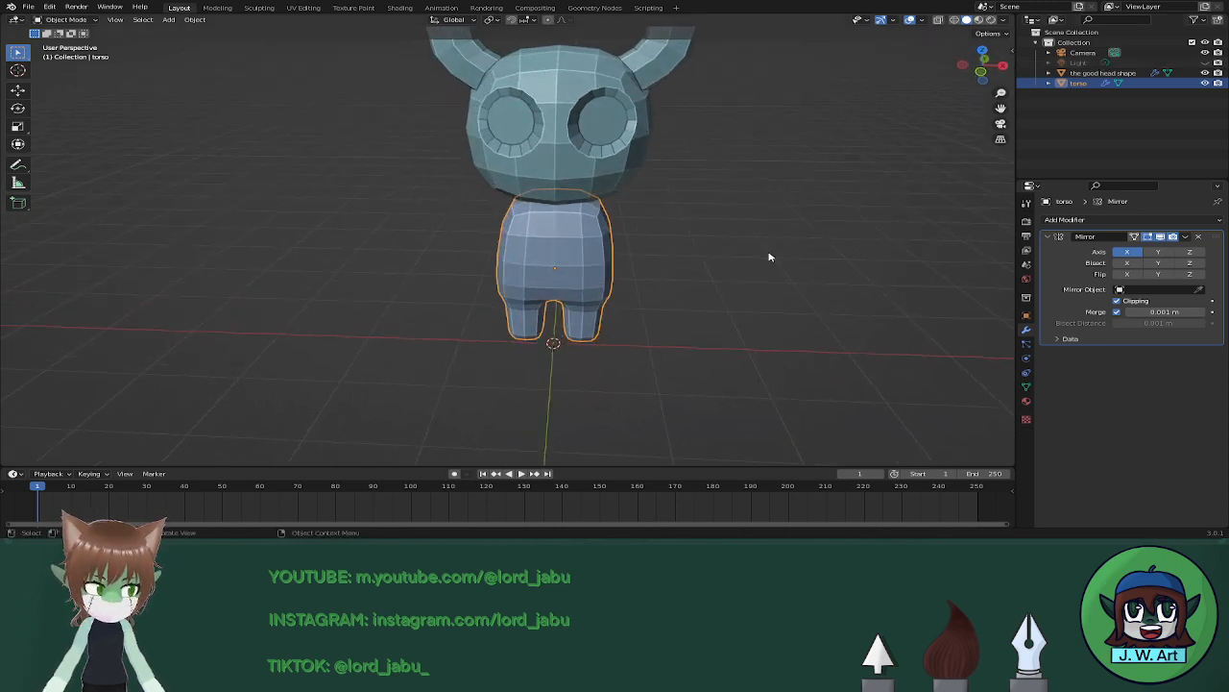
middle_click_drag(741, 257, 709, 207)
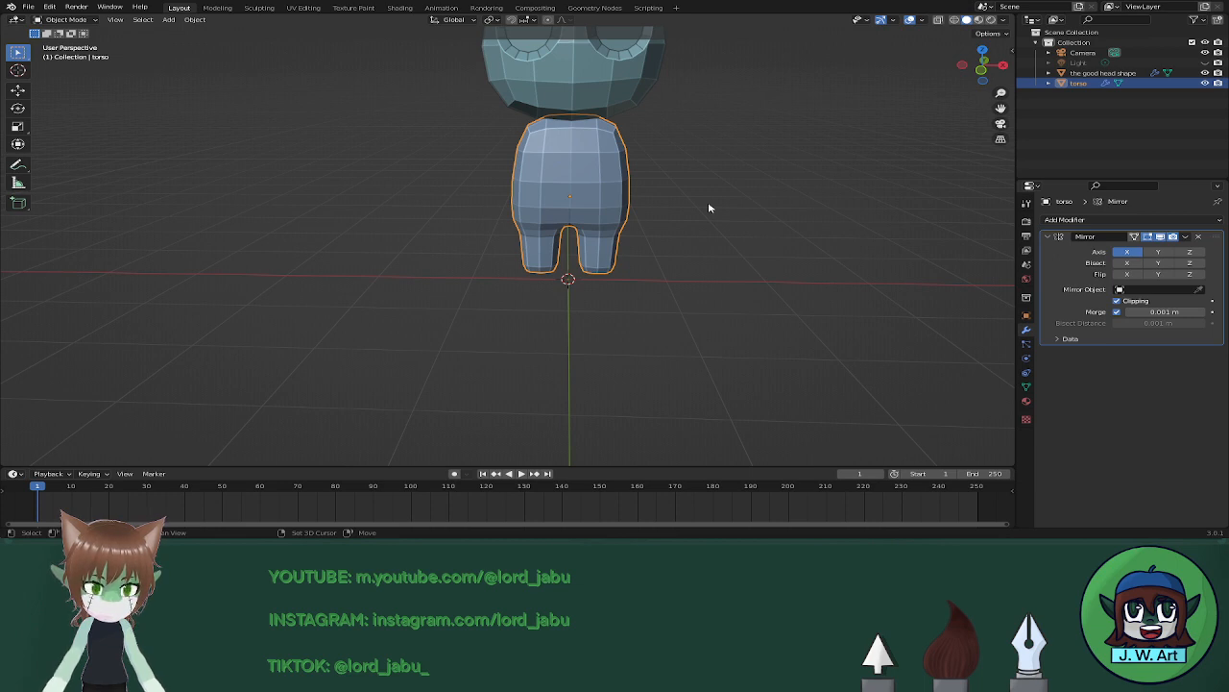
middle_click_drag(709, 208, 651, 221)
key("Tab")
key("alt+z")
left_click_drag(458, 125, 657, 223)
key("alt+z")
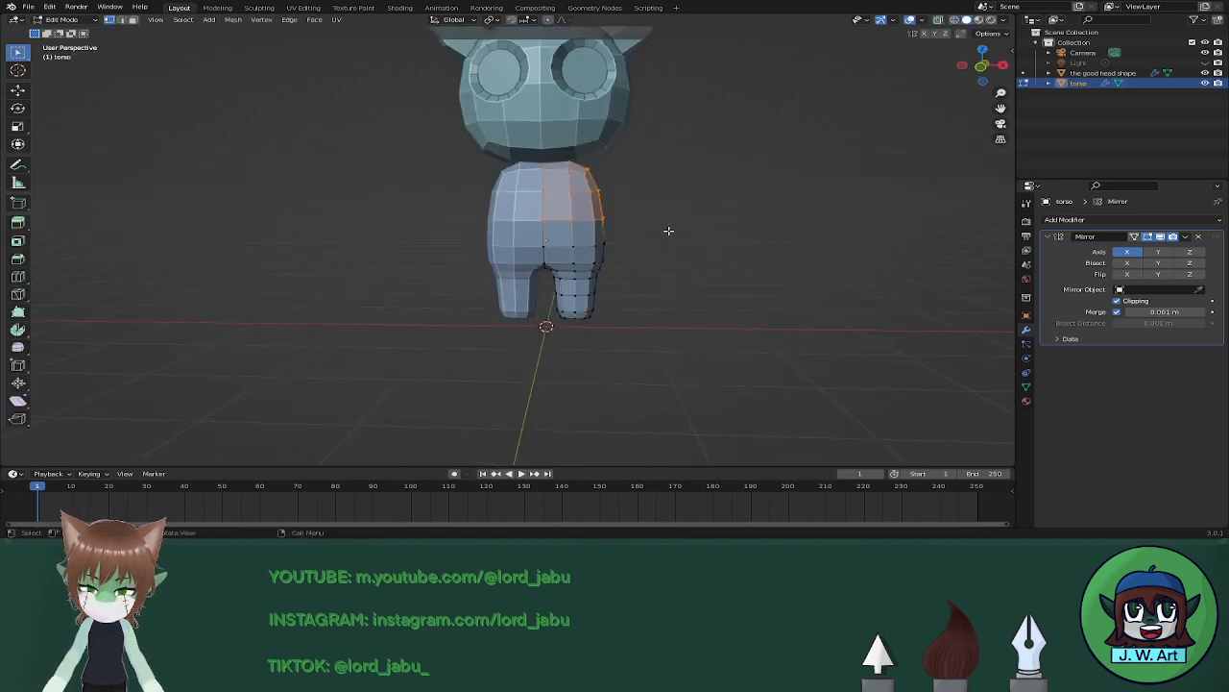
key("shift+d")
key("s")
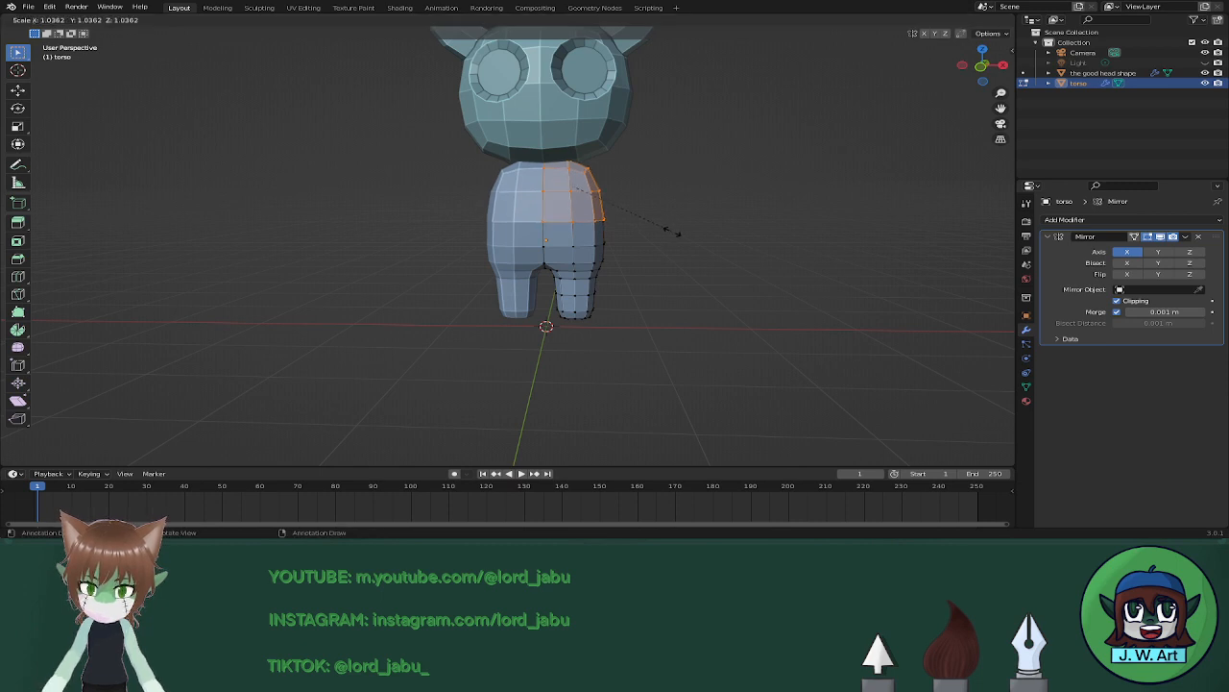
left_click(677, 233)
Separate the enlarged copy into its own object and enter Edit Mode on it.
key("p")
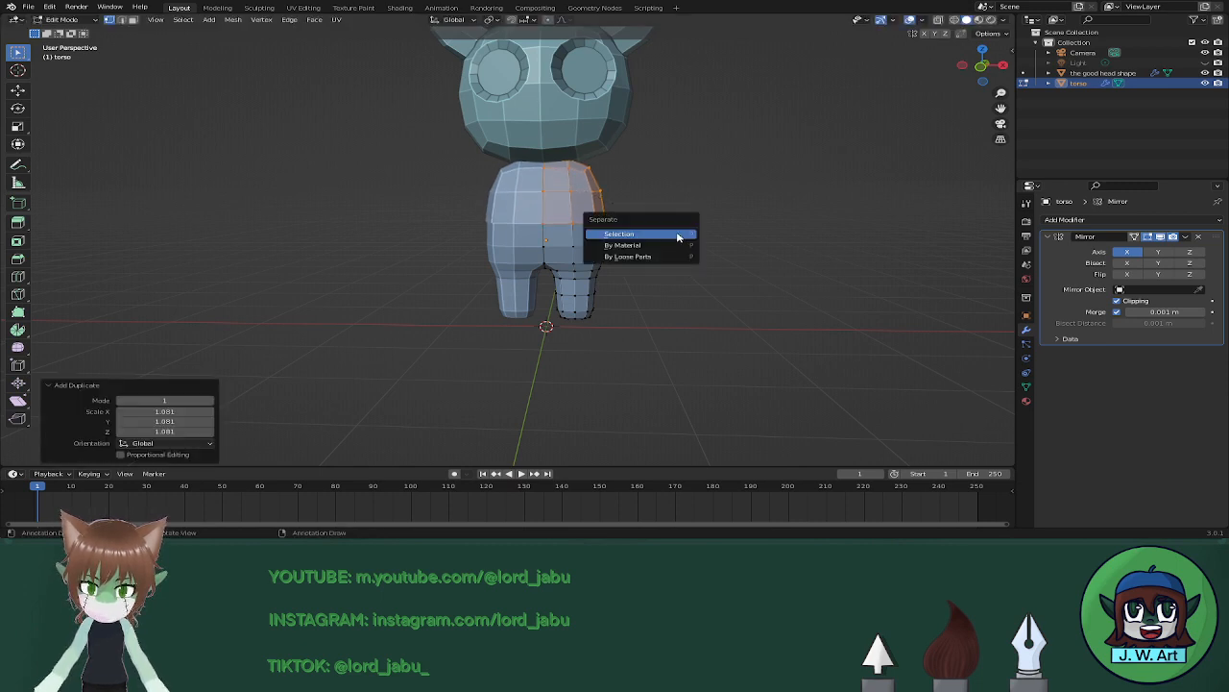
left_click(677, 234)
middle_click_drag(677, 236, 609, 246)
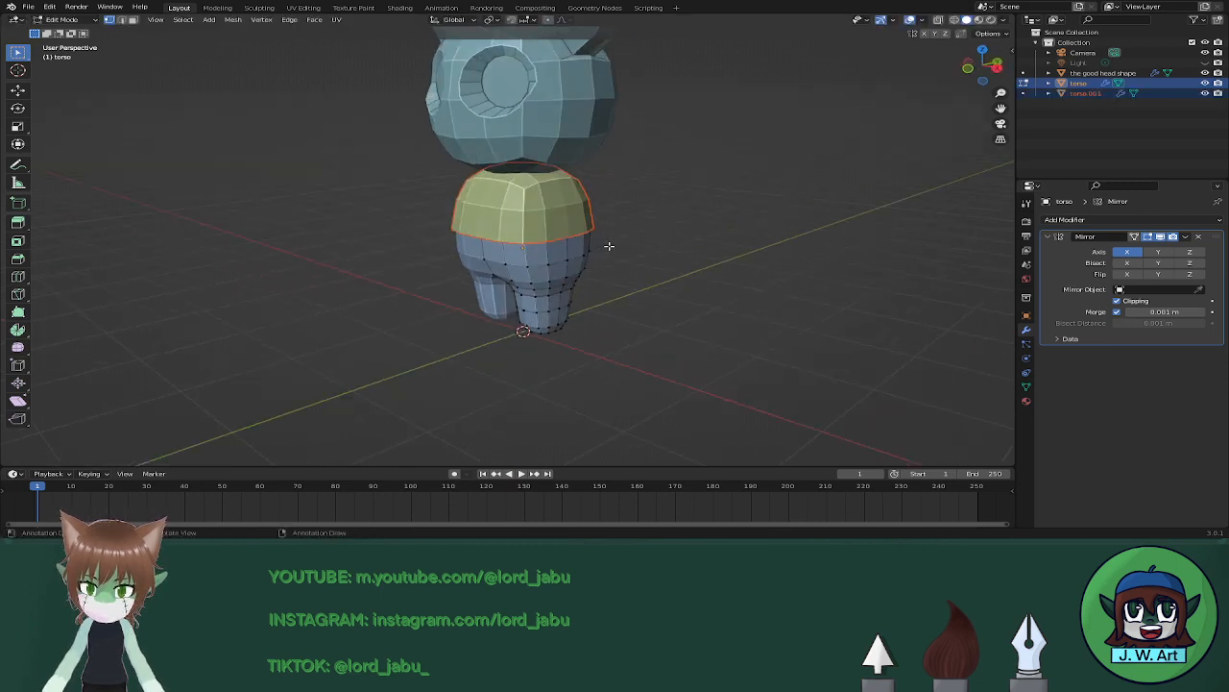
key("Tab")
middle_click_drag(549, 217, 610, 217)
left_click(565, 201)
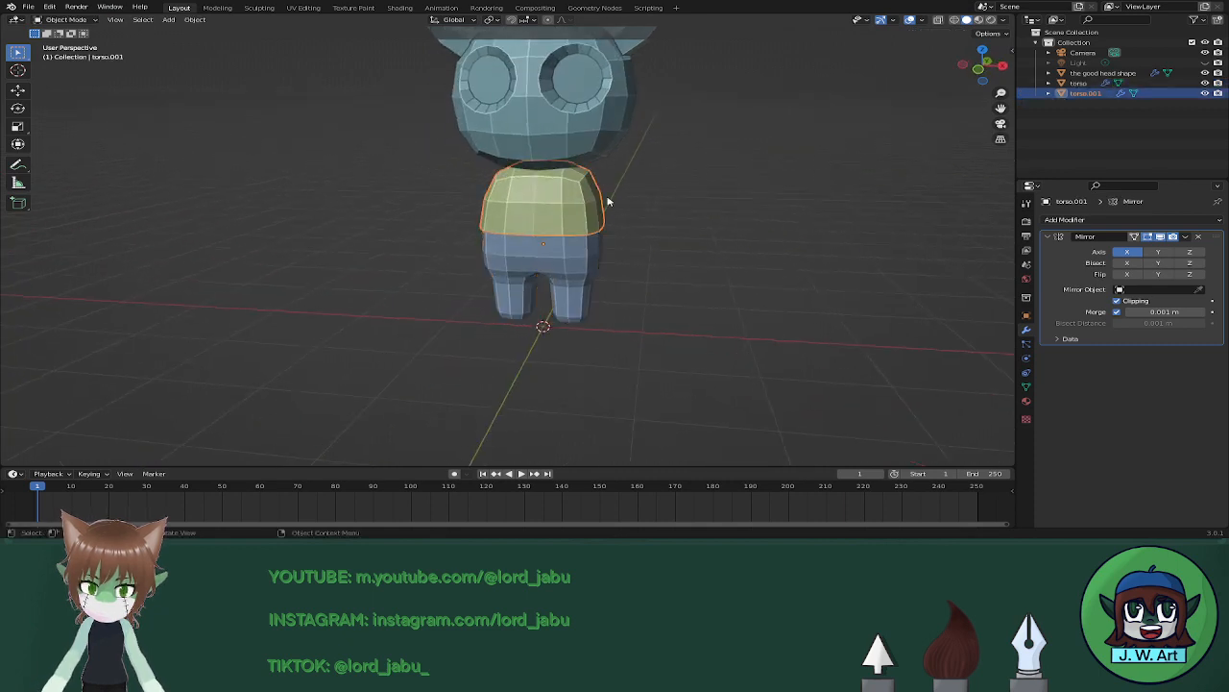
key("Tab")
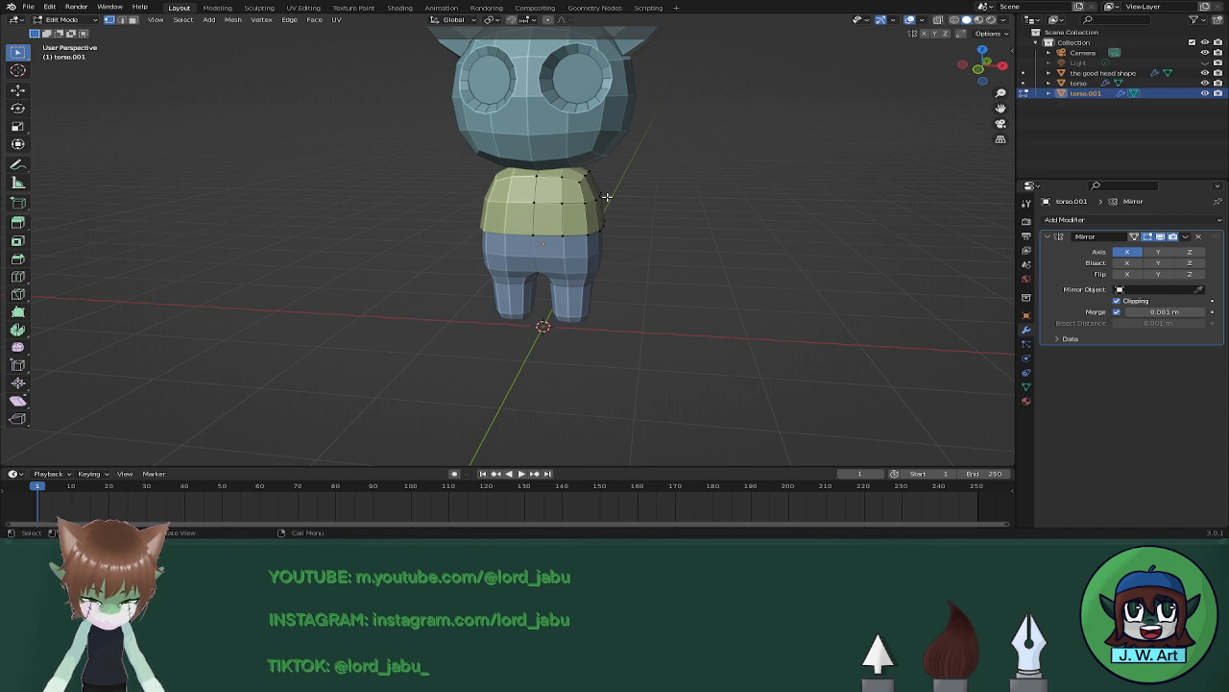
Delete the two lowest front faces of the garment beside the mirror seam to open its front.
key("3")
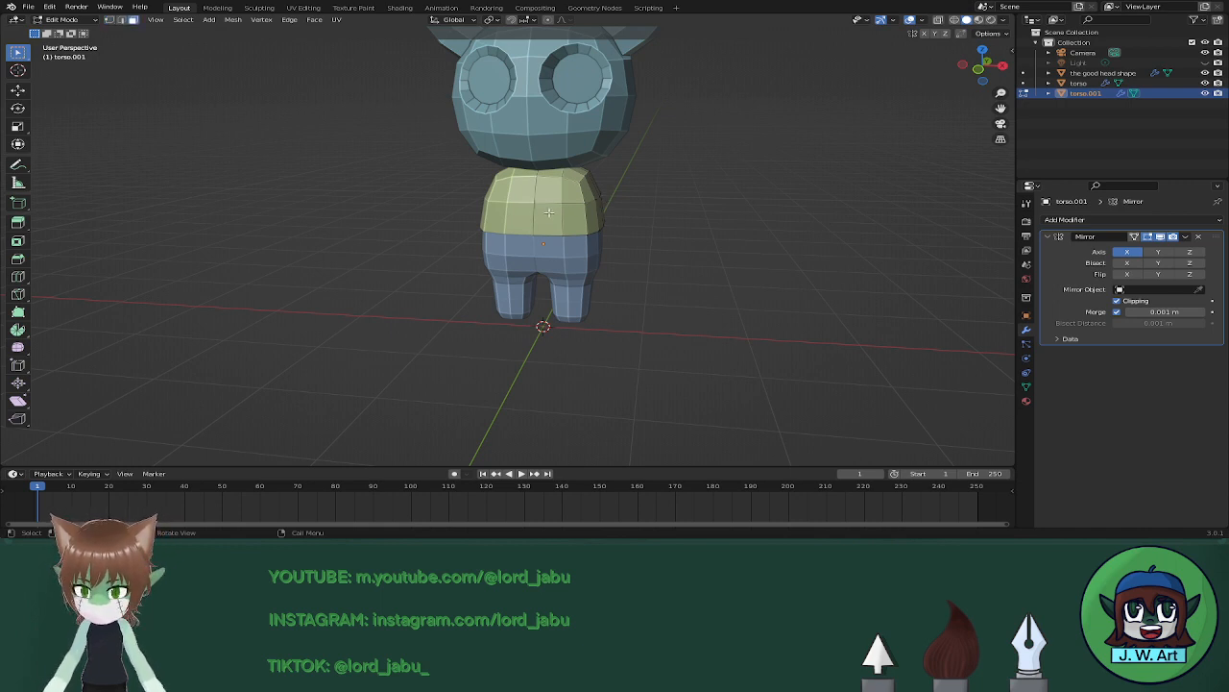
left_click(543, 219)
key("x")
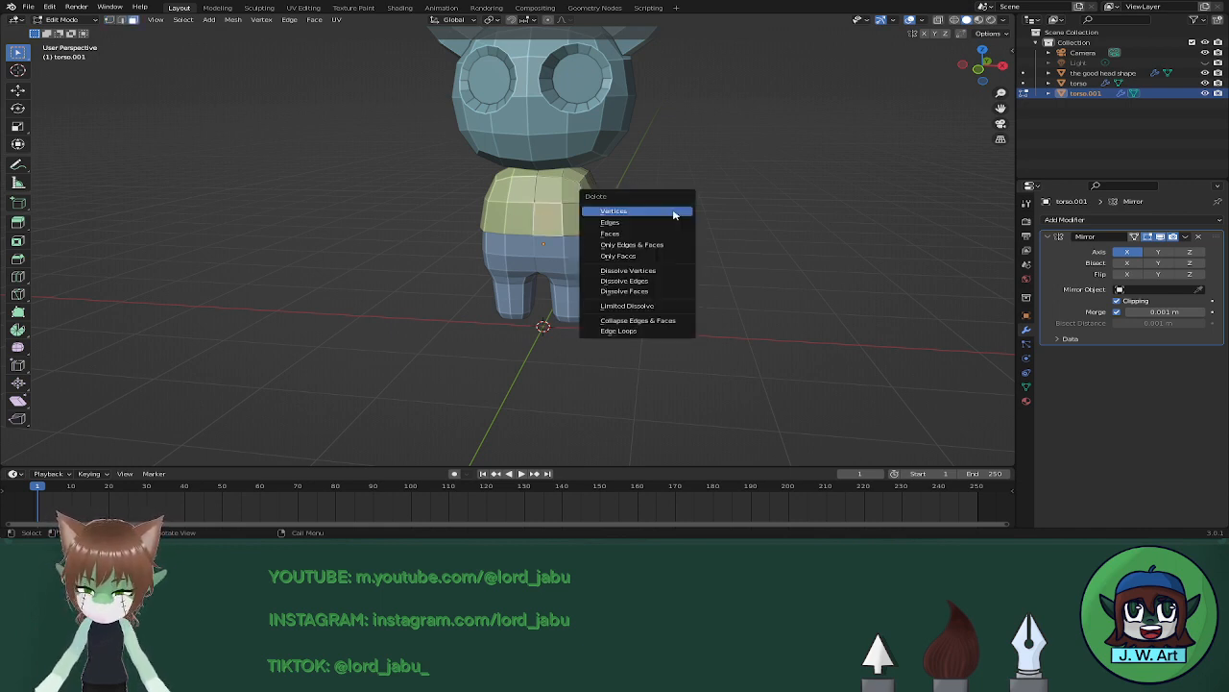
left_click(653, 233)
middle_click_drag(653, 234, 615, 213)
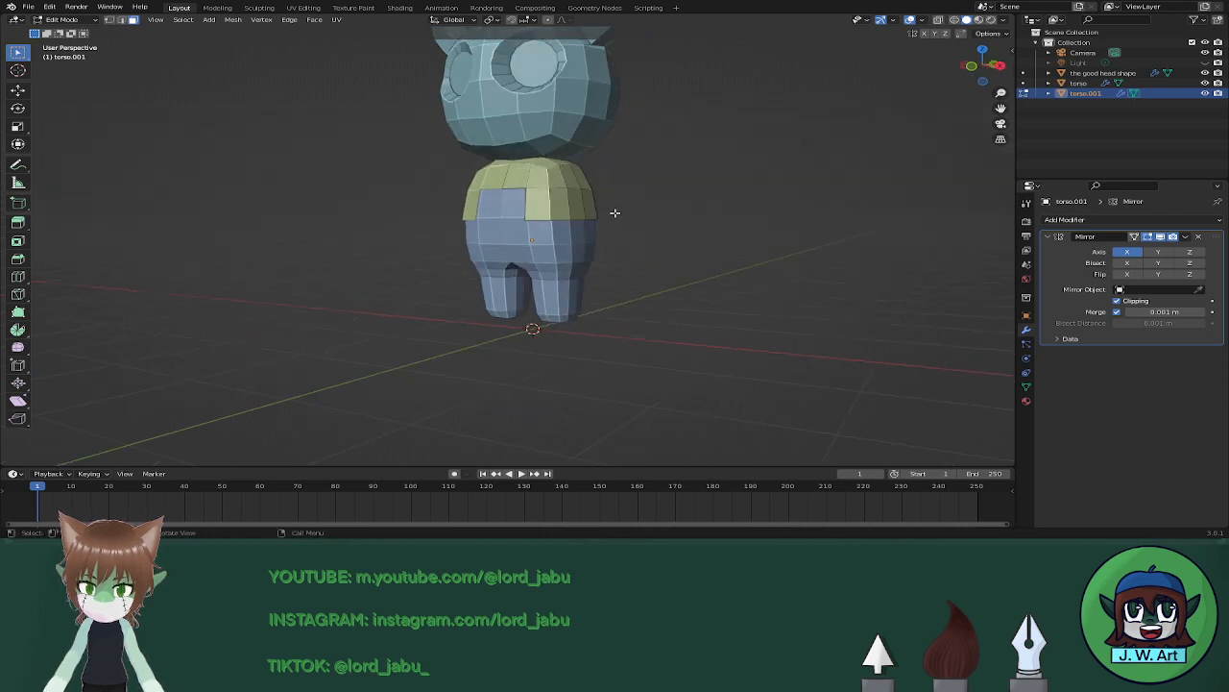
key("x")
left_click(532, 212)
Hide the head object to expose the top of the garment, keeping solid shading.
middle_click_drag(531, 212, 497, 250)
key("shift+z")
middle_click_drag(535, 209, 518, 235)
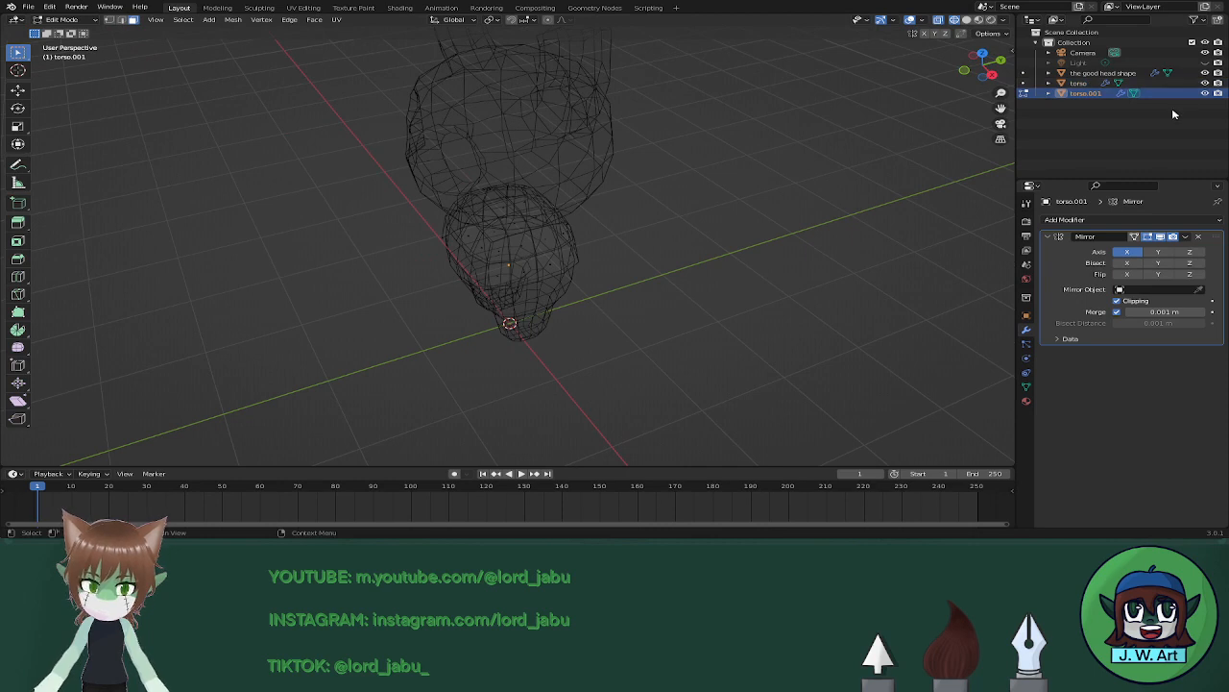
left_click(1205, 73)
key("shift+z")
scroll(530, 197, "up", 2)
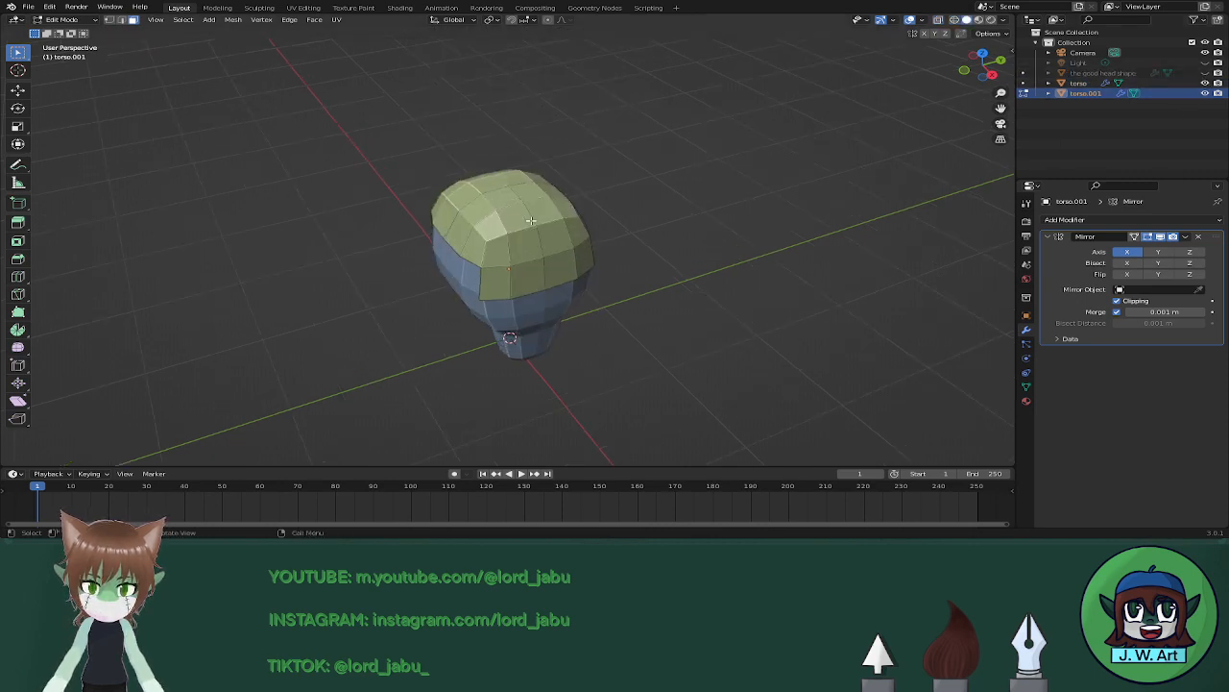
Delete the two top centre faces of the garment to make a neck opening.
middle_click_drag(521, 186, 540, 191)
left_click(525, 188)
left_click(544, 179, "shift")
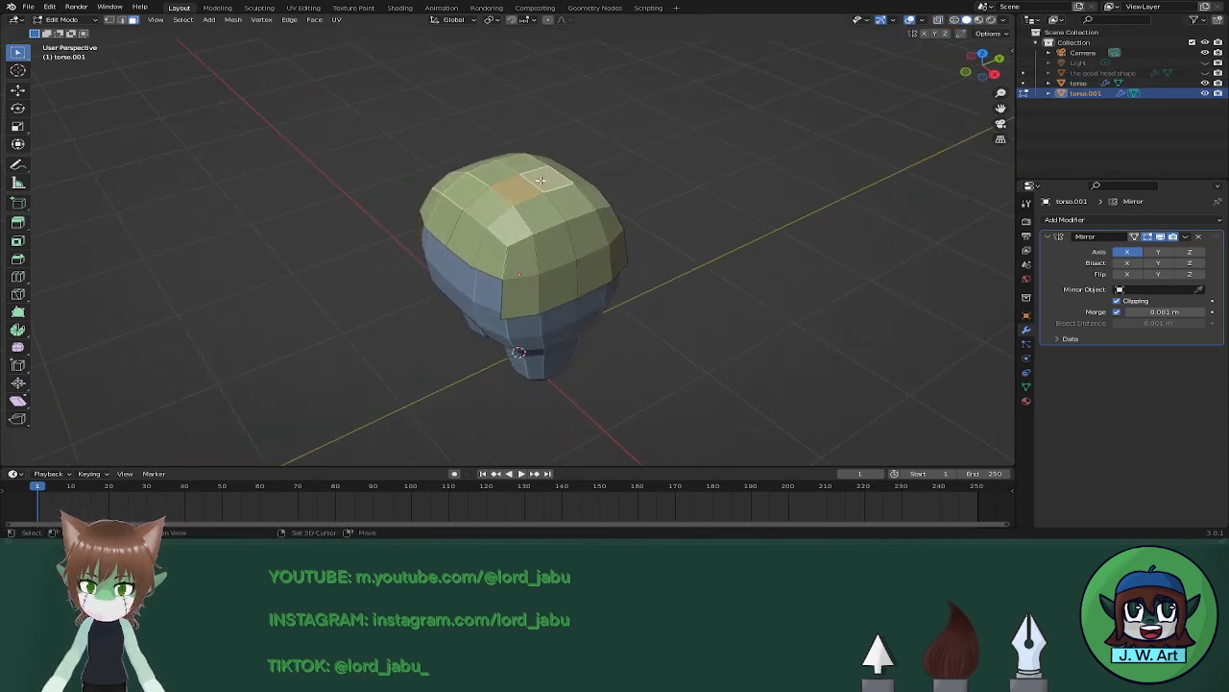
key("x")
left_click(544, 182)
middle_click_drag(563, 179, 638, 150)
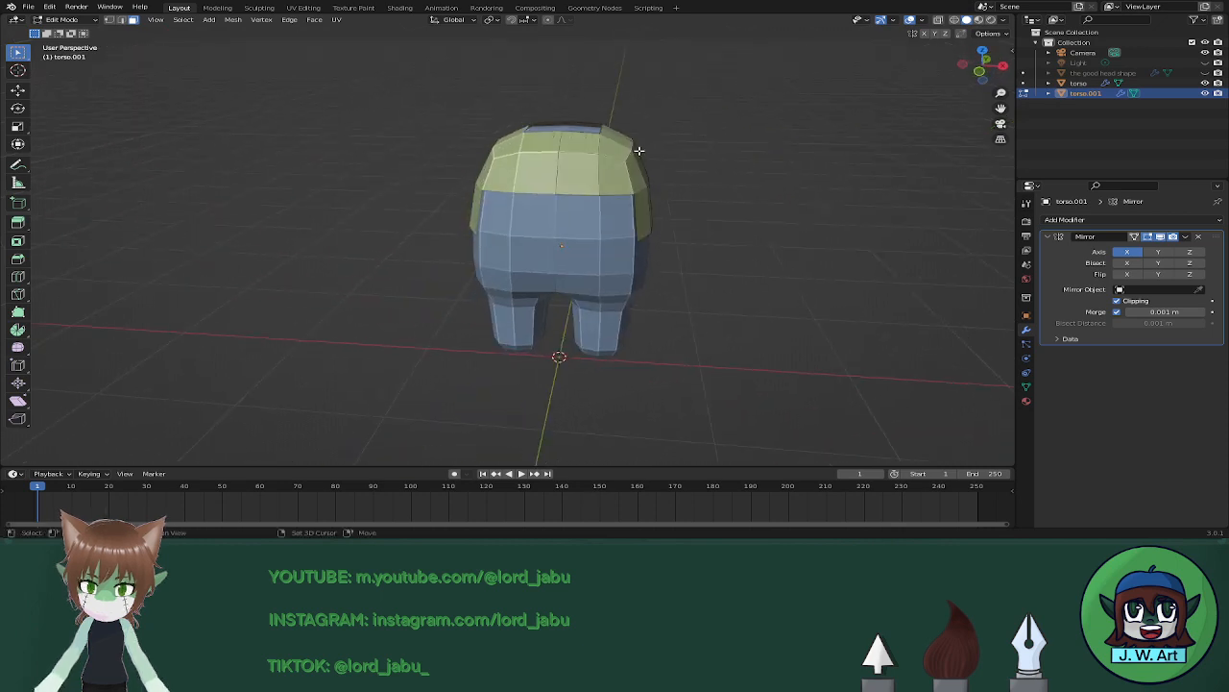
mouse_move(727, 165)
middle_mouse_down()
mouse_move(670, 201)
mouse_move(705, 181)
mouse_move(570, 164)
mouse_move(625, 145)
mouse_move(749, 151)
mouse_move(740, 174)
middle_mouse_up()
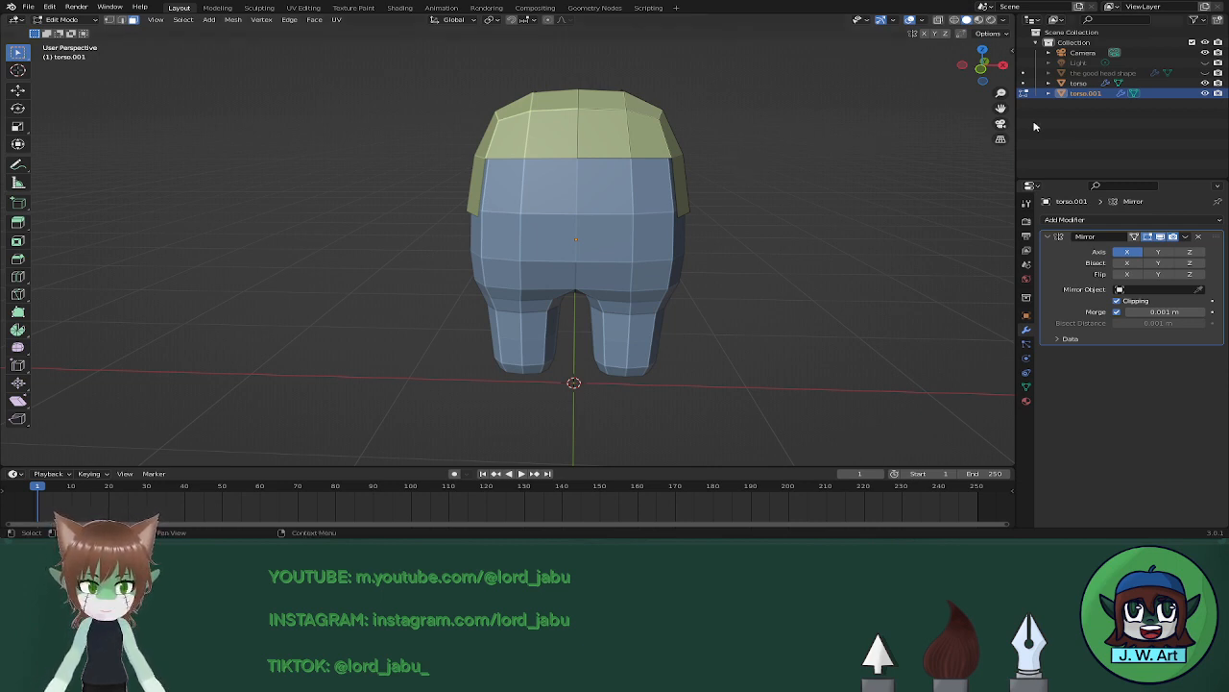
Hide the garment object and switch to editing the torso mesh.
left_click(1204, 94)
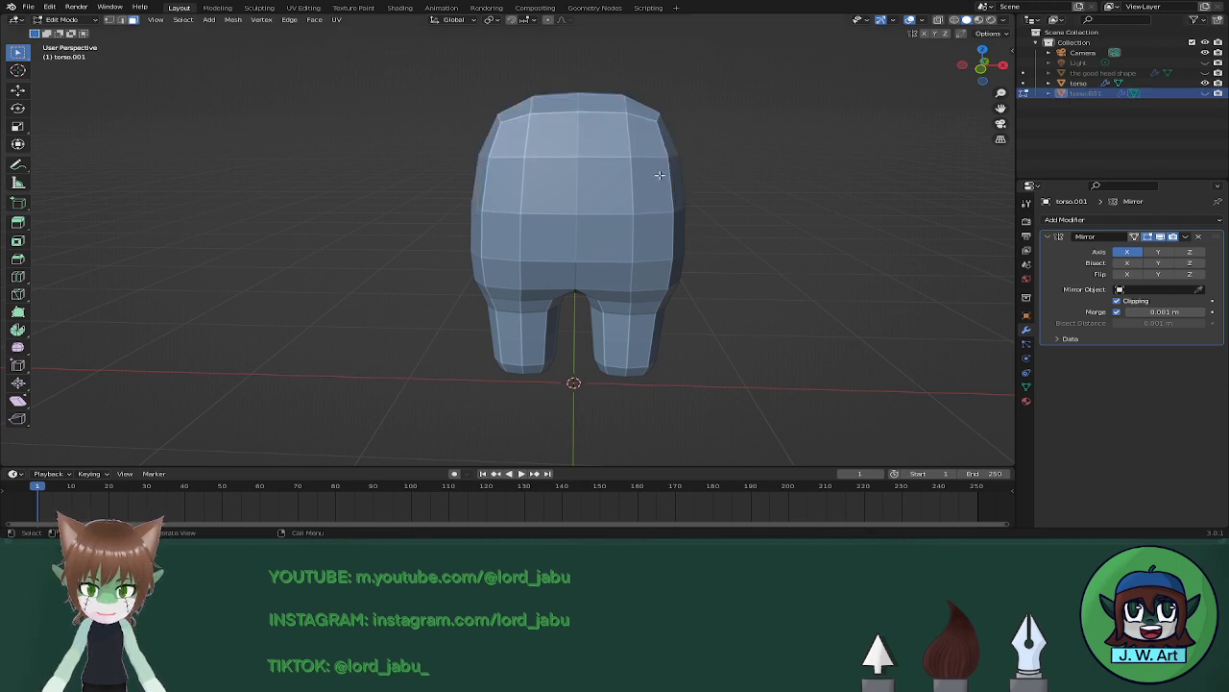
left_click(1206, 94)
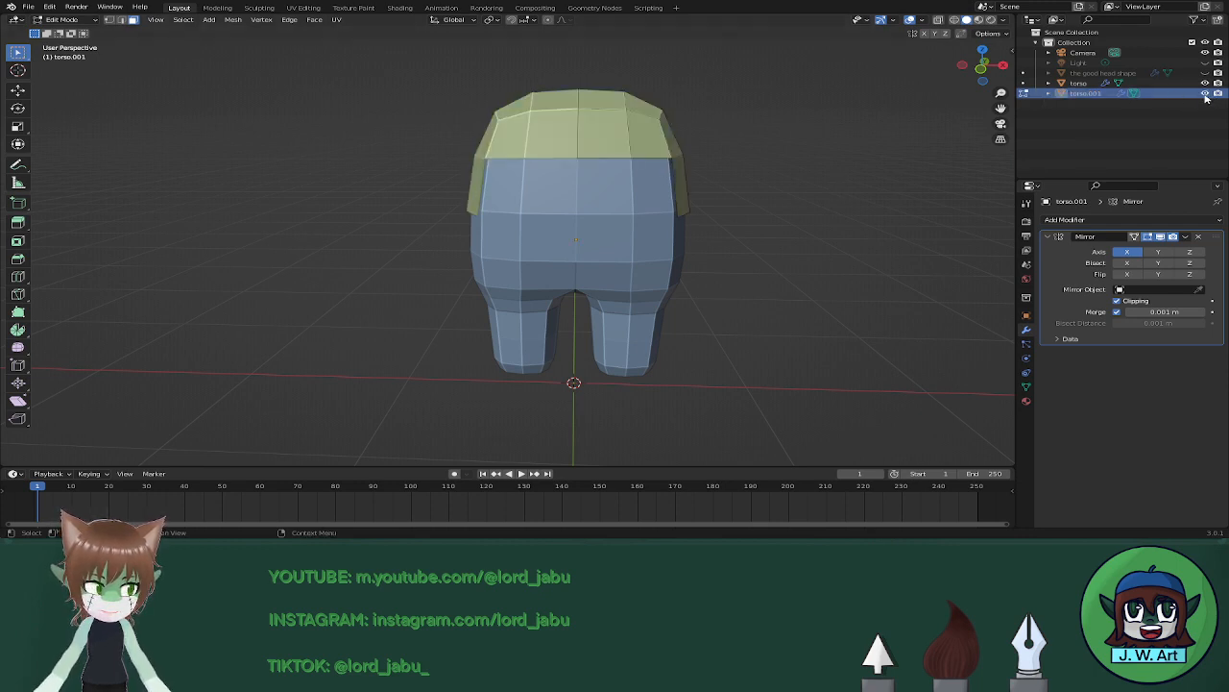
left_click(1204, 93)
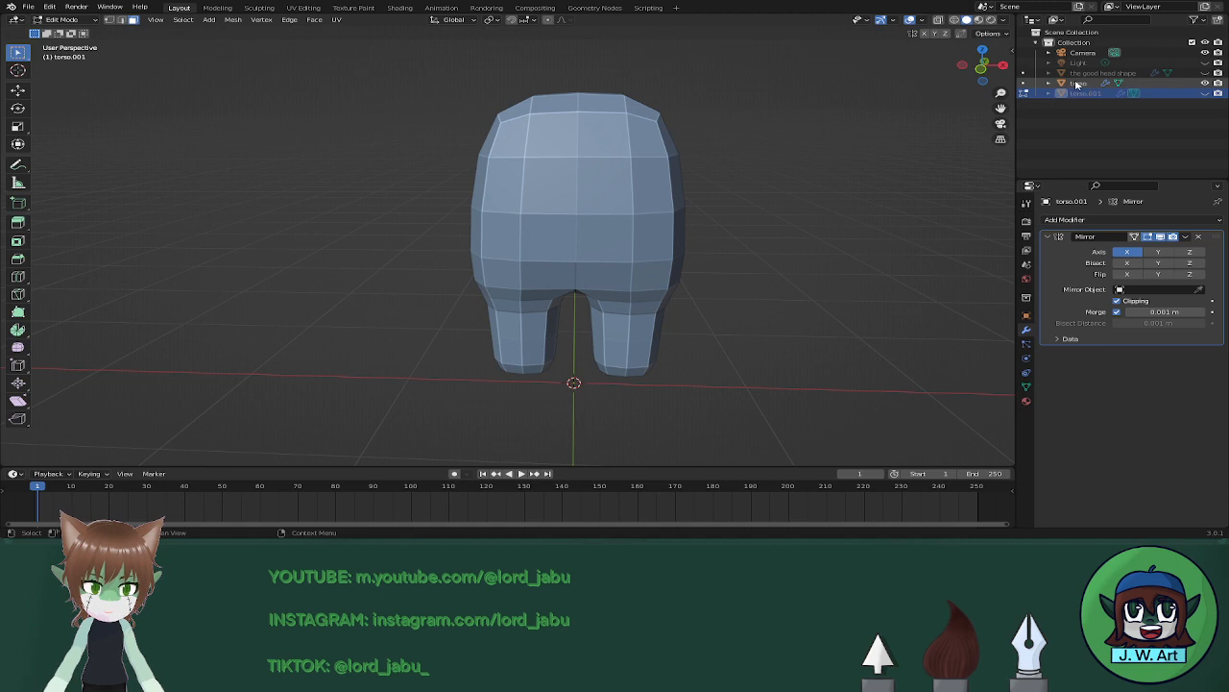
left_click(1077, 84)
middle_click_drag(736, 216, 617, 238)
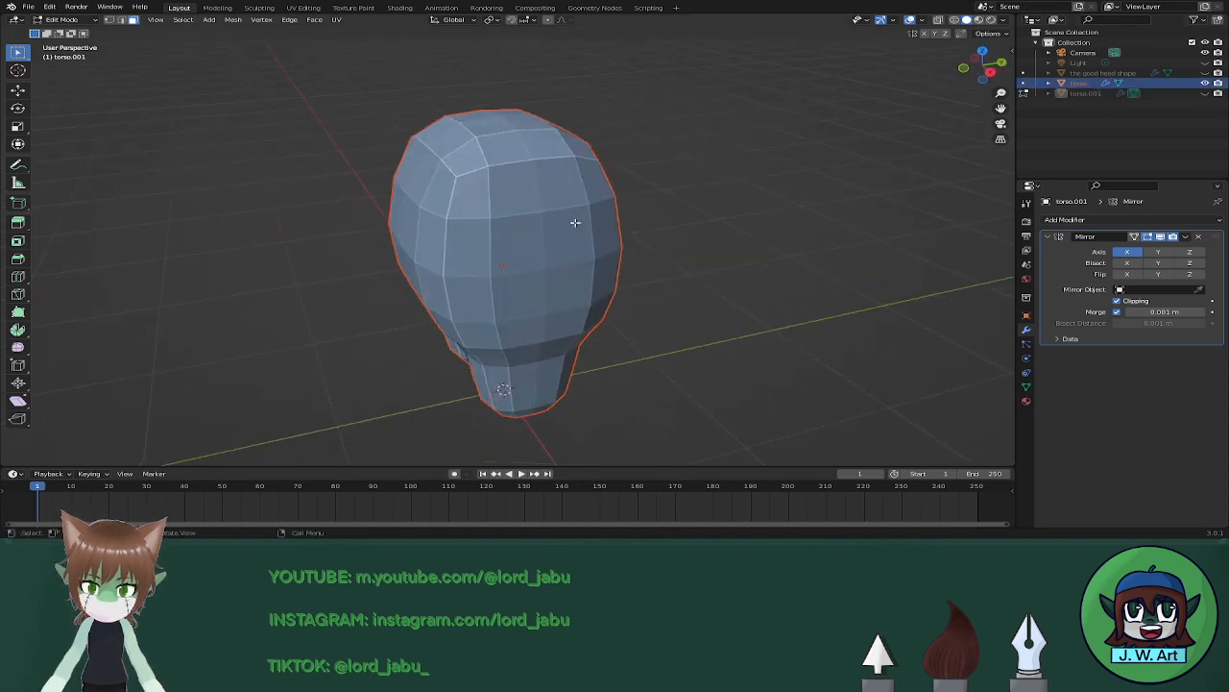
key("Tab")
left_click(528, 195)
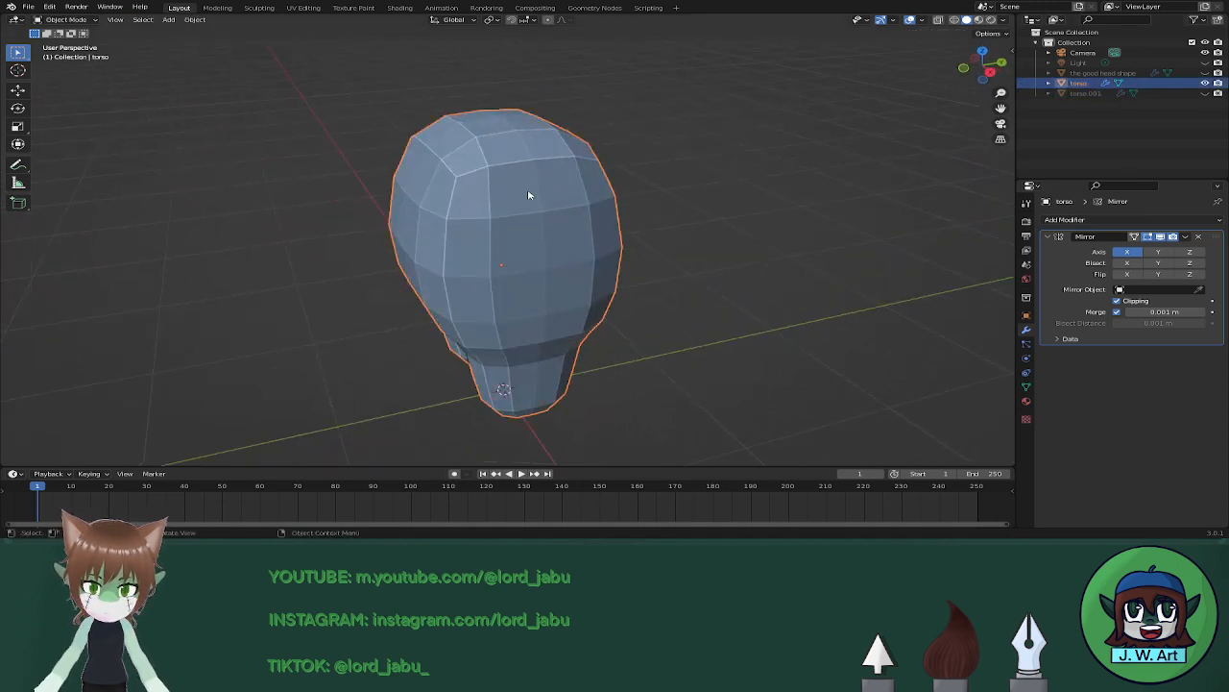
key("Tab")
left_click(514, 187)
left_click(560, 182, "shift")
middle_click_drag(531, 216, 579, 190)
left_click(547, 252, "shift")
left_click(588, 244, "shift")
middle_click_drag(614, 238, 590, 226)
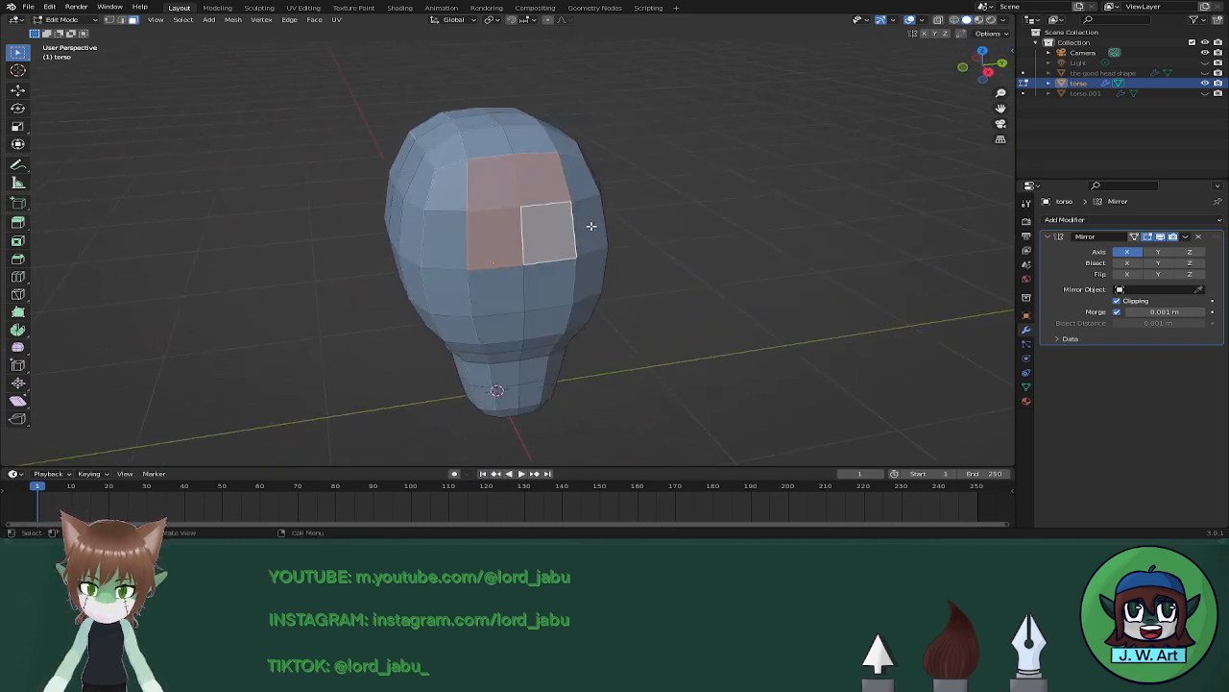
middle_click_drag(677, 283, 640, 179)
left_click(582, 160)
left_click(612, 151, "shift")
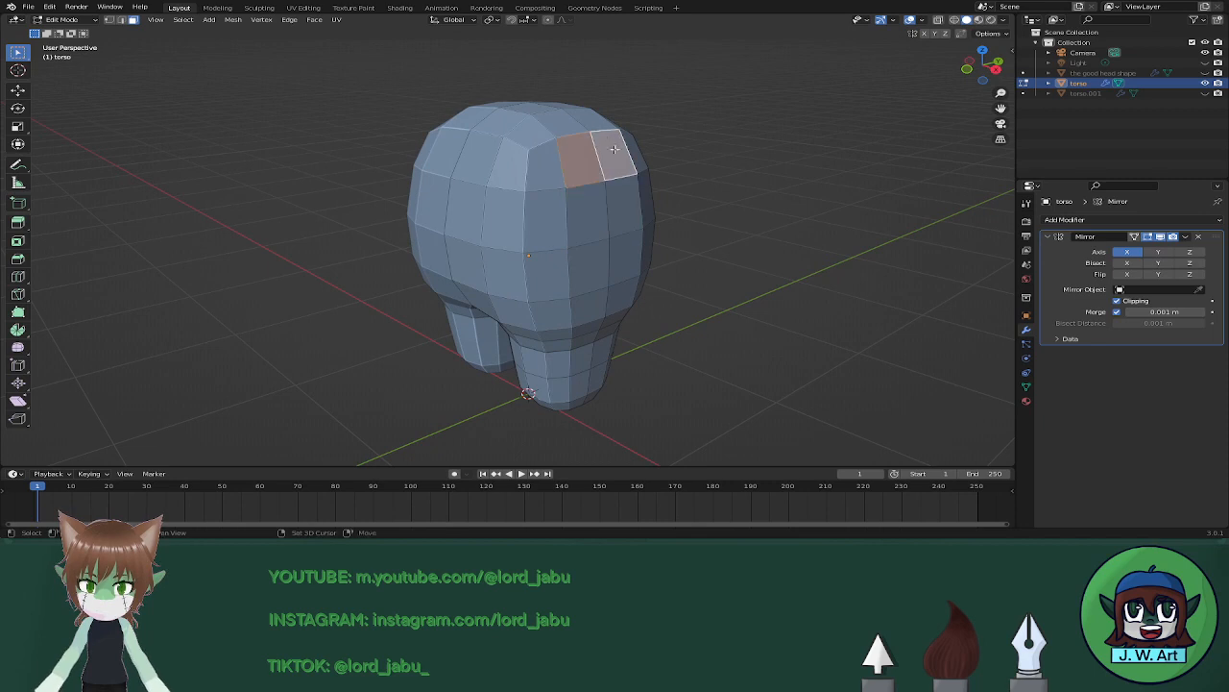
left_click(596, 127, "shift")
left_click(566, 129, "shift")
middle_click_drag(567, 129, 664, 139)
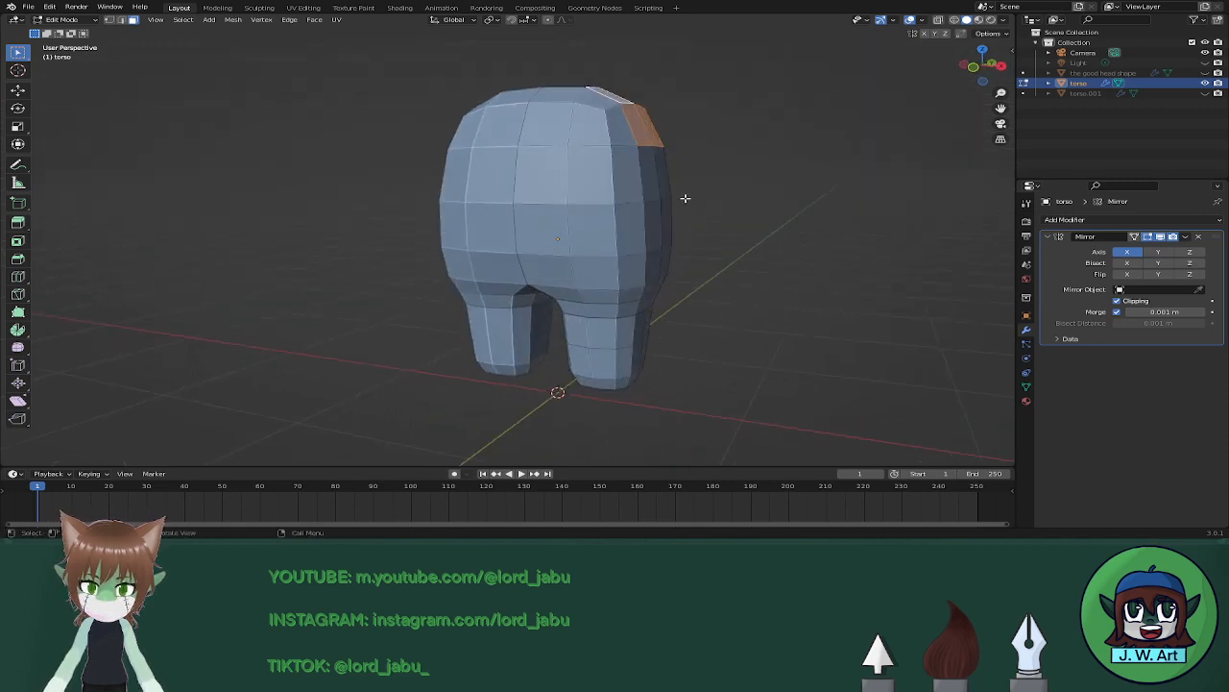
middle_click_drag(680, 197, 603, 233)
Inset the two middle faces high on the torso's side by about 0.033 m.
left_click(574, 178)
left_click(605, 173, "shift")
key("i")
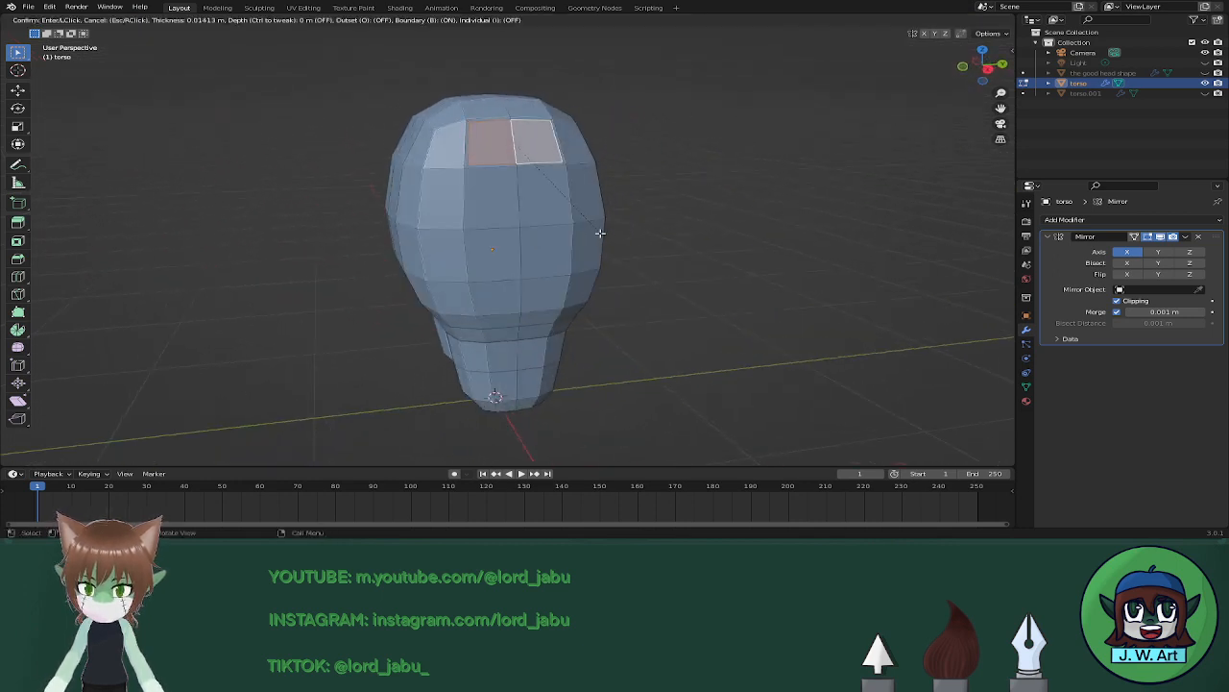
left_click(597, 231)
Scale the inset side faces along Y to about 0.77.
key("s")
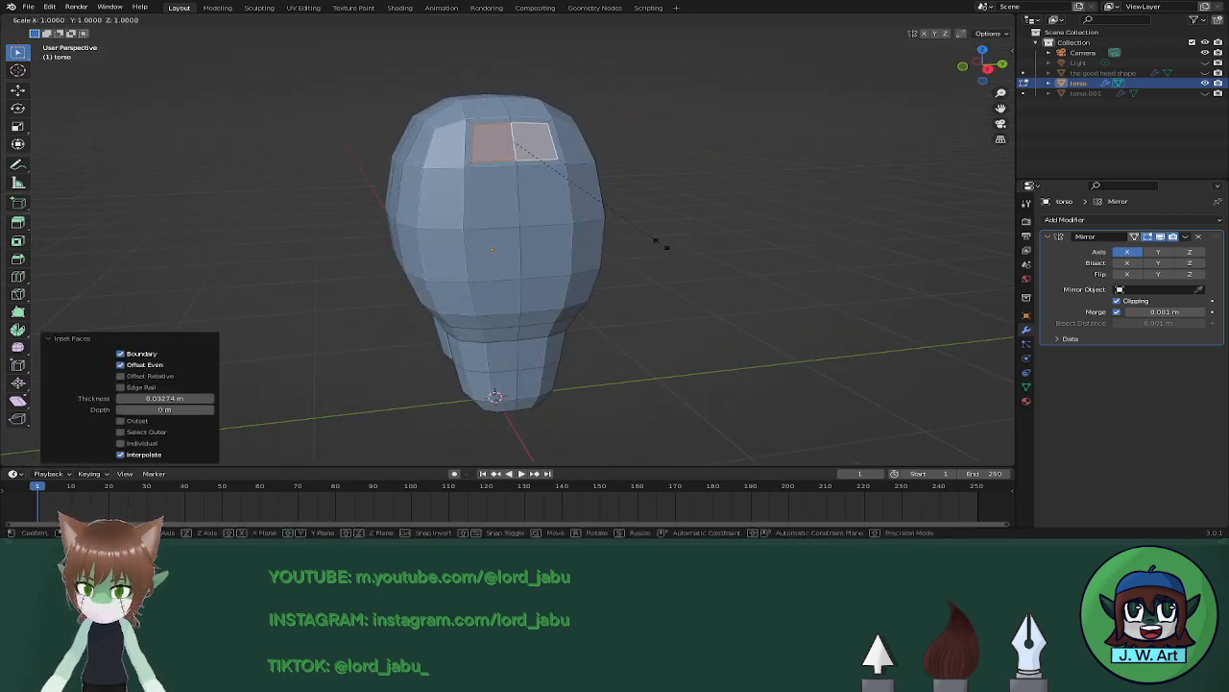
key("y")
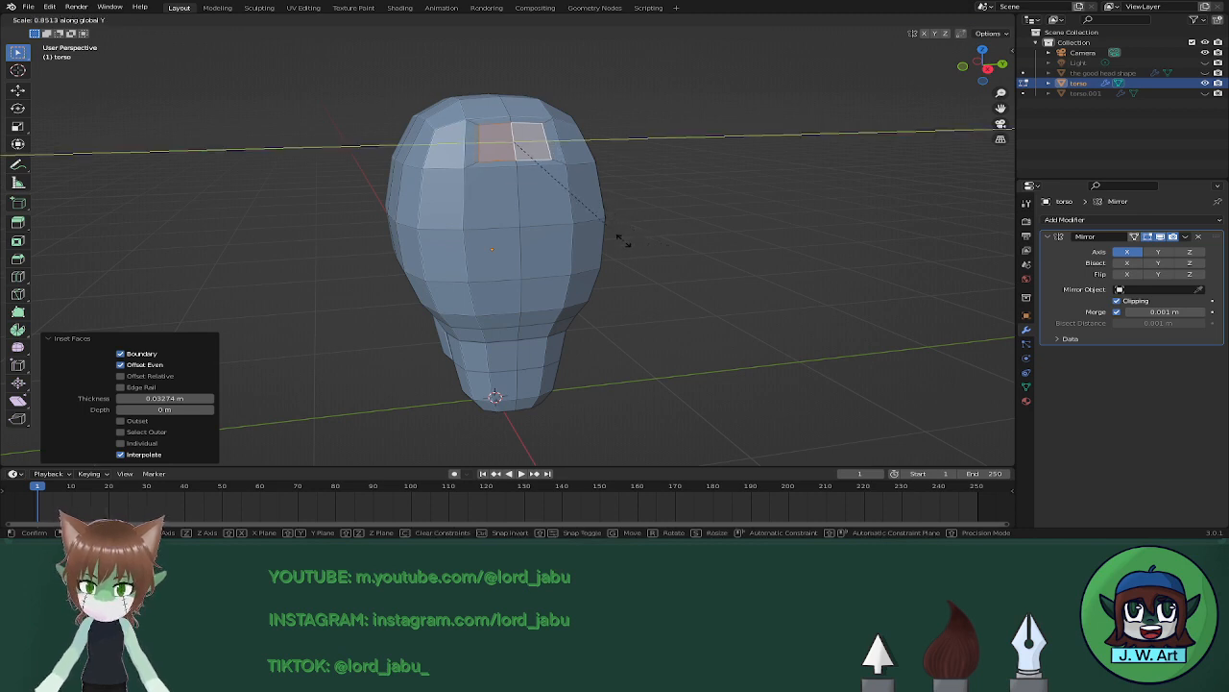
left_click(617, 239)
middle_click_drag(617, 239, 714, 264)
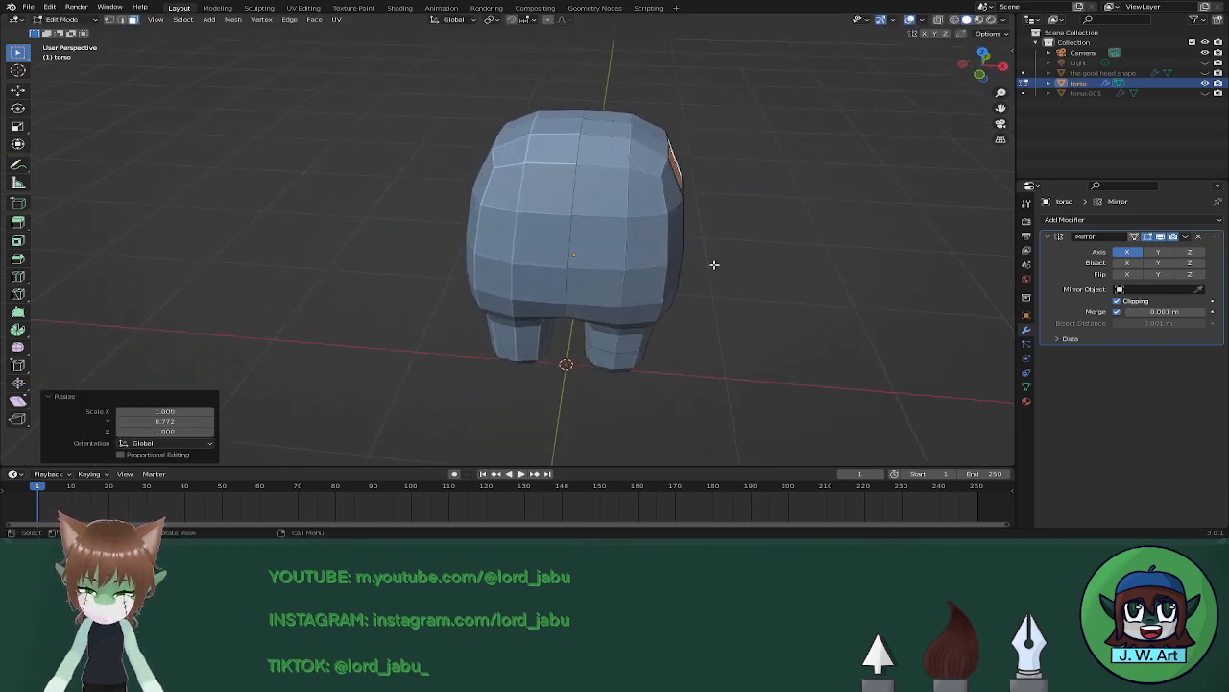
Extrude the inset side faces of the torso about 0.40 m along X as an arm.
key("e")
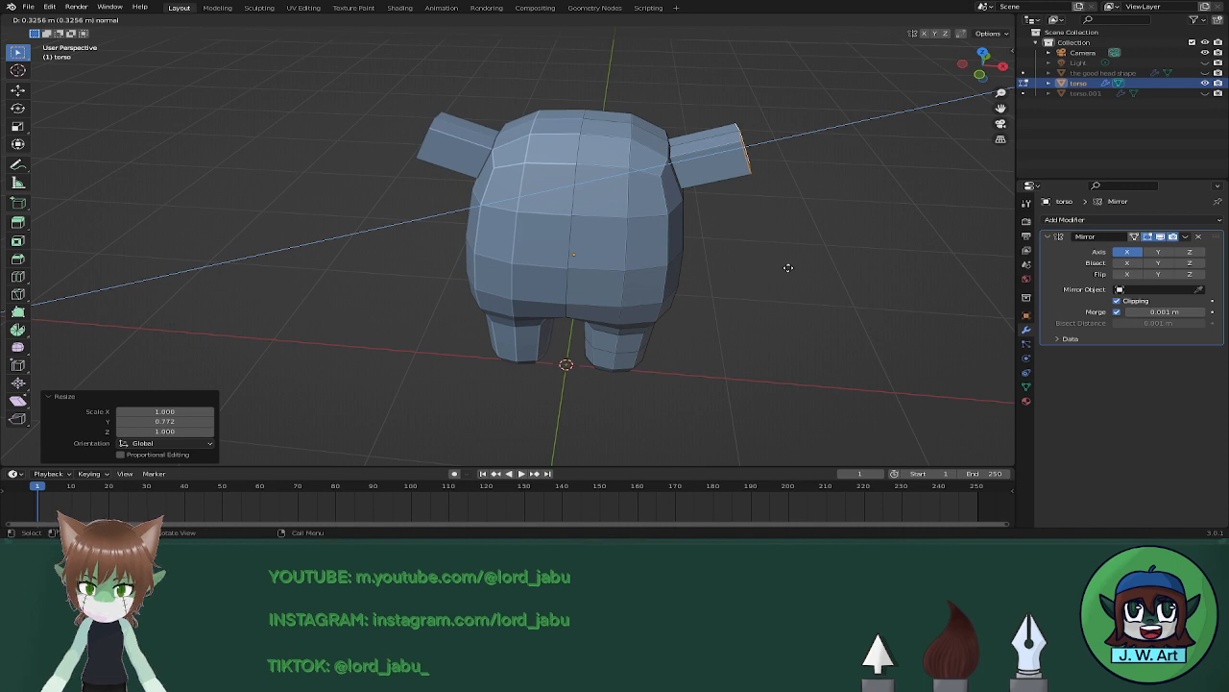
left_click(799, 269)
Try rotating the arm's end faces about -35.6° around Z.
middle_click_drag(799, 269, 675, 270)
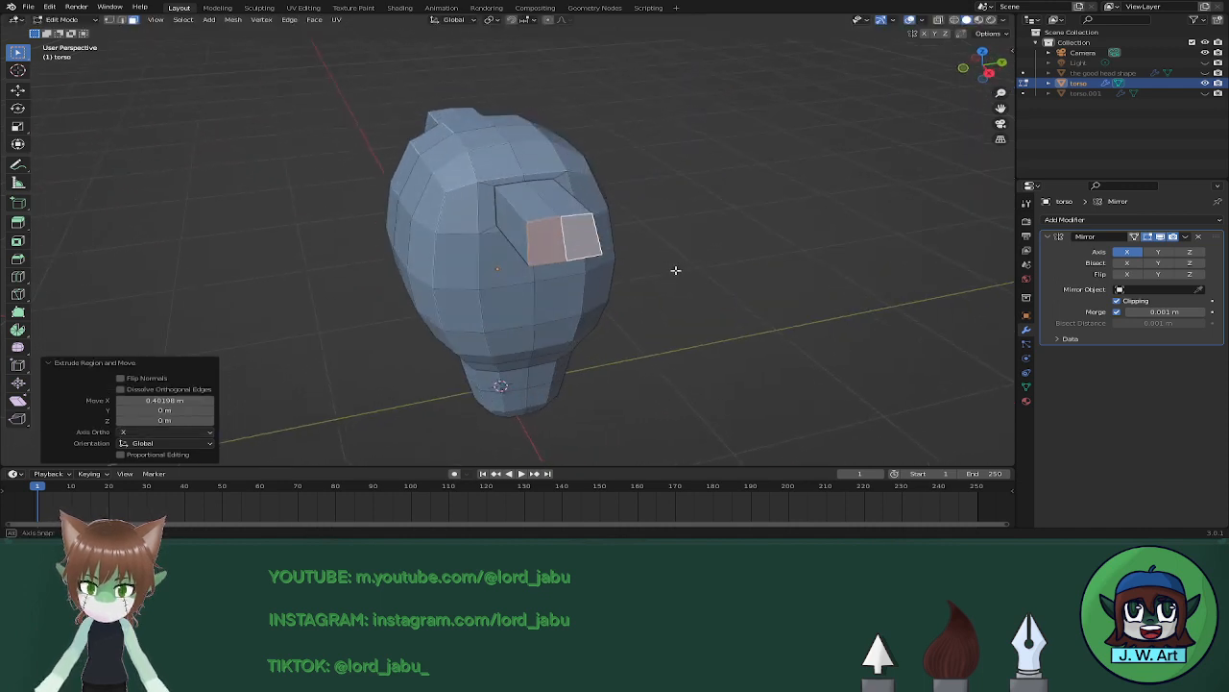
key("r")
key("z")
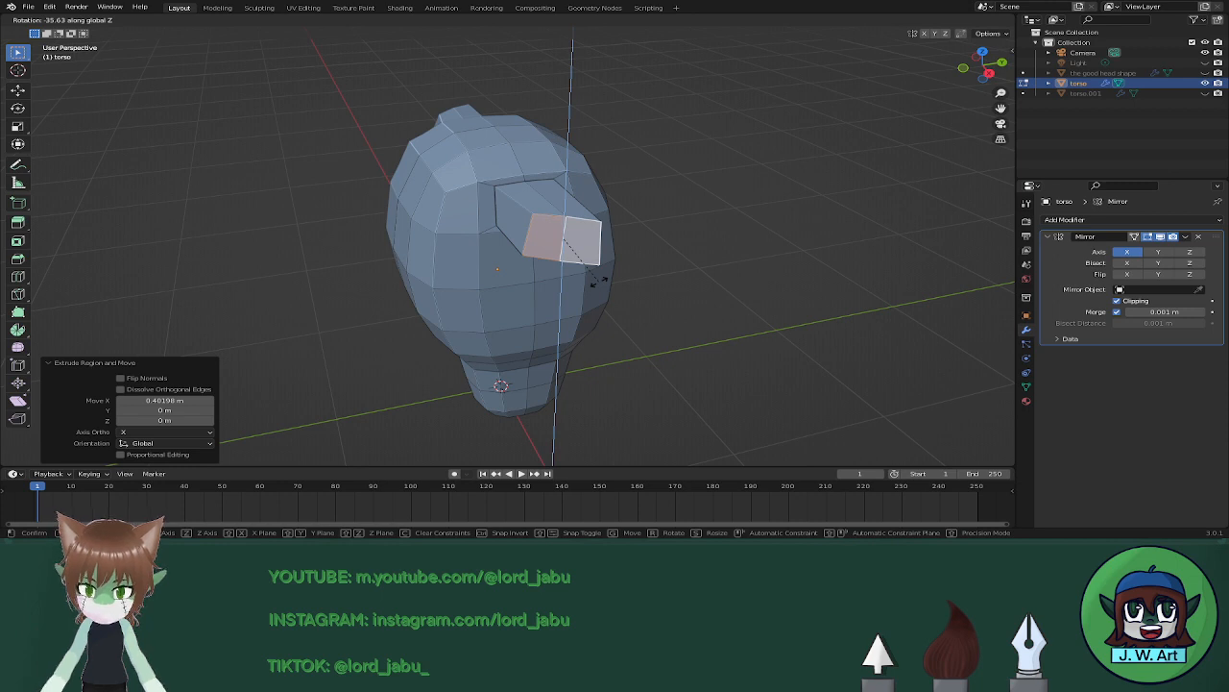
left_click(595, 278)
Try shortening the arm by moving its end faces toward the torso along X, about 0.16 m and another 0.19 m.
middle_click_drag(596, 279, 726, 276)
key("g")
key("x")
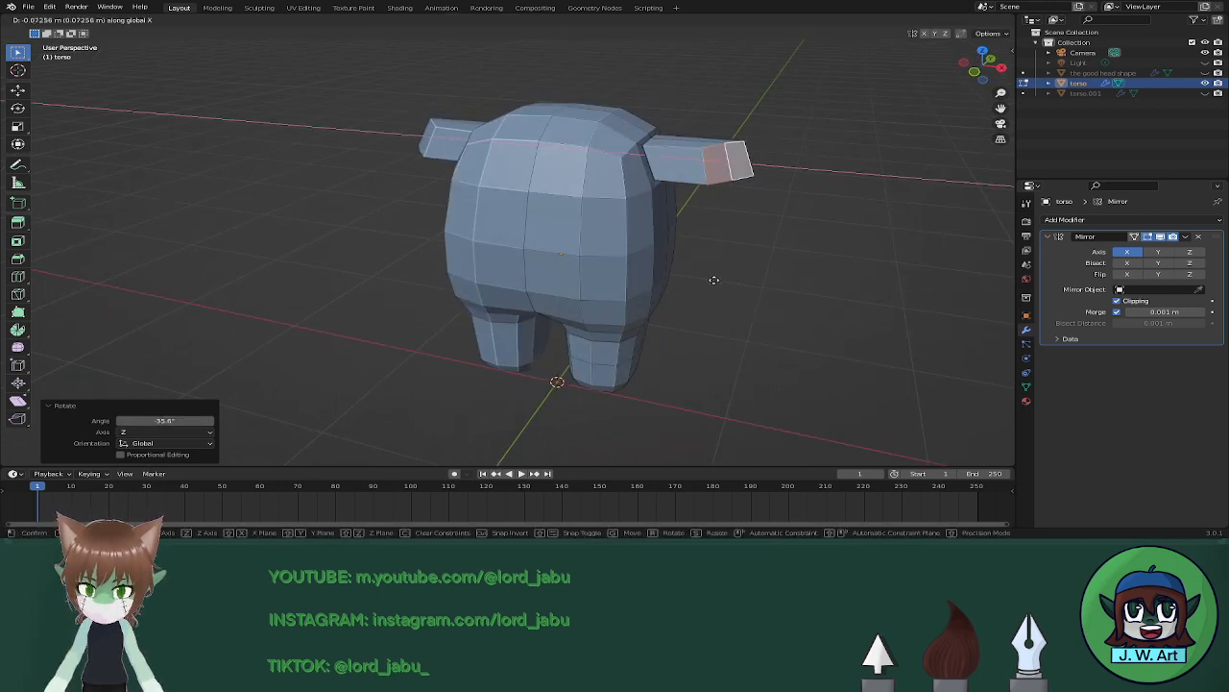
left_click(697, 278)
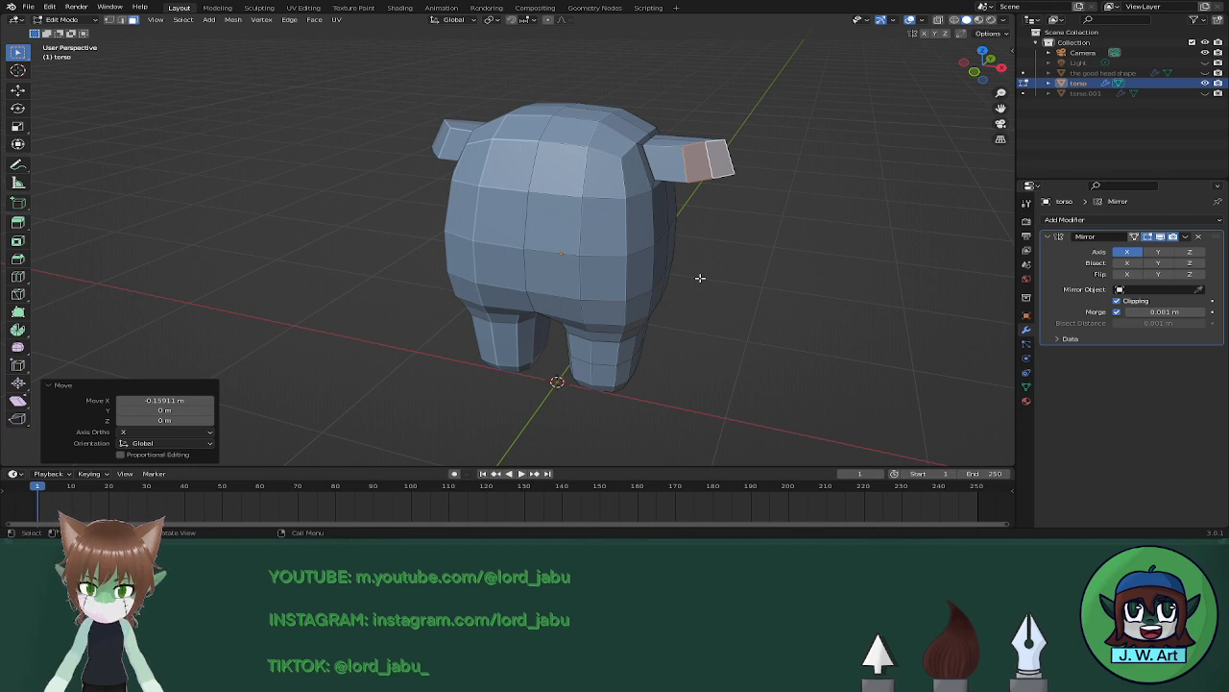
middle_click_drag(700, 277, 721, 308)
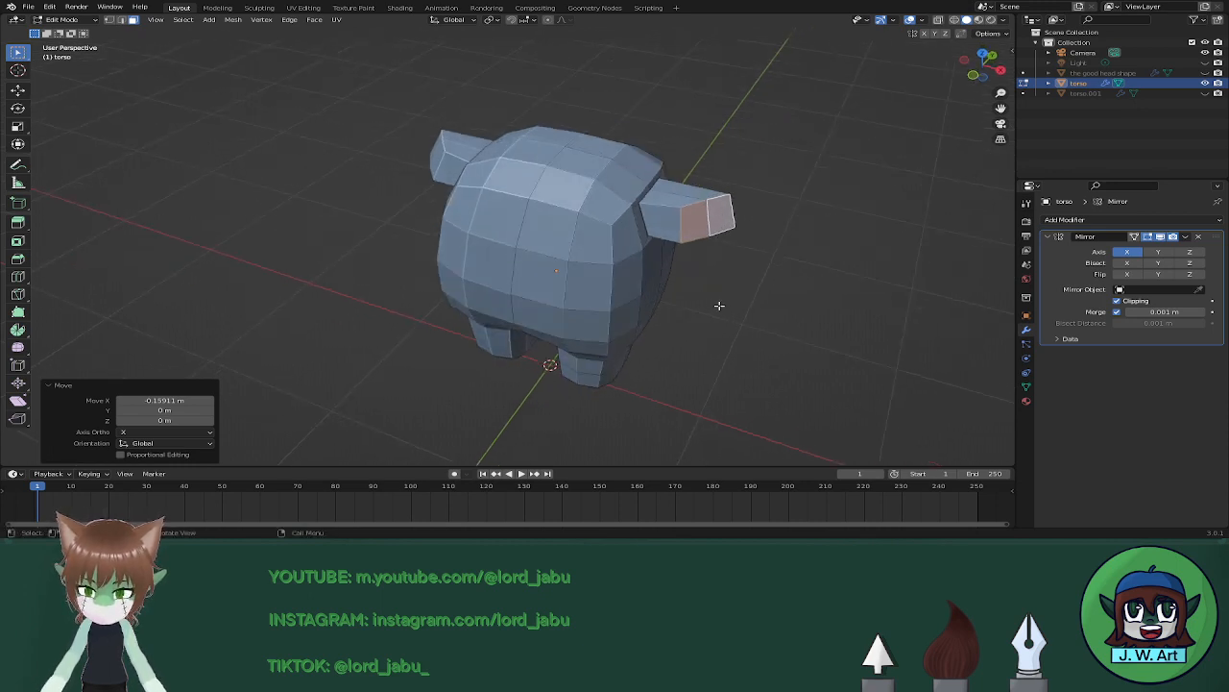
key("g")
key("x")
left_click(697, 298)
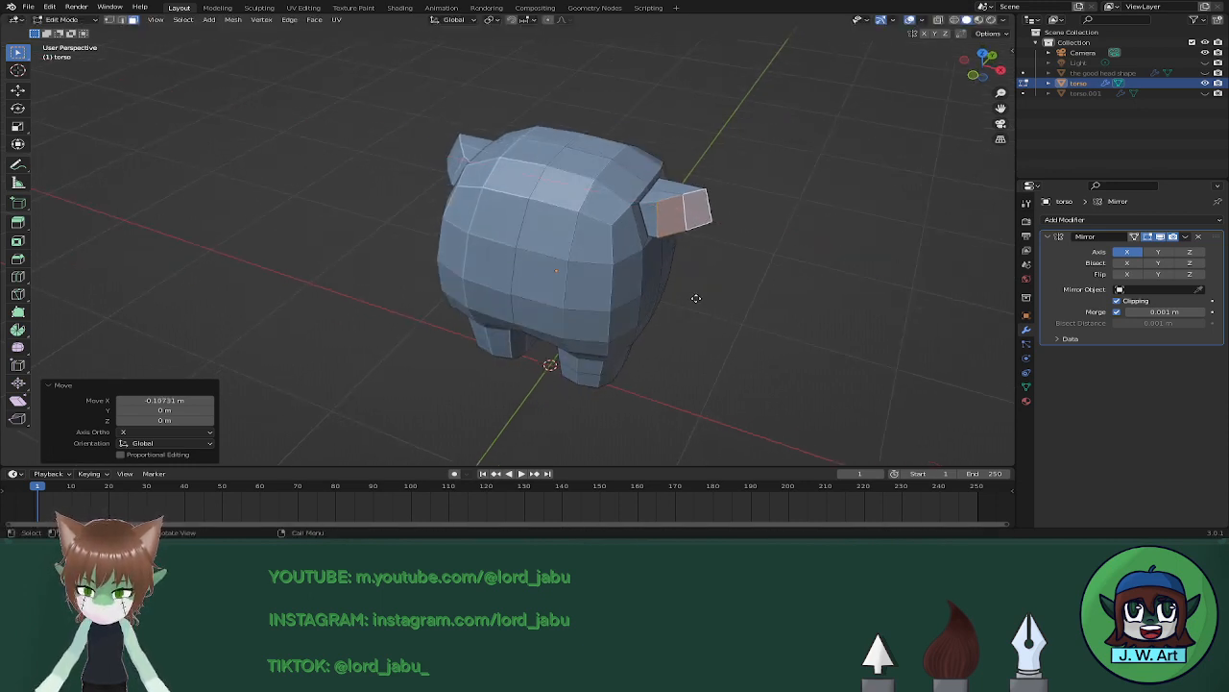
Extrude the arm's end faces about 0.10 m and rotate them about -12.9° around Z.
key("e")
left_click(702, 307)
key("r")
key("z")
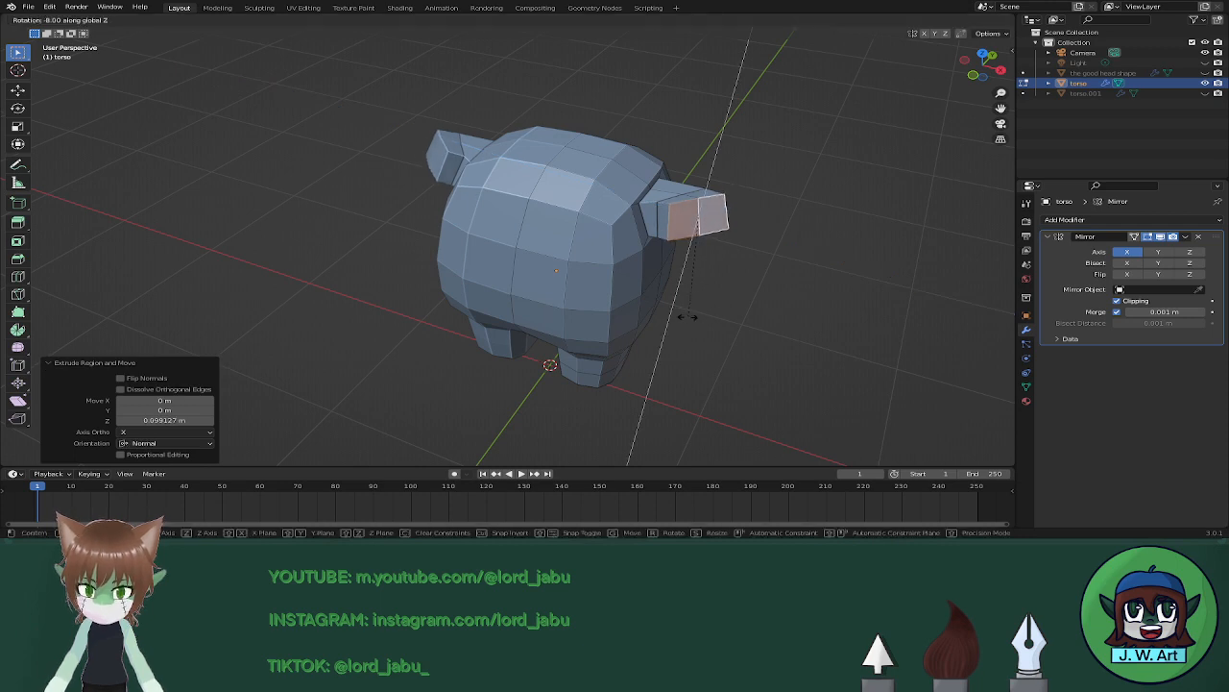
left_click(678, 316)
Try another short extrusion from the arm's end faces and undo it.
key("e")
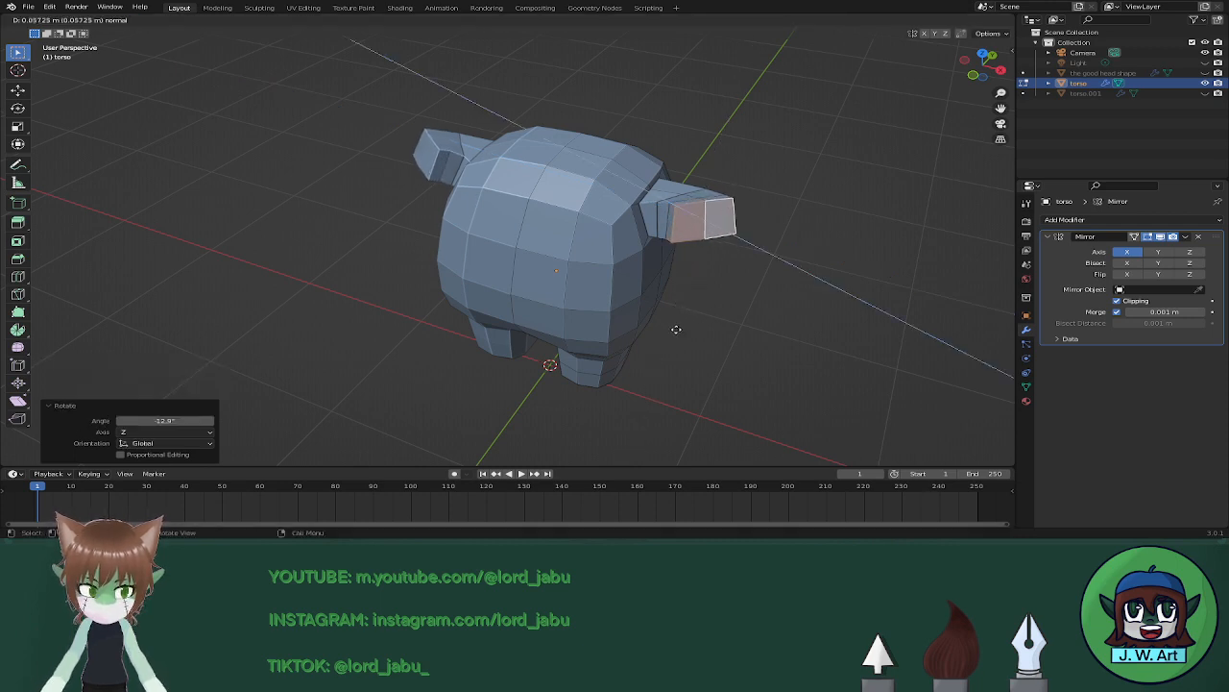
left_click(678, 337)
middle_click_drag(678, 336, 691, 280)
key("ctrl+z")
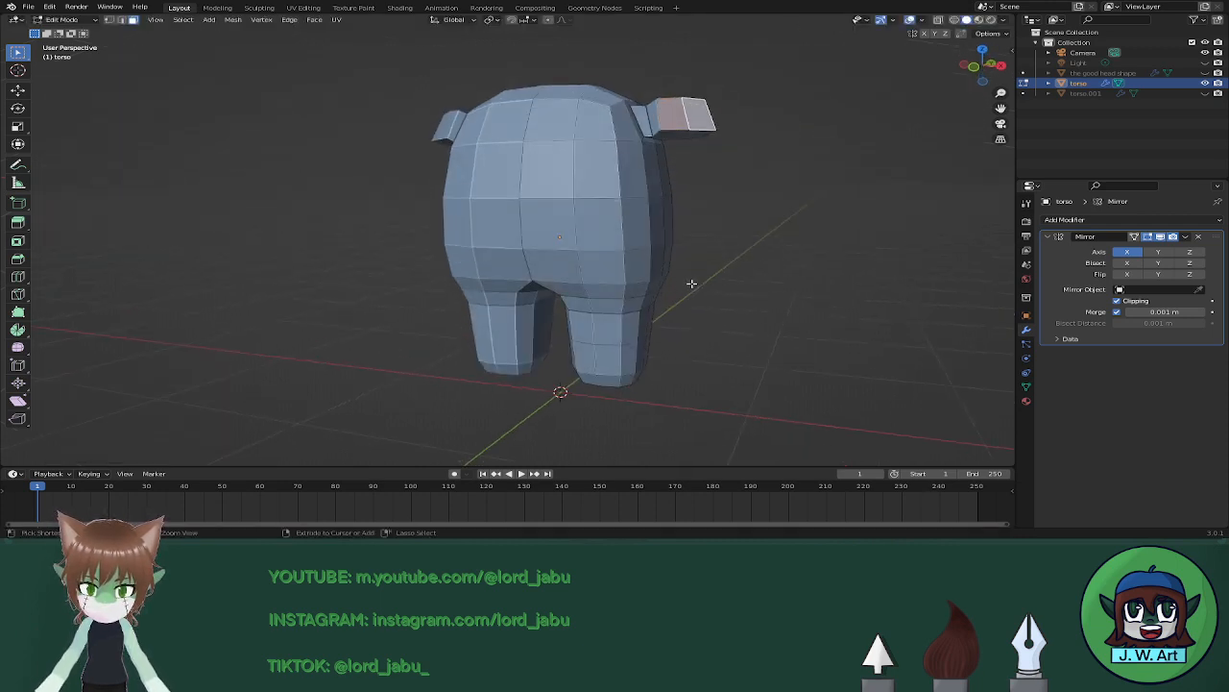
Lower the arm's end faces about 0.051 m along Z.
key("g")
key("z")
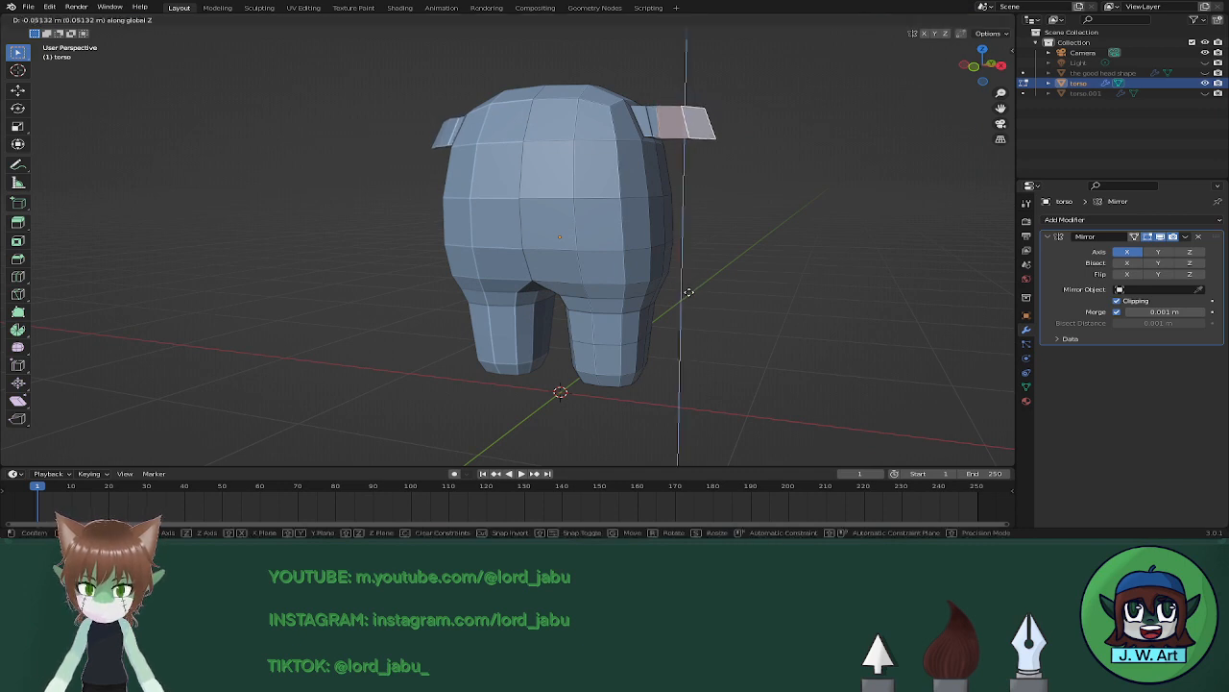
left_click(689, 289)
Extrude another short arm segment and lower its end faces about 0.075 m along Z.
middle_click_drag(690, 289, 672, 314)
key("e")
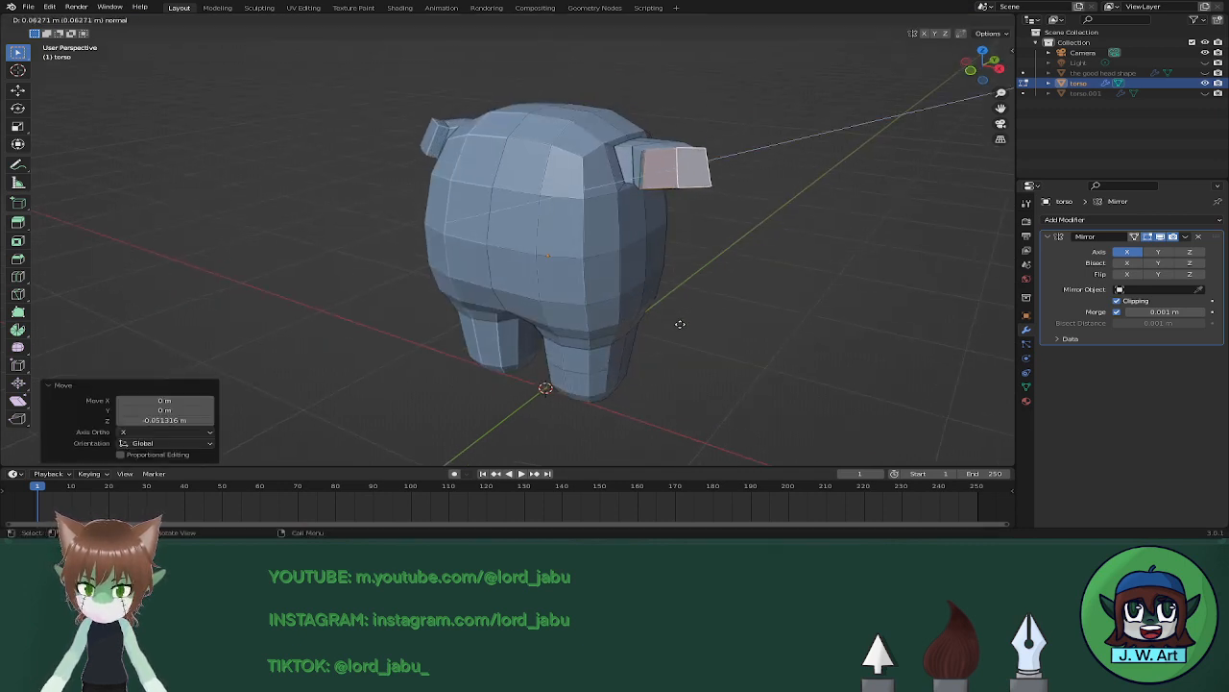
left_click(681, 321)
key("g")
key("z")
left_click(678, 298)
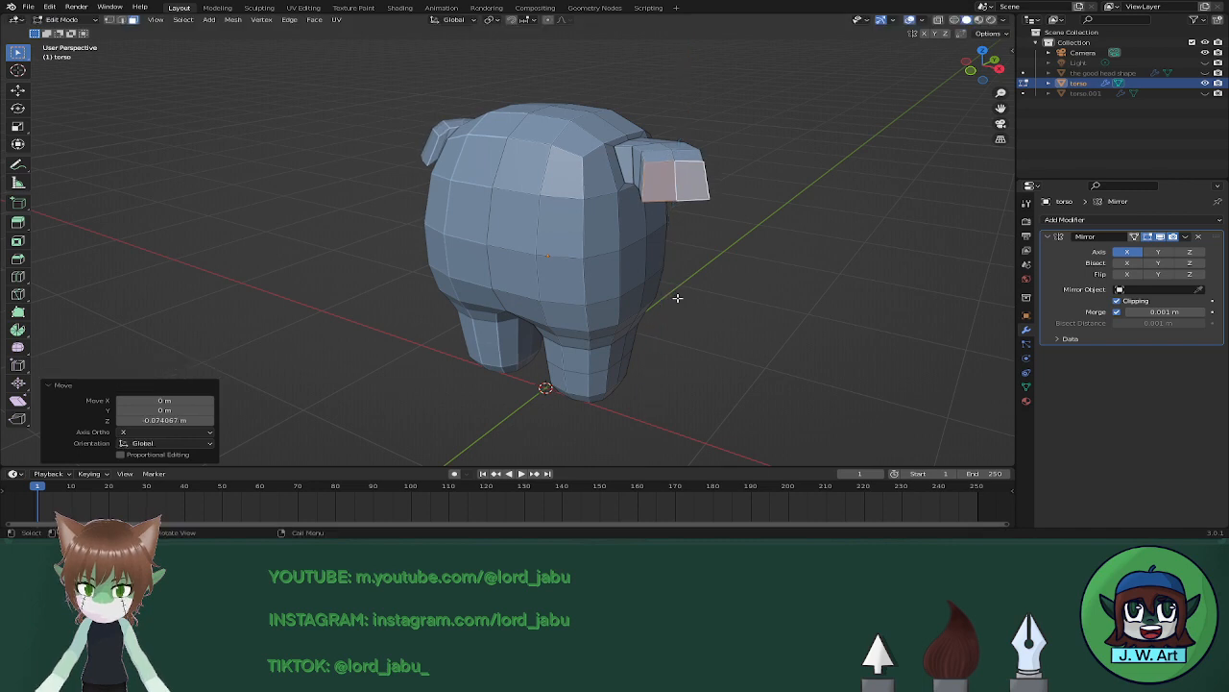
Rotate the arm's end faces around Z toward the front and extrude them about 0.116 m.
middle_click_drag(678, 298, 723, 323)
key("r")
key("z")
left_click(681, 320)
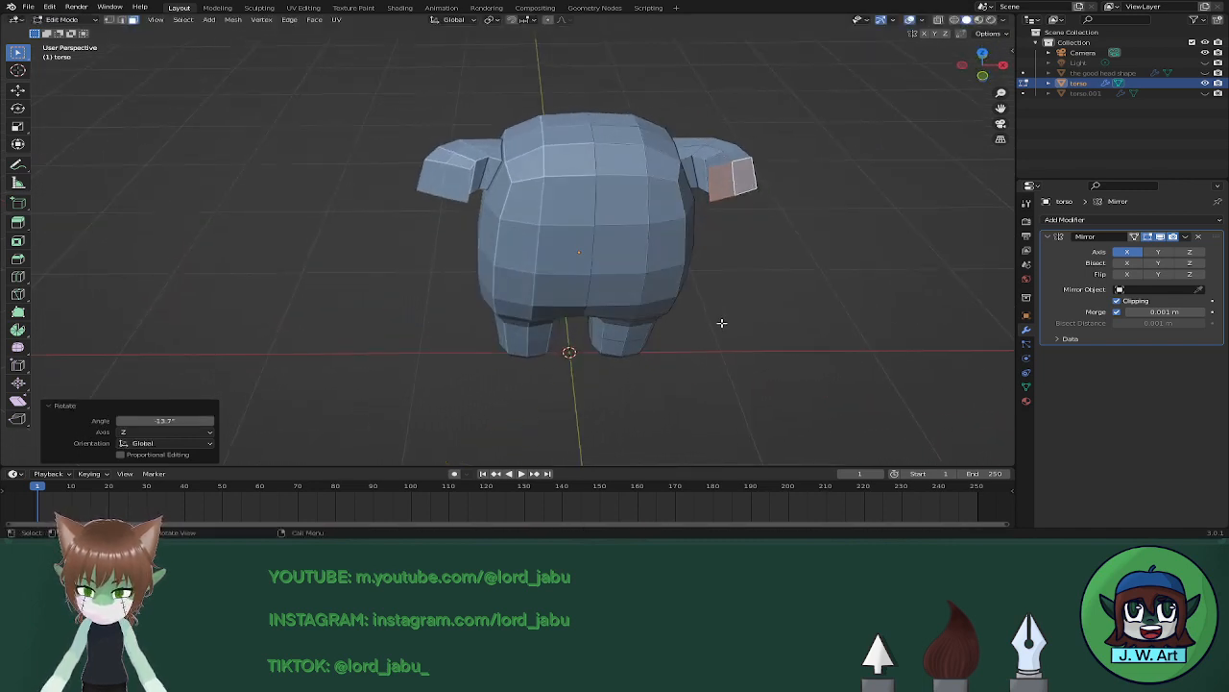
key("e")
left_click(730, 351)
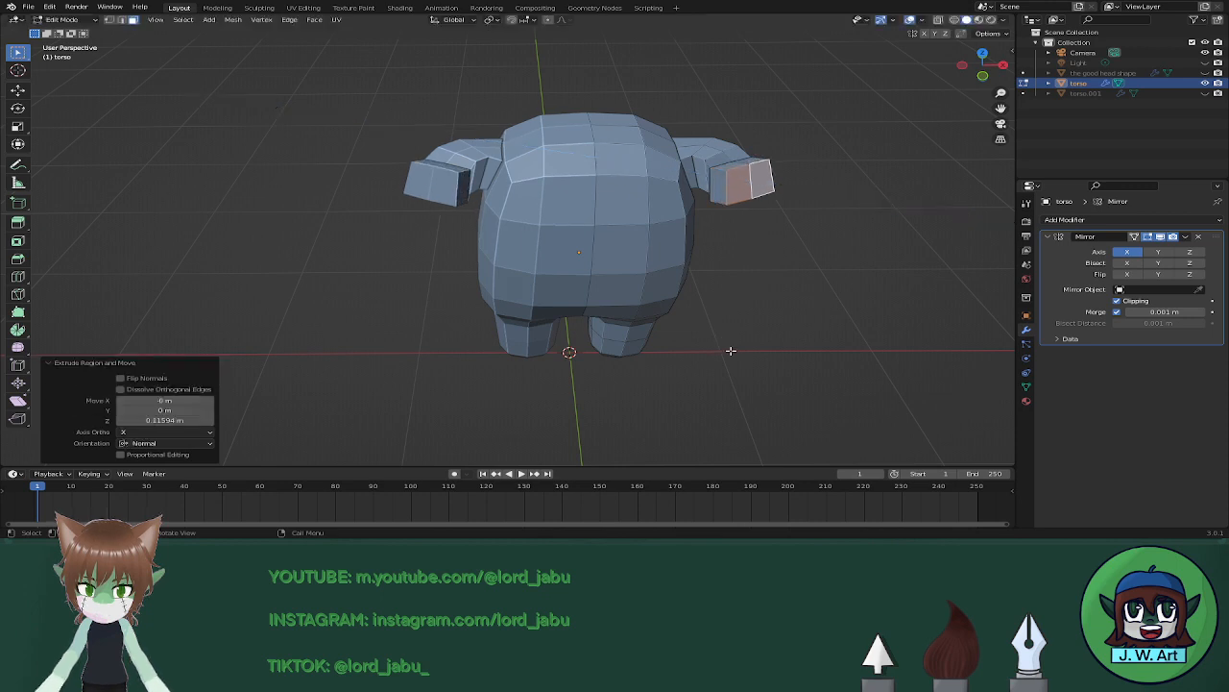
Lower the new arm segment's end faces along Z by about 0.093 m and shift them about 0.069 m inward along X.
mouse_move(730, 351)
middle_mouse_down()
mouse_move(721, 297)
mouse_move(740, 359)
middle_mouse_up()
key("g")
key("z")
left_click(736, 346)
key("g")
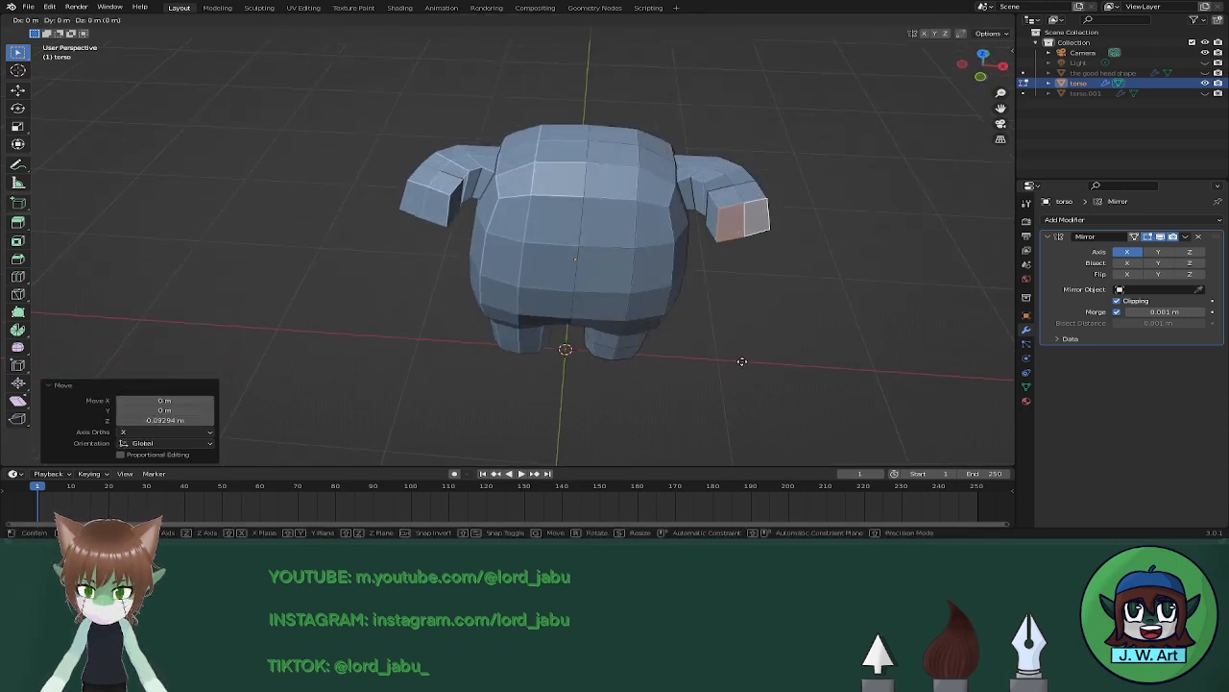
left_click(732, 355)
Shift the arm's end faces about -0.027 m along Y.
key("r")
key("z")
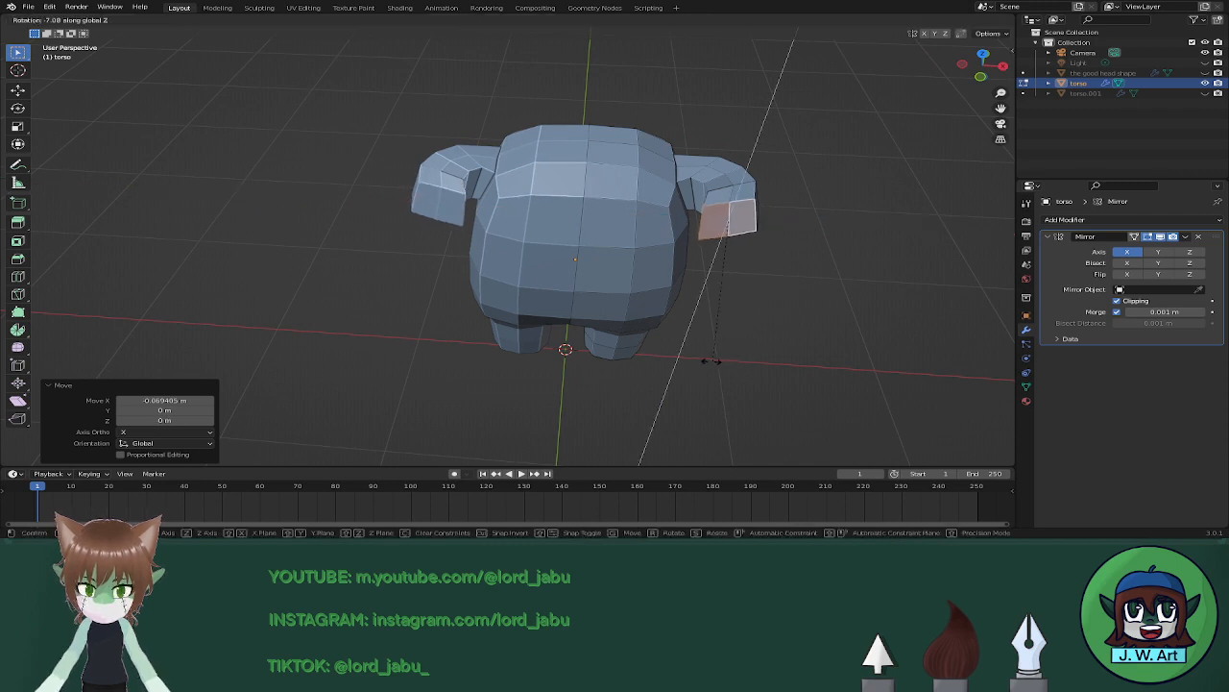
right_click(603, 358)
middle_click_drag(650, 359, 708, 382)
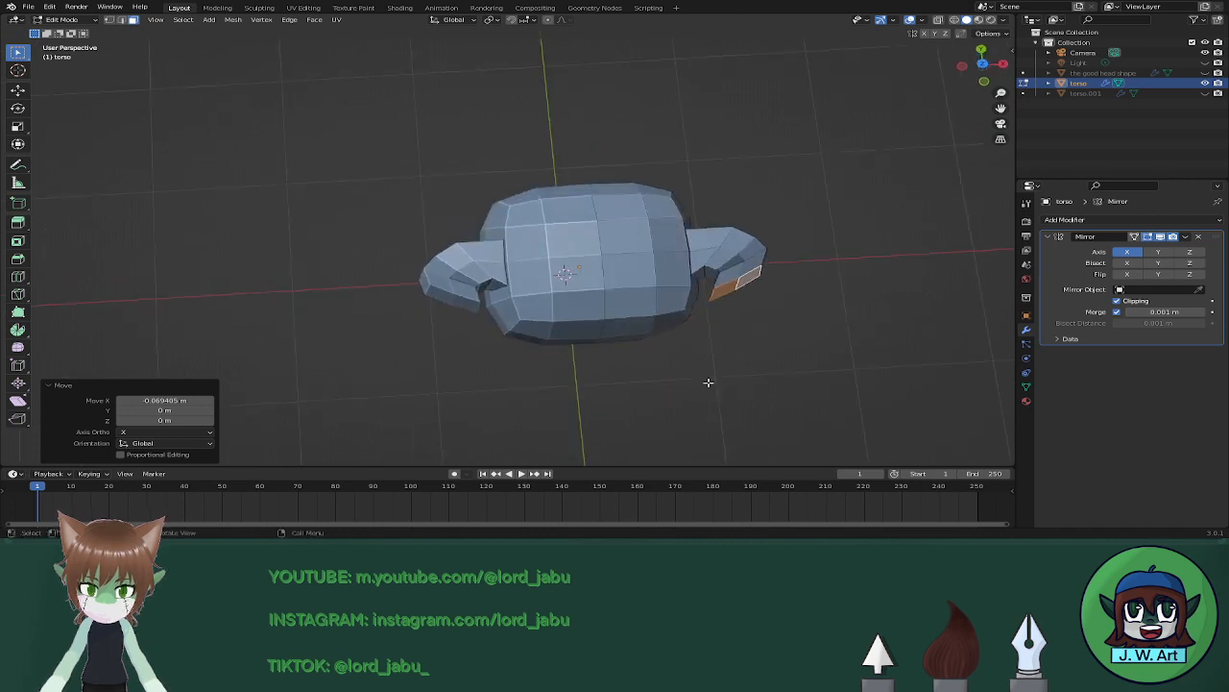
key("g")
key("y")
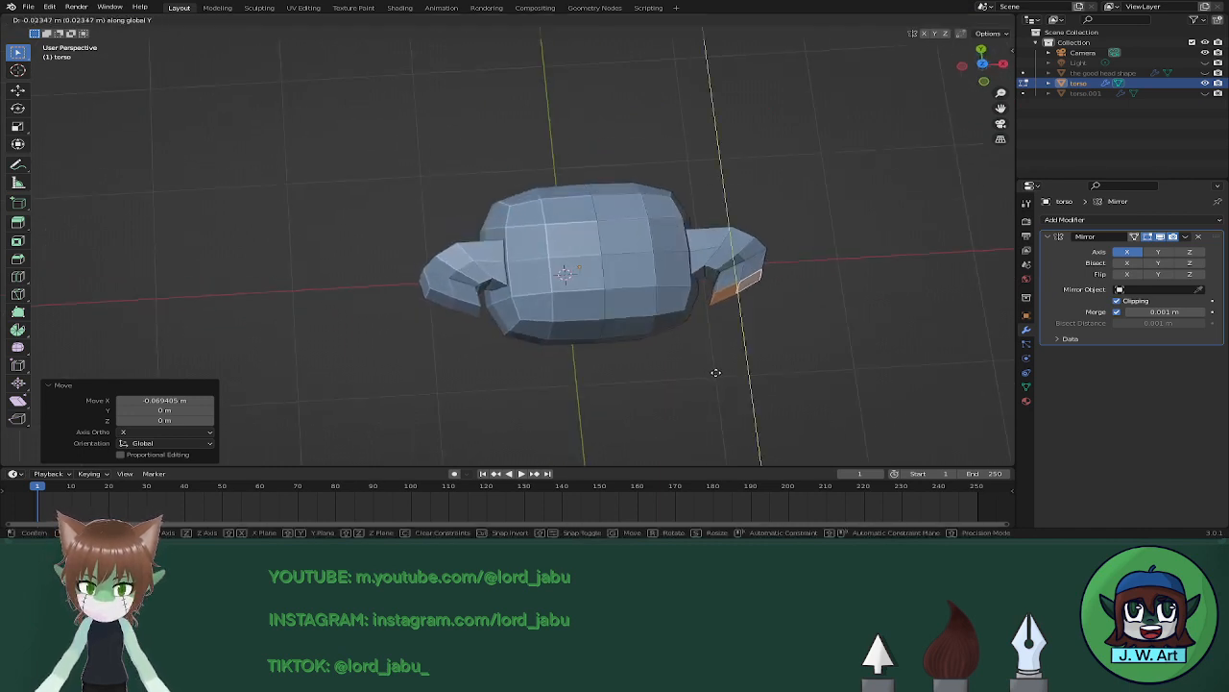
left_click(718, 370)
Rotate the arm's end faces around Z to face forward and raise them about 0.028 m.
key("r")
key("z")
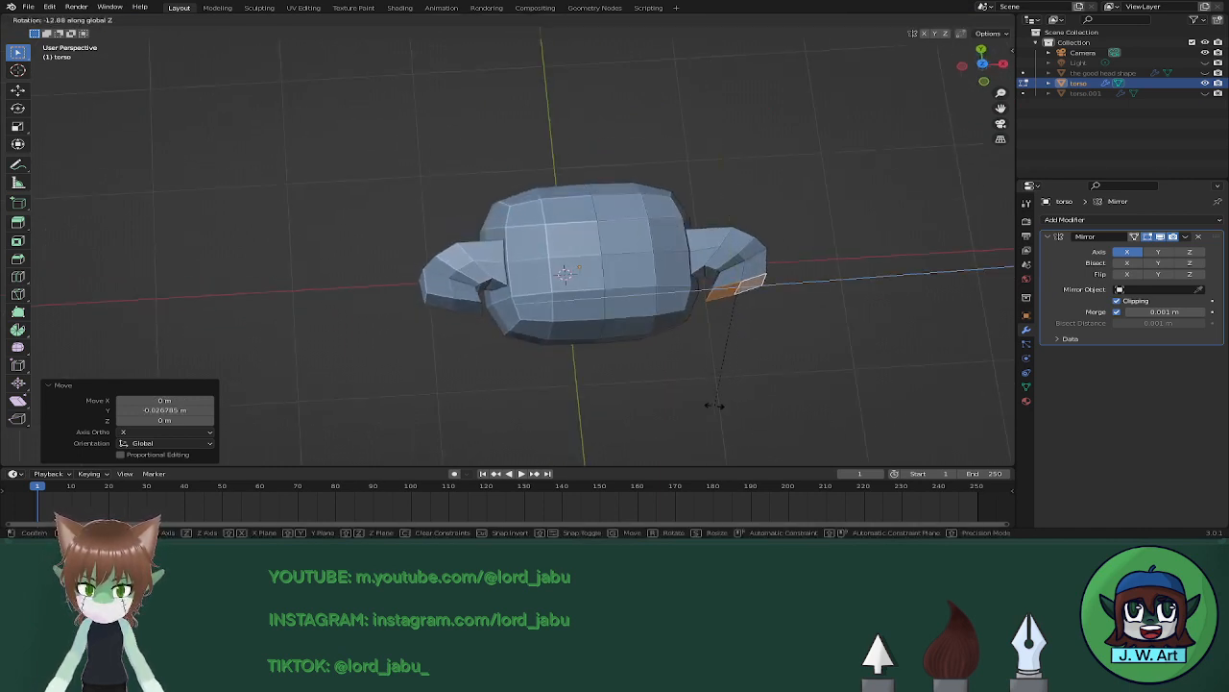
left_click(705, 404)
middle_click_drag(707, 400, 696, 343)
key("g")
key("z")
left_click(691, 315)
Extrude the arm's end faces about 0.074 m and lower them along Z.
key("e")
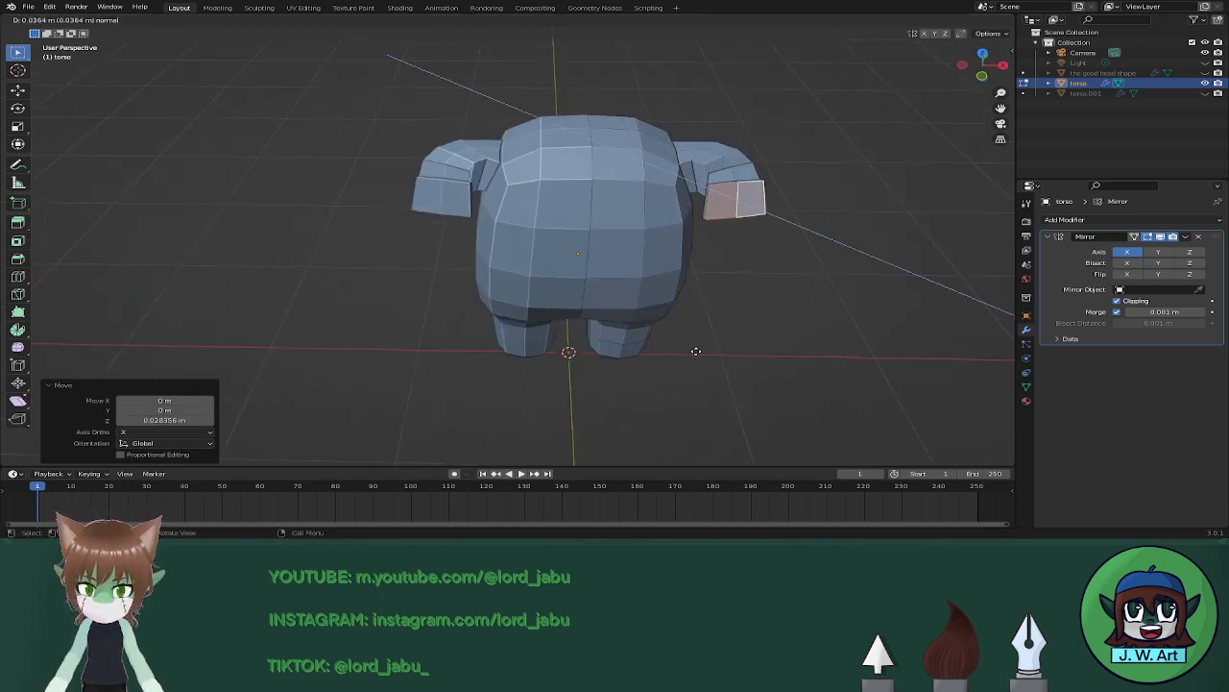
left_click(695, 357)
key("g")
key("z")
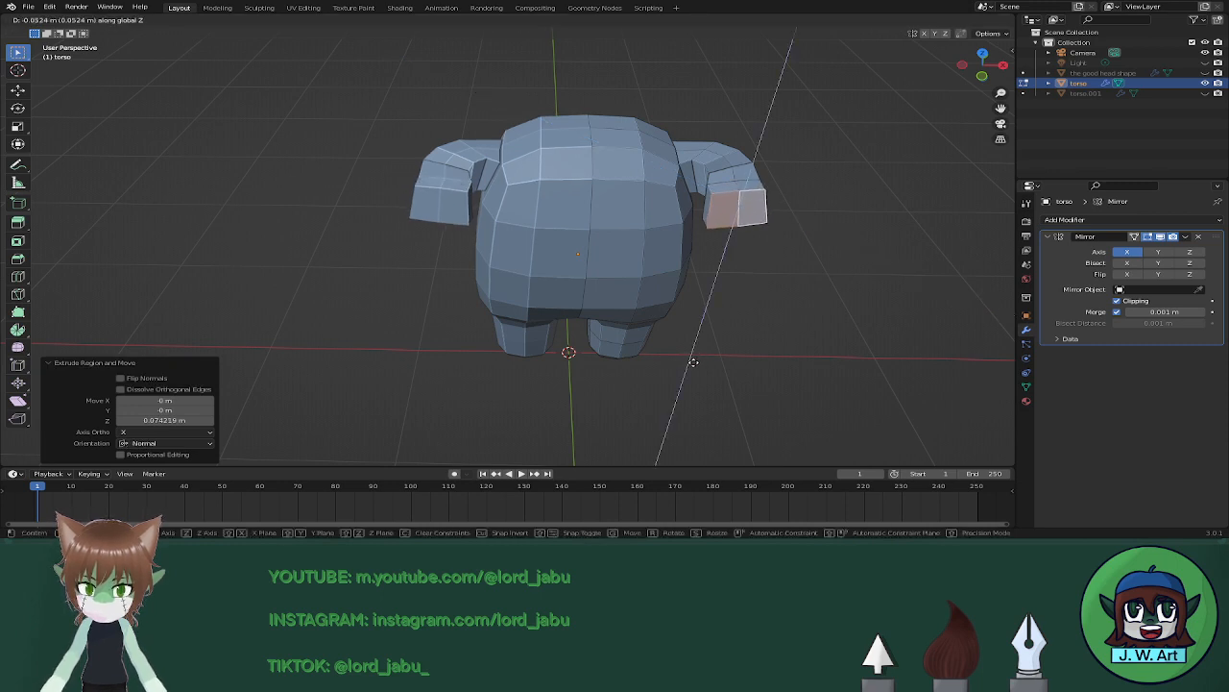
left_click(691, 357)
Rotate the last arm segment's end faces about -15.5° around Z.
middle_click_drag(691, 358, 739, 415)
key("r")
key("z")
left_click(681, 405)
Undo the bent arm segments back to the first straight extrusion from the torso.
middle_click_drag(752, 353, 729, 330)
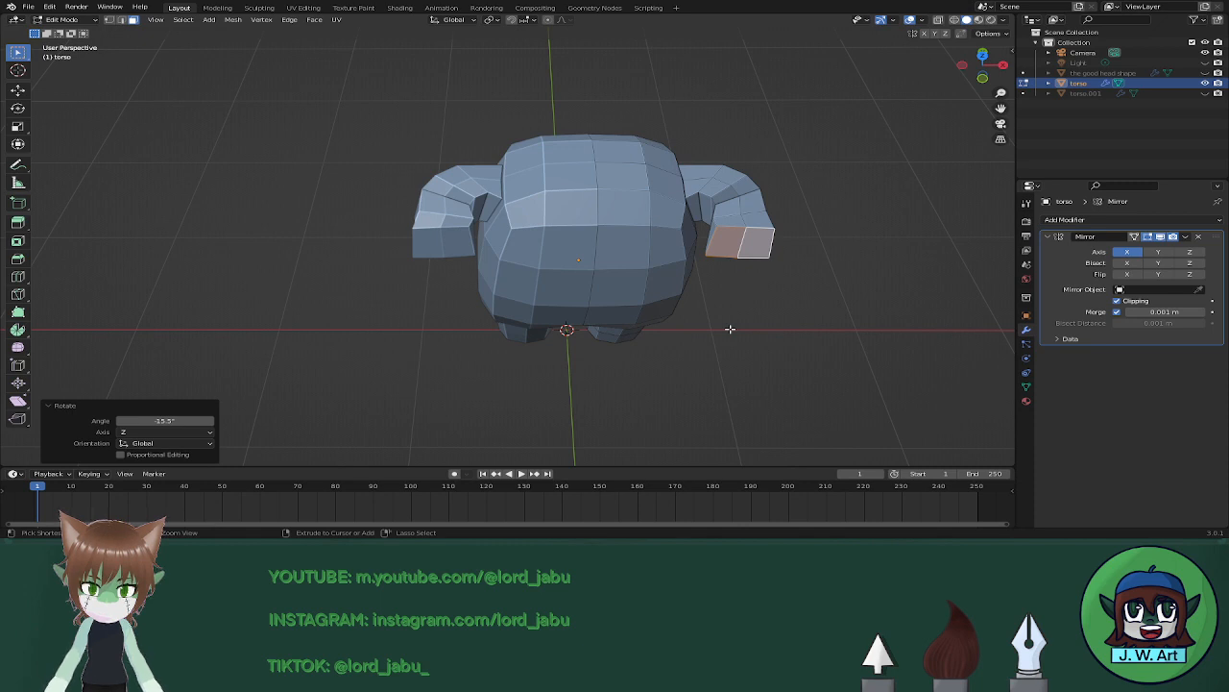
key("ctrl+z")
key("ctrl+z")
key("ctrl+z")
key("ctrl+z")
key("ctrl+z")
key("ctrl+z")
key("ctrl+z")
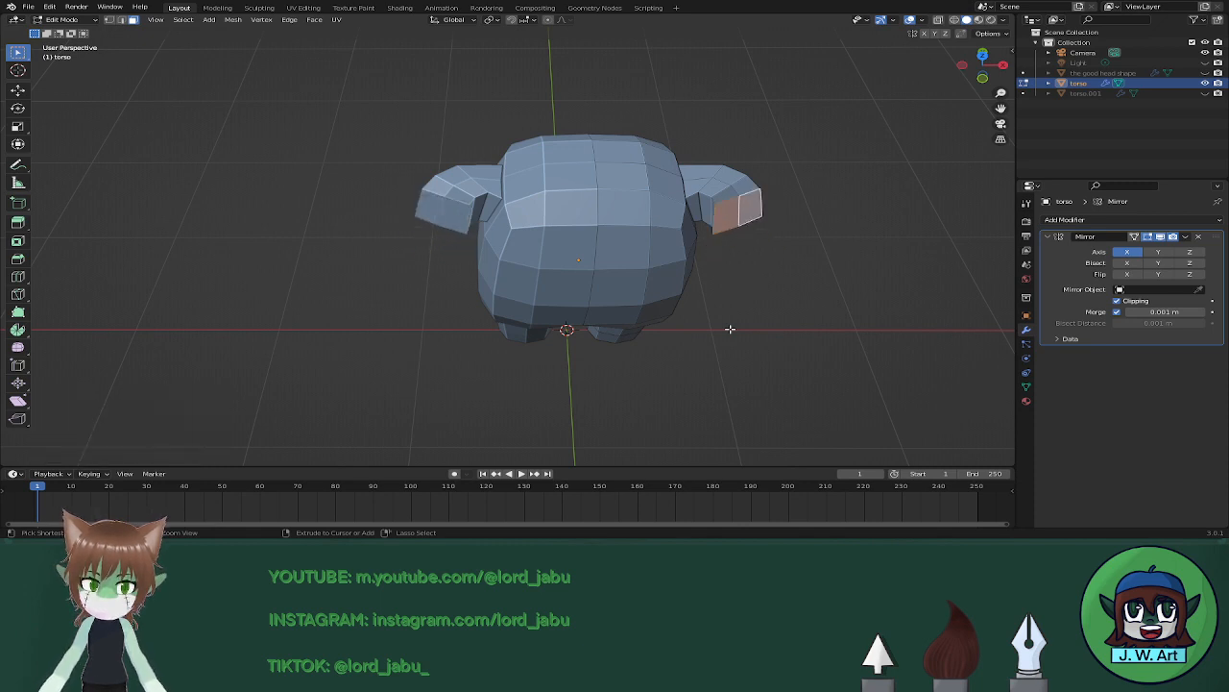
key("ctrl+z")
key("ctrl+z")
key("ctrl+z")
key("ctrl+z")
key("ctrl+z")
key("ctrl+z")
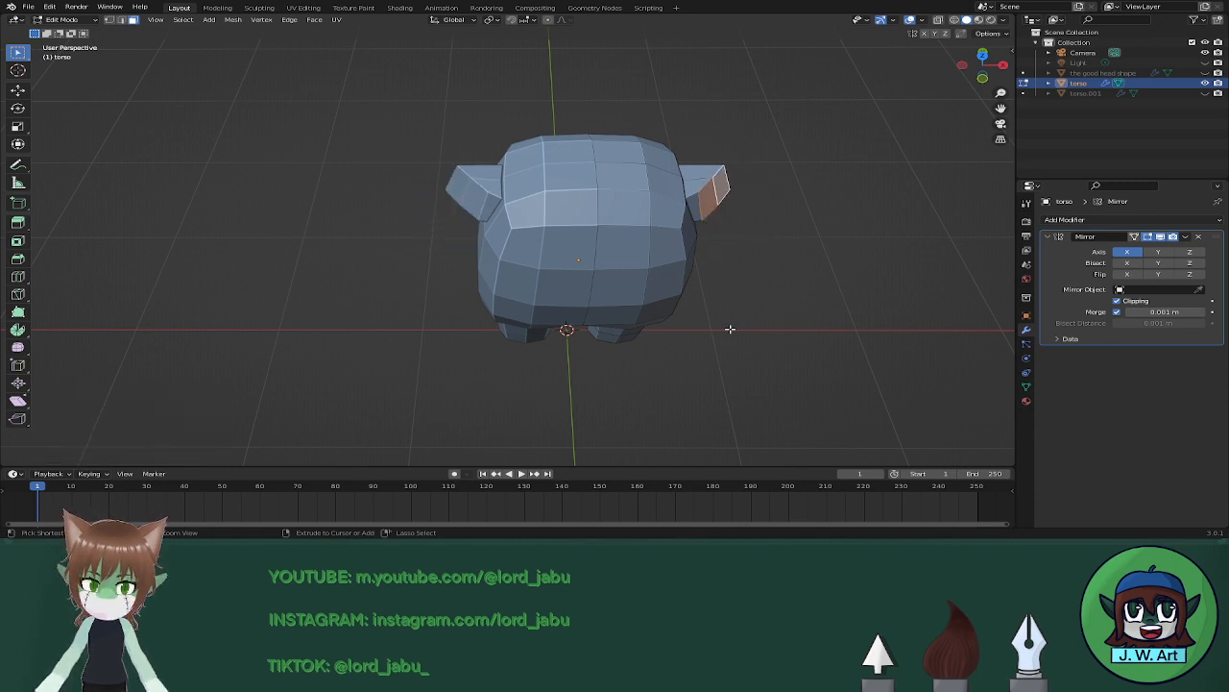
key("ctrl+z")
key("ctrl+z")
key("ctrl+z")
Extrude the arm's end faces about 0.52 m straight outward along X.
middle_click_drag(730, 330, 661, 274)
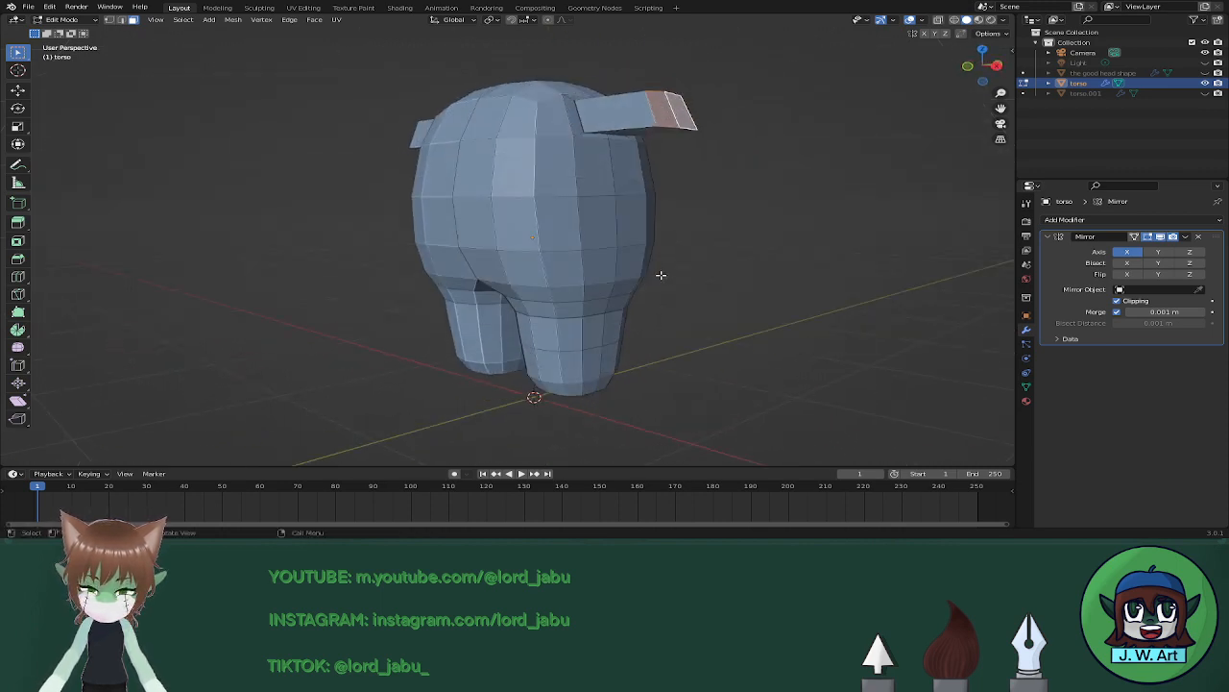
key("e")
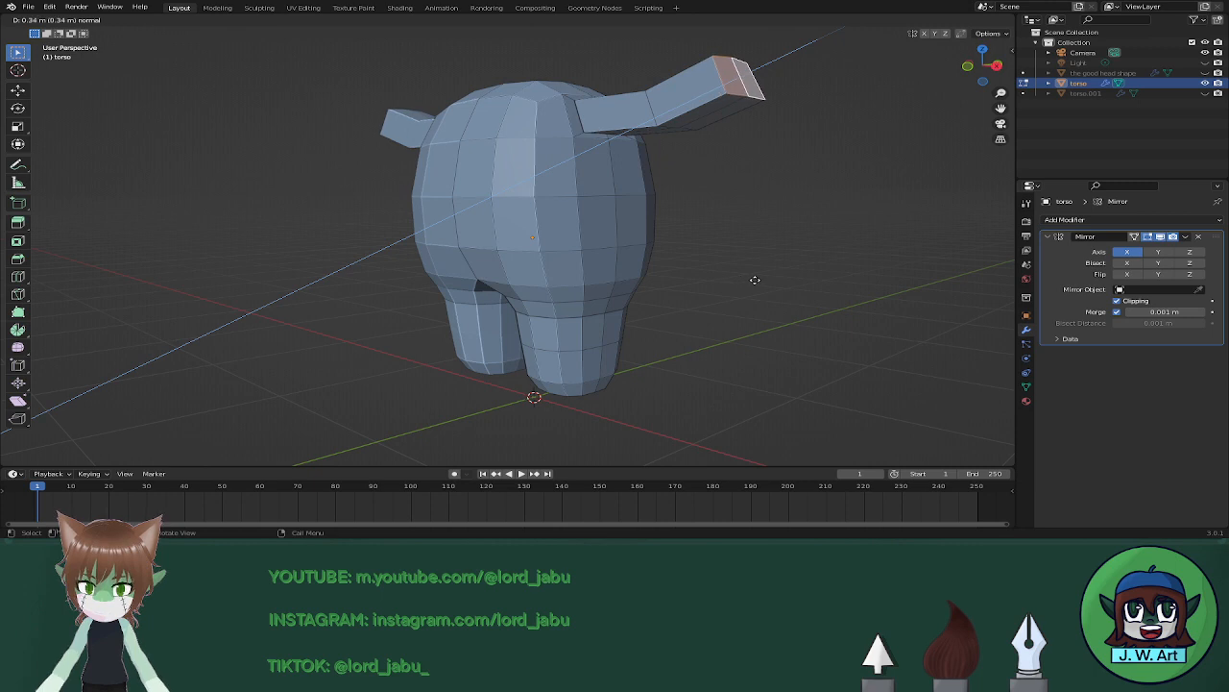
key("x")
left_click(776, 279)
middle_click_drag(776, 279, 734, 282)
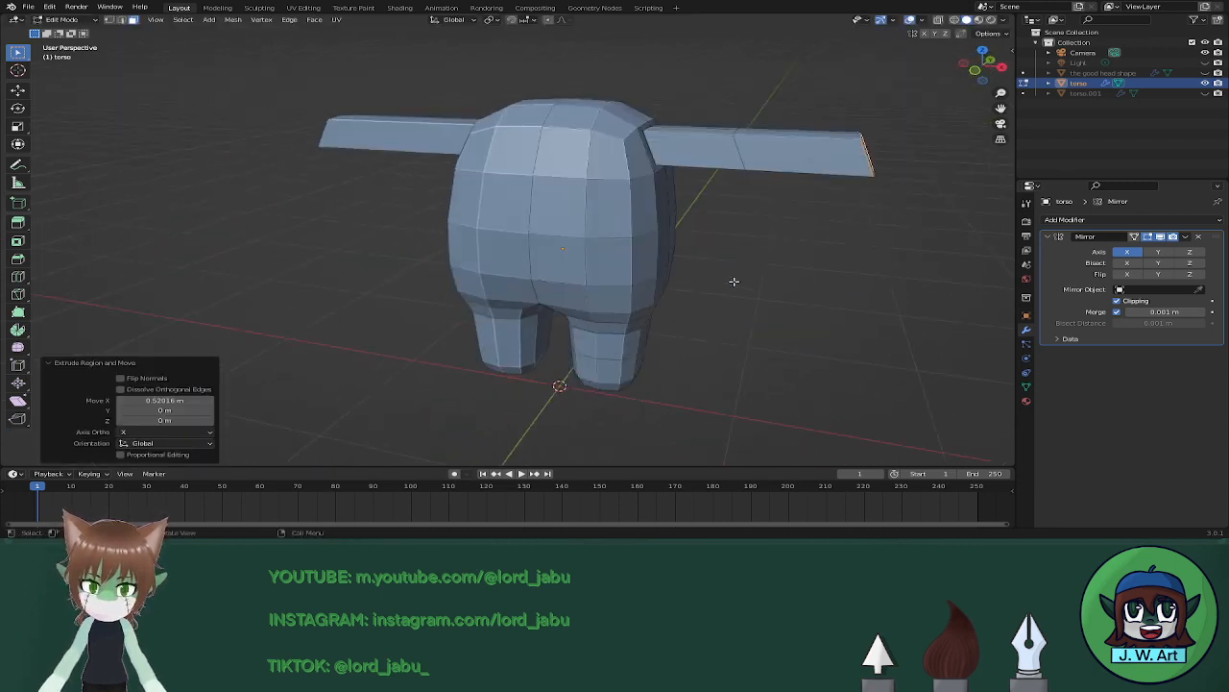
Add four evenly spaced loop cuts across the outer segment of the arm.
key("ctrl+r")
scroll(798, 163, "up", 4)
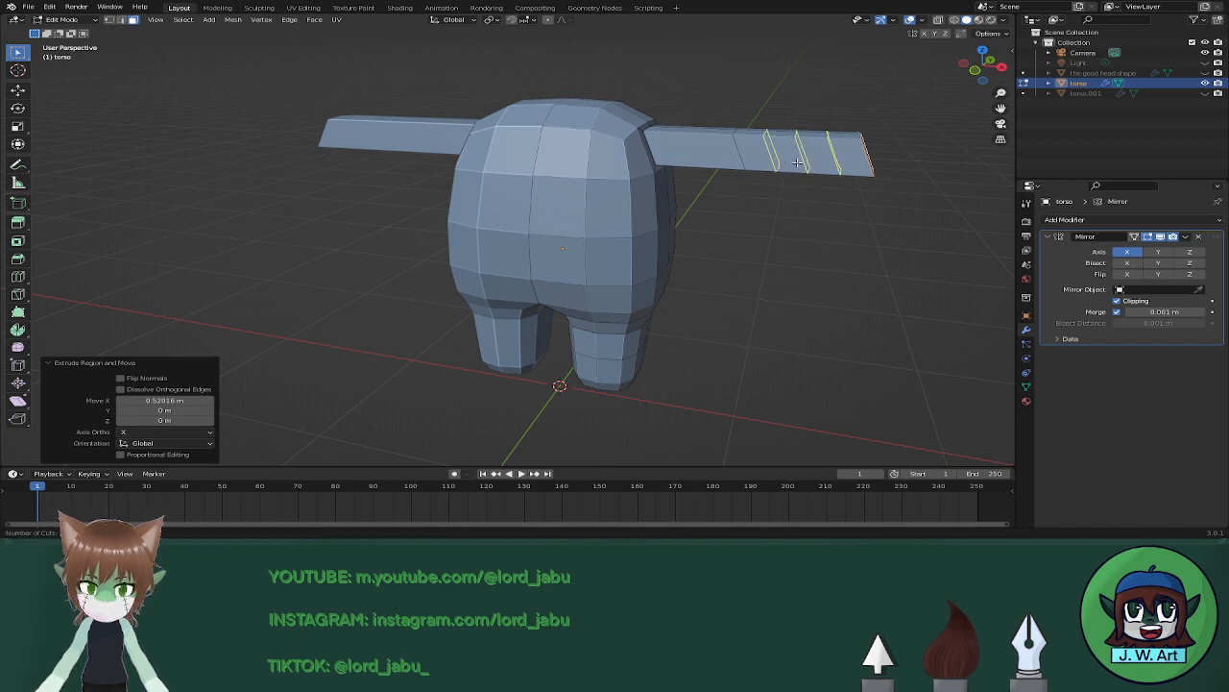
left_click(798, 163)
right_click(797, 163)
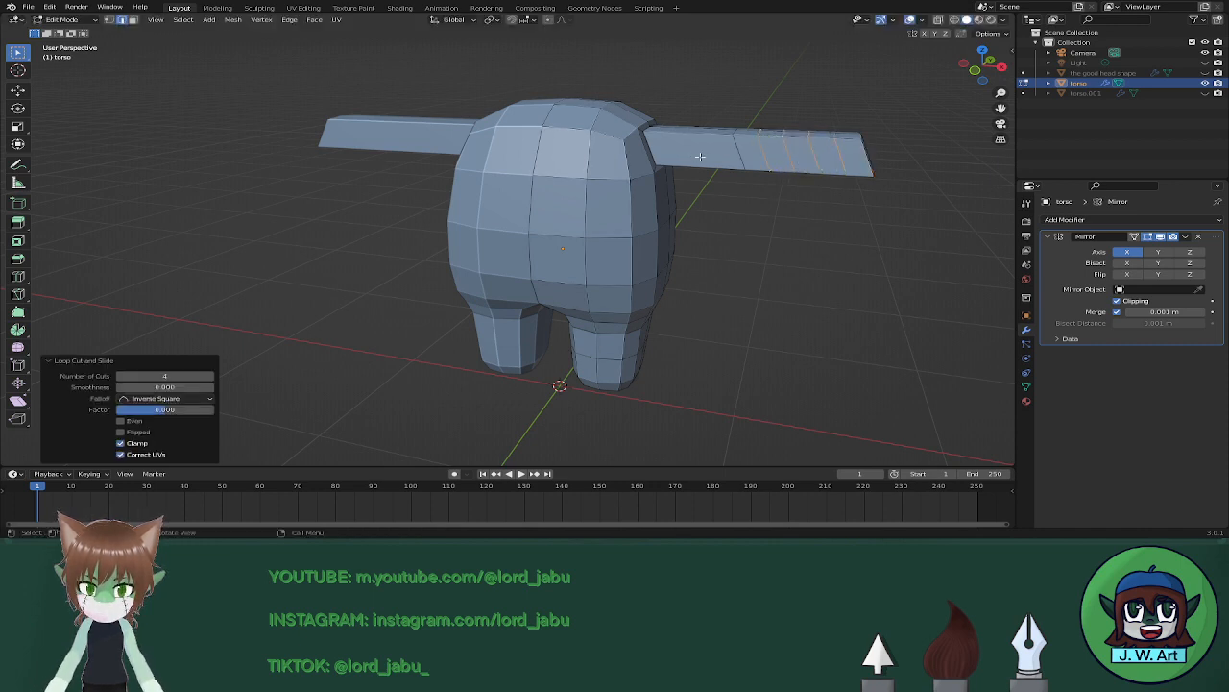
Add four evenly spaced loop cuts across the inner segment of the arm, next to the torso.
key("ctrl+r")
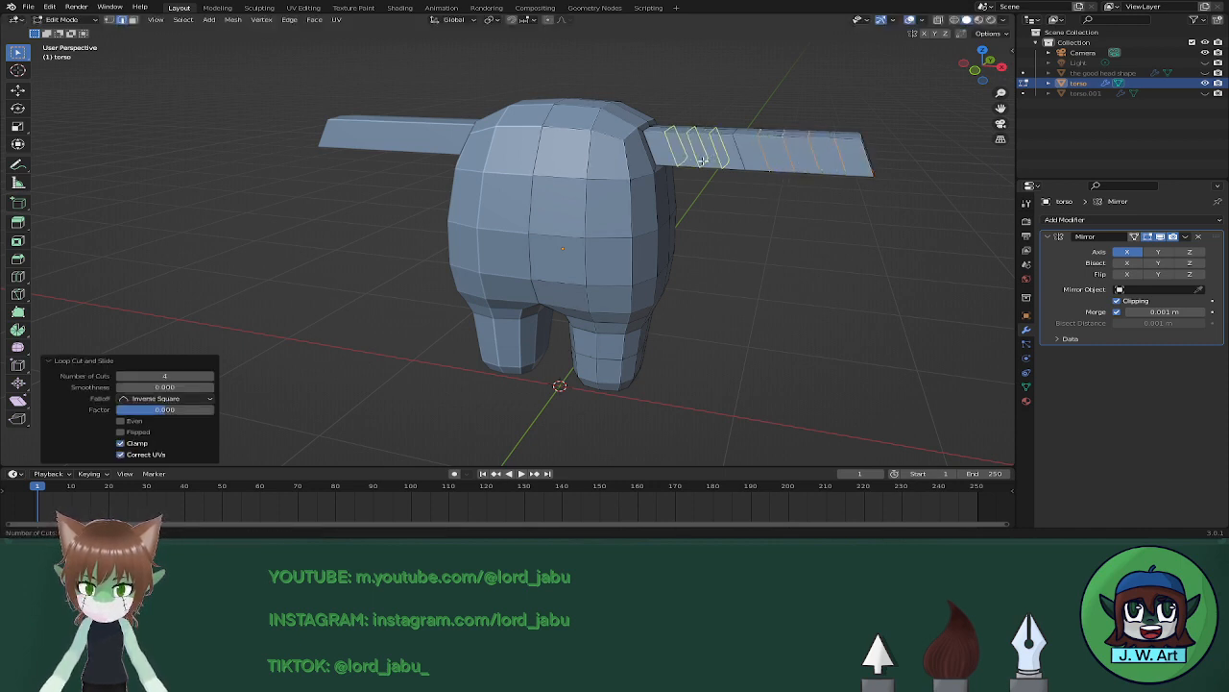
left_click(701, 162)
right_click(715, 171)
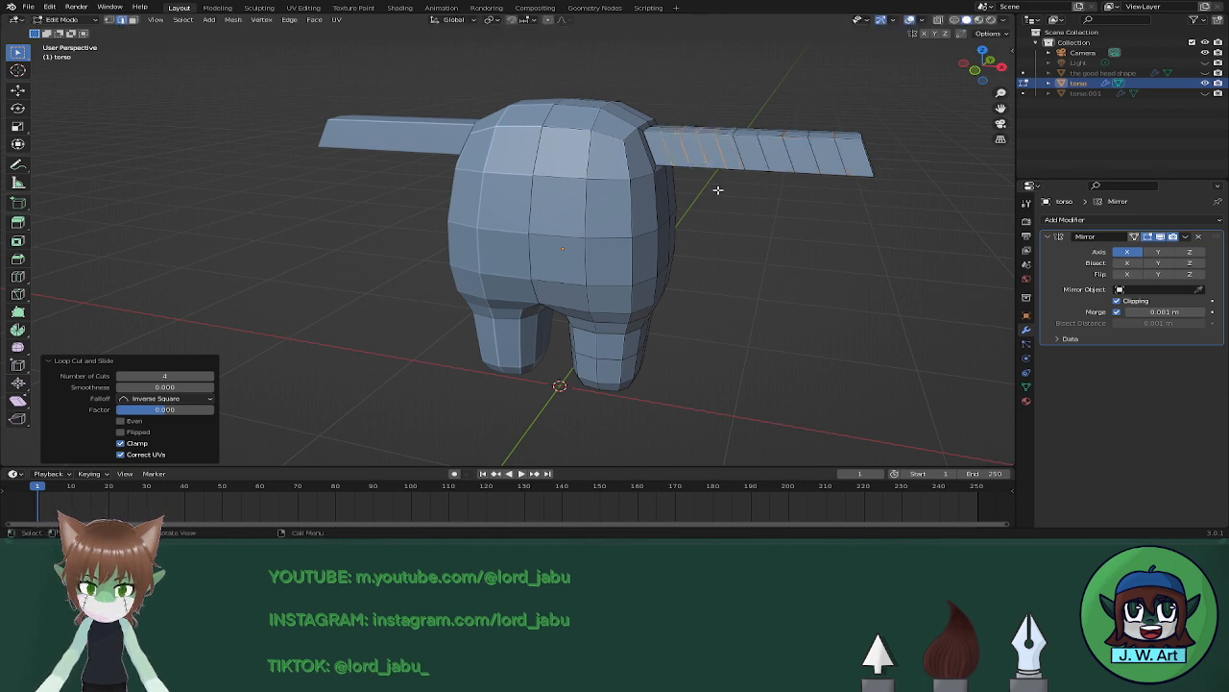
Select the centre edge line along the top of the arm and raise it about 0.013 m along Z.
middle_click_drag(715, 171, 673, 240)
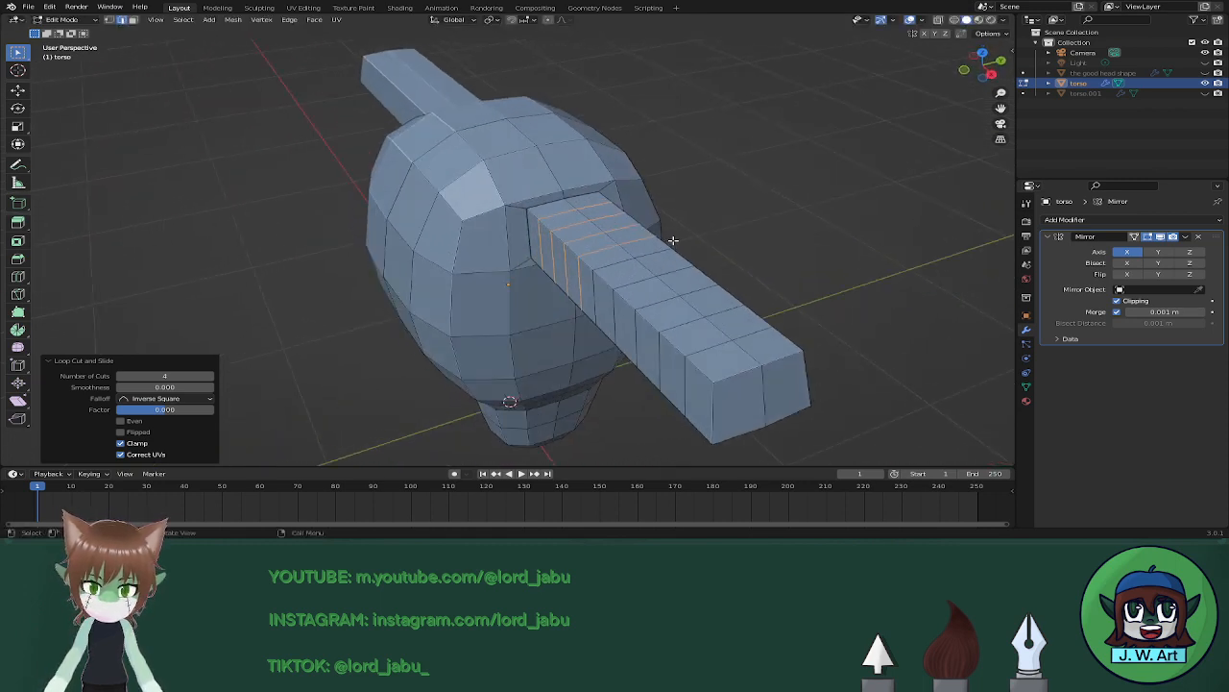
key("alt+a")
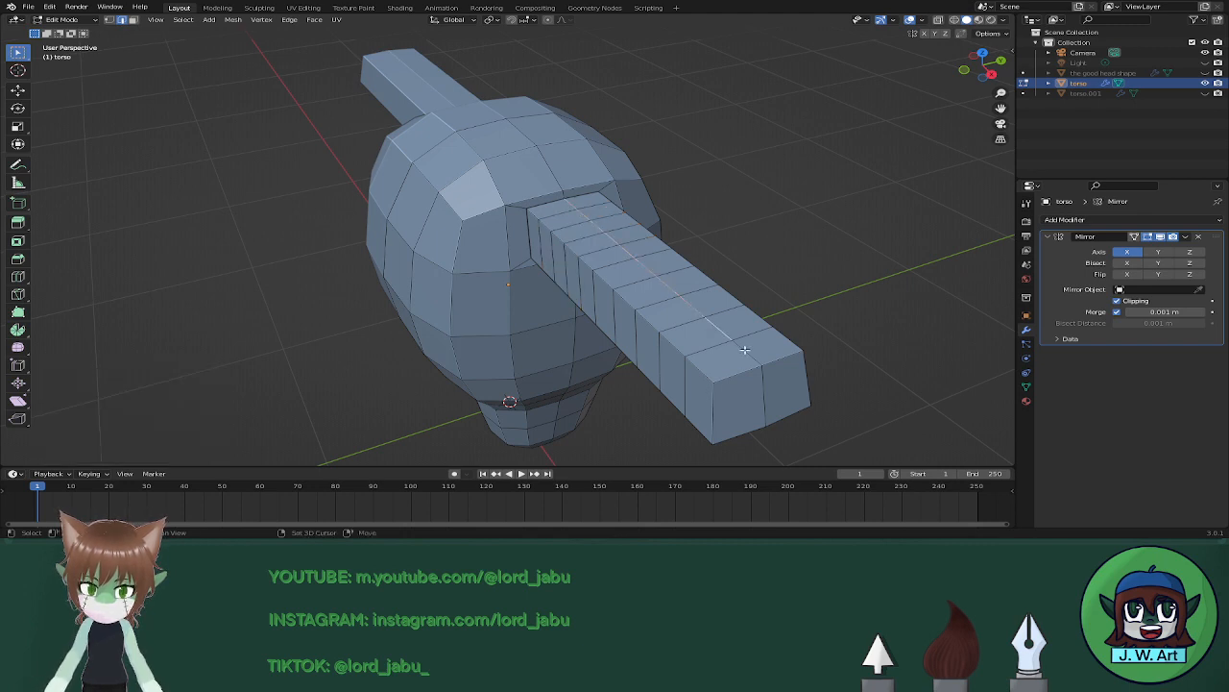
middle_click_drag(744, 348, 529, 221)
key("g")
key("z")
left_click(700, 299)
scroll(700, 299, "up", 2)
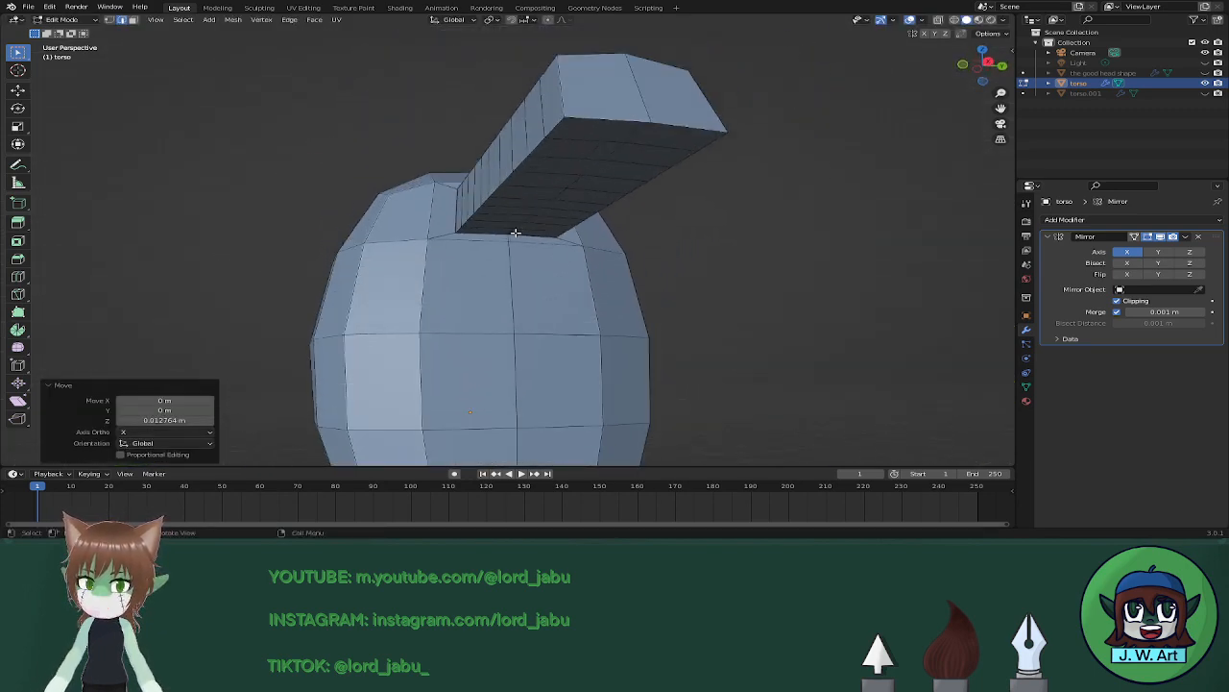
Try lowering the centre edge line along the arm's underside by about 0.039 m along Z, and undo the move.
left_click(516, 228)
key("ctrl+z")
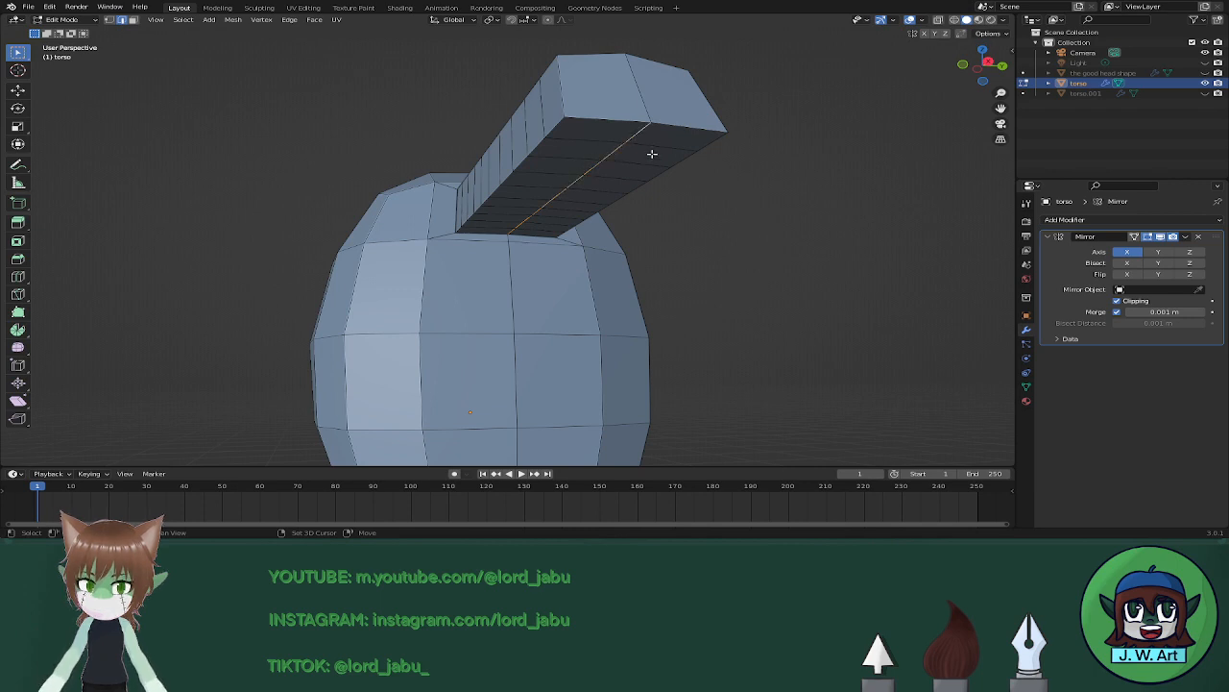
key("g")
key("z")
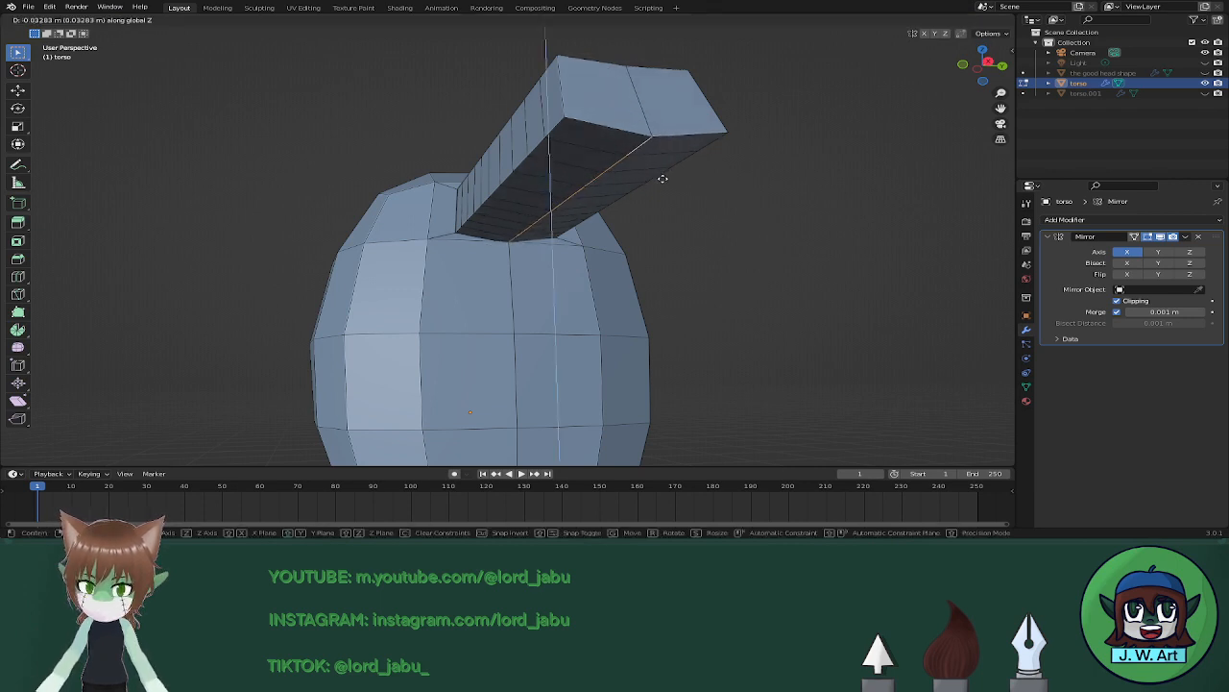
left_click(664, 180)
mouse_move(664, 180)
middle_mouse_down()
mouse_move(650, 214)
mouse_move(664, 178)
middle_mouse_up()
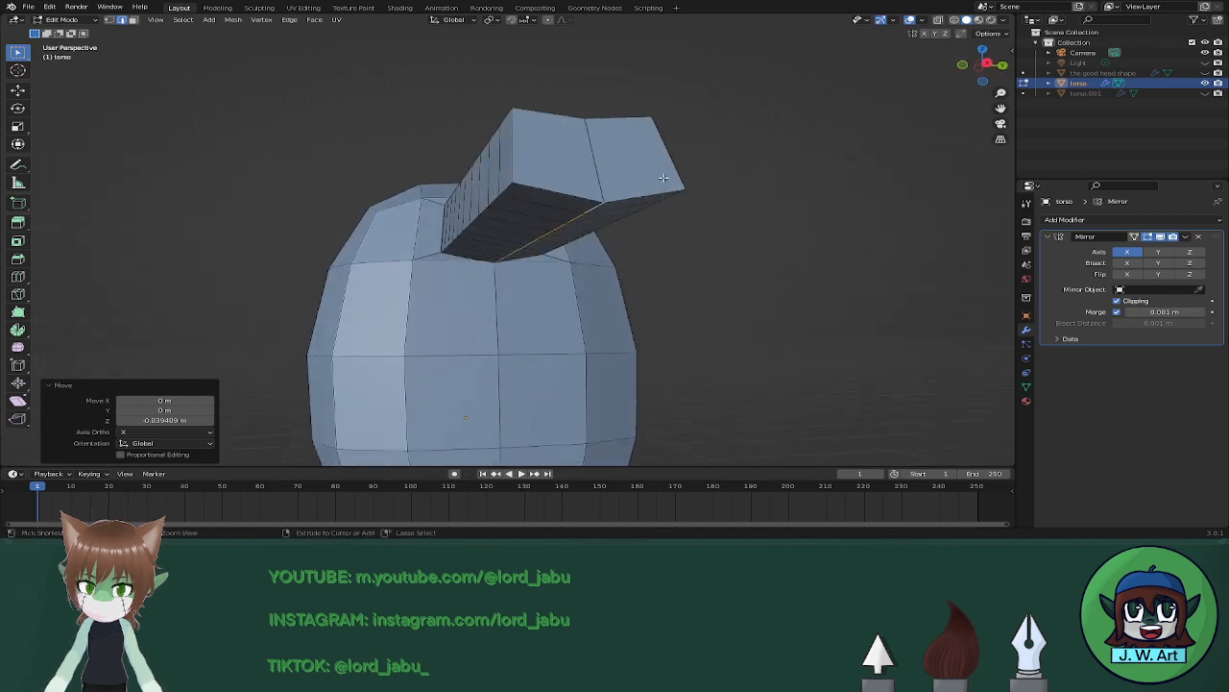
key("ctrl+z")
key("alt+a")
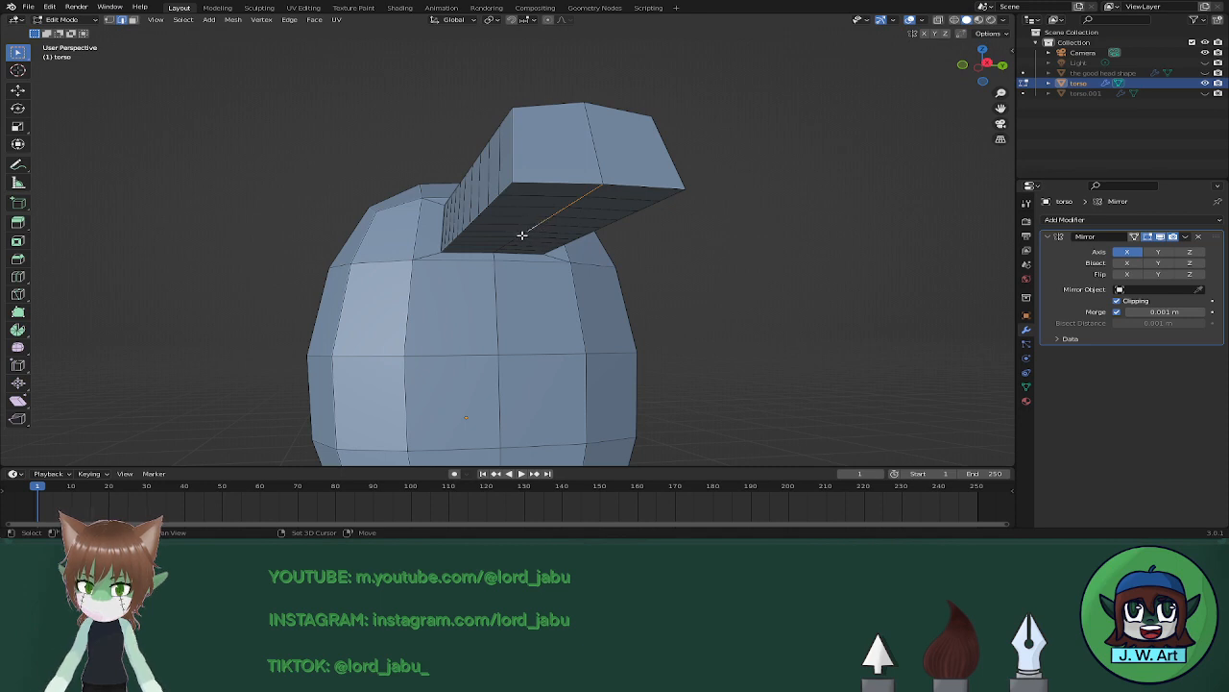
Select the full centre edge line along the arm's underside and lower it about 0.03 m along Z.
middle_click_drag(522, 241, 510, 182)
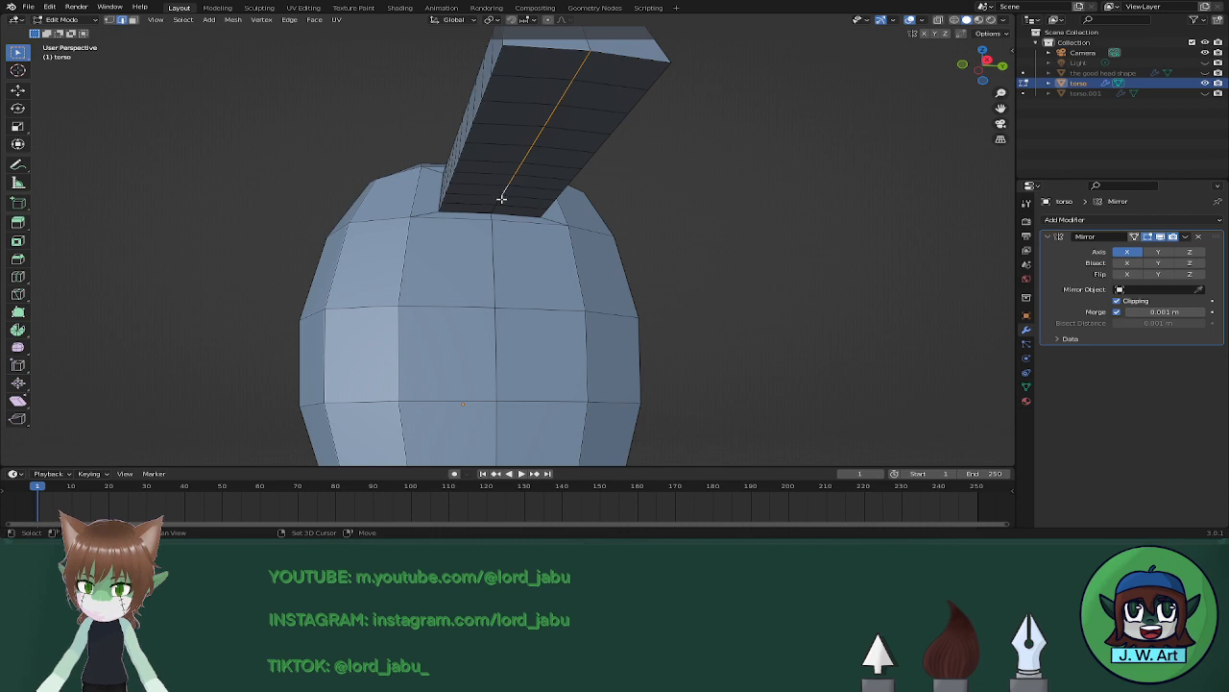
middle_click_drag(496, 207, 571, 239)
key("g")
key("z")
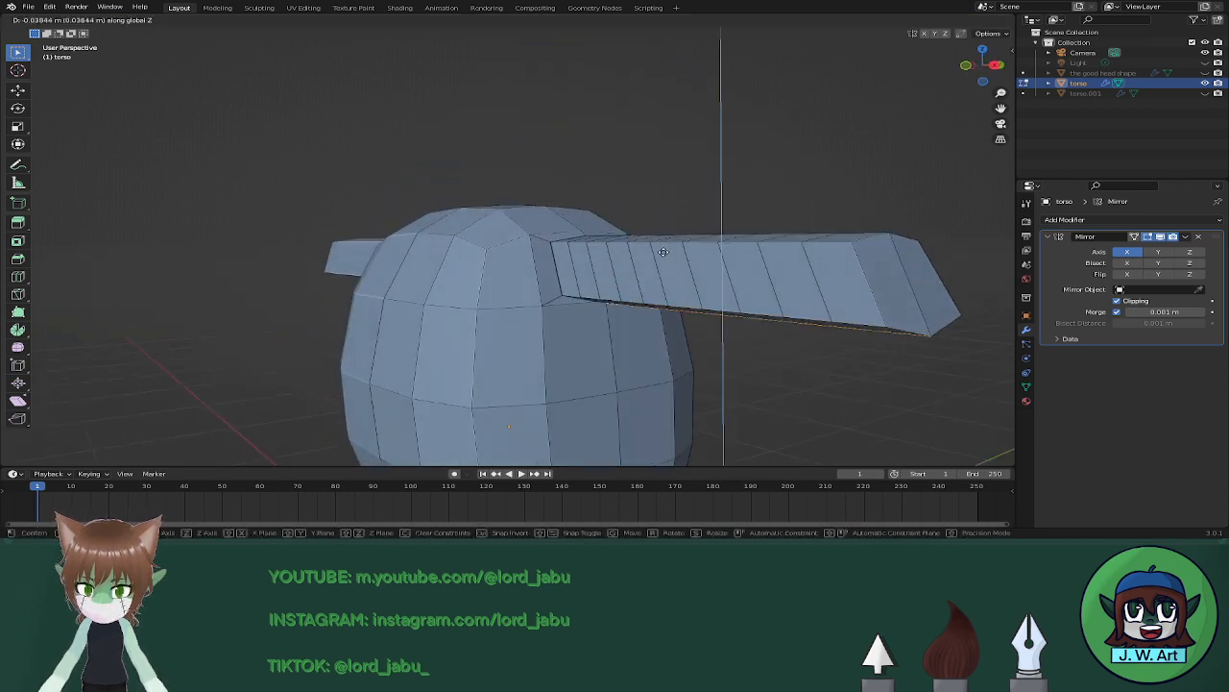
left_click(663, 250)
middle_click_drag(663, 250, 650, 248)
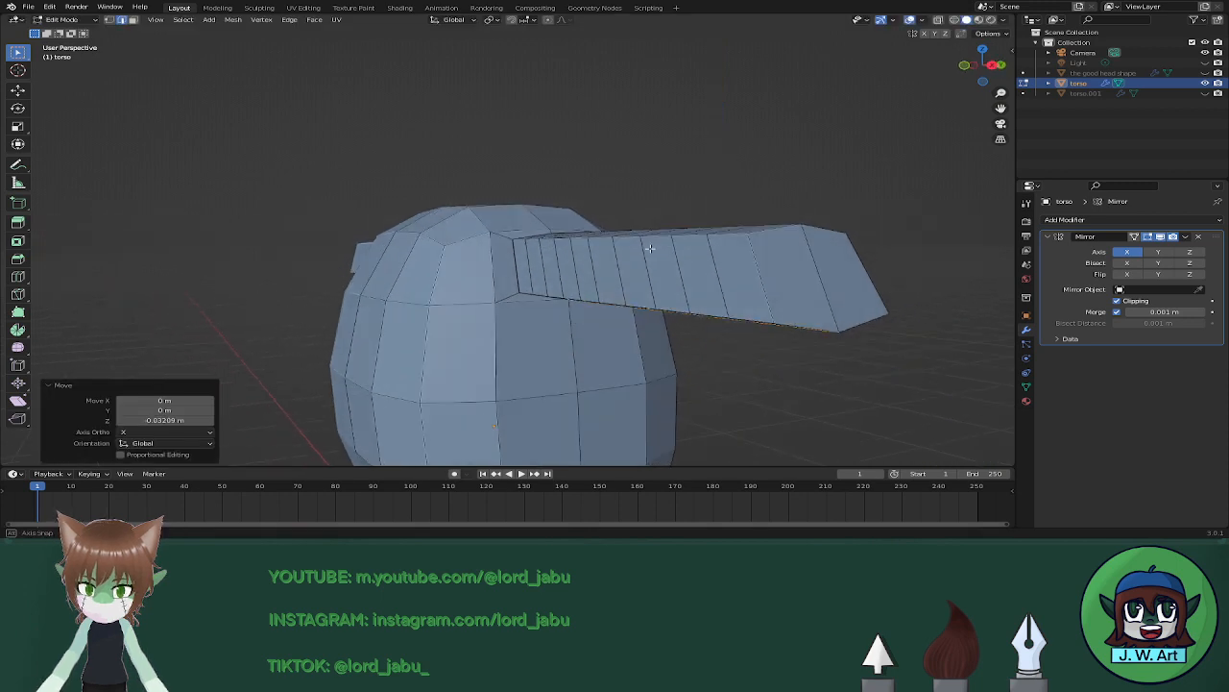
Add one centred loop cut running lengthwise along the arm's front and back sides and across the upper torso.
middle_click_drag(733, 273, 689, 254)
key("ctrl+r")
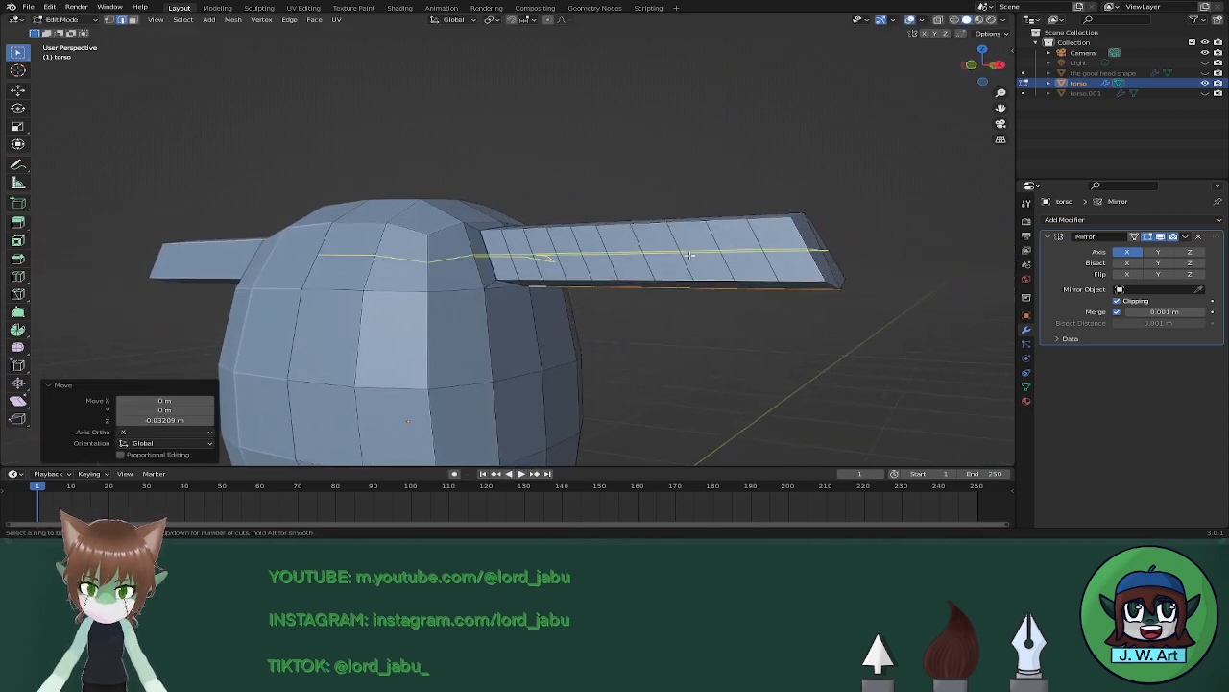
left_click(688, 255)
right_click(689, 257)
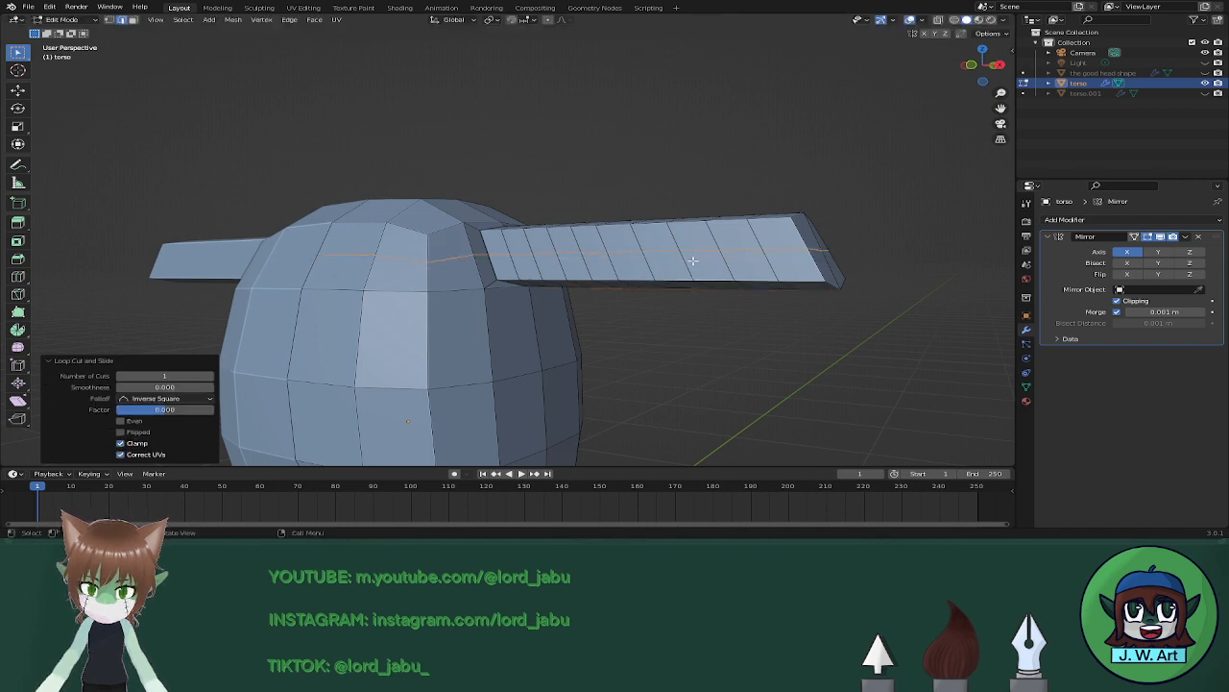
Select the centre edge lines on the arm's front and back sides and scale them slightly outward along Y.
mouse_move(686, 266)
middle_mouse_down()
mouse_move(677, 261)
mouse_move(708, 266)
mouse_move(695, 265)
middle_mouse_up()
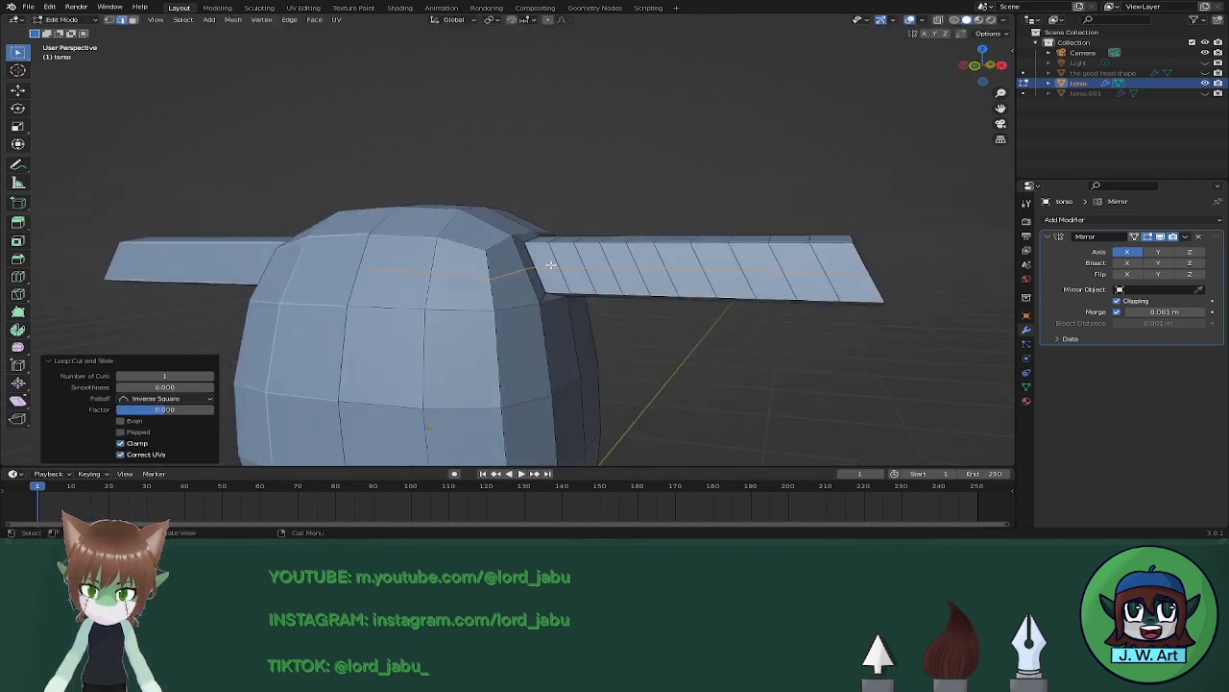
left_click(553, 266)
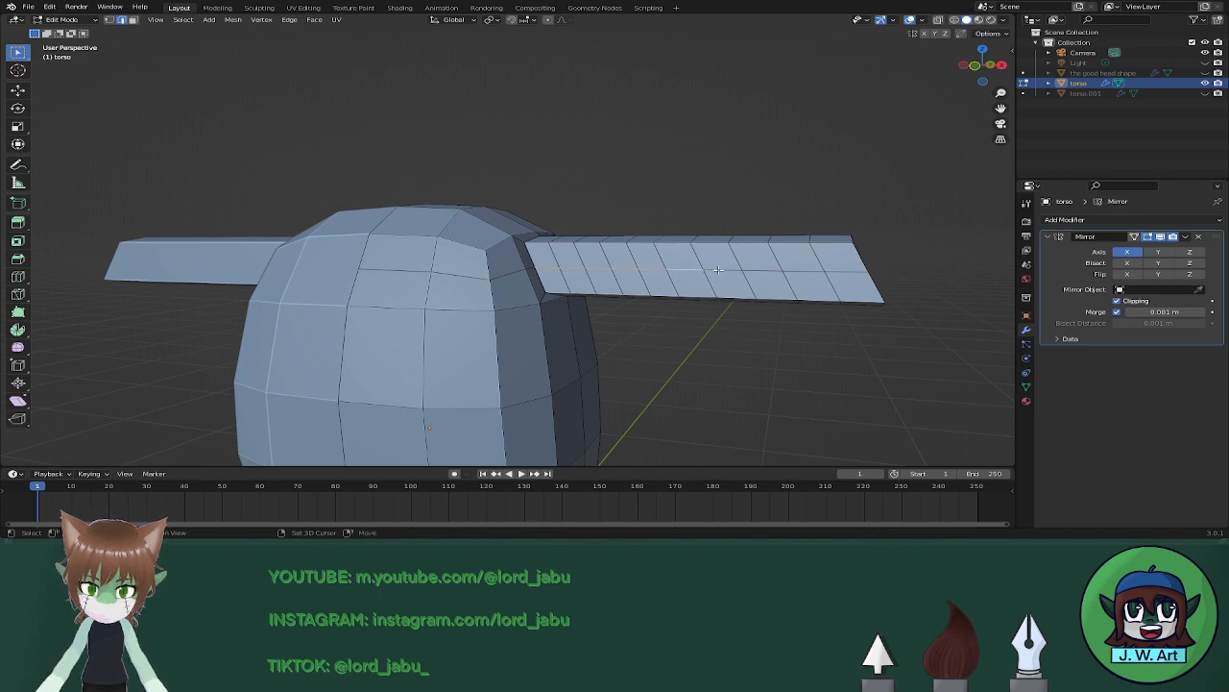
middle_click_drag(826, 271, 524, 274)
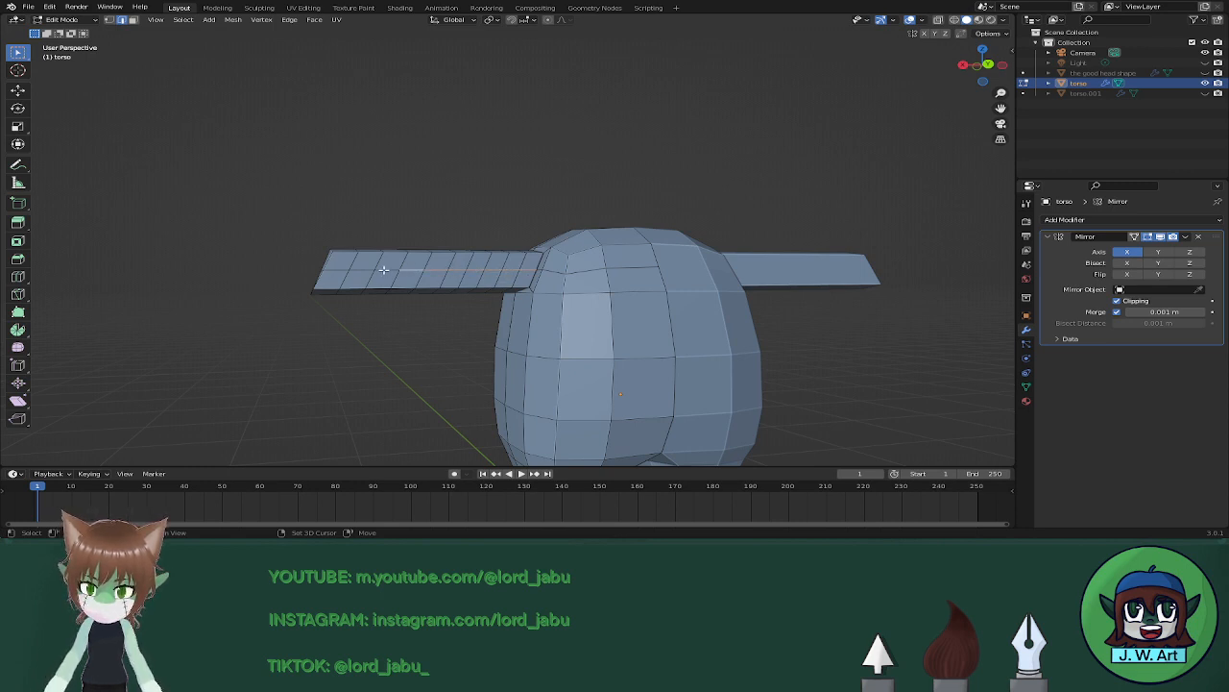
middle_click_drag(343, 270, 554, 293)
key("g")
key("y")
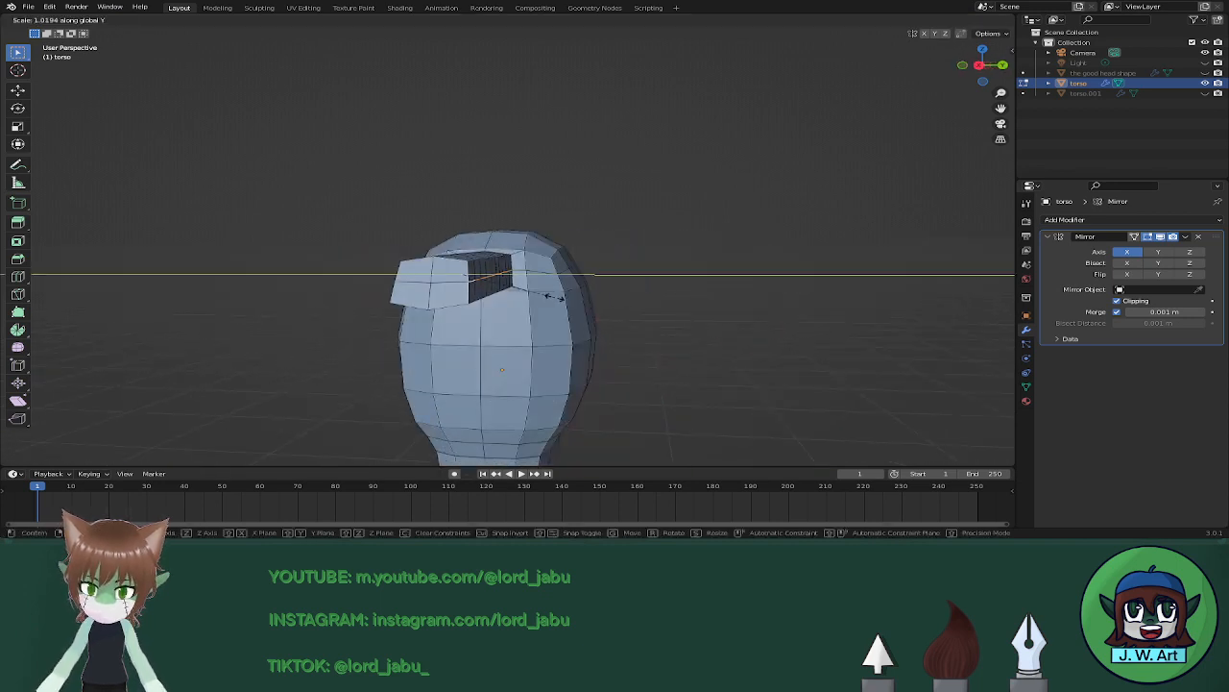
left_click(567, 298)
Move the centre vertex of the arm's end face about 0.09 m outward along X to form a point.
middle_click_drag(566, 297, 661, 313)
key("1")
key("g")
key("x")
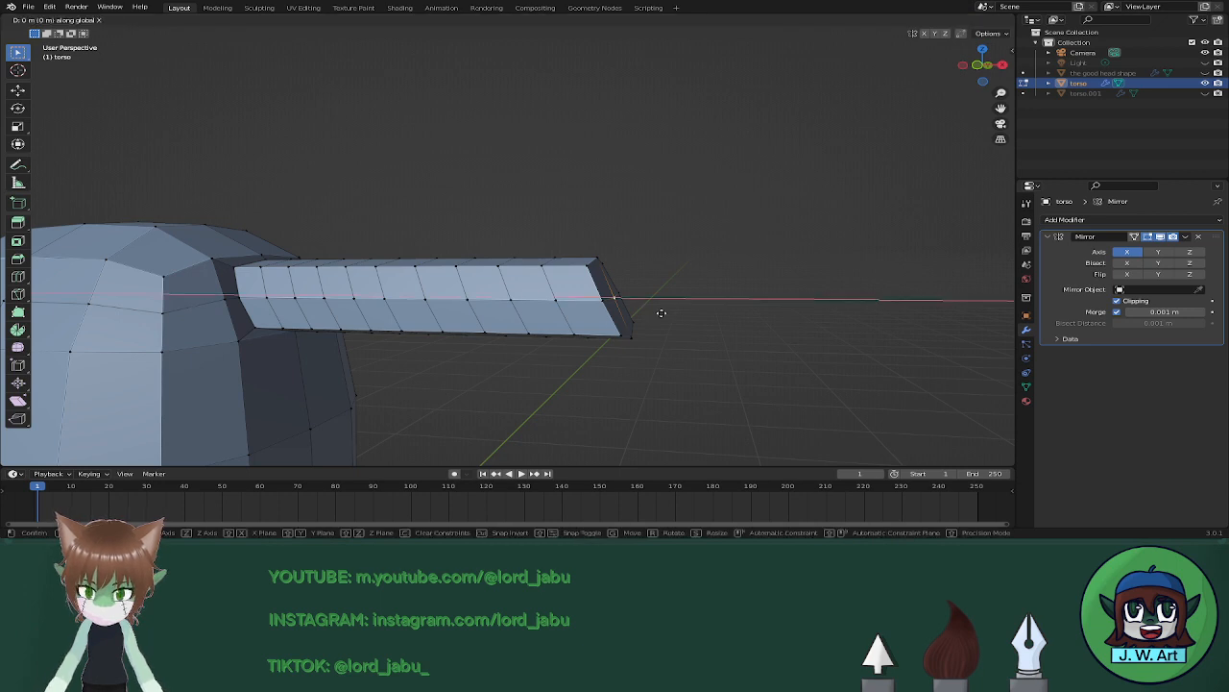
left_click(684, 320)
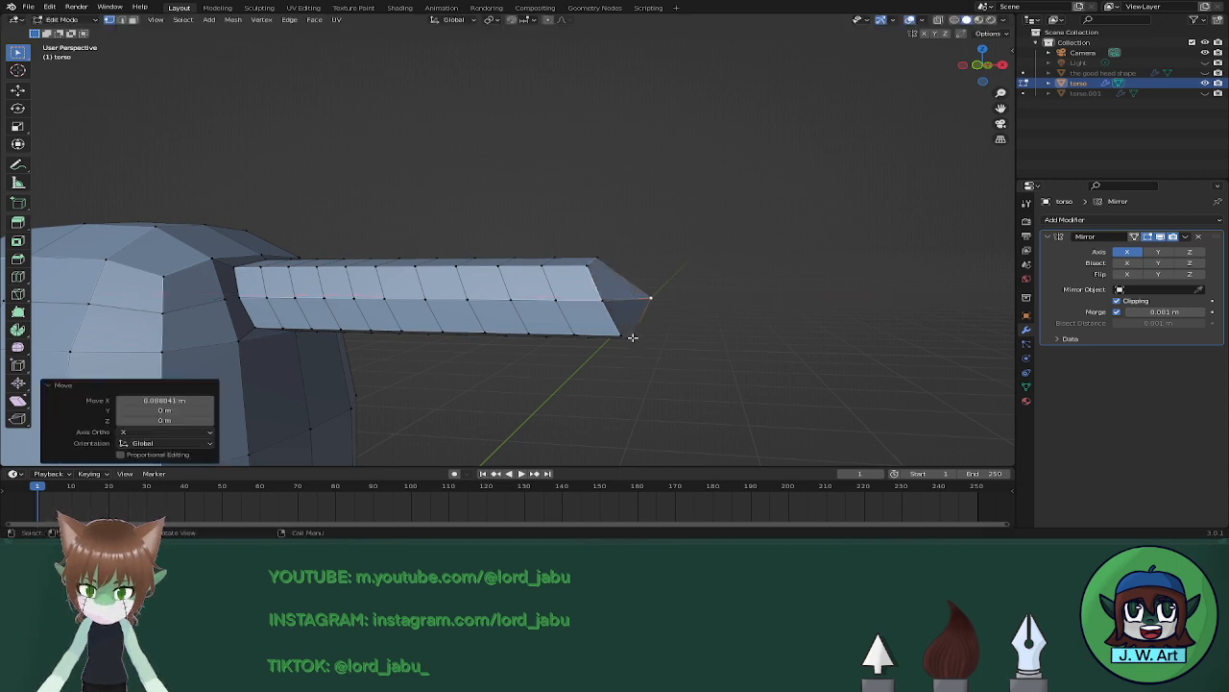
Select the bottom vertices of the arm's end and move them about 0.043 m inward along X.
middle_click_drag(633, 337, 721, 365)
key("g")
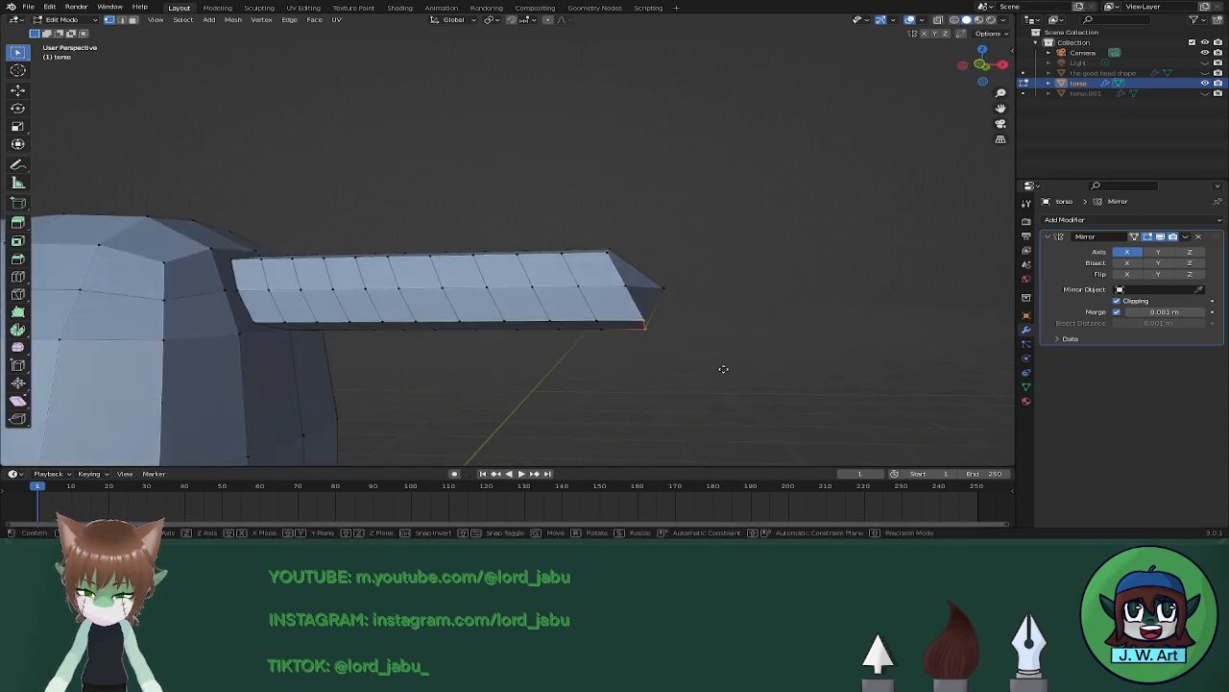
key("x")
left_click(705, 368)
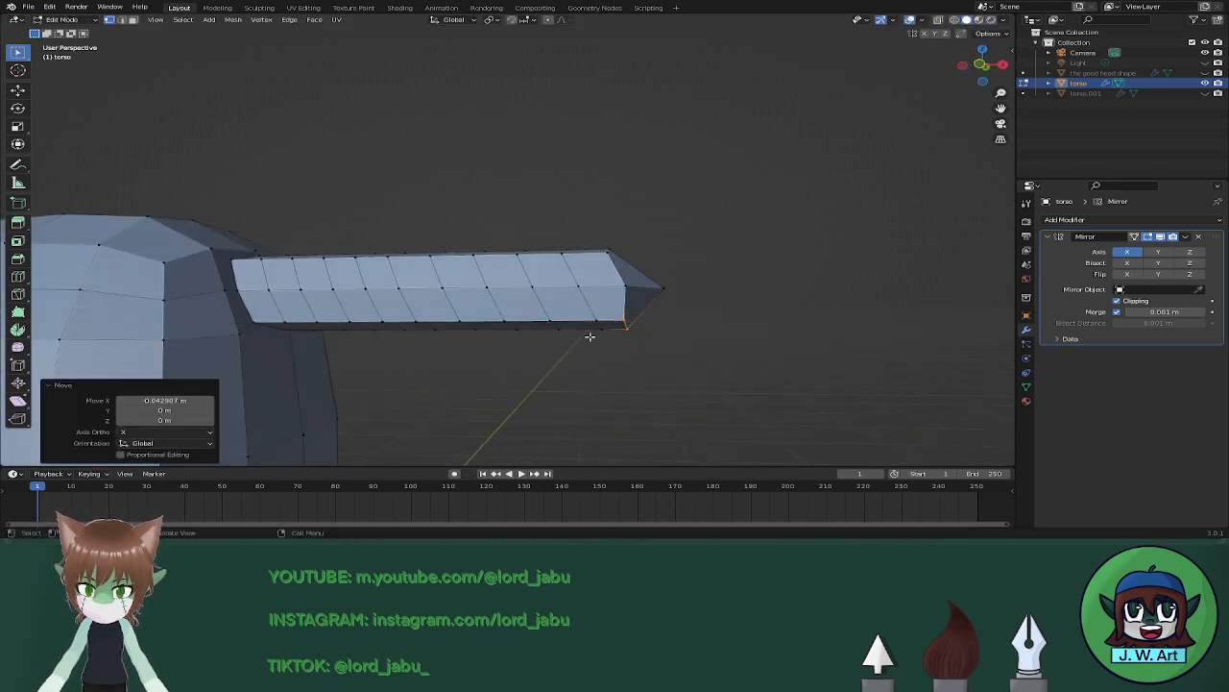
Bend the arm forward by moving its tip vertex about -0.60 m along Y, using proportional editing with a 1 m size.
middle_click_drag(590, 335, 661, 219)
left_click_drag(662, 196, 706, 254)
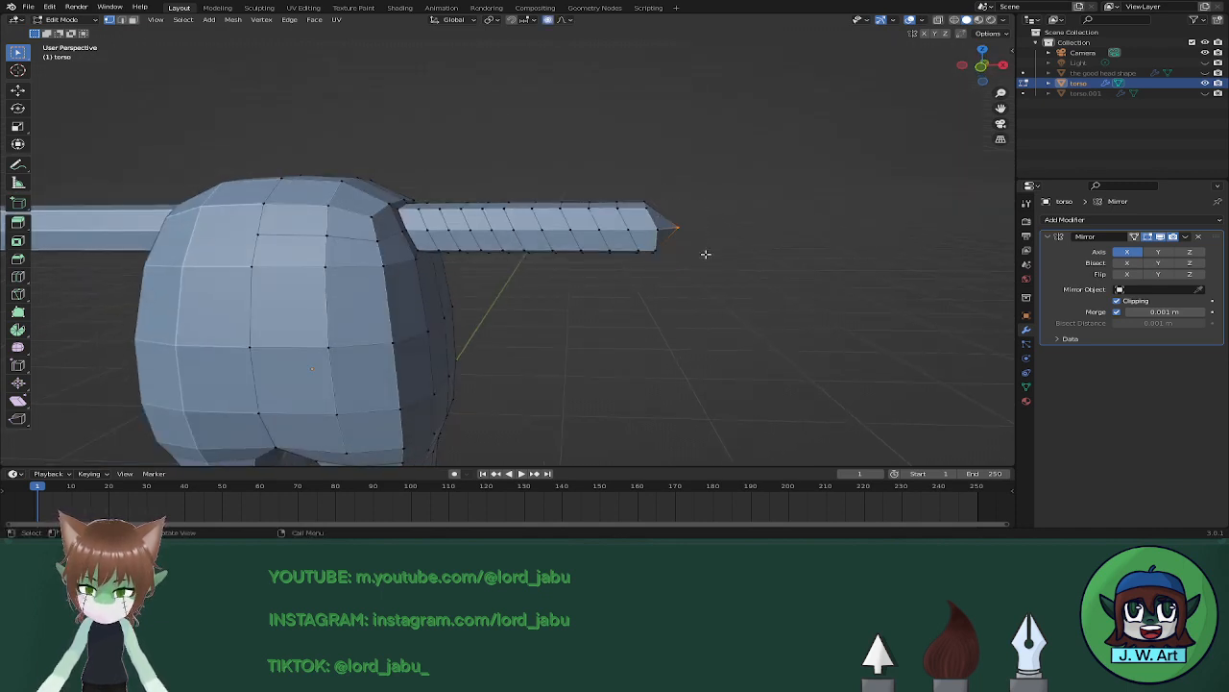
key("g")
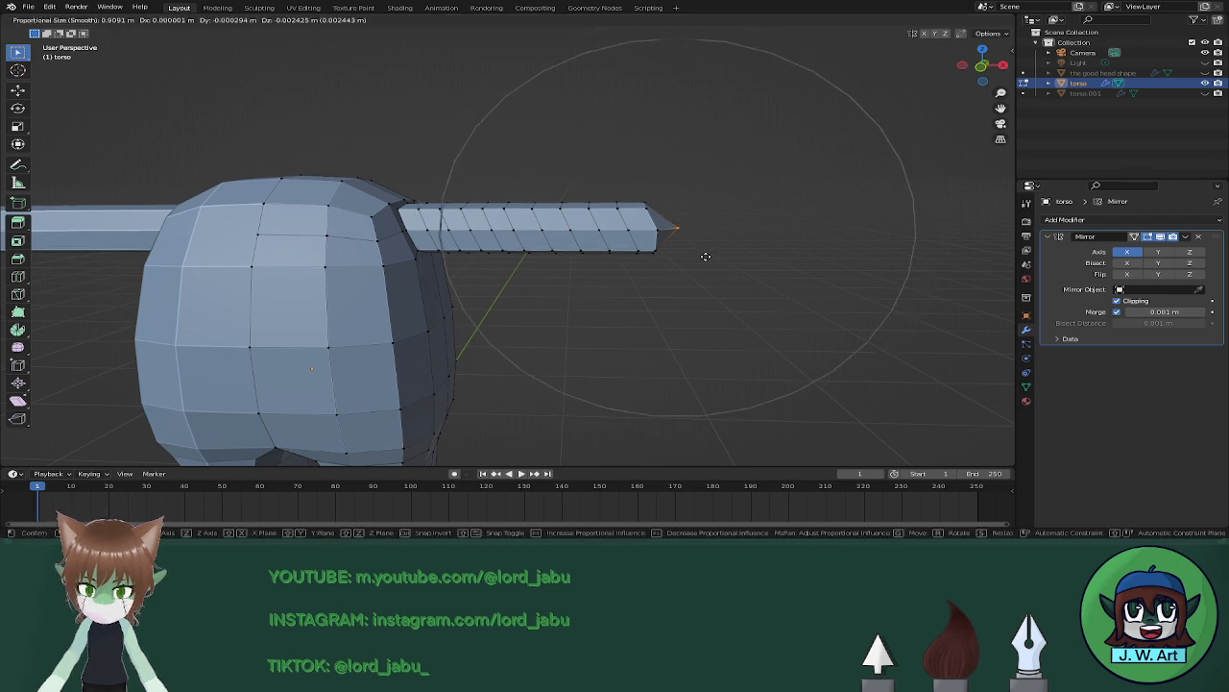
middle_click_drag(705, 257, 667, 290)
right_click(702, 268)
scroll(708, 272, "down", 3)
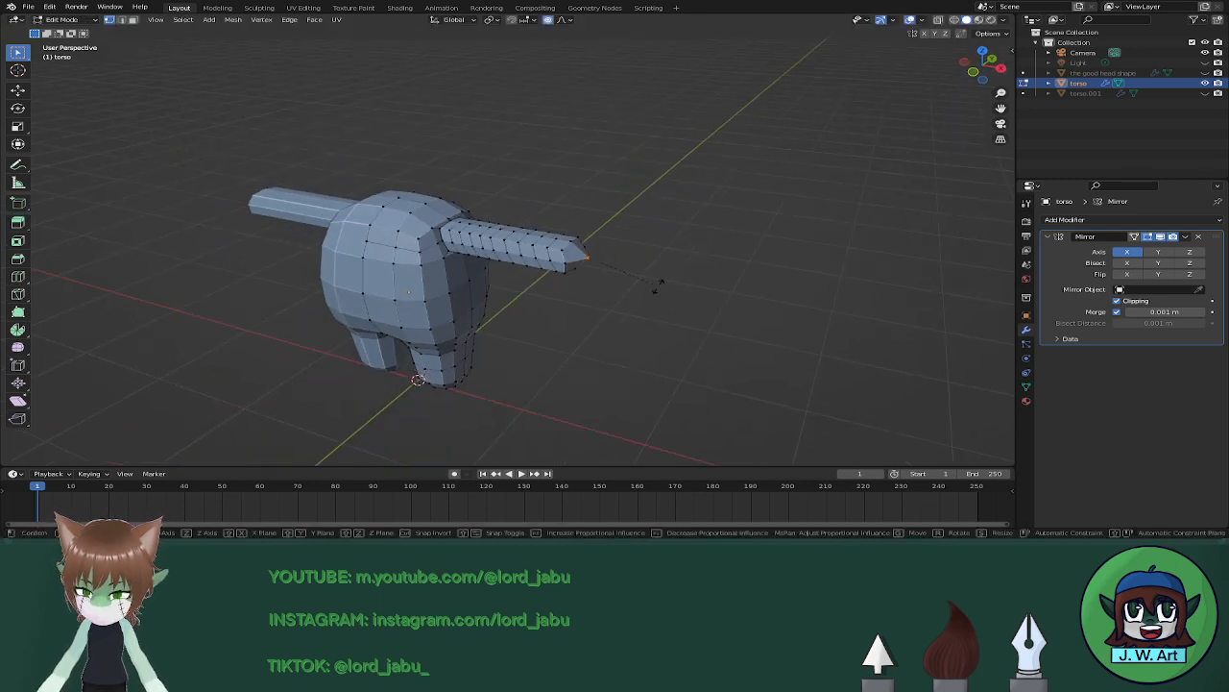
key("g")
right_click(657, 286)
key("g")
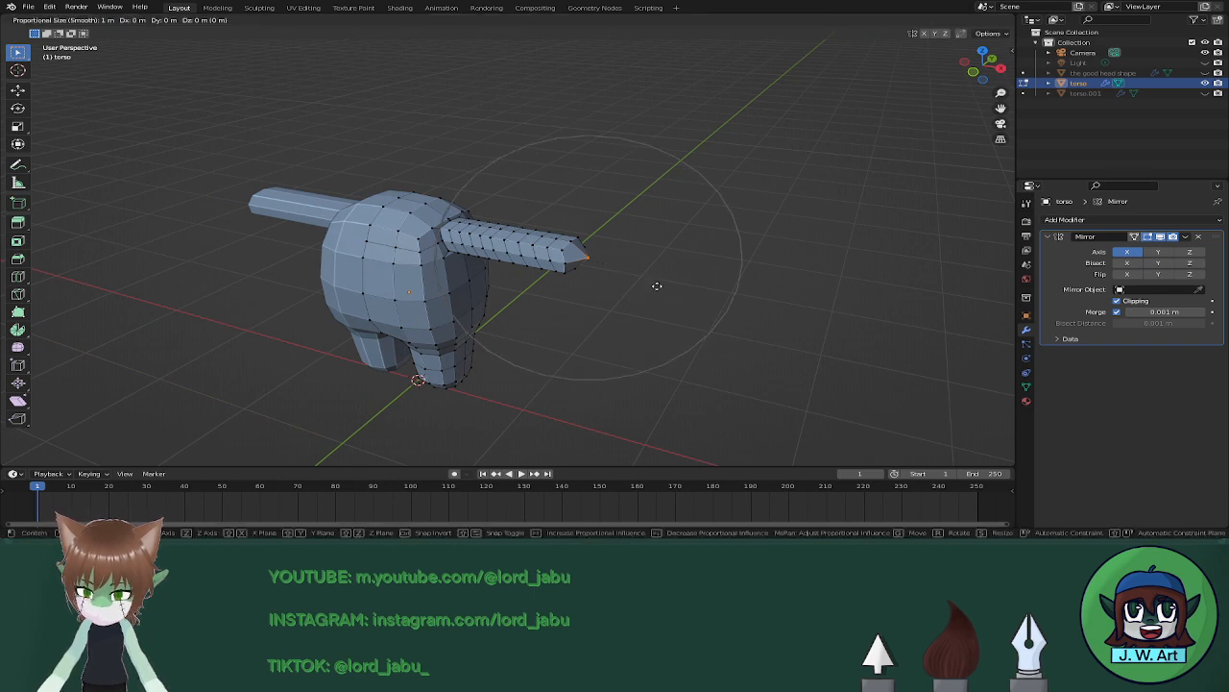
key("y")
left_click(607, 310)
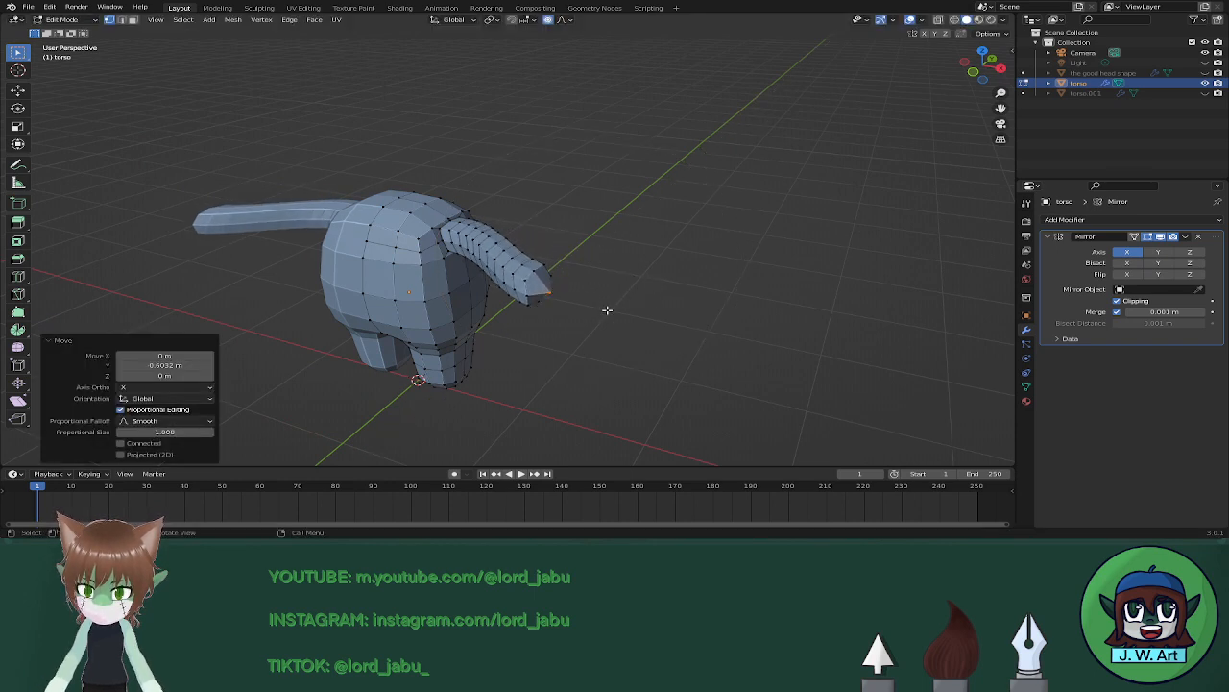
Move the arm's tip about -0.32 m along X with 1 m smooth proportional editing, pulling it toward the body.
key("g")
key("x")
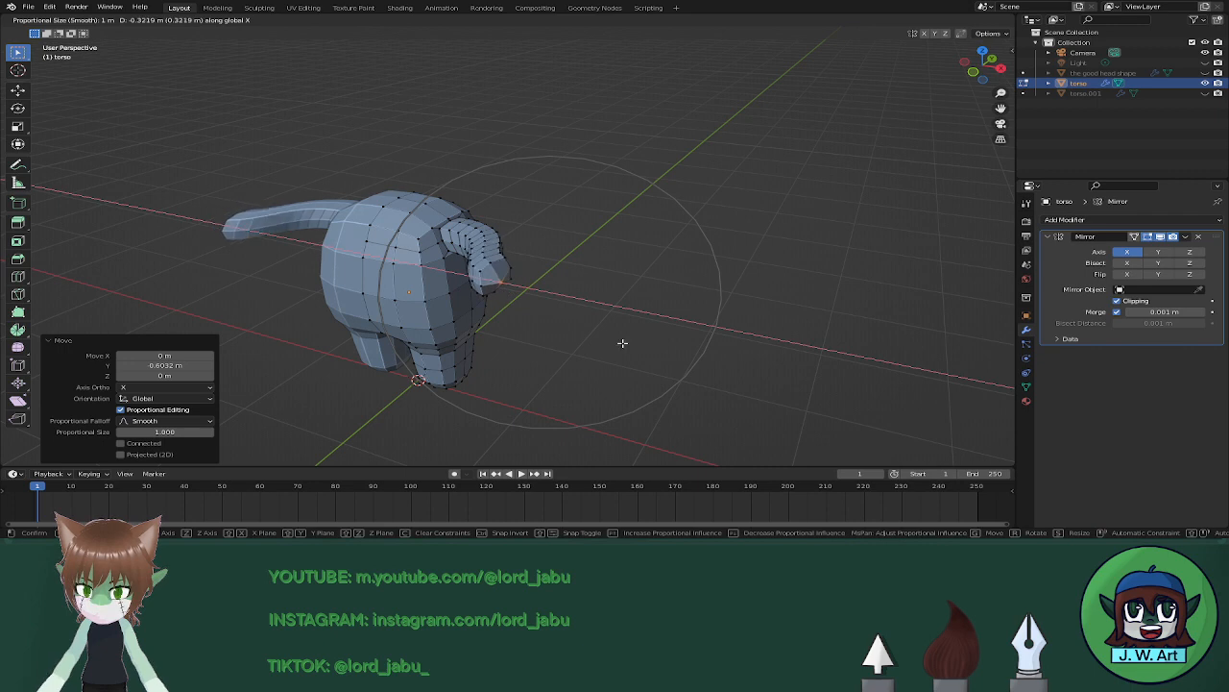
left_click(623, 343)
Try rotating the arm's tip about -75.4° around Z with a proportional size of 1 m, and undo it.
middle_click_drag(623, 342, 712, 357)
key("r")
key("z")
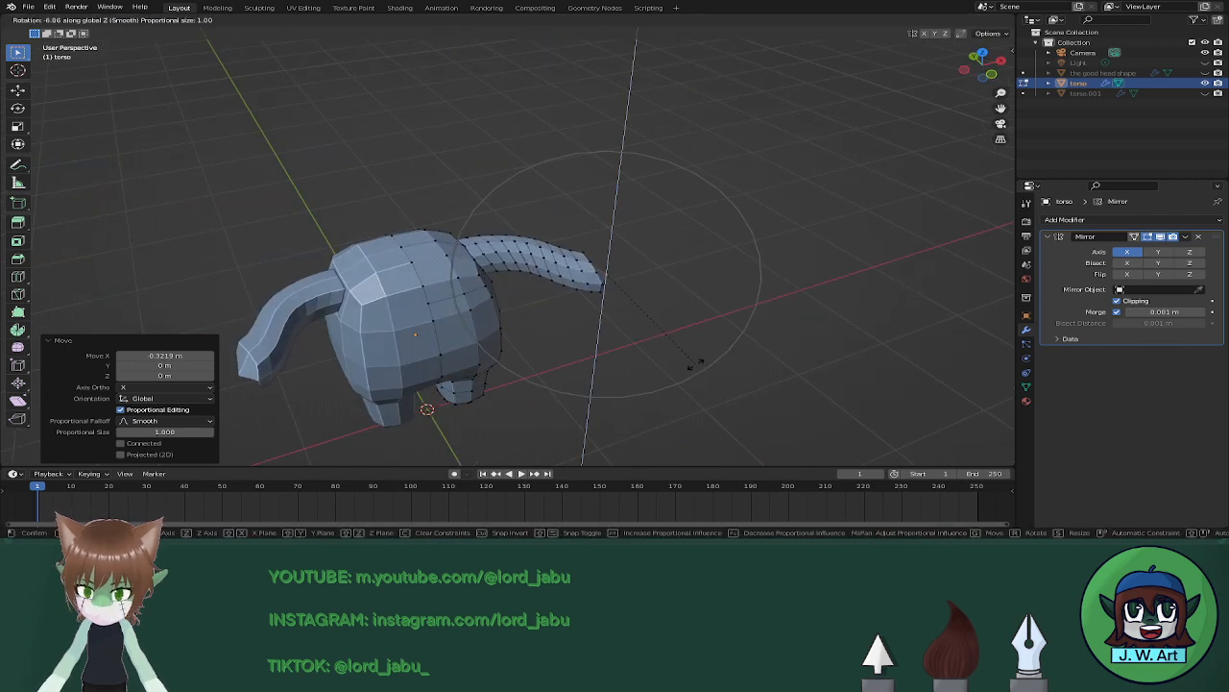
left_click(691, 335)
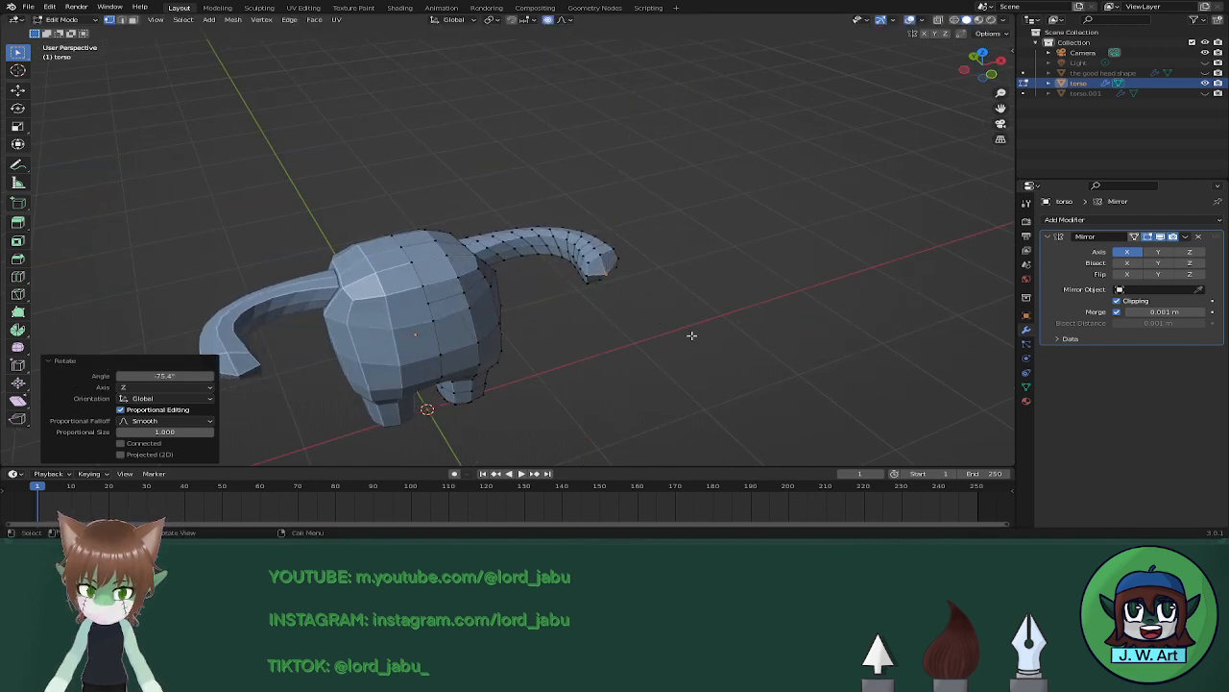
key("ctrl+z")
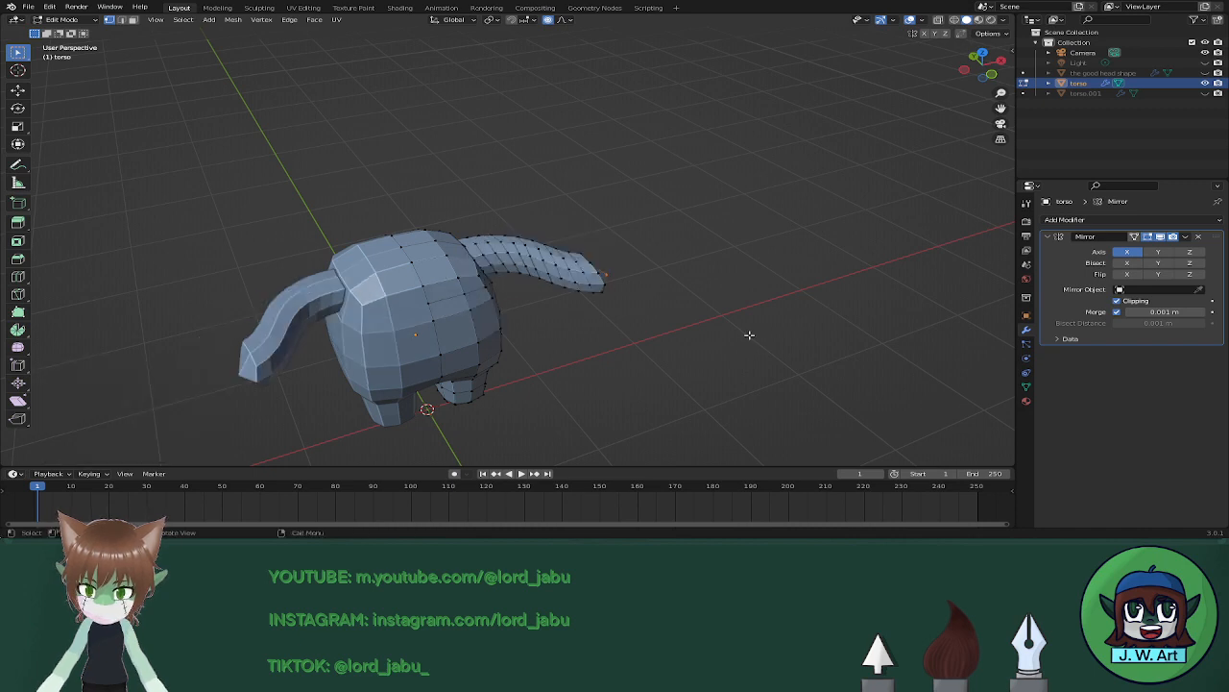
Rotate the arm's tip about -75.4° around Z with the proportional size reduced to about 0.62 m.
key("r")
scroll(749, 335, "up", 4)
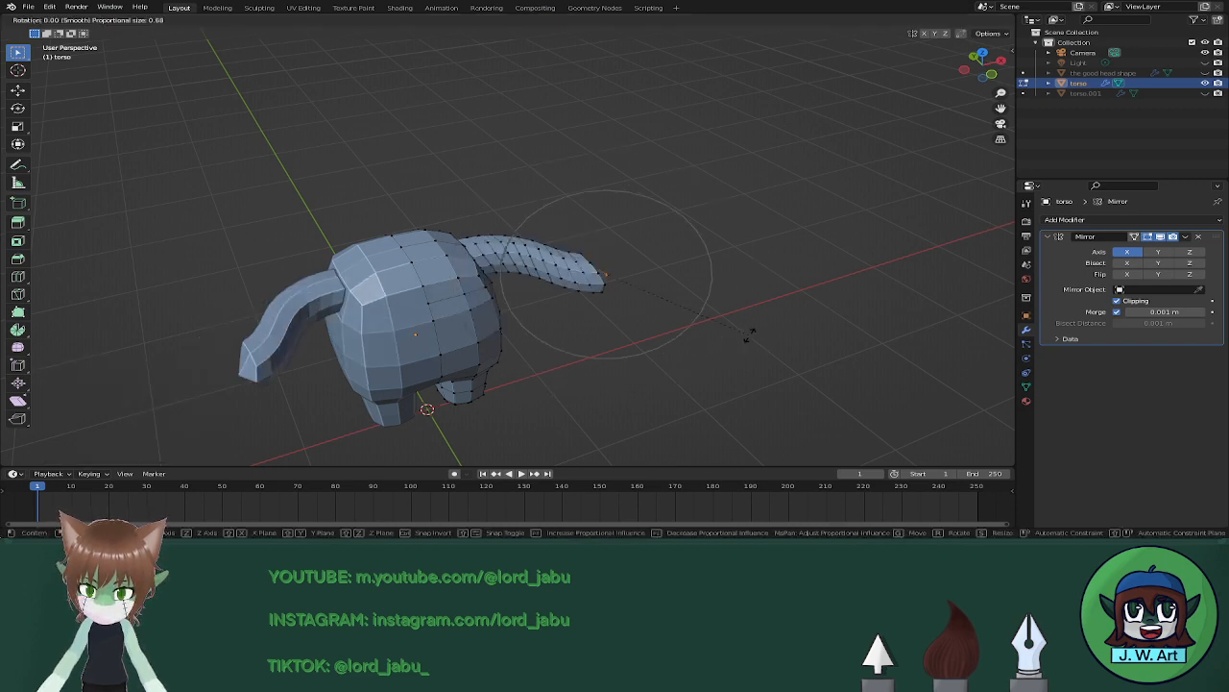
key("z")
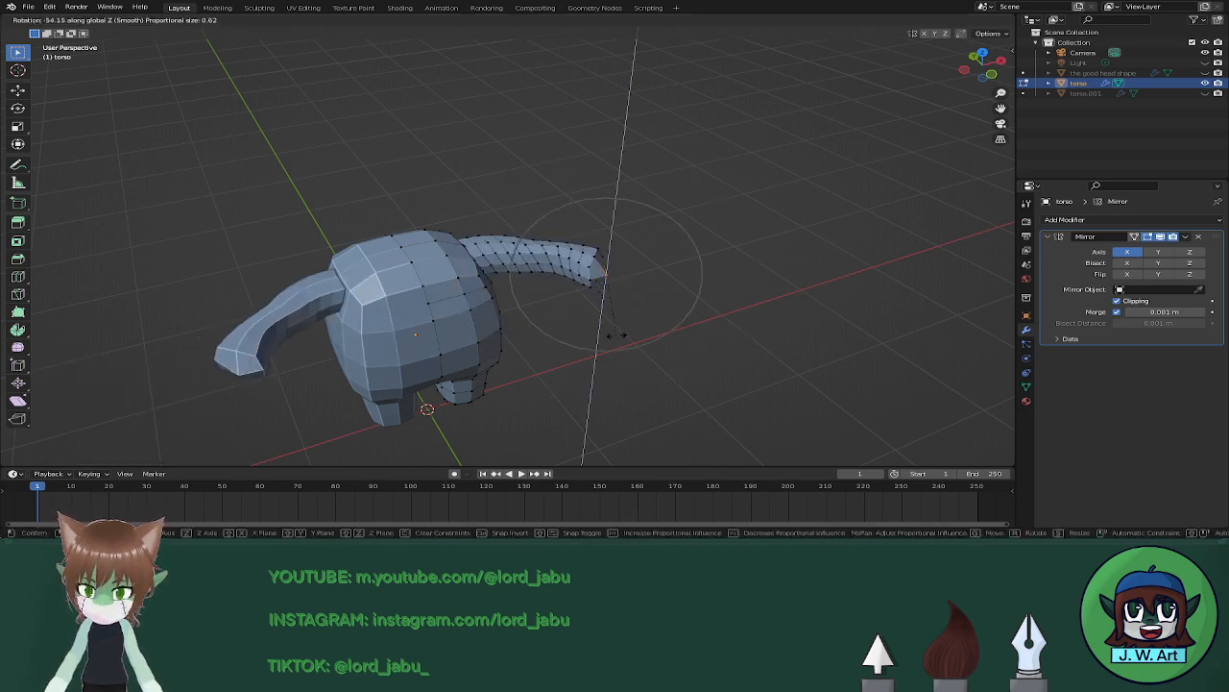
left_click(585, 338)
Move the arm's tip about -0.41 m along X with a proportional size of about 0.62 m.
key("g")
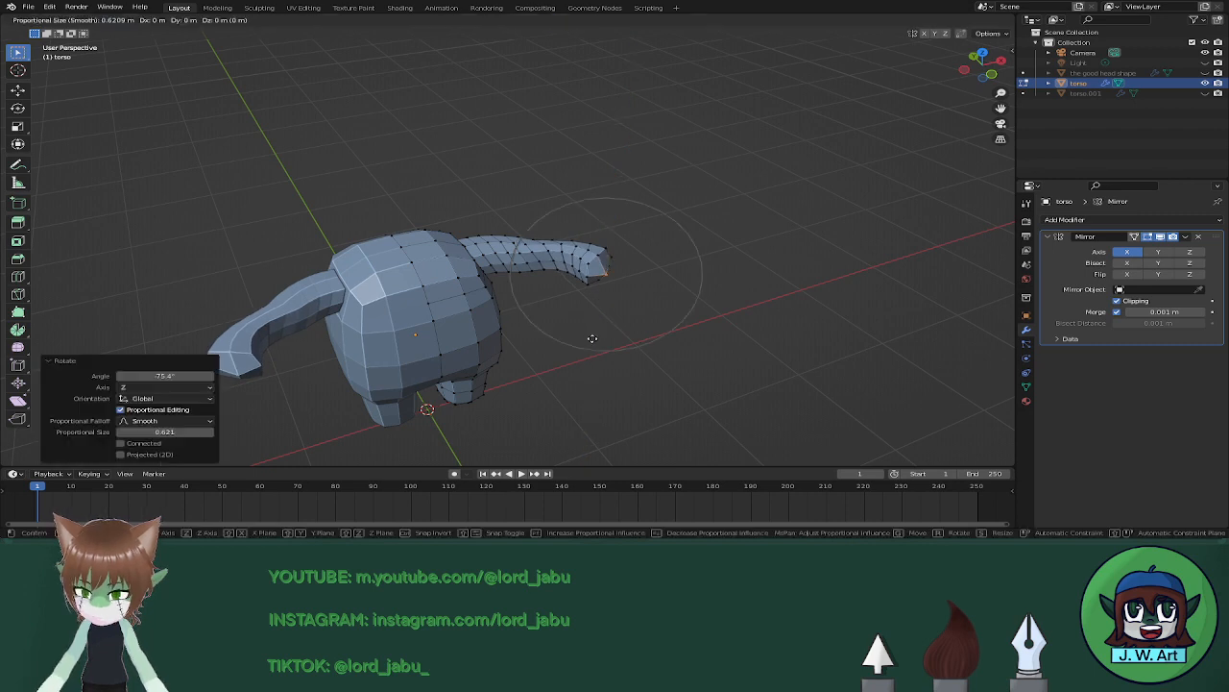
key("x")
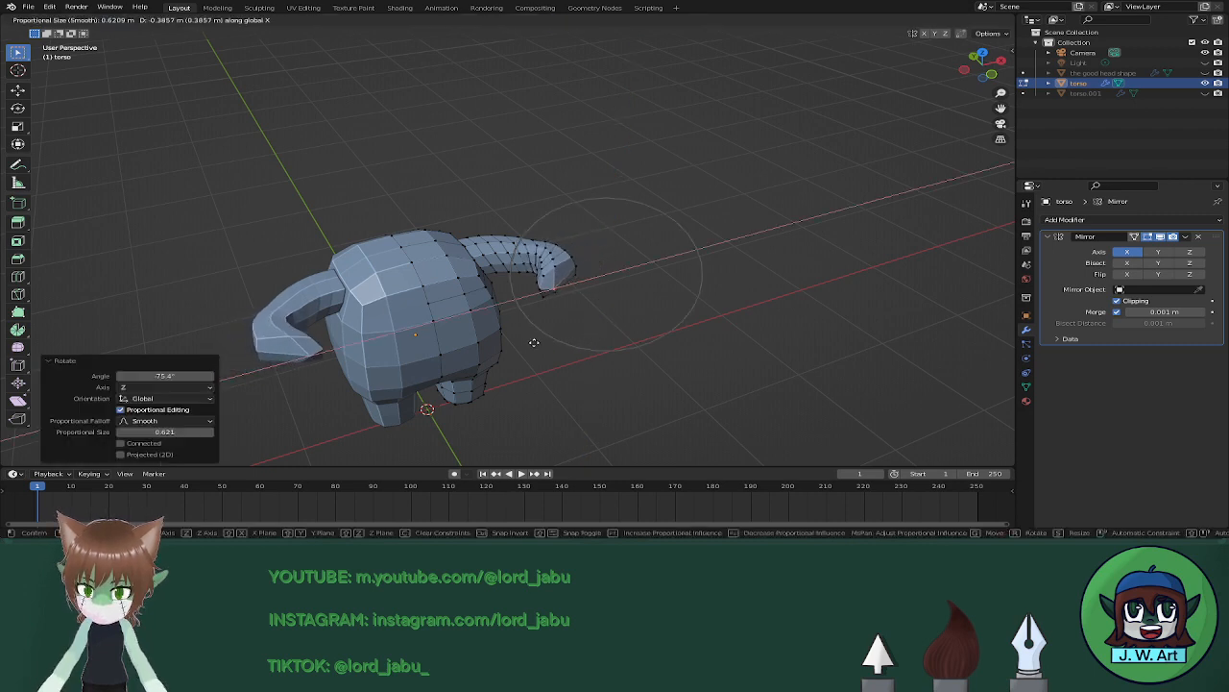
left_click(533, 342)
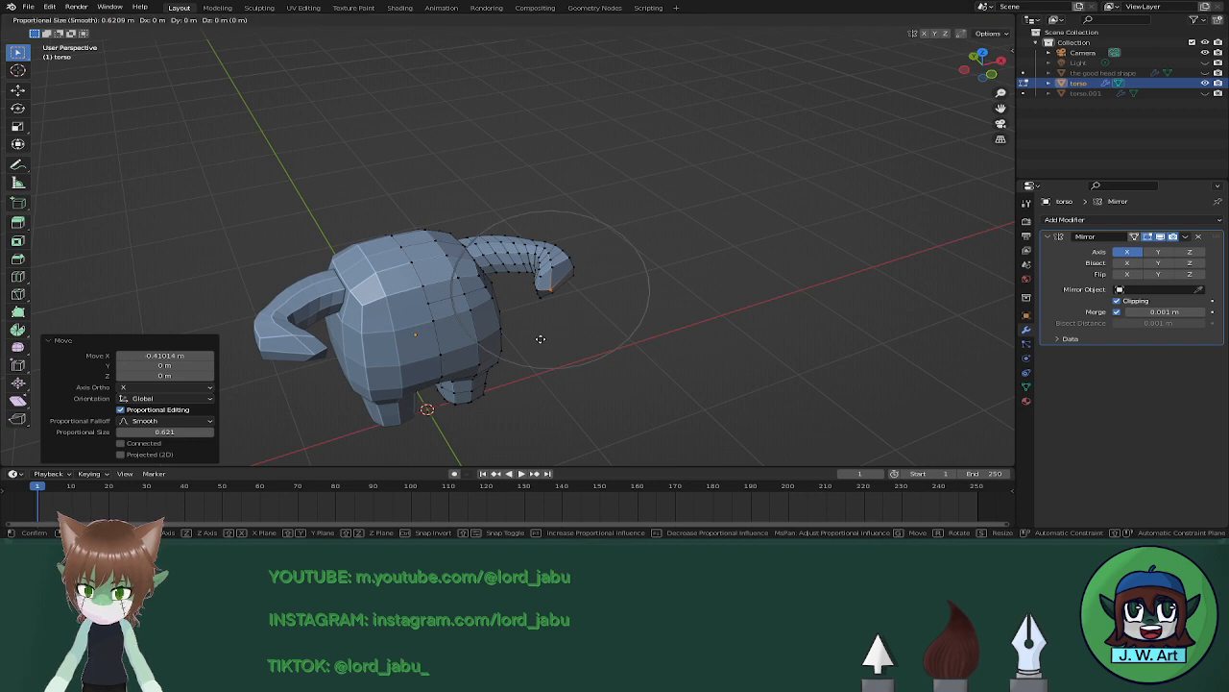
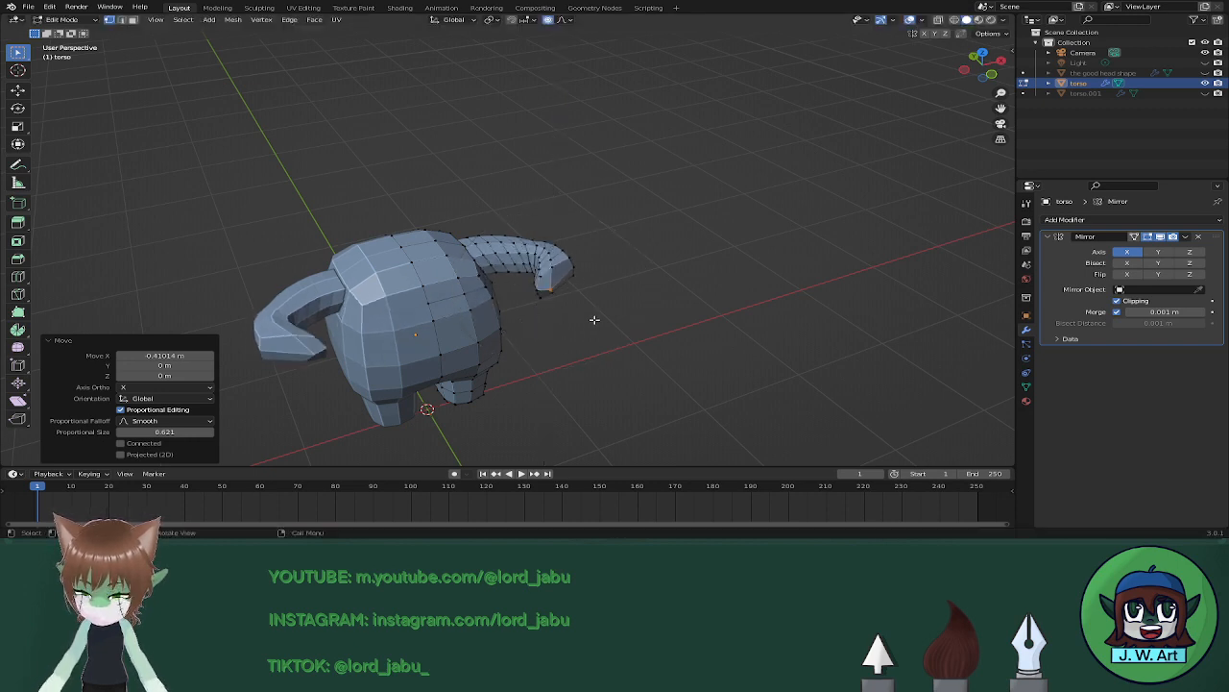
Rotate the arm's tip about -45.8° around Z with the proportional size reduced to about 0.32 m.
key("r")
key("z")
scroll(595, 320, "up", 4)
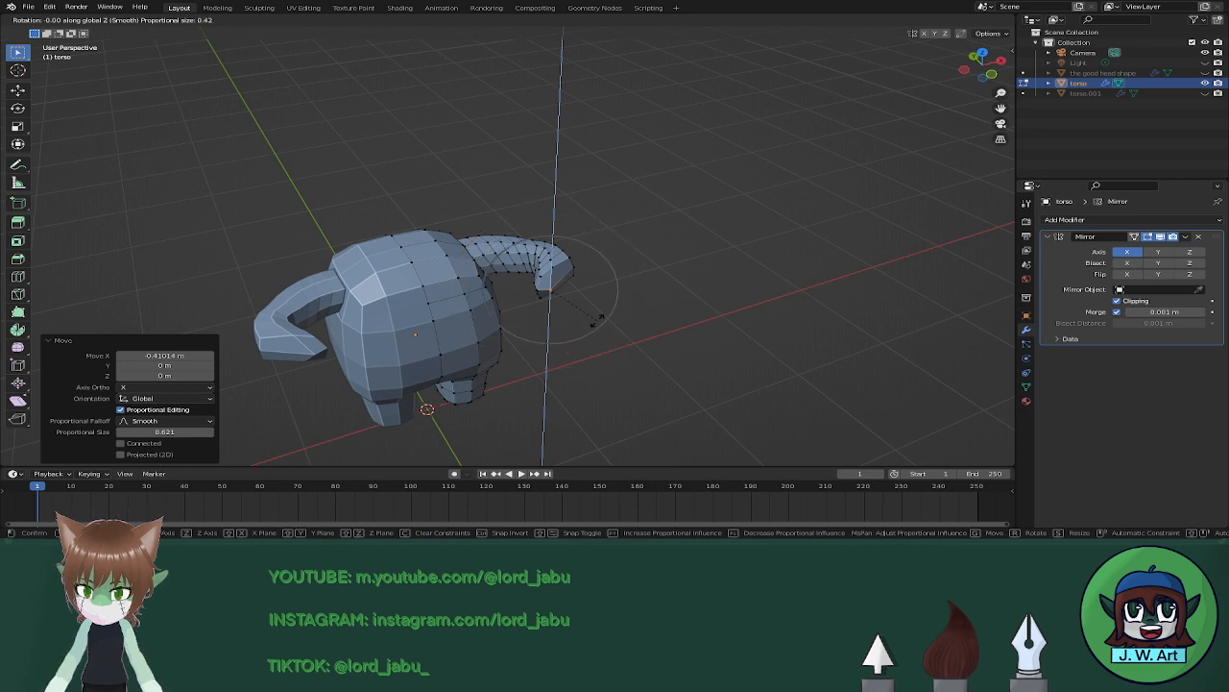
scroll(577, 317, "up", 3)
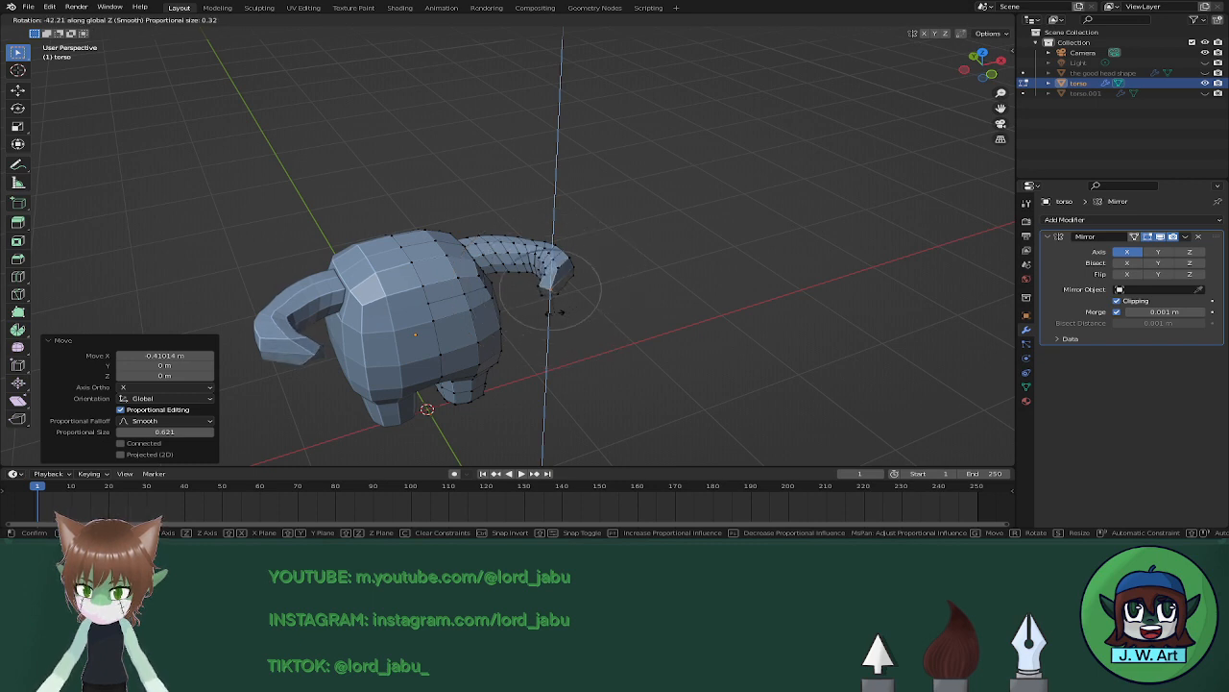
left_click(554, 310)
Try moving the arm's tip about -0.20 m in X and -0.12 m in Z with a proportional size of about 0.42 m, and undo it.
key("g")
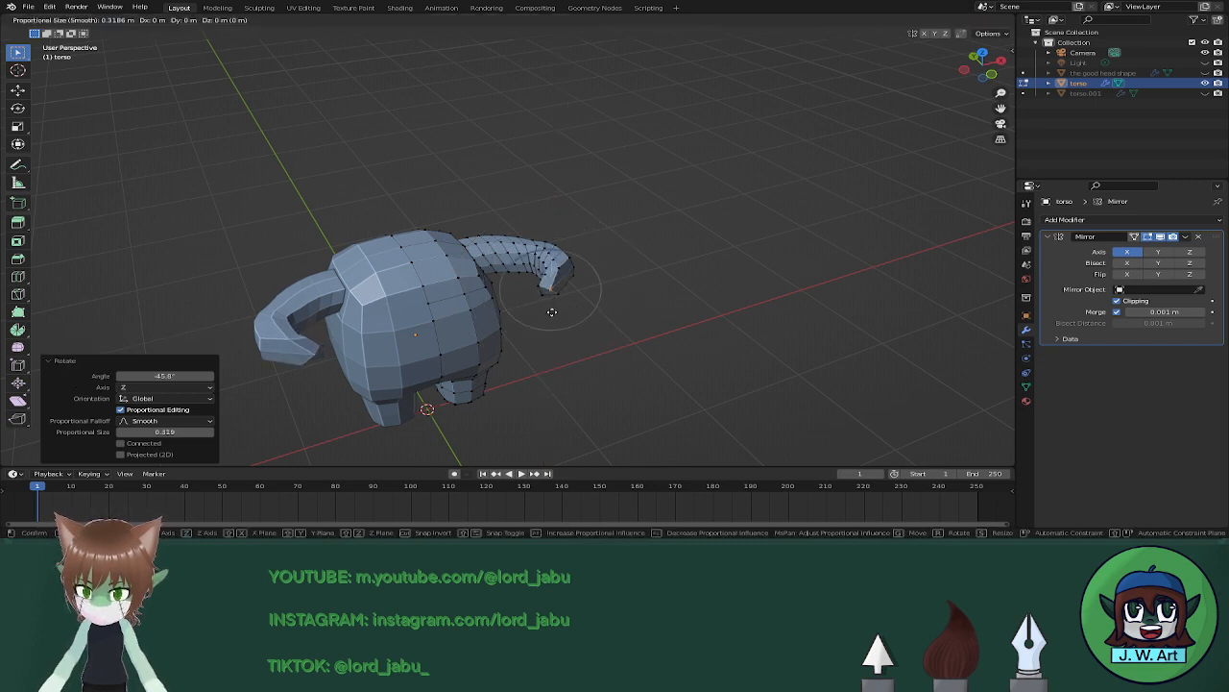
scroll(541, 317, "down", 4)
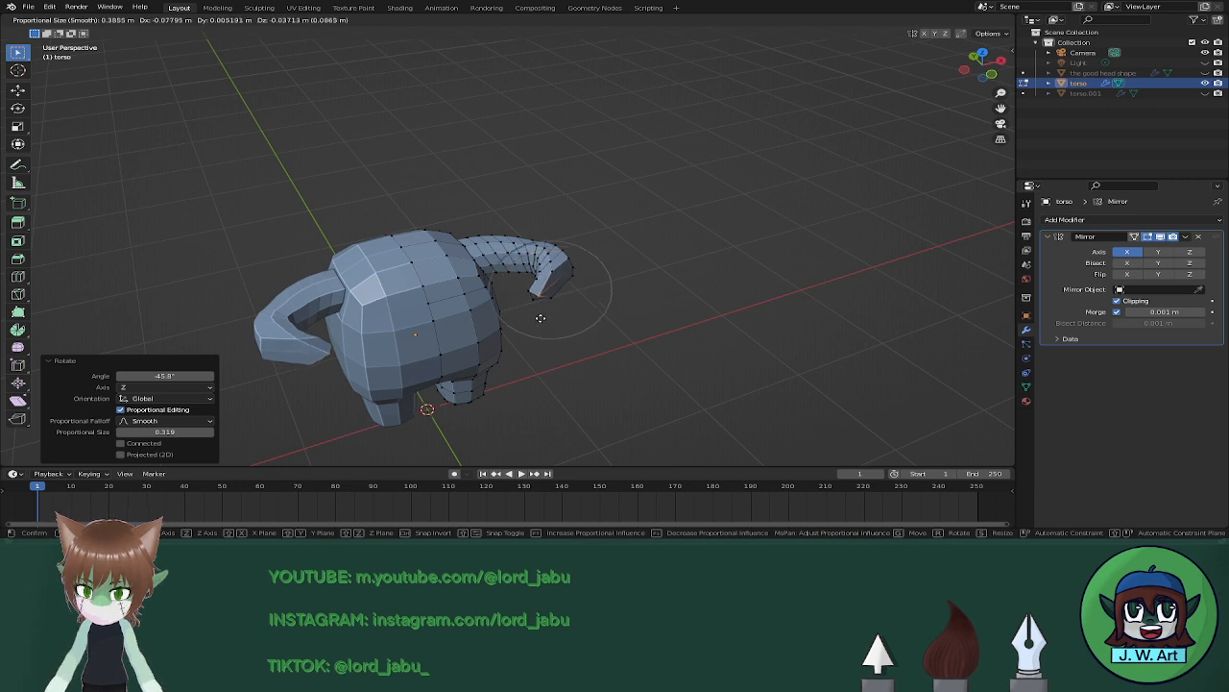
scroll(541, 317, "down", 1)
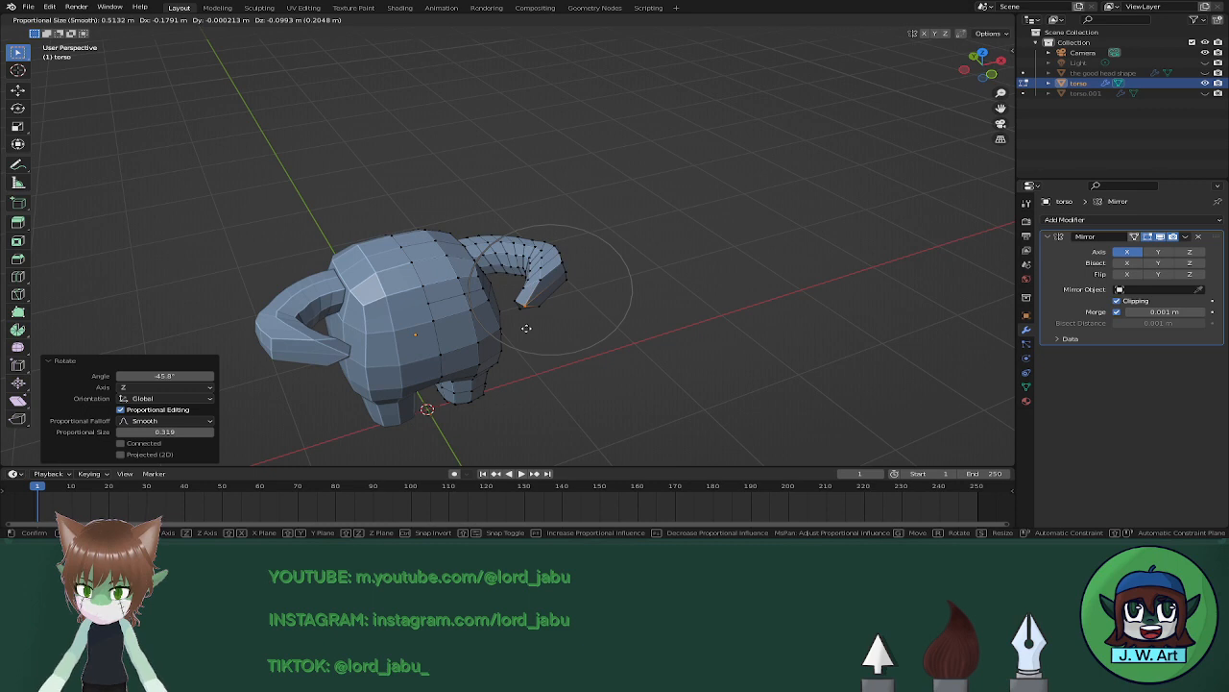
scroll(524, 330, "up", 2)
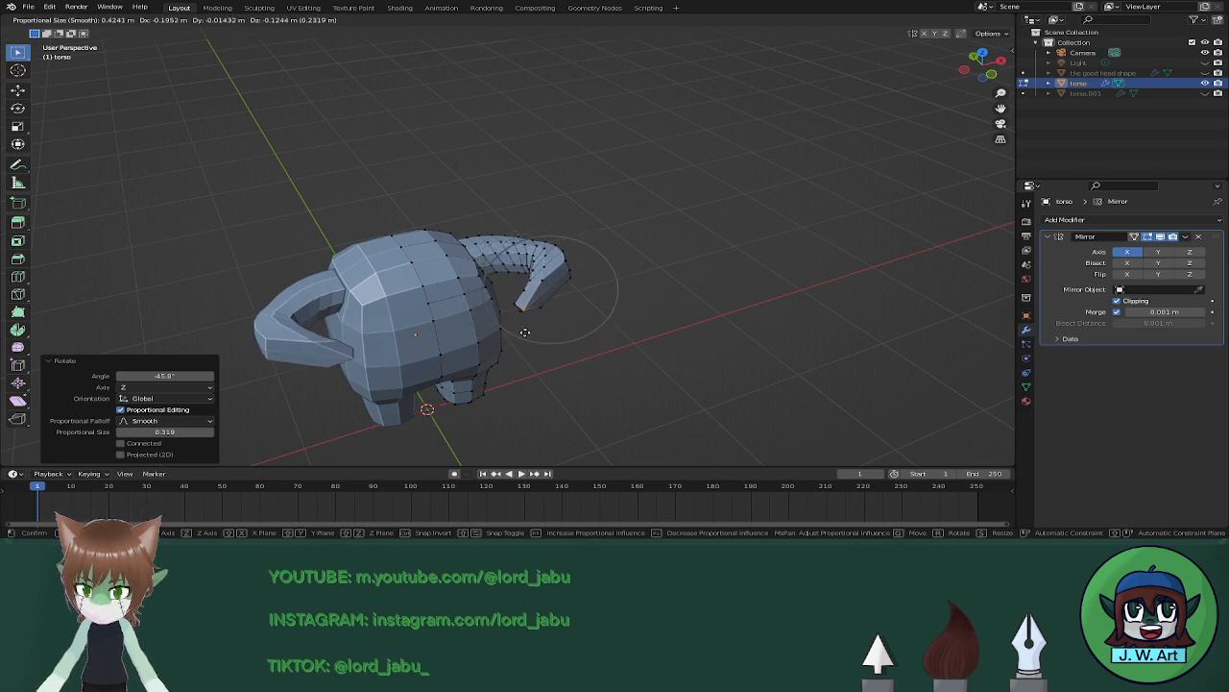
left_click(524, 331)
middle_click_drag(524, 332, 501, 265)
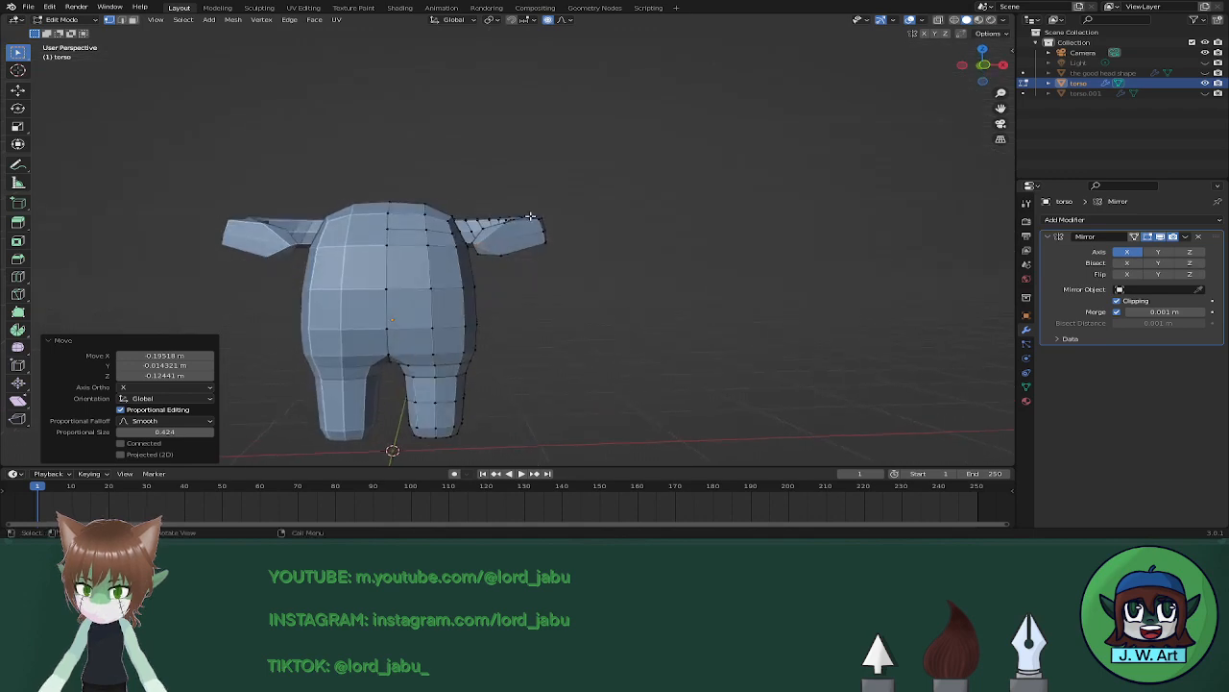
key("ctrl+z")
Try moving the arm's tip about -0.68 m along X with the proportional size reduced to about 0.32 m, and undo it.
mouse_move(530, 227)
middle_mouse_down()
mouse_move(533, 241)
mouse_move(626, 246)
mouse_move(611, 288)
mouse_move(539, 318)
middle_mouse_up()
key("shift+z")
key("shift+z")
key("g")
key("x")
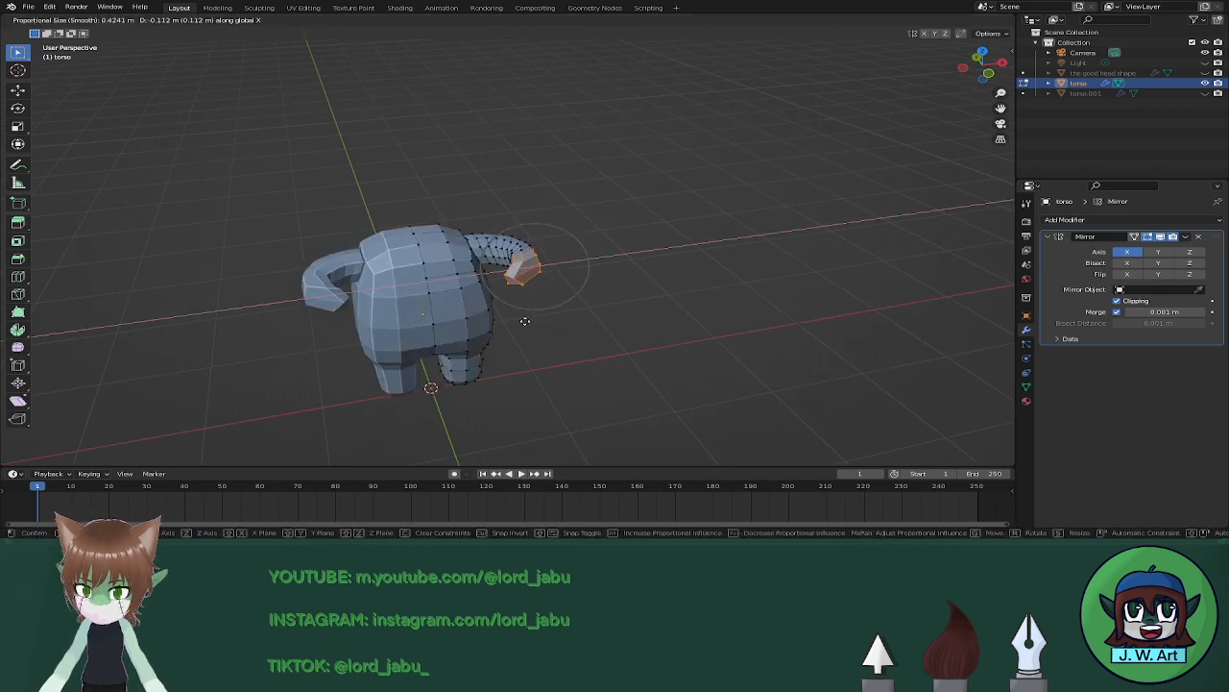
scroll(514, 322, "up", 2)
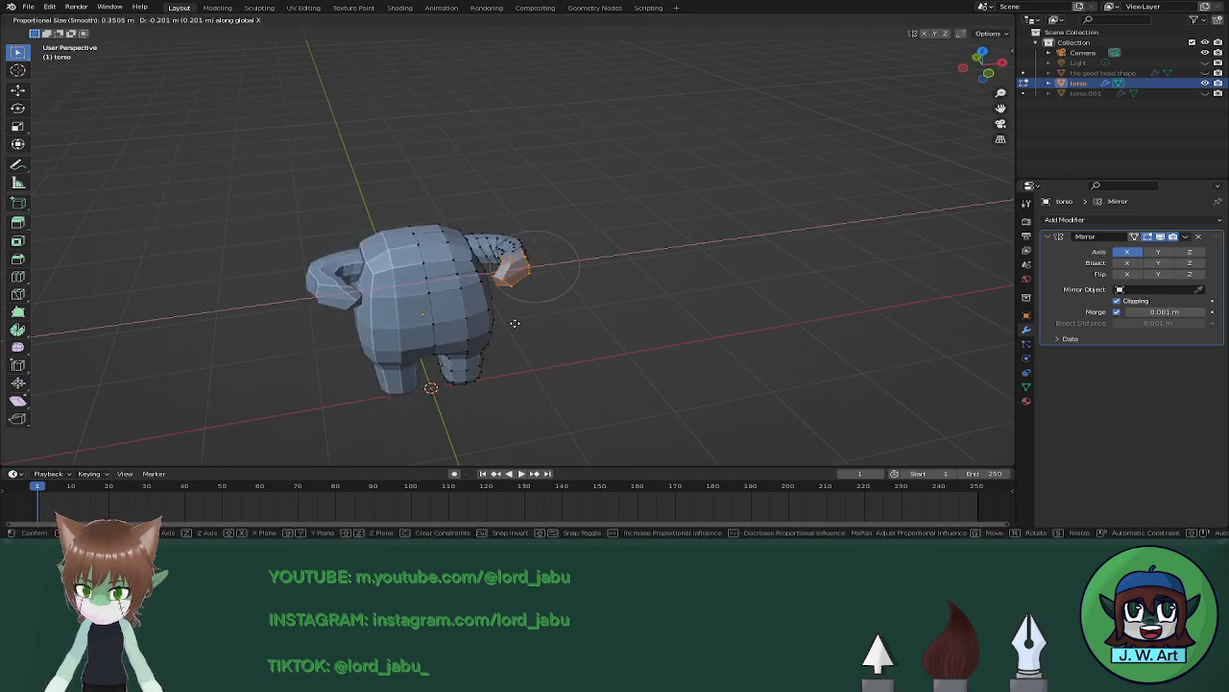
scroll(507, 324, "up", 1)
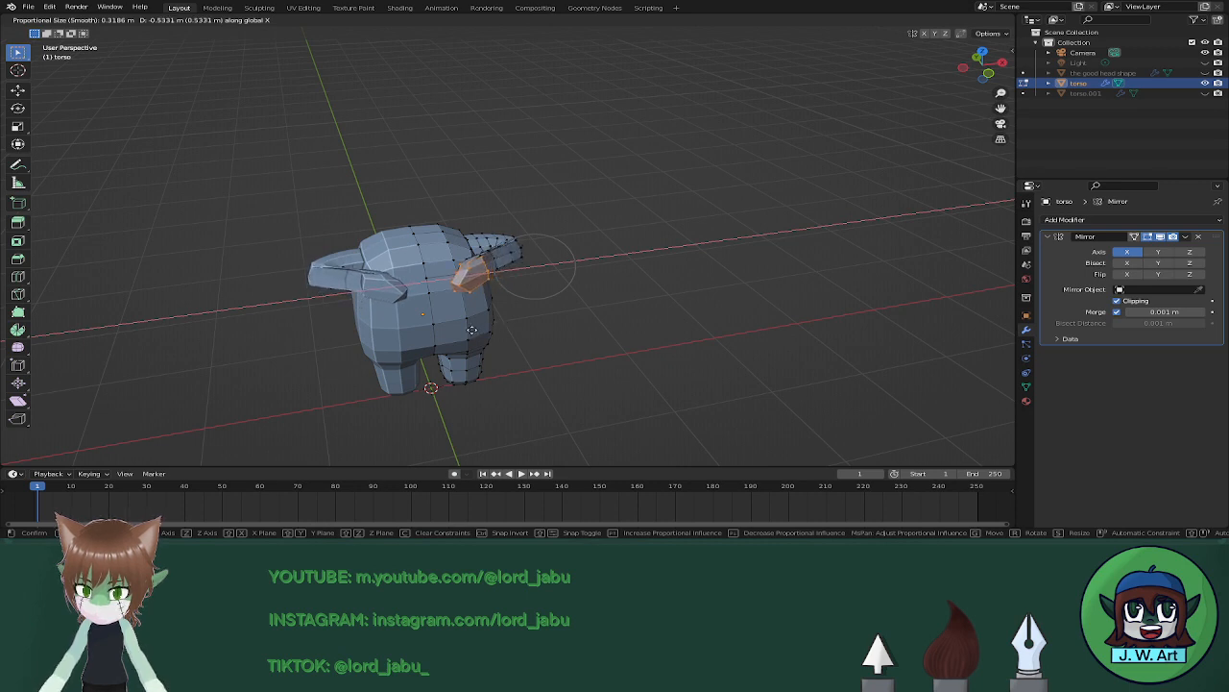
left_click(455, 332)
middle_click_drag(455, 332, 548, 348)
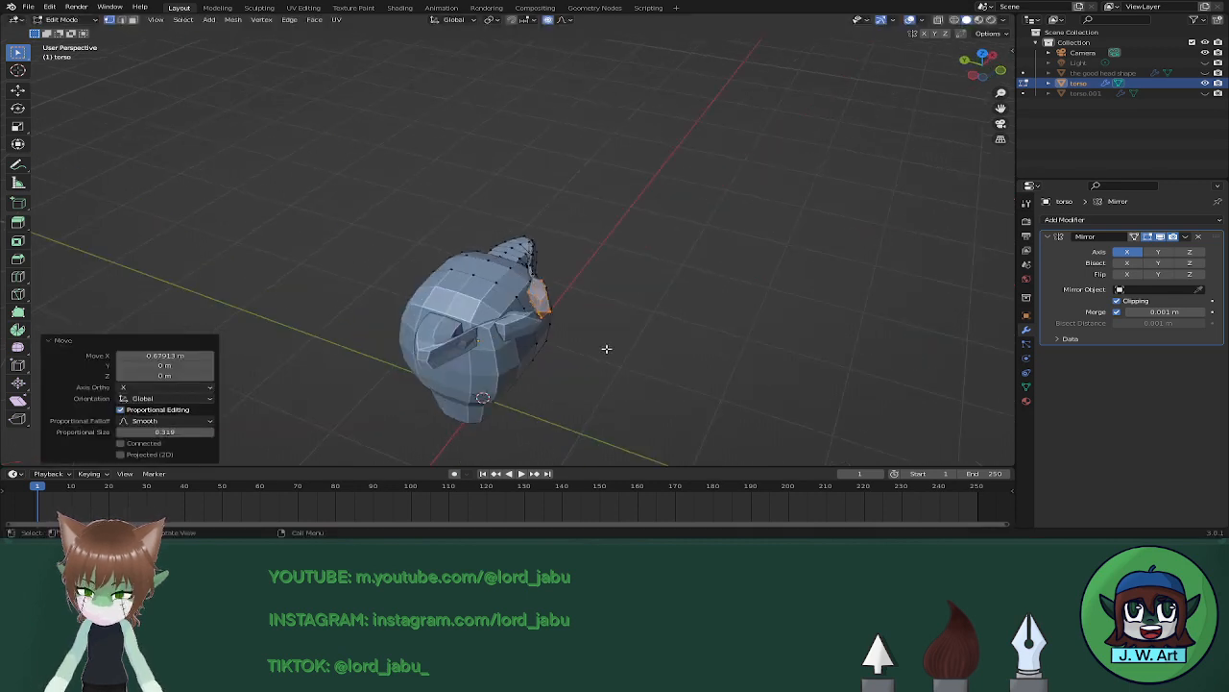
key("g")
key("y")
right_click(611, 349)
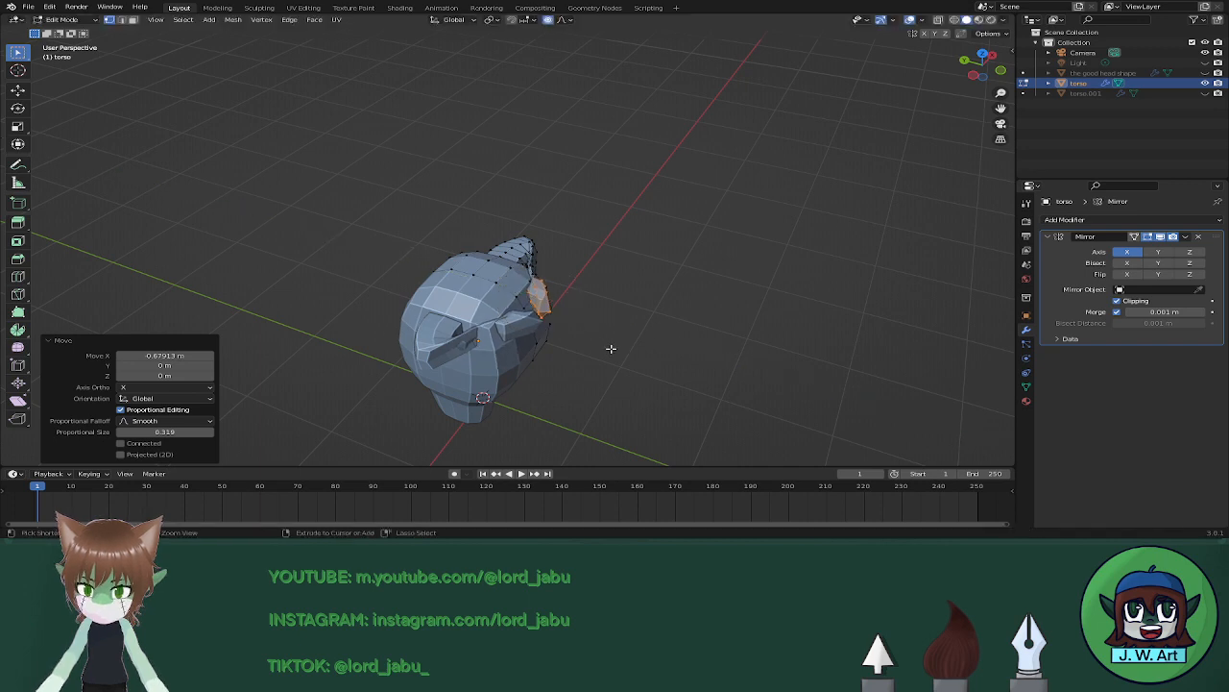
key("ctrl+z")
Try a smaller inward move of the arm's tip along X with a proportional size of about 0.32 m, and undo it.
key("g")
key("x")
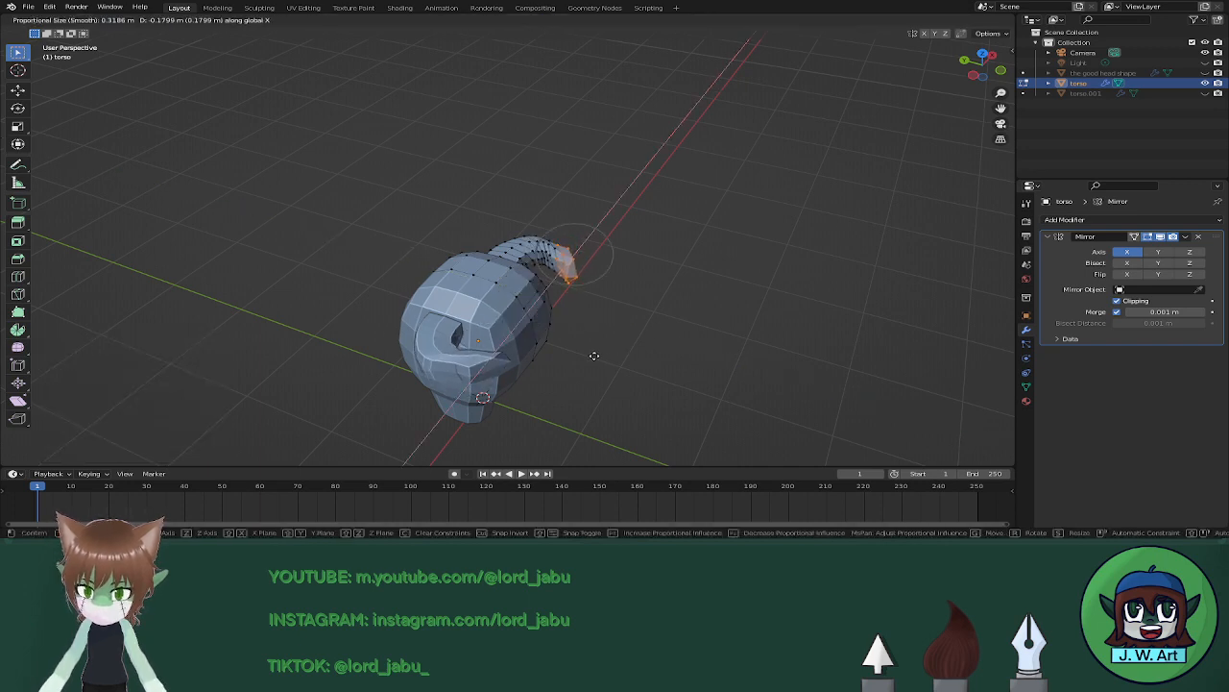
left_click(585, 352)
middle_click_drag(585, 351, 510, 273)
key("ctrl+z")
Undo the preceding bends of the arm's tip back to the straighter arm.
key("ctrl+z")
key("ctrl+z")
key("ctrl+z")
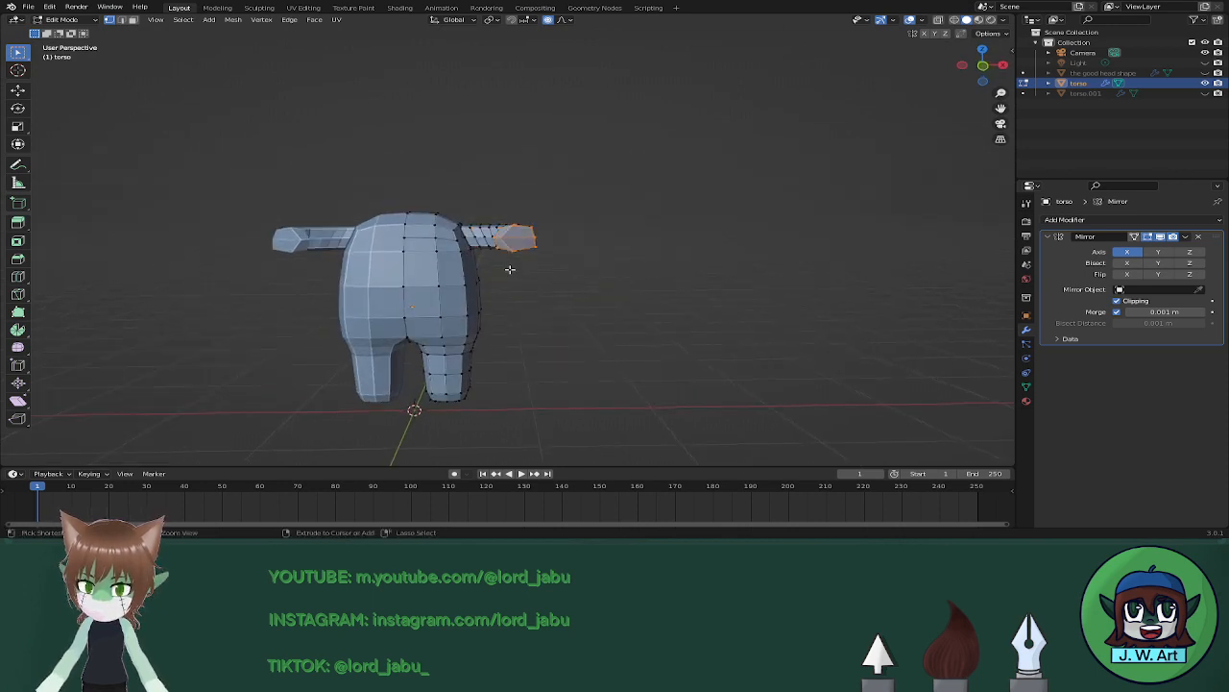
Select the arm's vertices from tip to shoulder with X-ray, adding the missed vertices near the shoulder.
key("alt+z")
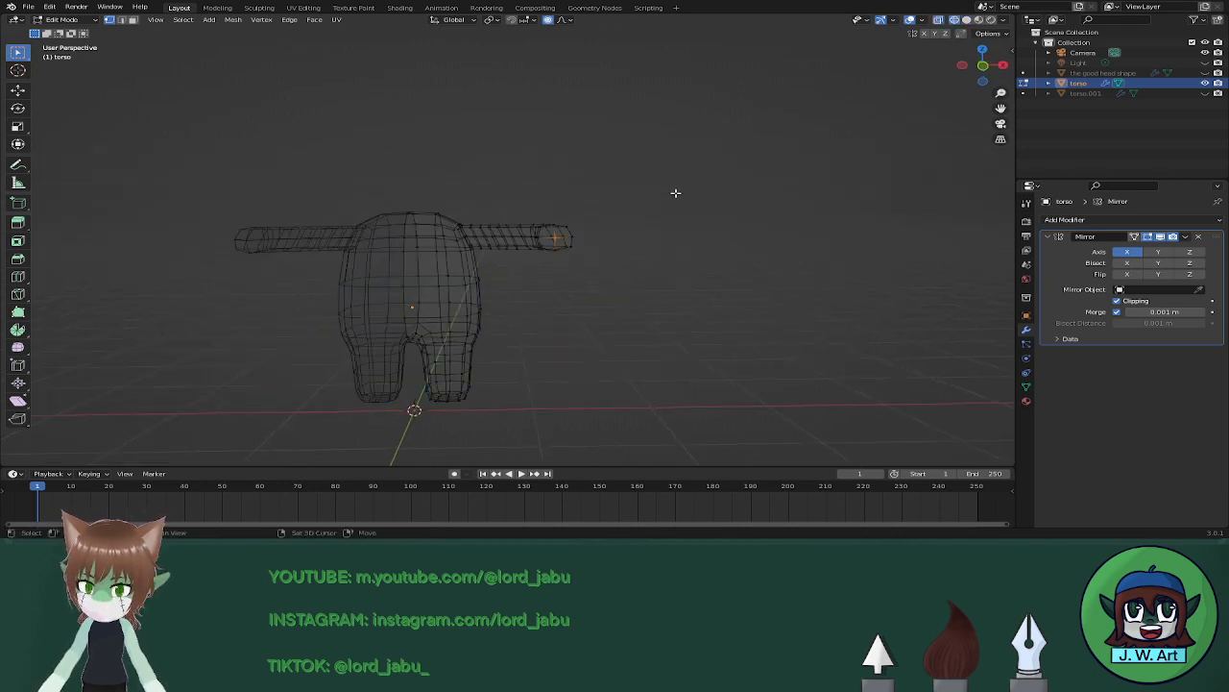
left_click_drag(676, 193, 476, 274)
scroll(497, 252, "up", 8)
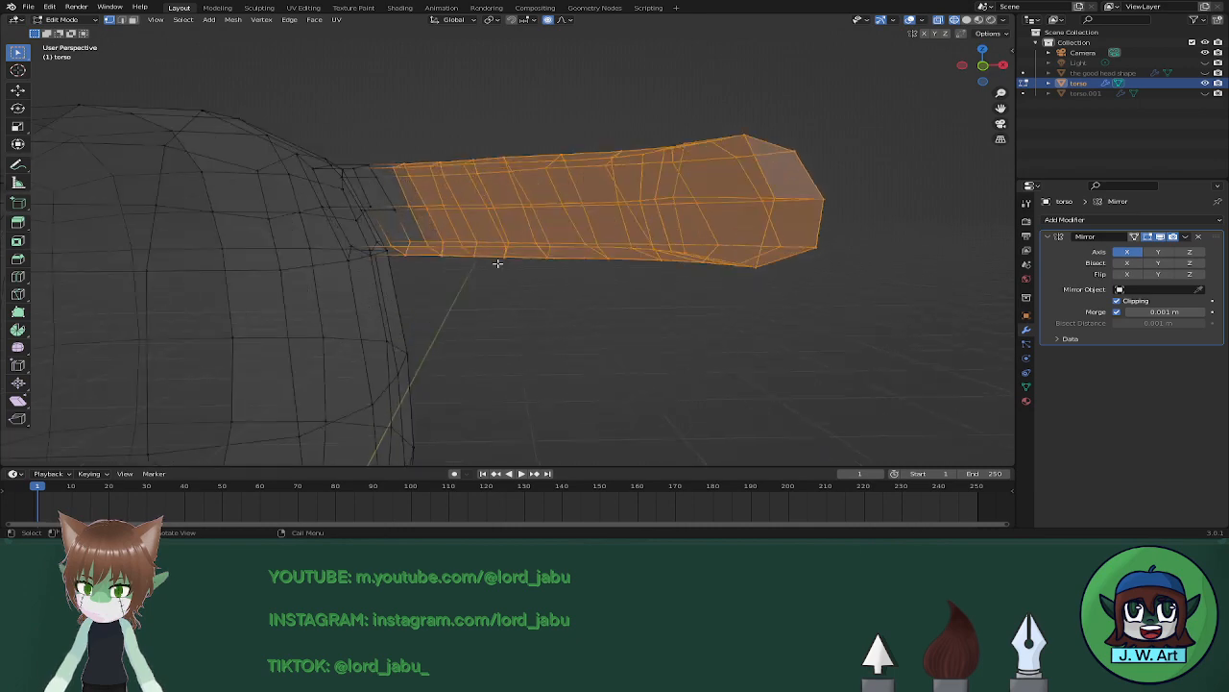
middle_click_drag(497, 264, 498, 283)
left_click_drag(356, 175, 385, 199, "shift")
middle_click_drag(385, 199, 453, 239)
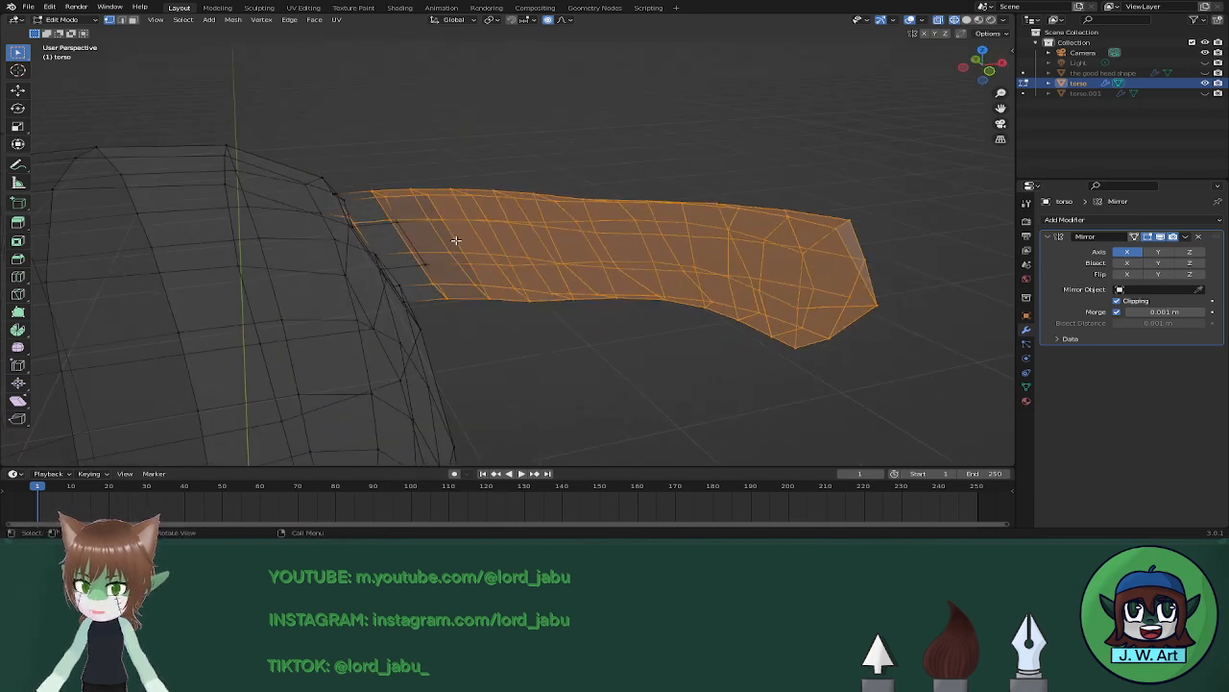
key("alt+z")
left_click(424, 263, "shift")
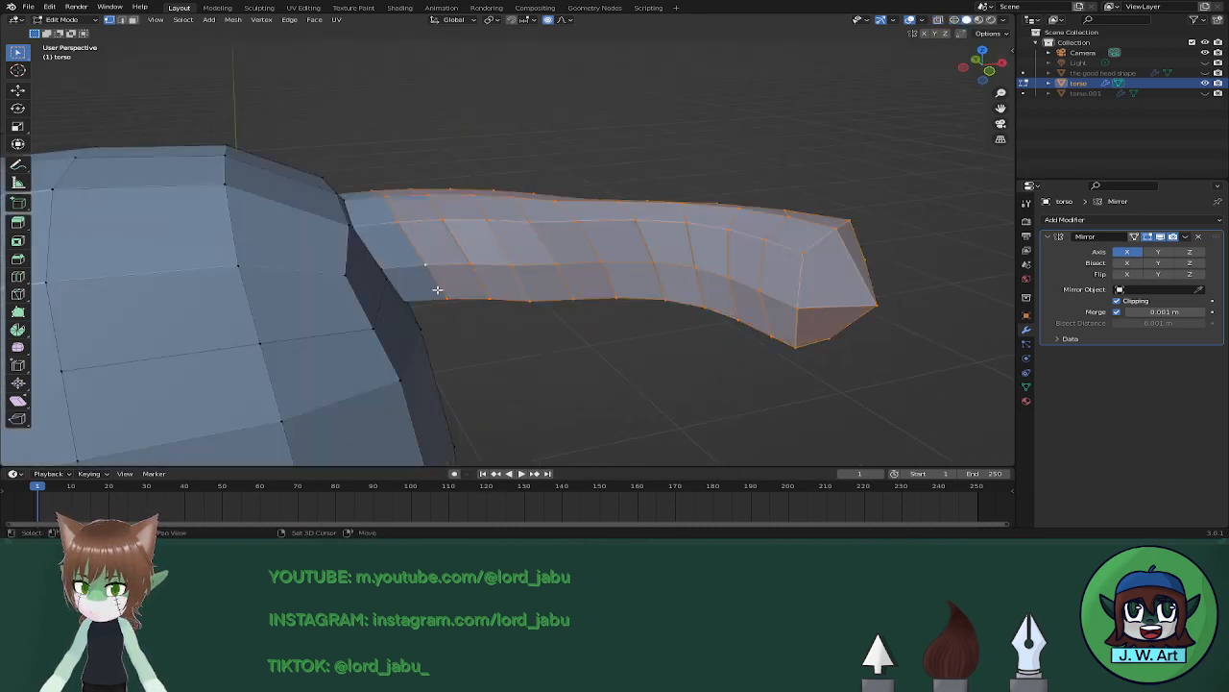
Switch to face selection and add the remaining ring of faces where the arm meets the torso.
key("shift+z")
key("shift+z")
key("3")
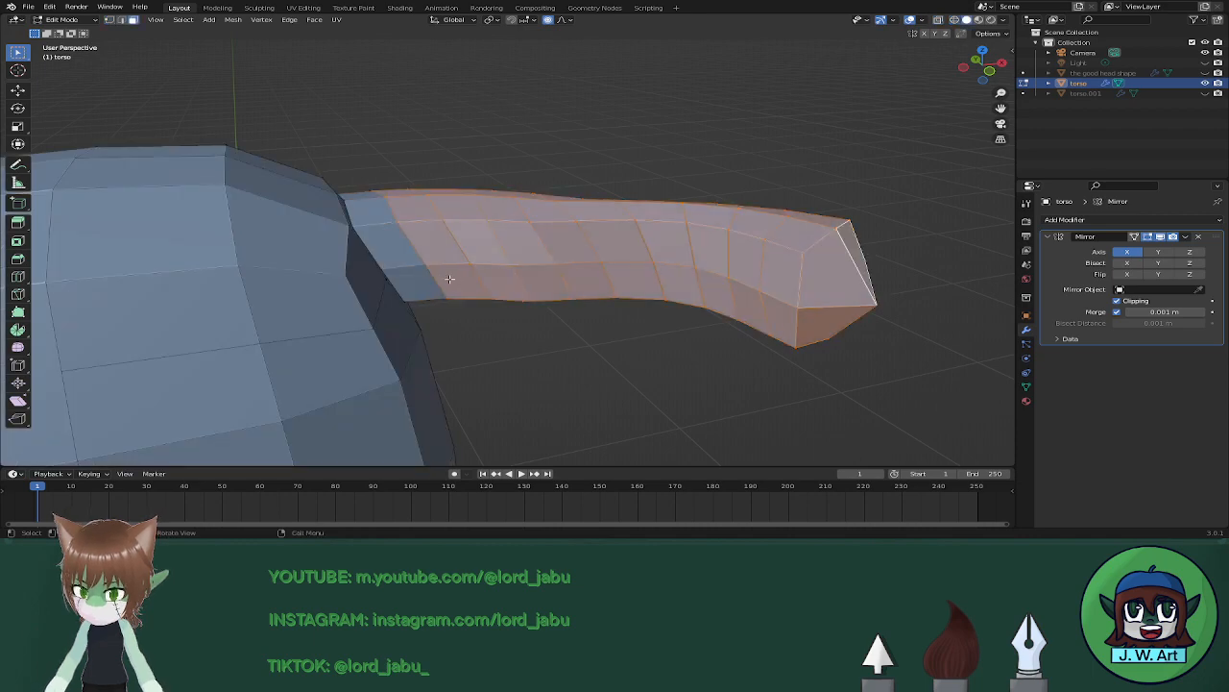
middle_click_drag(450, 279, 447, 287)
left_click(375, 224, "shift")
middle_click_drag(375, 224, 626, 303)
left_click(643, 202, "shift")
left_click(630, 237, "shift")
left_click(534, 278, "shift")
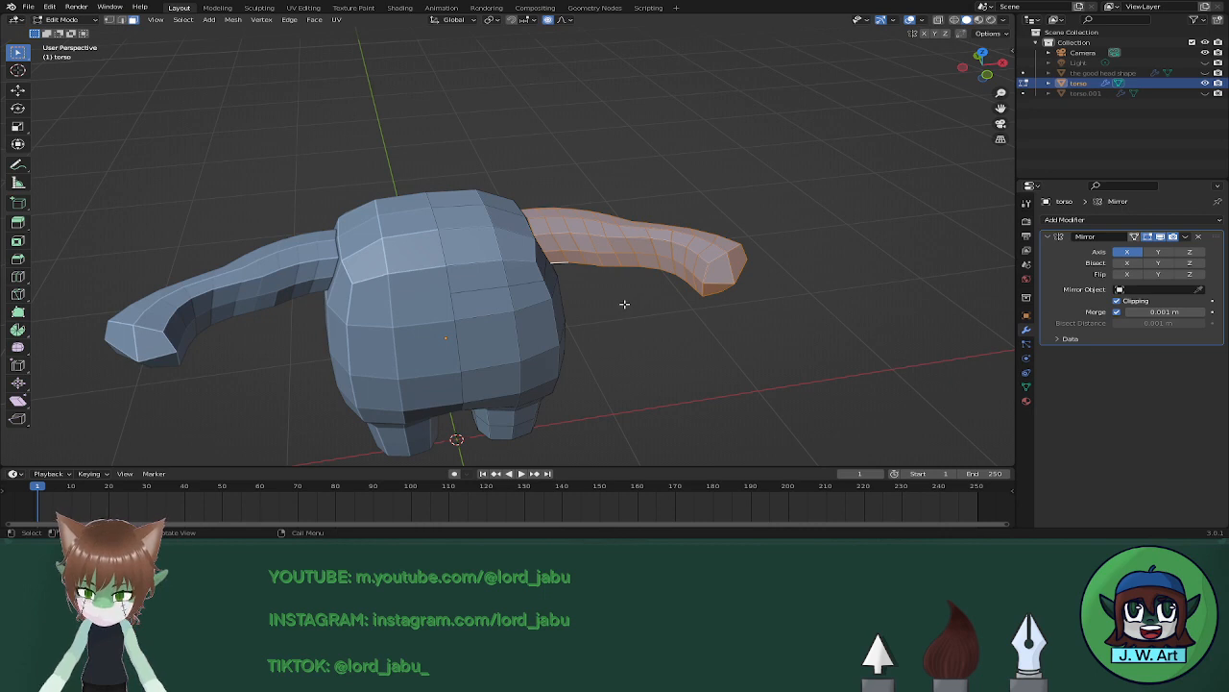
Separate the selected arm faces from the torso into their own object and select that object in Object Mode.
key("ctrl+p")
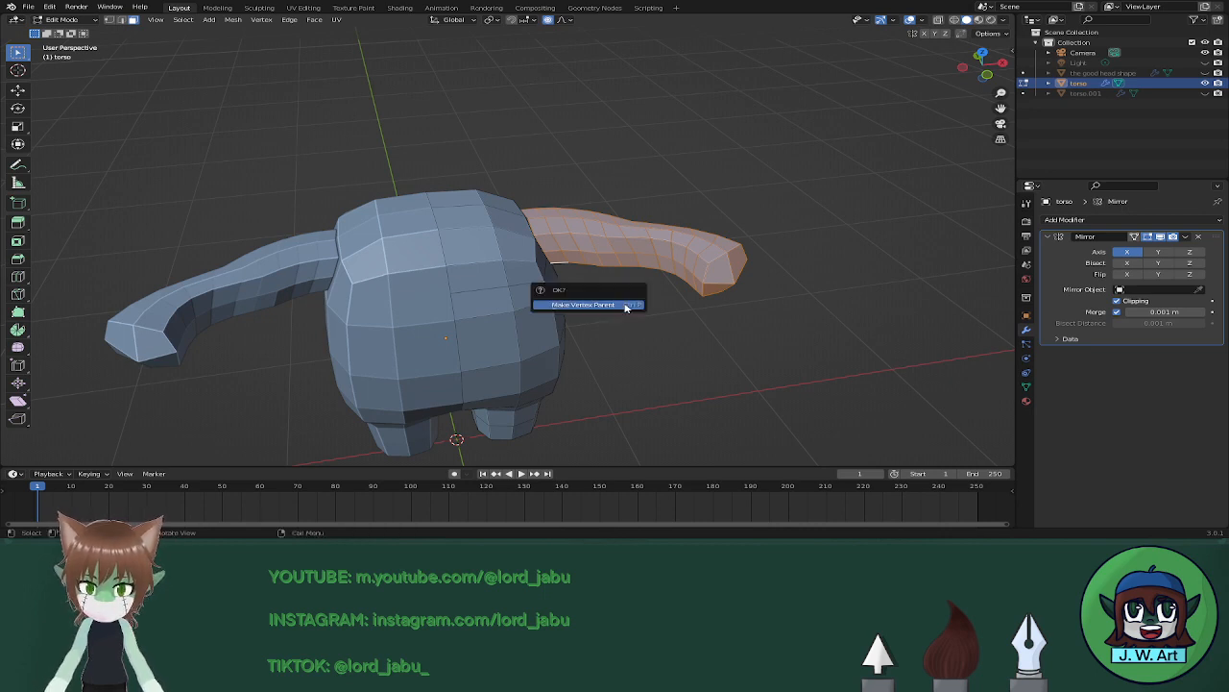
left_click(625, 305)
key("p")
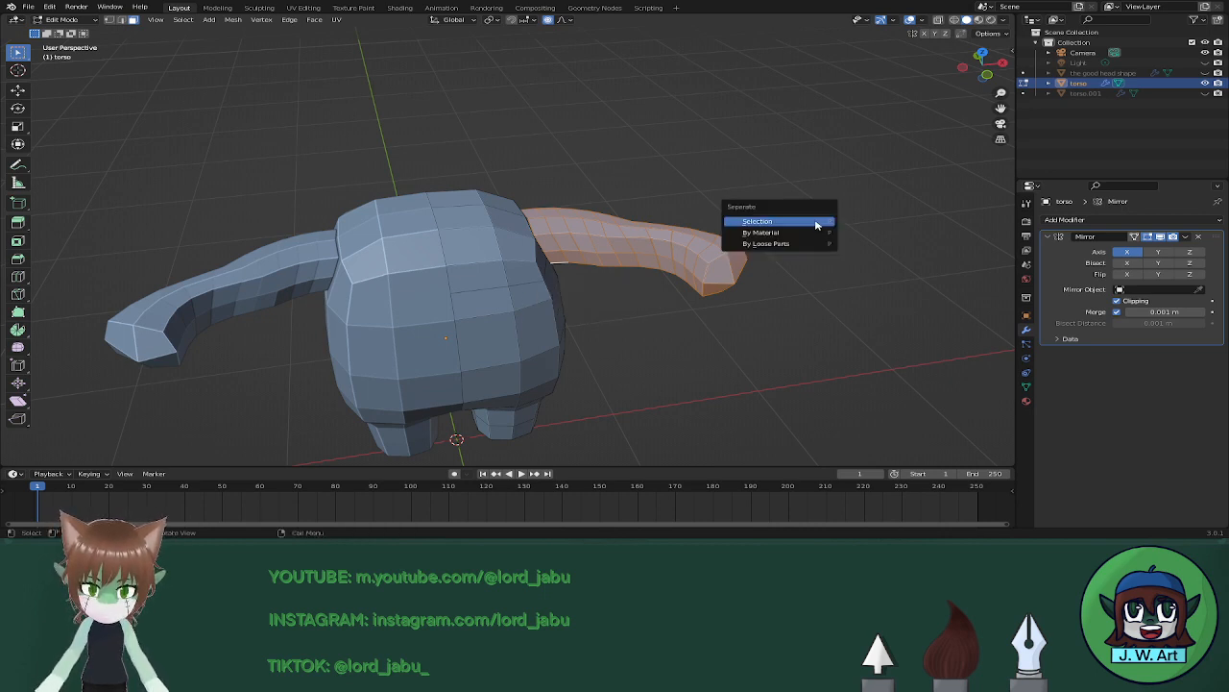
left_click(816, 225)
key("Tab")
left_click(702, 257)
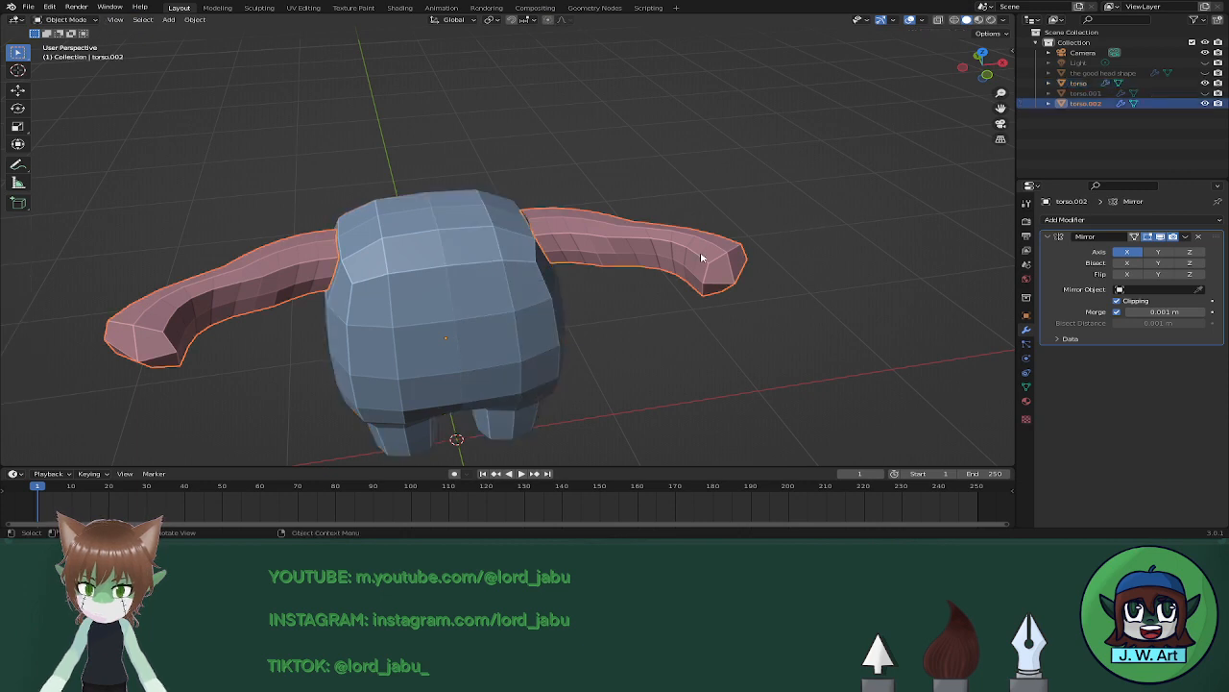
Enter Edit Mode on the separated arms and select the faces at the arm's tip through the wireframe.
key("Tab")
scroll(723, 295, "down", 2)
middle_click_drag(723, 296, 716, 219)
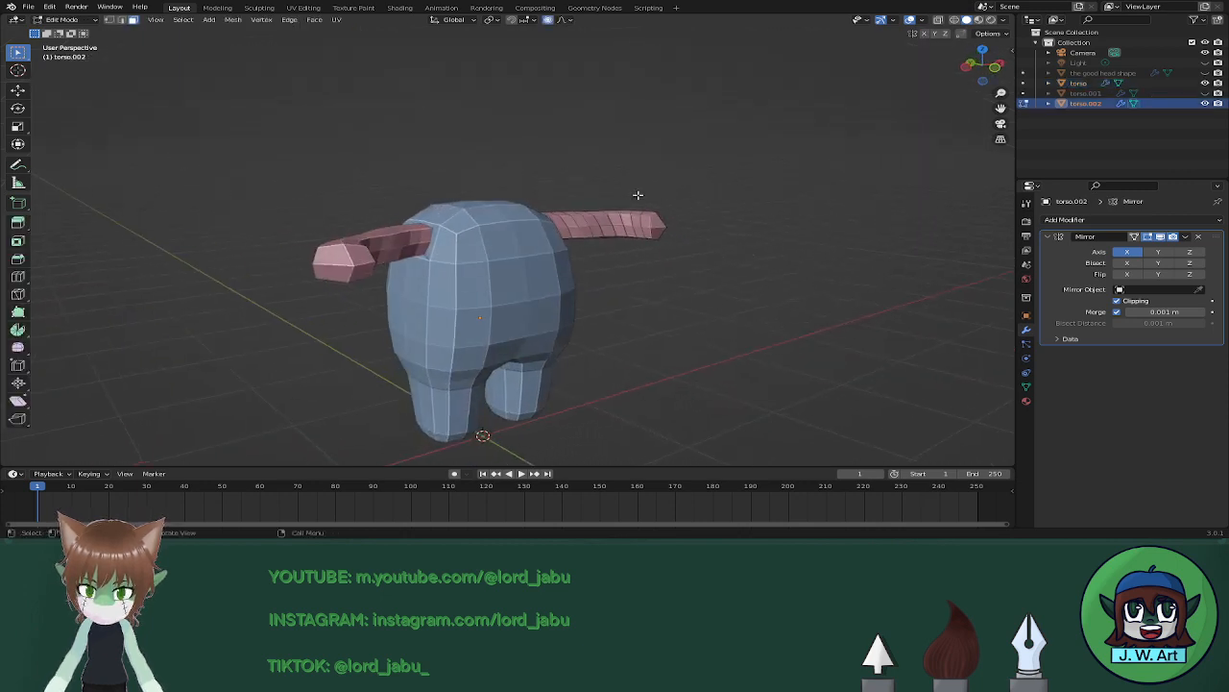
left_click_drag(636, 195, 687, 256)
mouse_move(688, 255)
middle_mouse_down()
mouse_move(705, 291)
mouse_move(641, 325)
mouse_move(623, 196)
middle_mouse_up()
key("shift+z")
left_click_drag(621, 195, 680, 247)
key("shift+z")
mouse_move(736, 267)
middle_mouse_down()
mouse_move(659, 324)
mouse_move(717, 357)
middle_mouse_up()
Try moving the arm's tip along X, and try rotating it around Z with a proportional size of about 0.35 m.
key("g")
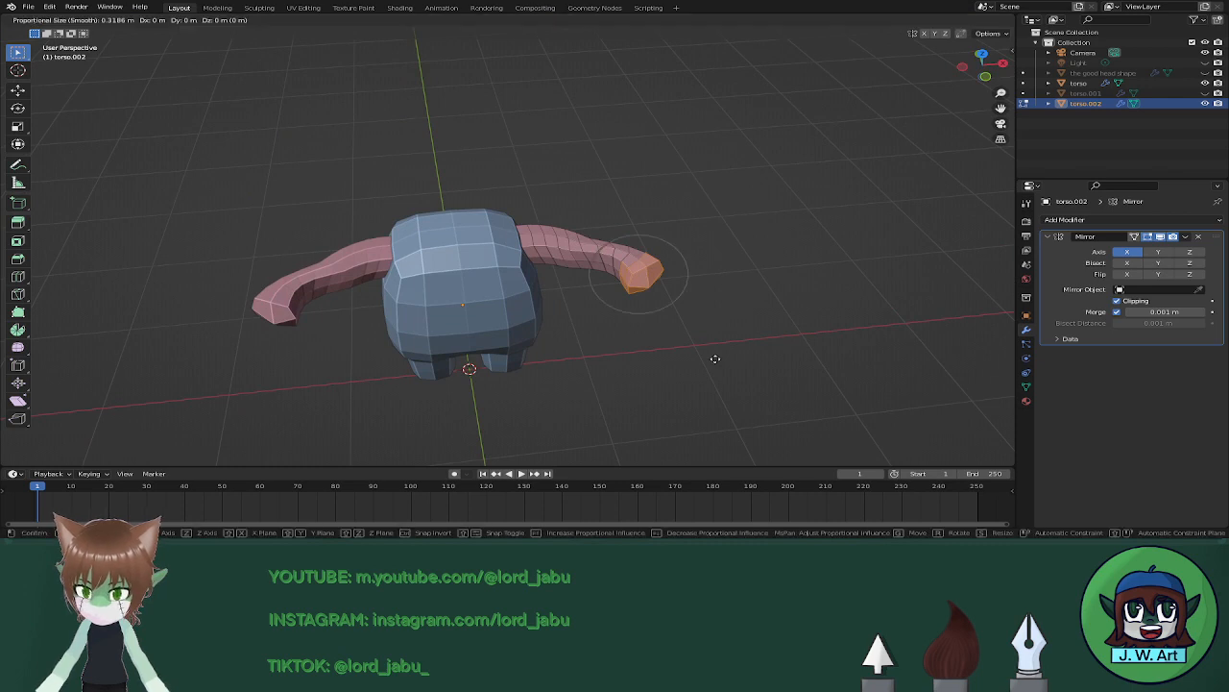
scroll(716, 358, "down", 4)
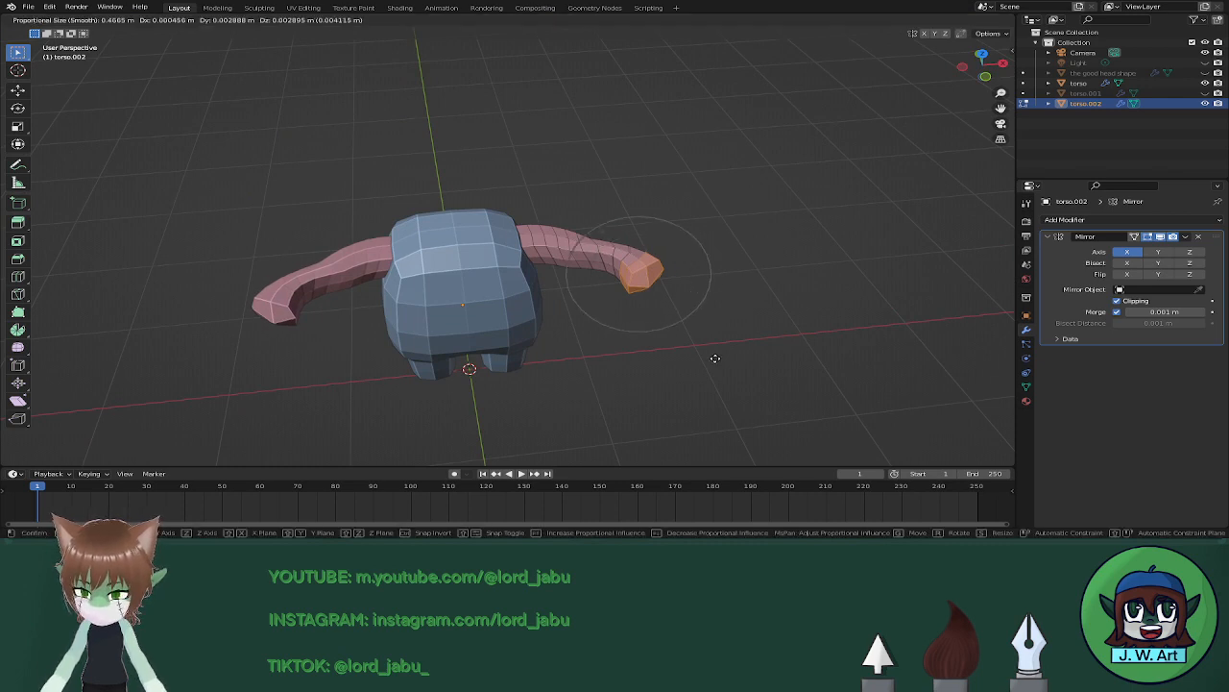
key("x")
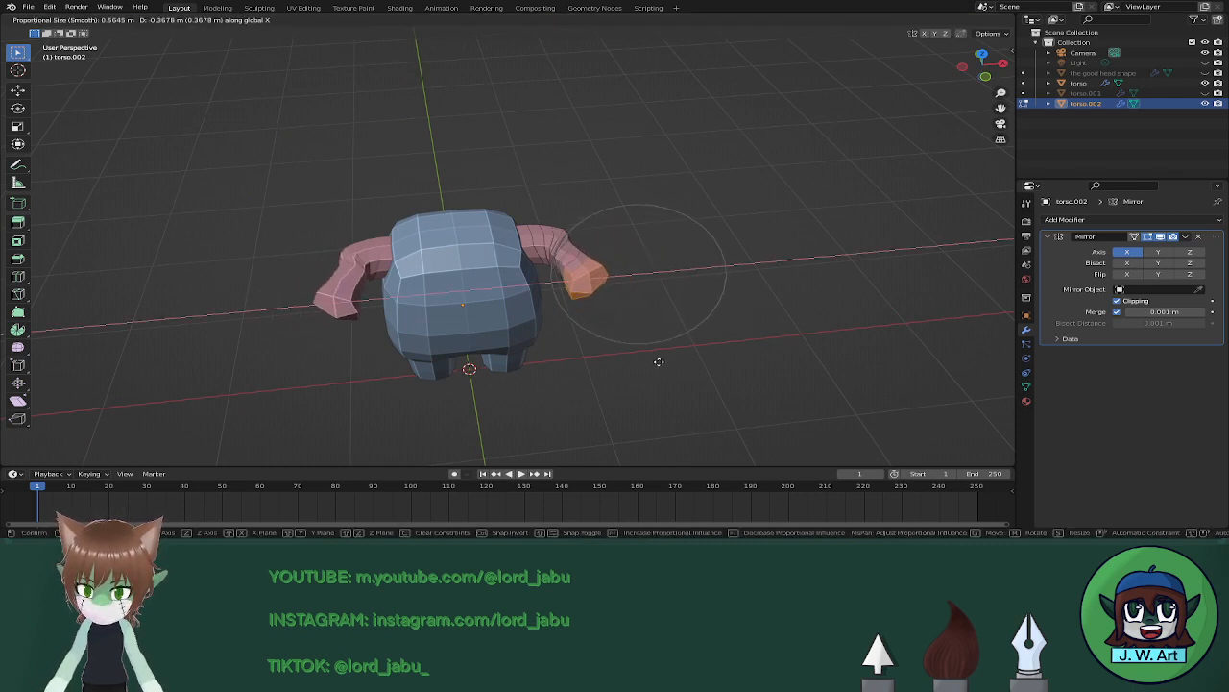
scroll(659, 362, "up", 3)
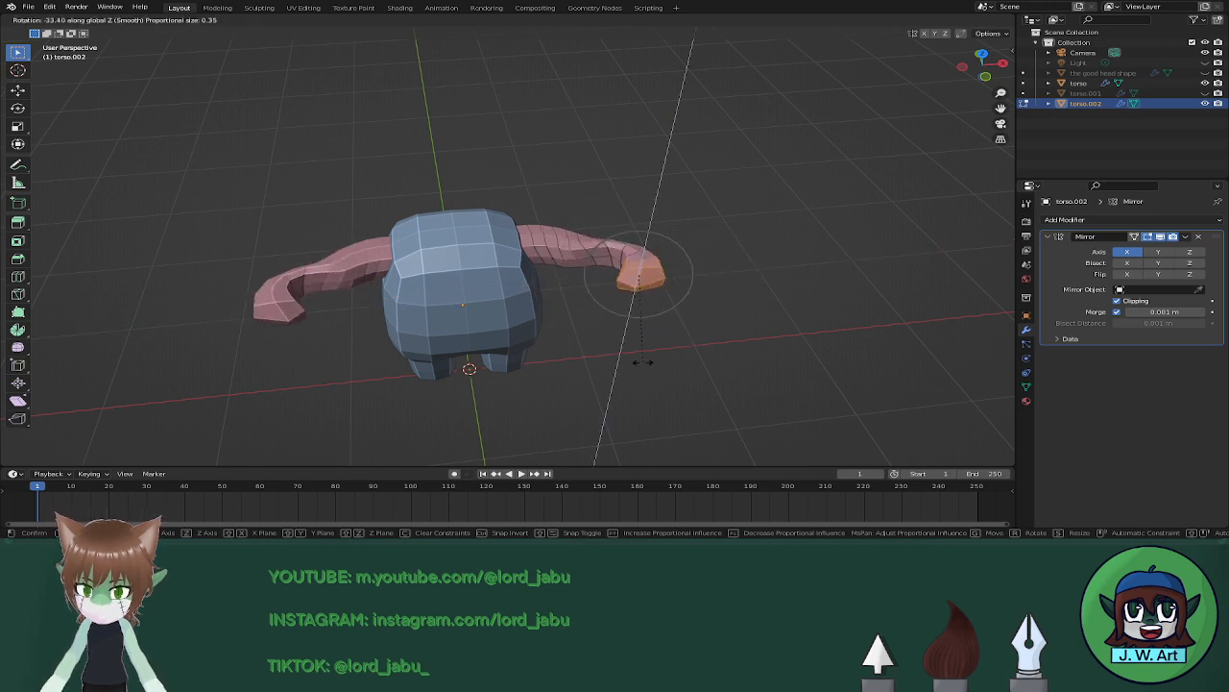
left_click(642, 361)
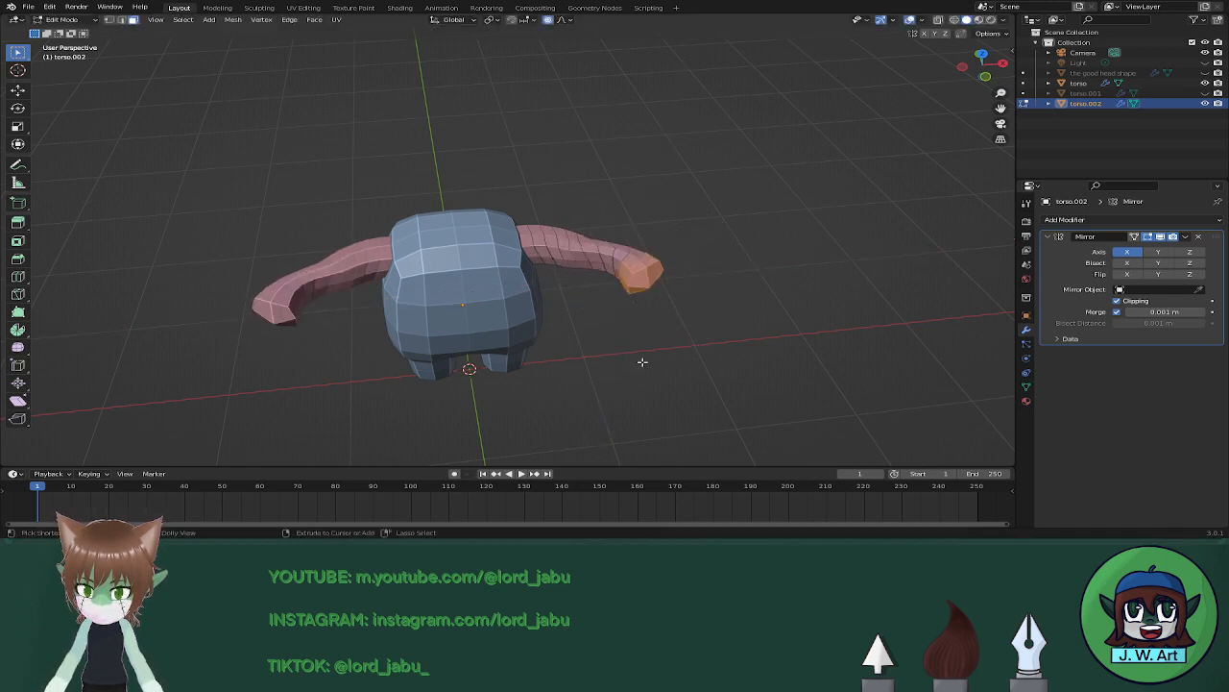
Try moving the arm's tip about -0.48 m along X with a proportional size of about 0.35 m, plus a rotation around Z.
key("g")
key("x")
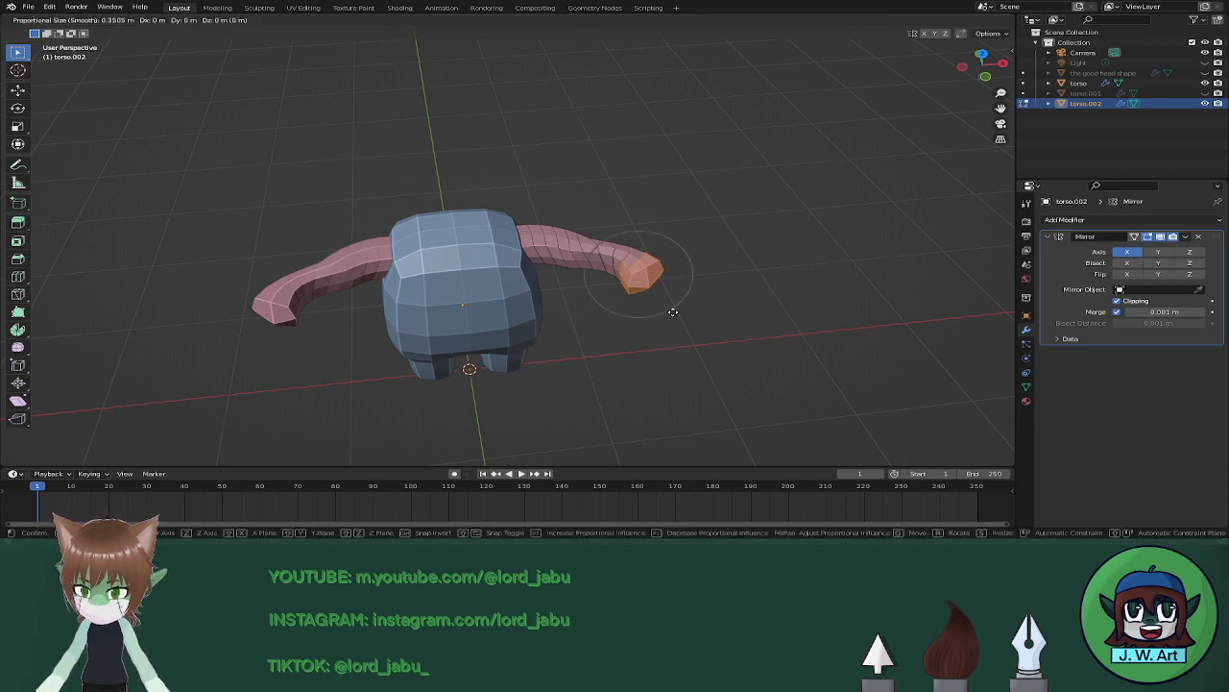
left_click(599, 316)
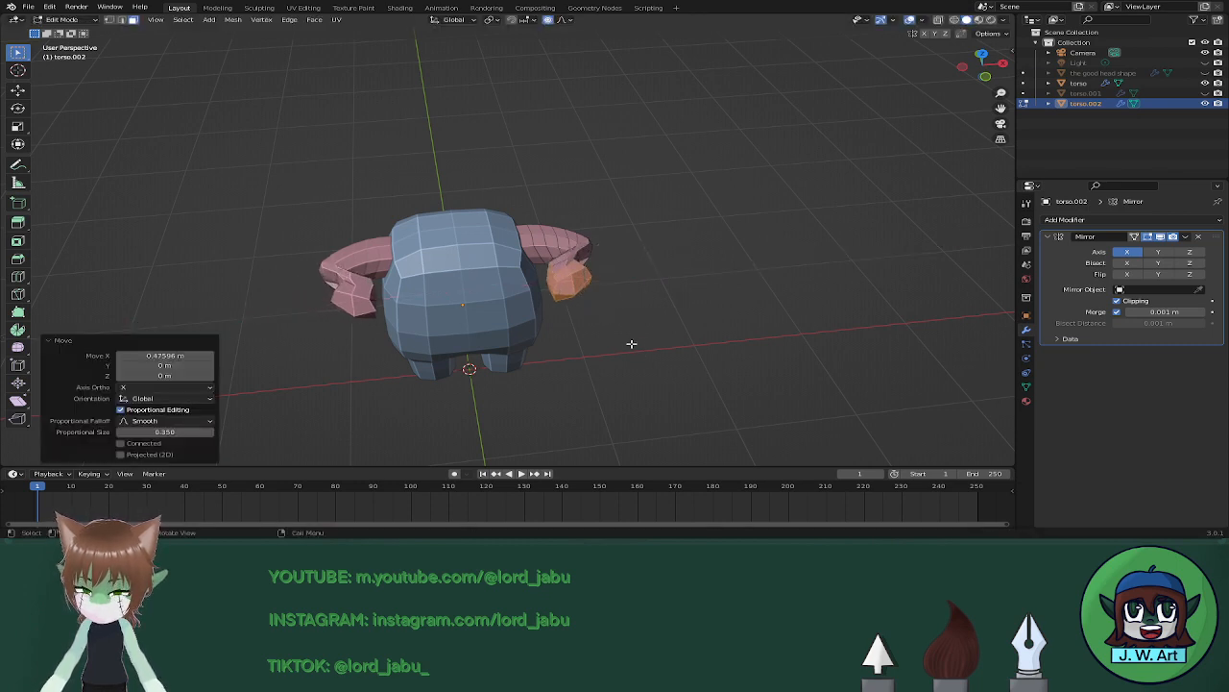
key("r")
key("z")
right_click(583, 337)
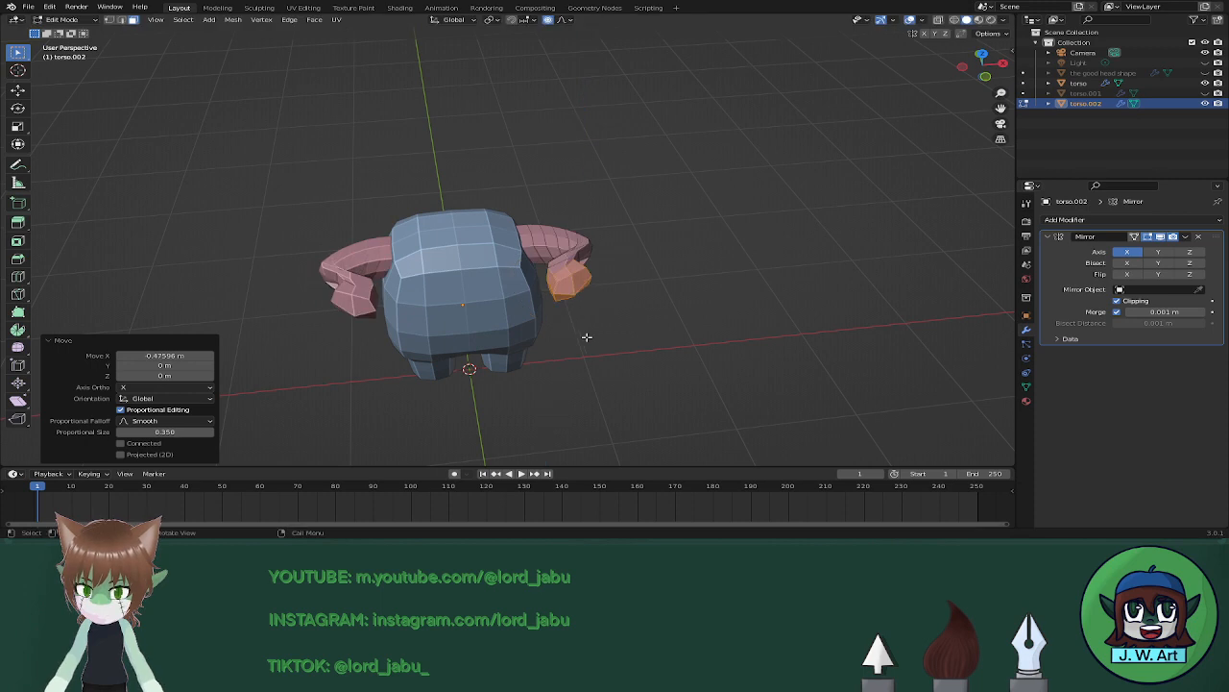
Try rotating the arm's tip around Z with the proportional size reduced to about 0.16 m, and undo back to the unbent arm.
key("r")
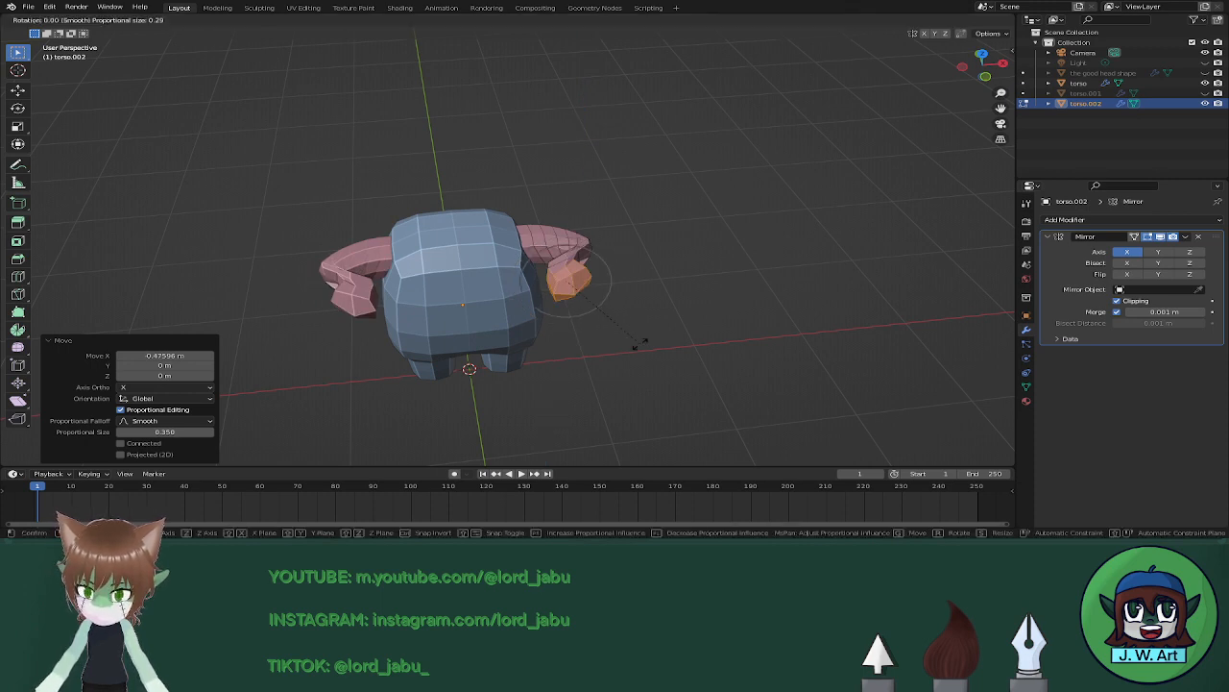
key("z")
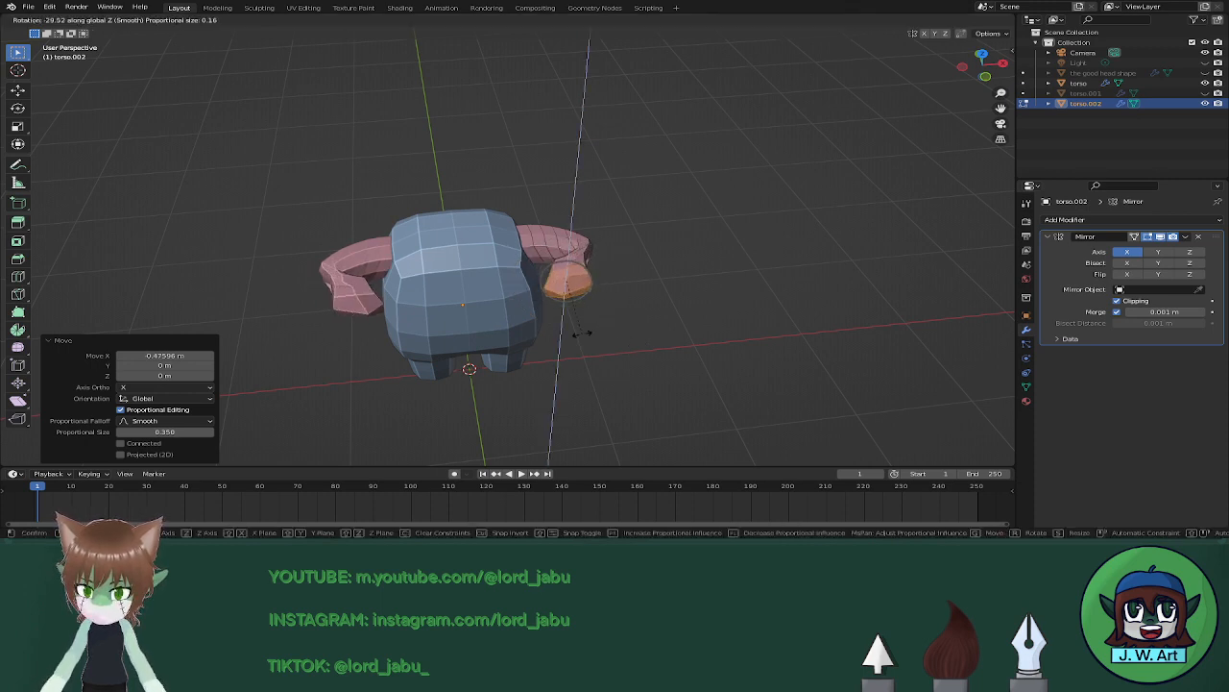
left_click(551, 319)
middle_click_drag(551, 319, 664, 301)
key("ctrl+z")
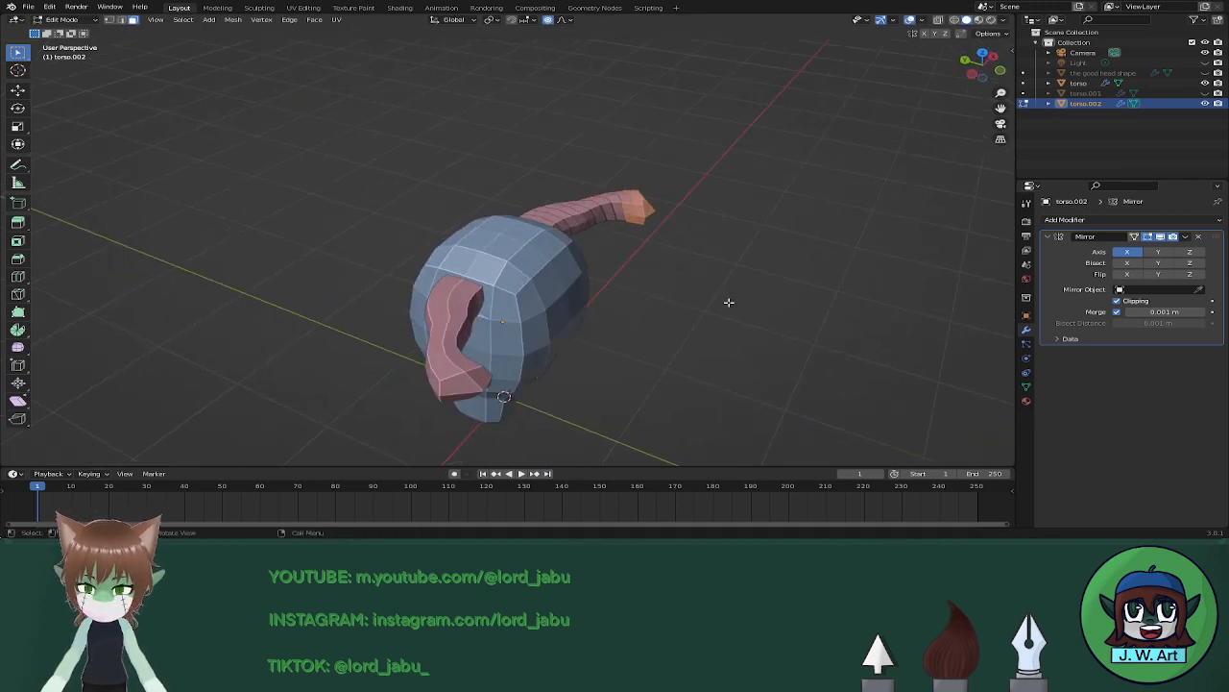
Rotate the arm's tip about -19.5° around Z and move it about -0.23 m along Y with a proportional size of about 0.16 m.
key("r")
key("z")
left_click(676, 305)
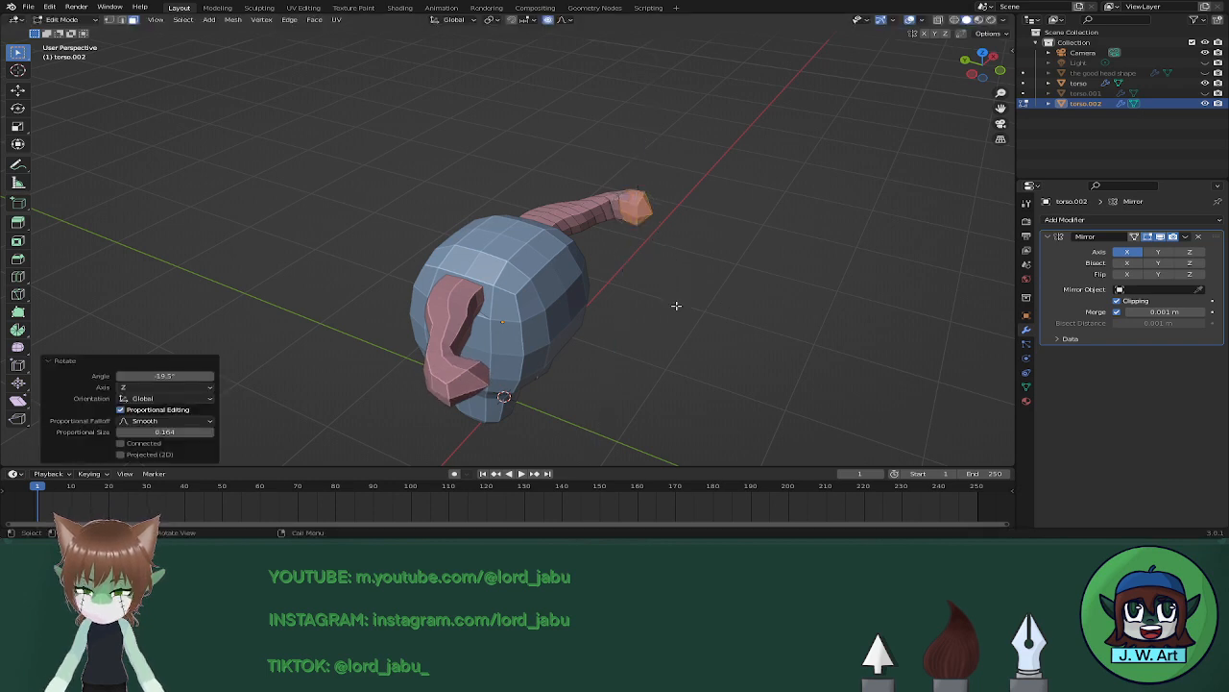
key("g")
key("y")
left_click(702, 319)
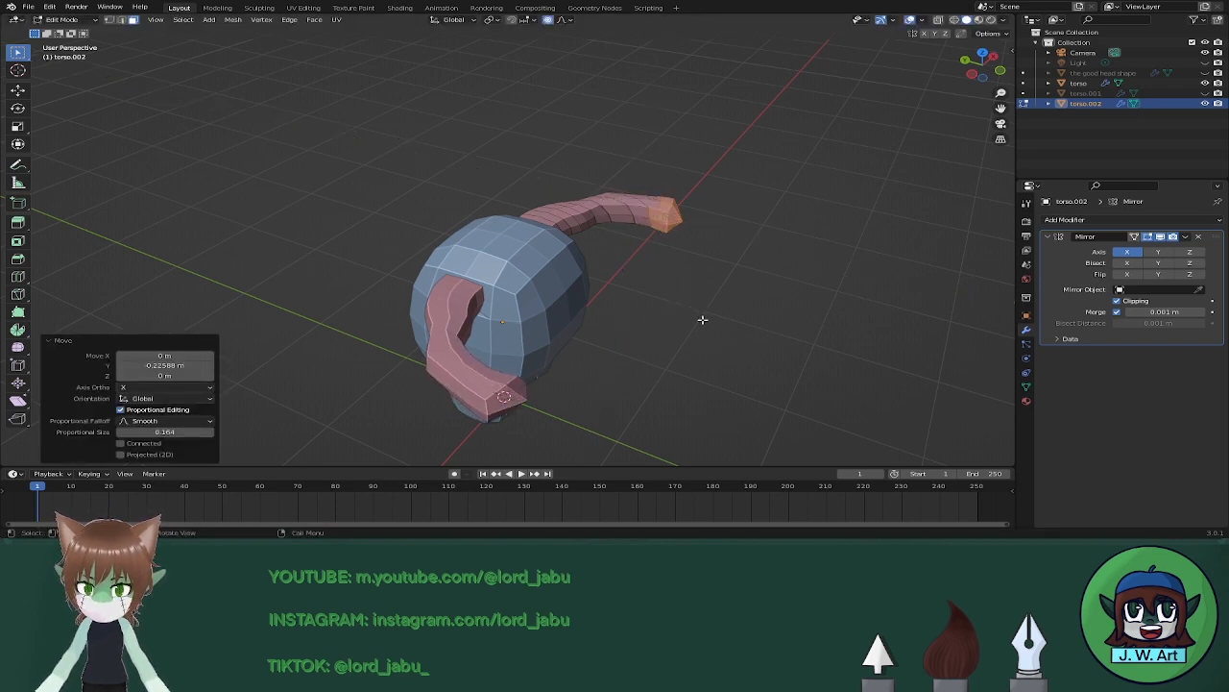
Move the arm's tip about -0.29 m along X and rotate it about -35.3° around Z with a proportional size of about 0.26 m.
key("g")
key("x")
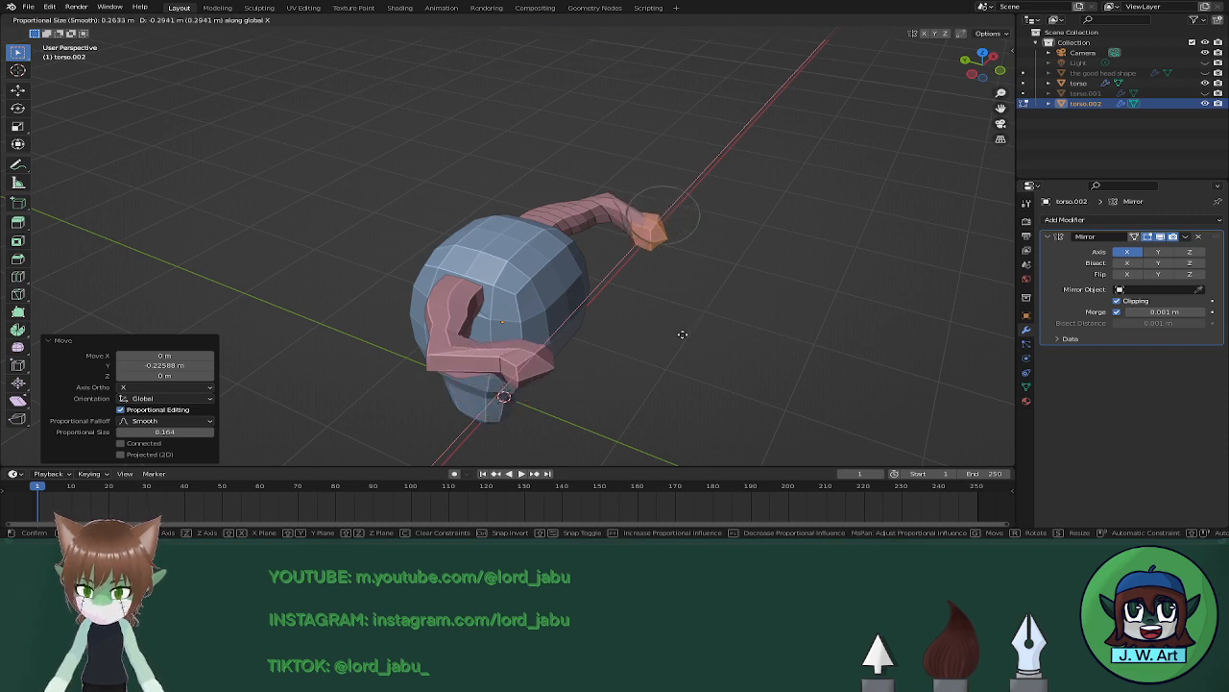
left_click(682, 334)
key("r")
key("z")
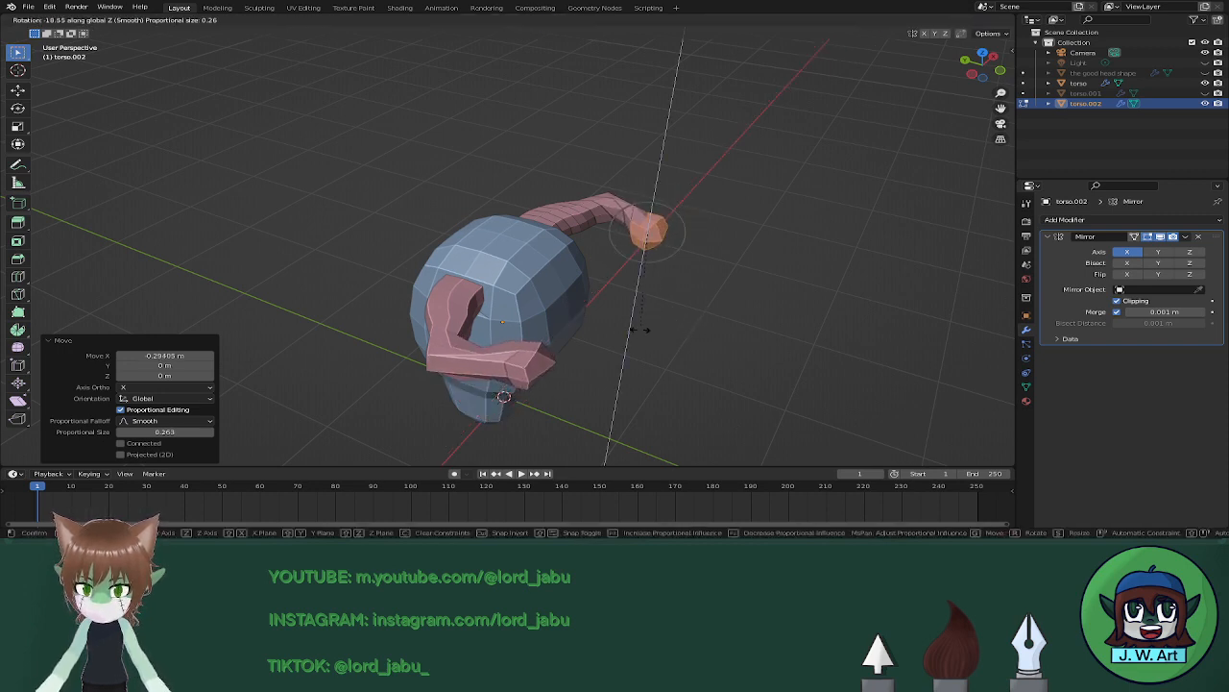
left_click(619, 309)
Move the arm's tip about -0.30 m along X with the proportional size enlarged to about 0.68 m.
middle_click_drag(747, 316, 707, 319)
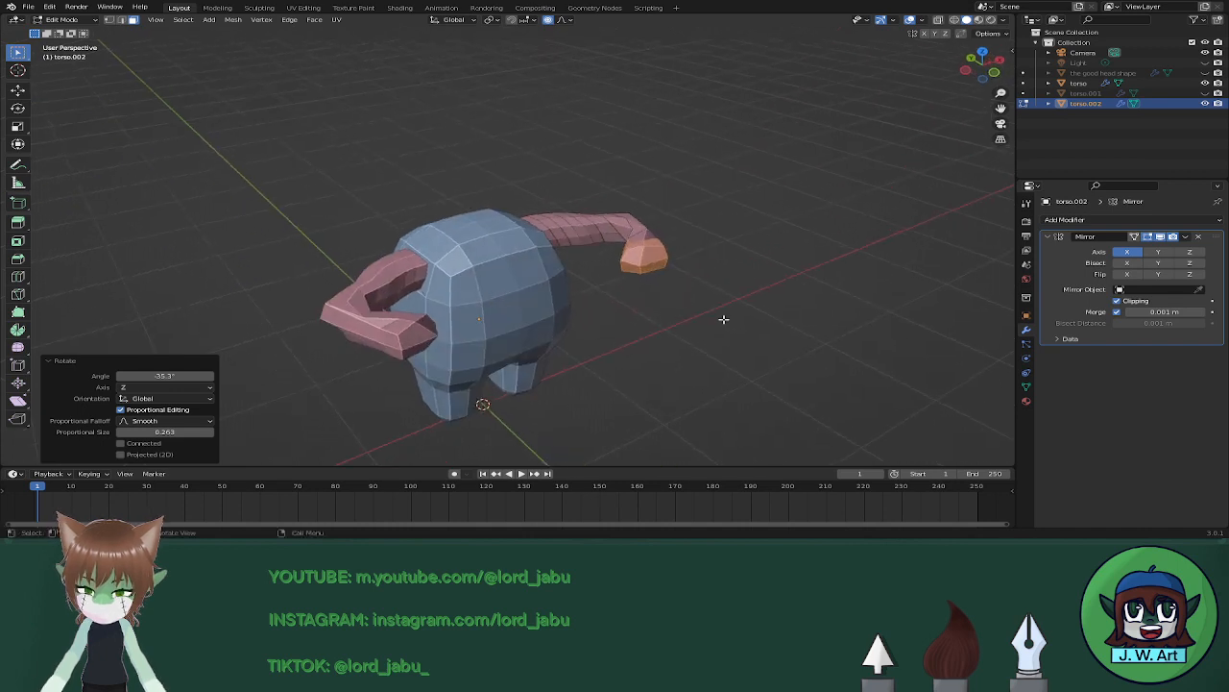
key("g")
key("x")
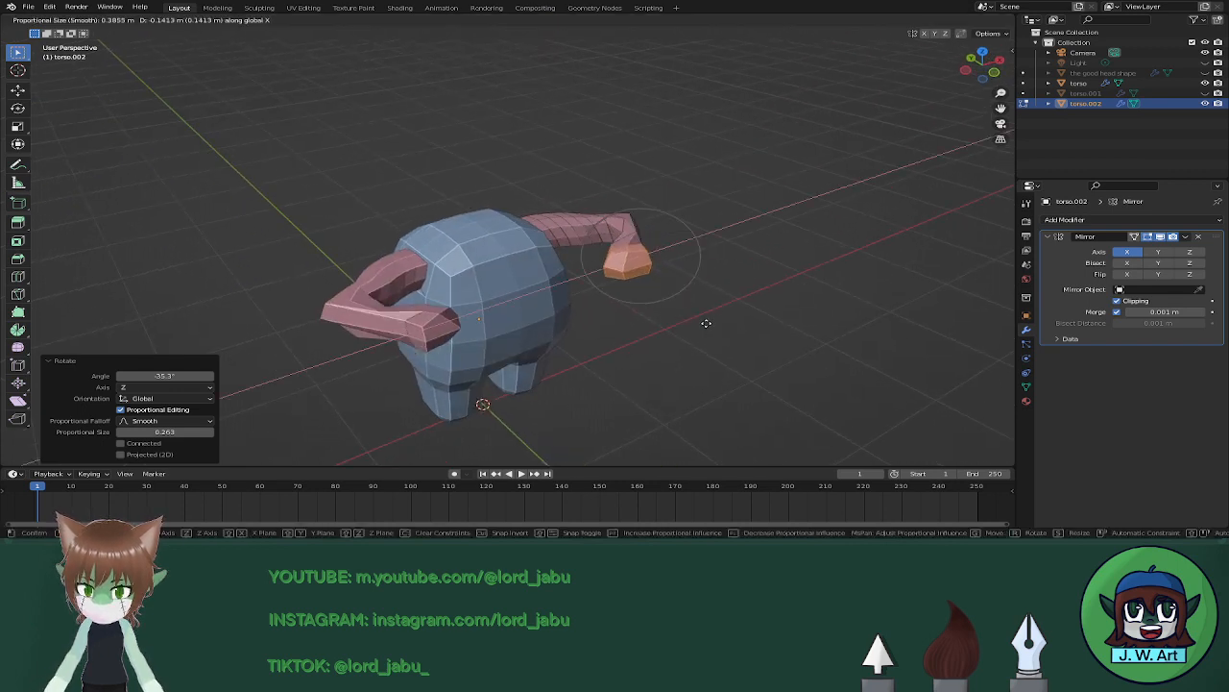
scroll(711, 321, "down", 4)
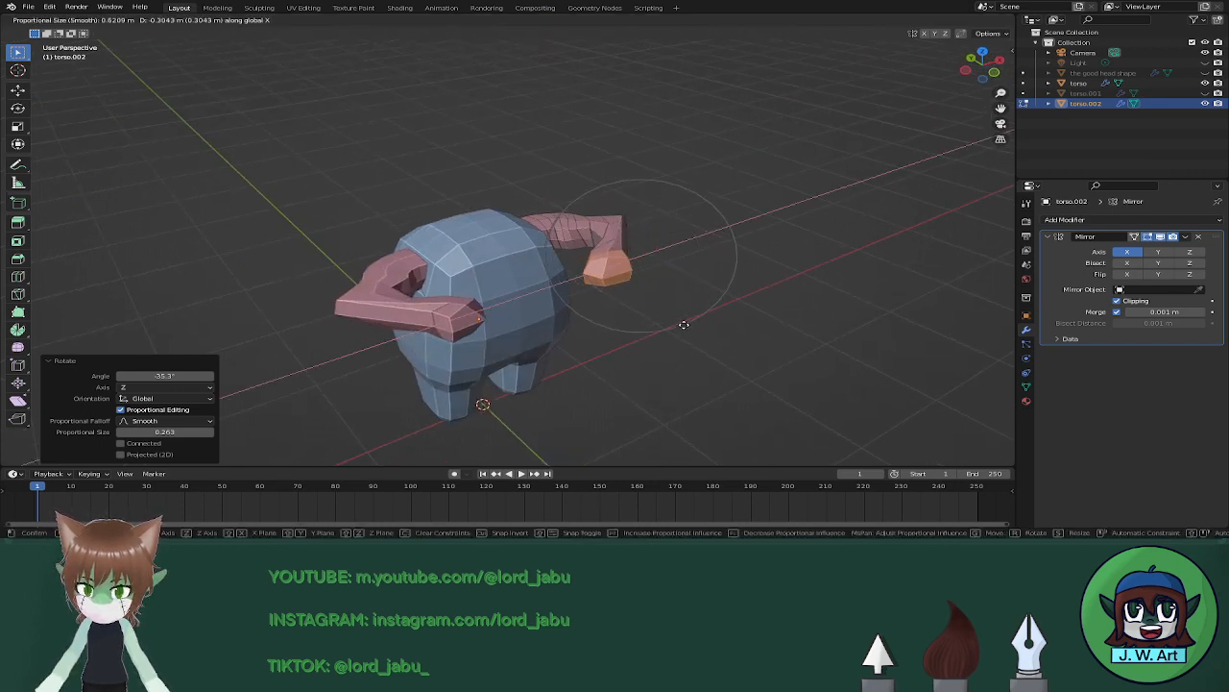
left_click(683, 323)
Rotate the arm's tip about -12.7° around Z and move it about -0.36 m along X with a proportional size of about 0.47 m.
mouse_move(683, 323)
middle_mouse_down()
mouse_move(645, 332)
mouse_move(631, 310)
mouse_move(716, 330)
mouse_move(774, 294)
mouse_move(667, 315)
middle_mouse_up()
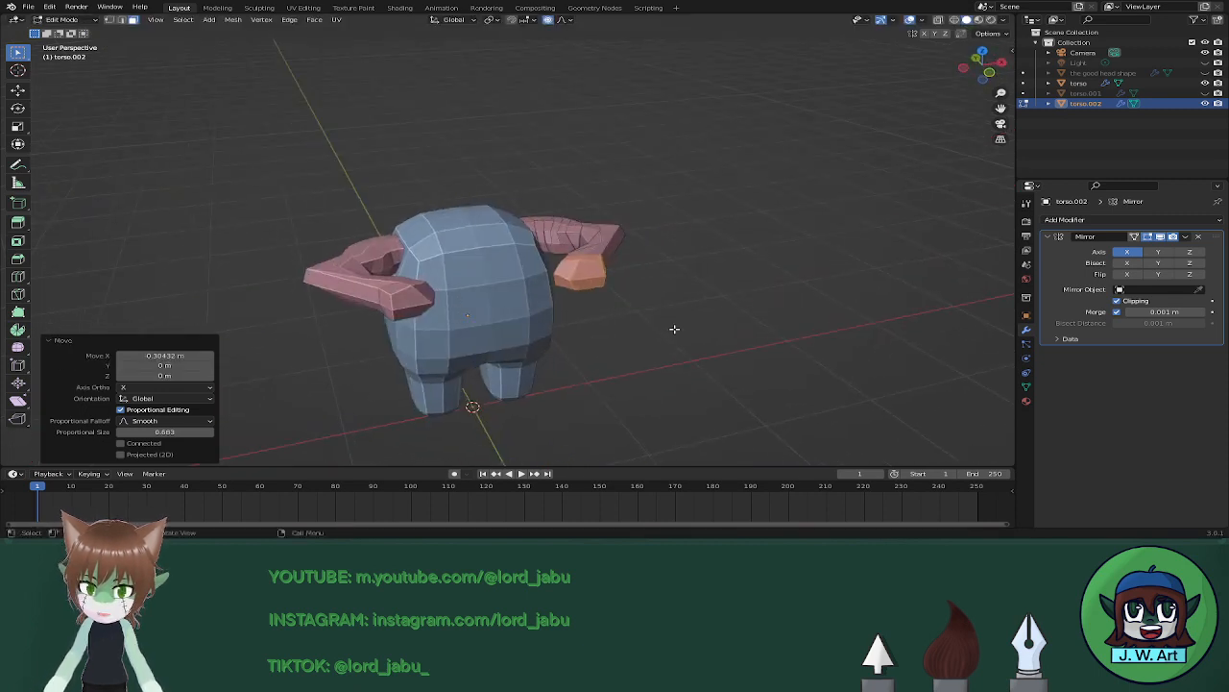
key("g")
key("x")
scroll(687, 352, "up", 4)
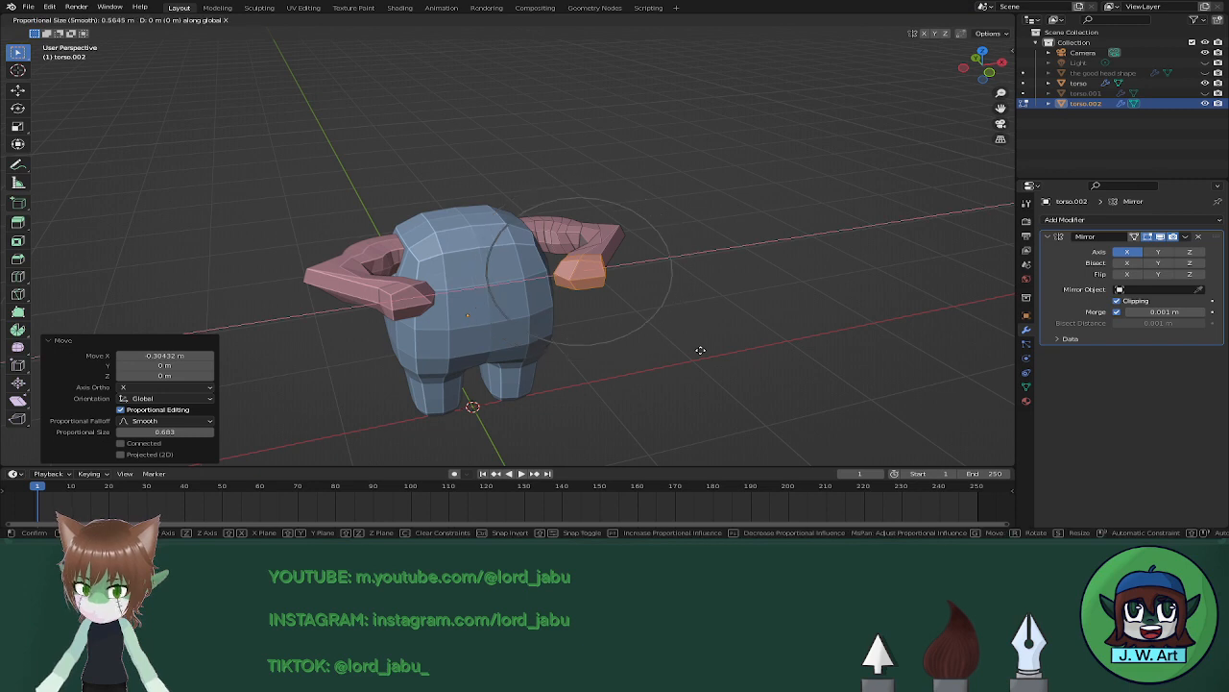
key("Escape")
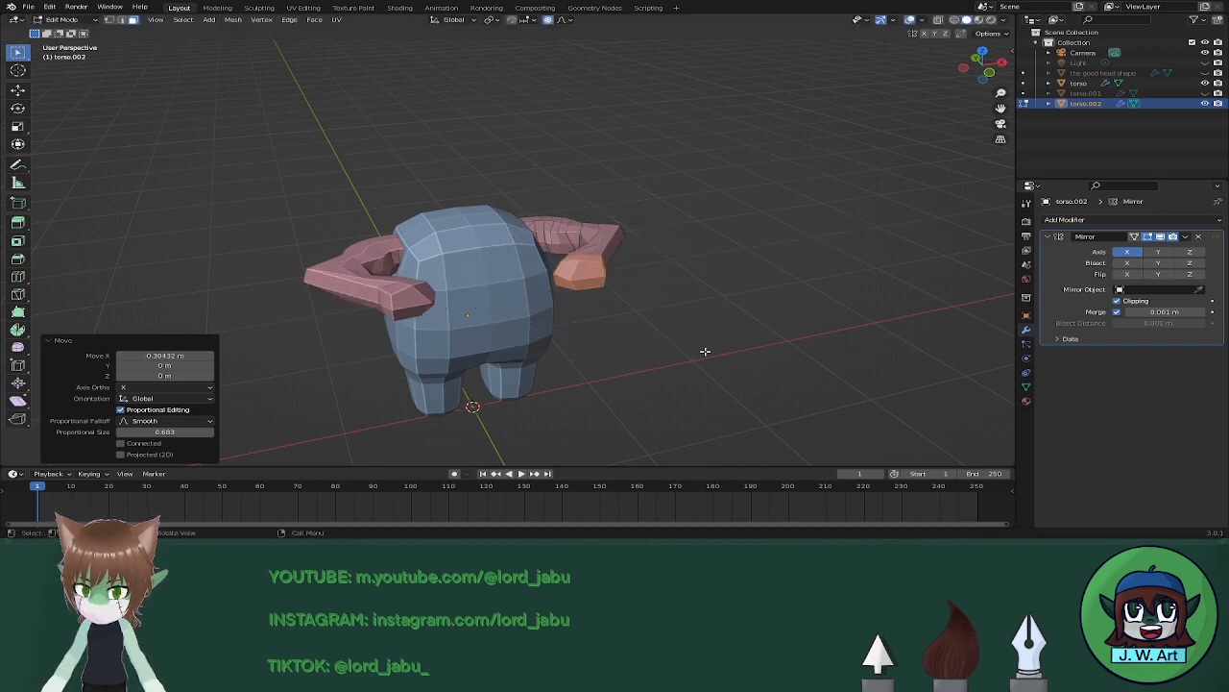
key("r")
key("z")
left_click(661, 350)
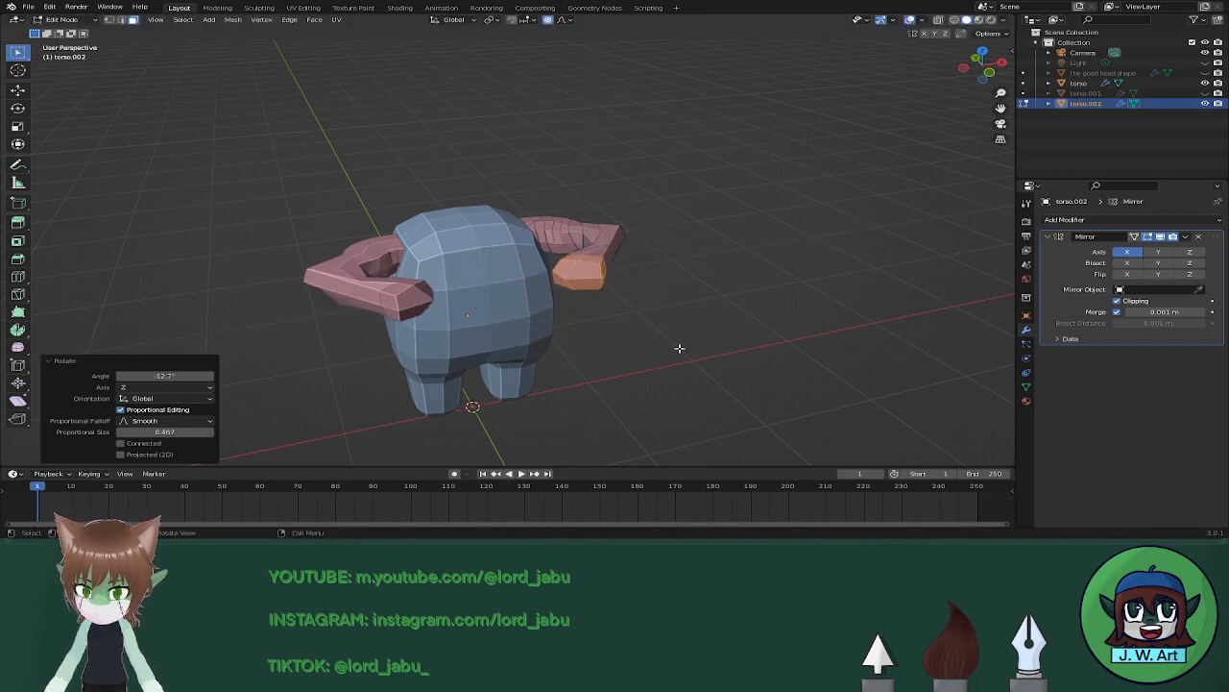
key("g")
key("x")
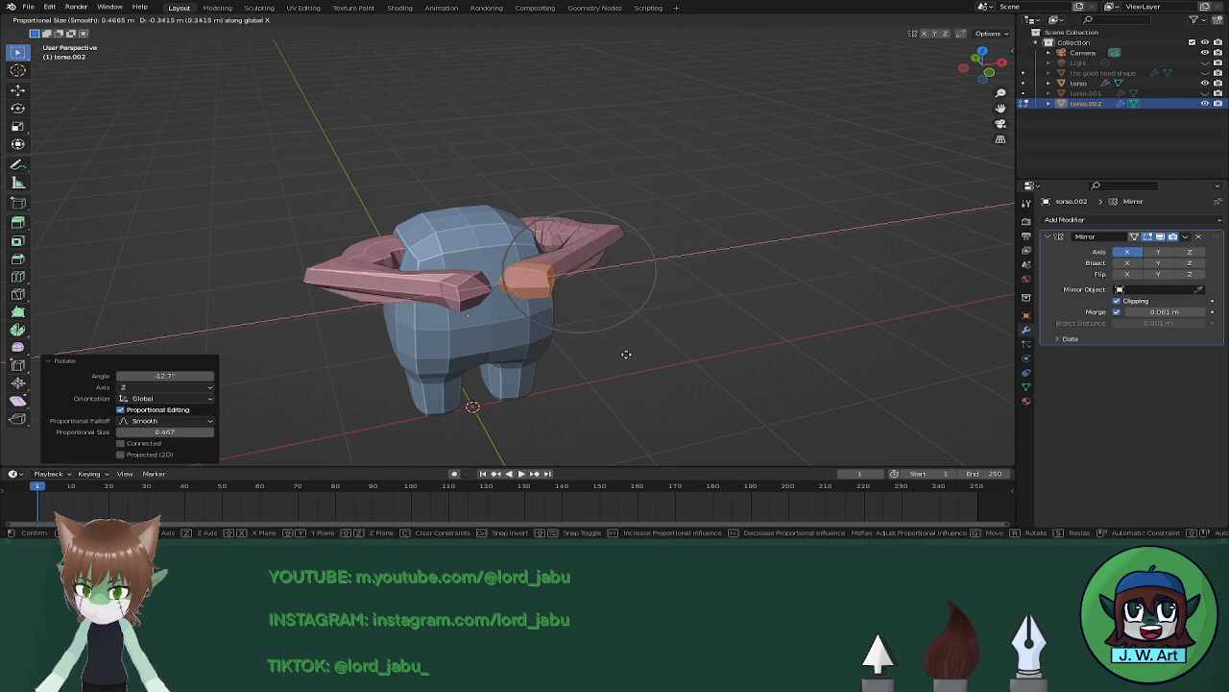
left_click(624, 354)
Try sliding the elbow's lower corner vertex along the forearm edge with proportional editing on, and undo it.
middle_click_drag(629, 354, 609, 375)
scroll(609, 370, "up", 4)
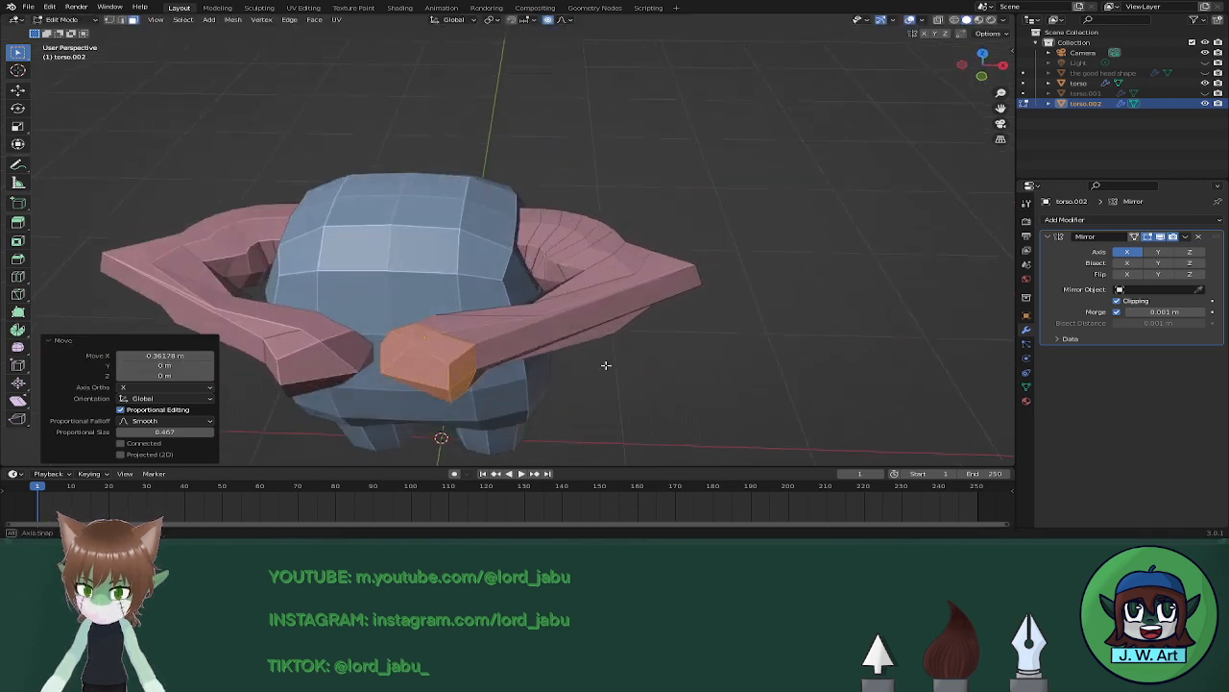
middle_click_drag(800, 296, 658, 253)
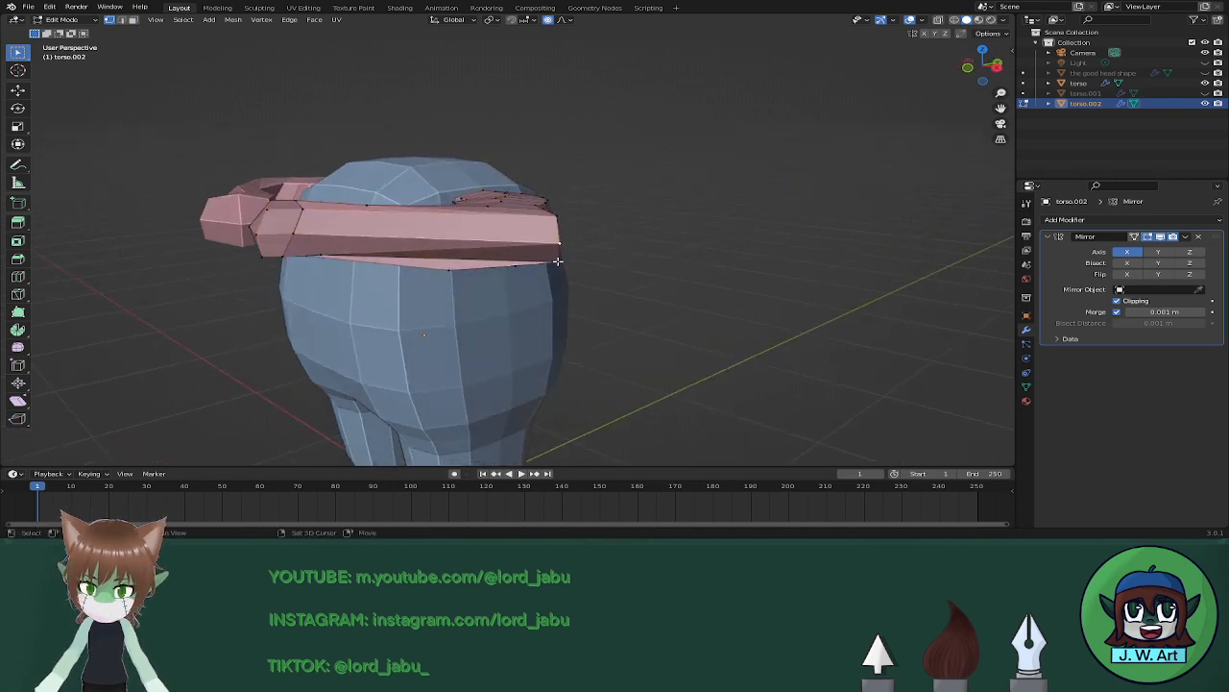
middle_click_drag(558, 261, 779, 373)
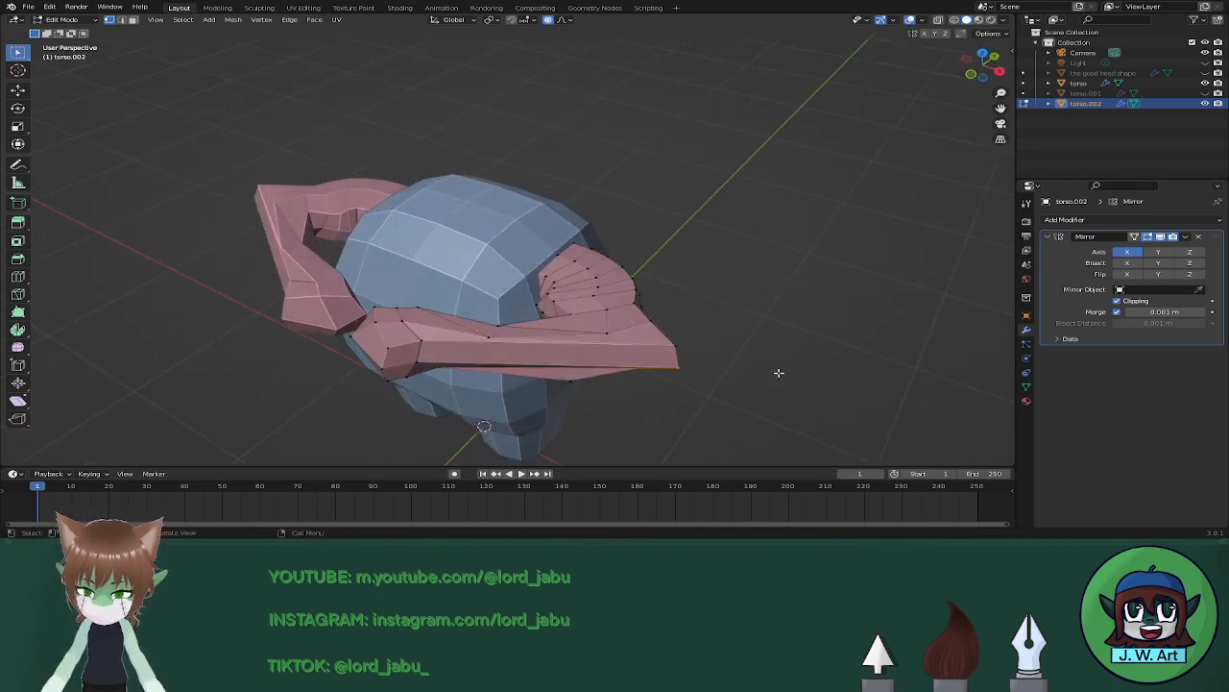
key("shift+v")
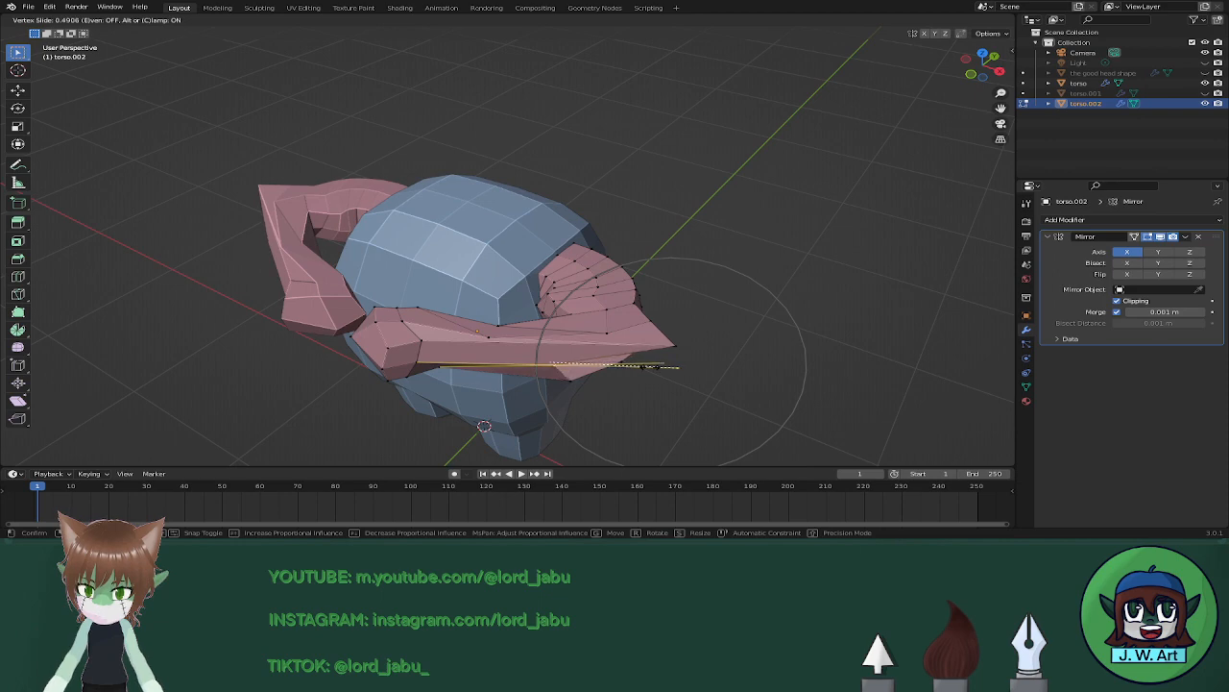
left_click(663, 366)
middle_click_drag(663, 367, 616, 266)
key("ctrl+z")
key("ctrl+z")
scroll(698, 331, "up", 3)
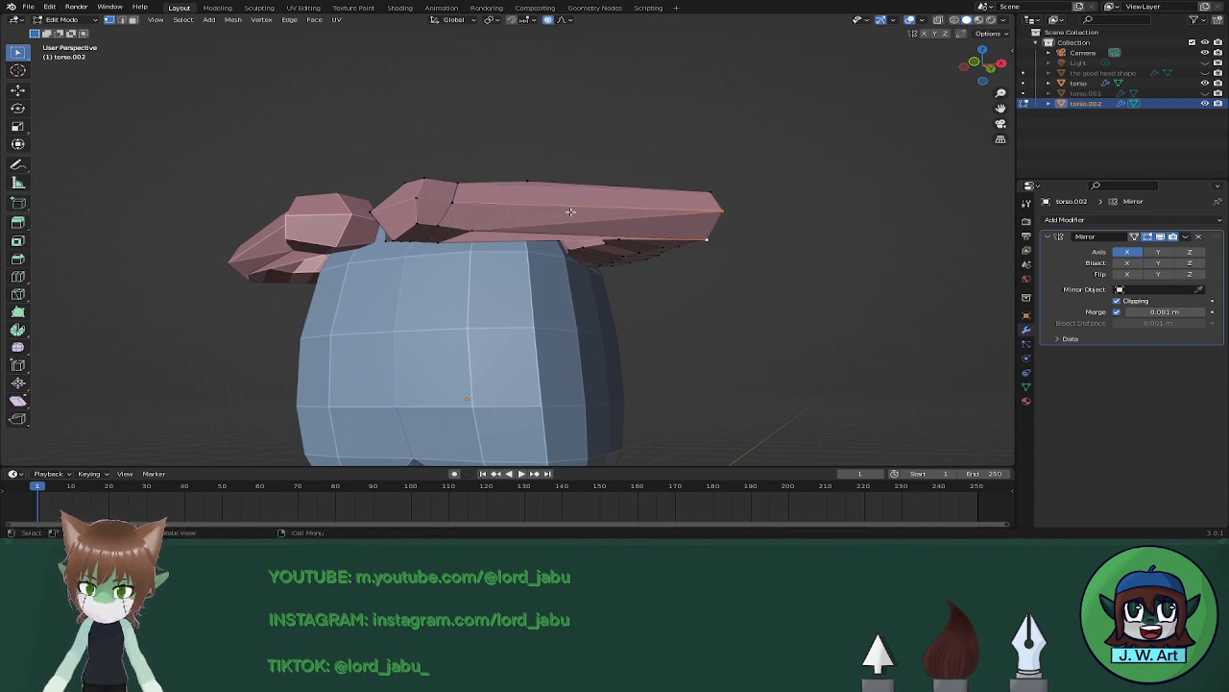
Turn off proportional editing and try sliding the elbow's outer corner vertex along the forearm edge.
middle_click_drag(571, 212, 664, 312)
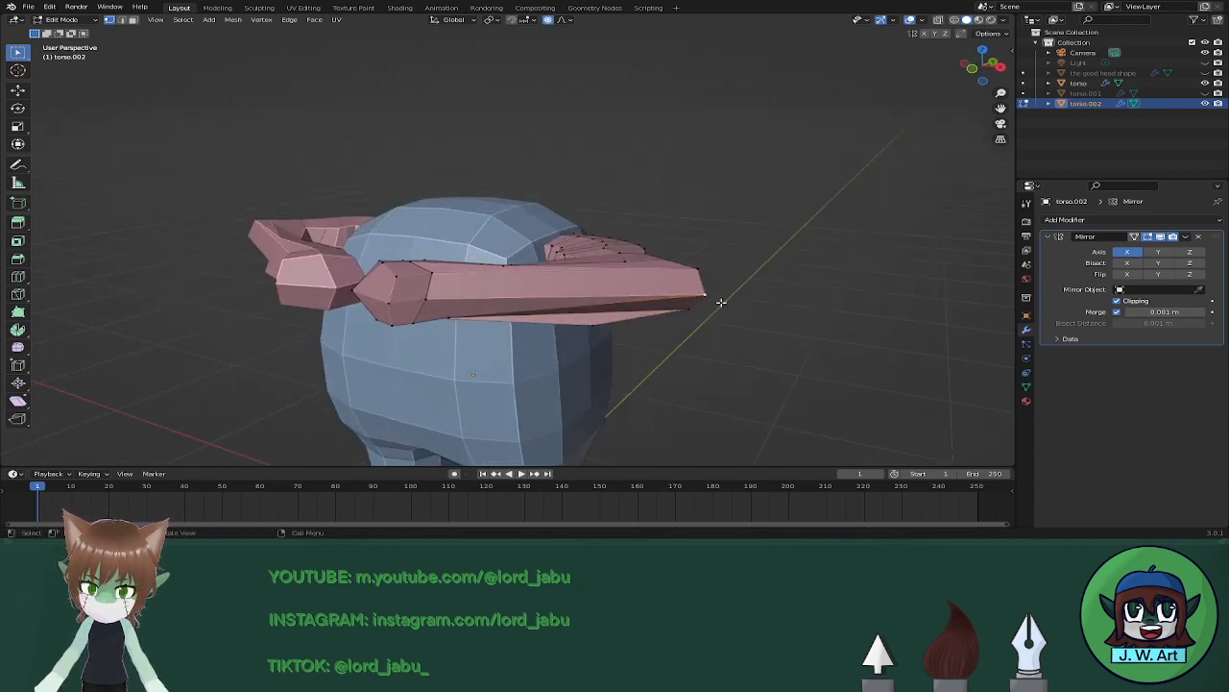
key("g")
key("g")
left_click(651, 305)
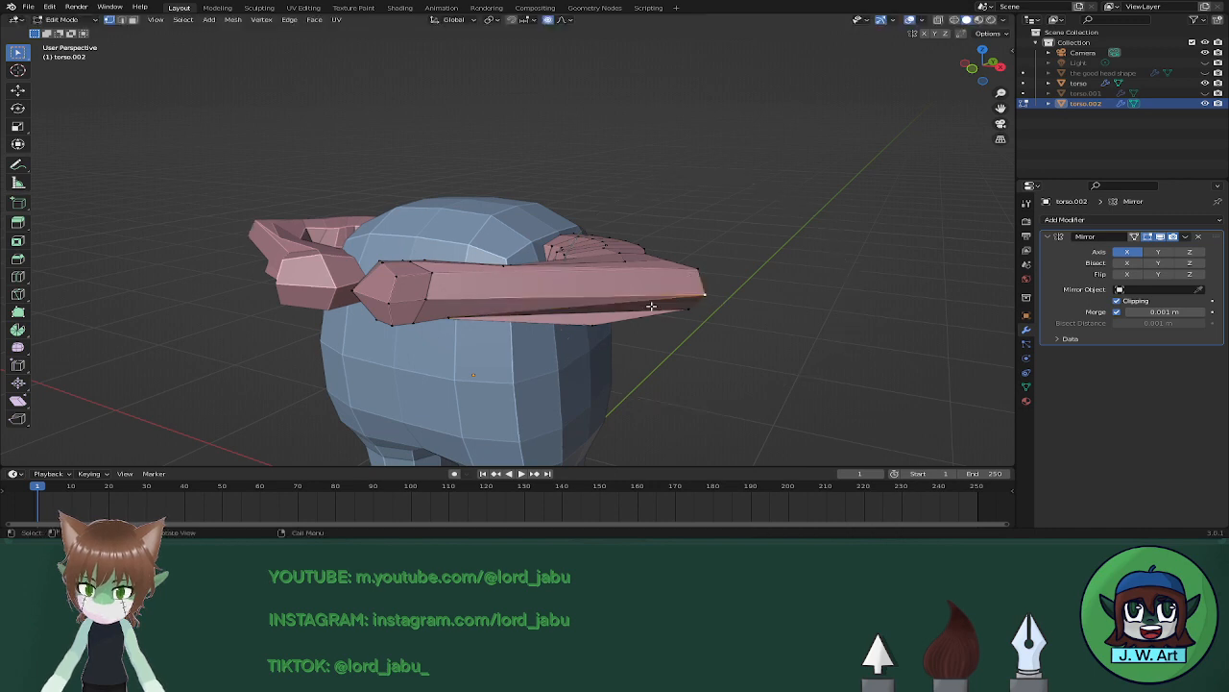
key("g")
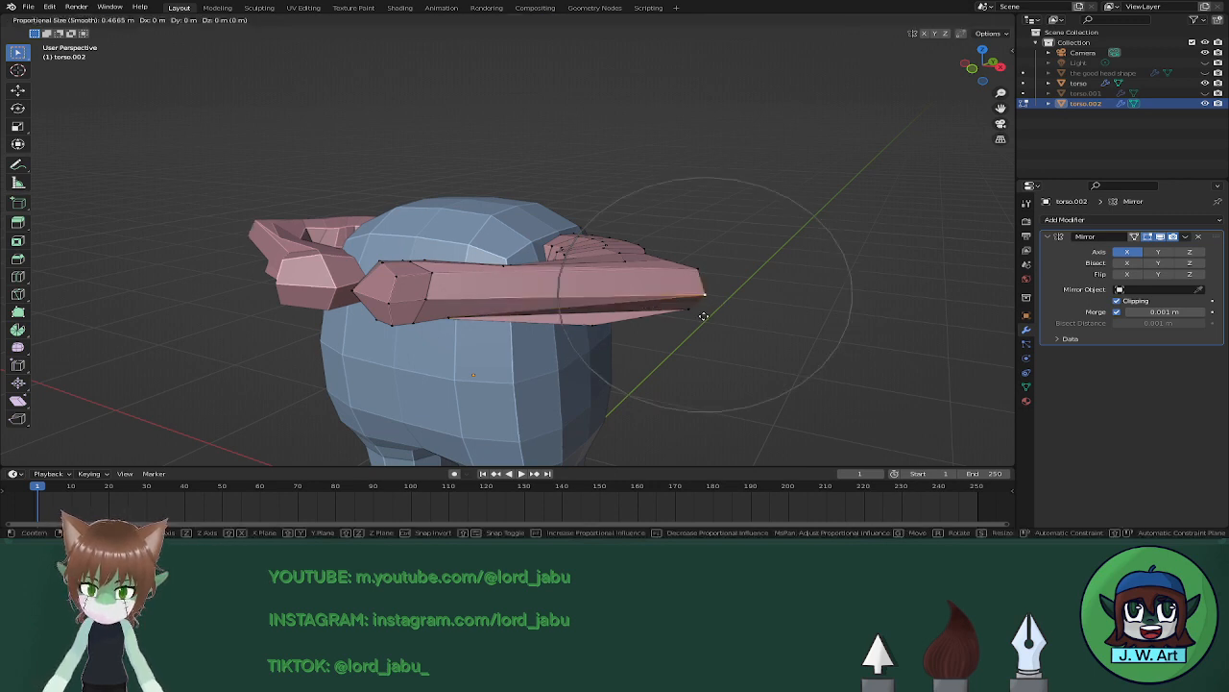
right_click(704, 316)
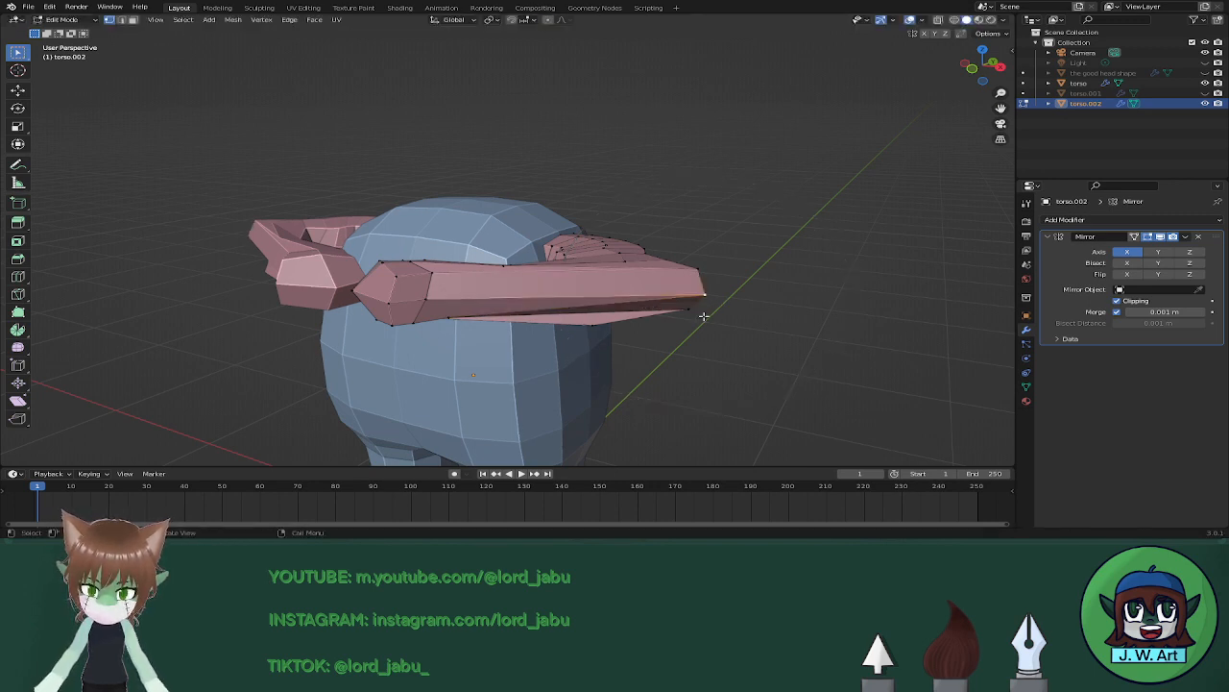
key("shift+v")
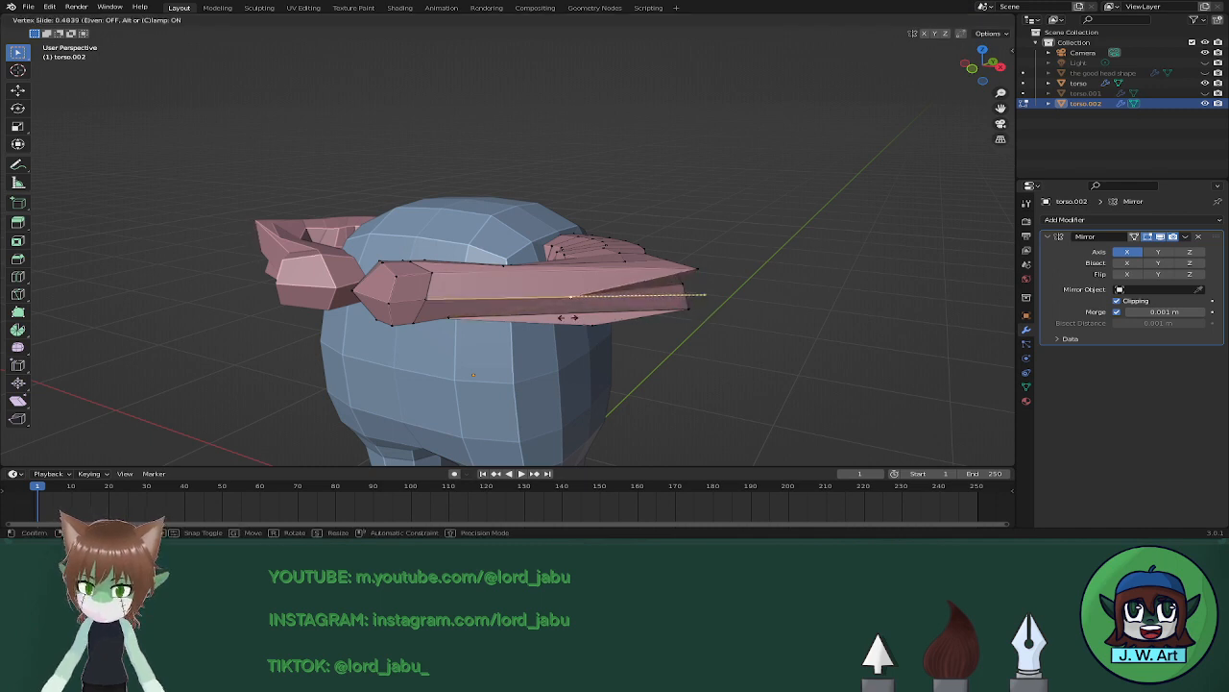
left_click(550, 314)
Slide the selected vertex under the forearm along its edge all the way to the elbow corner, with a factor of 1.
middle_click_drag(550, 314, 638, 263)
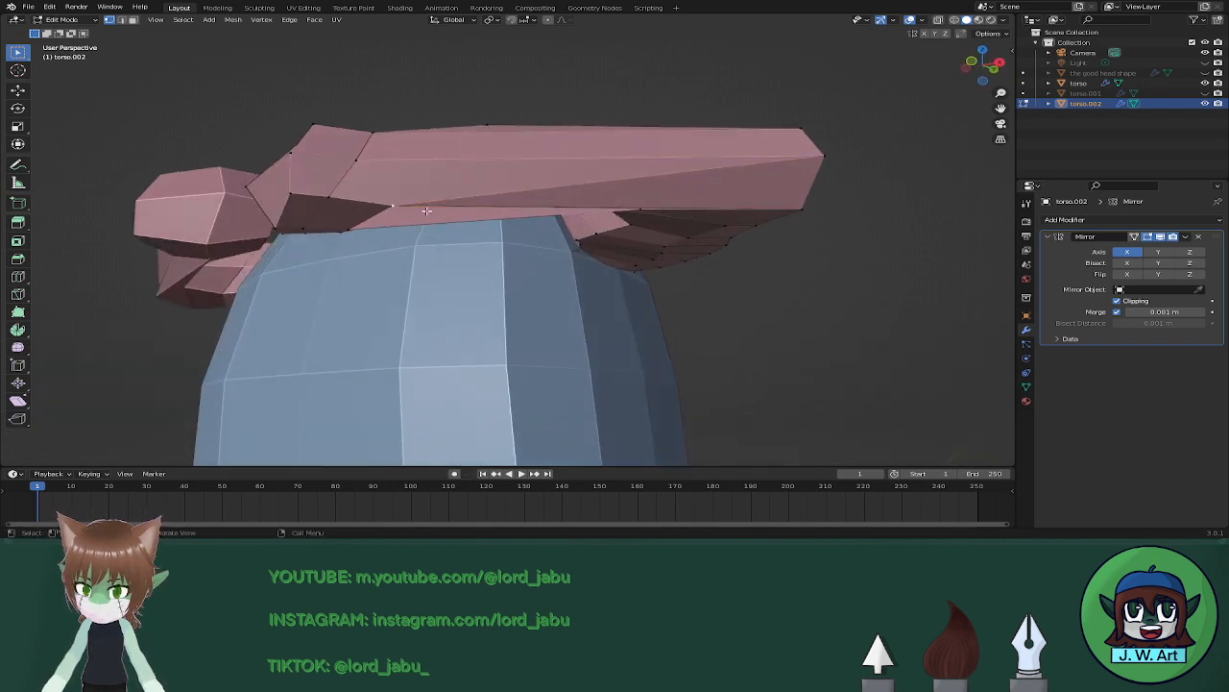
key("shift+v")
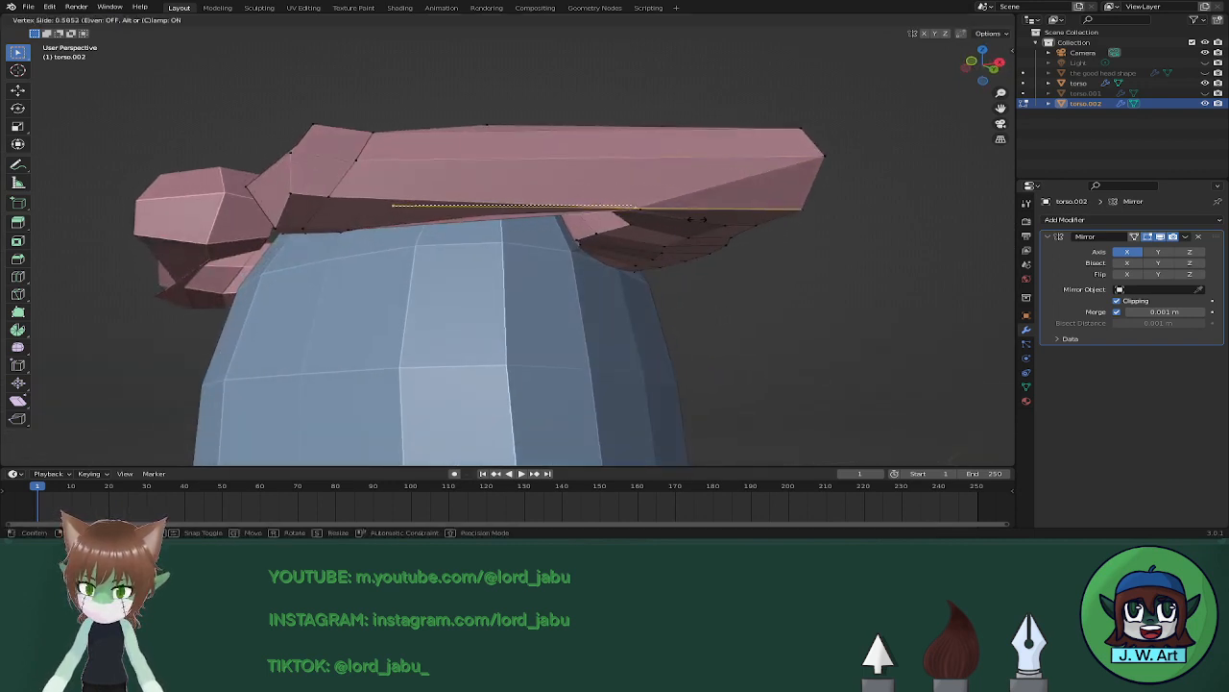
left_click(867, 206)
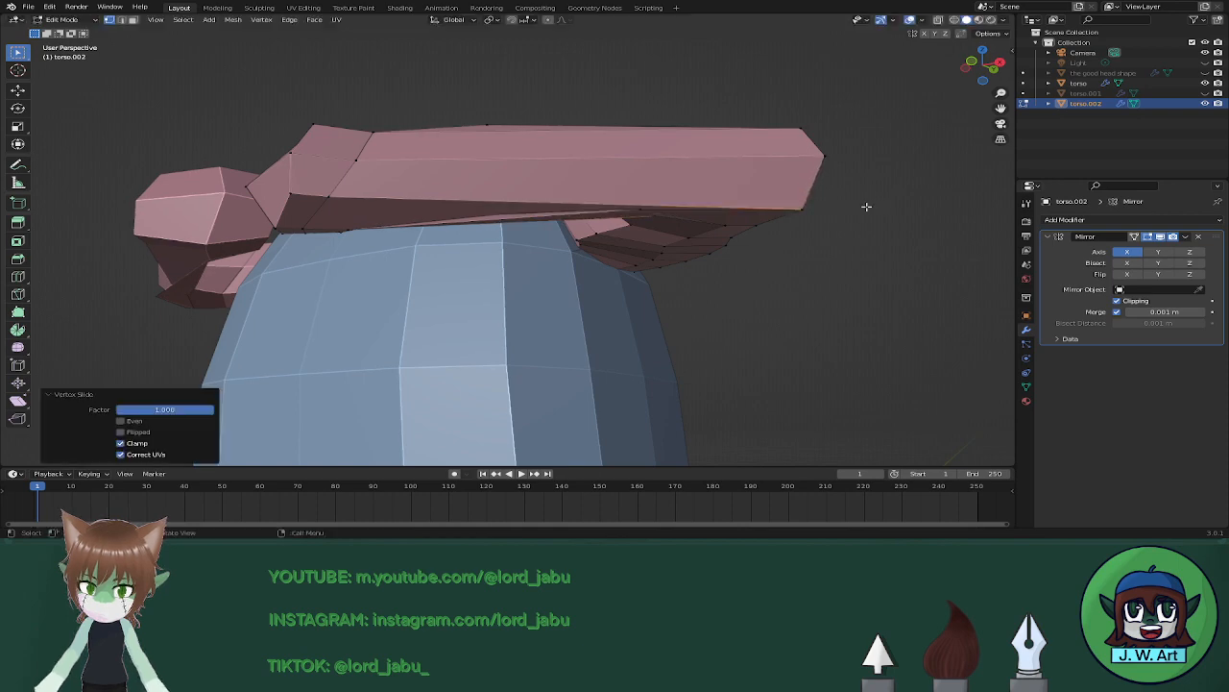
Move the vertex on the inner side of the forearm about -0.06 m along X, and dissolve the stray vertex there.
middle_click_drag(865, 200, 599, 301)
key("g")
key("x")
left_click(632, 332)
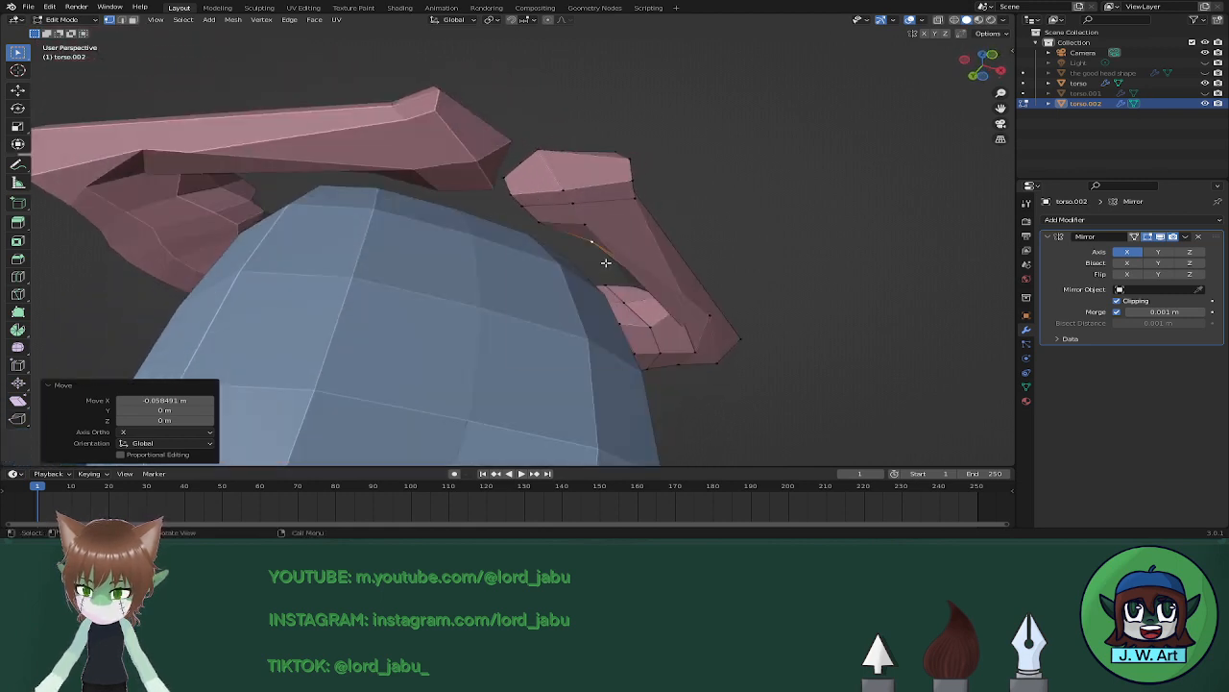
key("x")
left_click(589, 304)
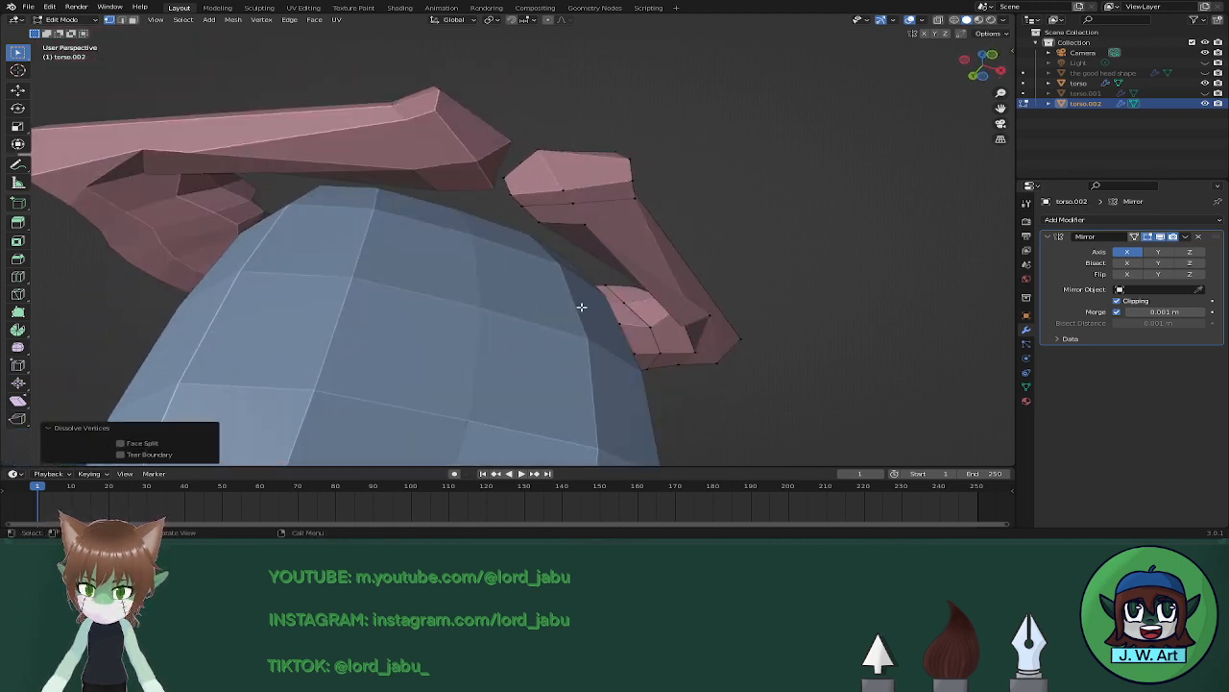
Dissolve the vertex protruding beneath the forearm and another surplus vertex on the arm's inner side.
middle_click_drag(577, 266, 421, 179)
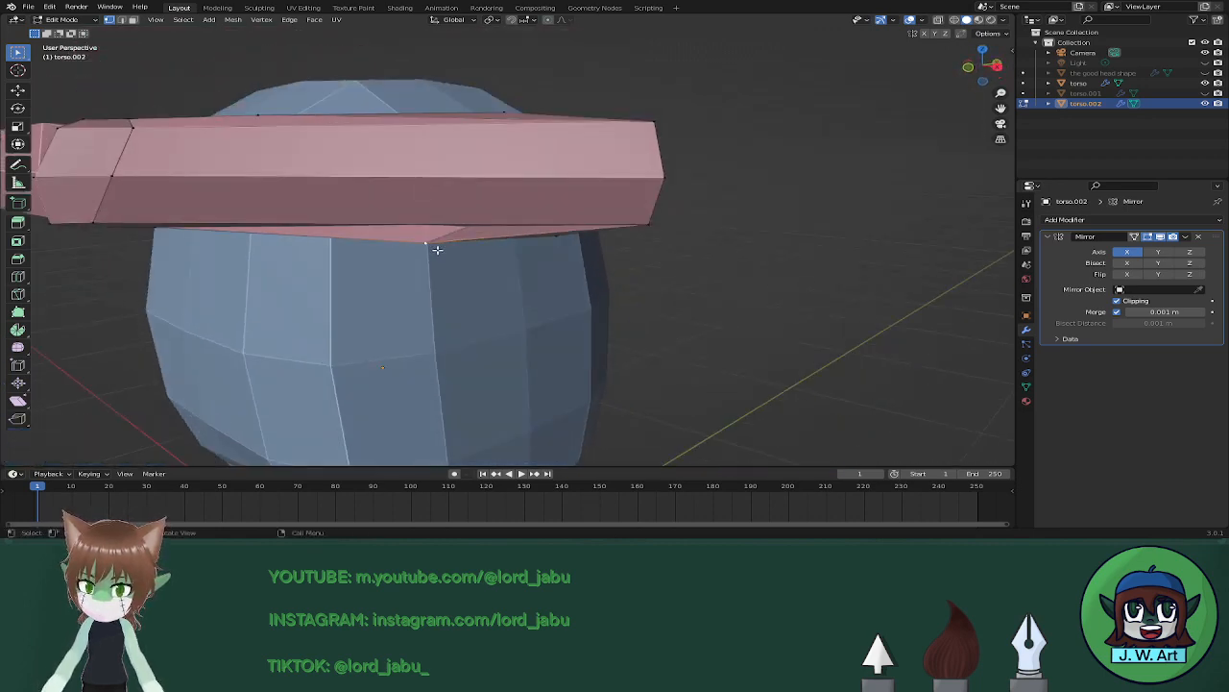
key("x")
left_click(430, 252)
middle_click_drag(431, 252, 605, 197)
key("x")
left_click(604, 195)
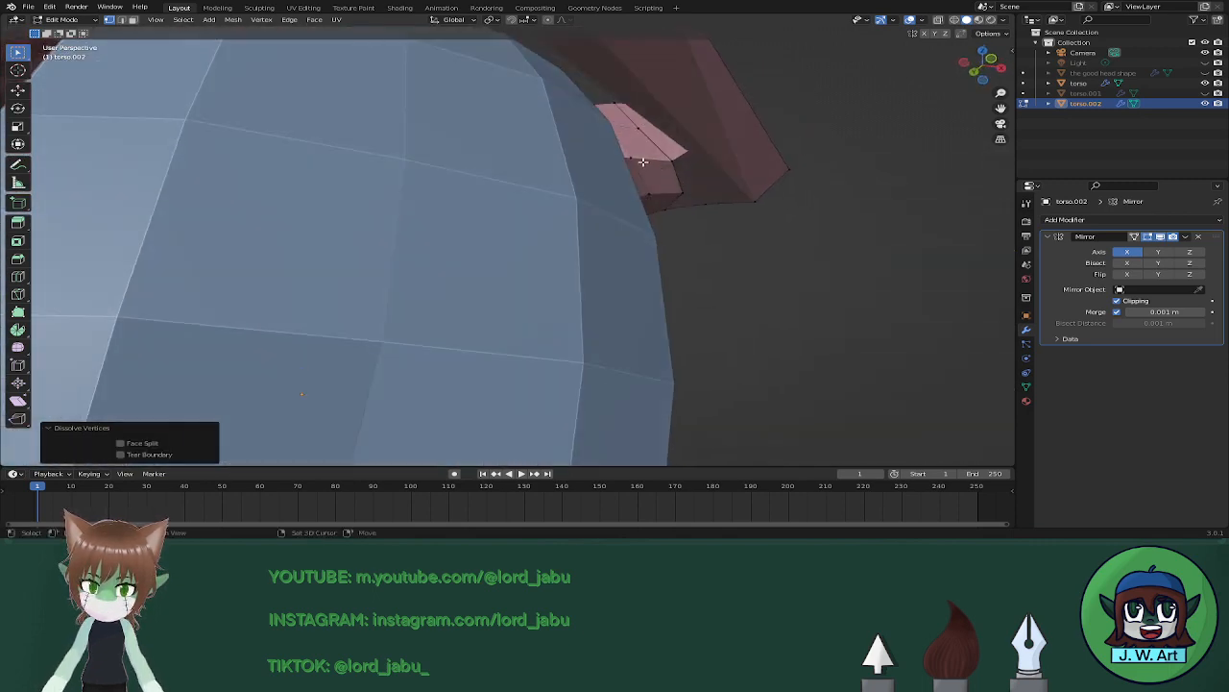
Dissolve three surplus vertices on the inner side of the upper arm, between the elbow and the shoulder.
middle_click_drag(605, 197, 540, 304)
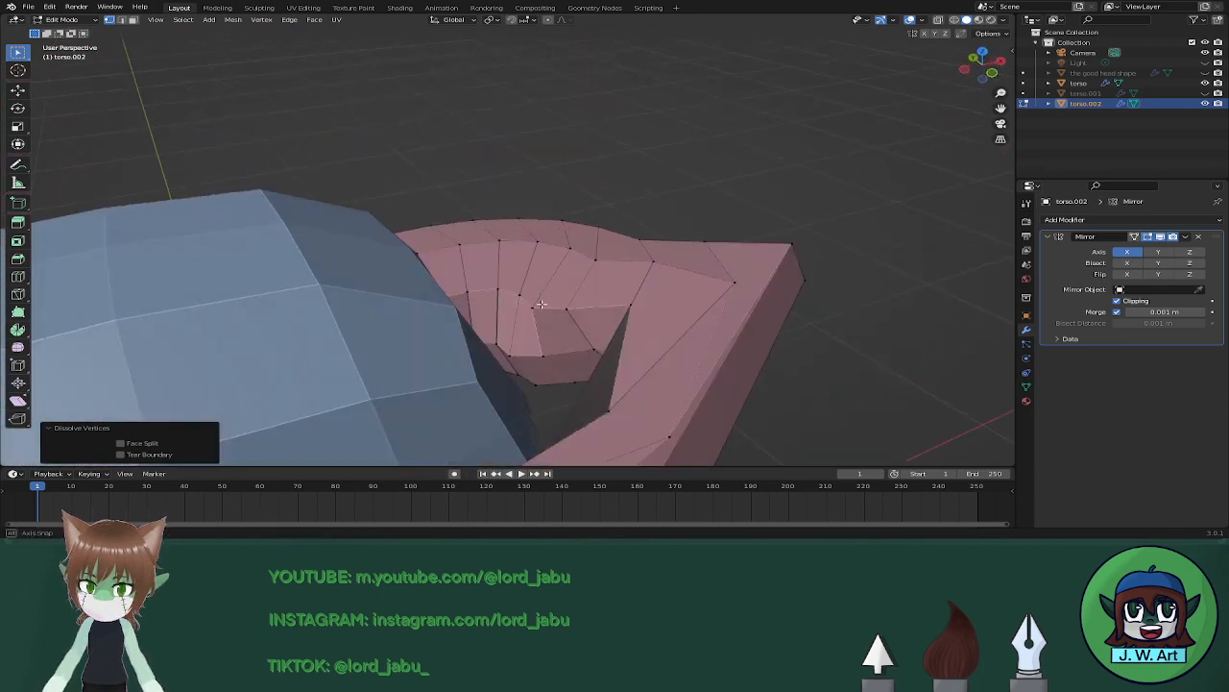
key("x")
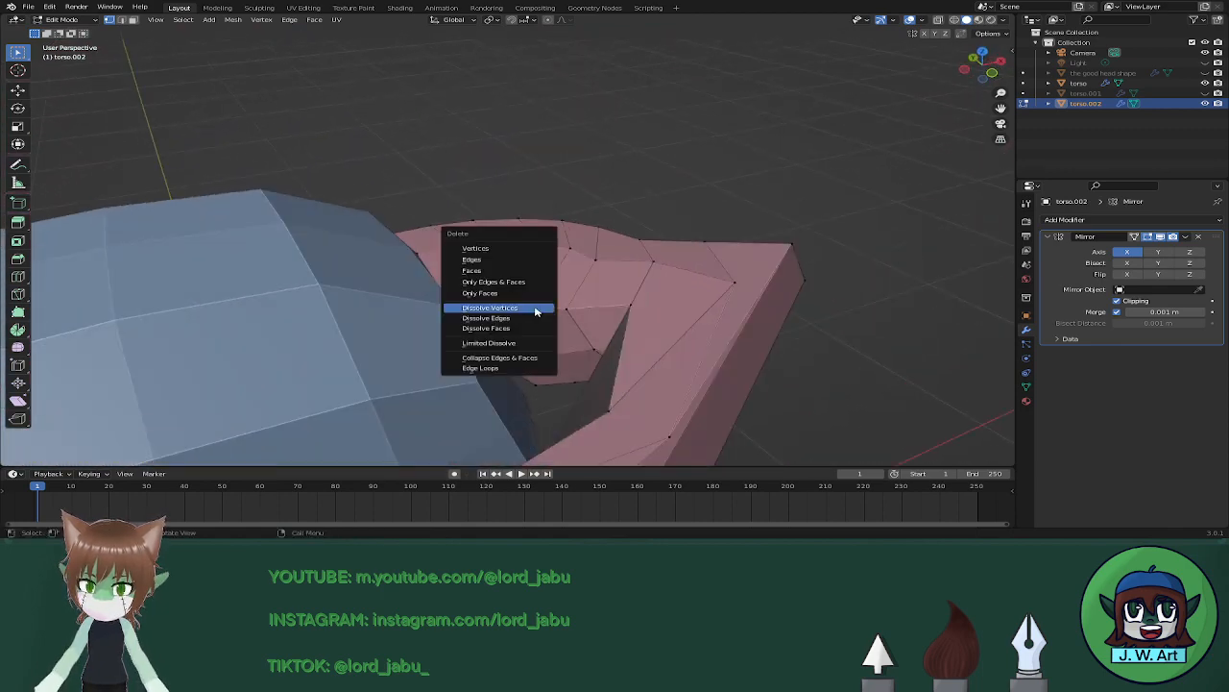
left_click(535, 311)
middle_click_drag(535, 311, 570, 318)
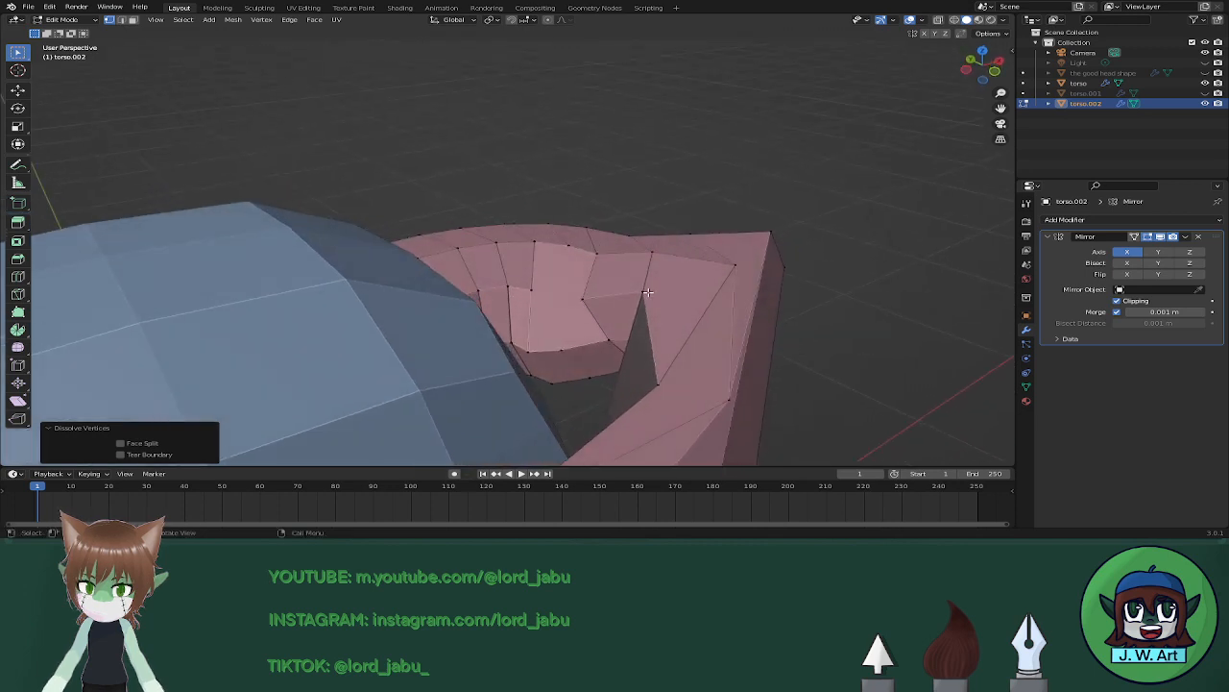
key("x")
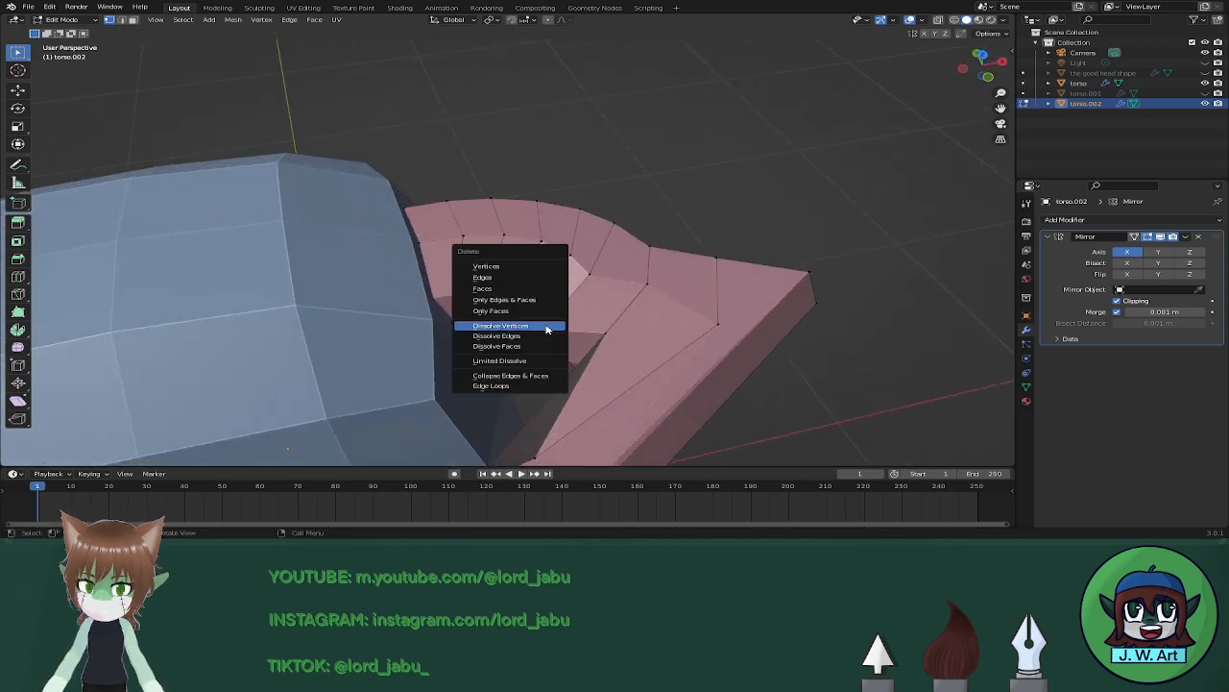
left_click(547, 325)
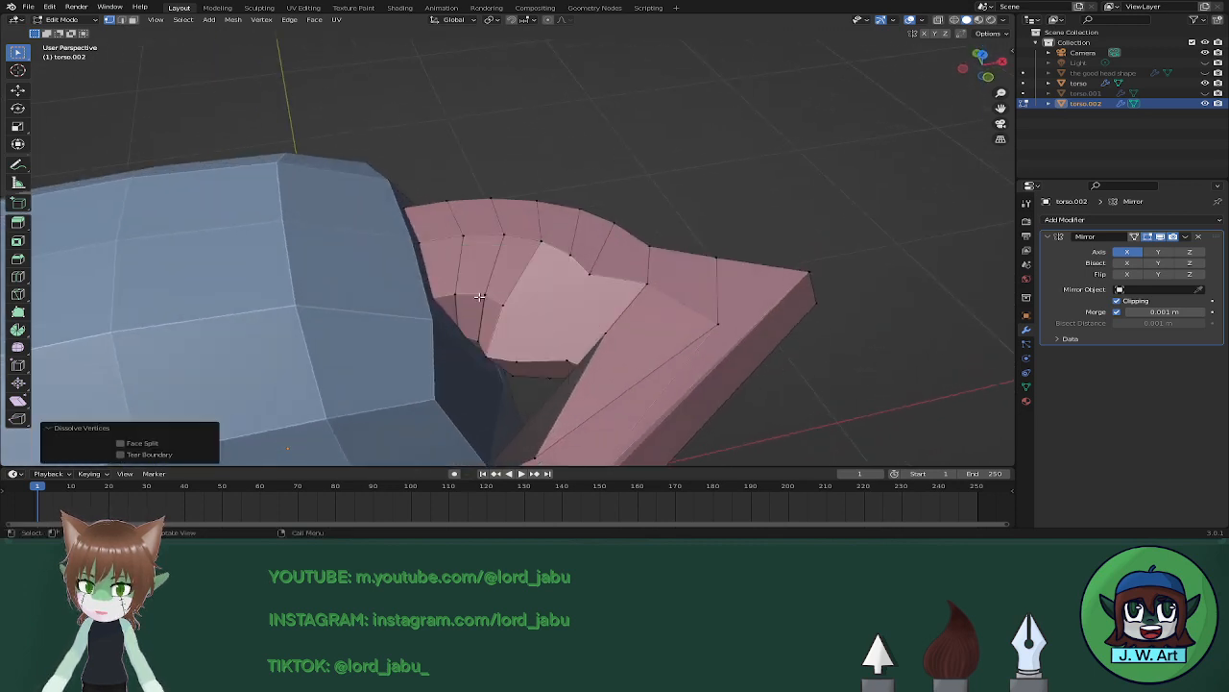
key("x")
left_click(479, 299)
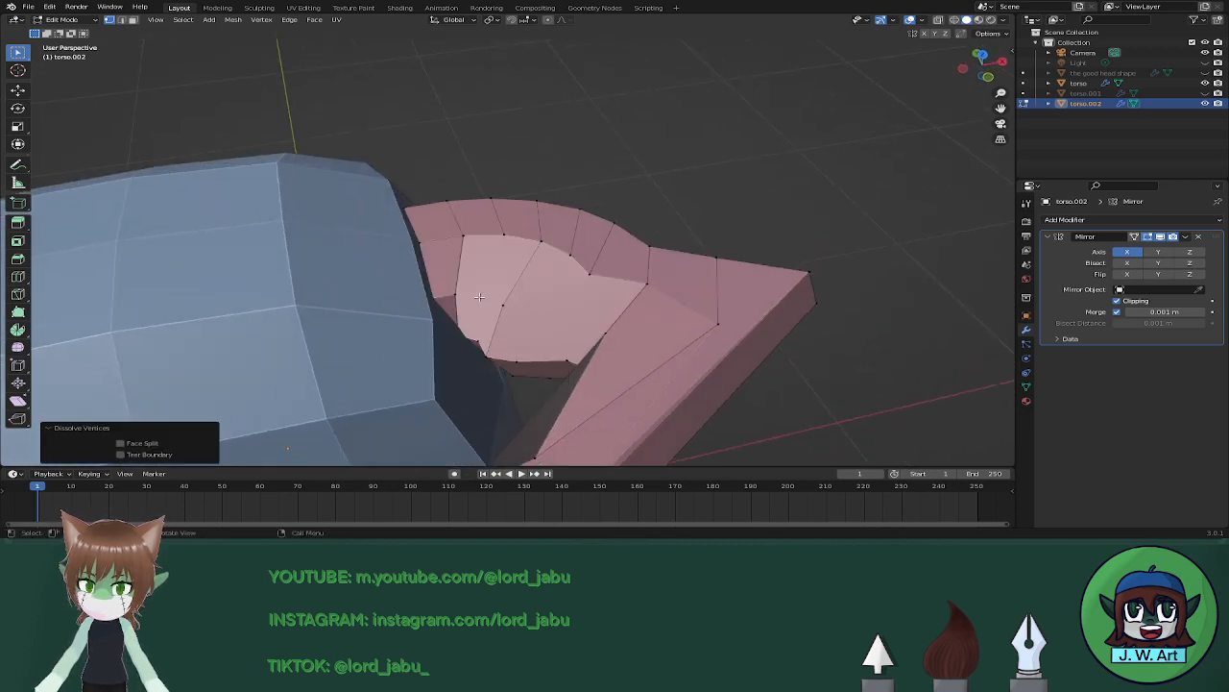
middle_click_drag(479, 298, 329, 208)
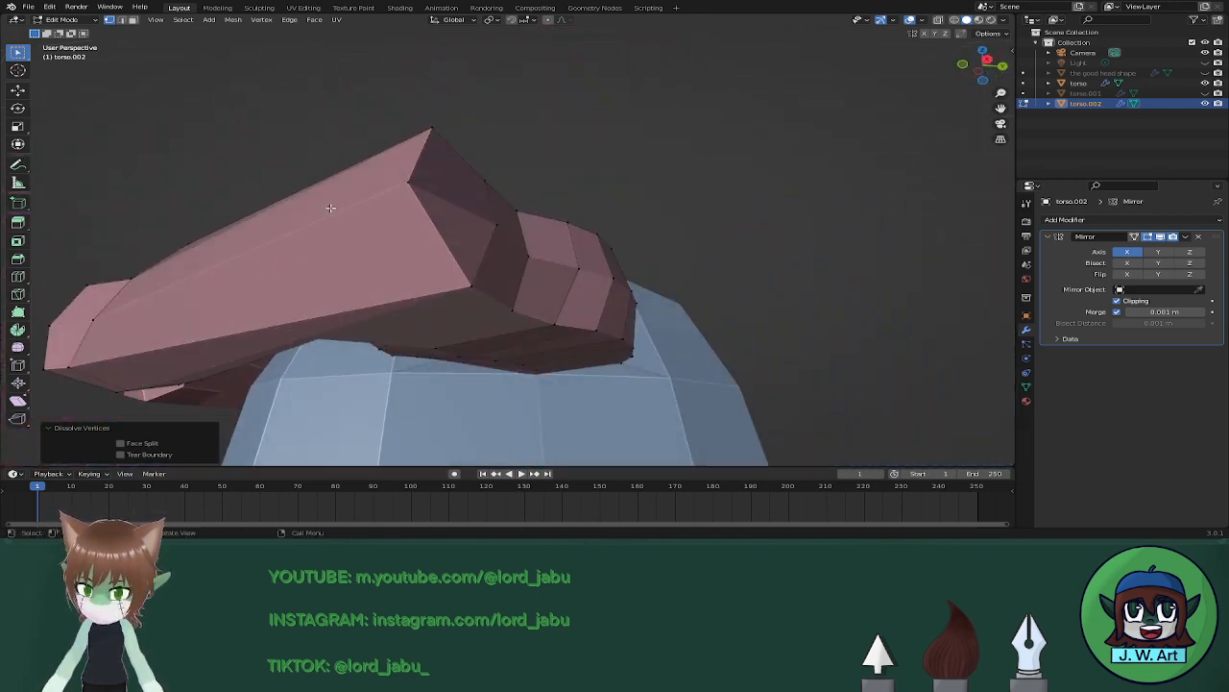
middle_click_drag(470, 278, 437, 322)
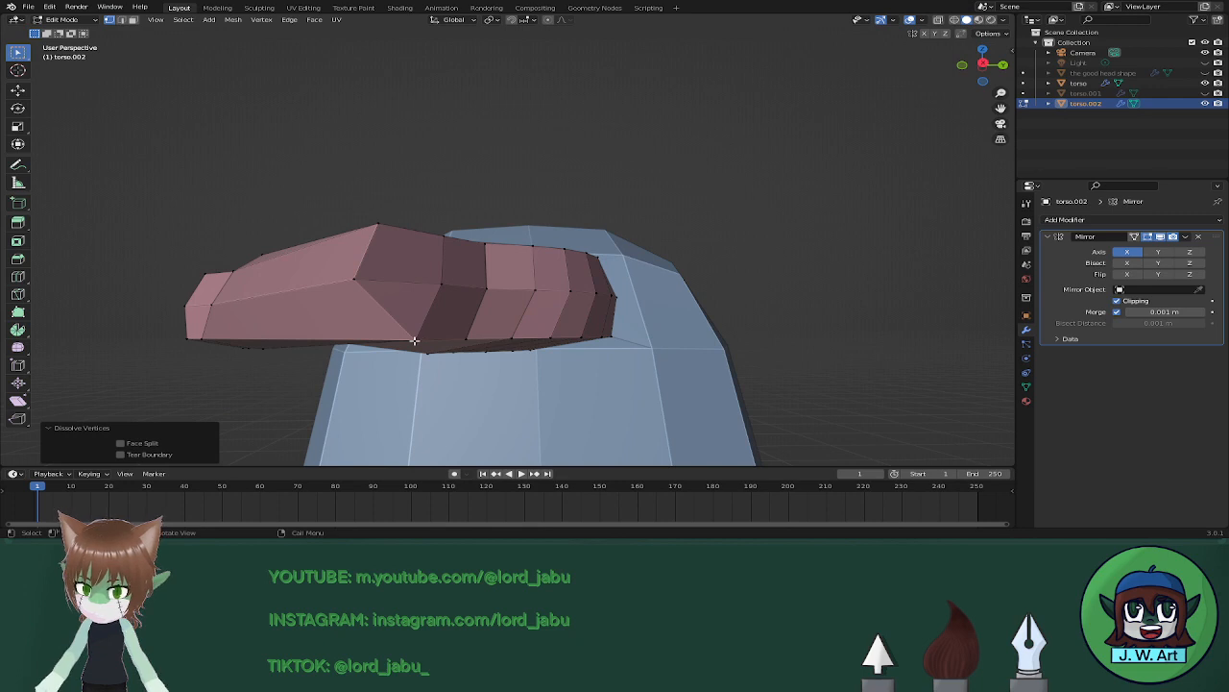
Dissolve the surplus vertex on the underside of the elbow's outer corner.
left_click(414, 338)
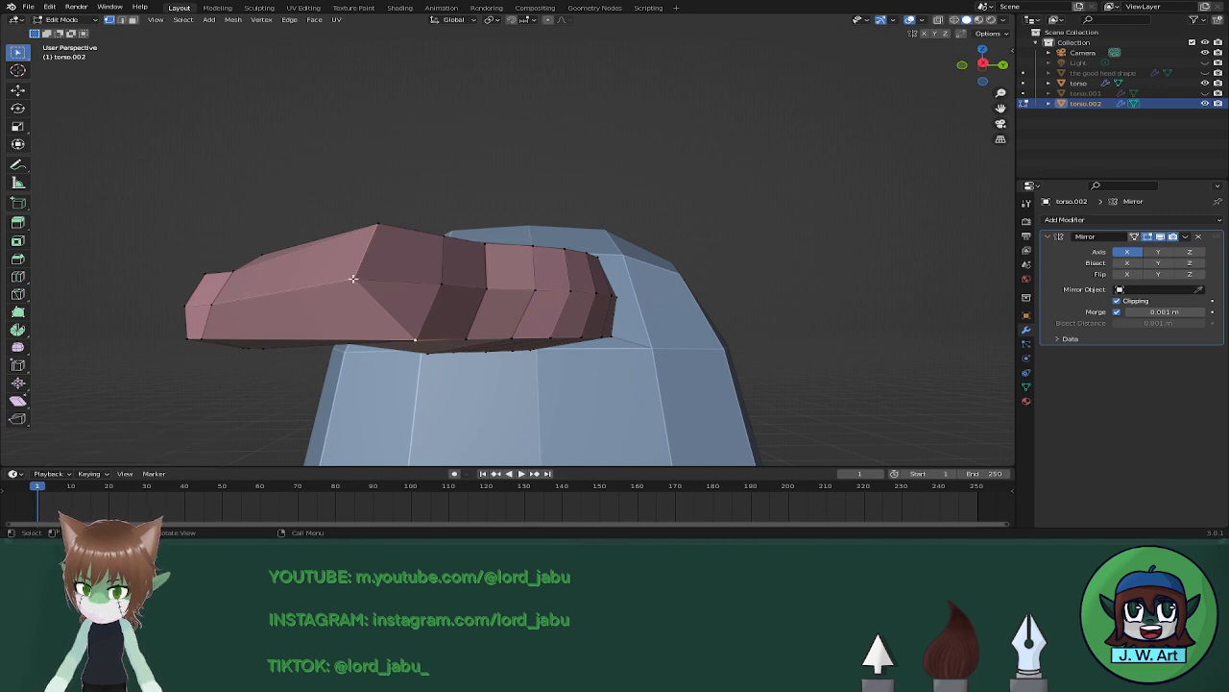
key("x")
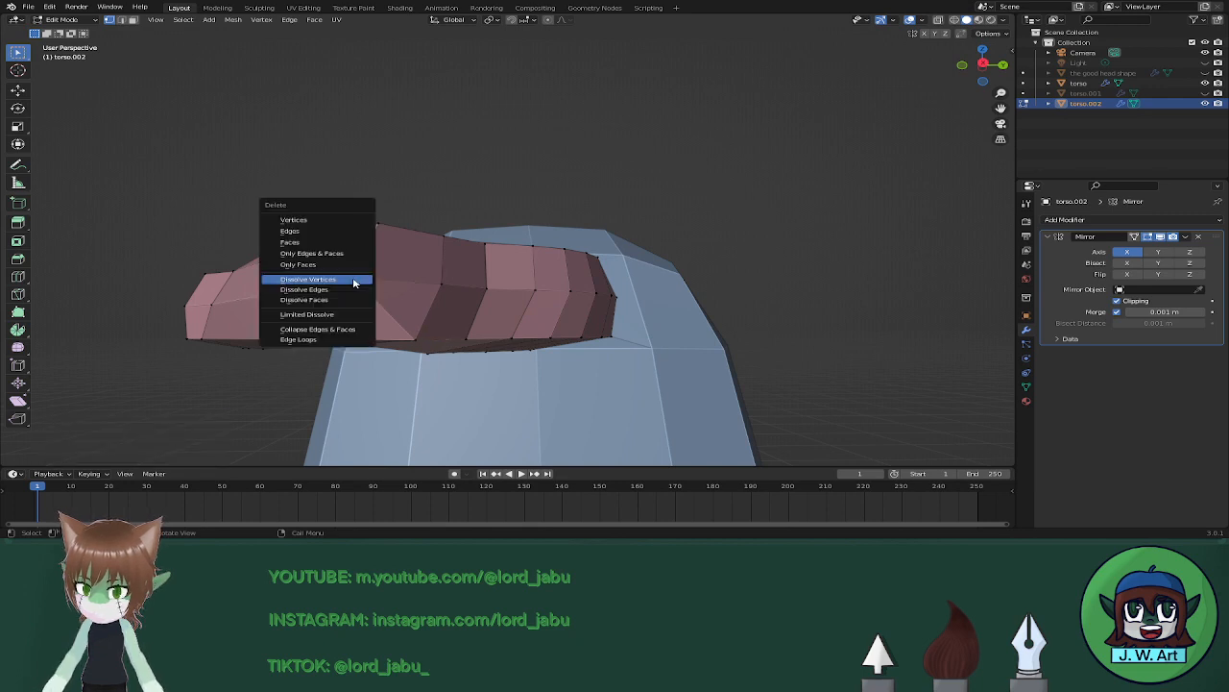
left_click(353, 279)
middle_click_drag(353, 279, 451, 310)
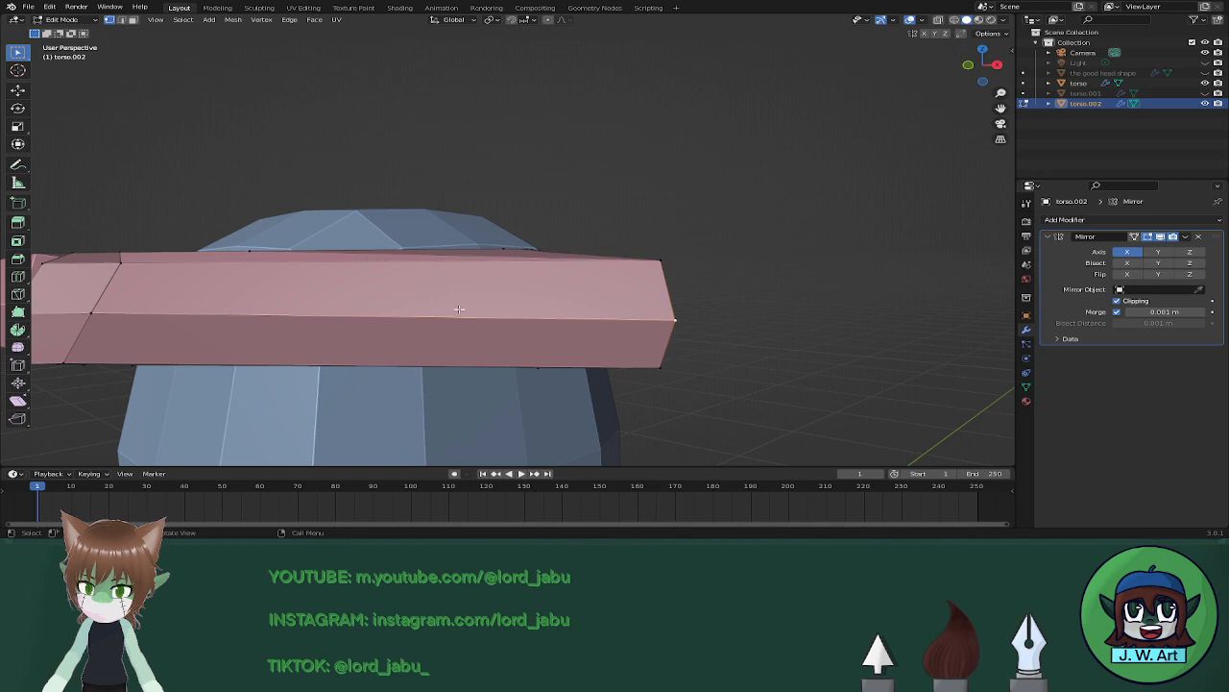
right_click(452, 305)
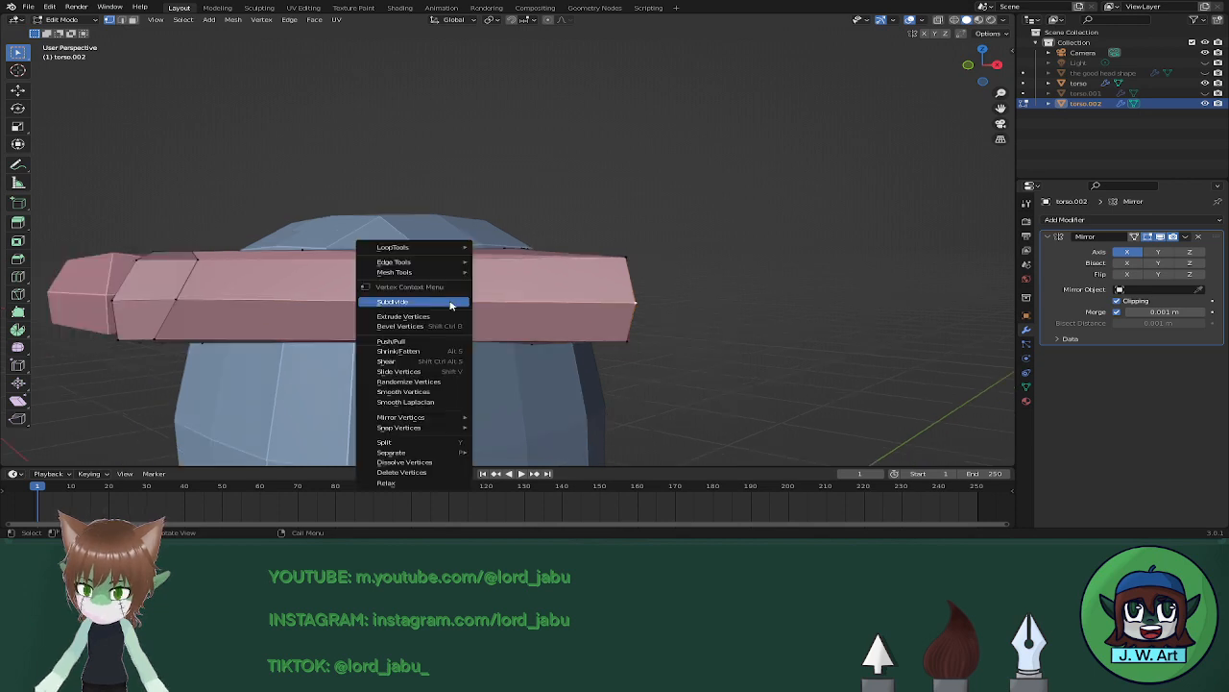
left_click(451, 303)
middle_click_drag(568, 304, 413, 365)
key("ctrl+z")
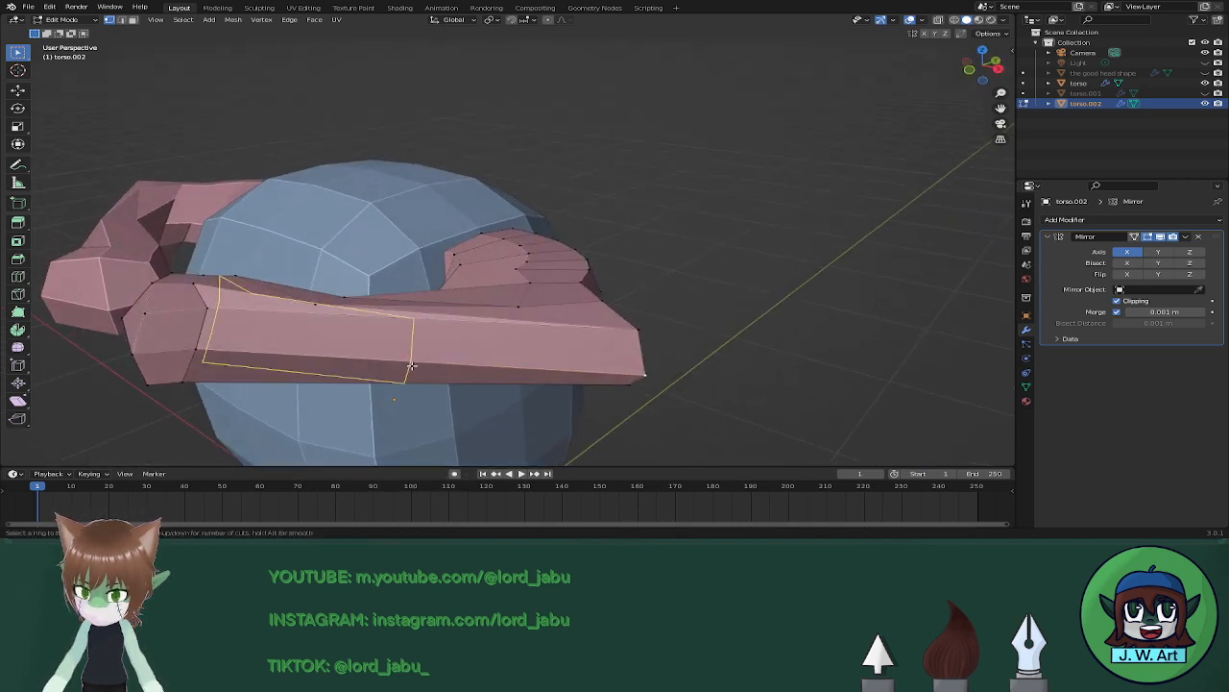
Dissolve a surplus vertex on the forearm.
middle_click_drag(405, 362, 591, 301)
key("x")
left_click(675, 348)
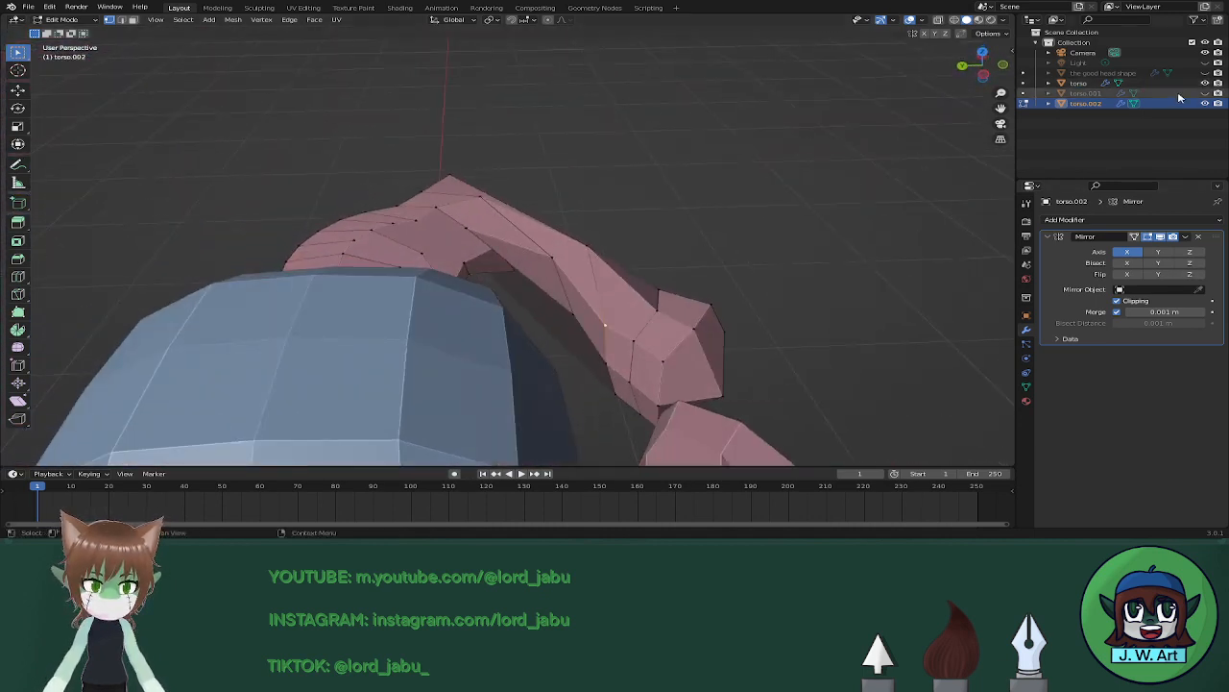
Hide torso and keep torso.001 hidden so only the arm mesh torso.002 is shown.
left_click(1205, 83)
left_click(1206, 93)
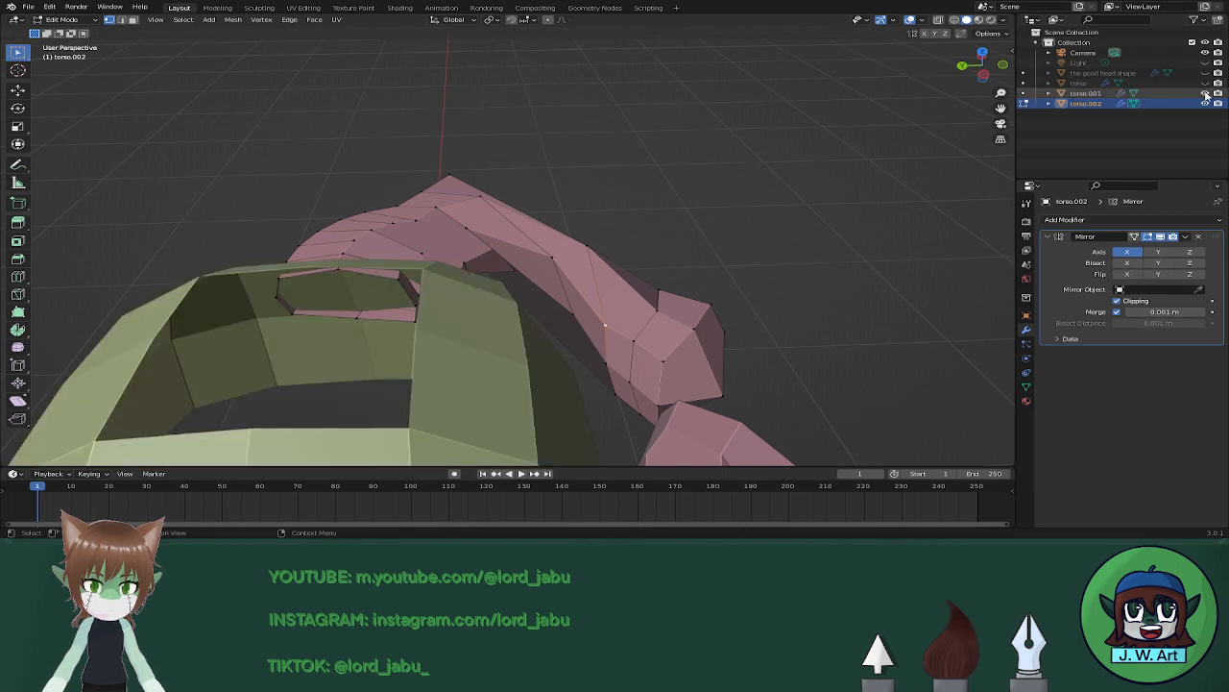
left_click(1205, 93)
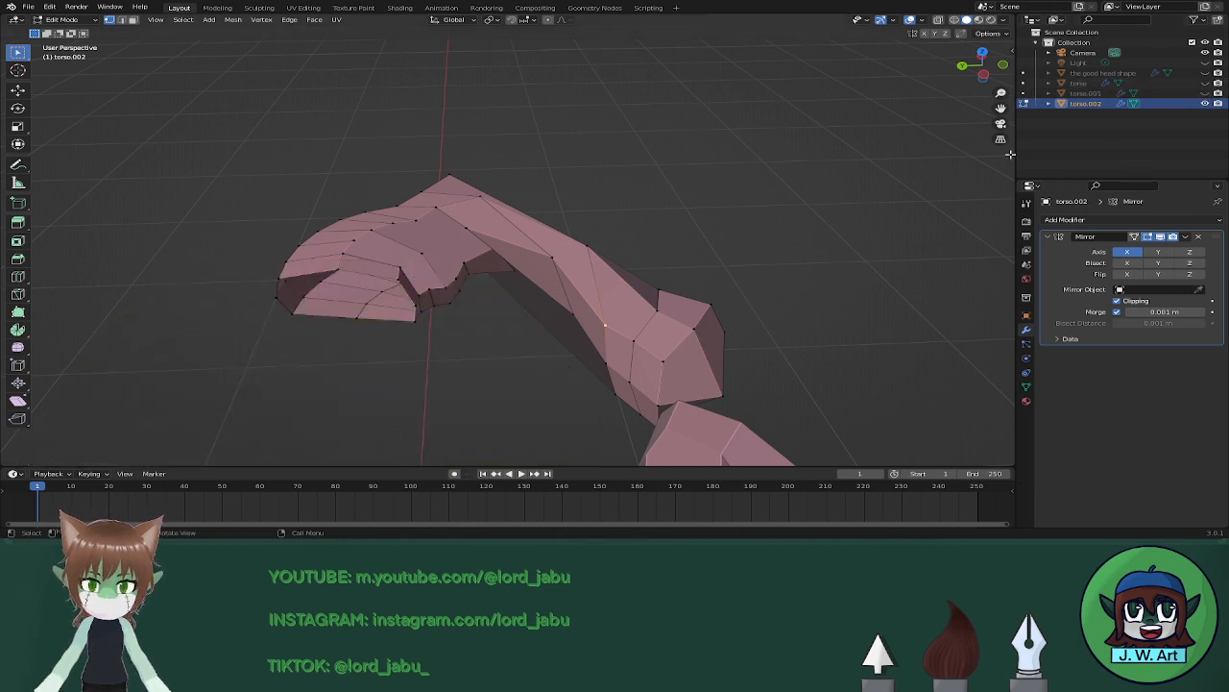
In wireframe view, dissolve the low vertex at the inner elbow bend, then return to solid shading.
middle_click_drag(639, 222, 539, 247)
scroll(683, 240, "up", 3)
key("shift+z")
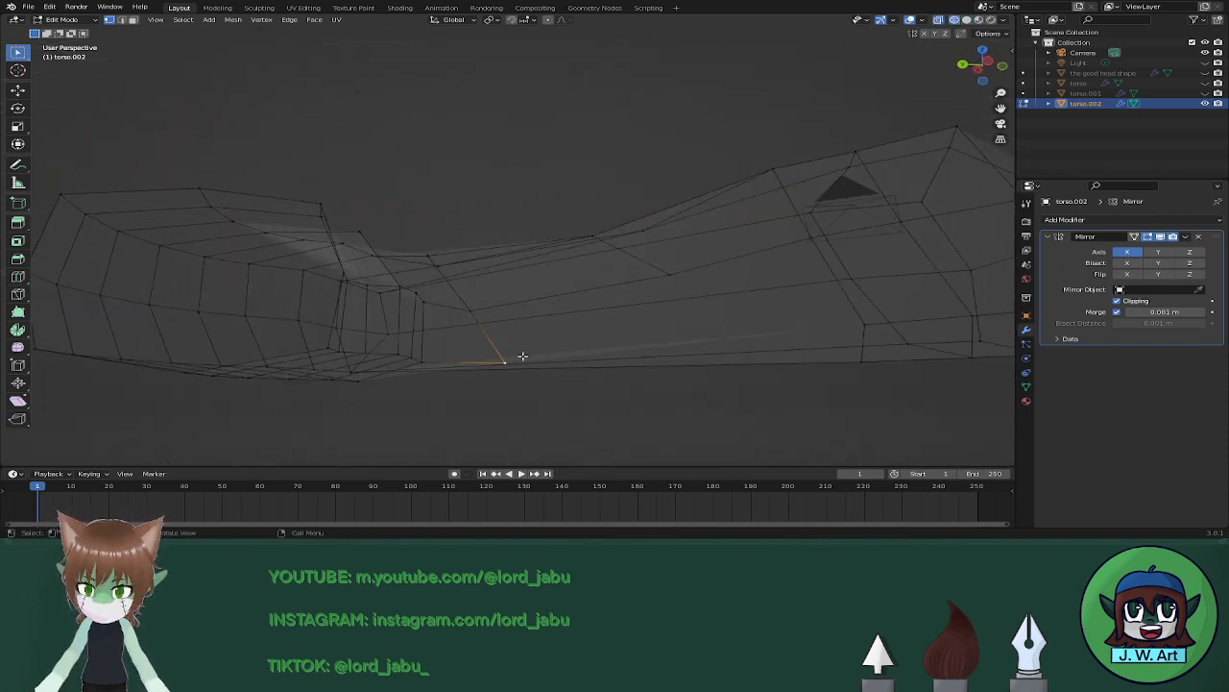
middle_click_drag(522, 356, 606, 362)
key("z")
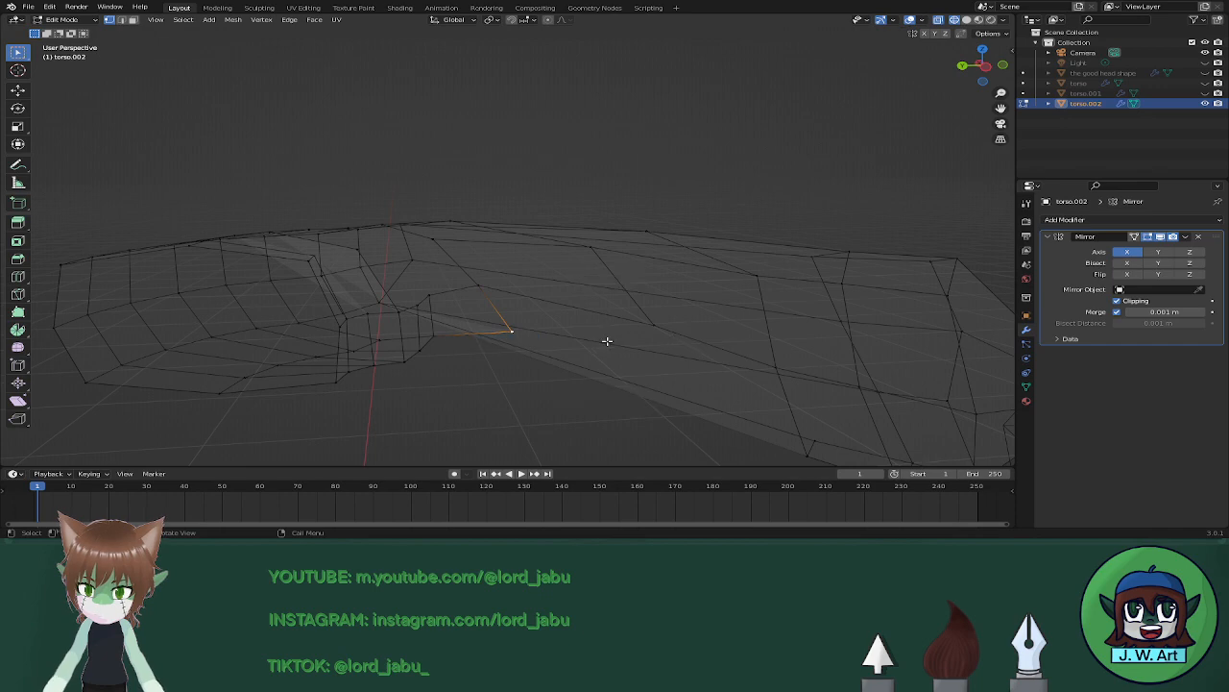
key("x")
left_click(608, 345)
mouse_move(606, 340)
middle_mouse_down()
mouse_move(636, 318)
mouse_move(587, 301)
mouse_move(604, 337)
mouse_move(643, 332)
mouse_move(678, 302)
mouse_move(652, 318)
mouse_move(660, 312)
mouse_move(637, 307)
mouse_move(557, 324)
mouse_move(472, 263)
mouse_move(520, 270)
mouse_move(489, 288)
mouse_move(527, 297)
middle_mouse_up()
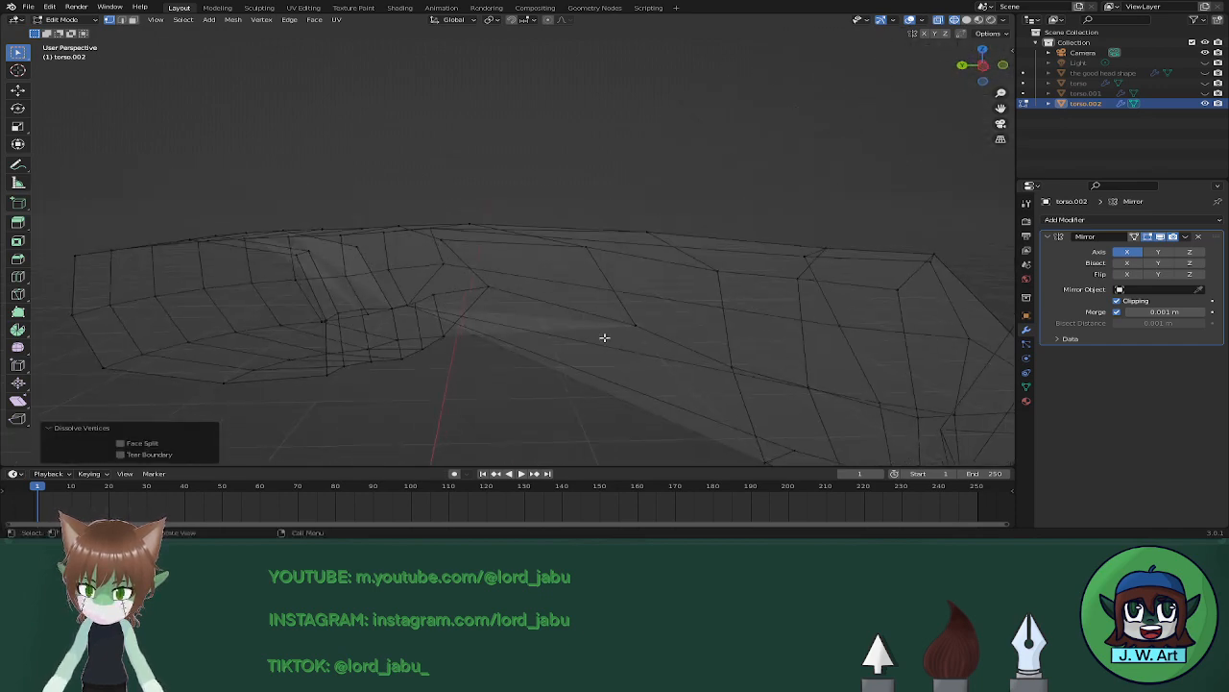
key("shift+z")
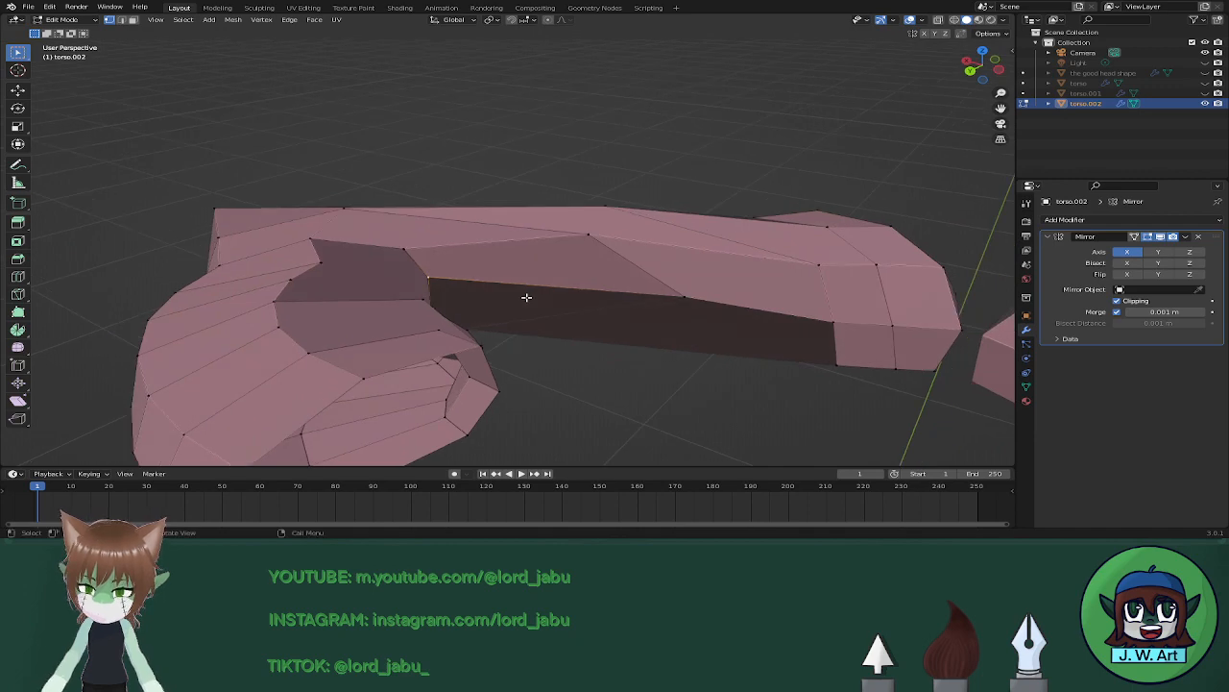
Slide the inner elbow vertex and the outer elbow corner vertex along the forearm toward the wrist, the corner by a factor of 0.205.
key("shift+v")
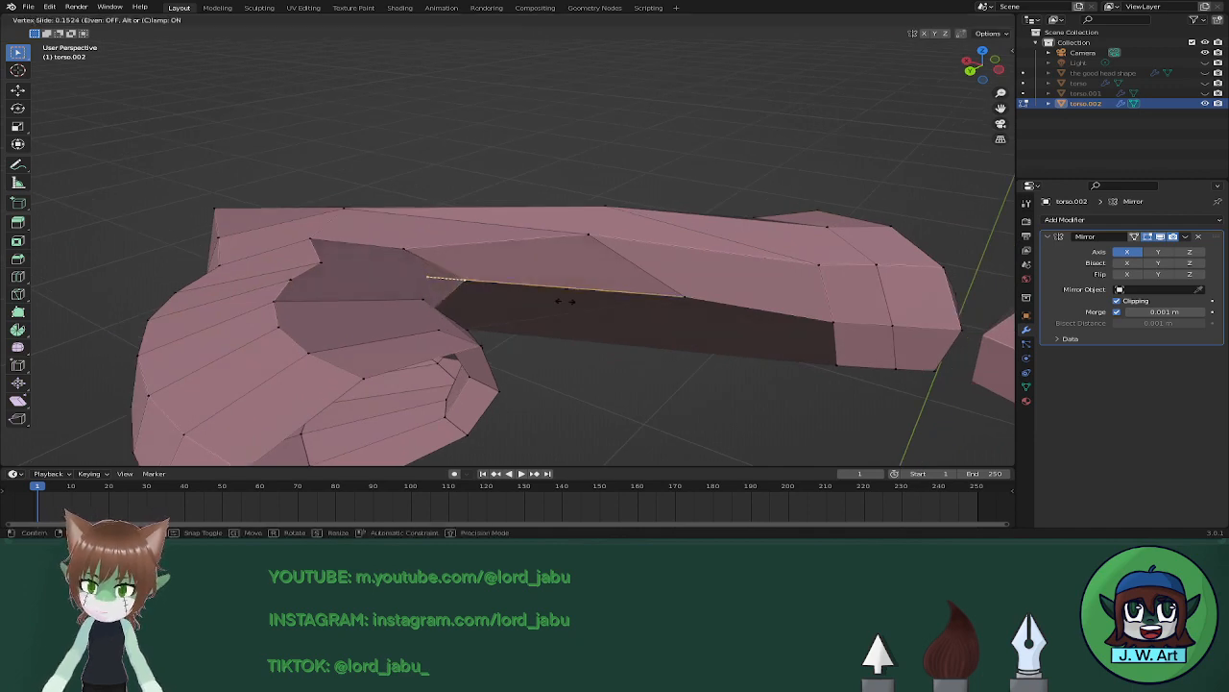
left_click(614, 308)
middle_click_drag(614, 308, 805, 298)
left_click(797, 280)
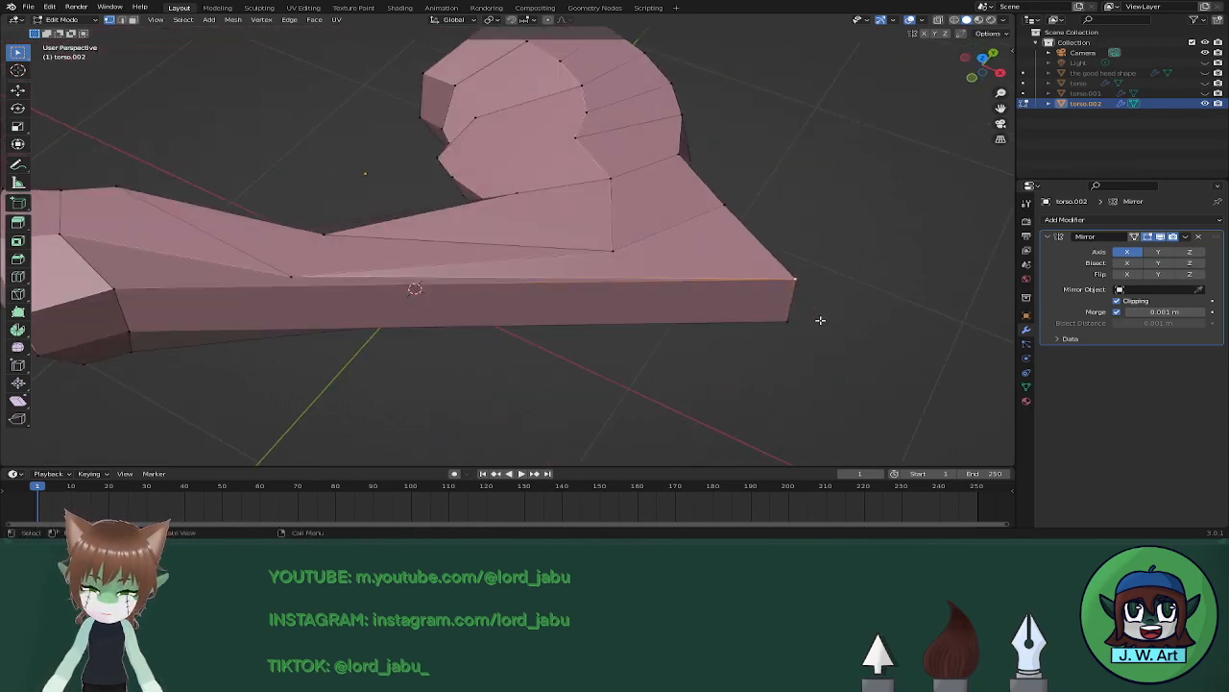
key("shift+v")
left_click(744, 304)
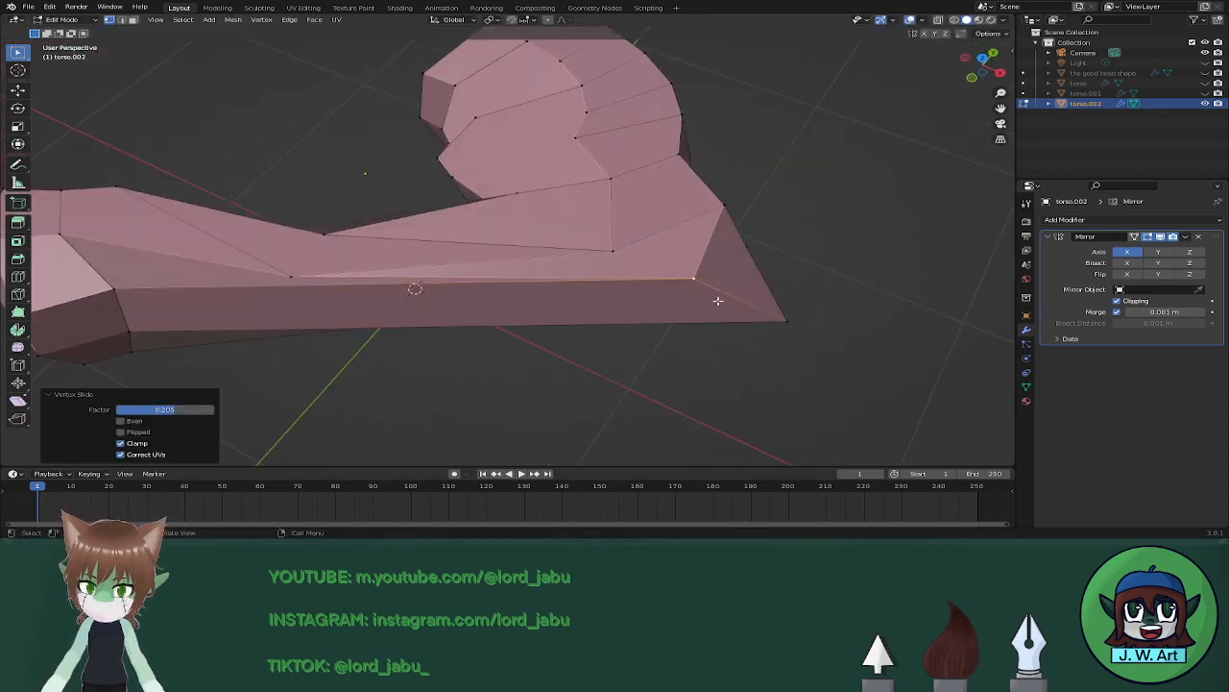
Dissolve the surplus vertex at the lower outer corner of the elbow.
middle_click_drag(744, 304, 675, 191)
middle_click_drag(781, 281, 777, 220)
key("shift+v")
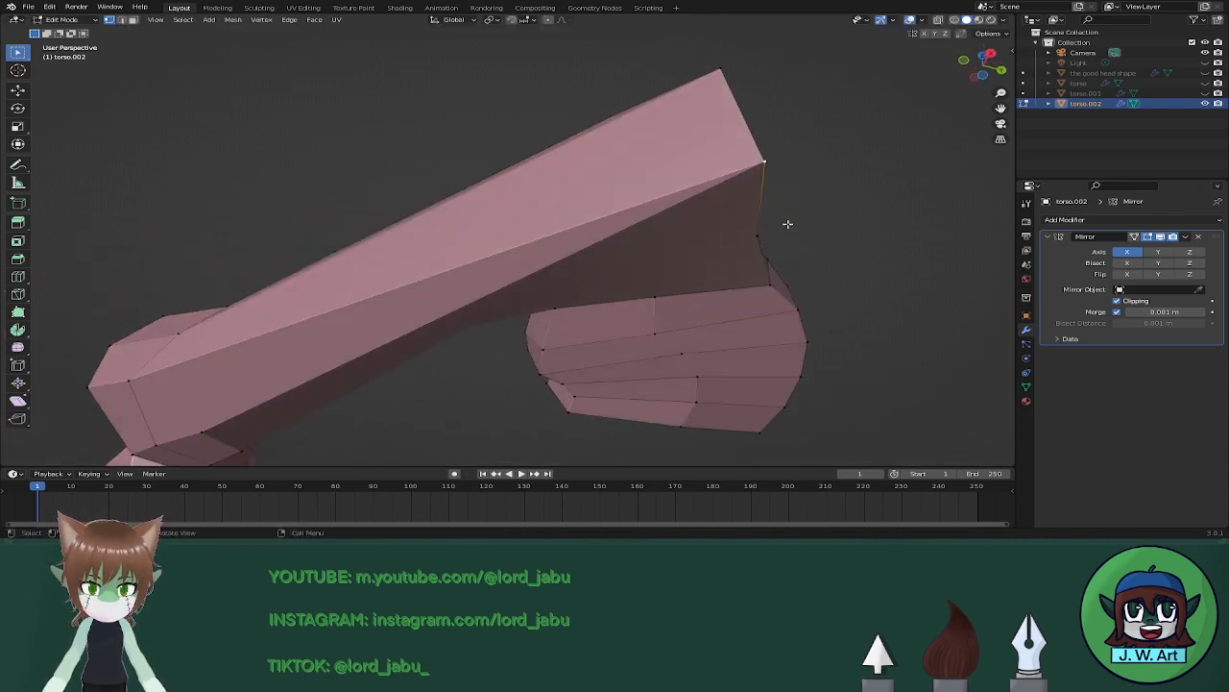
left_click(758, 242)
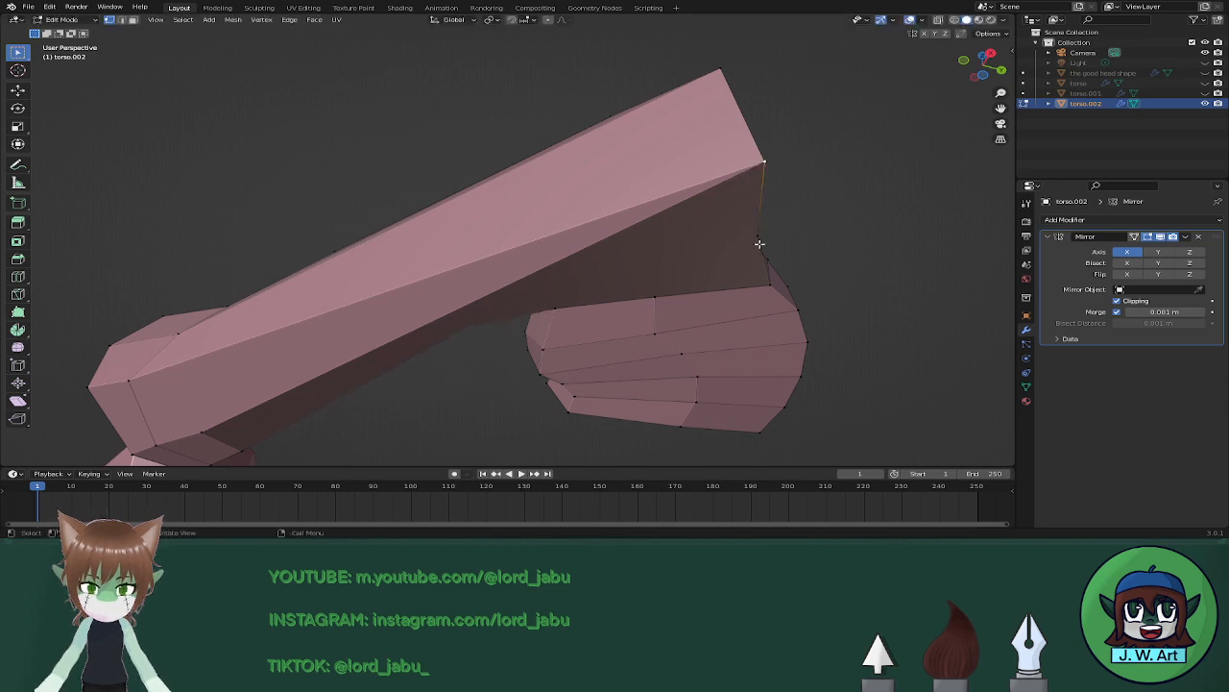
key("x")
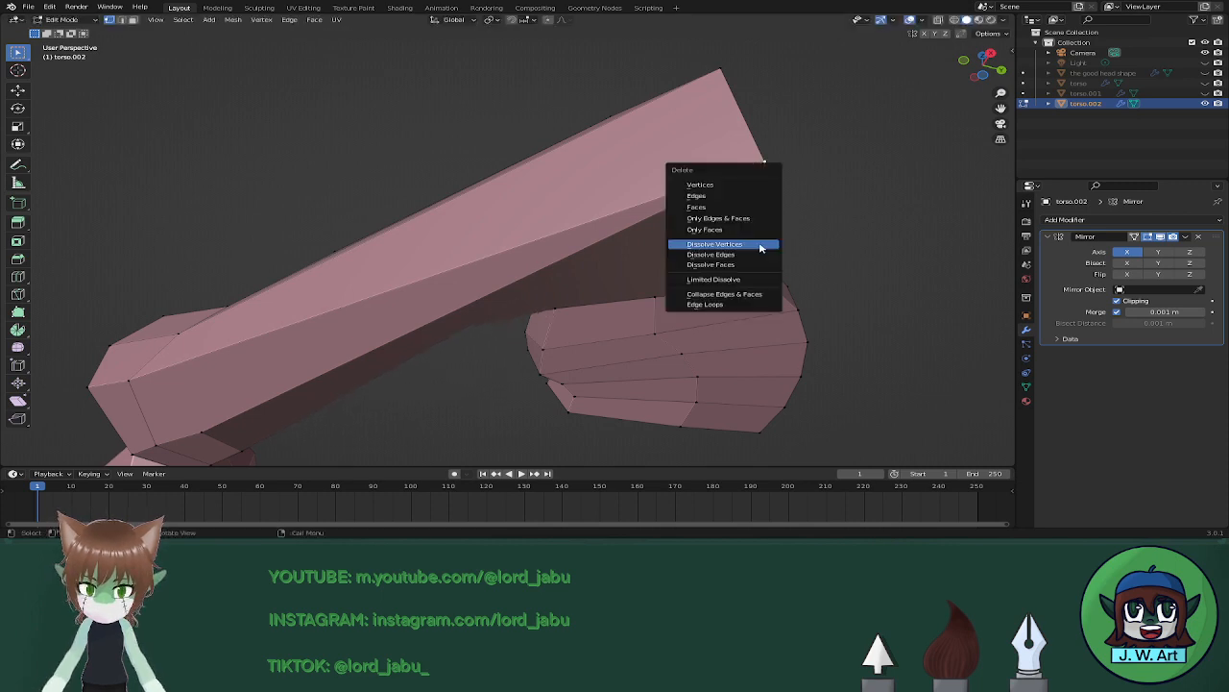
left_click(759, 248)
Slide the bottom elbow vertex along the forearm's lower edge toward the wrist.
middle_click_drag(759, 248, 680, 306)
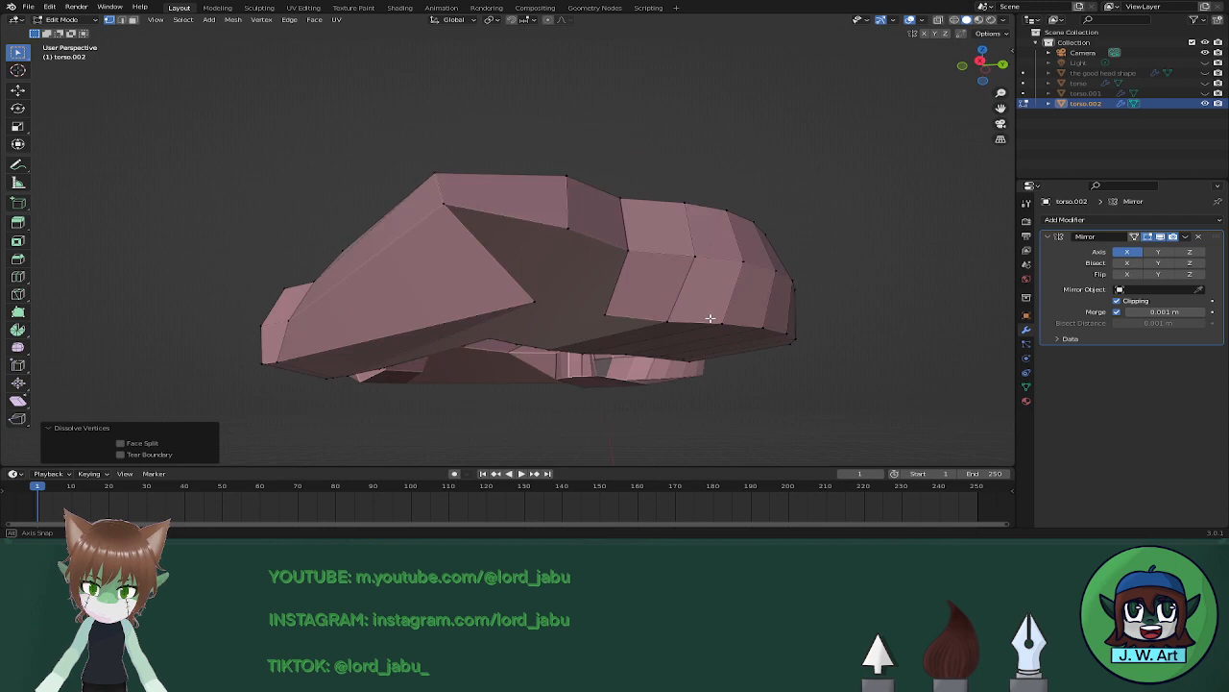
middle_click_drag(710, 318, 690, 338)
left_click(450, 373)
middle_click_drag(451, 373, 640, 342)
key("g")
key("g")
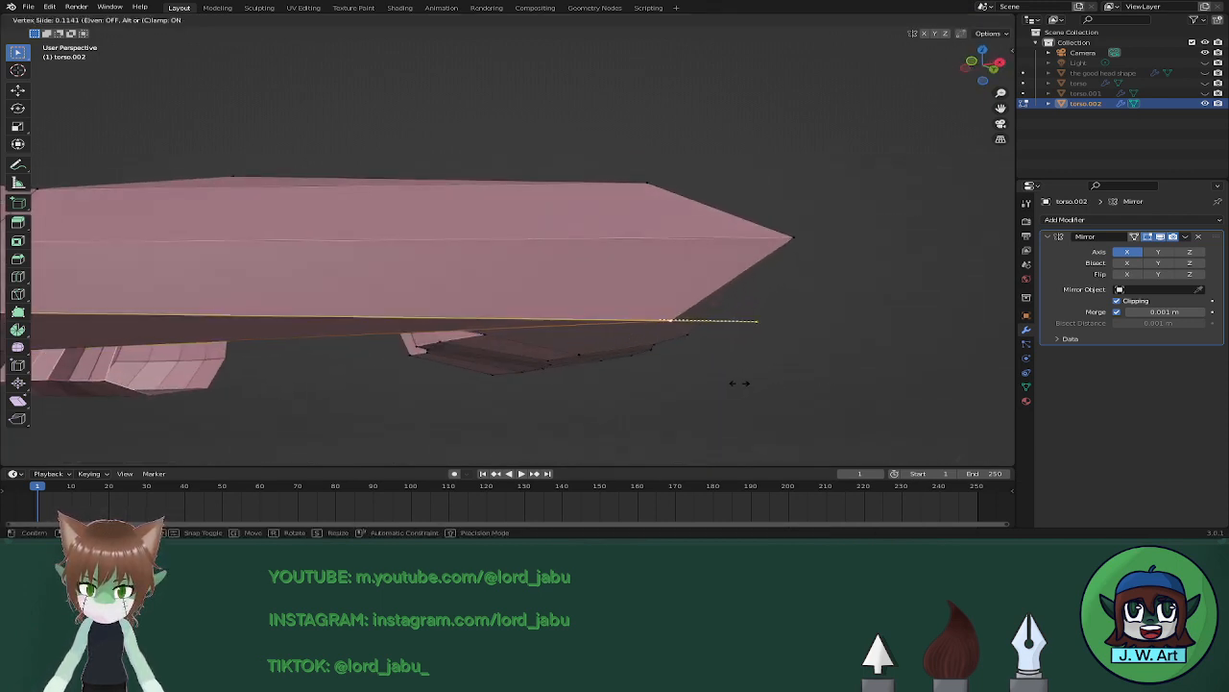
left_click(644, 352)
Slide the vertex on the upper side of the forearm along its edge toward the wrist.
middle_click_drag(645, 352, 679, 300)
scroll(620, 290, "up", 4)
key("shift+v")
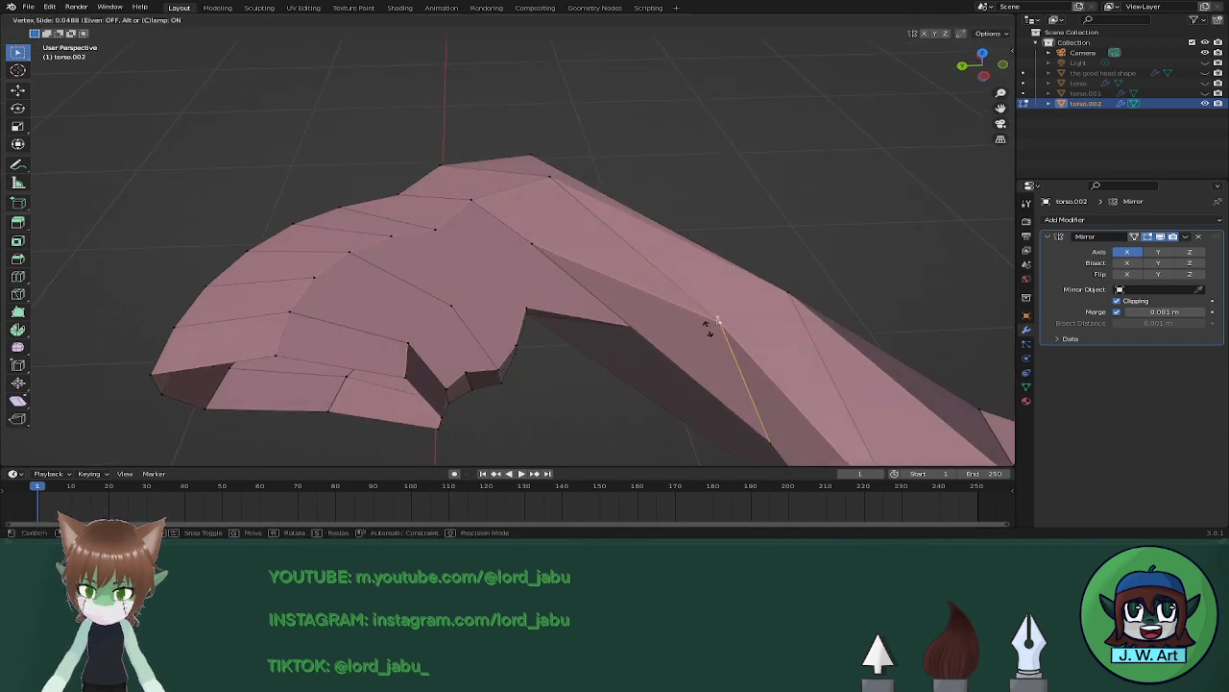
left_click(707, 353)
Dissolve two surplus vertices along the upper side of the forearm.
middle_click_drag(708, 356, 540, 320)
key("x")
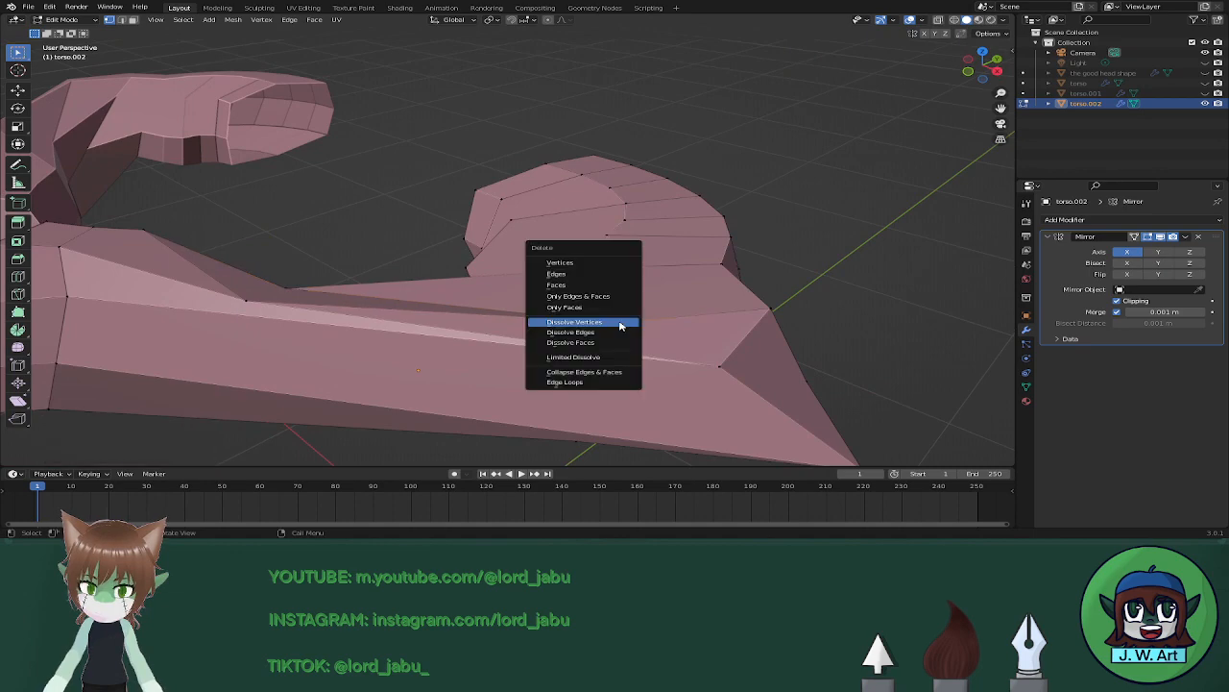
left_click(621, 323)
middle_click_drag(617, 321, 700, 282)
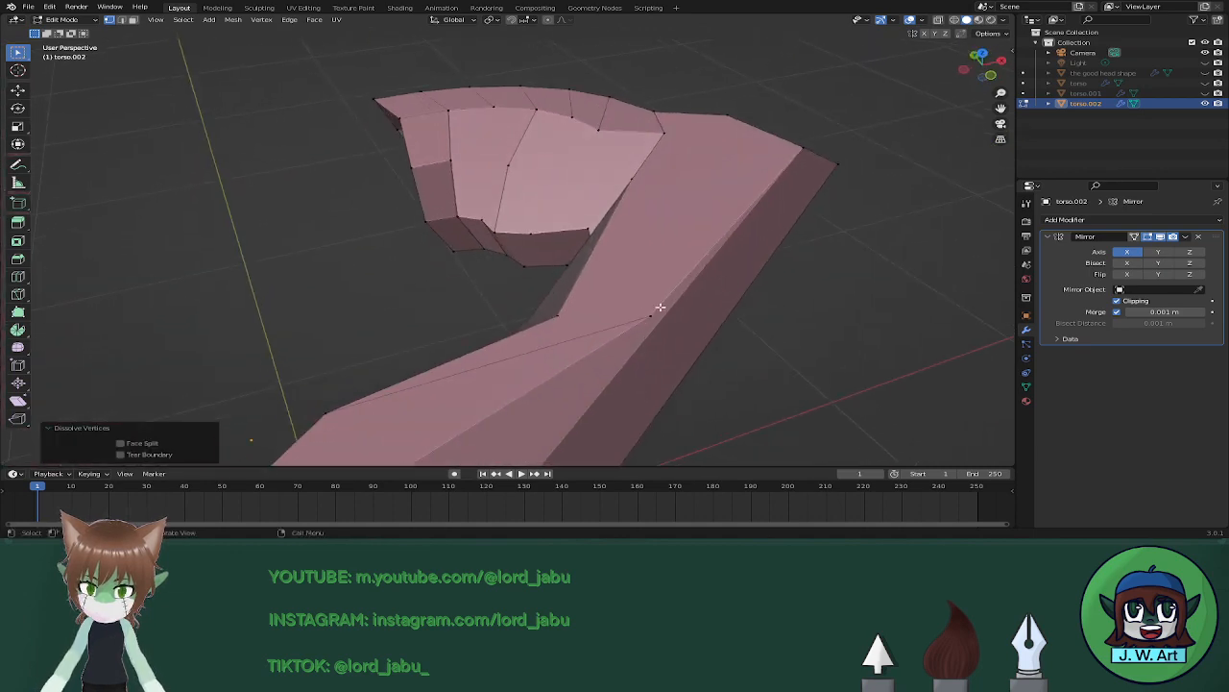
key("x")
left_click(494, 294)
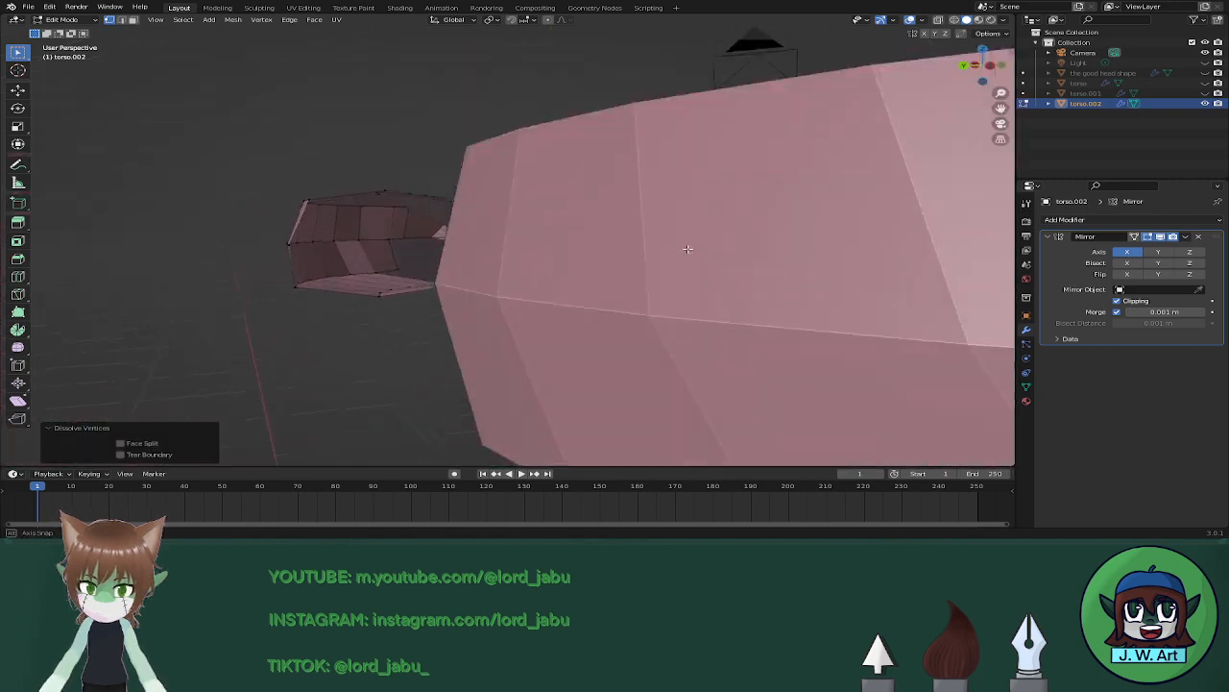
Dissolve two surplus vertices on the underside of the forearm near the wrist.
scroll(688, 249, "down", 4)
left_click(881, 273)
key("x")
left_click(886, 272)
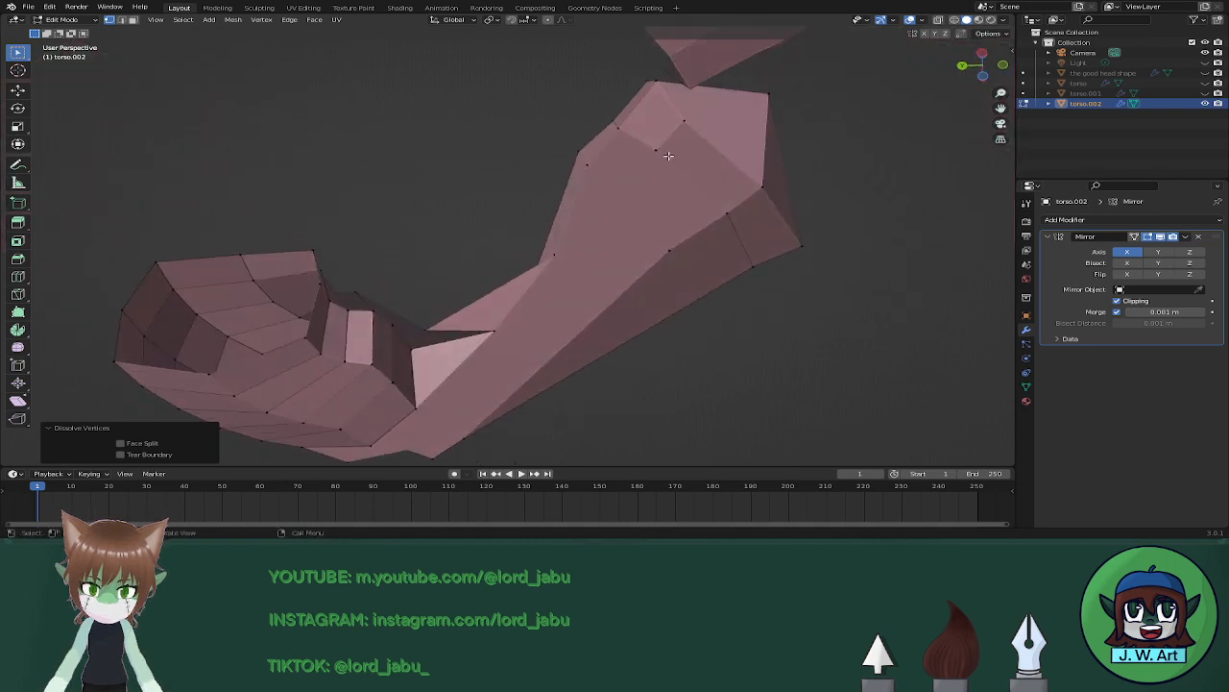
left_click(669, 155)
key("x")
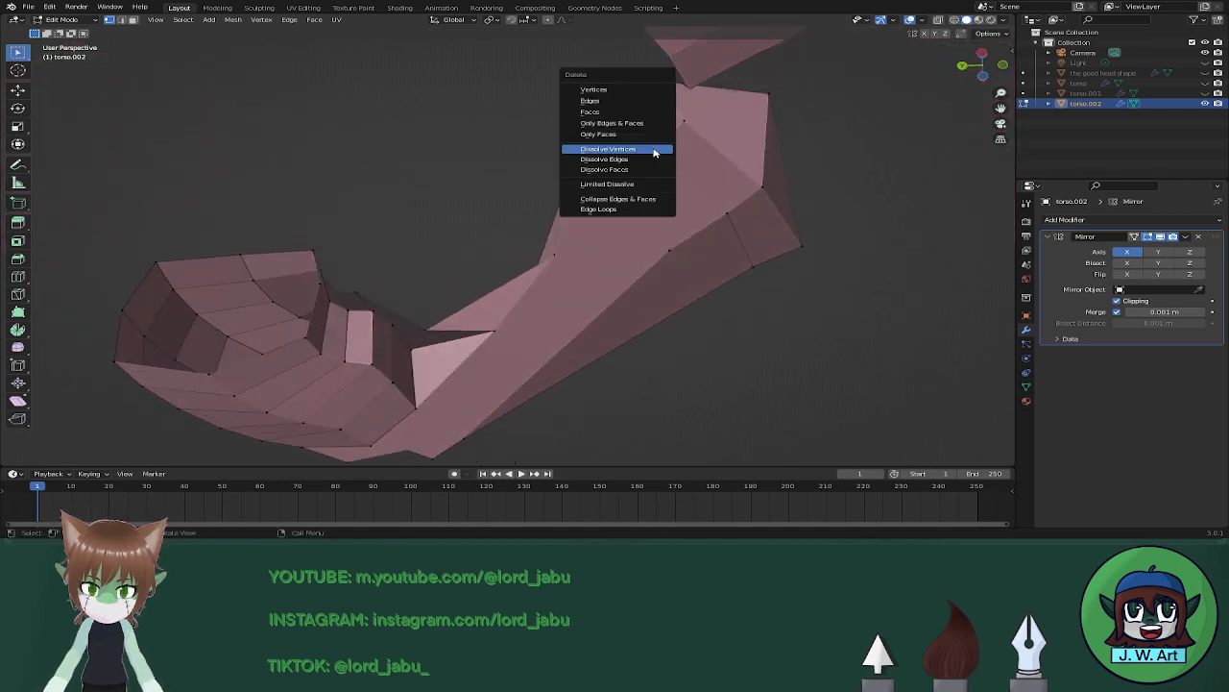
left_click(669, 155)
Dissolve alternate vertices in the row along the underside of the upper arm to thin out its edges.
middle_click_drag(668, 155, 596, 281)
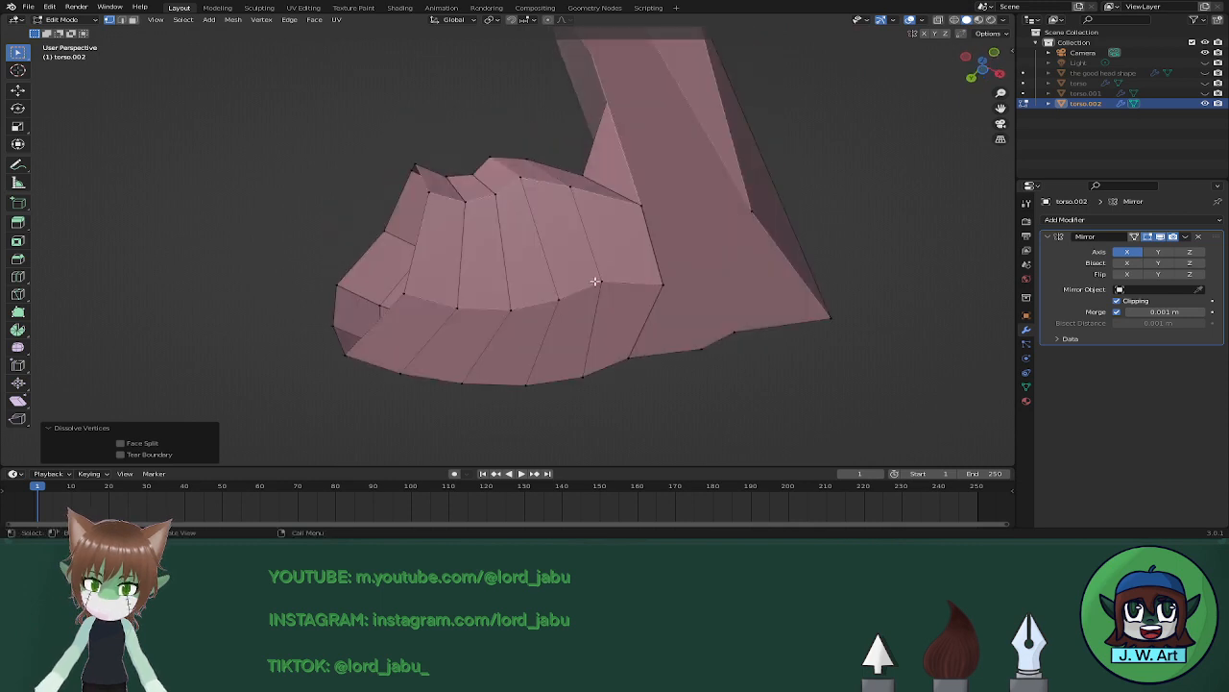
right_click(595, 280)
key("Escape")
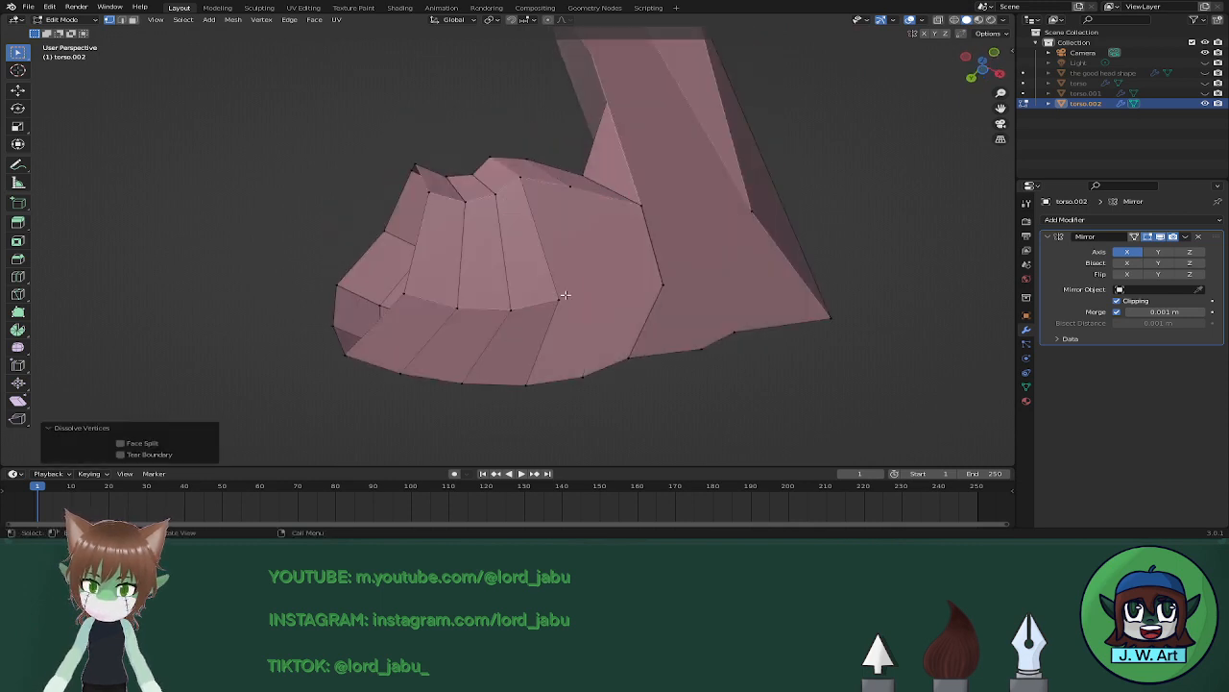
left_click(509, 308)
right_click(509, 308)
left_click(462, 310)
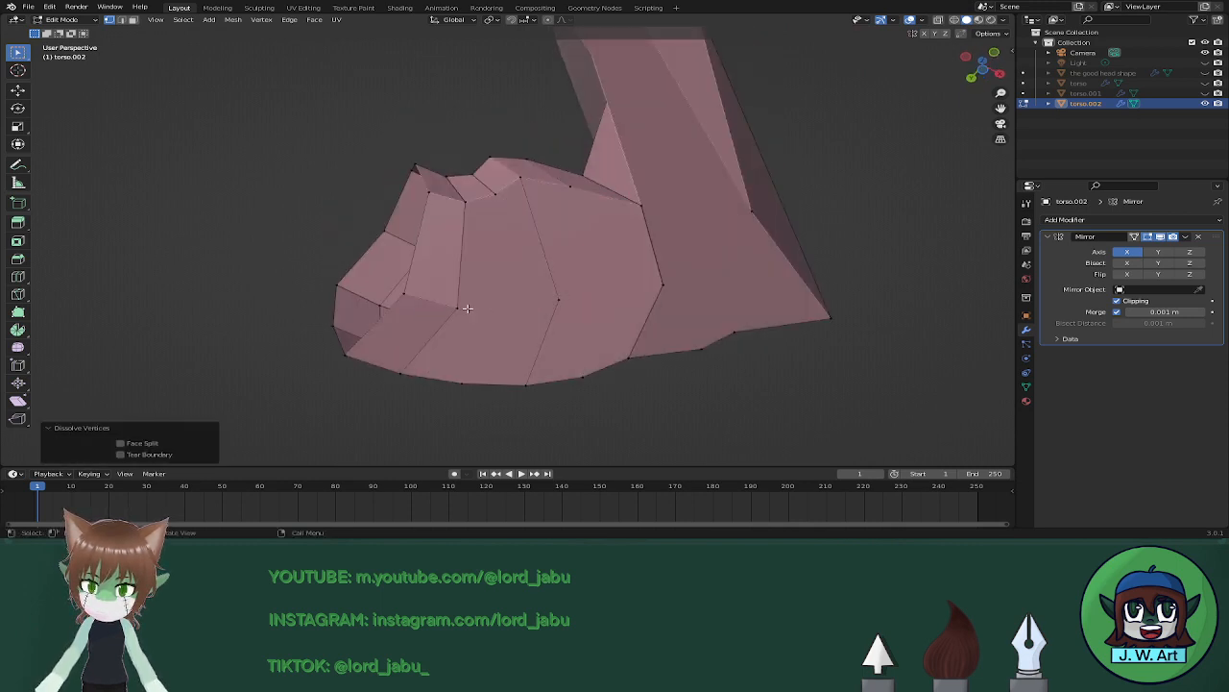
Slide the vertex protruding at the elbow's outer corner back along the forearm edge by a factor of 0.215.
middle_click_drag(467, 308, 600, 233)
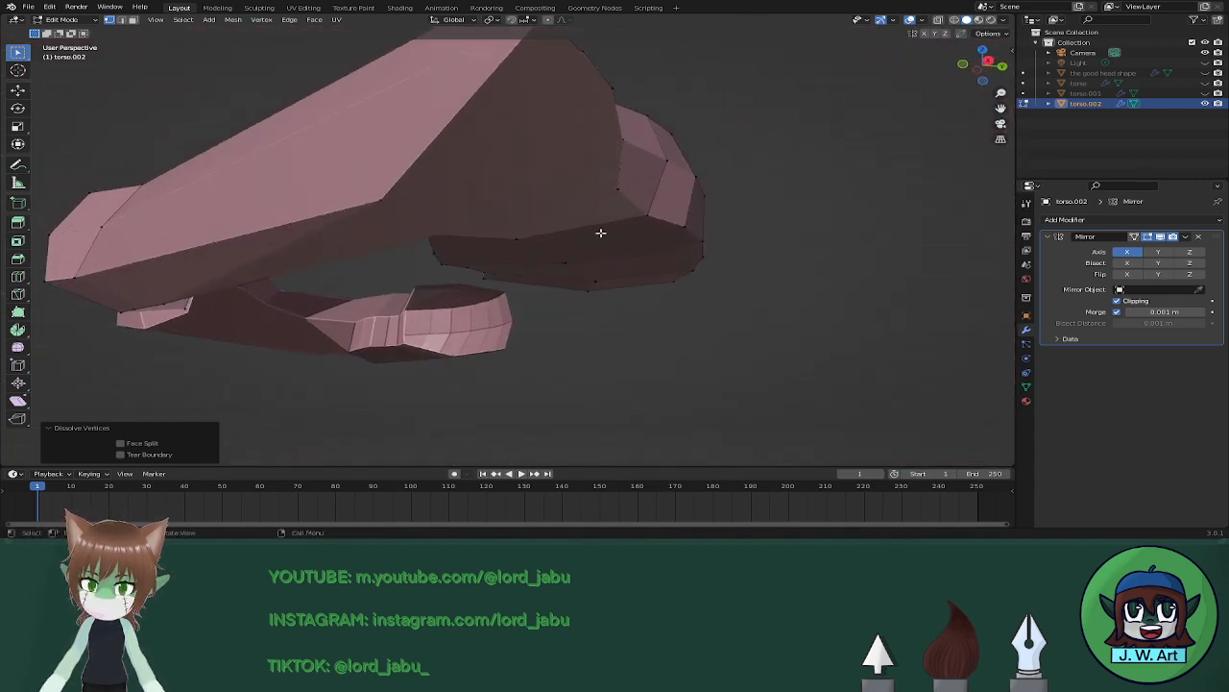
left_click(616, 188)
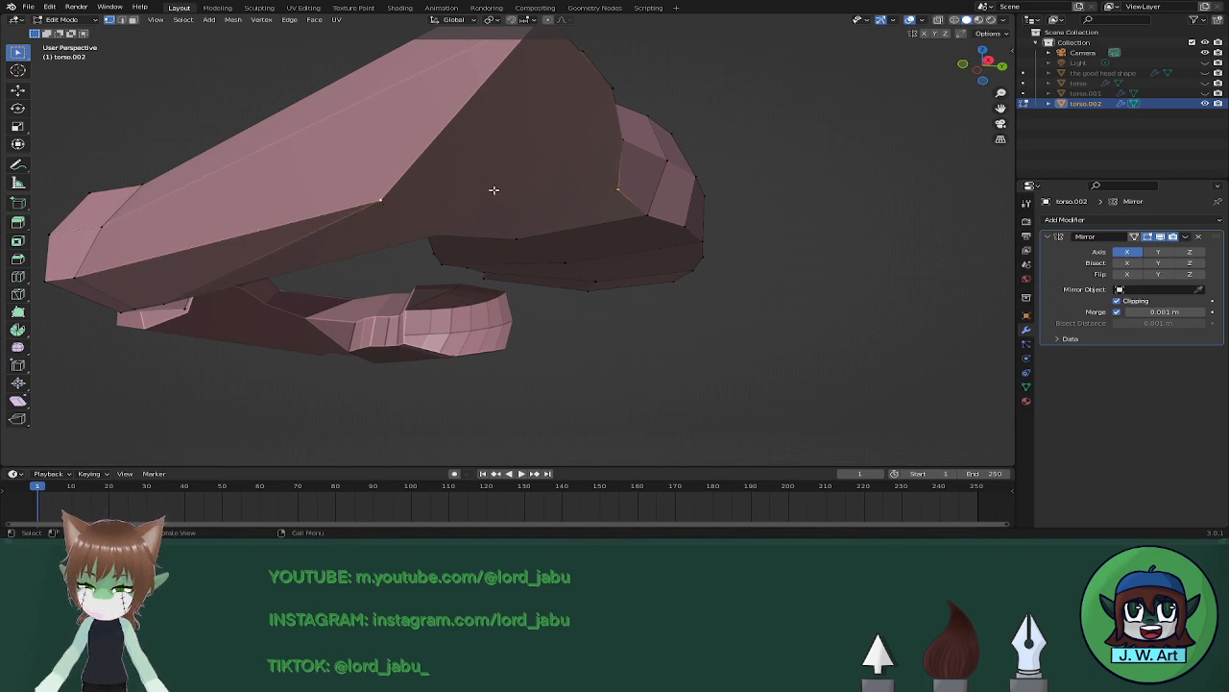
middle_click_drag(505, 190, 461, 217)
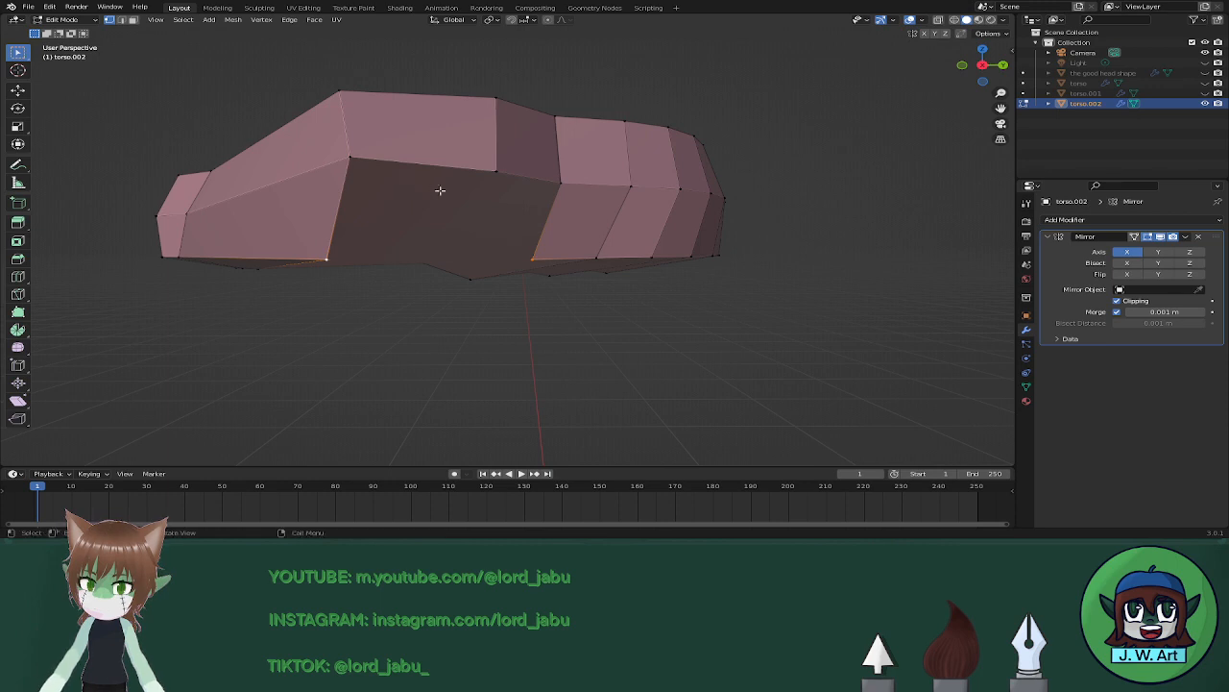
middle_click_drag(535, 227, 530, 284)
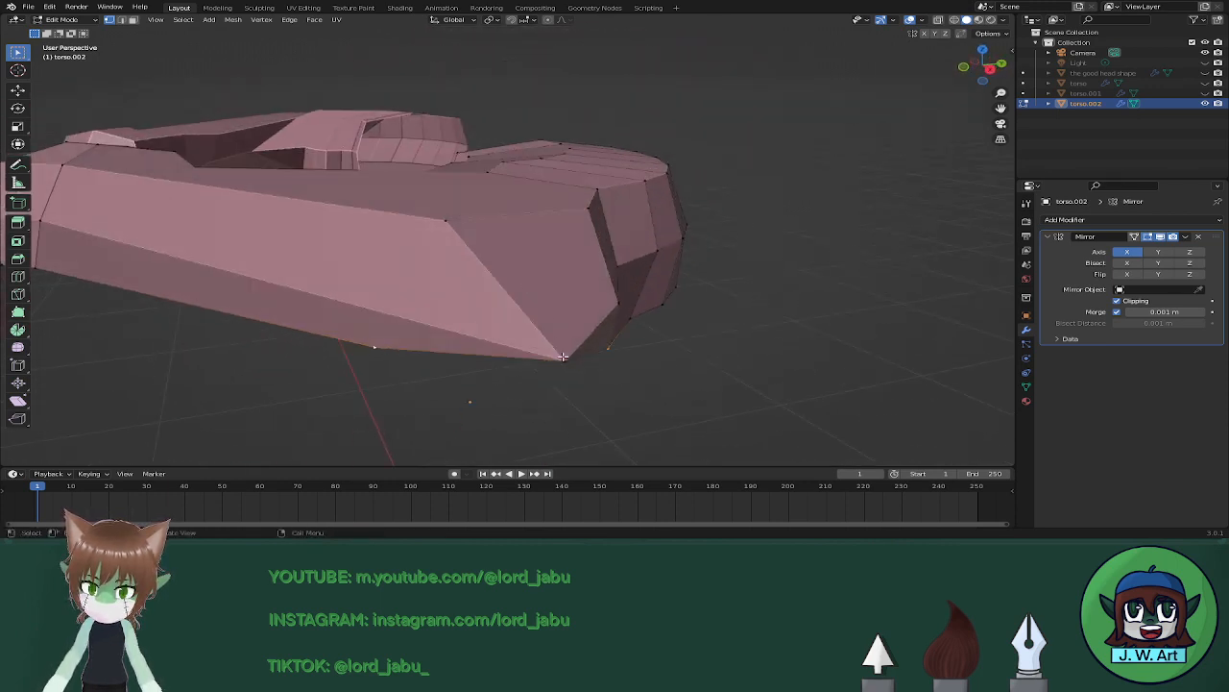
key("shift+v")
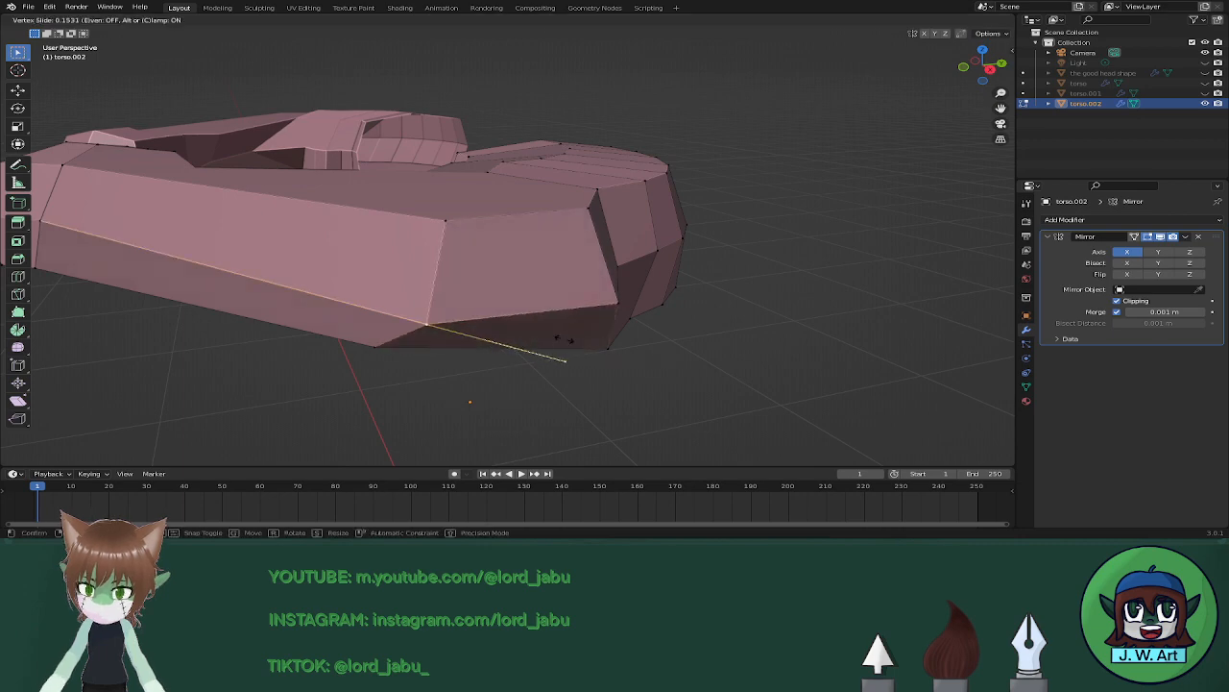
left_click(535, 326)
middle_click_drag(534, 327, 567, 338)
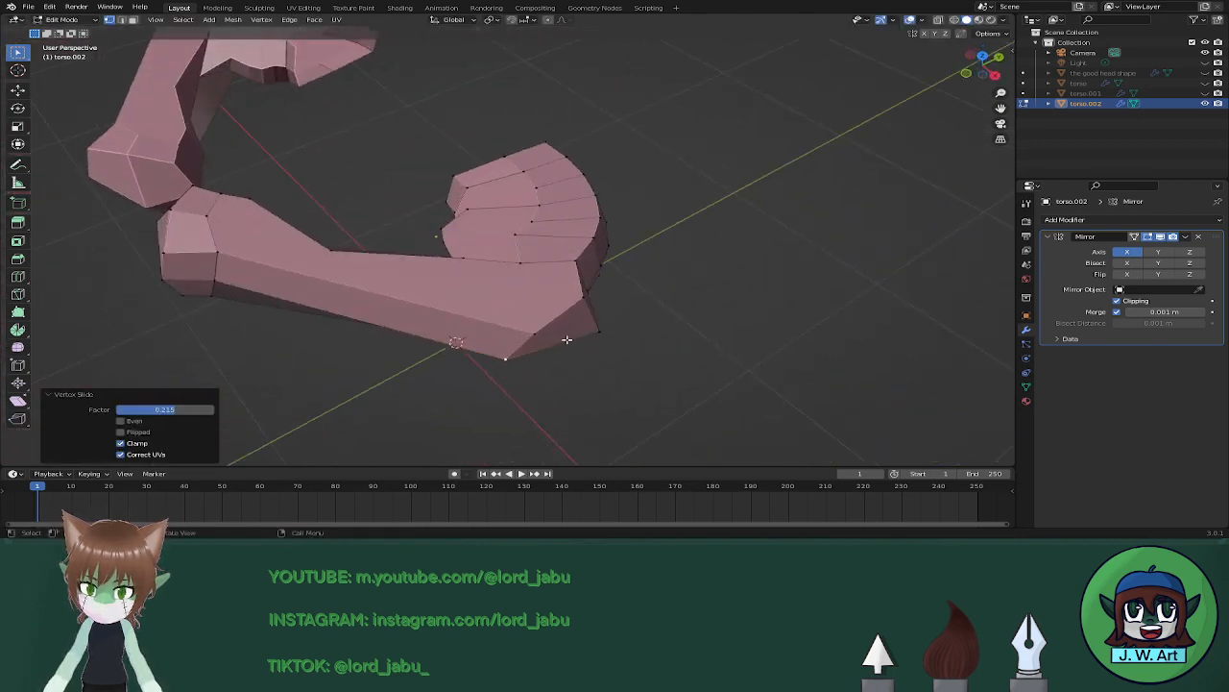
Slide the remaining vertex beside the elbow's outer corner back along the forearm edge.
left_click(563, 341)
key("shift+v")
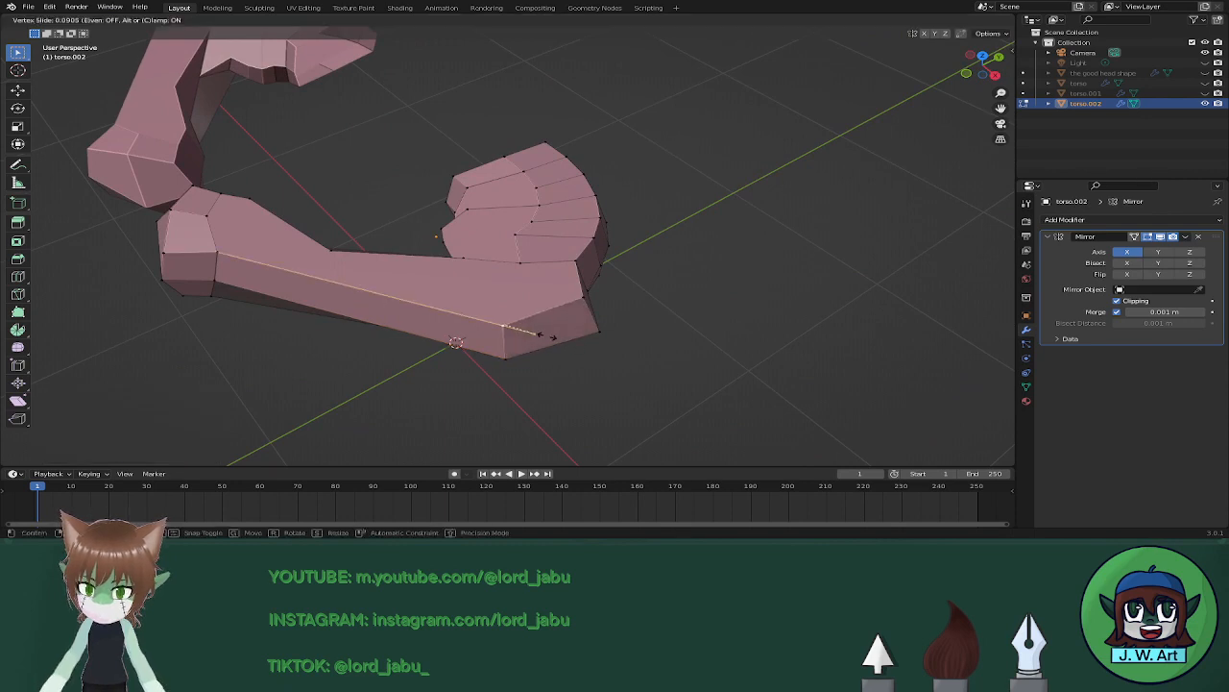
left_click(552, 336)
Dissolve the surplus vertices near the elbow and slide the inner-bend vertex along the forearm's inner edge by a factor of about 0.47.
middle_click_drag(543, 329, 619, 168)
left_click(472, 272, "shift")
key("x")
left_click(550, 145)
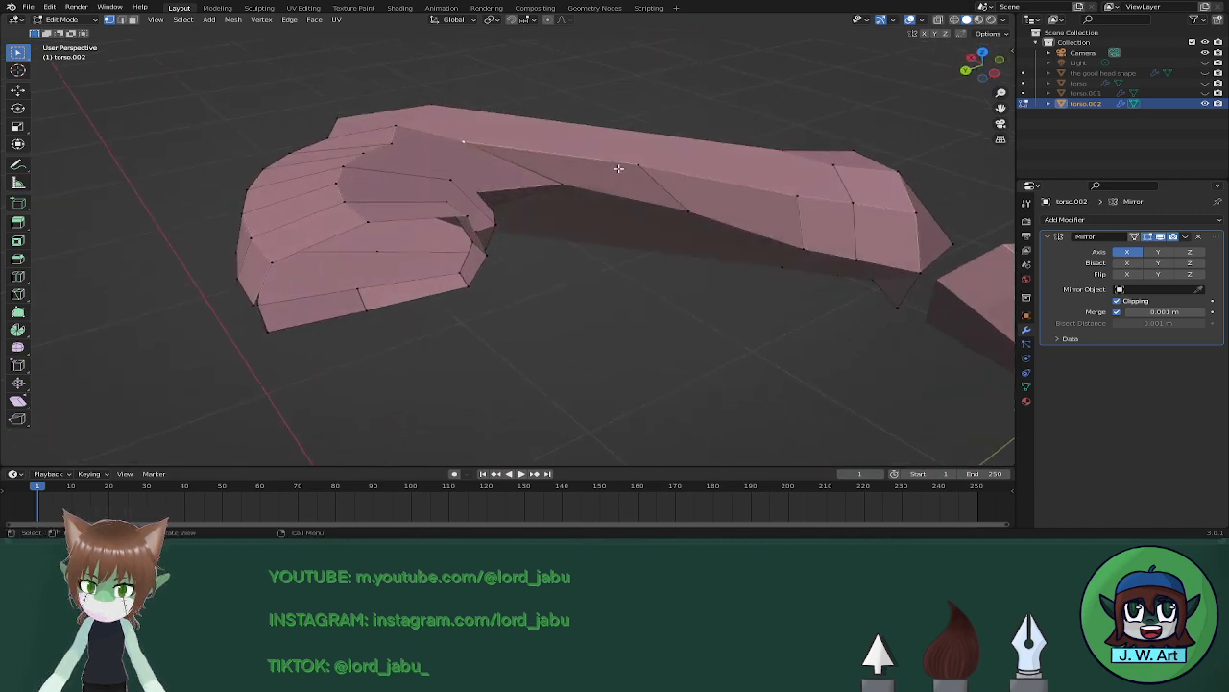
key("shift+v")
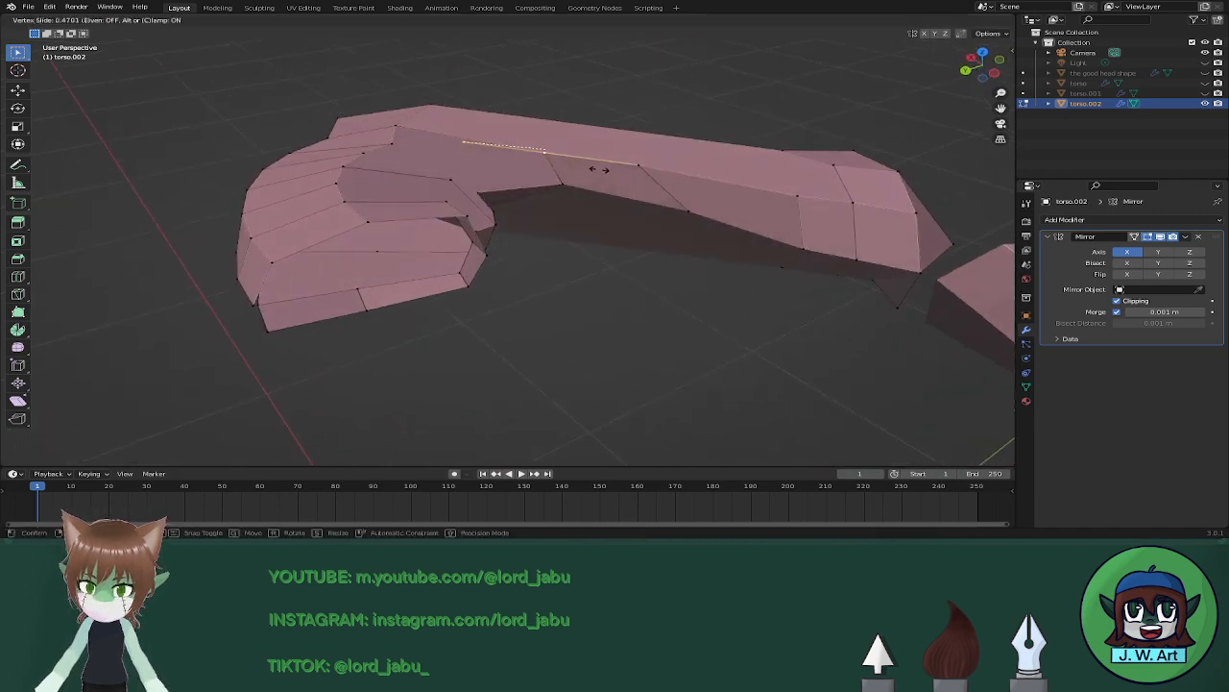
left_click(605, 169)
Dissolve a surplus vertex on the inner side of the upper arm beside the elbow bend.
middle_click_drag(605, 170, 544, 231)
key("x")
left_click(365, 193)
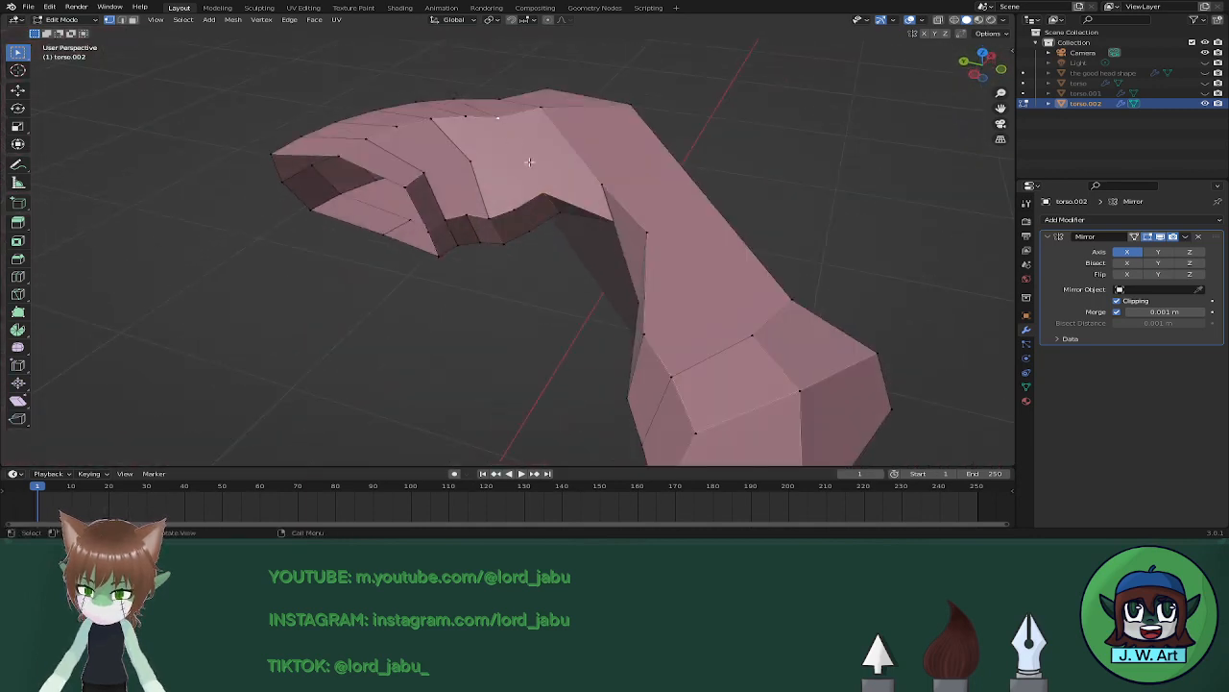
Raise the vertex at the inner elbow bend about 0.009 m along Z and shift it slightly along X.
middle_click_drag(529, 161, 569, 163)
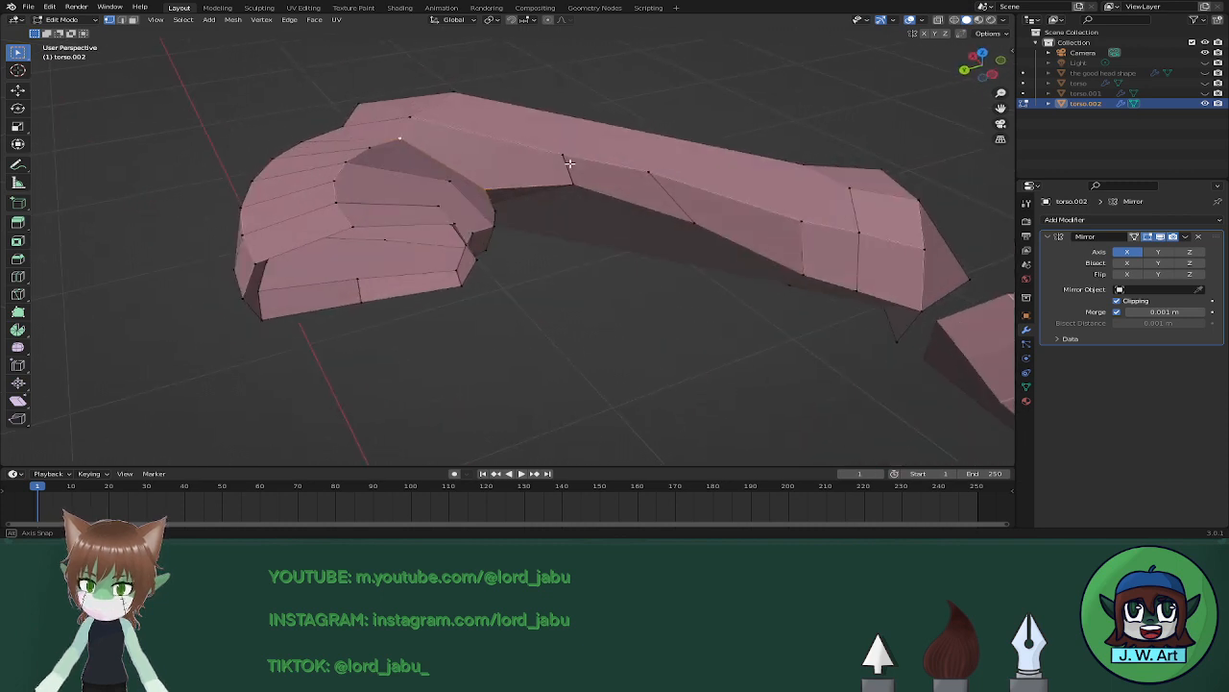
key("g")
key("z")
left_click(487, 226)
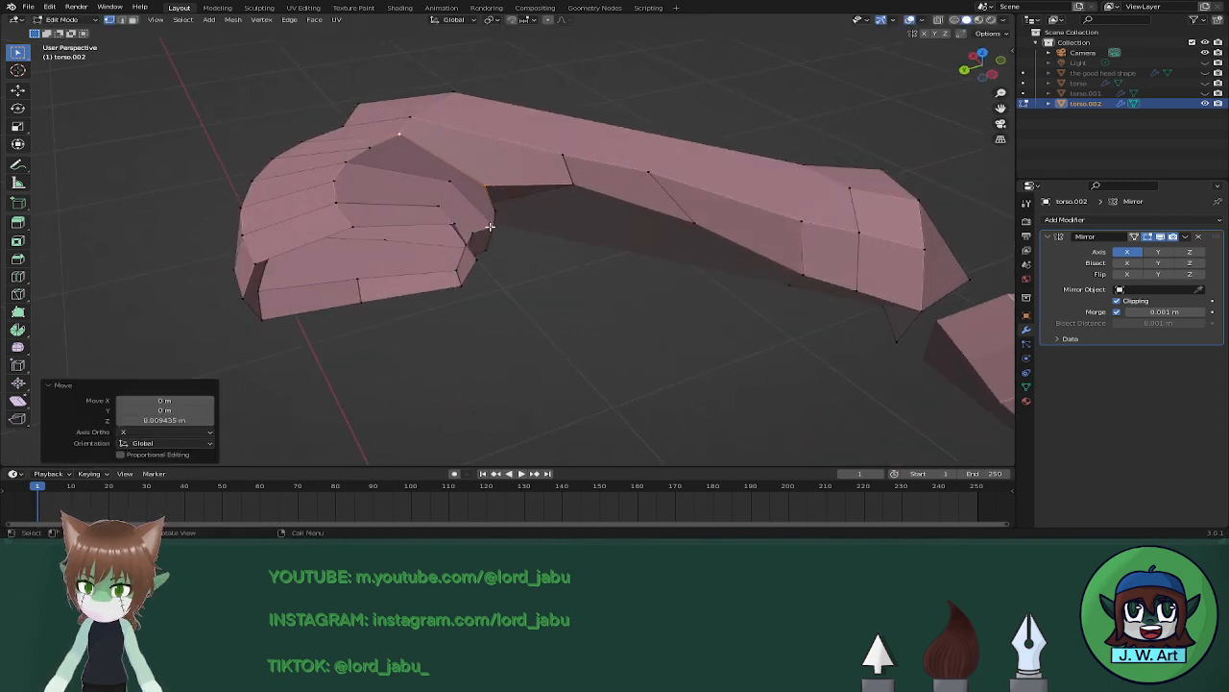
key("g")
key("x")
left_click(492, 227)
Dissolve another surplus vertex on the curved upper arm.
middle_click_drag(490, 227, 576, 259)
left_click(465, 171)
key("x")
left_click(465, 169)
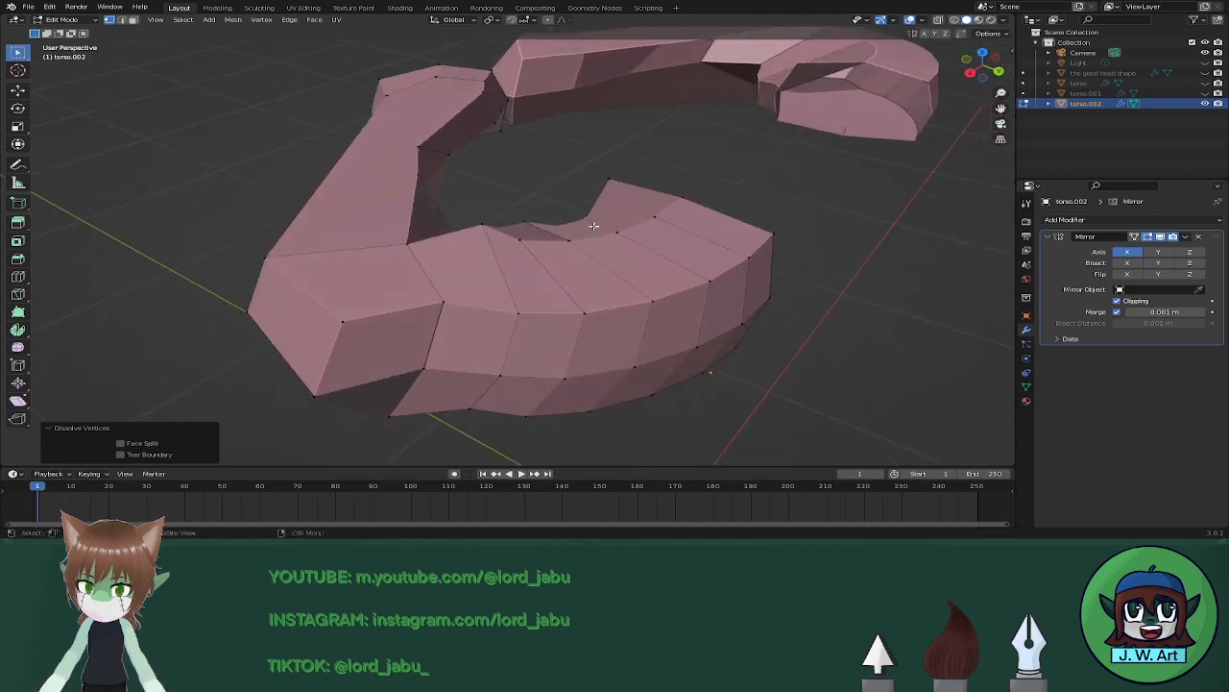
Undo the last topology change on the inner side of the upper arm.
middle_click_drag(217, 239, 358, 237)
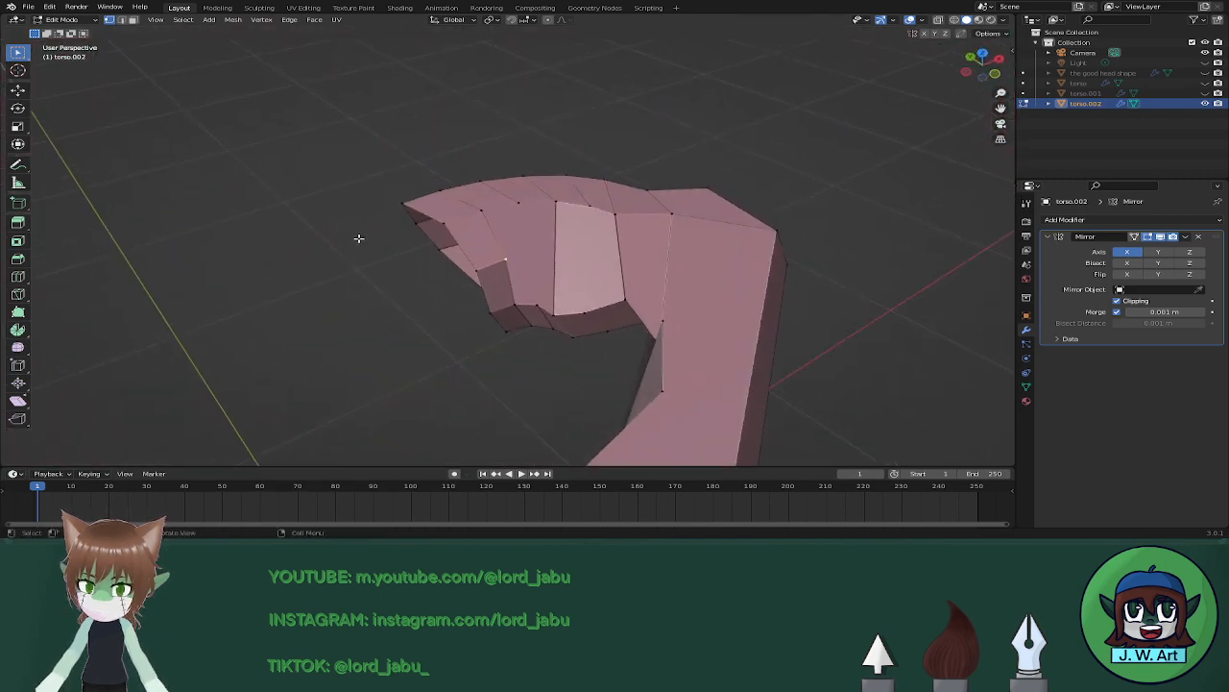
key("ctrl+z")
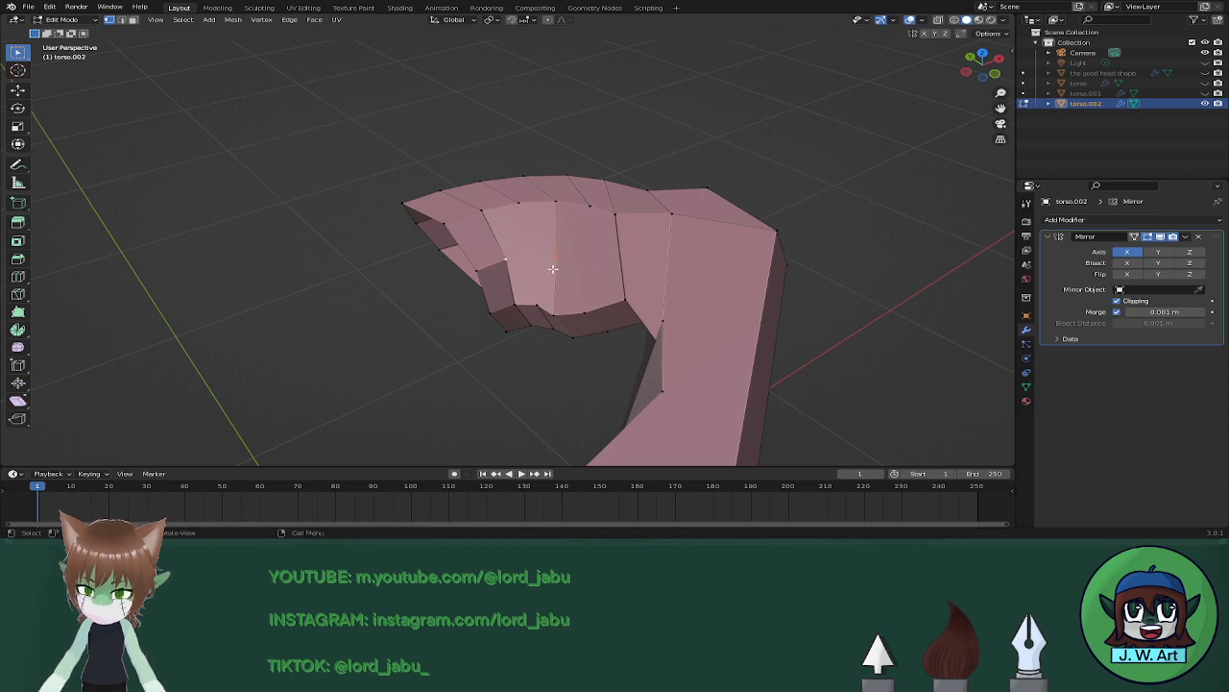
Subdivide the upper arm's inner edge near the elbow with one cut and connect its midpoint to the neighbouring inner vertex.
middle_click_drag(552, 268, 627, 267)
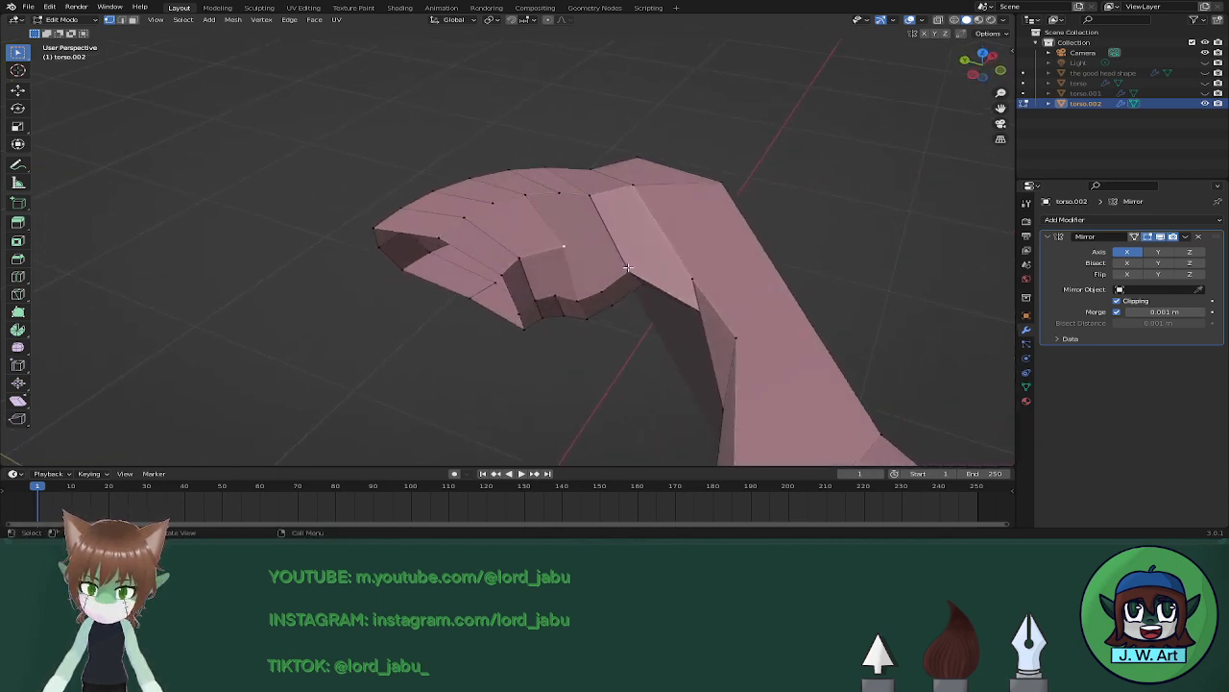
right_click(589, 198)
left_click(590, 198)
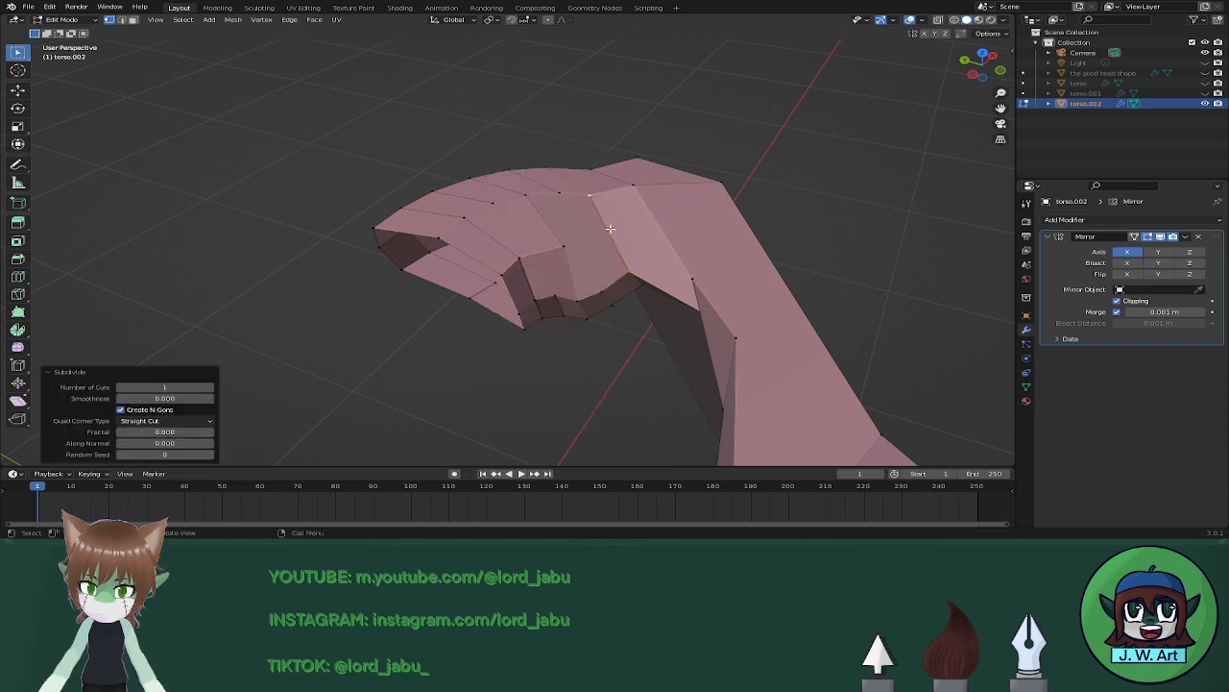
left_click(610, 229)
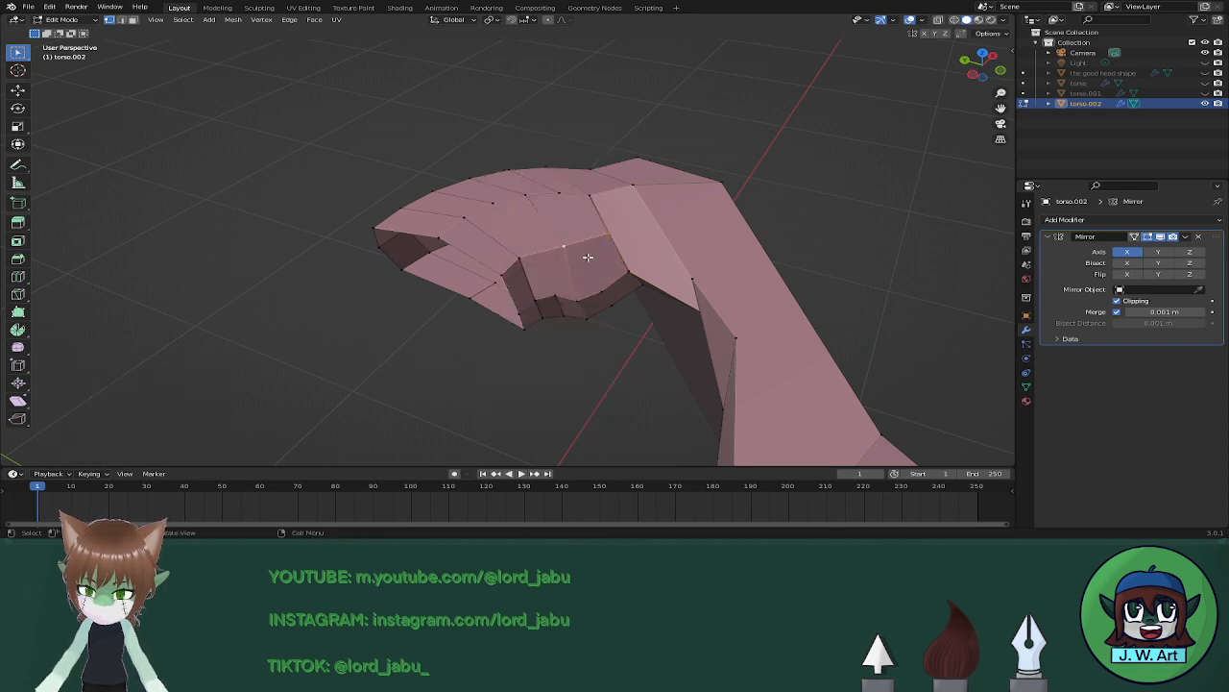
Try to subdivide the long forearm edges between elbow and wrist with one cut each.
middle_click_drag(607, 267, 507, 292)
scroll(563, 242, "down", 5)
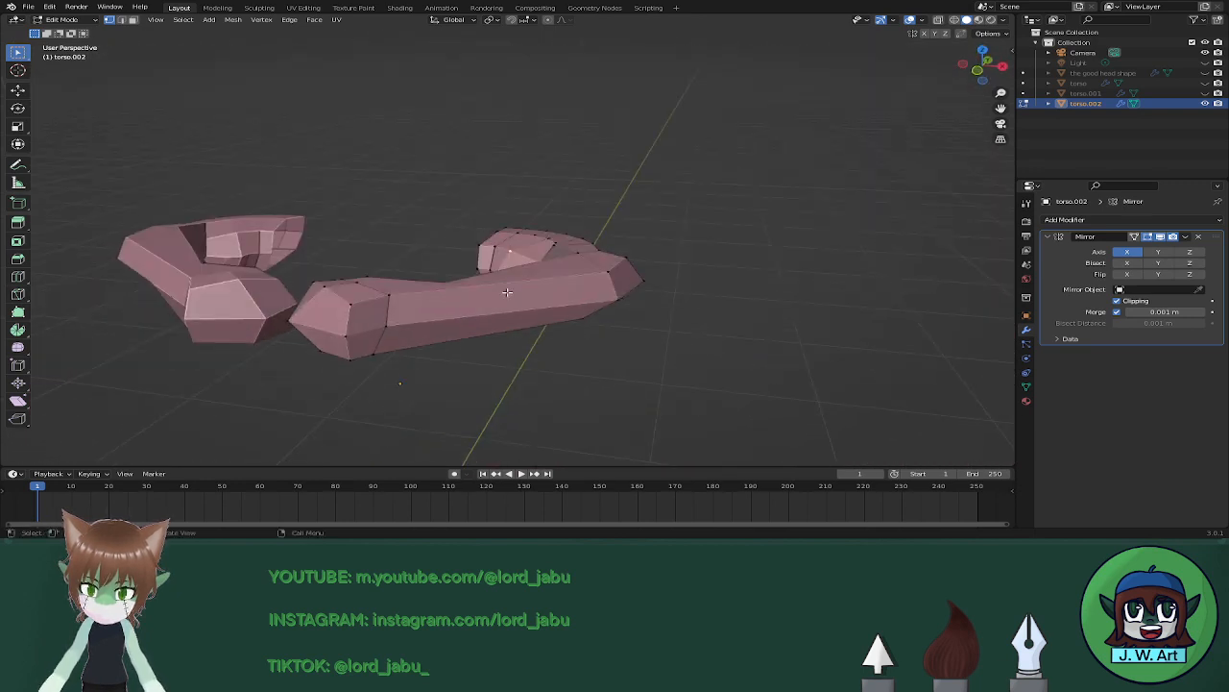
middle_click_drag(613, 288, 417, 323)
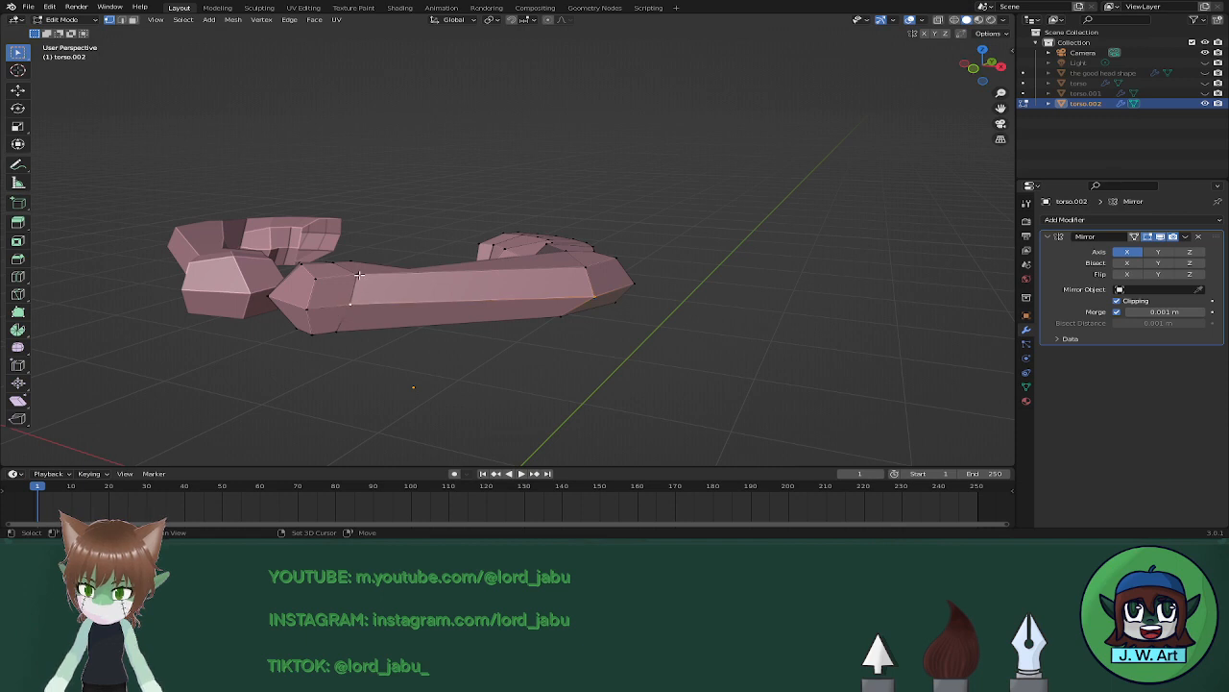
right_click(565, 301)
left_click(569, 297)
left_click(586, 267)
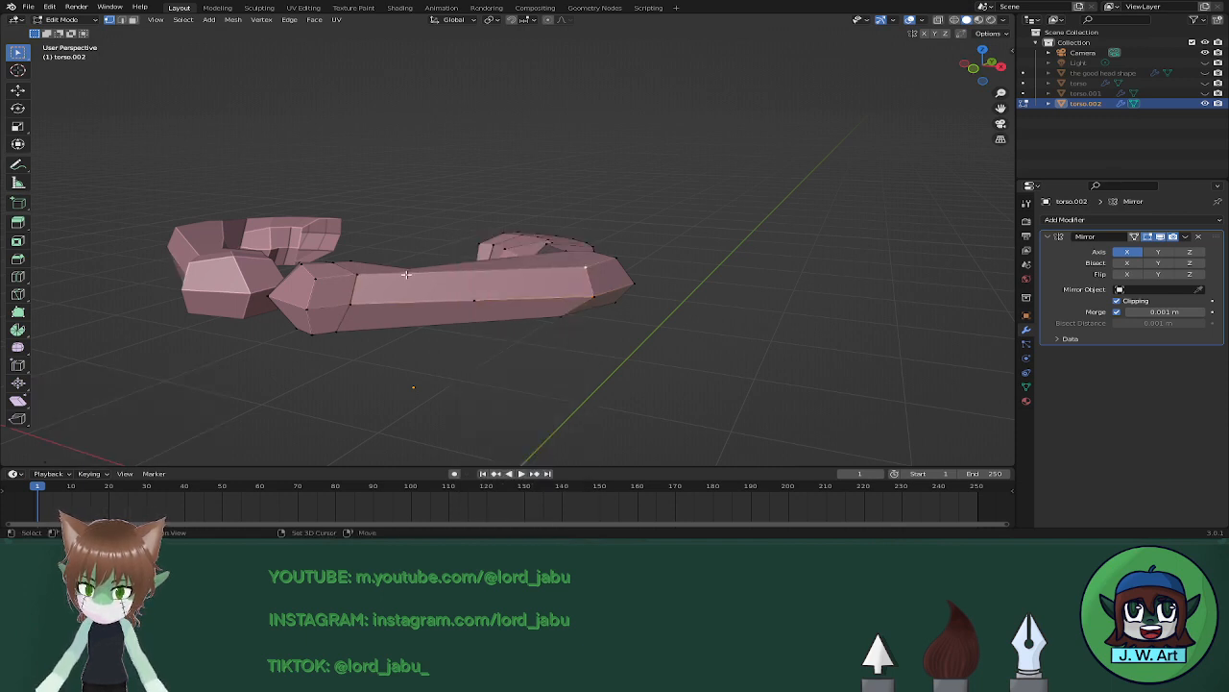
right_click(359, 276)
left_click(362, 278)
middle_click_drag(384, 283, 547, 273)
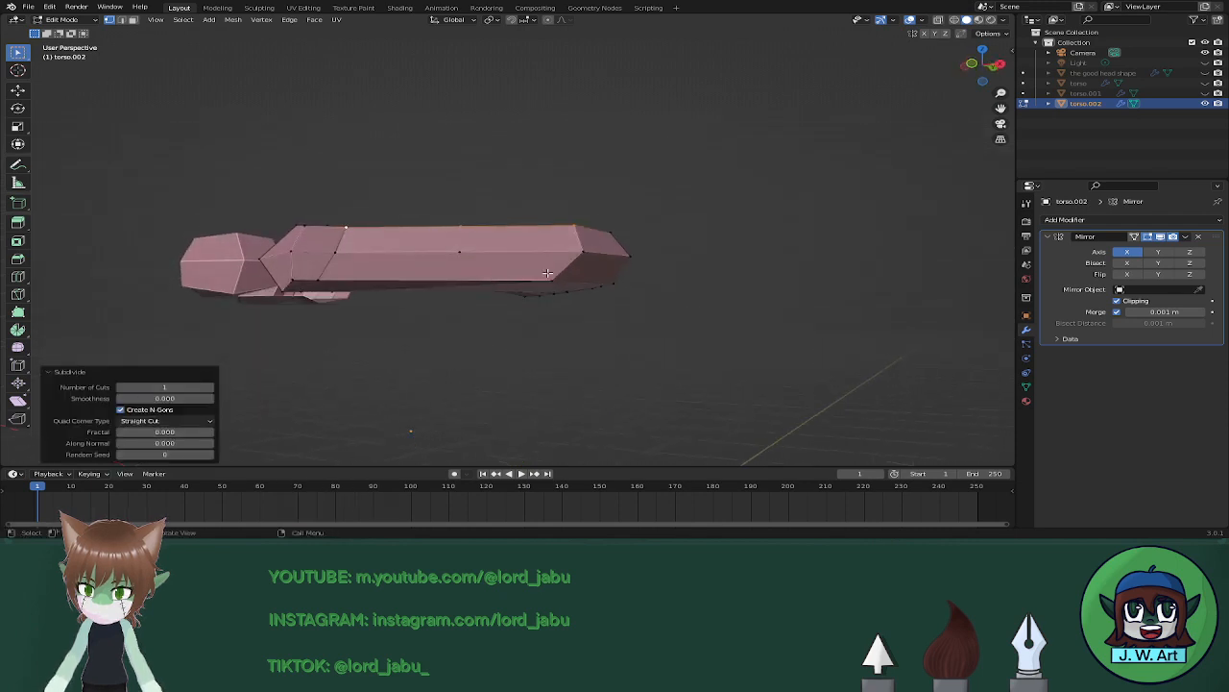
left_click(552, 279)
right_click(321, 278)
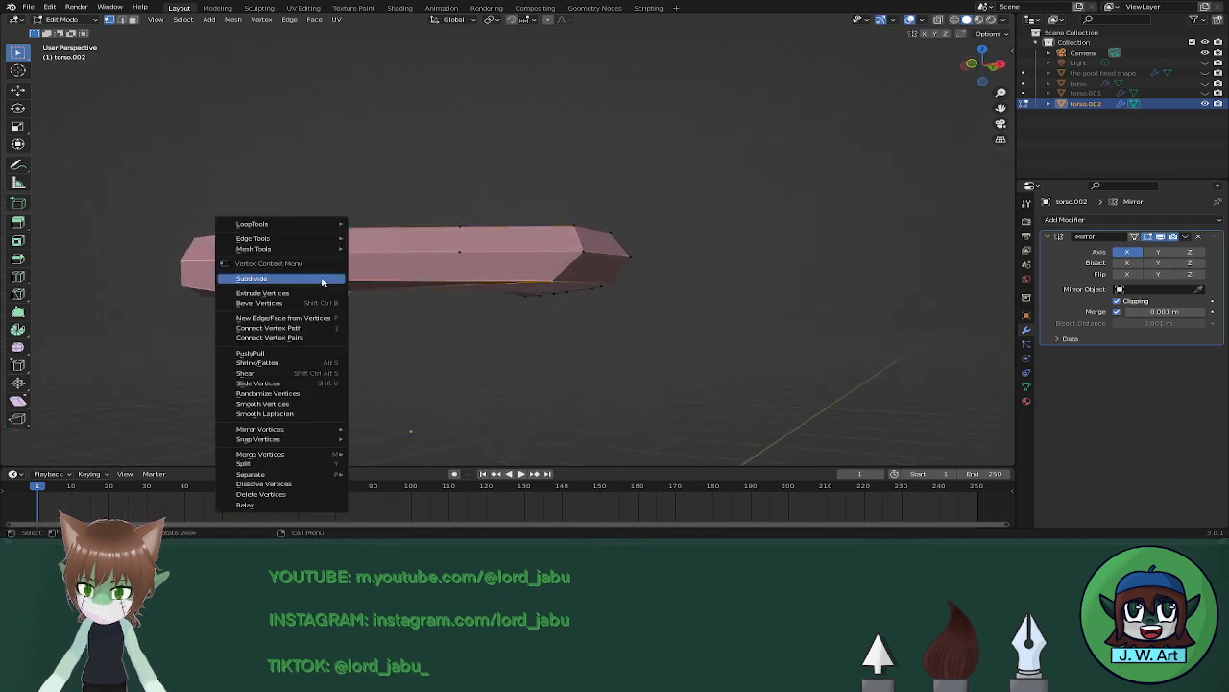
left_click(323, 278)
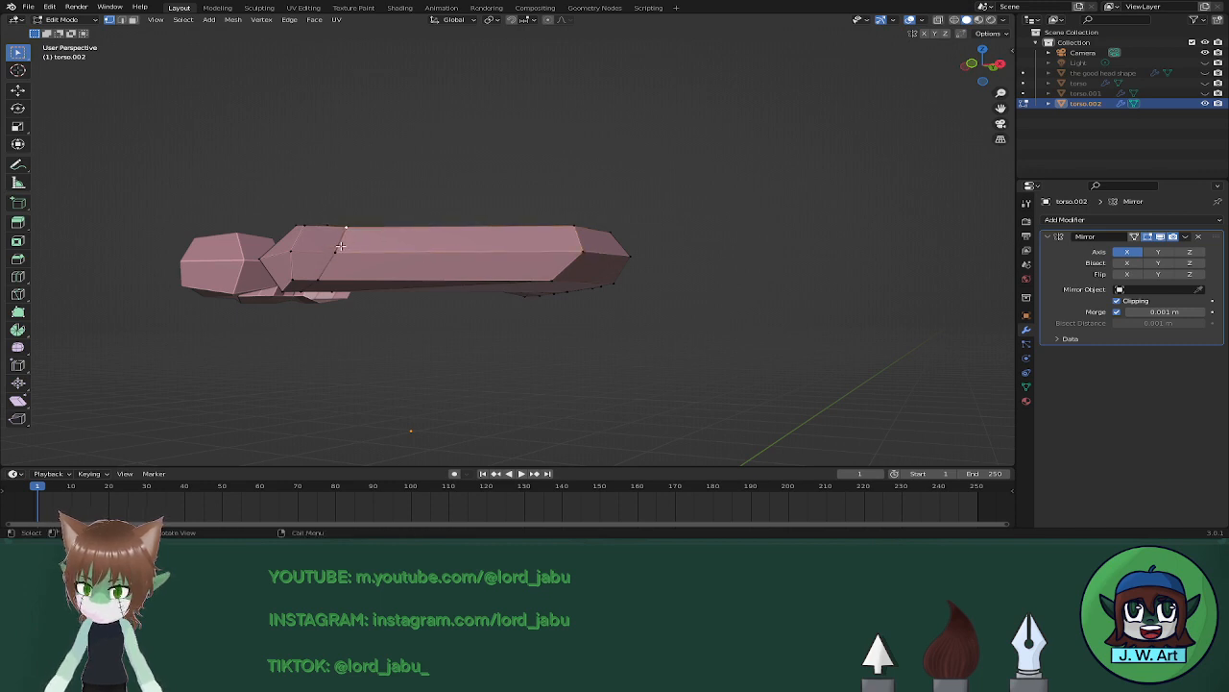
Slide the edge loop at the wrist end along the forearm.
key("g")
key("g")
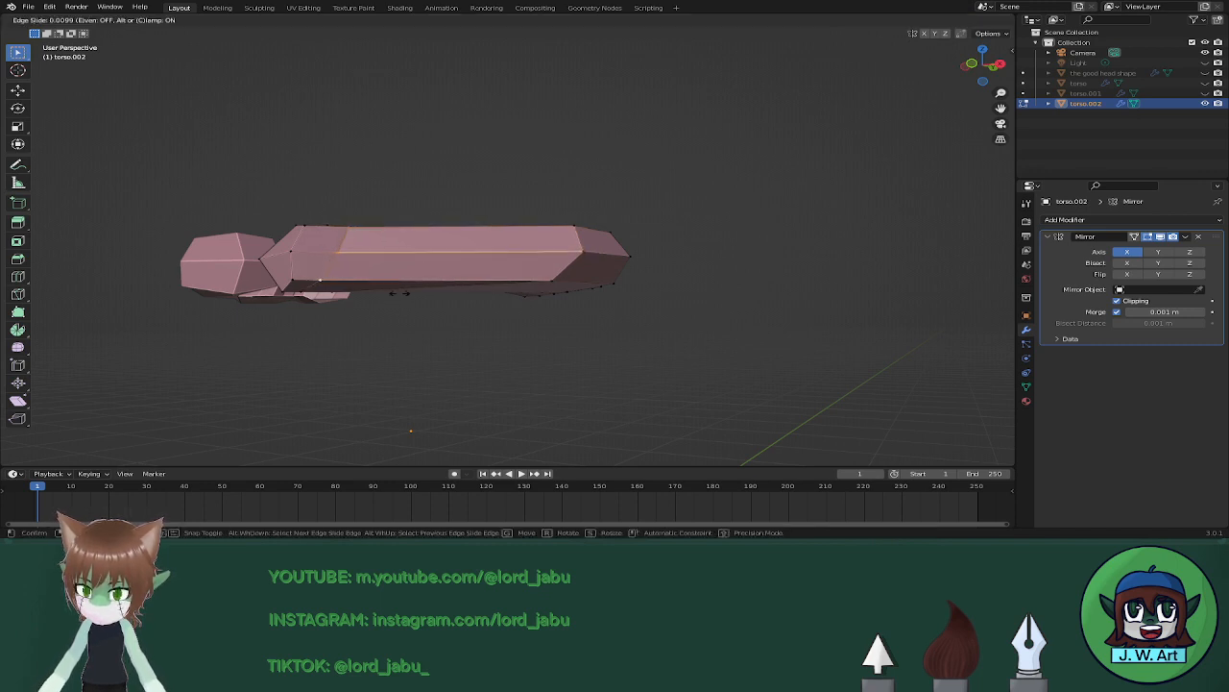
left_click(457, 295)
Connect two pairs of opposite vertices across the forearm's lower face with new edges toward the wrist.
middle_click_drag(457, 295, 639, 258)
scroll(673, 331, "up", 1)
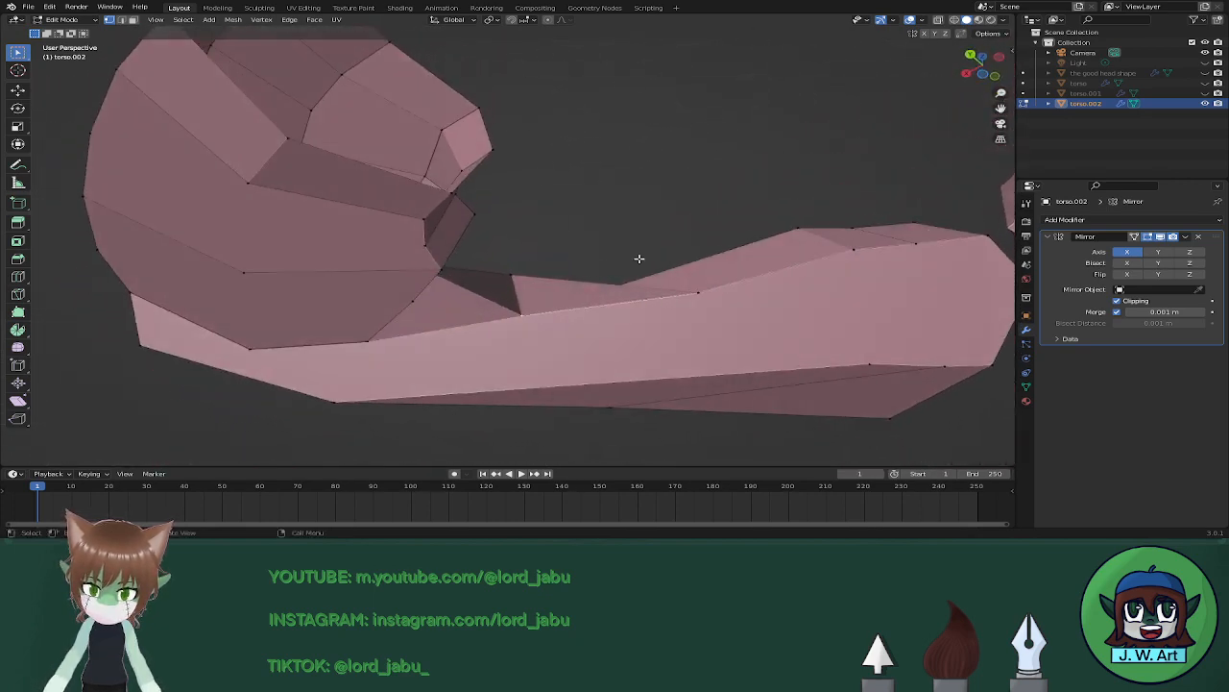
middle_click_drag(627, 379, 732, 300)
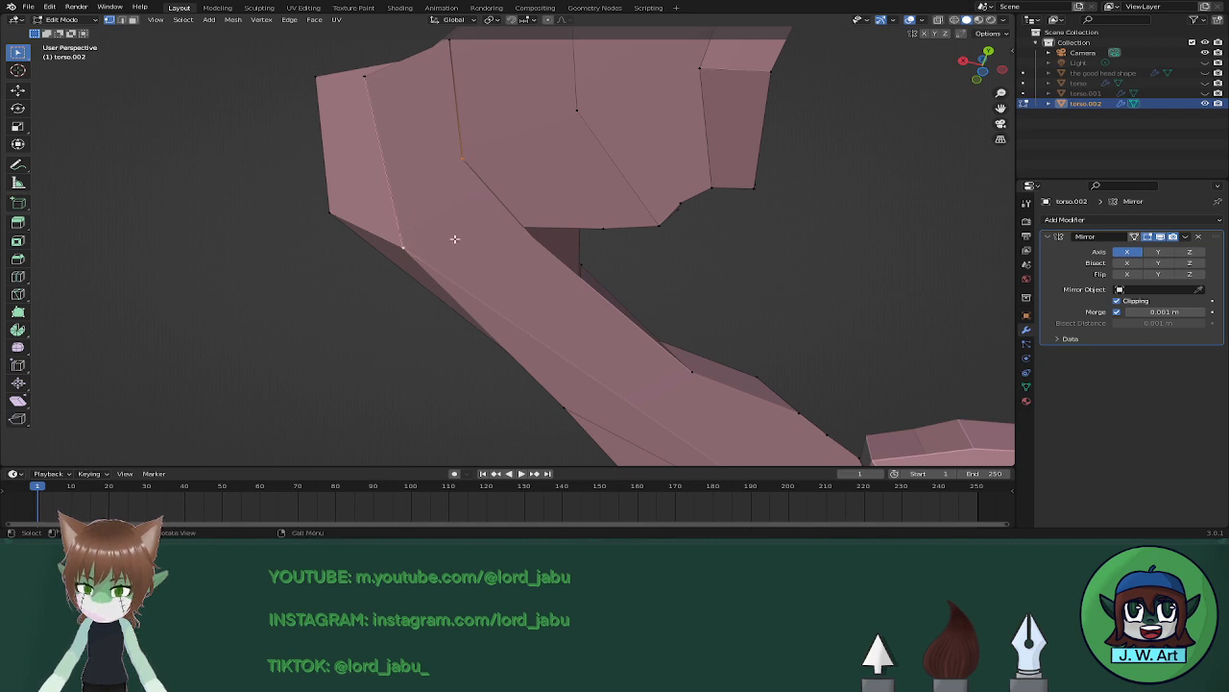
middle_click_drag(465, 240, 448, 273)
middle_click_drag(634, 295, 721, 229)
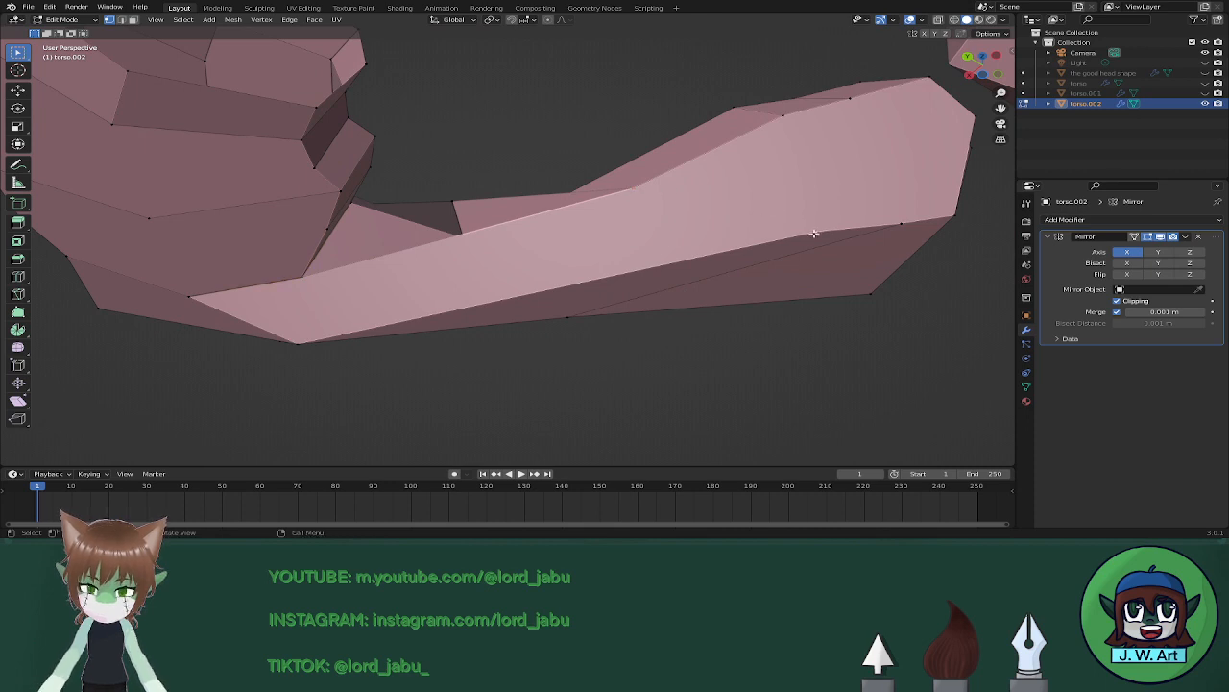
key("j")
middle_click_drag(834, 237, 698, 282)
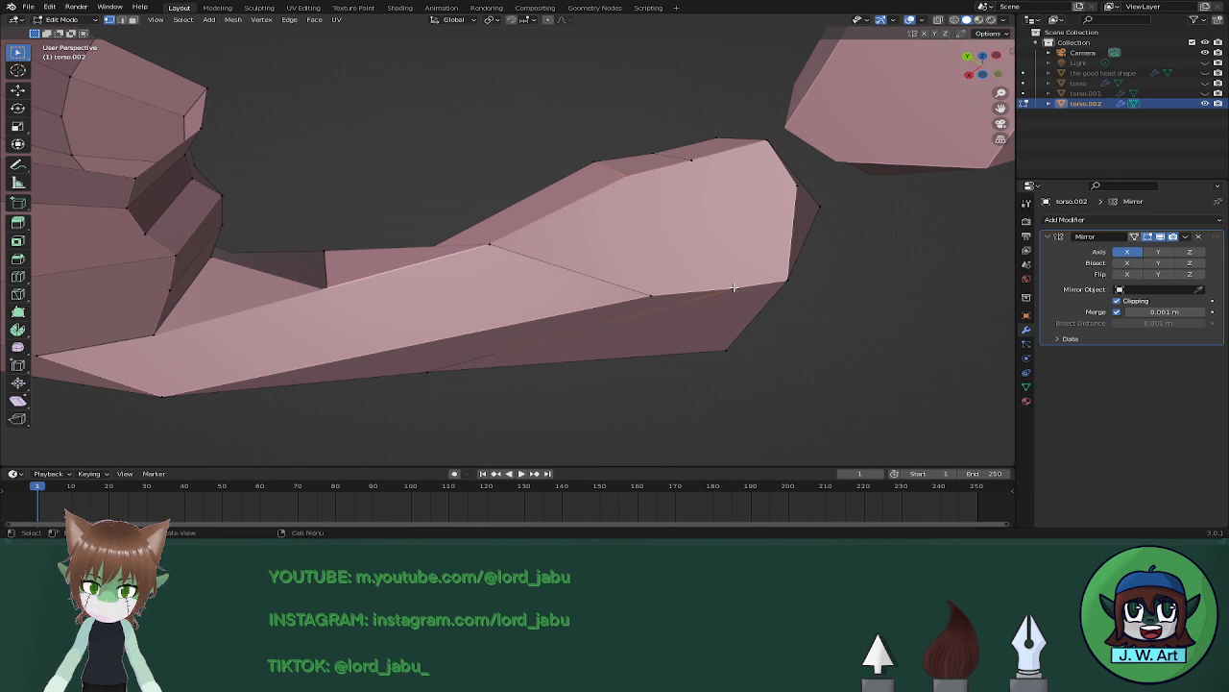
key("j")
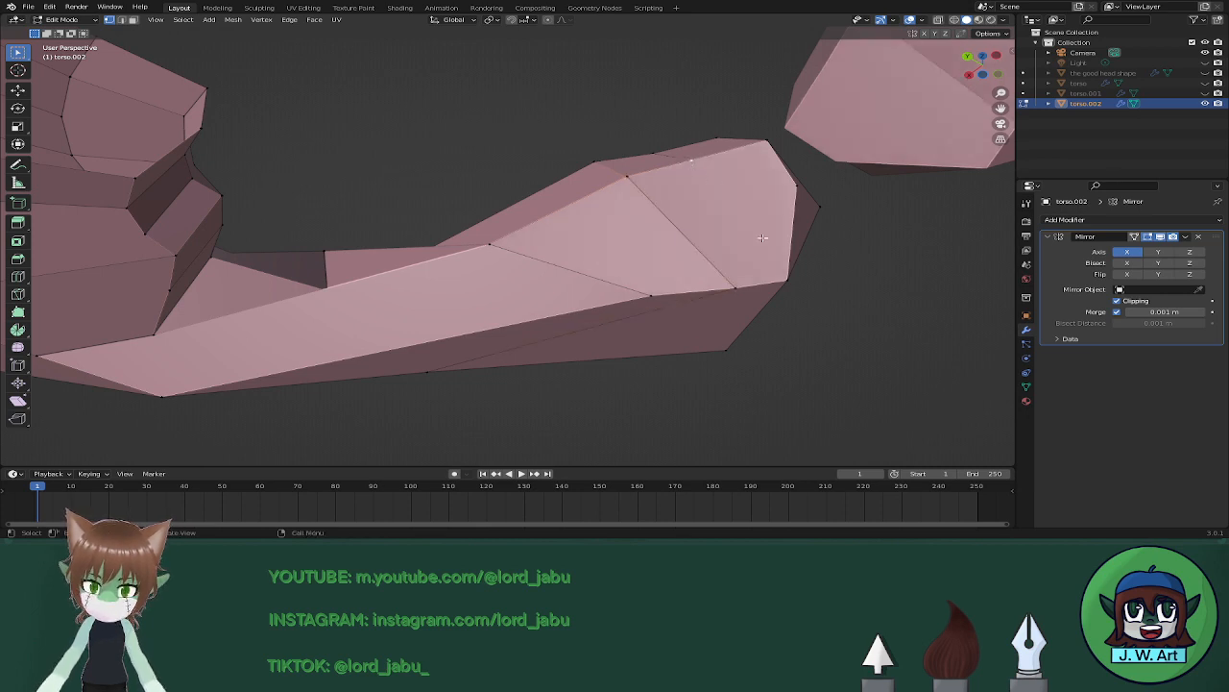
Dissolve the surplus vertex and the short cross edge on the forearm's upper face near the wrist.
middle_click_drag(785, 280, 716, 322)
key("x")
left_click(796, 338)
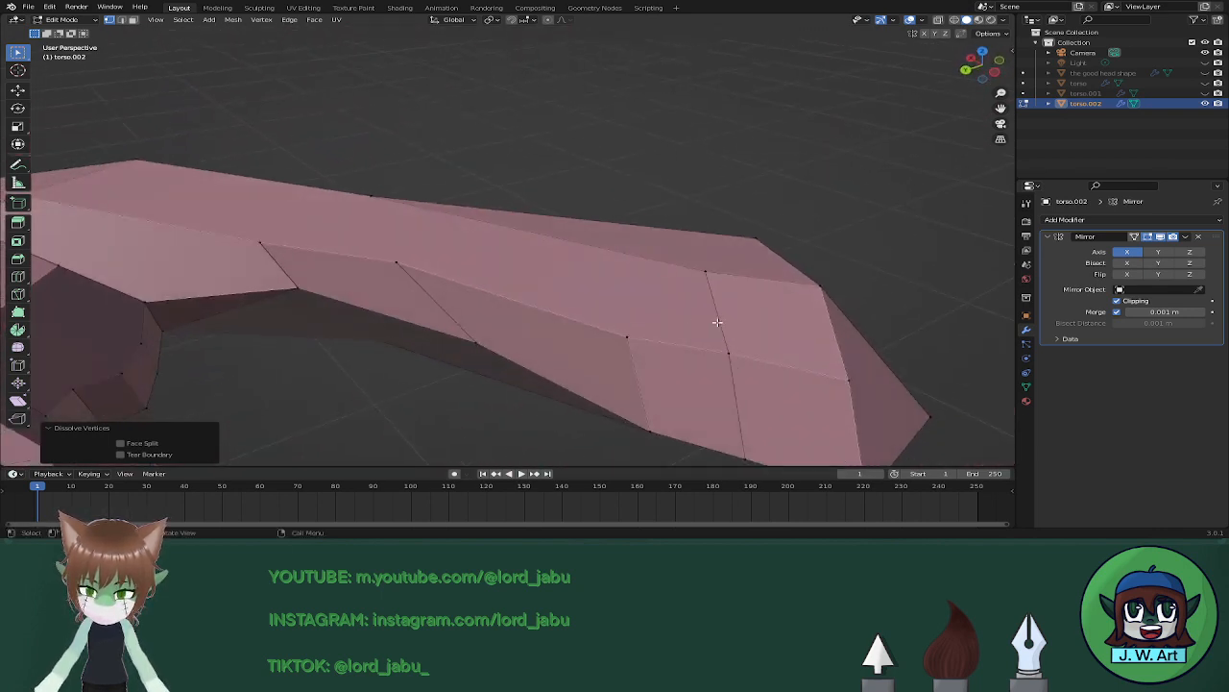
key("2")
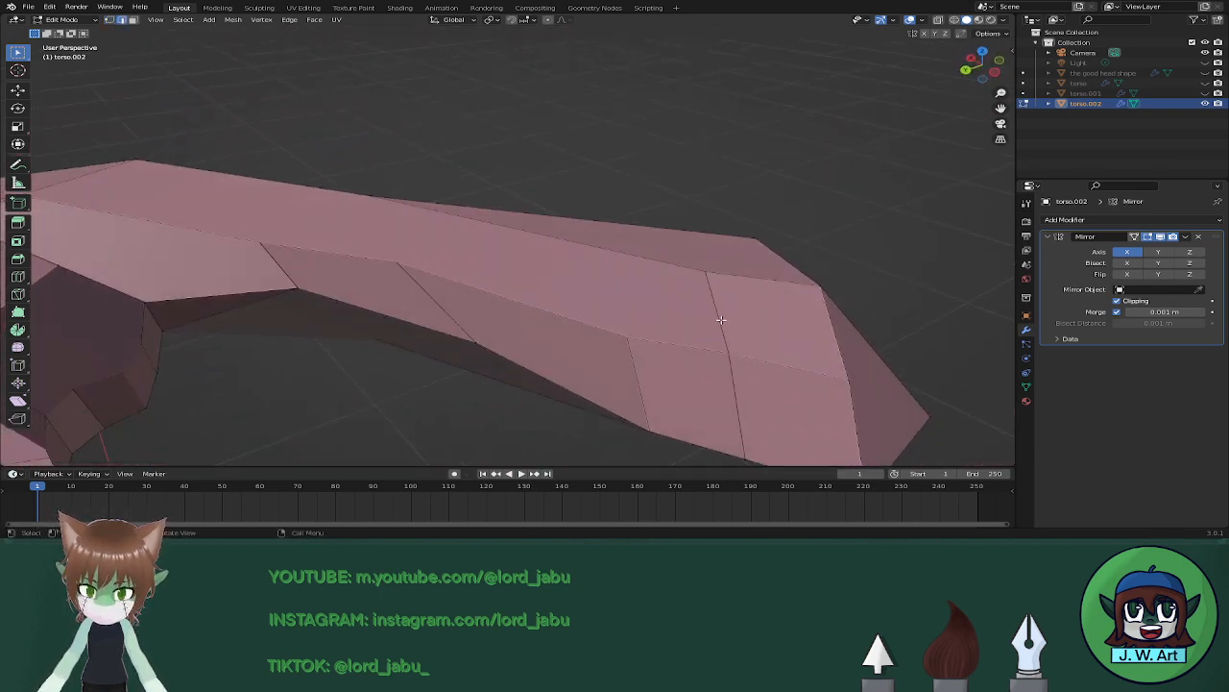
left_click(722, 322)
key("x")
left_click(720, 331)
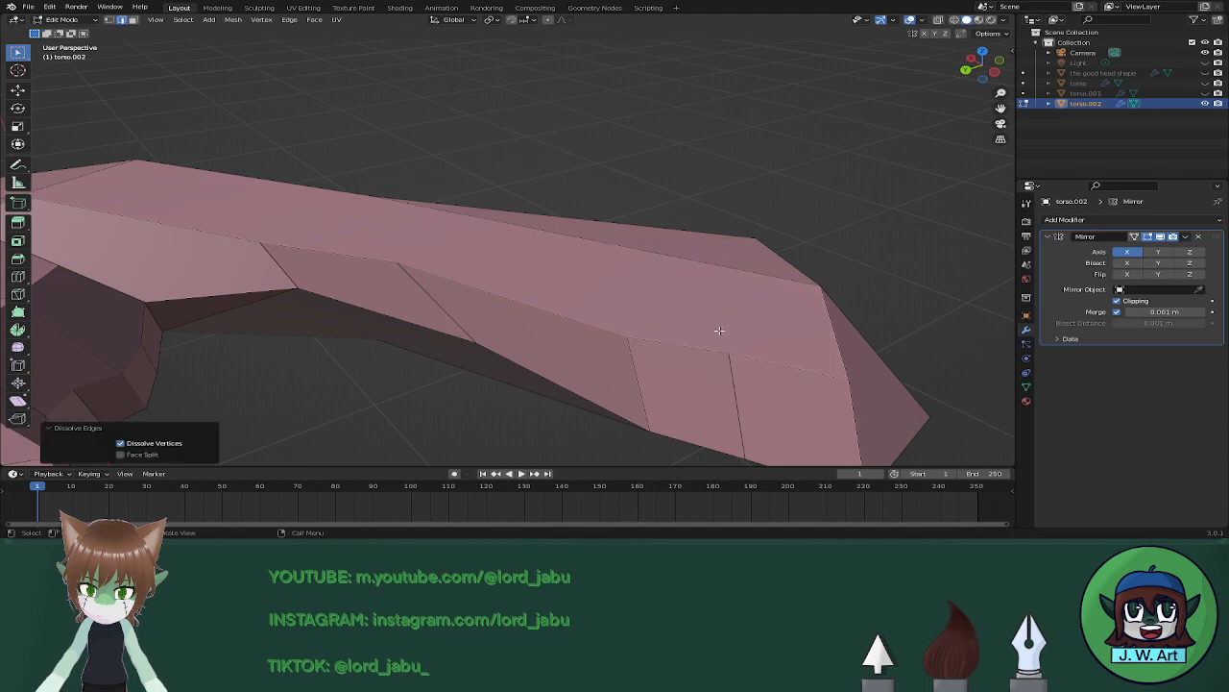
key("1")
Dissolve two surplus vertices on the inner underside of the upper arm beside the elbow.
middle_click_drag(722, 329, 525, 348)
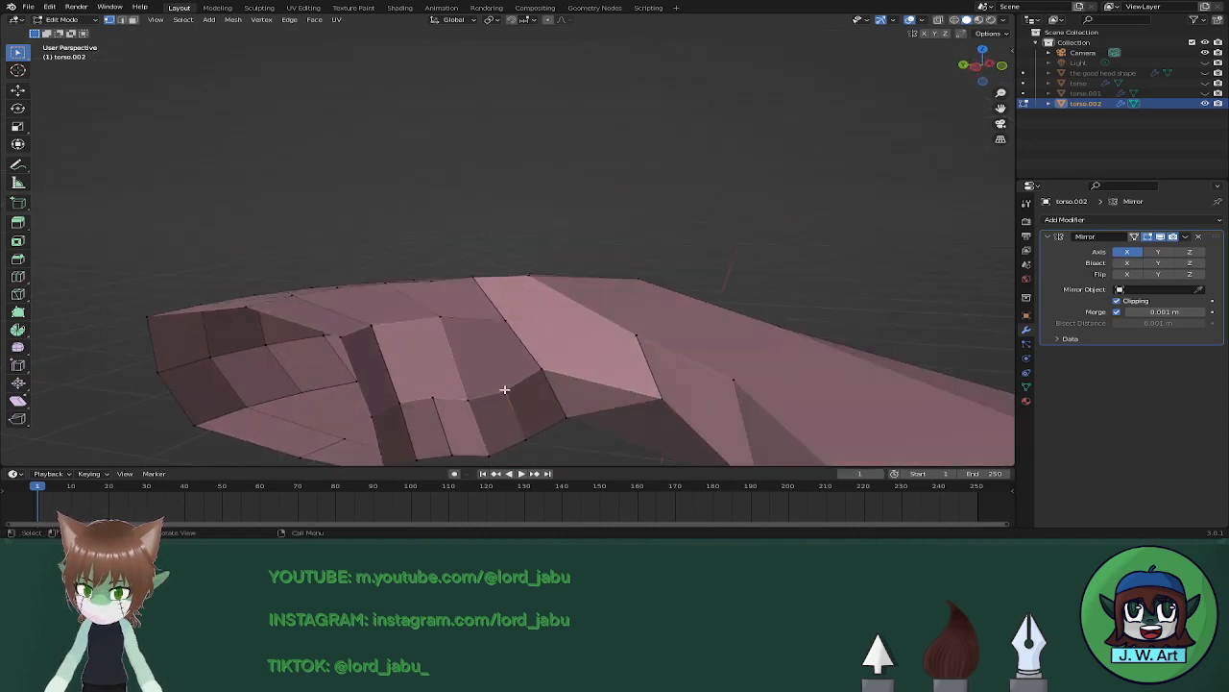
key("x")
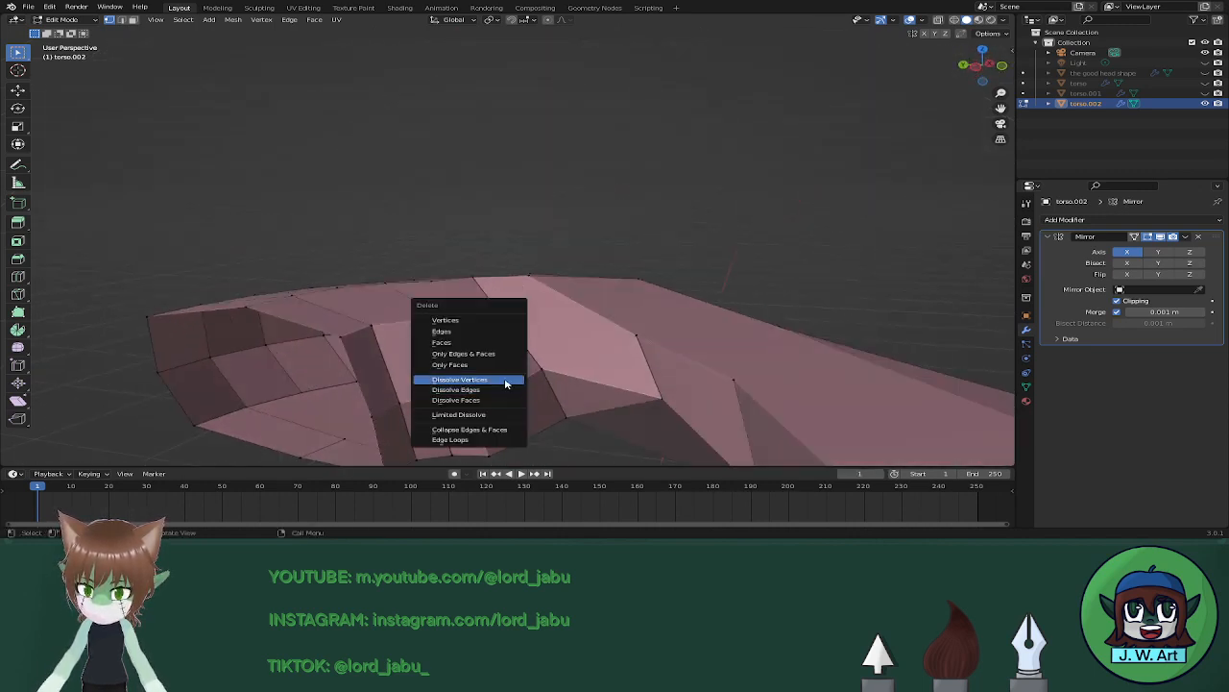
left_click(507, 381)
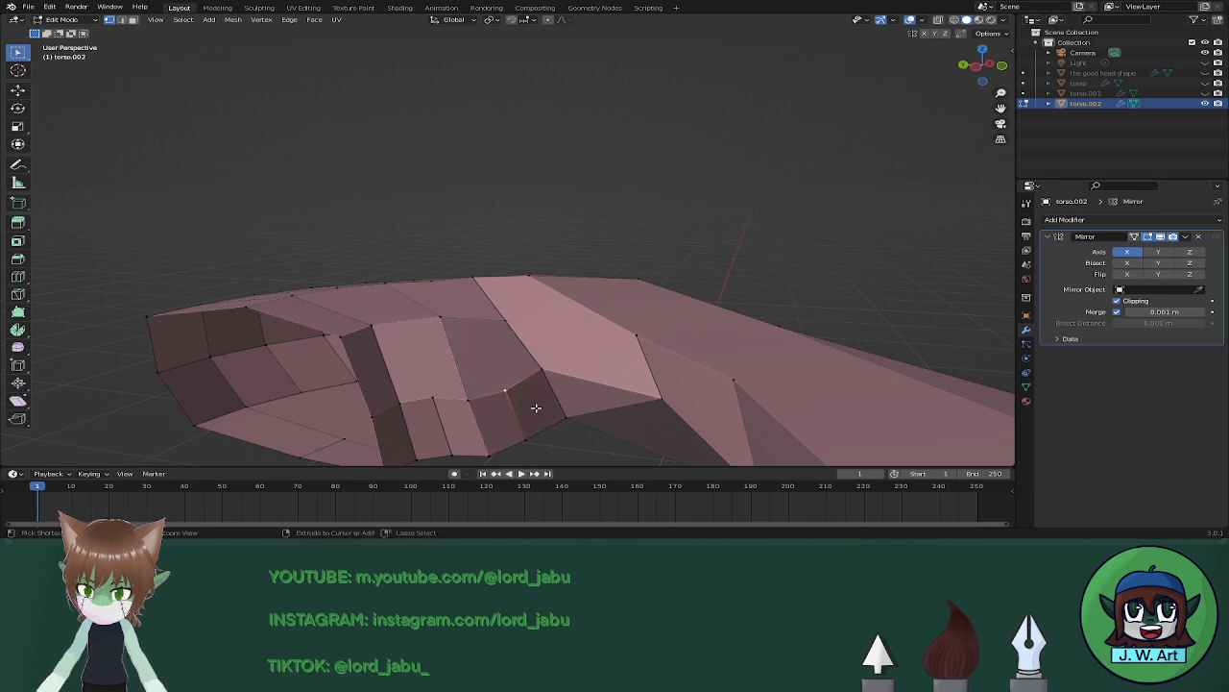
key("ctrl+x")
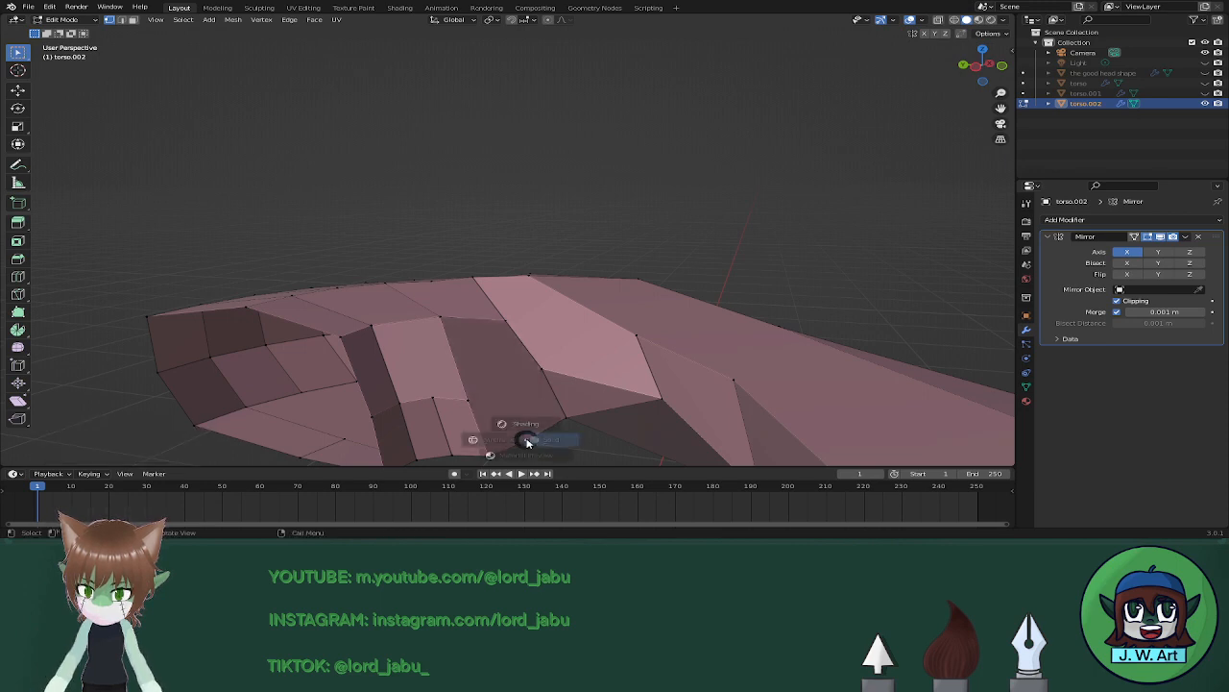
left_click(526, 440)
key("x")
left_click(527, 440)
mouse_move(527, 439)
middle_mouse_down()
mouse_move(567, 347)
mouse_move(541, 417)
mouse_move(494, 356)
mouse_move(508, 387)
middle_mouse_up()
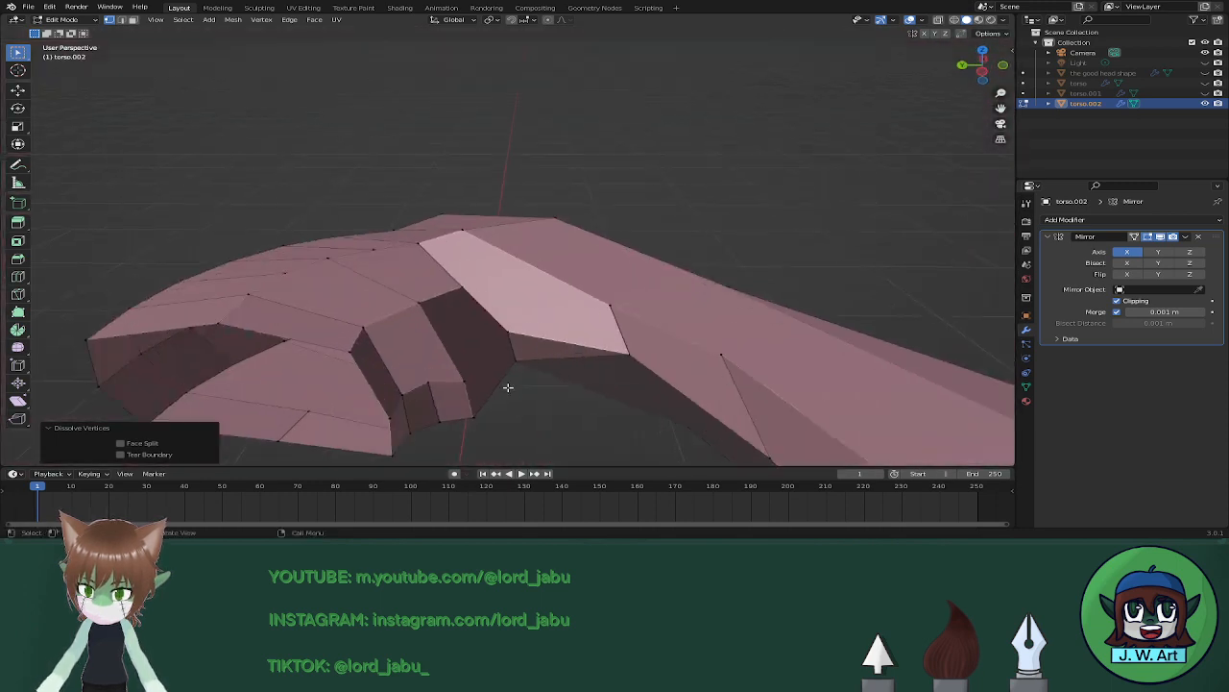
Connect the two vertices on the upper arm's inner underside with an edge toward the elbow bend.
left_click(471, 384)
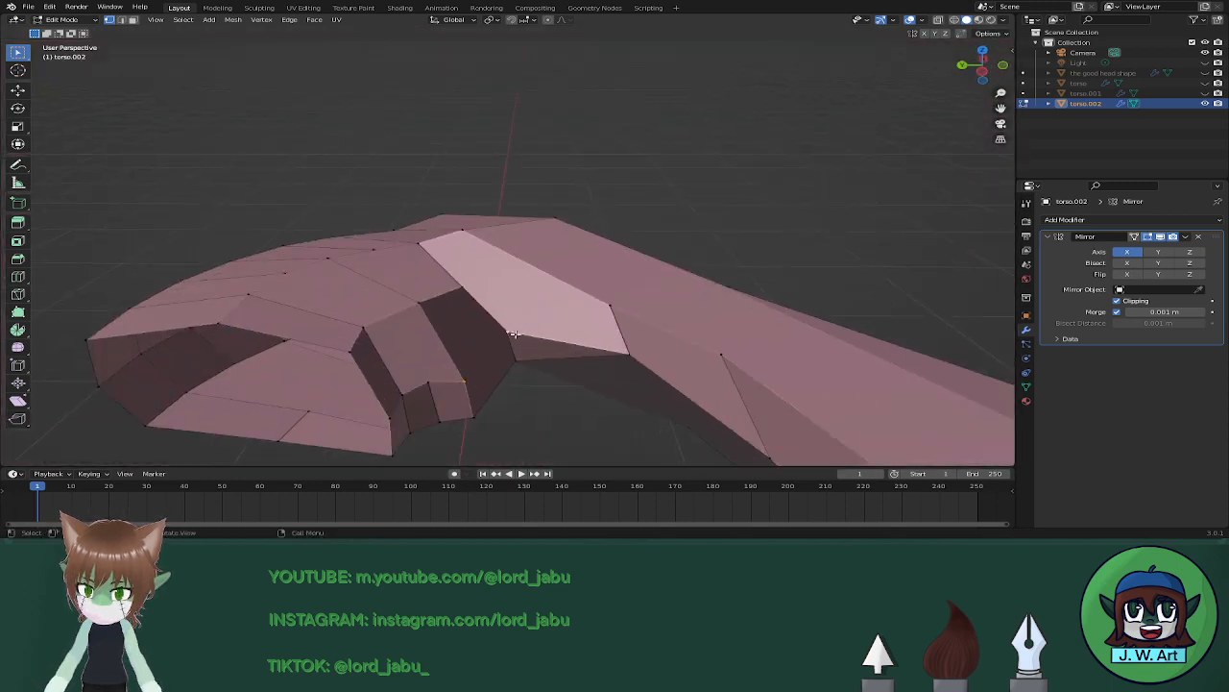
mouse_move(516, 346)
middle_mouse_down()
mouse_move(538, 359)
mouse_move(548, 335)
mouse_move(568, 393)
mouse_move(503, 339)
middle_mouse_up()
Slide two vertices at the elbow bend along their connected lengthwise edges to even out the arm's topology.
middle_click_drag(488, 321, 383, 271)
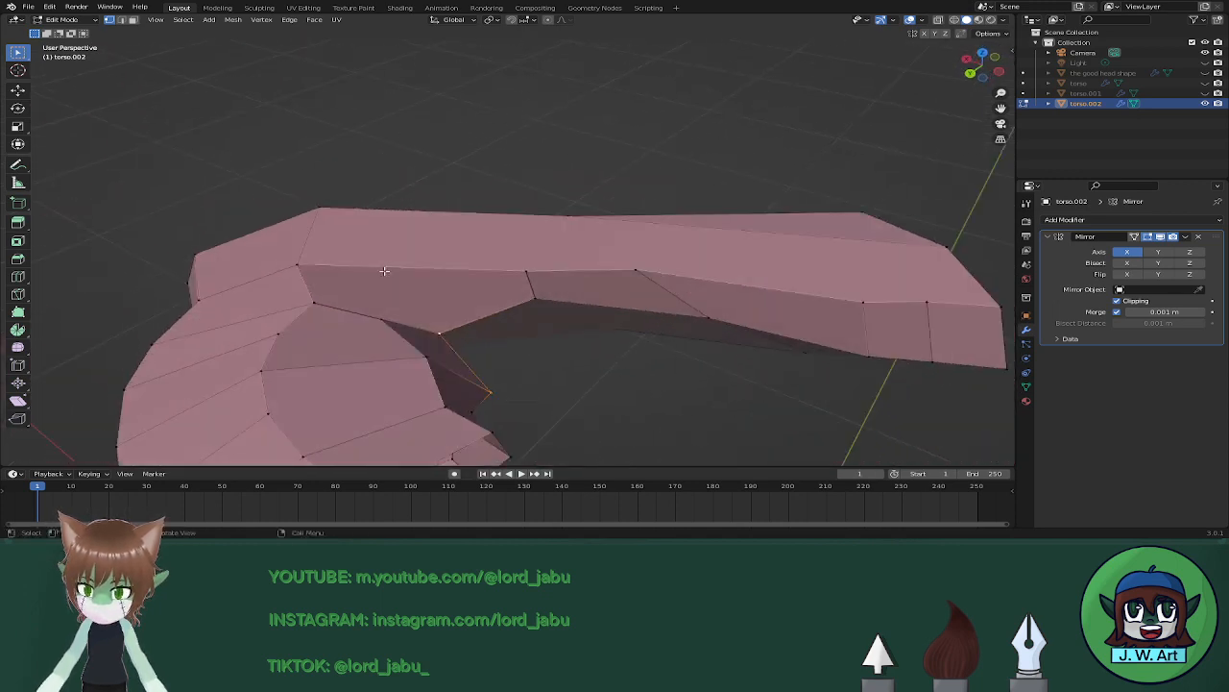
key("shift+v")
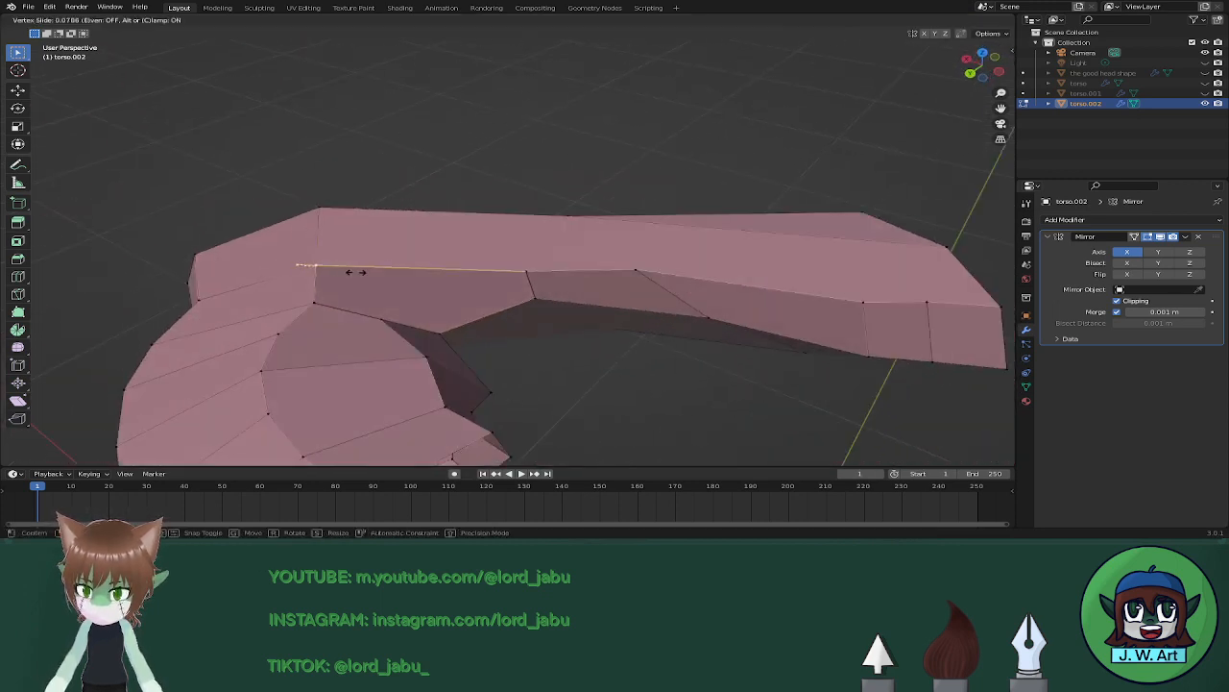
left_click(368, 271)
middle_click_drag(368, 271, 600, 316)
left_click(600, 252)
key("shift+v")
left_click(590, 322)
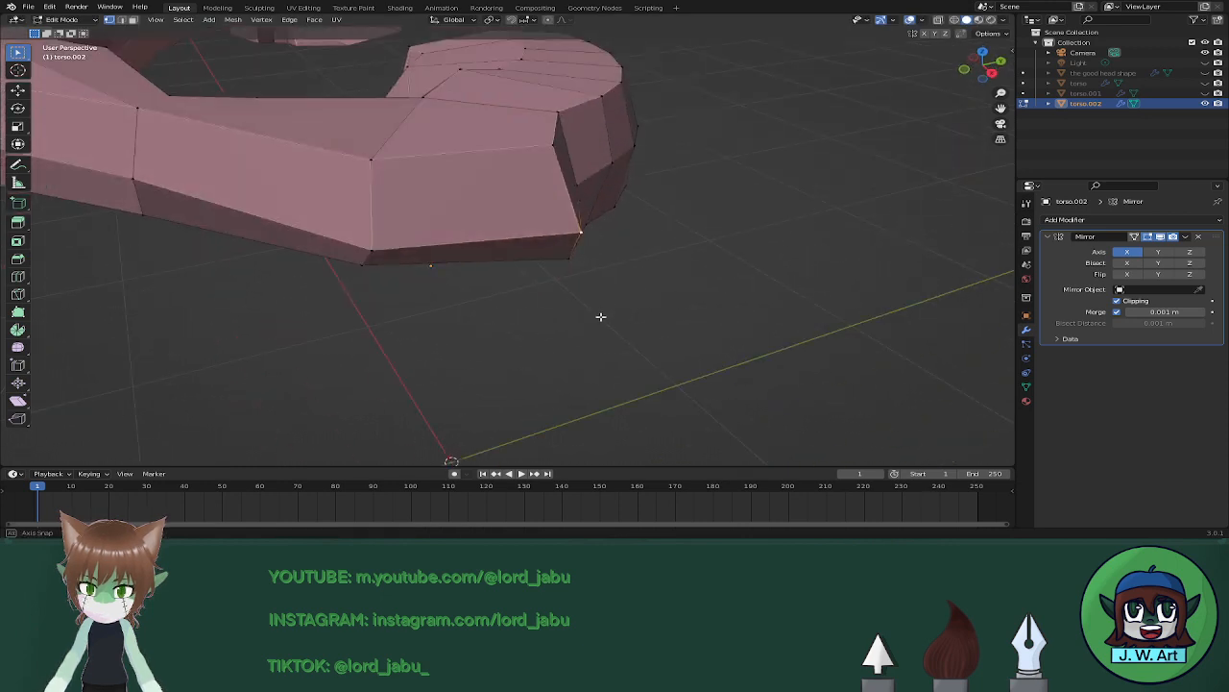
Slide two vertices on the elbow's outer side roughly halfway along their lengthwise edges.
key("shift+v")
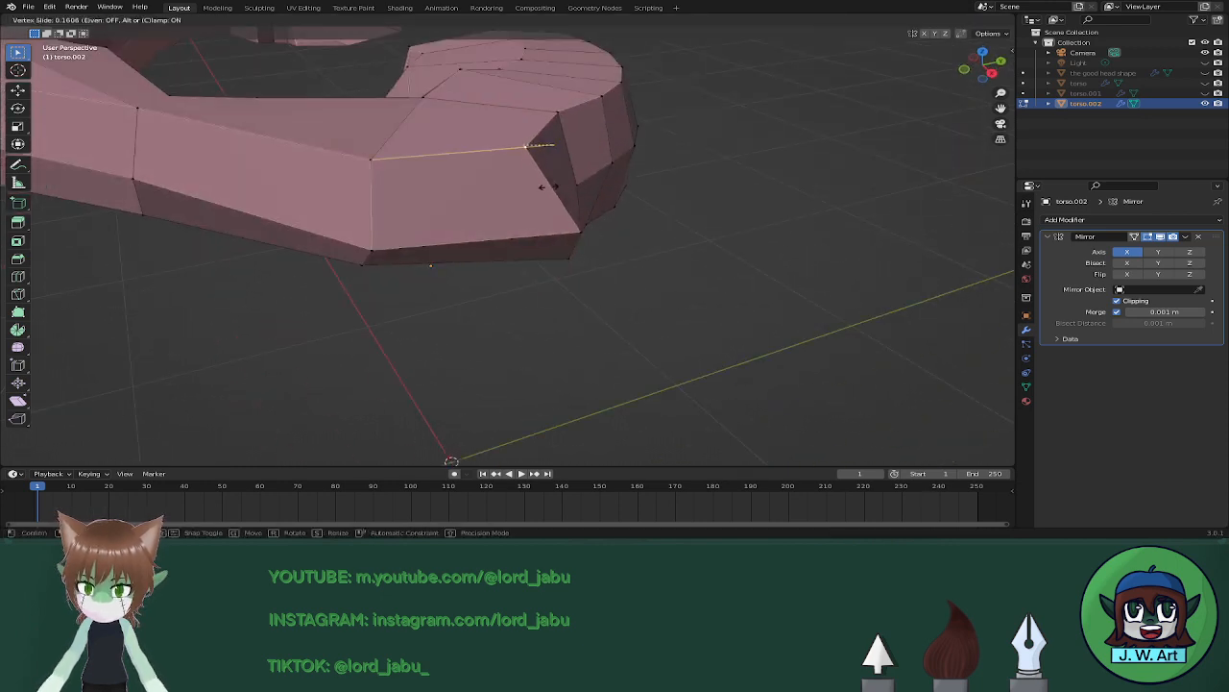
left_click(492, 187)
middle_click_drag(492, 186, 596, 253)
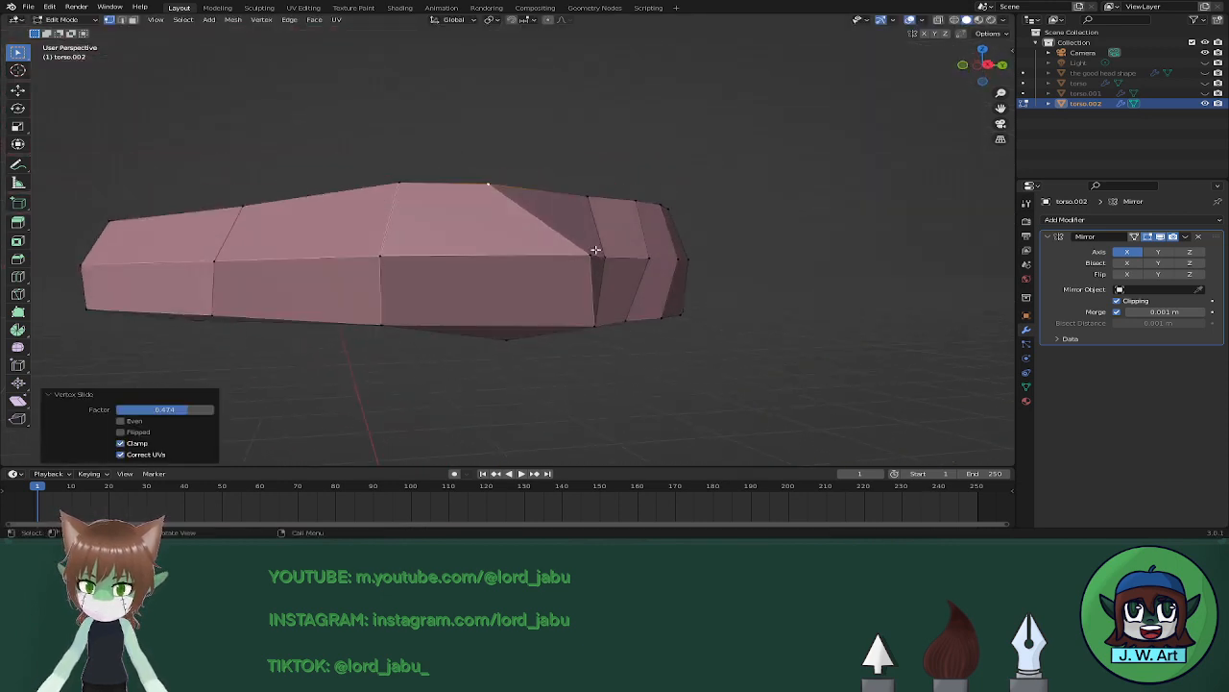
key("shift+v")
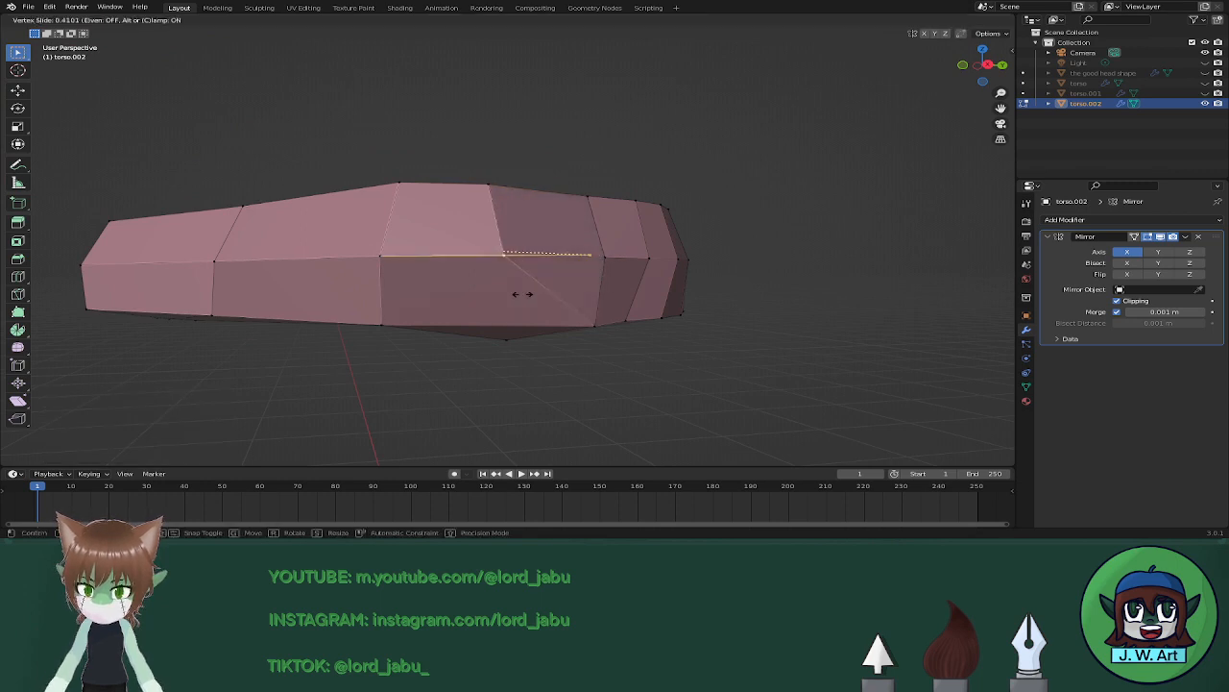
left_click(503, 290)
Show the torso object again alongside the arms.
middle_click_drag(504, 291, 418, 342)
scroll(417, 317, "down", 6)
scroll(465, 320, "up", 5)
scroll(528, 297, "up", 4)
scroll(601, 298, "down", 5)
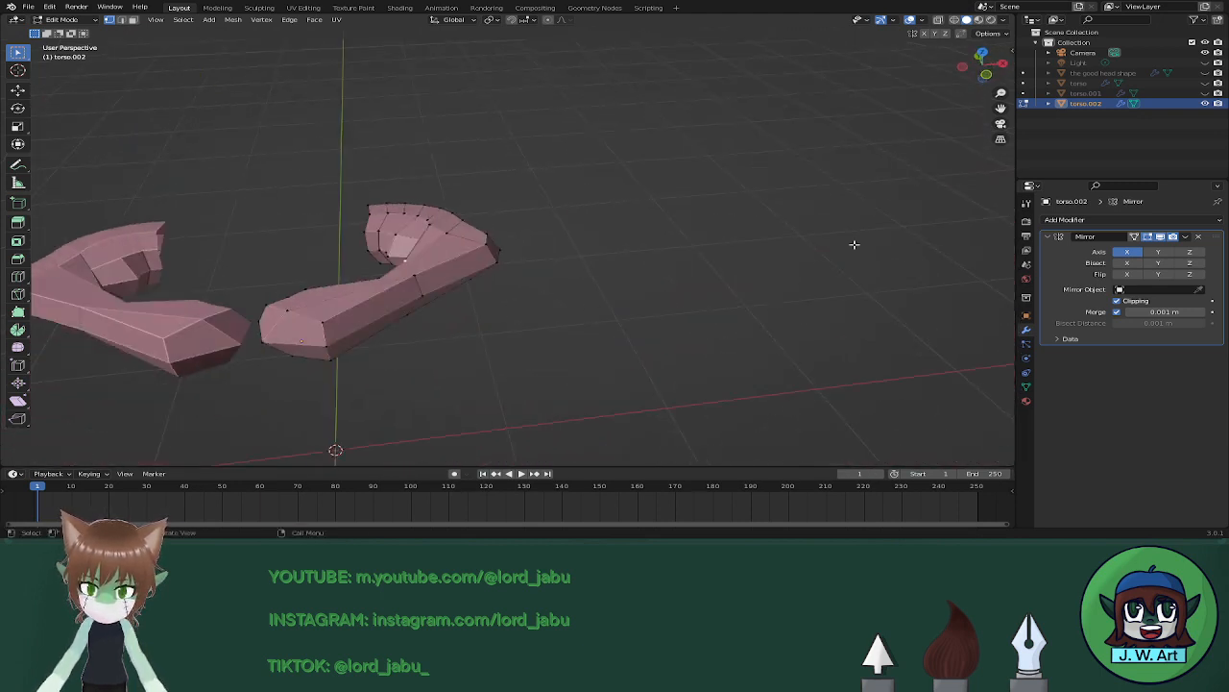
left_click(1204, 83)
middle_click_drag(607, 256, 714, 278)
scroll(672, 291, "up", 3)
middle_click_drag(639, 301, 583, 209)
scroll(619, 256, "up", 3)
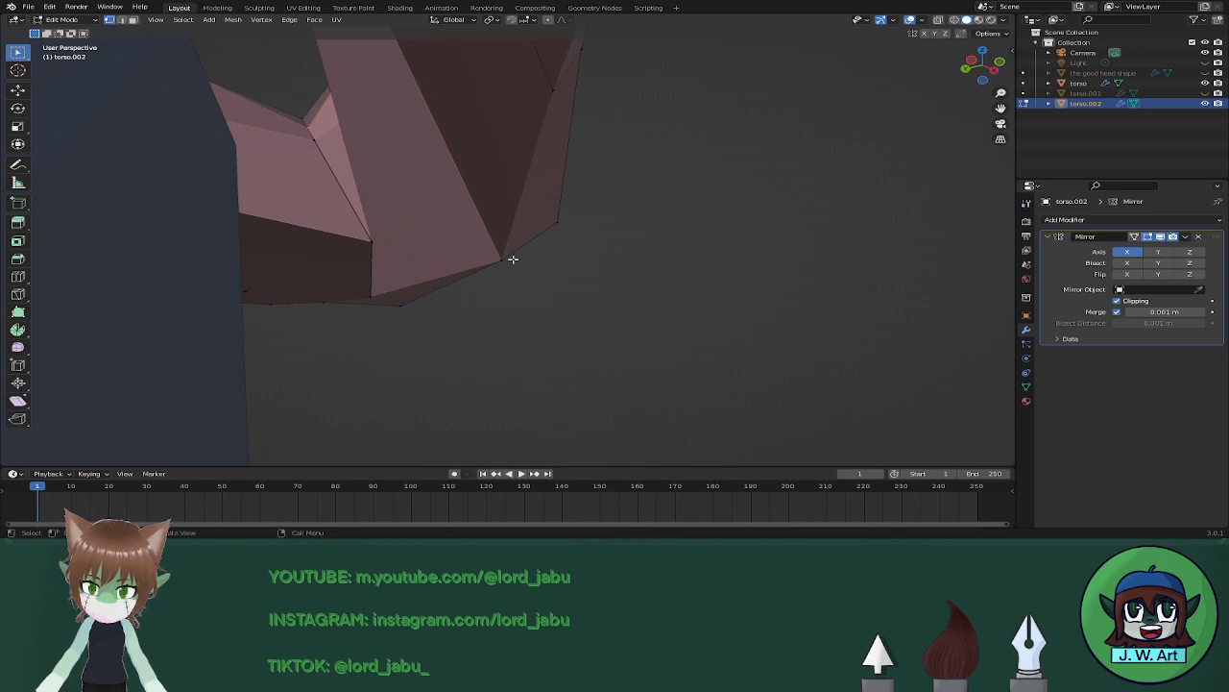
Slide the vertex on the forearm's inner edge toward the wrist by a factor of about 0.33.
middle_click_drag(540, 246, 631, 322)
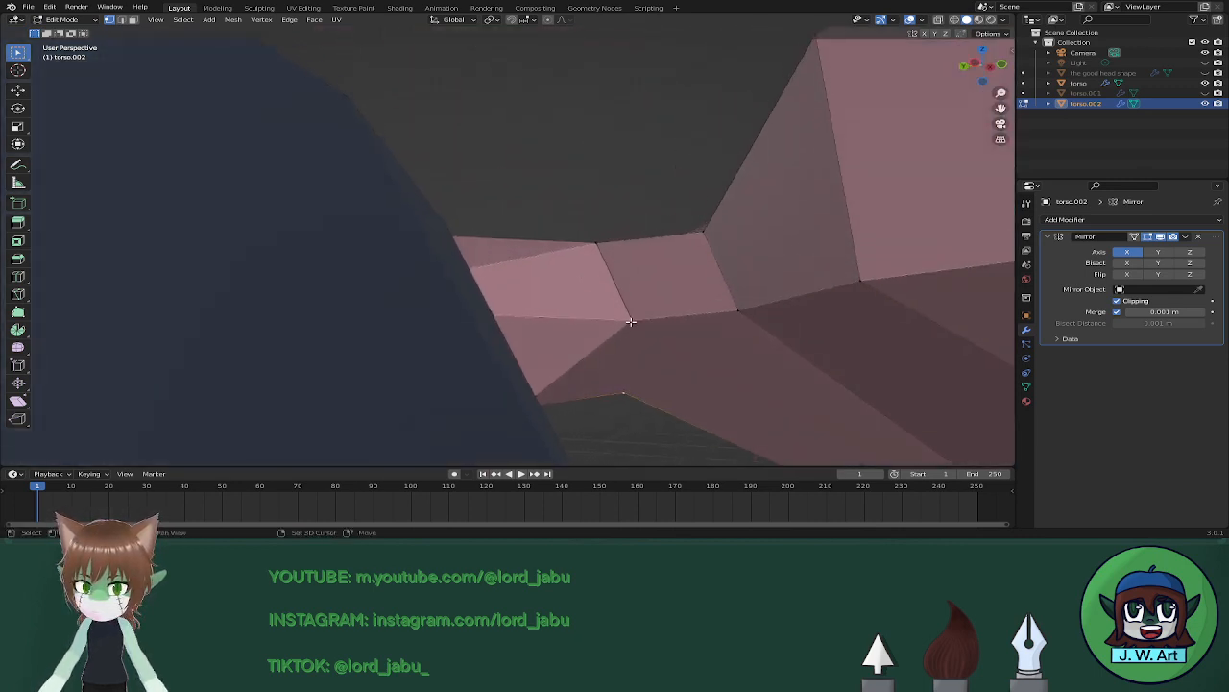
middle_click_drag(714, 338, 575, 209)
key("ctrl+z")
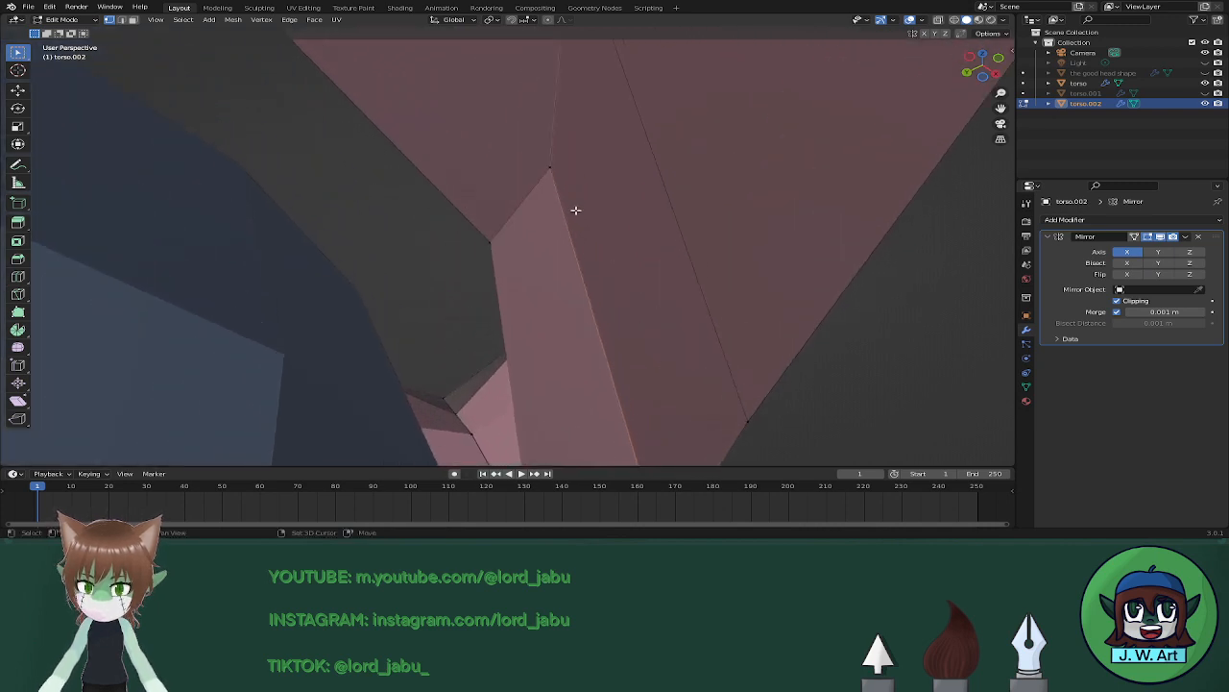
right_click(550, 166)
left_click(554, 170)
middle_click_drag(659, 294, 708, 342)
scroll(670, 299, "down", 6)
scroll(708, 342, "up", 4)
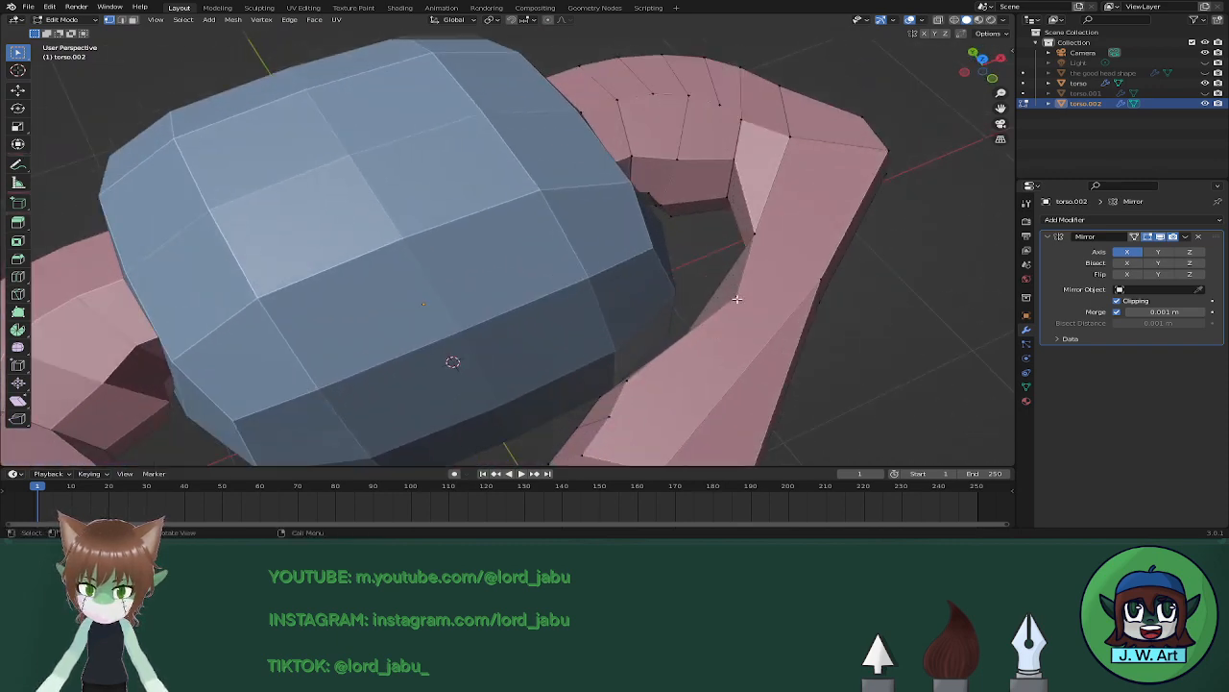
middle_click_drag(736, 299, 825, 289)
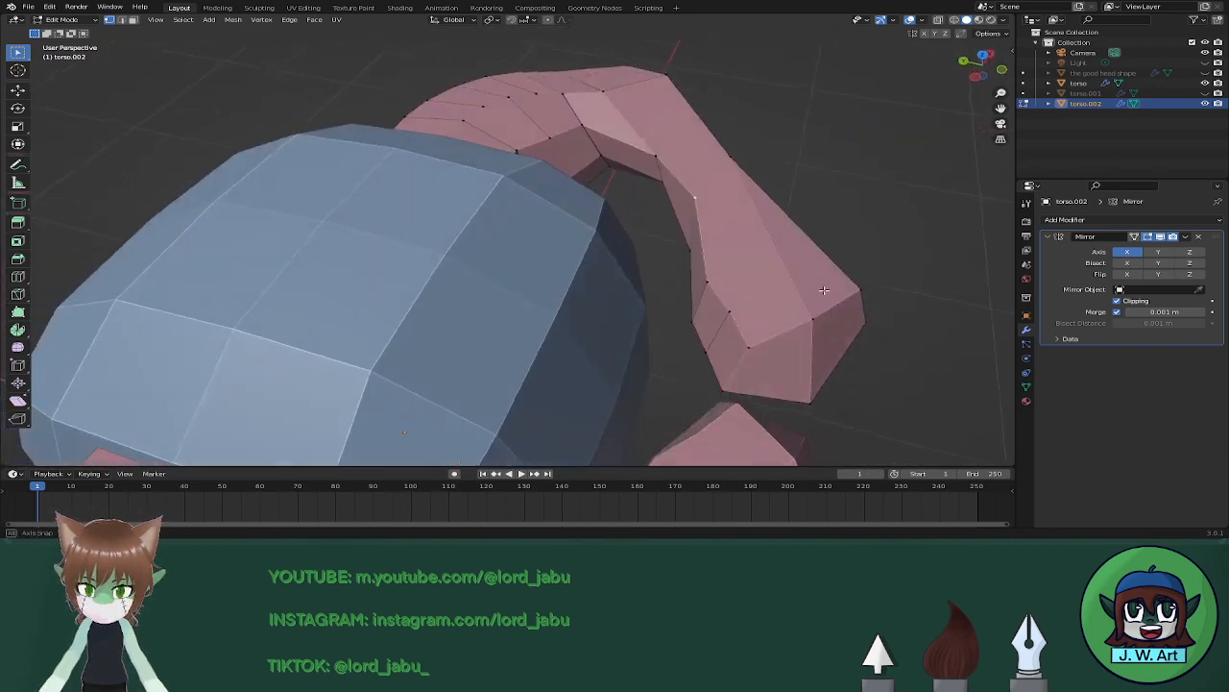
key("shift+v")
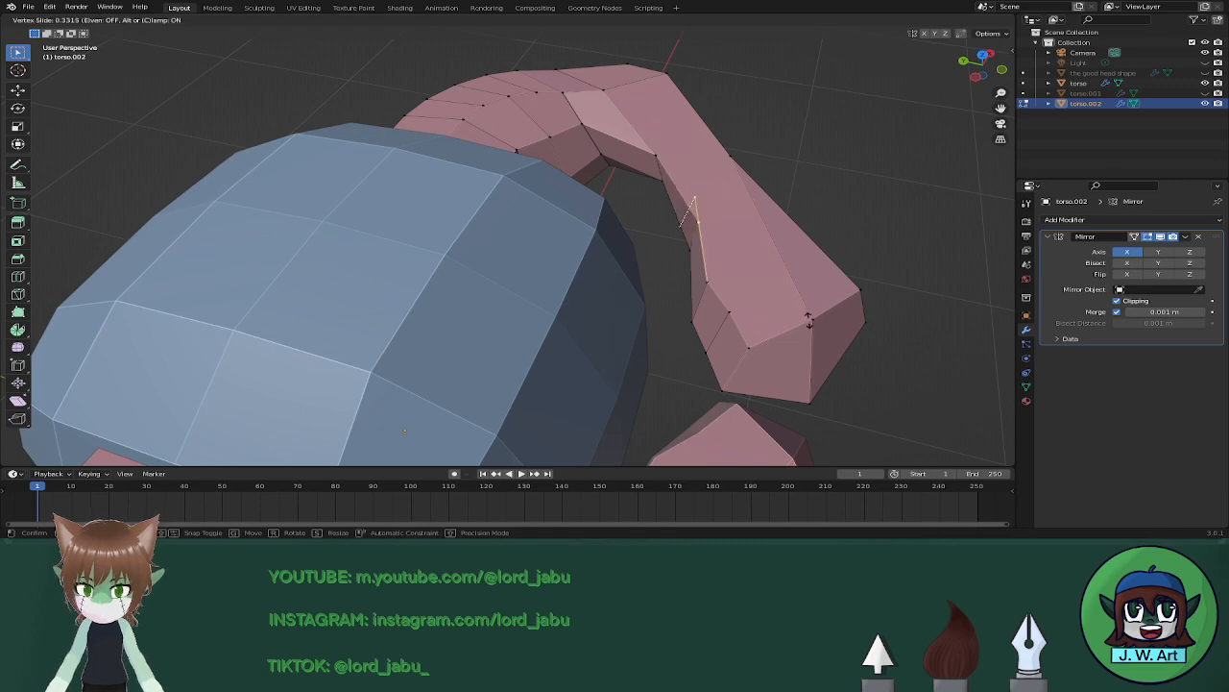
left_click(808, 321)
Show the head object again above the torso and arms.
middle_click_drag(808, 322, 699, 302)
scroll(755, 308, "down", 4)
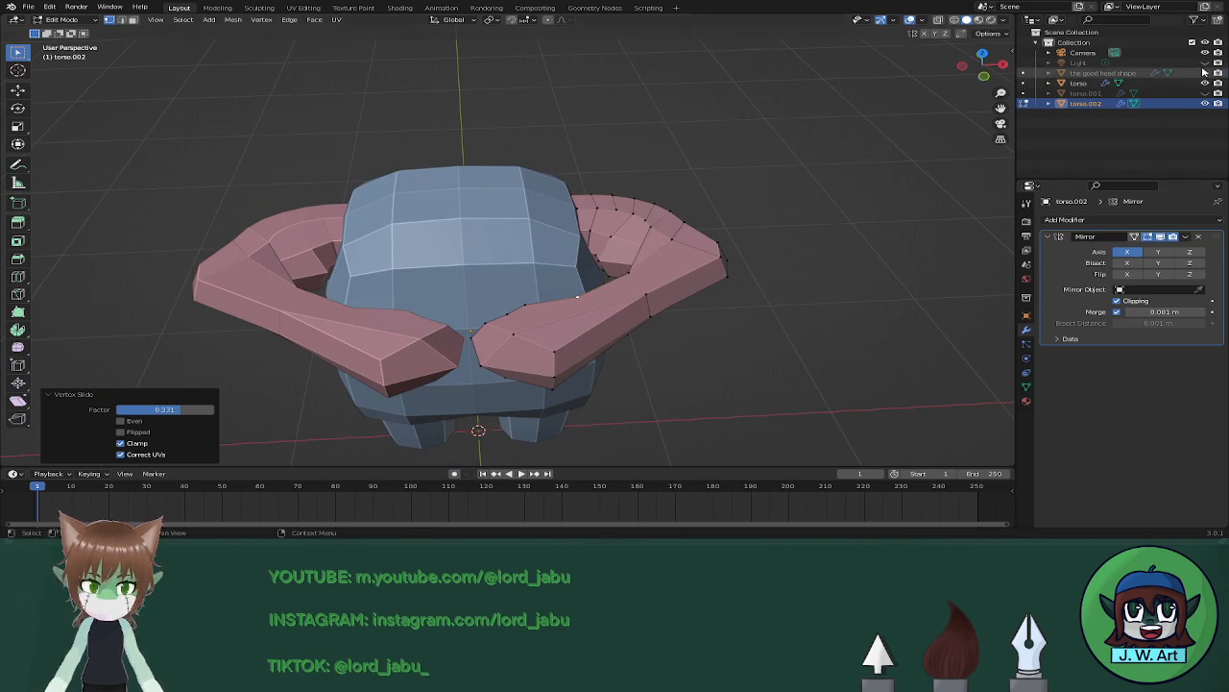
left_click(1206, 74)
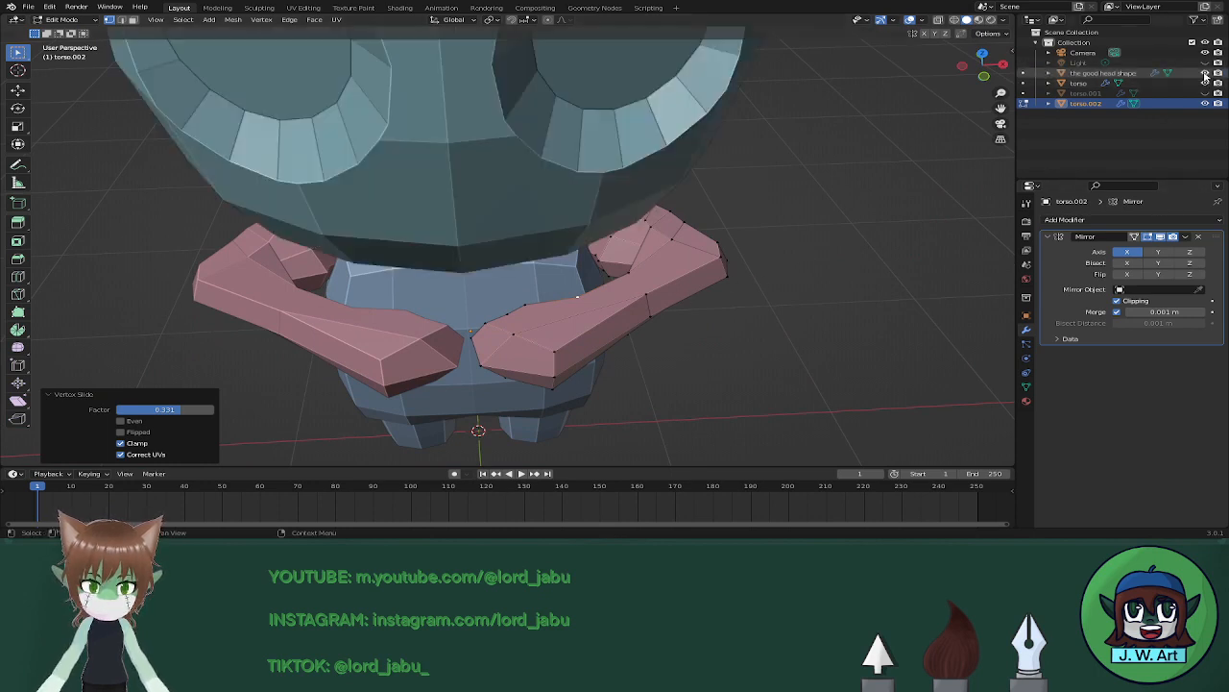
Select the hand end of the forearm and lower it about 0.07 m along Z with smooth proportional editing.
mouse_move(672, 288)
middle_mouse_down()
mouse_move(599, 231)
mouse_move(640, 252)
mouse_move(615, 294)
mouse_move(639, 266)
mouse_move(722, 265)
middle_mouse_up()
key("shift+z")
left_click_drag(527, 198, 622, 275)
middle_click_drag(623, 276, 599, 290)
left_click_drag(523, 204, 617, 299)
key("shift+z")
key("g")
key("z")
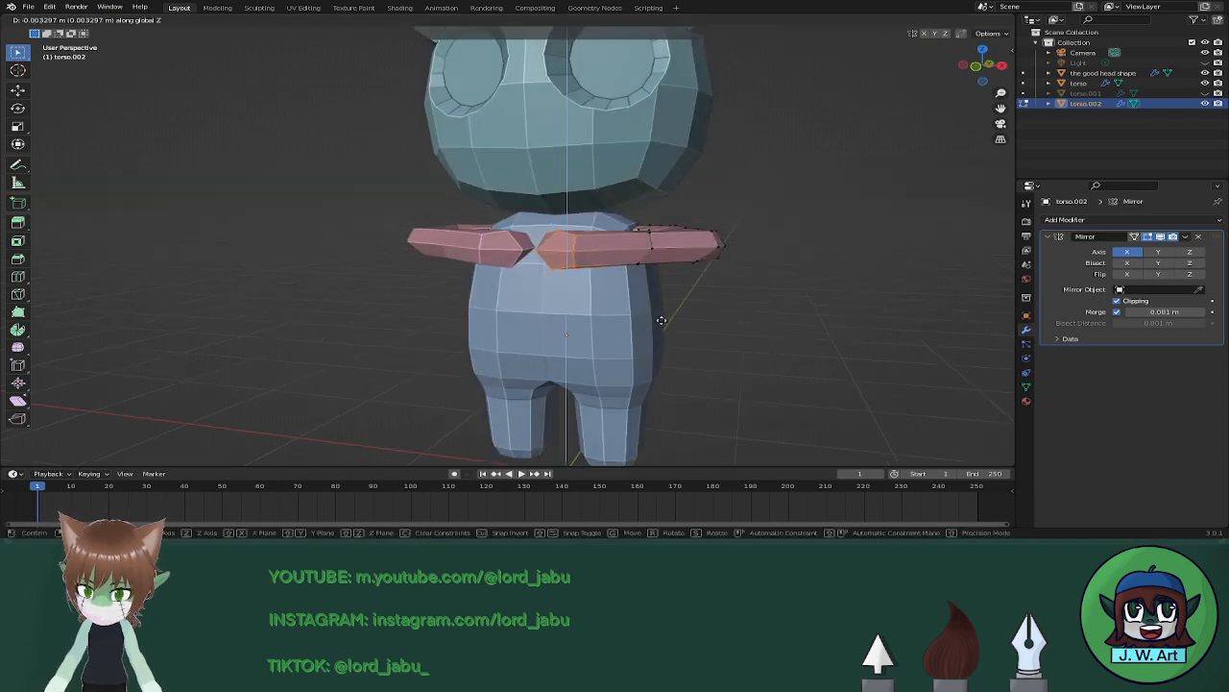
right_click(663, 332)
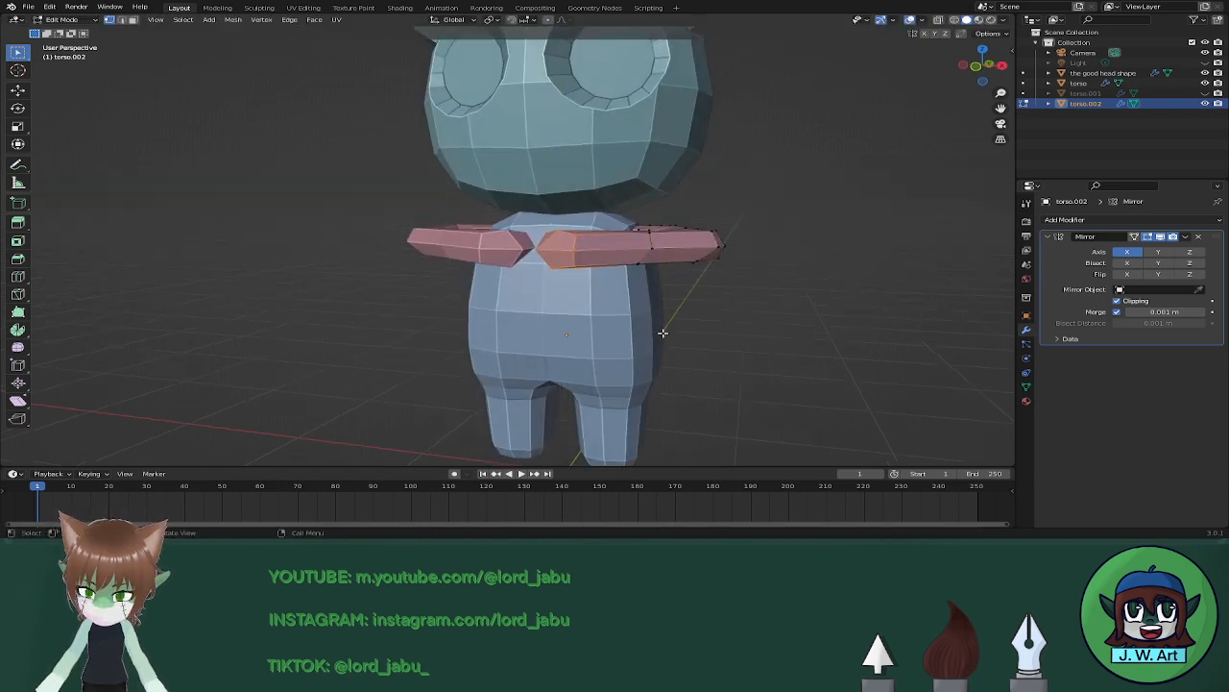
key("g")
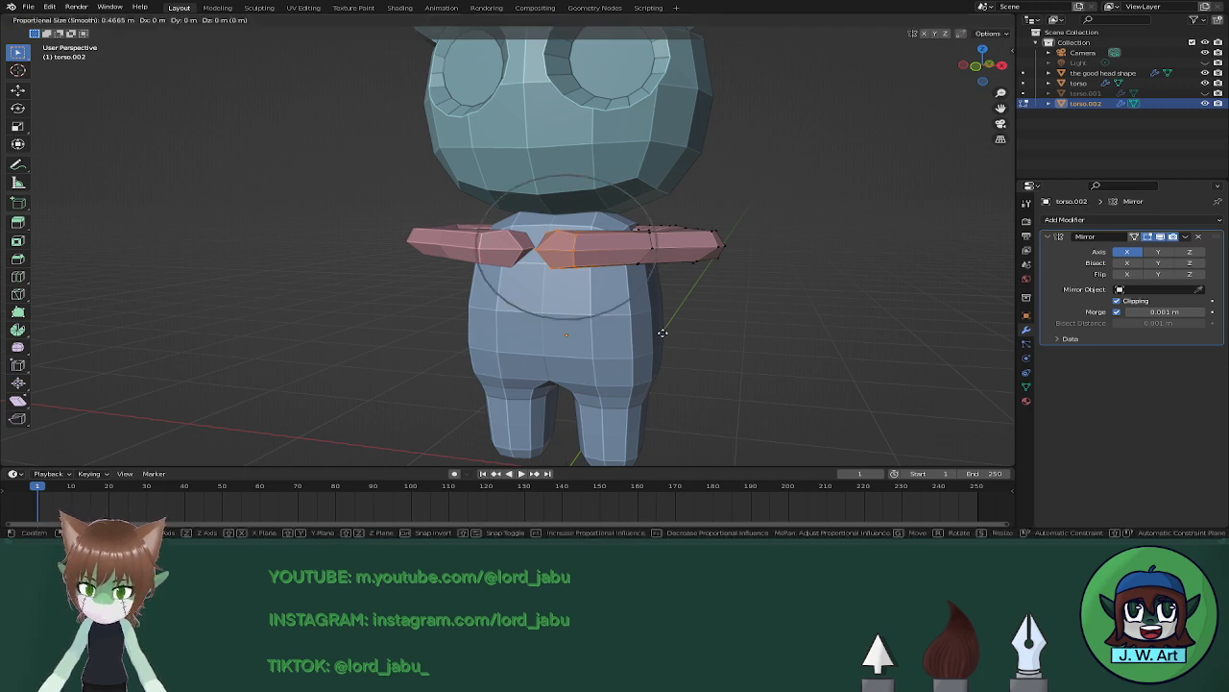
key("z")
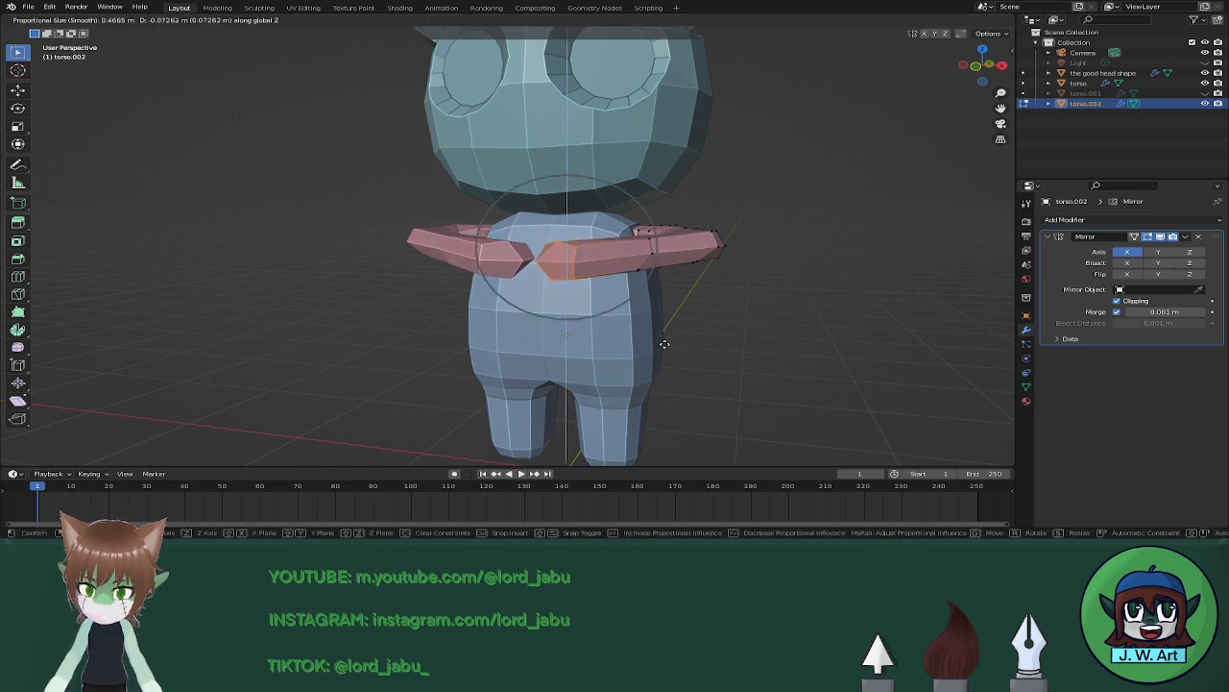
left_click(664, 344)
Scale up the whole arm mesh uniformly with proportional editing off.
scroll(662, 341, "down", 4)
middle_click_drag(659, 333, 689, 347)
scroll(681, 338, "up", 3)
key("s")
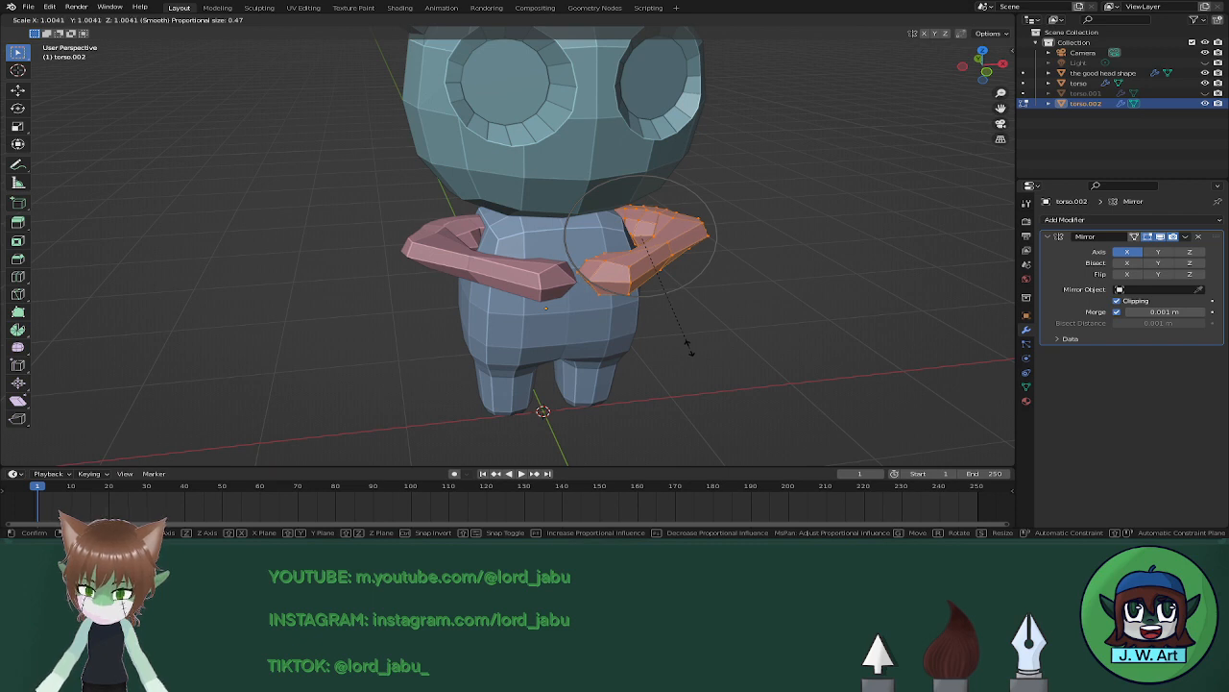
left_click(688, 346)
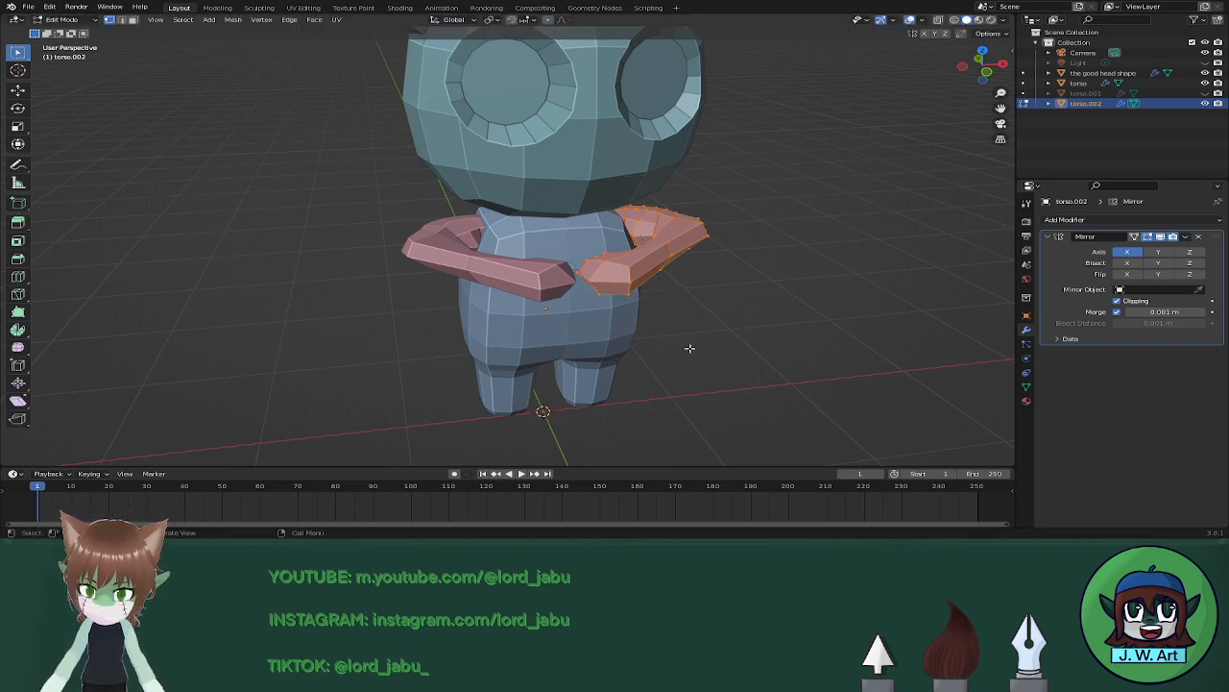
key("s")
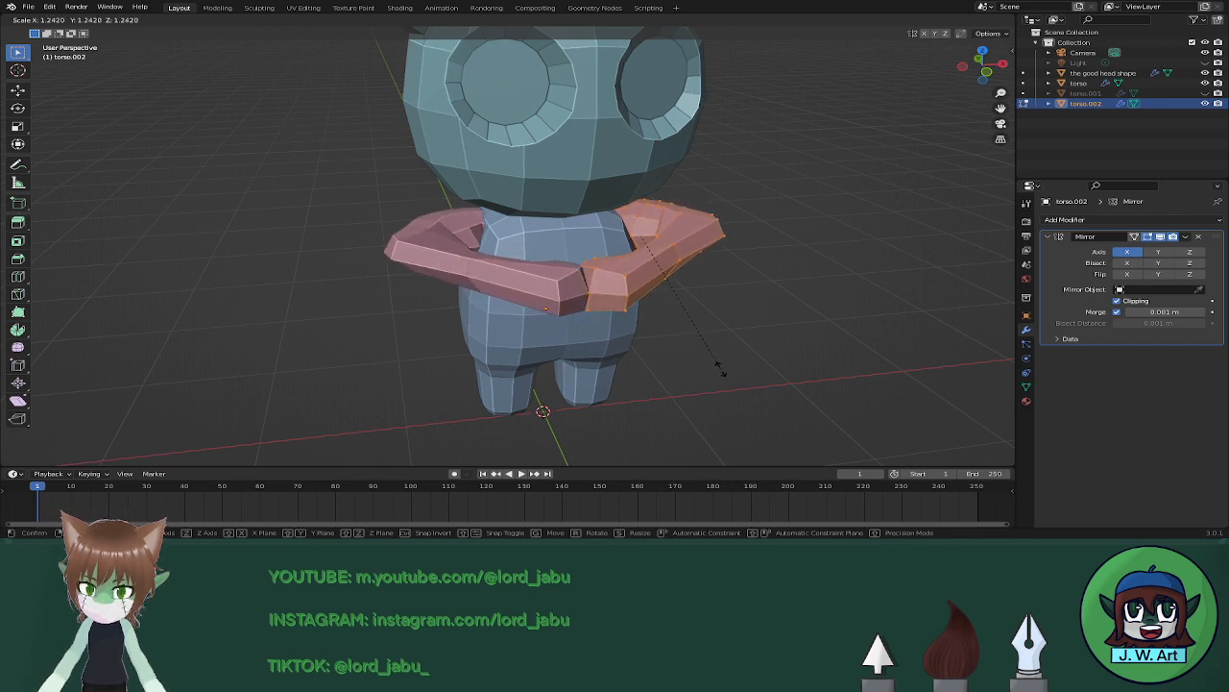
left_click(711, 359)
Lower the hand end of the forearm about 0.085 m along Z with smooth proportional editing.
middle_click_drag(711, 359, 650, 293)
key("alt+z")
left_click_drag(521, 220, 636, 332)
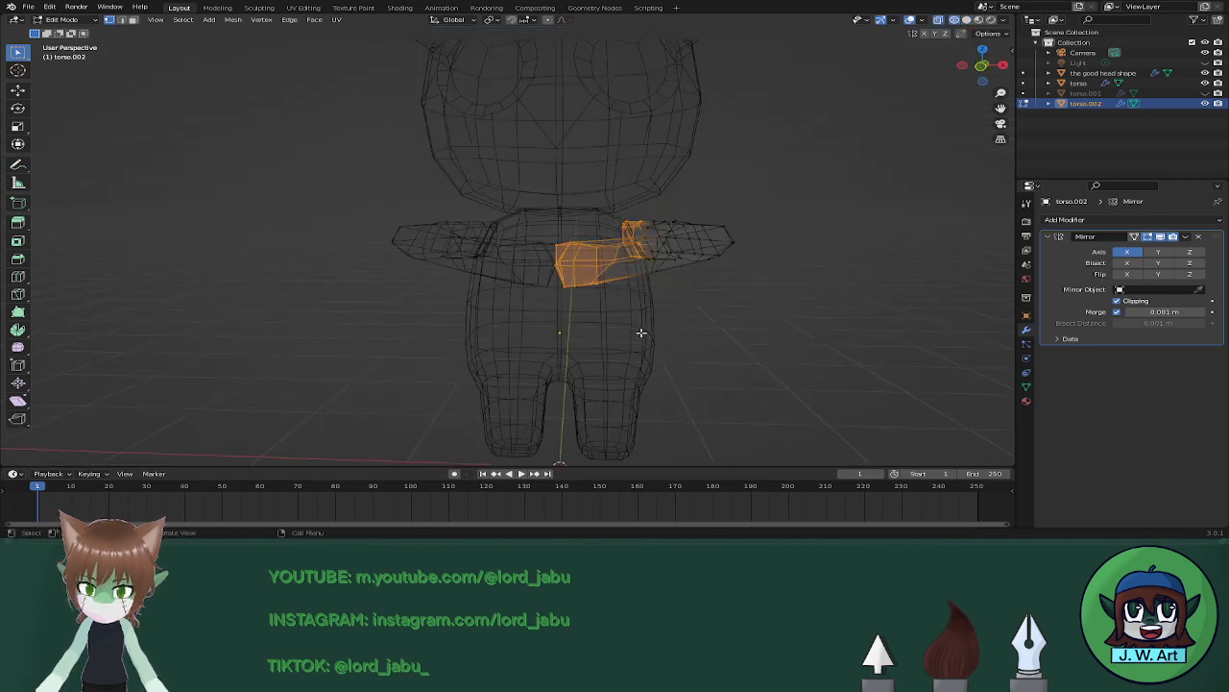
key("alt+z")
middle_click_drag(636, 332, 615, 325)
key("alt+z")
left_click_drag(503, 220, 616, 328)
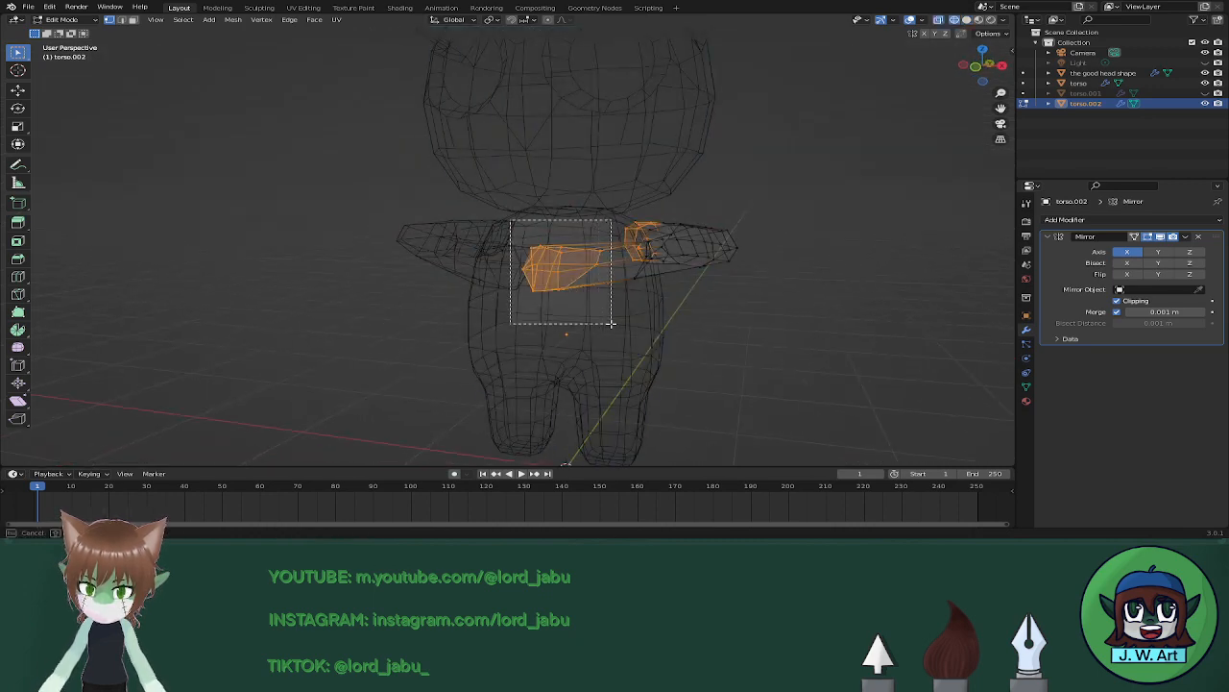
key("alt+z")
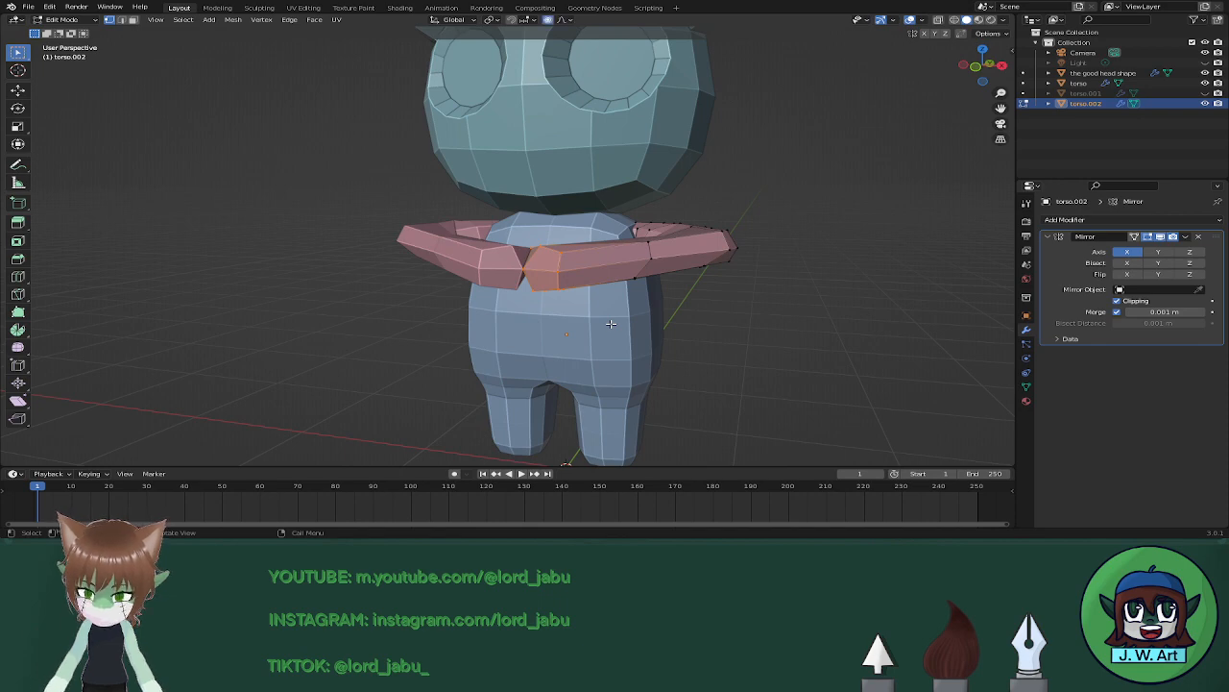
key("g")
key("z")
left_click(611, 336)
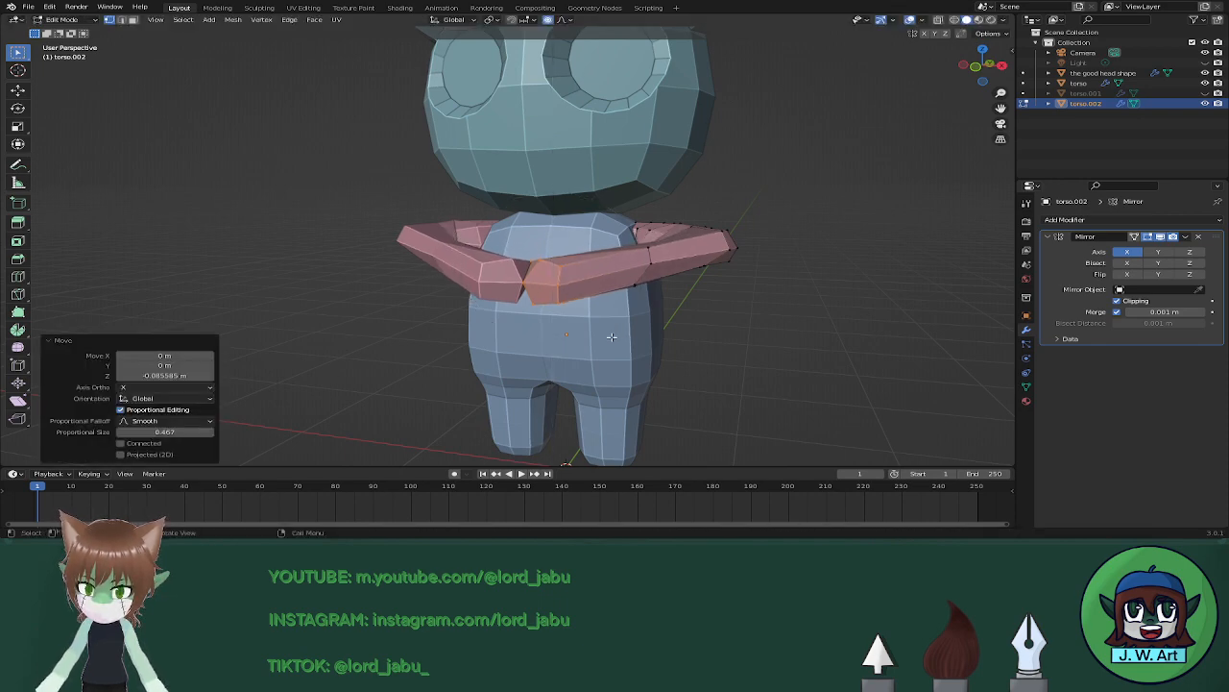
Select the elbow vertices and move them inward about 0.11 m along X with smooth proportional editing.
middle_click_drag(612, 337, 609, 231)
key("alt+z")
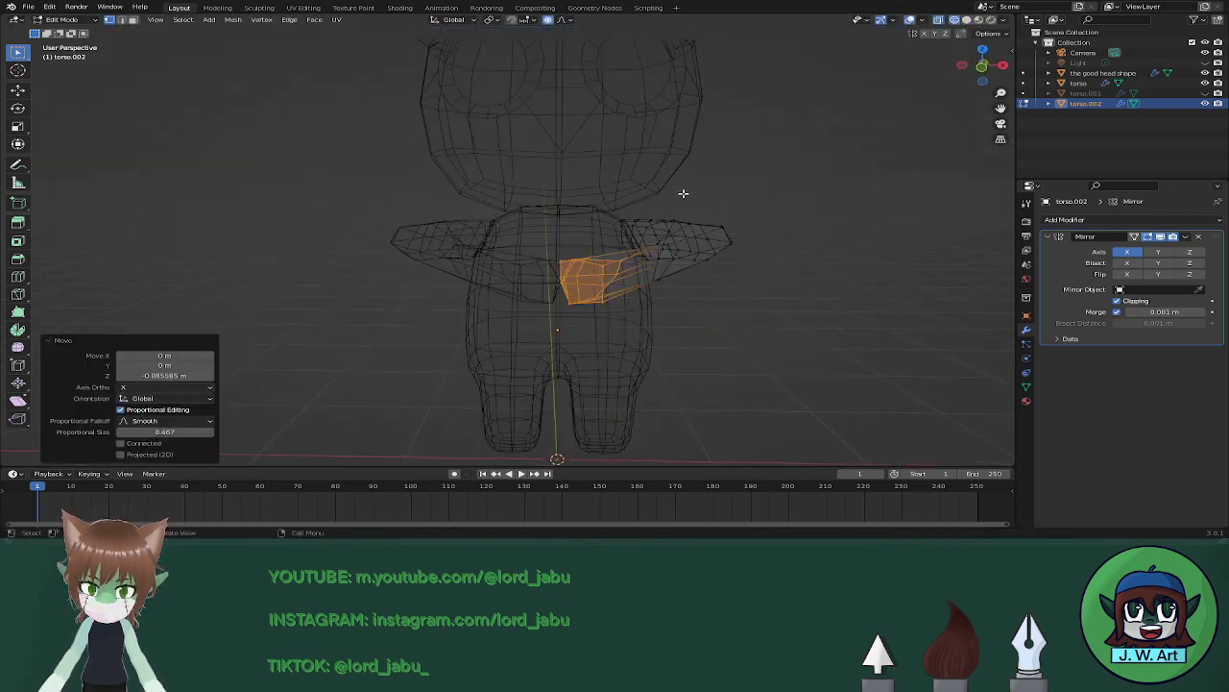
left_click_drag(683, 194, 759, 294)
key("alt+z")
key("g")
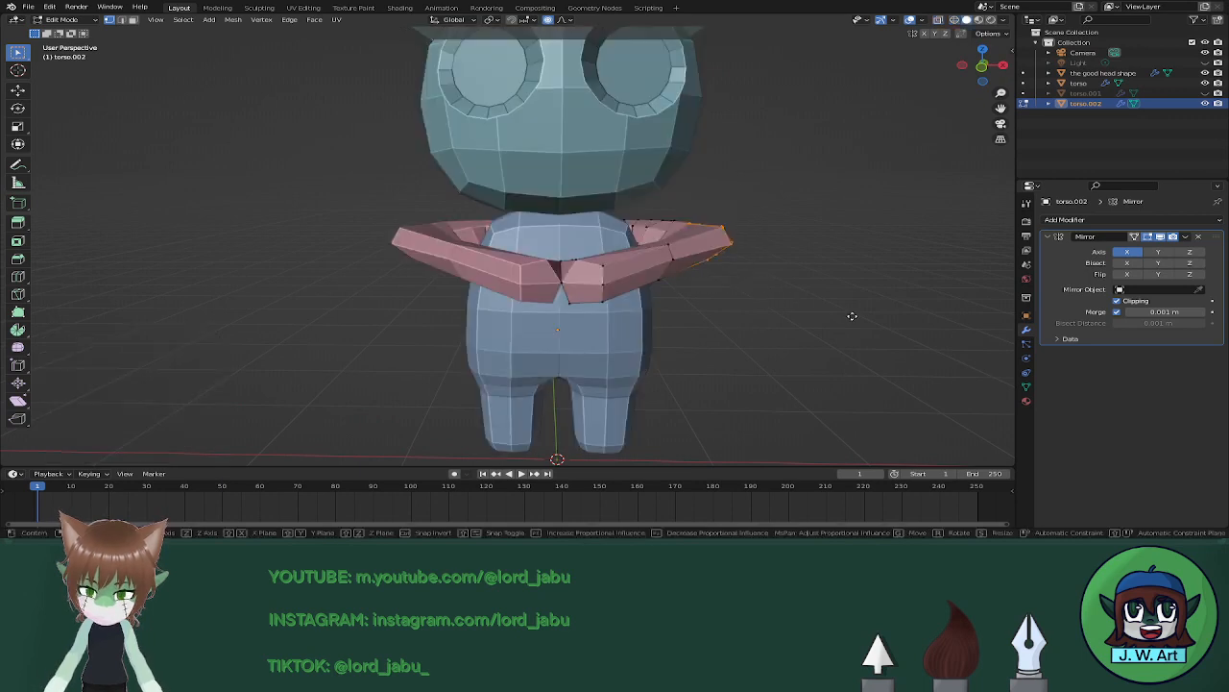
key("x")
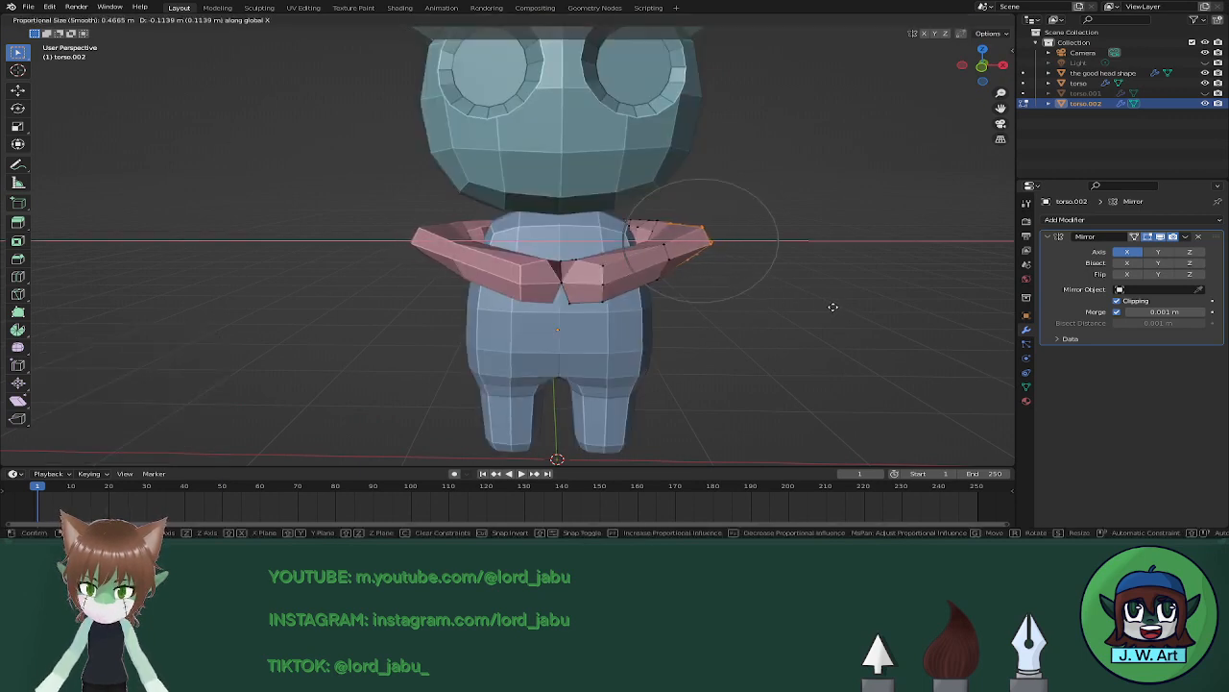
left_click(831, 306)
Shift the elbow vertices about 0.047 m along X with smooth proportional editing.
middle_click_drag(830, 305, 758, 281)
key("g")
key("x")
left_click(824, 325)
Turn off proportional editing and lower the single vertex on the elbow's underside about 0.023 m along Z.
scroll(765, 278, "up", 5)
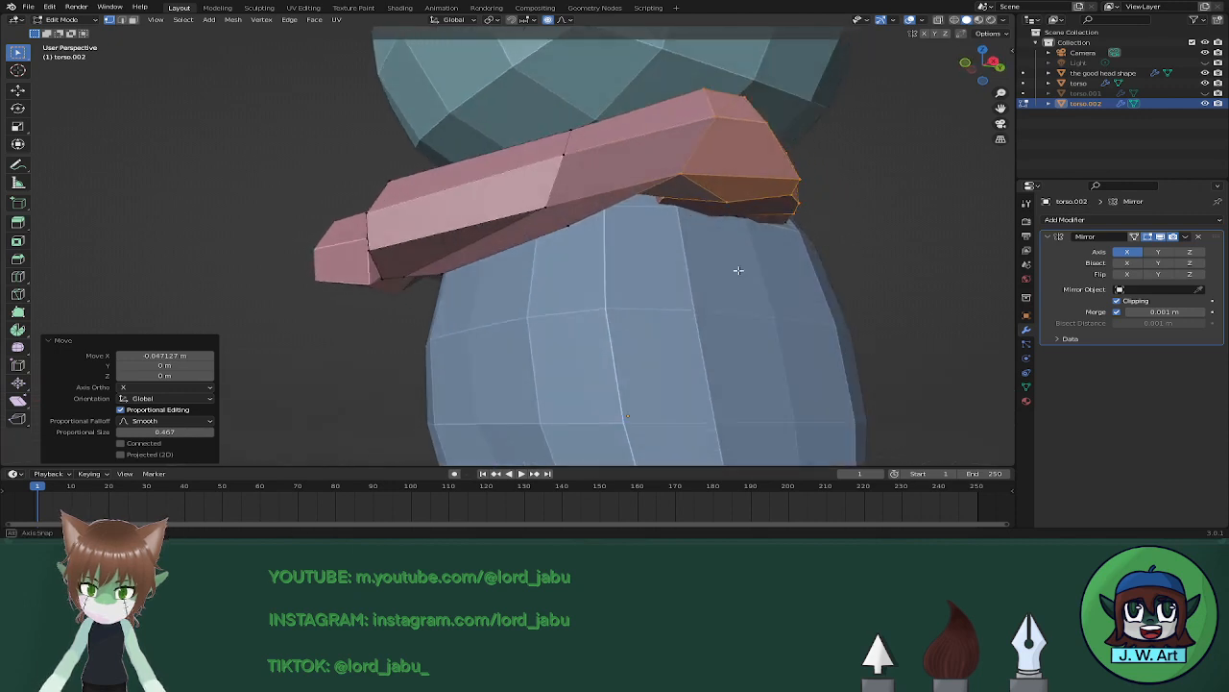
key("o")
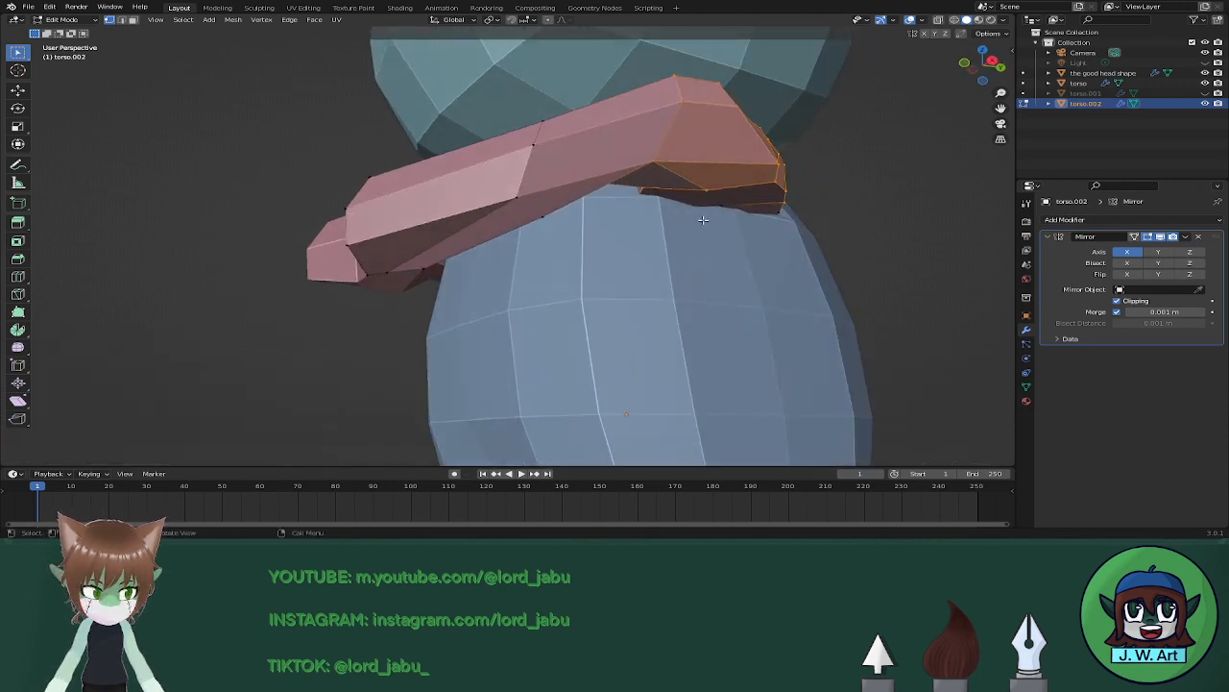
left_click(651, 162)
key("g")
key("z")
left_click(690, 214)
Connect the lowered elbow vertex to the upper arm's inner vertex with an edge and return to Object Mode.
middle_click_drag(689, 213, 778, 175)
scroll(778, 175, "up", 3)
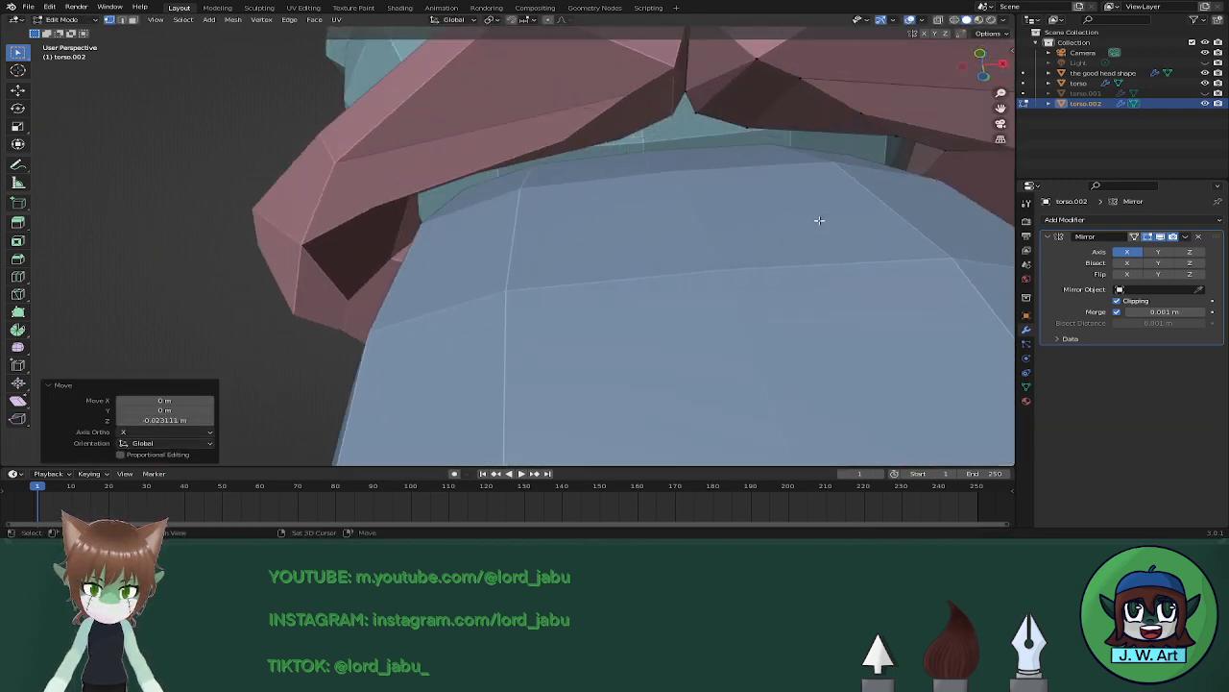
middle_click_drag(817, 220, 655, 272, "shift")
left_click(744, 272, "shift")
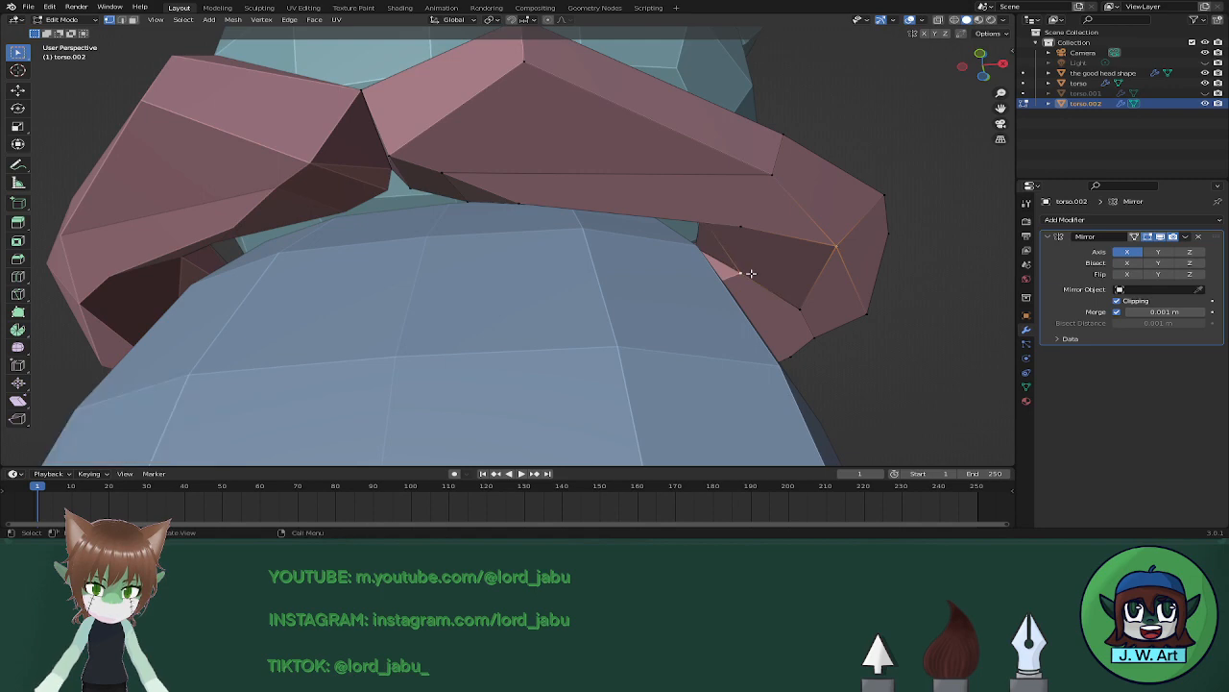
key("j")
mouse_move(752, 275)
middle_mouse_down()
mouse_move(782, 298)
mouse_move(775, 350)
mouse_move(661, 333)
mouse_move(810, 343)
mouse_move(766, 365)
mouse_move(682, 363)
mouse_move(760, 297)
mouse_move(829, 310)
mouse_move(829, 332)
mouse_move(782, 354)
mouse_move(585, 284)
mouse_move(700, 286)
mouse_move(692, 263)
mouse_move(597, 290)
mouse_move(708, 274)
mouse_move(779, 289)
middle_mouse_up()
scroll(782, 299, "down", 5)
key("Tab")
right_click(586, 284)
left_click(590, 283)
scroll(692, 263, "down", 5)
key("ctrl+z")
Add a Weld modifier to the arms, place it first in the modifier stack and set its distance to 0.003 m.
scroll(780, 289, "up", 2)
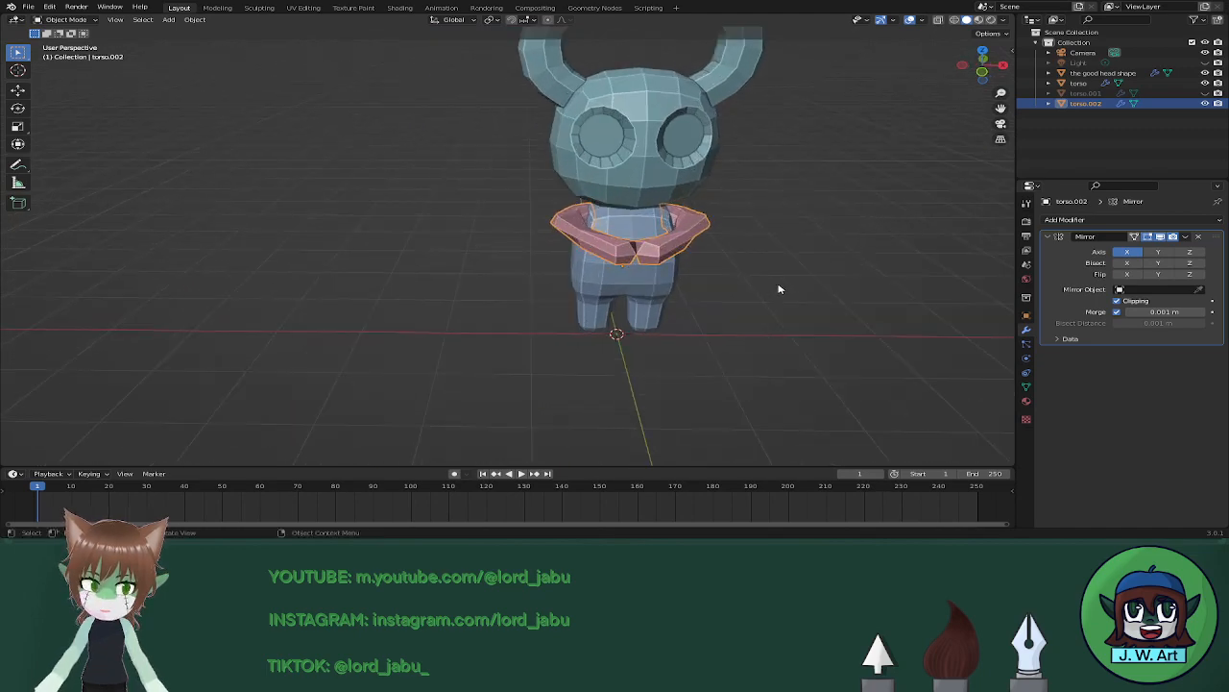
left_click(1128, 219)
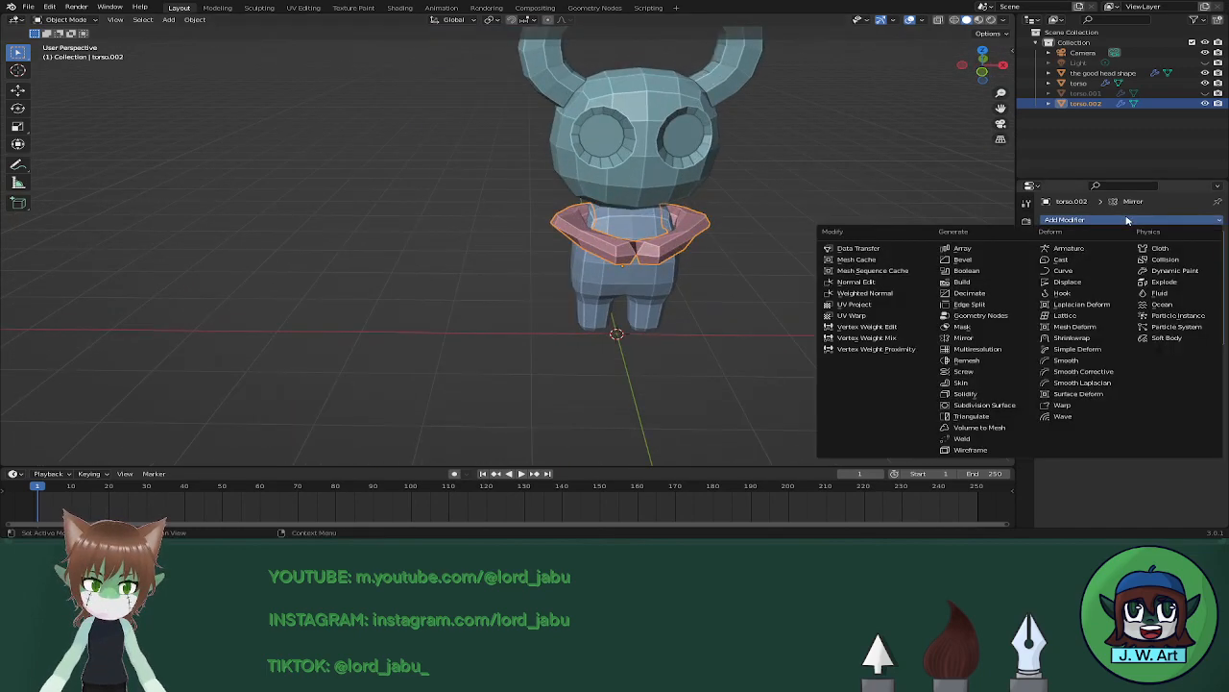
left_click(975, 438)
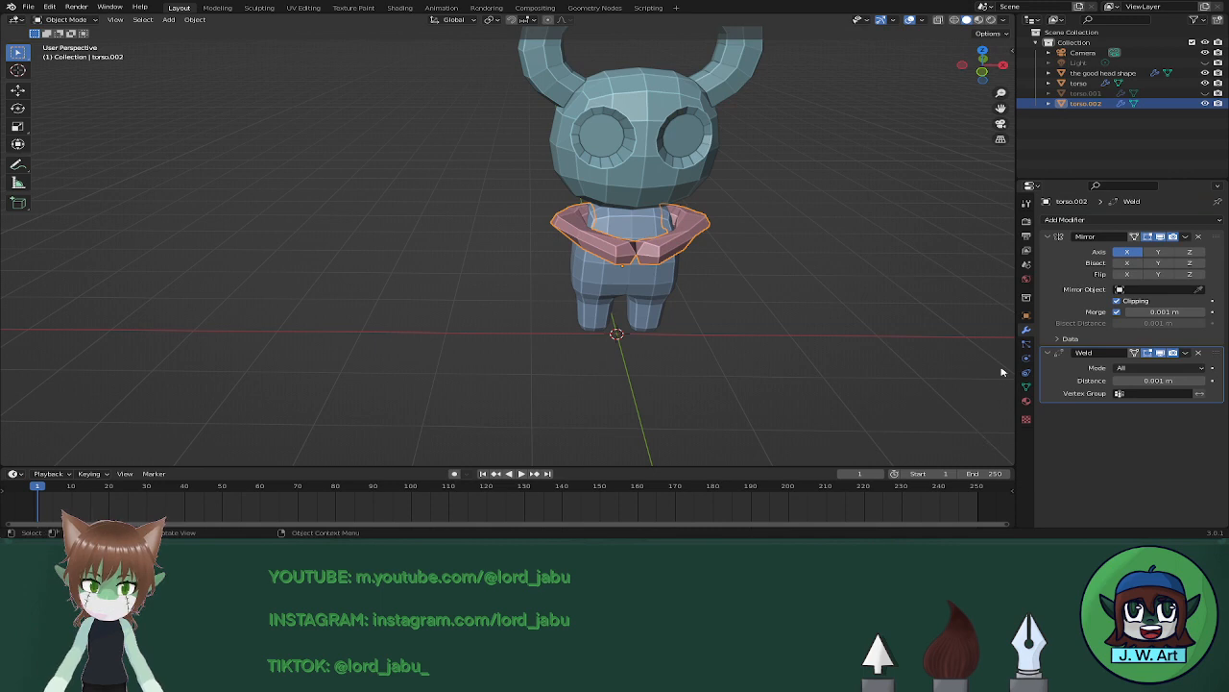
left_click(1187, 353)
left_click(1187, 353)
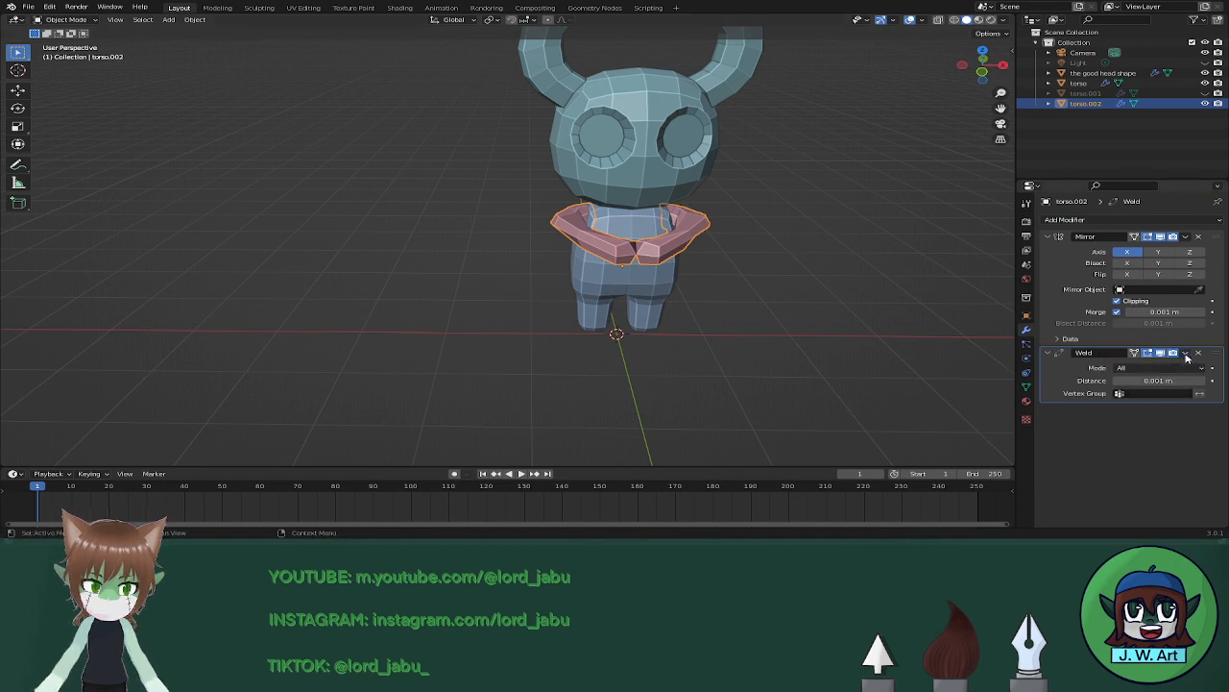
left_click(1187, 354)
left_click(1160, 400)
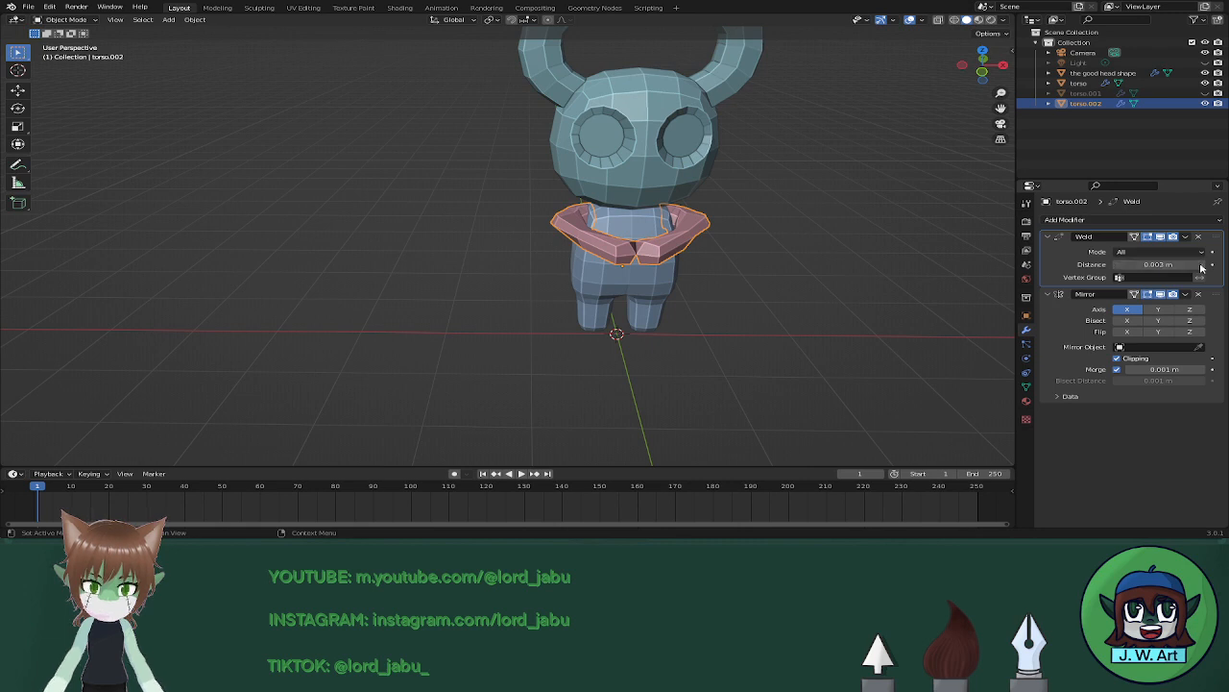
Apply the Weld modifier to the arms, keeping the Mirror modifier live.
left_click(1187, 237)
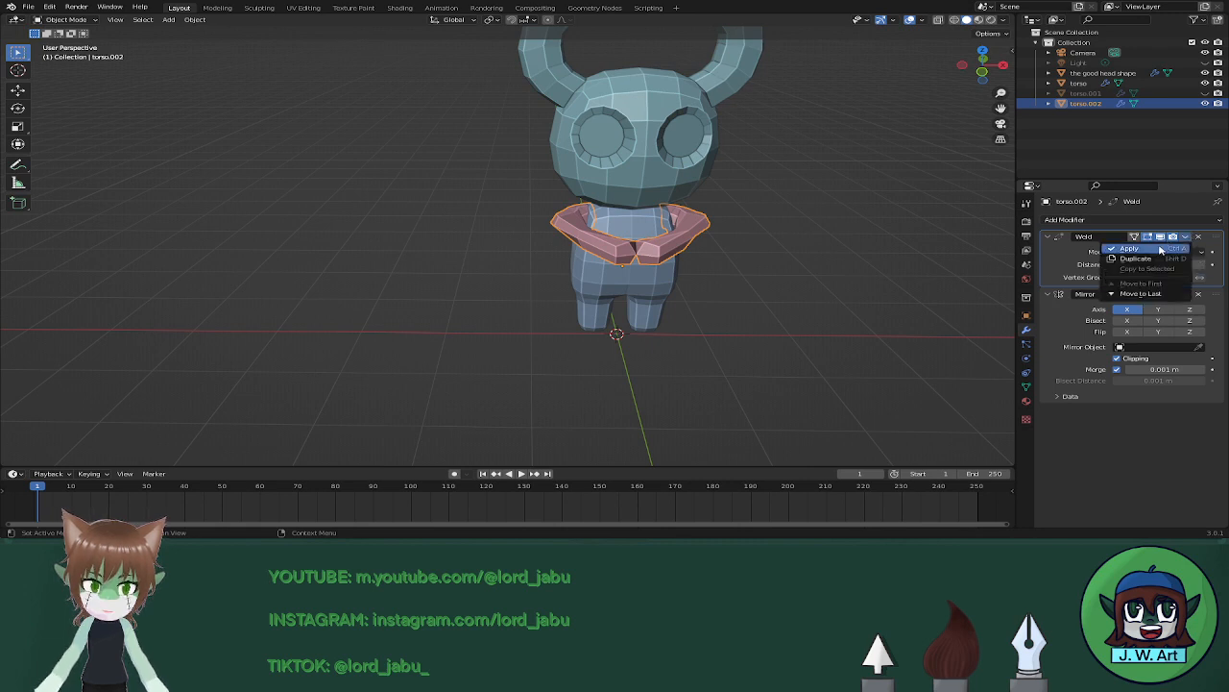
left_click(1161, 250)
left_click(1169, 222)
left_click(1169, 223)
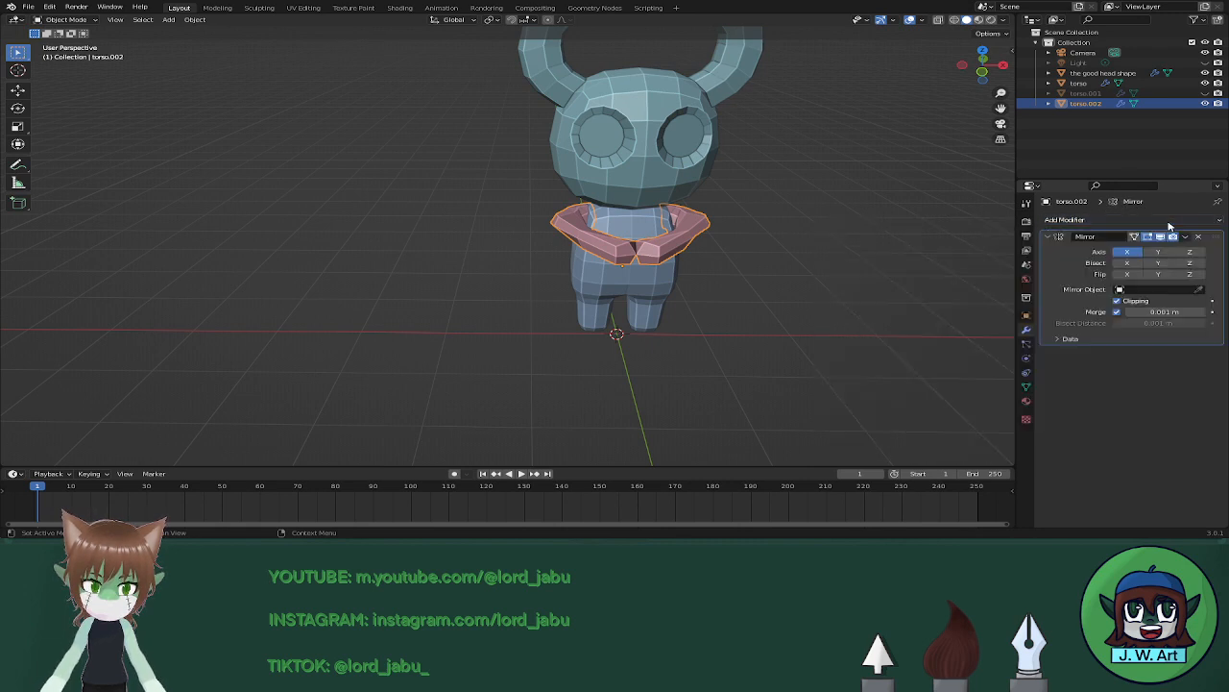
Examine how the arms fit against the torso from the front and side, and make the torso the only selected object.
middle_click_drag(855, 366, 755, 365)
key("Tab")
scroll(796, 340, "down", 1)
key("Tab")
scroll(797, 343, "down", 2)
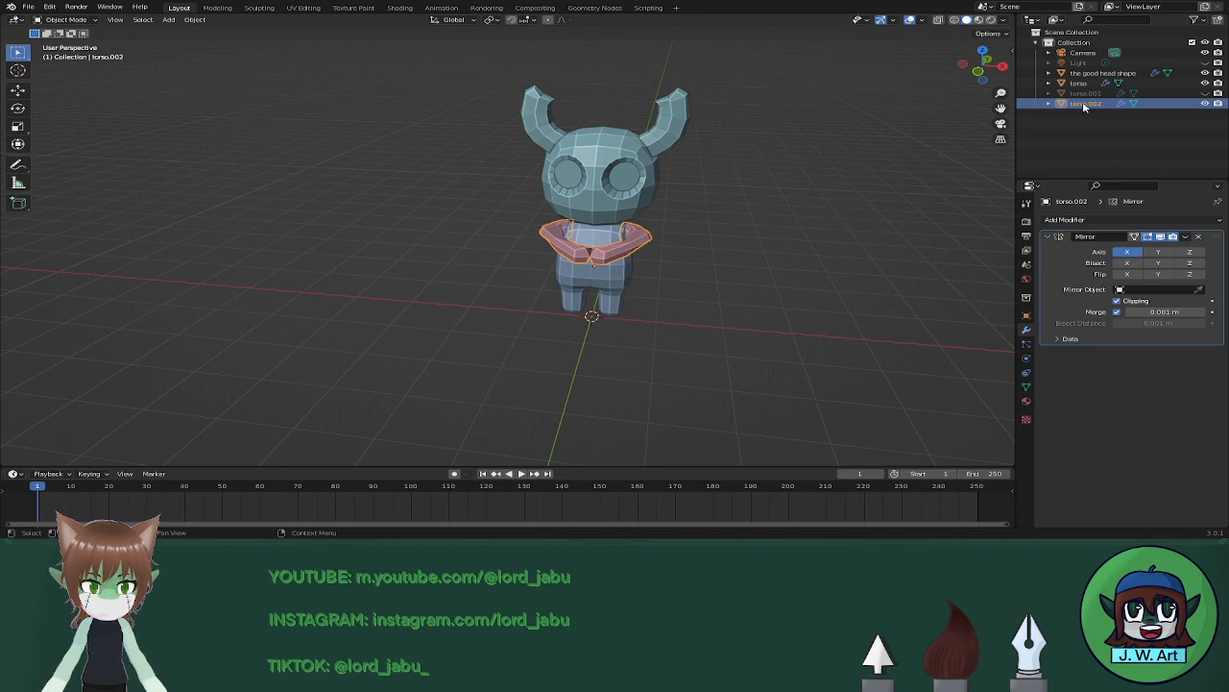
left_click(593, 237)
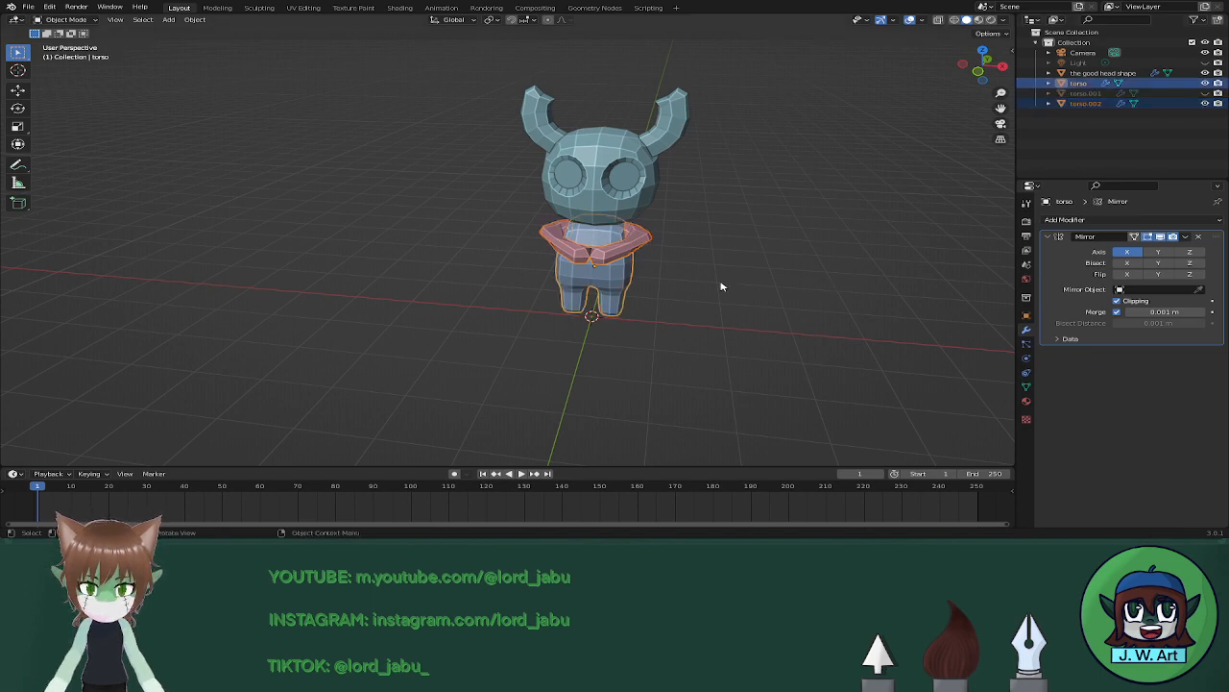
scroll(721, 283, "up", 6)
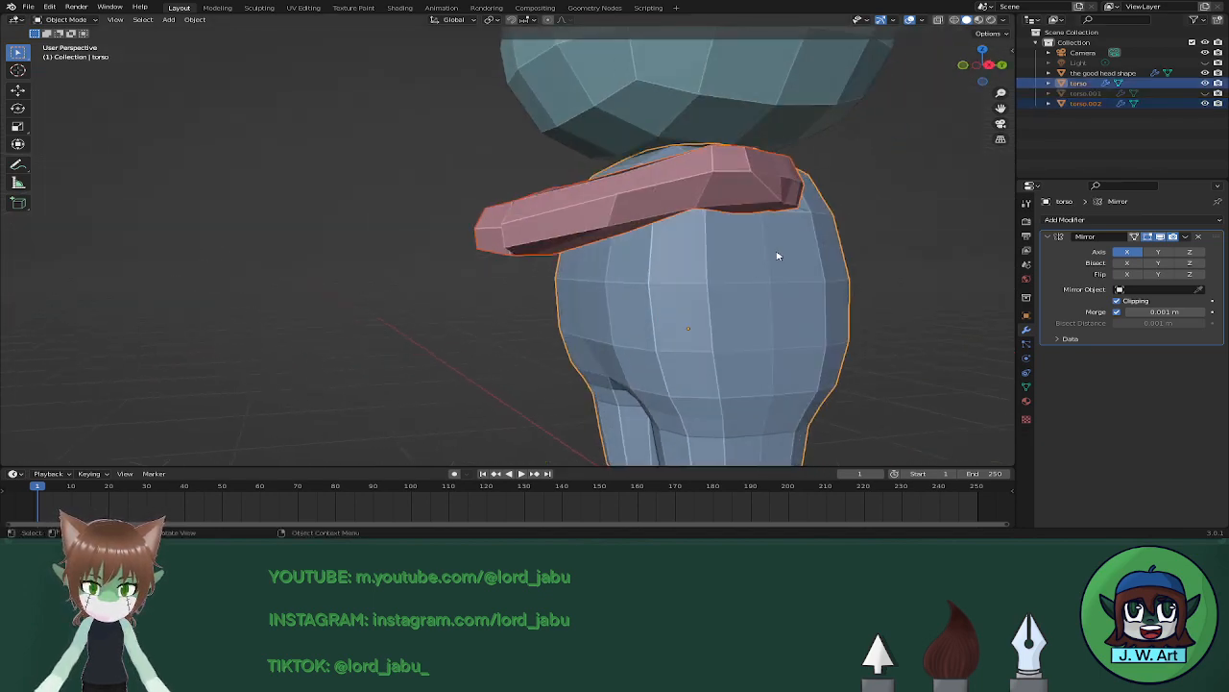
scroll(778, 255, "down", 6)
middle_click_drag(686, 277, 711, 307)
scroll(767, 313, "up", 2)
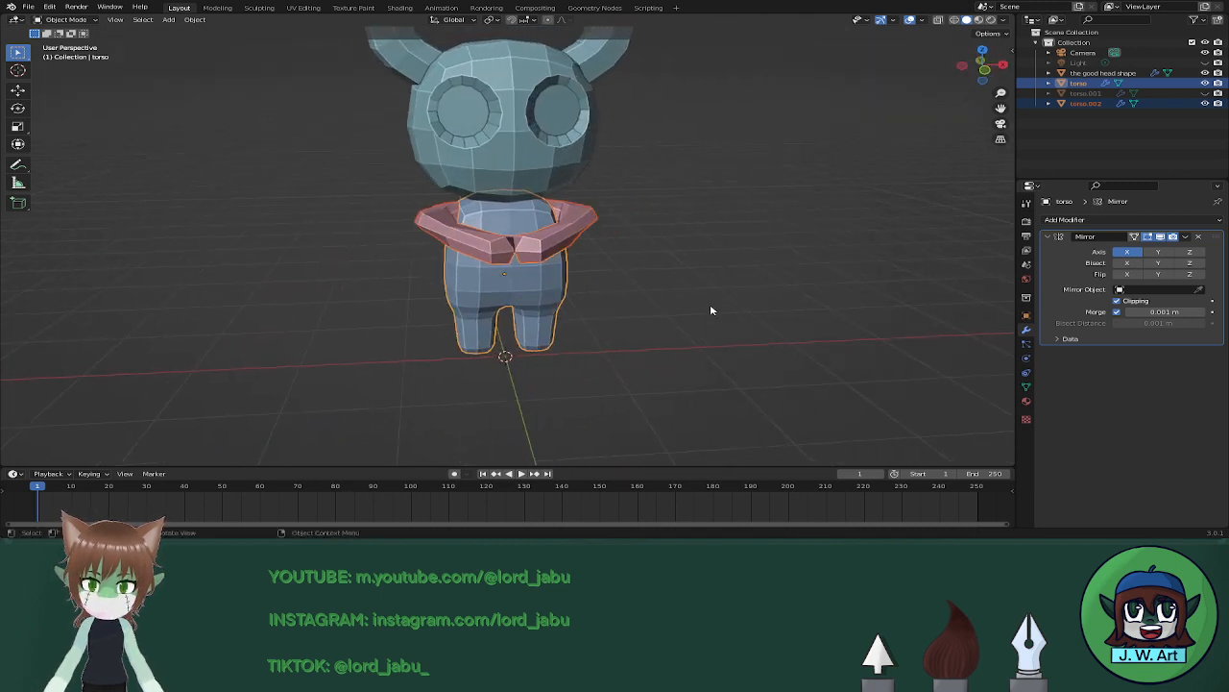
left_click(1080, 85)
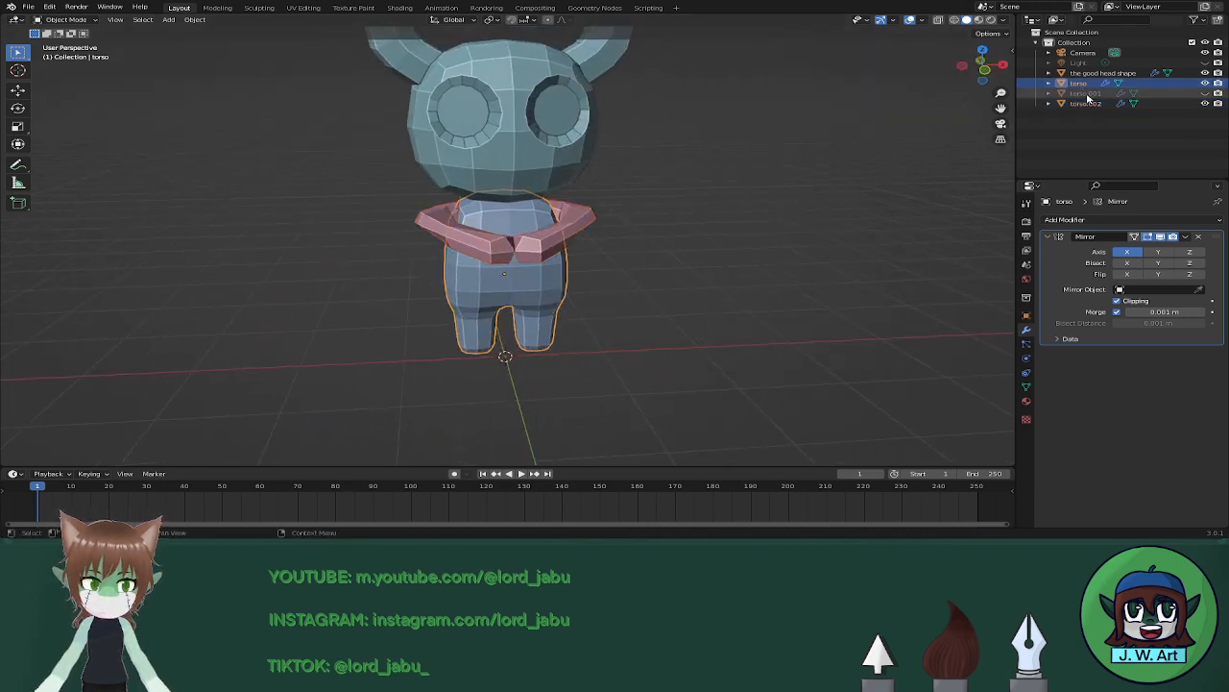
Rename the torso.002 object as arms.
double_click(1085, 103)
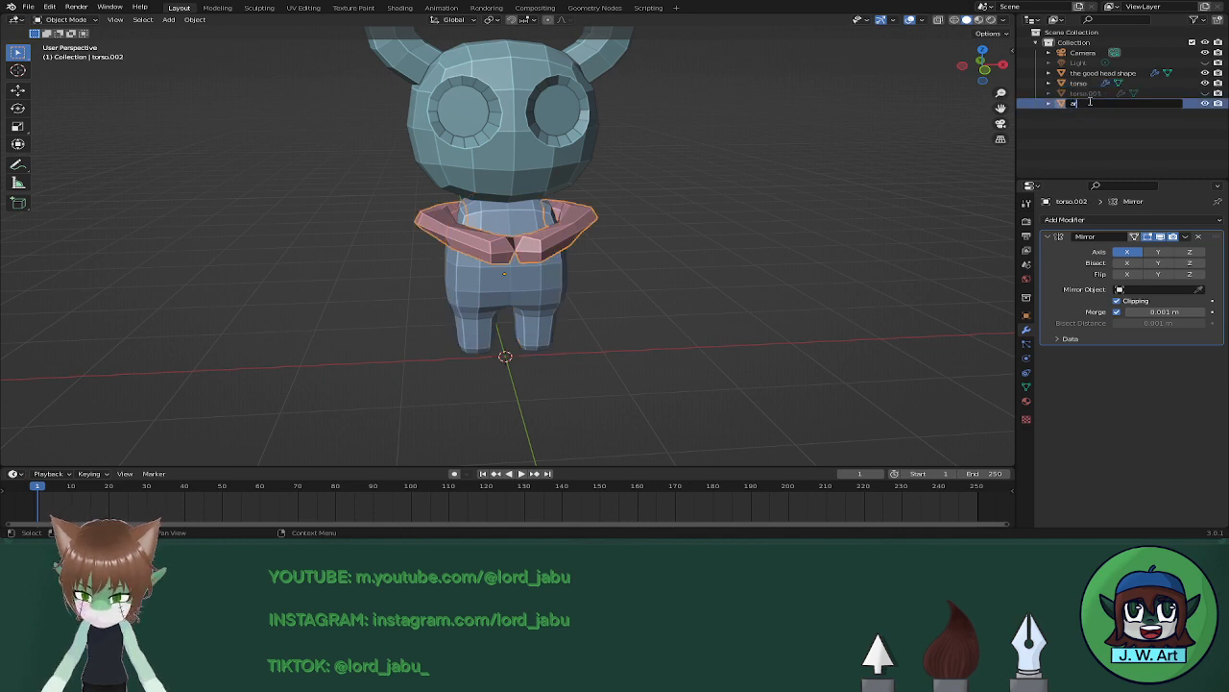
key("Return")
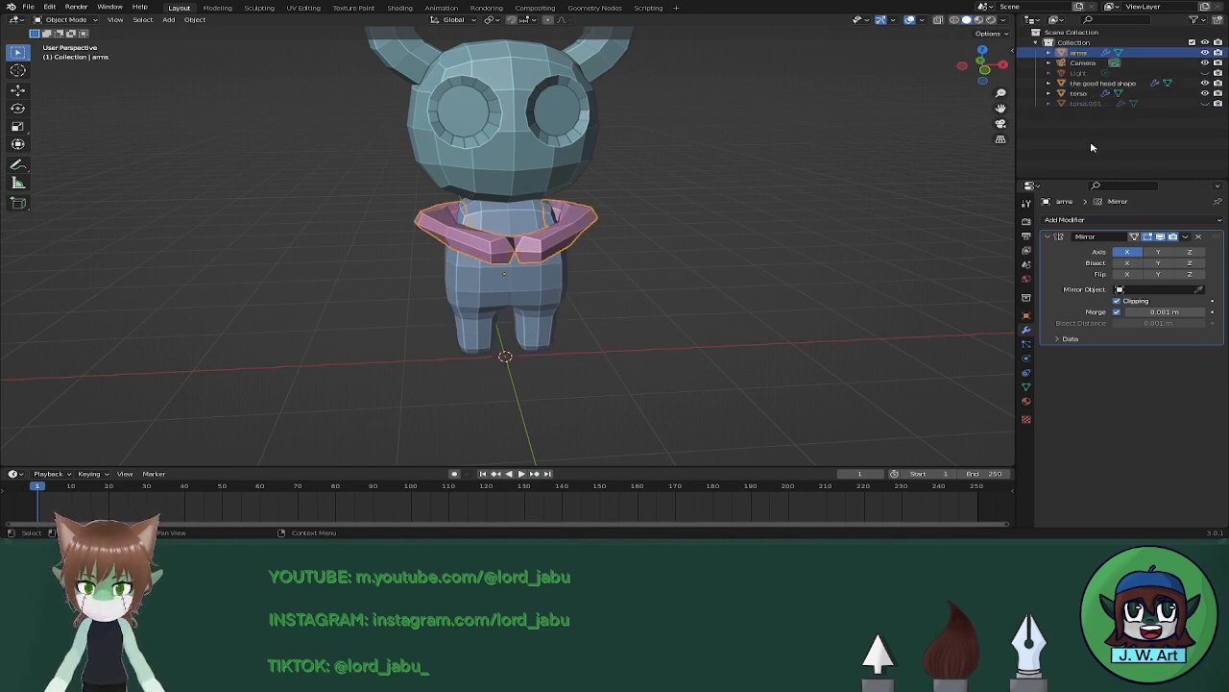
middle_click_drag(725, 302, 695, 301)
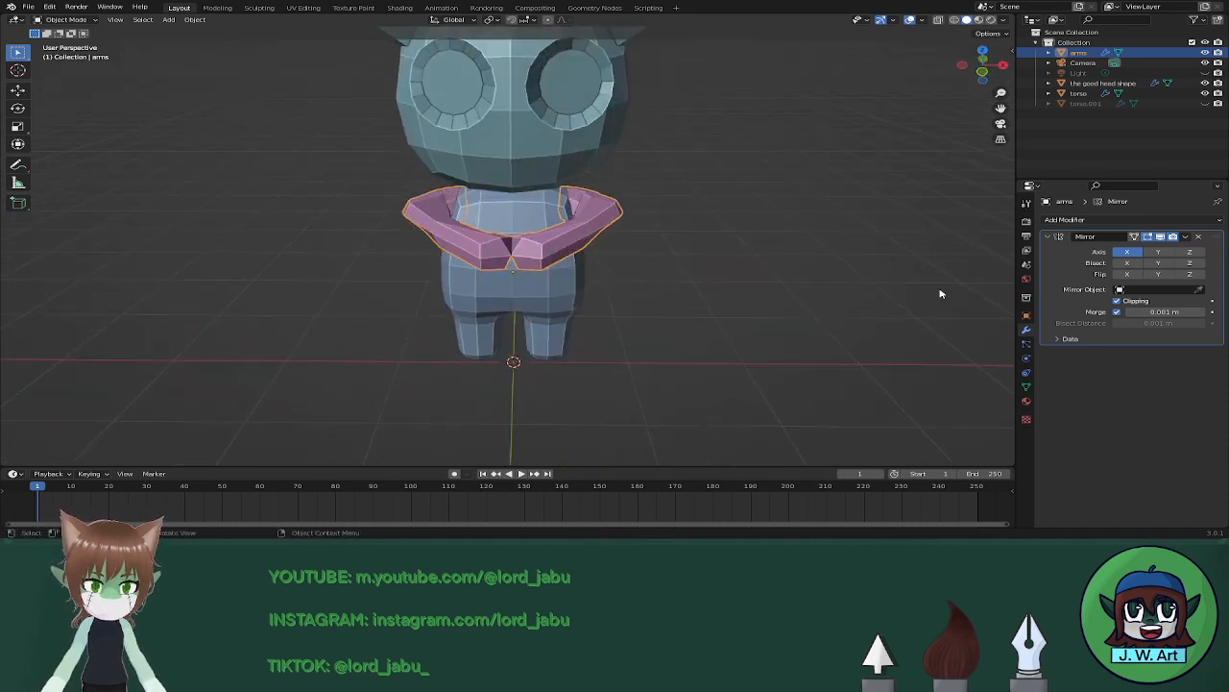
Unhide the torso.001 object and open its mesh for editing in wireframe display.
left_click(1095, 103)
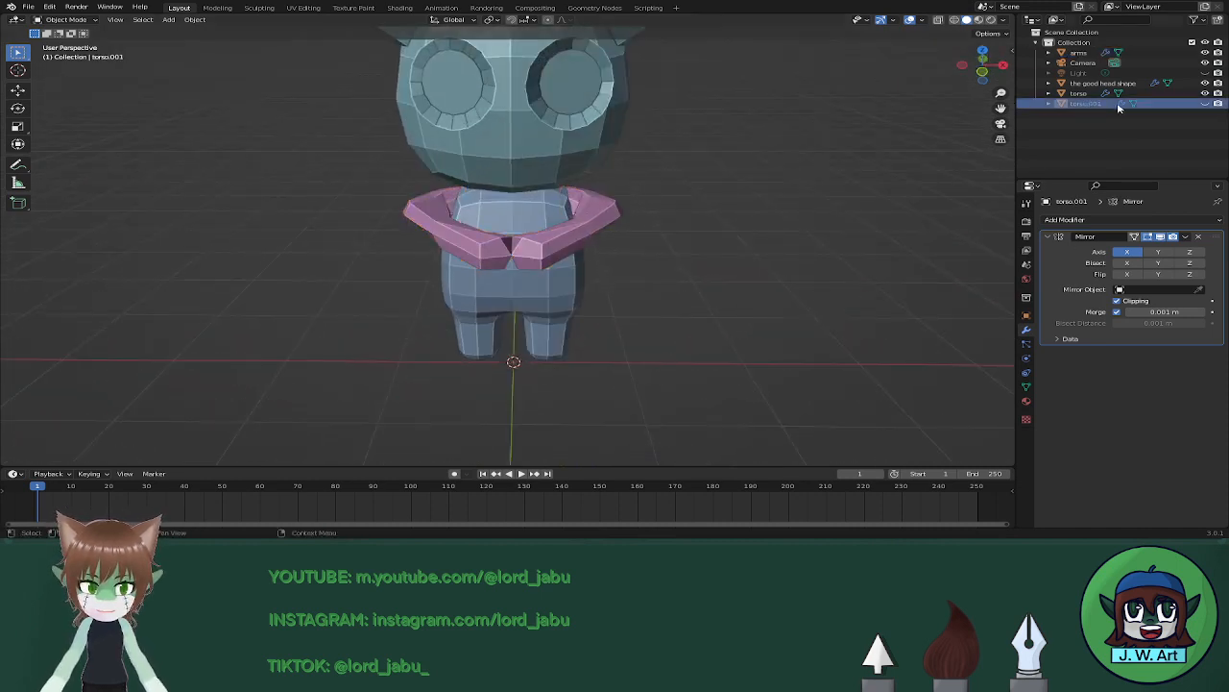
left_click(1205, 103)
key("Tab")
middle_click_drag(642, 253, 648, 262)
key("shift+z")
left_click(574, 258)
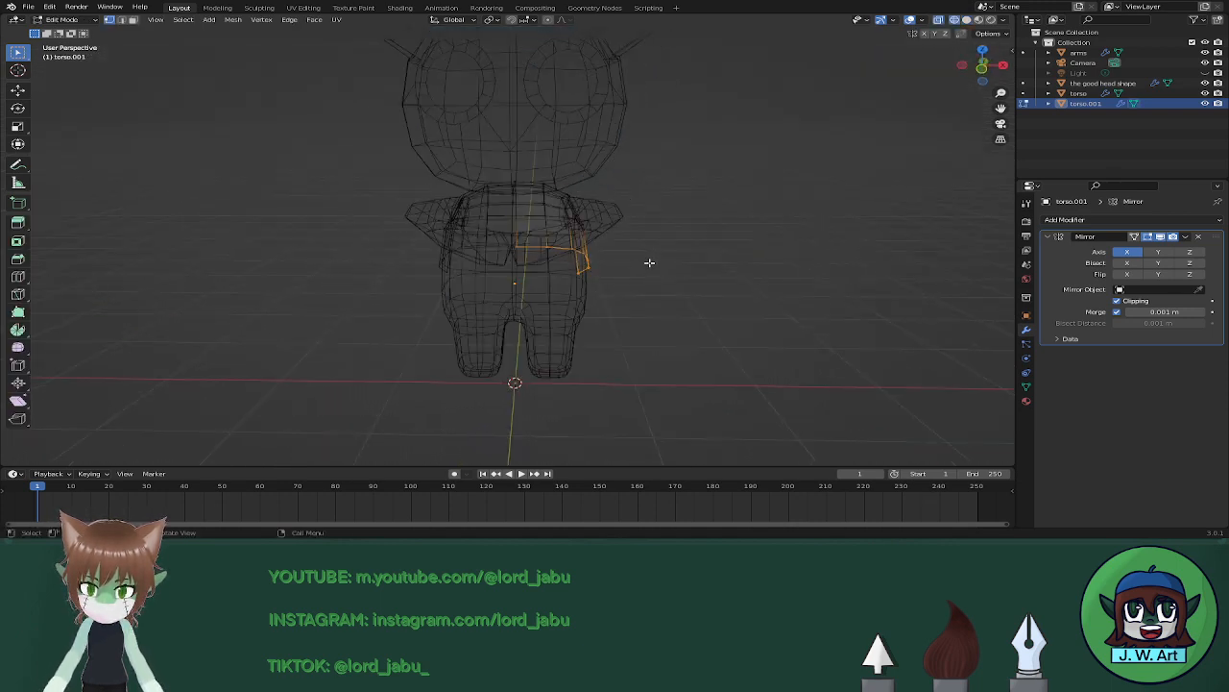
key("ctrl+l")
key("s")
key("x")
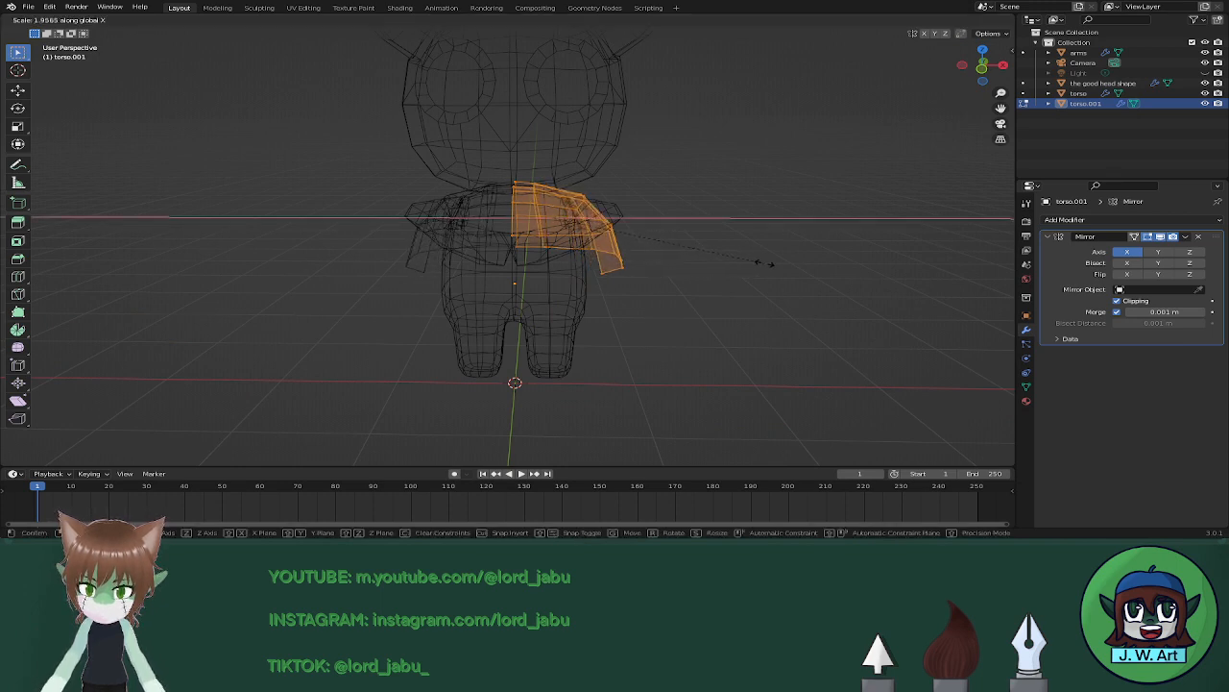
right_click(796, 265)
Move the outer side vertices of the torso.001 mesh about 0.38 m outward along X.
left_click_drag(681, 140, 560, 342)
key("g")
key("x")
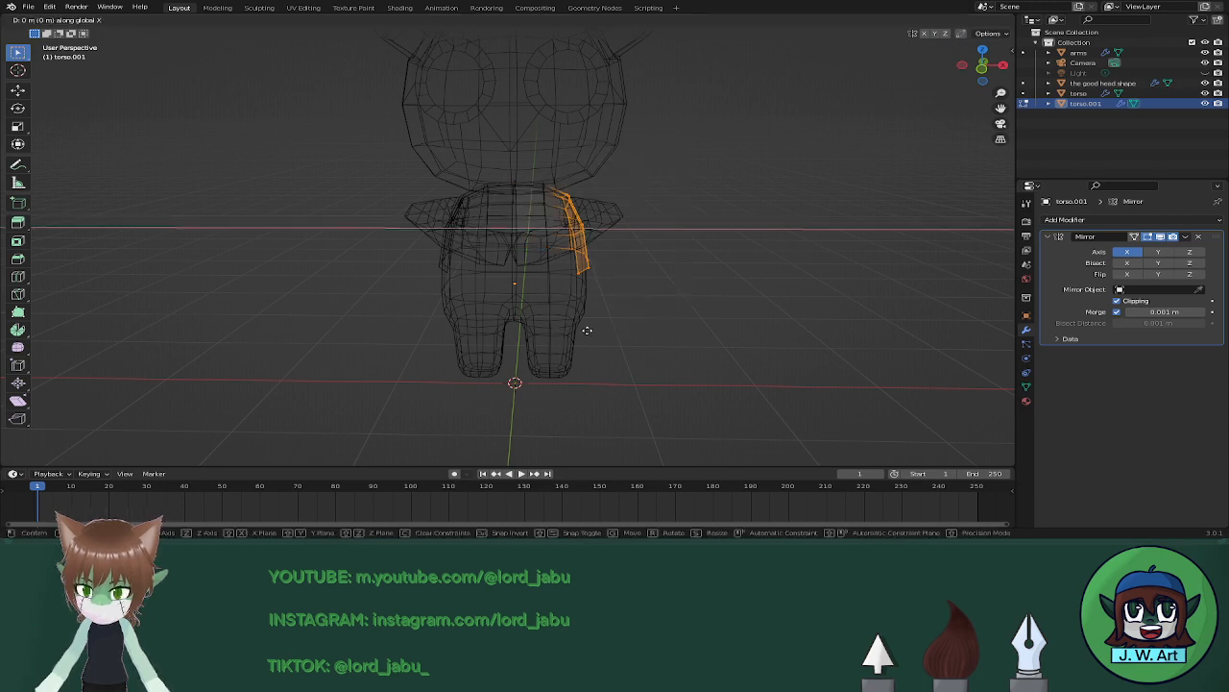
left_click(644, 321)
Delete the unwanted geometry on the inner lower part of the widened torso.001 mesh, behind the arms.
key("shift+z")
mouse_move(730, 298)
middle_mouse_down()
mouse_move(629, 317)
mouse_move(691, 305)
mouse_move(710, 259)
mouse_move(715, 285)
middle_mouse_up()
scroll(695, 300, "up", 3)
key("shift+z")
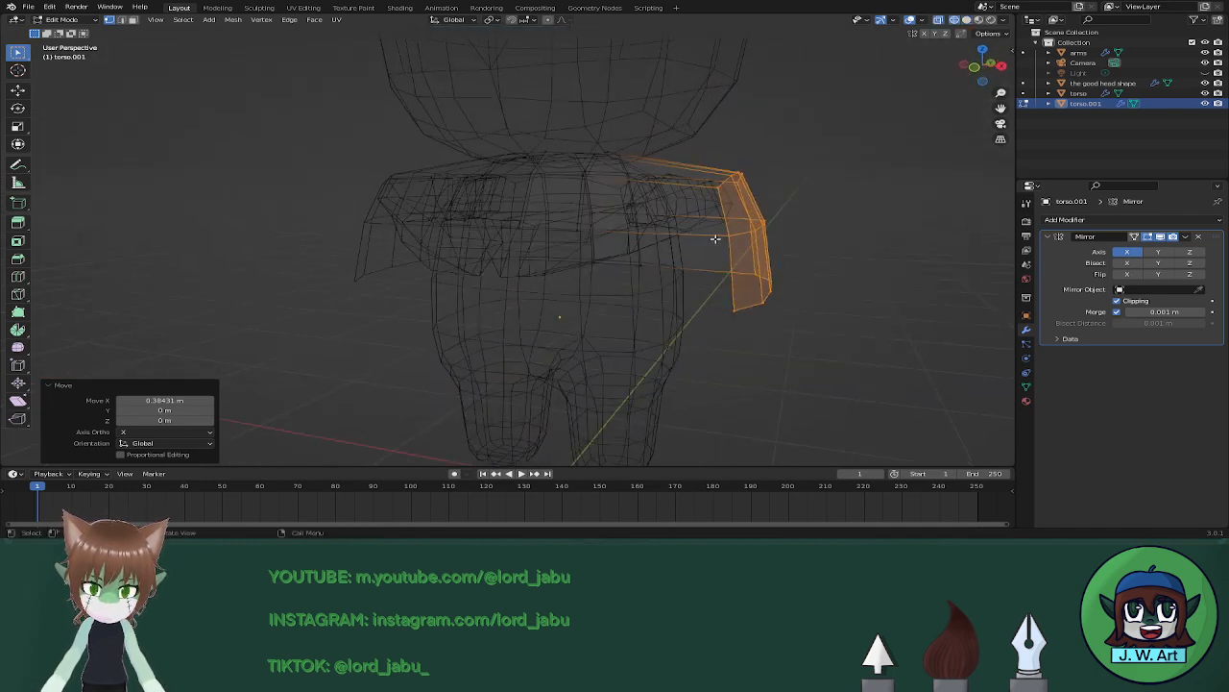
left_click(726, 235)
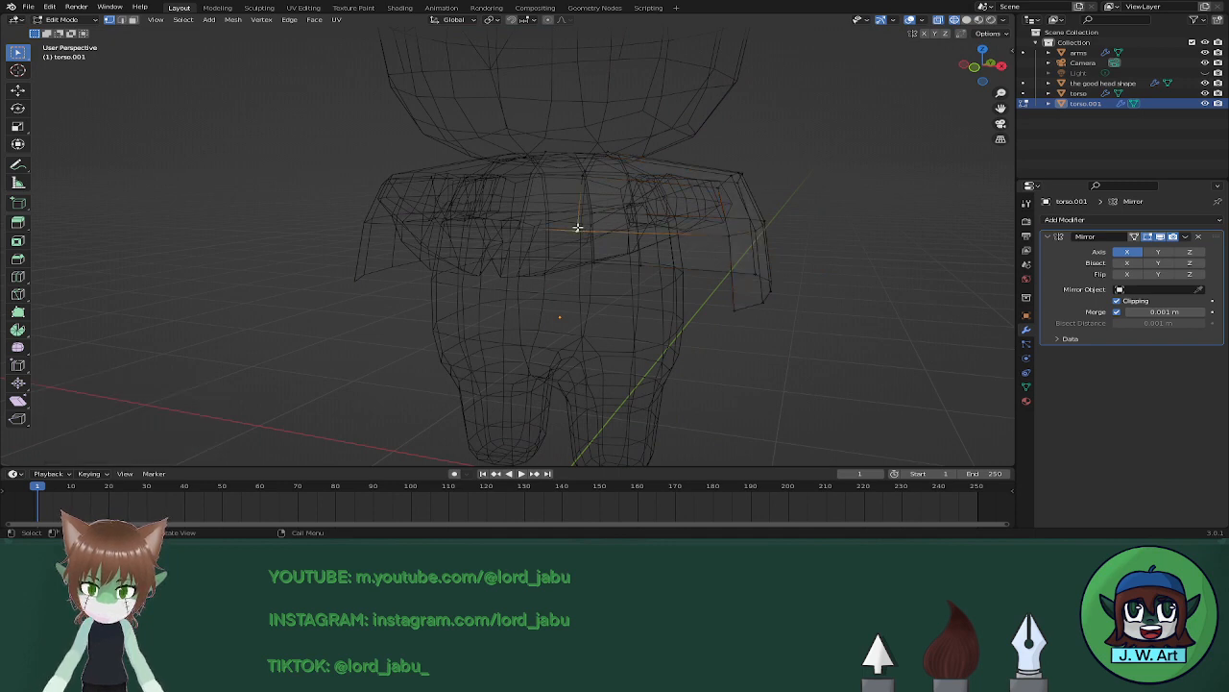
right_click(543, 229)
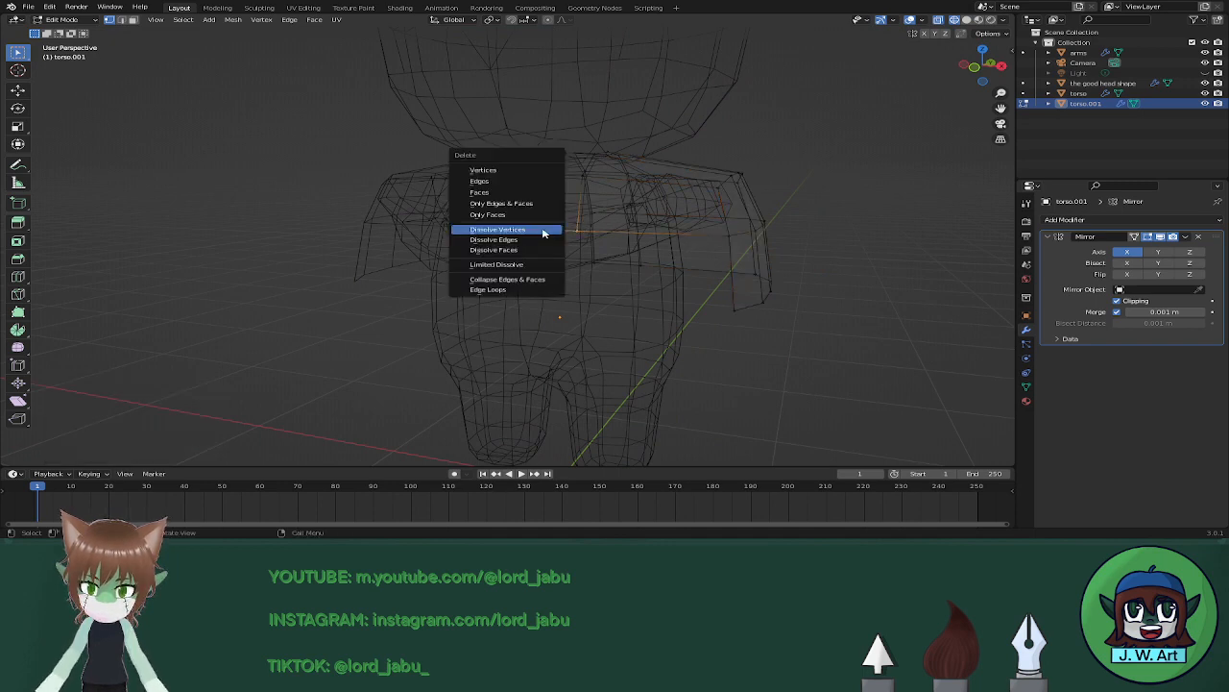
left_click(501, 178)
Add one centred loop cut across the stretched shoulder section of torso.001.
key("shift+z")
middle_click_drag(583, 217, 691, 178)
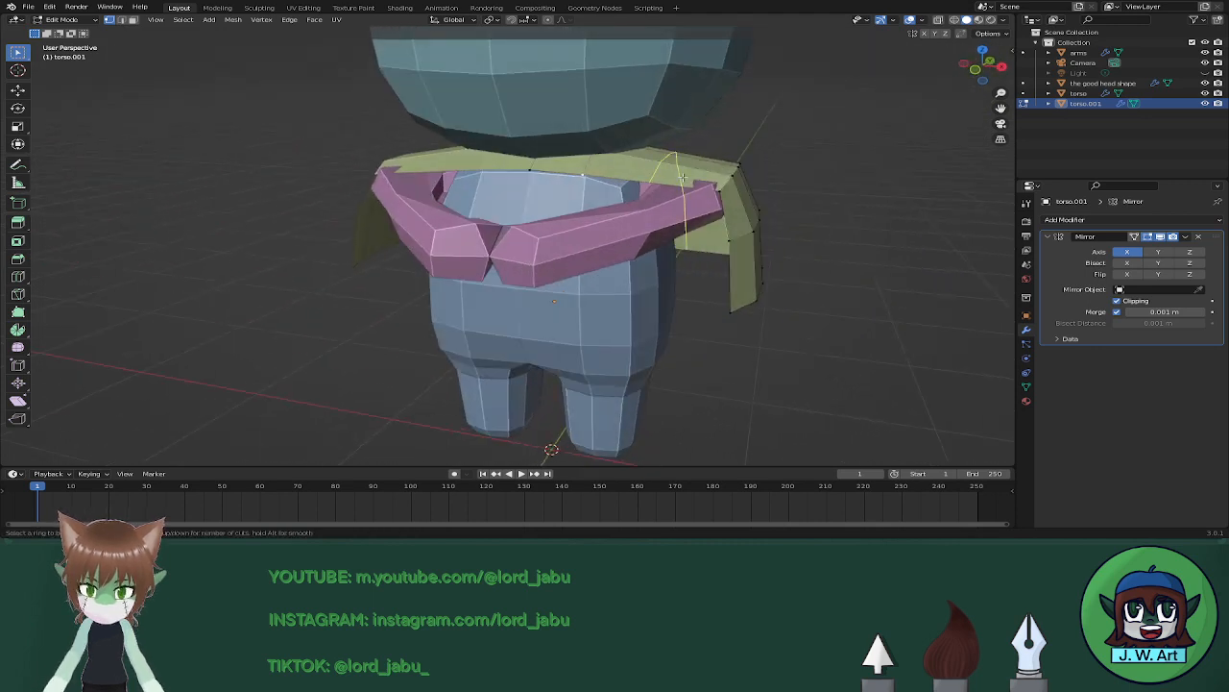
key("g")
key("g")
key("Escape")
Raise the new shoulder loop about 0.02 m along Z and shift it about 0.08 m outward along X.
key("g")
key("z")
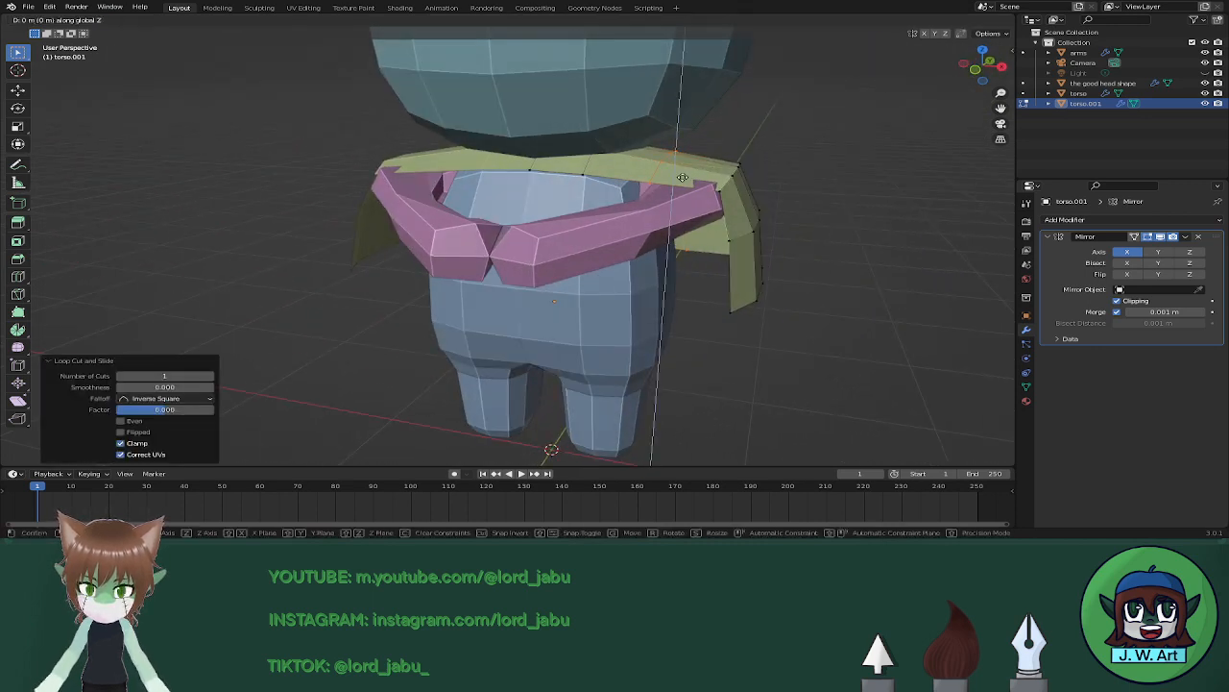
left_click(682, 175)
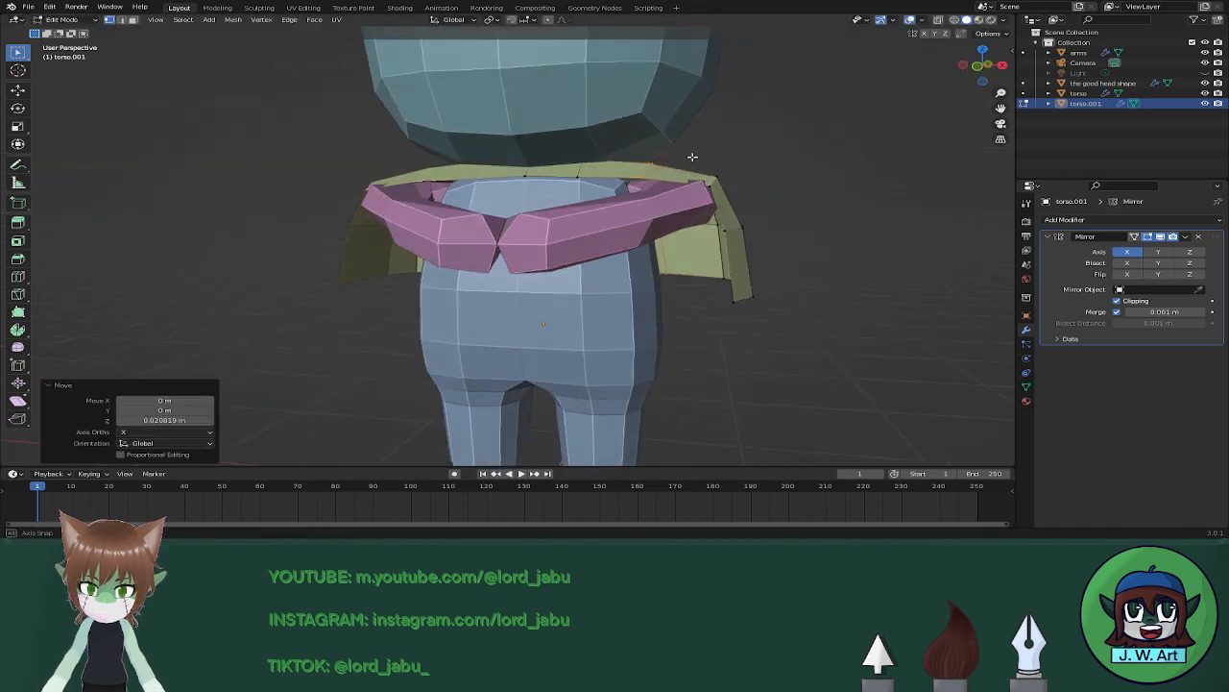
key("g")
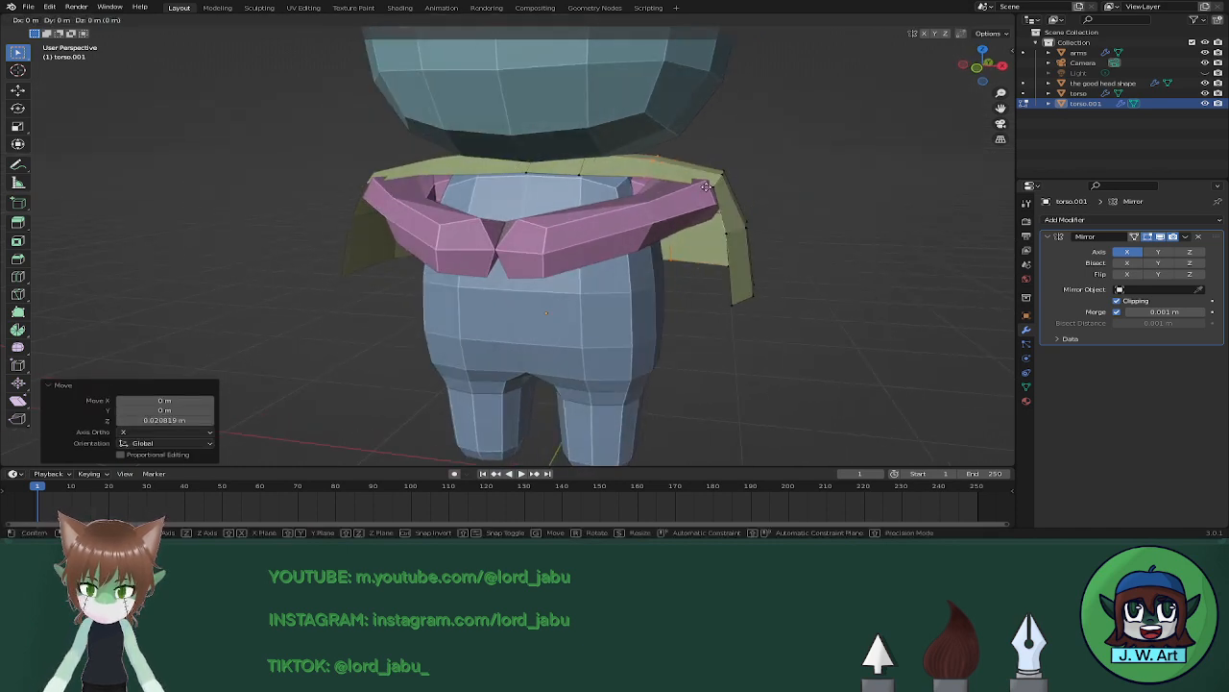
key("x")
left_click(723, 185)
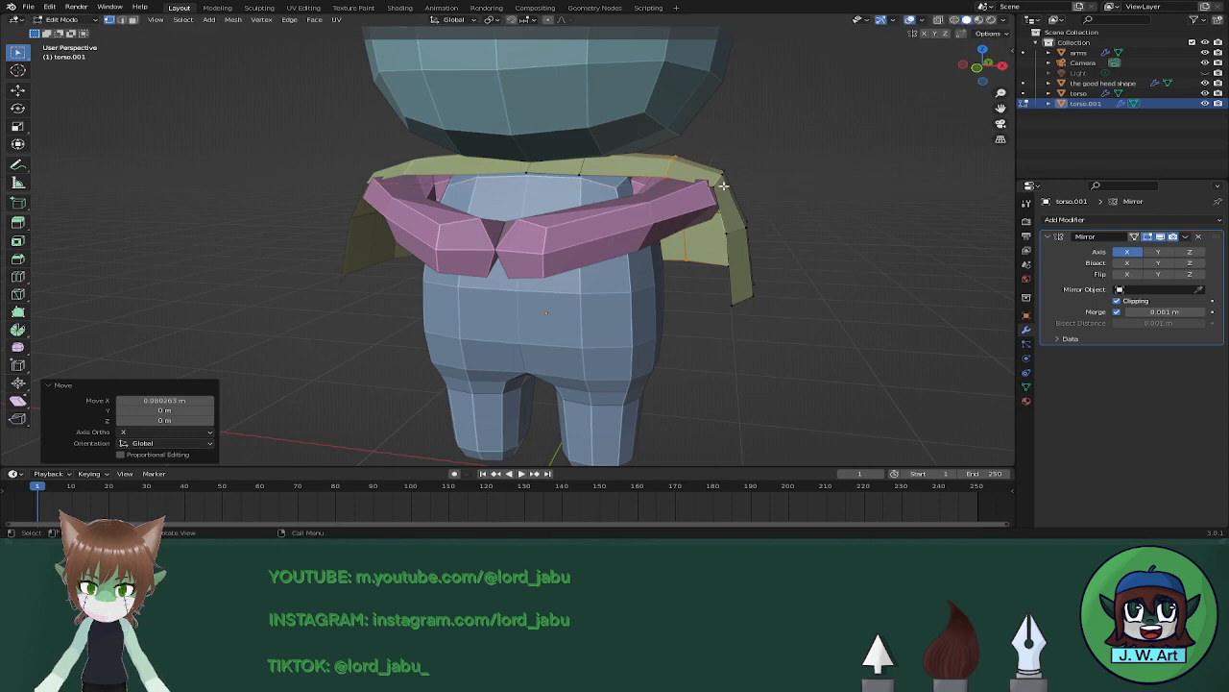
Move the outer shoulder corner vertices about 0.006 m outward along X and about 0.012 m up along Z.
middle_click_drag(722, 185, 719, 155)
key("shift+z")
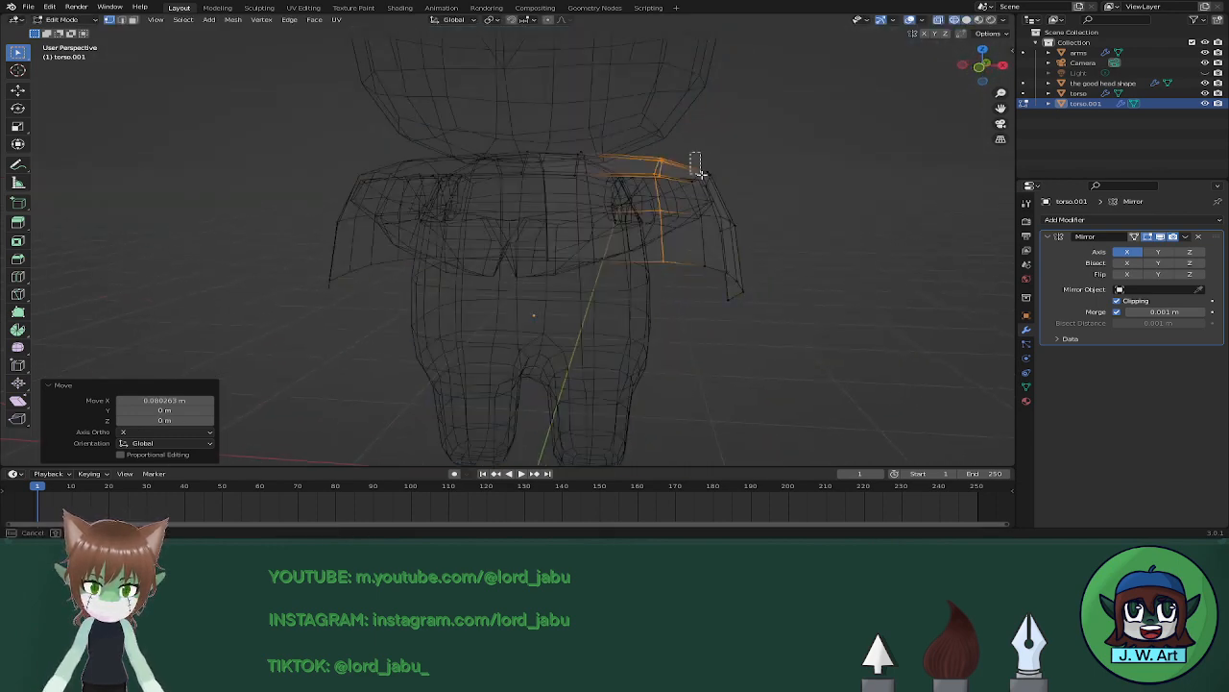
left_click(720, 198)
key("shift+z")
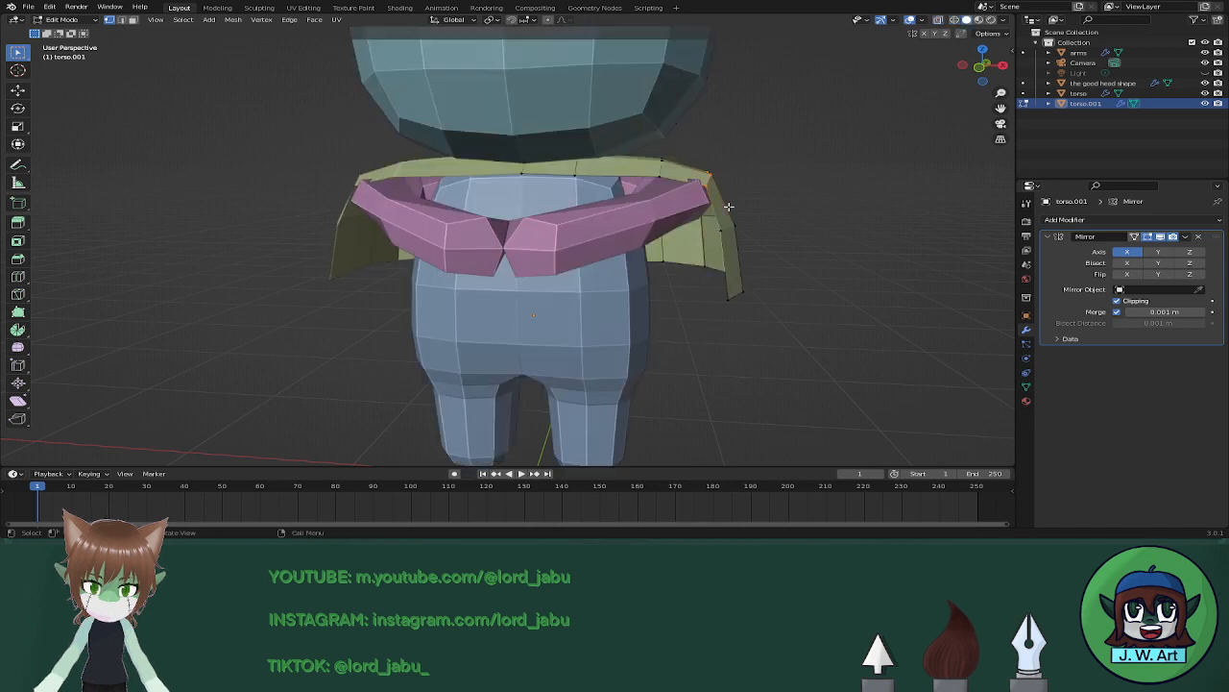
key("g")
key("x")
left_click(730, 208)
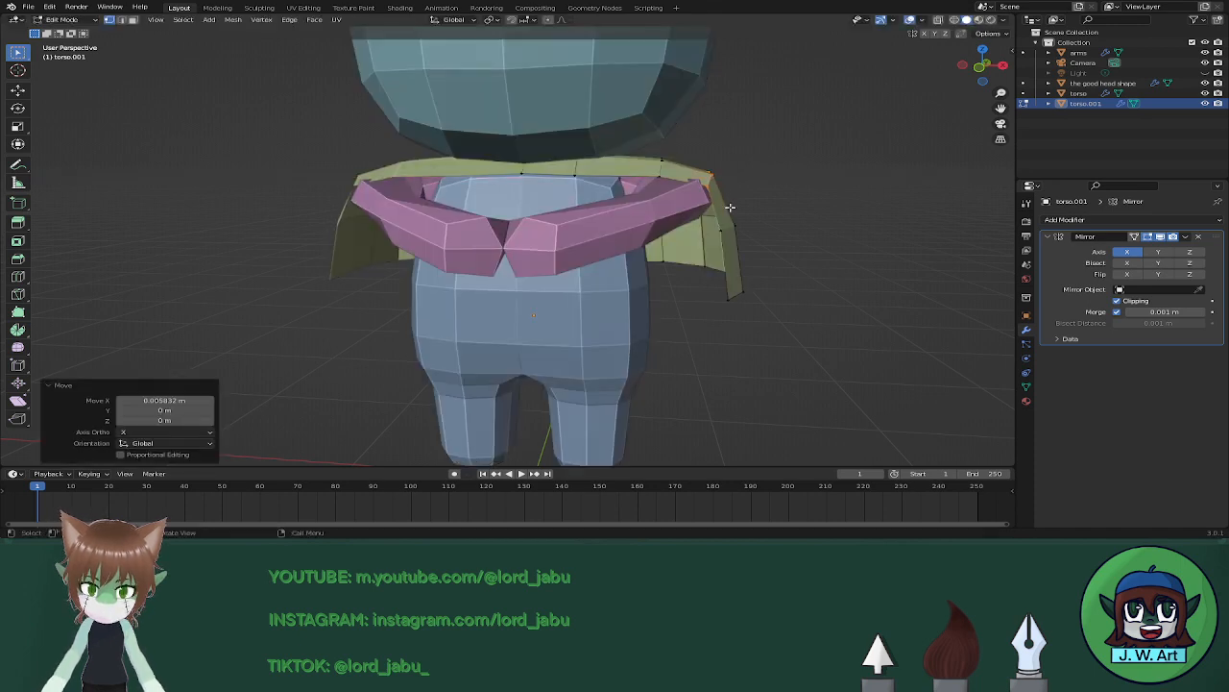
key("g")
key("z")
left_click(730, 203)
Move the front vertex of the outer shoulder edge along Y beside the arm.
middle_click_drag(730, 204, 635, 273)
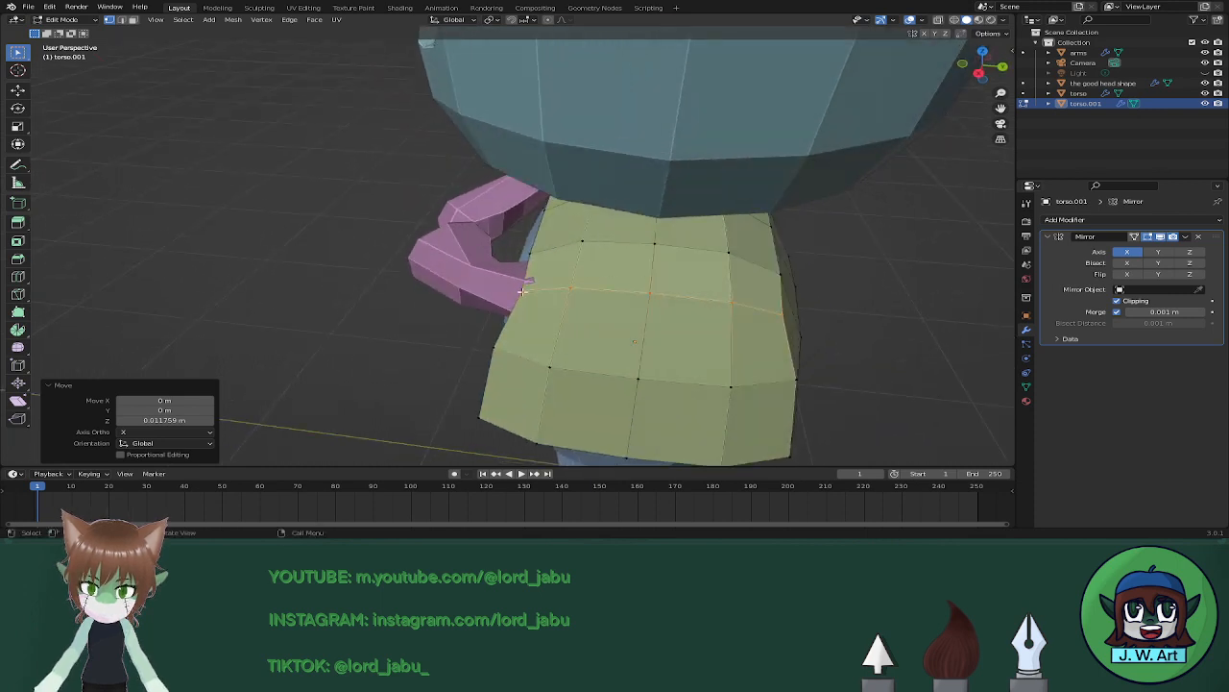
key("g")
key("y")
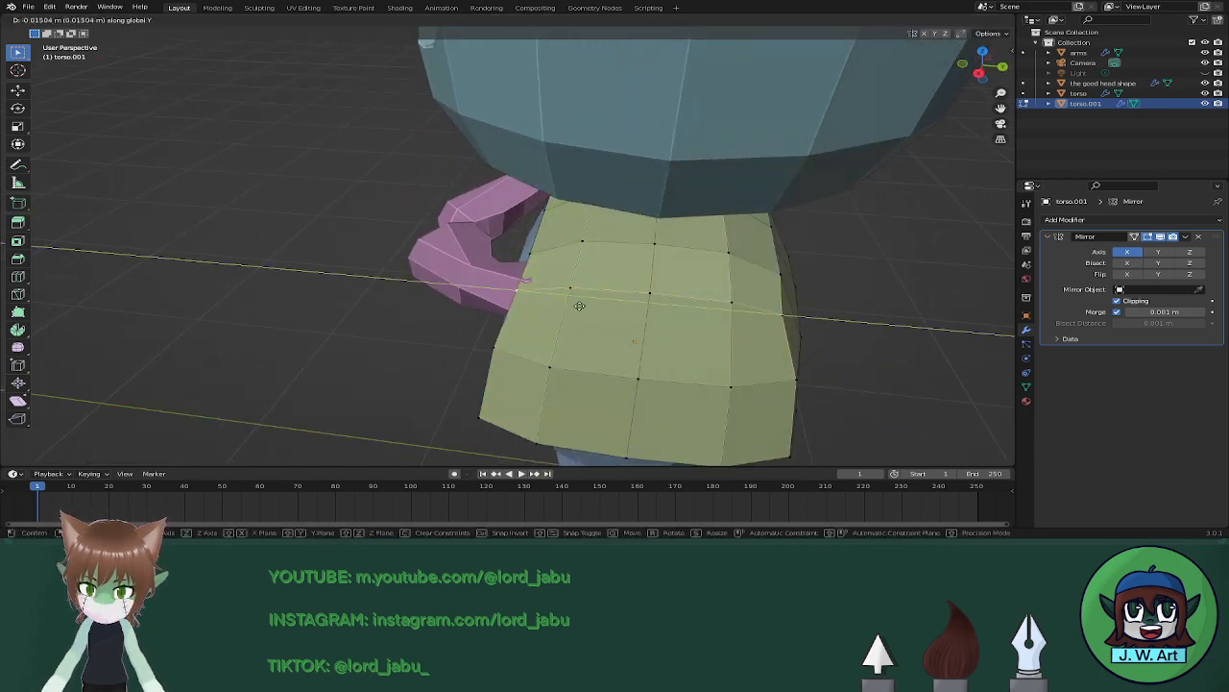
left_click(569, 302)
Adjust the garment's vertex placement around the arm by about 0.023 m along Y.
middle_click_drag(569, 301, 418, 268)
scroll(417, 268, "up", 3)
middle_click_drag(574, 269, 757, 292)
scroll(464, 281, "down", 2)
key("g")
key("y")
left_click(704, 336)
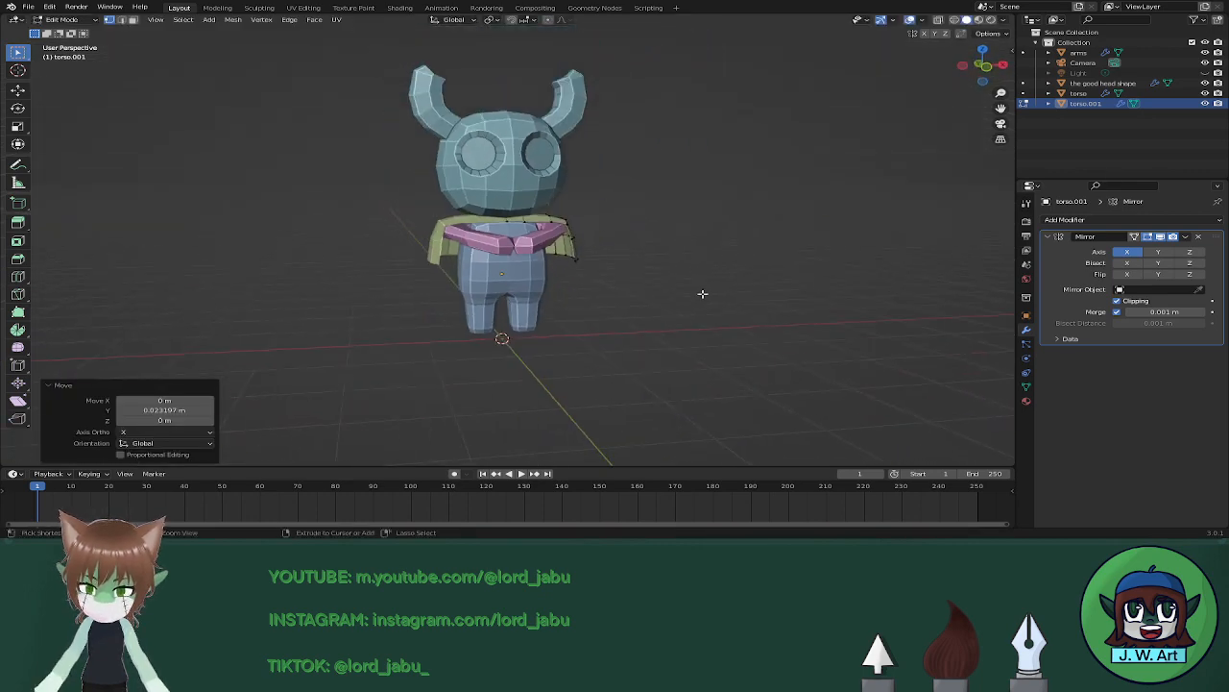
Save the file and rename the torso.001 object as cloak.
key("ctrl+s")
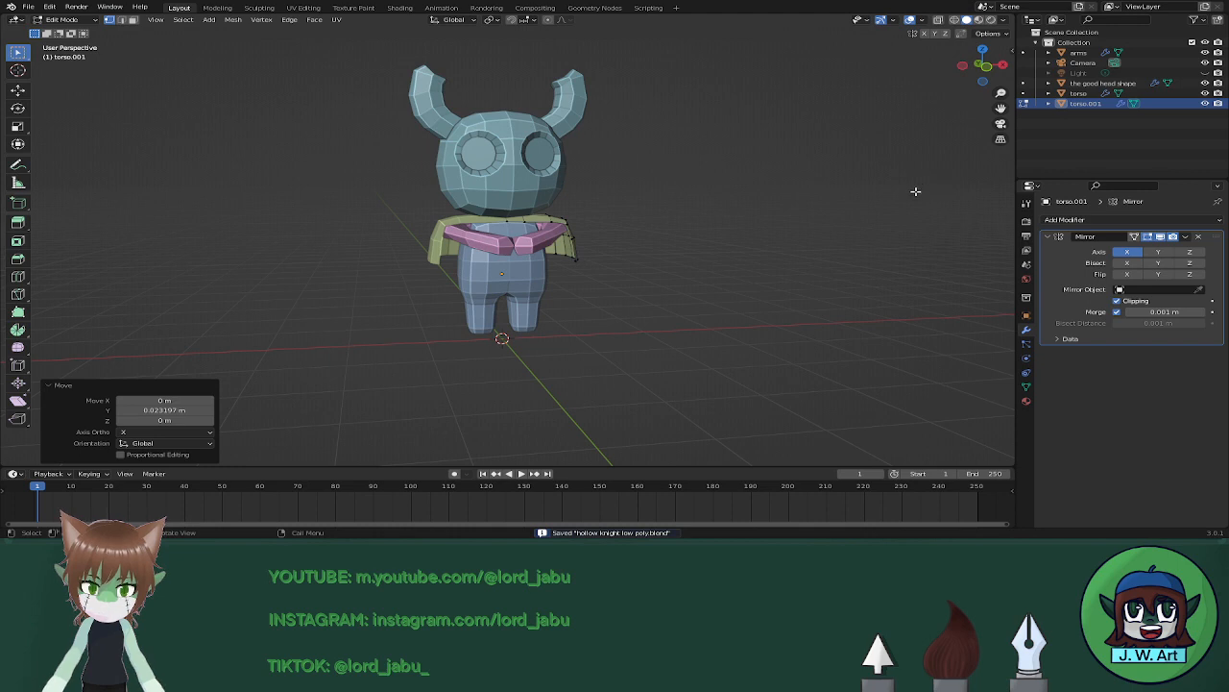
double_click(1101, 103)
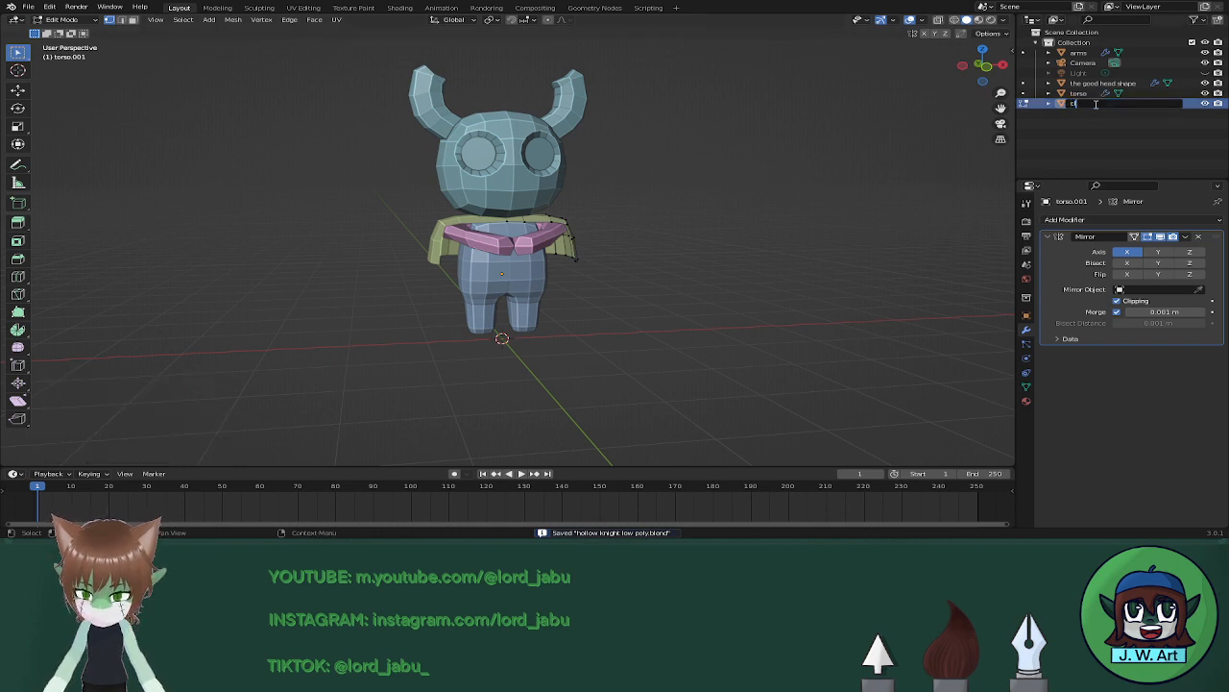
key("Return")
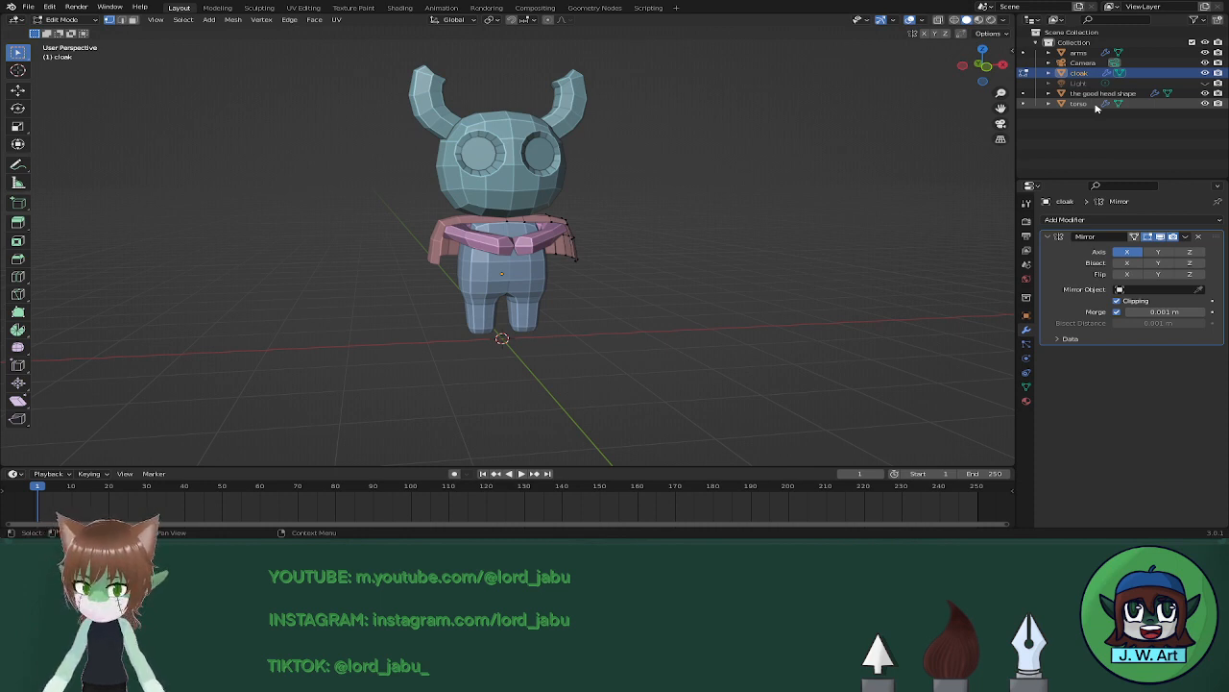
Delete the bottom row of vertices around the cloak's lower hem.
scroll(829, 258, "up", 4)
middle_click_drag(829, 258, 651, 249)
scroll(671, 260, "down", 2)
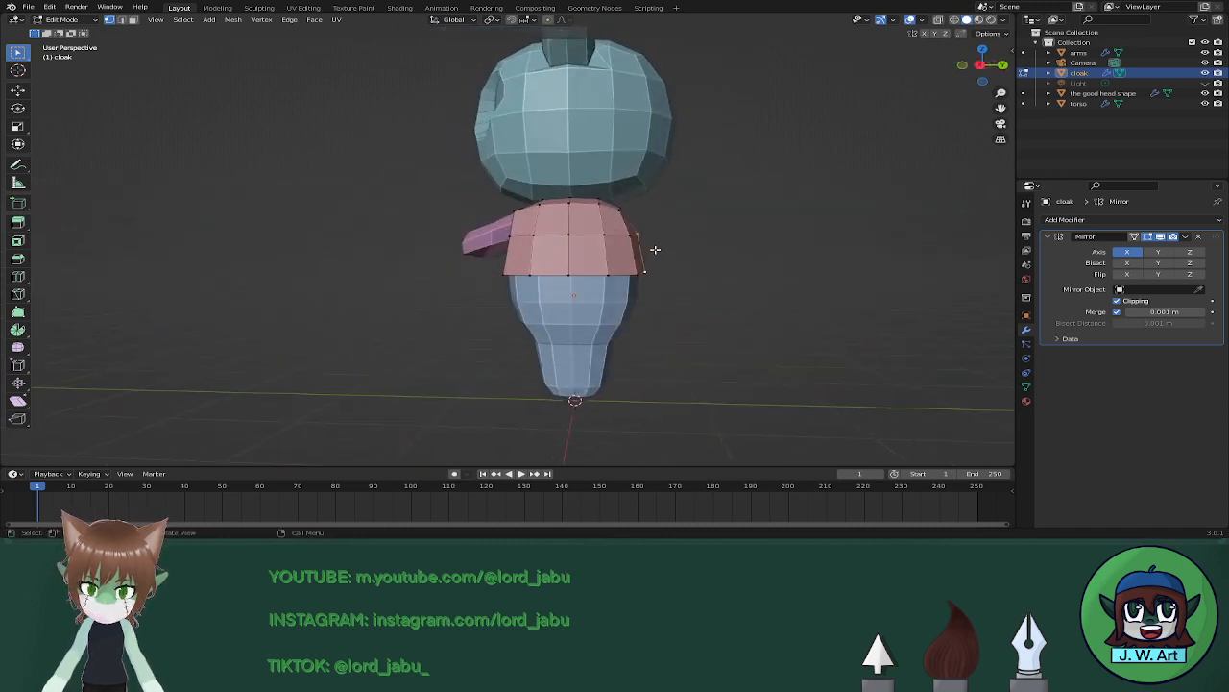
key("shift+z")
left_click_drag(494, 258, 771, 296)
key("x")
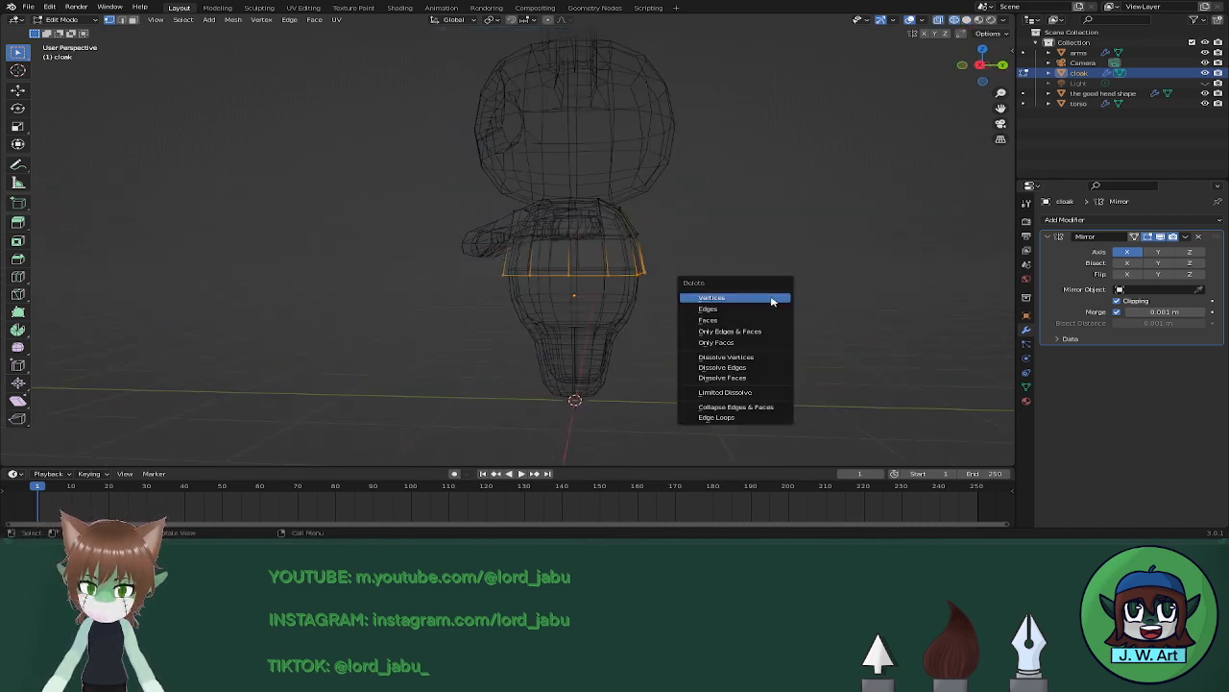
left_click(771, 298)
key("shift+z")
middle_click_drag(771, 297, 638, 324)
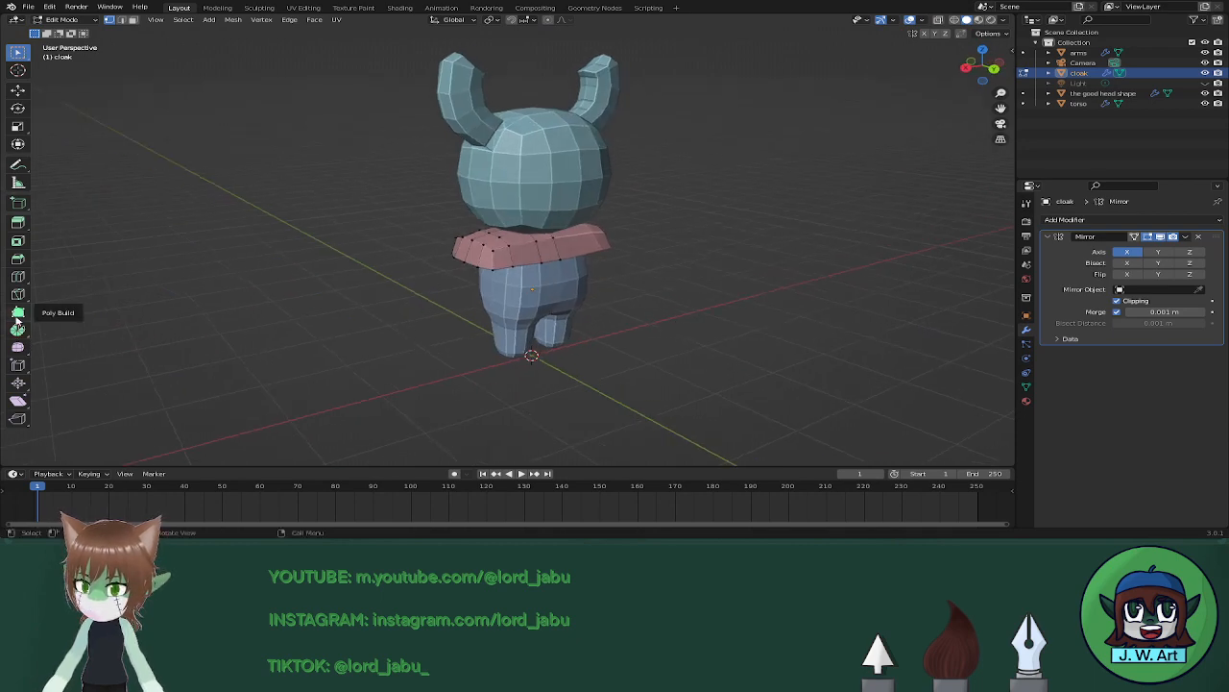
left_click(17, 313)
middle_click_drag(307, 321, 675, 262)
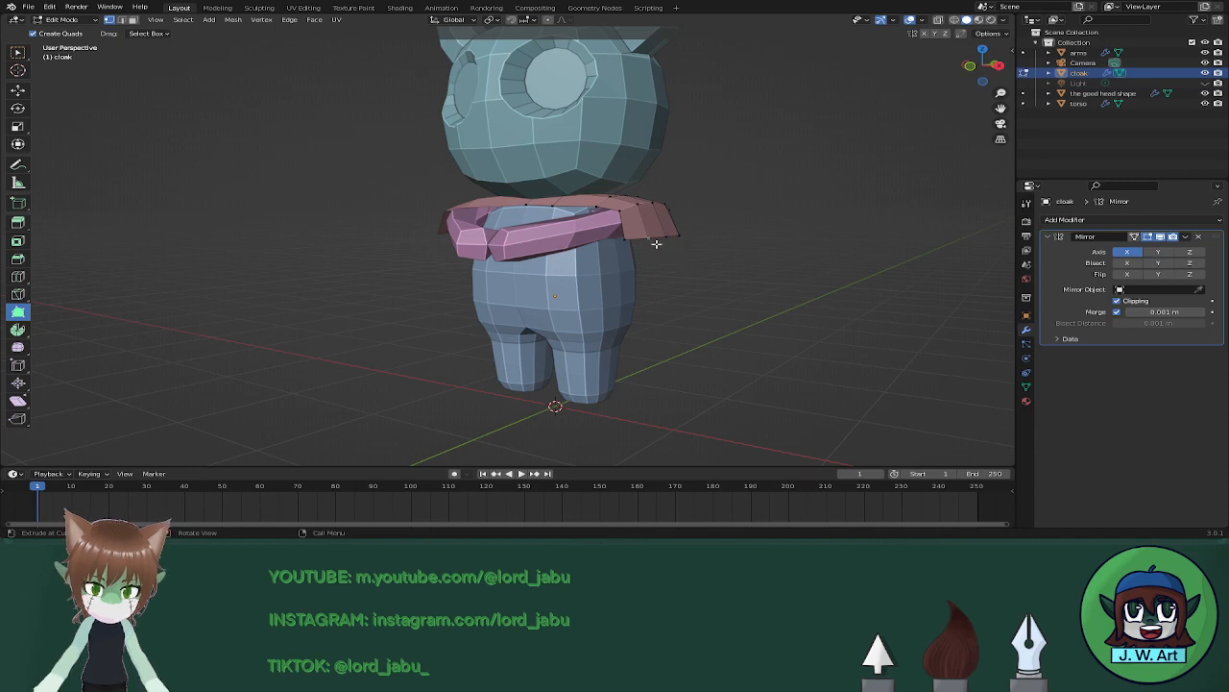
left_click(18, 52)
Extrude a lower edge at the cloak's side about 0.16 m outward along X and 0.18 m downward.
middle_click_drag(413, 317, 474, 309)
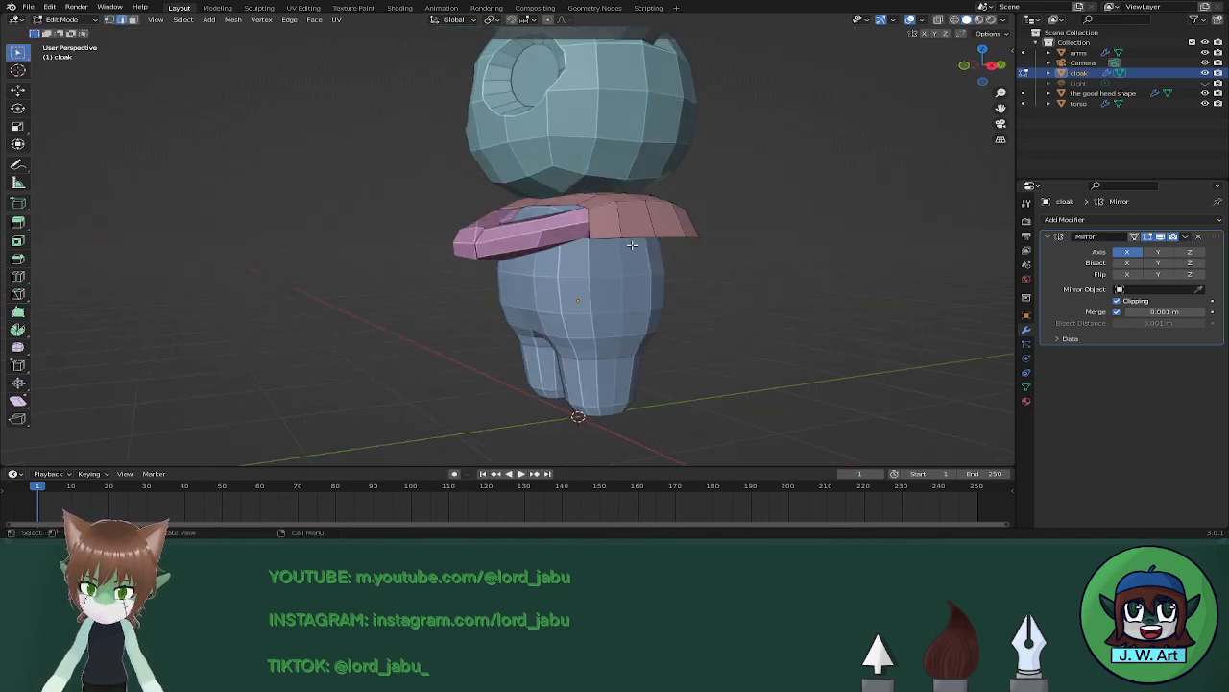
middle_click_drag(639, 235, 720, 292)
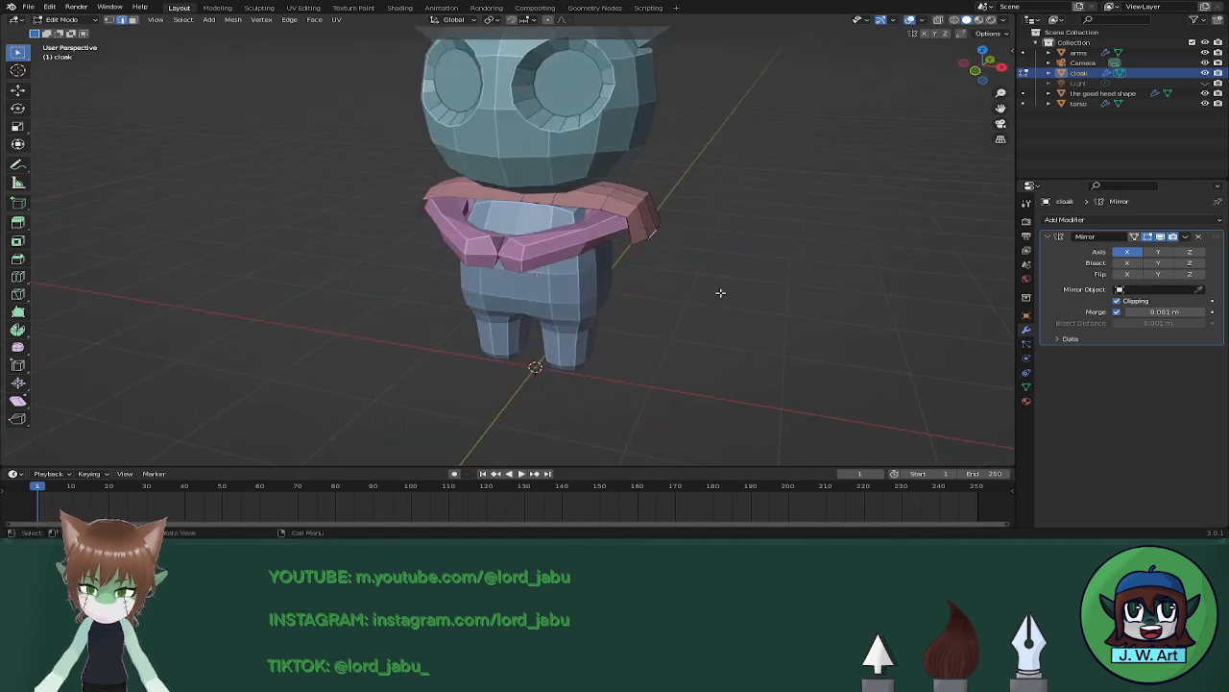
key("e")
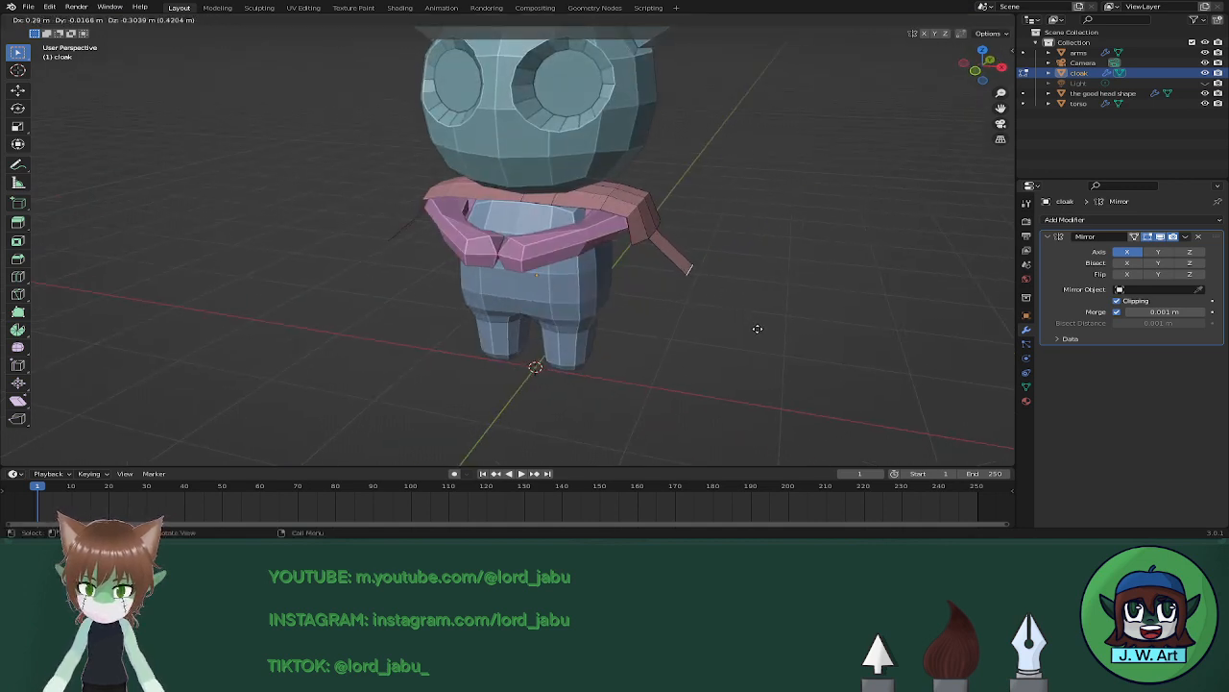
left_click(737, 314)
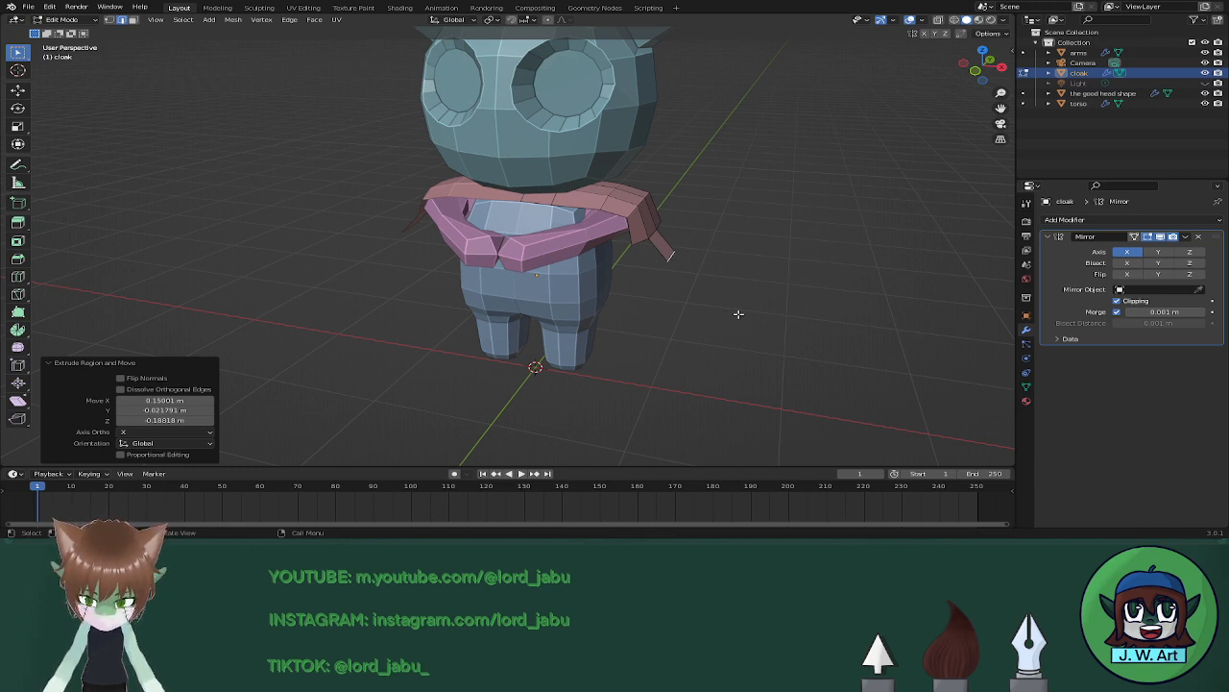
Extrude the end edge of the cloak strip again, about 0.14 m outward along X and 0.05 m downward.
scroll(730, 319, "up", 5)
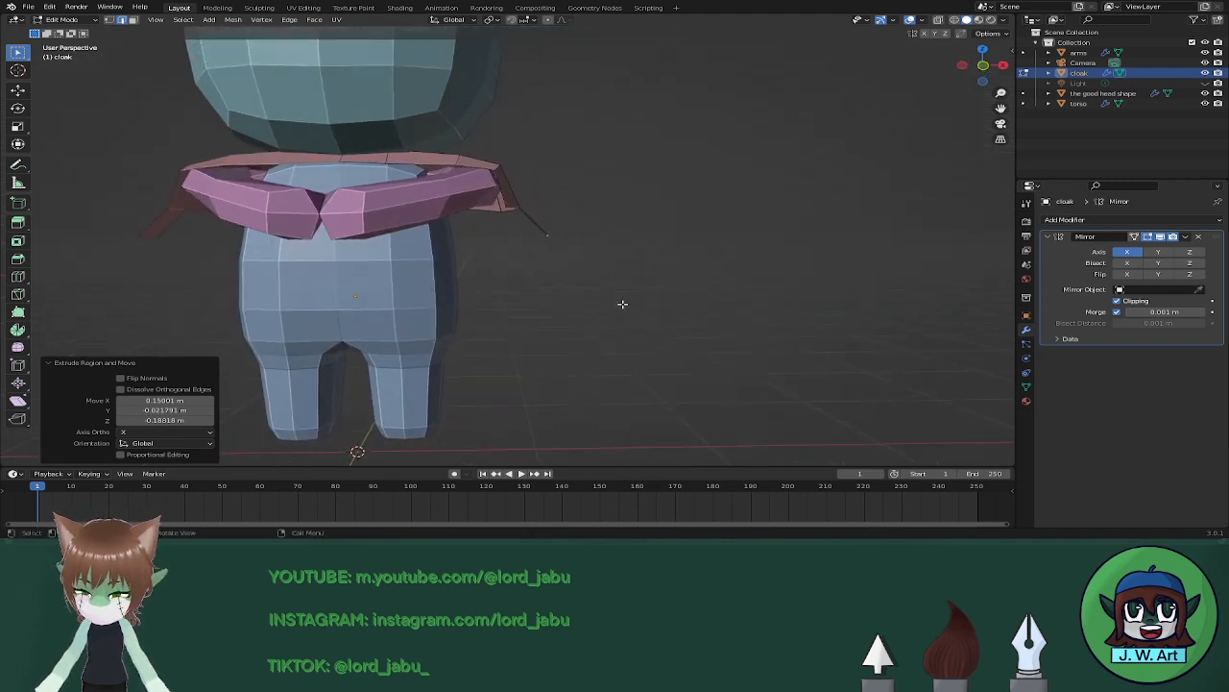
key("g")
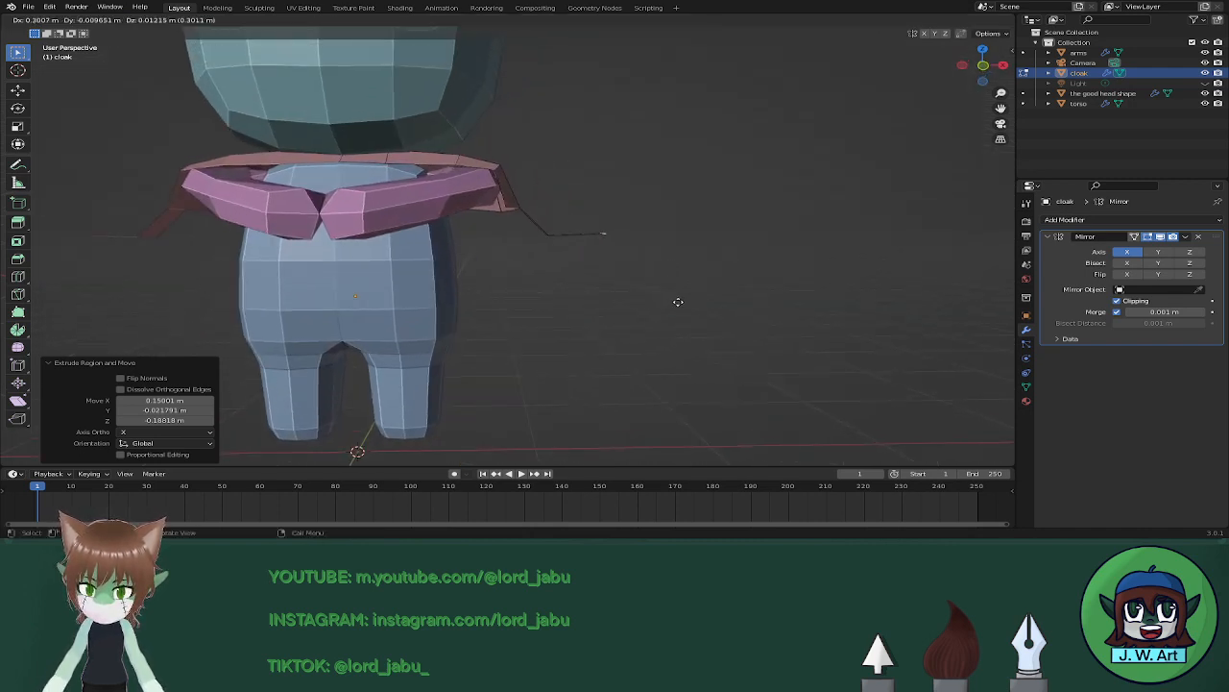
left_click(650, 311)
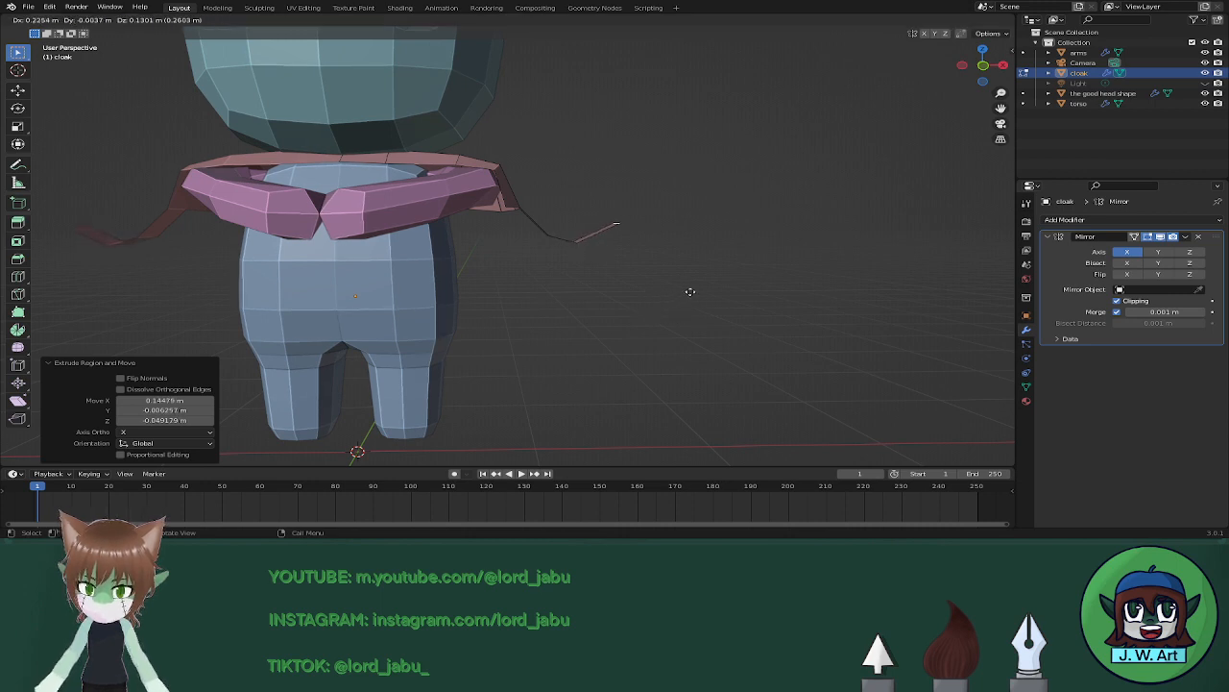
Extrude the first cloak strip's end outward in two more segments, scaling the end edges to about 0.66 and 0.67.
middle_click_drag(689, 294, 793, 271)
key("s")
left_click(653, 317)
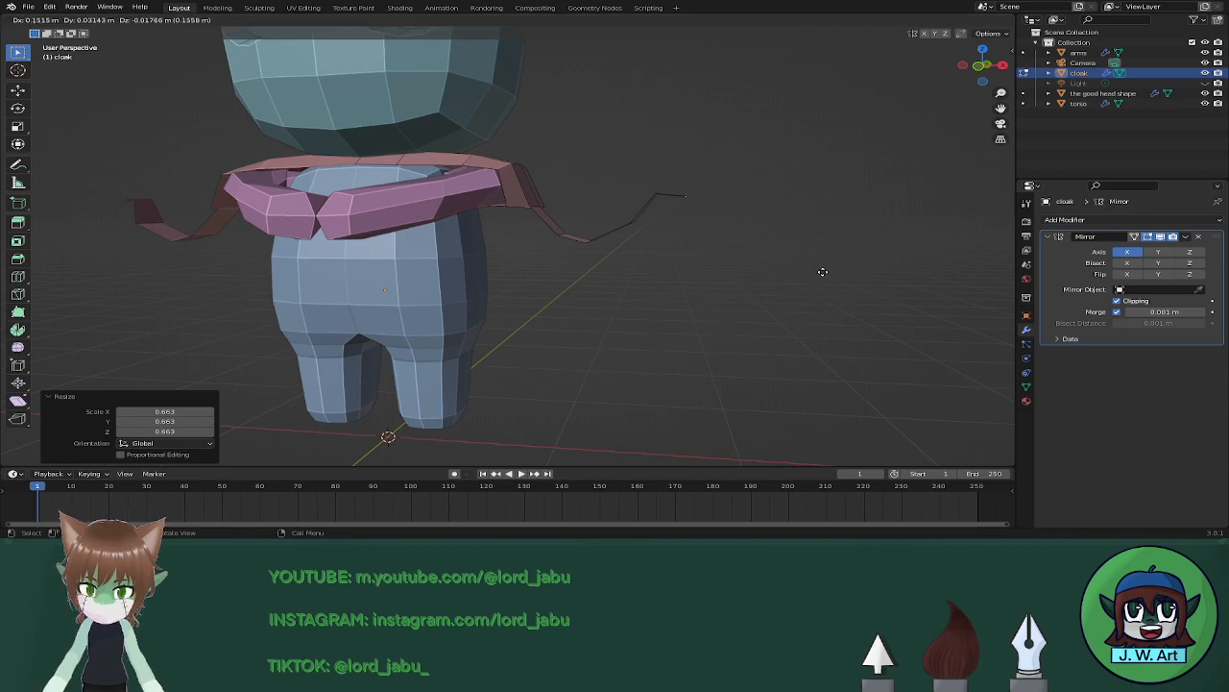
left_click(821, 271)
key("s")
left_click(765, 266)
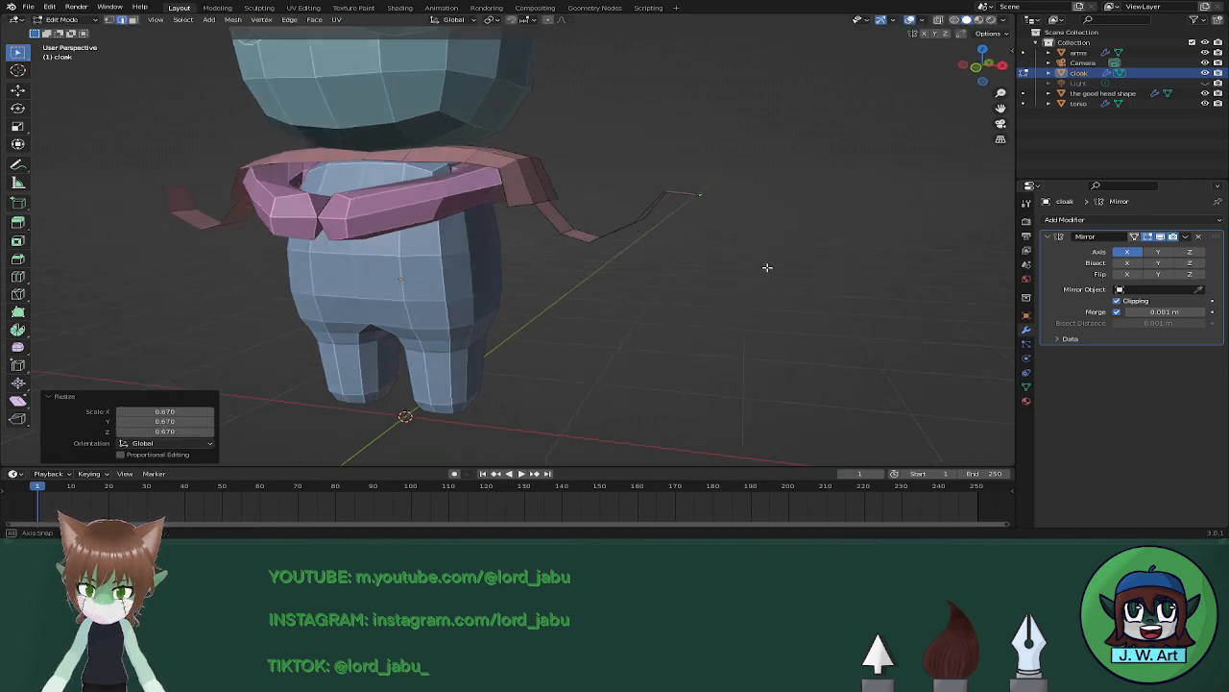
middle_click_drag(765, 266, 623, 245)
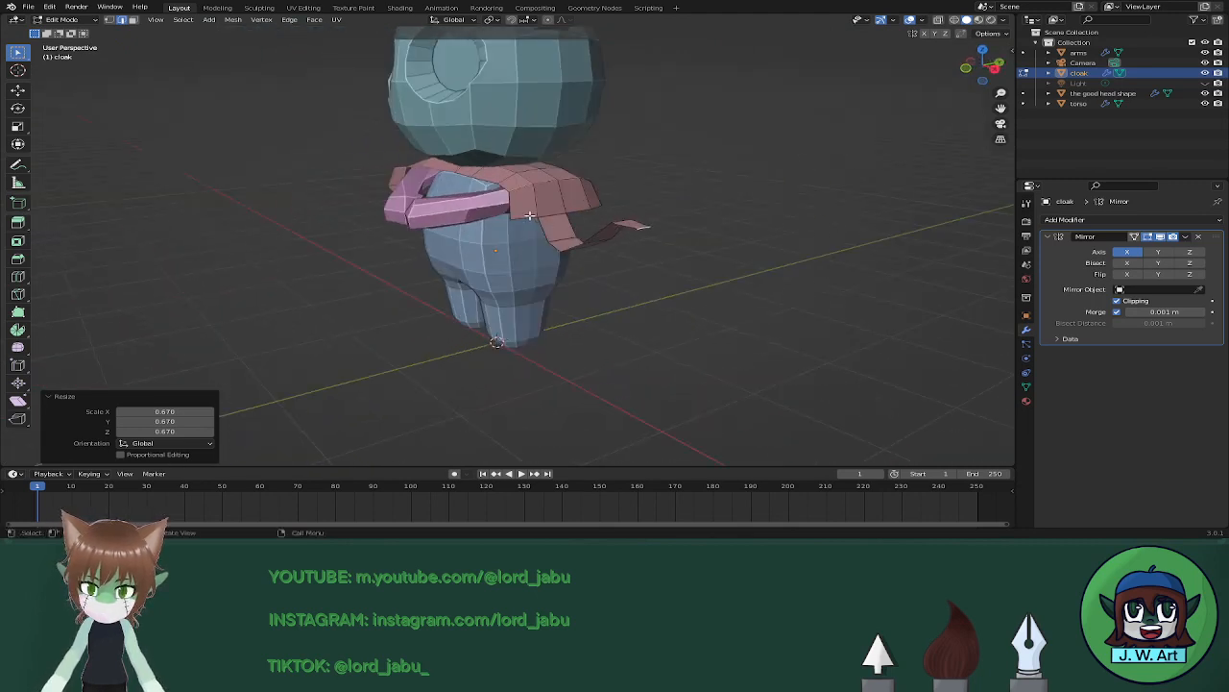
Extrude a second strip from the adjacent lower edge: about 0.11 m outward and 0.22 m down, then 0.25 m outward and 0.09 m down.
middle_click_drag(529, 215, 644, 200)
key("e")
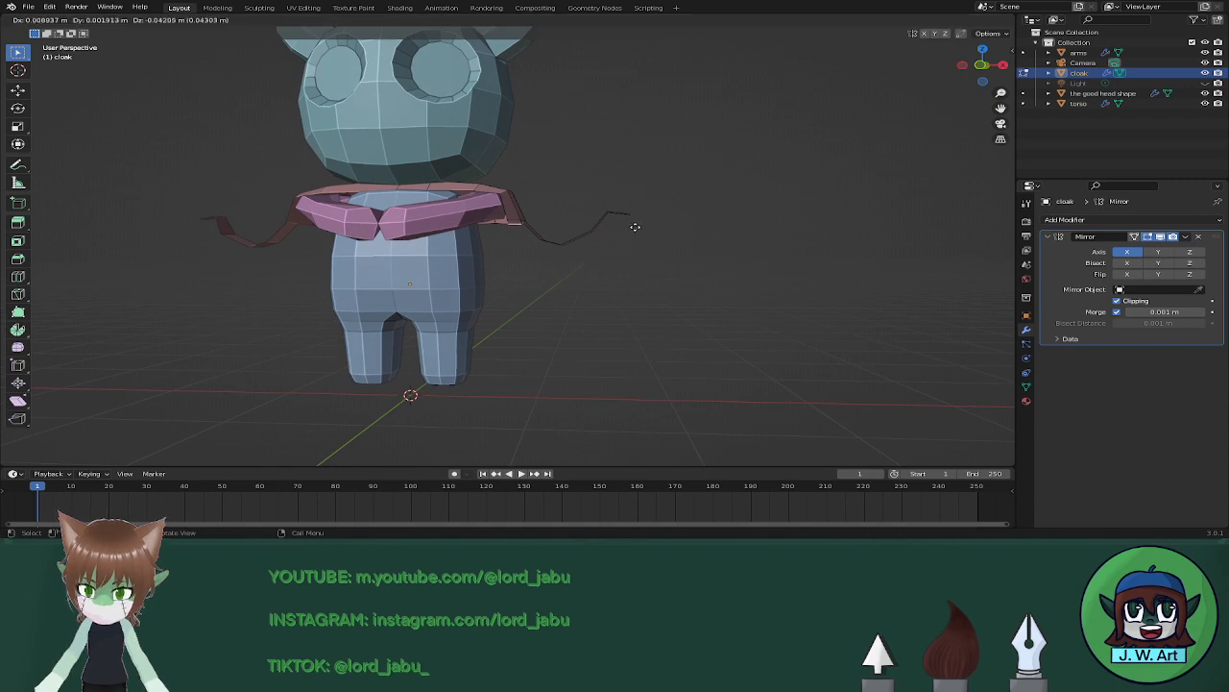
left_click(650, 246)
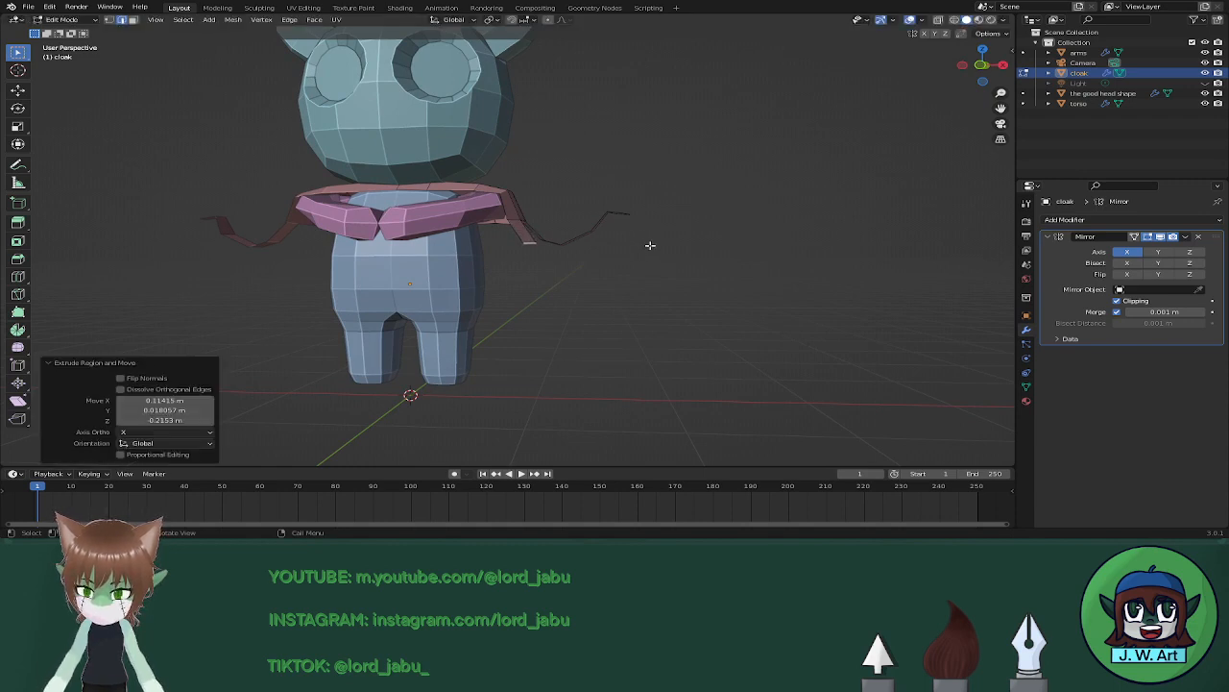
key("e")
left_click(685, 255)
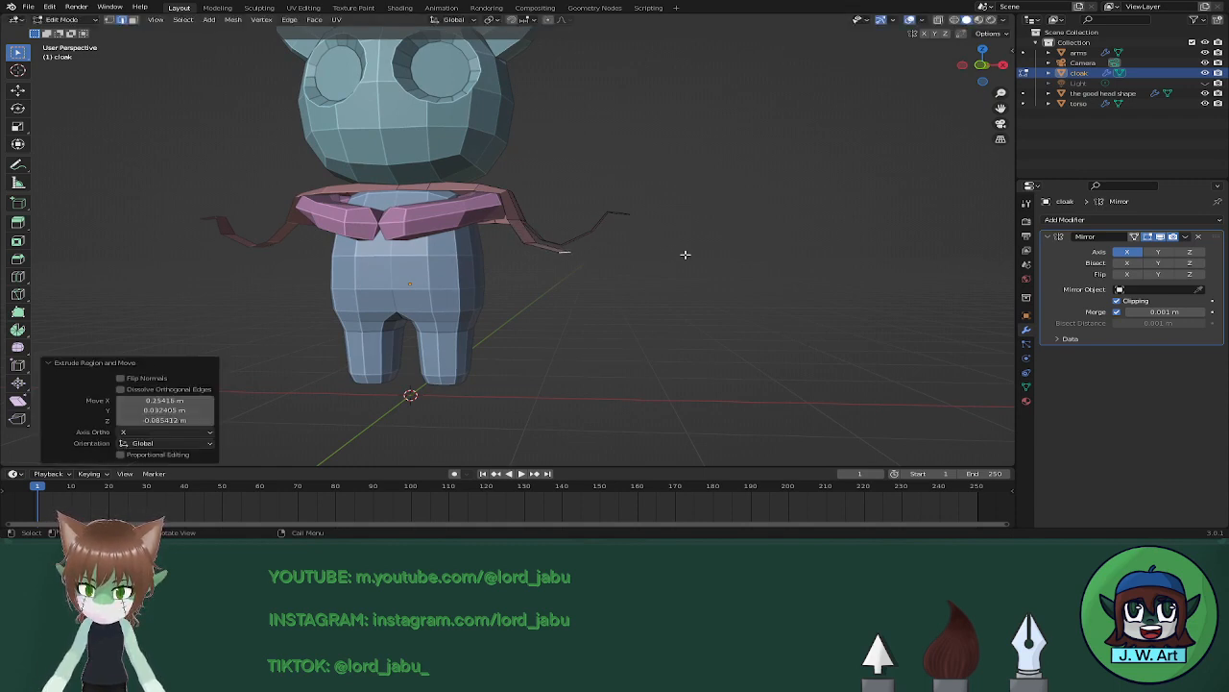
Extrude the second strip's end upward and outward, replacing its last downward segment with a rising one, and scale the end edge to 0.85.
key("e")
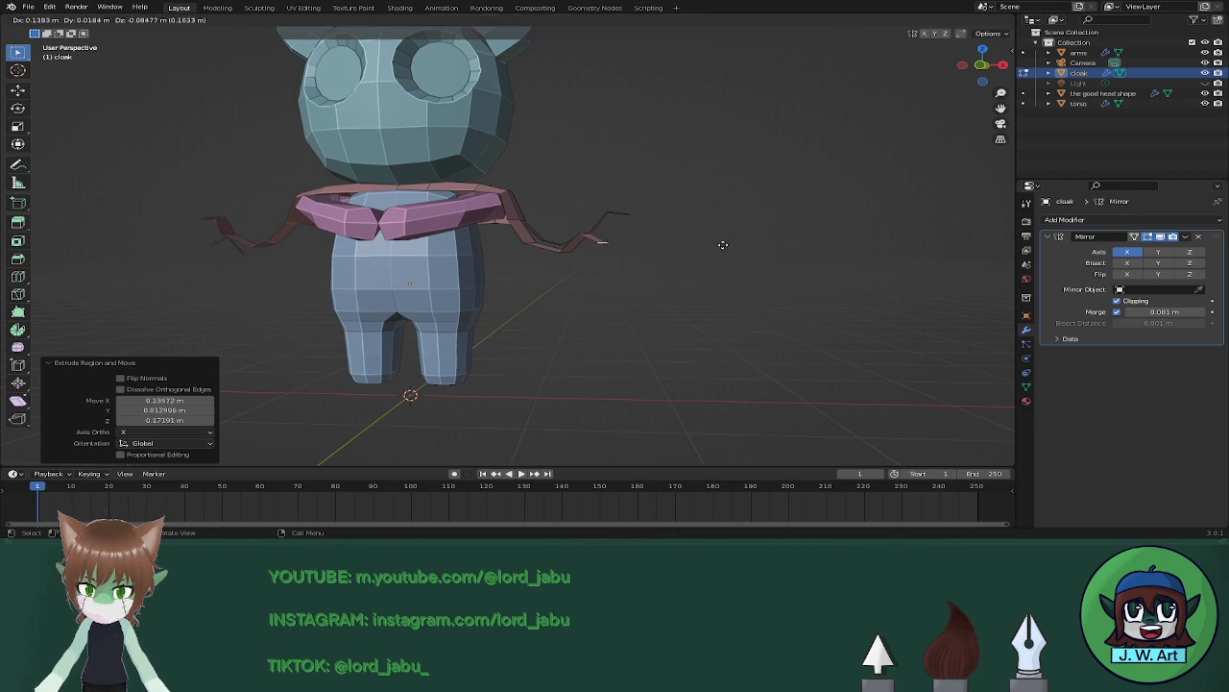
left_click(733, 250)
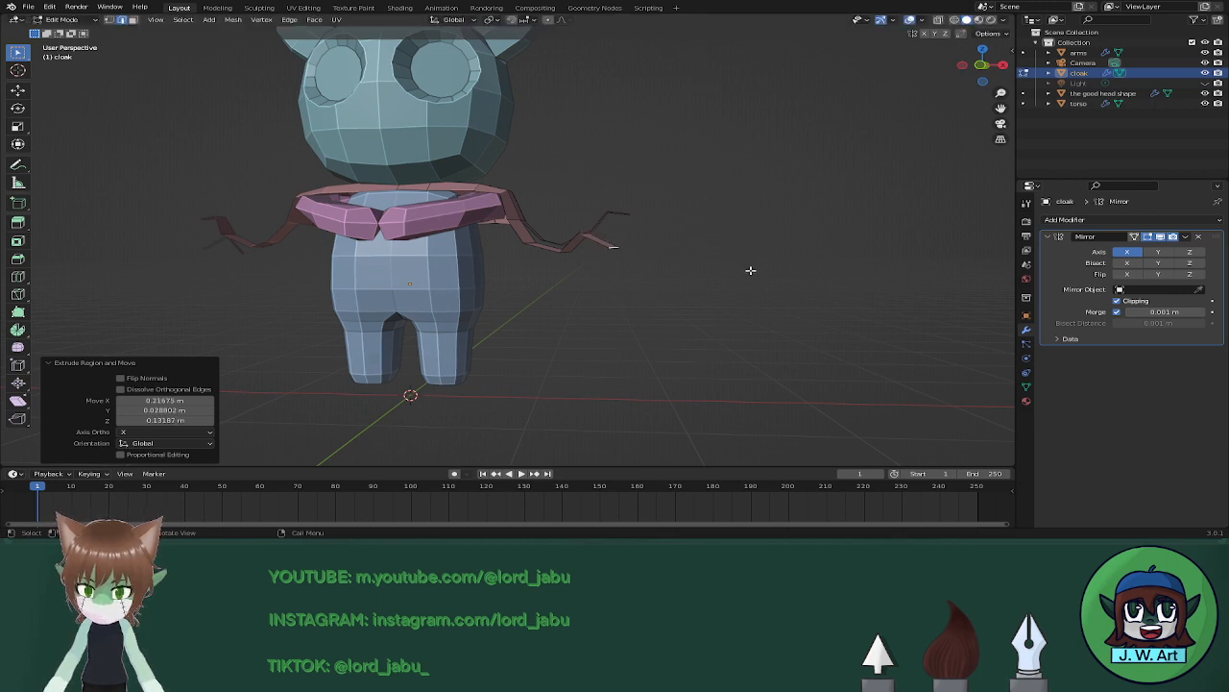
key("ctrl+z")
key("e")
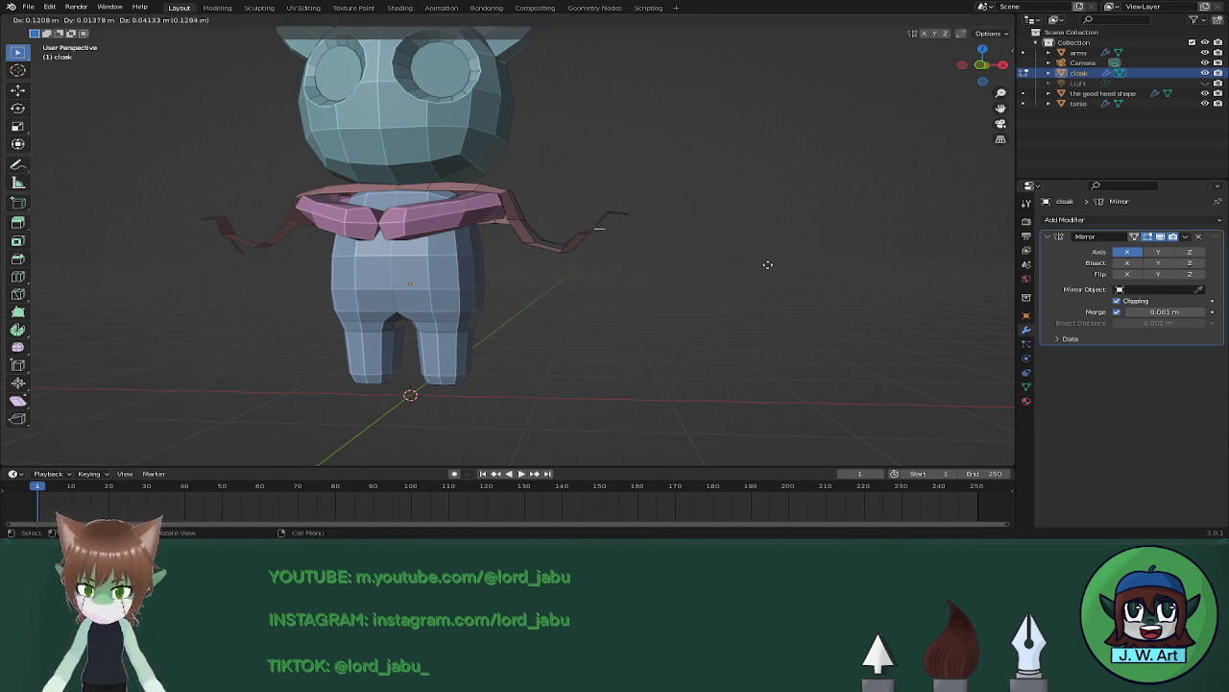
left_click(775, 272)
key("g")
left_click(749, 265)
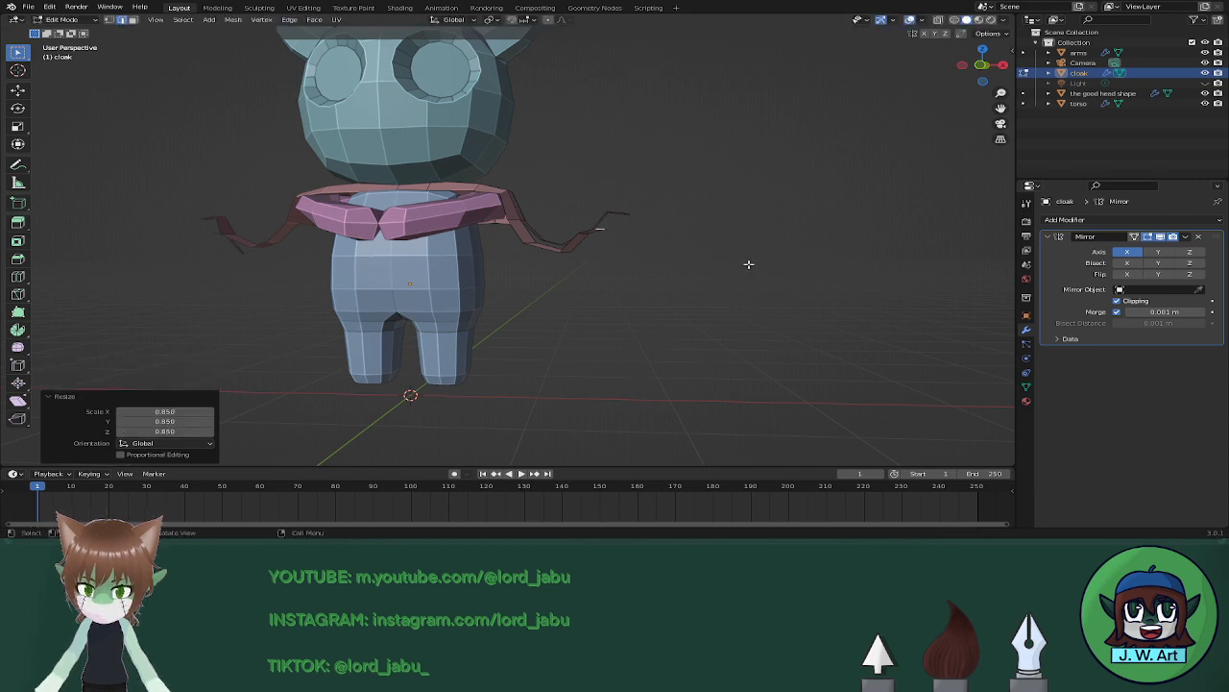
Extrude the second strip's tip about 0.12 m outward and 0.11 m downward, and scale its end edge to 0.627.
key("e")
left_click(766, 276)
middle_click_drag(766, 277, 656, 312)
key("s")
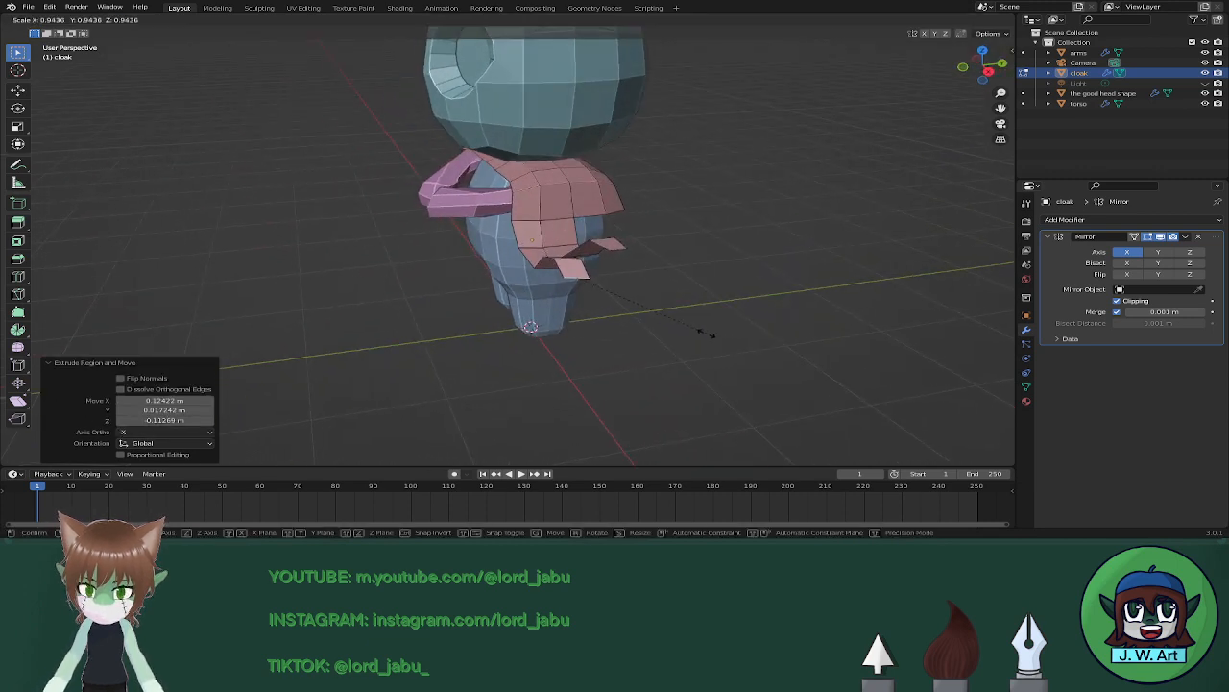
left_click(663, 318)
Extrude a third strip from the next lower edge of the cloak, flowing outward and curling upward.
middle_click_drag(584, 335, 710, 311)
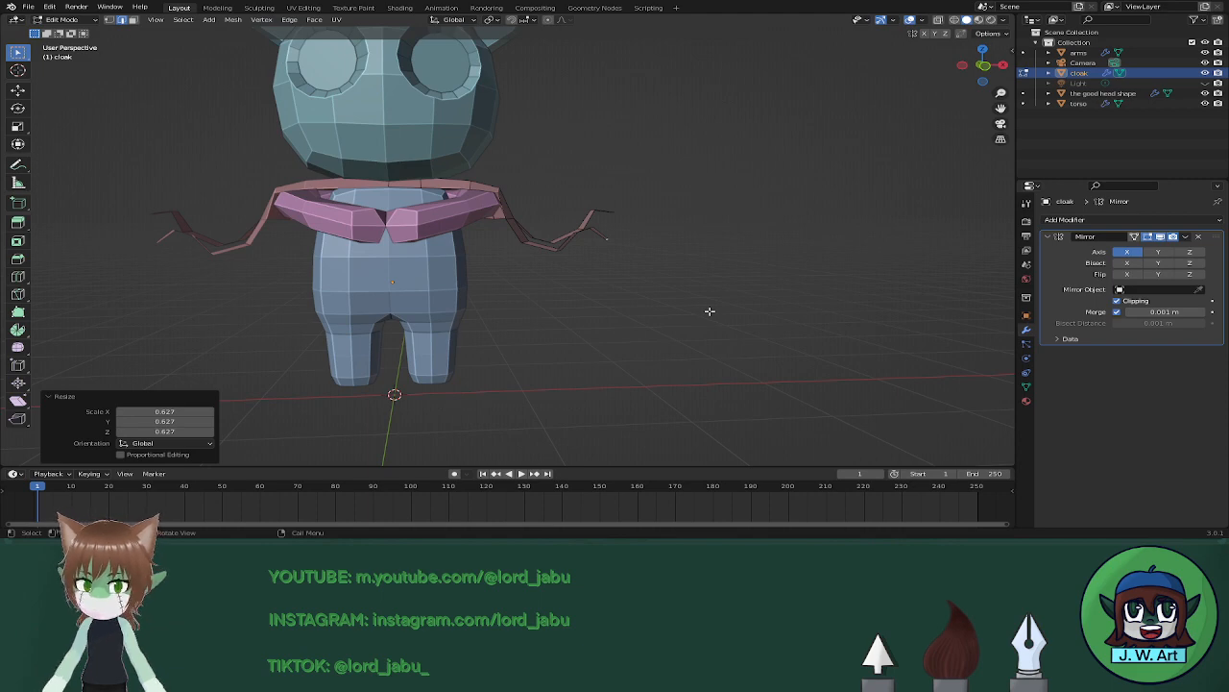
middle_click_drag(710, 311, 555, 359)
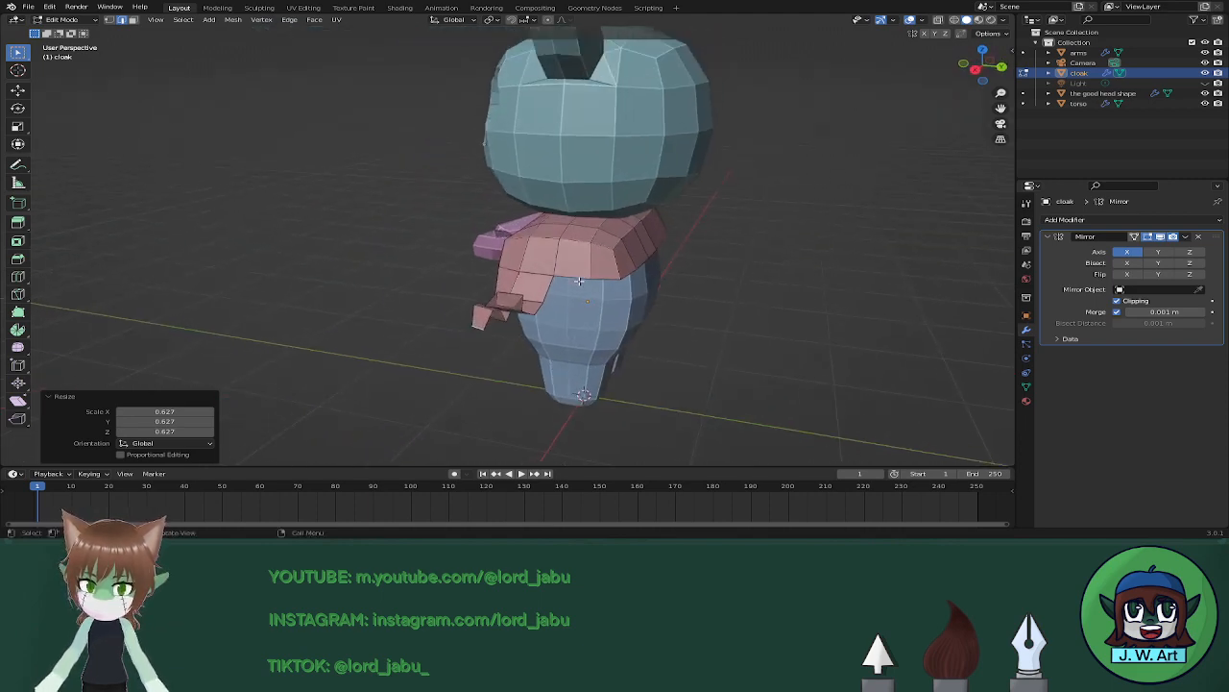
middle_click_drag(579, 281, 705, 274)
key("g")
left_click(719, 327)
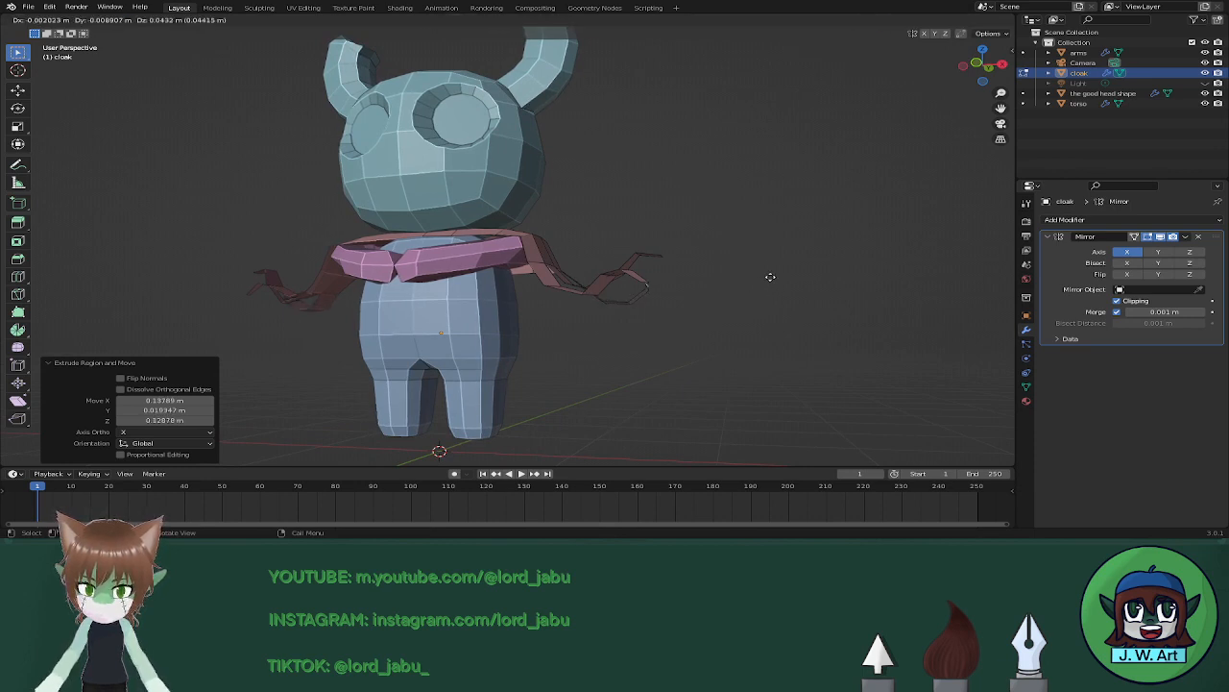
left_click(763, 261)
Extrude further short segments at the third strip's curled tip and scale its end edges to taper it.
middle_click_drag(763, 260, 779, 276)
key("e")
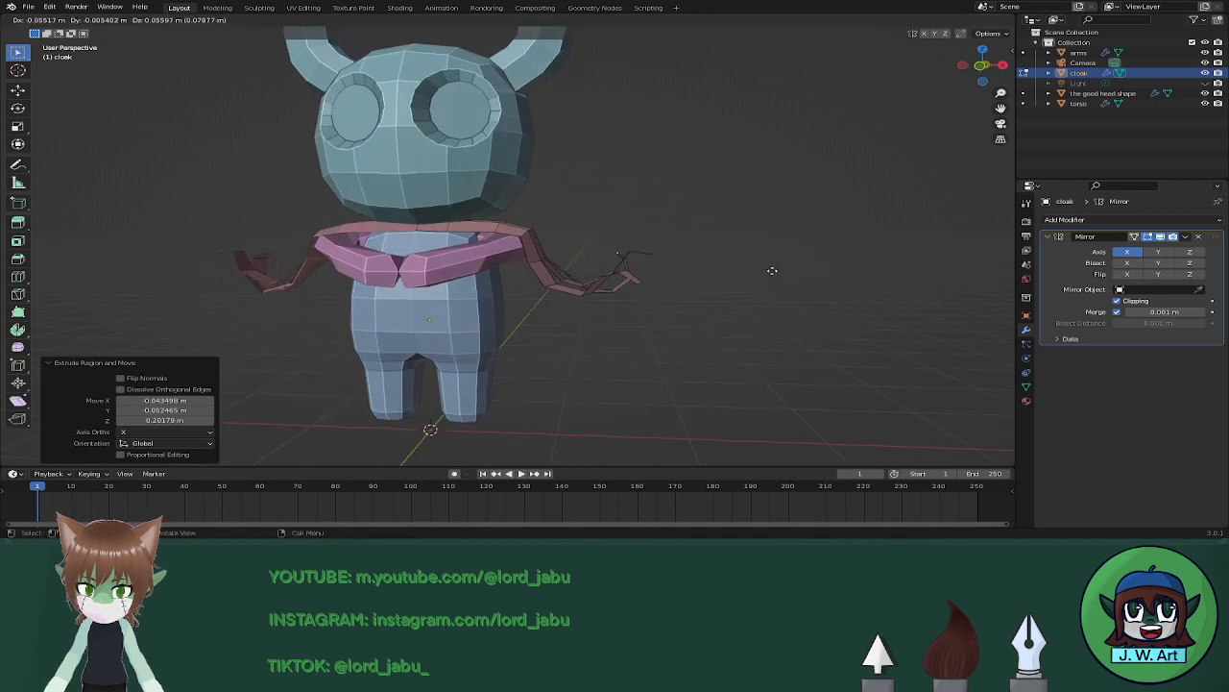
left_click(770, 262)
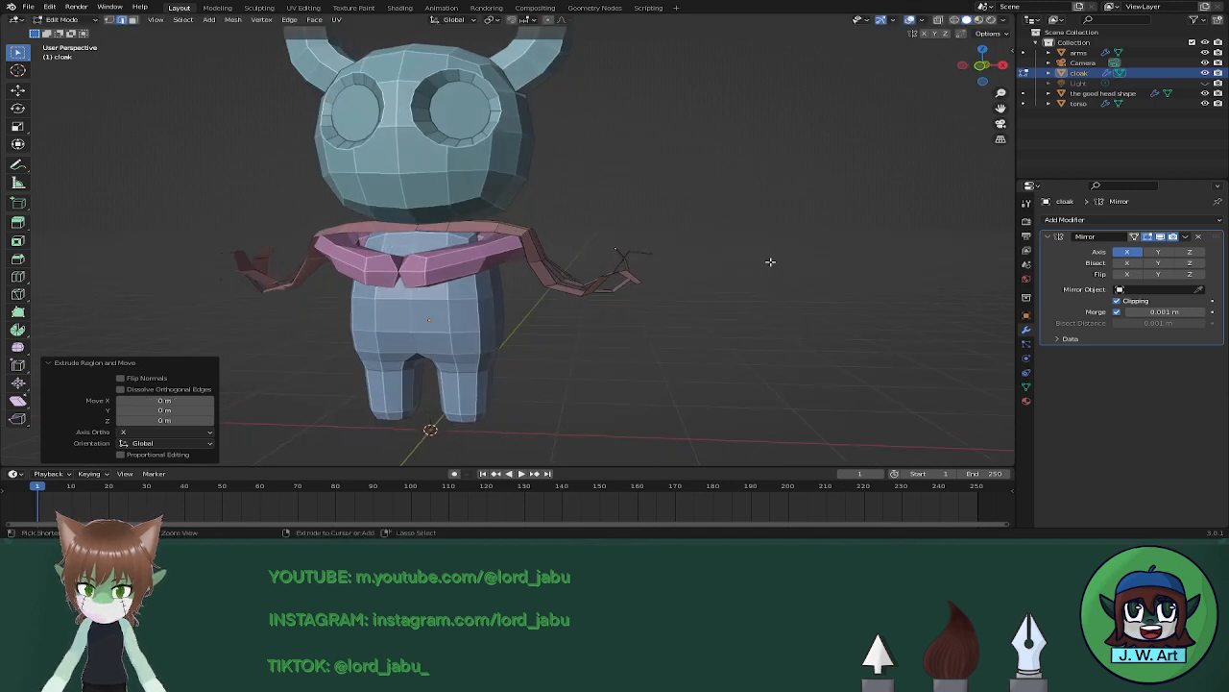
middle_click_drag(771, 261, 777, 318)
key("s")
left_click(694, 324)
key("e")
left_click(776, 309)
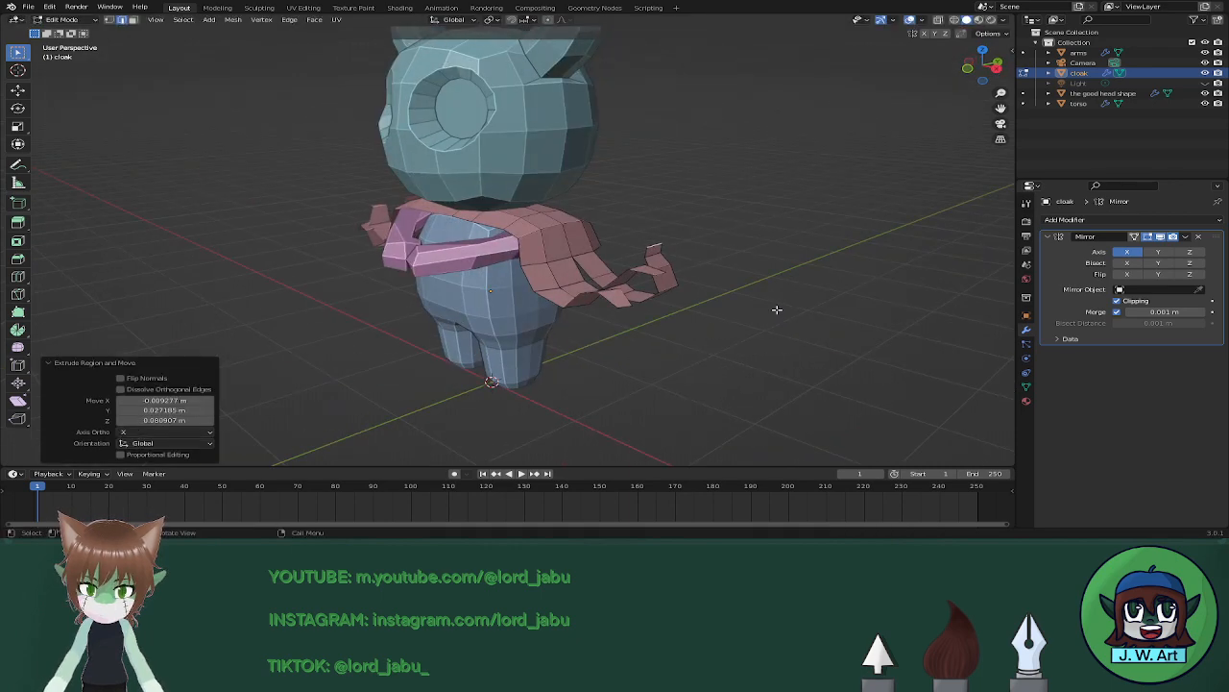
key("s")
left_click(727, 297)
Extrude a fourth strip in several downward segments from the cloak's next lower edge and scale its end edge.
middle_click_drag(717, 294, 781, 290)
key("g")
left_click(666, 342)
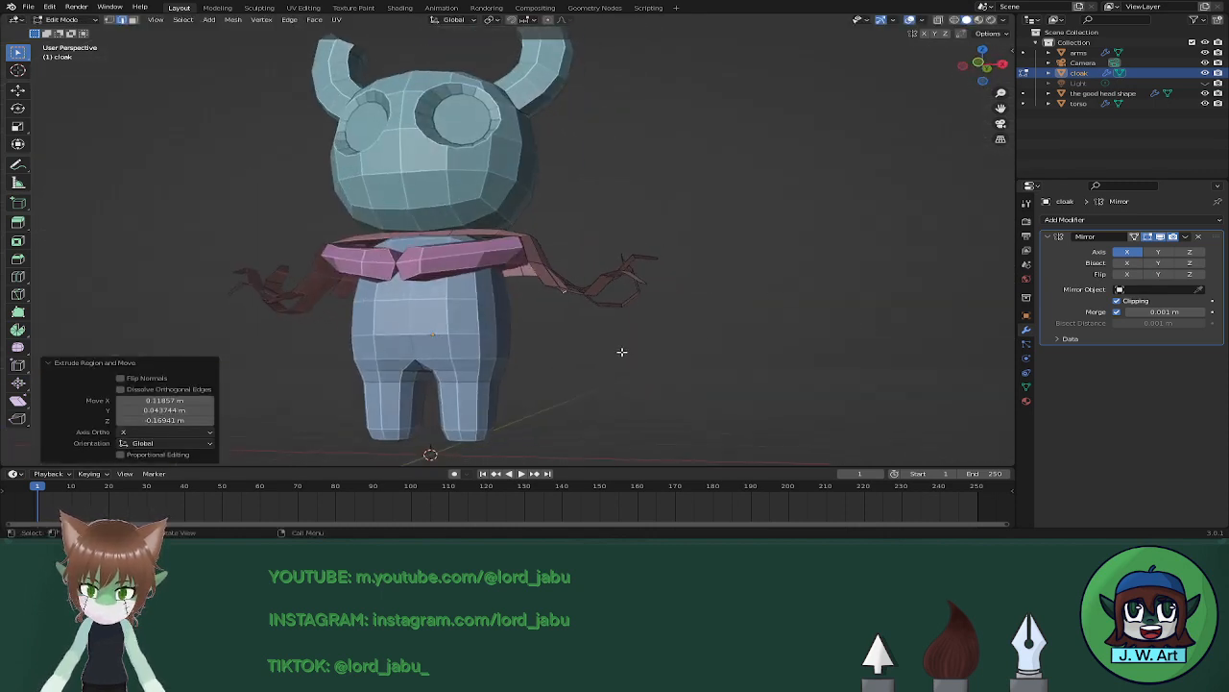
key("g")
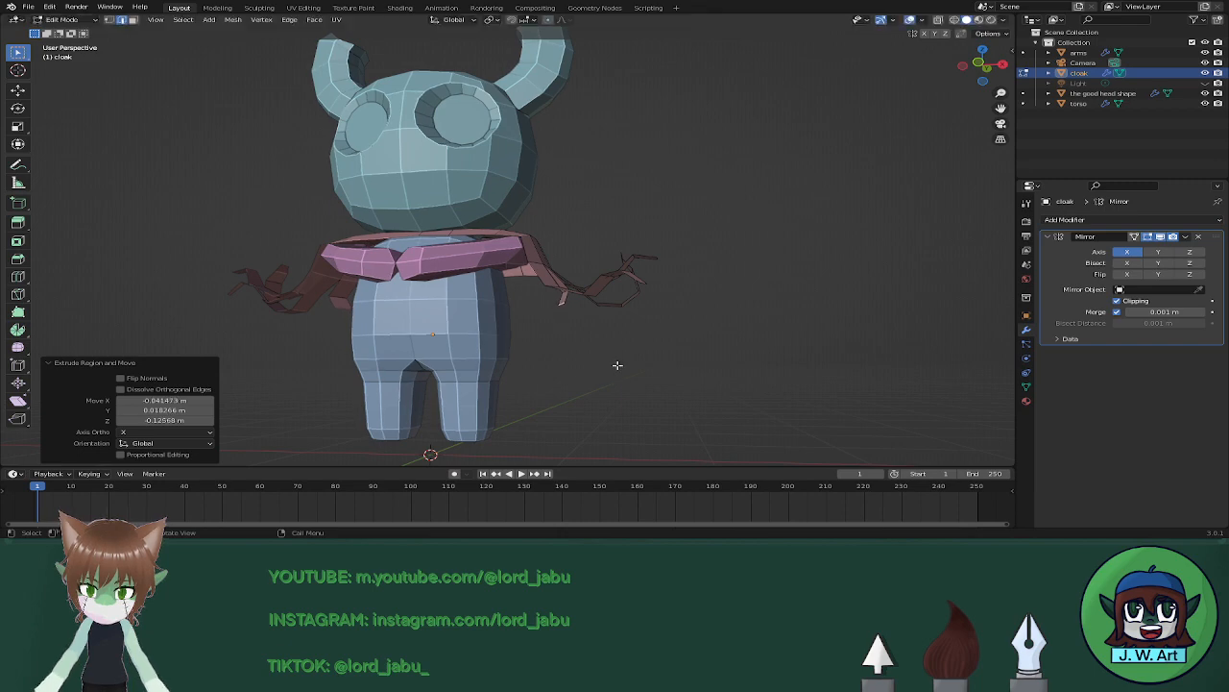
left_click(622, 381)
key("g")
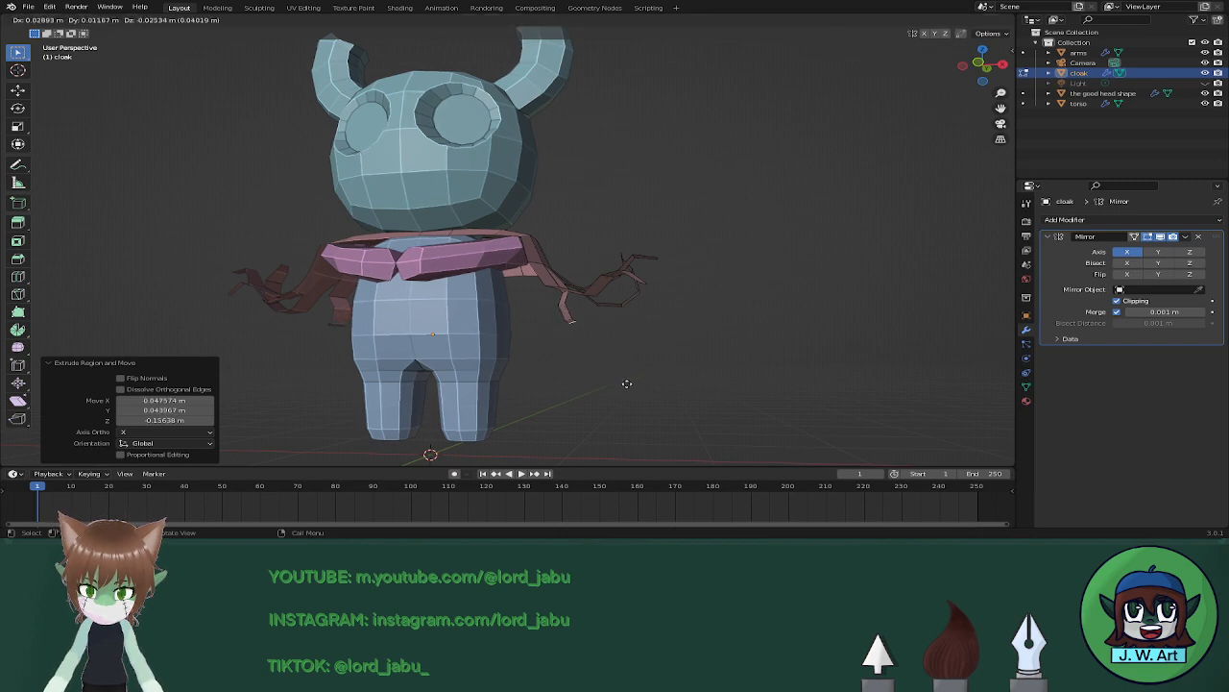
left_click(636, 388)
middle_click_drag(718, 402, 534, 433)
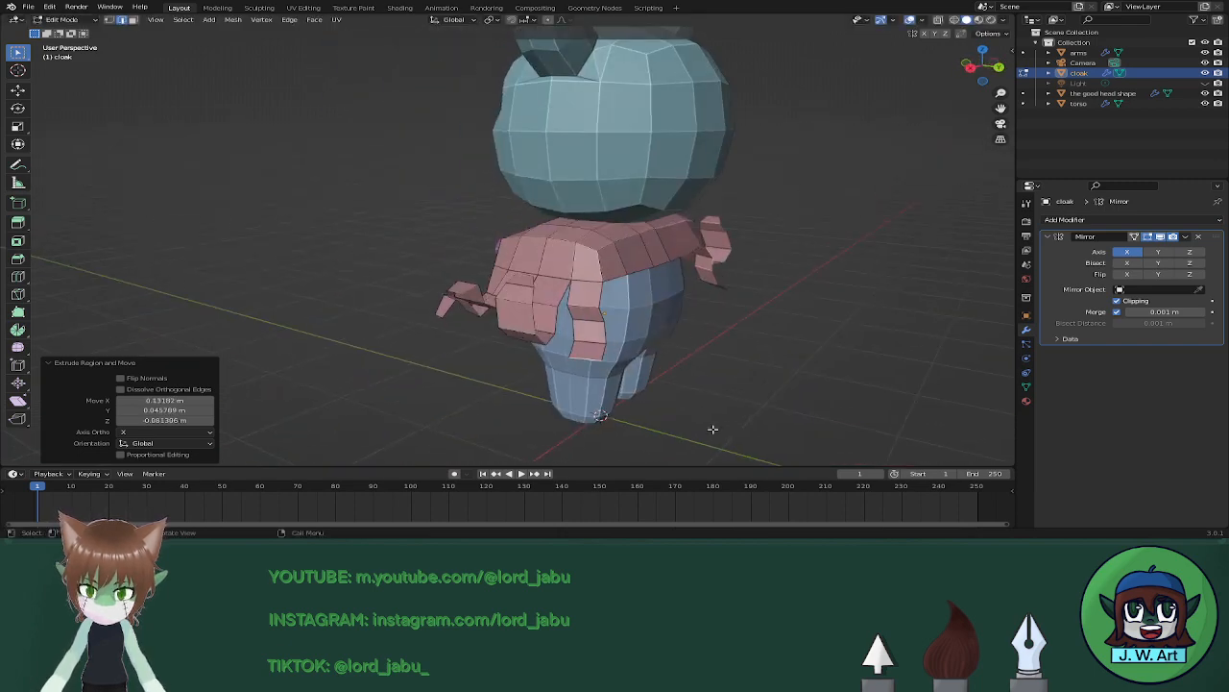
key("s")
left_click(655, 412)
Extrude and scale the fourth strip's tip, shift it along Y, and save the file.
middle_click_drag(646, 407, 600, 304)
key("e")
left_click(755, 383)
key("s")
left_click(672, 394)
key("g")
key("y")
left_click(667, 423)
key("ctrl+s")
Extrude a fifth strip from a lower edge at the cloak's back, about 0.27 m down and then about 0.22 m down.
middle_click_drag(600, 305, 567, 297)
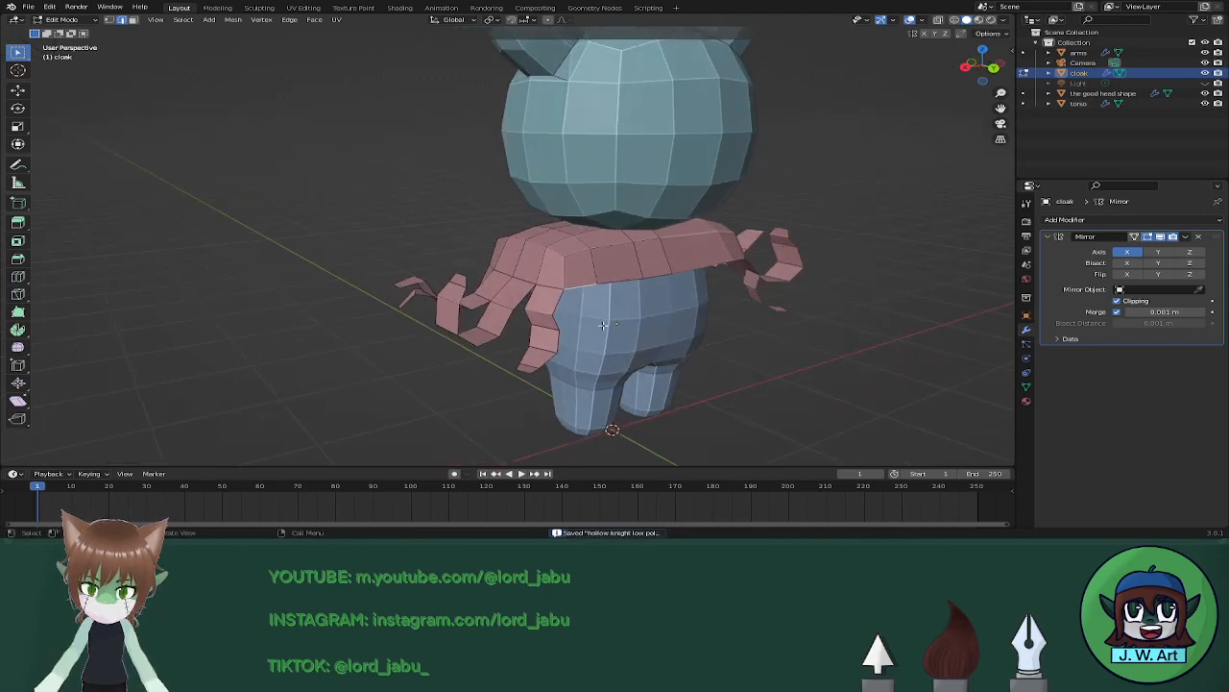
key("g")
left_click(609, 361)
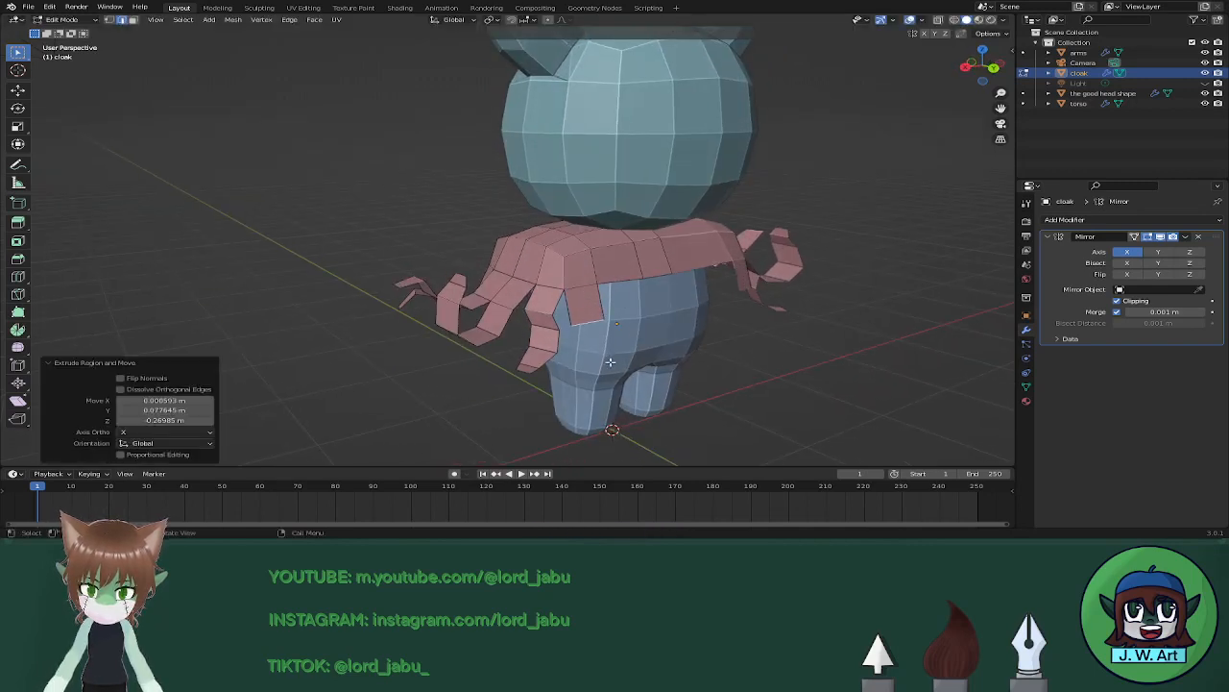
middle_click_drag(609, 360, 656, 335)
key("g")
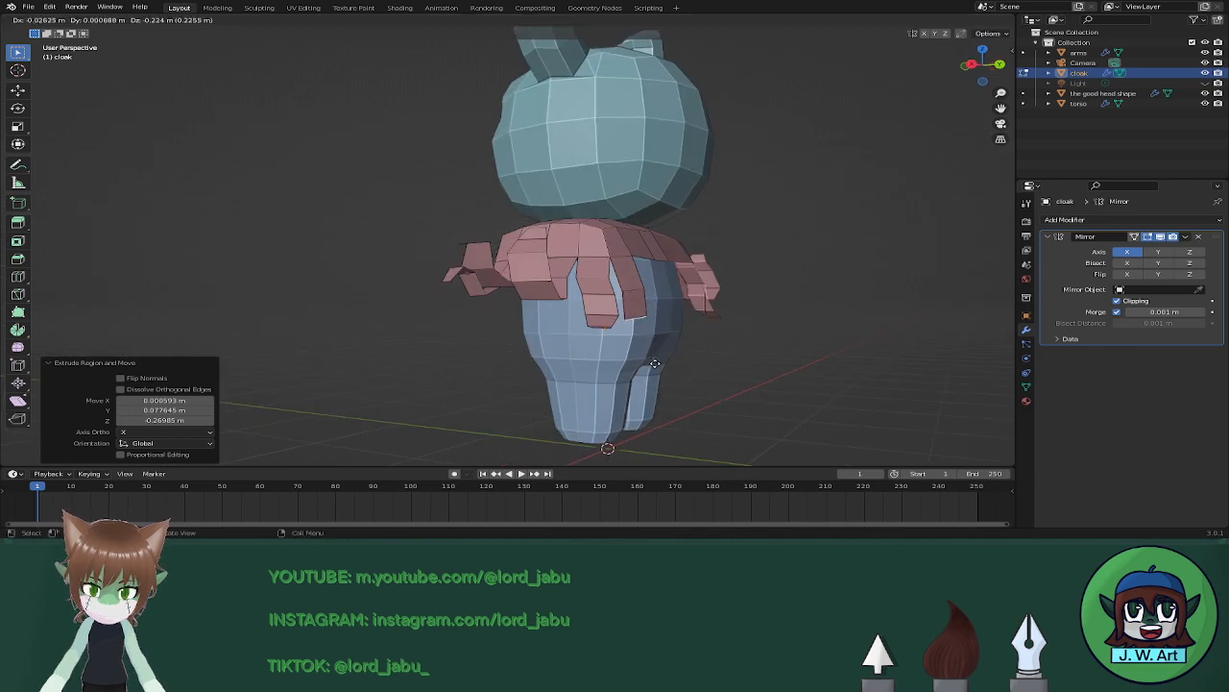
left_click(654, 363)
Extrude the fifth strip's end toward the back in further segments, scaling its end edge to 0.779.
middle_click_drag(664, 378, 688, 409)
key("g")
left_click(710, 389)
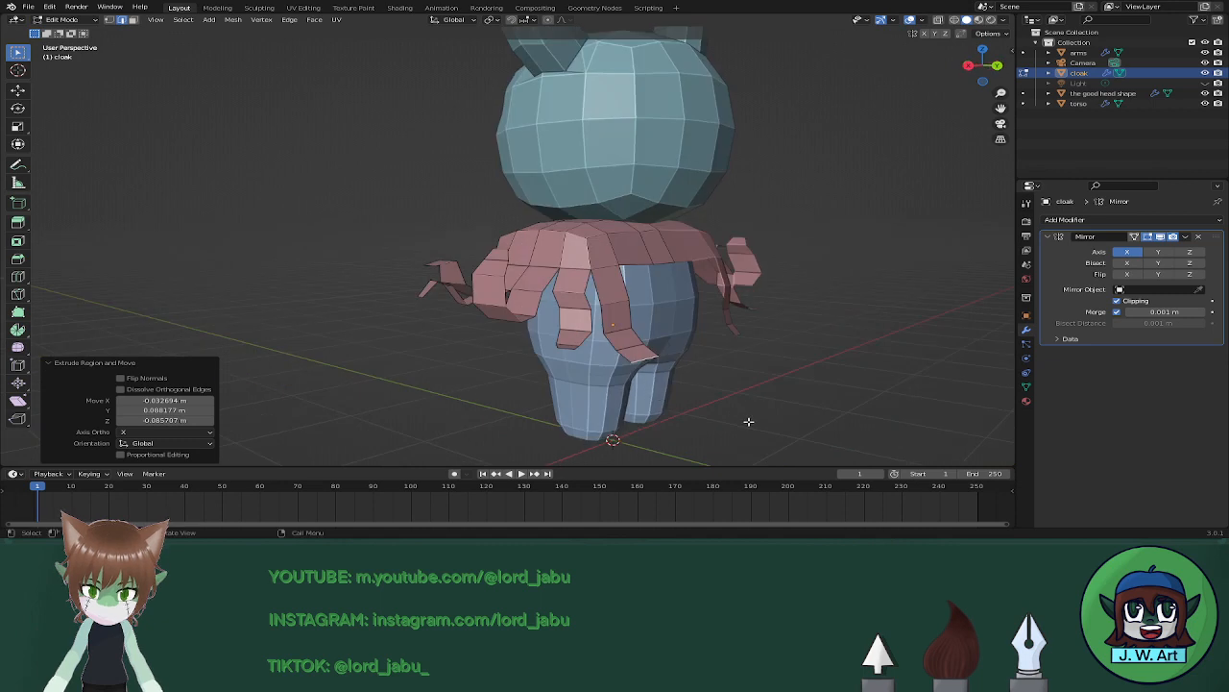
key("s")
left_click(718, 413)
key("g")
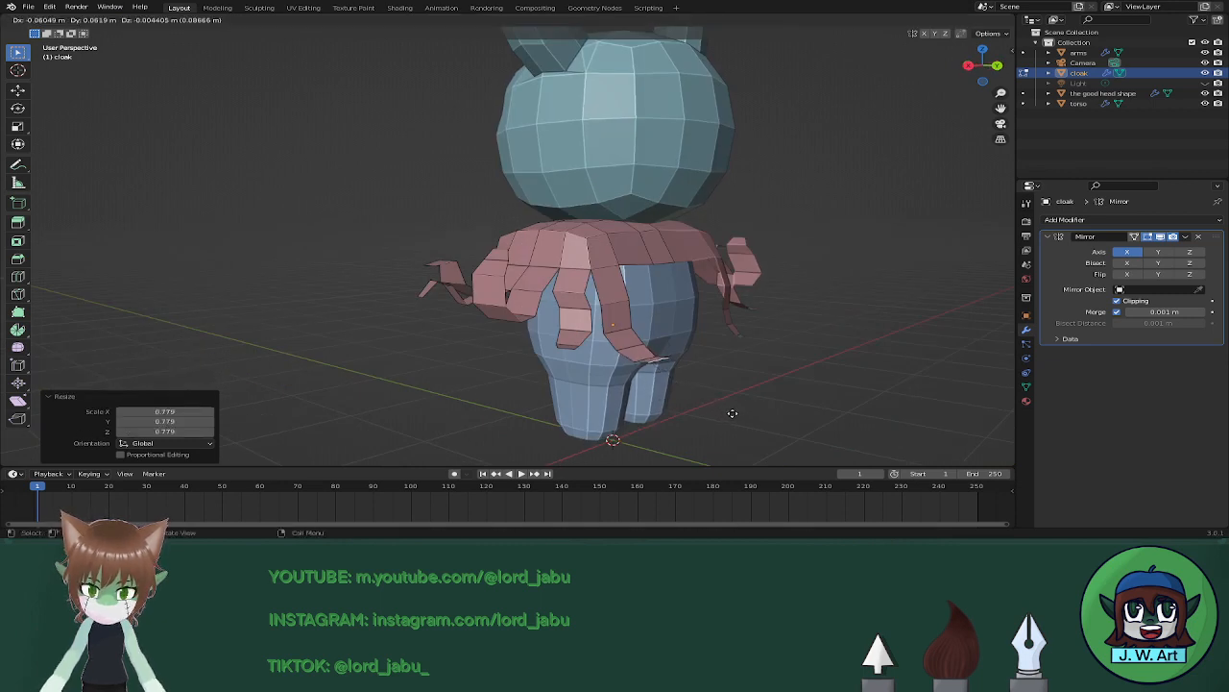
left_click(740, 411)
Scale the fifth strip's end edge to 0.733 and move it about 0.12 m along X.
middle_click_drag(739, 411, 696, 424)
key("s")
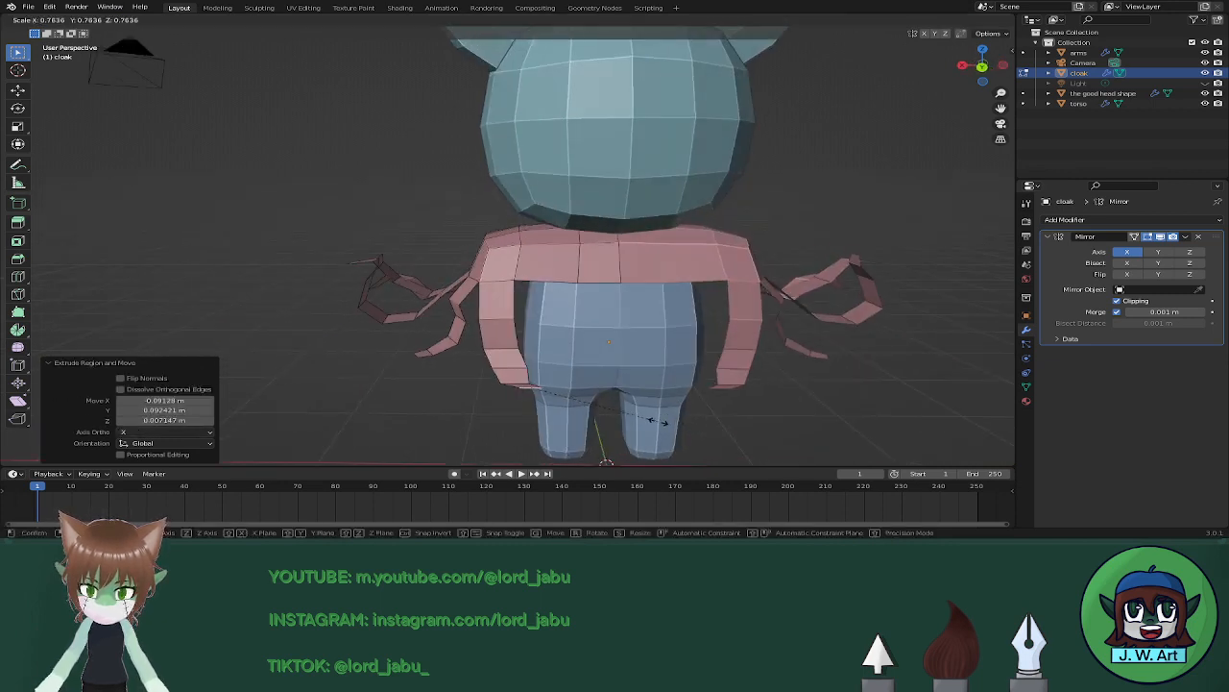
left_click(653, 422)
key("g")
key("x")
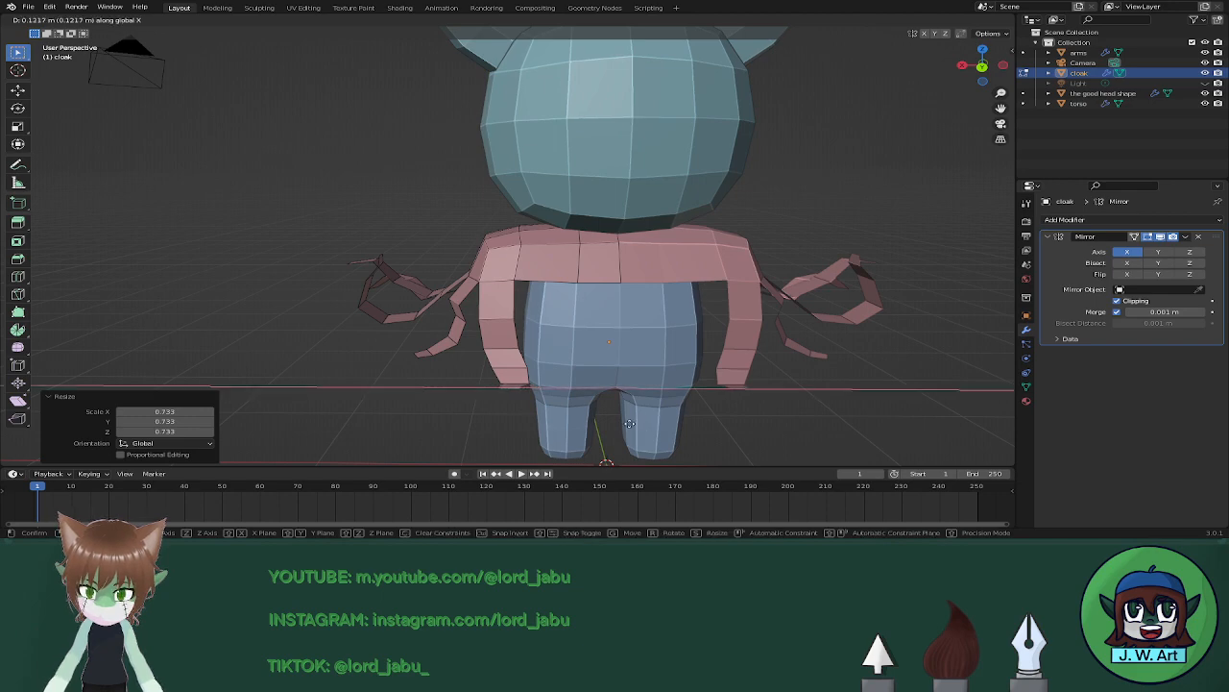
left_click(629, 424)
middle_click_drag(629, 424, 645, 442)
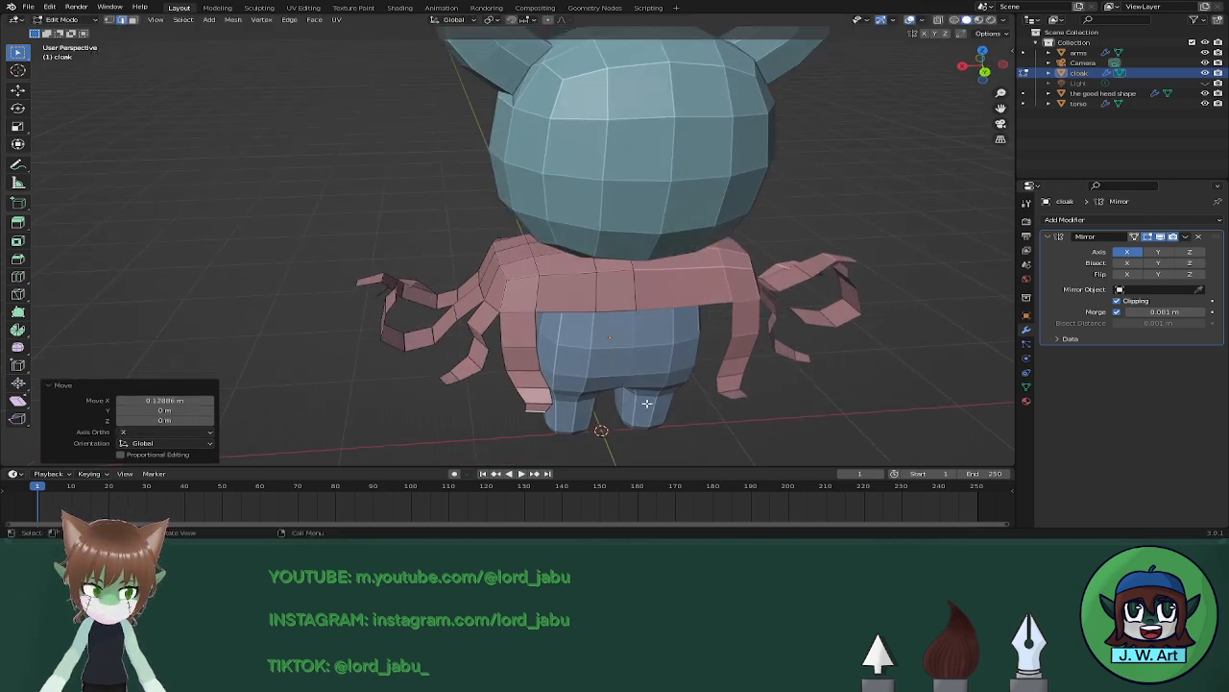
Move the selected part of the cloak's back slightly along the Y axis.
middle_click_drag(529, 352, 566, 342)
scroll(646, 319, "up", 3)
middle_click_drag(845, 312, 758, 351)
key("g")
key("y")
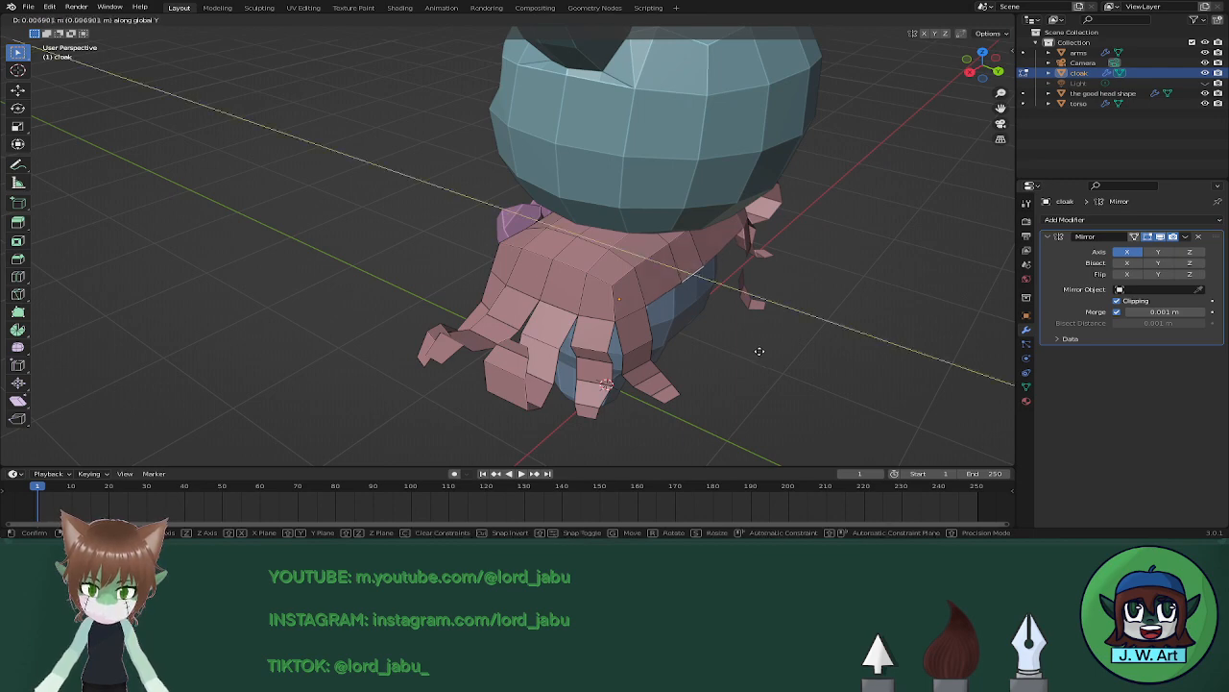
left_click(766, 353)
Select the vertices running across the cloak's shoulder and slide them along their adjoining edges.
mouse_move(766, 354)
middle_mouse_down()
mouse_move(747, 356)
mouse_move(757, 362)
middle_mouse_up()
left_click(593, 294)
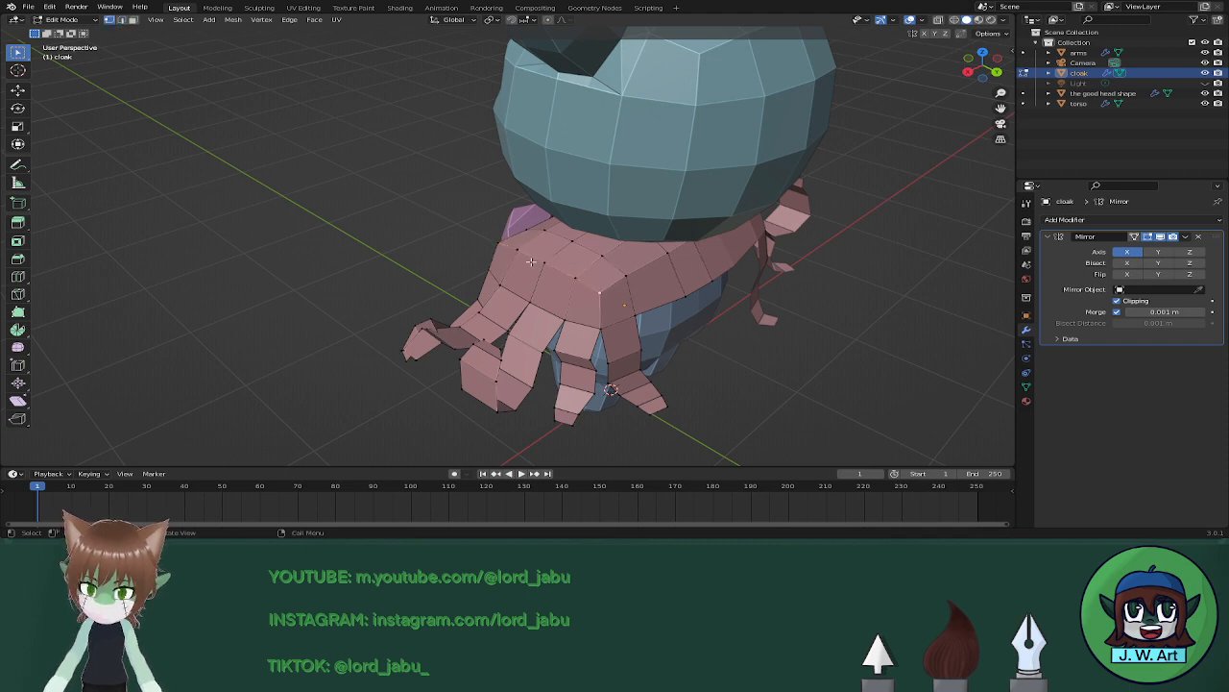
middle_click_drag(598, 286, 548, 300)
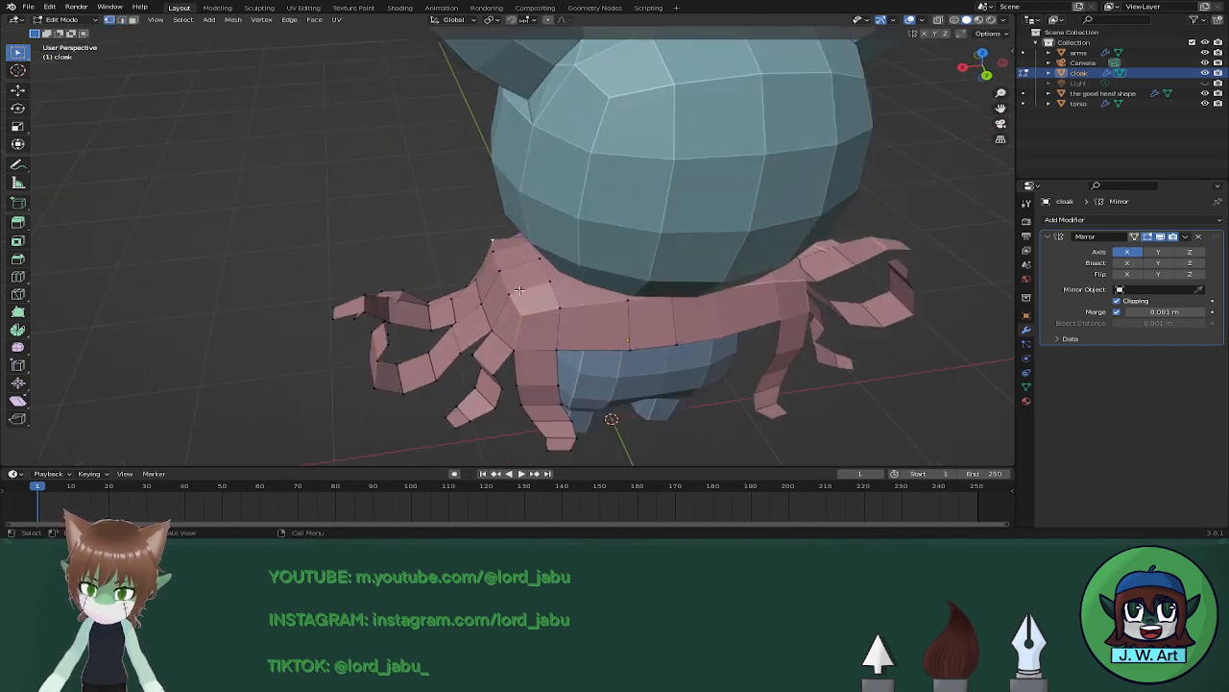
key("g")
key("g")
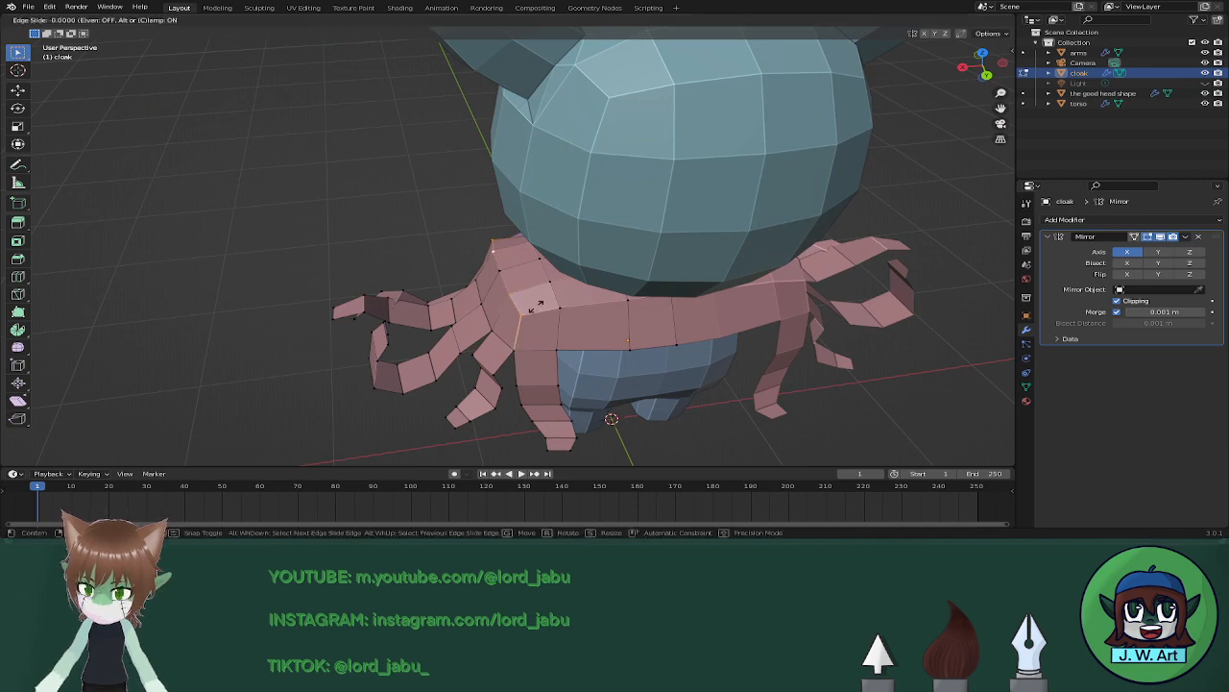
left_click(544, 303)
middle_click_drag(544, 303, 636, 265)
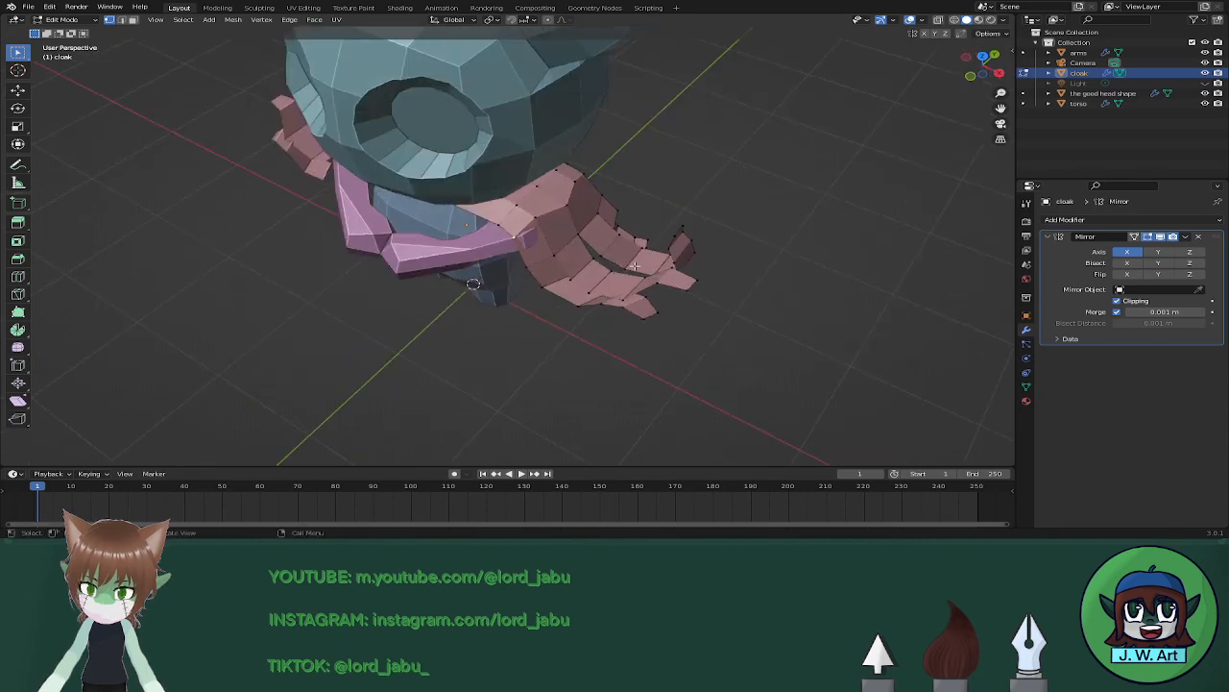
key("shift+v")
left_click(643, 267)
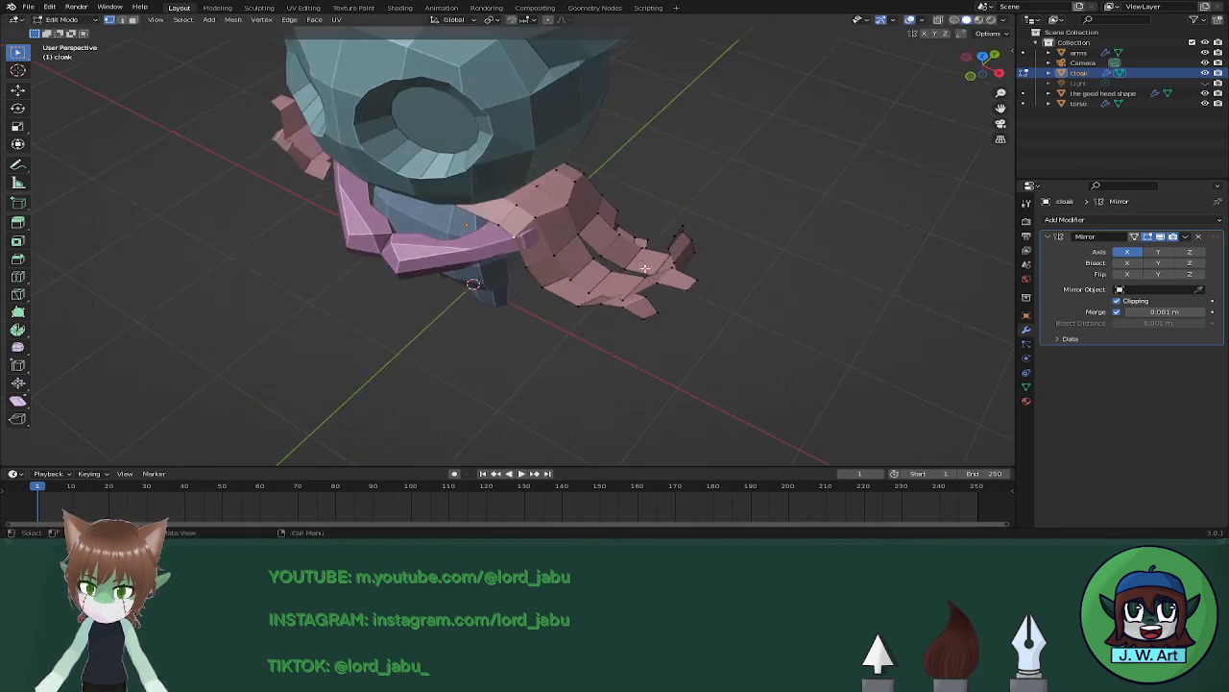
Move the selected part of the cloak's shoulder slightly along the X axis.
key("g")
key("x")
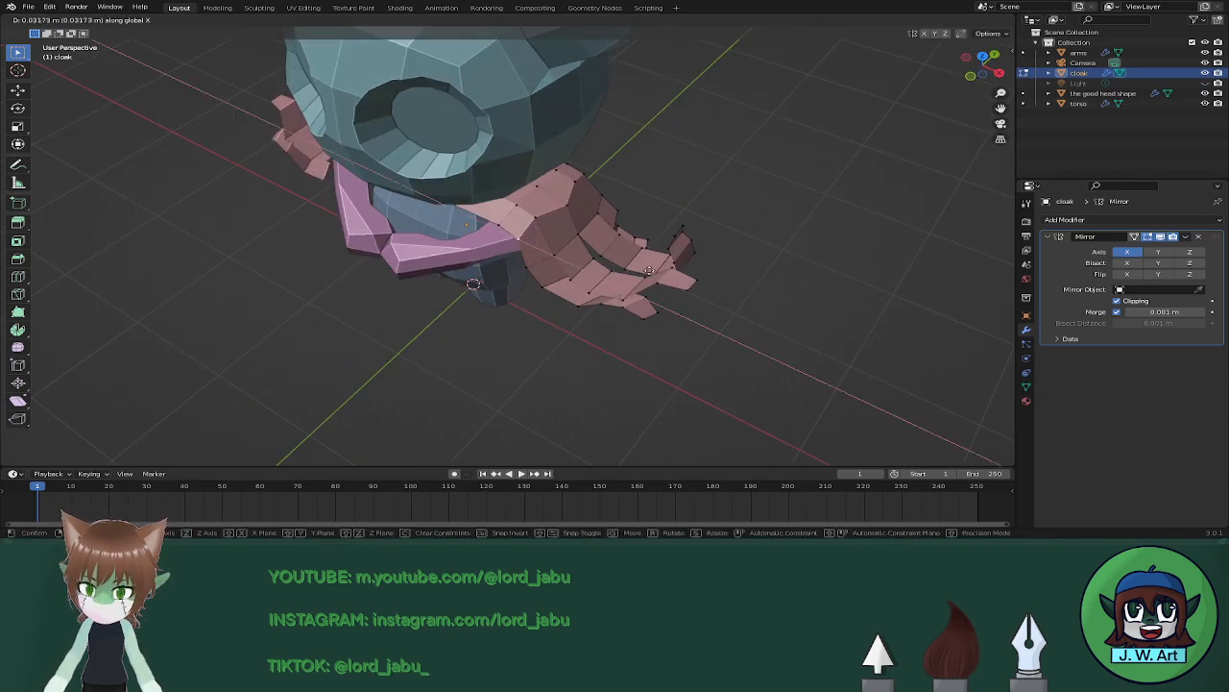
left_click(650, 270)
Extrude the back hem edge beside the fifth strip downward in two segments, dropping about 0.32 m and 0.21 m.
middle_click_drag(650, 270, 611, 227)
key("2")
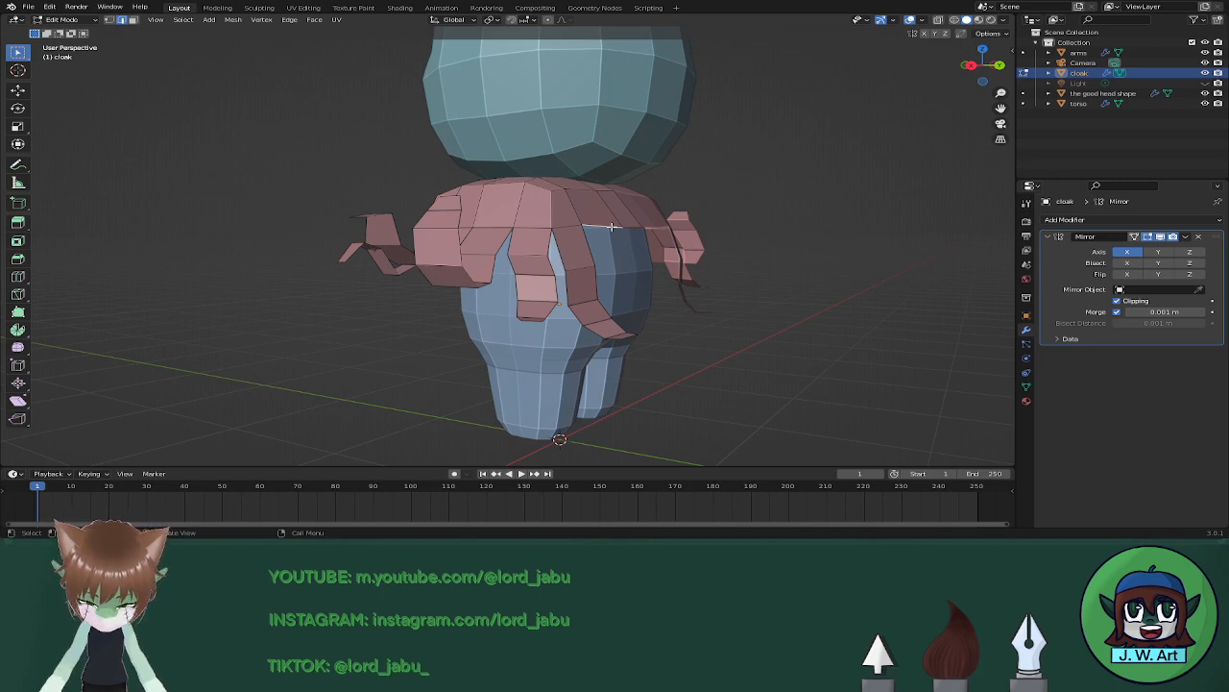
middle_click_drag(541, 290, 514, 320)
key("g")
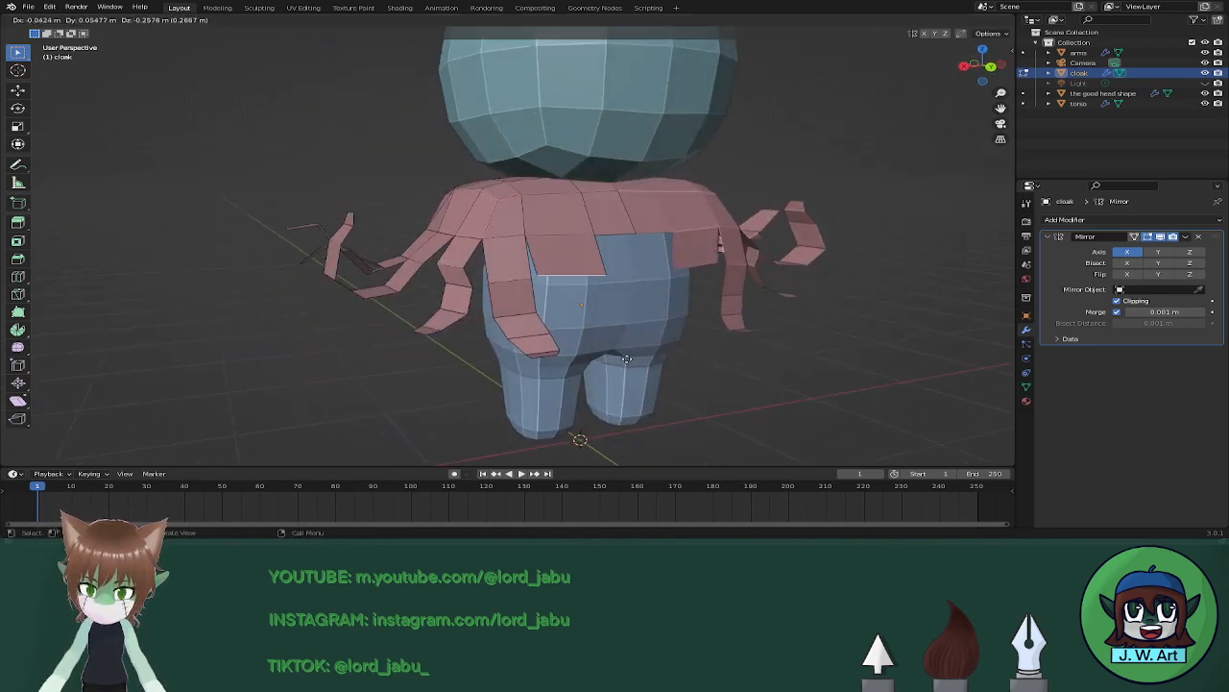
left_click(626, 344)
middle_click_drag(626, 344, 690, 353)
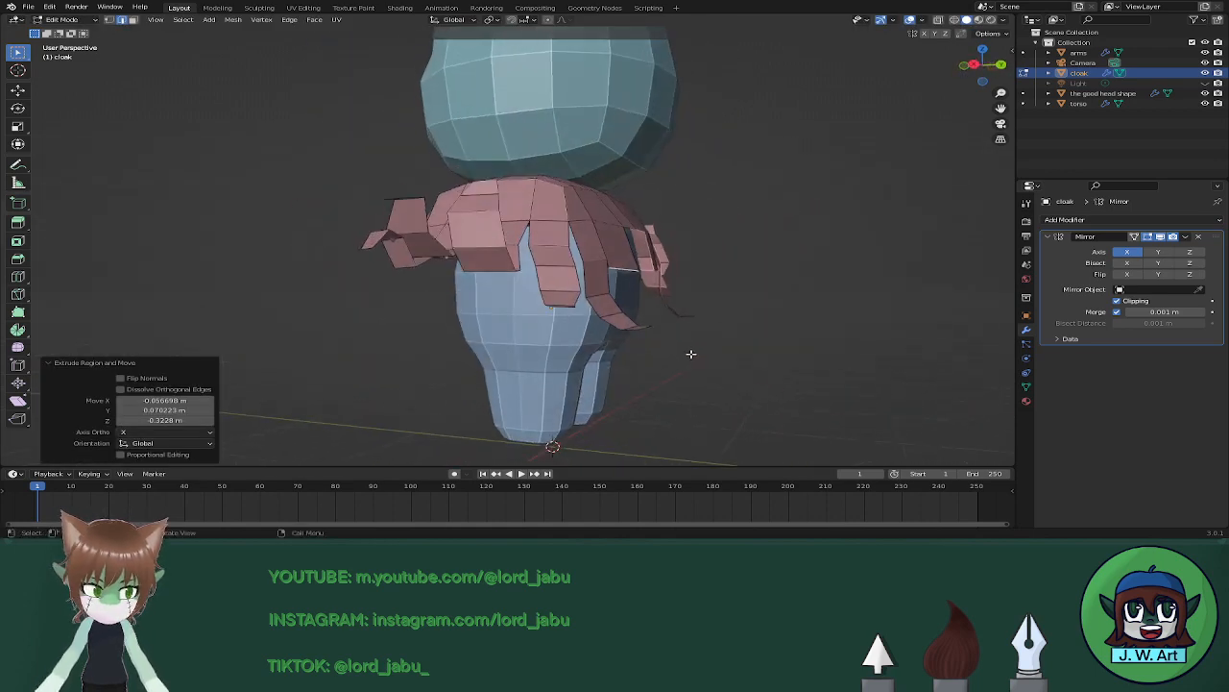
key("e")
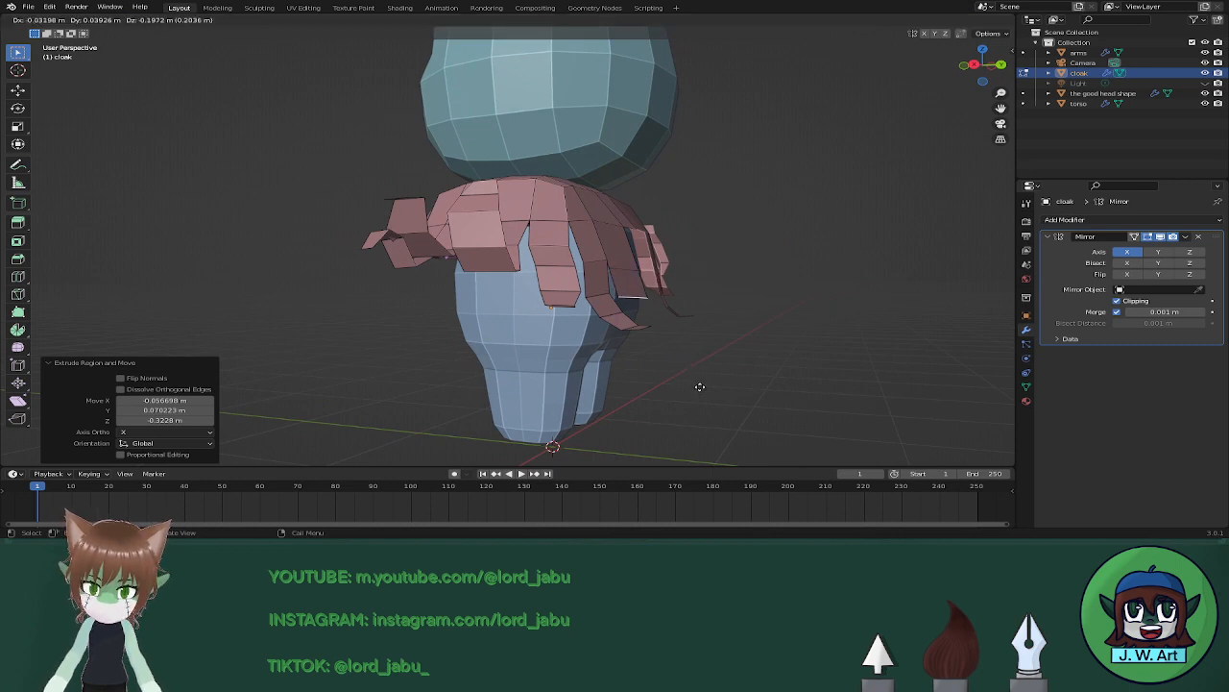
left_click(701, 389)
Extrude the sixth strip's end further so it curls toward the back, adjusting its end edge's size and position.
middle_click_drag(702, 390, 736, 407)
key("e")
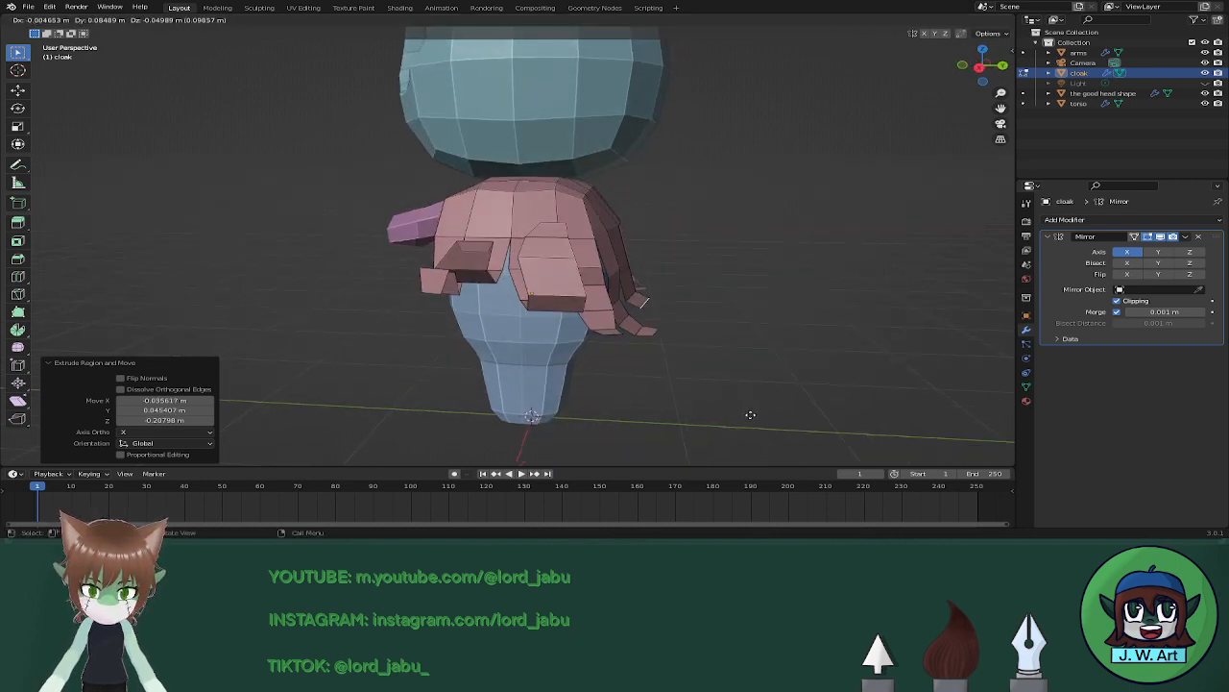
left_click(756, 420)
middle_click_drag(756, 420, 645, 401)
key("s")
left_click(654, 409)
key("g")
left_click(766, 396)
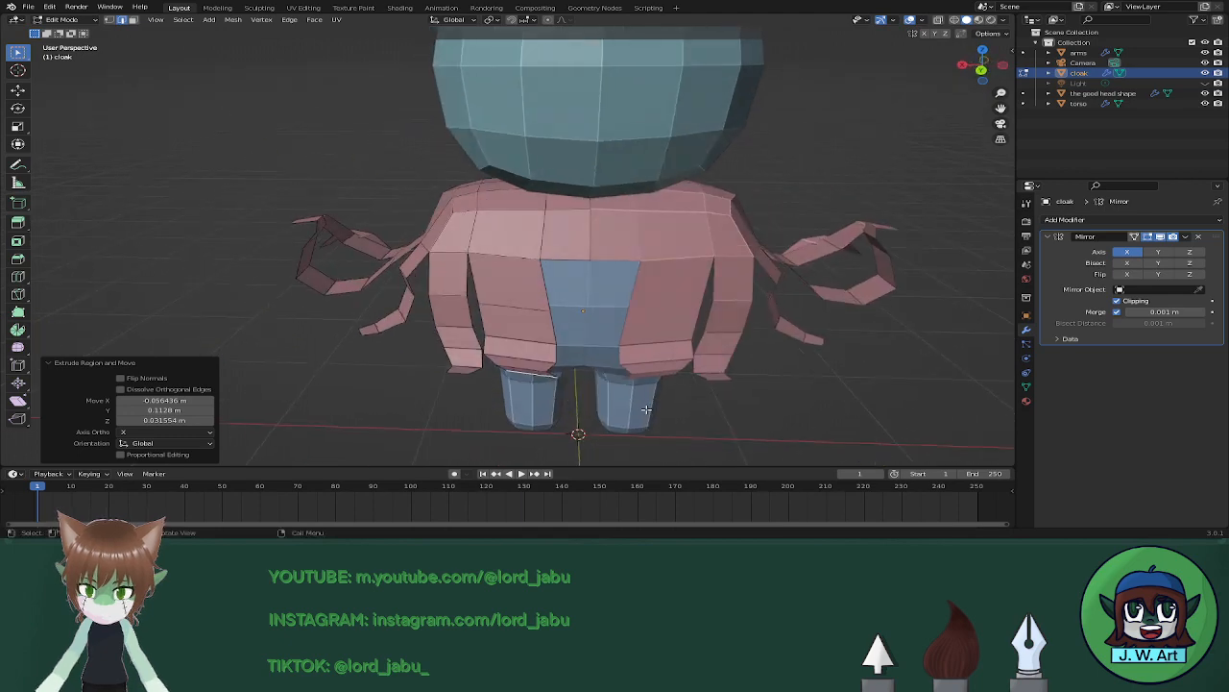
Move the sixth strip's end edge about 0.11 m along X and scale it to 0.425.
key("g")
key("x")
left_click(625, 407)
key("s")
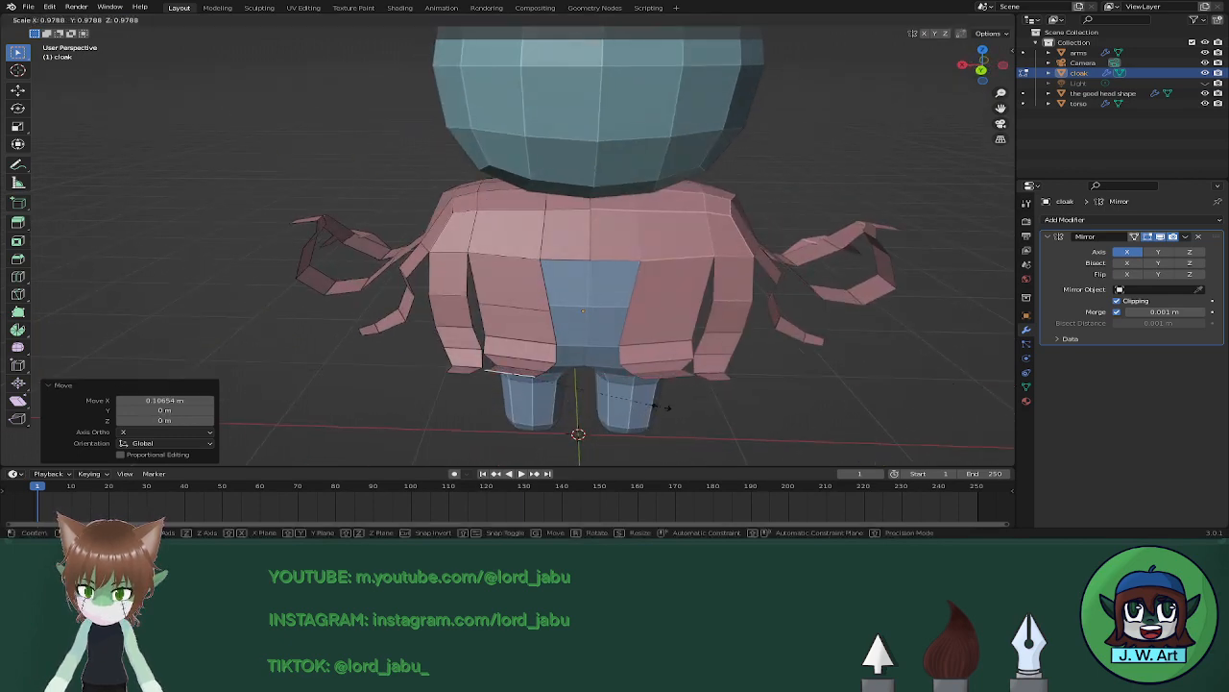
left_click(580, 389)
Extrude the centre-back hem edge downward in four segments, dropping about 0.27, 0.21, 0.24 and 0.09 m, tapering toward the mirror line.
middle_click_drag(580, 390, 603, 372)
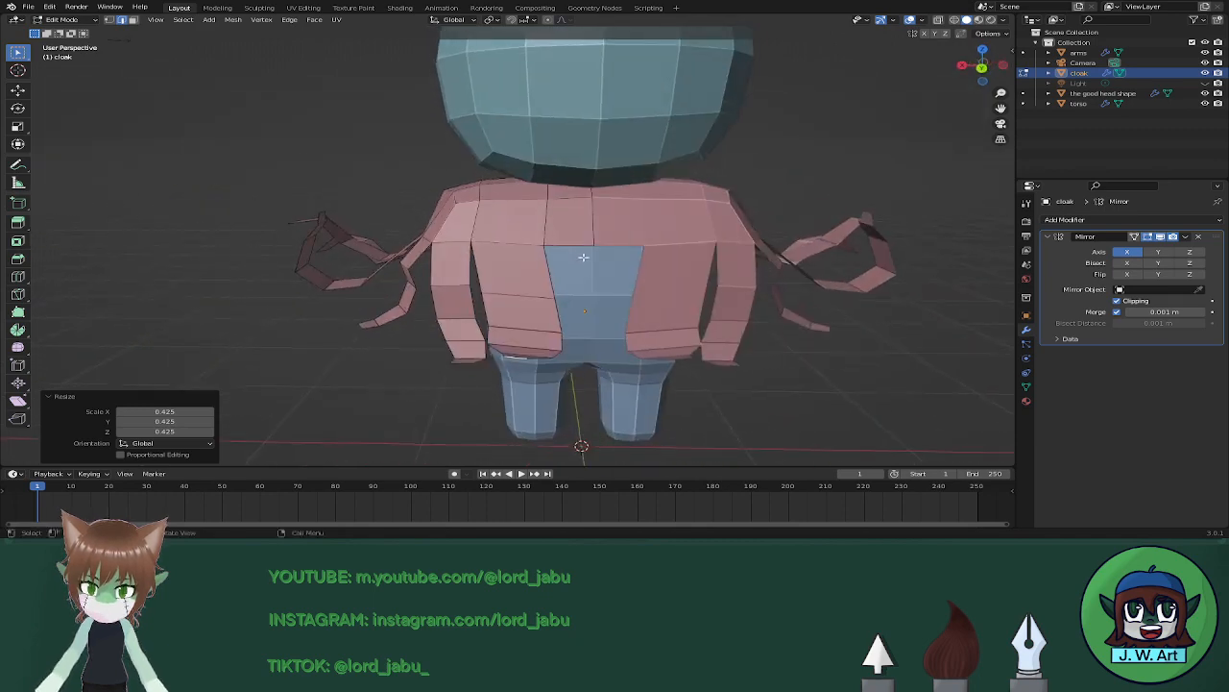
left_click(598, 302)
key("e")
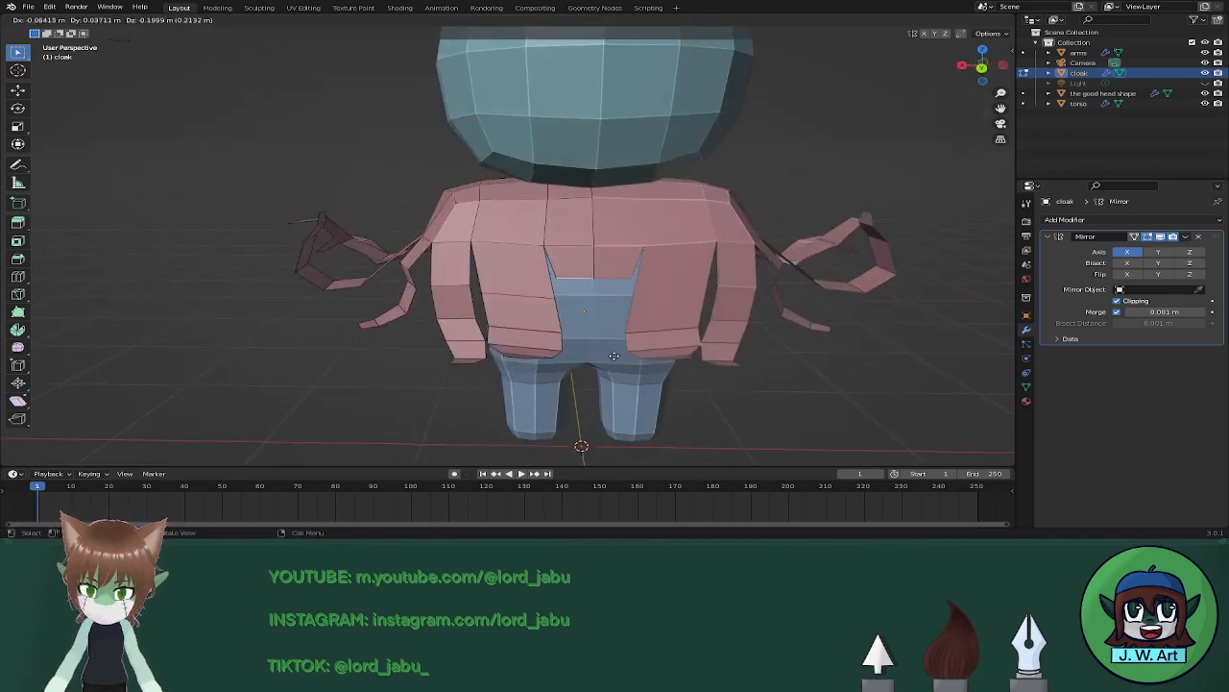
left_click(616, 367)
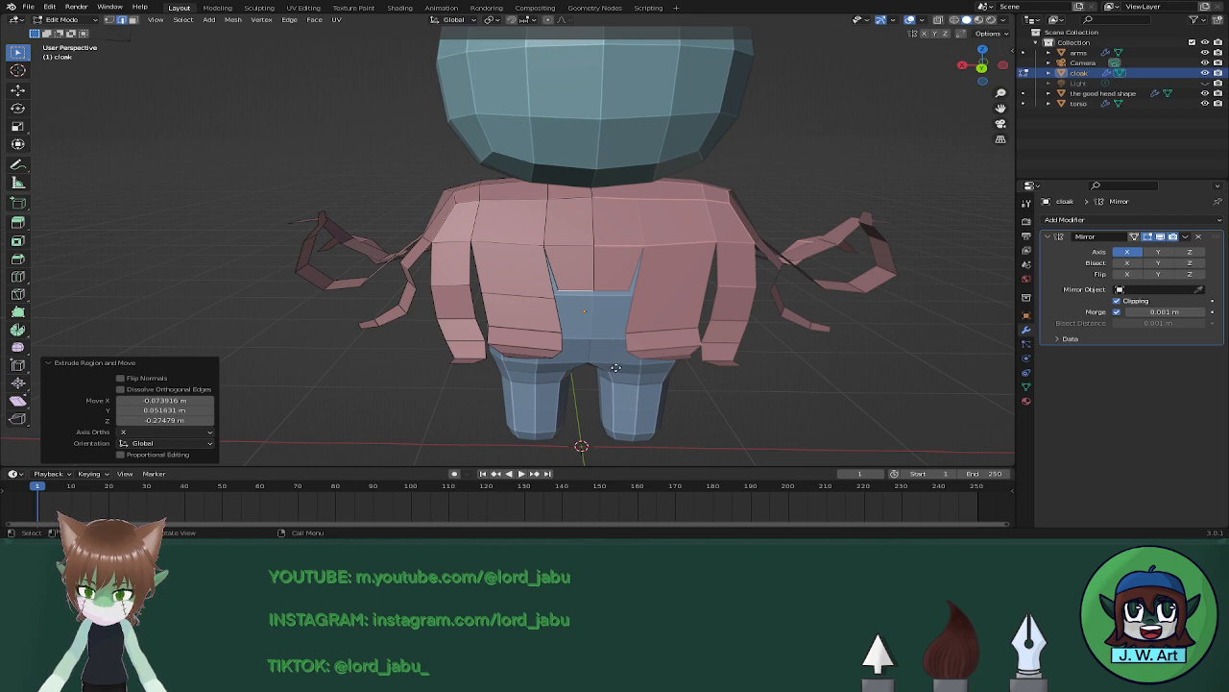
key("e")
left_click(625, 400)
key("e")
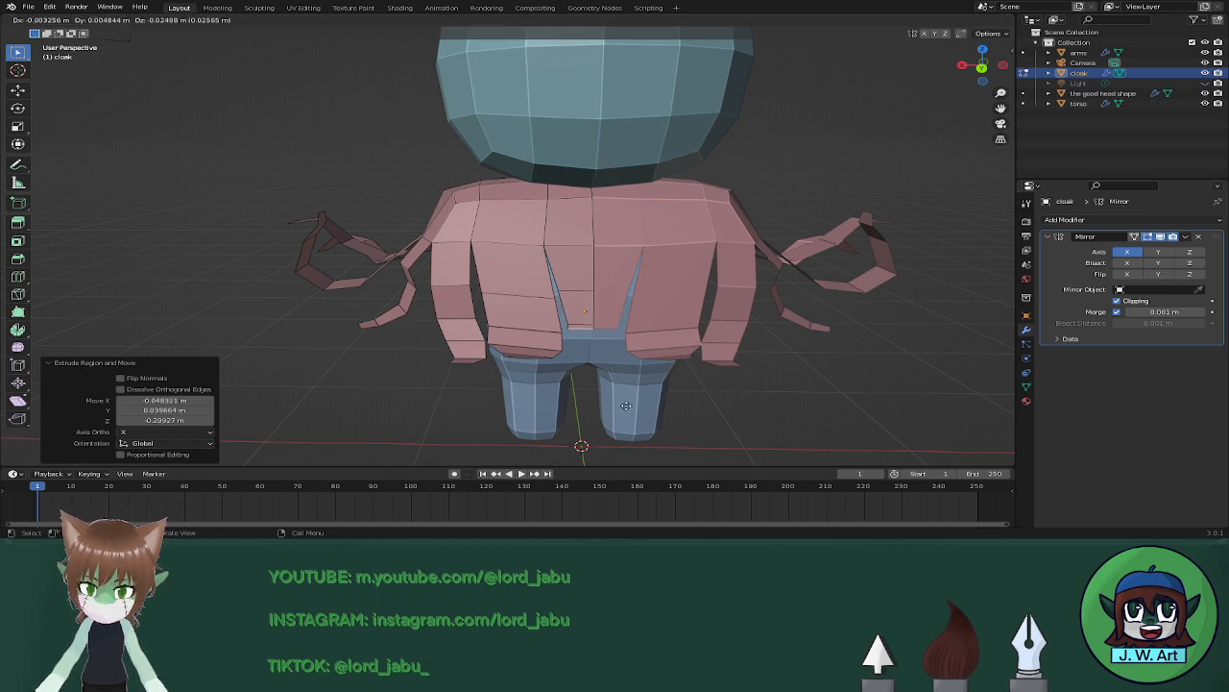
left_click(638, 440)
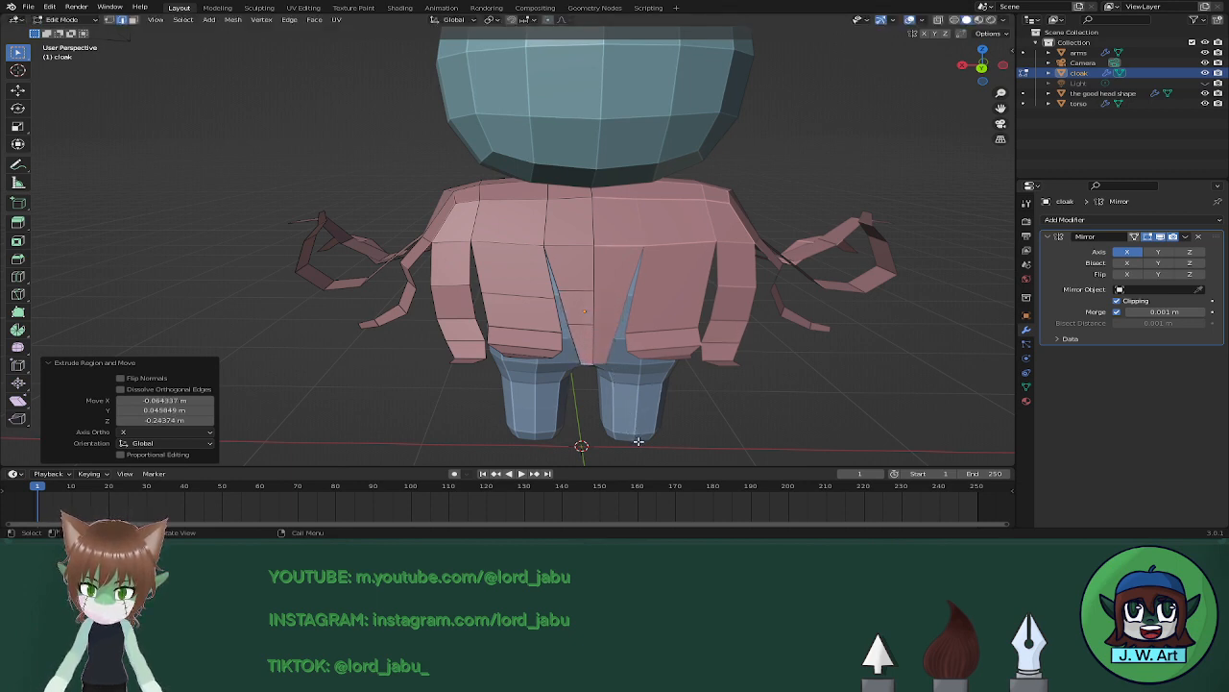
key("e")
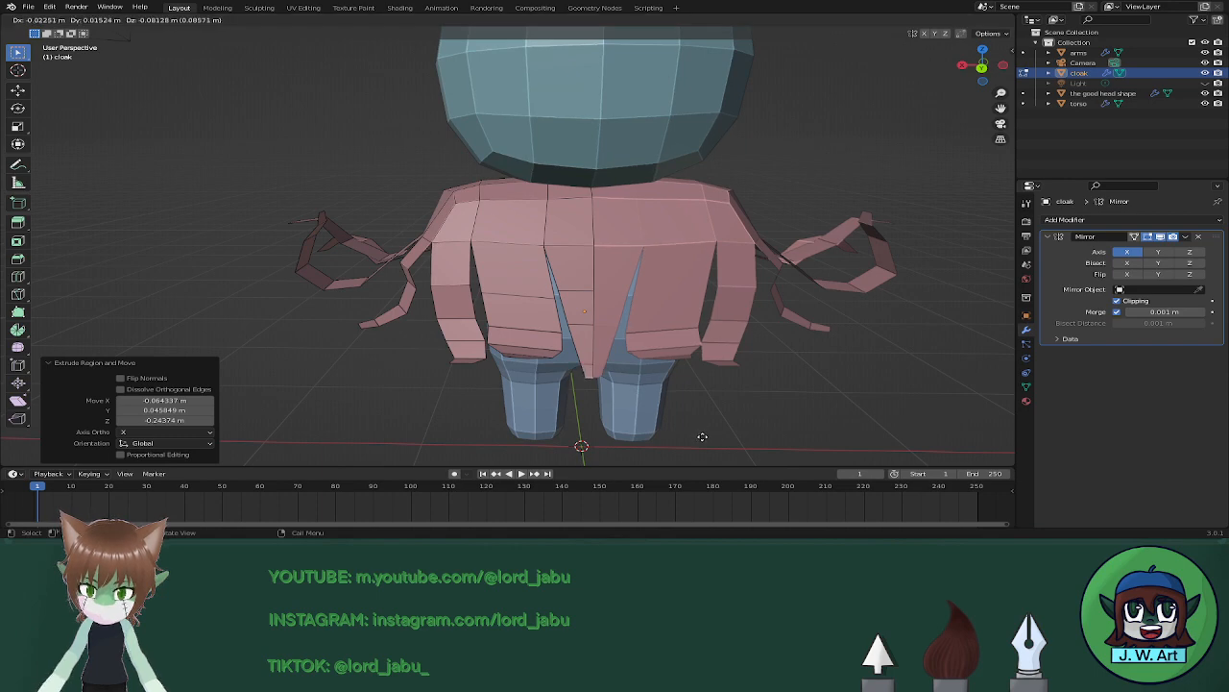
left_click(704, 438)
Leave mesh editing and add a Solidify modifier to the cloak.
middle_click_drag(550, 389, 683, 387)
scroll(672, 376, "down", 4)
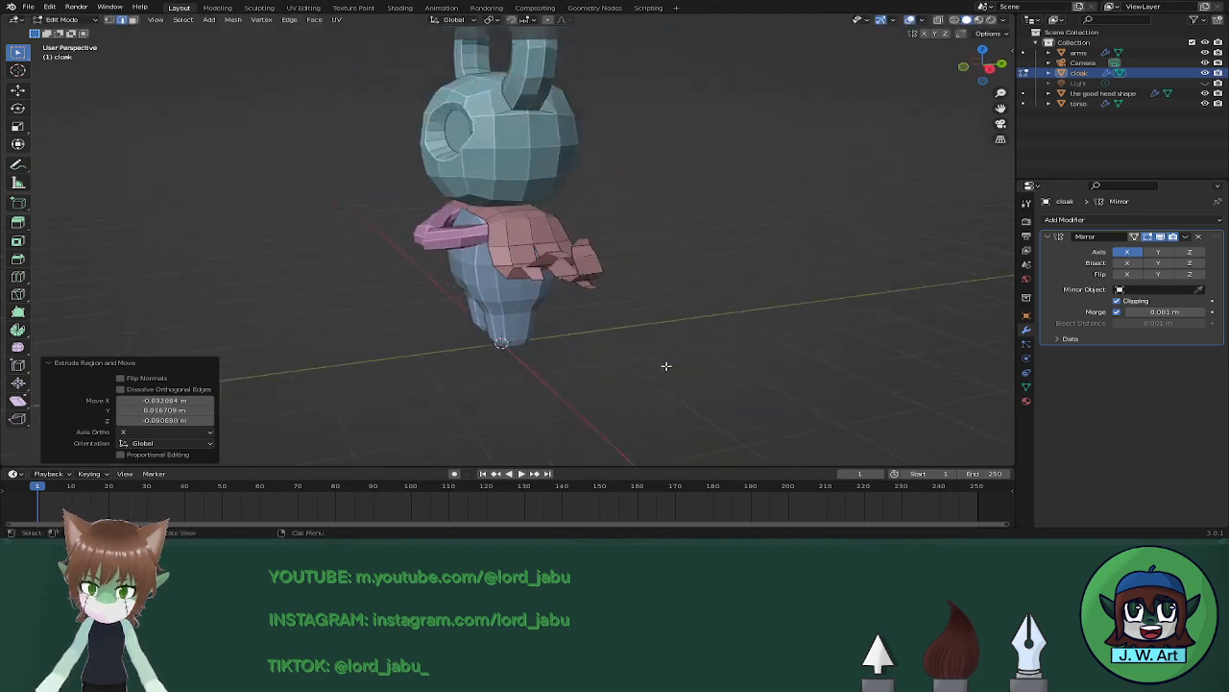
middle_click_drag(452, 336, 582, 306)
key("Tab")
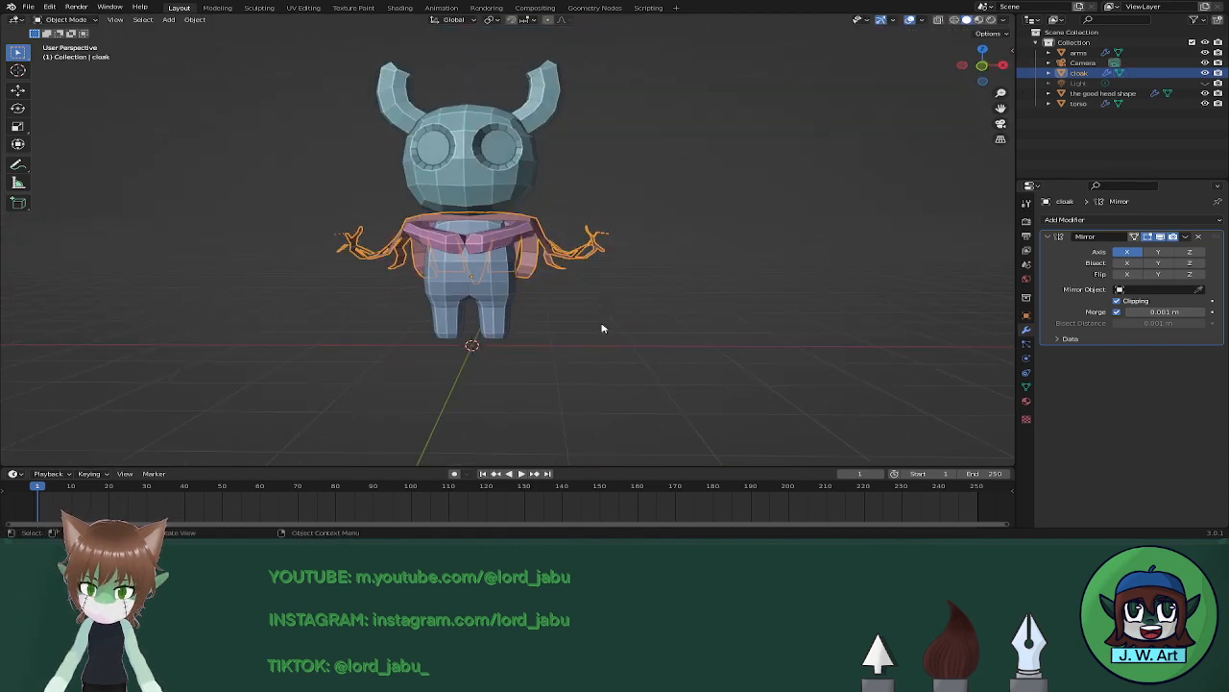
left_click(1182, 222)
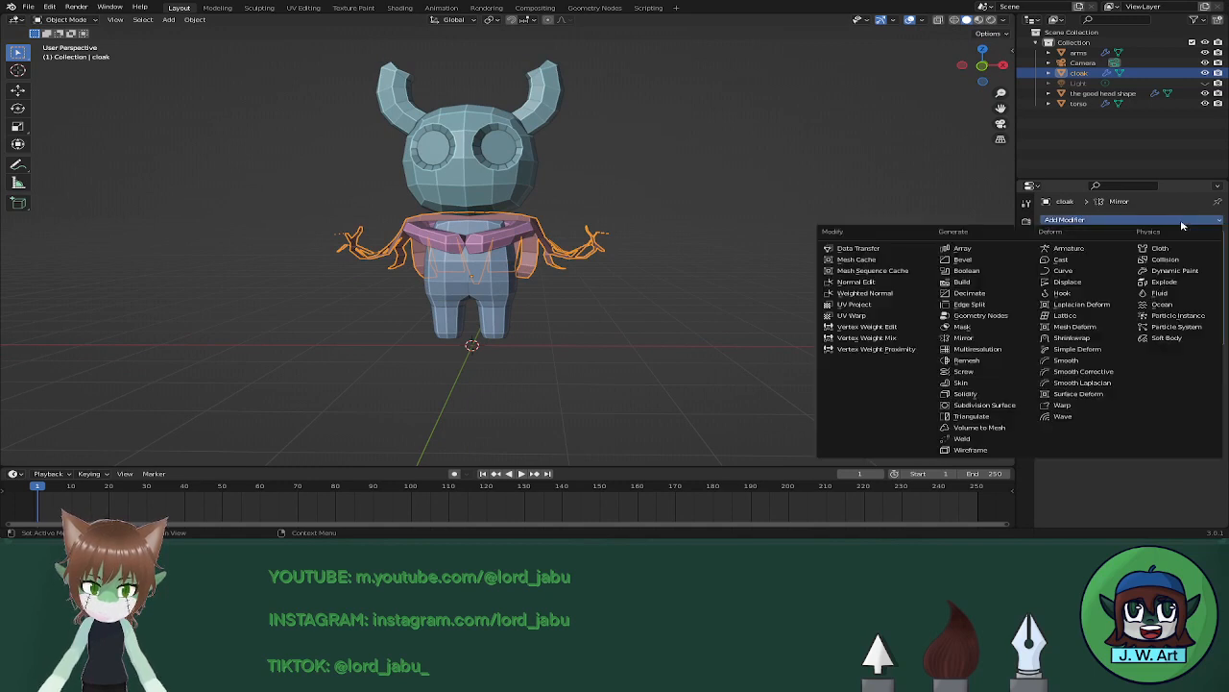
left_click(988, 396)
Set the cloak's Solidify thickness to -0.04 m.
middle_click_drag(860, 327, 962, 280)
scroll(703, 310, "up", 4)
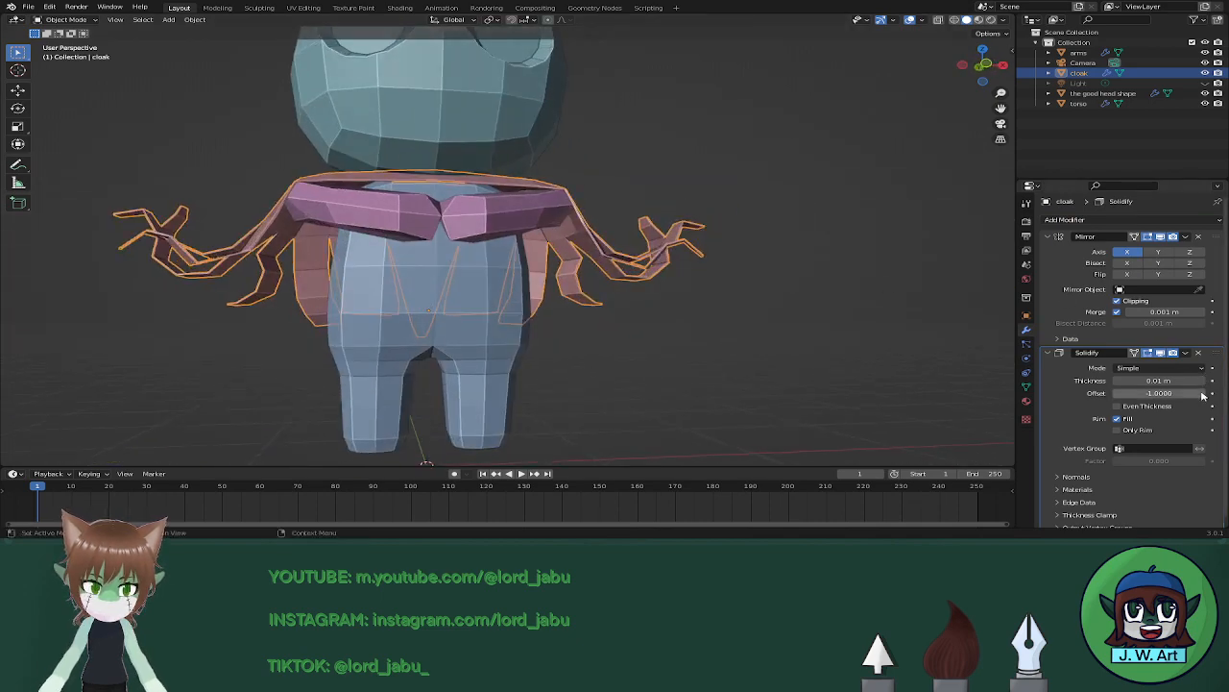
left_click_drag(1200, 381, 1221, 381)
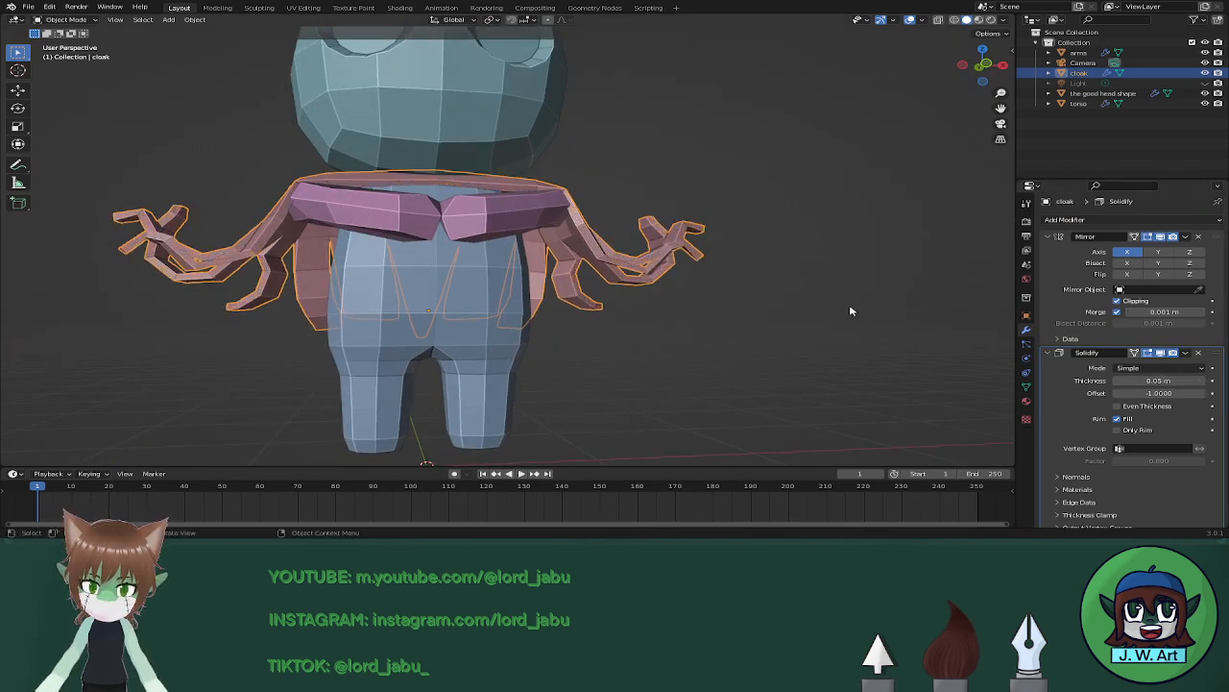
middle_click_drag(851, 308, 823, 313)
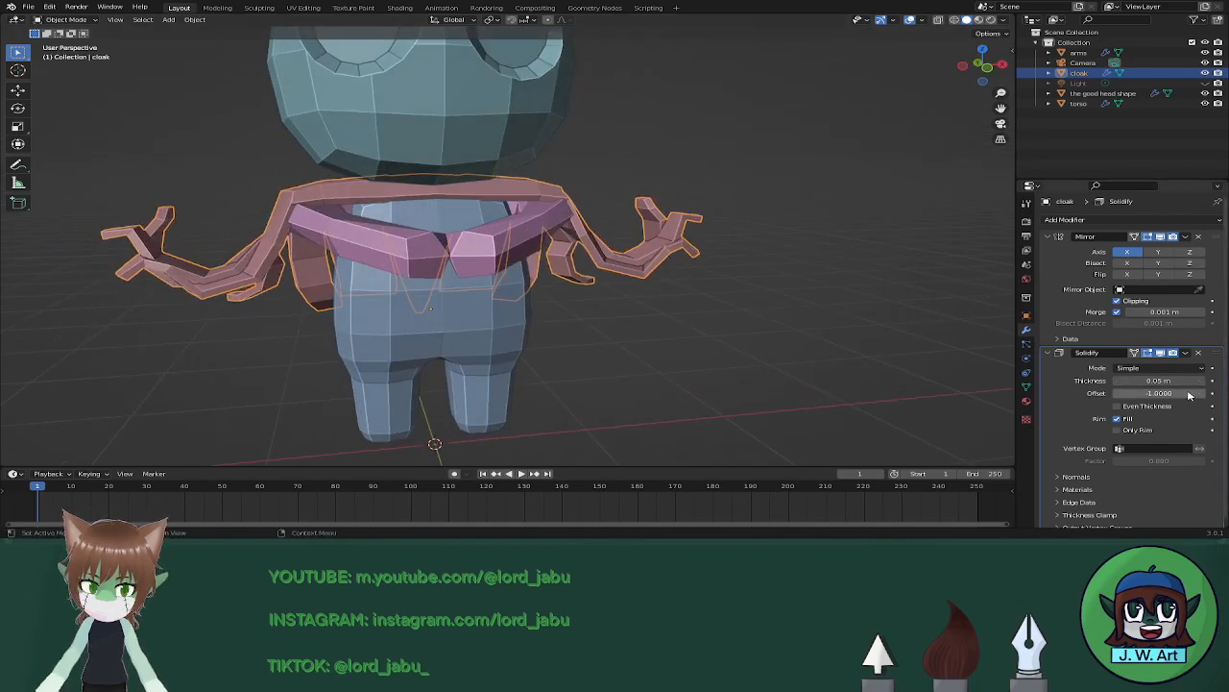
mouse_move(1127, 382)
left_mouse_down()
mouse_move(1167, 382)
mouse_move(1117, 382)
left_mouse_up()
middle_click_drag(903, 335, 566, 248)
key("Tab")
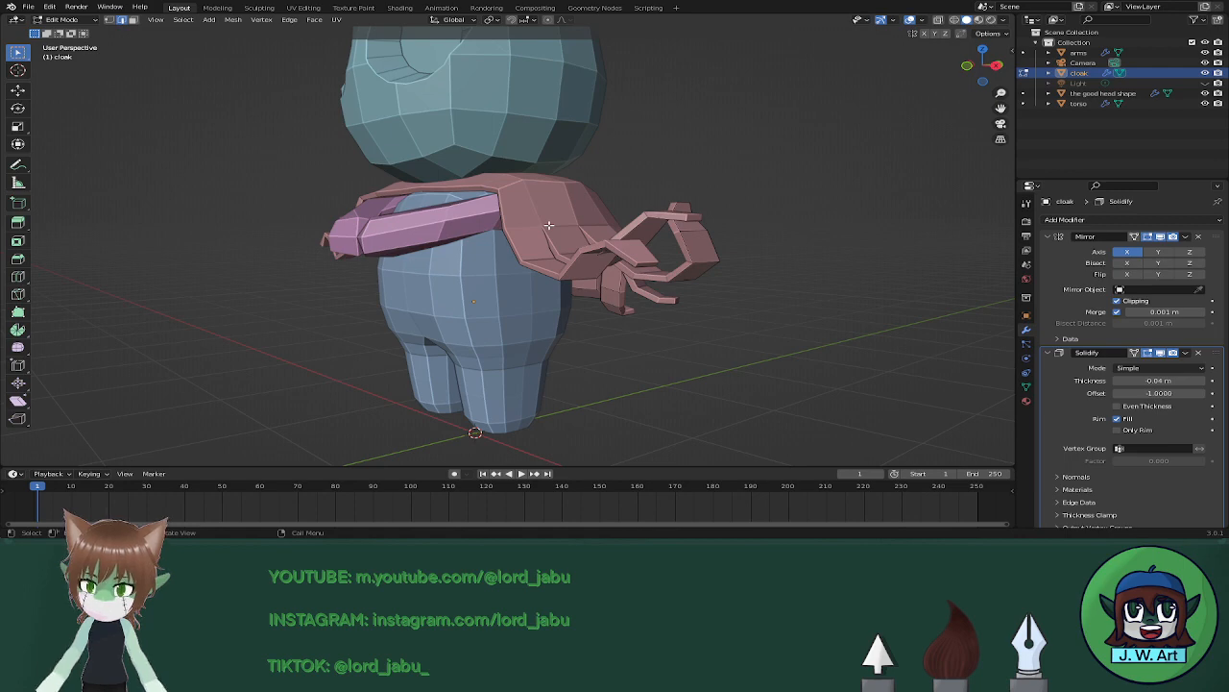
key("Tab")
right_click(552, 227)
left_click(554, 227)
mouse_move(555, 231)
middle_mouse_down()
mouse_move(683, 247)
mouse_move(574, 222)
mouse_move(615, 242)
mouse_move(609, 253)
mouse_move(555, 234)
mouse_move(566, 178)
mouse_move(547, 217)
middle_mouse_up()
scroll(665, 244, "down", 5)
key("ctrl+z")
scroll(598, 256, "up", 4)
Return to editing the cloak's vertices with the Solidify modifier hidden in the viewport.
key("Tab")
key("shift+z")
key("shift+z")
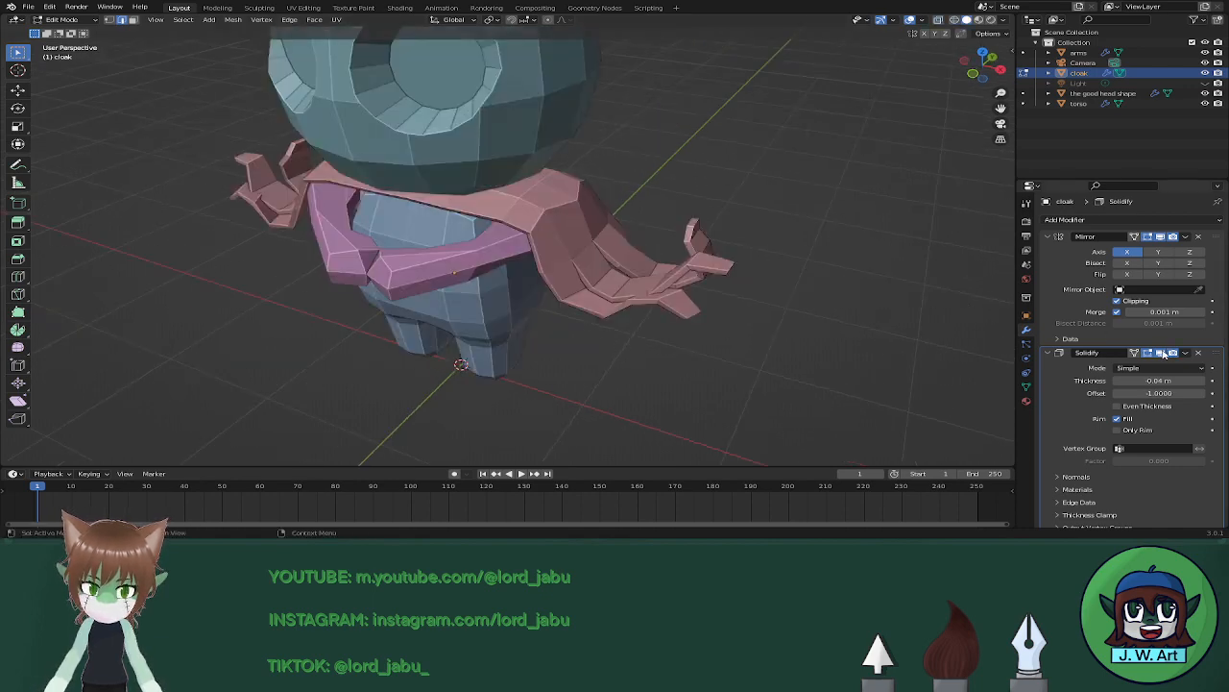
left_click(1161, 352)
scroll(772, 320, "up", 2)
middle_click_drag(771, 321, 745, 312)
key("1")
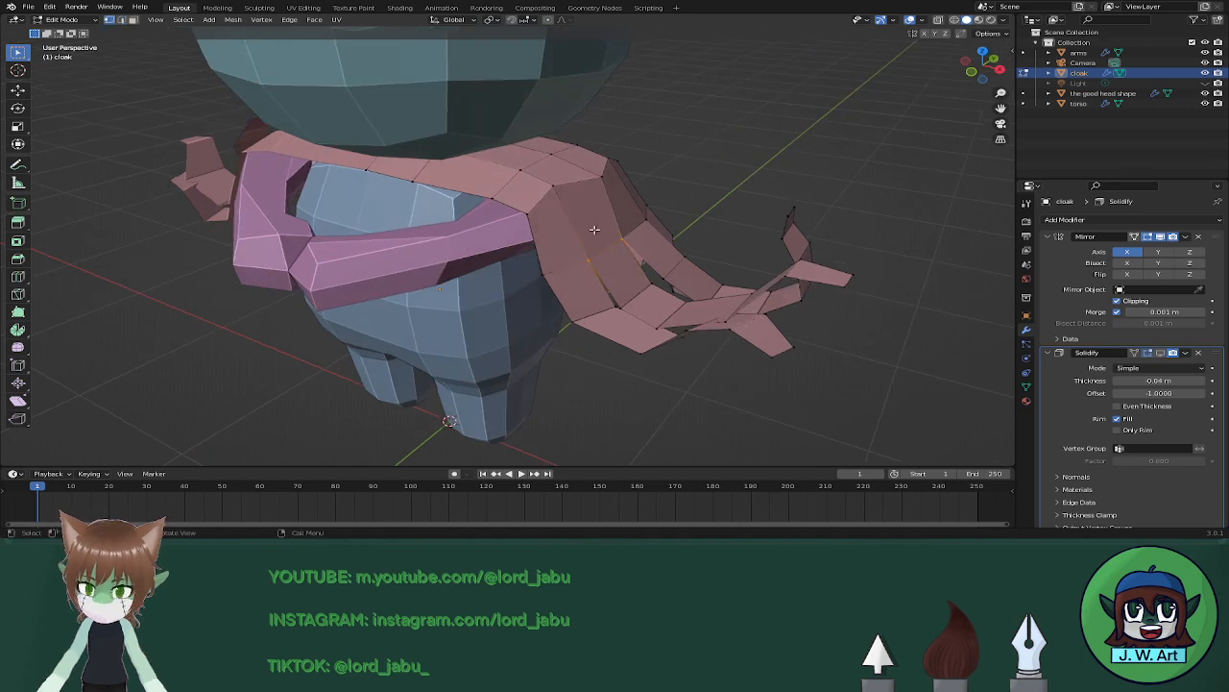
middle_click_drag(555, 200, 587, 219)
left_click(1161, 353)
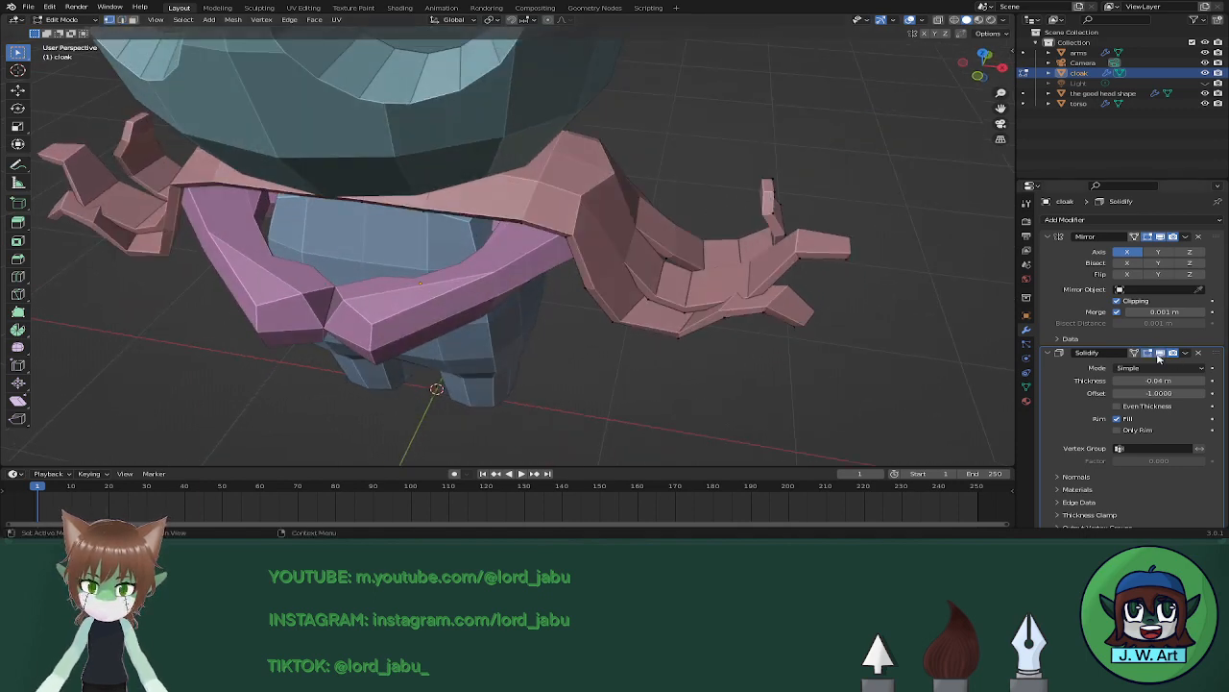
left_click(1161, 352)
Slide the vertices on the cloak's front collar beside the shoulder along their adjoining edges.
middle_click_drag(716, 288, 547, 188)
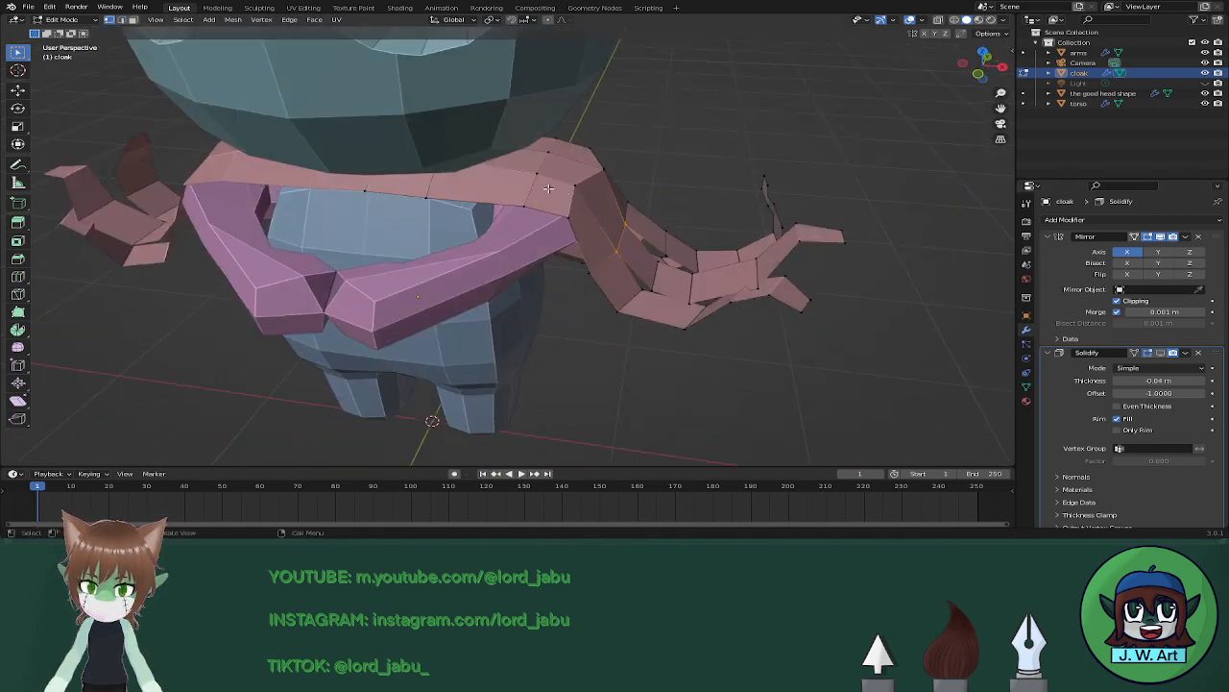
key("shift+v")
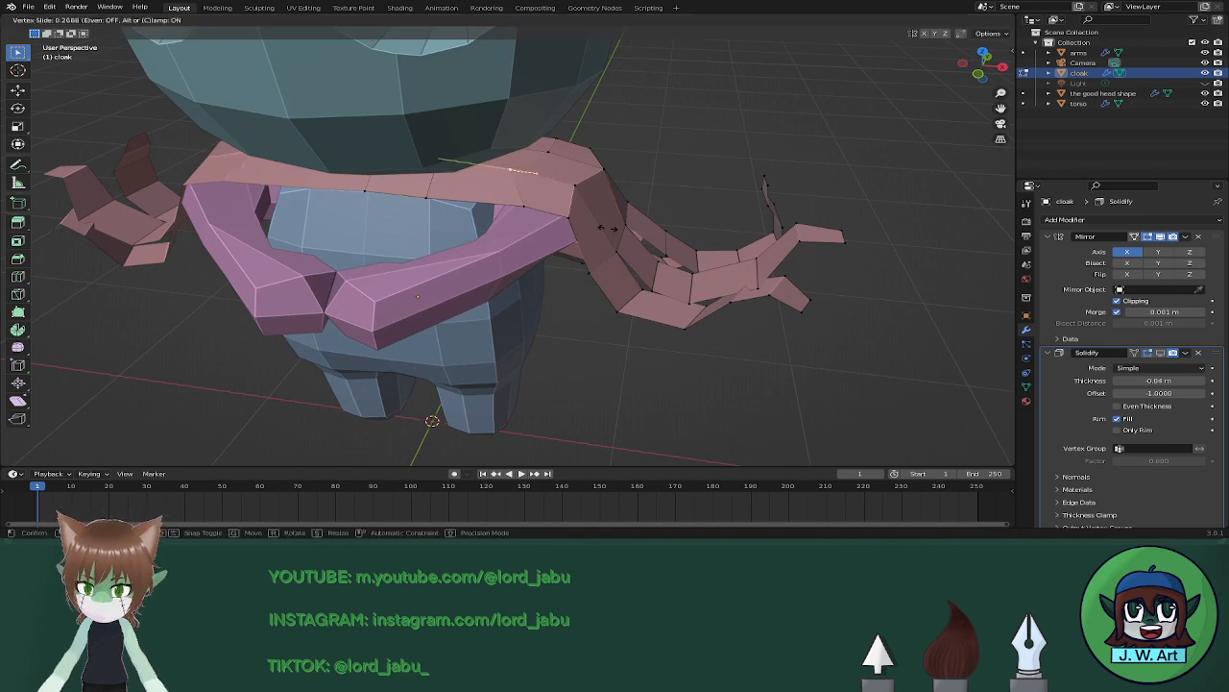
left_click(605, 228)
middle_click_drag(605, 227, 835, 212)
key("shift+v")
left_click(583, 218)
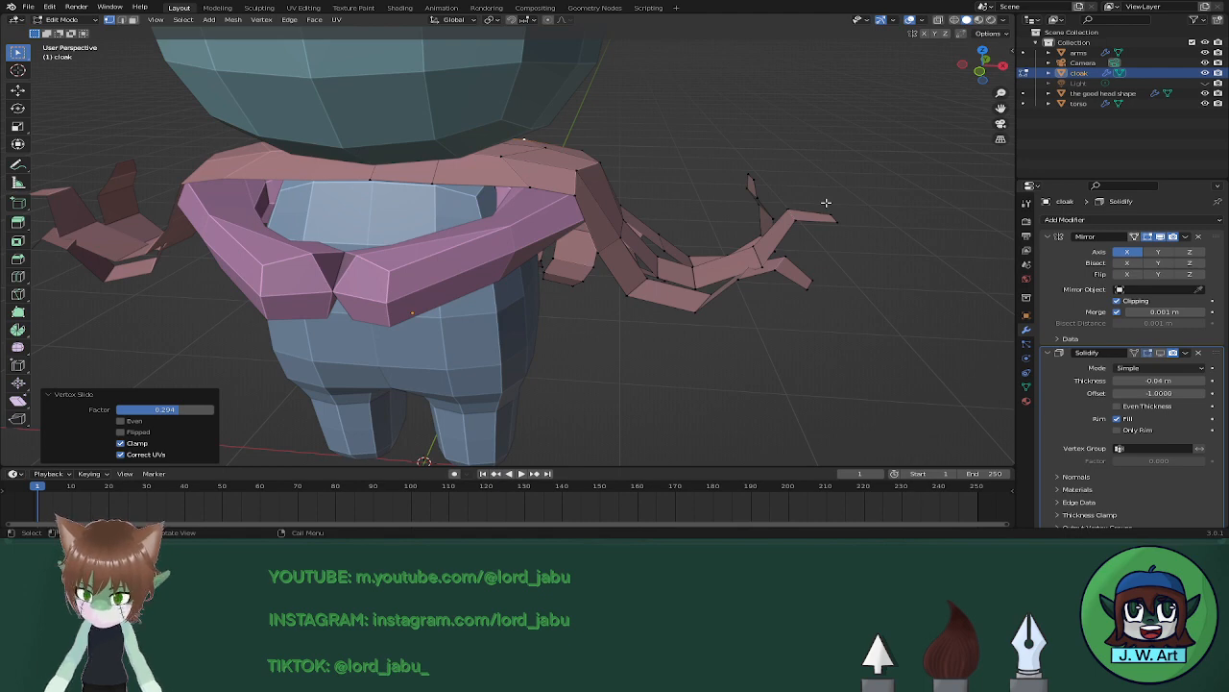
Move the cloak's front-edge vertex above the arm about 0.1 m forward along the Y axis.
middle_click_drag(761, 217, 594, 281)
middle_click_drag(582, 233, 558, 295)
key("g")
key("x")
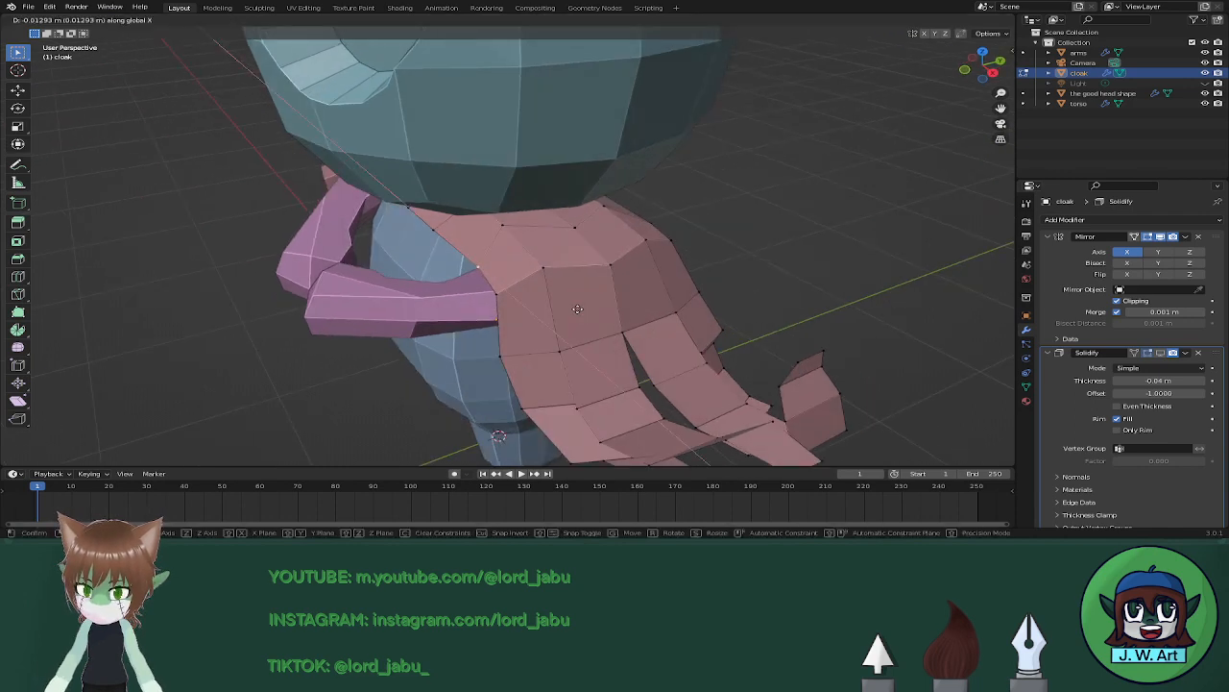
key("y")
left_click(551, 310)
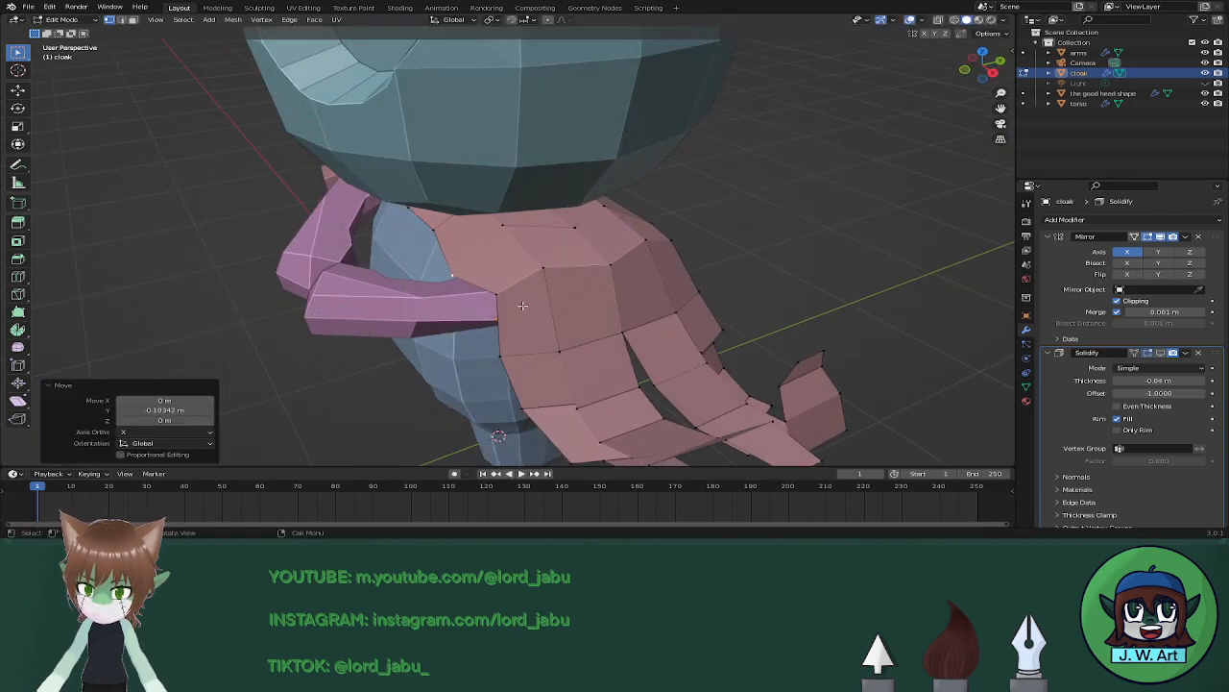
Move the front shoulder corner vertex about 0.14 m forward along Y and lower it along Z.
left_click(498, 296)
key("g")
key("y")
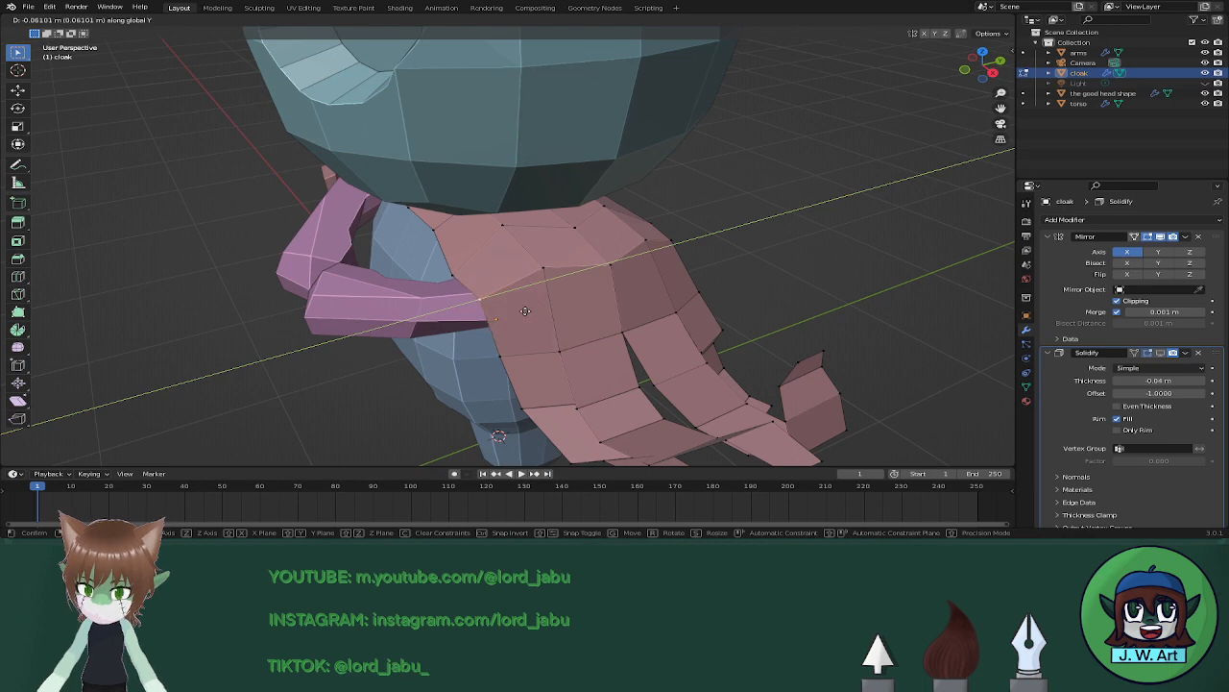
left_click(501, 312)
middle_click_drag(501, 312, 588, 268)
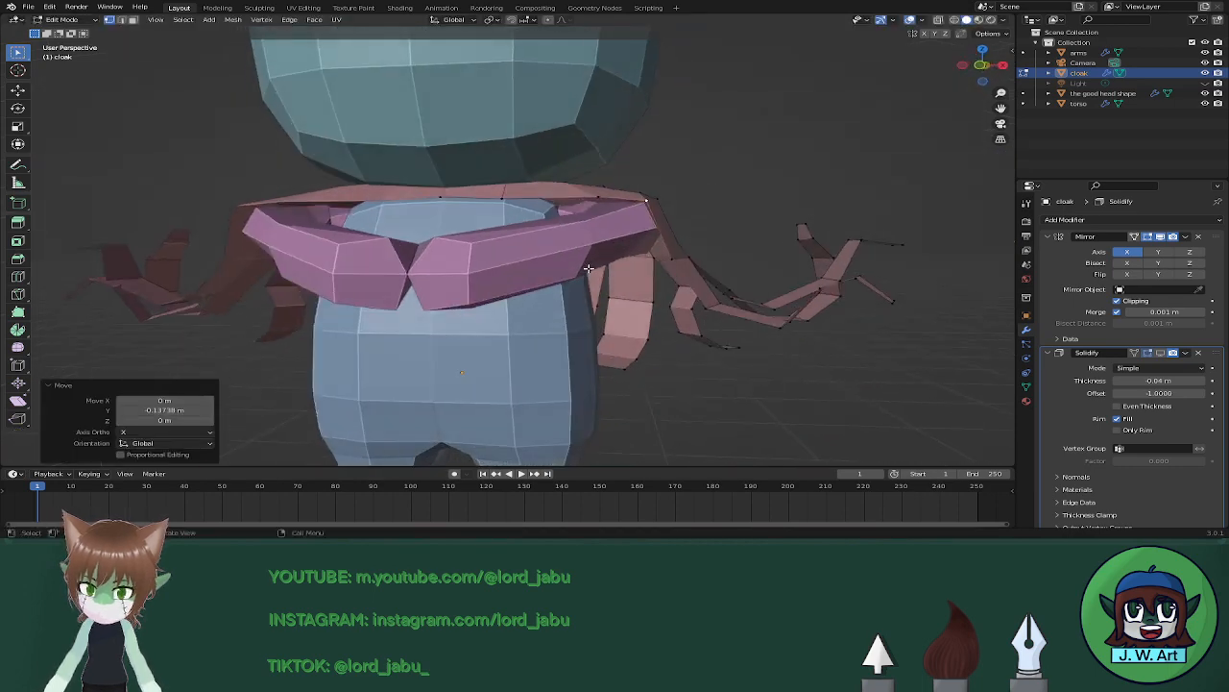
key("g")
key("z")
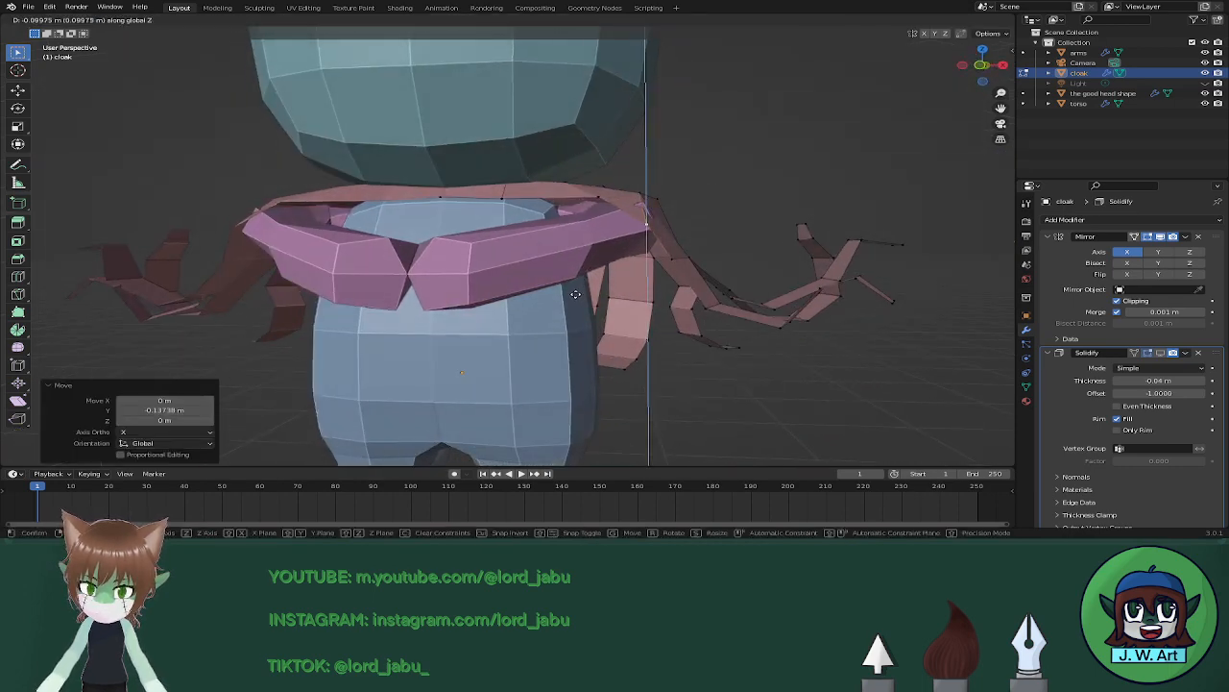
left_click(576, 281)
Slide the selected vertex at the front of the cloak's shoulder along its adjoining edge.
middle_click_drag(576, 280, 674, 325)
key("shift+v")
left_click(685, 315)
Lower the selected vertex about 0.1 m along Z, then shift the cloak's edge vertex beside the arm slightly outward along X.
left_click(590, 320)
key("g")
key("x")
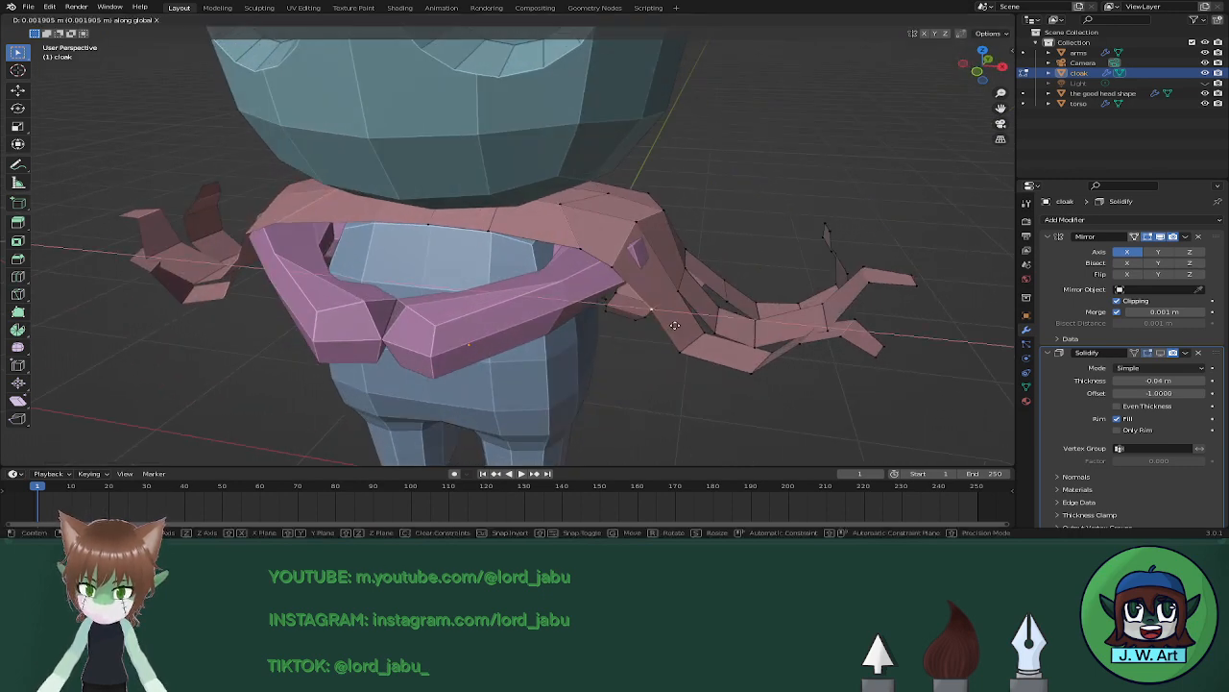
left_click(678, 324)
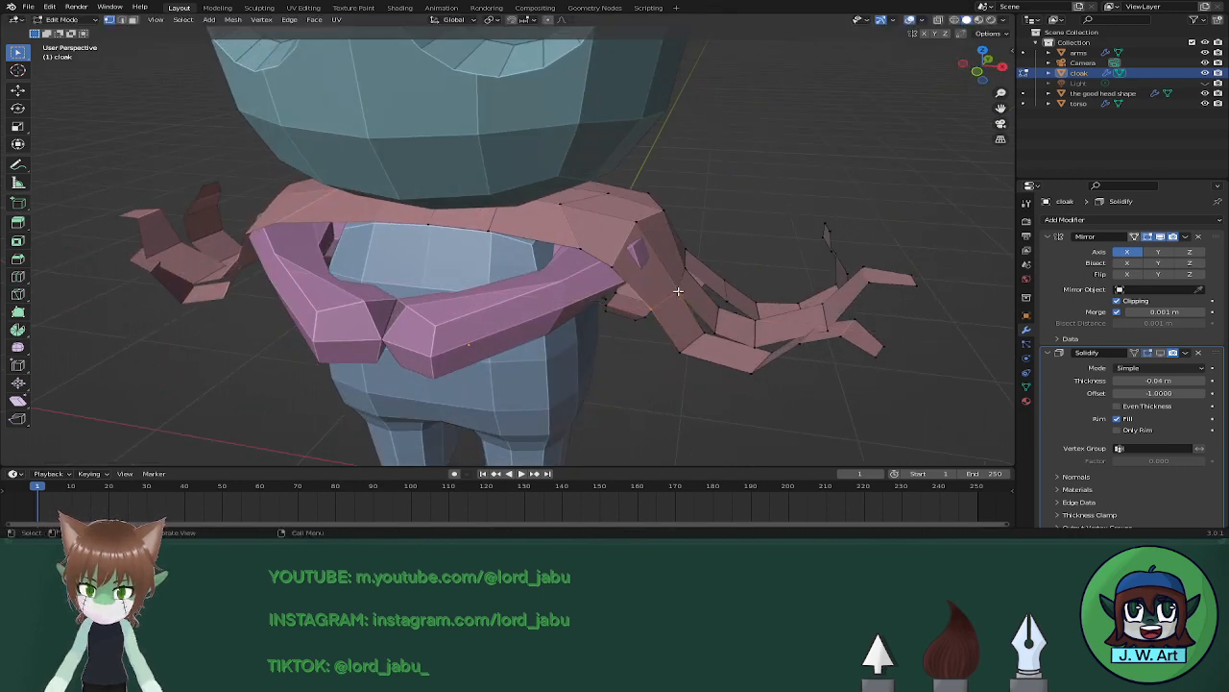
key("g")
key("x")
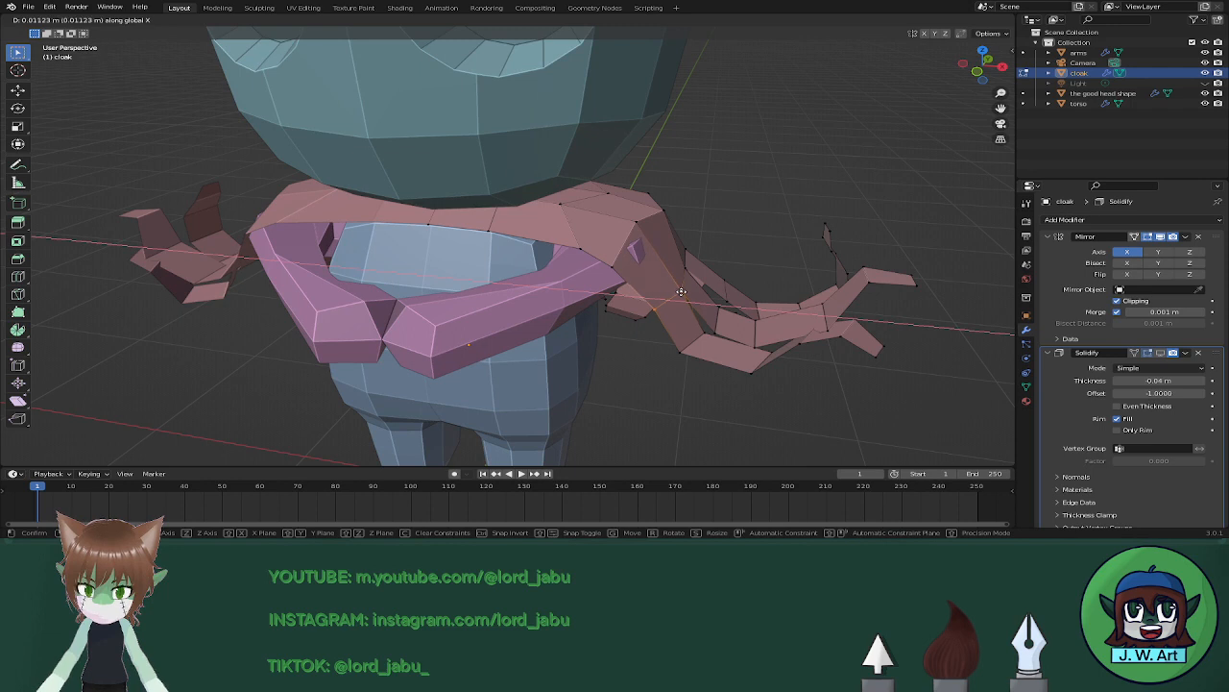
left_click(681, 291)
Shift the cloak's front shoulder corner outward along the X axis in two moves, the second about 0.025 m.
left_click(637, 223)
key("g")
key("x")
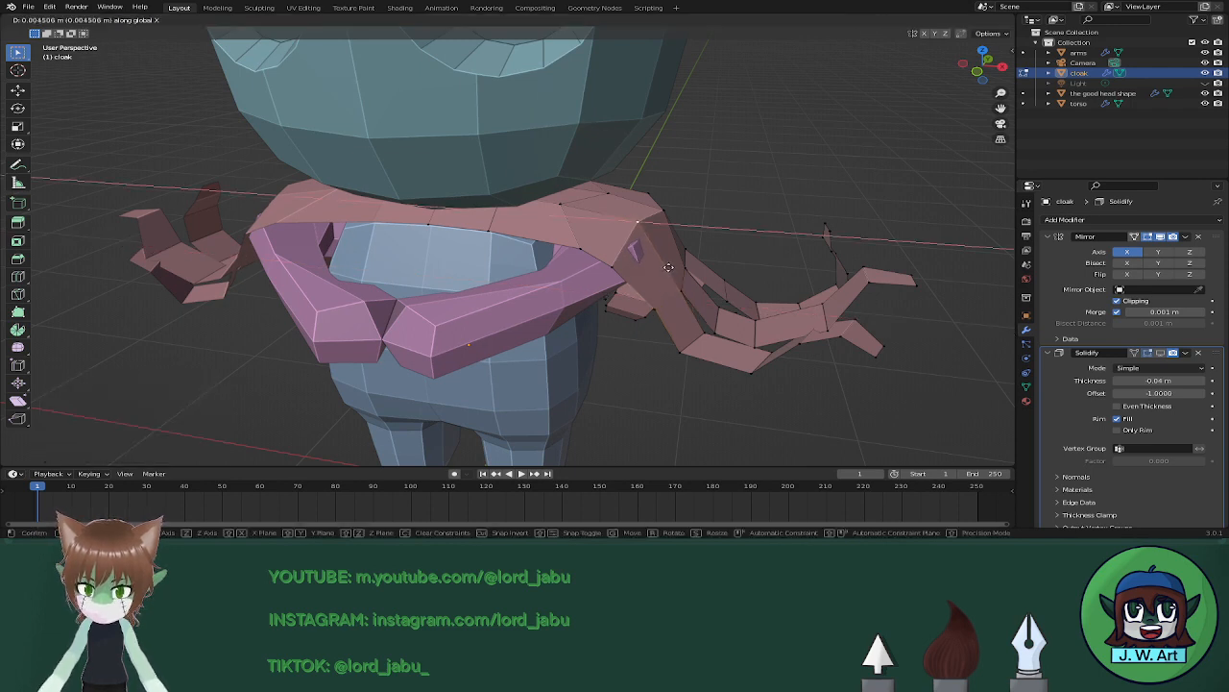
left_click(671, 266)
middle_click_drag(667, 266, 681, 217)
left_click(645, 259)
key("g")
key("x")
left_click(680, 267)
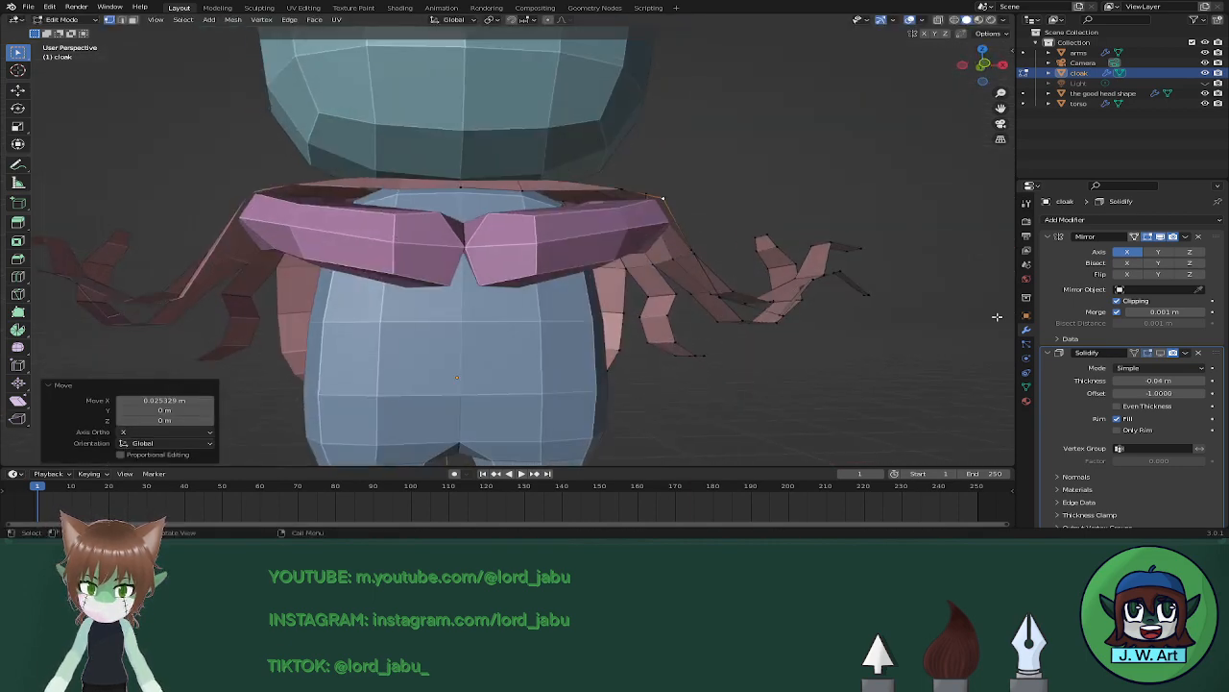
Turn on the cloak's Solidify modifier display in the viewport and undo the last edit.
left_click(1160, 351)
middle_click_drag(860, 331, 780, 277)
key("ctrl+z")
middle_click_drag(737, 303, 803, 295)
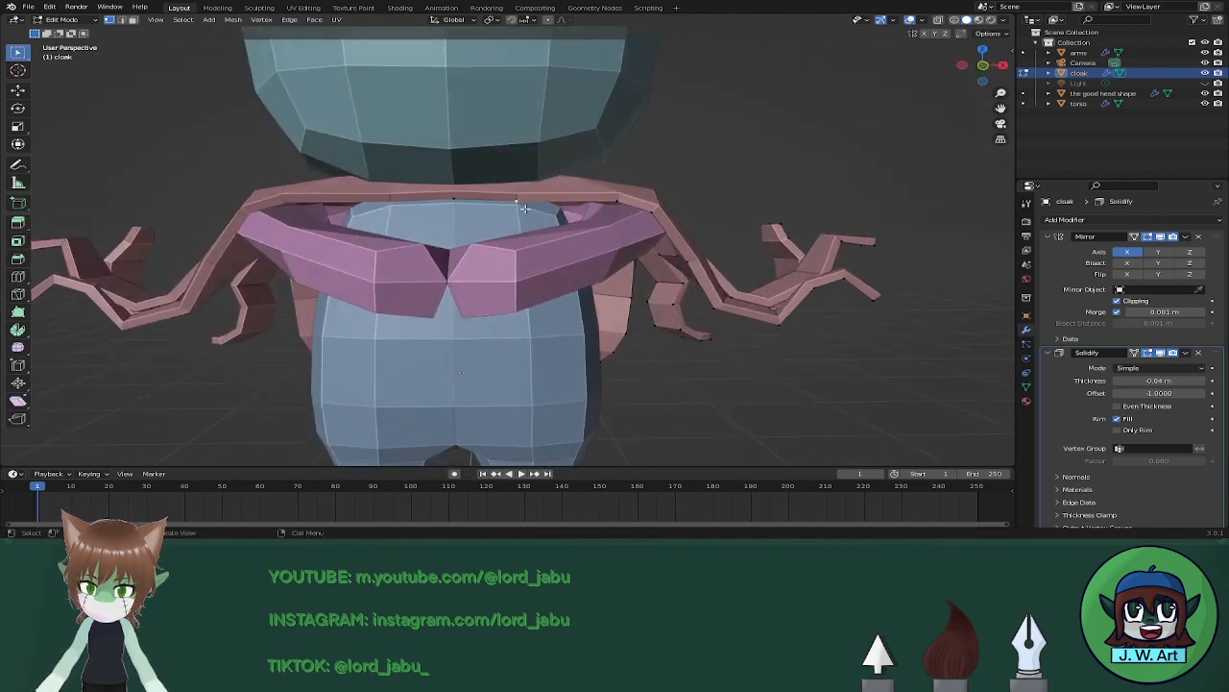
Slide the centre vertex and its neighbour on the cloak's neck edge along their adjoining edges, the centre one by a factor of about 0.265.
middle_click_drag(518, 202, 587, 265)
key("g")
key("g")
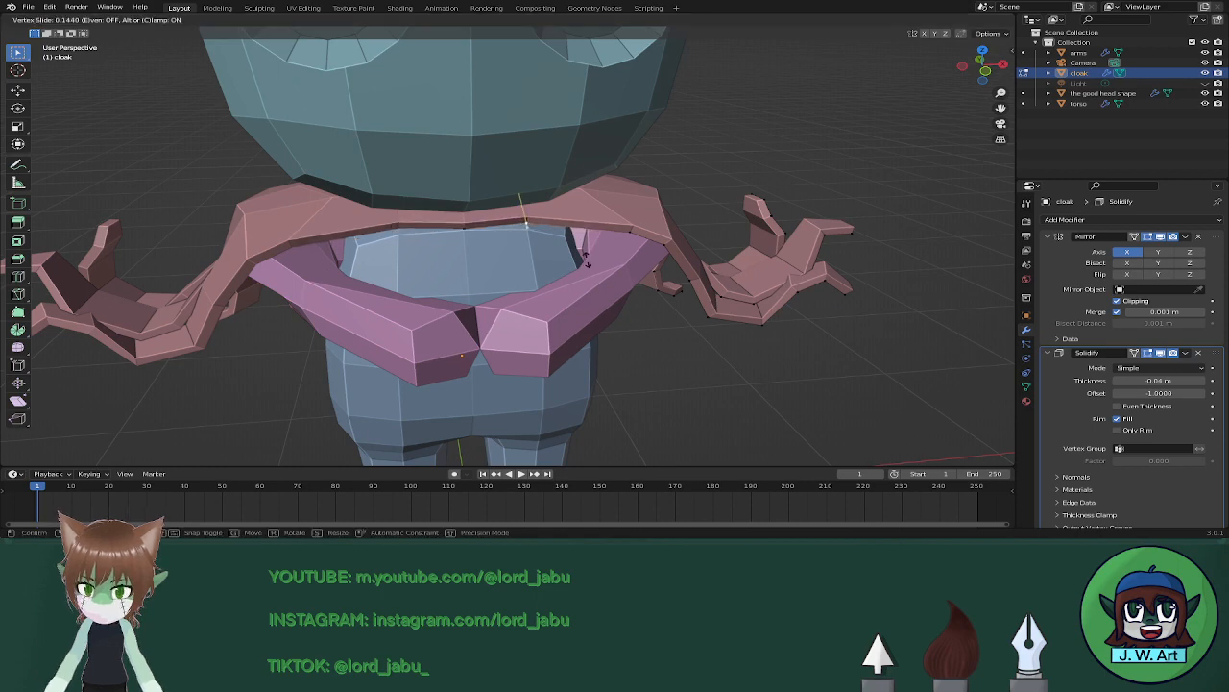
left_click(451, 245)
key("g")
key("g")
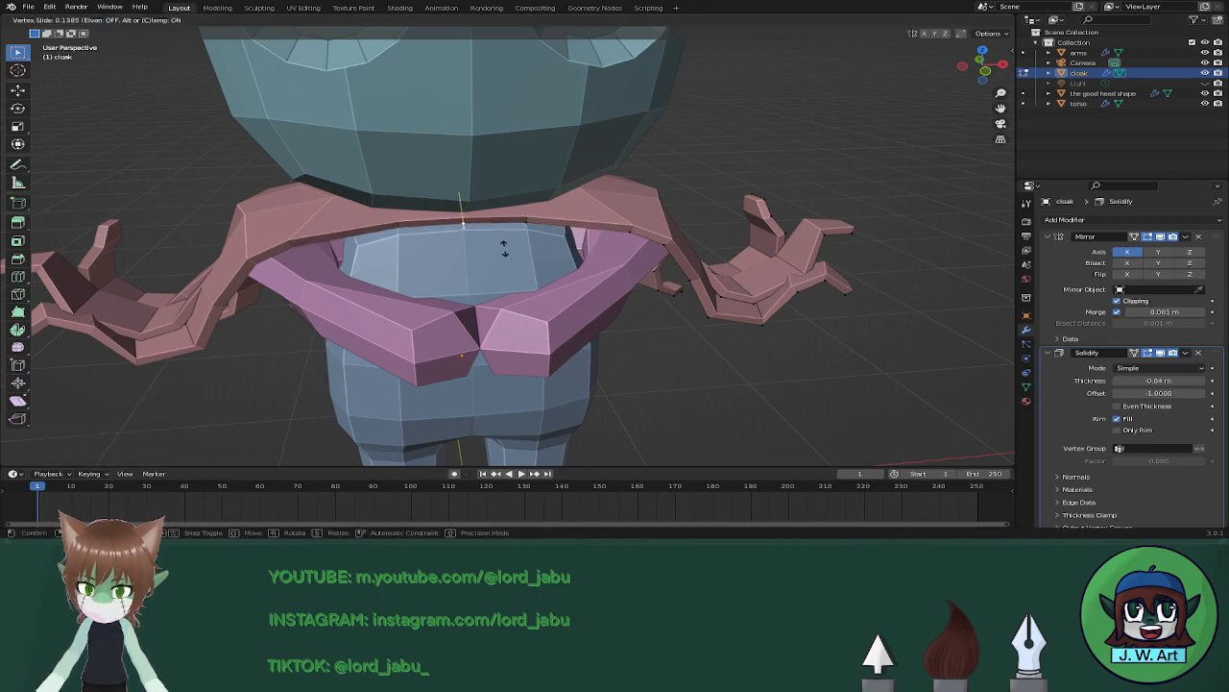
left_click(502, 244)
Save the hollow knight low poly file.
scroll(503, 244, "down", 8)
middle_click_drag(663, 253, 638, 249)
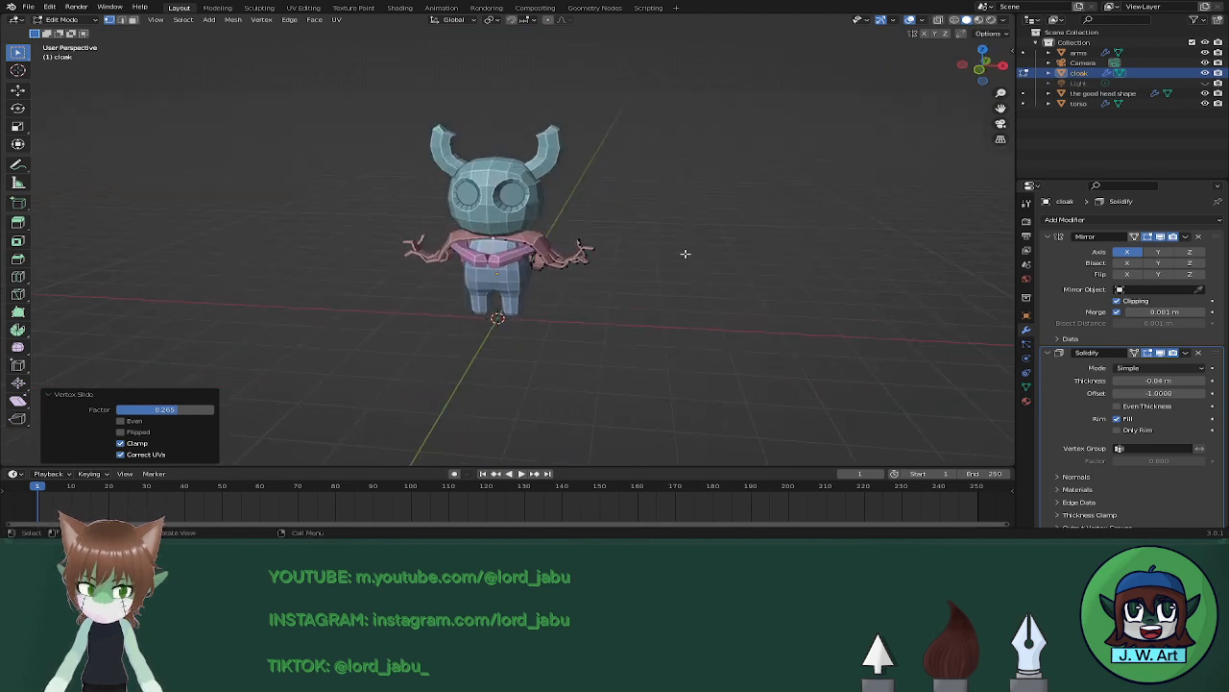
key("ctrl+s")
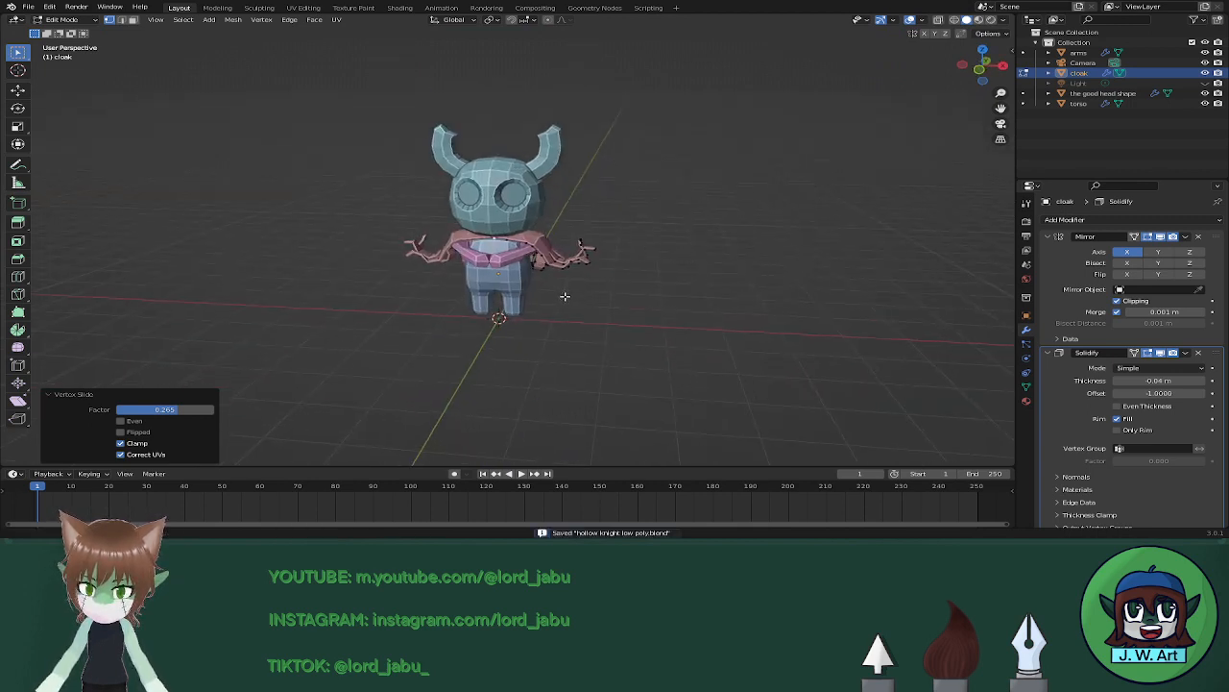
Add a Bevel modifier to the cloak below its Solidify modifier.
middle_click_drag(566, 296, 642, 325, "shift")
scroll(670, 264, "up", 2)
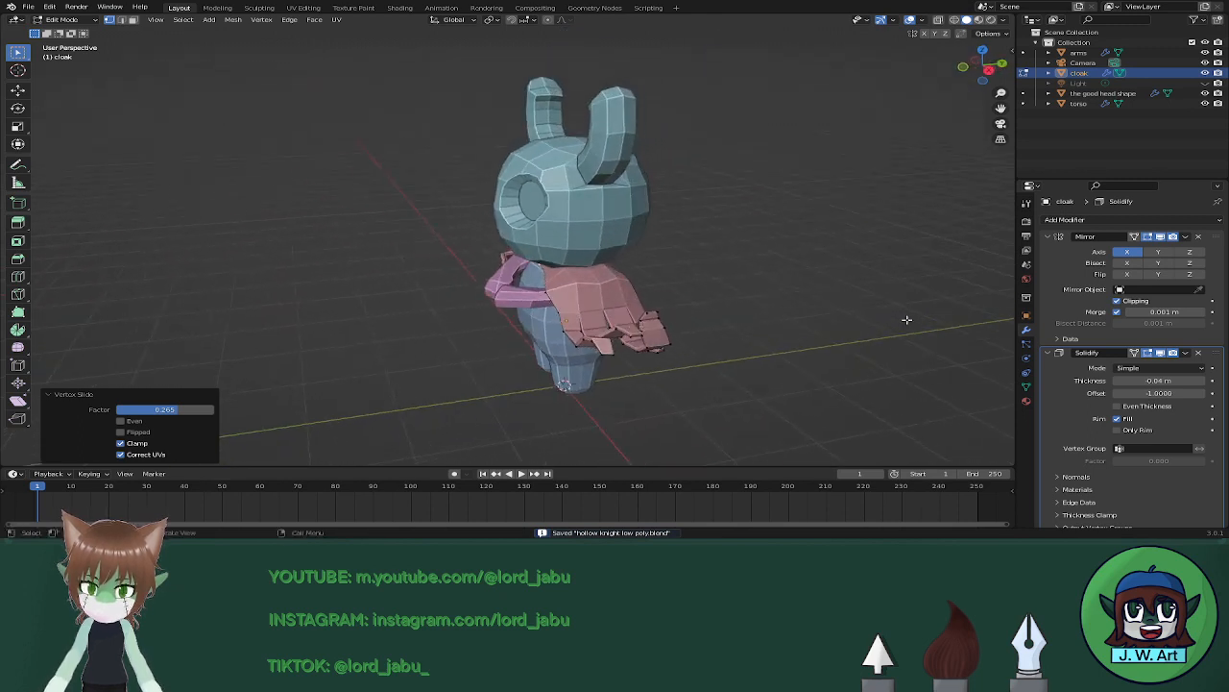
left_click(1195, 224)
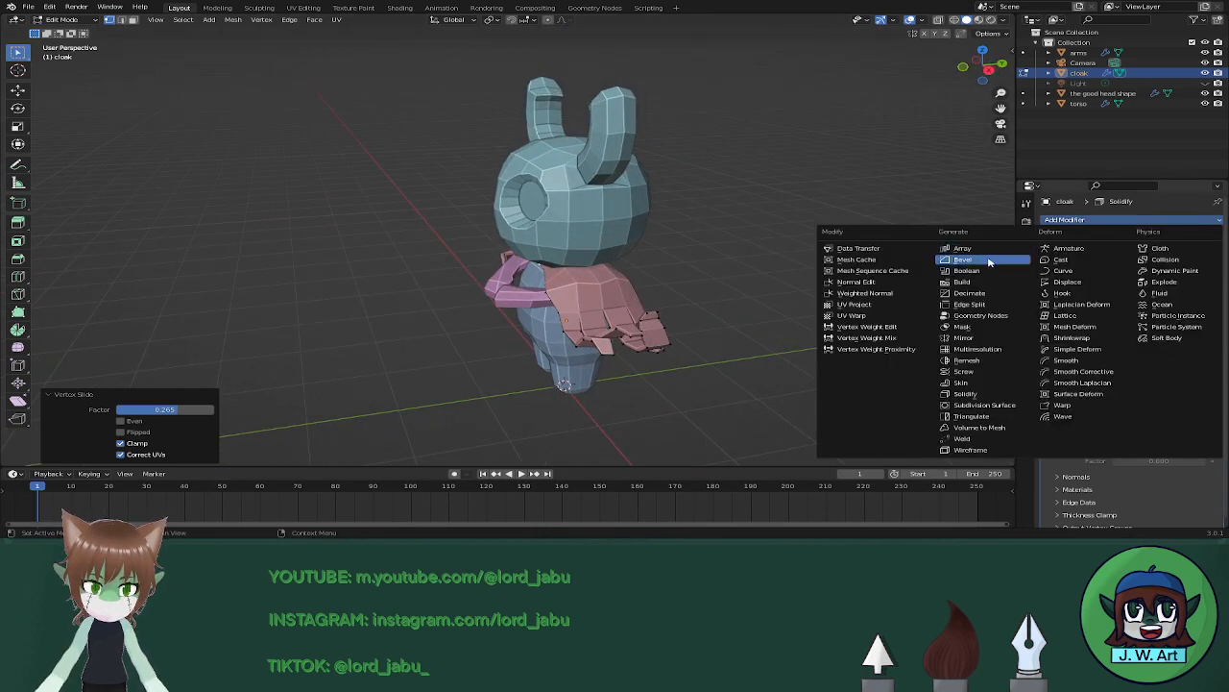
left_click(989, 258)
Set the cloak's Bevel amount to 0.46 m.
middle_click_drag(938, 297, 860, 312)
scroll(1133, 365, "down", 5)
scroll(922, 291, "up", 3)
scroll(1133, 403, "down", 1)
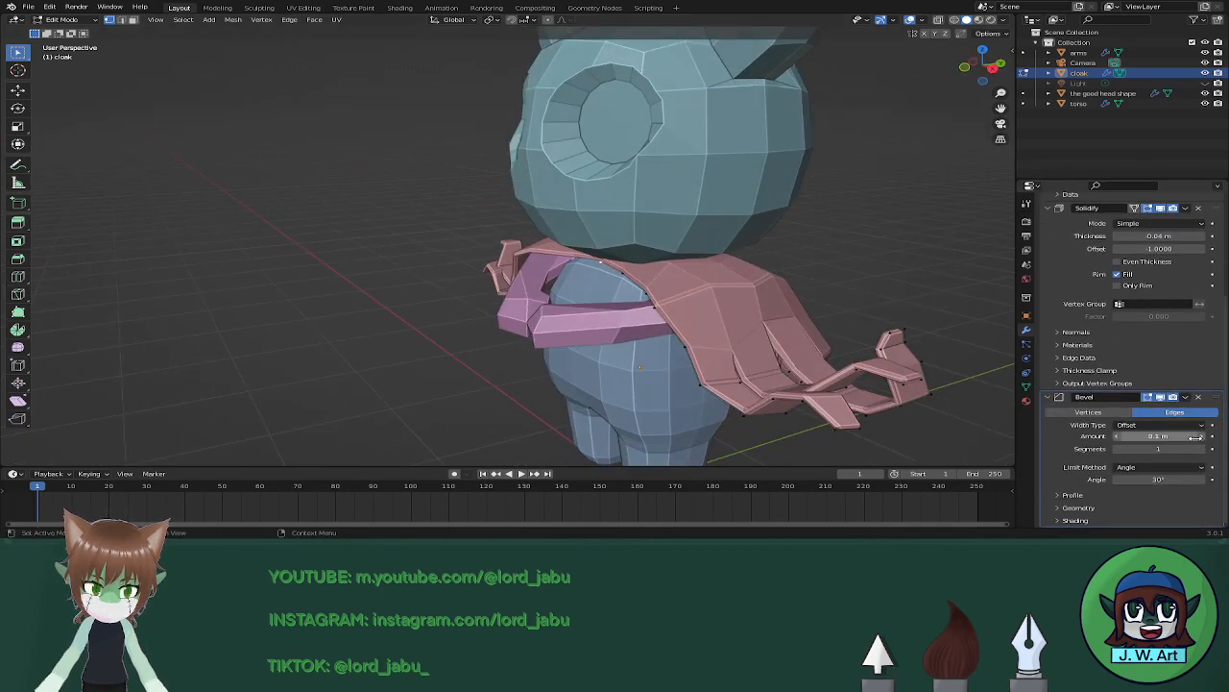
left_click_drag(1157, 436, 1213, 436)
Look over the bevelled cloak in Object Mode and return to Edit Mode.
mouse_move(701, 274)
middle_mouse_down()
mouse_move(759, 272)
mouse_move(759, 255)
mouse_move(769, 300)
mouse_move(824, 283)
mouse_move(661, 265)
mouse_move(625, 297)
mouse_move(566, 317)
mouse_move(468, 261)
mouse_move(711, 289)
middle_mouse_up()
key("Tab")
right_click(758, 250)
left_click(758, 250)
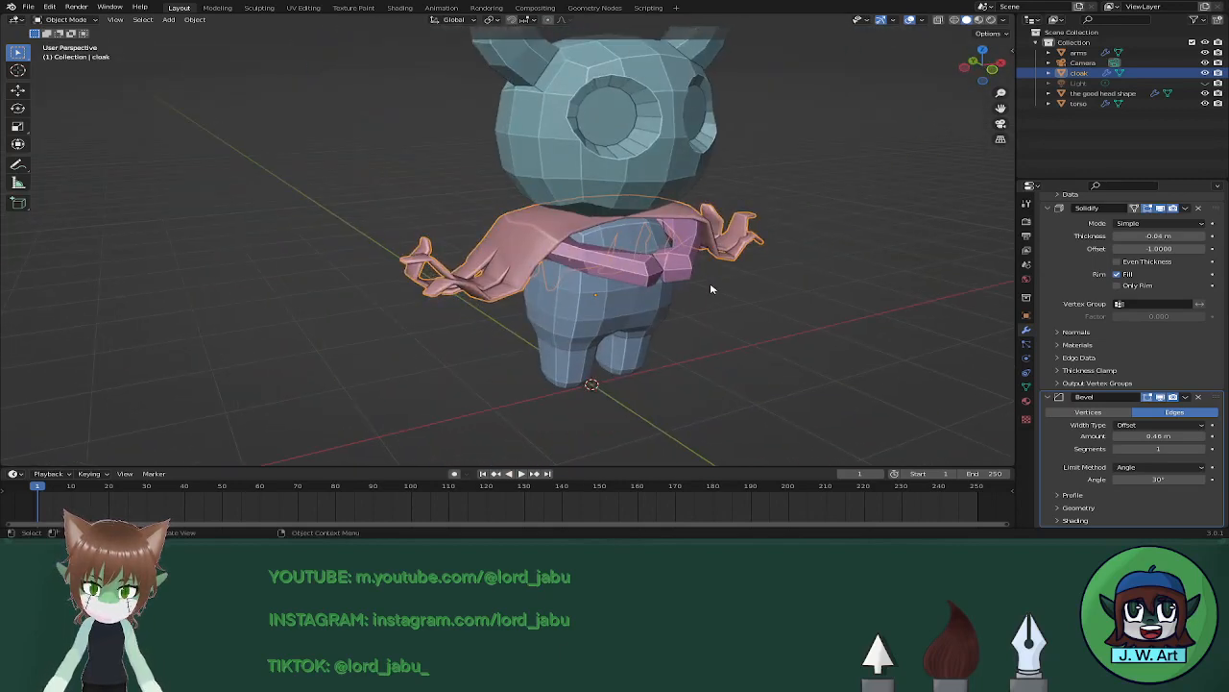
key("Tab")
Save the file with the cloak's Bevel modifier in place.
middle_click_drag(776, 282, 643, 273)
scroll(730, 288, "down", 5)
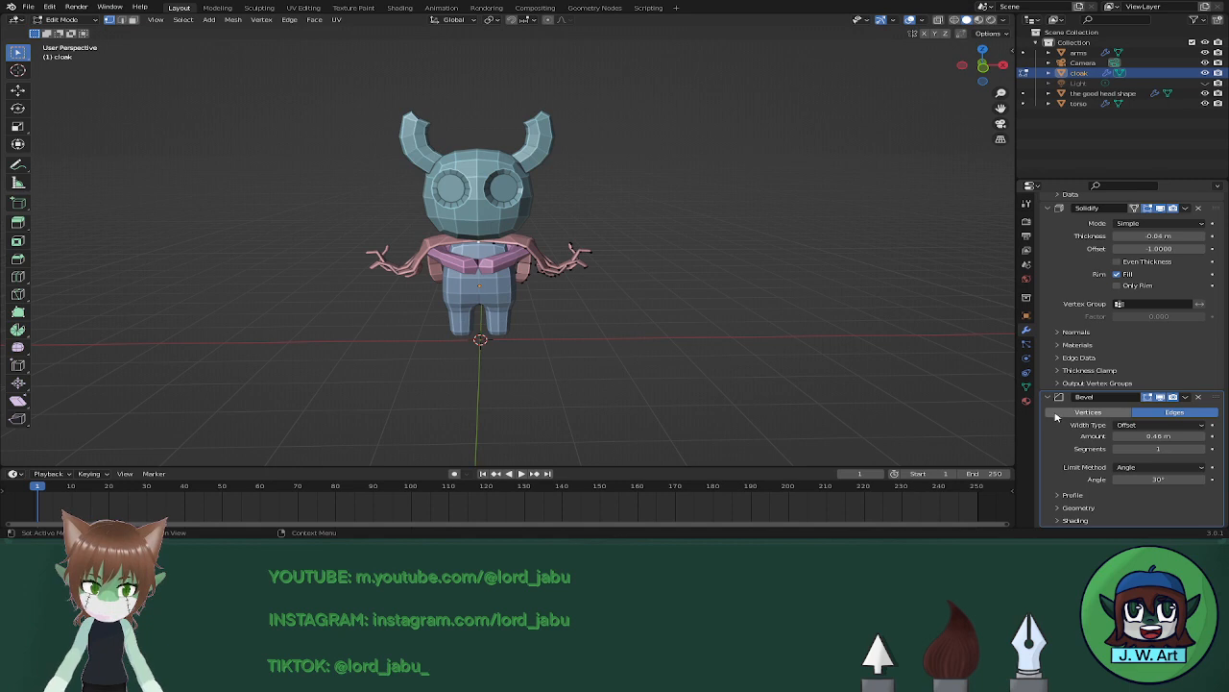
scroll(561, 307, "up", 2)
middle_click_drag(561, 307, 603, 295)
key("ctrl+s")
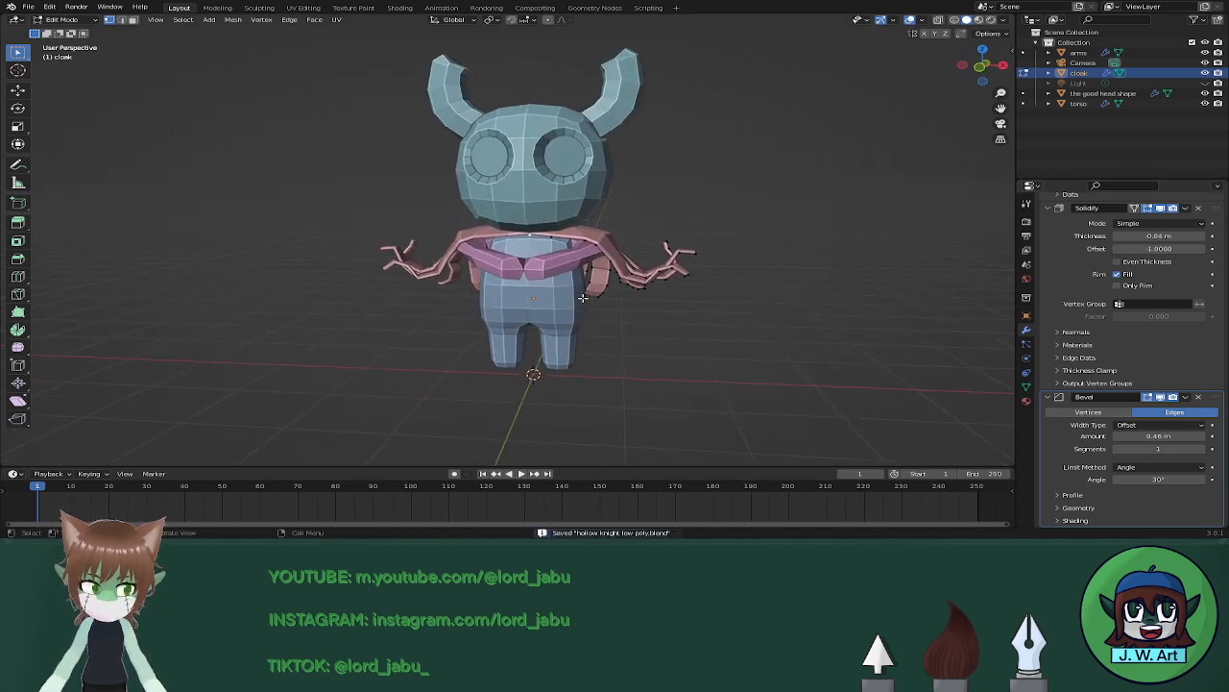
key("shift+a")
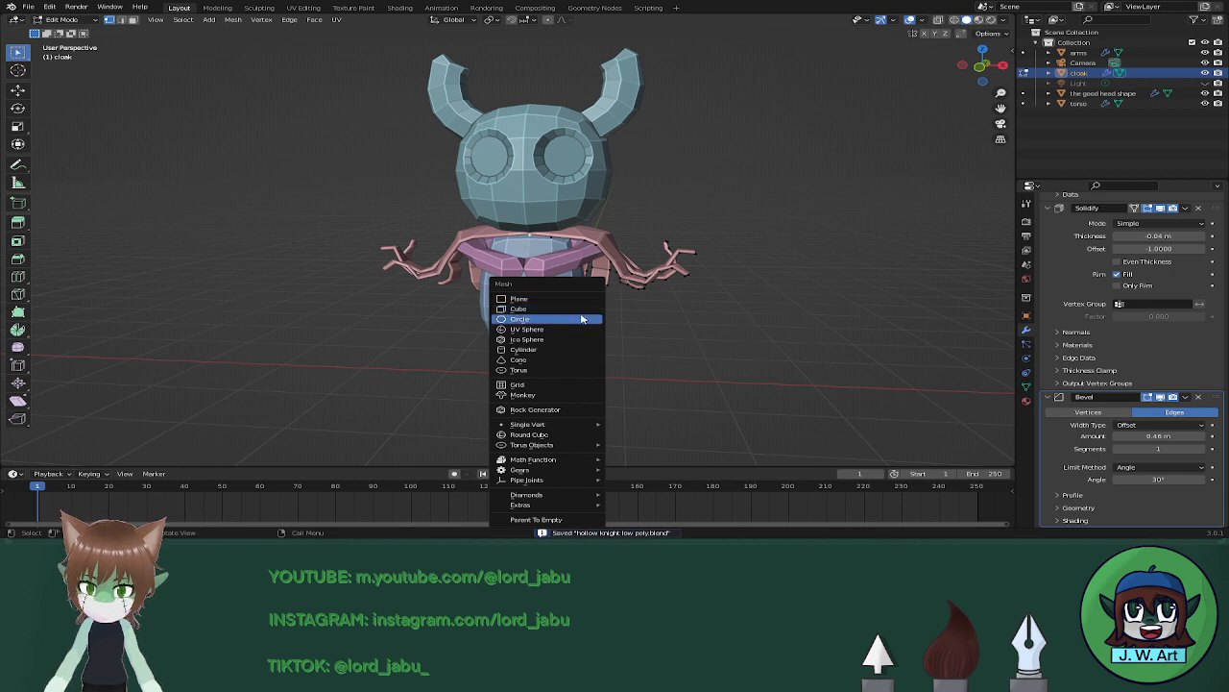
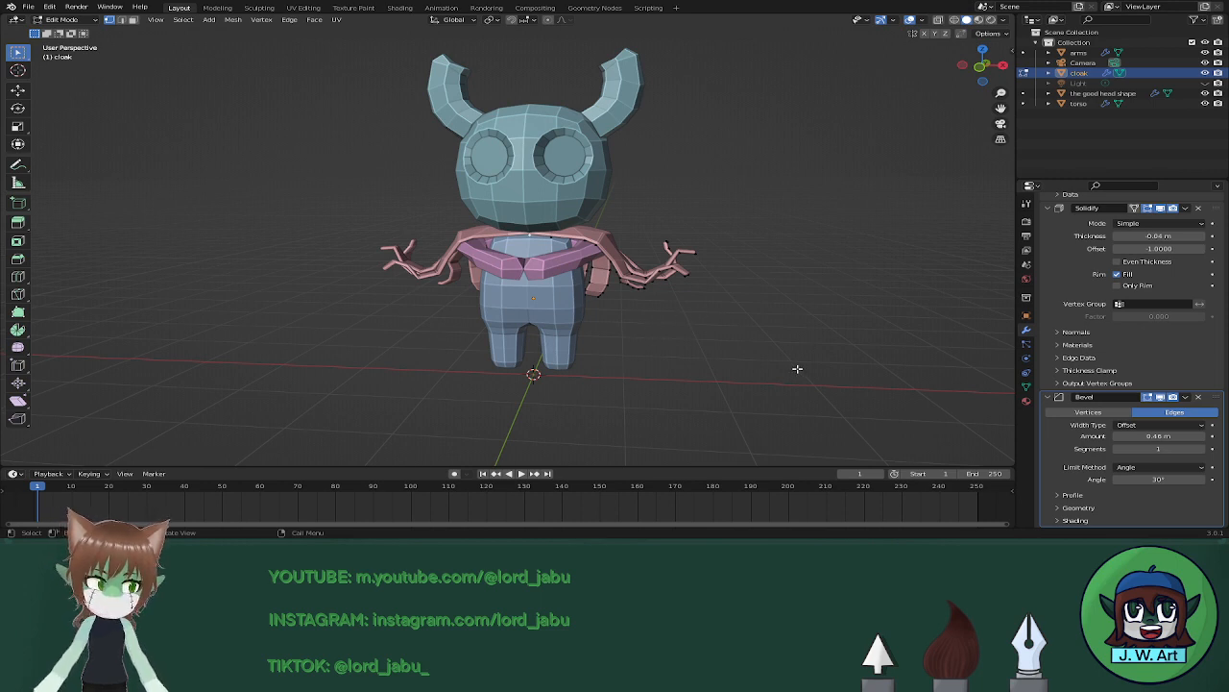
mouse_move(790, 368)
middle_mouse_down()
mouse_move(755, 370)
mouse_move(784, 362)
middle_mouse_up()
middle_click_drag(654, 353, 721, 348, "shift")
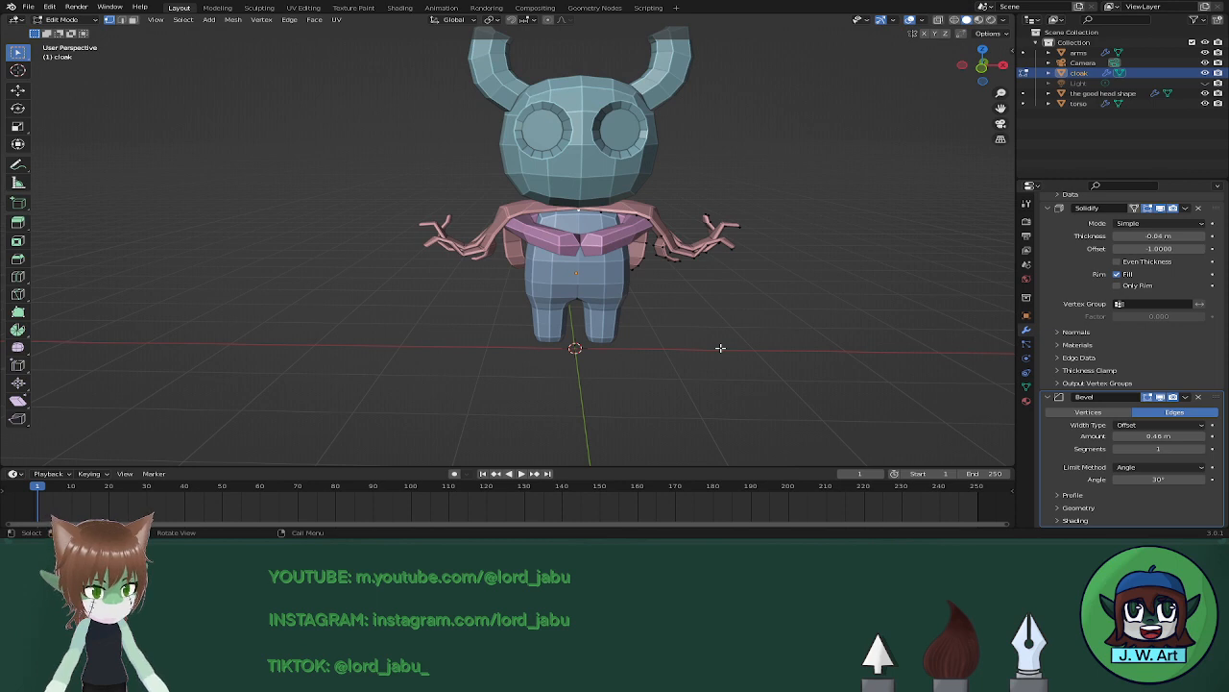
middle_click_drag(720, 348, 692, 327)
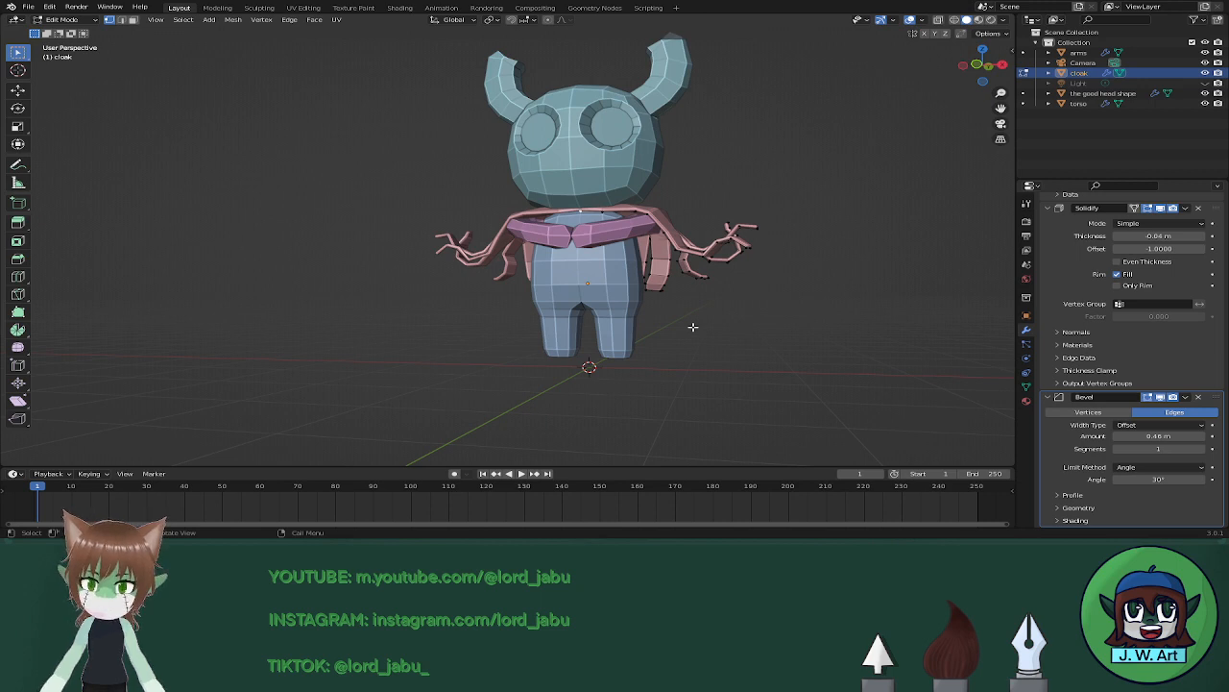
mouse_move(693, 327)
middle_mouse_down()
mouse_move(672, 341)
mouse_move(721, 365)
mouse_move(633, 349)
mouse_move(754, 288)
mouse_move(678, 302)
mouse_move(668, 333)
mouse_move(695, 340)
mouse_move(674, 313)
middle_mouse_up()
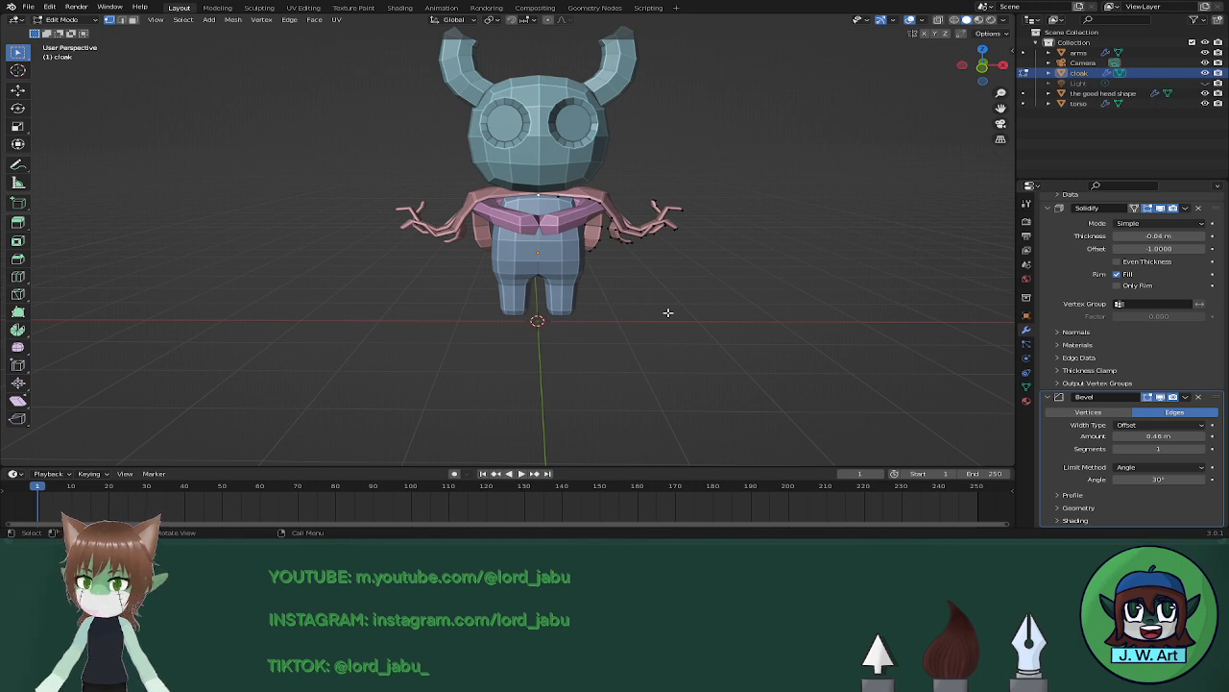
Add a 2 m cube as a separate object in Object Mode and scale it down to a small block.
key("Tab")
key("shift+a")
mouse_move(661, 333)
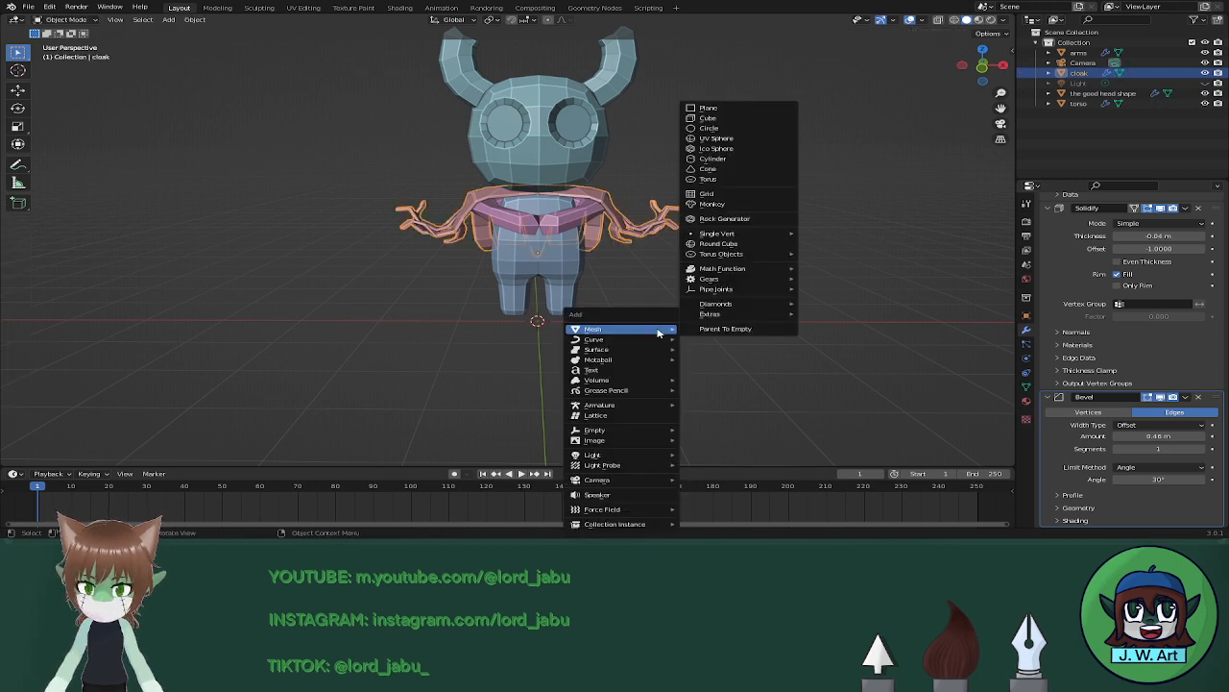
left_click(725, 127)
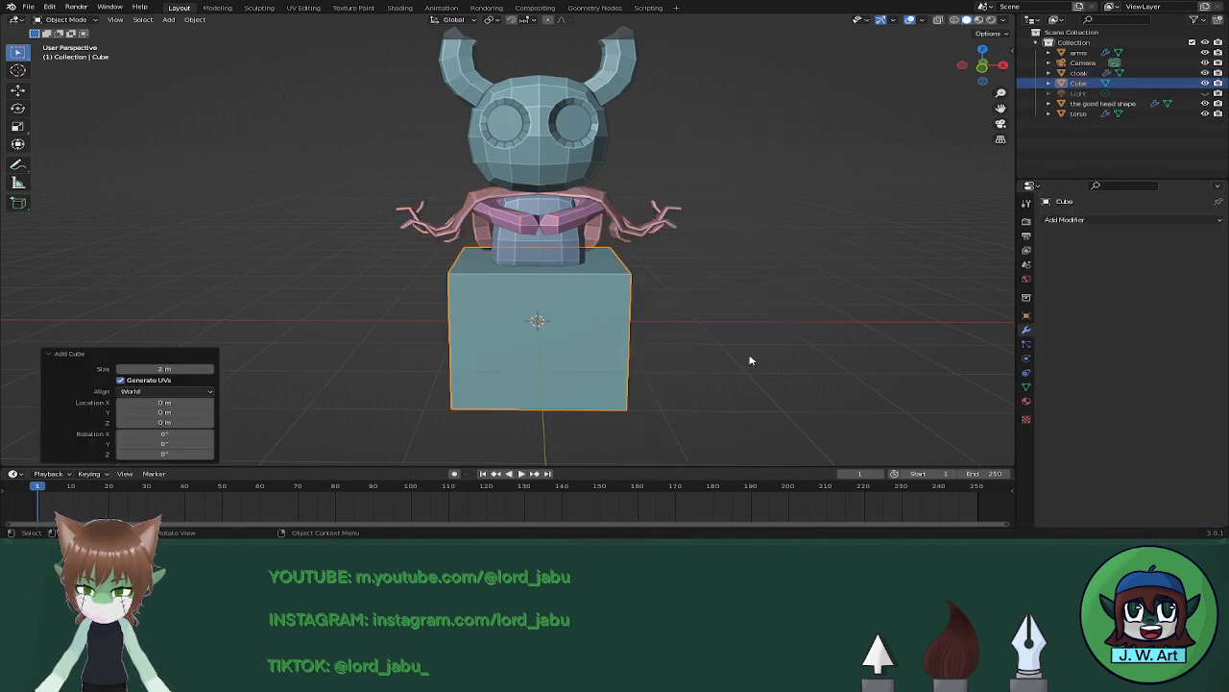
middle_click_drag(751, 358, 689, 381)
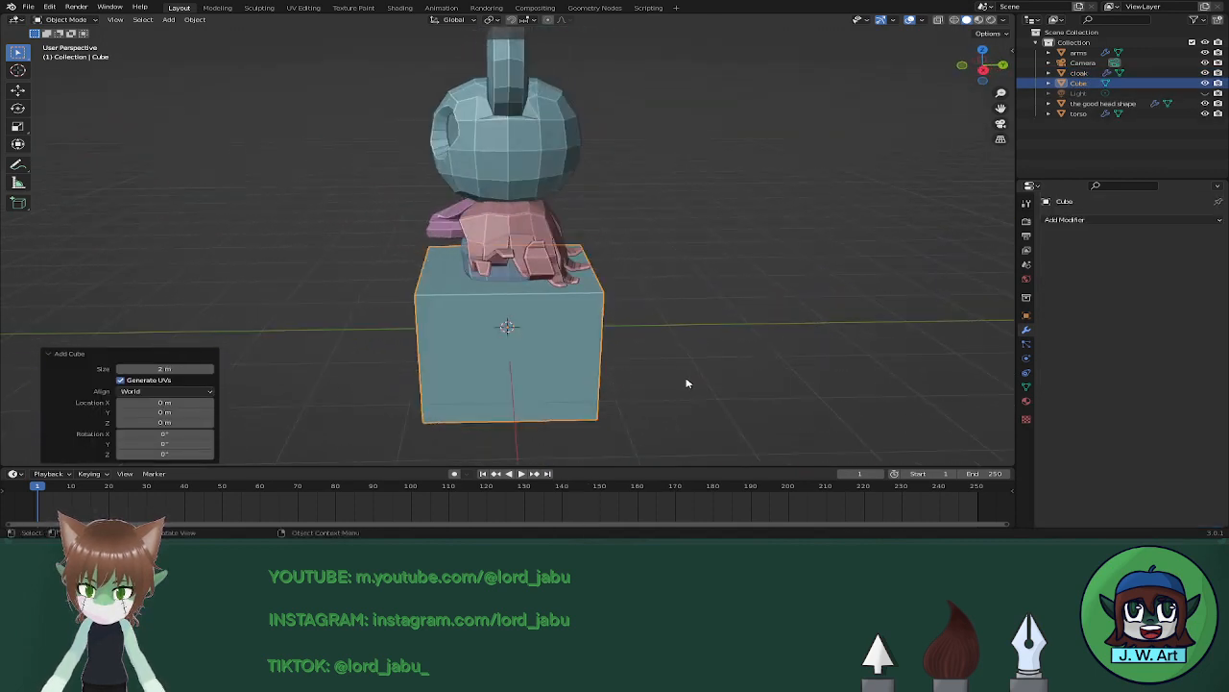
key("s")
left_click(552, 324)
middle_click_drag(552, 323, 573, 315)
Raise the small cube along Z to chest height and move it about 0.81 m forward along Y, in front of the torso.
key("g")
key("z")
left_click(562, 198)
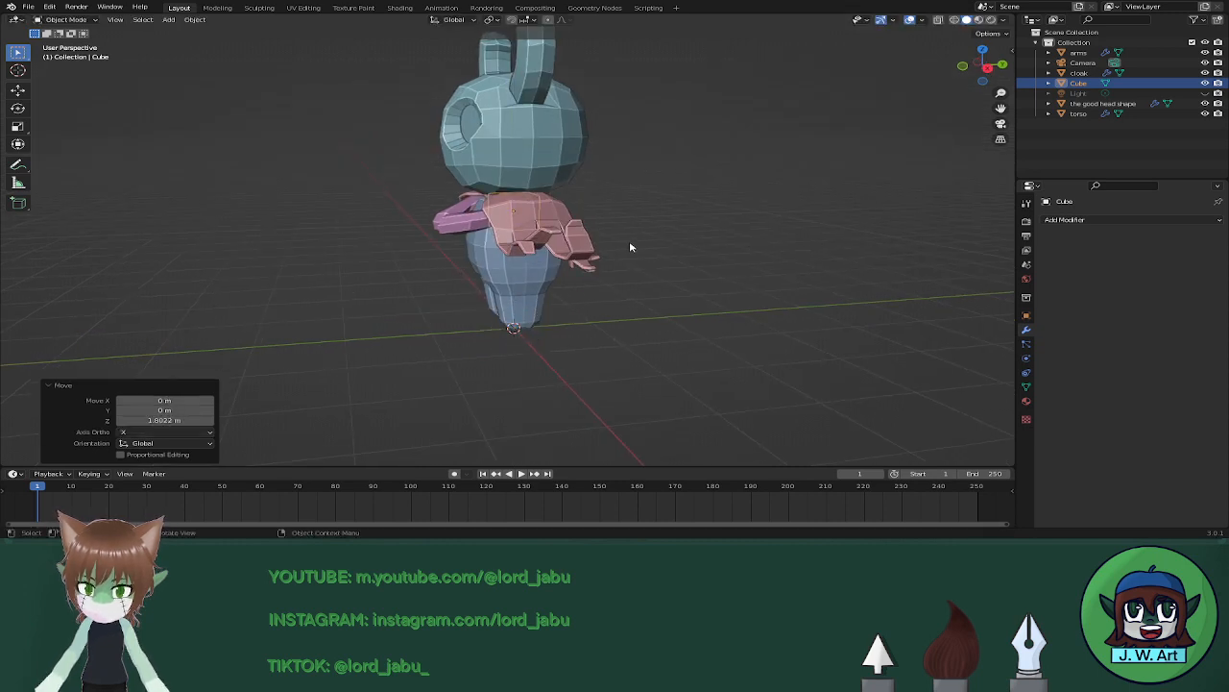
key("g")
key("y")
left_click(563, 249)
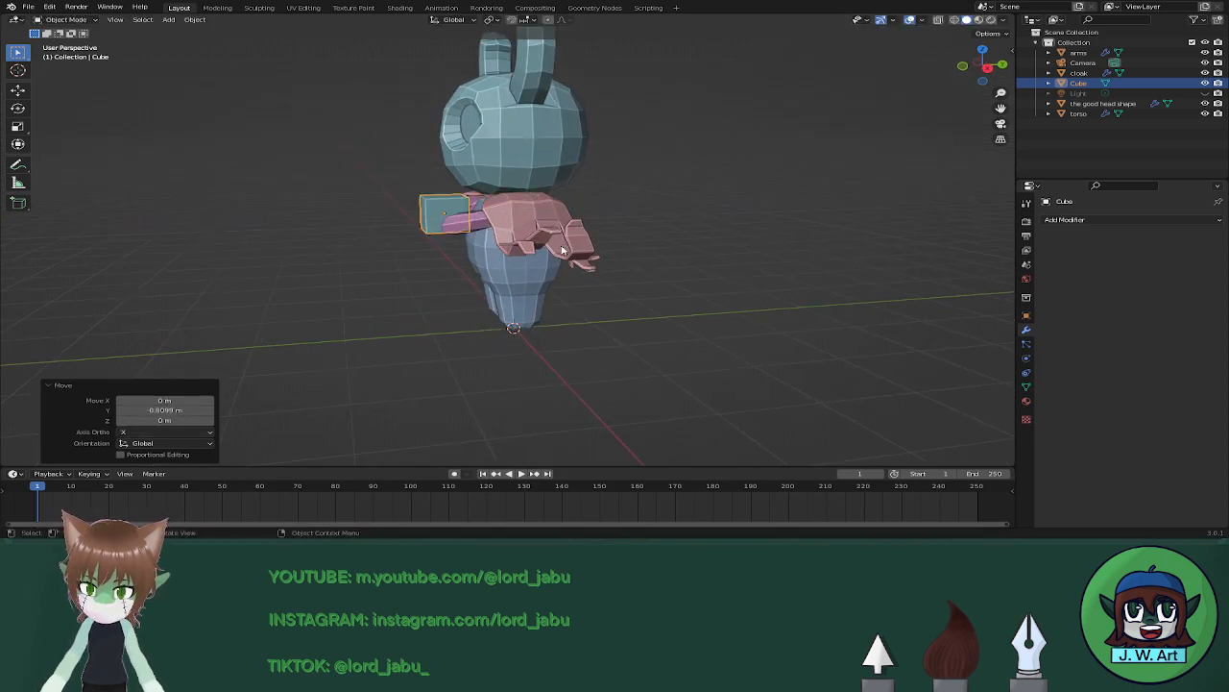
middle_click_drag(562, 250, 691, 238)
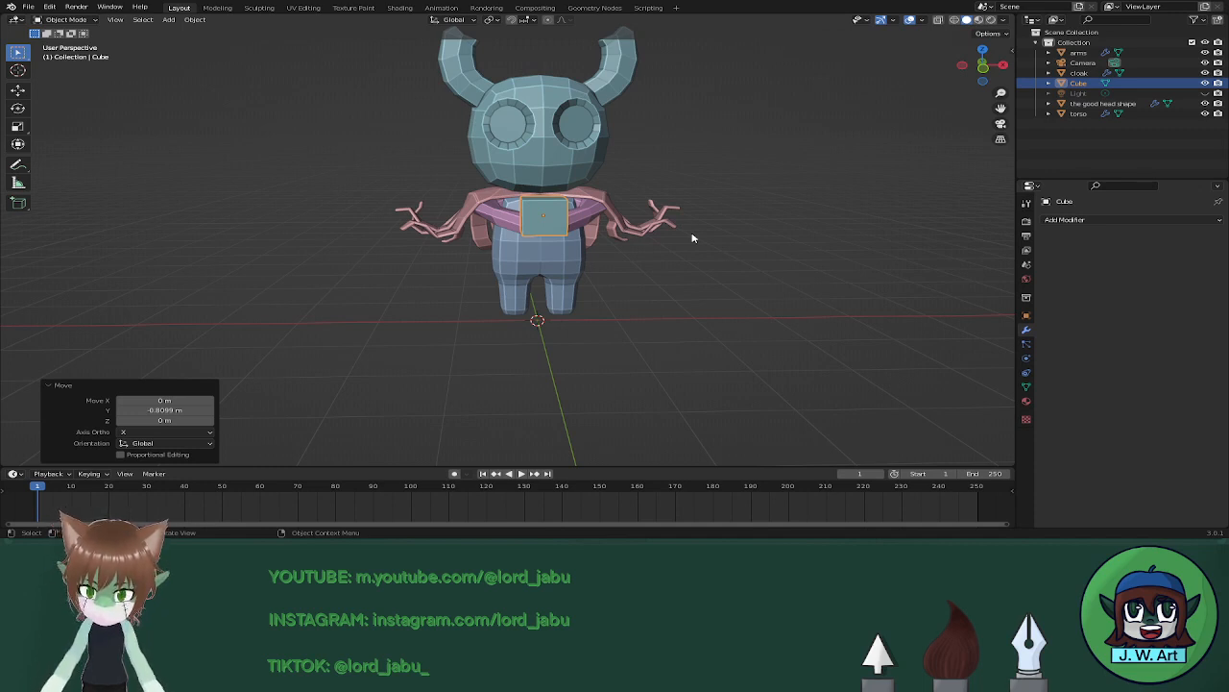
Raise the cube about 0.25 m further along Z and scale it to about 0.274 along X.
middle_click_drag(463, 275, 685, 263)
key("g")
key("z")
left_click(607, 219)
key("s")
key("x")
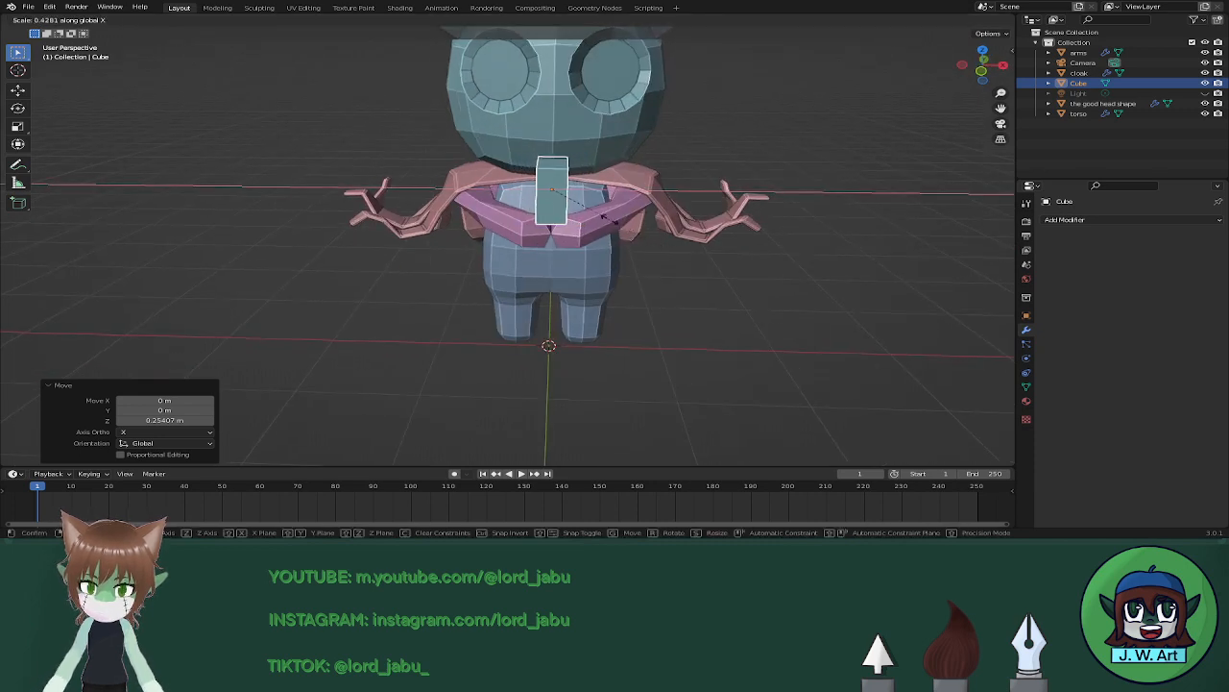
left_click(615, 214)
Move the narrow cube about 0.14 m forward along Y and scale it to 0.63 along Y.
middle_click_drag(616, 214, 662, 227)
key("g")
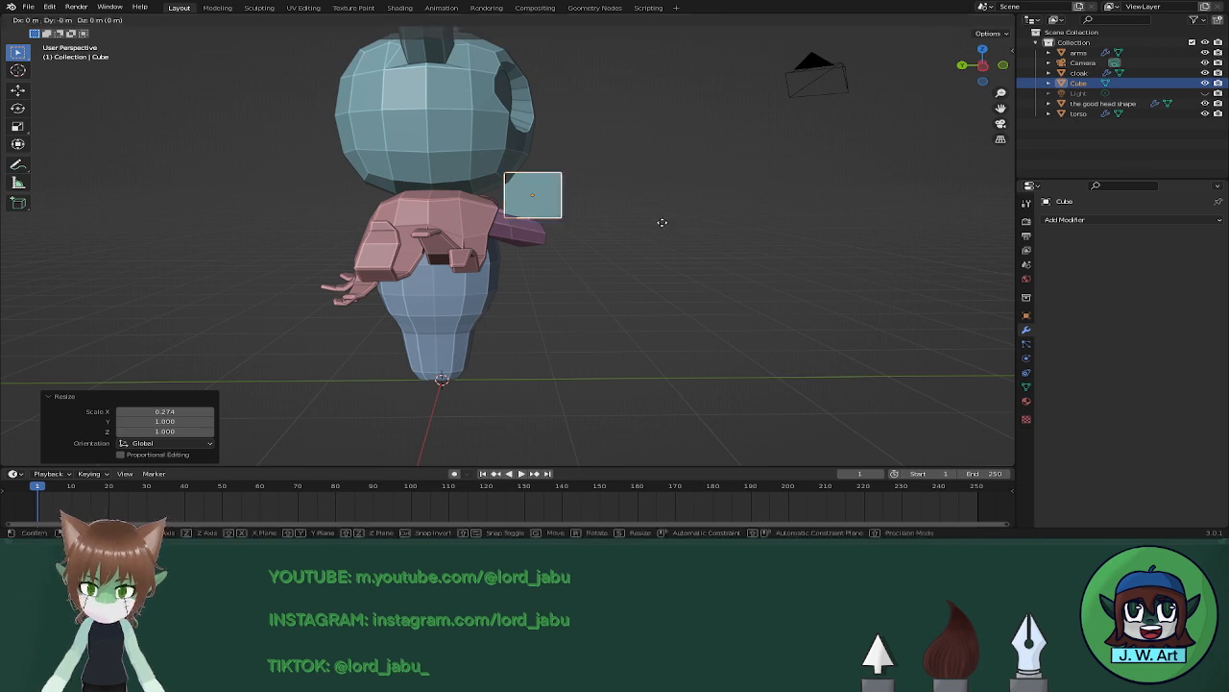
key("y")
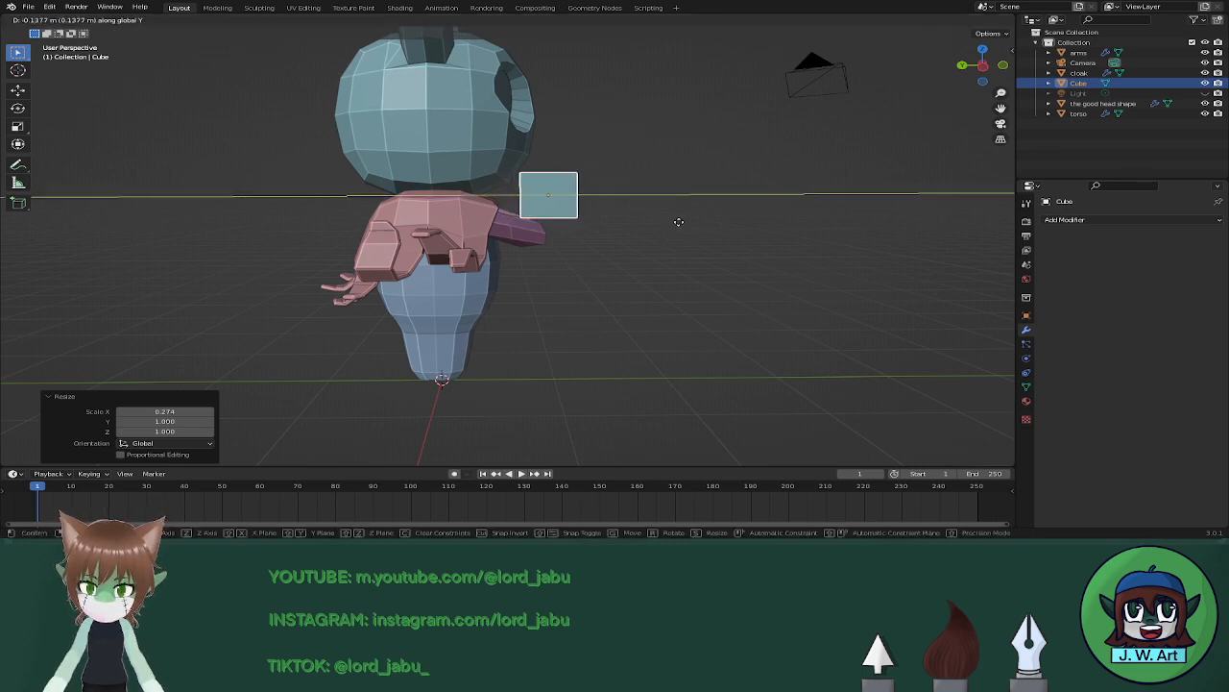
left_click(680, 224)
key("s")
key("y")
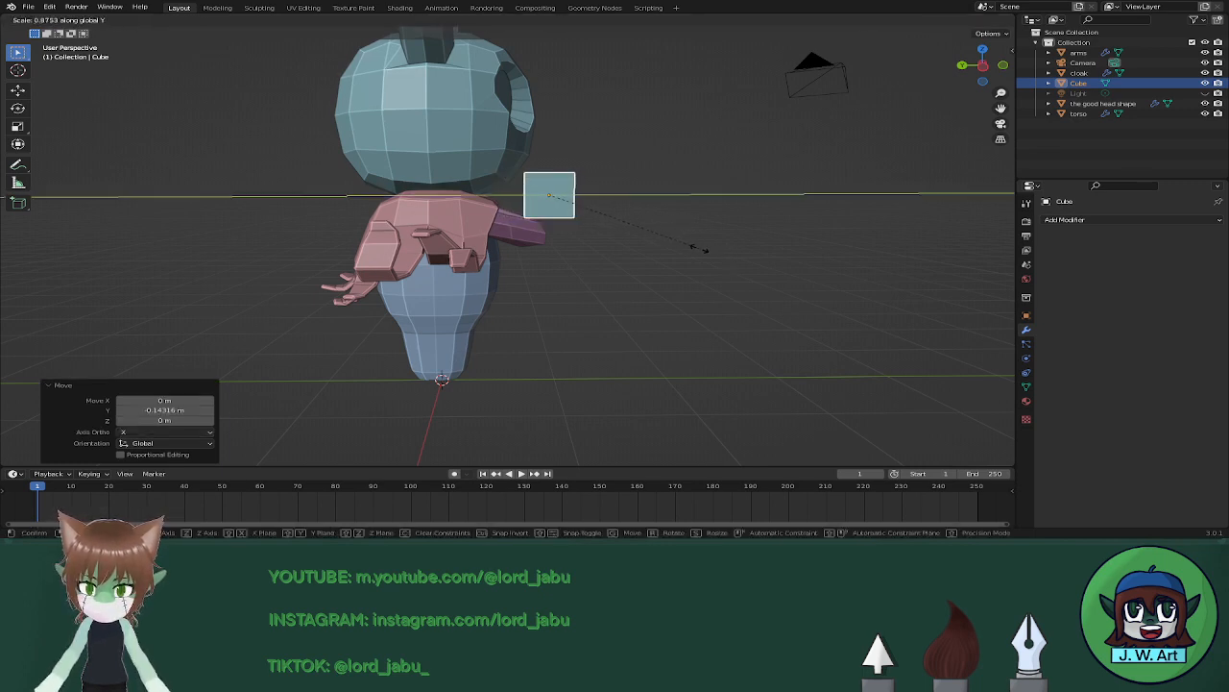
left_click(656, 240)
mouse_move(656, 239)
middle_mouse_down()
mouse_move(599, 260)
mouse_move(623, 241)
mouse_move(643, 247)
middle_mouse_up()
scroll(644, 232, "up", 2)
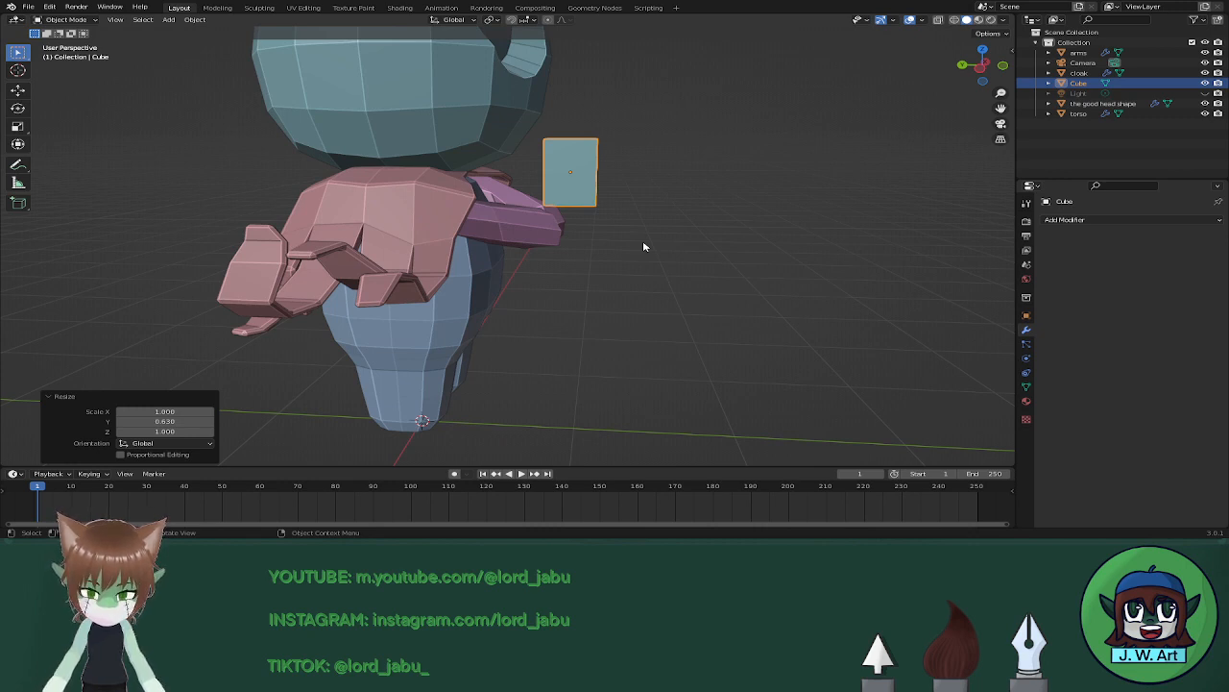
key("r")
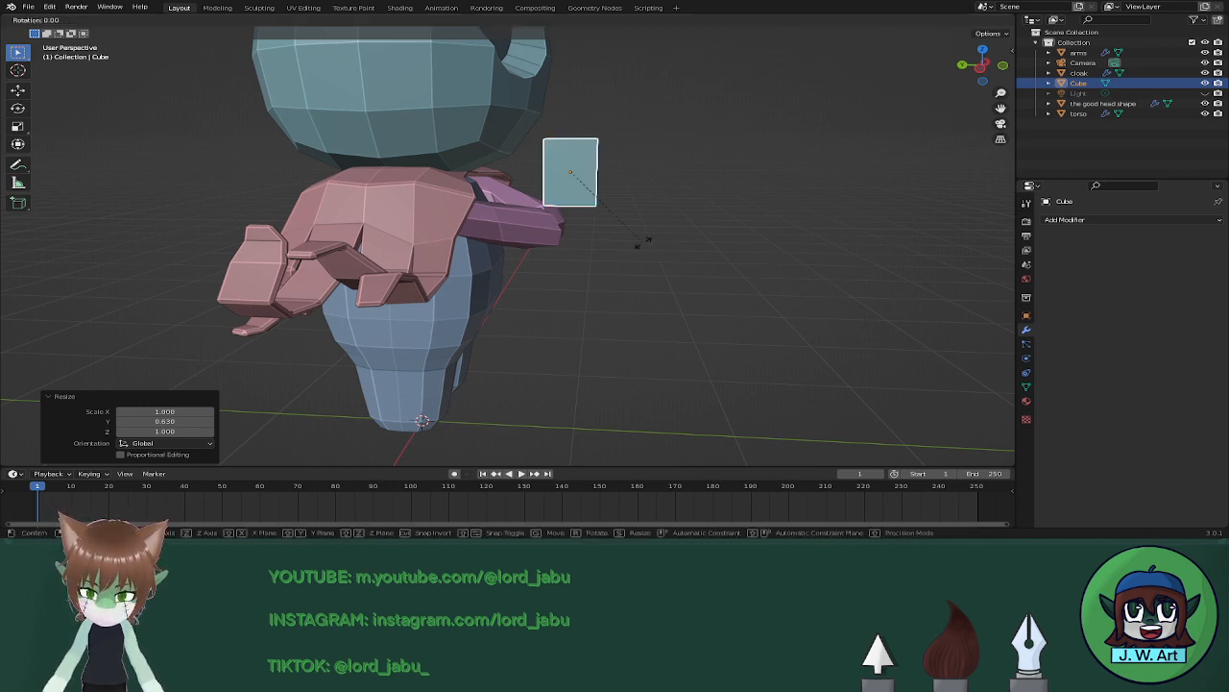
key("x")
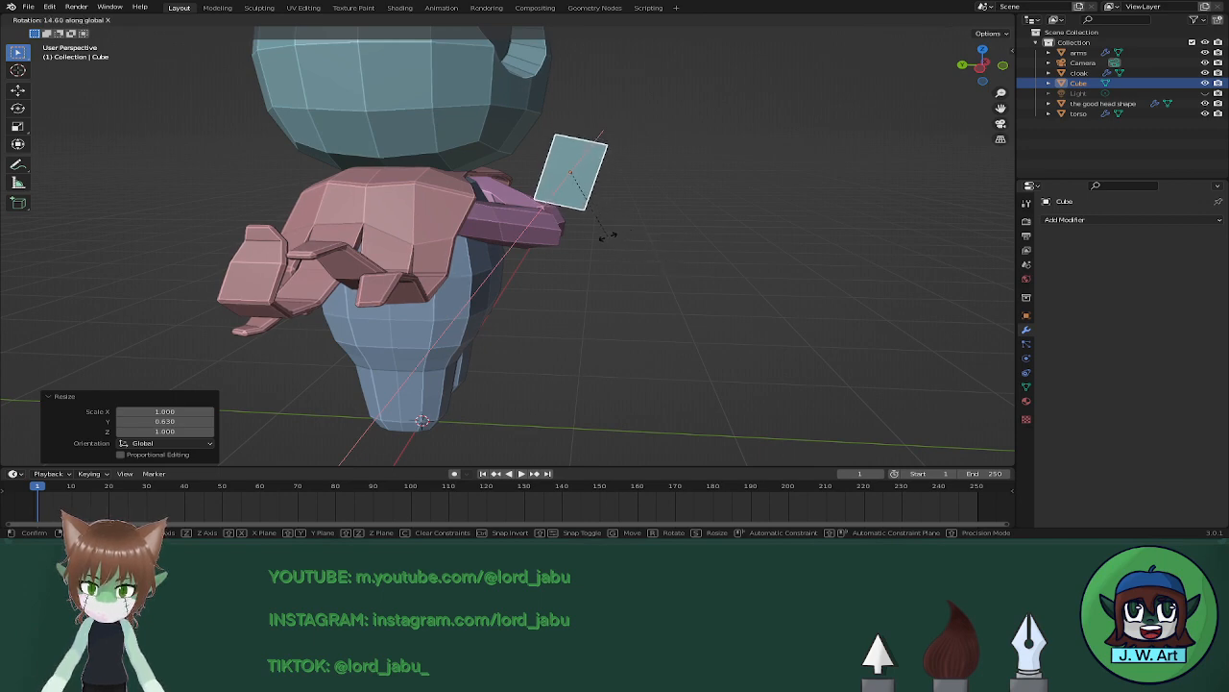
right_click(605, 236)
middle_click_drag(609, 236, 528, 265)
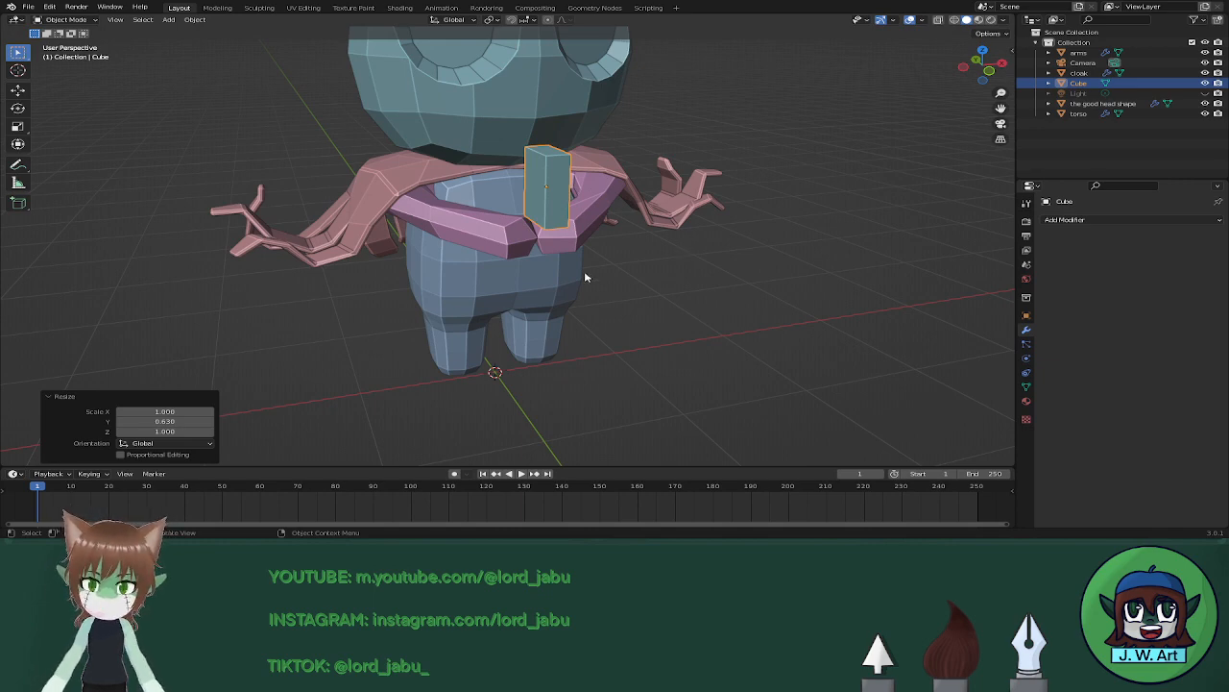
Enter Edit Mode on the narrow cube, select its upper vertices and extrude them about 0.76 m up along Z.
middle_click_drag(589, 278, 497, 321)
middle_click_drag(460, 328, 629, 259)
key("Tab")
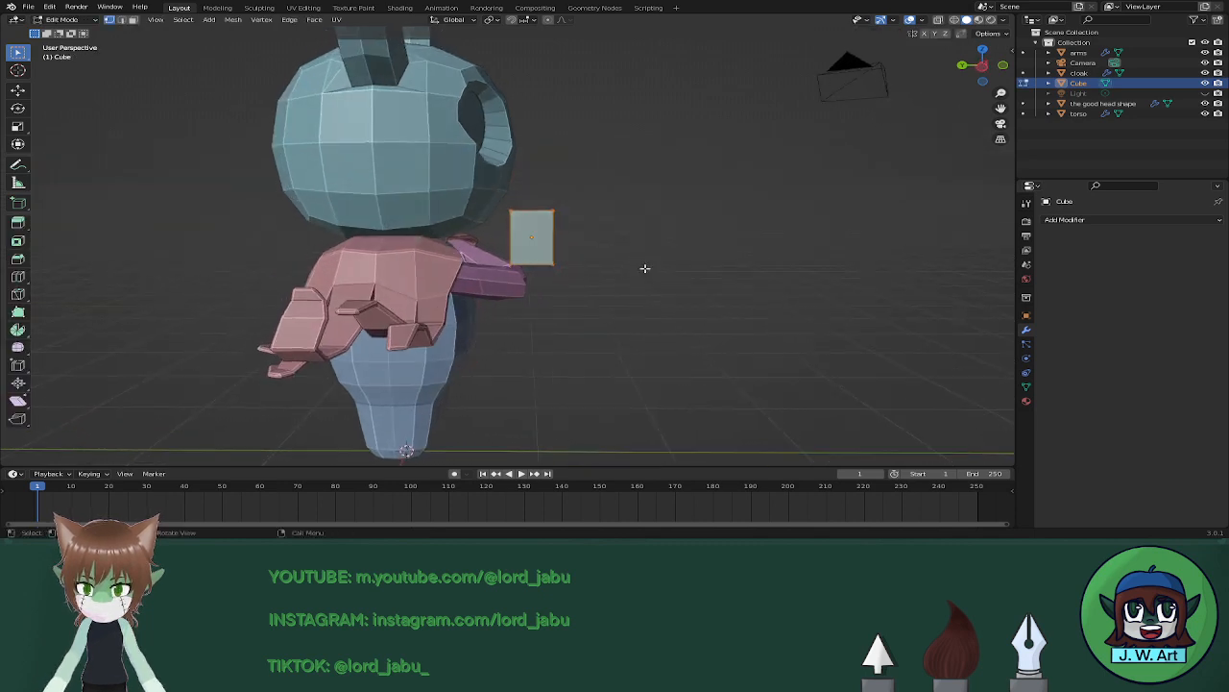
mouse_move(486, 187)
left_mouse_down()
mouse_move(582, 265)
mouse_move(566, 225)
mouse_move(588, 237)
left_mouse_up()
key("shift+z")
mouse_move(598, 237)
middle_mouse_down()
mouse_move(527, 302)
mouse_move(625, 286)
middle_mouse_up()
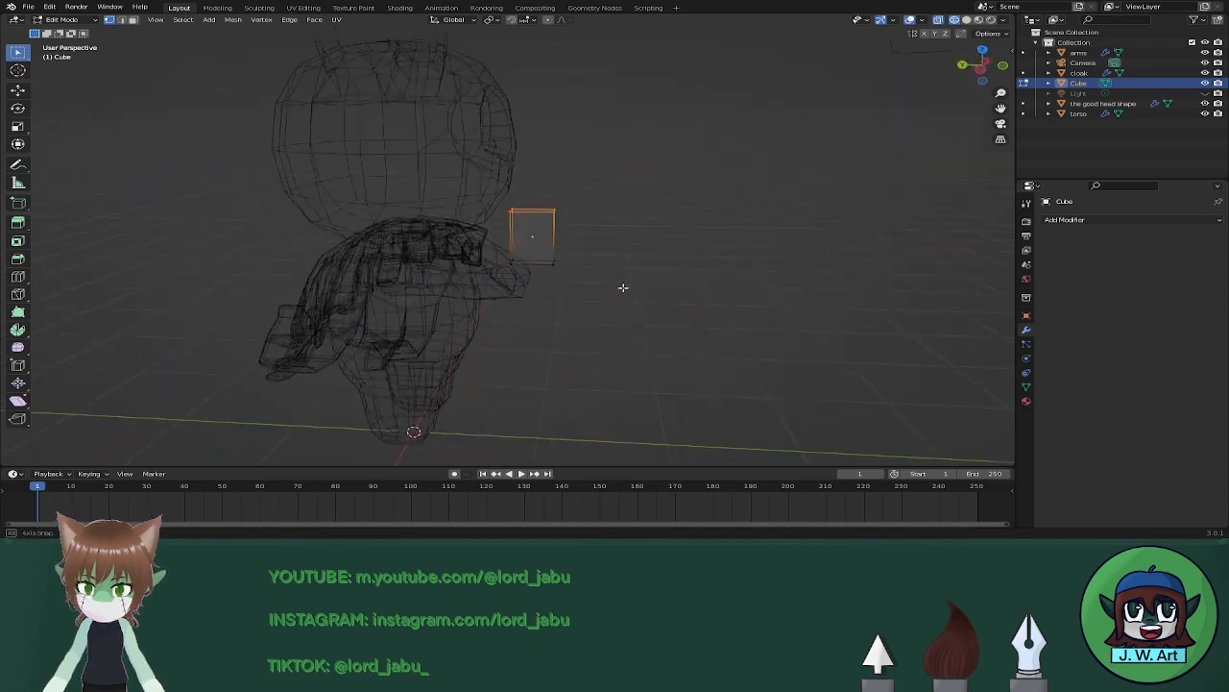
key("shift+z")
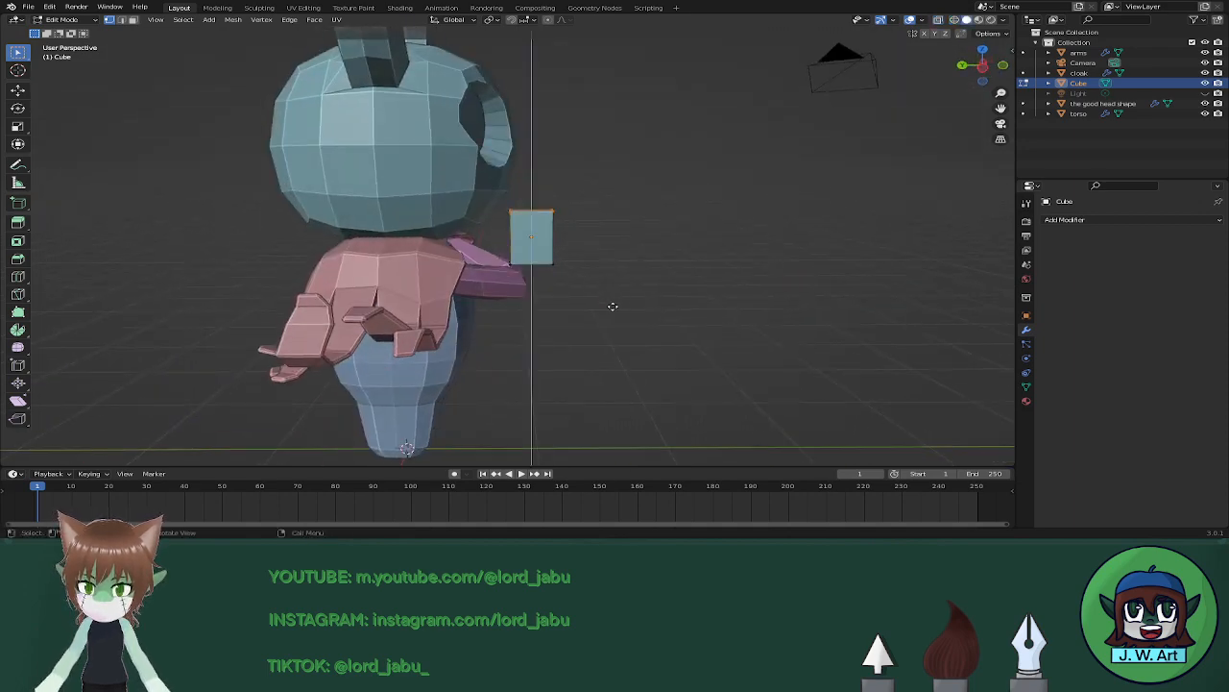
key("g")
key("z")
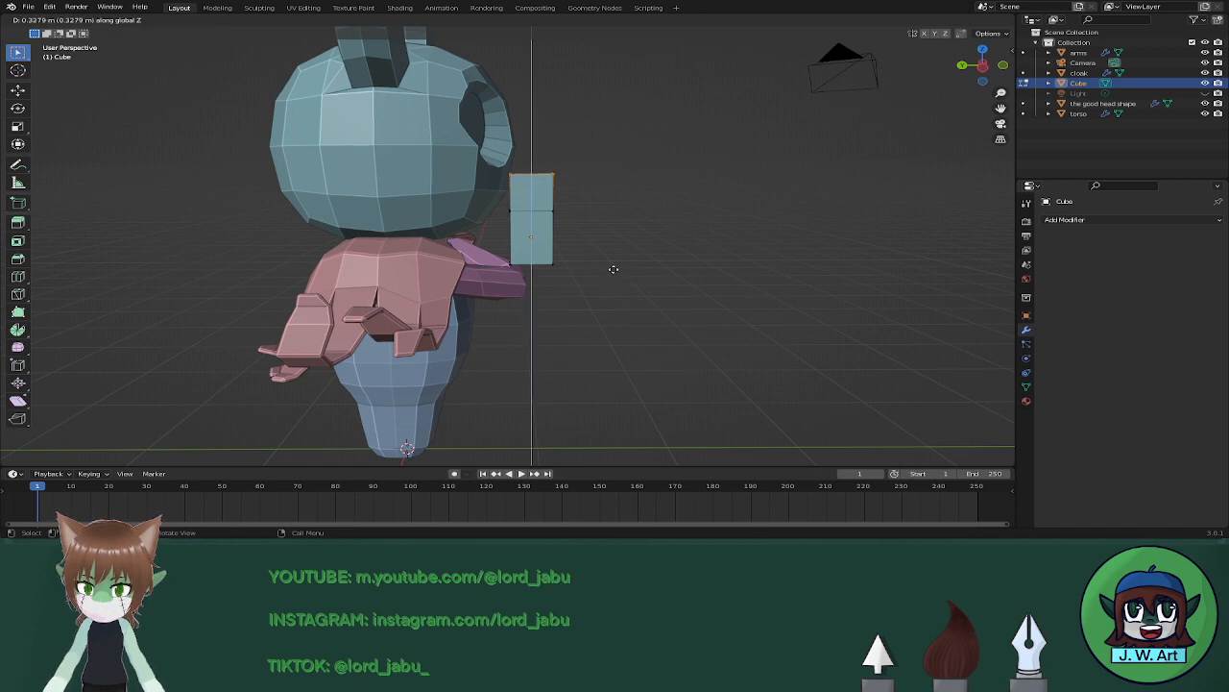
left_click(615, 220)
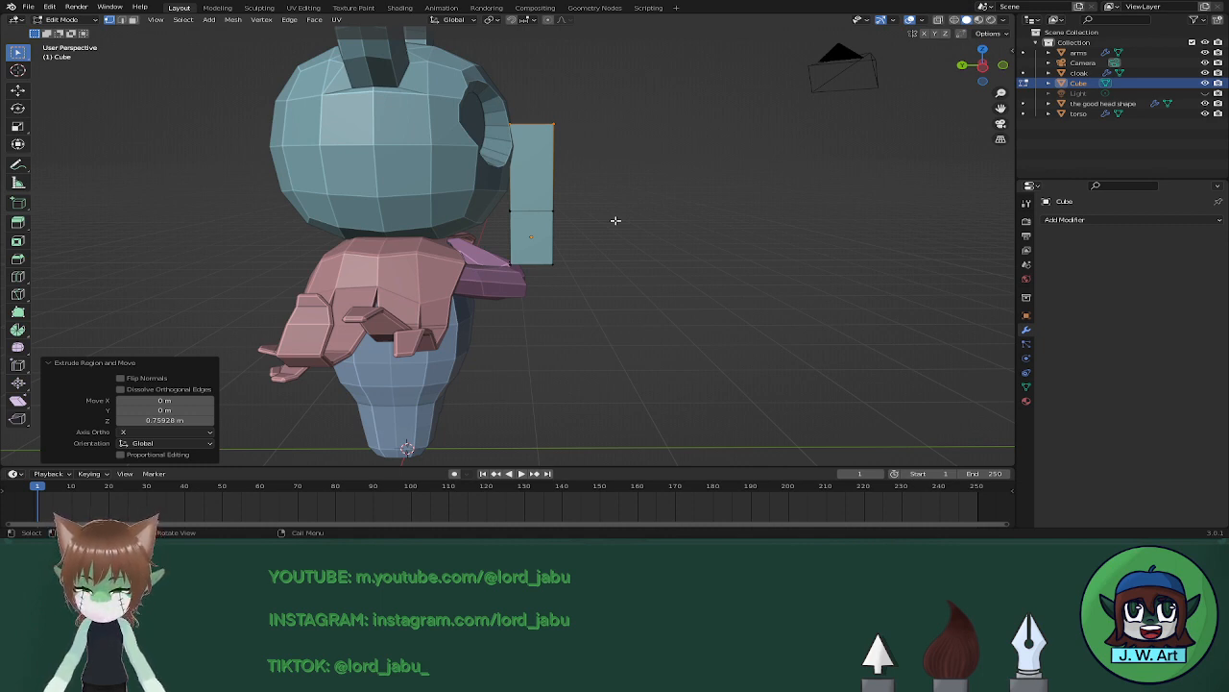
Taper the extruded upper end by scaling it to 0.739 and then to about 1.045.
key("s")
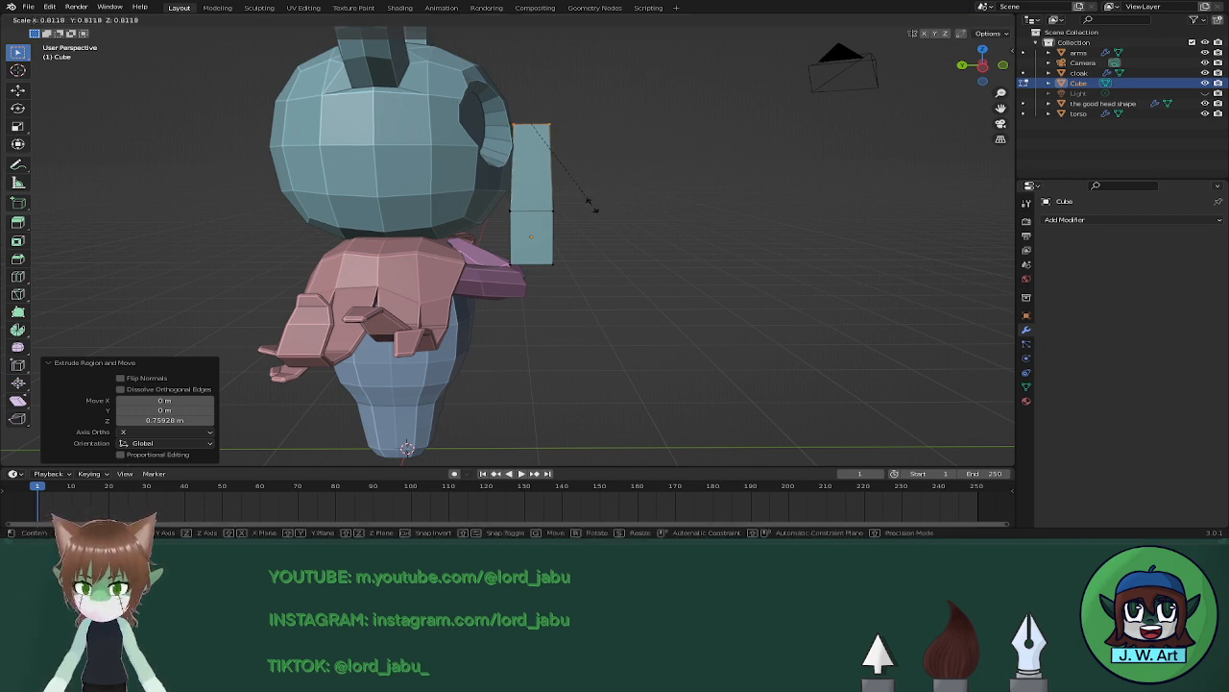
left_click(586, 199)
middle_click_drag(586, 199, 609, 308)
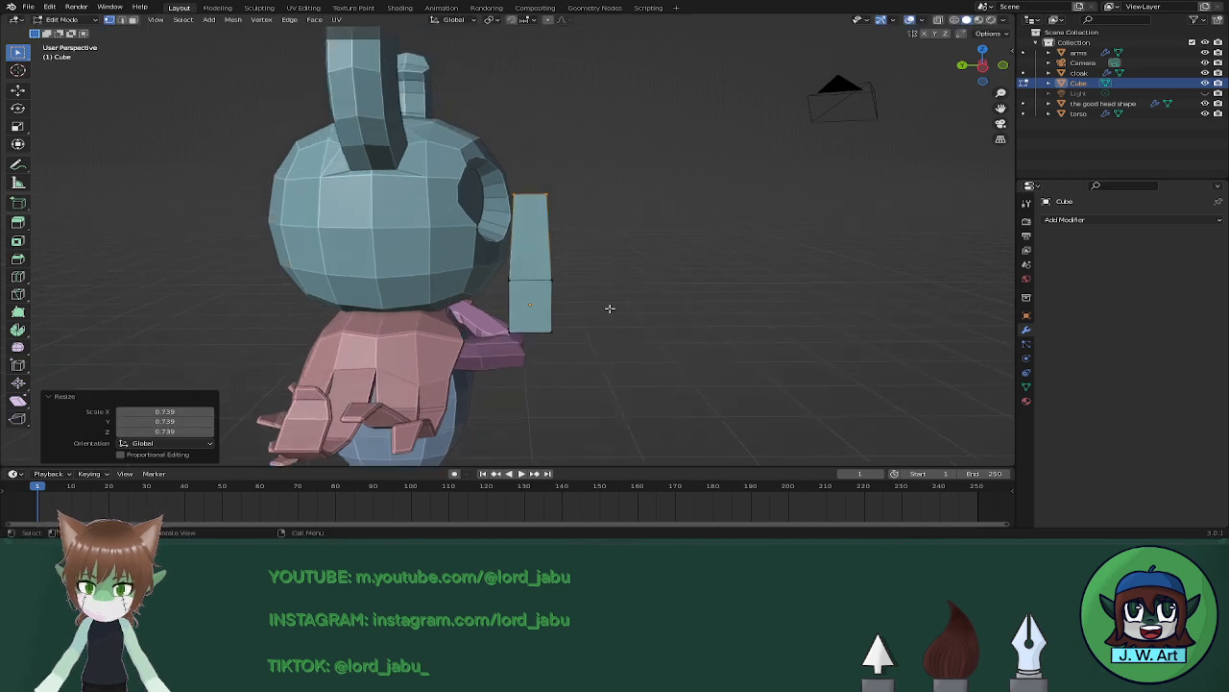
key("s")
left_click(623, 318)
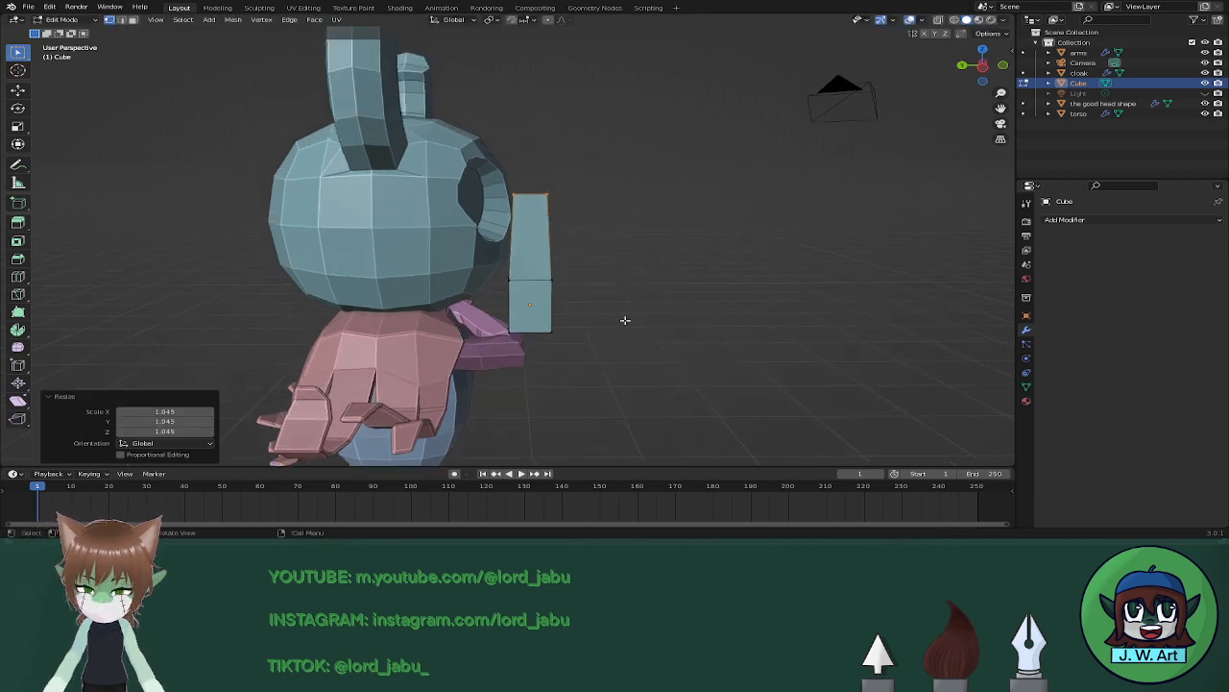
Extrude the blade's upper end about 0.59 m further and narrow it by scaling to 0.81 and then 0.966.
key("e")
left_click(622, 251)
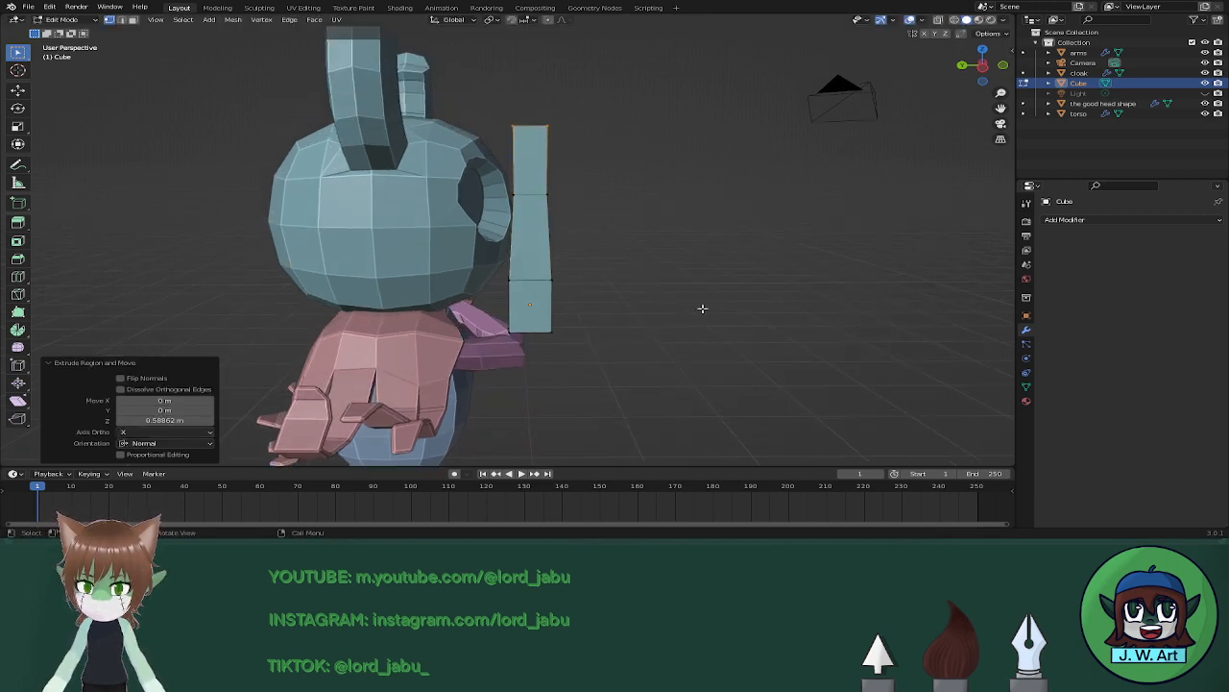
key("s")
left_click(667, 284)
key("s")
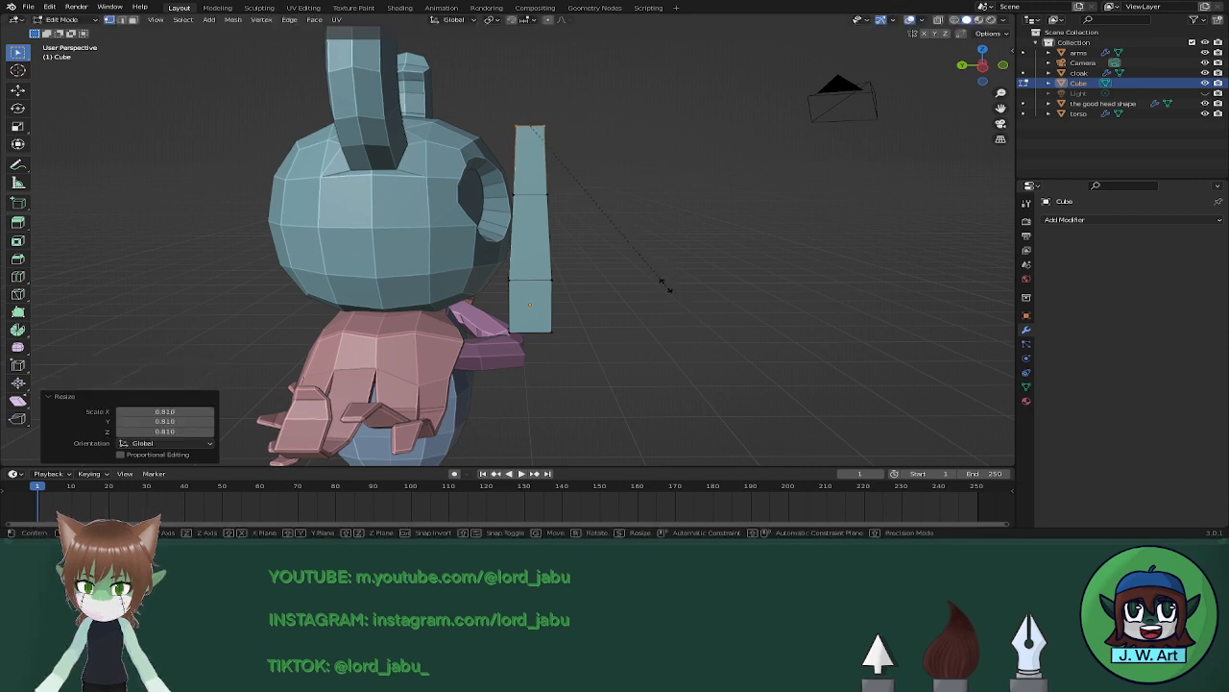
left_click(657, 279)
middle_click_drag(657, 279, 667, 330)
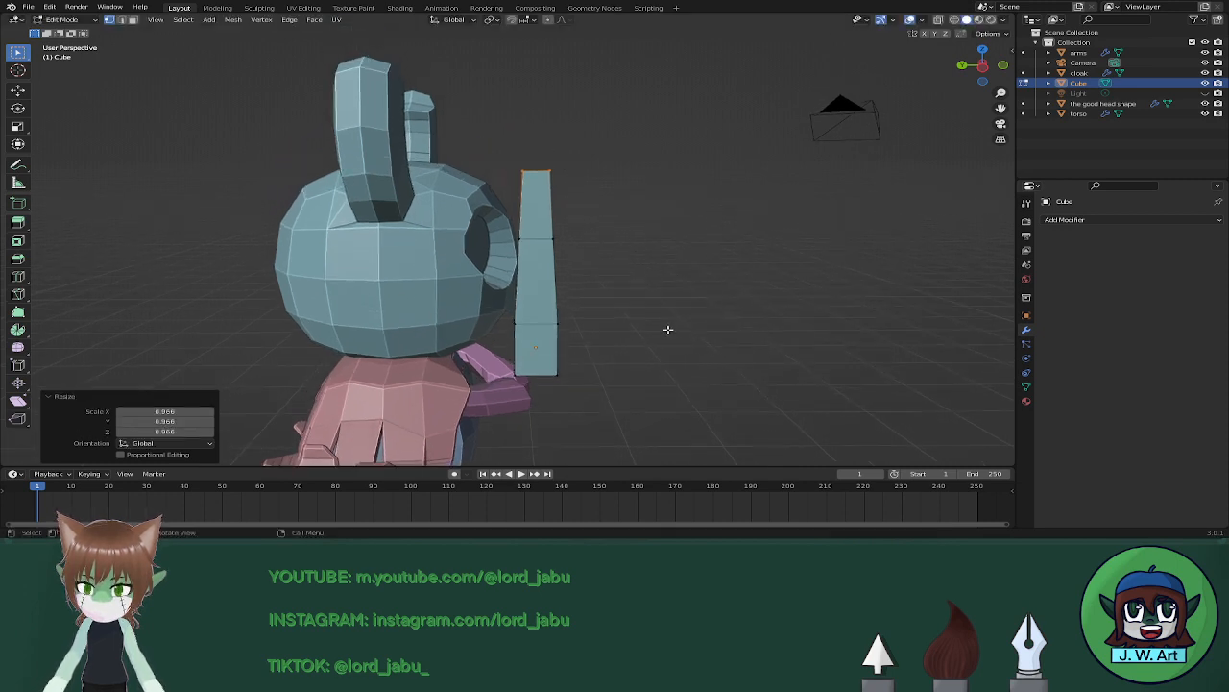
Extrude the upper end about 0.84 m more and scale it to about 0.401 to taper the blade.
key("e")
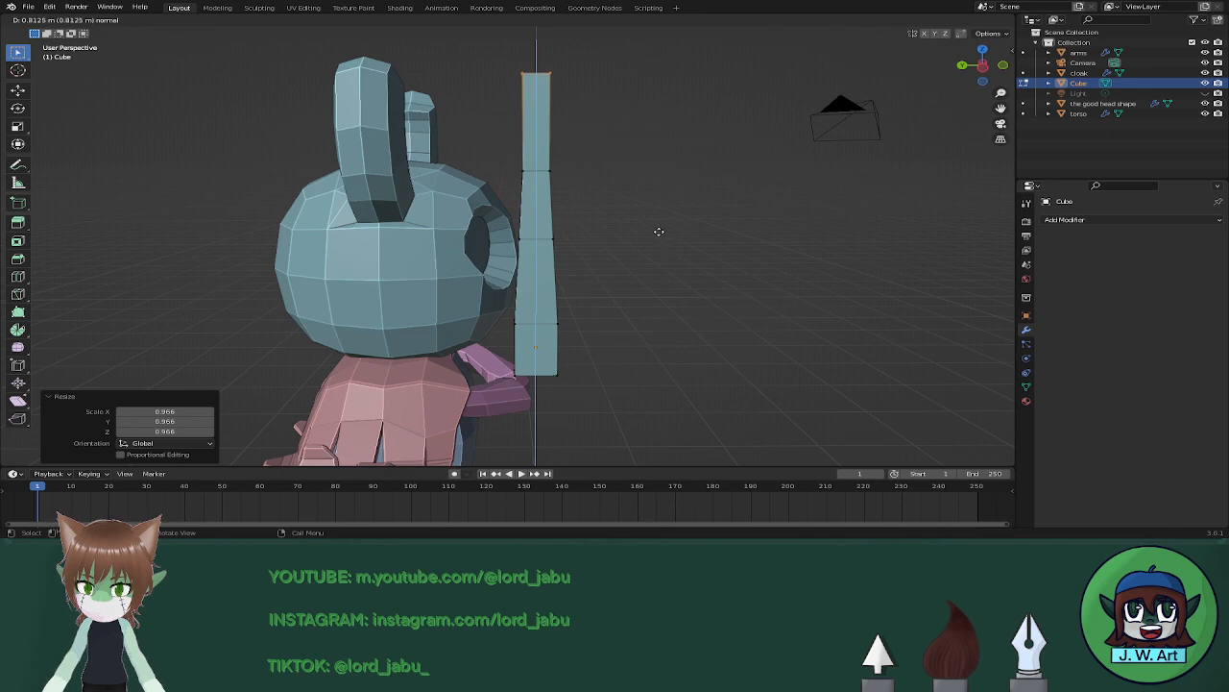
left_click(659, 232)
key("s")
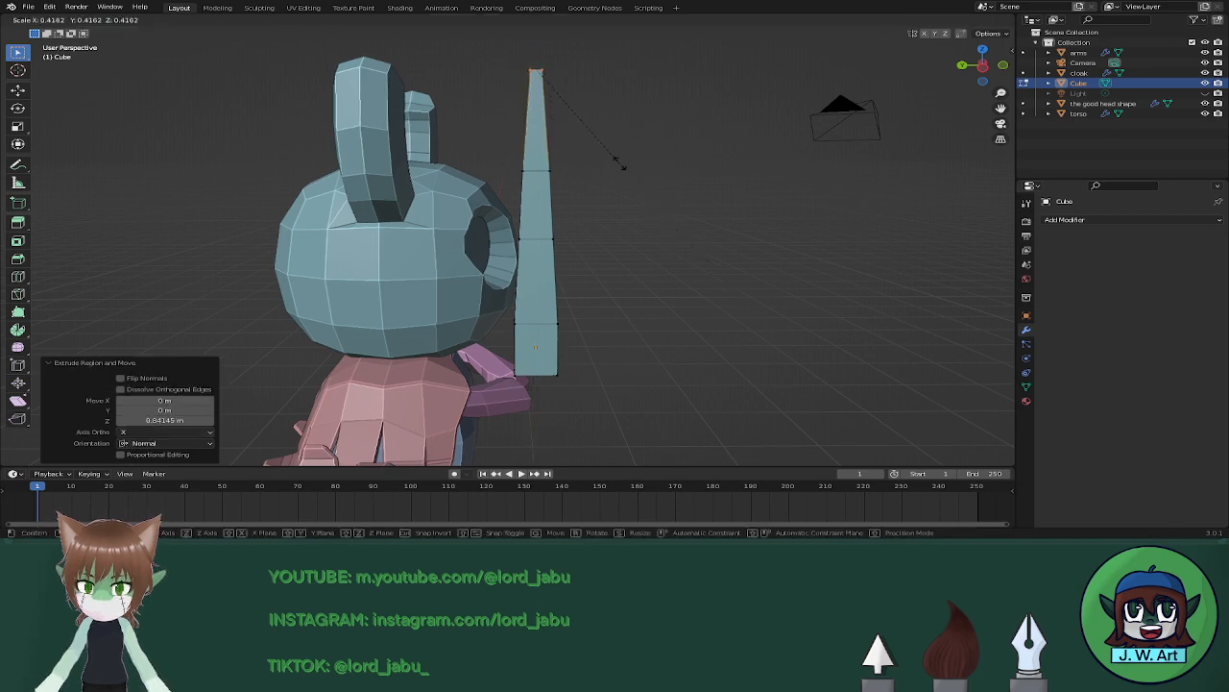
left_click(621, 169)
middle_click_drag(621, 169, 552, 269)
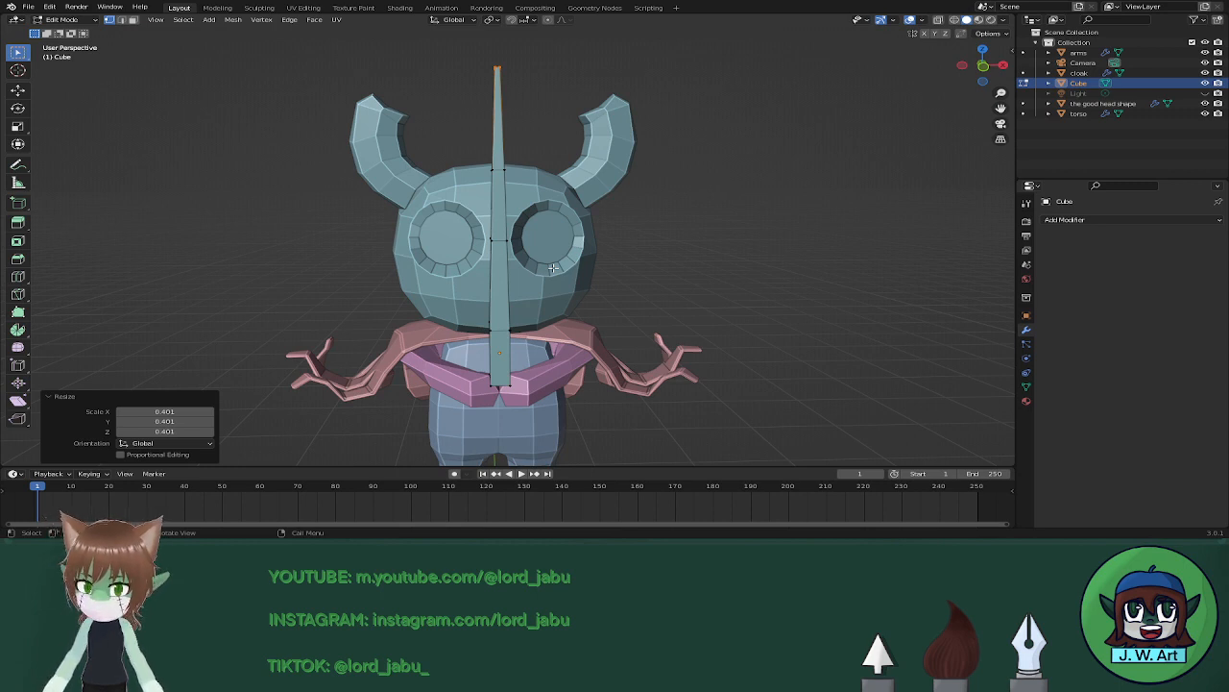
middle_click_drag(449, 253, 570, 330)
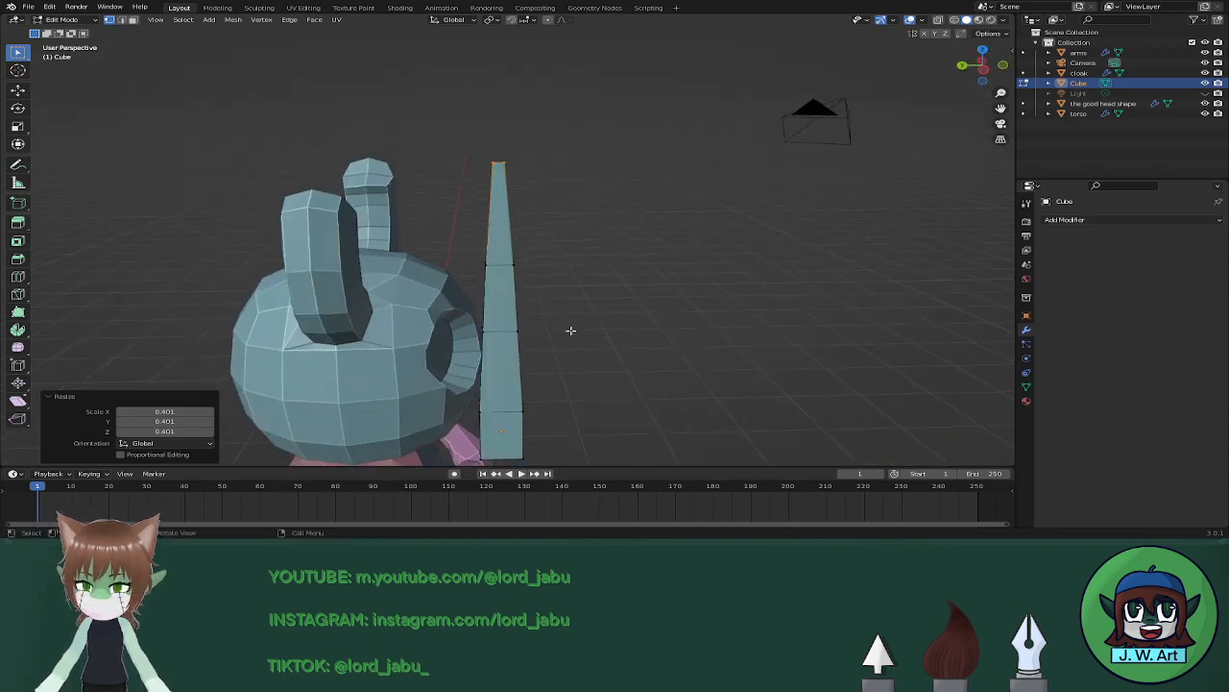
Extrude the blade's upper end about 0.17 m, merge its vertices into a point and raise the tip about 0.044 m along Z.
key("g")
key("z")
key("z")
left_click(570, 310)
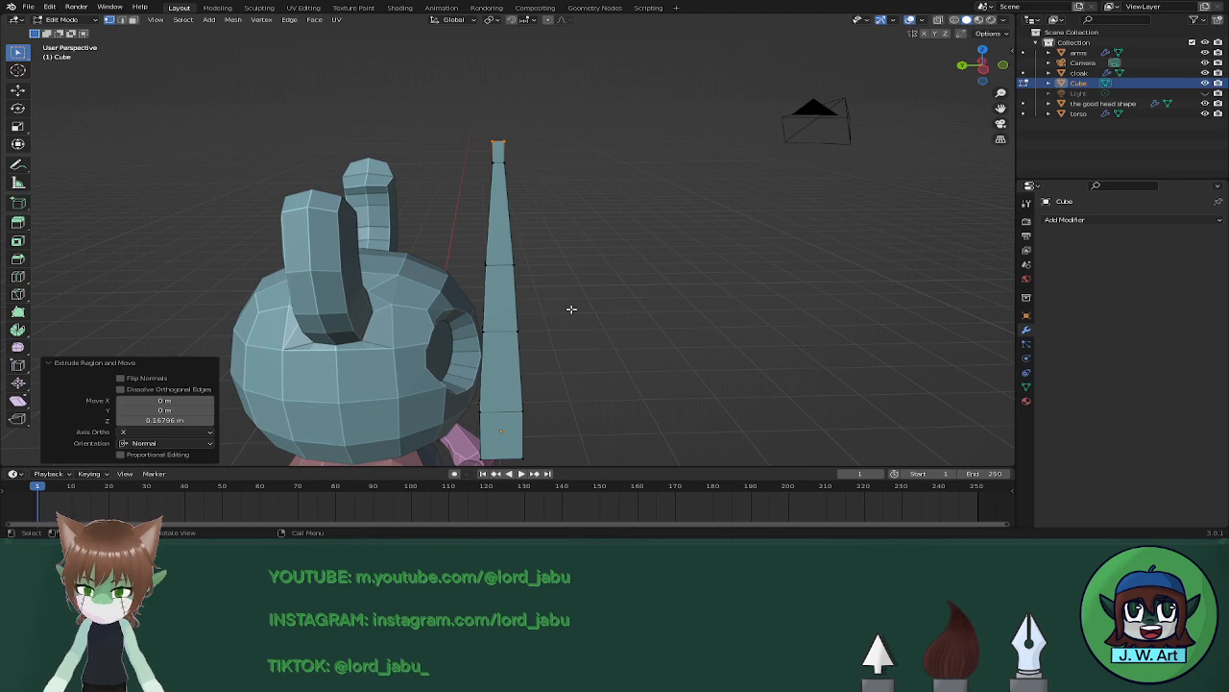
key("m")
left_click(574, 313)
mouse_move(585, 307)
middle_mouse_down()
mouse_move(552, 326)
mouse_move(485, 323)
mouse_move(596, 304)
mouse_move(535, 323)
mouse_move(579, 323)
middle_mouse_up()
key("g")
key("z")
left_click(596, 303)
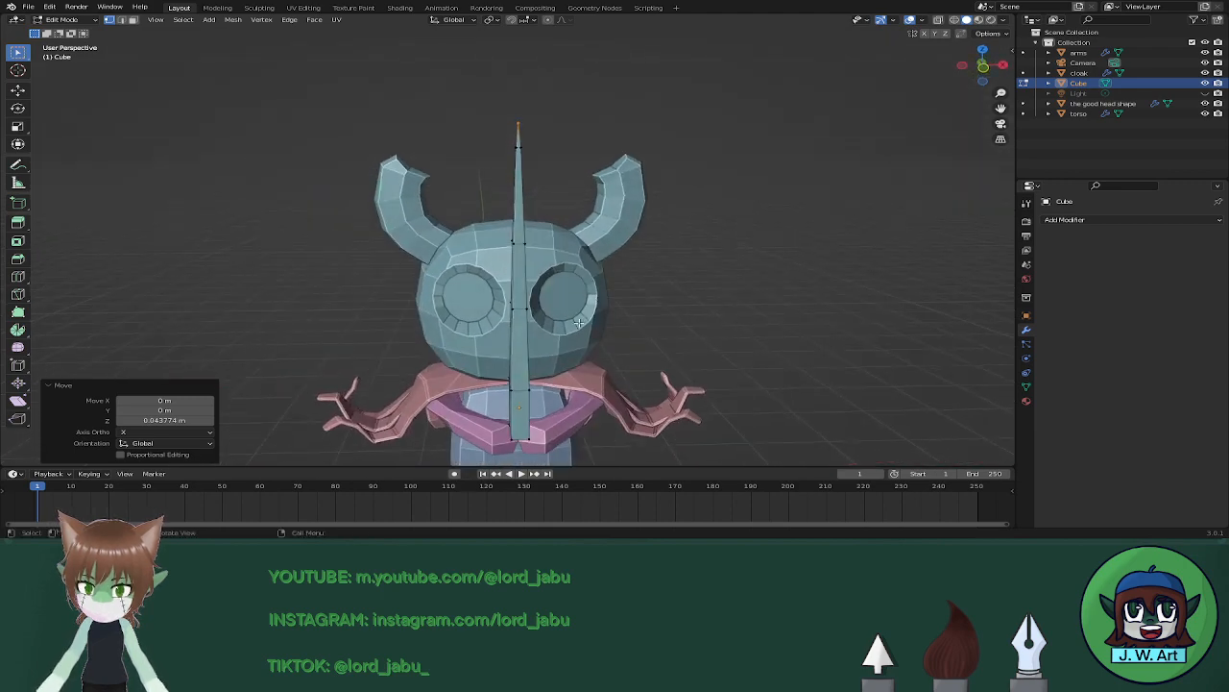
Add one centred lengthwise loop cut around the blade and scale the loop to 1.219 along Y.
key("ctrl+r")
left_click(525, 437)
right_click(525, 437)
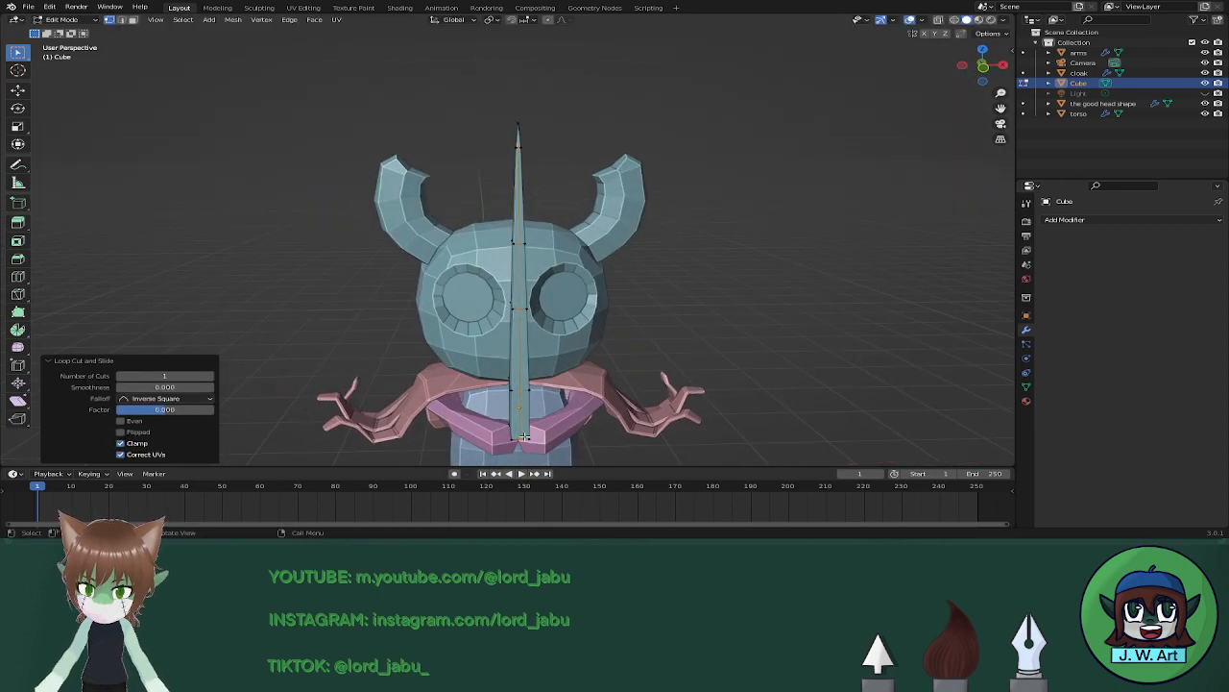
middle_click_drag(627, 408, 651, 371)
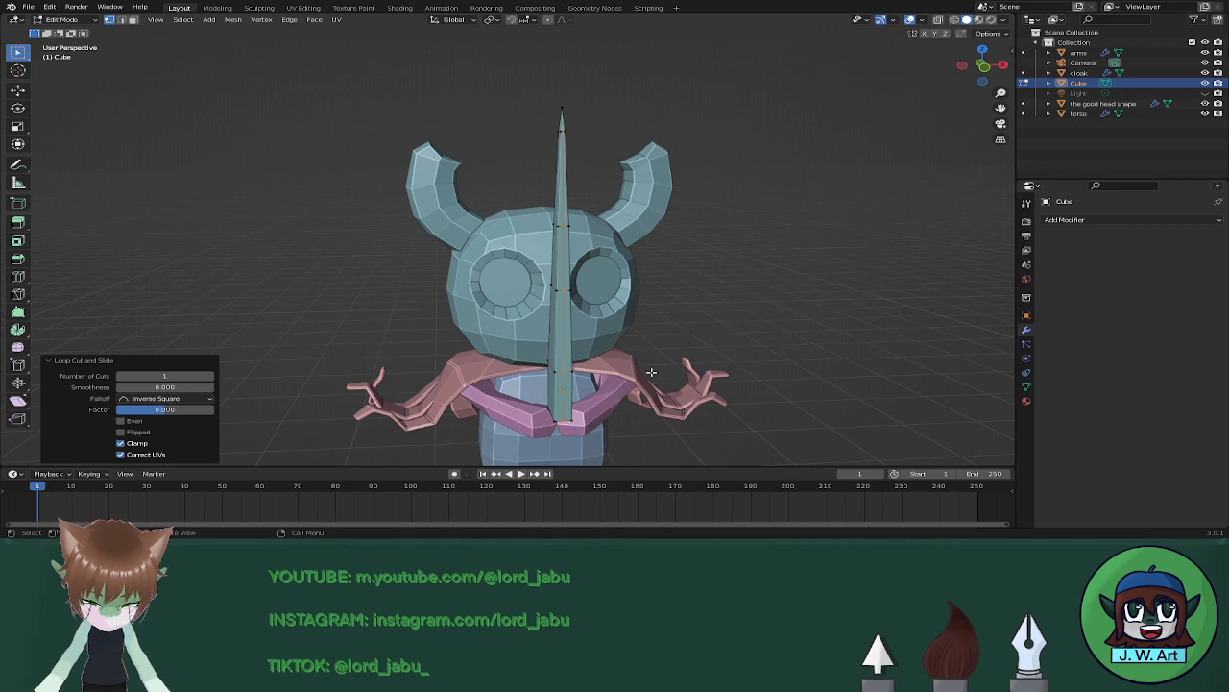
middle_click_drag(652, 372, 705, 370)
key("r")
key("x")
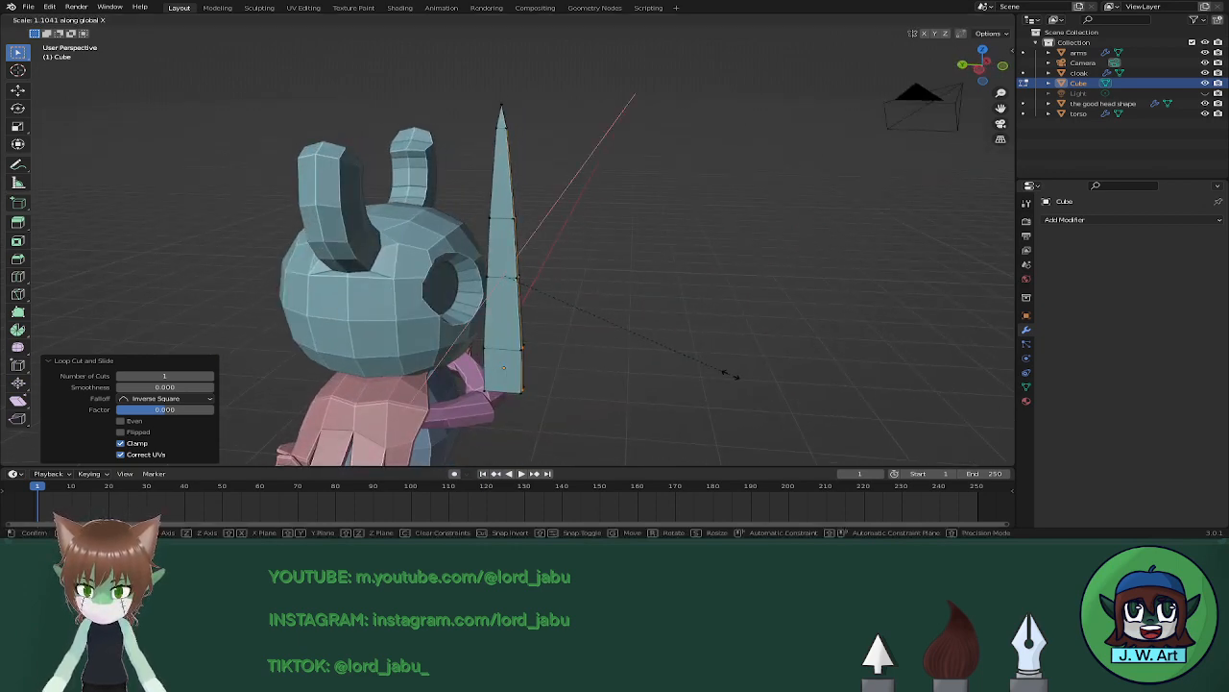
key("y")
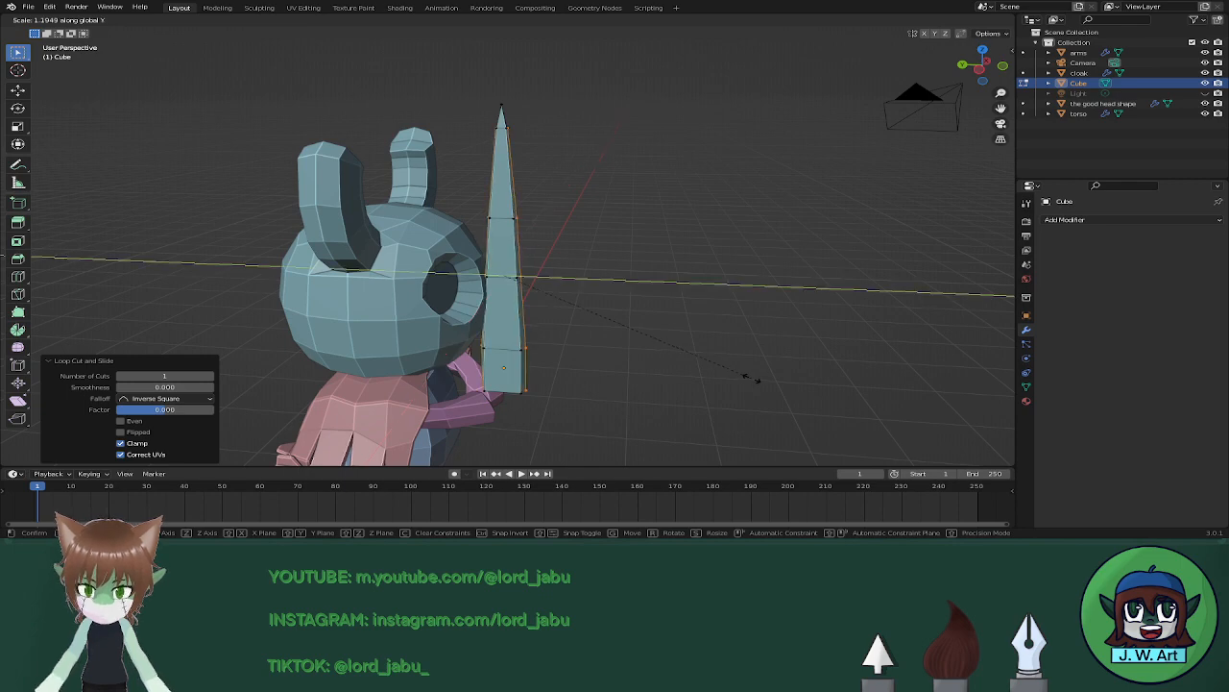
left_click(755, 377)
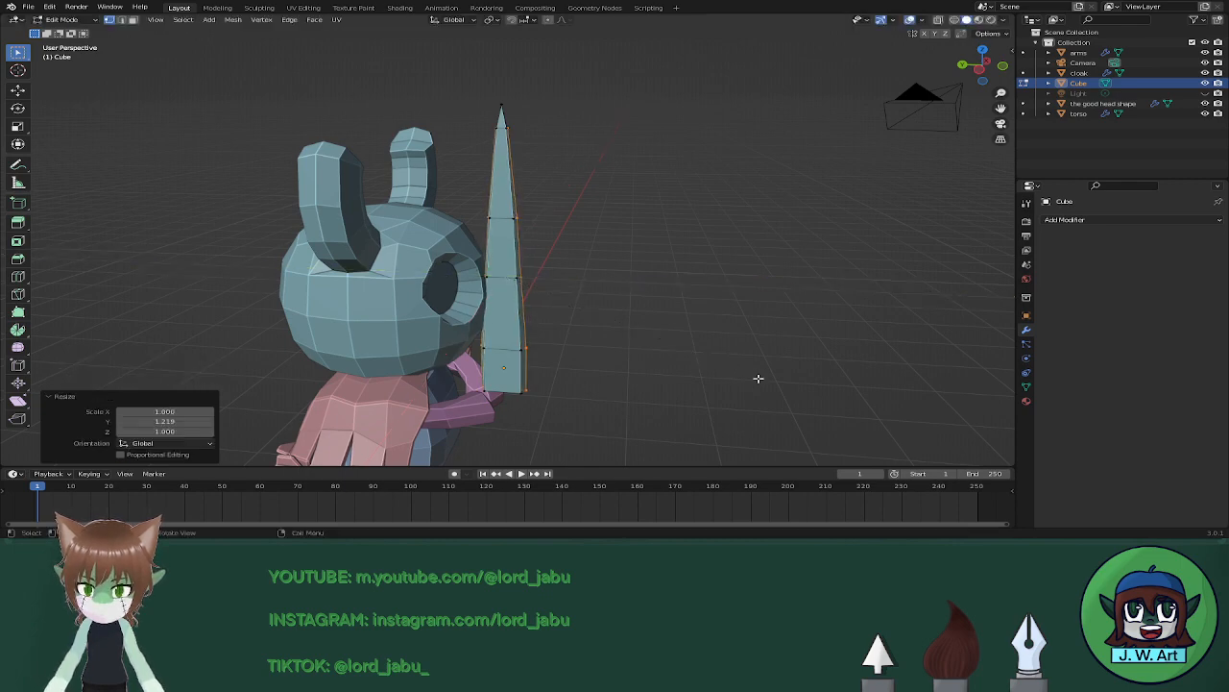
Inset the two faces on the blade's underside together and scale the inset to about 0.594 along Y.
middle_click_drag(755, 377, 835, 352)
key("3")
left_click(664, 253)
left_click(649, 257, "shift")
key("i")
left_click(718, 309)
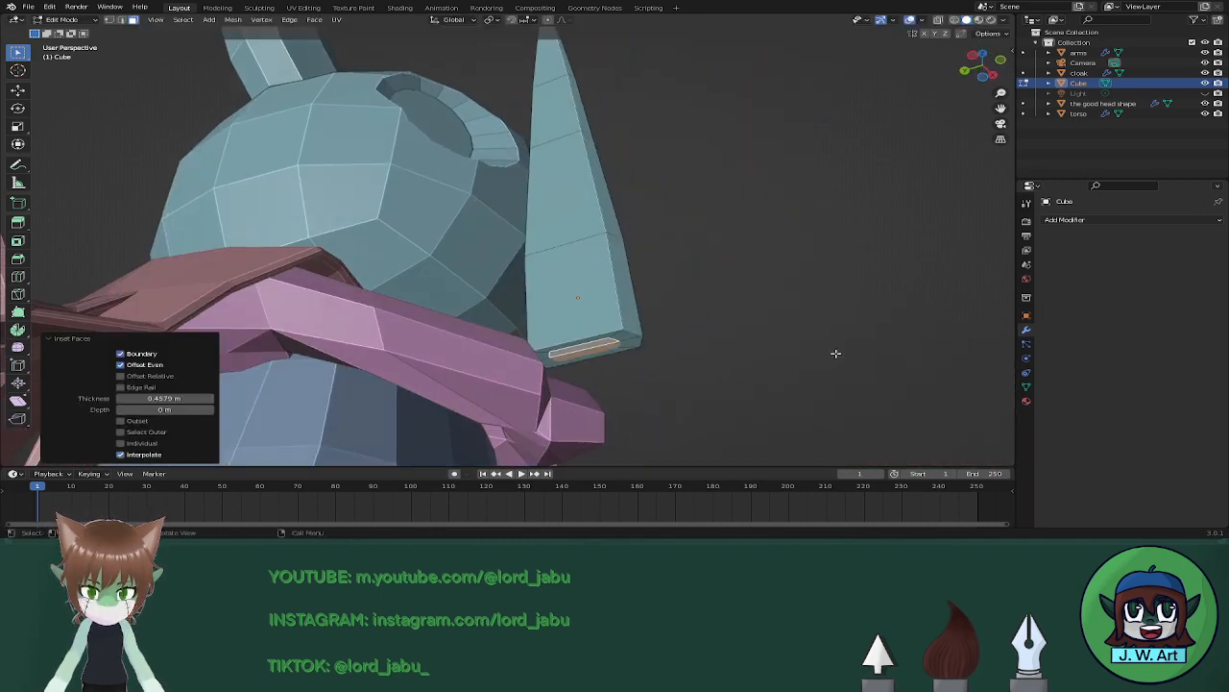
key("s")
key("y")
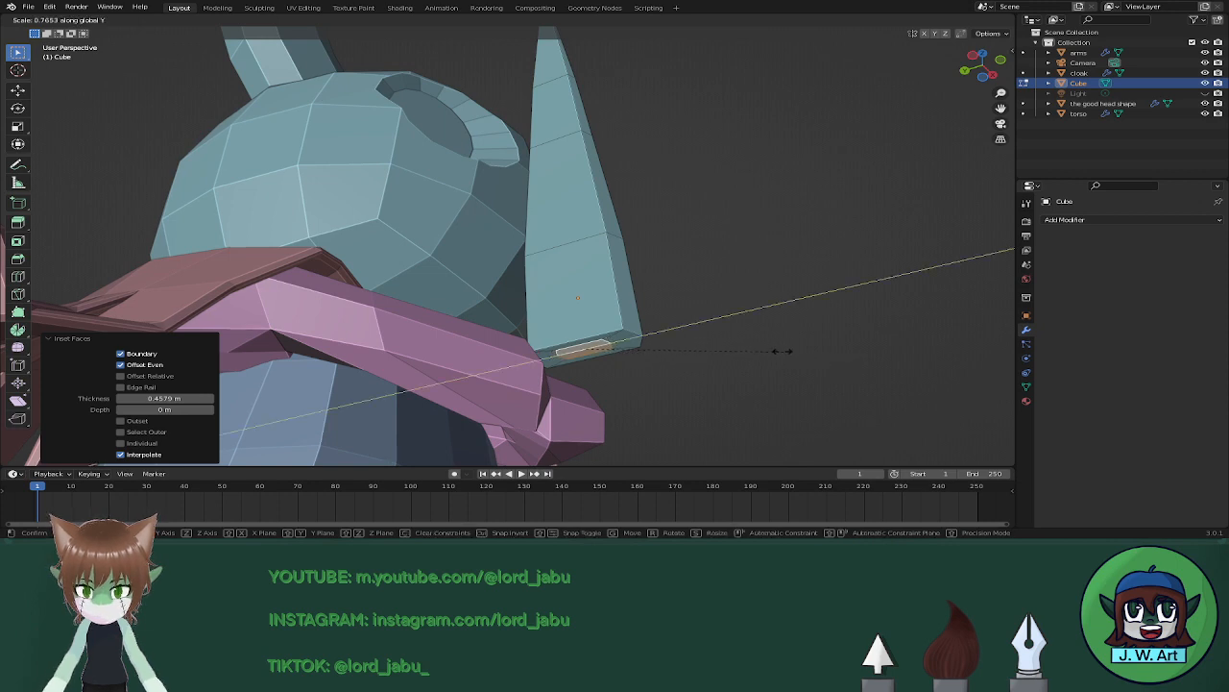
left_click(737, 344)
middle_click_drag(736, 343, 752, 371)
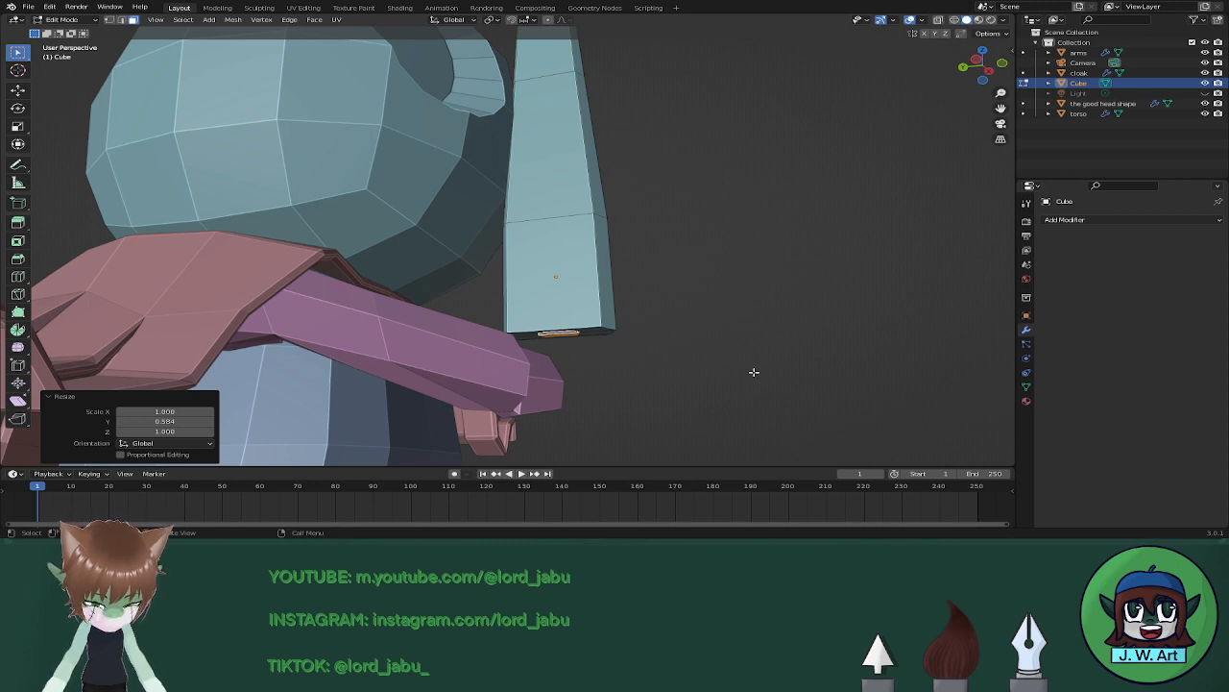
Extrude the inset faces downward about 0.226 m and again about 0.209 m to form the handle.
key("e")
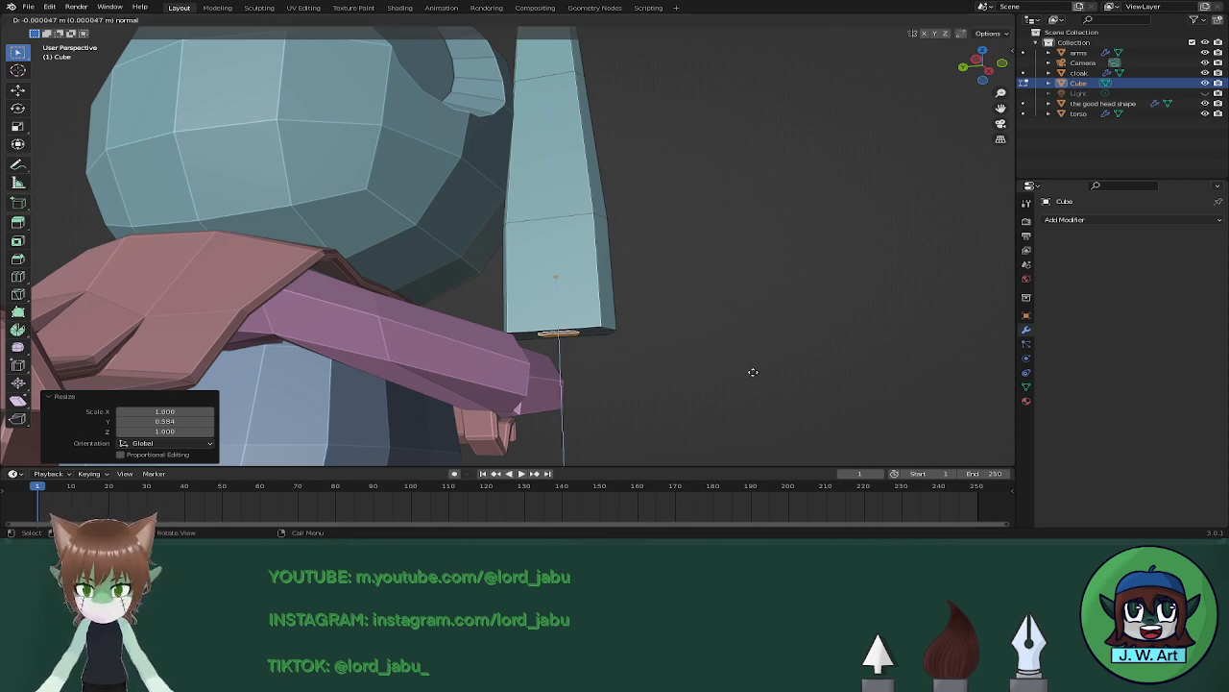
left_click(751, 430)
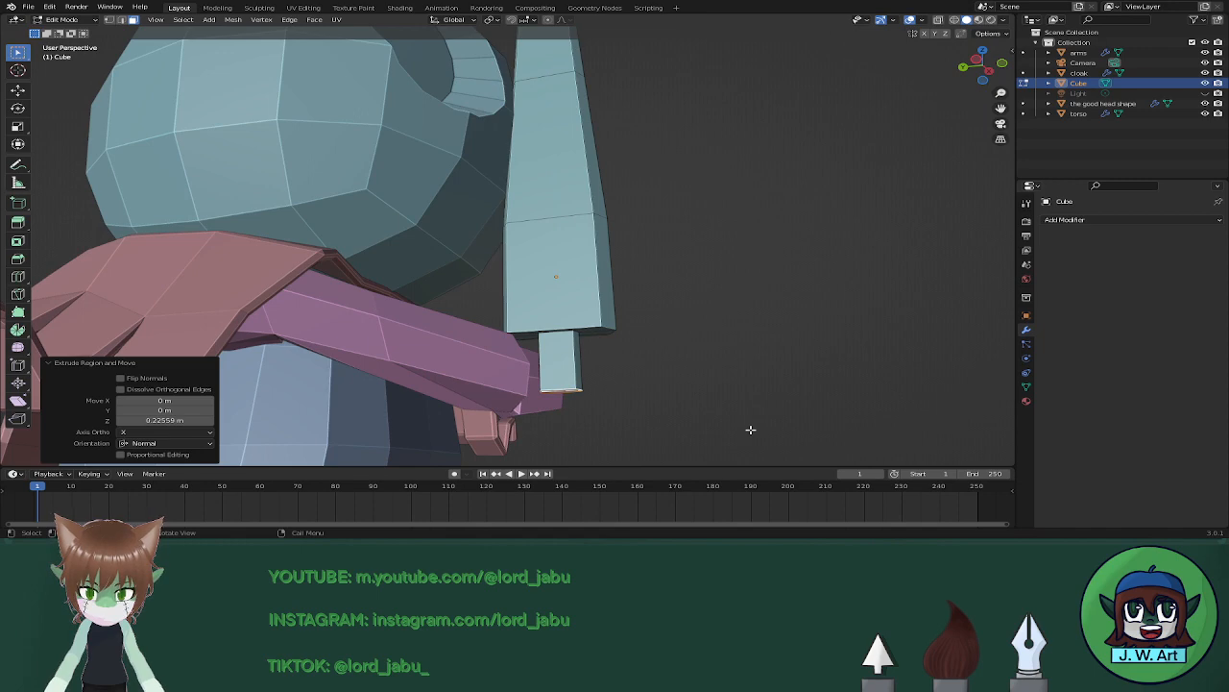
key("e")
left_click(752, 50)
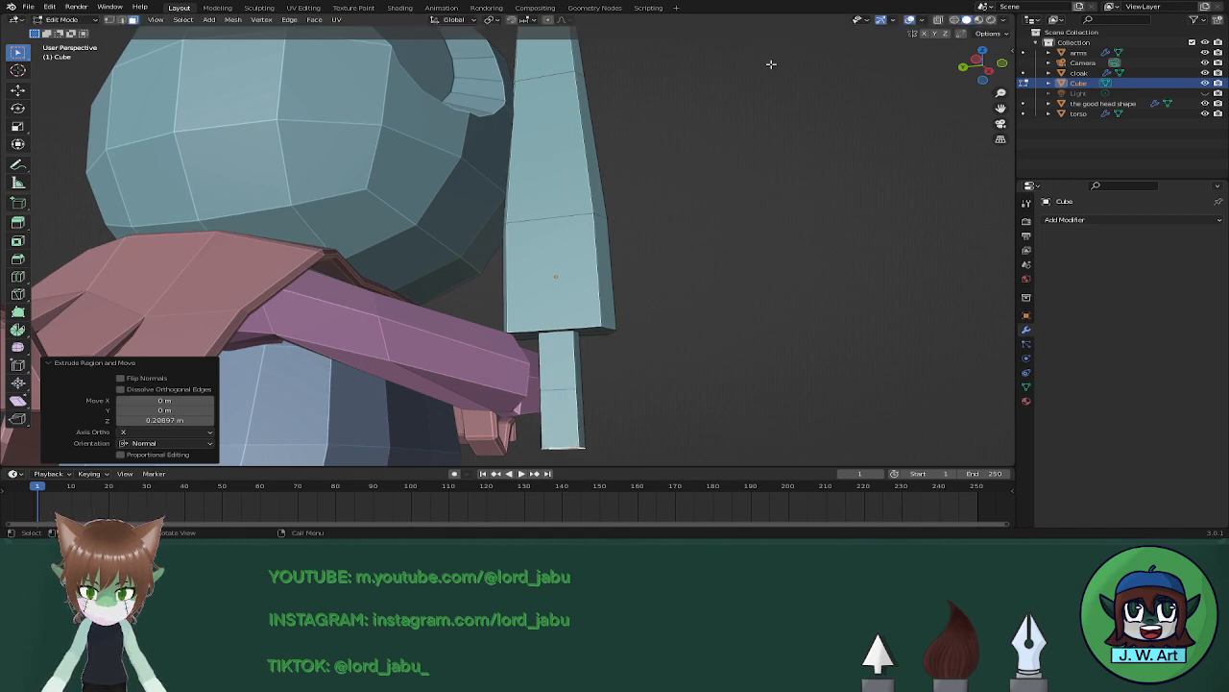
scroll(782, 99, "down", 4)
middle_click_drag(782, 98, 659, 222)
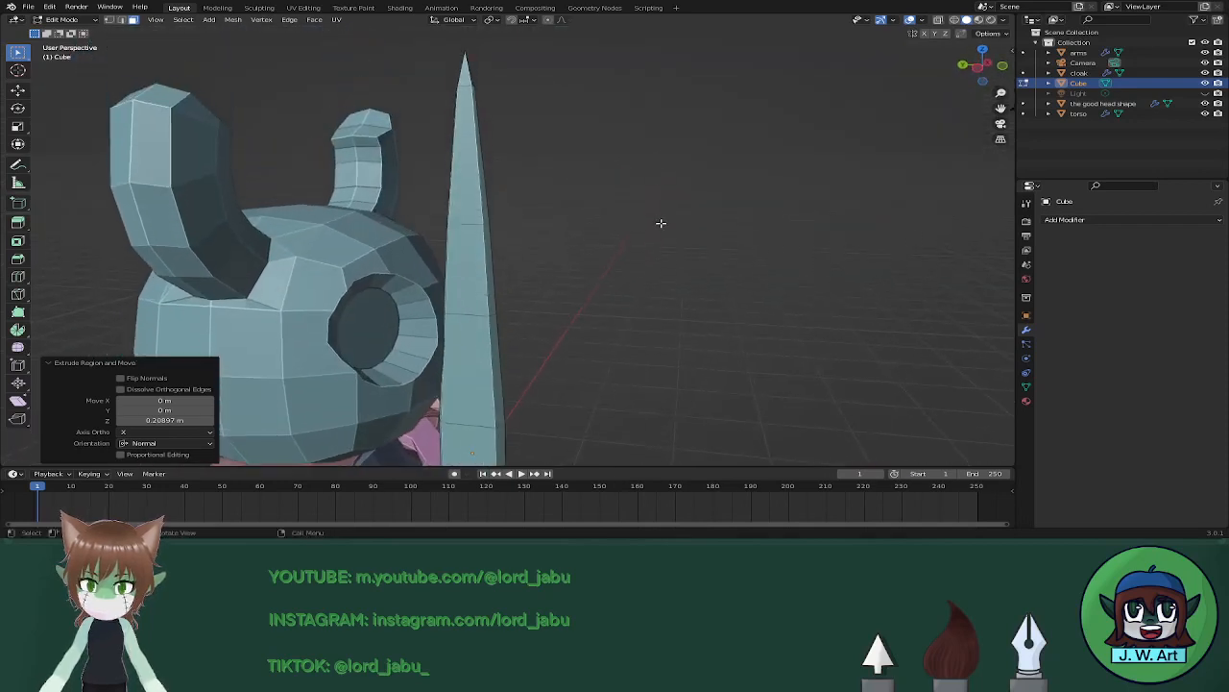
Hide the head, torso, cloak and arms objects in the viewport to isolate the blade.
left_click(1206, 103)
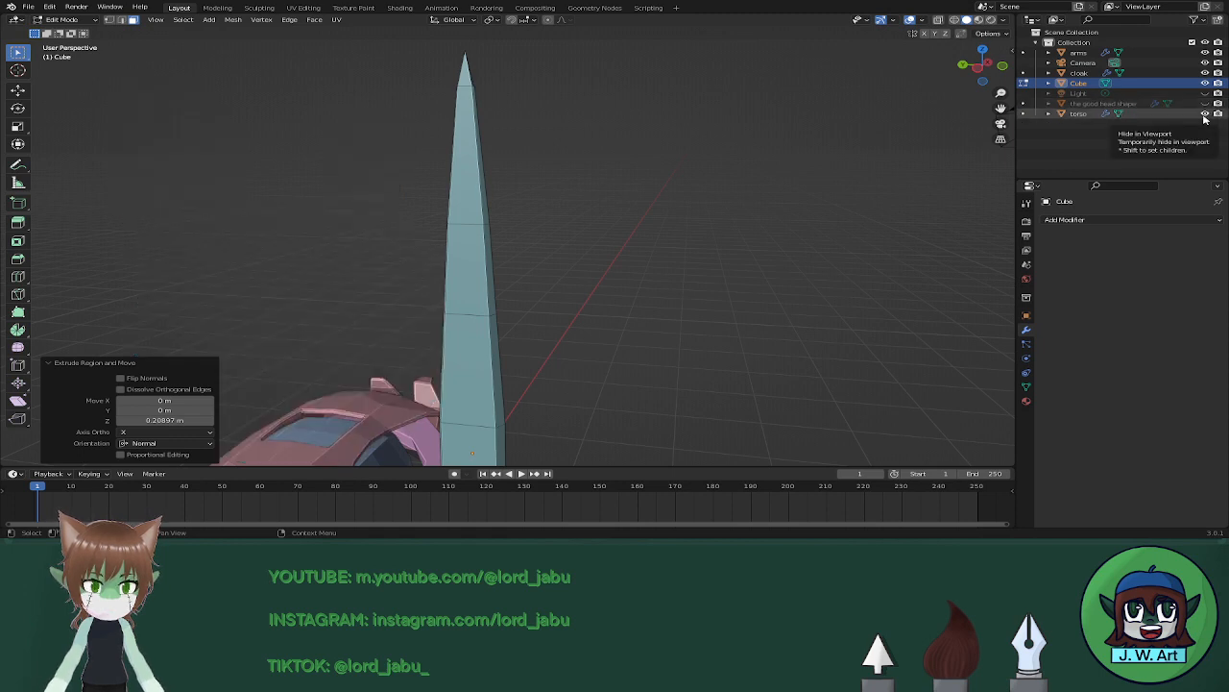
left_click(1207, 114)
left_click(1207, 73)
middle_click_drag(666, 256, 764, 192)
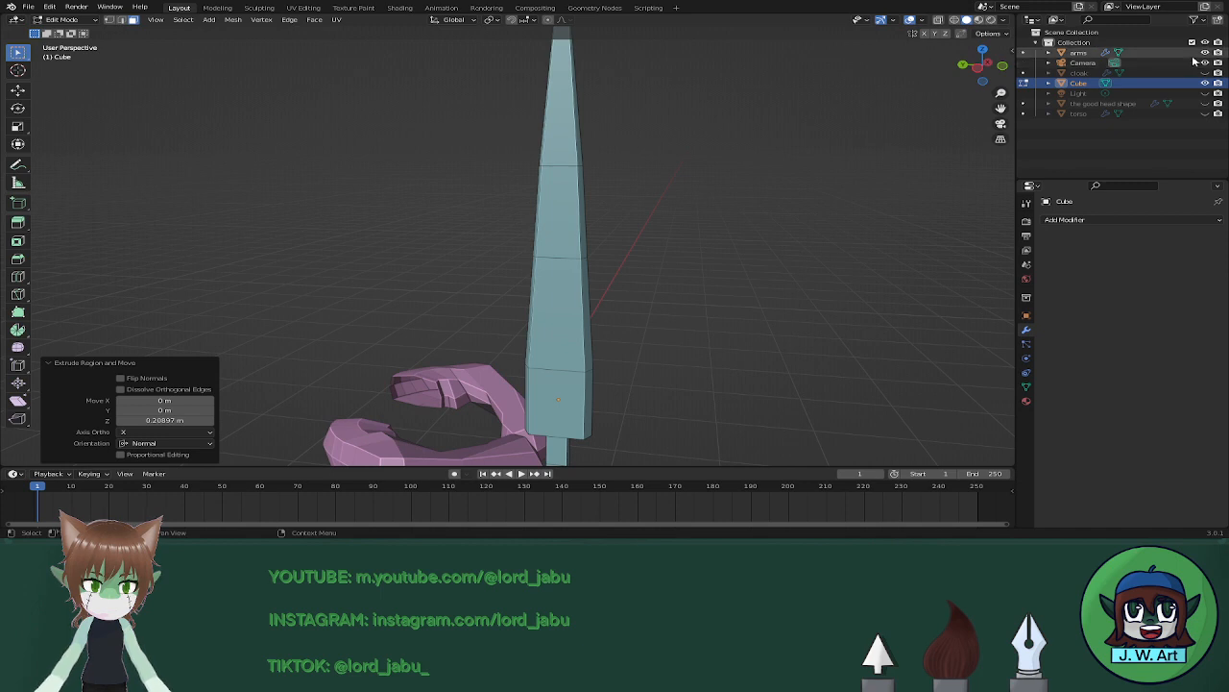
left_click(1205, 54)
Knife-cut a jagged diagonal line edge to edge across the blade's broad face, between two horizontal edge loops.
middle_click_drag(659, 308, 494, 318)
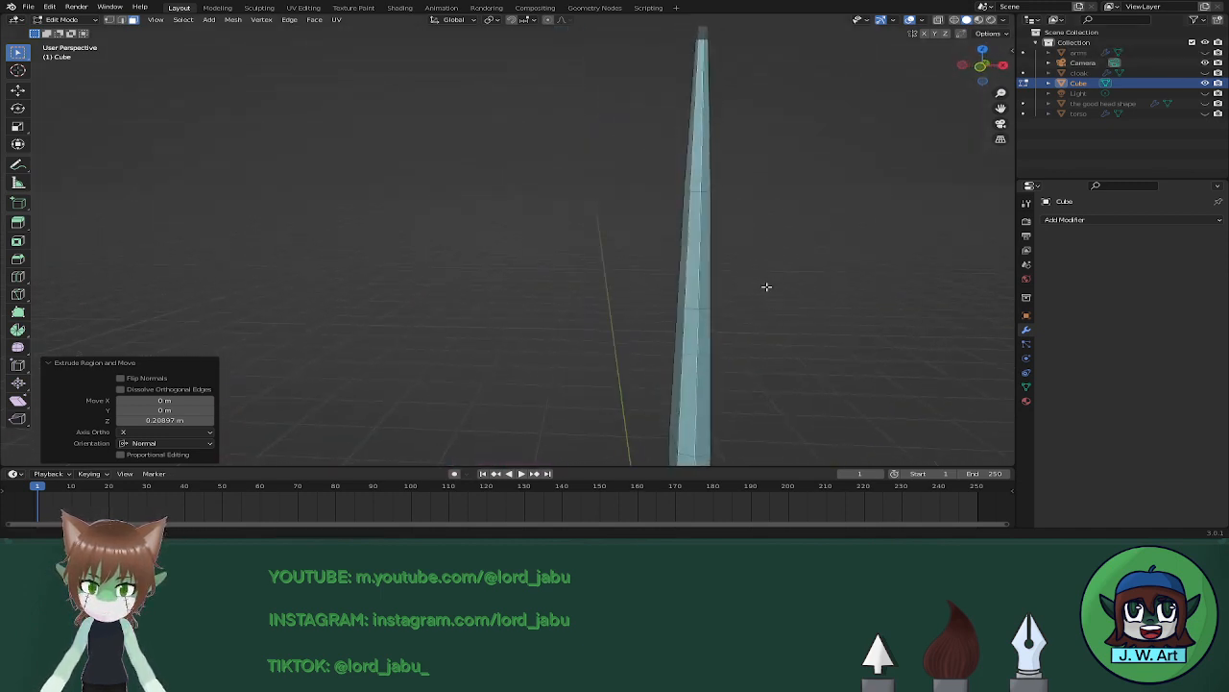
middle_click_drag(765, 286, 706, 188)
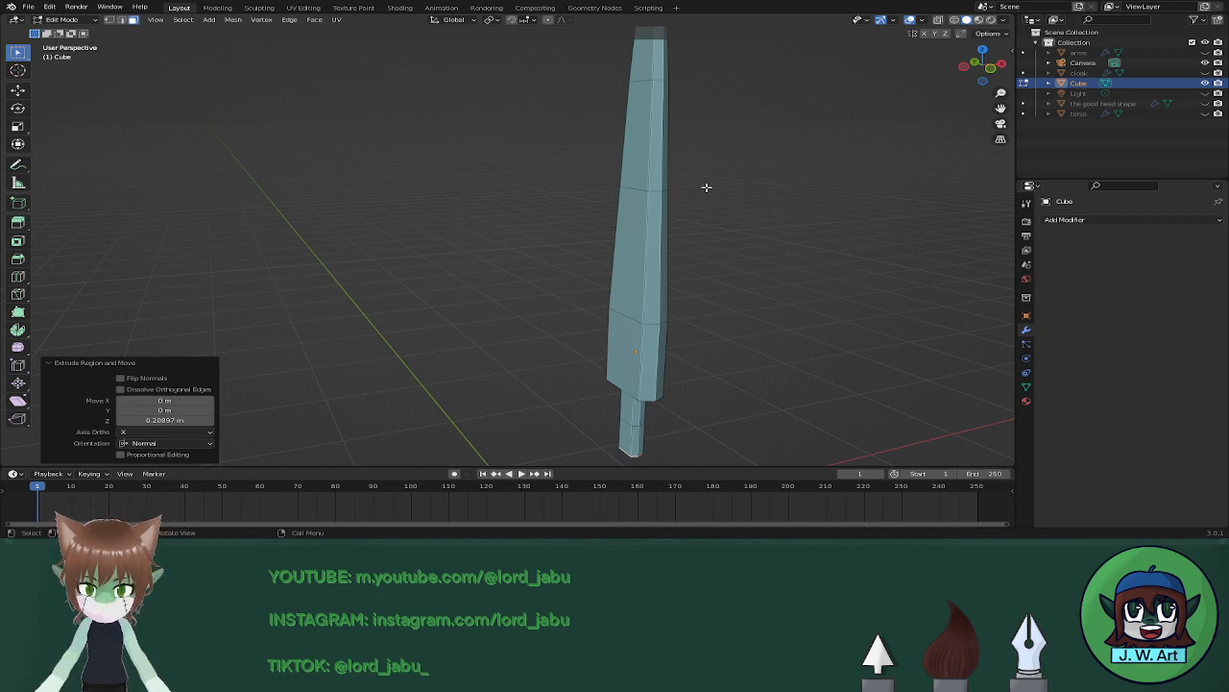
middle_click_drag(732, 181, 602, 237)
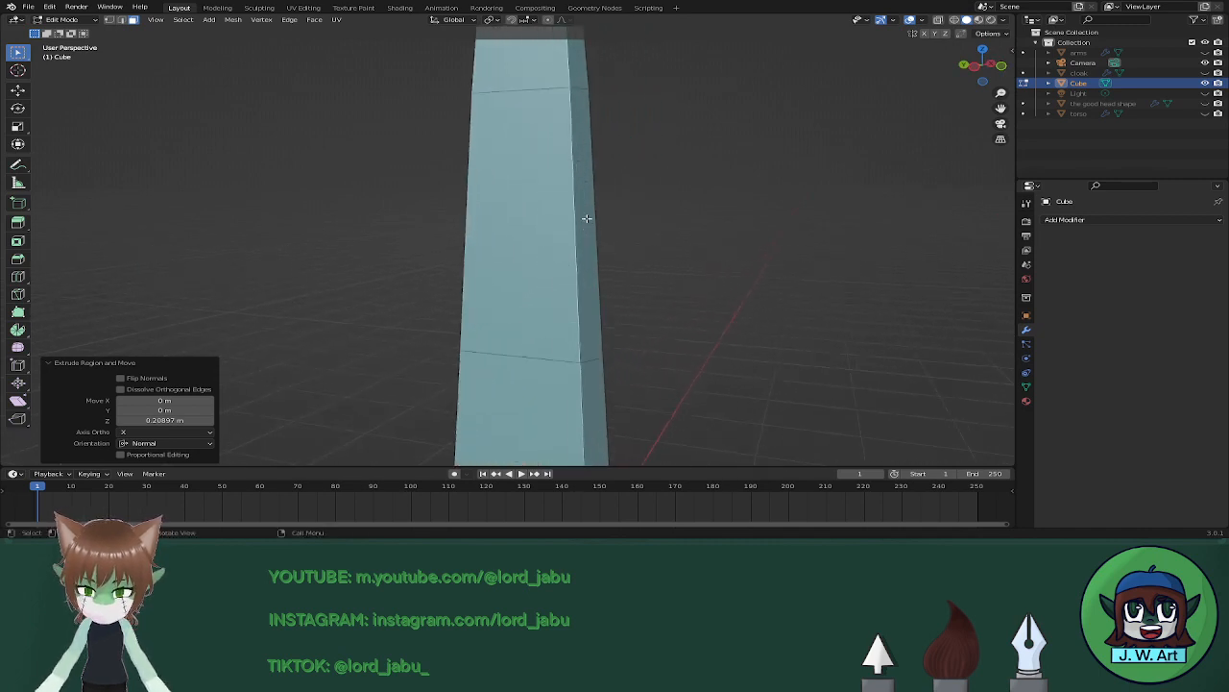
key("k")
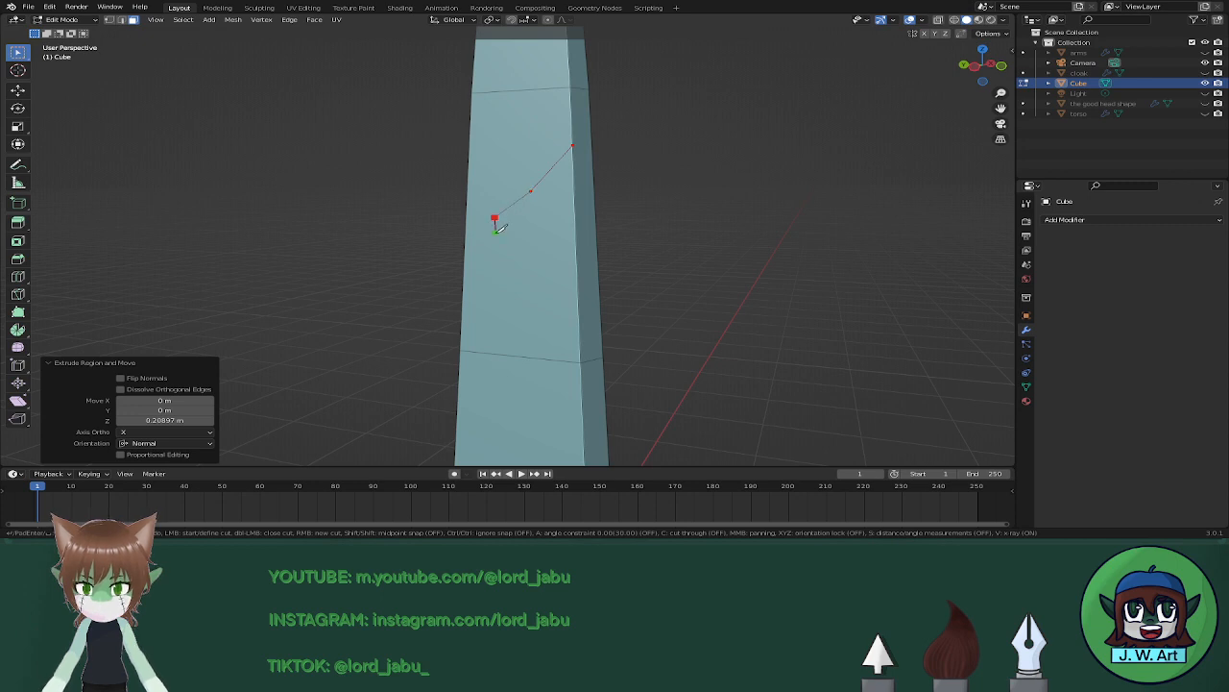
left_click(494, 219)
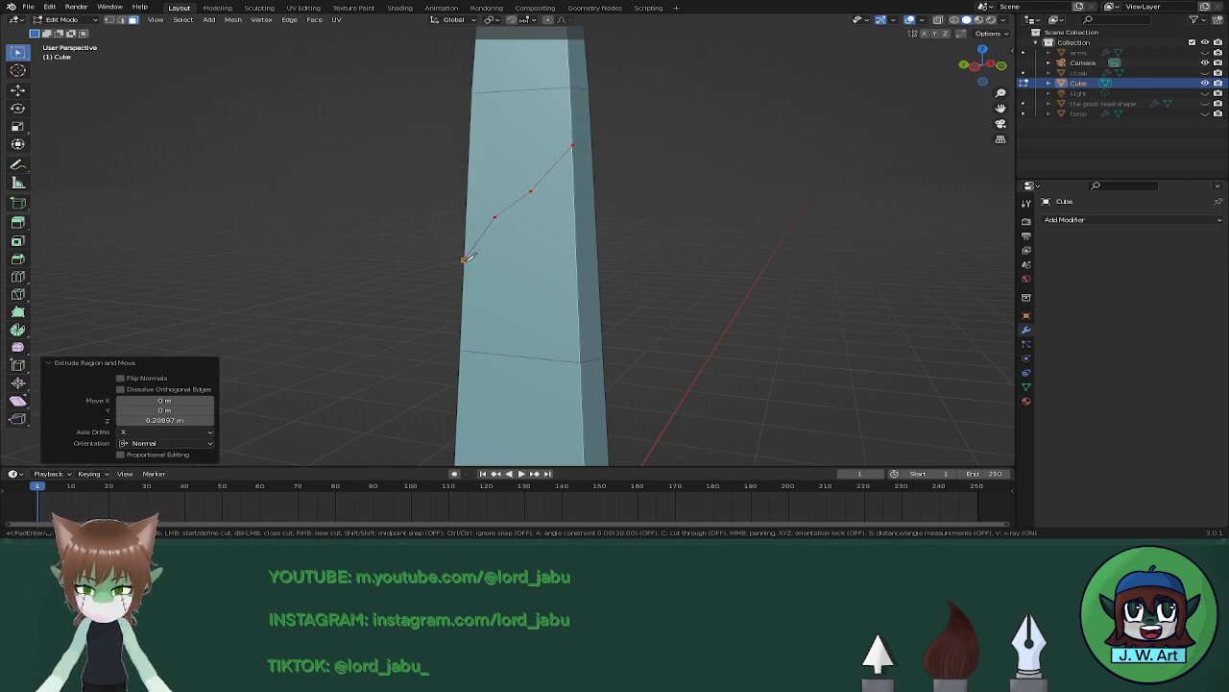
left_click(466, 258)
key("Return")
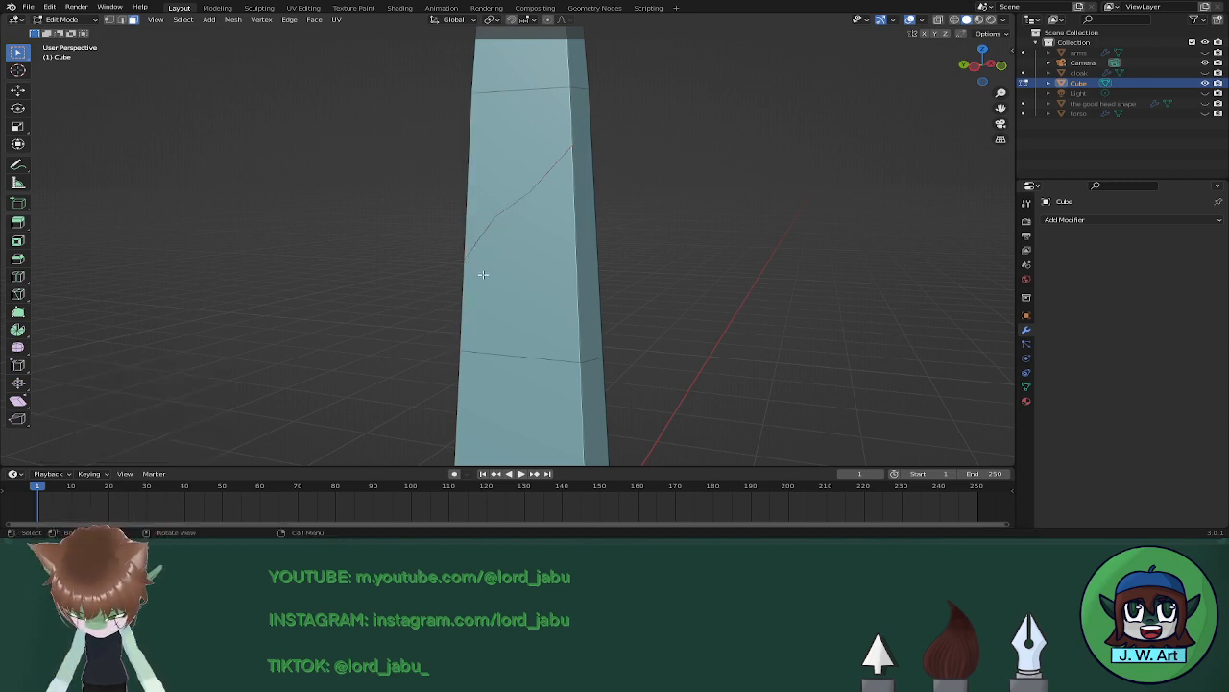
Knife-cut a second jagged line just below the first and roughly parallel to it, outlining a thin crack strip.
key("k")
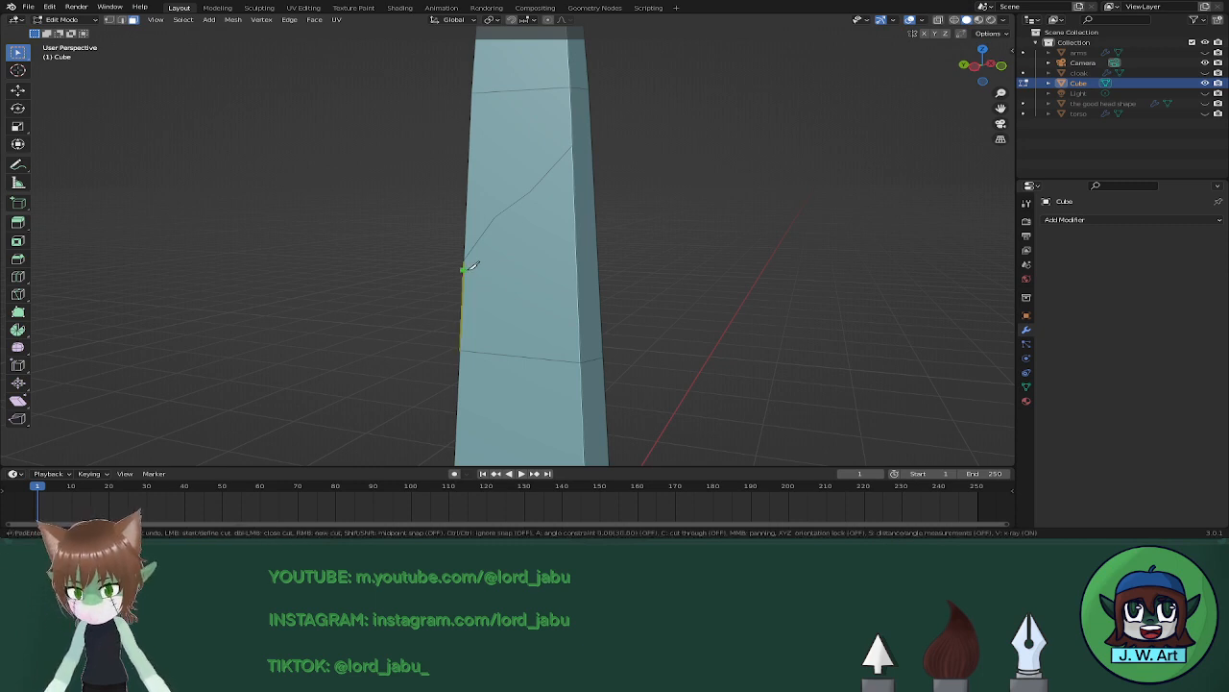
left_click(468, 264)
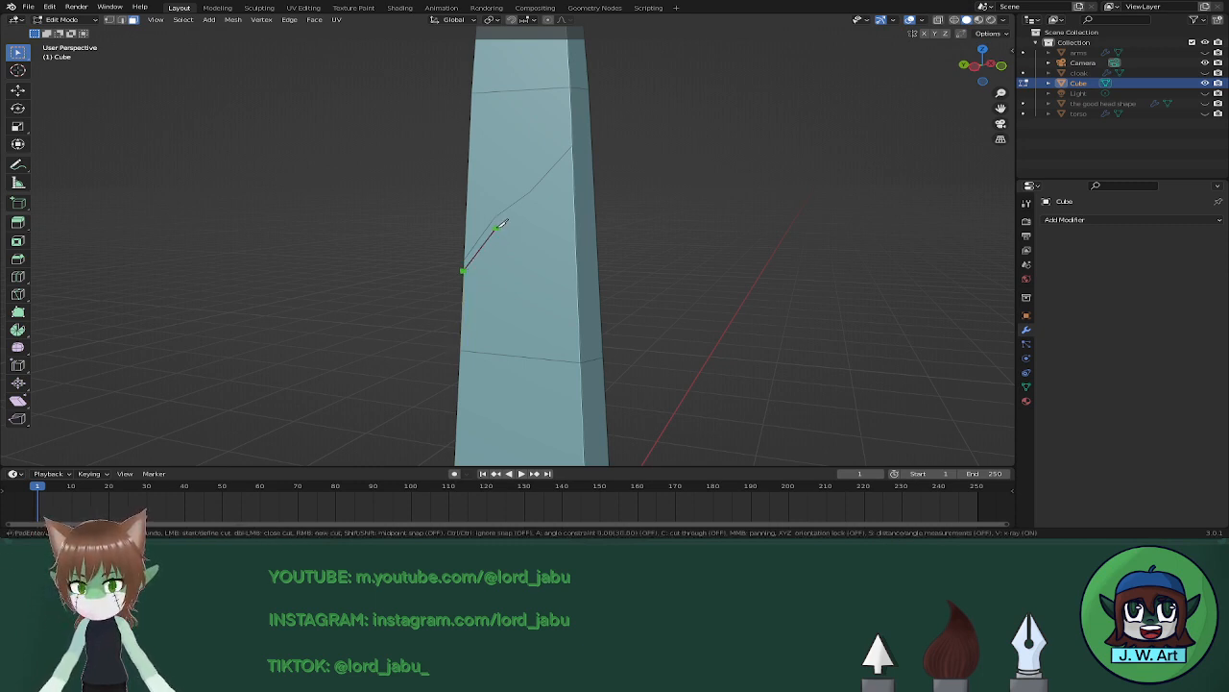
left_click(497, 225)
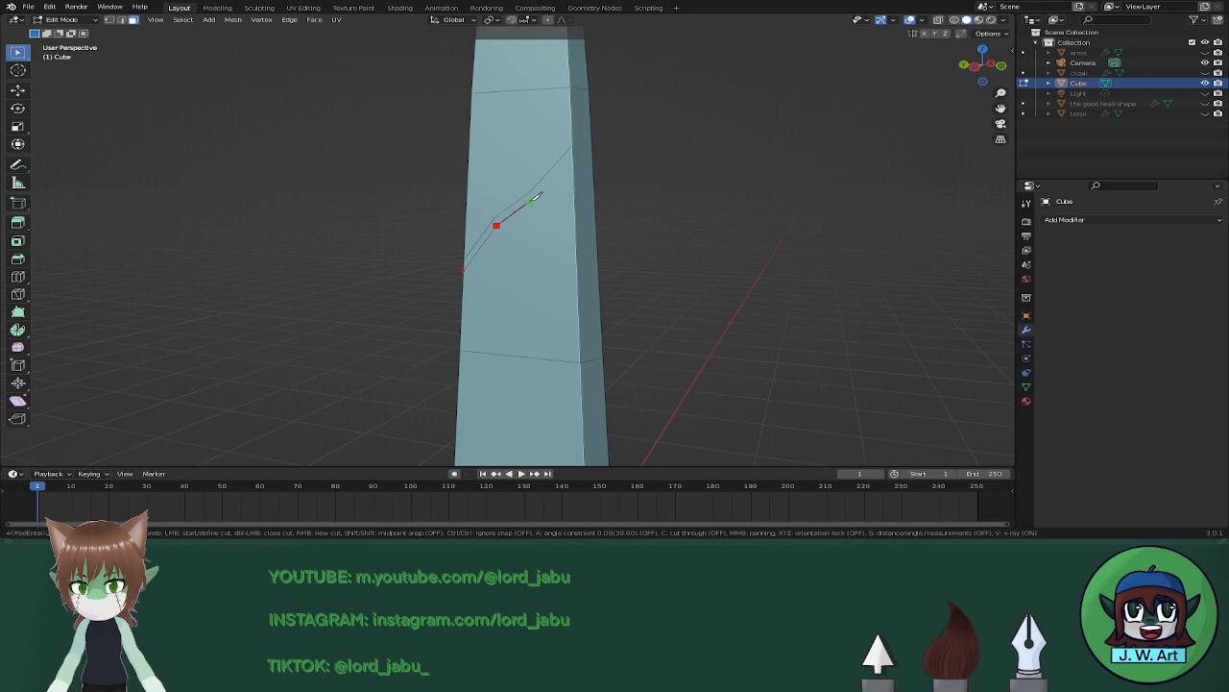
left_click(574, 156)
key("Return")
Try to extrude the thin strip between the two cuts about 0.003 m along global X, and undo the extrusion.
middle_click_drag(574, 157, 502, 232)
left_click(538, 187)
key("g")
key("x")
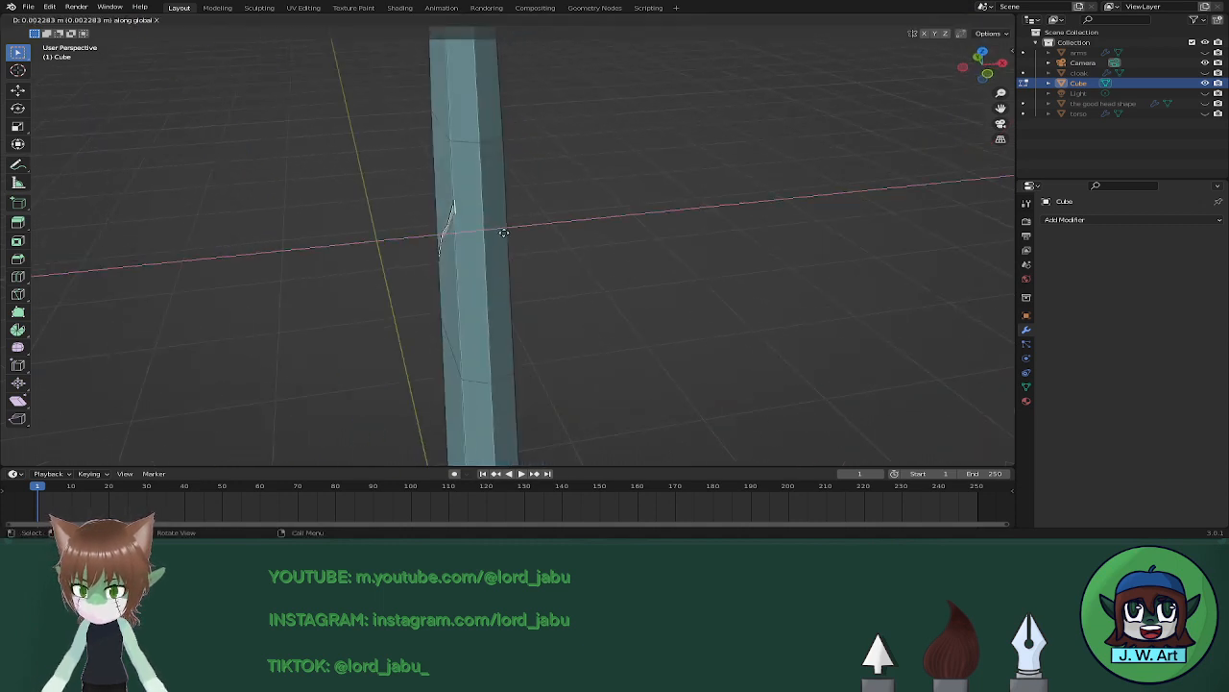
left_click(503, 233)
middle_click_drag(532, 227, 526, 266)
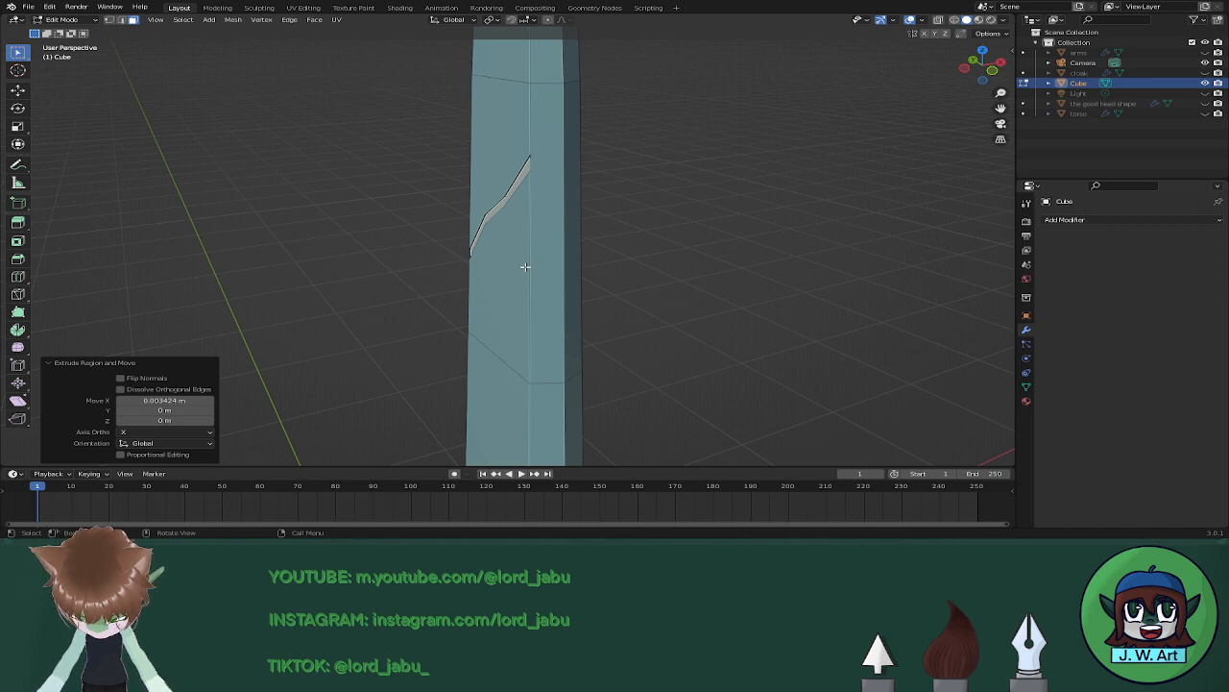
key("ctrl+z")
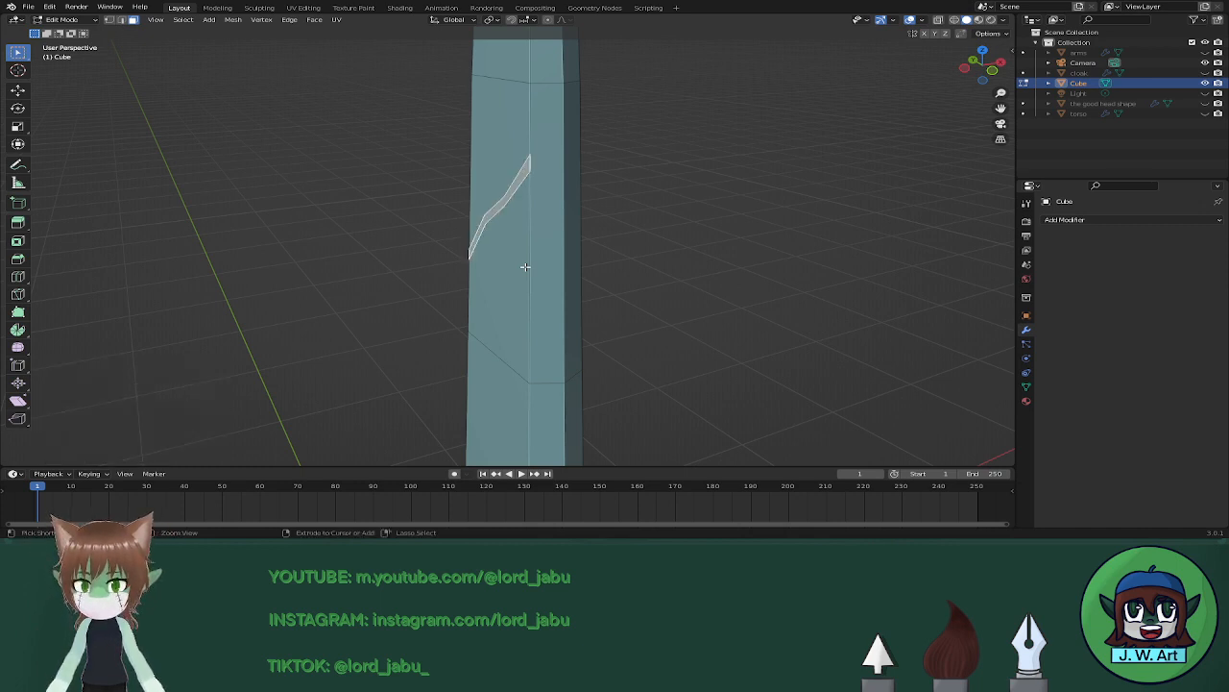
Continue both crack lines with knife cuts from the strip's upper end across the adjoining narrow face of the blade.
mouse_move(576, 256)
middle_mouse_down()
mouse_move(551, 252)
mouse_move(611, 247)
middle_mouse_up()
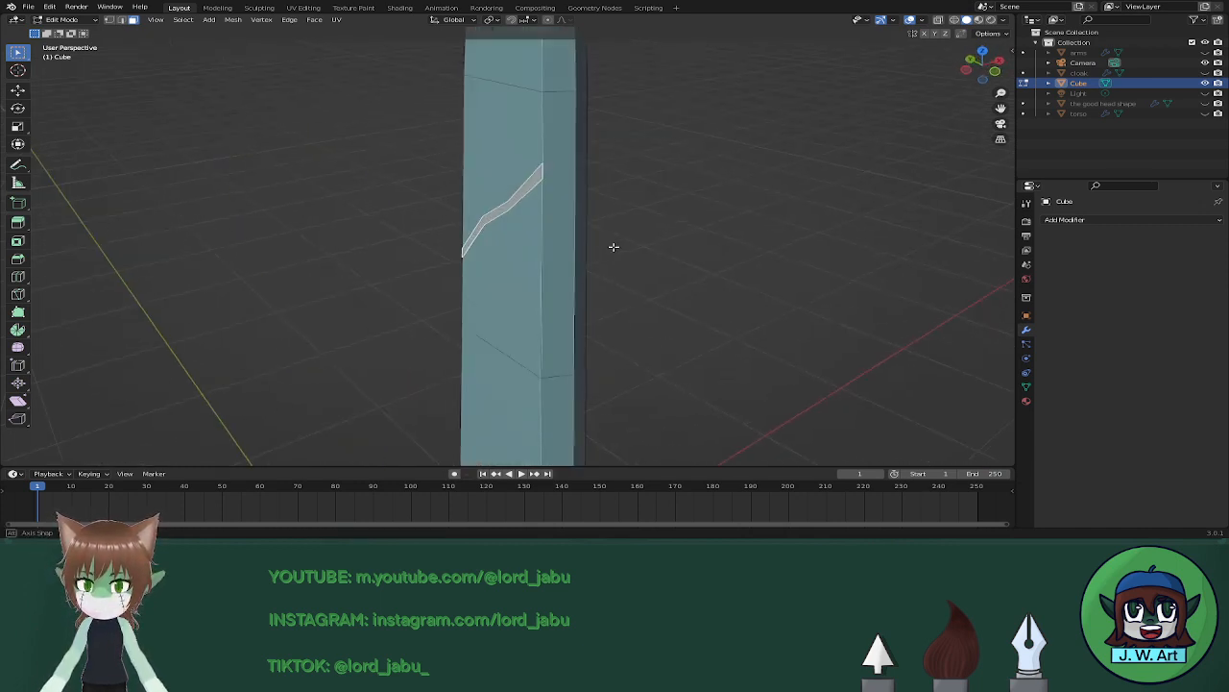
key("k")
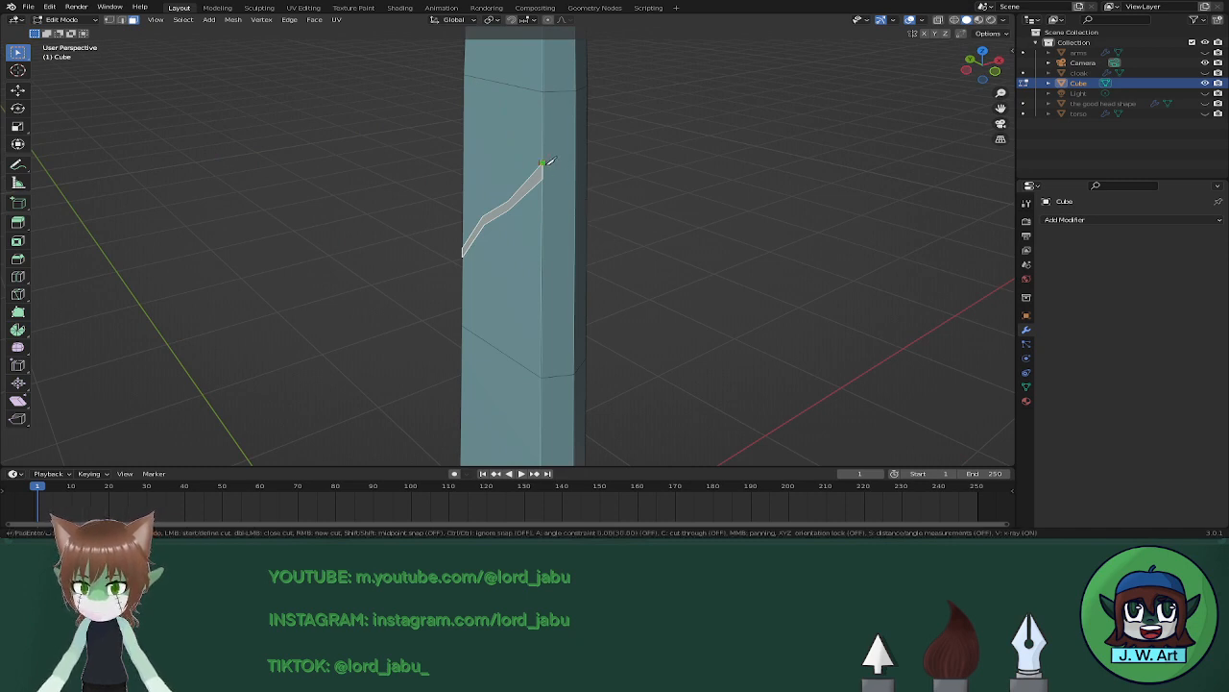
left_click(575, 146)
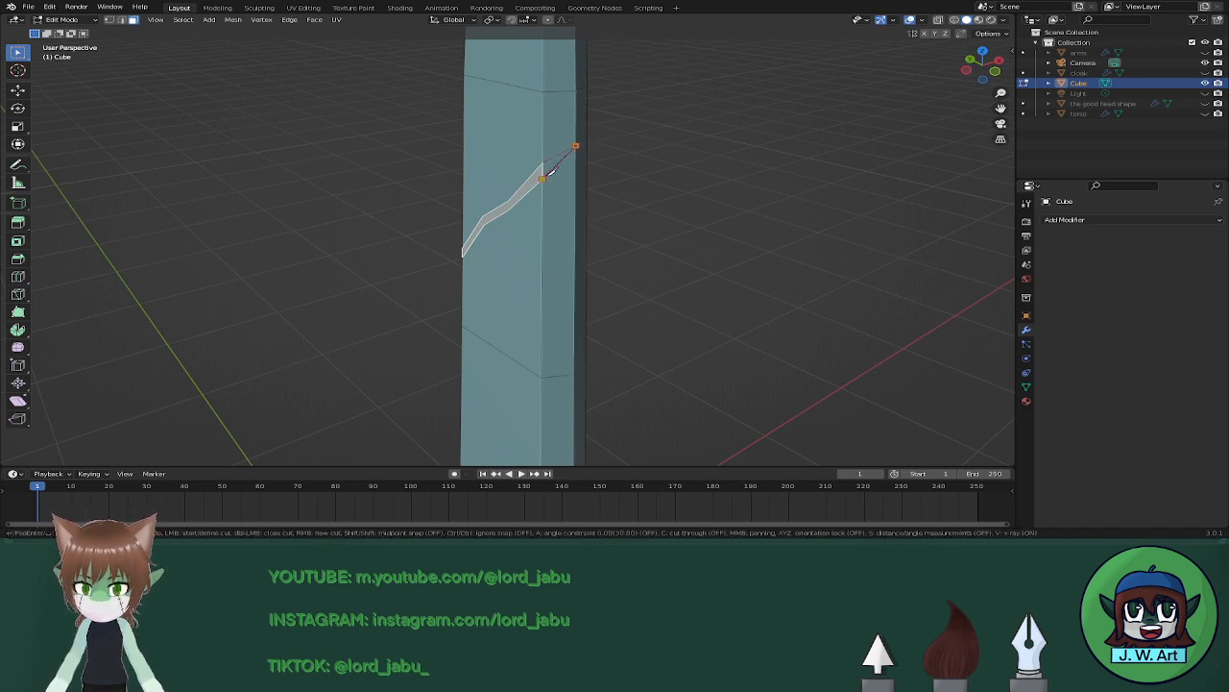
key("Escape")
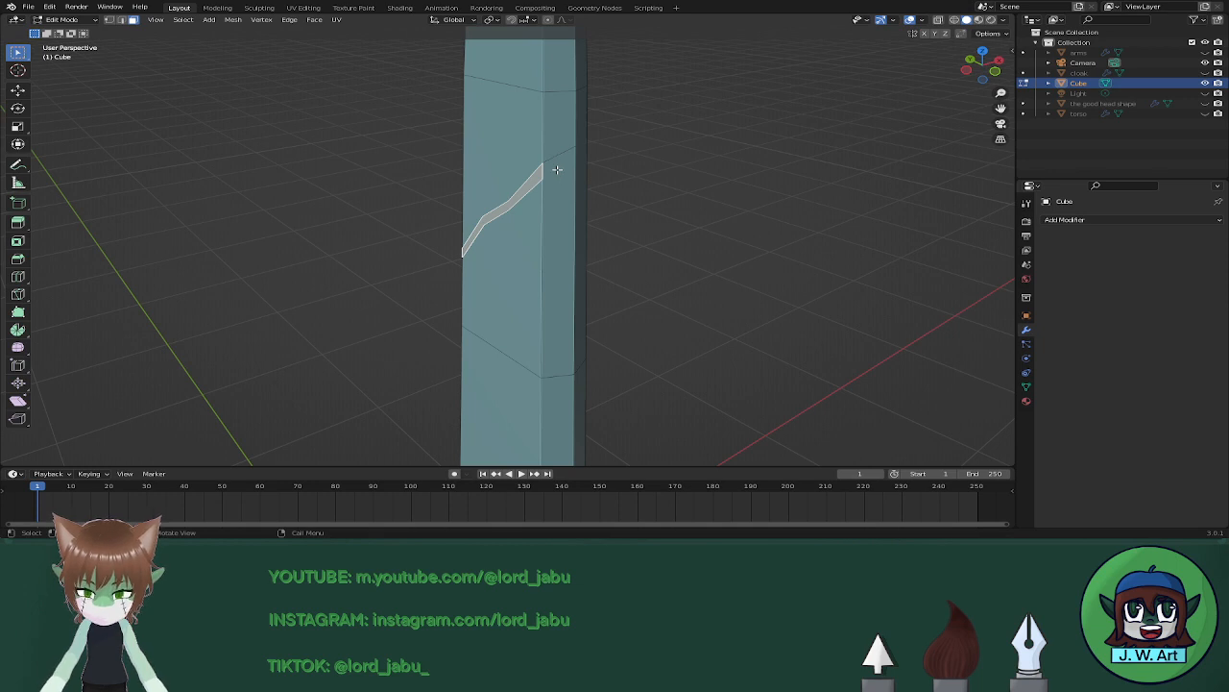
key("k")
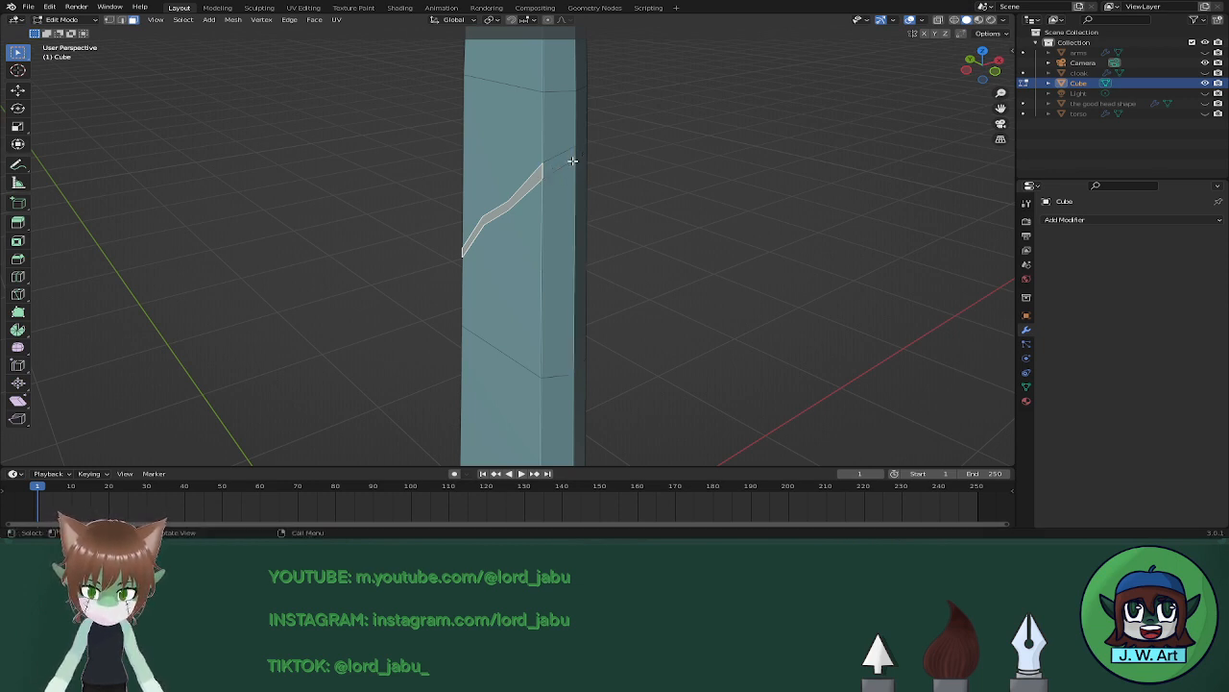
middle_click_drag(576, 155, 533, 192)
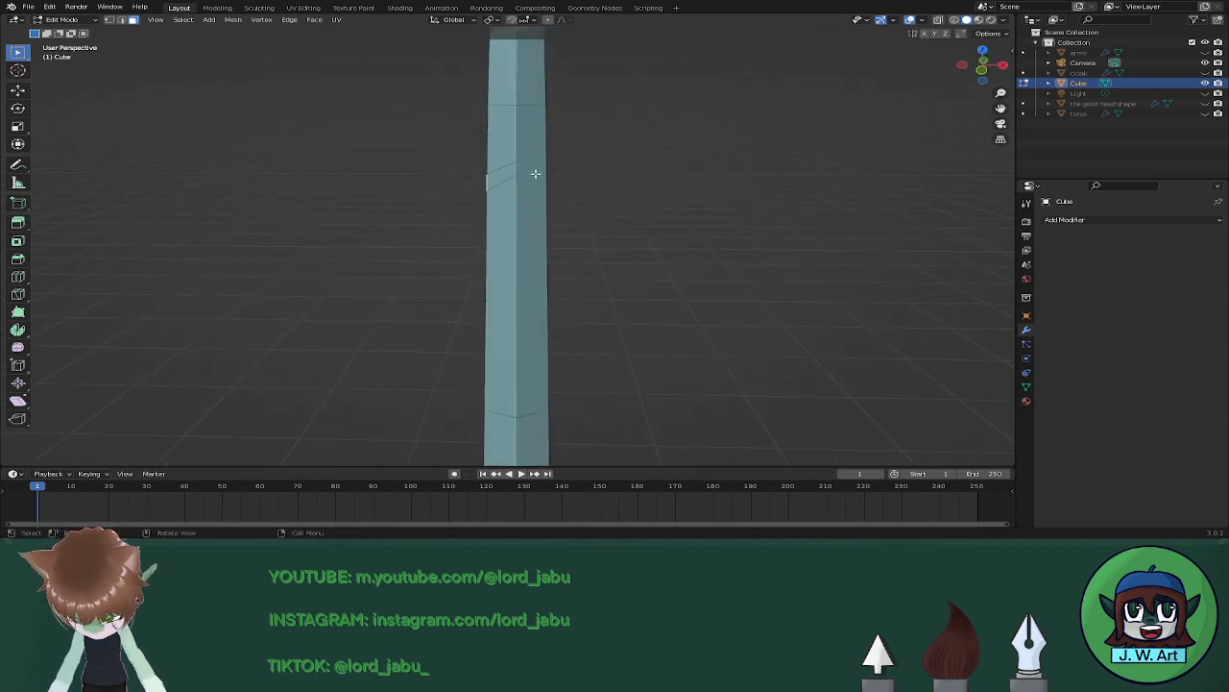
key("e")
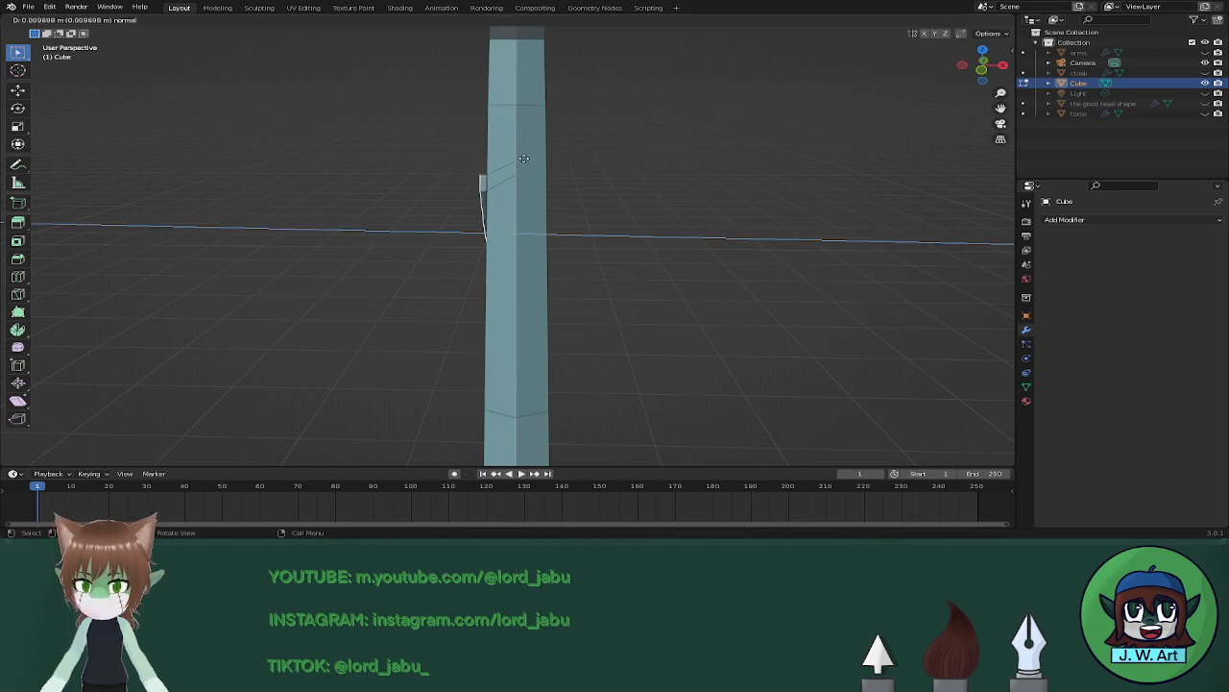
right_click(525, 160)
middle_click_drag(551, 179, 576, 189)
key("ctrl+z")
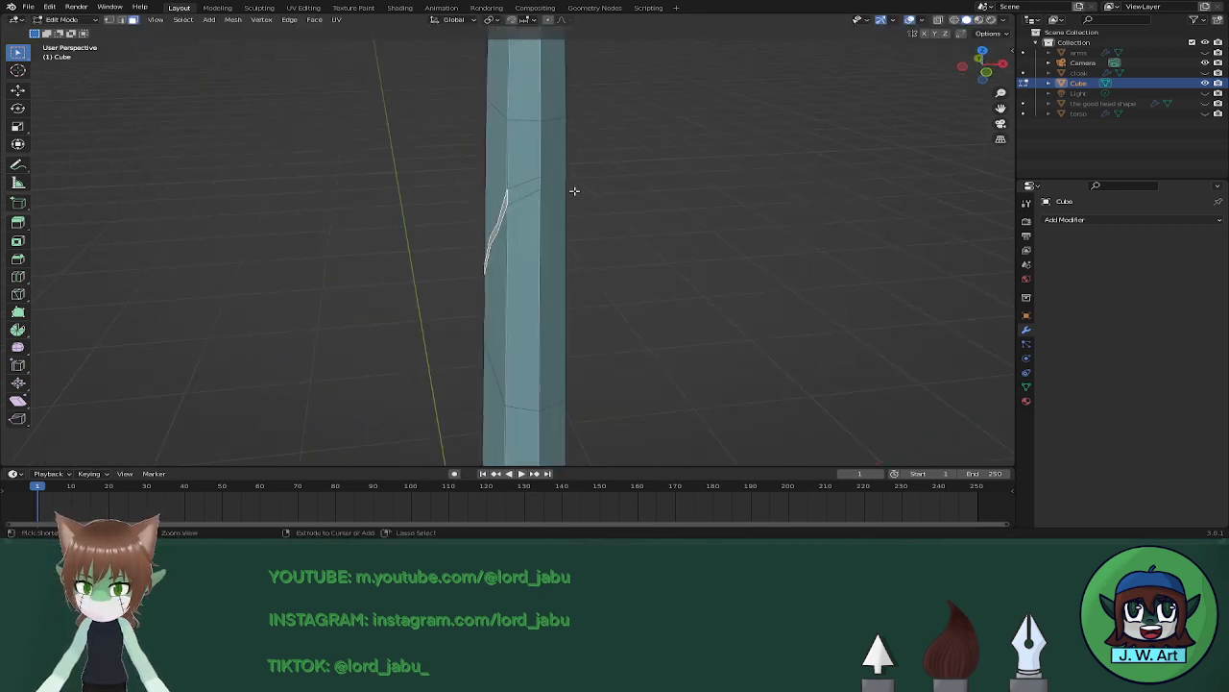
Knife-cut the crack's upper branch around the blade's edge and across the opposite broad face as a thin tapering sliver.
middle_click_drag(564, 190, 554, 187)
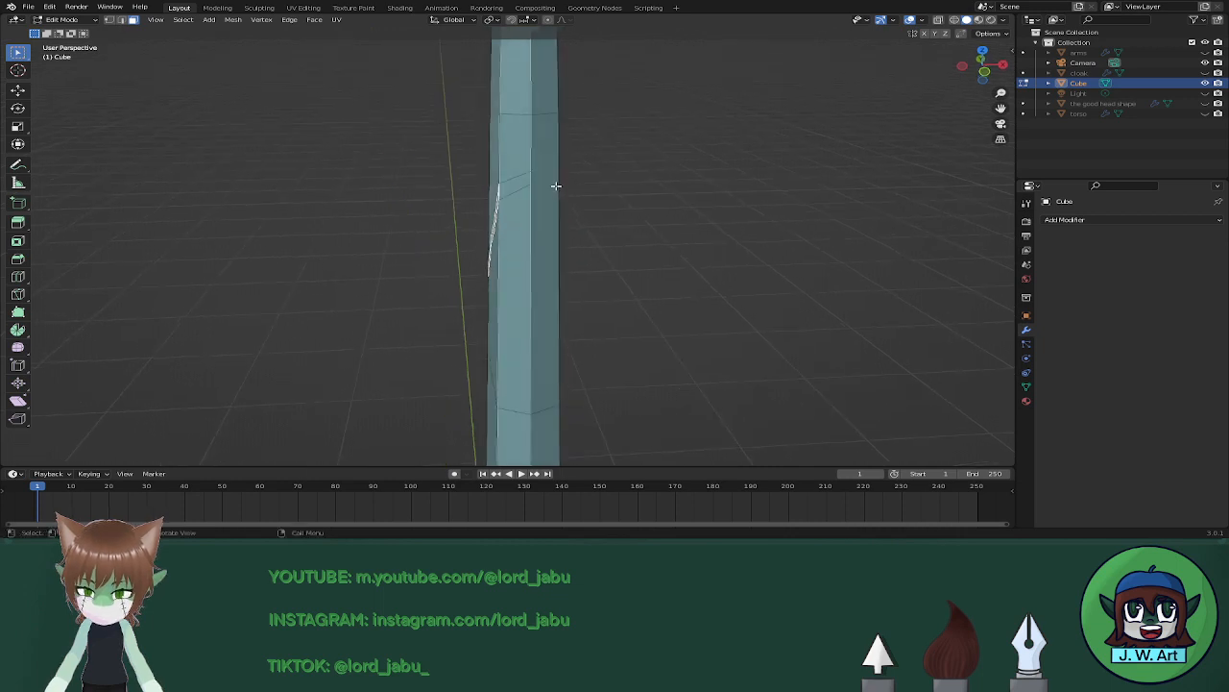
key("k")
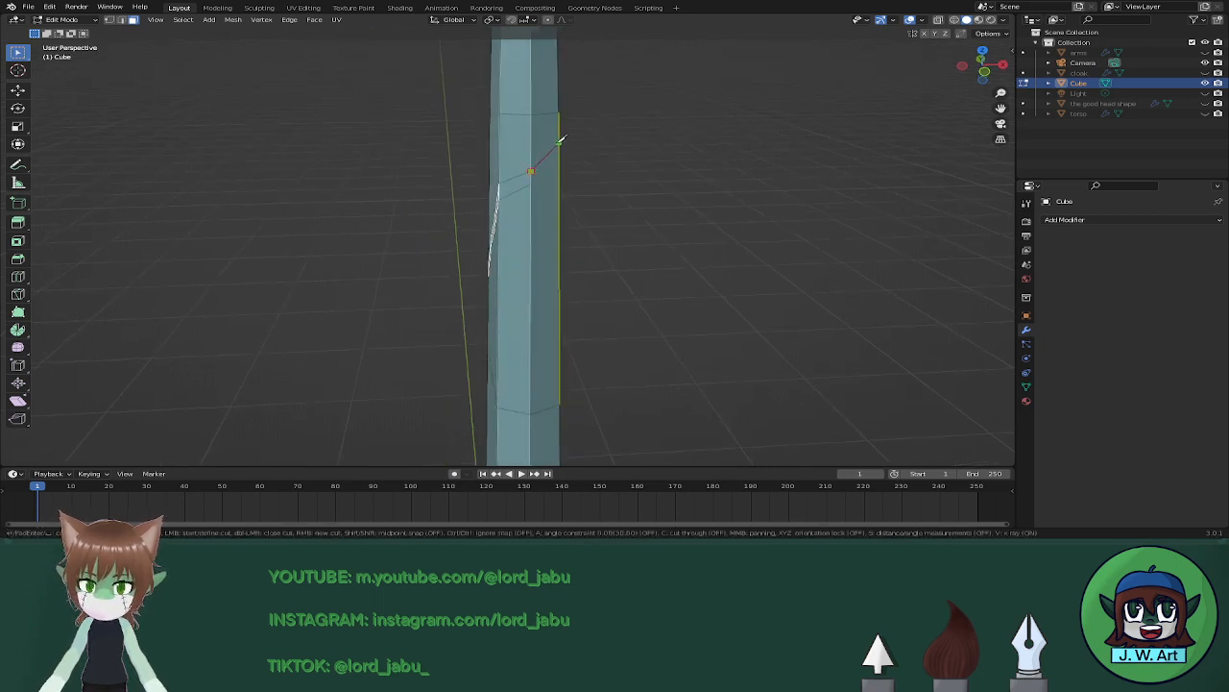
middle_click_drag(582, 143, 479, 139)
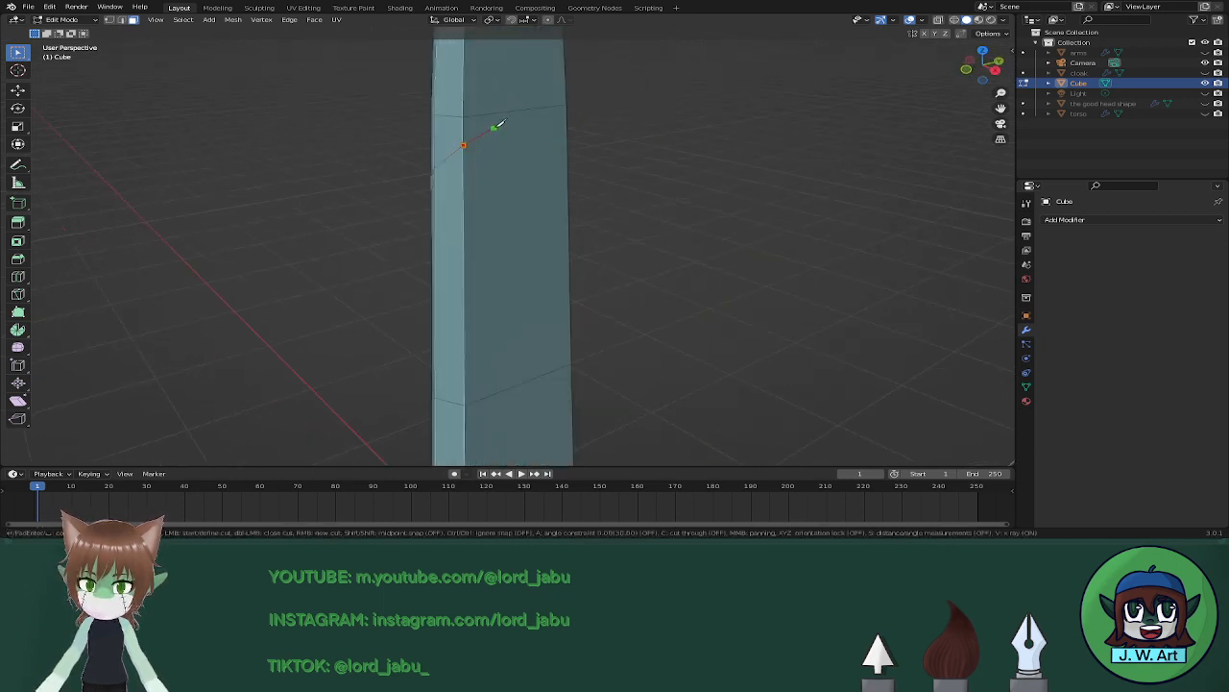
left_click(502, 123)
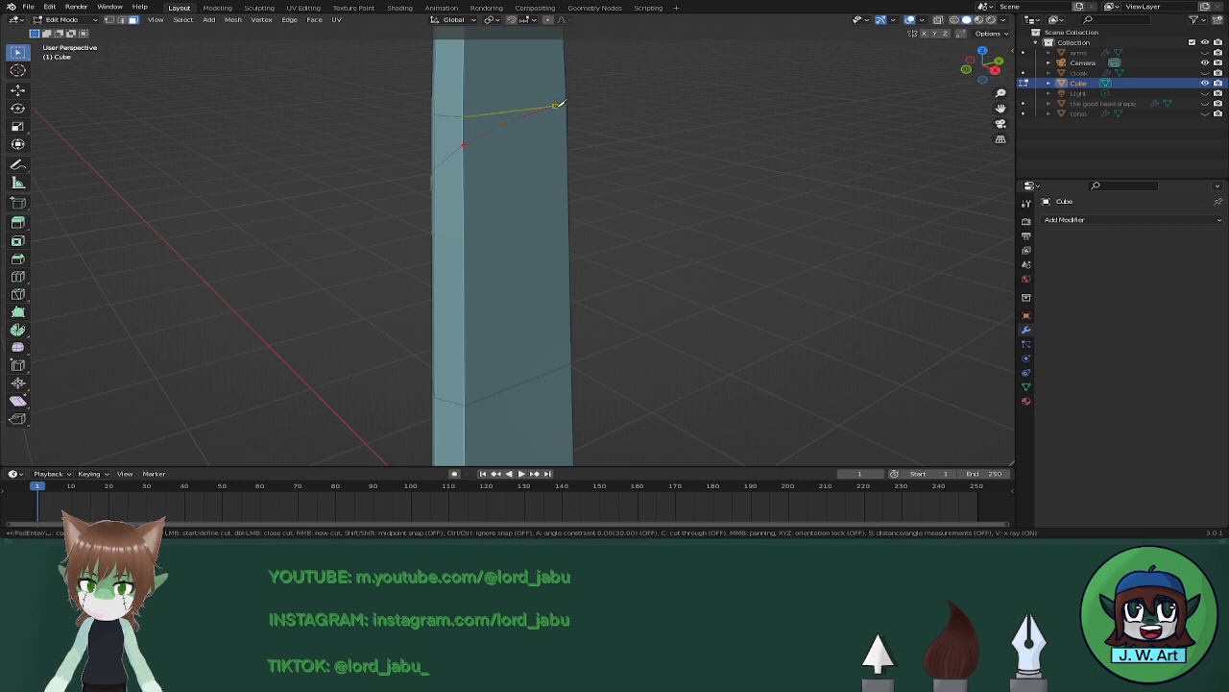
left_click(558, 104)
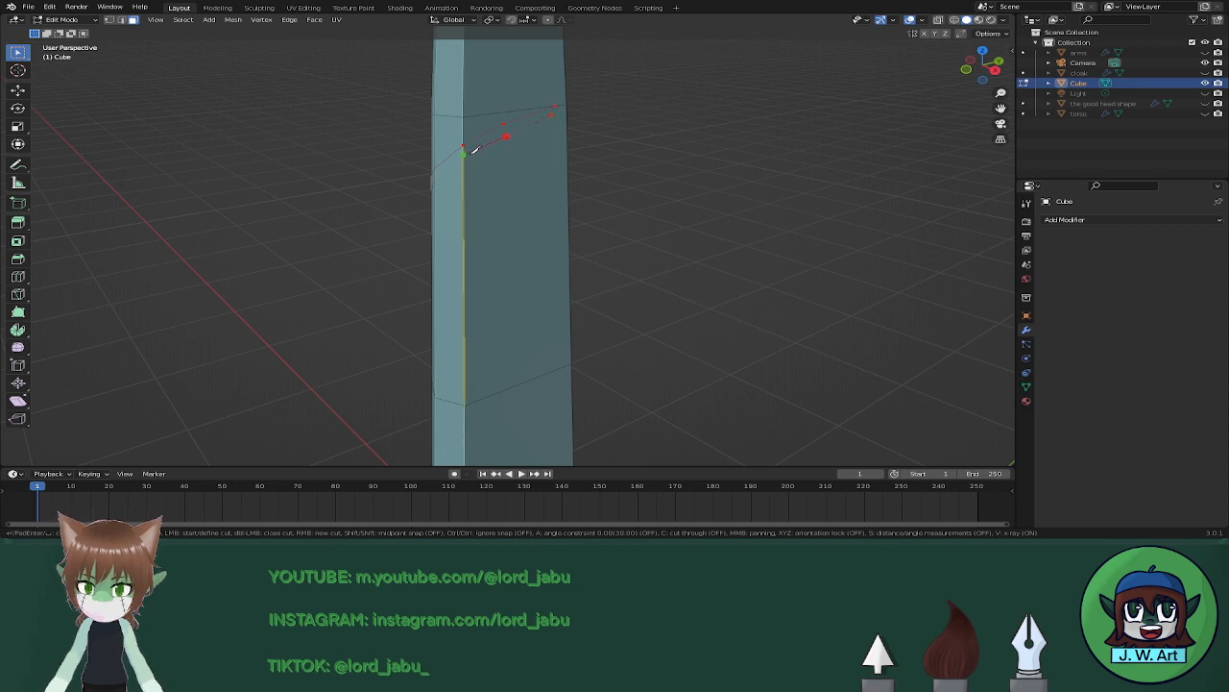
middle_click_drag(471, 149, 527, 144)
left_click(523, 145)
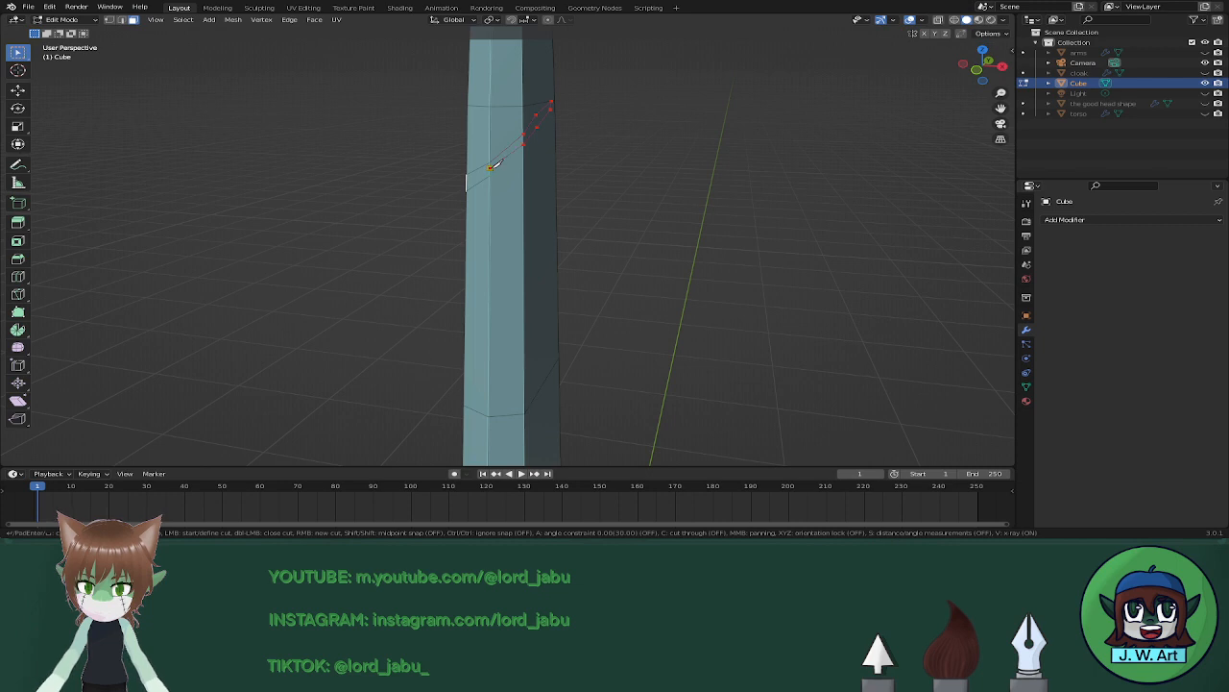
Knife-cut a lower crack branch from the shared side edge across the same broad face and back, and apply the cuts.
left_click(490, 168)
left_click(524, 163)
middle_click_drag(542, 169, 497, 167)
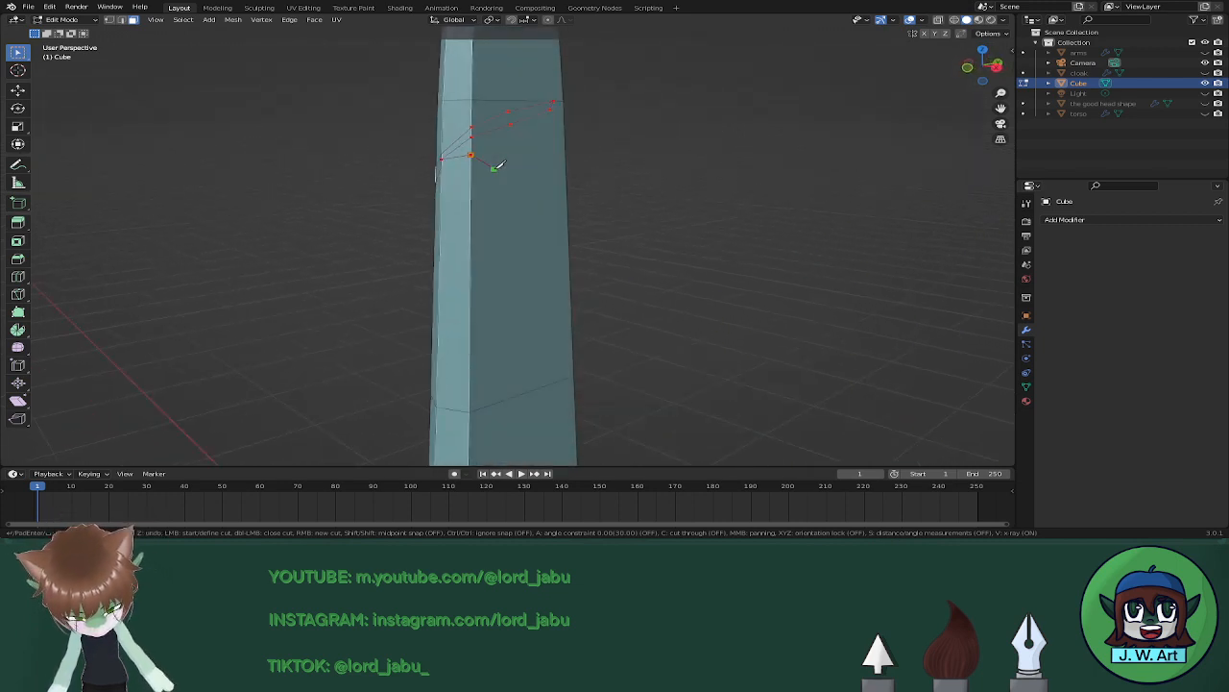
middle_click_drag(502, 167, 458, 164)
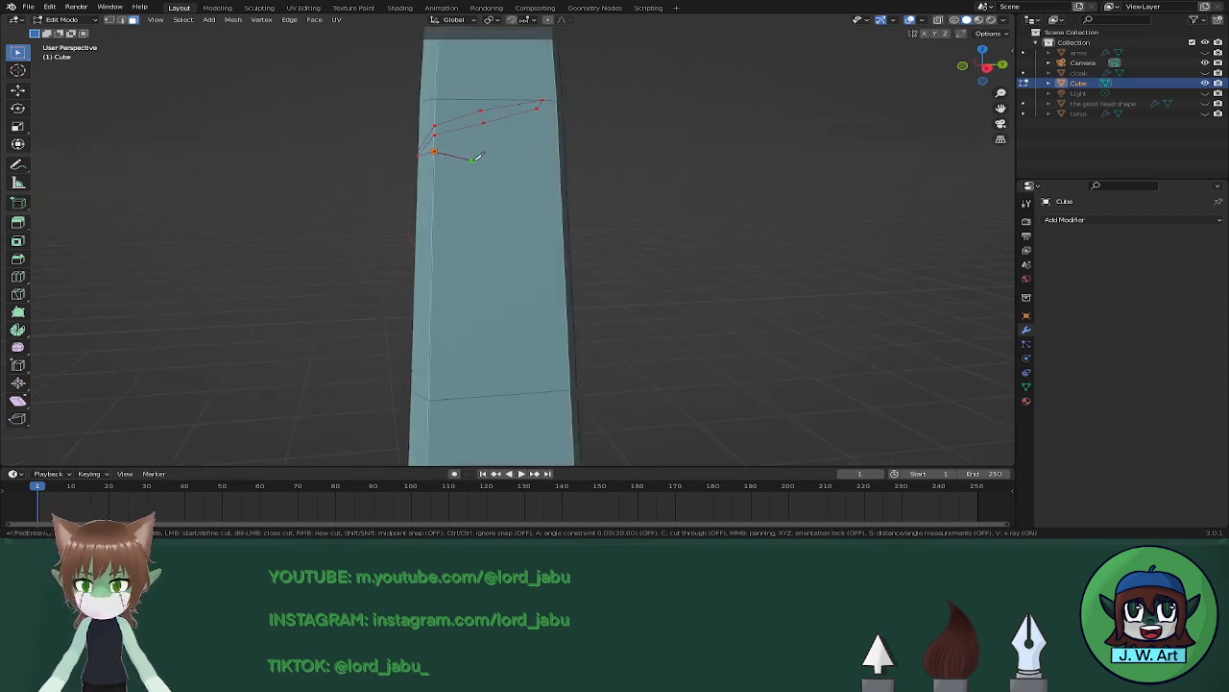
left_click(484, 163)
left_click(528, 159)
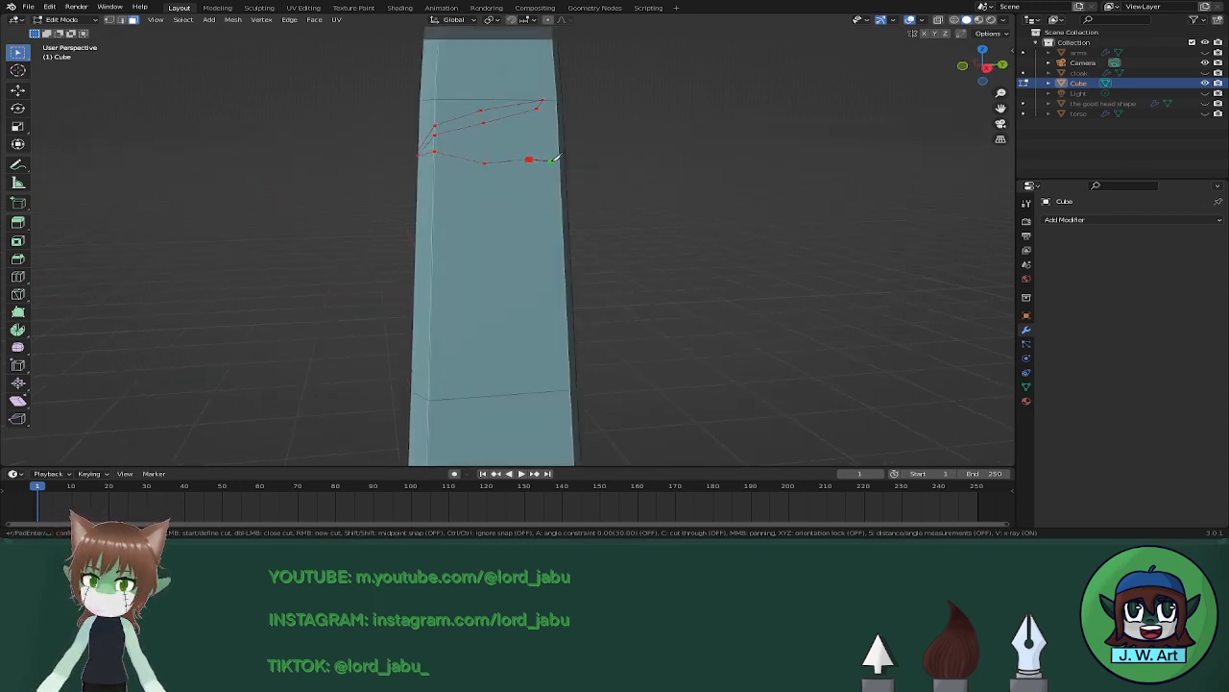
left_click(559, 161)
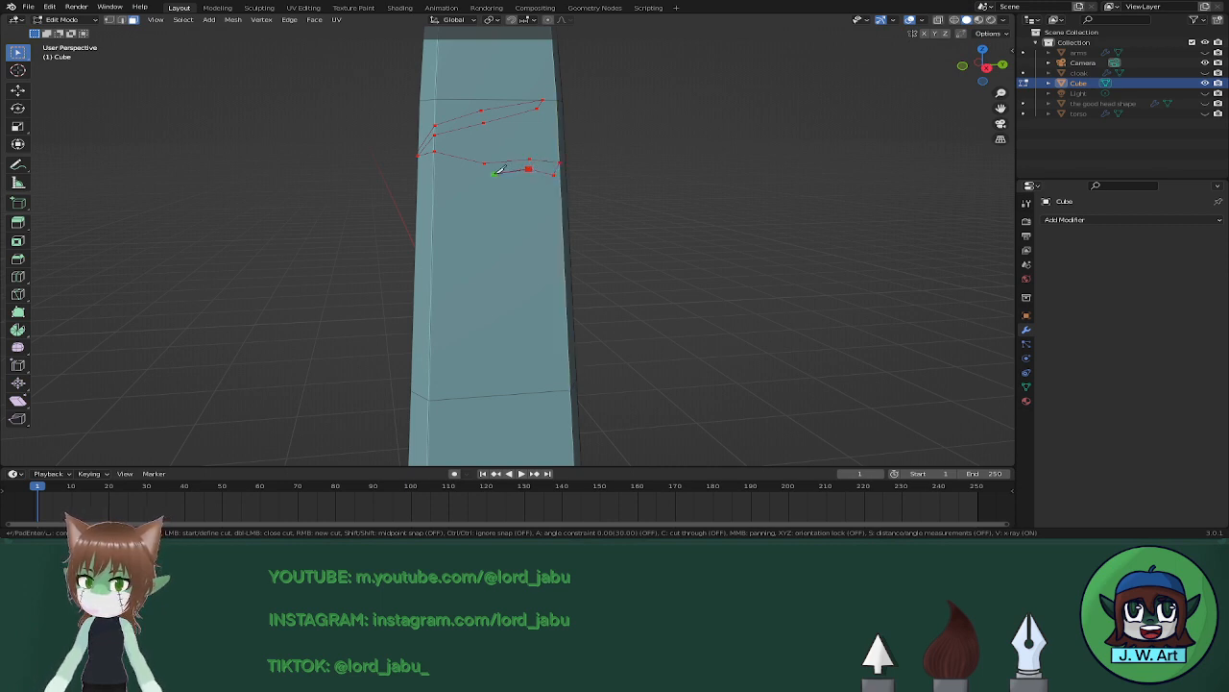
mouse_move(512, 165)
middle_mouse_down()
mouse_move(513, 177)
mouse_move(554, 168)
mouse_move(529, 167)
middle_mouse_up()
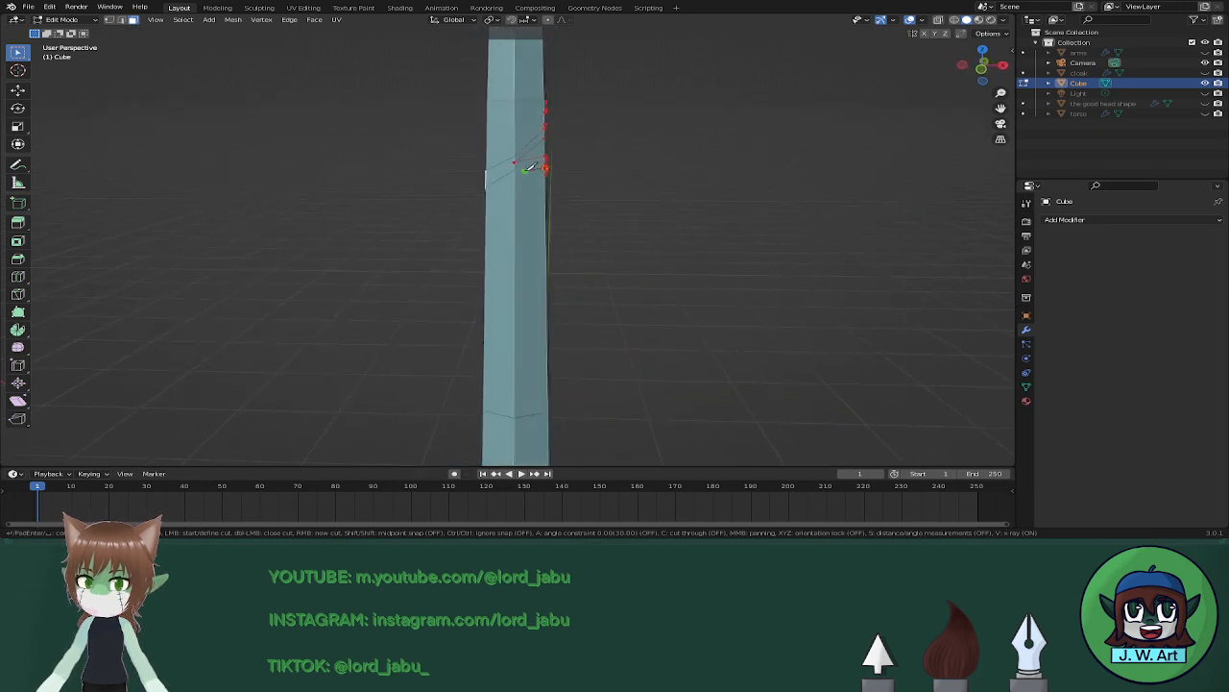
key("Return")
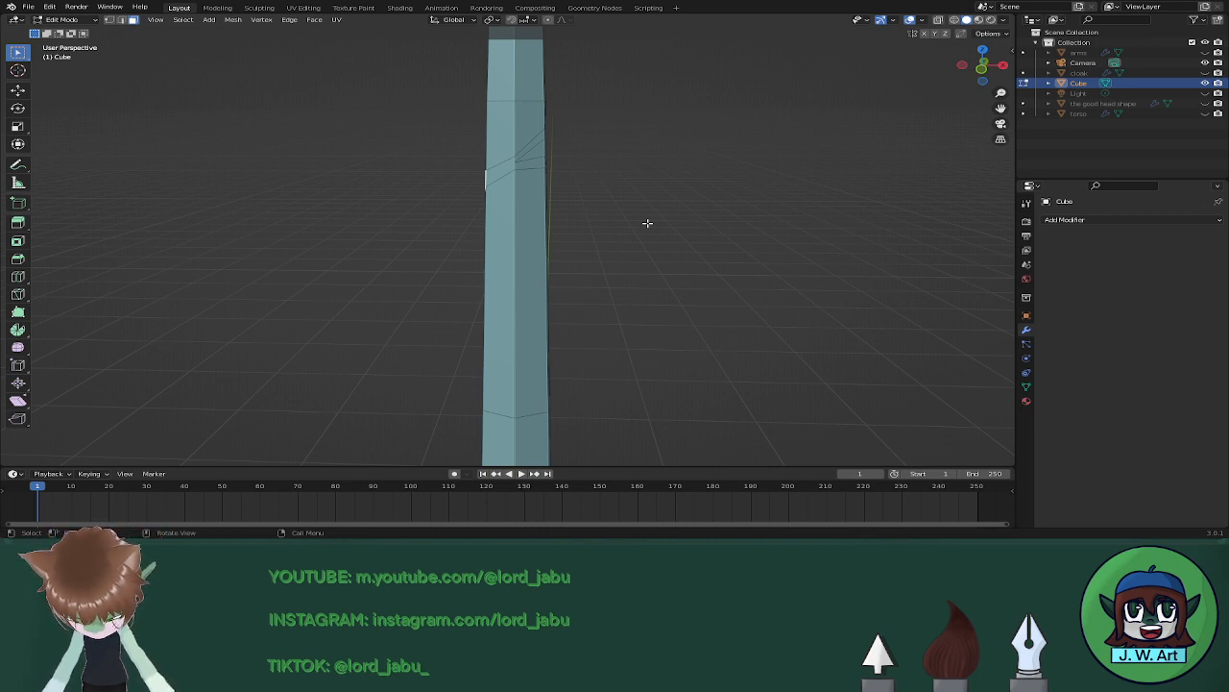
Knife-cut another jagged crack band across the blade's faces and edges near its tip, and apply the cuts.
middle_click_drag(618, 173, 497, 250, "shift")
scroll(577, 251, "up", 2)
middle_click_drag(567, 223, 567, 248, "shift")
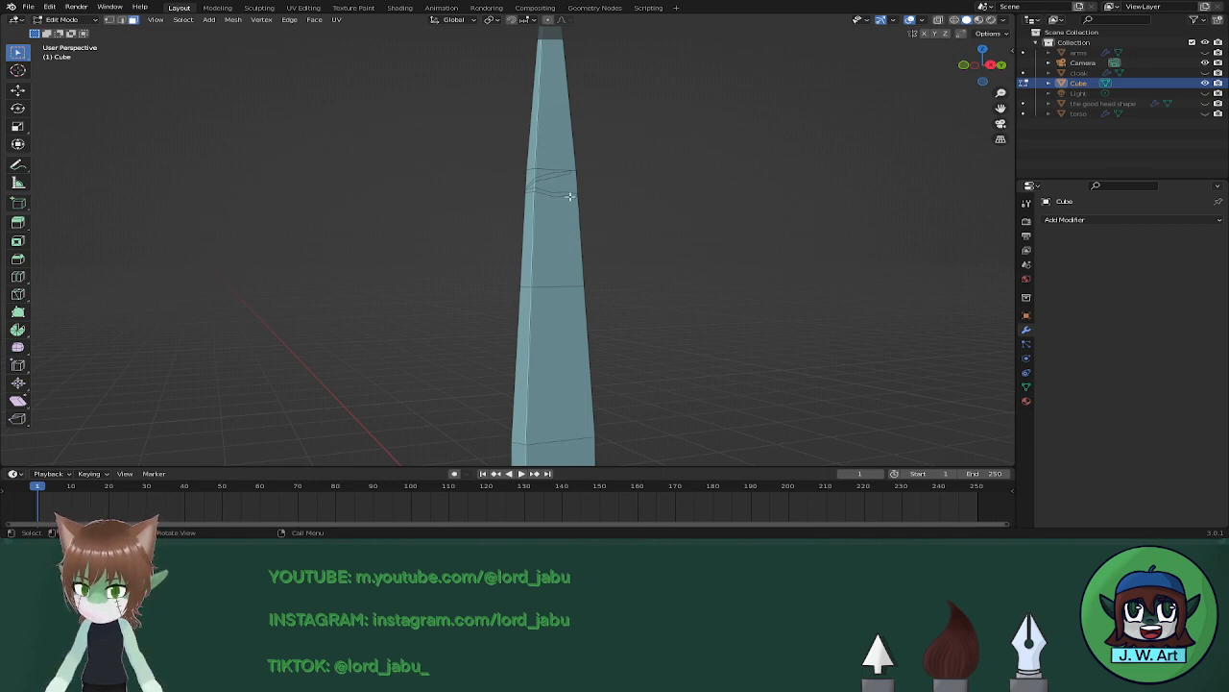
middle_click_drag(570, 196, 587, 214)
key("k")
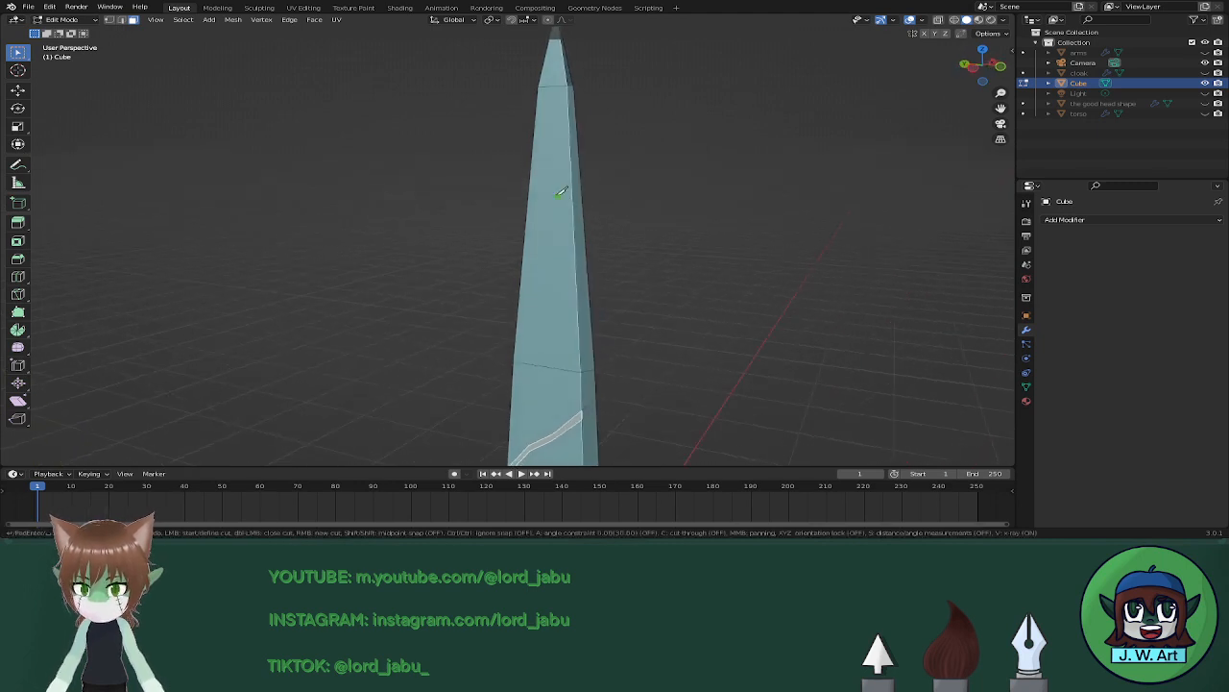
left_click(529, 182)
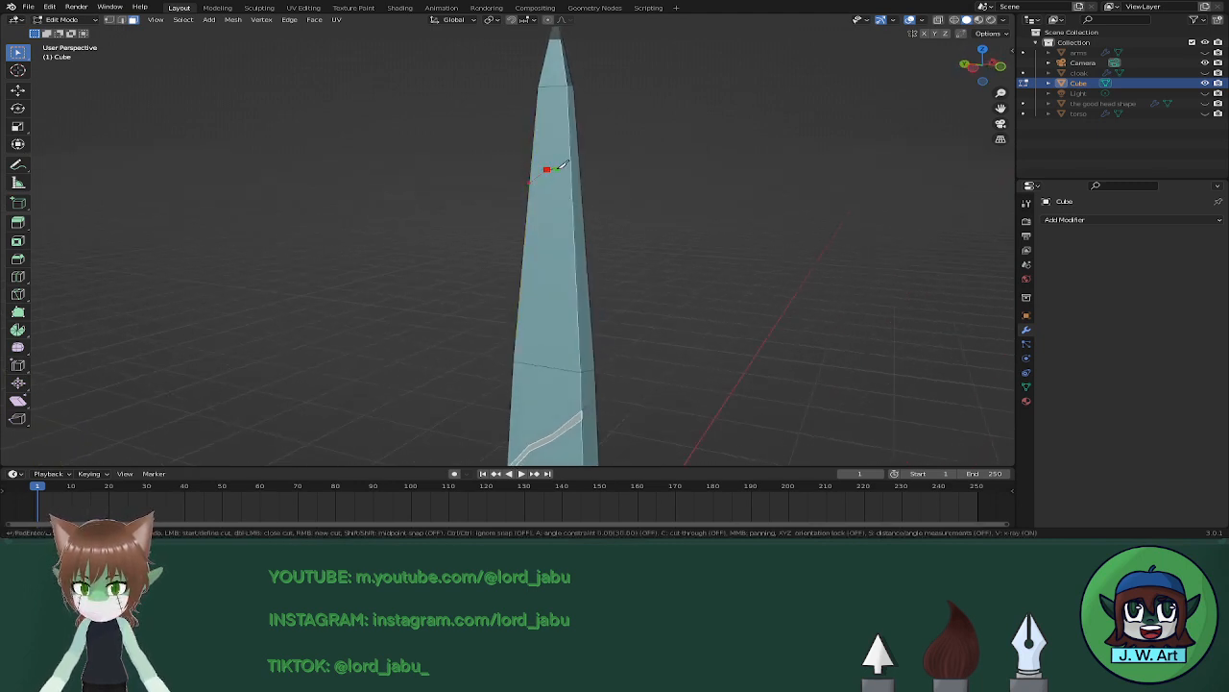
middle_click_drag(571, 163, 485, 142)
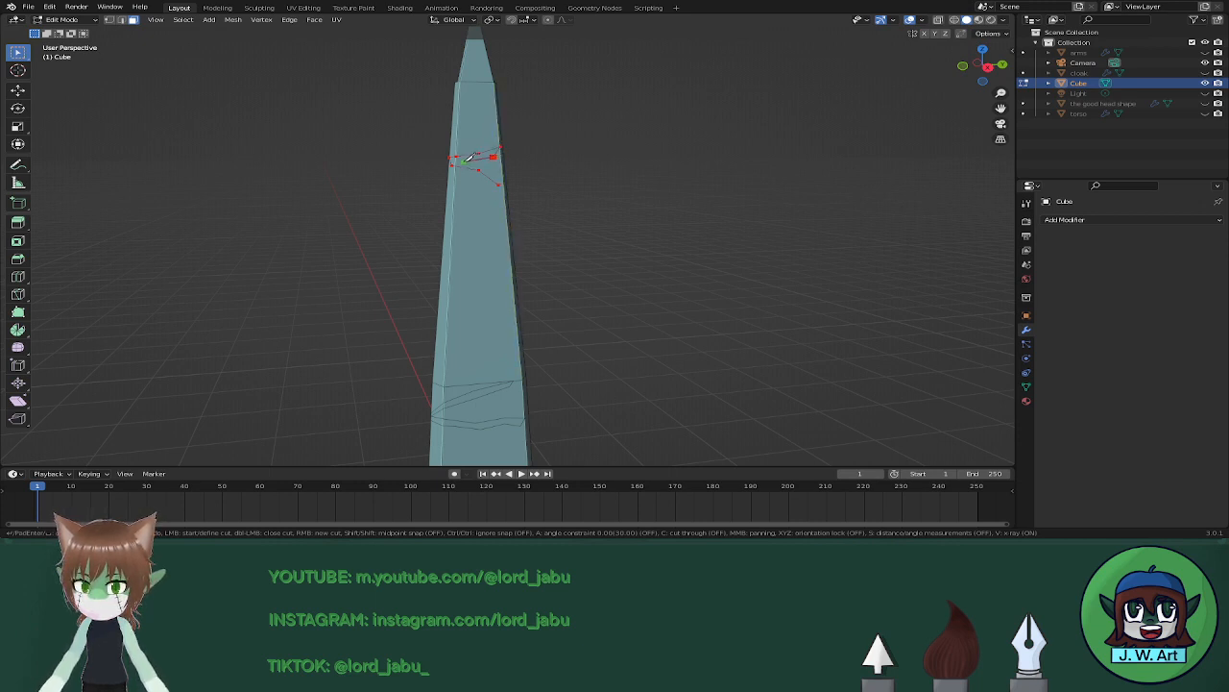
middle_click_drag(469, 157, 596, 162)
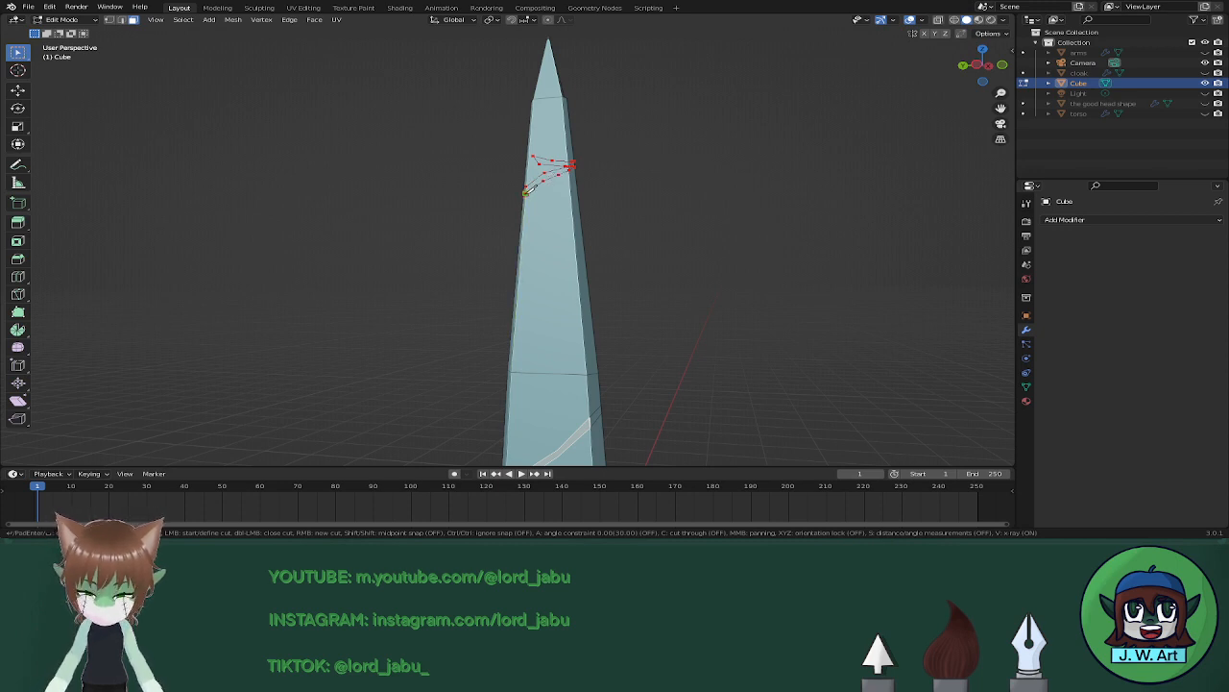
key("Return")
Select the faces of the jagged crack near the blade's tip, extrude them scaled to 0.957, and scale them down slightly again.
middle_click_drag(724, 243, 669, 219)
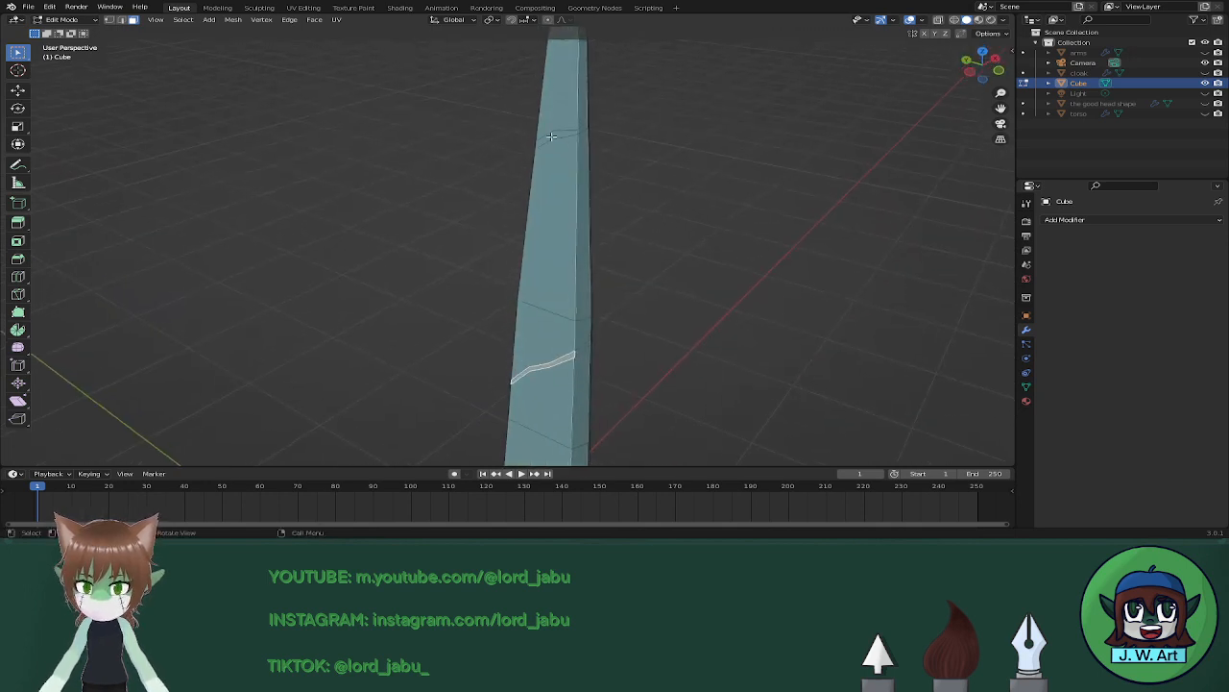
mouse_move(552, 136)
middle_mouse_down()
mouse_move(625, 170)
mouse_move(551, 154)
middle_mouse_up()
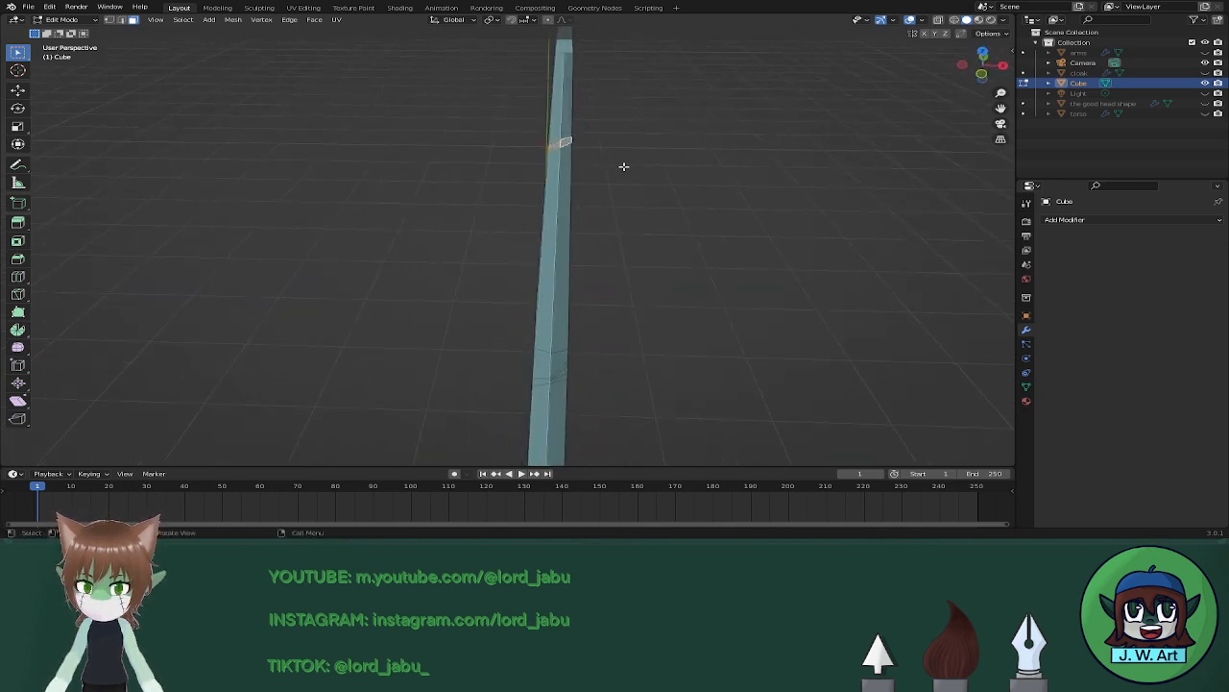
middle_click_drag(624, 164, 650, 189)
key("s")
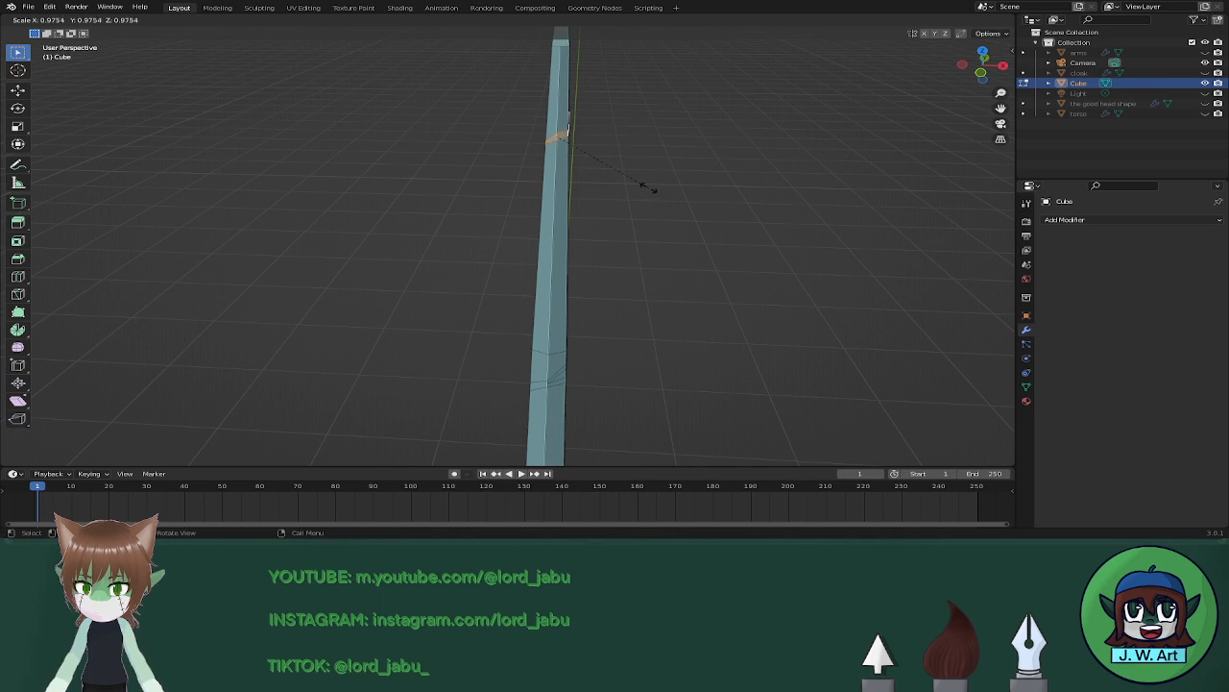
left_click(646, 188)
middle_click_drag(646, 188, 356, 284)
scroll(724, 190, "up", 2)
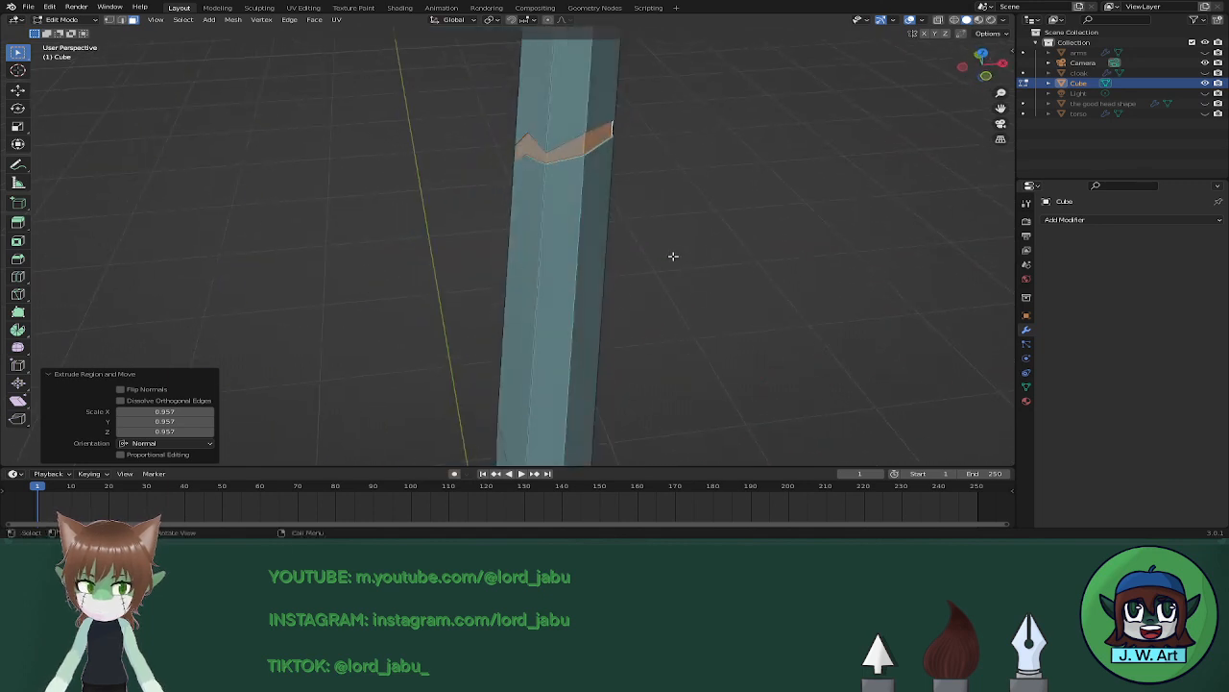
middle_click_drag(698, 259, 706, 261)
key("s")
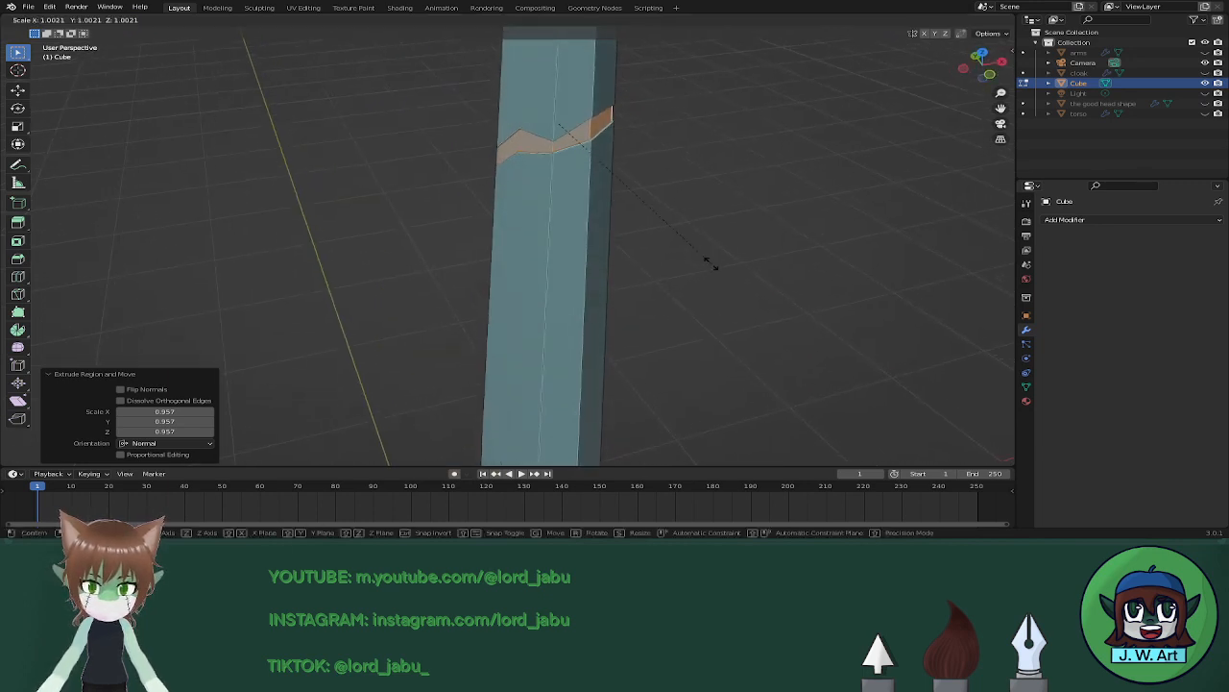
left_click(707, 262)
Create a new material for the sword and name it nail.
left_click(1026, 402)
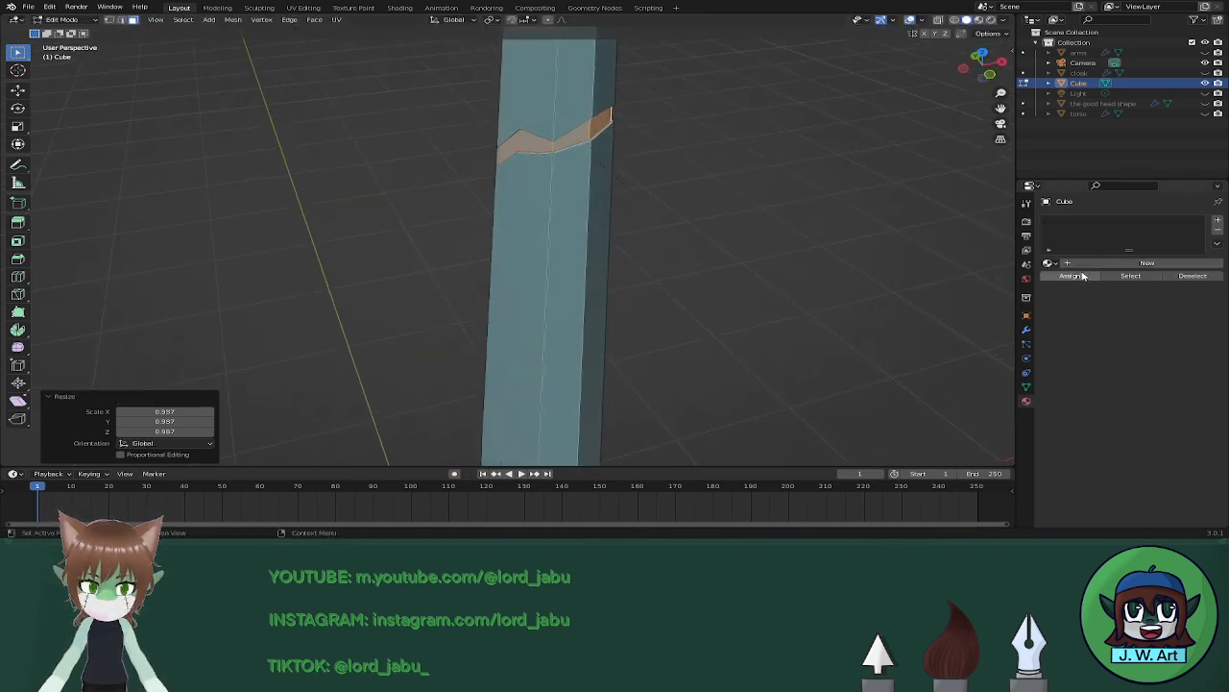
left_click(1085, 267)
double_click(1093, 262)
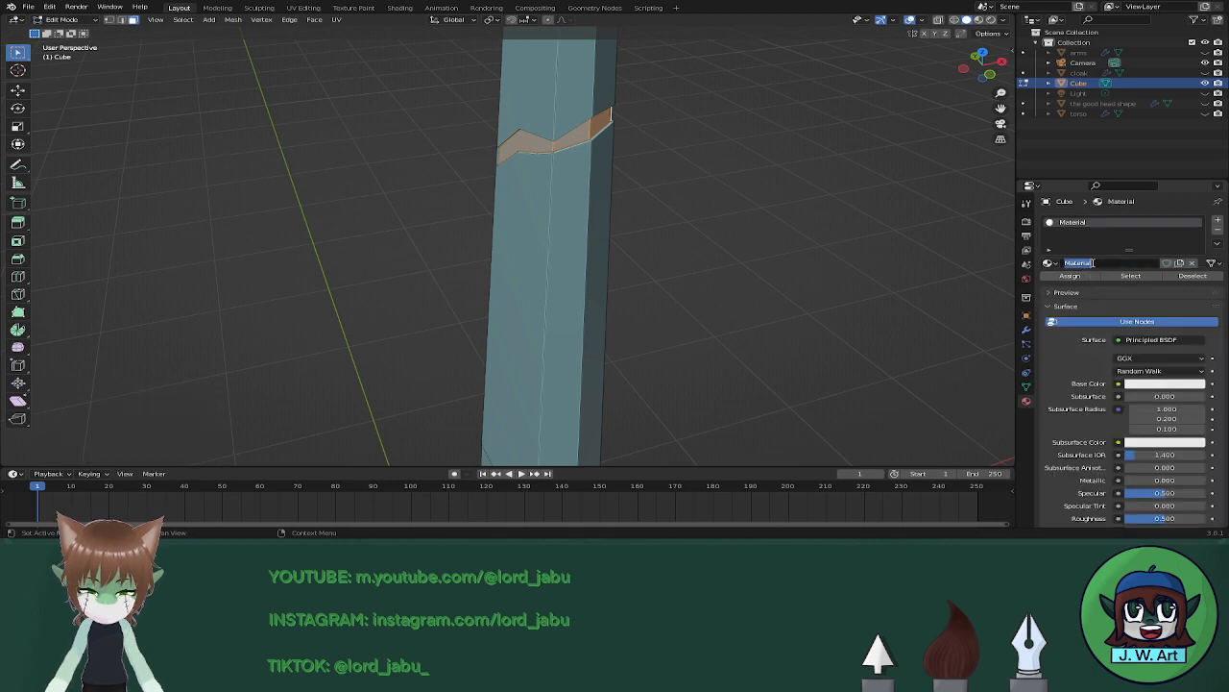
type("nail")
key("Return")
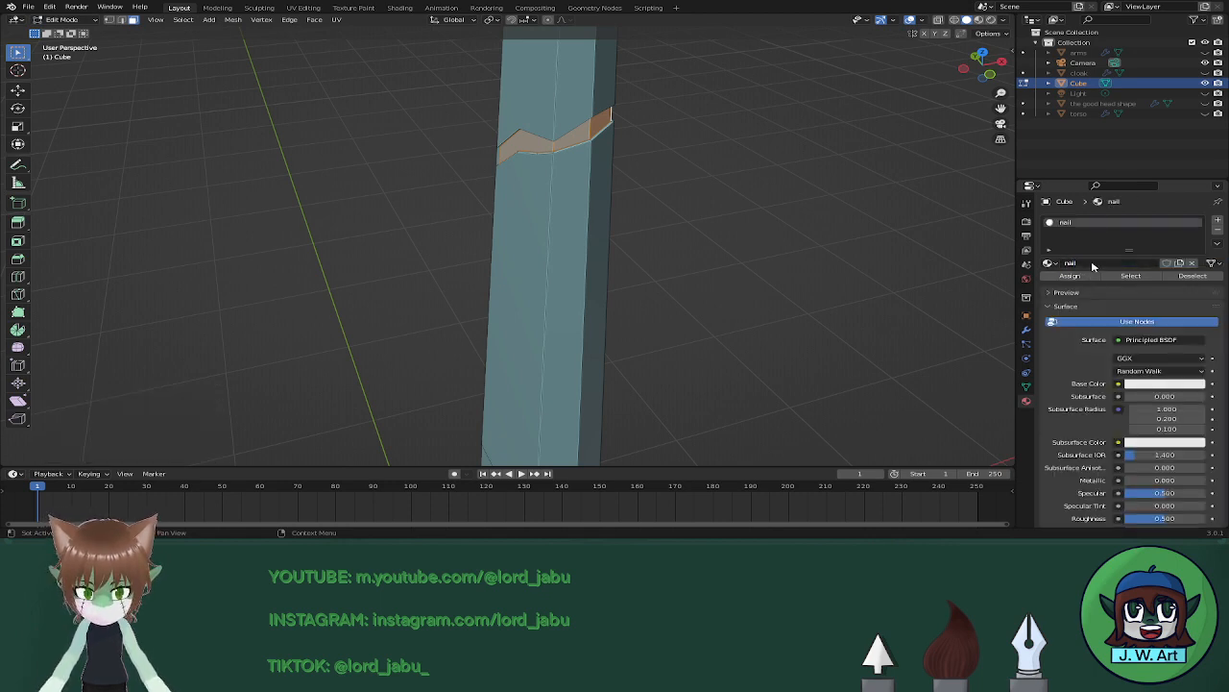
Add a second material named cracks and assign it to the selected crack faces.
left_click(1218, 220)
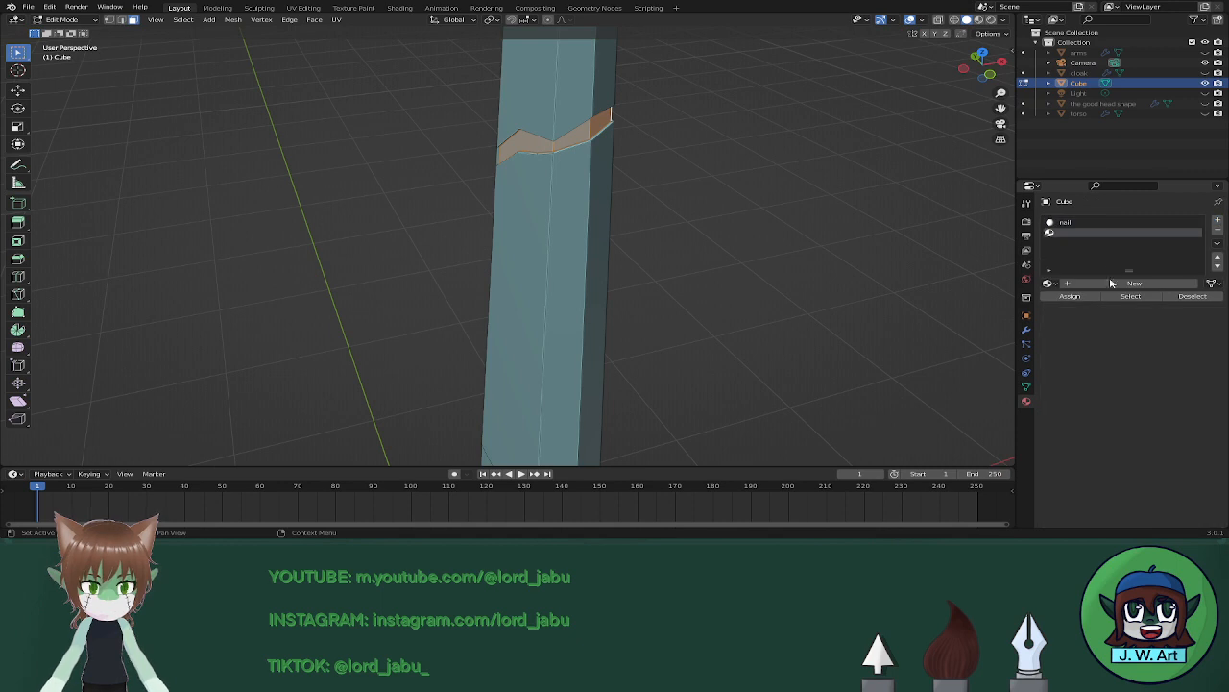
left_click(1112, 286)
left_click(1109, 282)
type("cl")
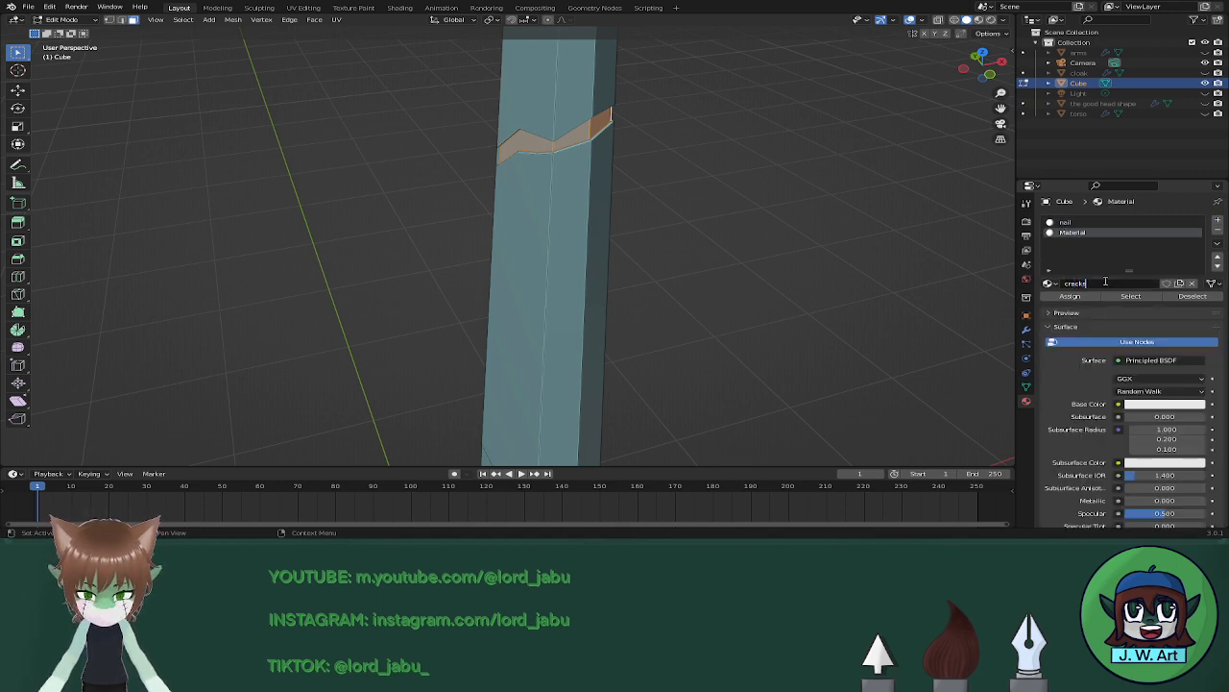
key("Return")
left_click(1079, 297)
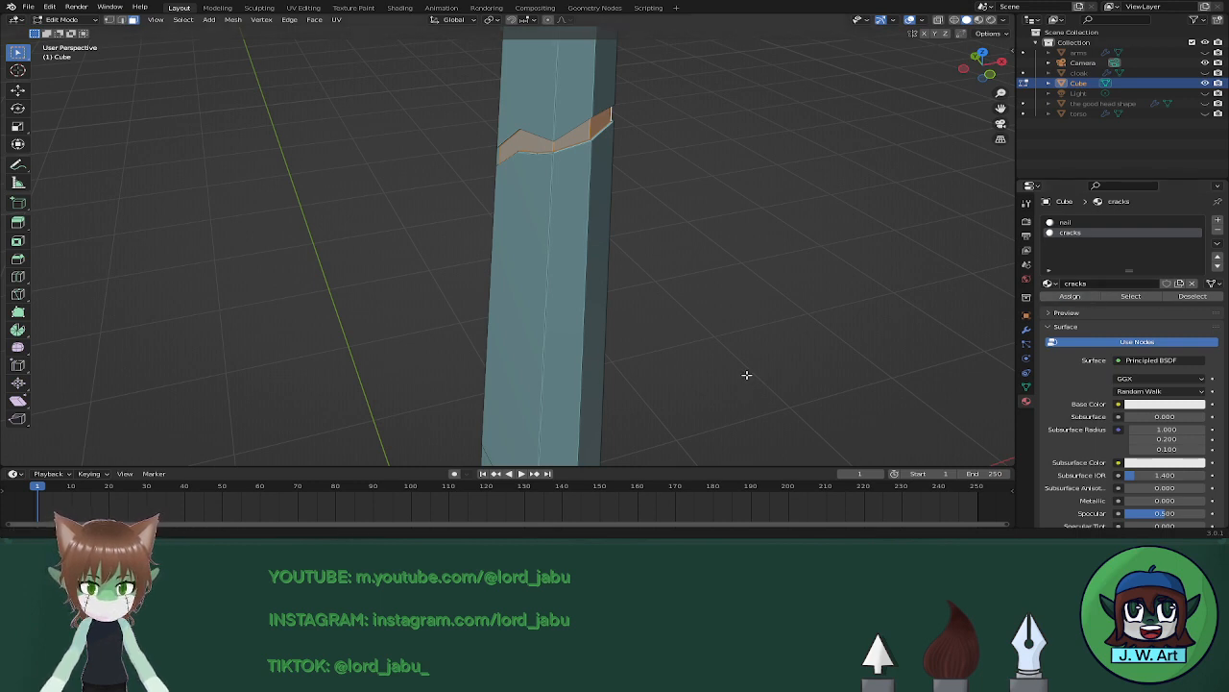
Select all faces of the branching crack around the blade and extrude them inward with a scale of about 0.96.
middle_click_drag(746, 375, 683, 285, "shift")
left_click(661, 321)
left_click(690, 316, "shift")
left_click(699, 295, "shift")
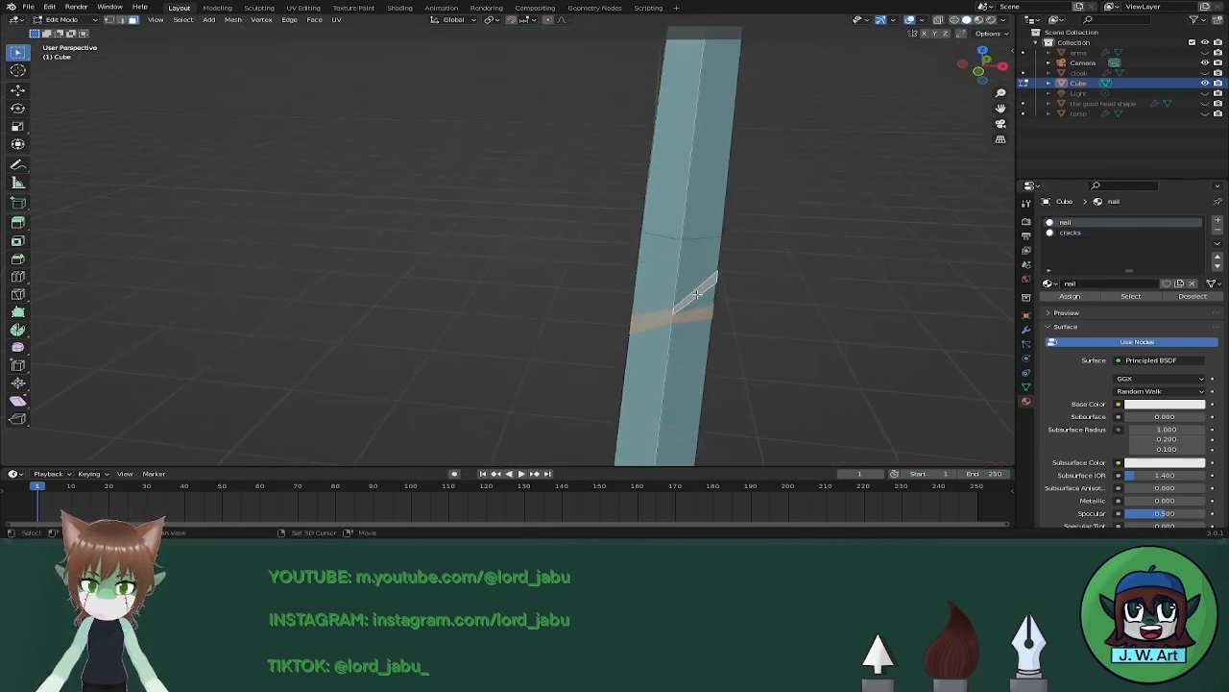
middle_click_drag(543, 313, 822, 255)
left_click(822, 255, "shift")
left_click(811, 336, "shift")
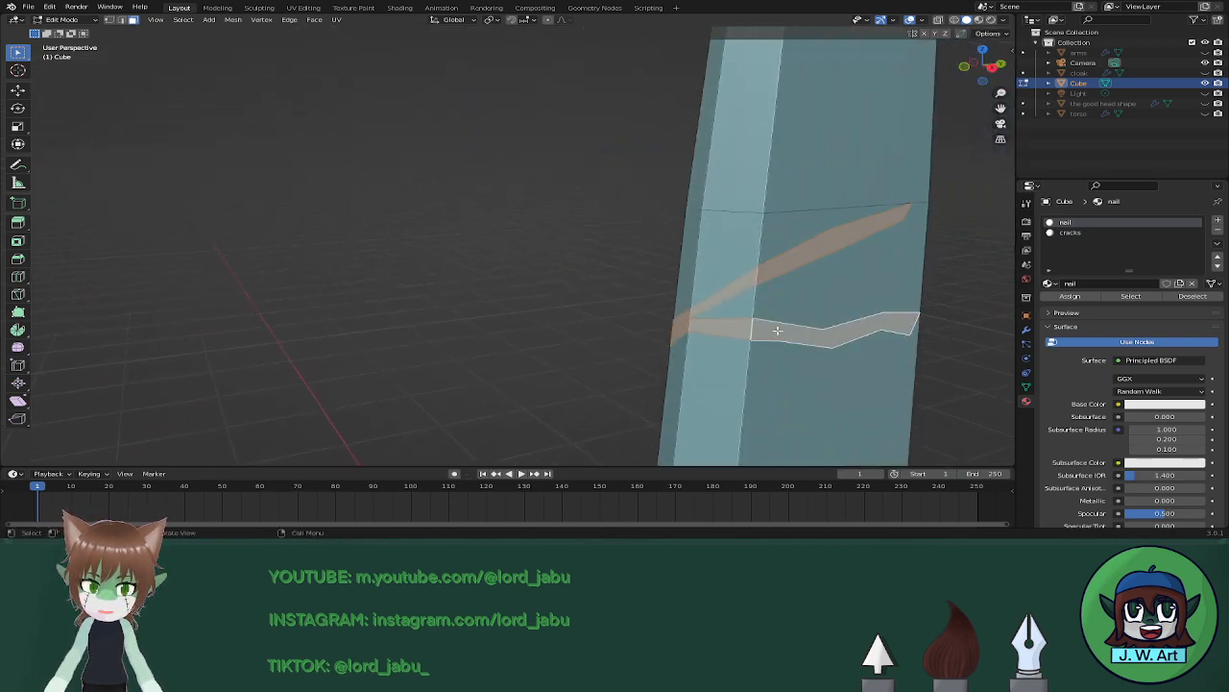
middle_click_drag(810, 336, 850, 331)
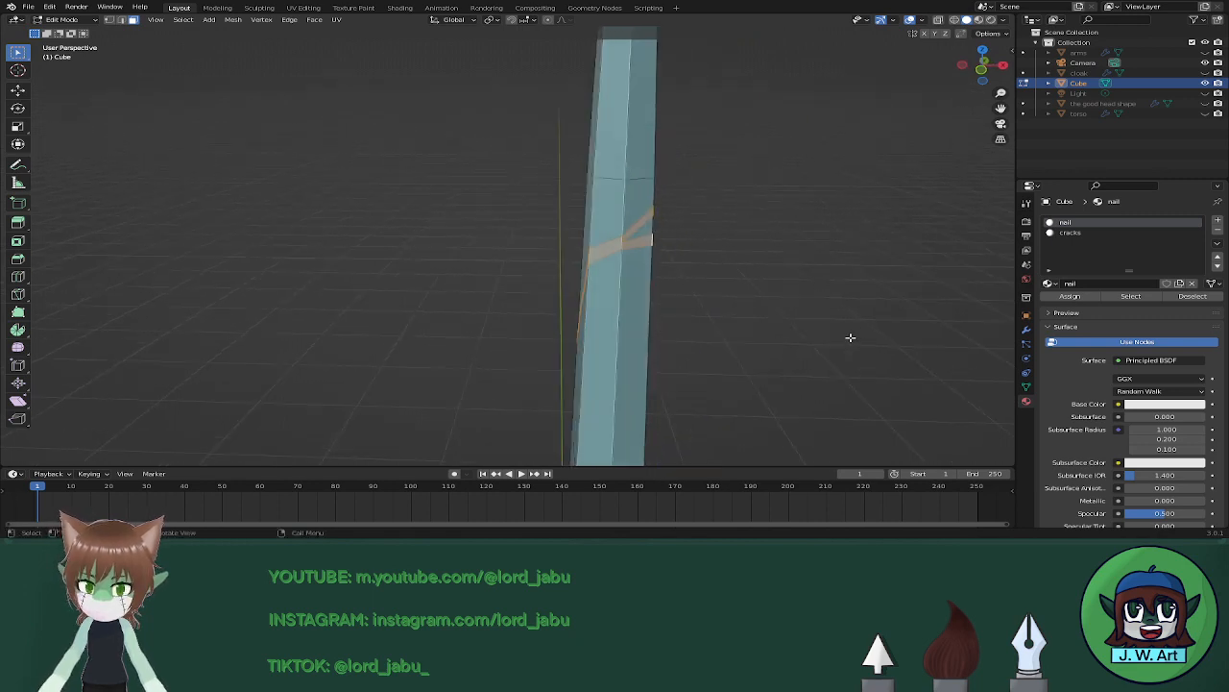
key("s")
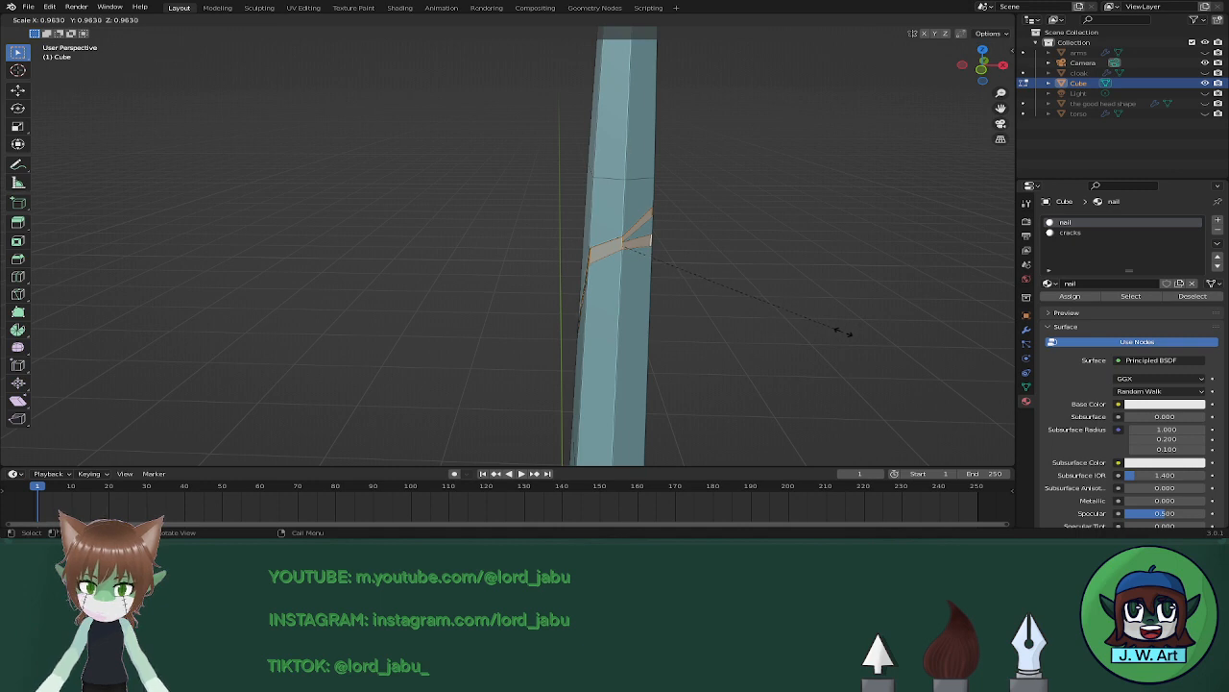
left_click(841, 332)
Scale the extruded branching crack faces again and assign the cracks material to them.
middle_click_drag(759, 337, 674, 277)
key("s")
left_click(857, 353)
left_click(1075, 233)
left_click(1069, 296)
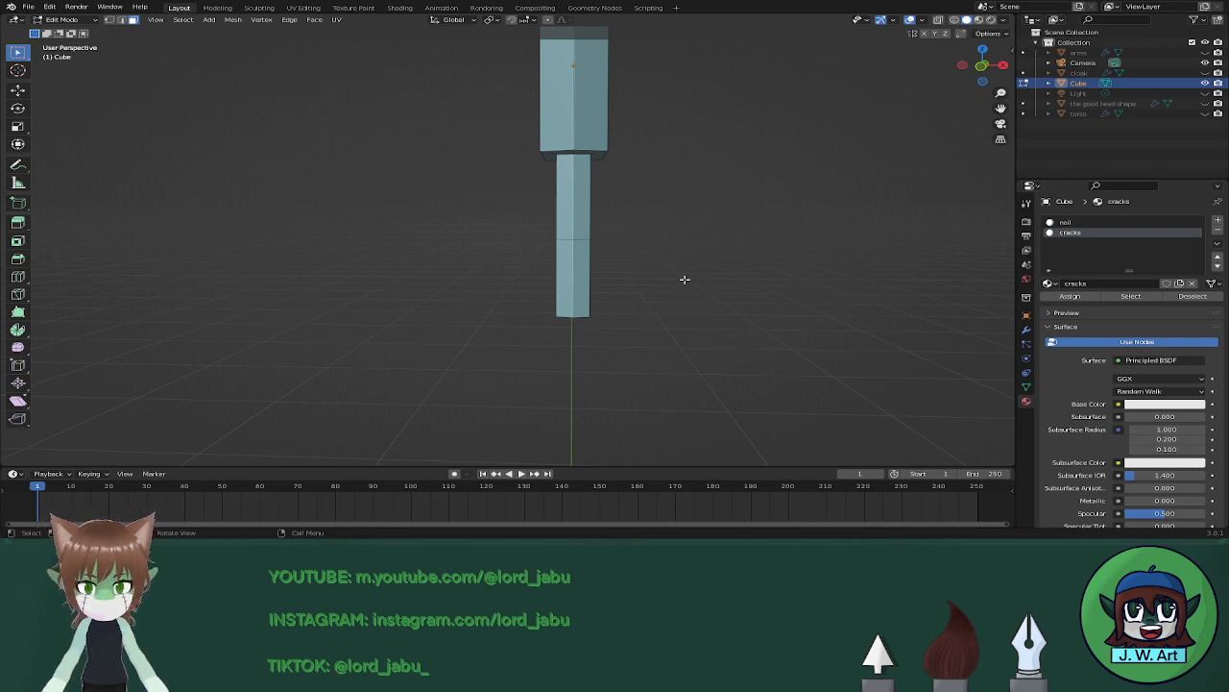
Knife-cut a slanted jagged line around the grip just below the guard, and apply the cut.
middle_click_drag(633, 279, 754, 283)
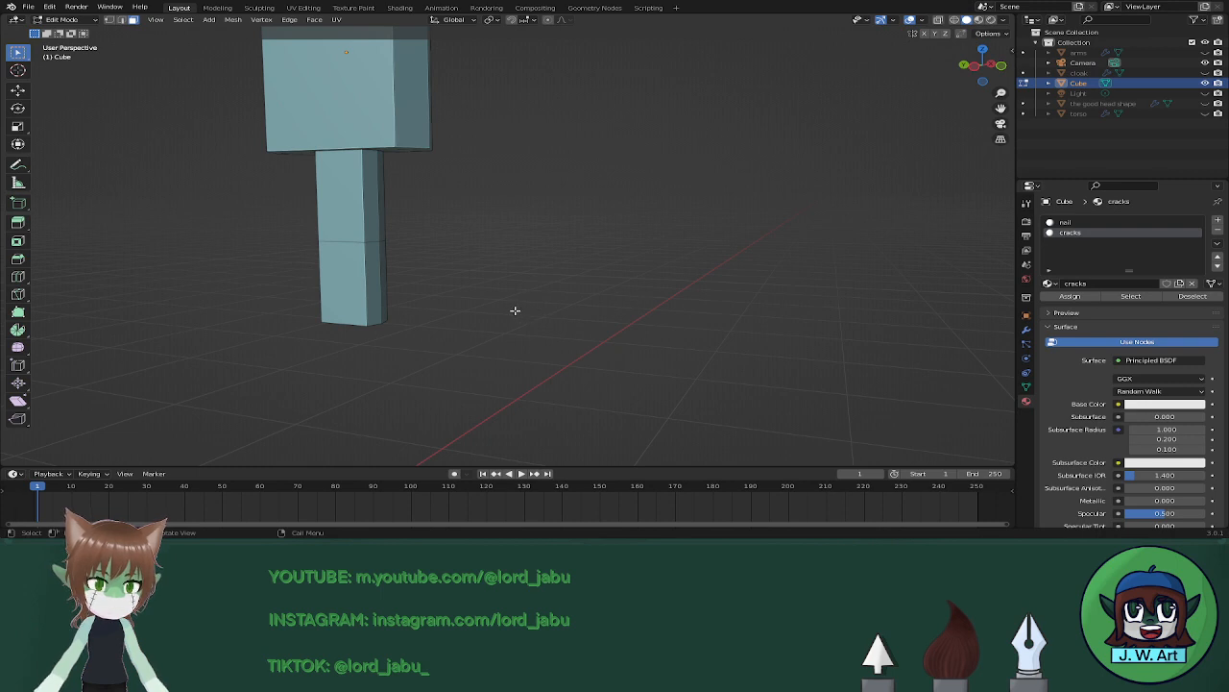
middle_click_drag(515, 310, 688, 277)
key("k")
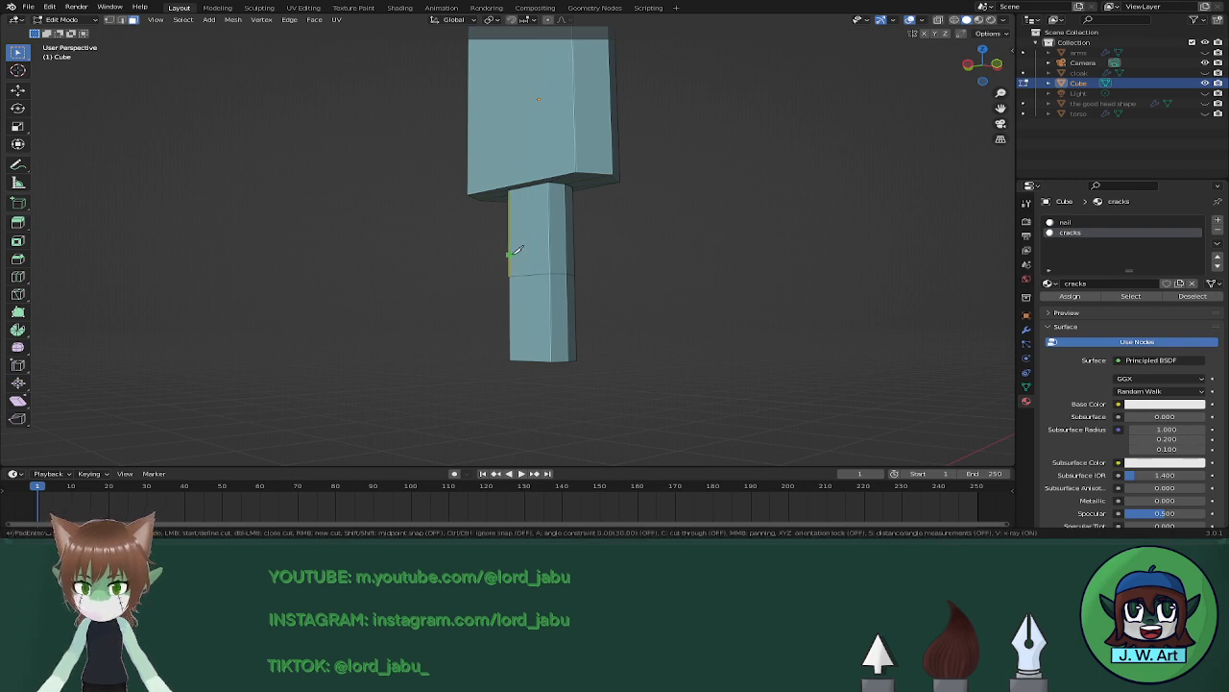
left_click(509, 254)
left_click(533, 237)
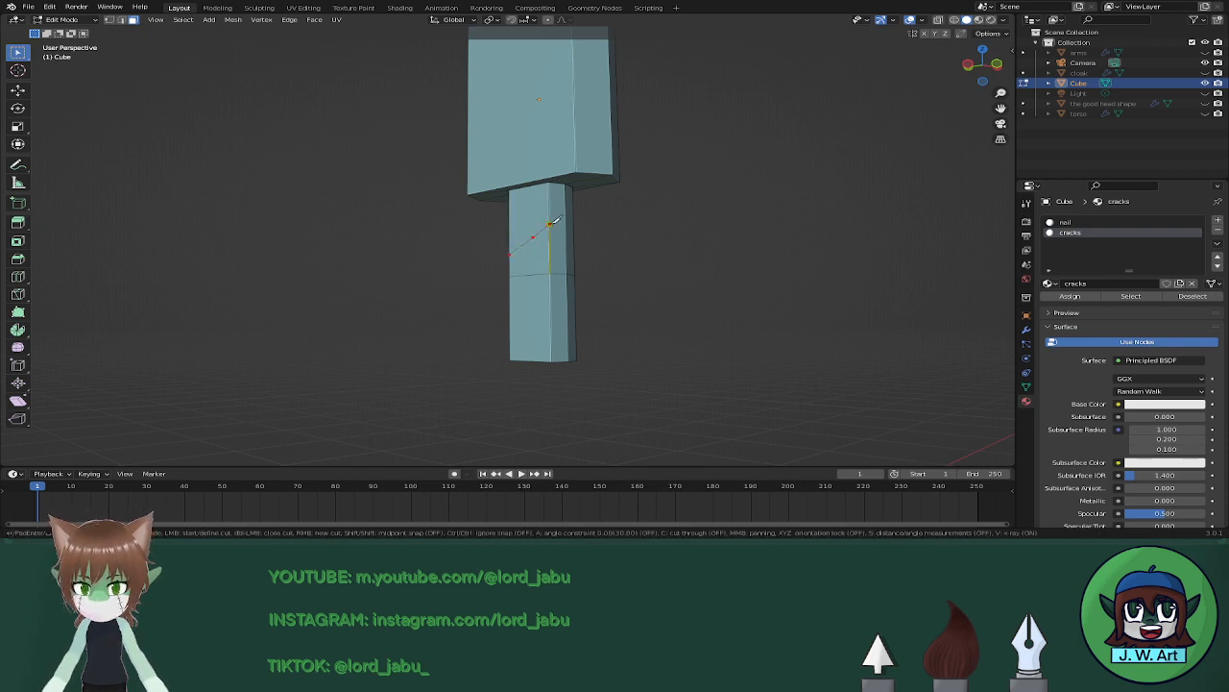
mouse_move(554, 220)
middle_mouse_down()
mouse_move(478, 225)
mouse_move(617, 215)
mouse_move(552, 225)
middle_mouse_up()
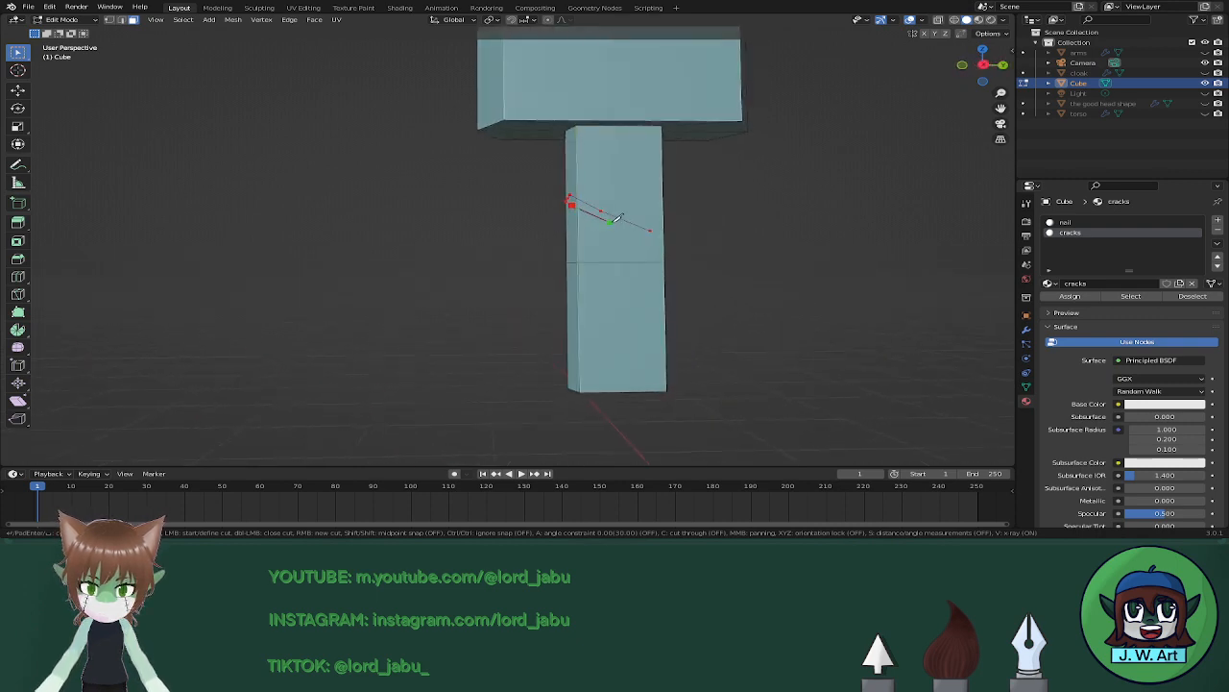
middle_click_drag(626, 221, 374, 241)
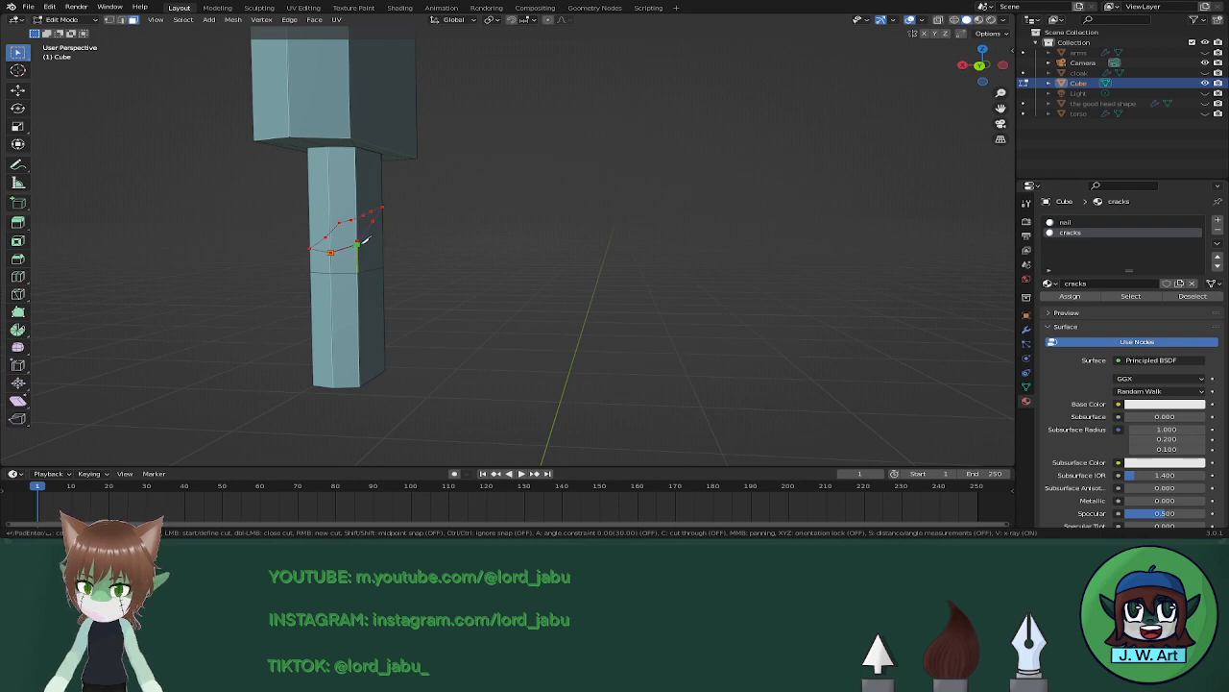
key("Return")
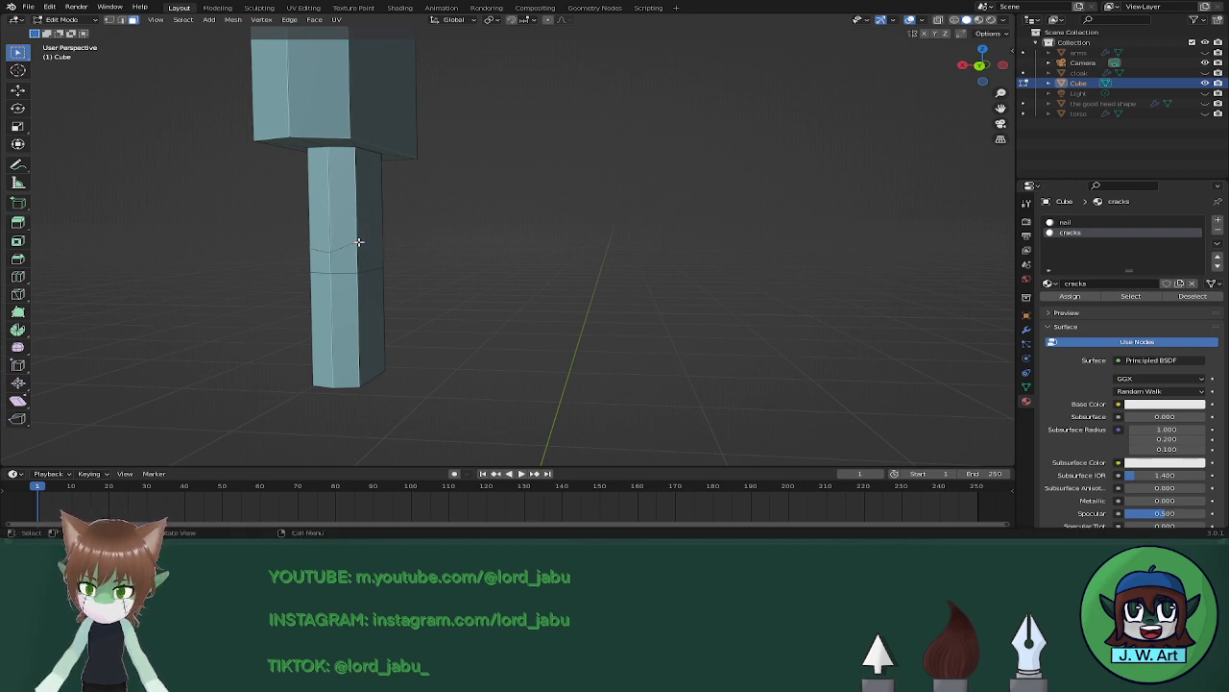
Knife-cut a second line around the grip just beneath the first to close the crack band, and apply it.
middle_click_drag(356, 237, 585, 243)
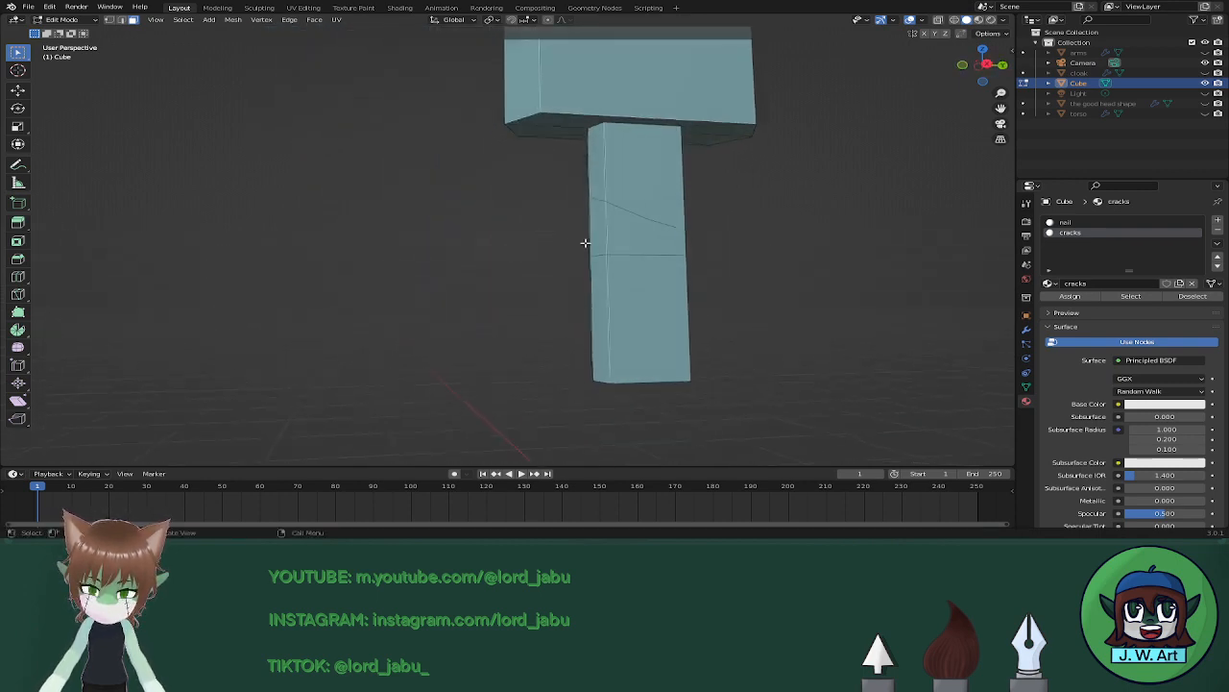
key("k")
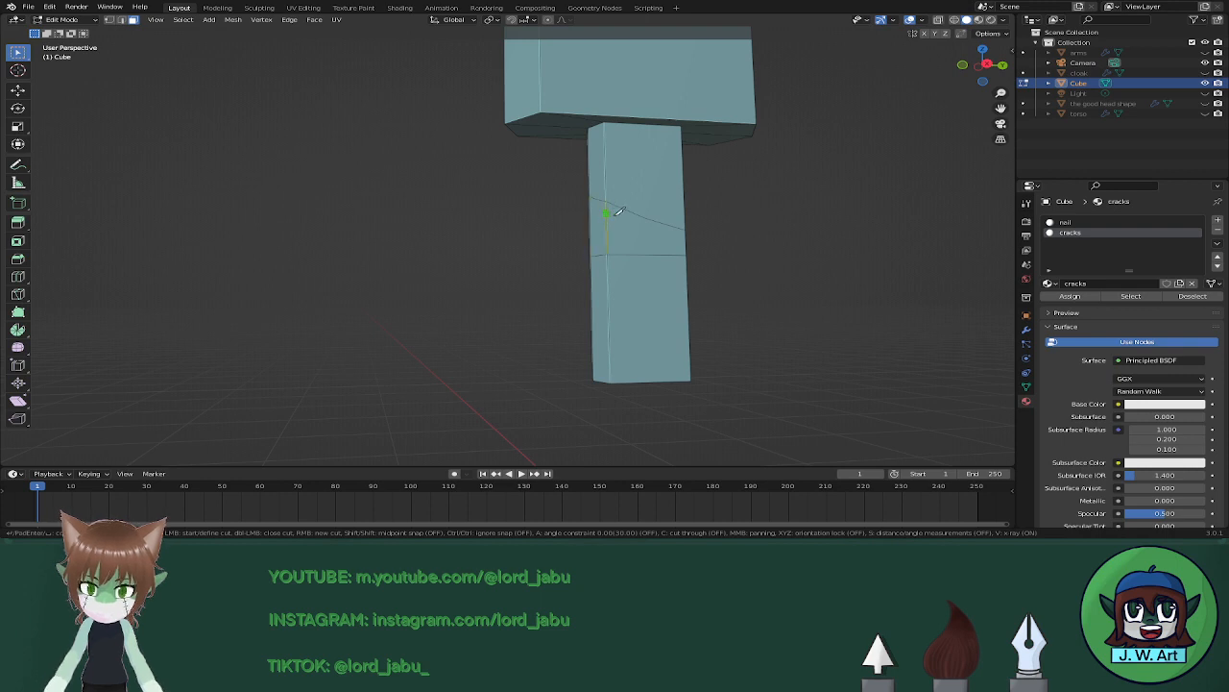
middle_click_drag(656, 227, 605, 218)
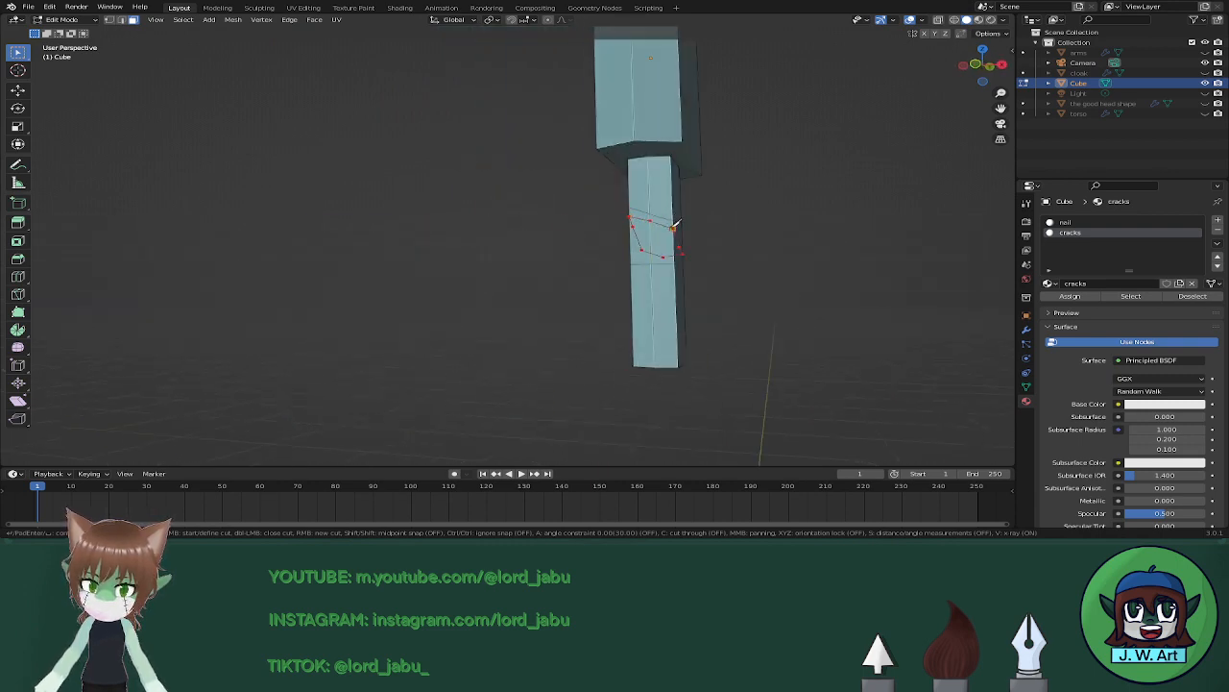
key("Return")
Select the faces of the slanted crack band around the grip and assign the cracks material to them.
middle_click_drag(675, 226, 677, 248)
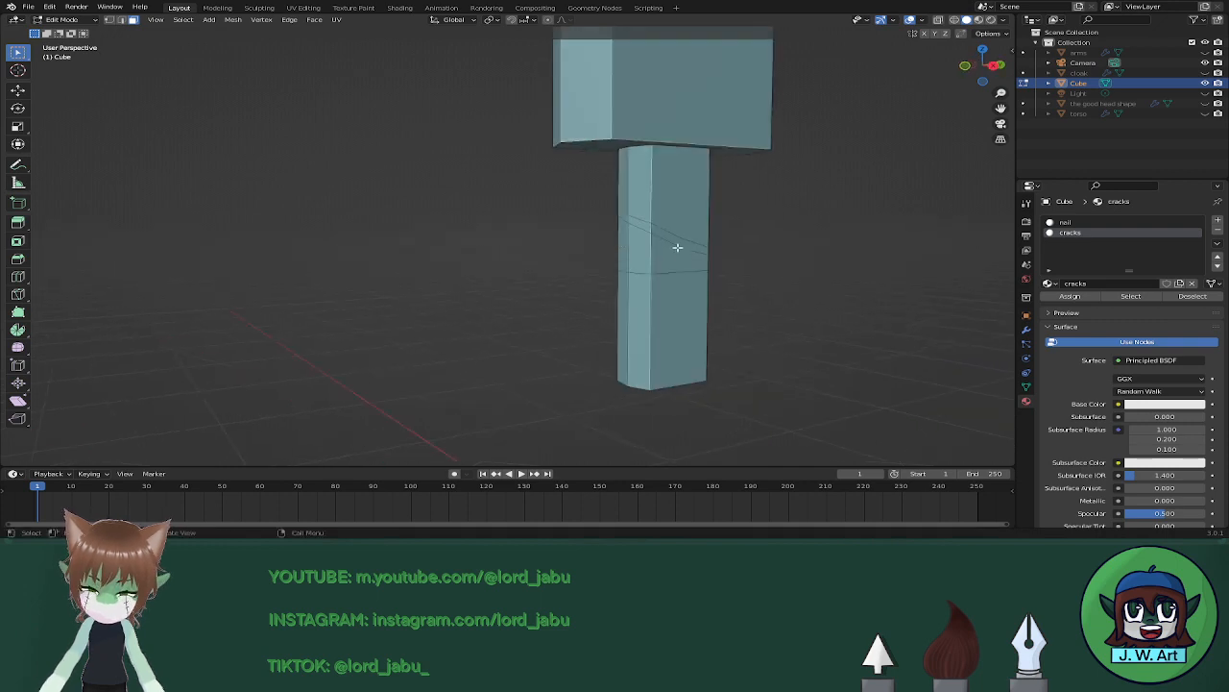
left_click(678, 235)
left_click(668, 236)
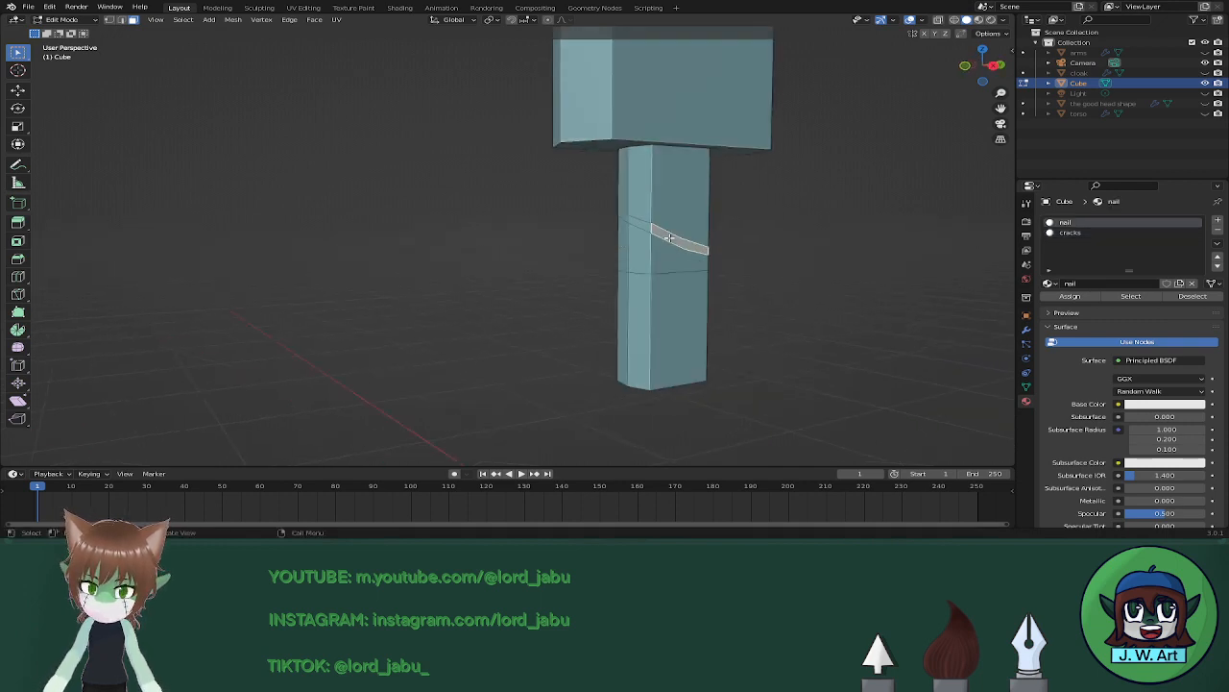
left_click(641, 226, "shift")
middle_click_drag(639, 227, 807, 244)
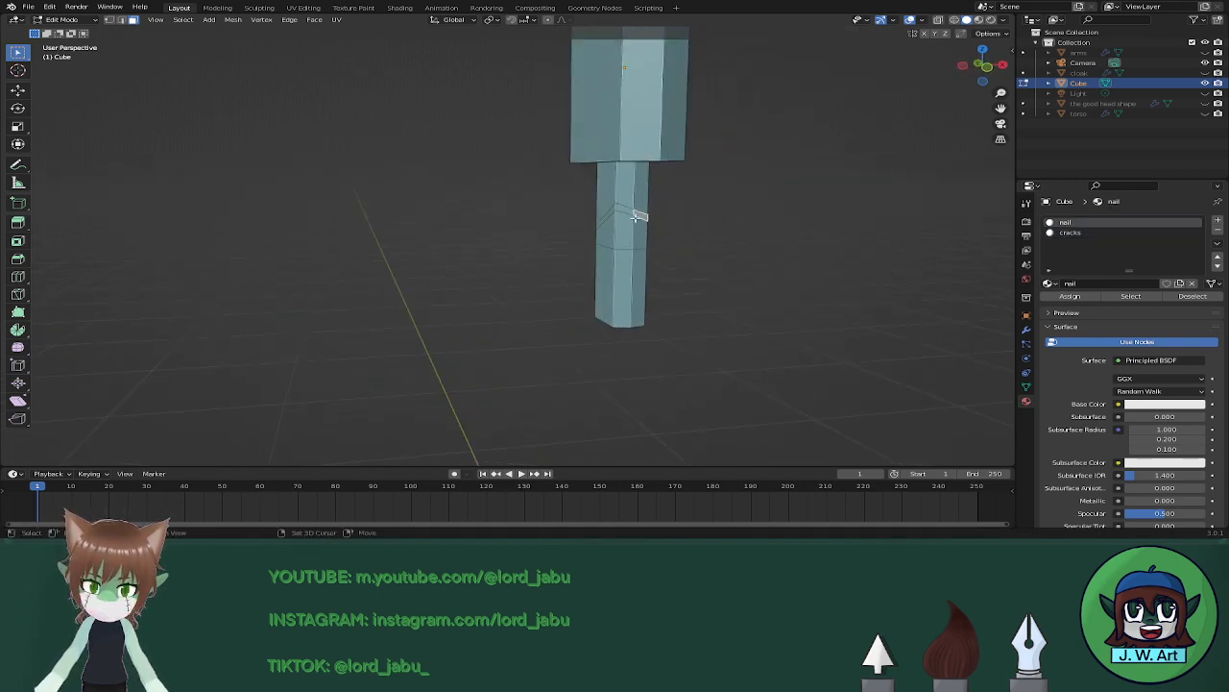
left_click(628, 209, "shift")
middle_click_drag(548, 239, 398, 268)
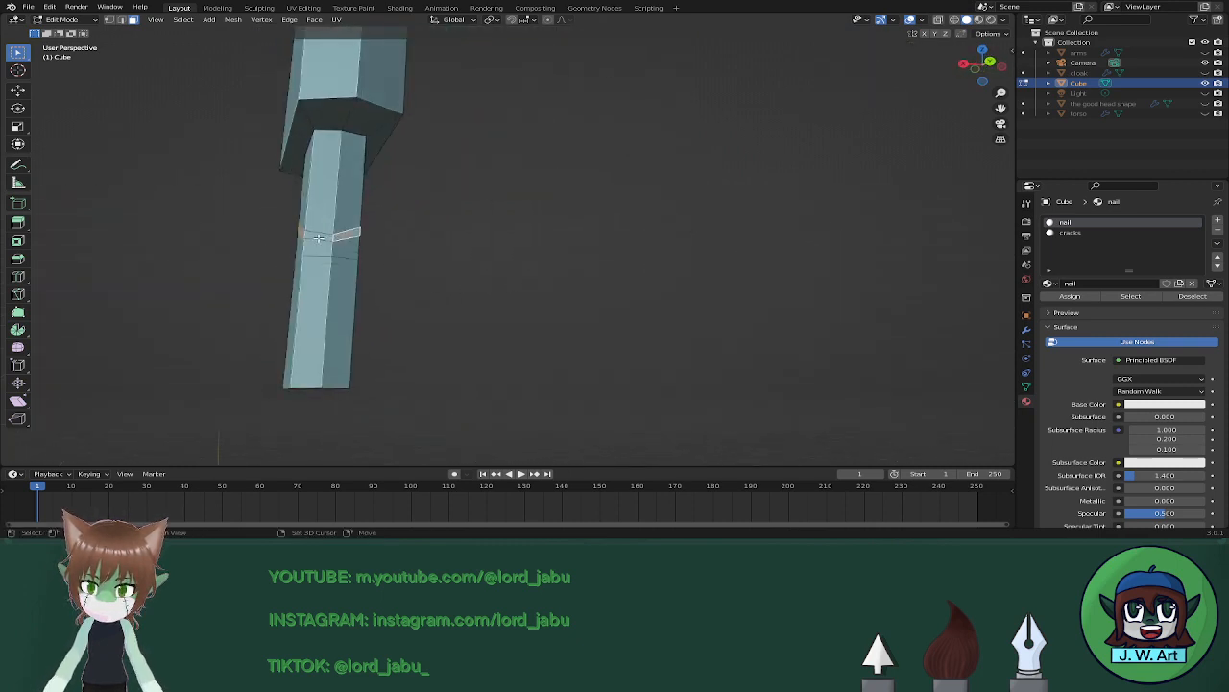
middle_click_drag(318, 238, 623, 339)
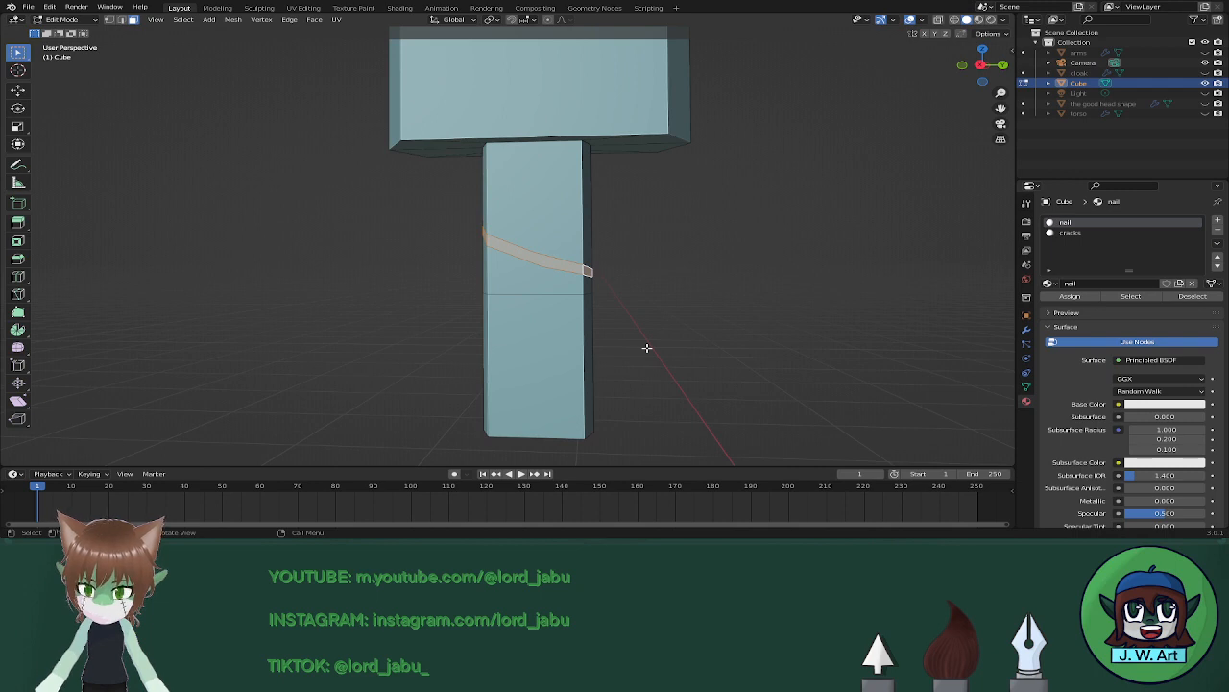
left_click(1076, 234)
left_click(1070, 296)
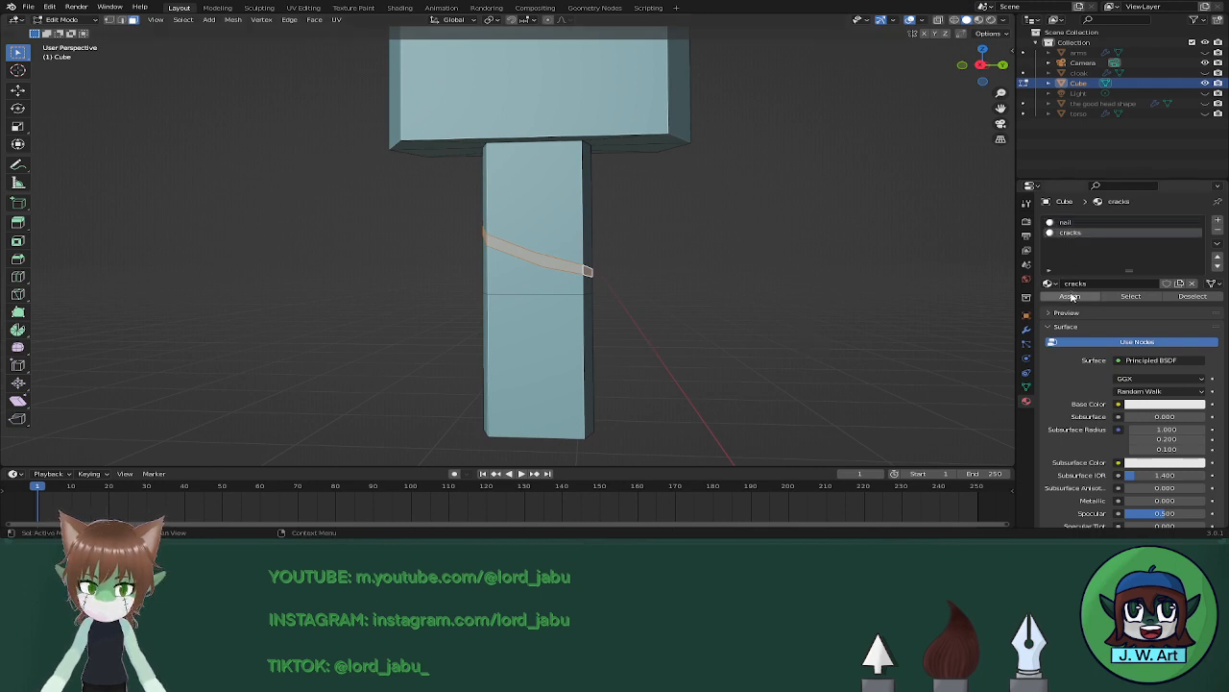
Extrude the grip's crack band faces and scale them slightly inward to about 0.99.
key("e")
key("s")
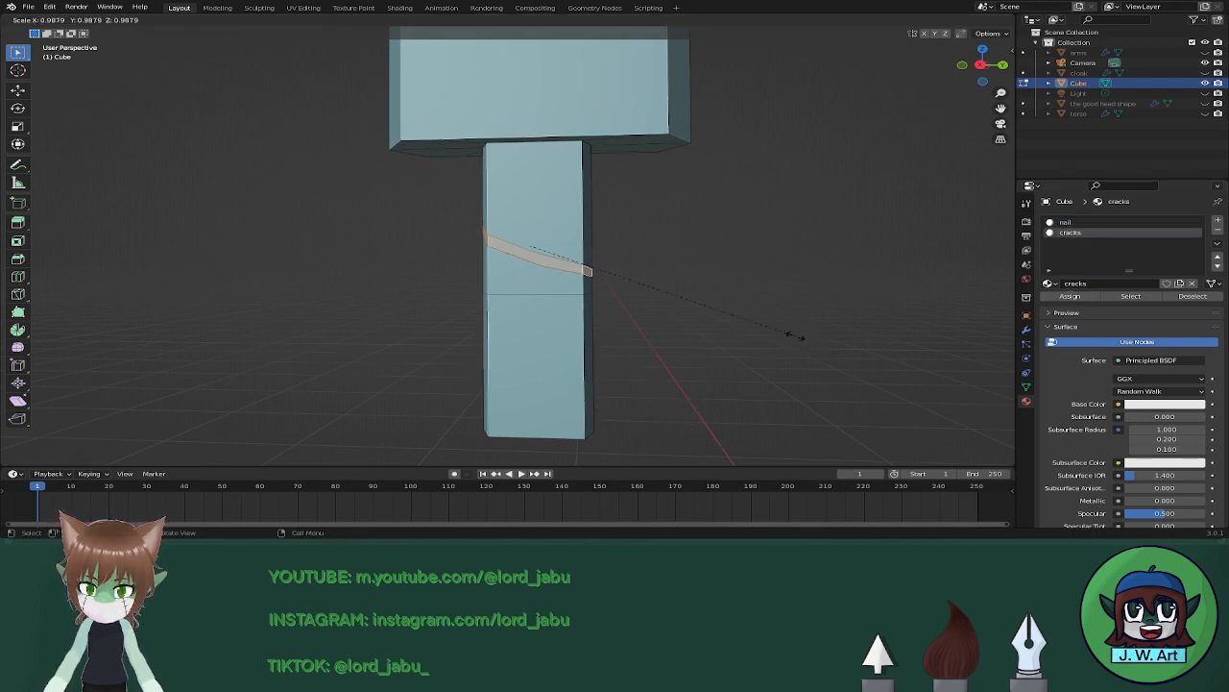
left_click(785, 337)
mouse_move(786, 337)
middle_mouse_down()
mouse_move(835, 340)
mouse_move(801, 324)
middle_mouse_up()
Leave mesh editing and rename the Cube object as nail.
key("Tab")
middle_click_drag(675, 321, 653, 387)
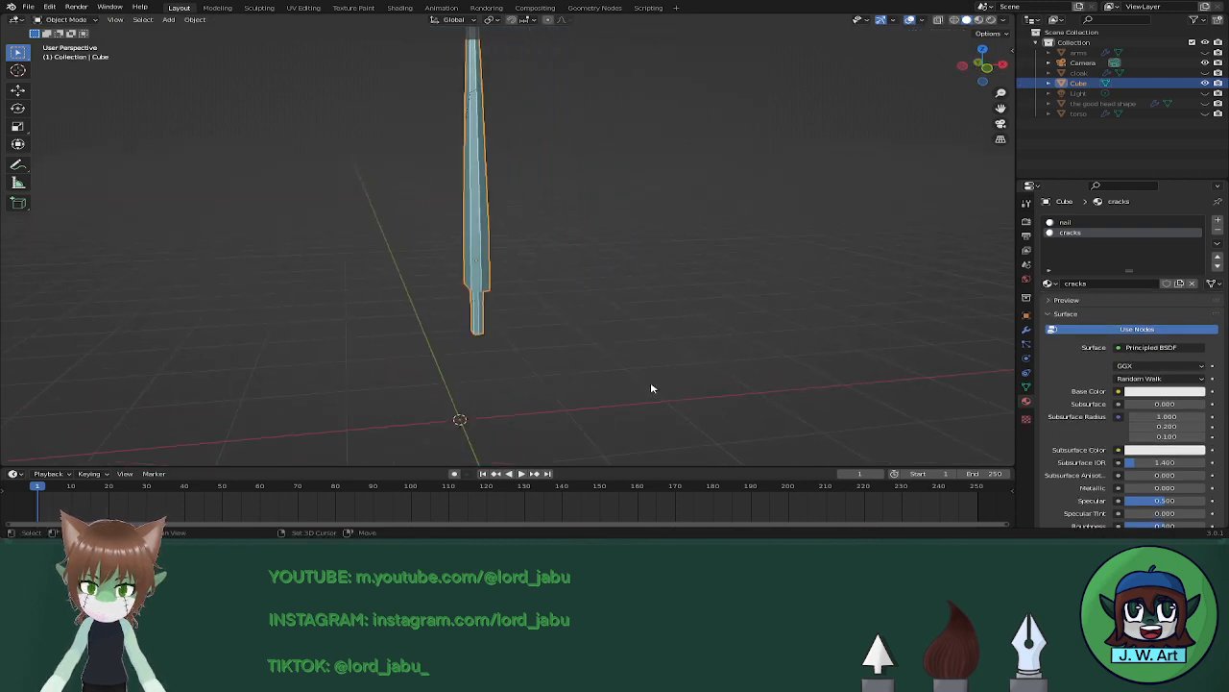
double_click(1080, 83)
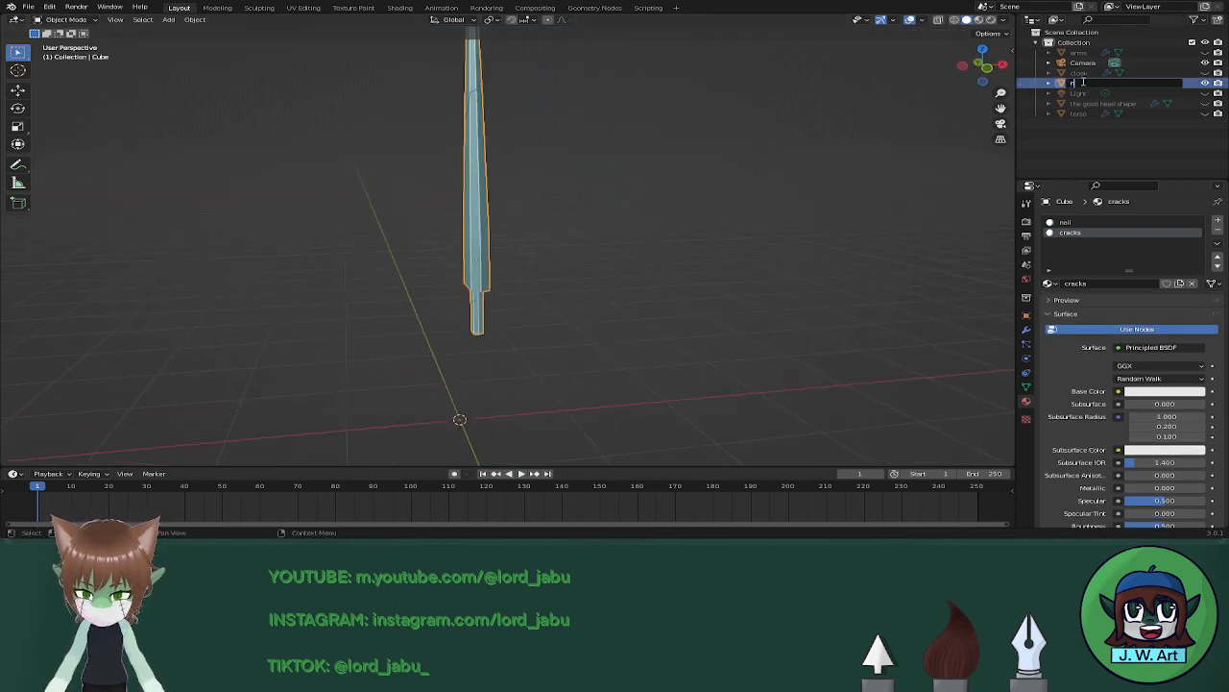
key("Return")
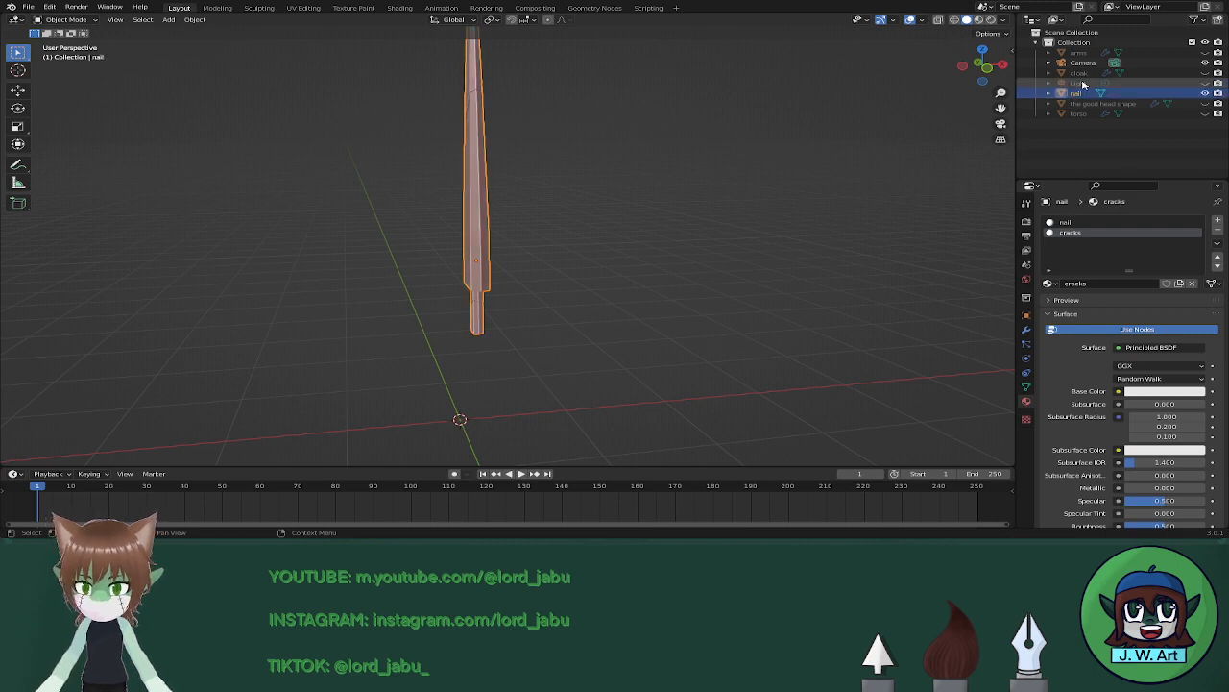
In the nail's mesh, narrow the edge across the lower blade above the guard by scaling it to about 0.962 along Y.
scroll(636, 233, "up", 3)
middle_click_drag(637, 234, 627, 259)
key("Tab")
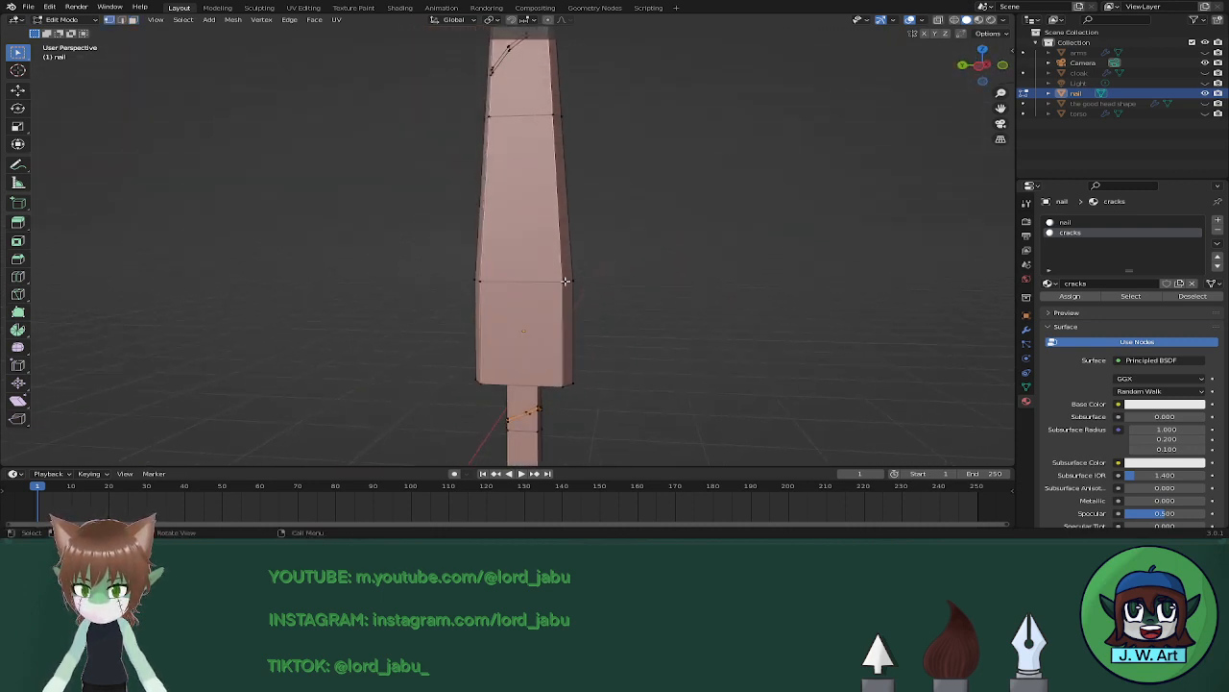
middle_click_drag(495, 283, 624, 312)
key("s")
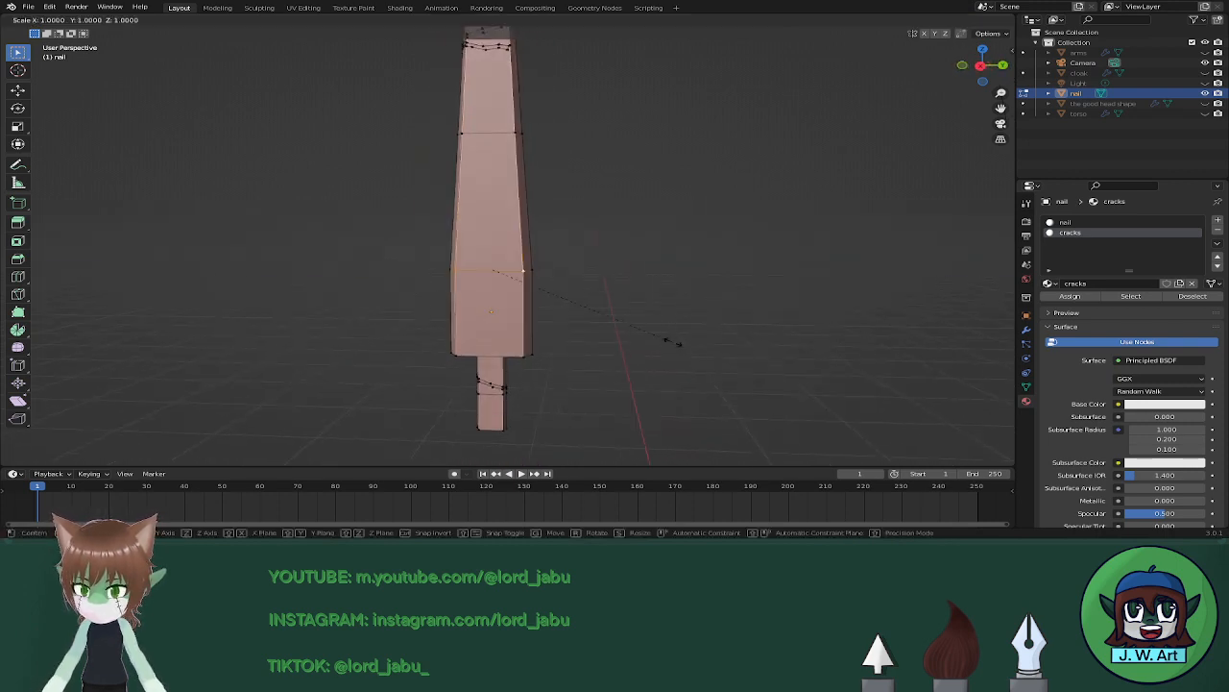
key("y")
left_click(666, 339)
middle_click_drag(666, 339, 701, 286)
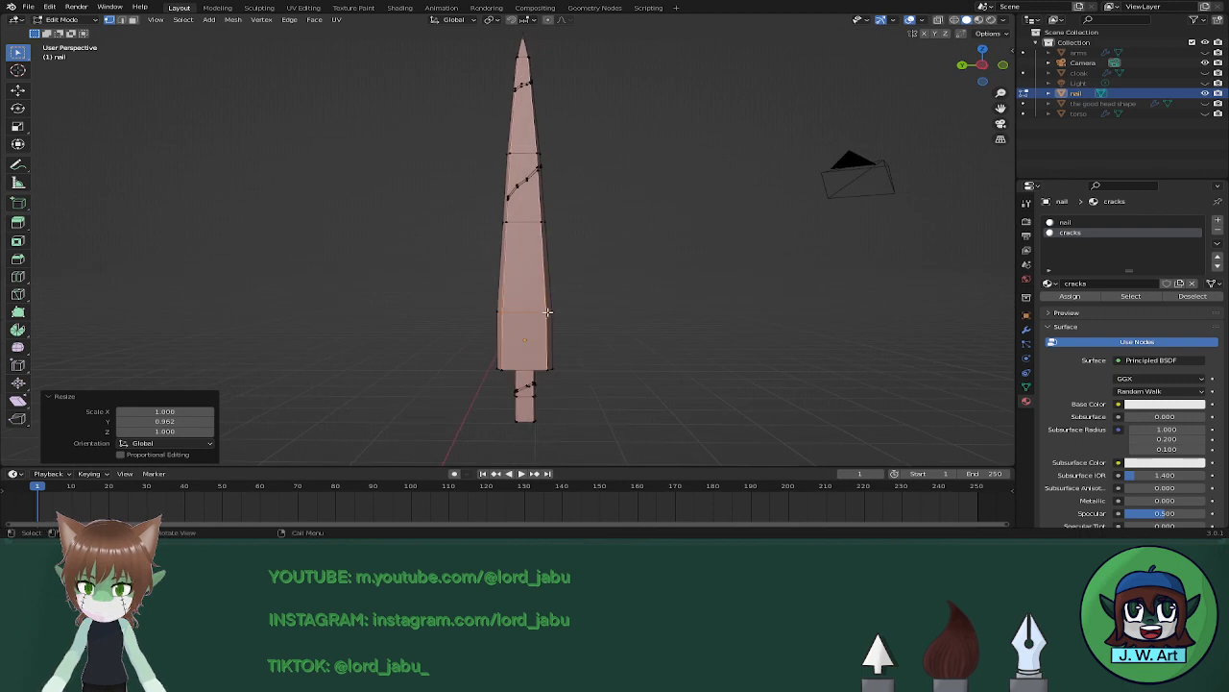
Select the outer side vertices at the same height on the lower blade and scale them slightly inward along Y.
left_click(550, 310)
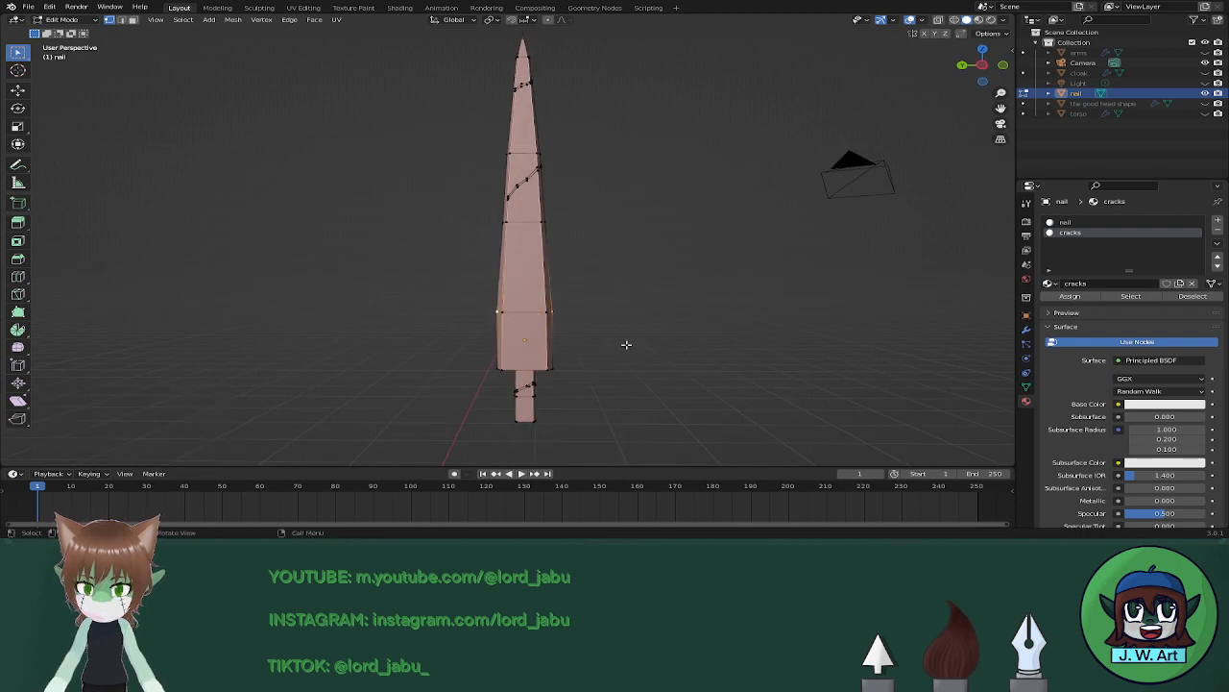
key("s")
key("y")
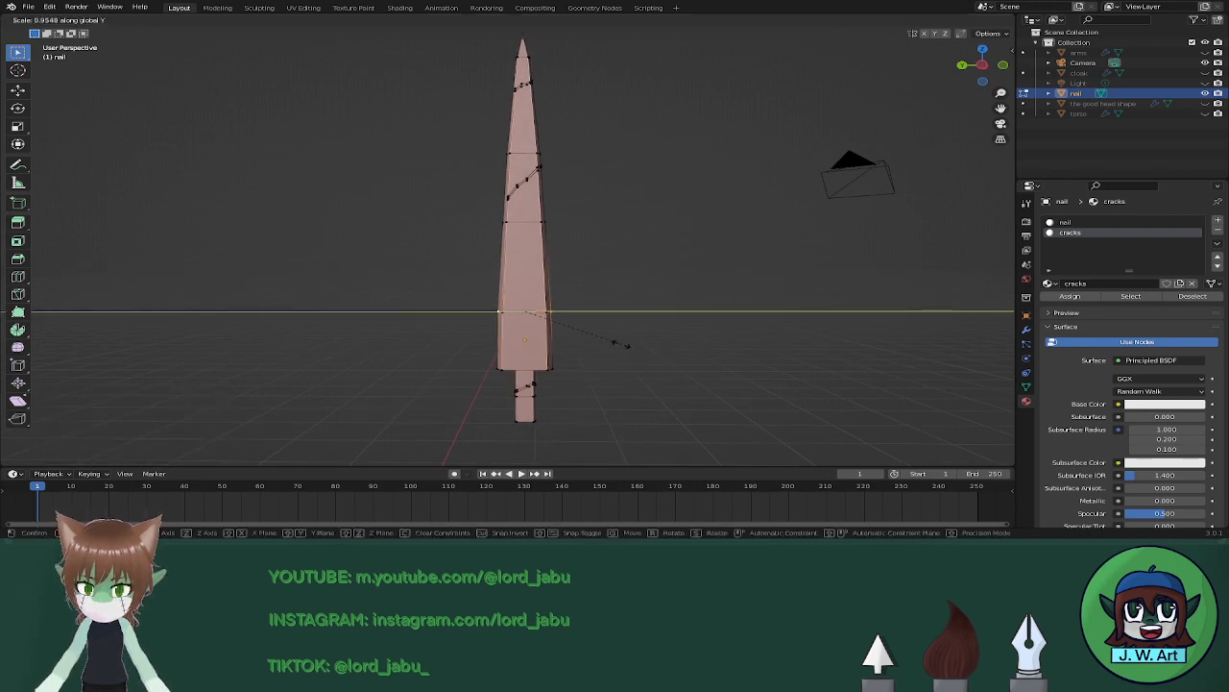
left_click(626, 345)
middle_click_drag(625, 310, 600, 313)
Check the vertices at the blade's tip, return the nail to Object Mode and save the file.
left_click(661, 315)
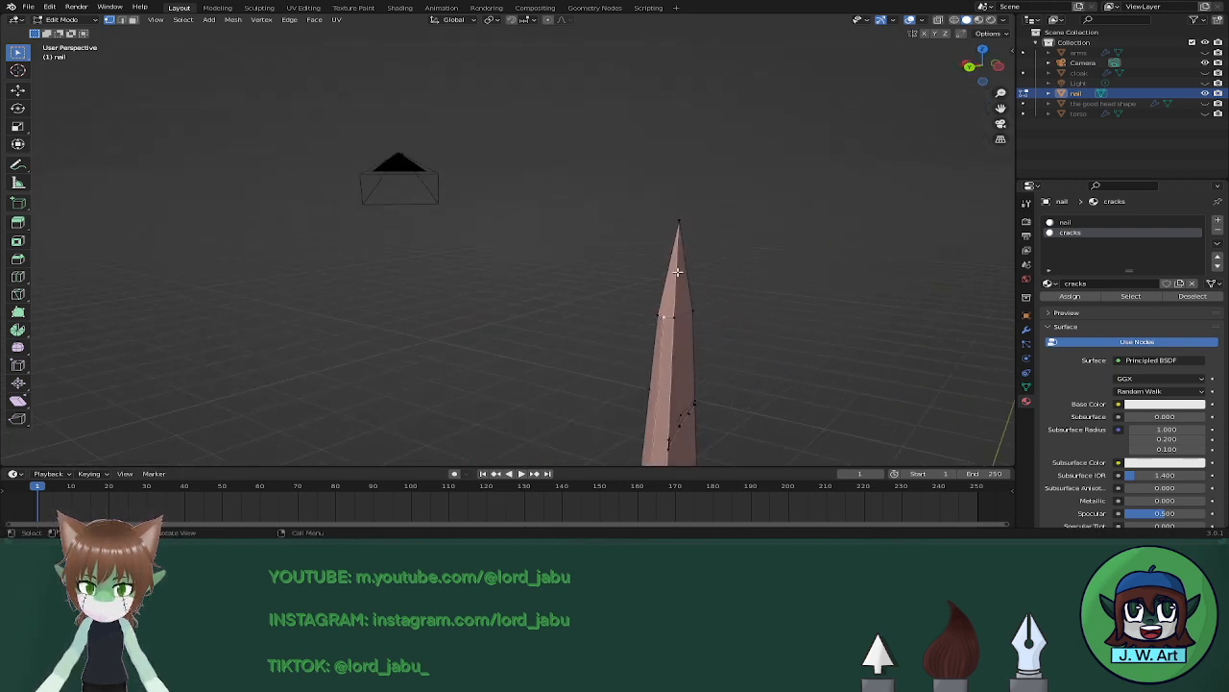
left_click(679, 222)
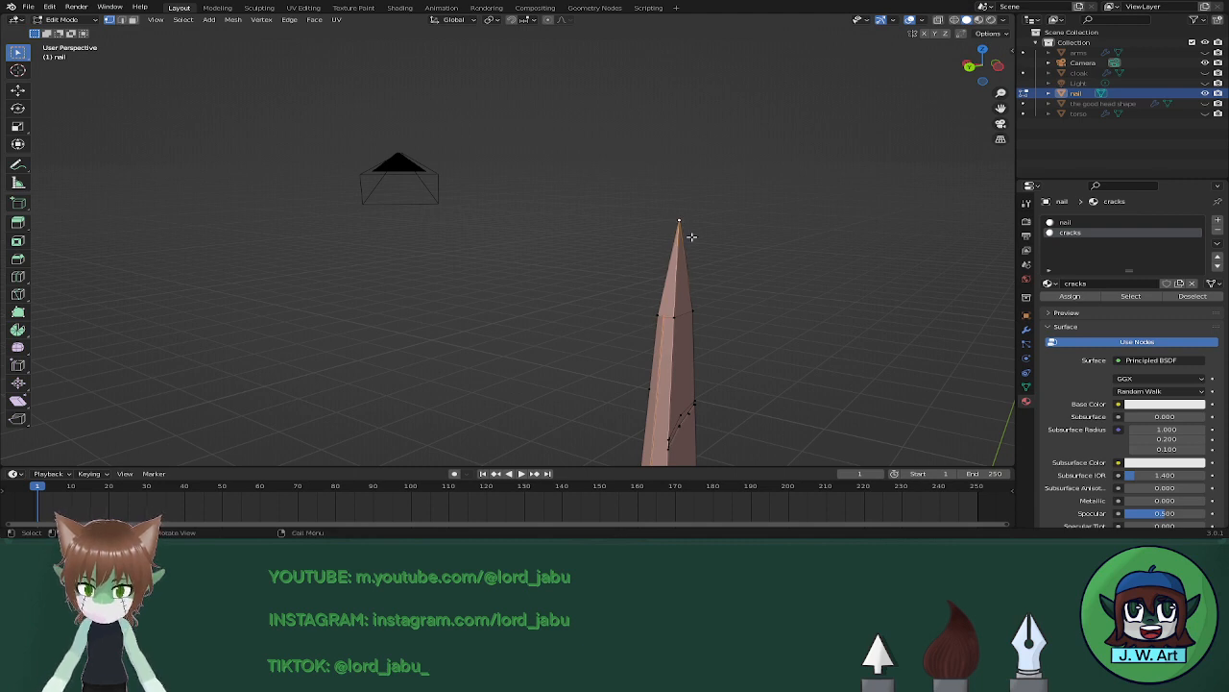
middle_click_drag(708, 247, 580, 245)
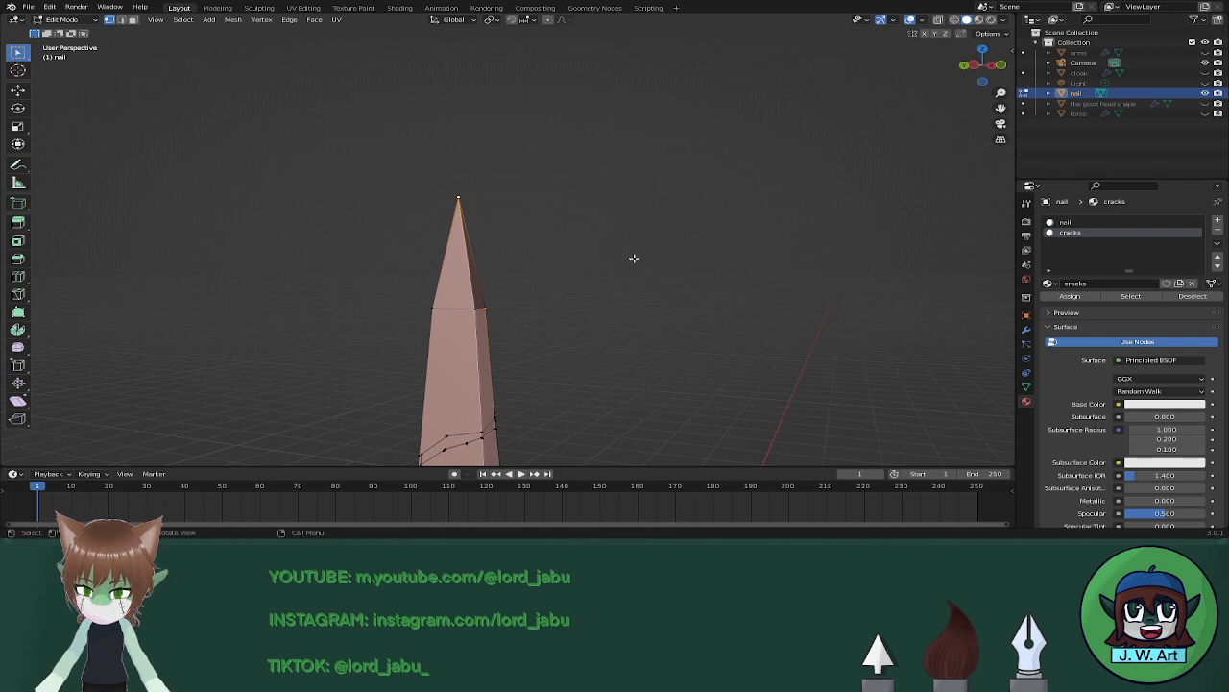
middle_click_drag(714, 266, 659, 297)
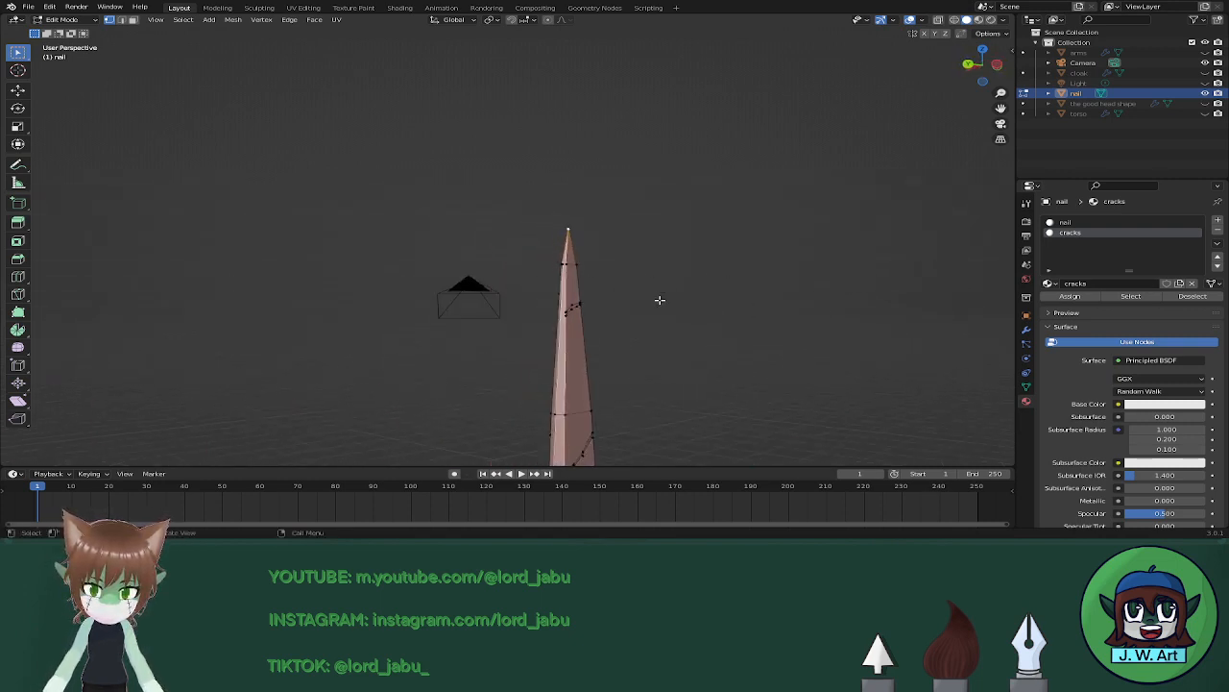
key("Tab")
middle_click_drag(734, 301, 662, 190)
key("ctrl+s")
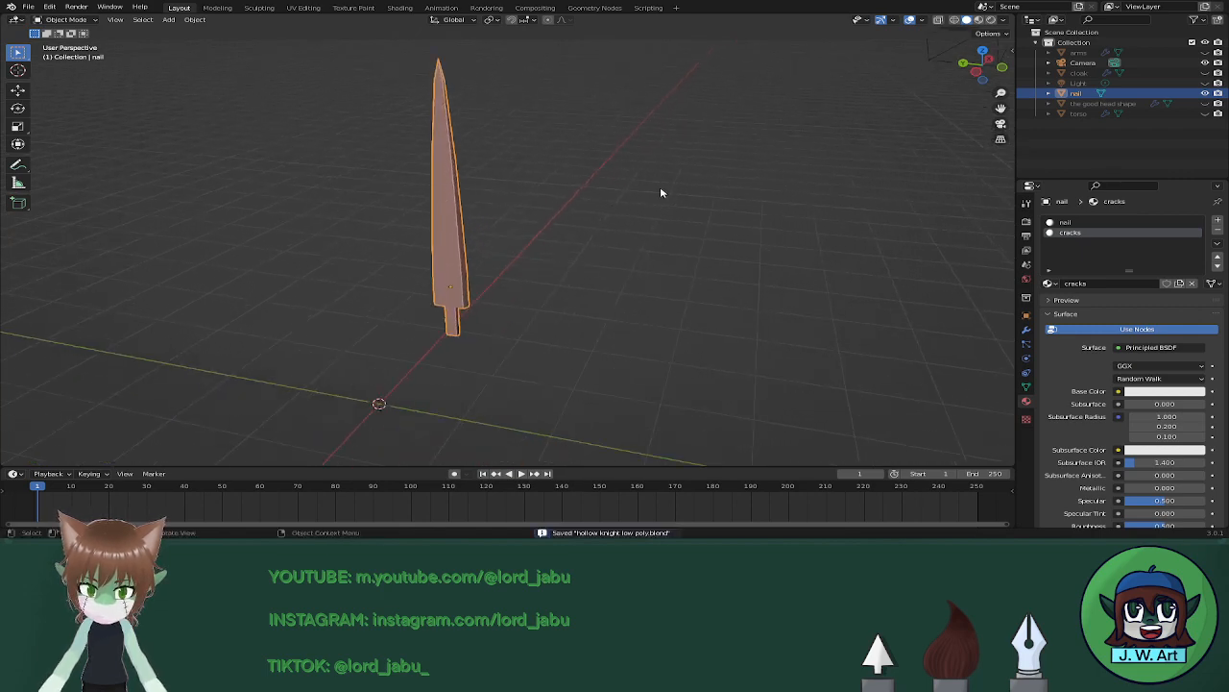
Unhide the cloak, arms, head and torso so the whole character shows with the nail.
left_click(1205, 73)
left_click(1205, 53)
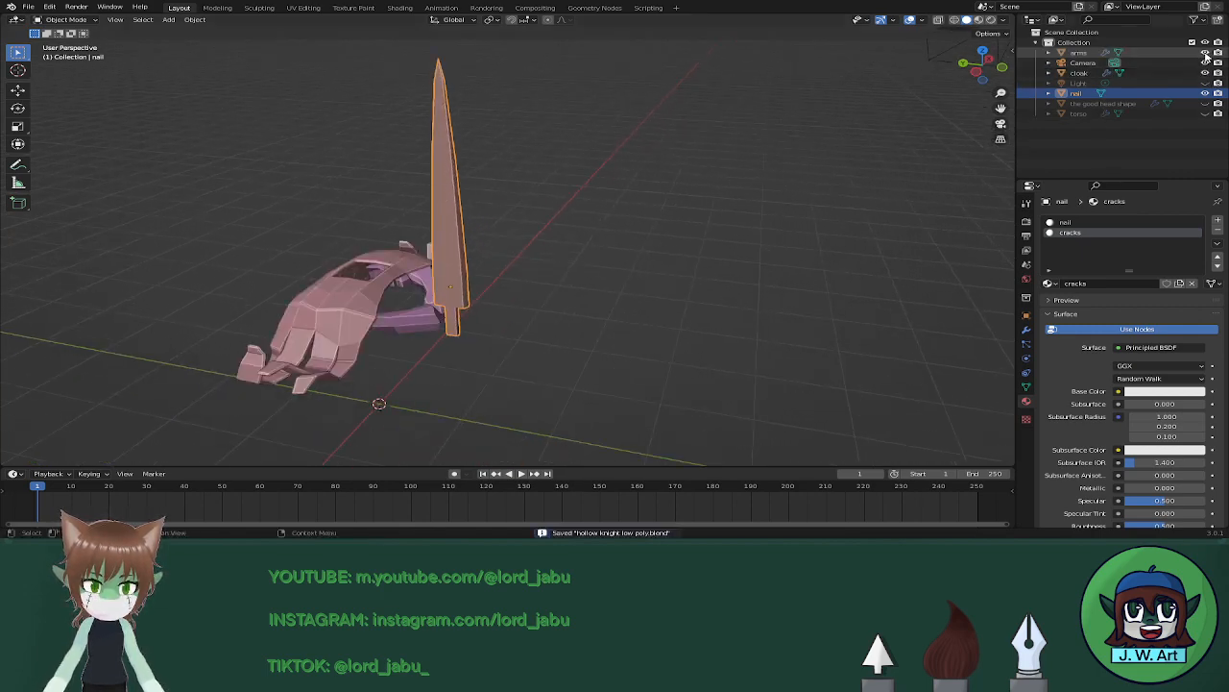
left_click(1205, 103)
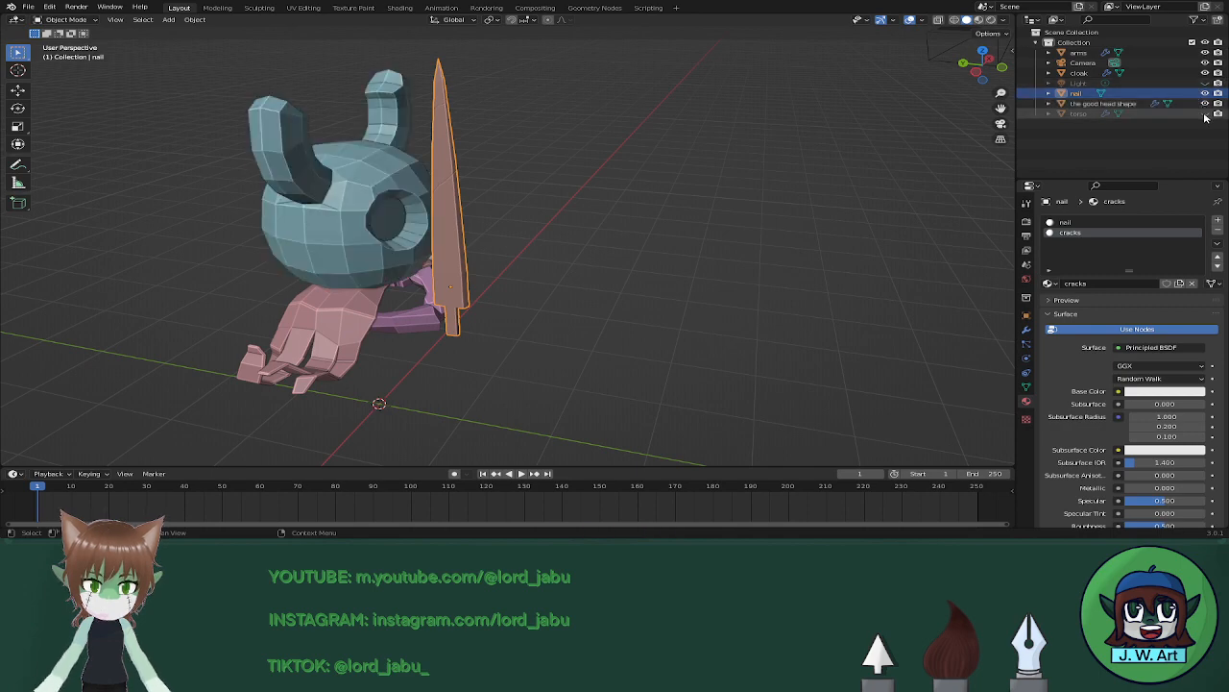
left_click(1206, 113)
Rotate the nail about 24.6° around the global X axis so the blade tilts away from the head.
middle_click_drag(823, 256, 619, 287)
key("r")
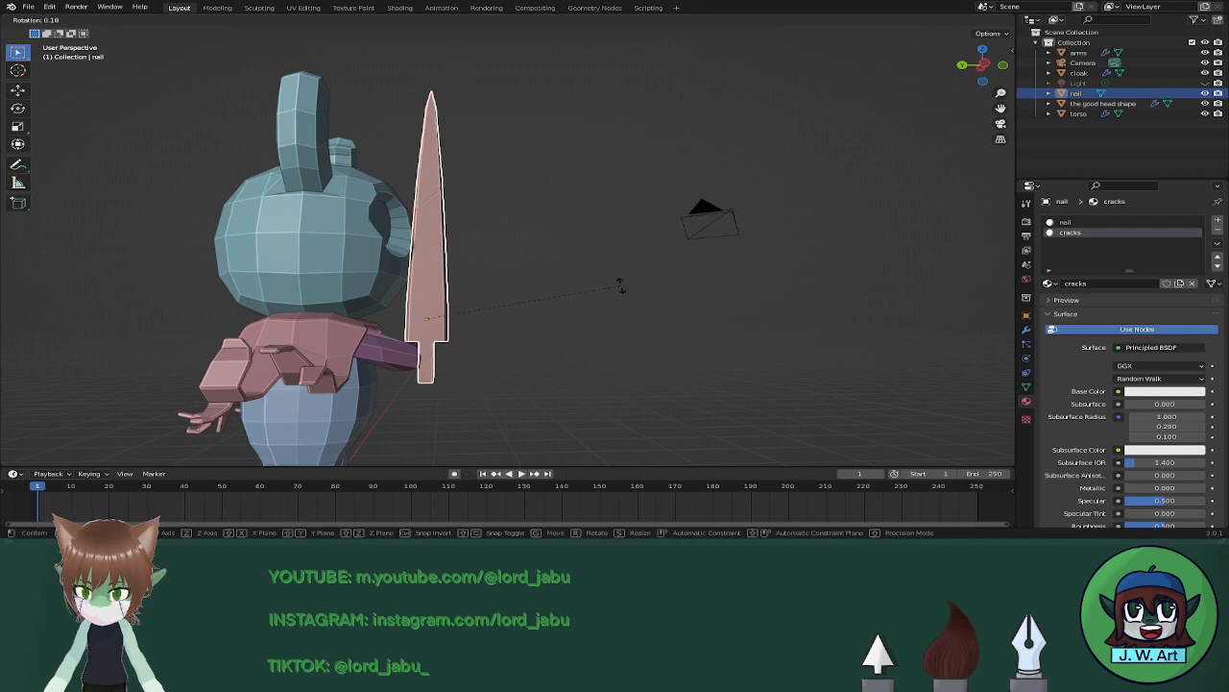
key("x")
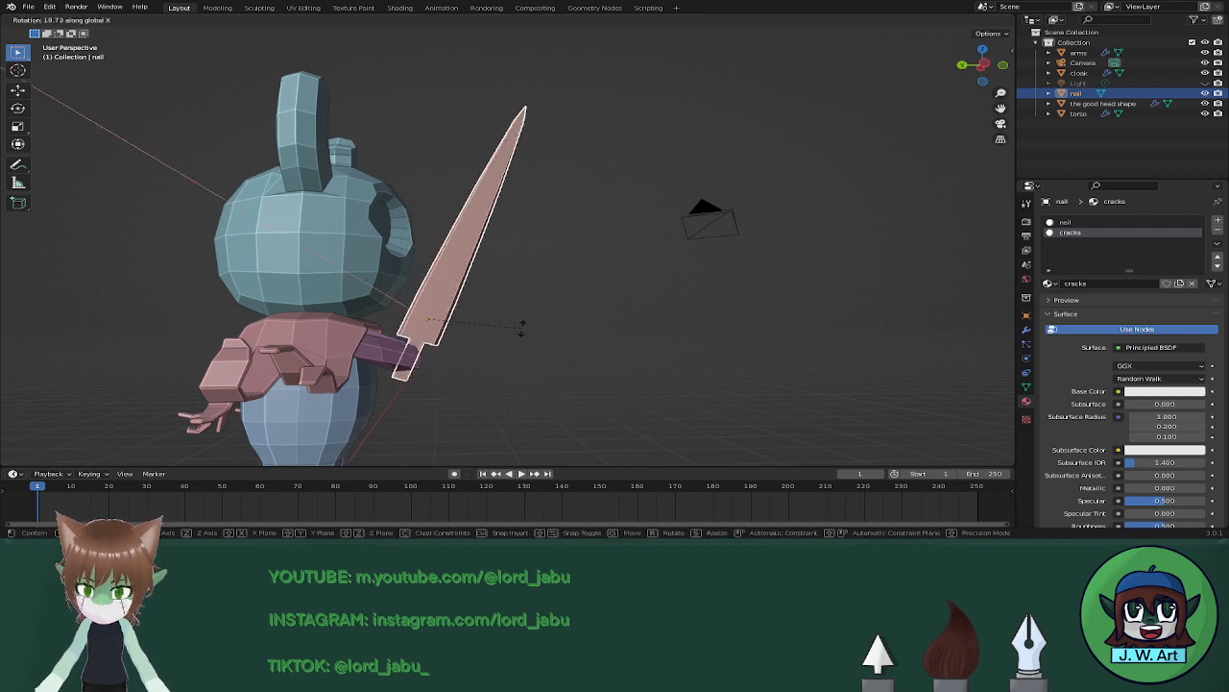
left_click(502, 334)
middle_click_drag(503, 334, 601, 340)
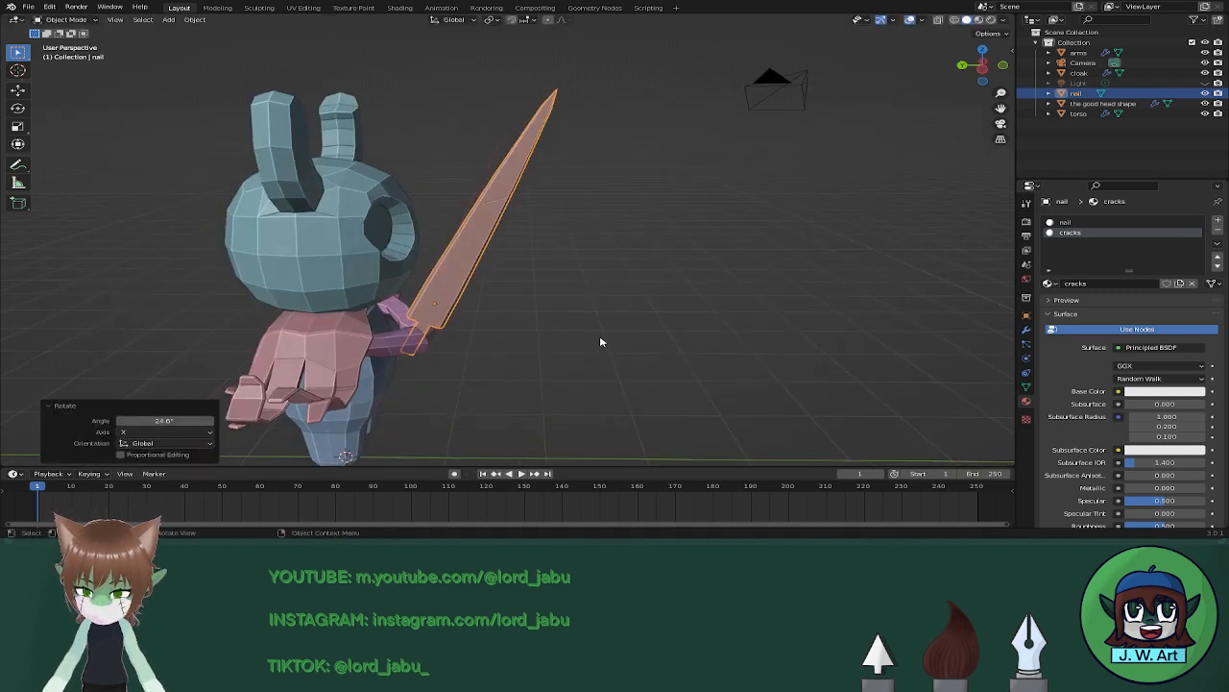
Move the nail along Y toward the hands and raise it about 0.099 m along Z.
key("g")
key("y")
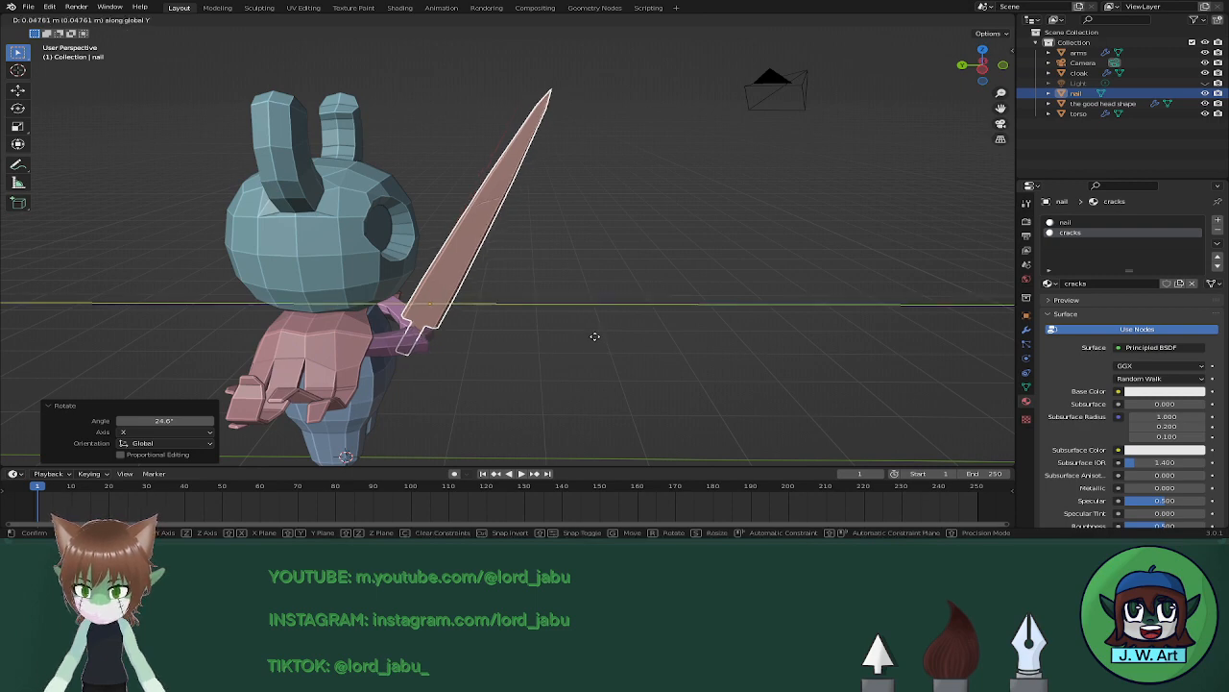
left_click(631, 327)
middle_click_drag(631, 328, 673, 309)
key("g")
key("z")
left_click(629, 336)
Shift the nail about -0.096 m along Y and lower it about 0.044 m along Z to seat the grip in the hands.
key("g")
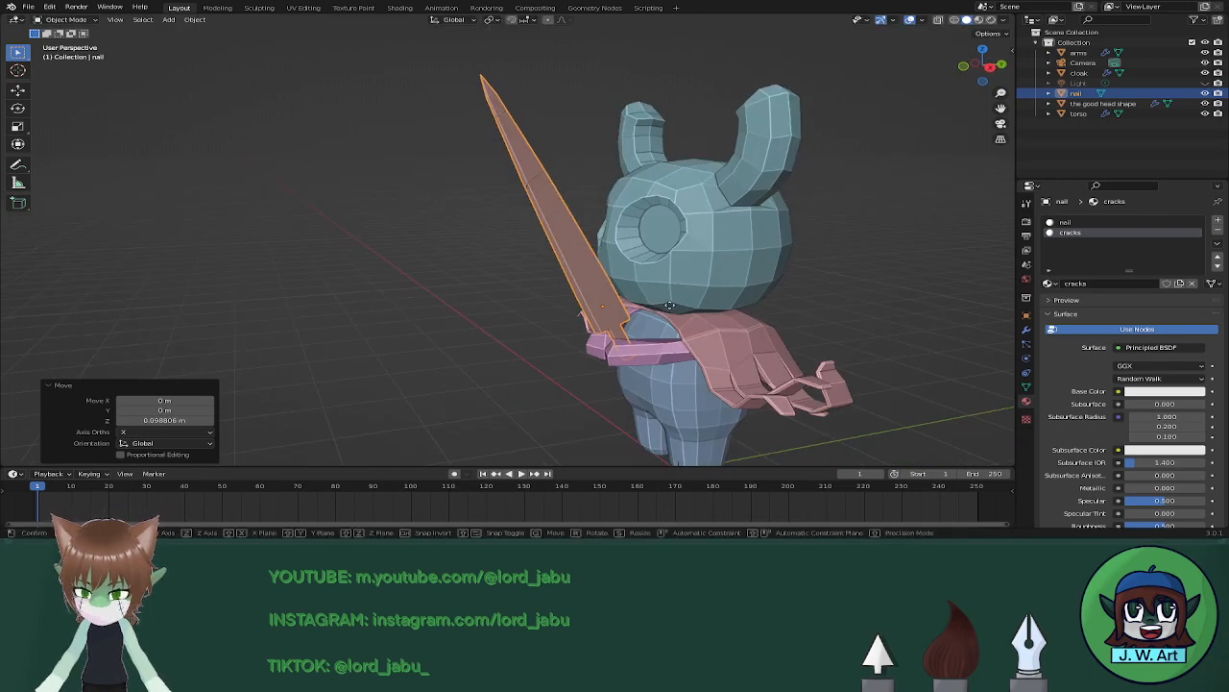
key("x")
key("y")
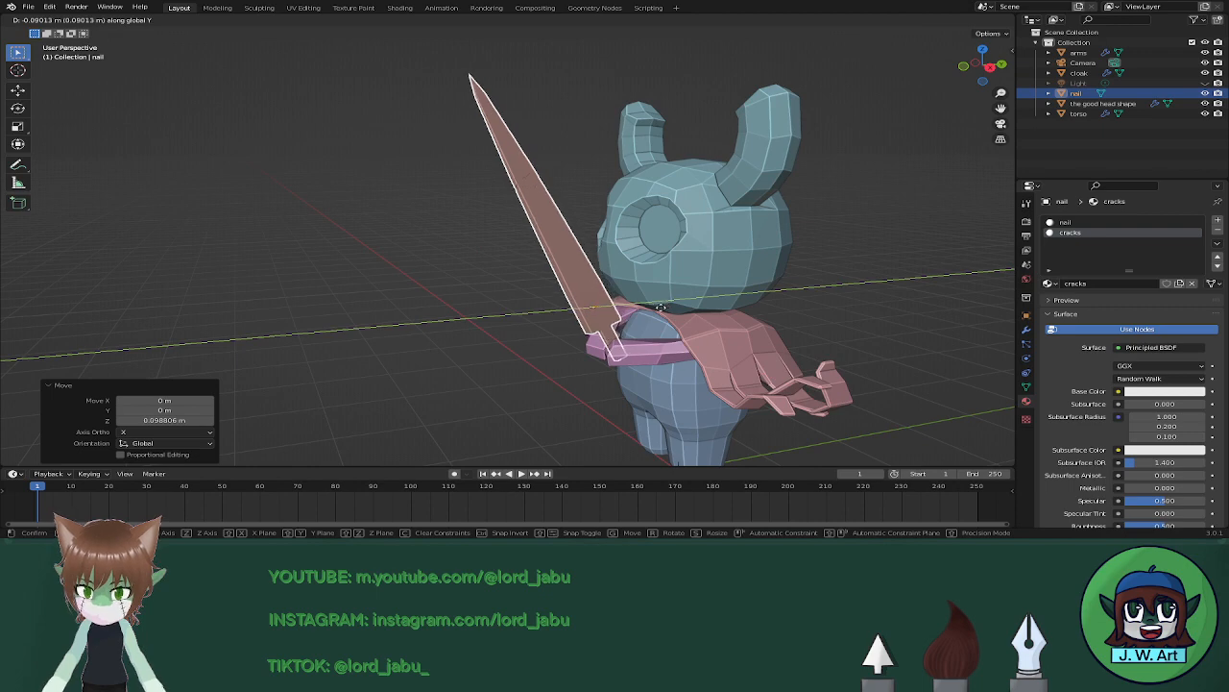
left_click(657, 307)
middle_click_drag(657, 307, 688, 263)
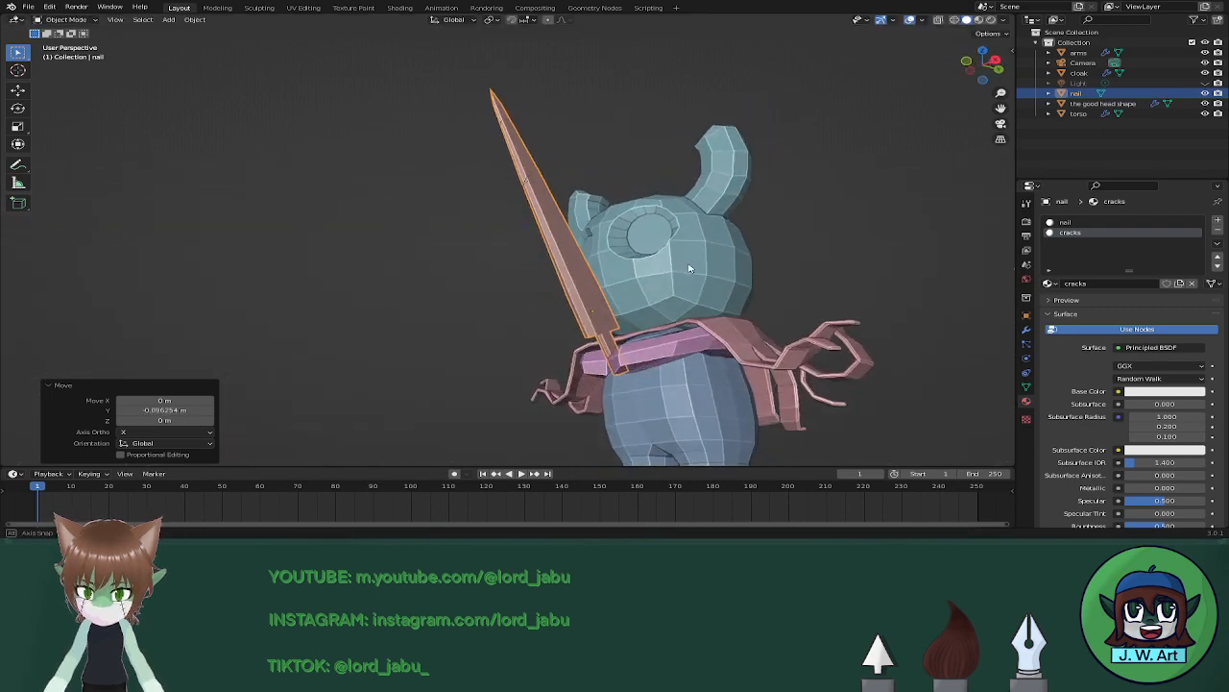
key("g")
key("z")
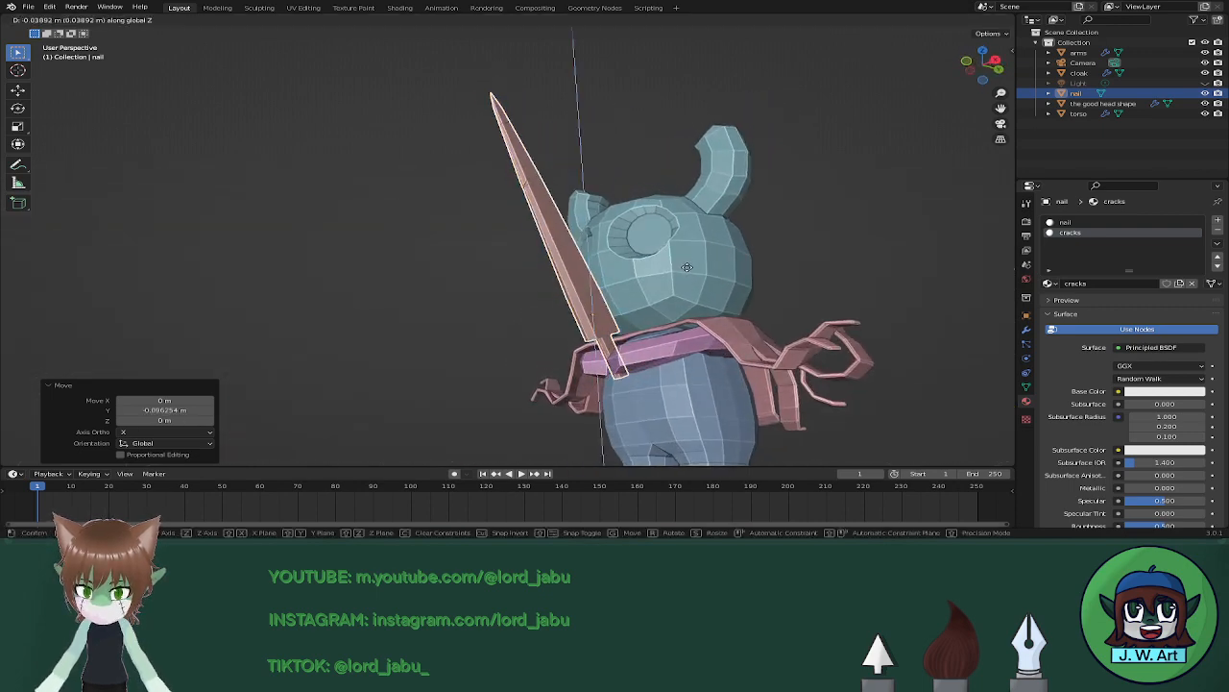
left_click(689, 272)
scroll(689, 272, "down", 5)
middle_click_drag(689, 272, 745, 303)
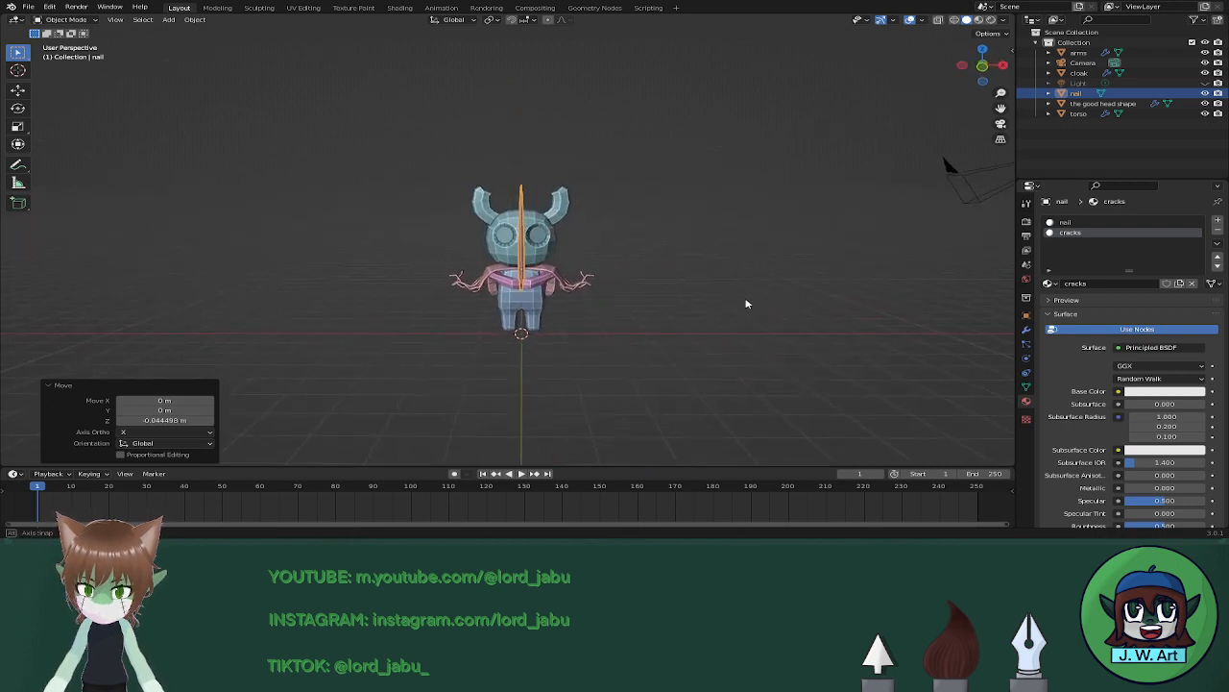
Turn the nail around the global Z axis by two small rotations of less than 1°.
scroll(637, 308, "up", 4)
key("r")
key("z")
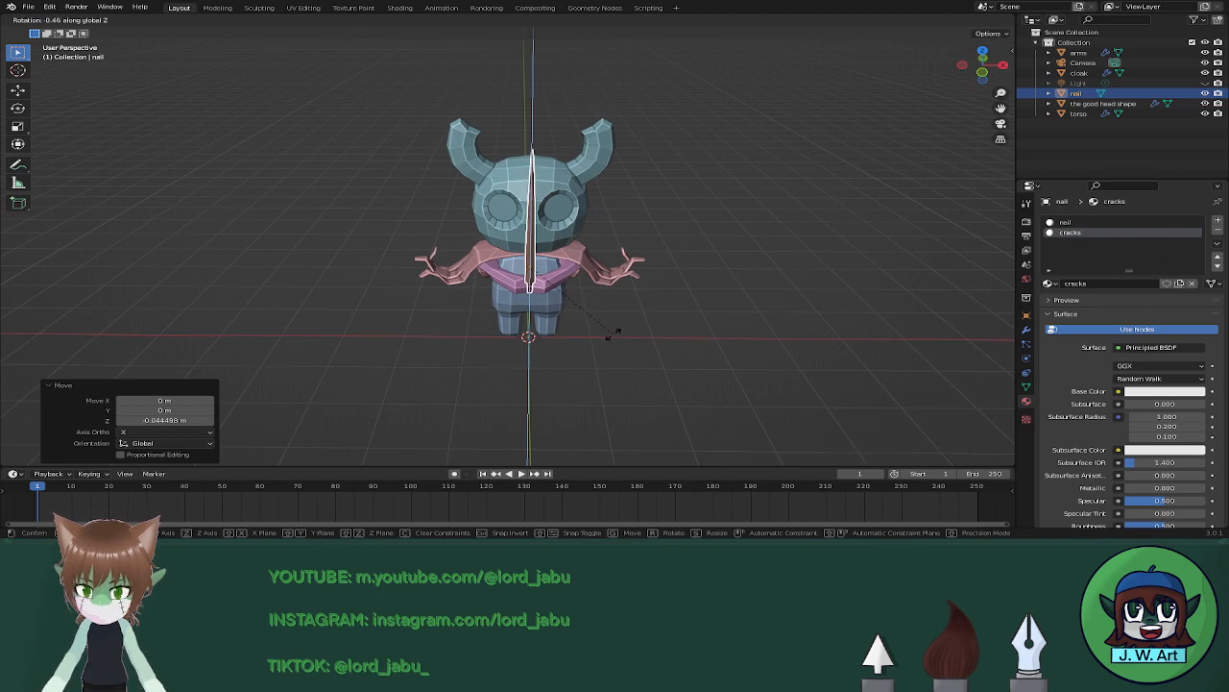
left_click(607, 330)
middle_click_drag(604, 329, 649, 329)
key("r")
key("z")
left_click(710, 324)
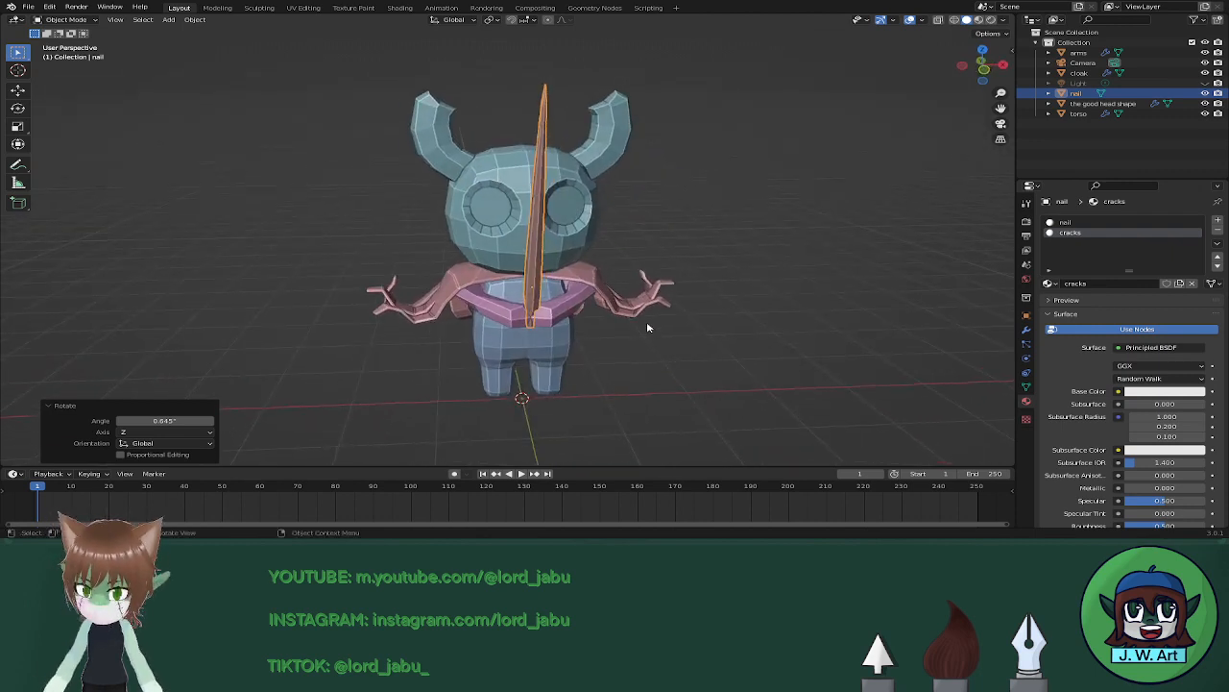
Create a new material on the torso and name it "body".
middle_click_drag(648, 327, 730, 365)
scroll(631, 321, "up", 3)
left_click(510, 371)
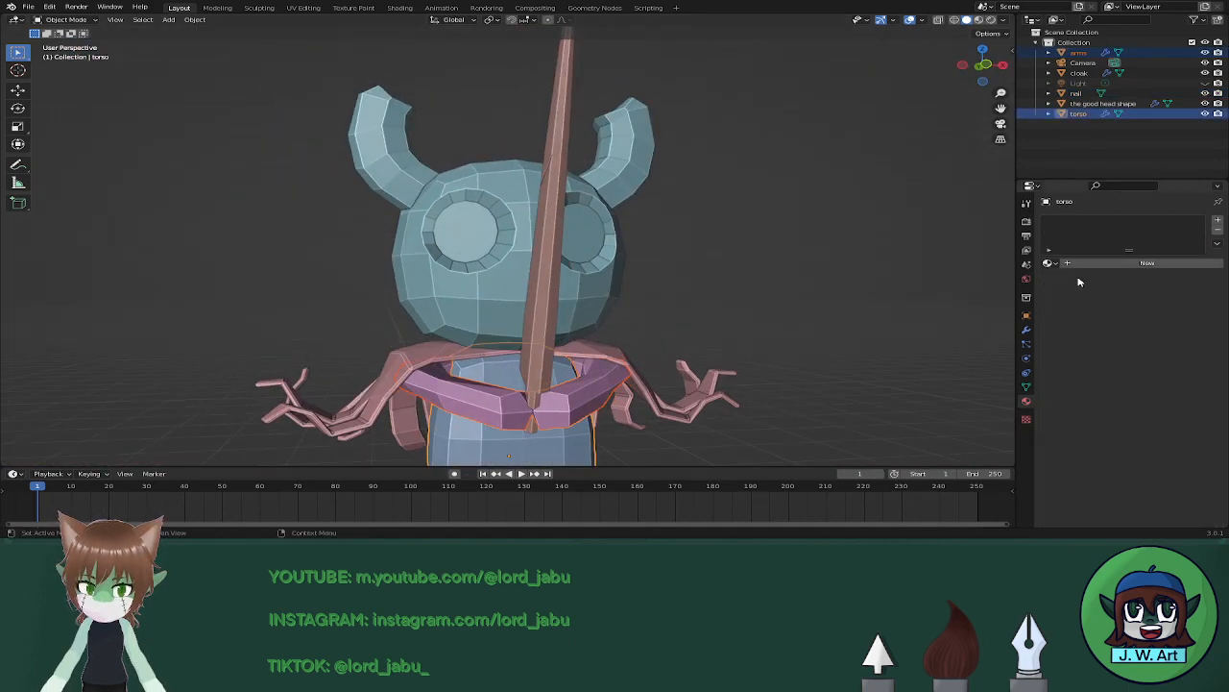
left_click(1087, 265)
double_click(1105, 262)
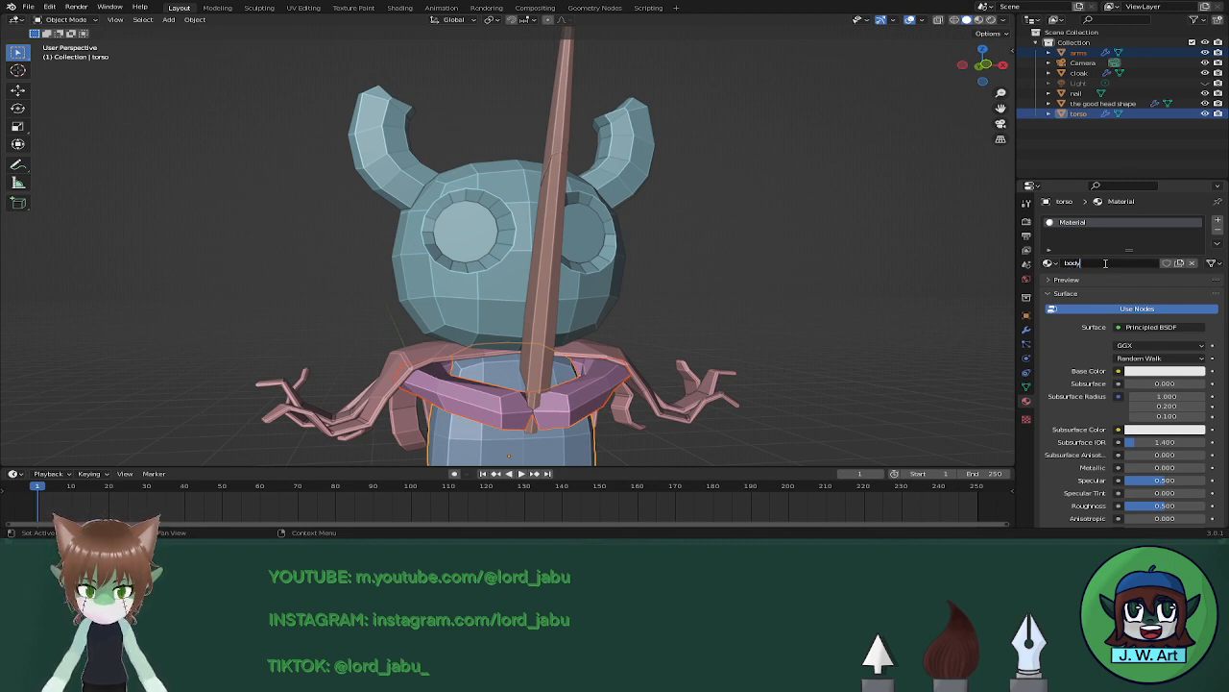
key("Return")
Create a new material on the cloak and name it "cloak".
left_click(652, 404)
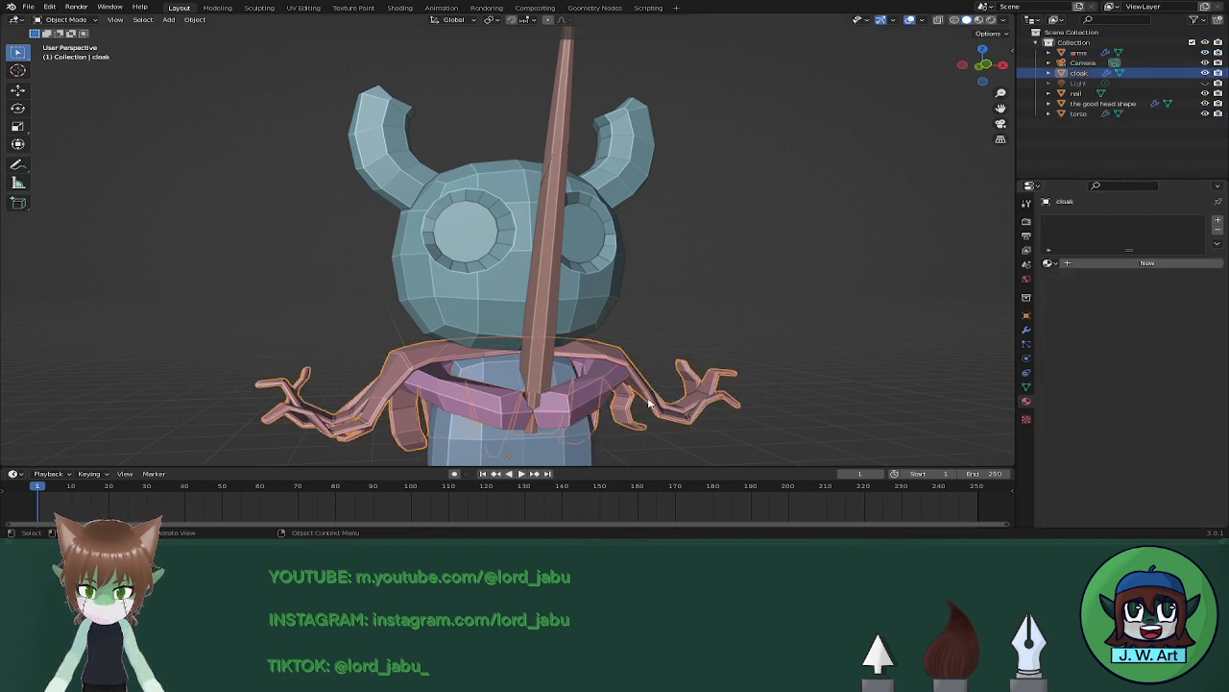
left_click(1110, 262)
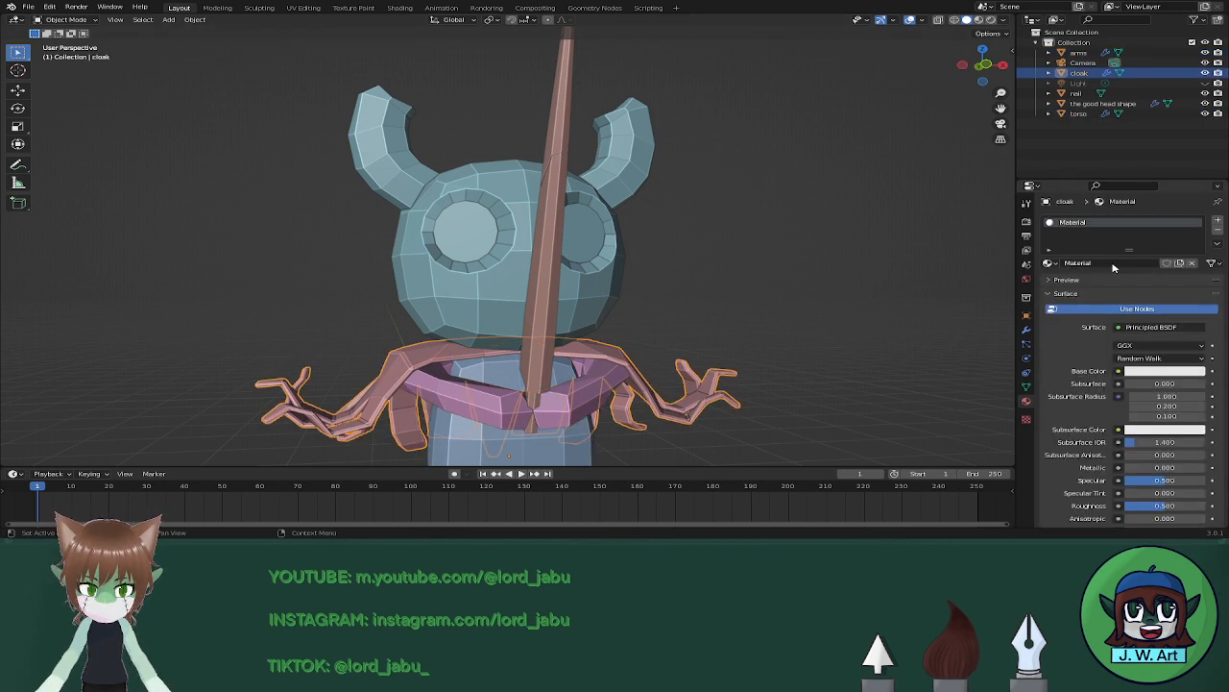
double_click(1107, 264)
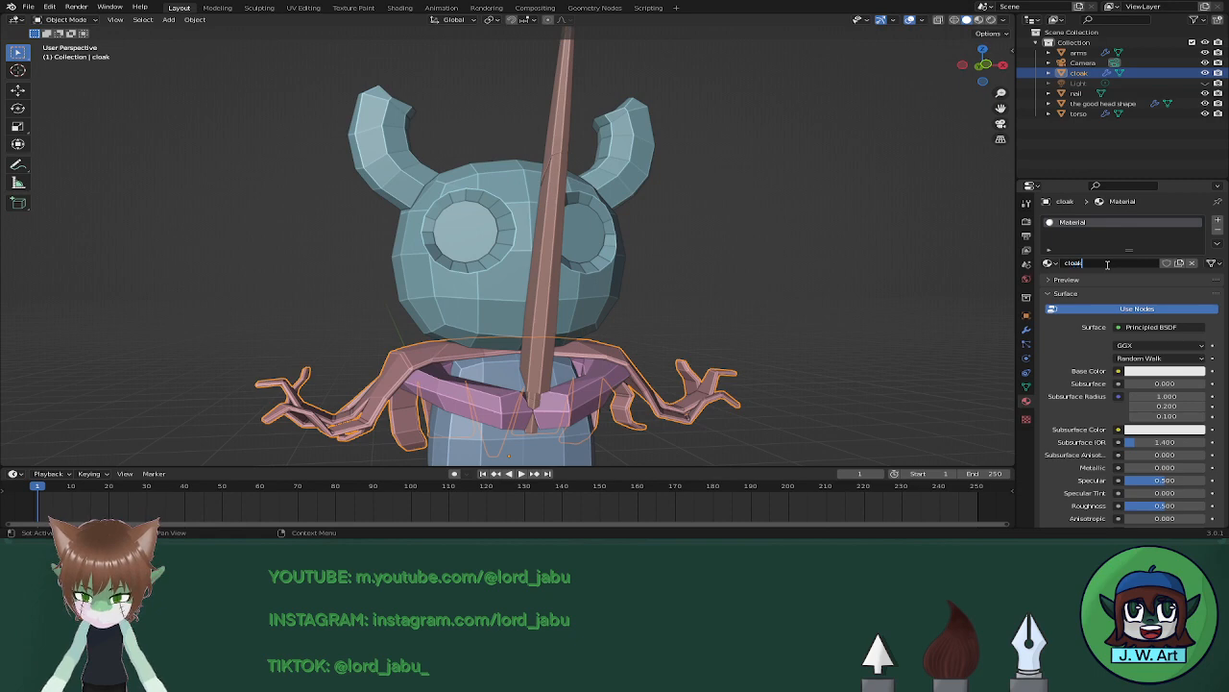
key("Return")
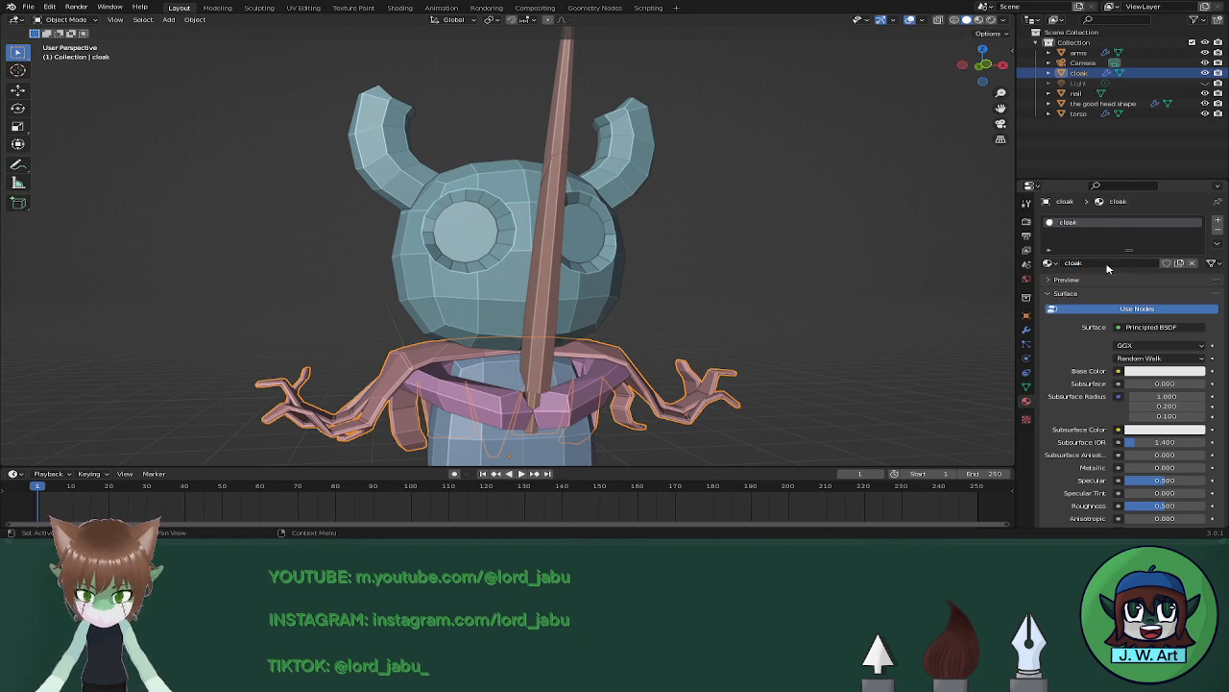
Examine the head's toon shader in material preview, then return to solid shading.
left_click(589, 286)
middle_click_drag(589, 286, 902, 263)
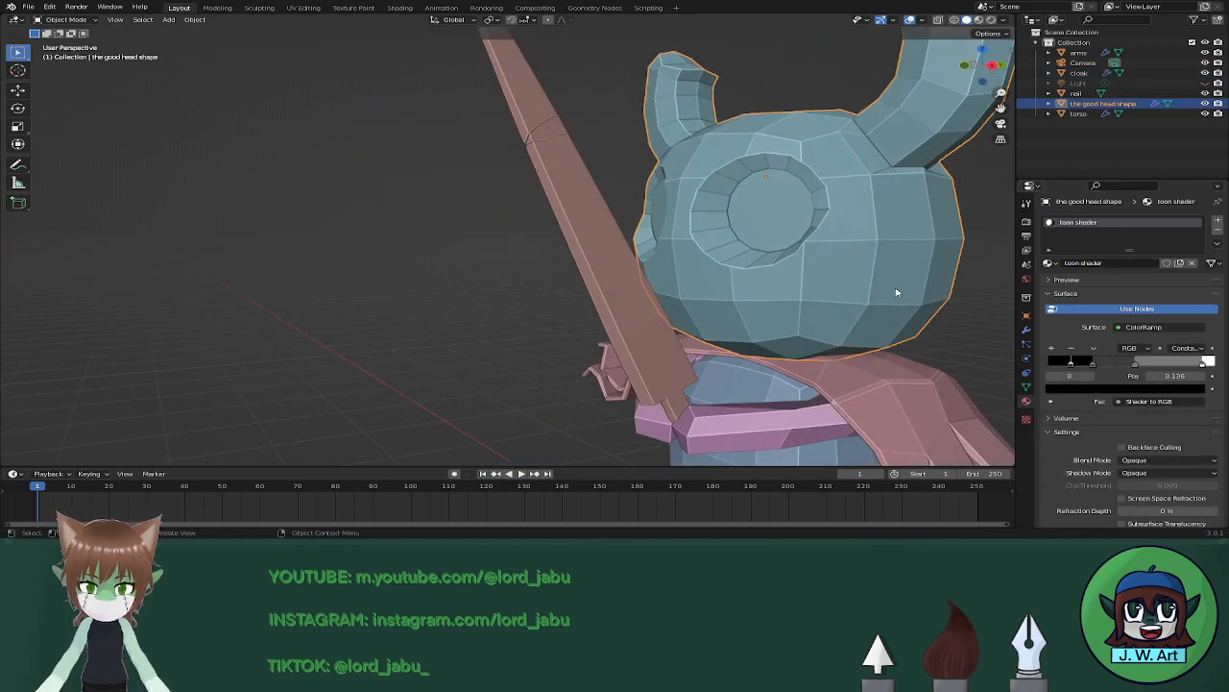
left_click(979, 21)
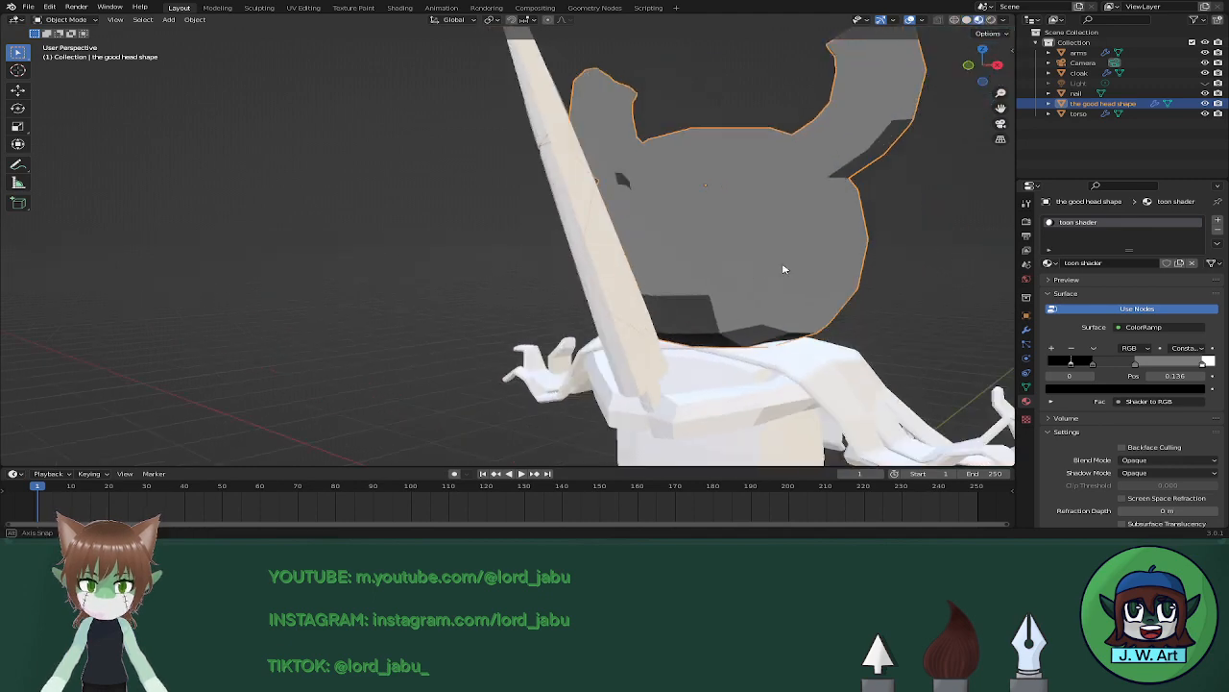
mouse_move(782, 269)
middle_mouse_down()
mouse_move(817, 266)
mouse_move(766, 307)
mouse_move(679, 342)
mouse_move(817, 250)
middle_mouse_up()
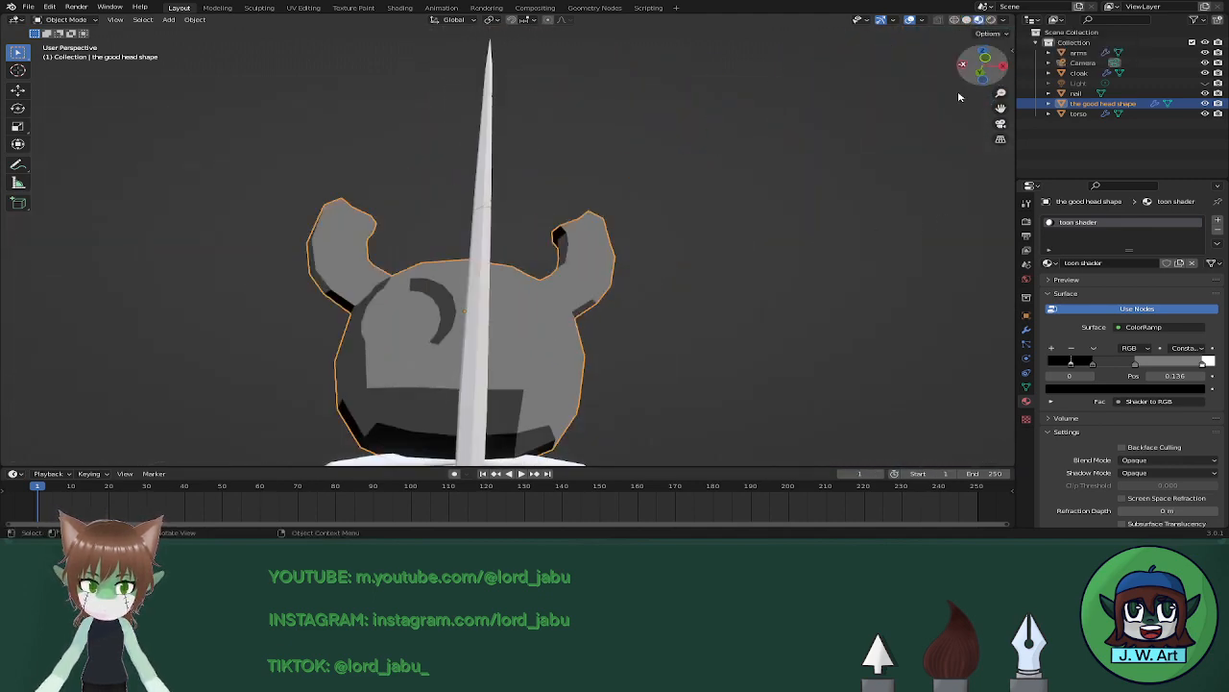
left_click(967, 20)
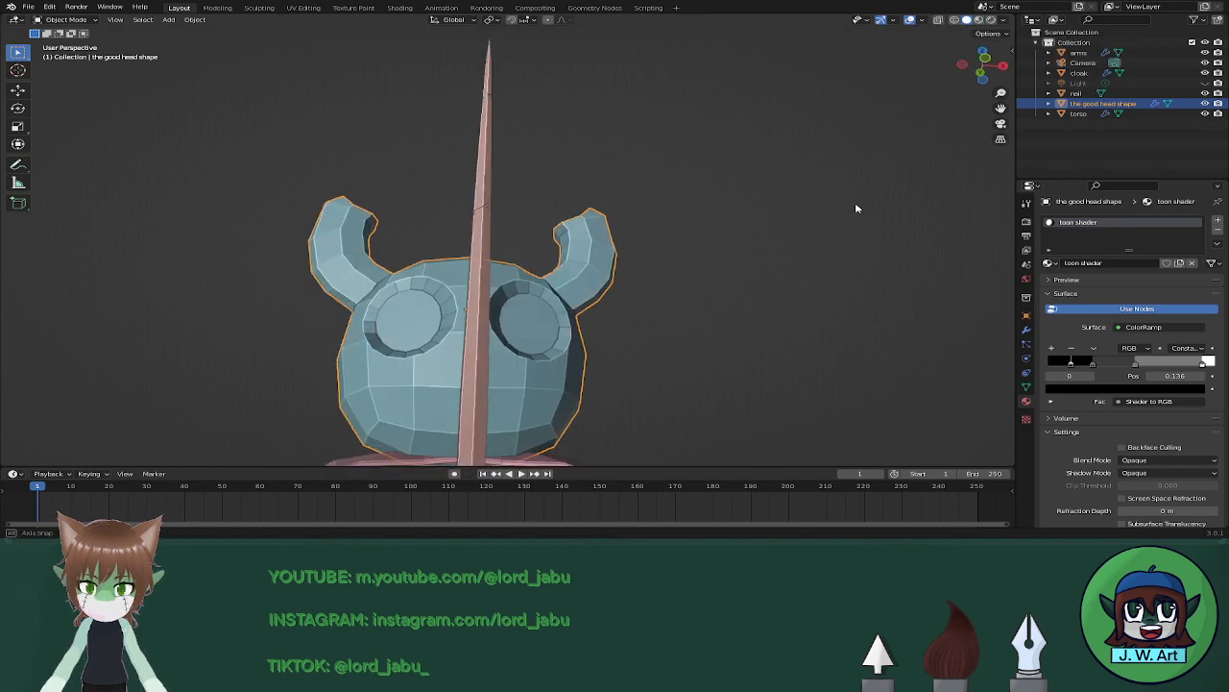
mouse_move(859, 206)
middle_mouse_down()
mouse_move(813, 246)
mouse_move(782, 202)
mouse_move(711, 203)
mouse_move(627, 273)
middle_mouse_up()
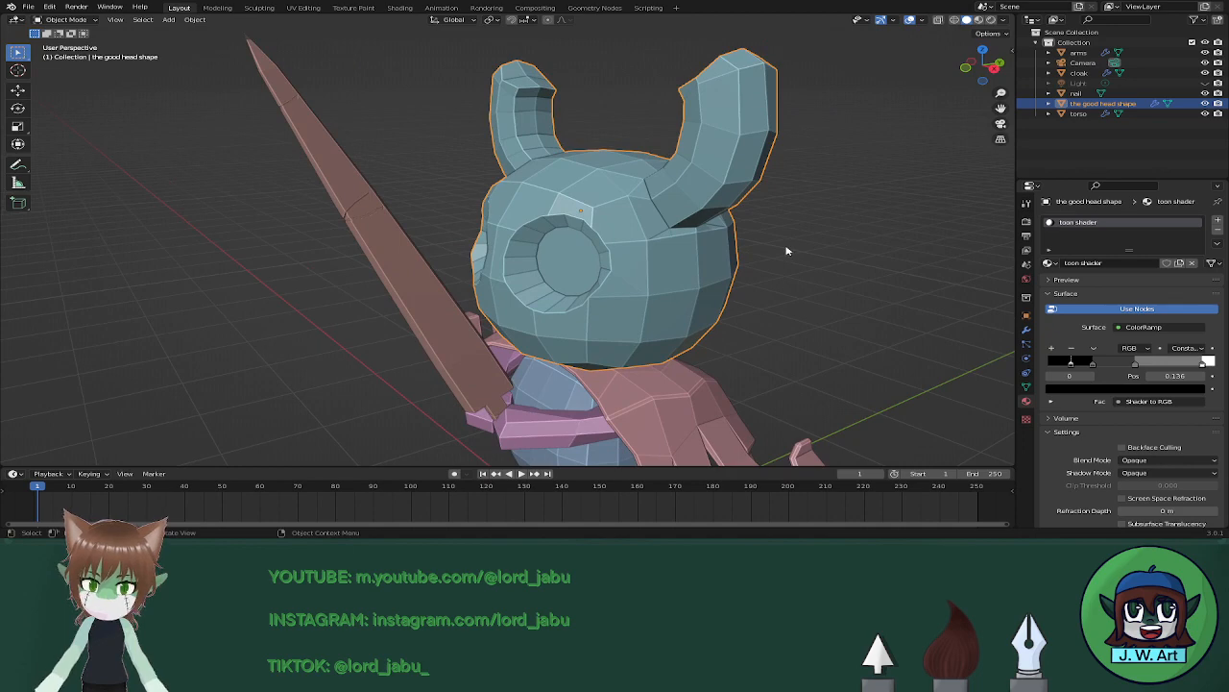
middle_click_drag(786, 250, 766, 220)
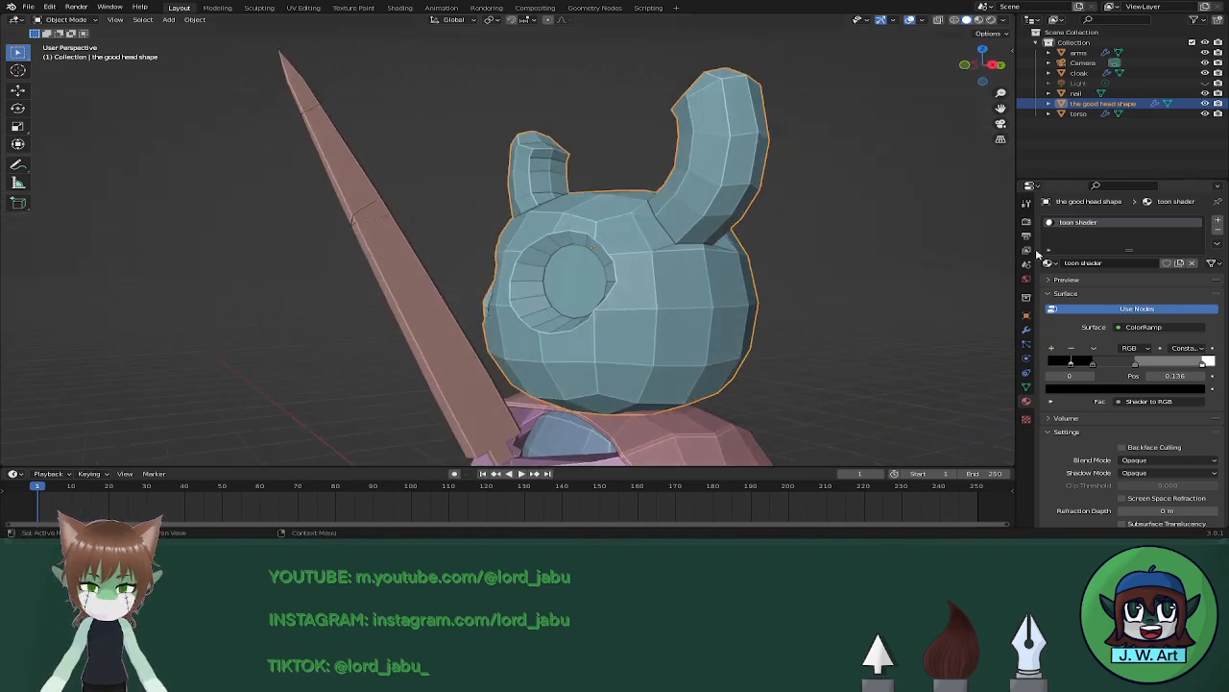
middle_click_drag(787, 321, 708, 264)
Open the head mesh for editing in face mode and select all of its faces.
key("Tab")
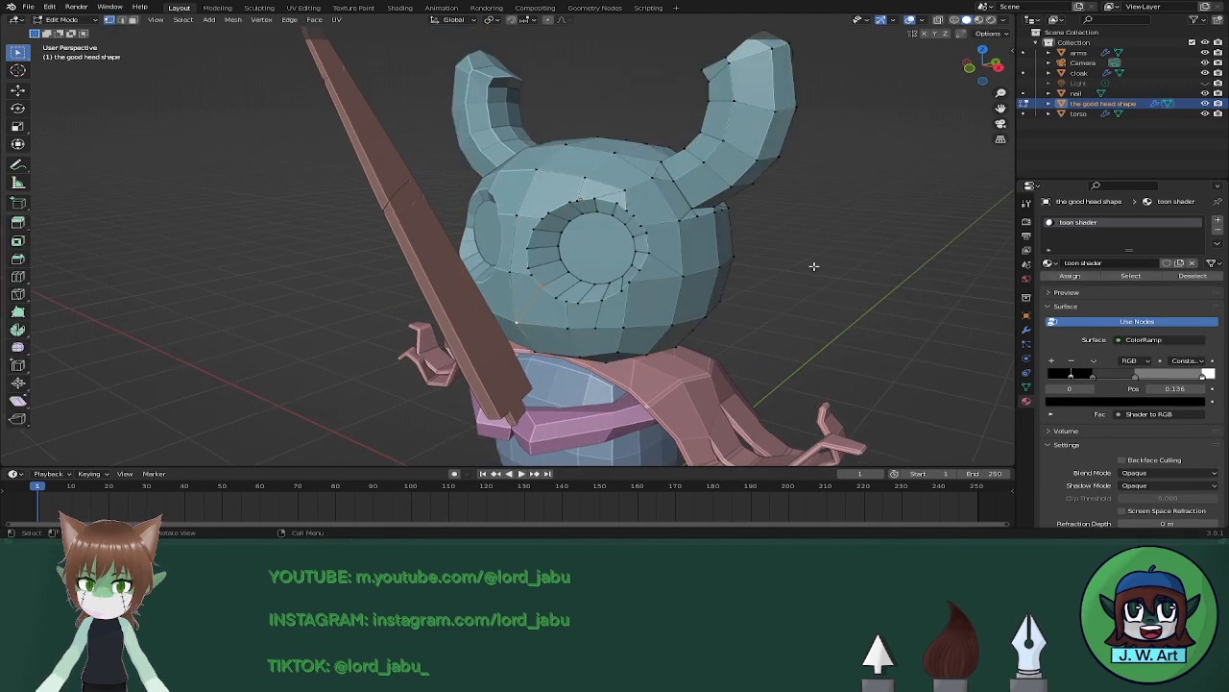
middle_click_drag(813, 266, 808, 299)
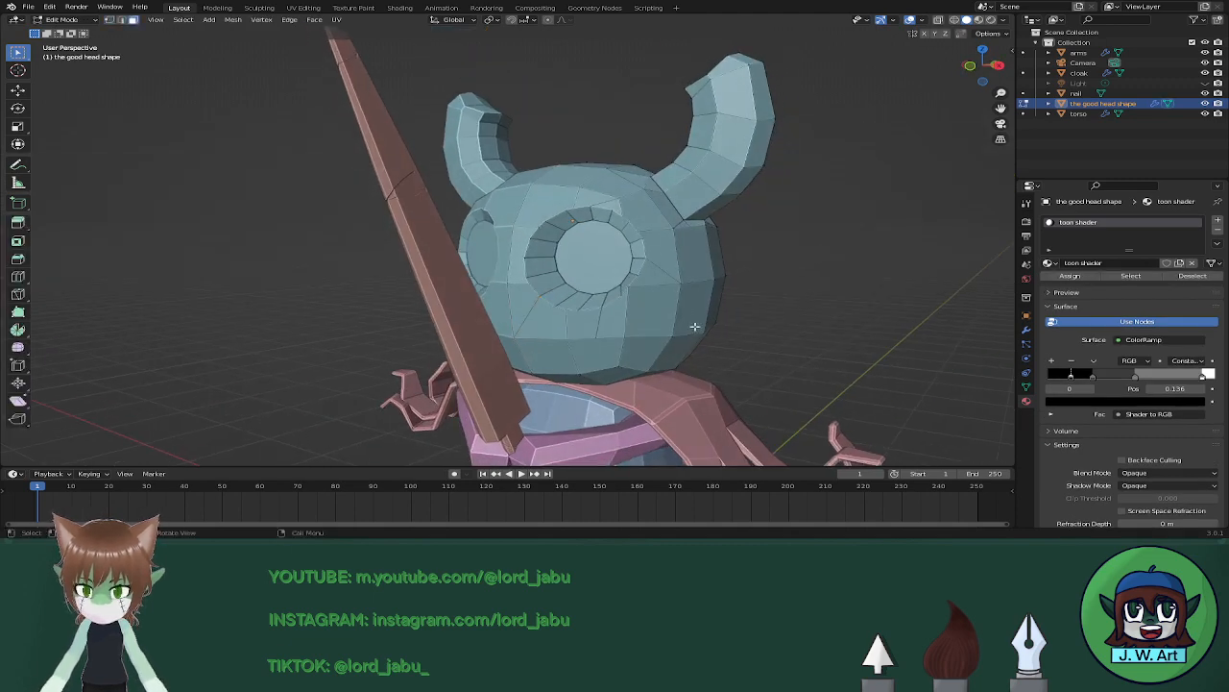
left_click_drag(655, 297, 740, 357)
middle_click_drag(742, 353, 672, 268)
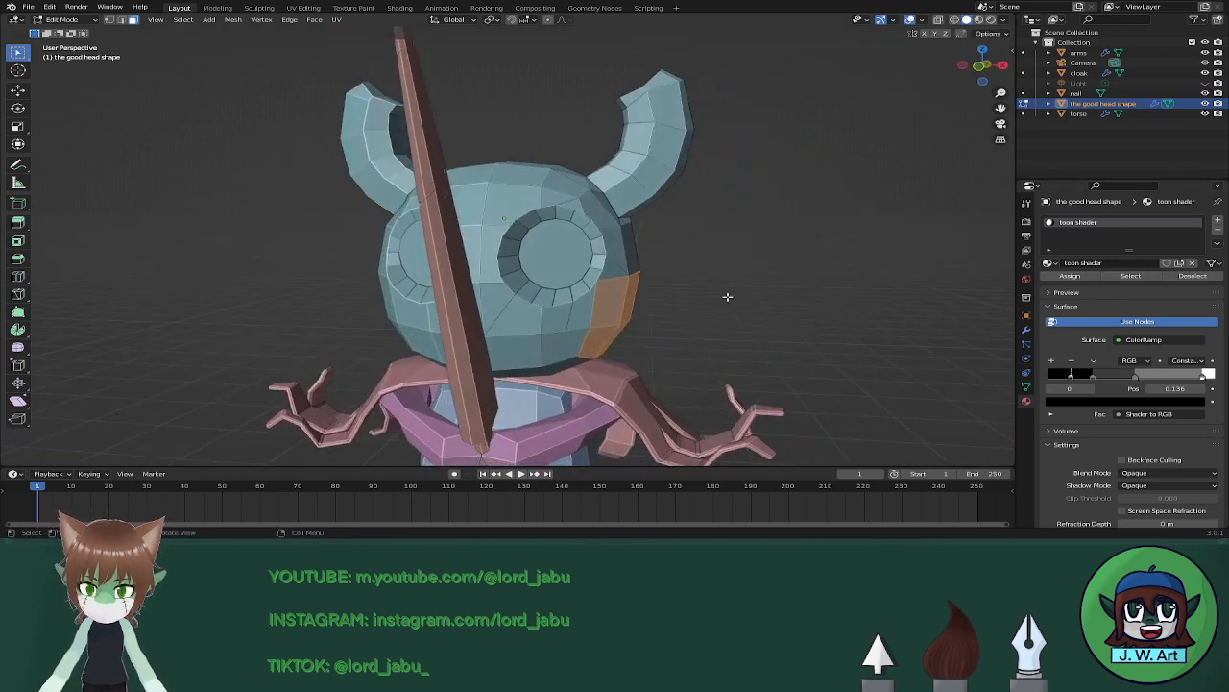
key("a")
scroll(727, 296, "up", 2)
middle_click_drag(710, 299, 676, 299)
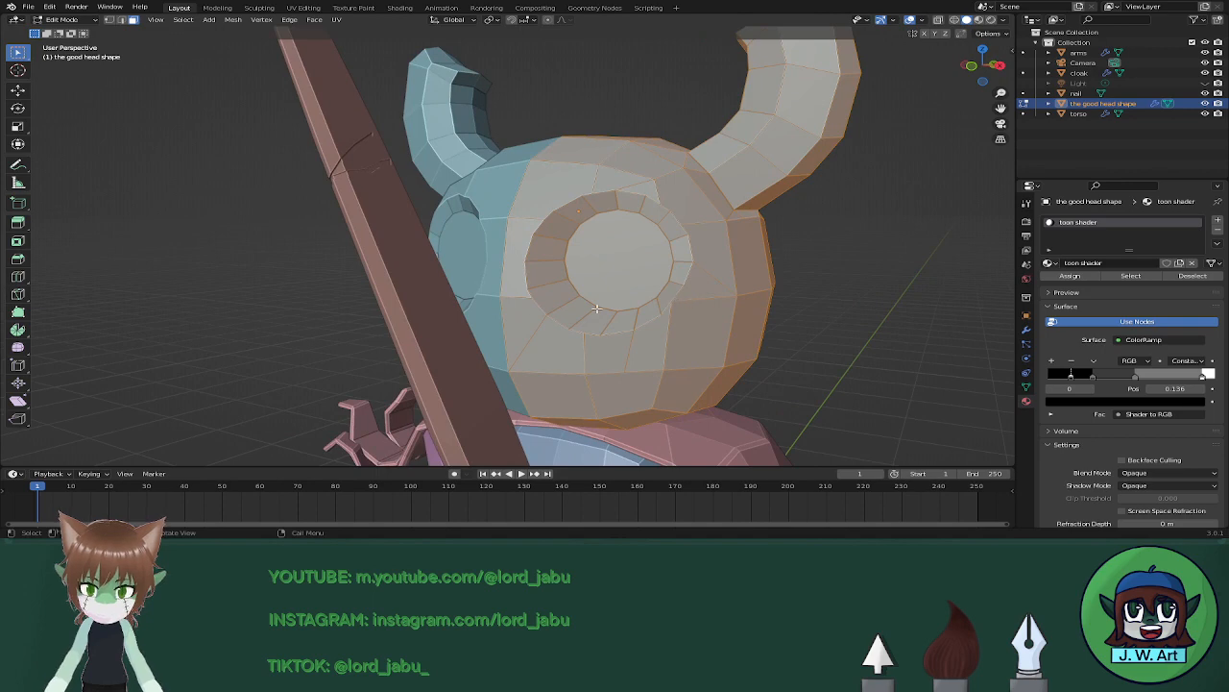
middle_click_drag(596, 307, 607, 303)
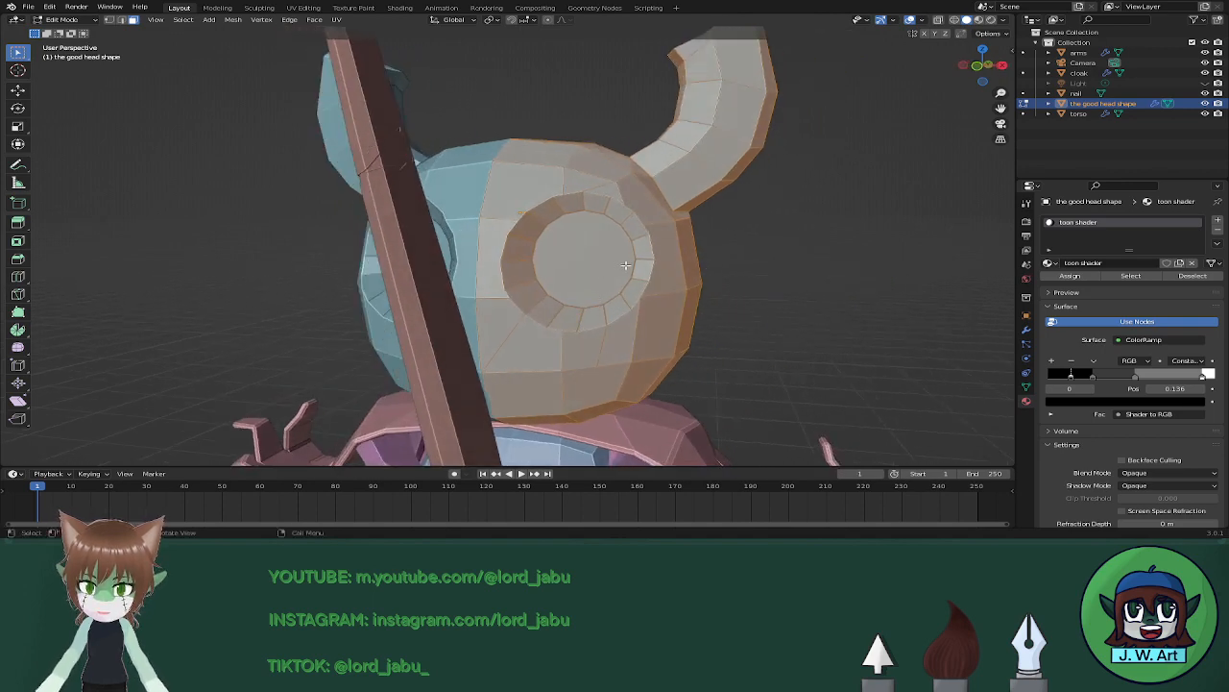
Deselect the eye disc and the ring of socket faces around it, keeping the rest of the head selected.
left_click(587, 251, "shift")
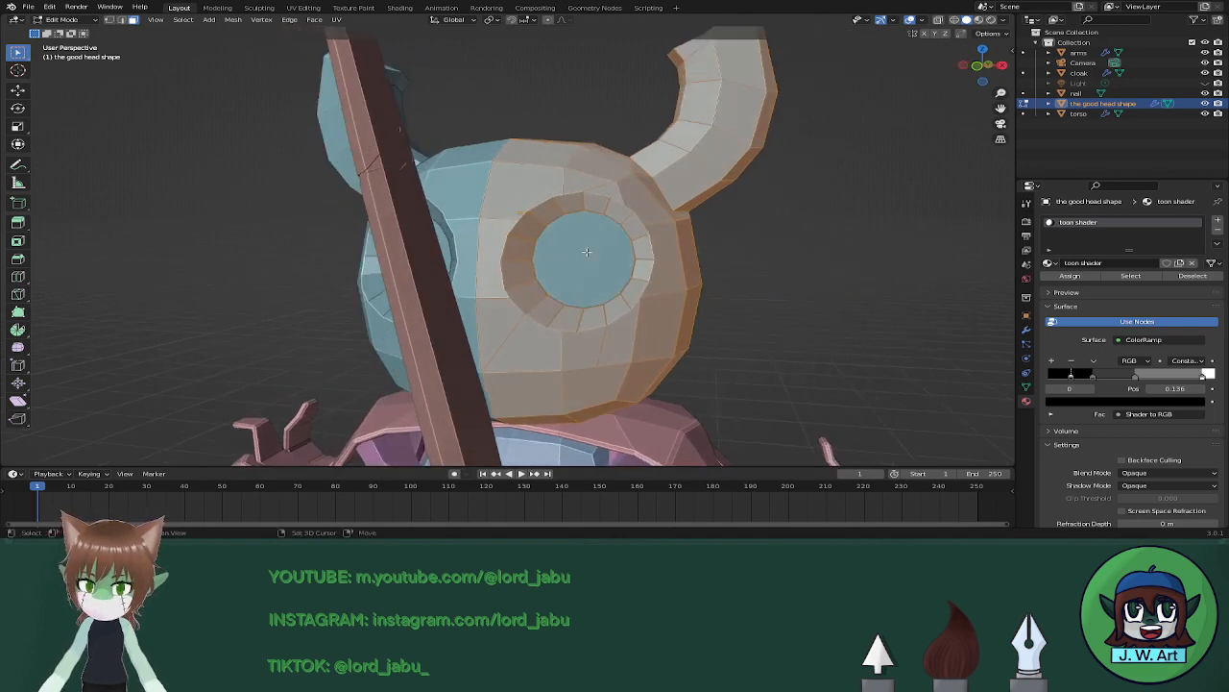
left_click(543, 216, "shift")
left_click(532, 231, "shift")
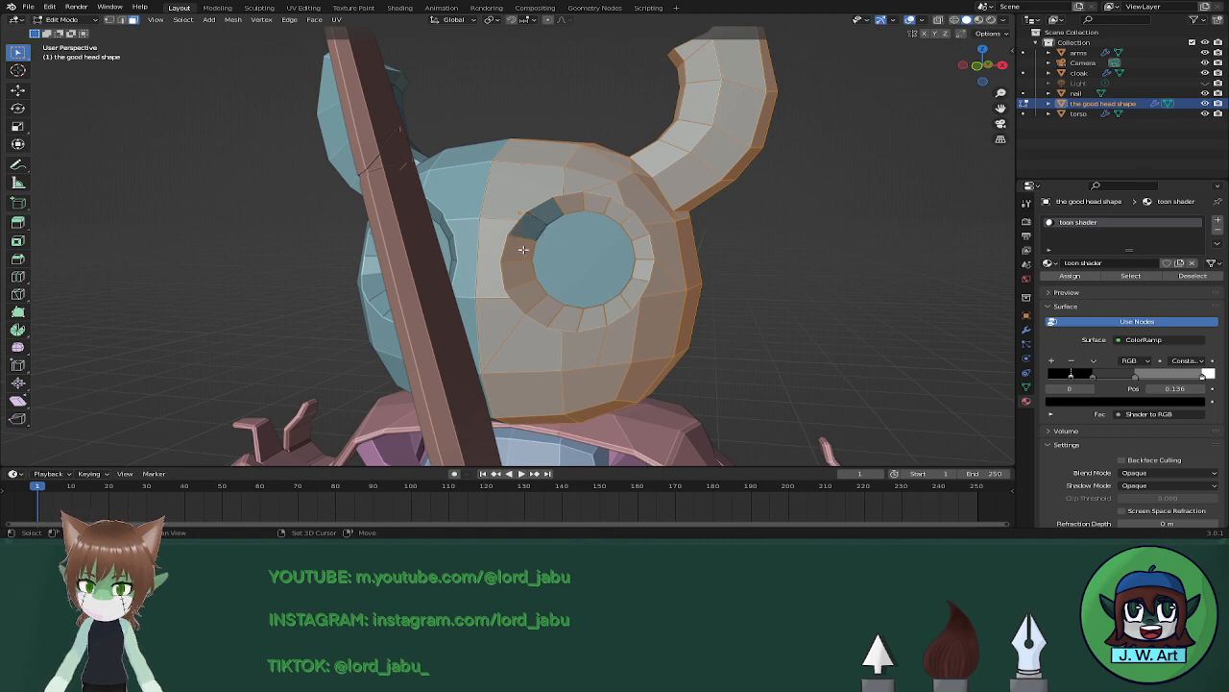
left_click(525, 252, "shift")
left_click(528, 272, "shift")
left_click(535, 295, "shift")
left_click(548, 310, "shift")
left_click(570, 312, "shift")
left_click(597, 313, "shift")
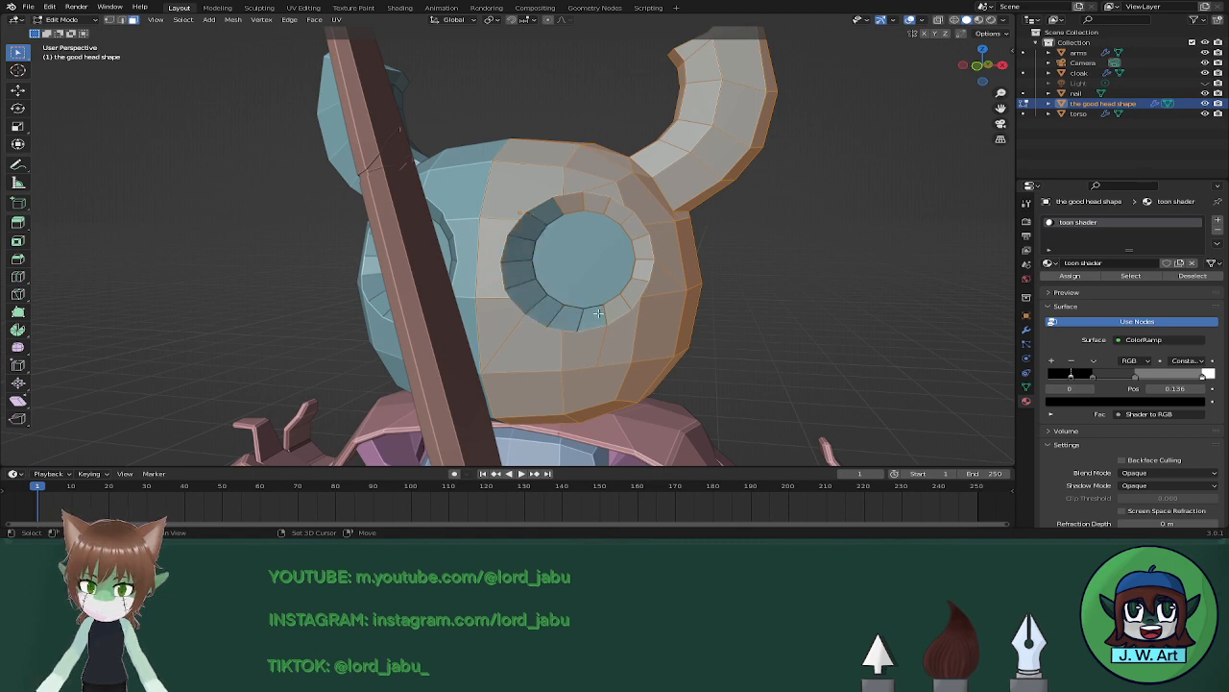
left_click(599, 204, "shift")
left_click(569, 202, "shift")
middle_click_drag(804, 299, 733, 317)
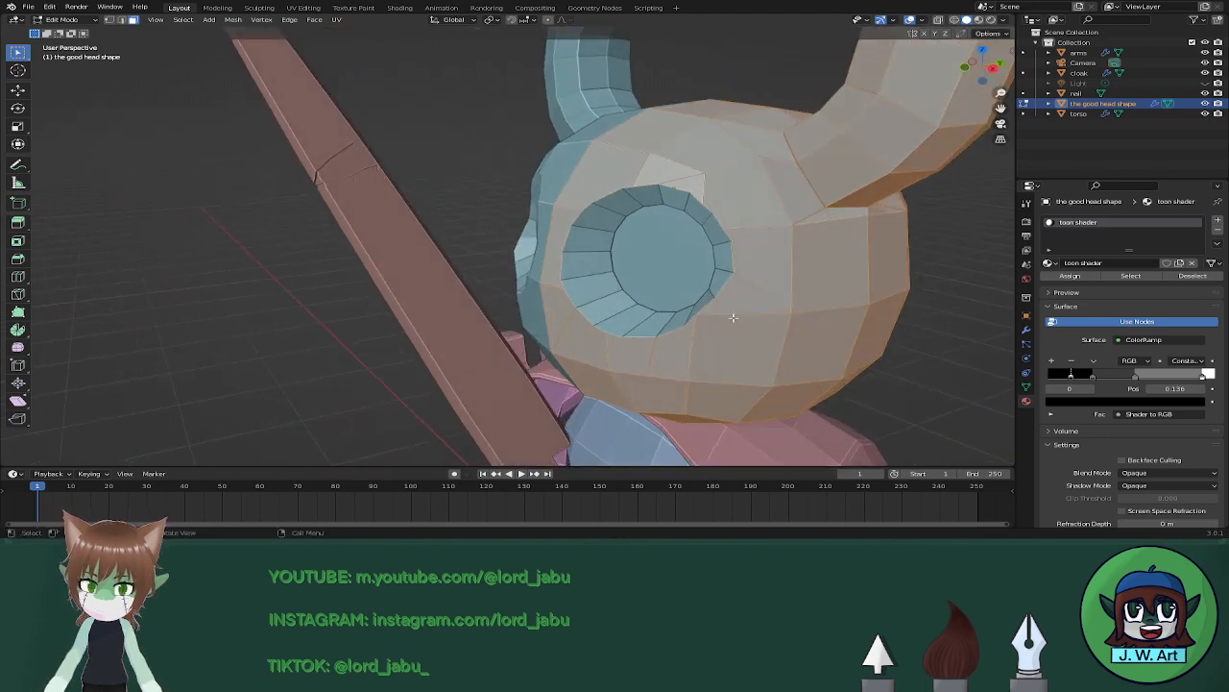
Add a second material slot to the head with a new material named "skull".
left_click(1220, 222)
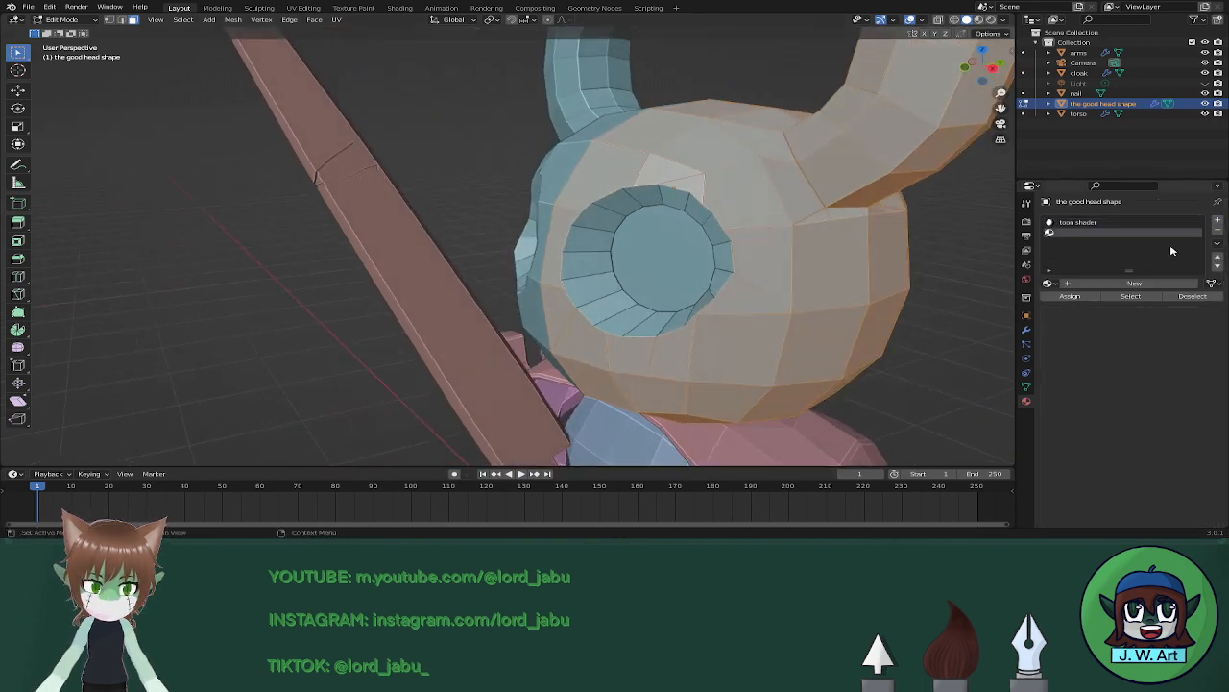
left_click(1122, 282)
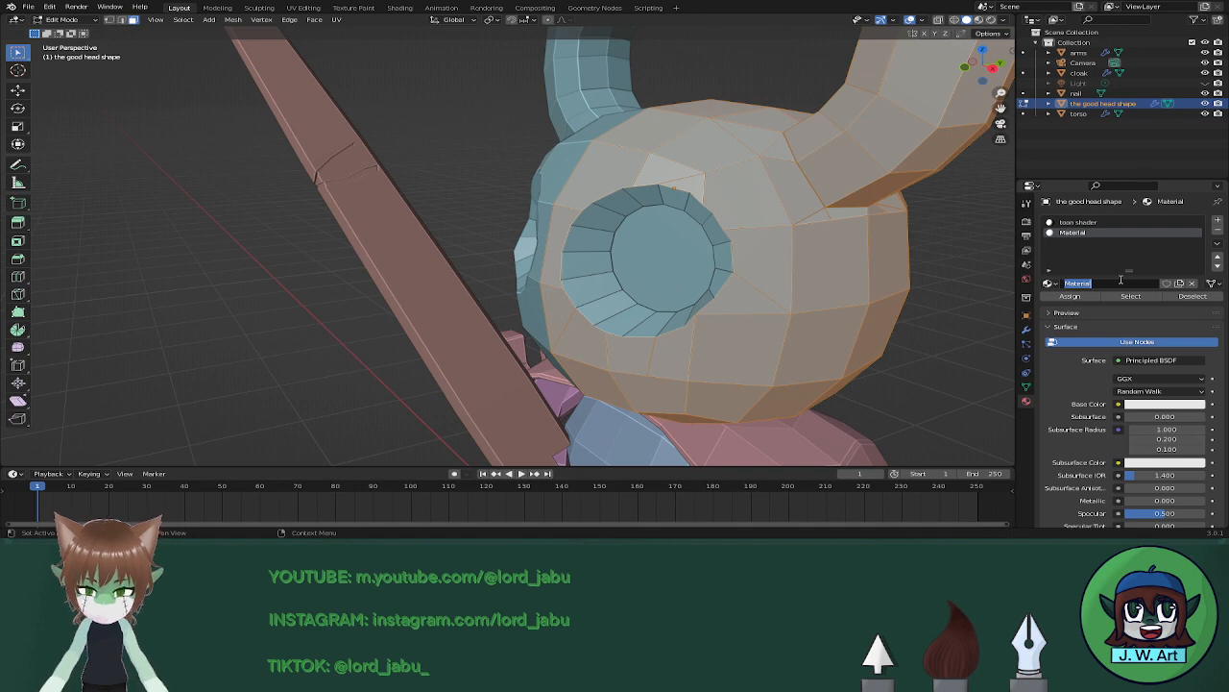
key("Return")
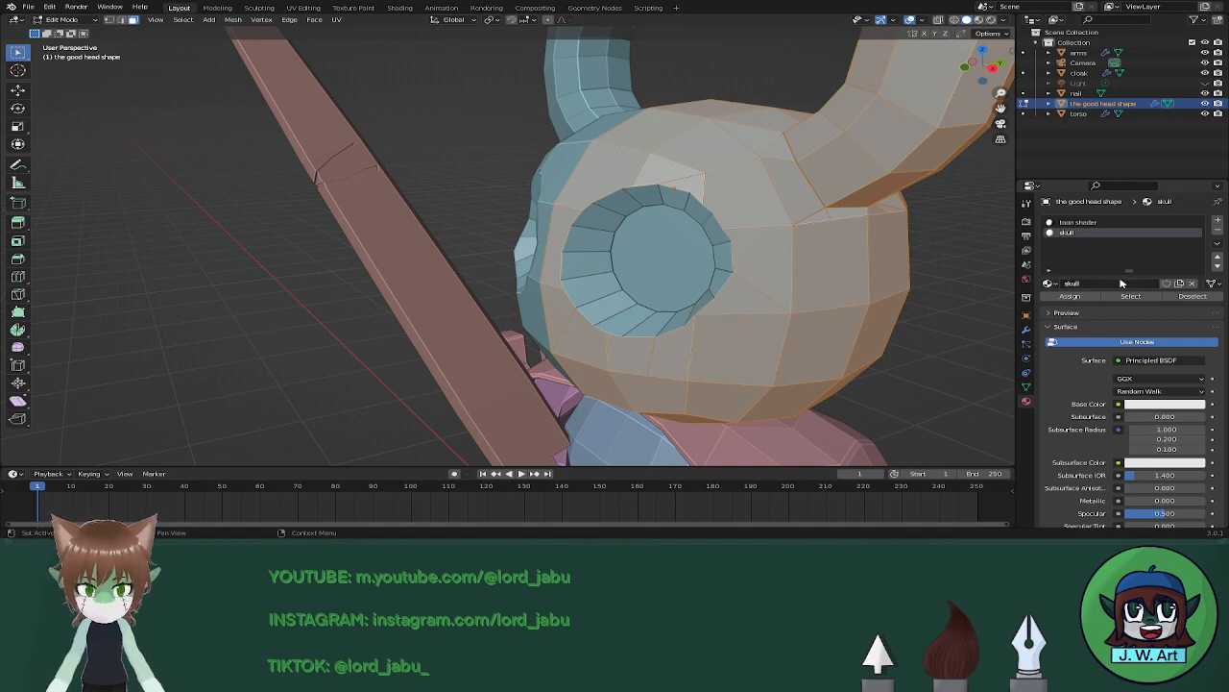
Rename the head's toon shader material as "eyes".
left_click(1109, 224)
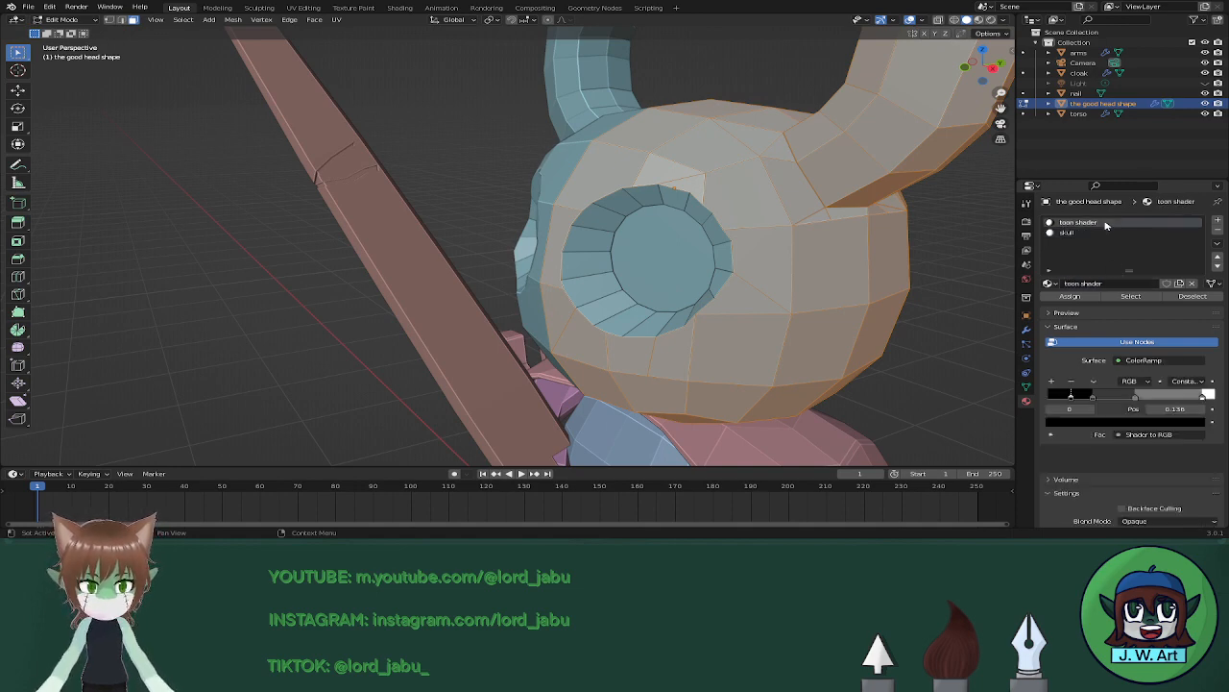
left_click(1109, 284)
type("eyes")
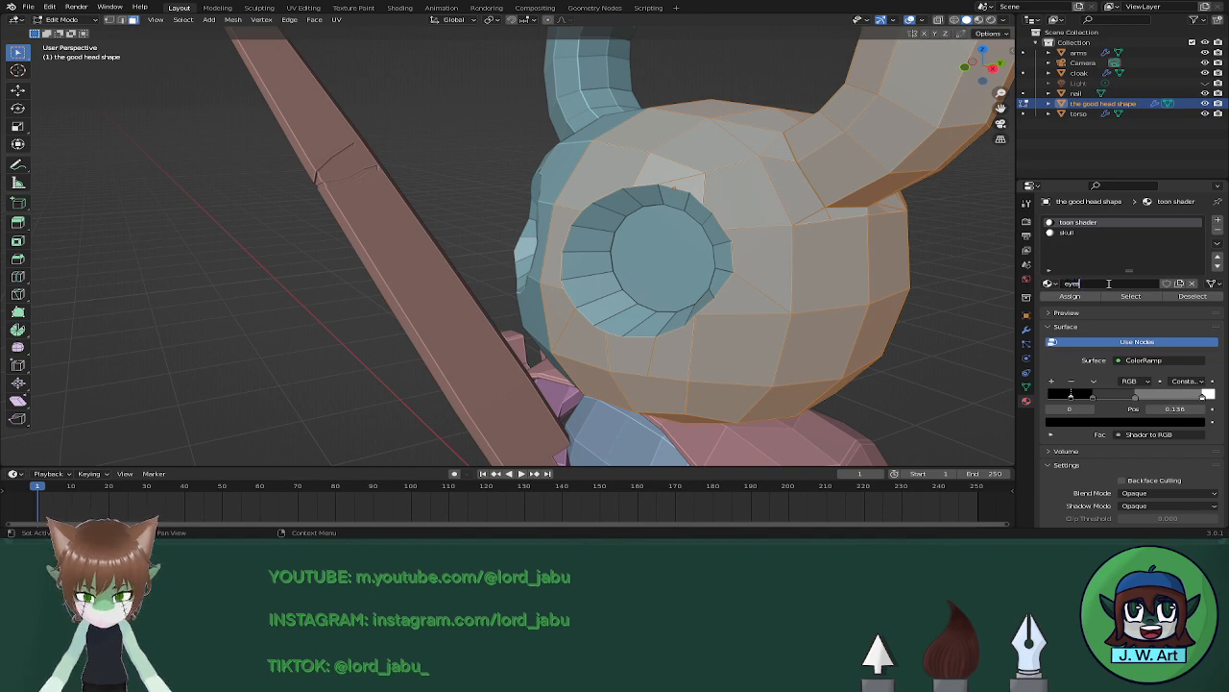
key("Return")
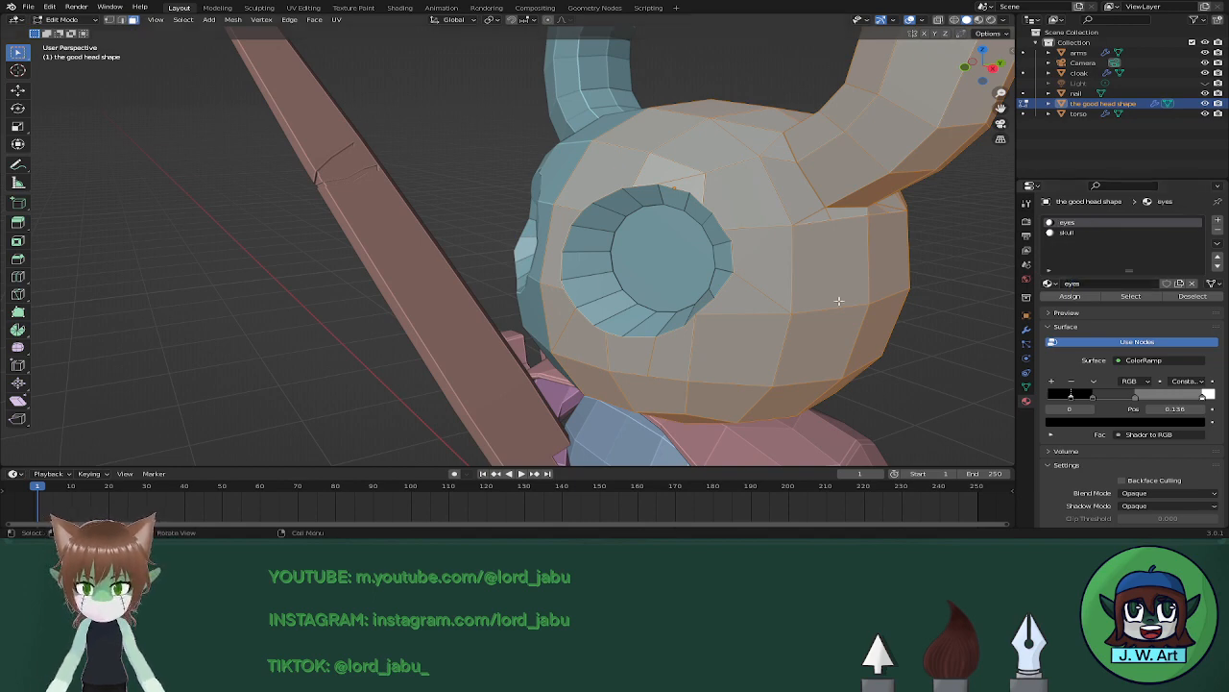
Leave head mesh editing and give the arms the existing "body" material.
scroll(839, 301, "down", 3)
middle_click_drag(617, 289, 710, 284)
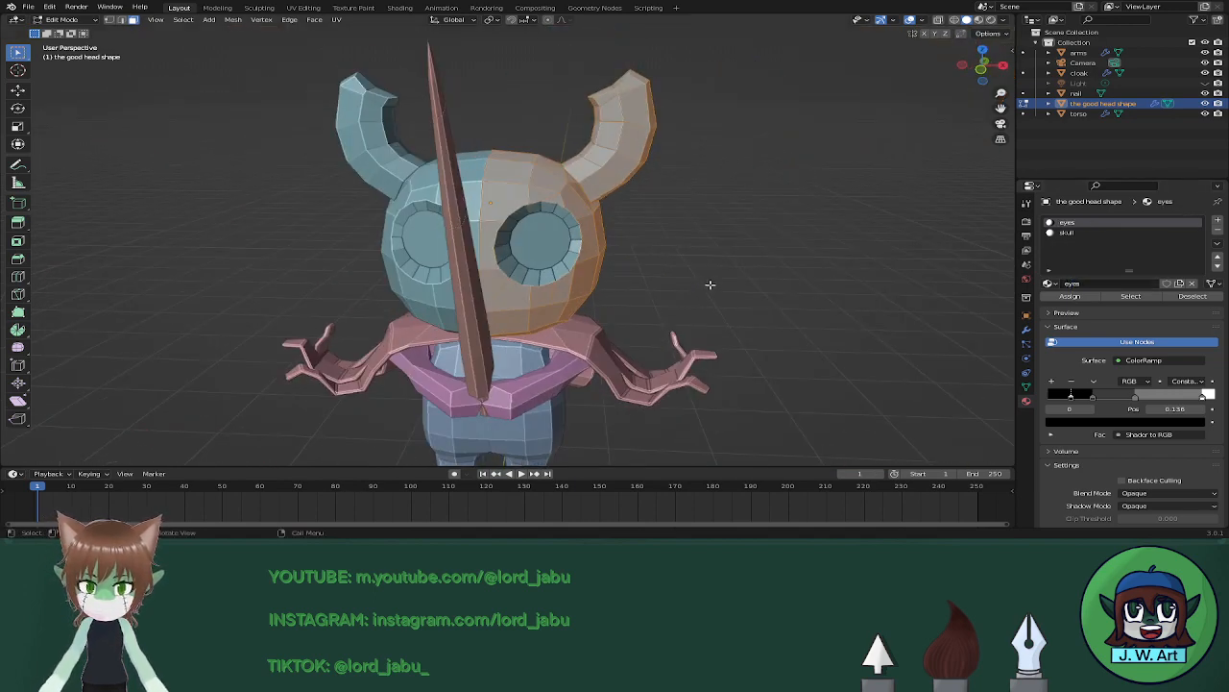
key("Tab")
left_click(587, 348)
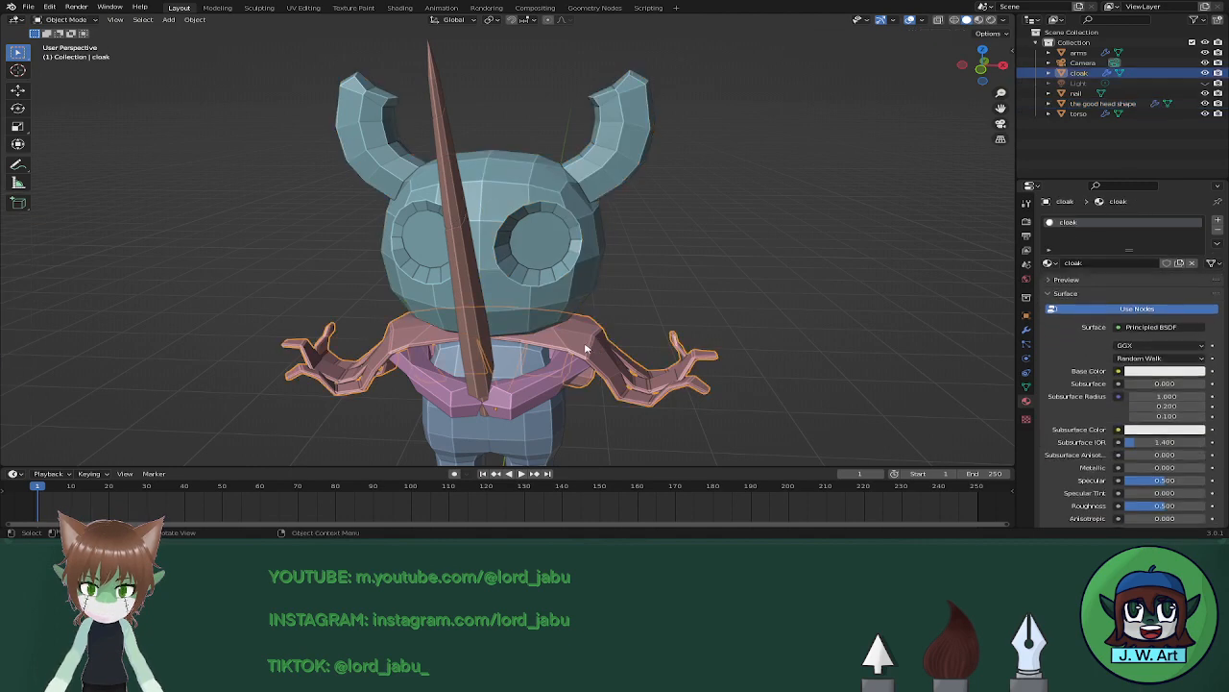
left_click(519, 368)
left_click(538, 387)
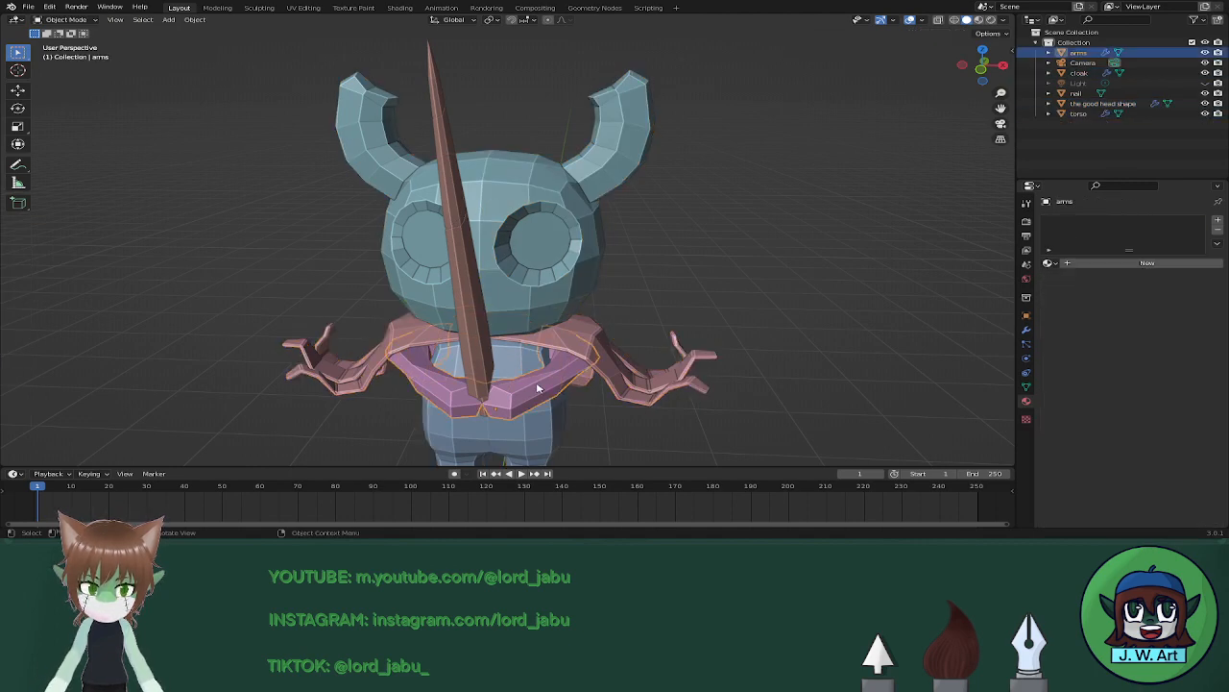
left_click(1048, 262)
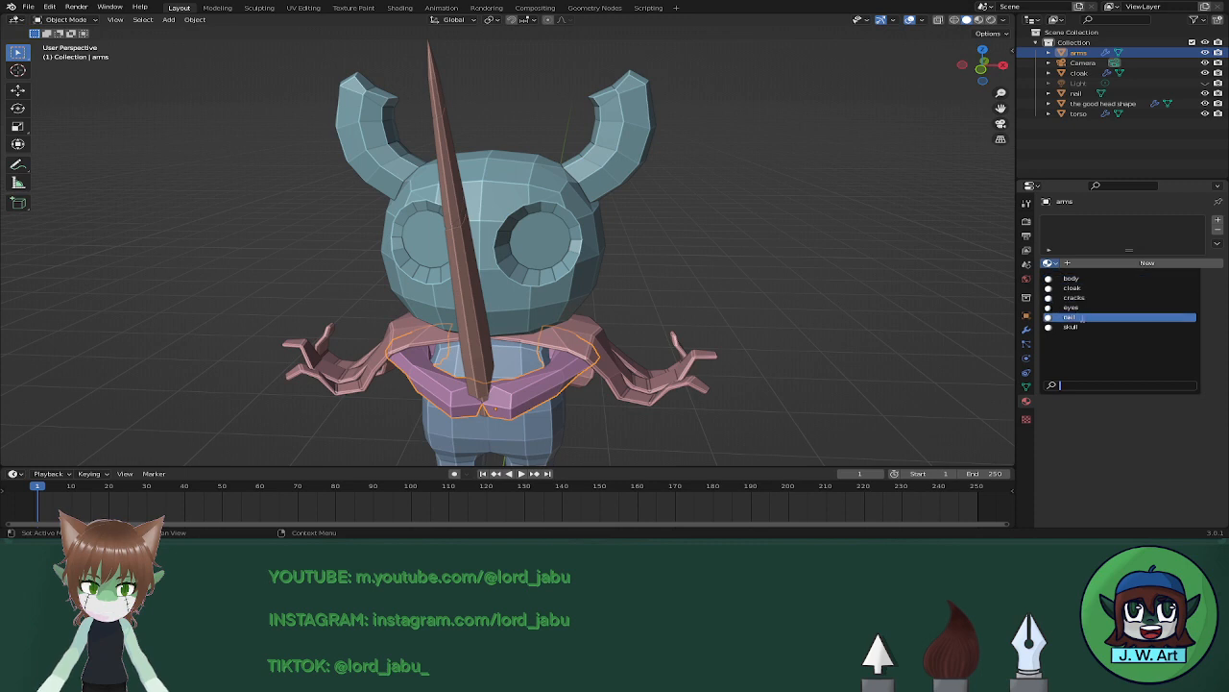
left_click(1081, 278)
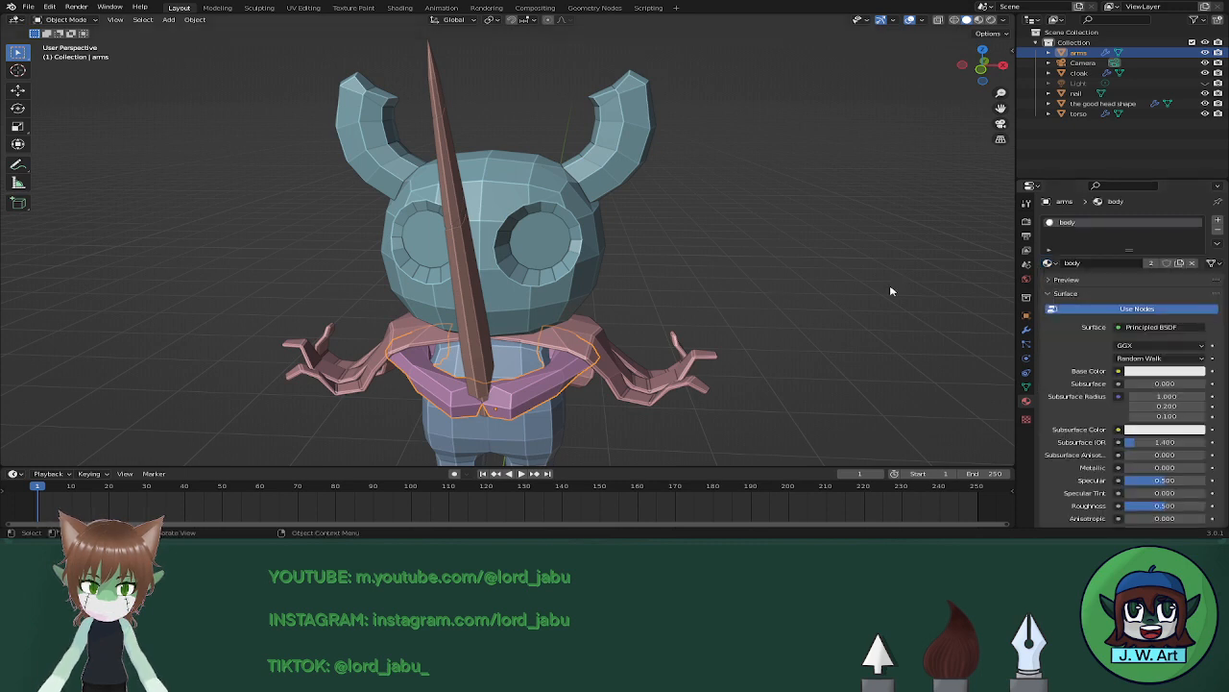
Apply the Mirror modifier on the arms.
left_click(1026, 328)
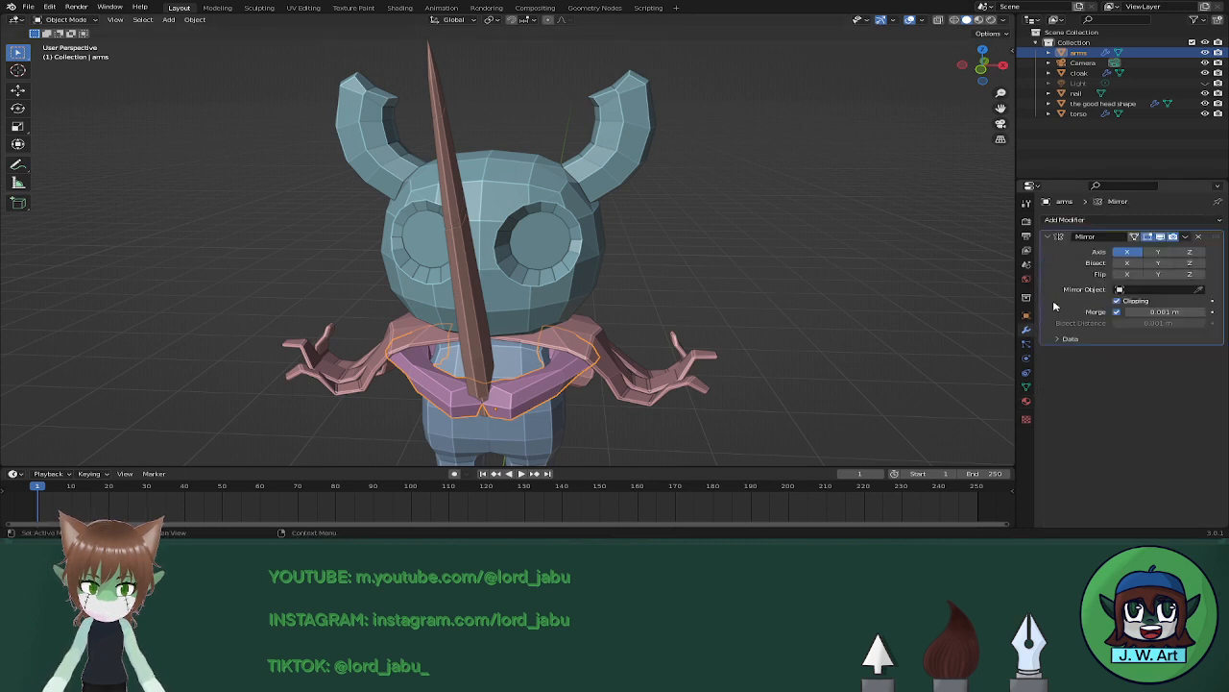
left_click(1187, 236)
left_click(1174, 249)
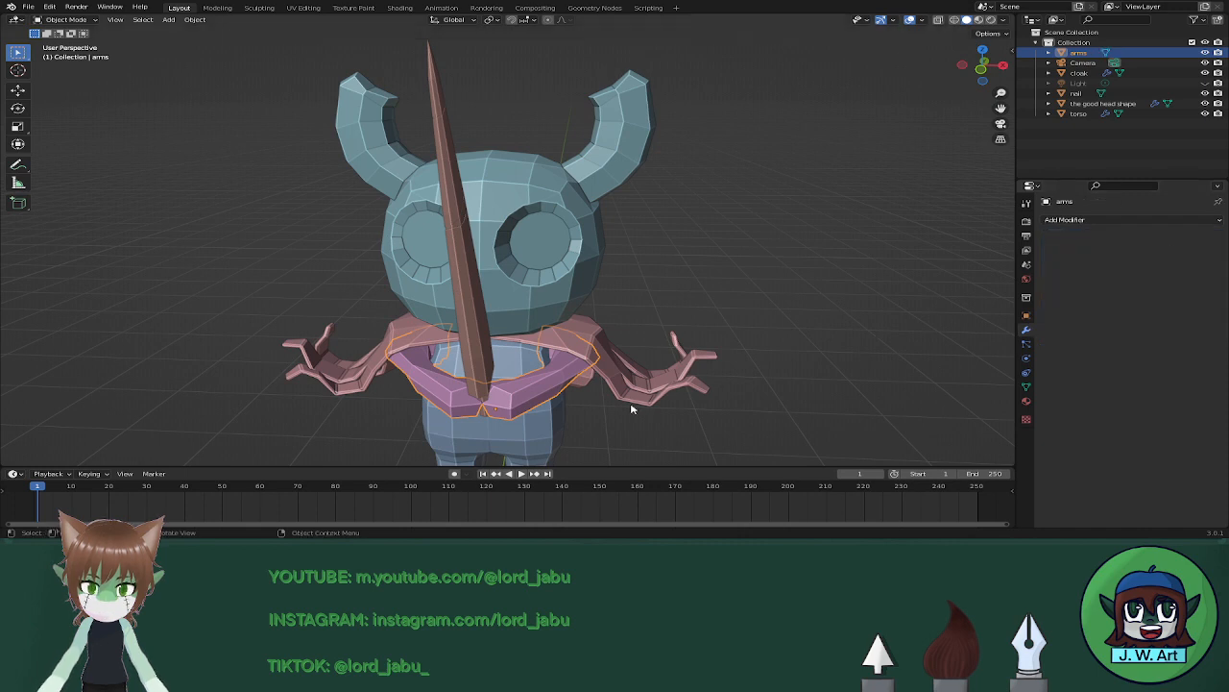
Apply the Mirror modifier on the torso and join the torso into the arms object.
left_click(547, 423)
left_click(1187, 237)
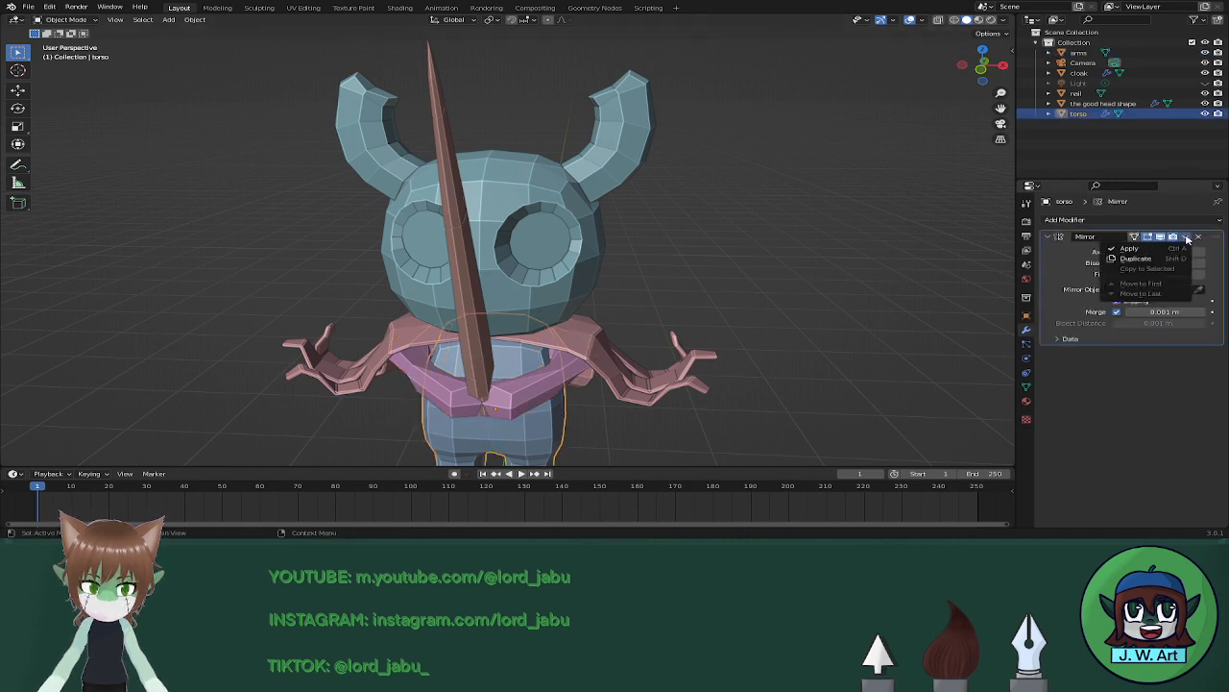
left_click(1174, 248)
left_click(558, 382, "shift")
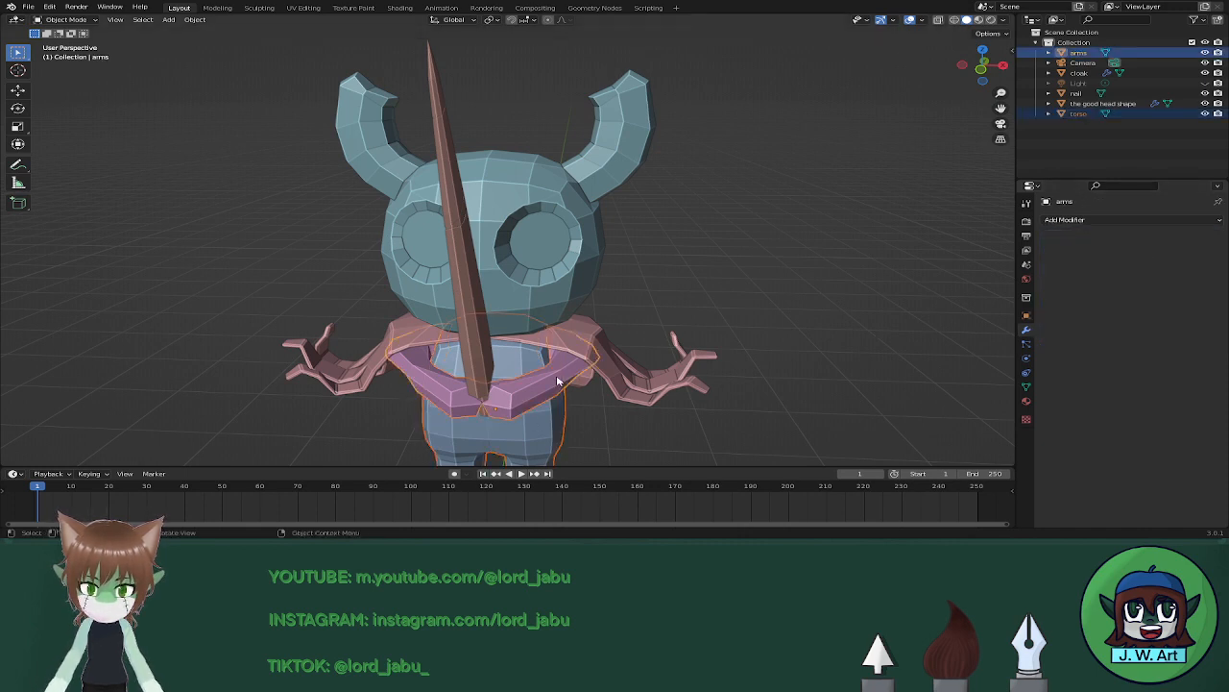
key("ctrl+j")
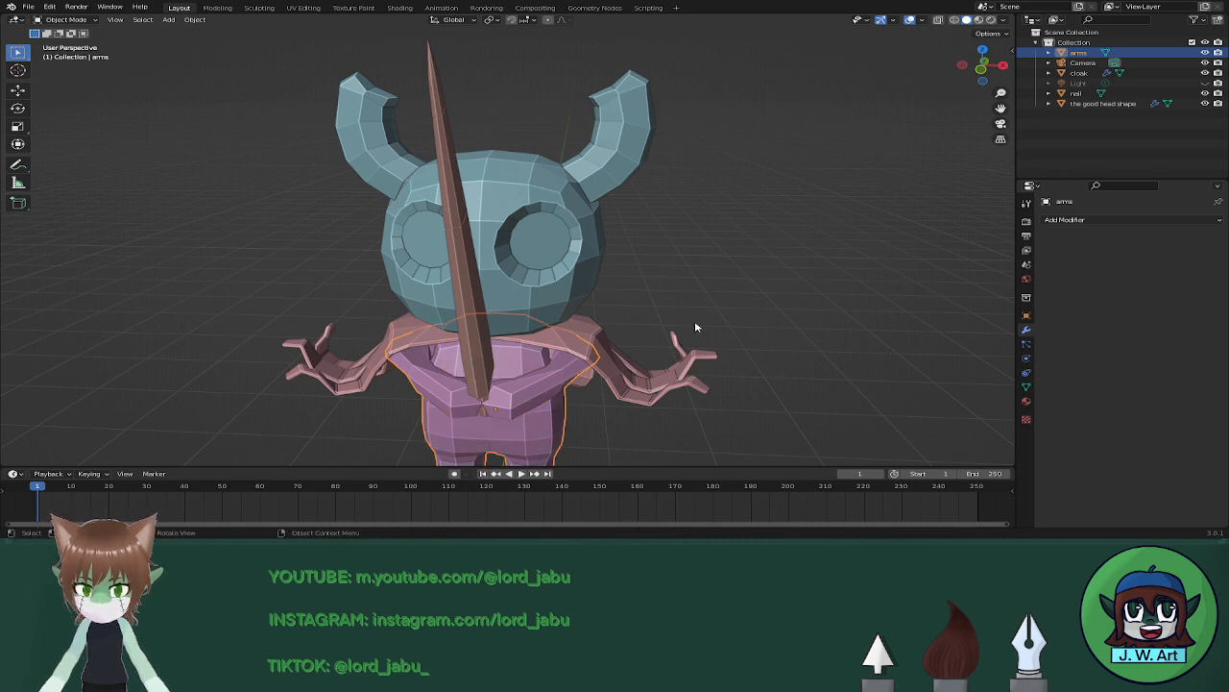
Hide the cloak, nail and head objects and inspect the joined body mesh where the arms meet the torso.
left_click(1205, 73)
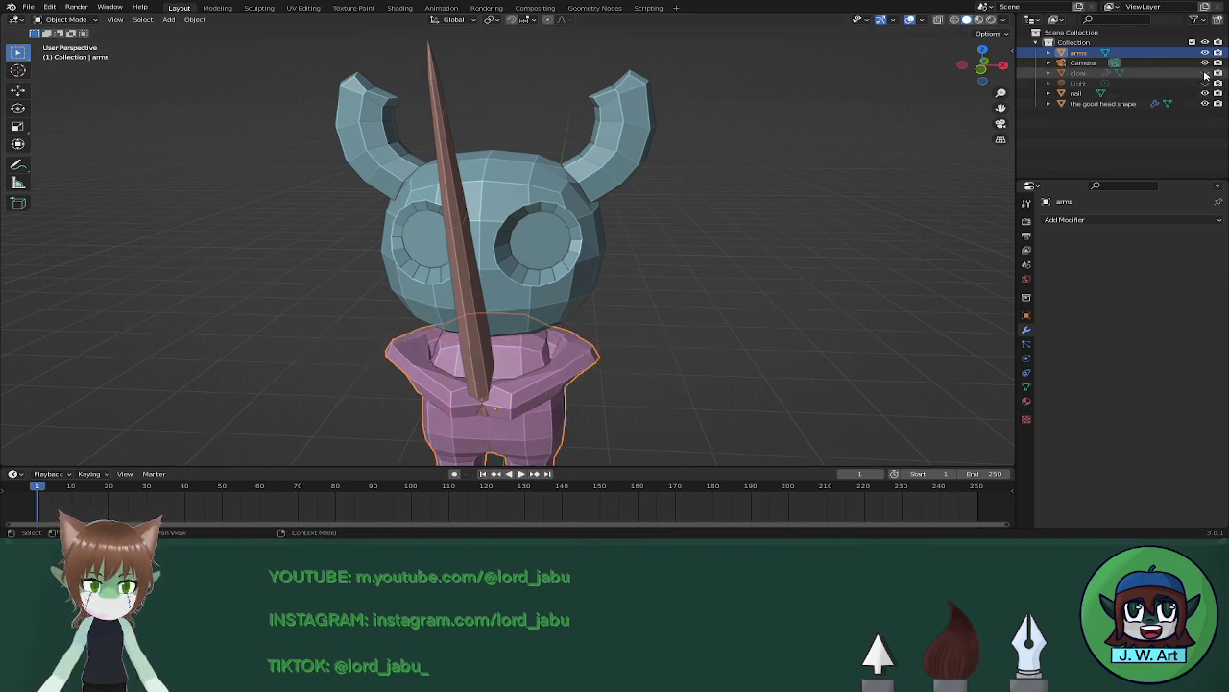
left_click(1205, 93)
left_click(1206, 103)
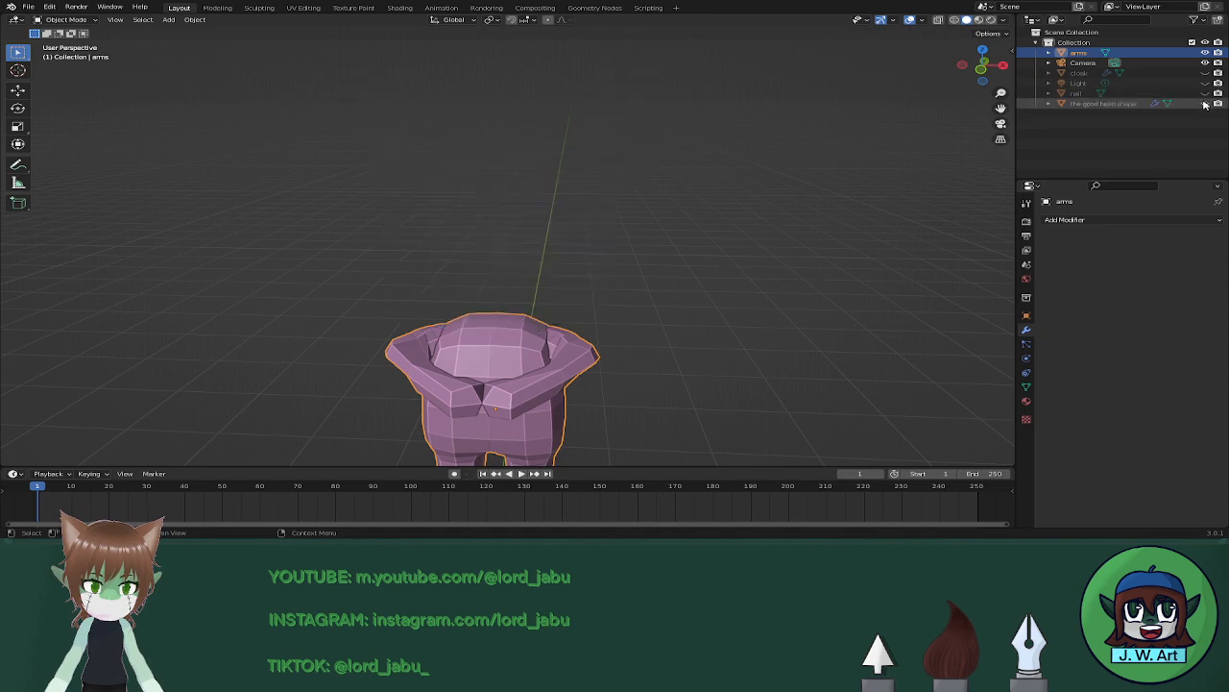
middle_click_drag(610, 341, 727, 234, "shift")
scroll(826, 236, "up", 2)
key("Tab")
middle_click_drag(826, 236, 714, 260)
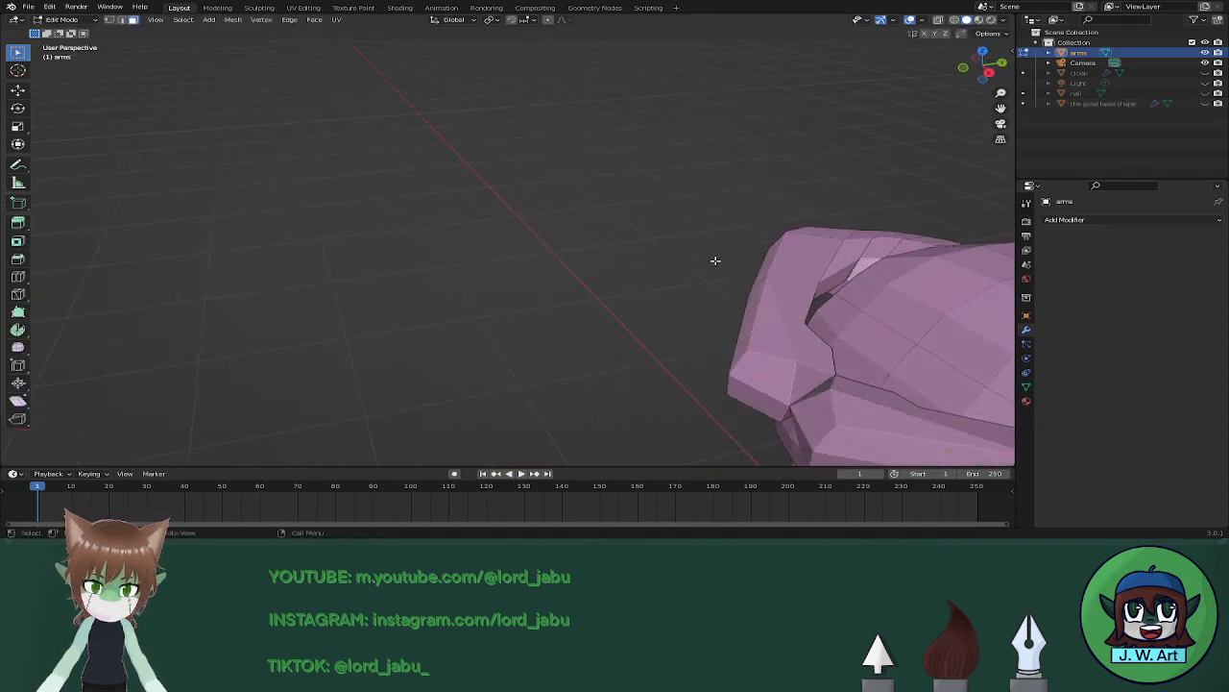
middle_click_drag(888, 263, 788, 241, "shift")
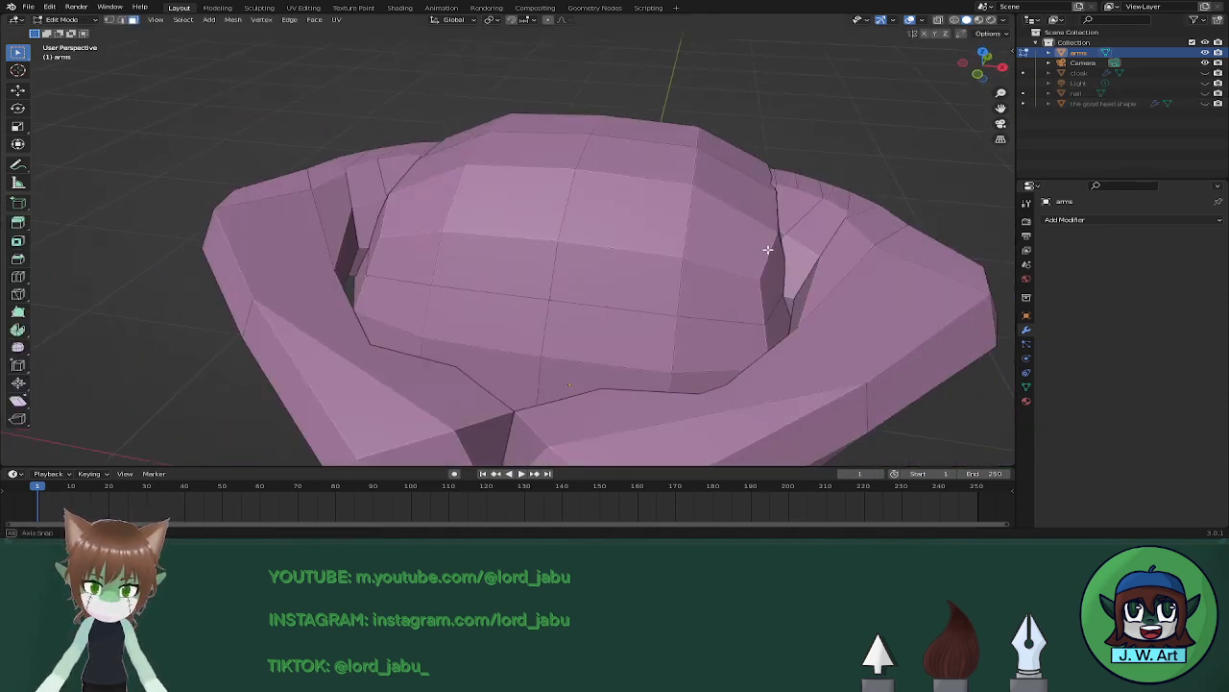
key("Tab")
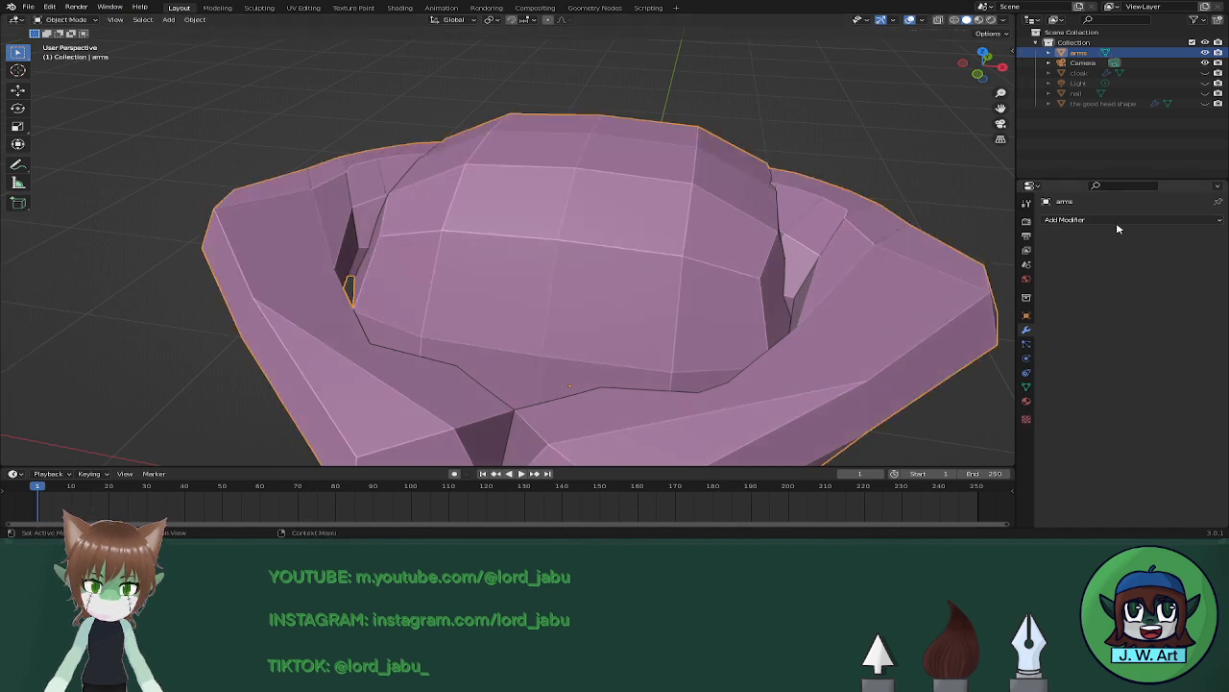
Add a Weld modifier to the joined body with a merge distance of 0.01 m.
left_click(1120, 220)
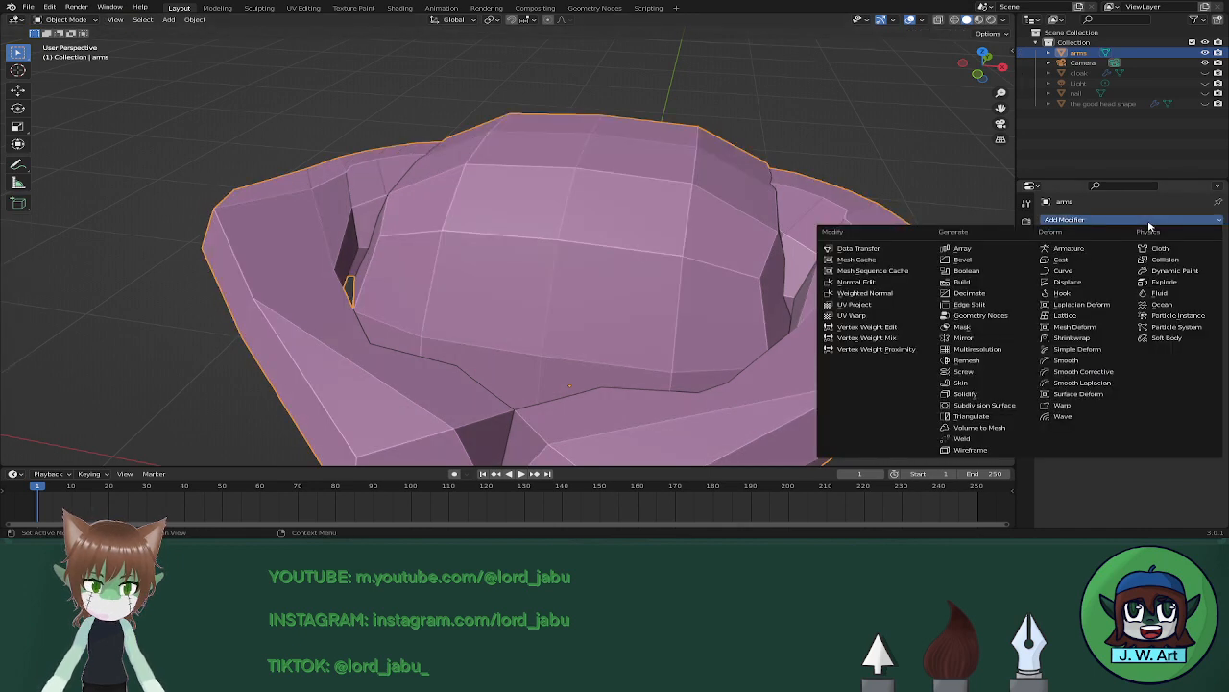
left_click(984, 444)
scroll(897, 277, "down", 2)
middle_click_drag(898, 278, 846, 275)
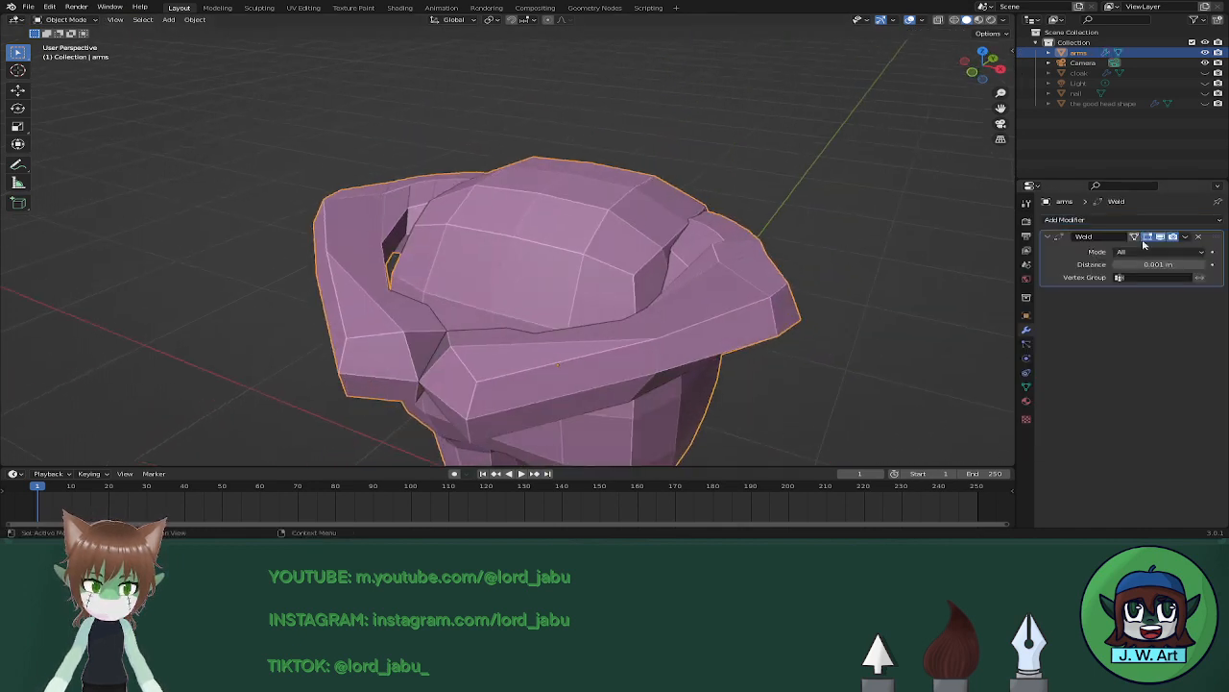
left_click(1201, 264)
type("0.01")
key("Return")
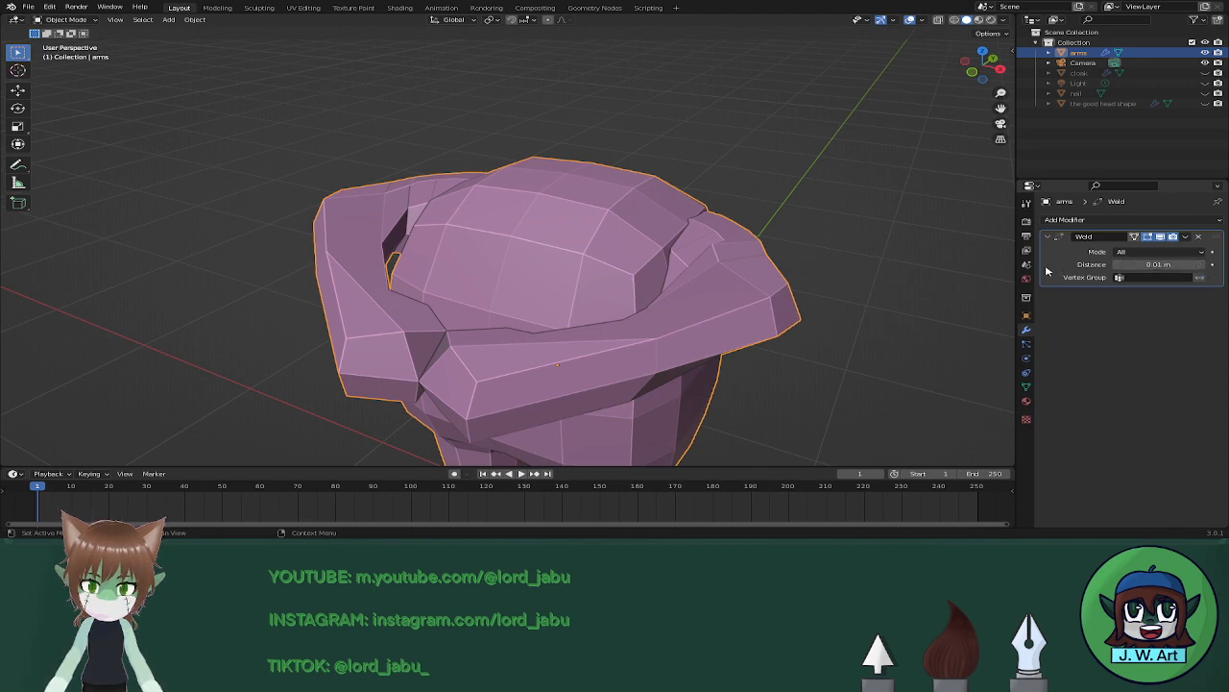
middle_click_drag(929, 277, 716, 229)
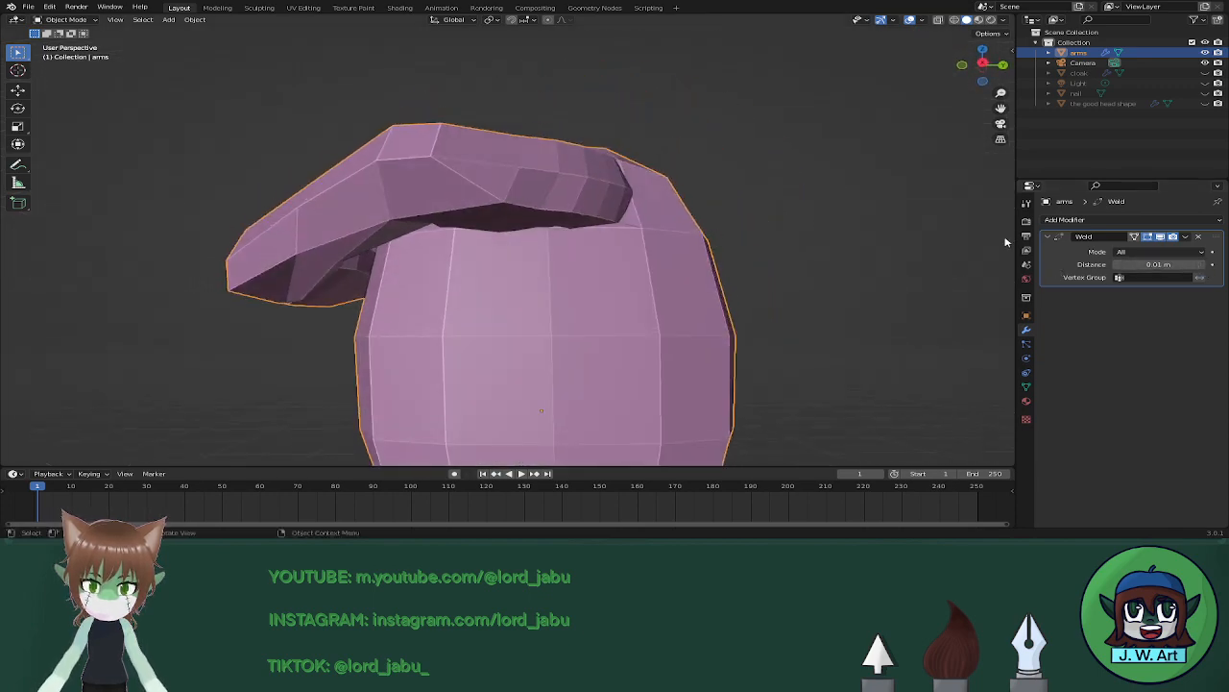
Try a larger Weld distance of 0.018 m on the joined body.
left_click(1202, 266)
left_click(1202, 265)
left_click(1202, 265)
left_click(1202, 265)
left_click(1201, 265)
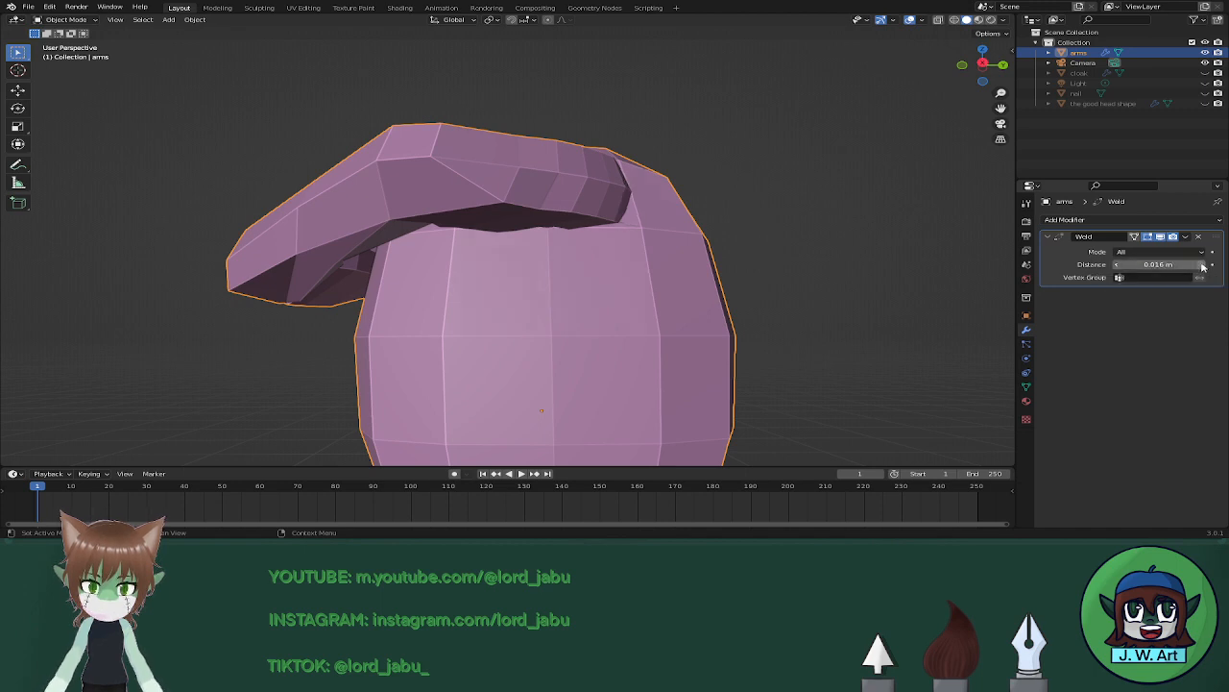
left_click(1202, 265)
left_click(1160, 265)
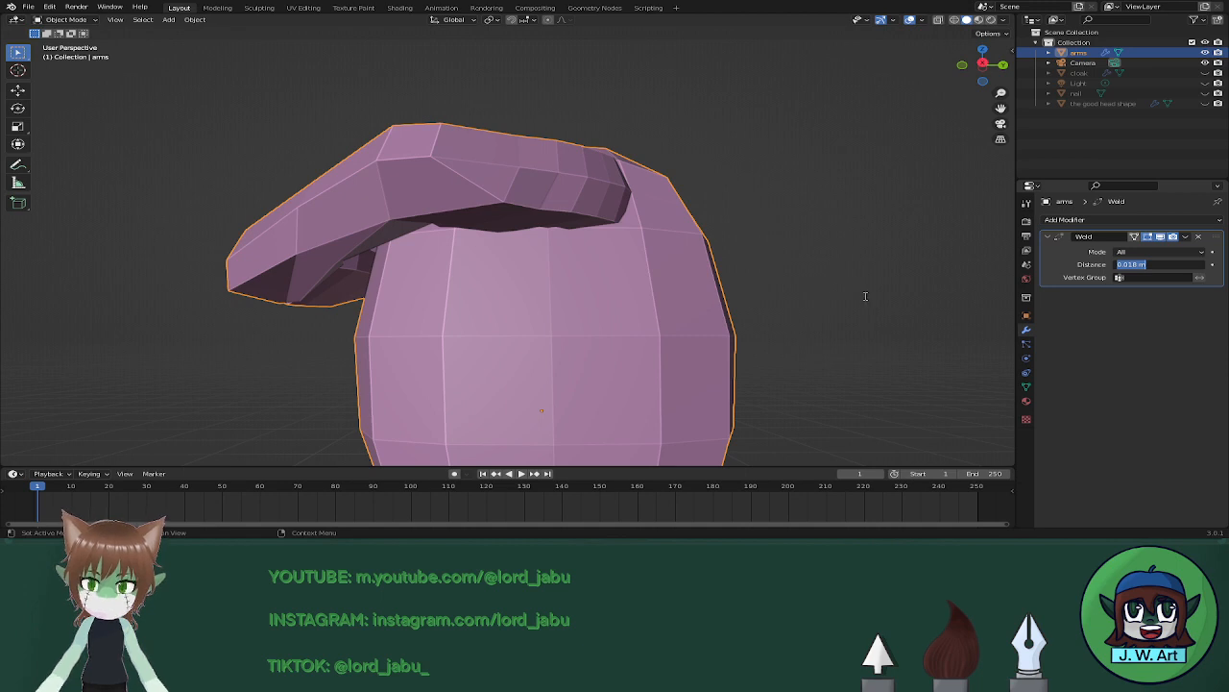
key("Return")
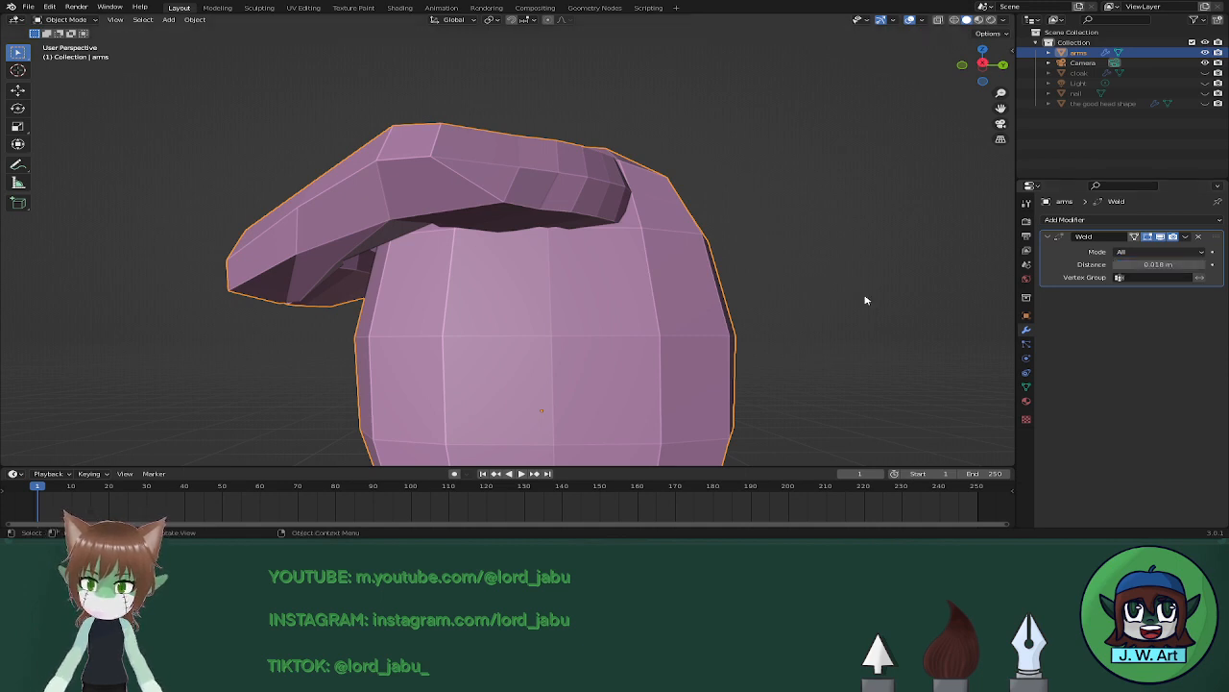
middle_click_drag(843, 299, 1026, 320)
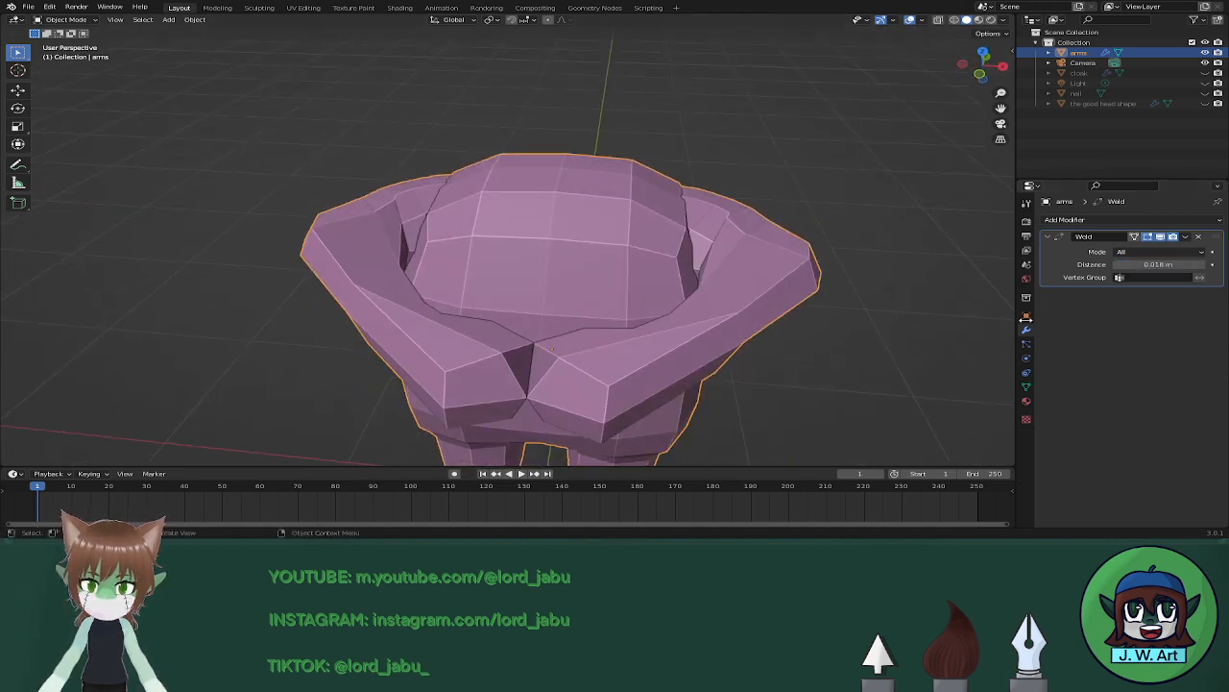
Return the Weld distance to 0.01 m and apply the modifier to the body.
left_click(1118, 264)
left_click(1118, 264)
left_click(1118, 264)
left_click(1118, 264)
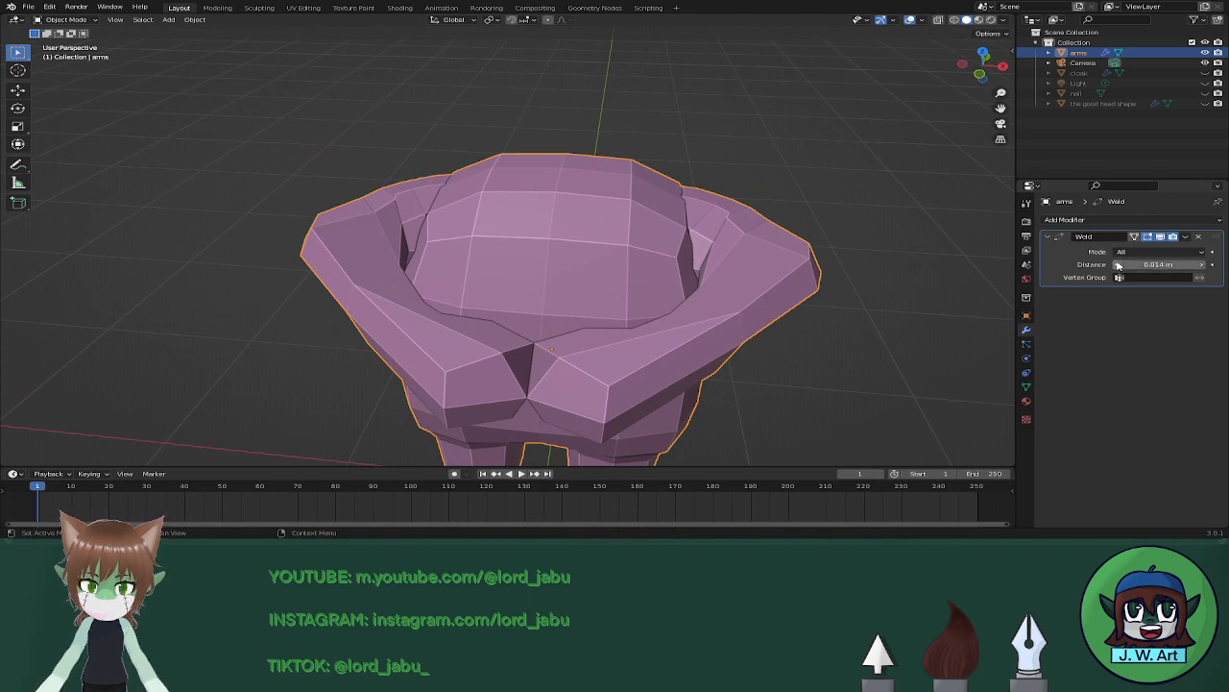
left_click(1118, 264)
left_click(1118, 264)
left_click(1118, 264)
left_click(1118, 264)
middle_click_drag(882, 333, 663, 256)
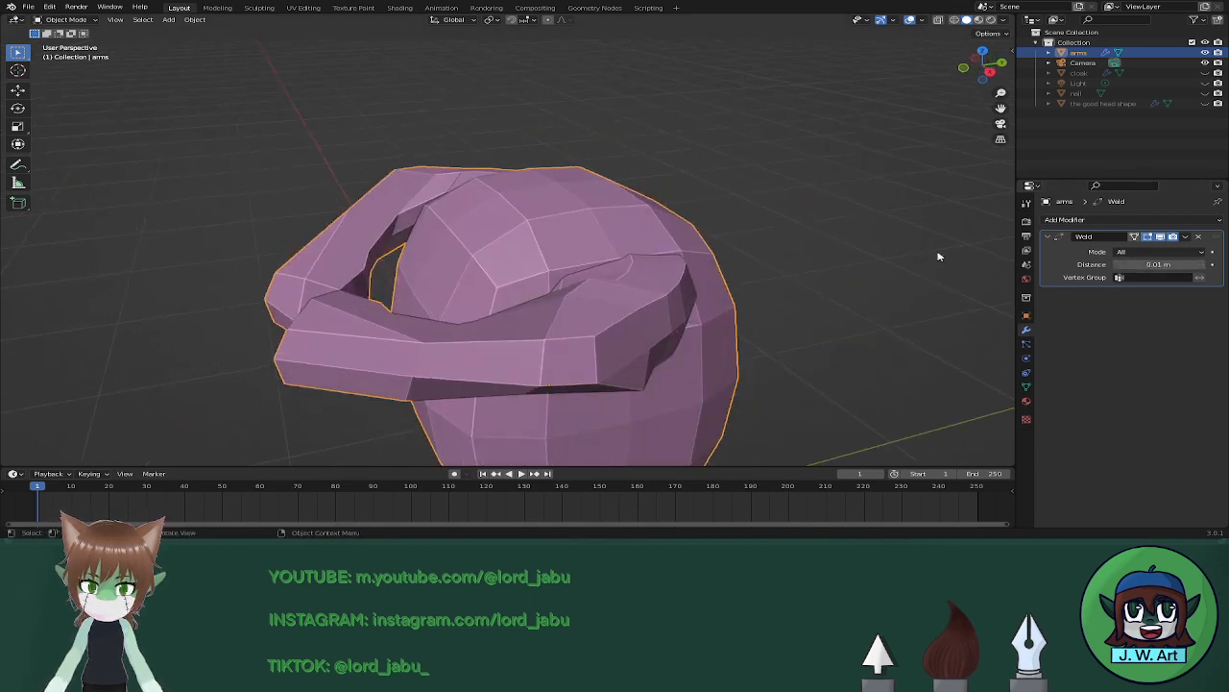
left_click(1187, 236)
left_click(1143, 247)
Edit the body mesh with see-through display and delete the arm vertex hidden inside the torso near the shoulder.
key("Tab")
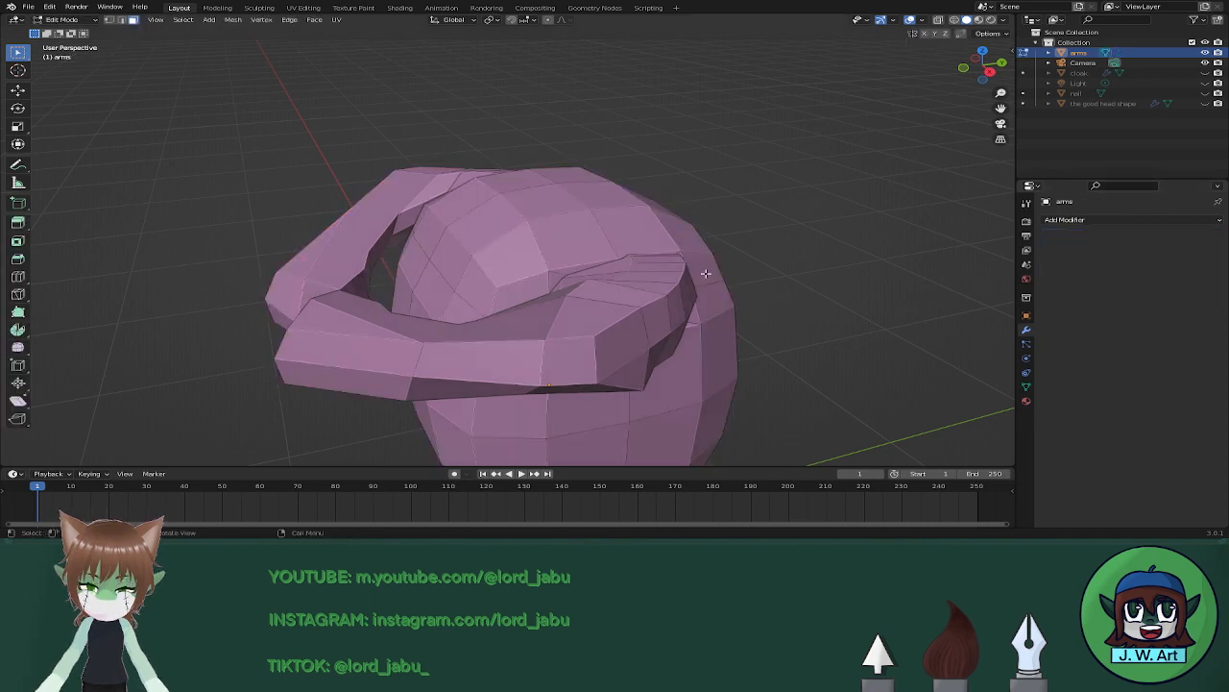
middle_click_drag(706, 276, 642, 269)
scroll(641, 270, "up", 2)
key("shift+z")
key("shift+z")
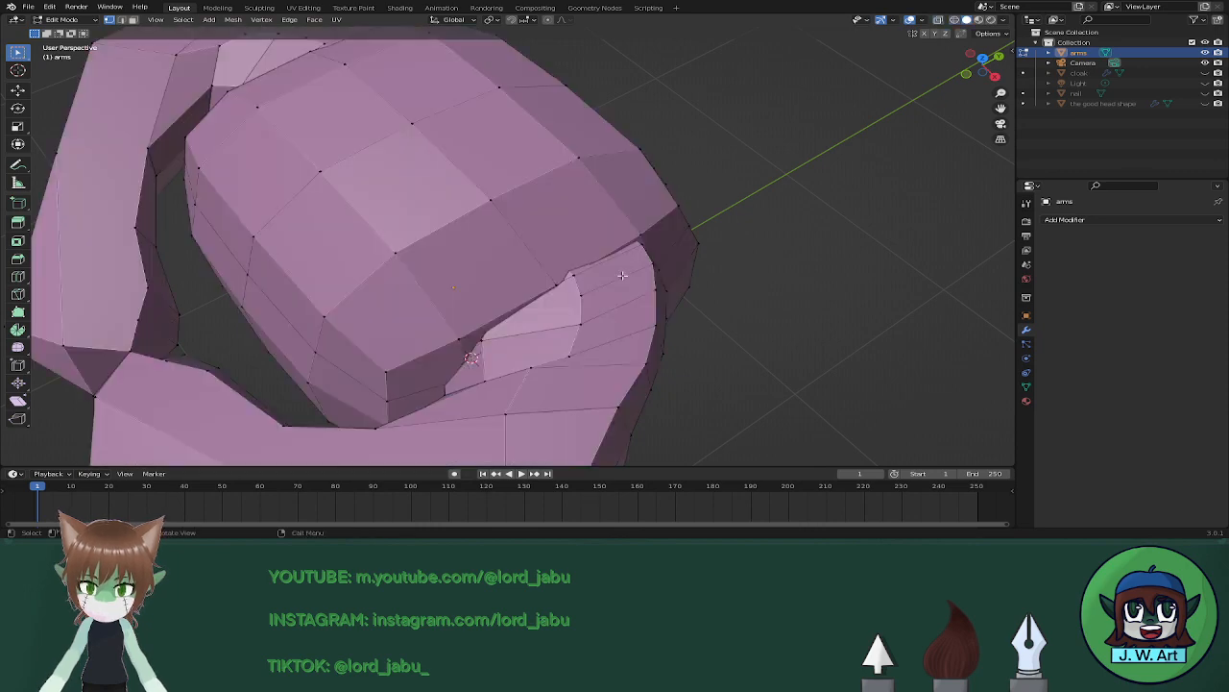
key("alt+z")
scroll(624, 275, "up", 2)
middle_click_drag(624, 275, 652, 259)
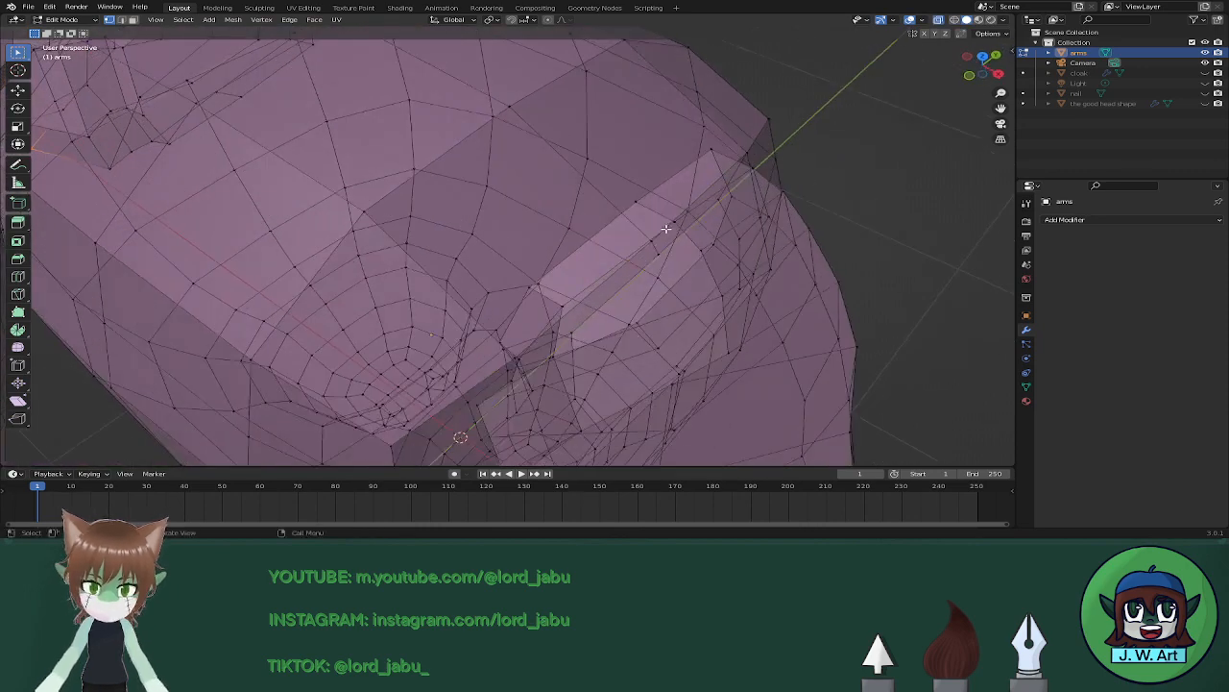
left_click(638, 201)
key("x")
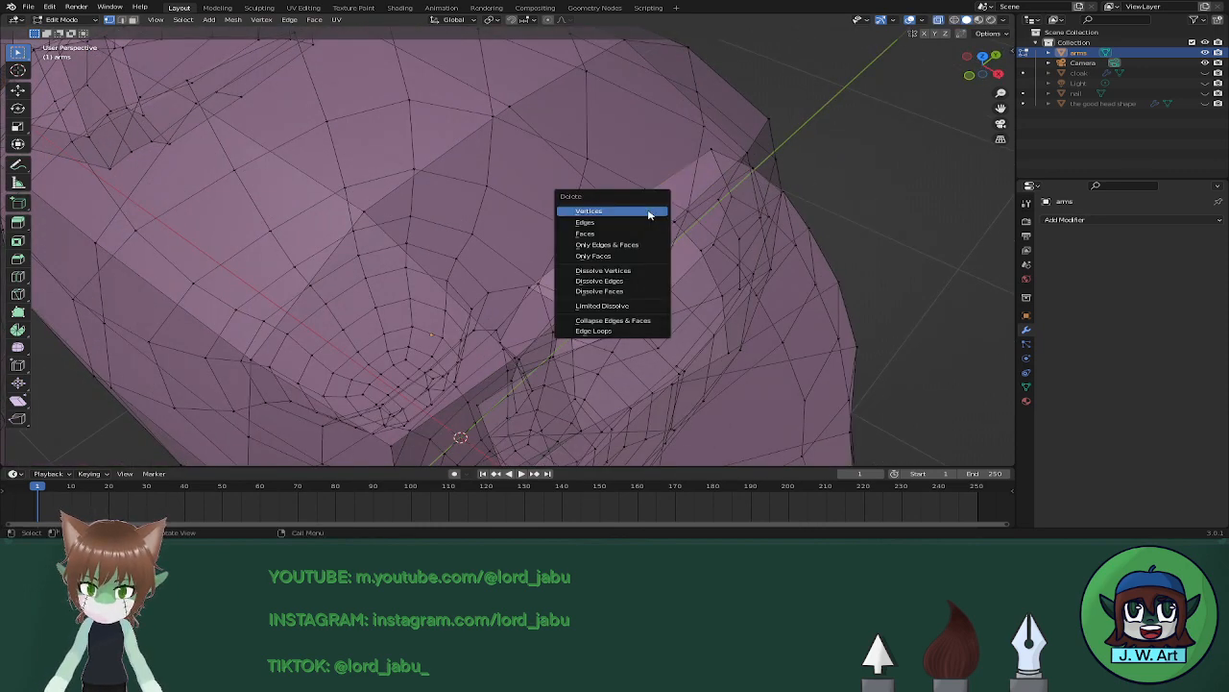
left_click(661, 212)
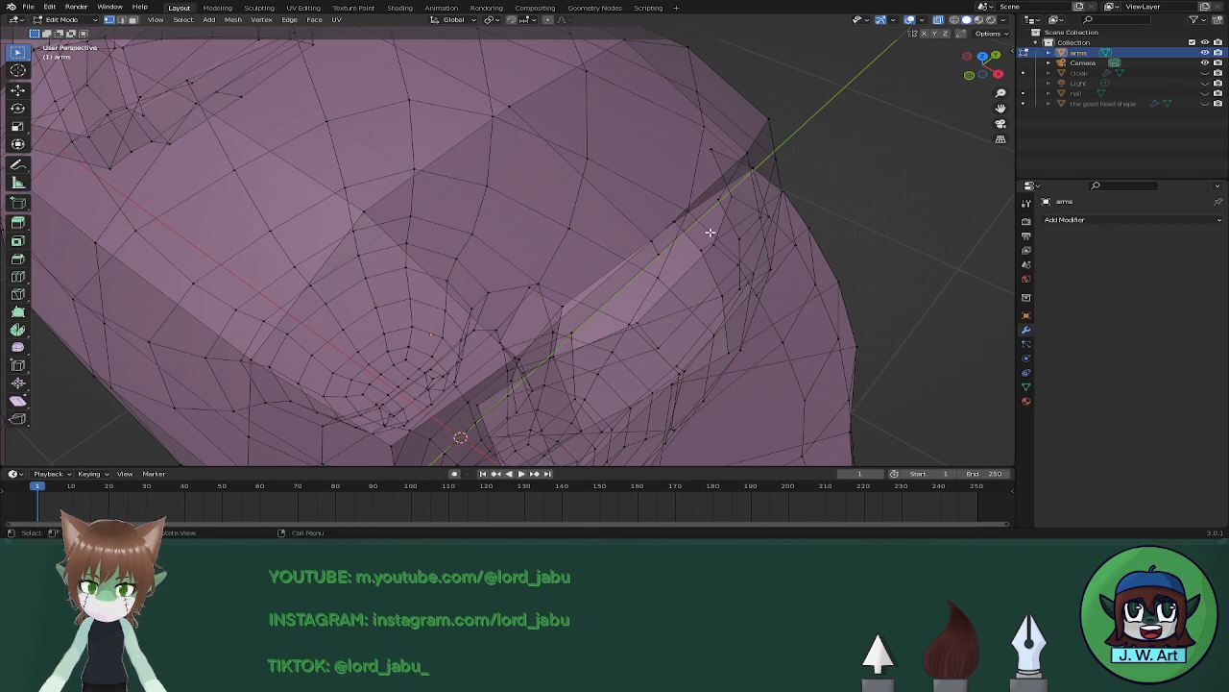
key("alt+z")
mouse_move(708, 234)
middle_mouse_down()
mouse_move(708, 253)
mouse_move(679, 247)
middle_mouse_up()
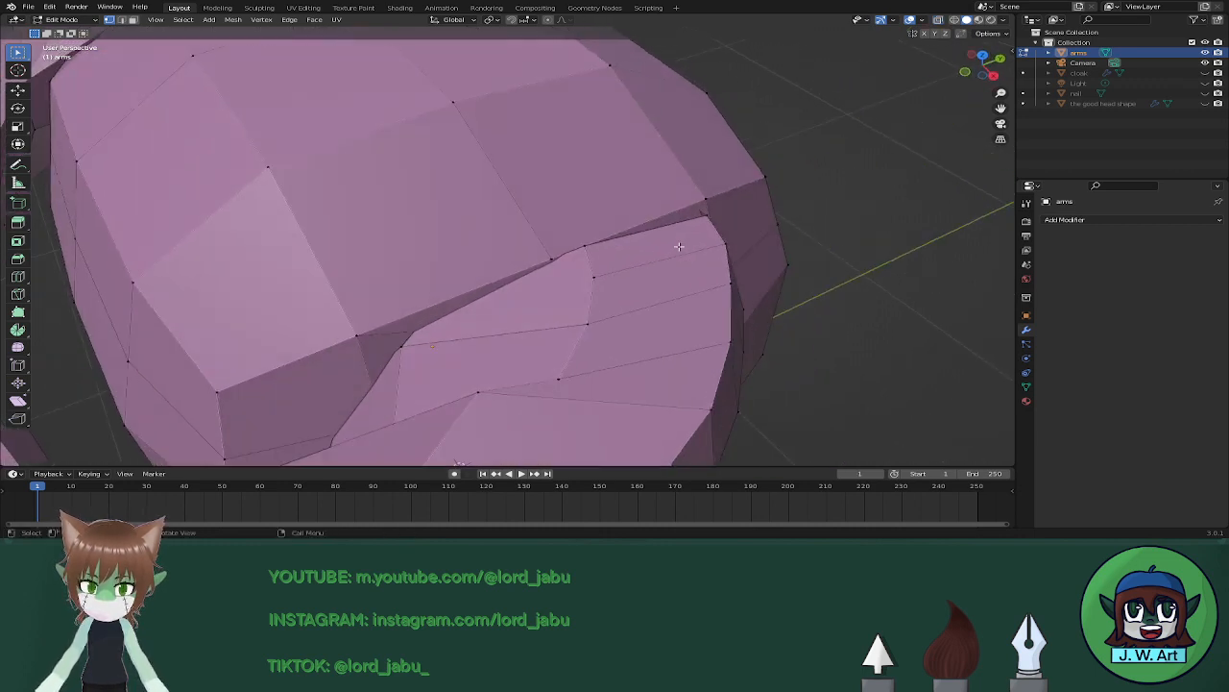
Undo the last change, and merge the two neighbouring vertices on the seam between the hand and the overlapping part at their center.
key("ctrl+z")
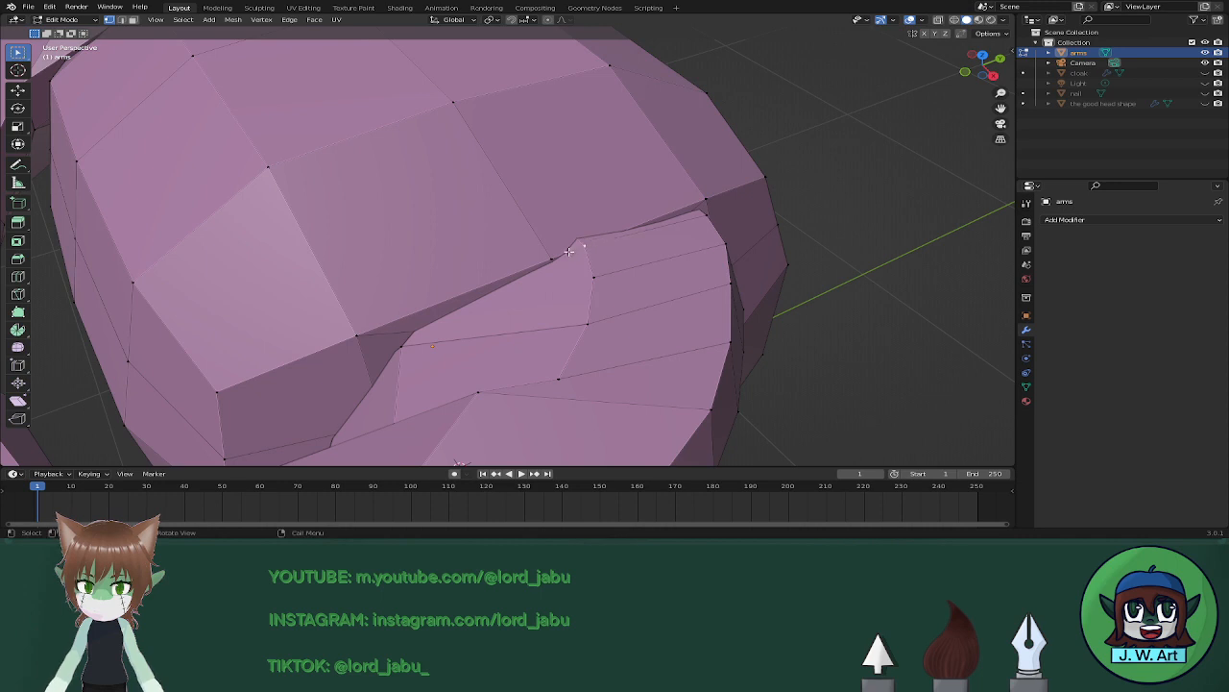
left_click(554, 259, "shift")
key("m")
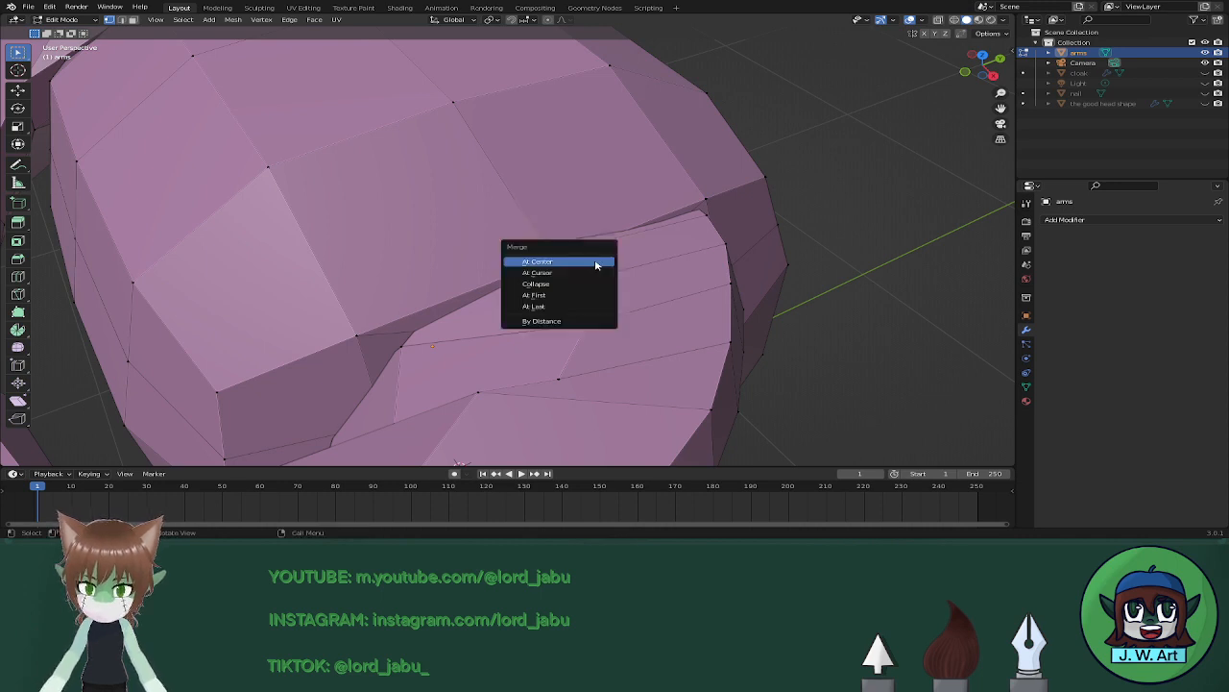
left_click(596, 264)
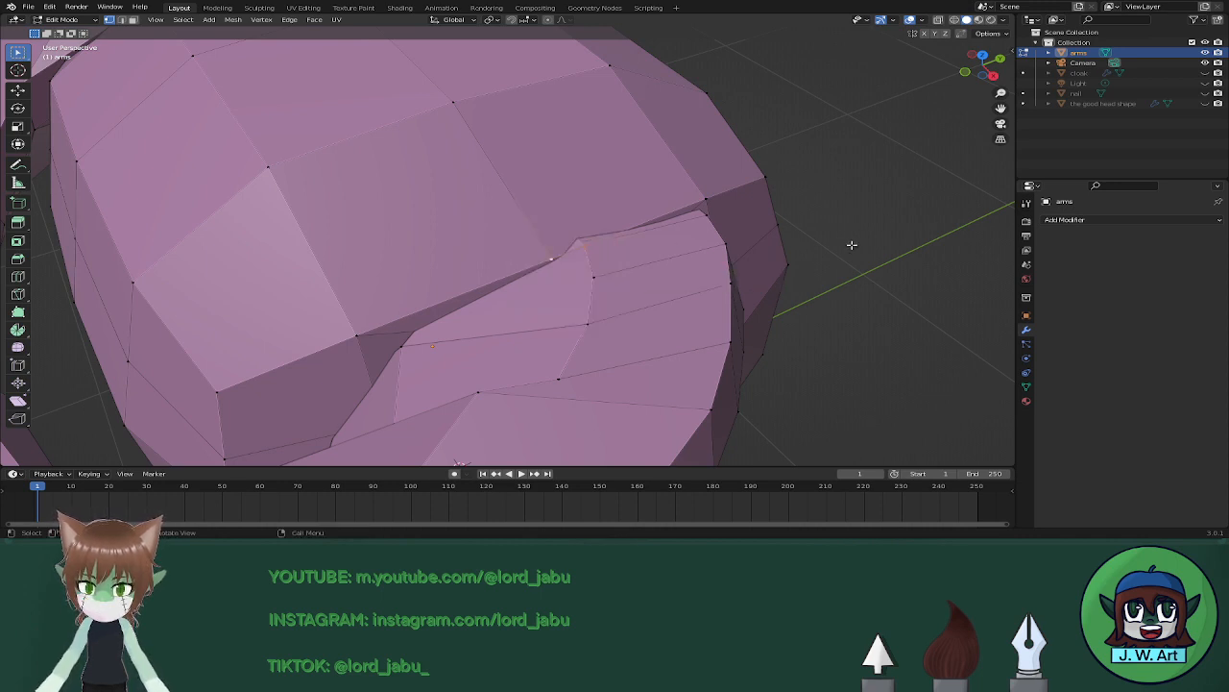
key("m")
left_click(821, 252)
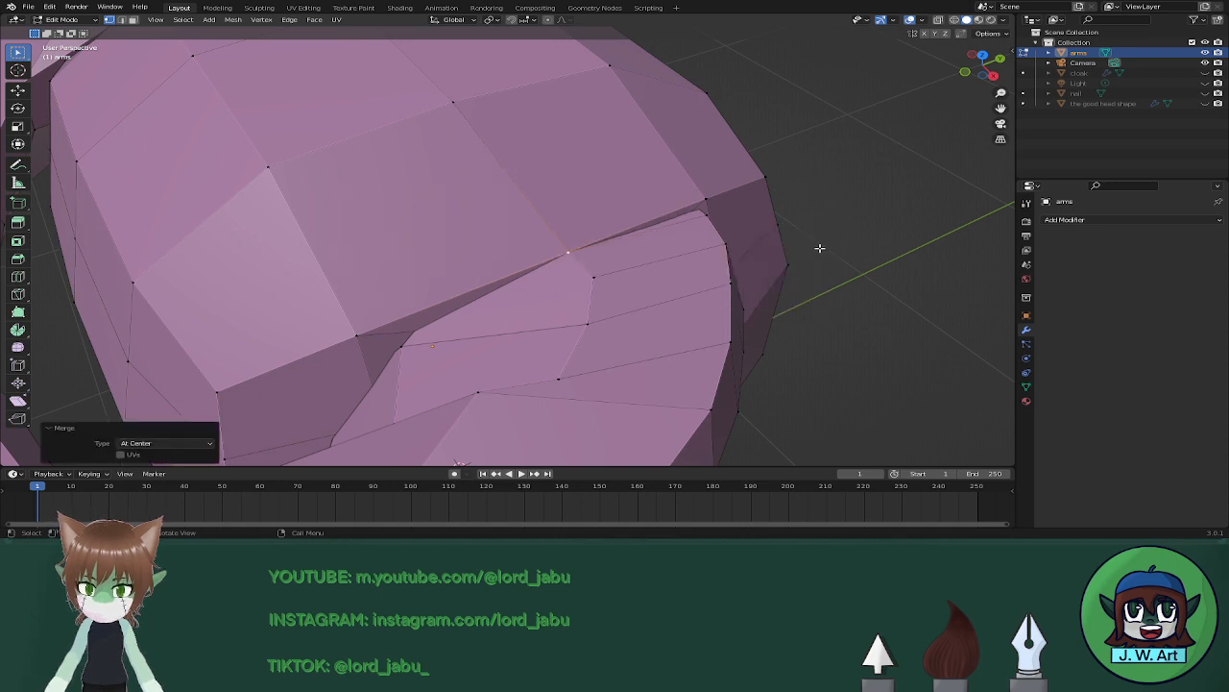
Examine the seam in wireframe and the opening inside the arms mesh, selecting vertices around the inner rim.
middle_click_drag(818, 250, 650, 258)
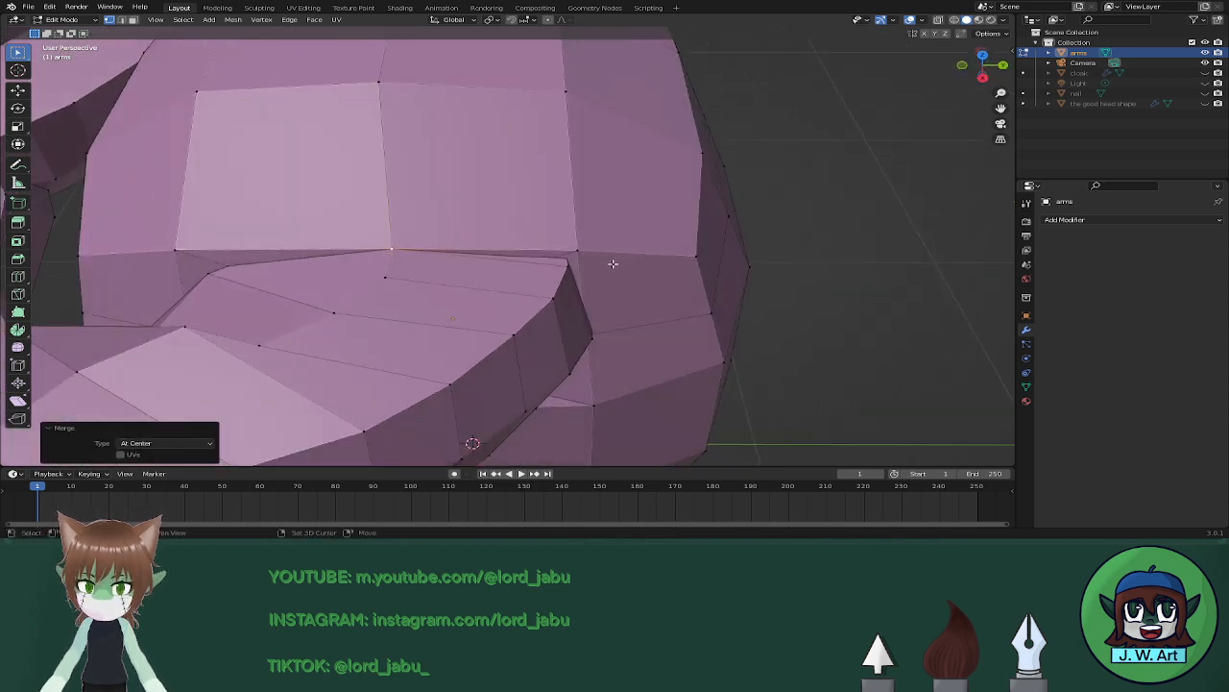
key("shift+z")
left_click(567, 234)
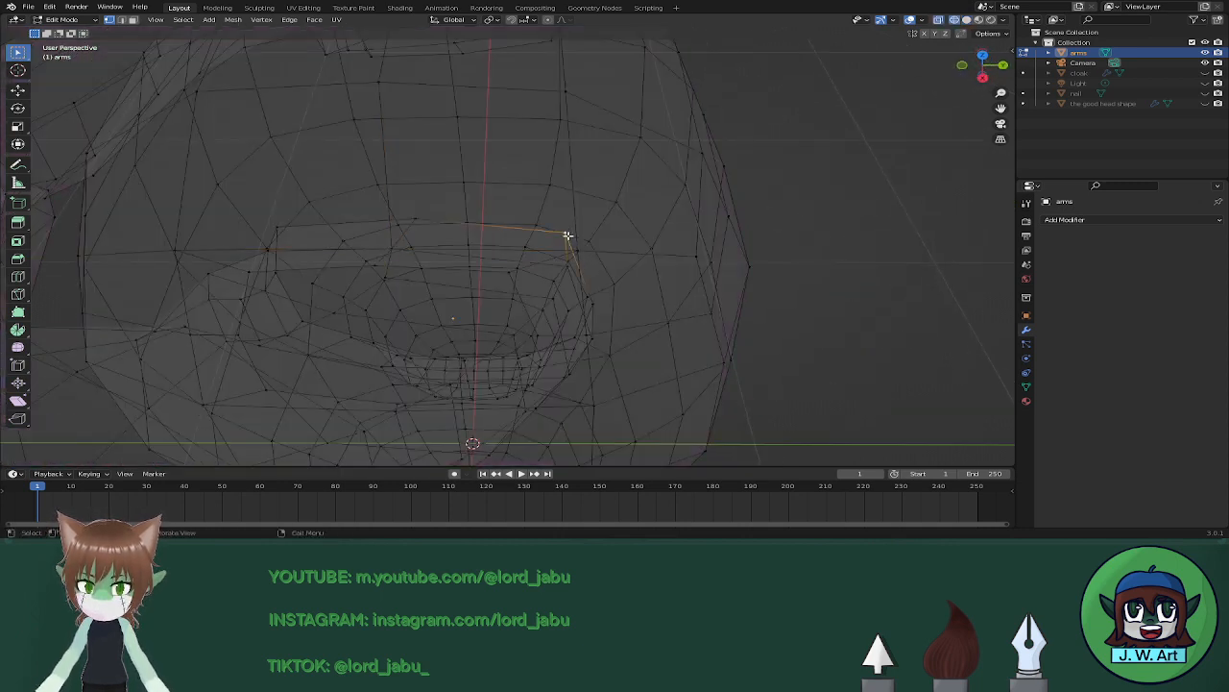
mouse_move(569, 240)
middle_mouse_down()
mouse_move(736, 189)
mouse_move(592, 284)
mouse_move(705, 247)
mouse_move(656, 263)
middle_mouse_up()
key("shift+z")
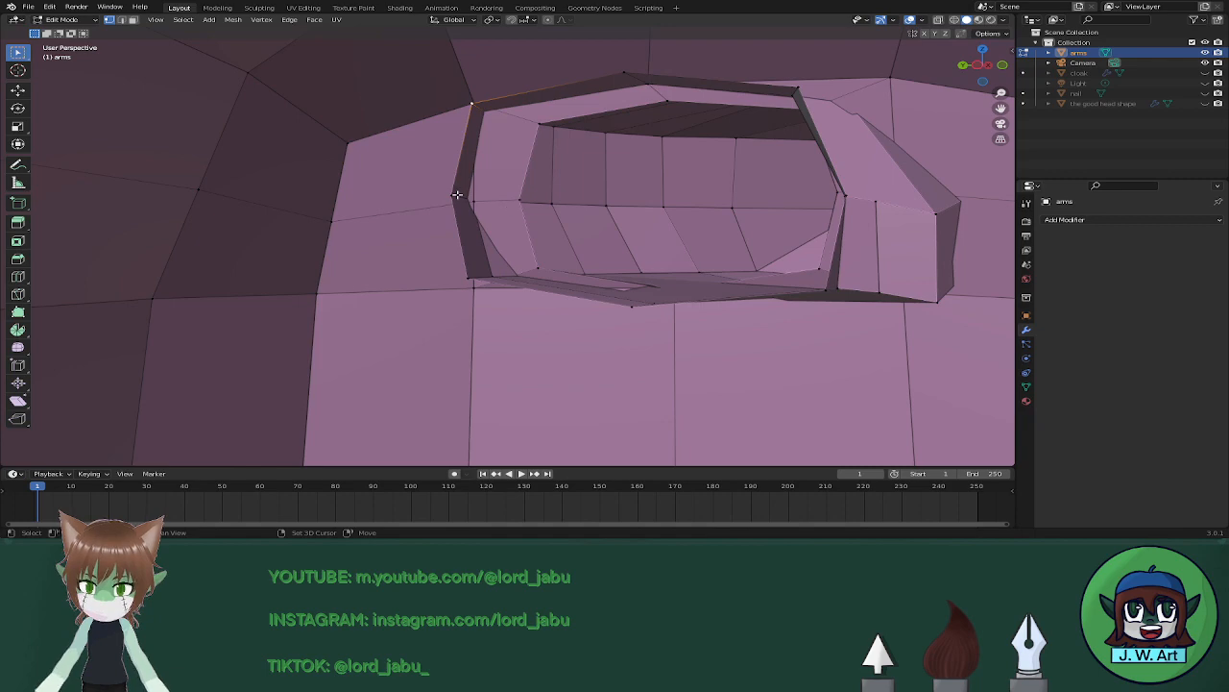
left_click(831, 289, "shift")
middle_click_drag(837, 192, 803, 79)
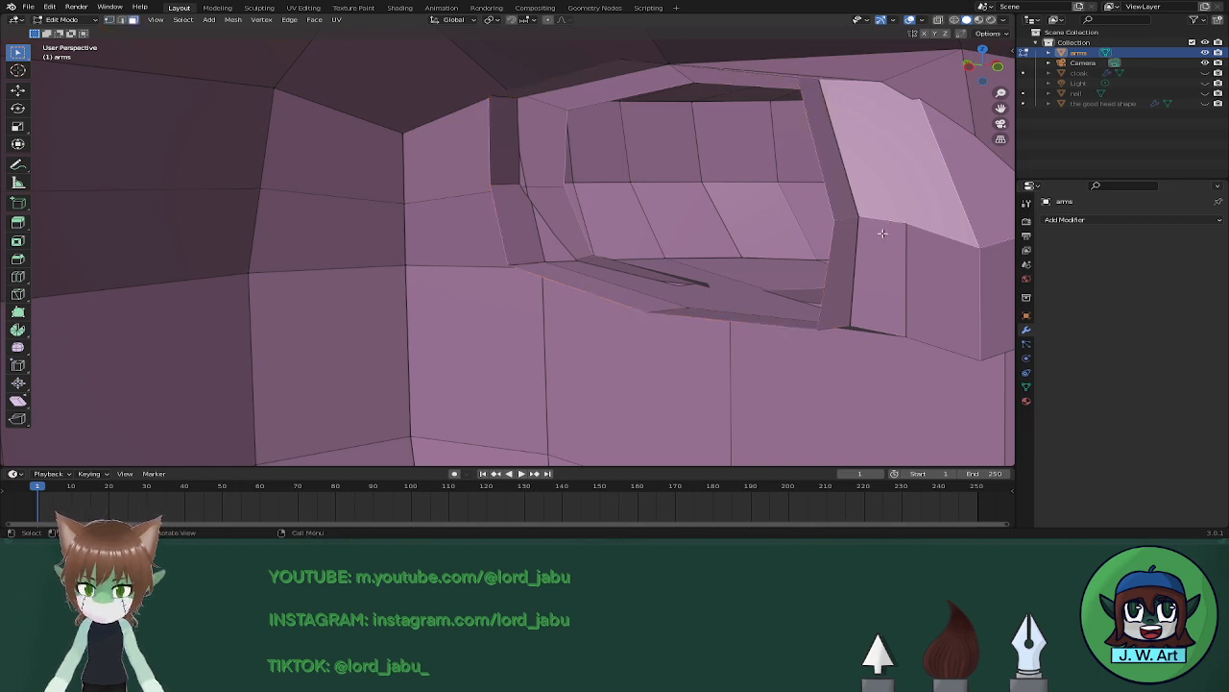
Delete the ring of narrow faces lining the inner opening's rim, together with the adjoining faces of the protruding block.
left_click(885, 194)
left_click(848, 248, "shift")
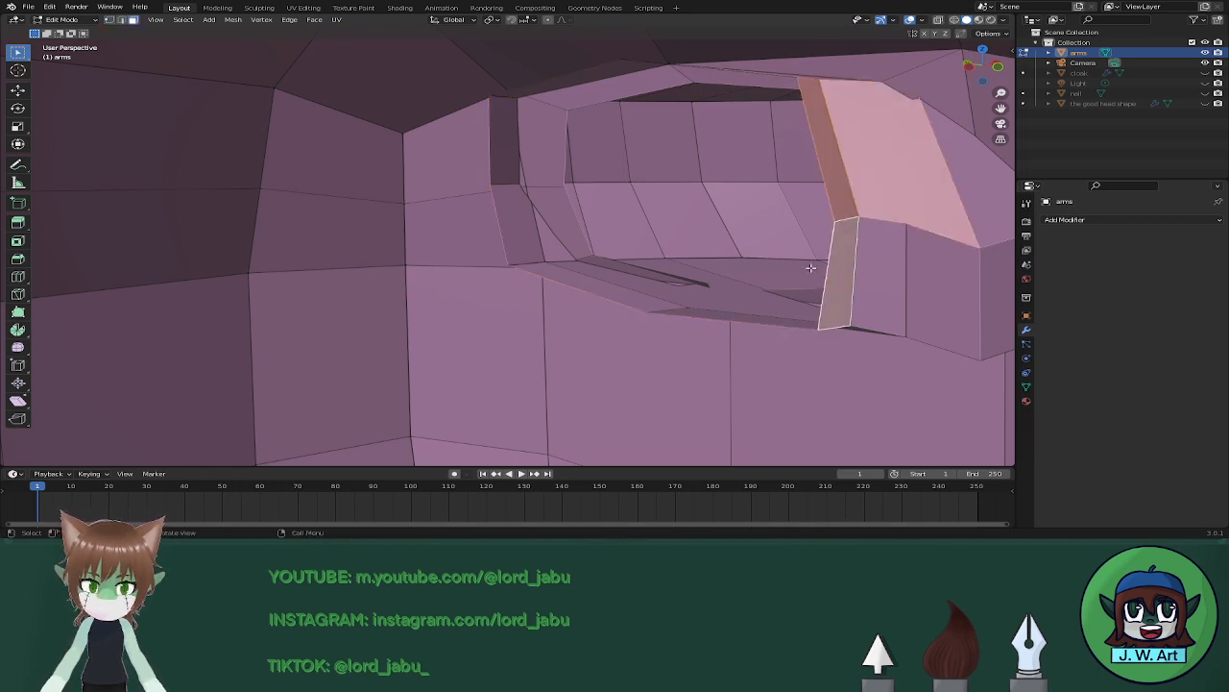
left_click(757, 317, "shift")
left_click(600, 290, "shift")
left_click(521, 230, "shift")
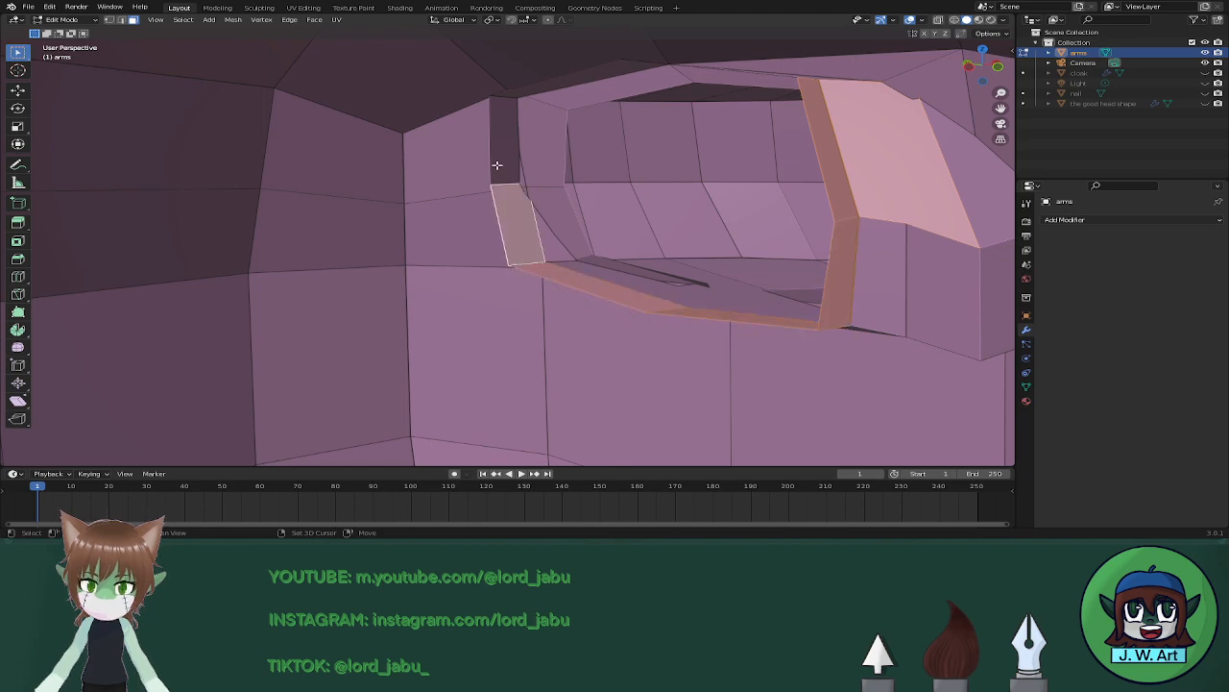
left_click(499, 143, "shift")
left_click(568, 85, "shift")
middle_click_drag(568, 84, 750, 84)
middle_click_drag(820, 144, 732, 164)
left_click(845, 245, "shift")
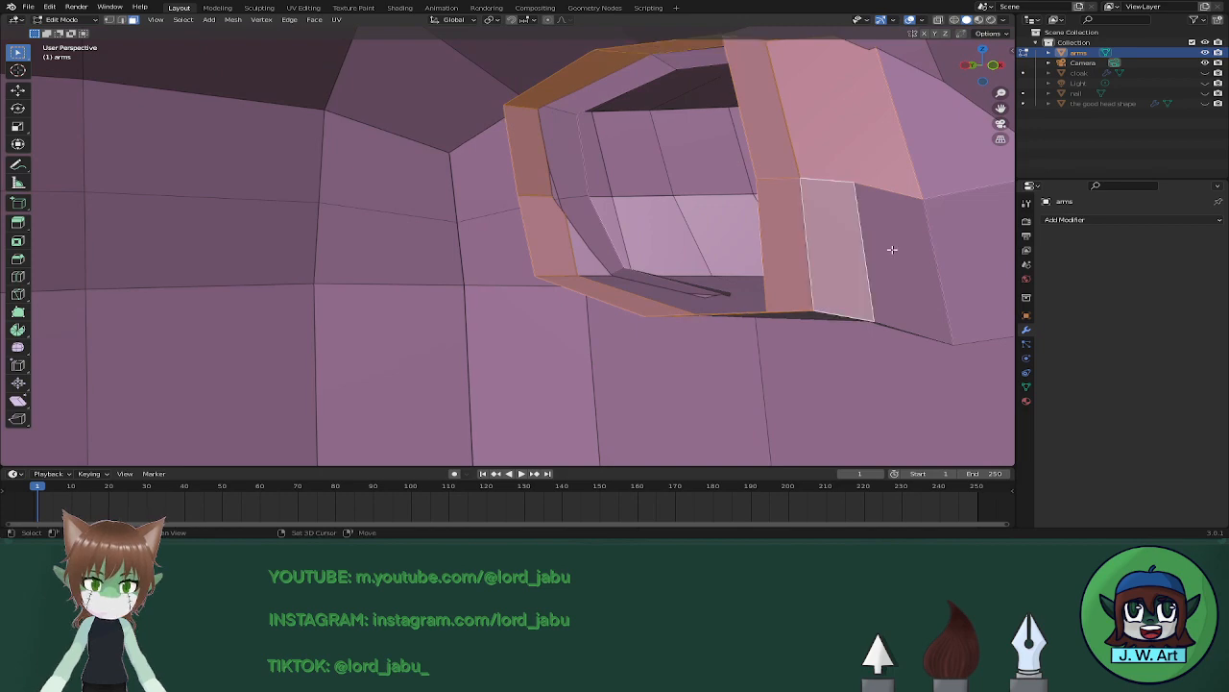
left_click(911, 249, "shift")
left_click(961, 234, "shift")
left_click(926, 143, "shift")
middle_click_drag(900, 157, 893, 285)
left_click(893, 286, "shift")
left_click(897, 288, "shift")
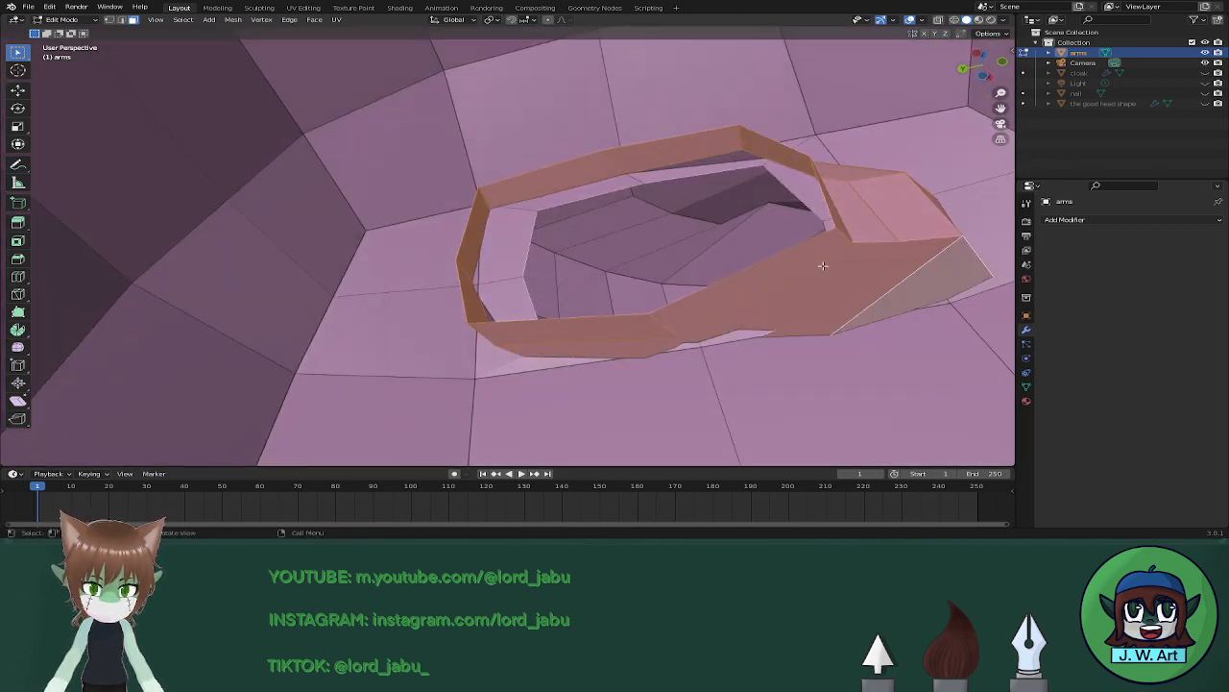
key("x")
left_click(805, 290)
Delete the leftover geometry beside the cleared opening.
middle_click_drag(805, 290, 673, 170)
right_click(628, 277)
key("Escape")
left_click(752, 230)
key("x")
left_click(755, 233)
Fill the gap above the inner rim with a face between its open boundary edges.
middle_click_drag(656, 129, 603, 132)
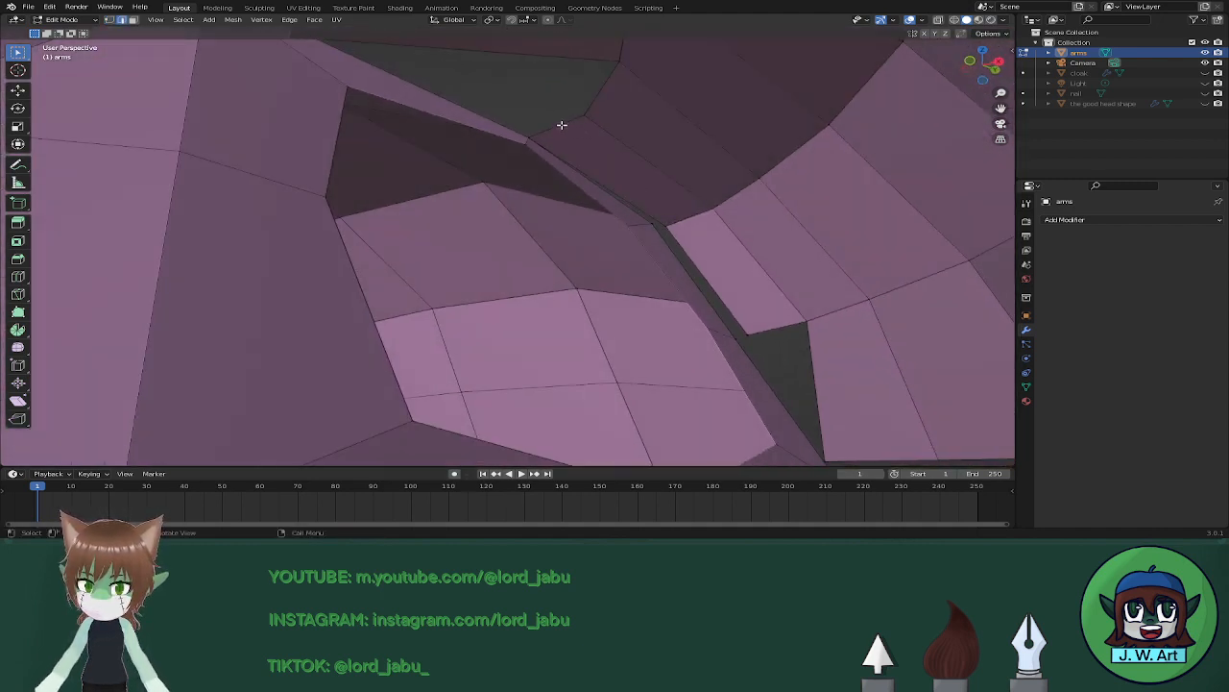
left_click(562, 125)
left_click(594, 88, "shift")
left_click(597, 63, "shift")
middle_click_drag(592, 99, 515, 156)
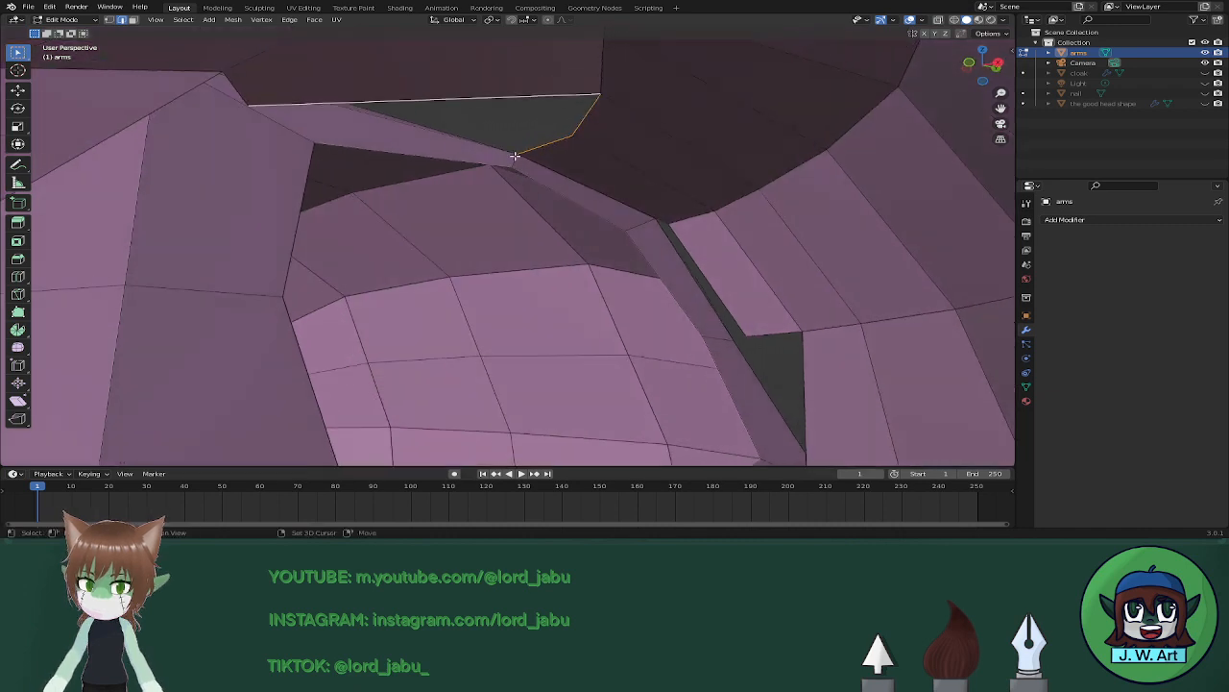
left_click(466, 165, "shift")
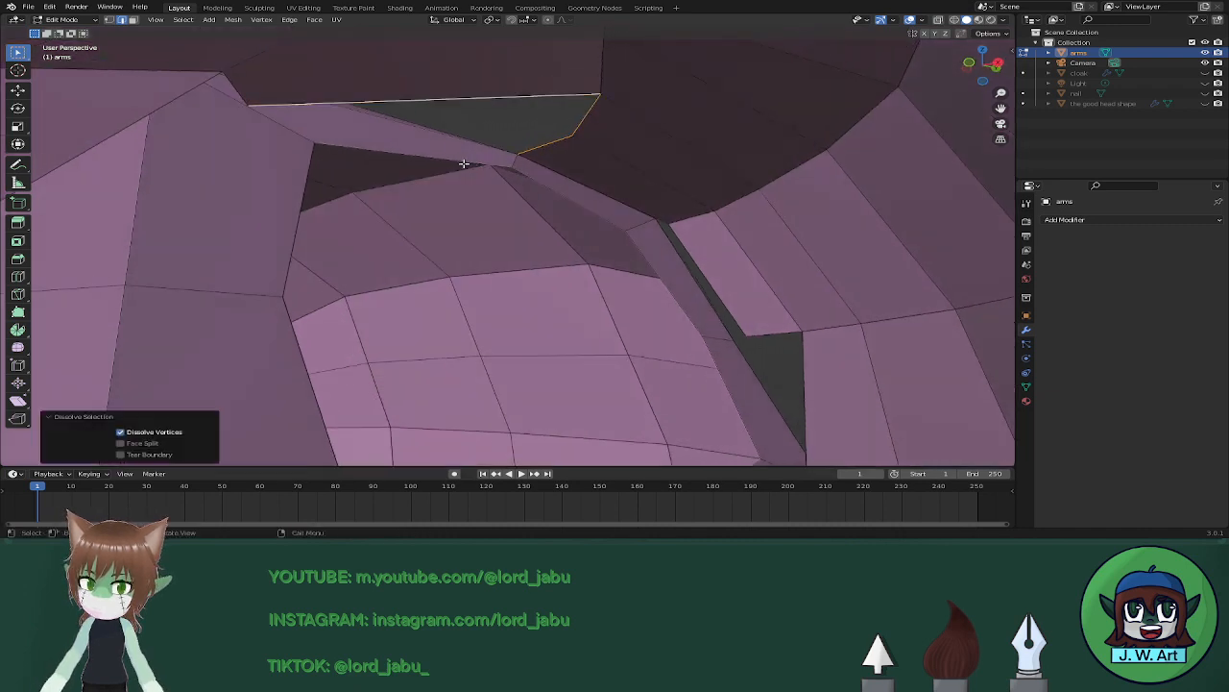
middle_click_drag(544, 171, 646, 250)
key("f")
Merge the loose vertices at the lower corner of the new face into the last selected one.
key("1")
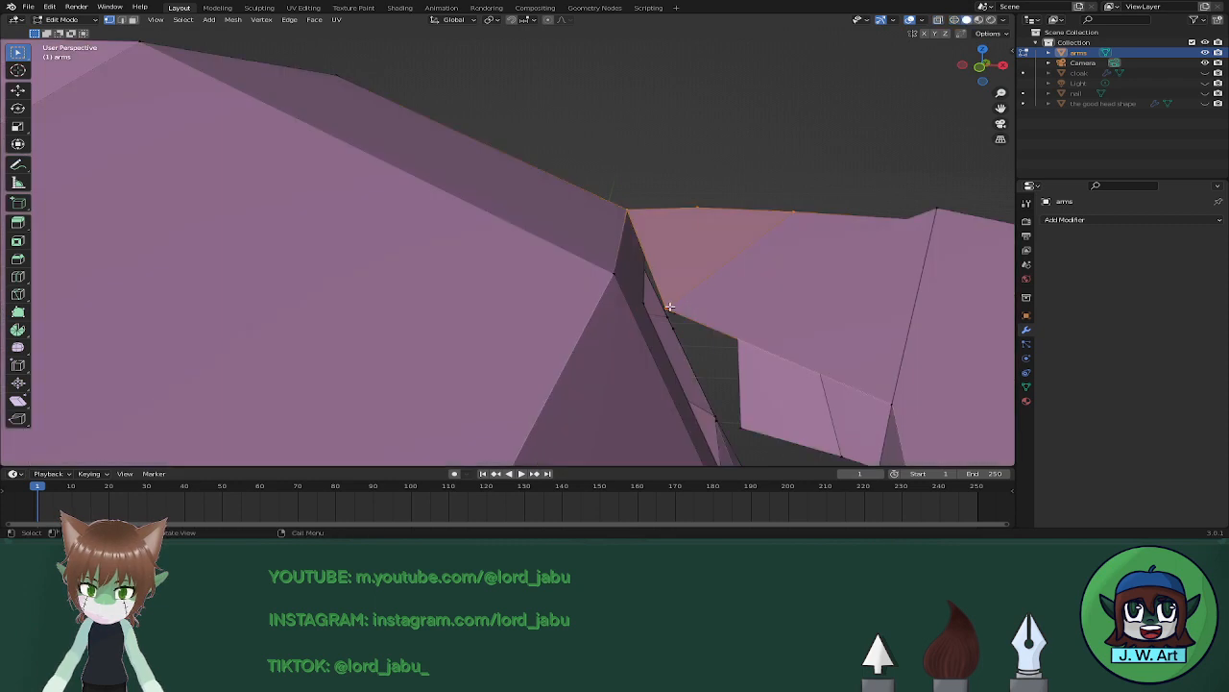
left_click(655, 308)
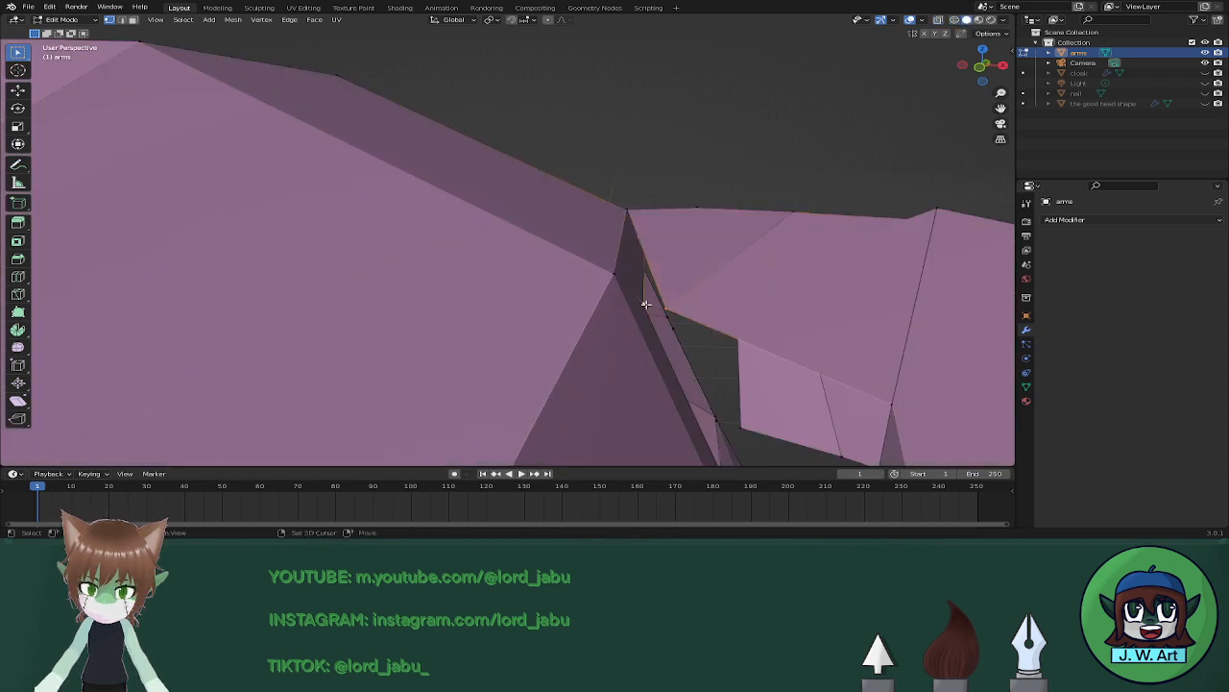
key("m")
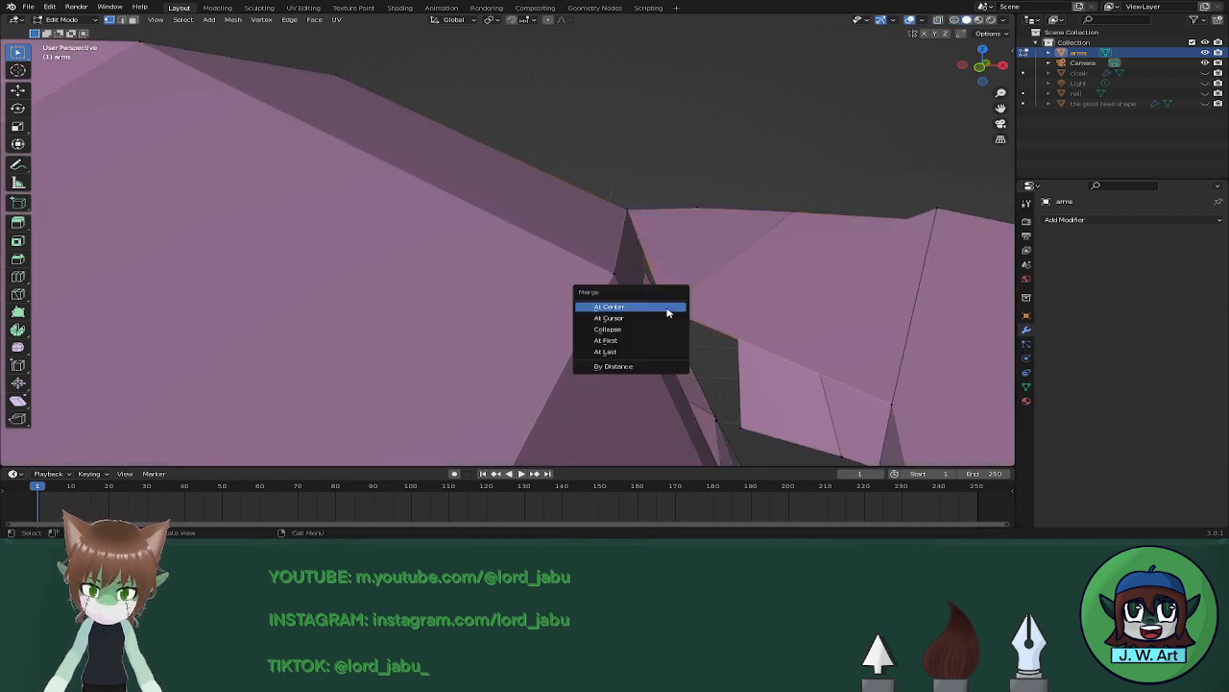
left_click(642, 352)
Merge the lower corner vertex of the detached face strip into the adjacent vertex on the inner rim.
middle_click_drag(689, 322, 611, 389)
key("alt+z")
key("alt+z")
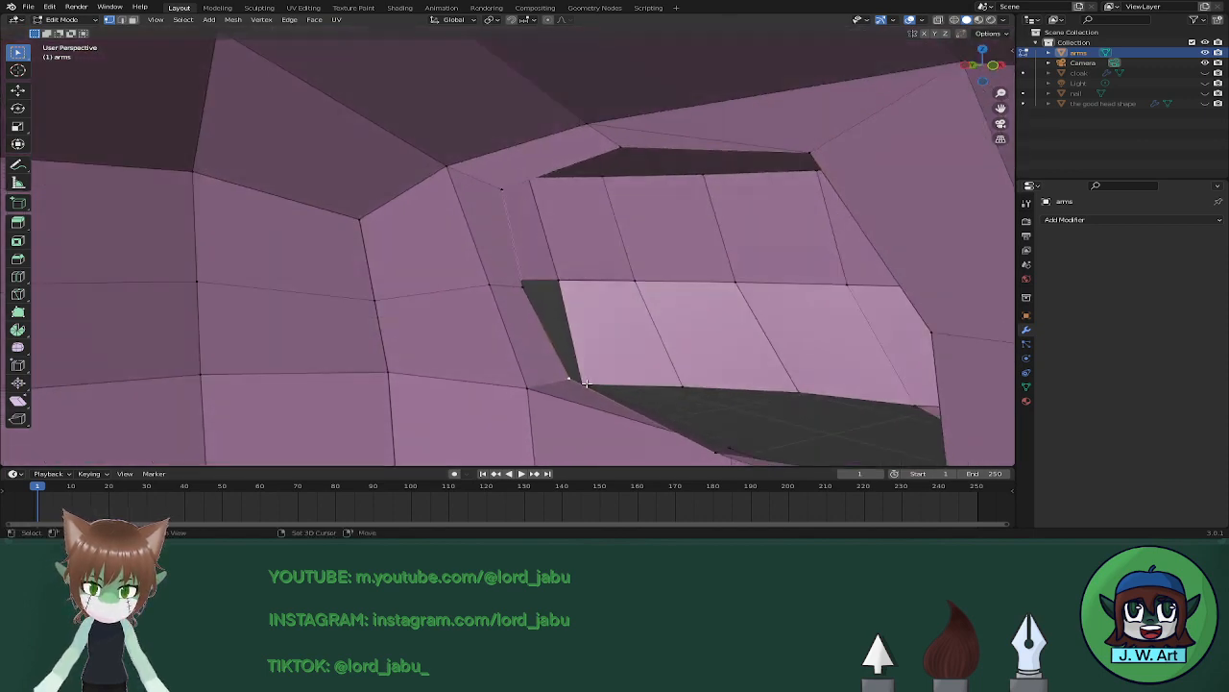
mouse_move(558, 275)
middle_mouse_down()
mouse_move(609, 285)
mouse_move(549, 277)
middle_mouse_up()
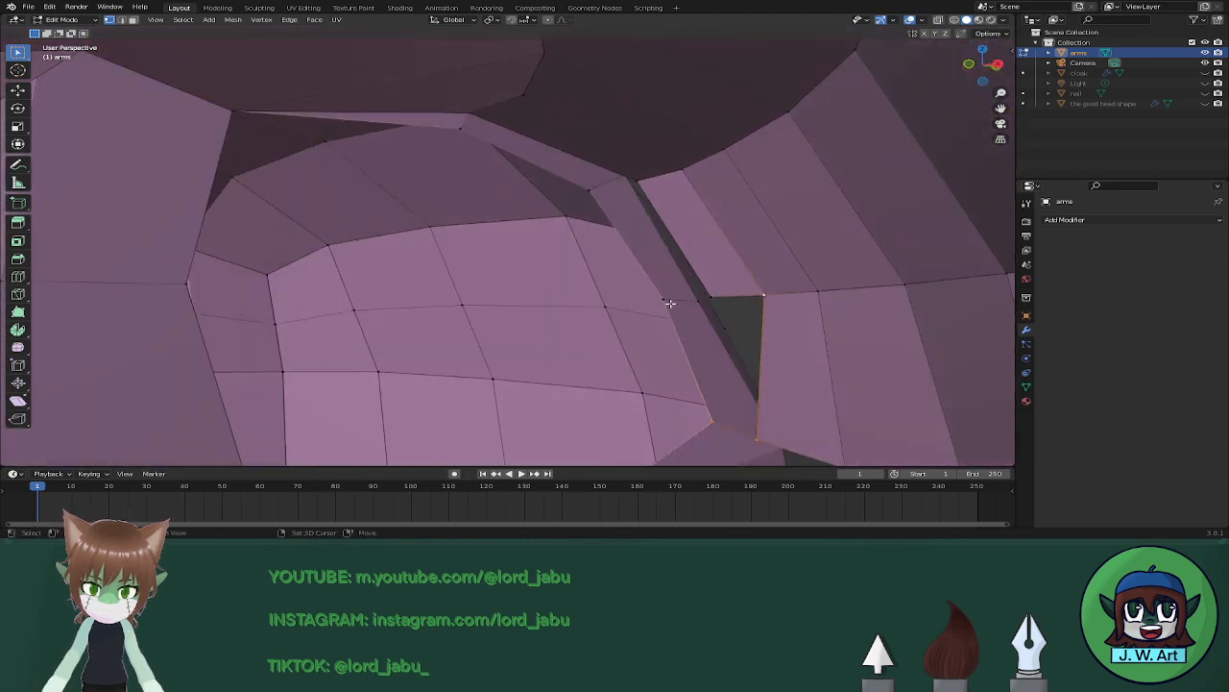
scroll(711, 298, "down", 2)
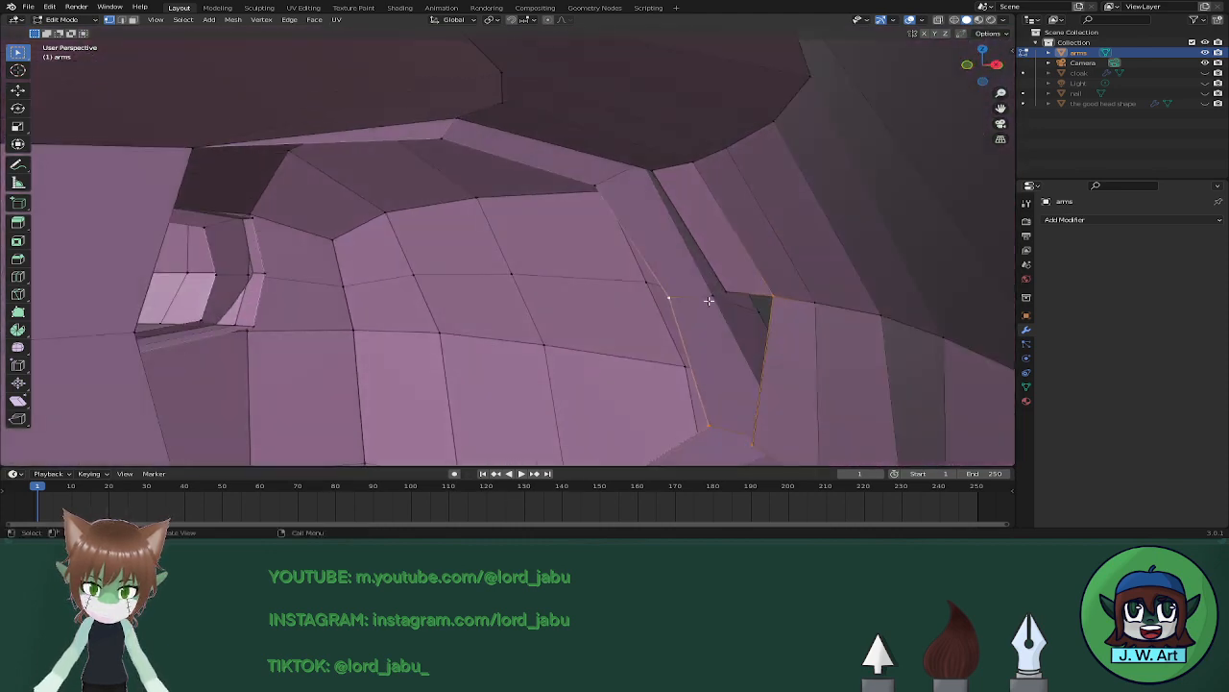
left_click(729, 290)
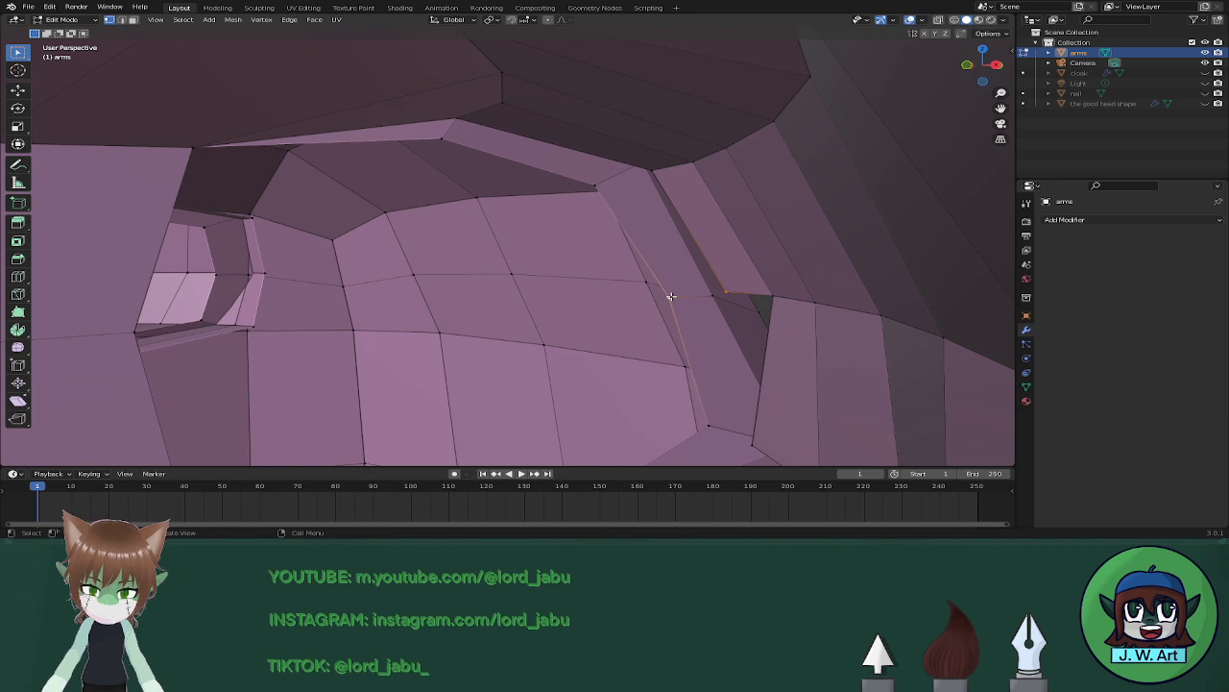
key("m")
left_click(672, 297)
Merge the upper corner vertex of the detached strip into the nearest rim vertex, using At Last.
middle_click_drag(671, 299, 698, 268)
left_click(631, 182)
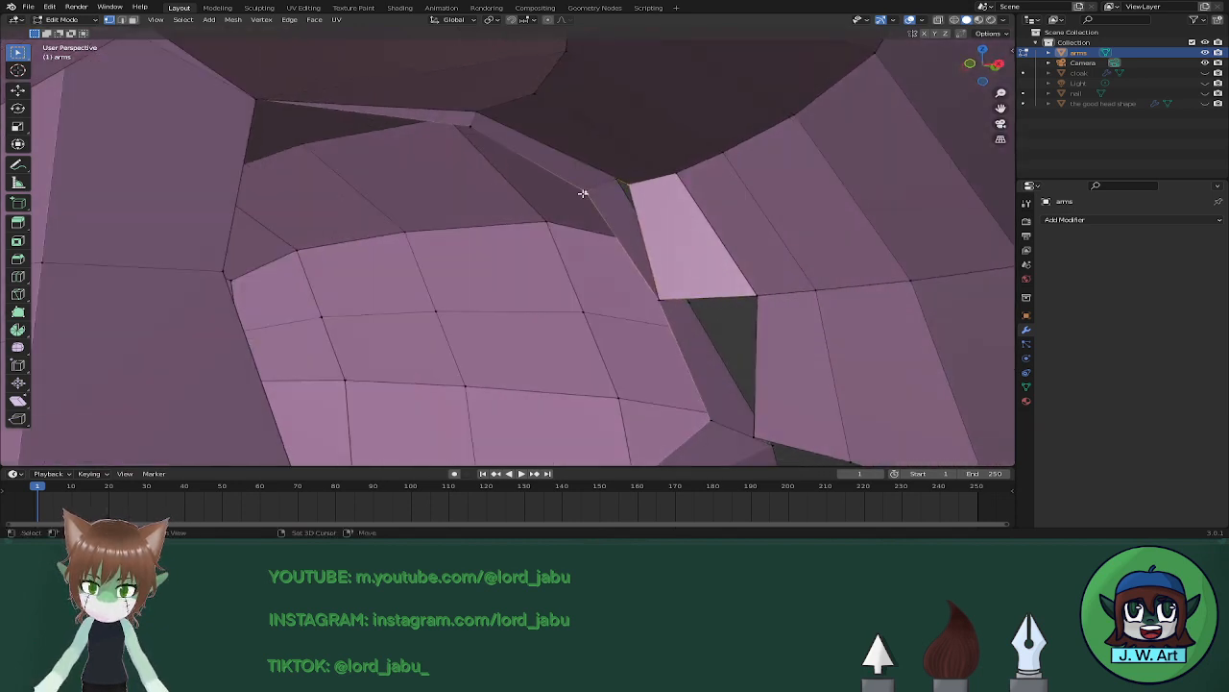
left_click(582, 193, "shift")
key("m")
left_click(584, 193)
Merge the next strip corner into the lower rim vertex at last, and fill the remaining triangular gap with a face.
middle_click_drag(584, 192, 640, 253)
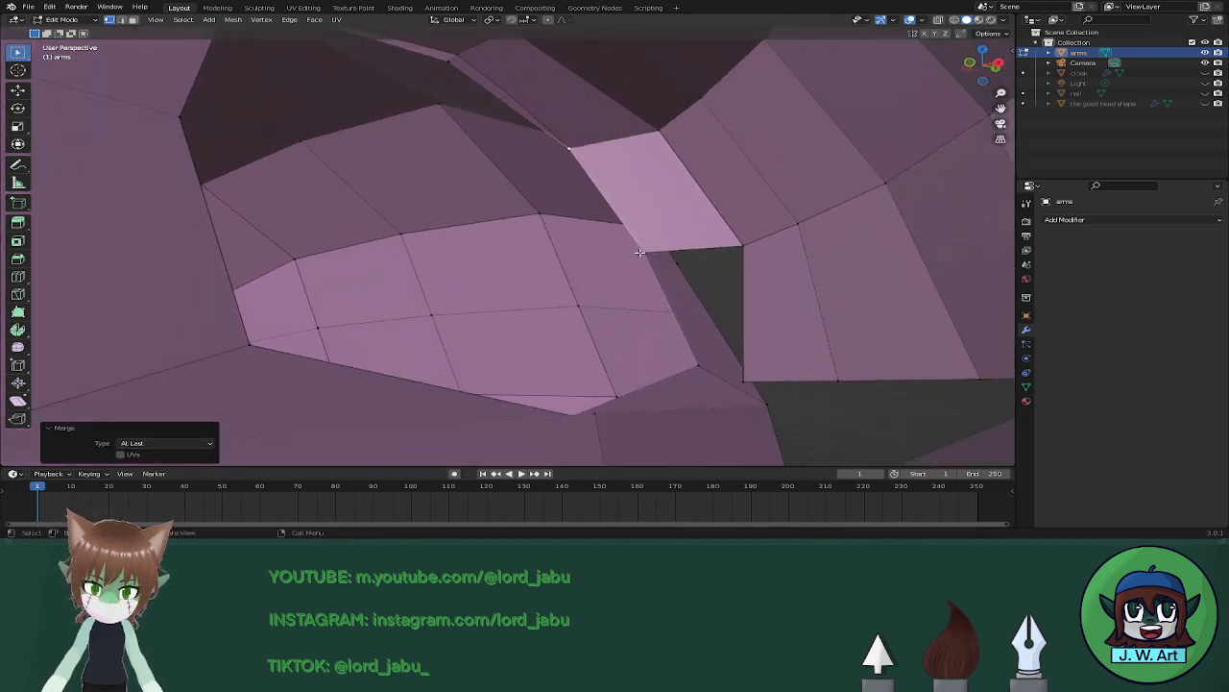
left_click(745, 382)
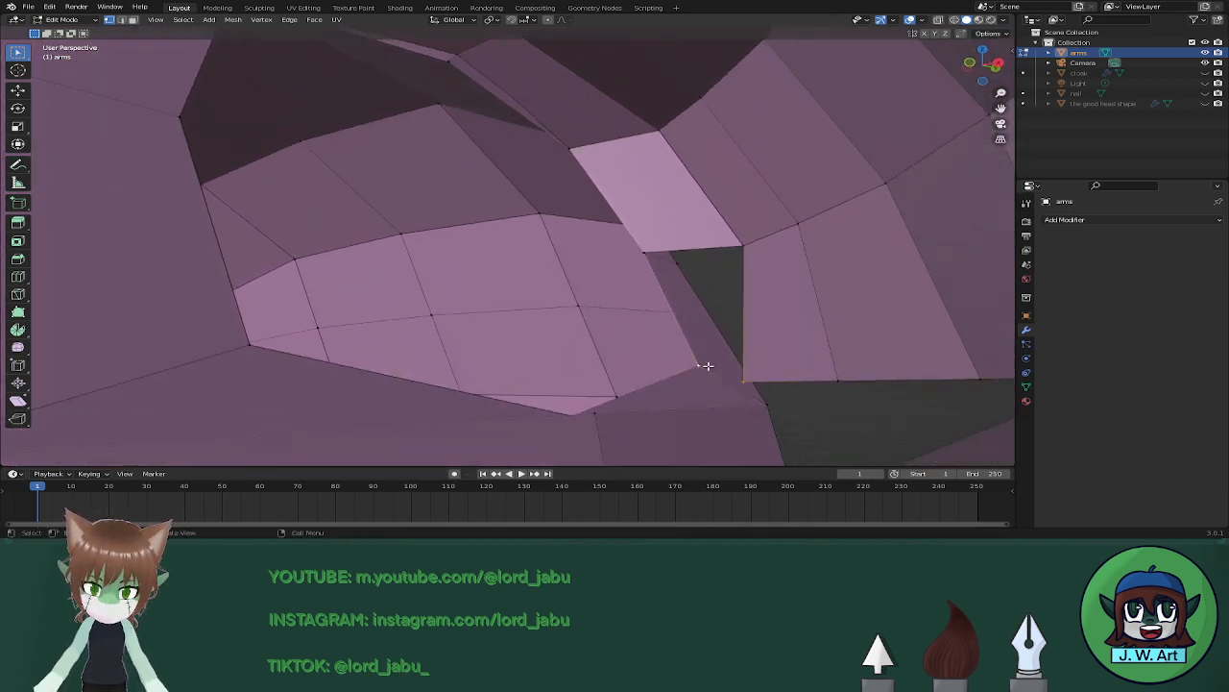
key("m")
left_click(708, 366)
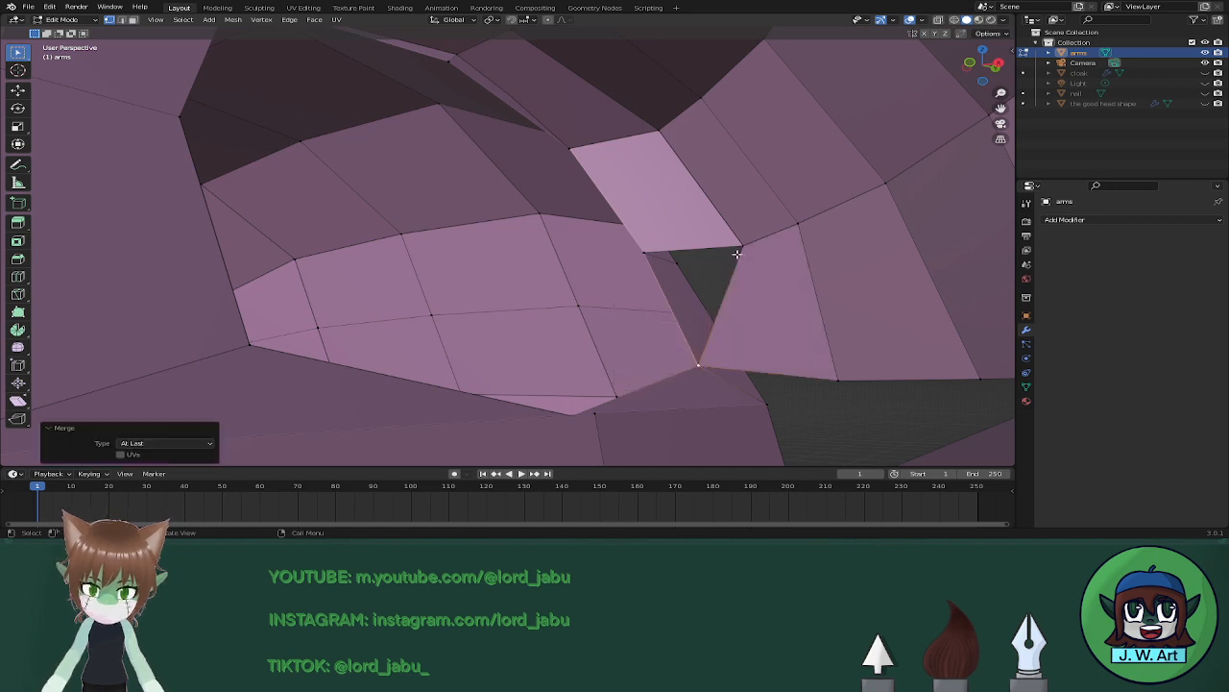
left_click(741, 249)
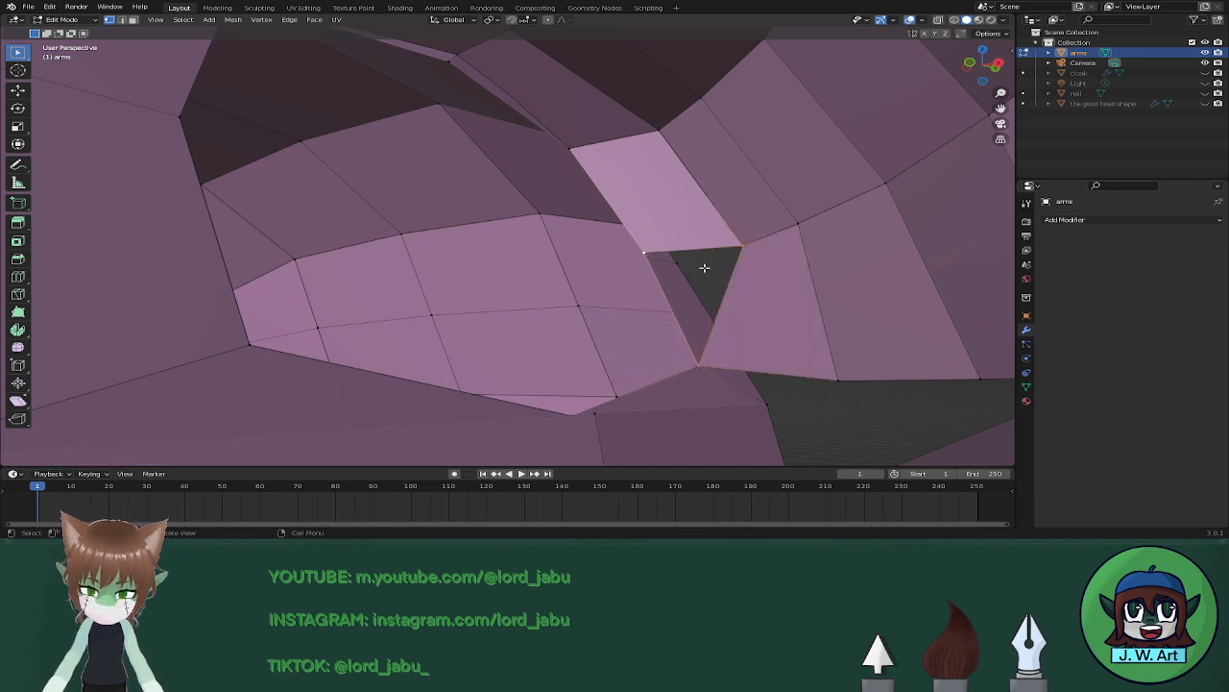
key("f")
Close the large hole below the strip from its boundary vertices, and move the selection along the Z axis.
middle_click_drag(720, 269, 555, 253)
left_click(413, 319)
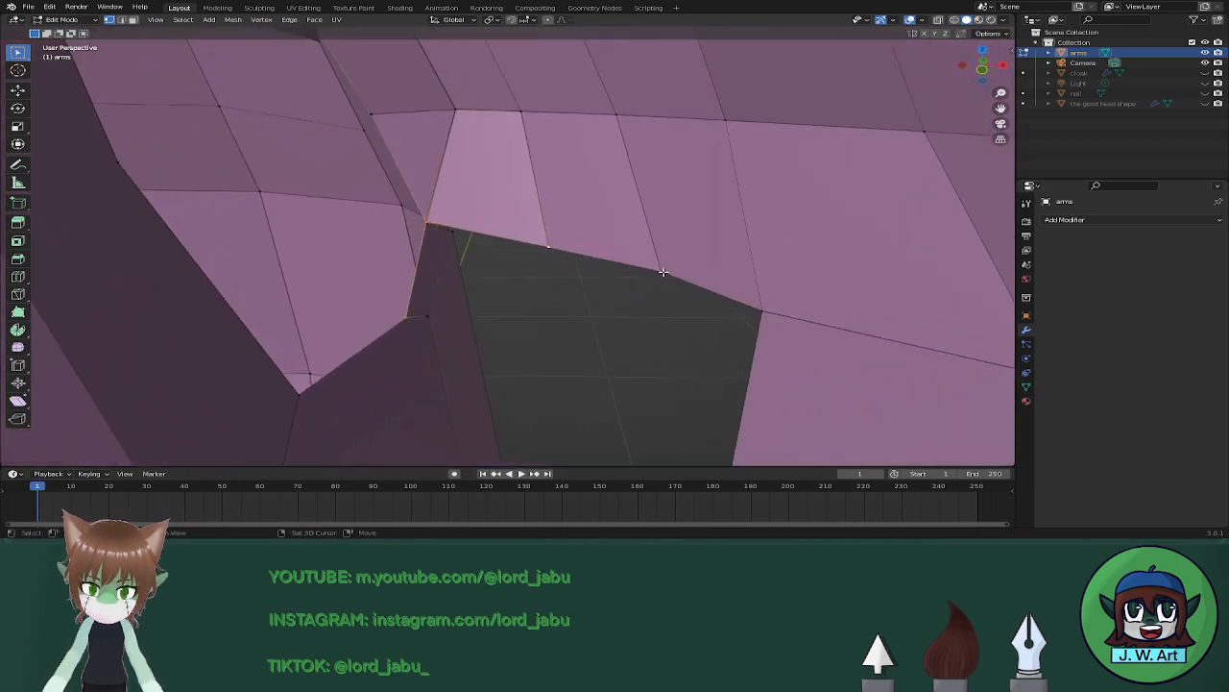
left_click(769, 313, "shift")
middle_click_drag(784, 318, 755, 266)
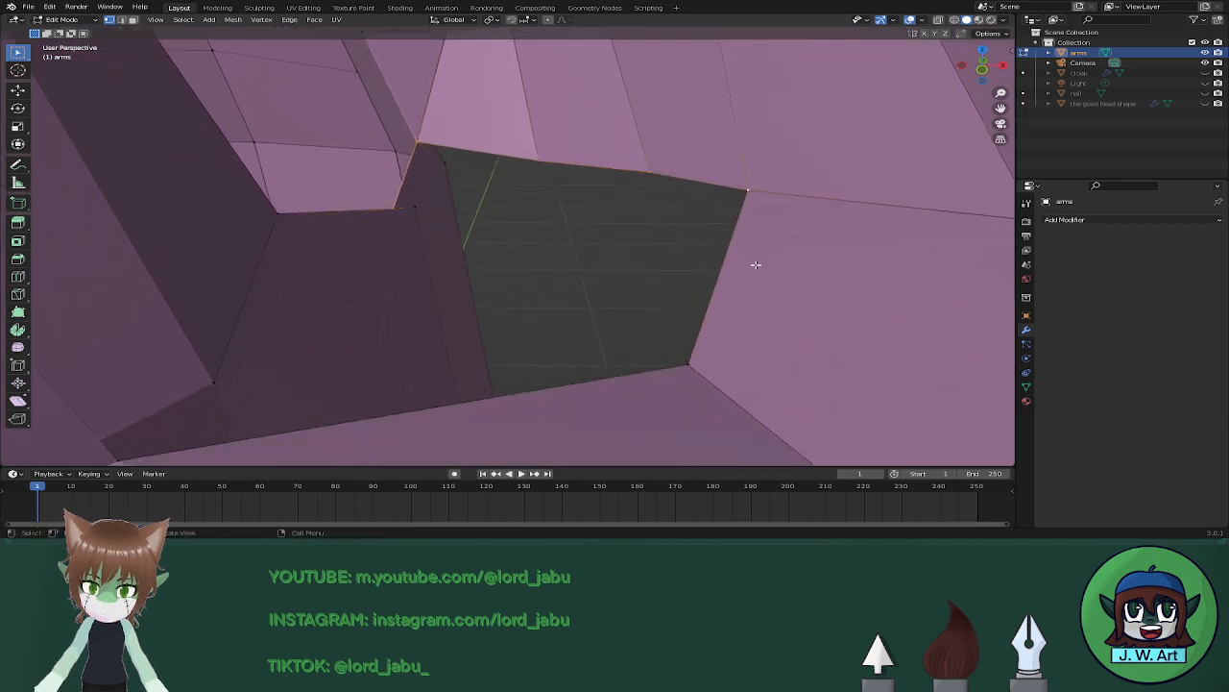
left_click(696, 364, "shift")
middle_click_drag(806, 276, 749, 260)
key("g")
key("z")
left_click(563, 294)
Fill the gap along the lower edge of the cavity with a face between its corner vertices.
left_click(751, 254)
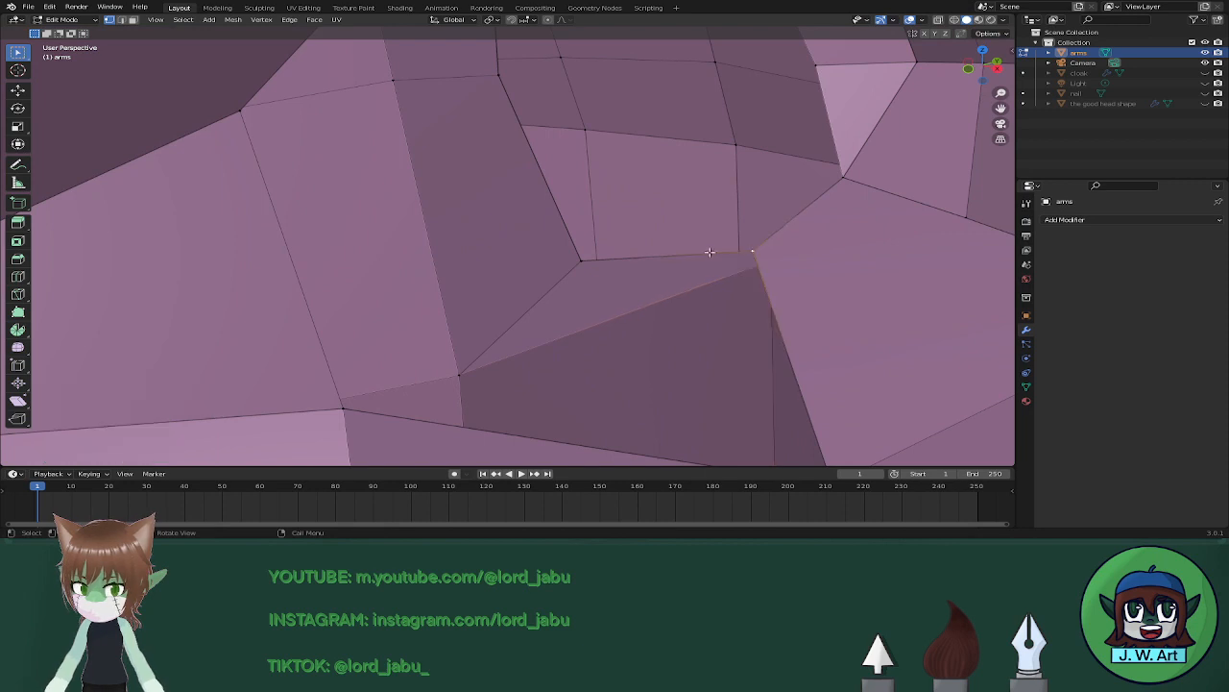
left_click(580, 262, "shift")
middle_click_drag(579, 262, 636, 262)
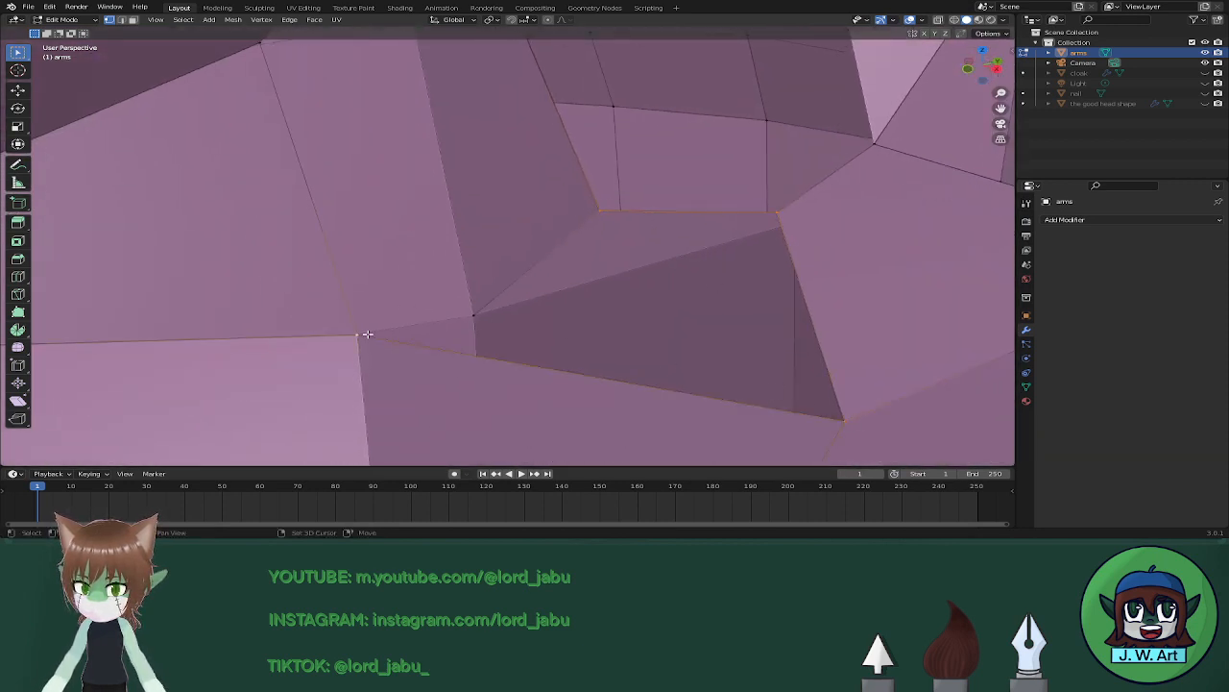
middle_click_drag(458, 312, 701, 355)
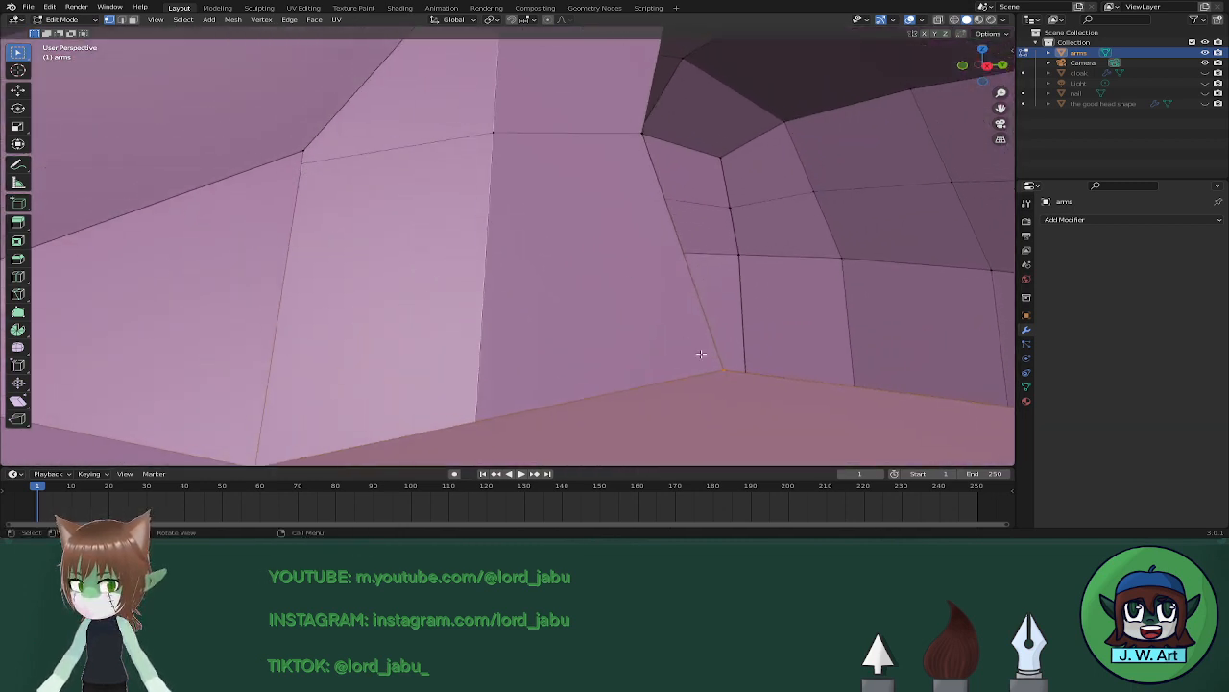
Fill the four-sided area above the cavity's side wall with a face between its corner vertices.
middle_click_drag(502, 269, 571, 254, "shift")
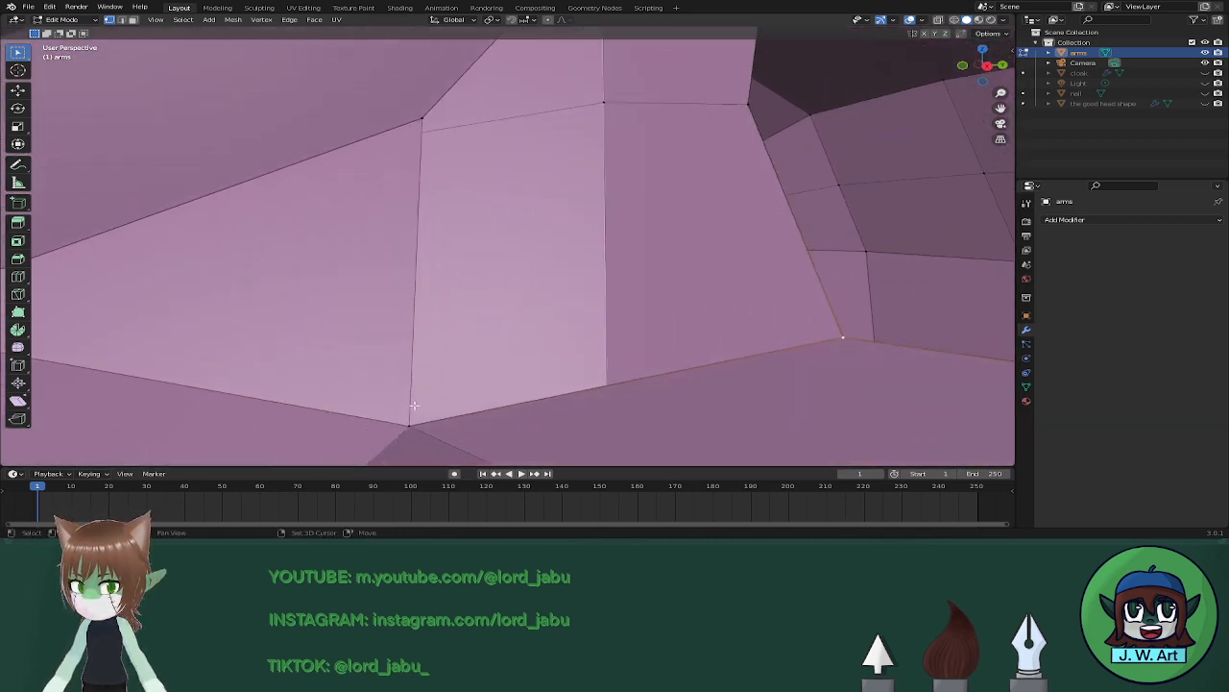
middle_click_drag(749, 107, 726, 215)
left_click(720, 74)
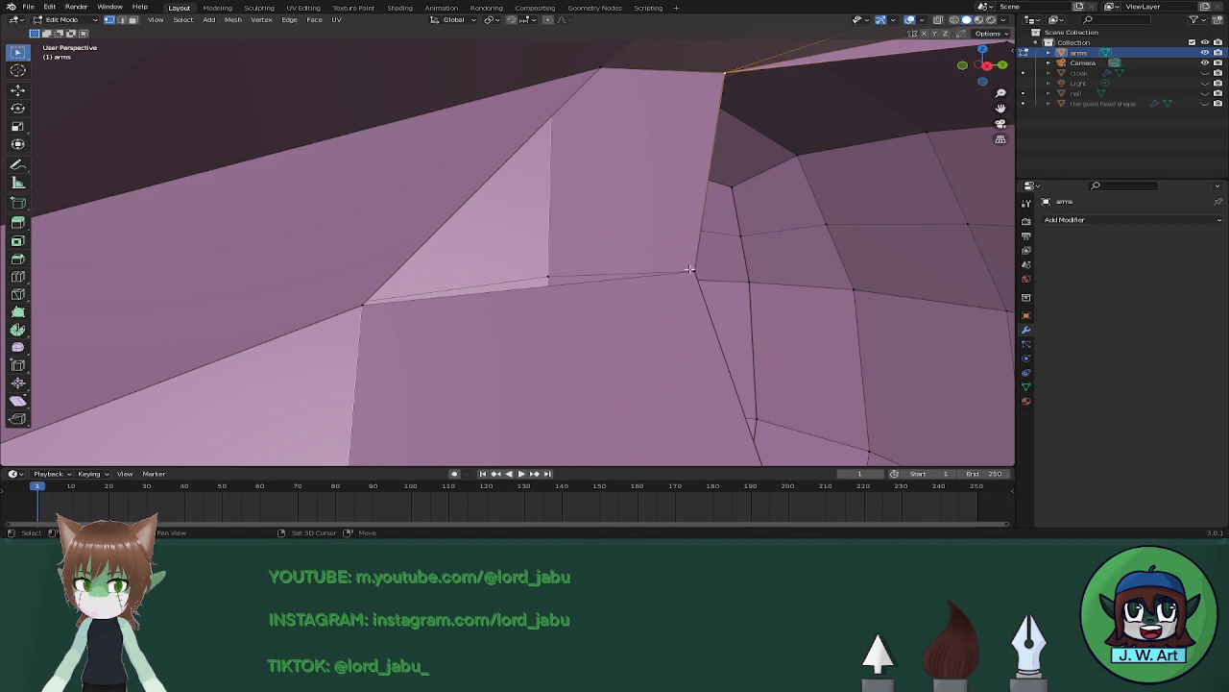
left_click(654, 97)
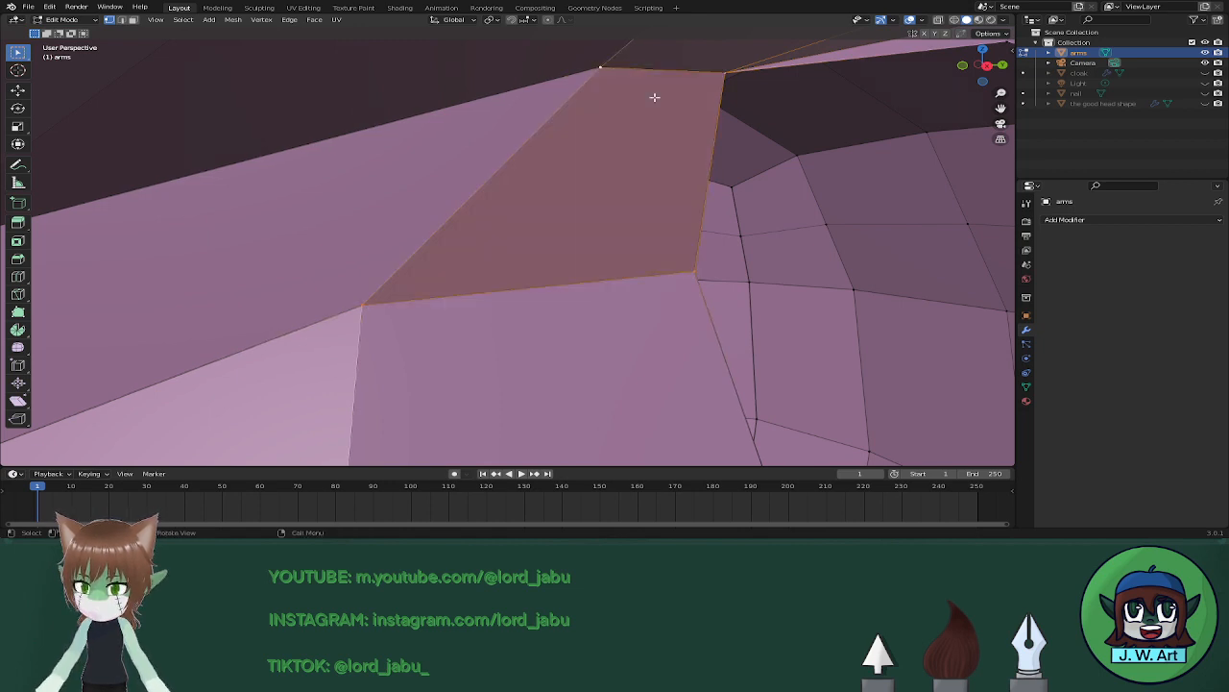
Slide the three vertices where the protruding part's end meets the main hand along their edges, the lowest by a factor of 0.076.
middle_click_drag(654, 97, 700, 94)
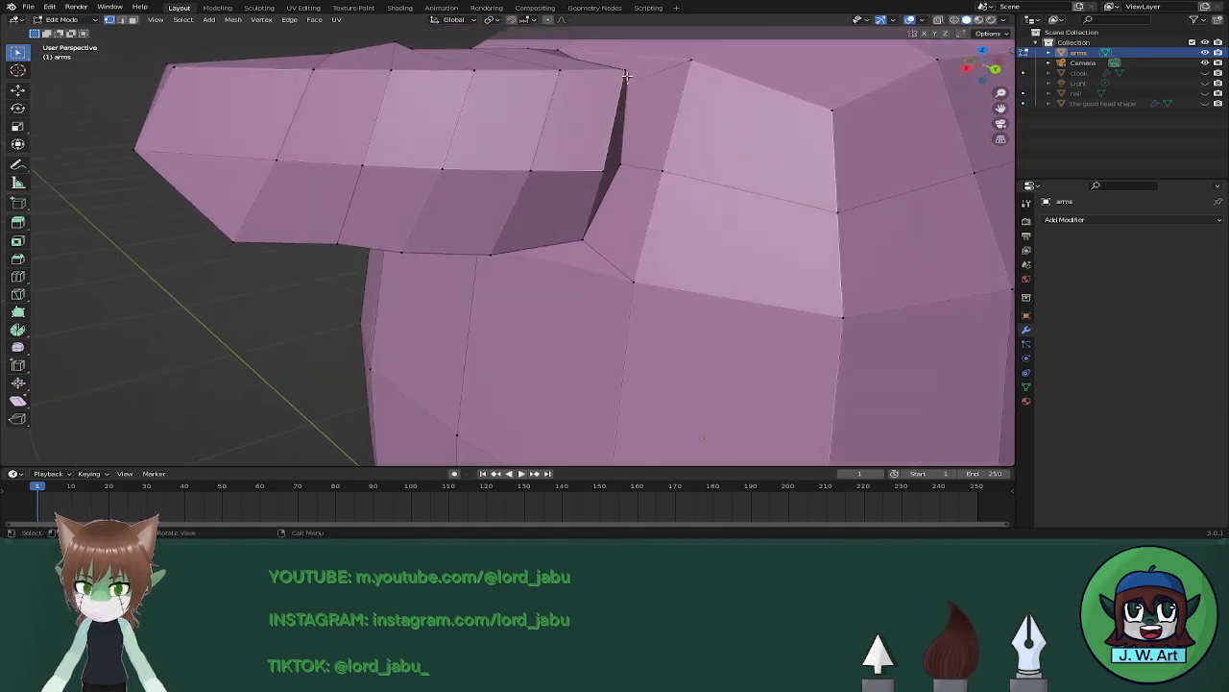
key("shift+v")
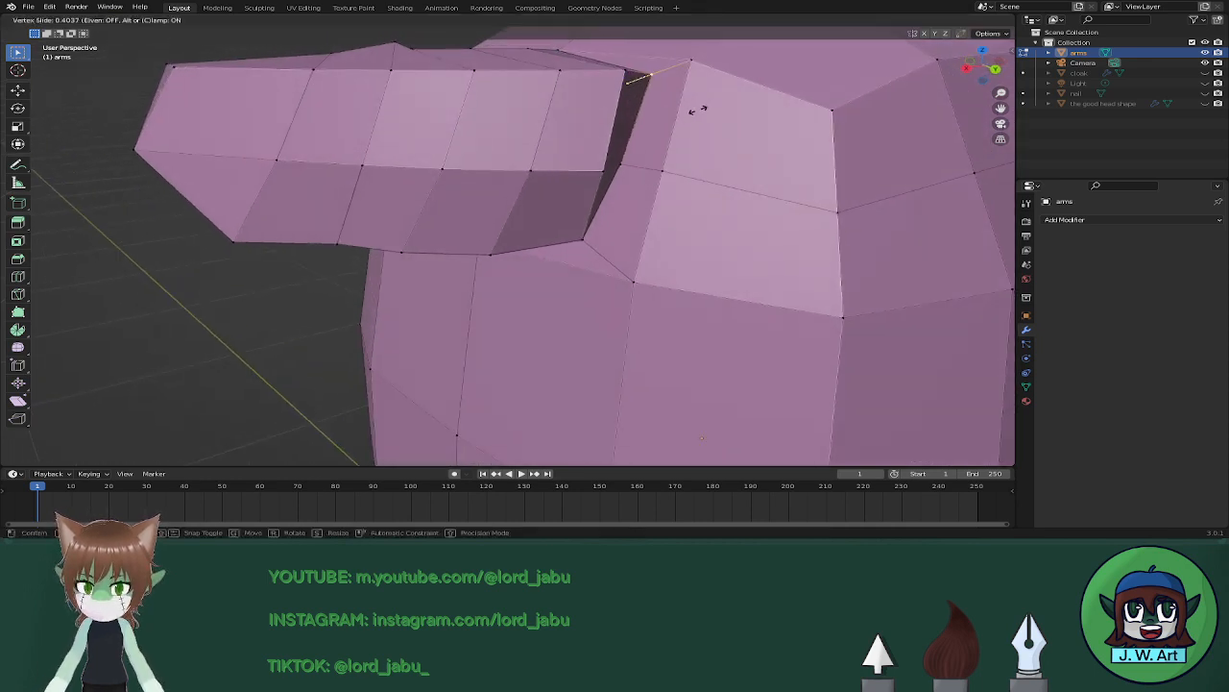
left_click(701, 108)
key("shift+v")
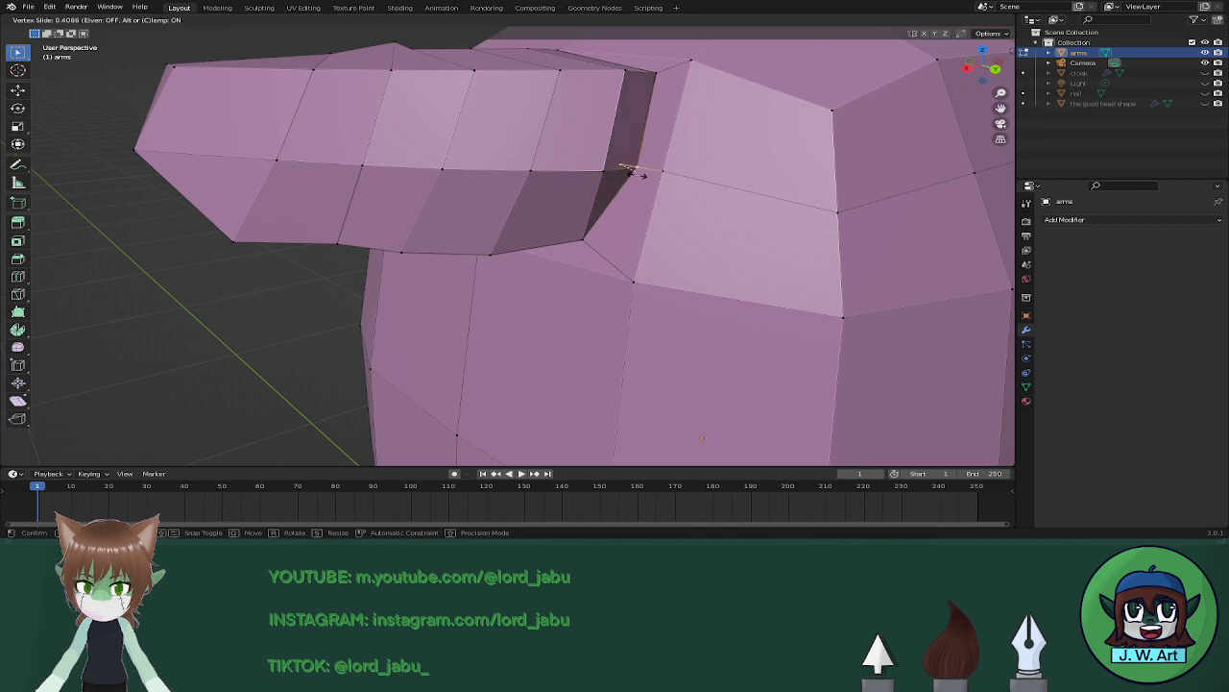
left_click(642, 173)
middle_click_drag(642, 173, 677, 138)
left_click(595, 219)
middle_click_drag(595, 220, 645, 259)
key("shift+v")
left_click(651, 260)
scroll(650, 261, "down", 3)
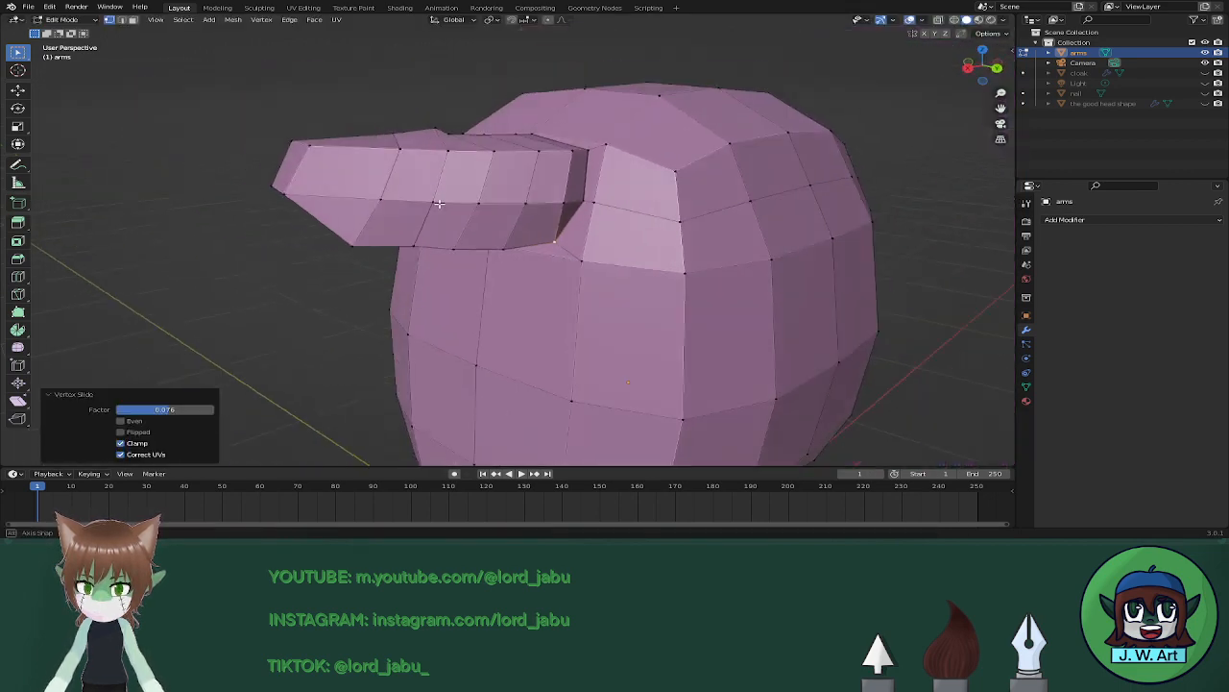
Delete the four narrow strip faces along the lower edge and adjoining side of the cavity's rim.
middle_click_drag(439, 203, 601, 207)
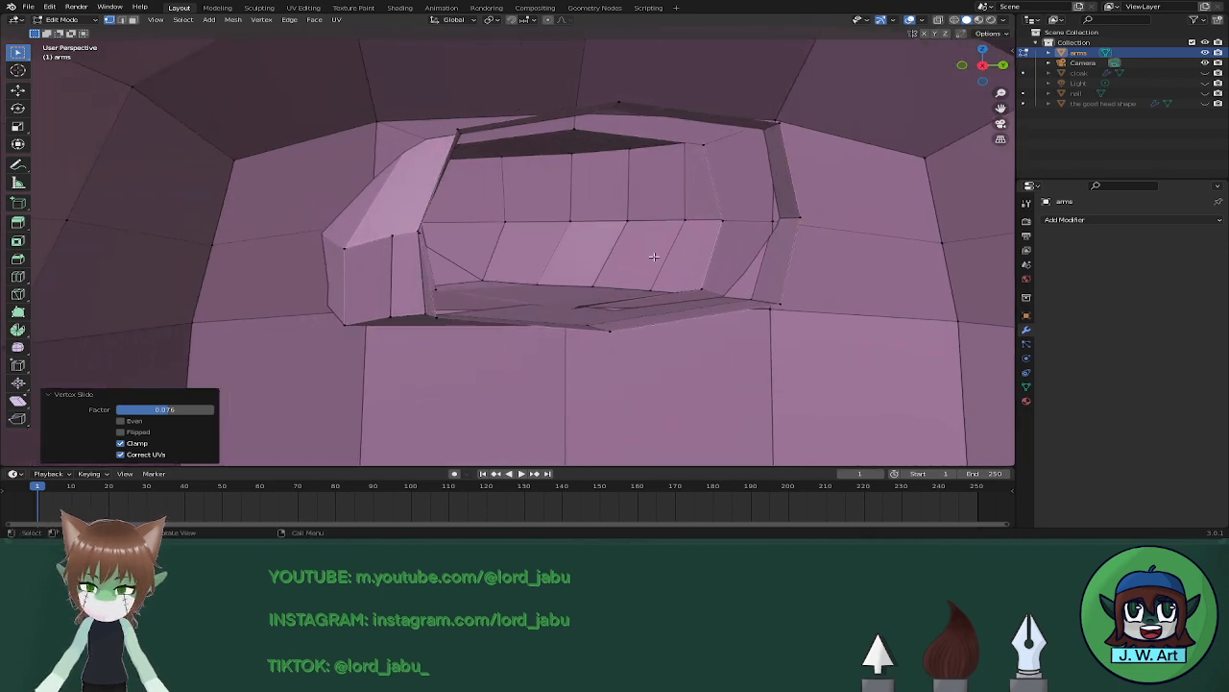
key("3")
middle_click_drag(653, 256, 581, 288)
left_click(553, 345)
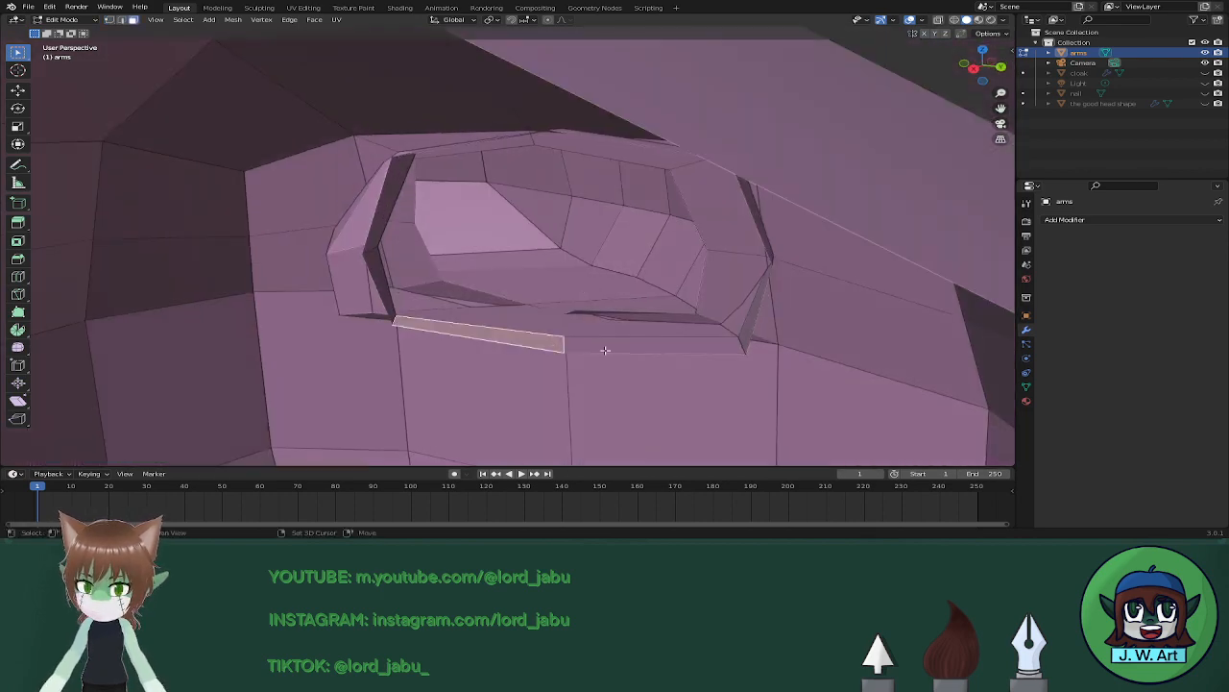
left_click(606, 348, "shift")
middle_click_drag(606, 347, 736, 278)
left_click(738, 274, "shift")
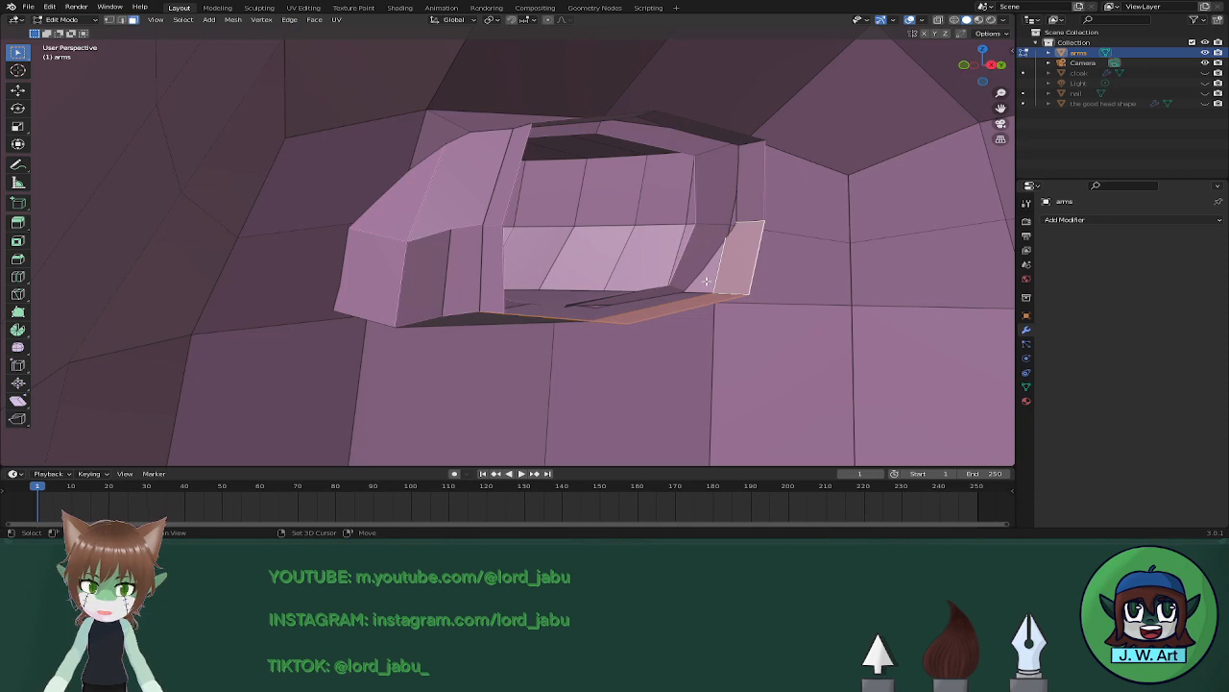
left_click(751, 204, "shift")
key("x")
left_click(752, 200)
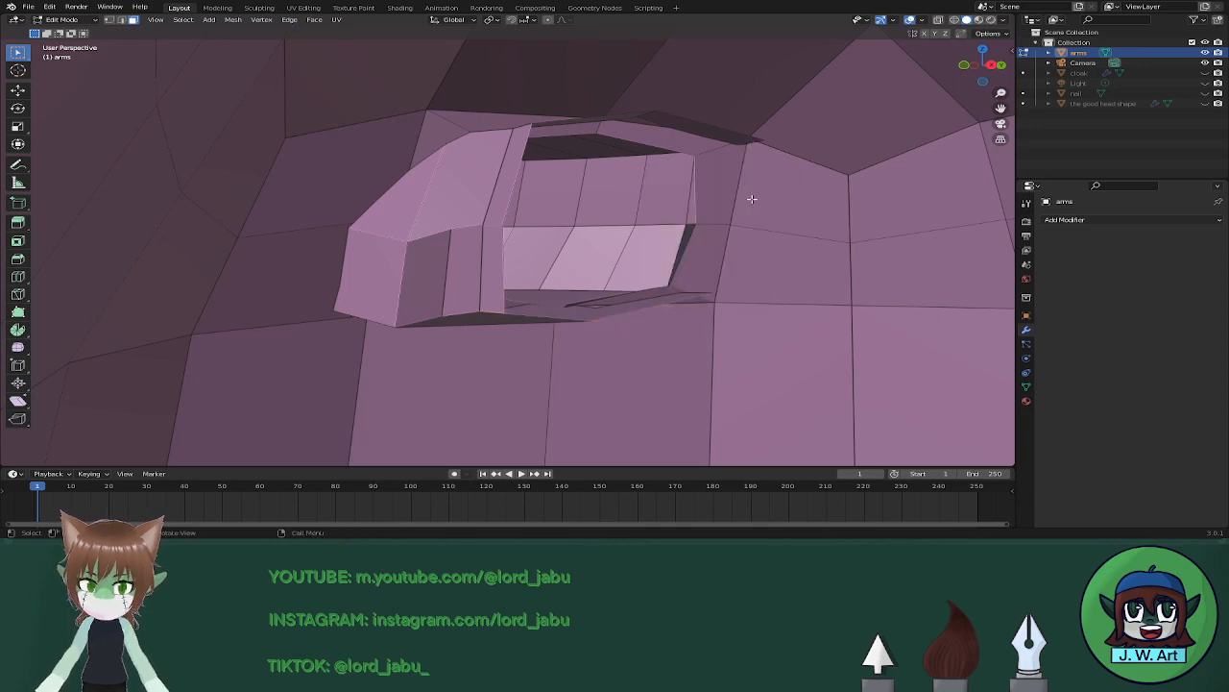
Delete the three narrow strip faces running along the upper rim of the cavity.
middle_click_drag(752, 199, 727, 141)
left_click(723, 139)
left_click(576, 113, "shift")
middle_click_drag(576, 113, 361, 179)
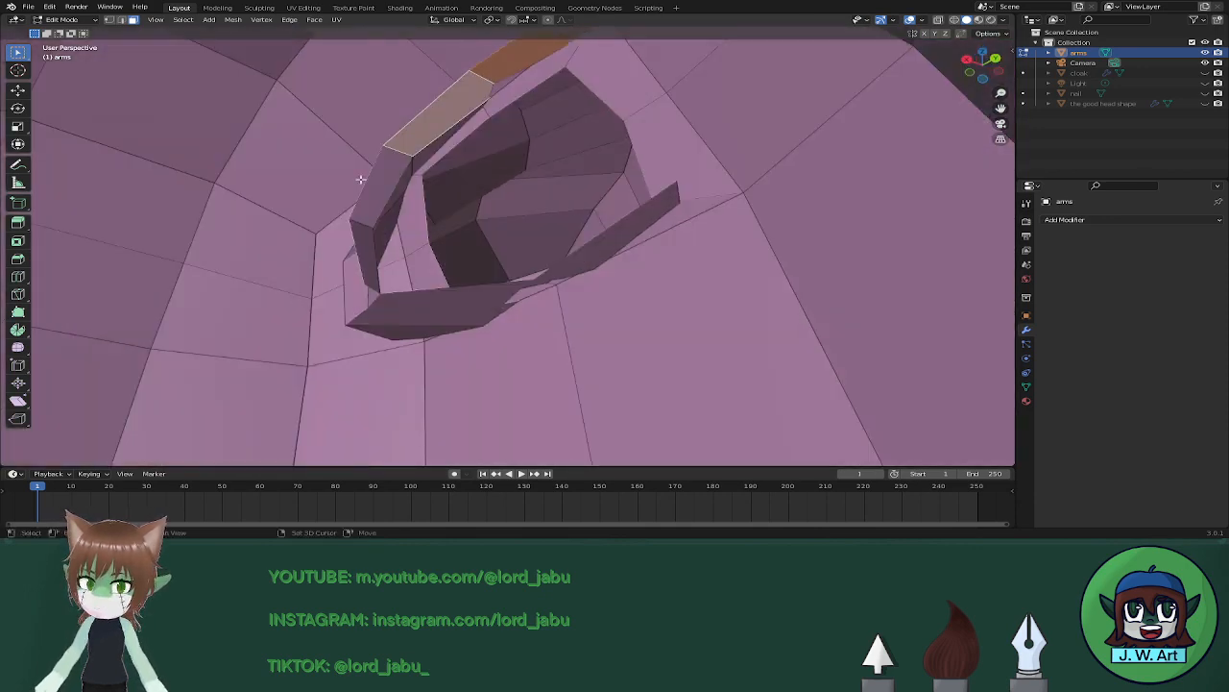
left_click(423, 162, "shift")
key("x")
left_click(420, 164)
Delete the stray block of faces at the cavity's other side together with the long face along its lower edge.
middle_click_drag(419, 165, 338, 260)
left_click(338, 260)
left_click(348, 214, "shift")
middle_click_drag(348, 215, 461, 252)
left_click(350, 279, "shift")
left_click(364, 277, "shift")
middle_click_drag(364, 276, 410, 267, "shift")
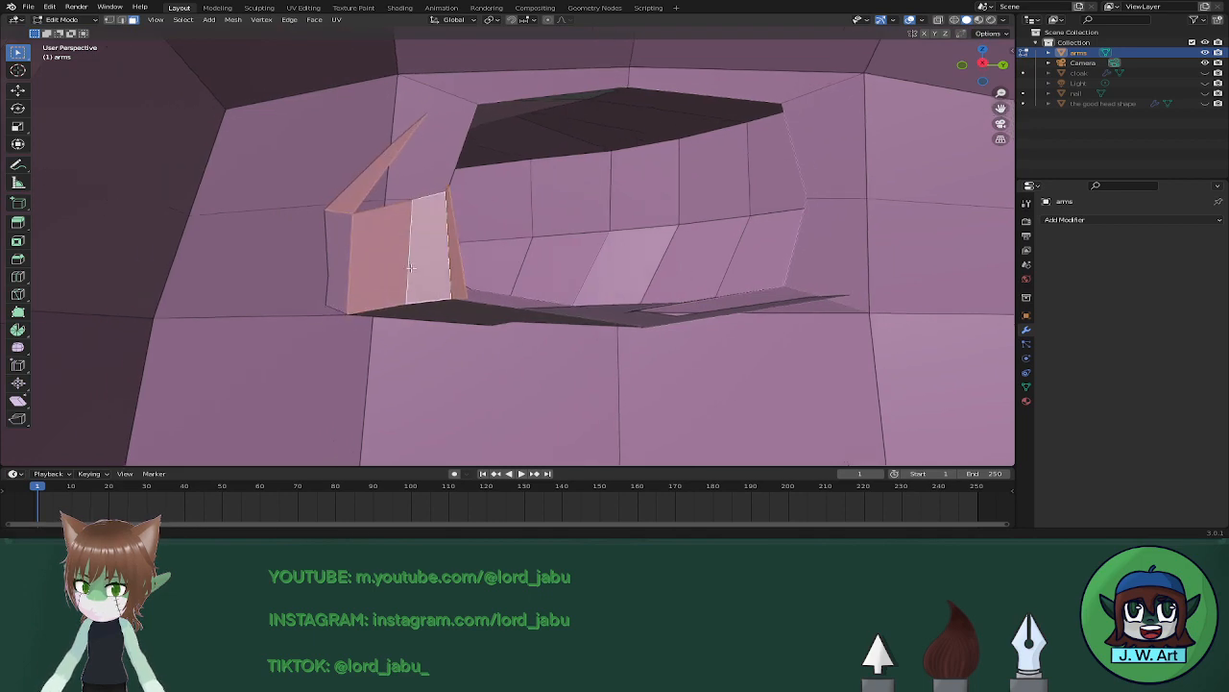
left_click(339, 254, "shift")
left_click(468, 316, "shift")
middle_click_drag(468, 316, 676, 228)
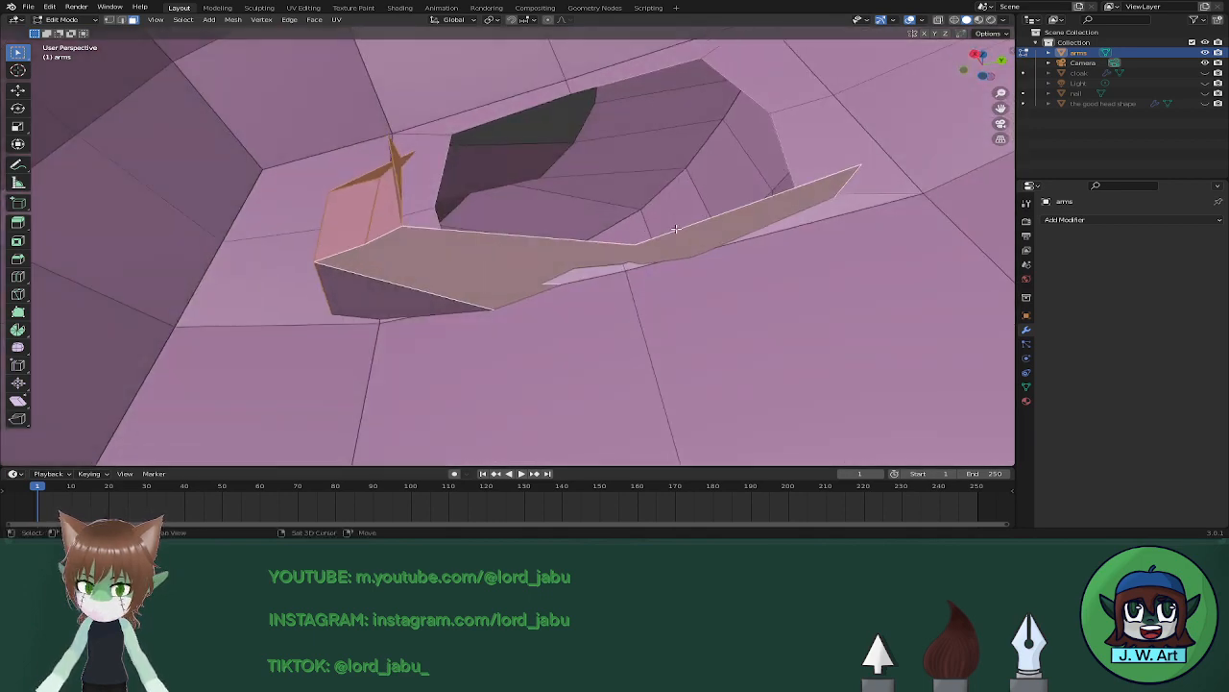
key("x")
left_click(398, 297)
Inspect the protruding part and the gap where it joins the hand from several angles.
middle_click_drag(398, 297, 392, 388)
scroll(498, 358, "up", 4)
middle_click_drag(576, 326, 519, 316)
scroll(532, 325, "down", 4)
scroll(505, 343, "up", 4)
scroll(518, 322, "down", 6)
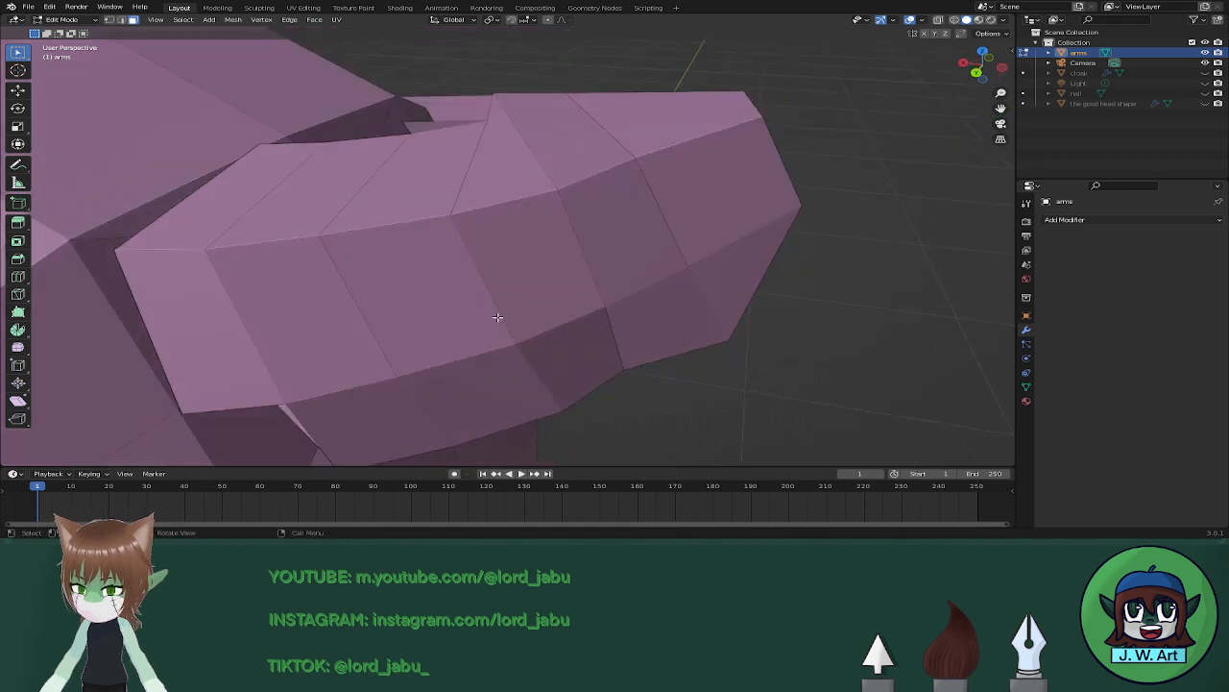
scroll(395, 307, "up", 4)
middle_click_drag(395, 306, 543, 267)
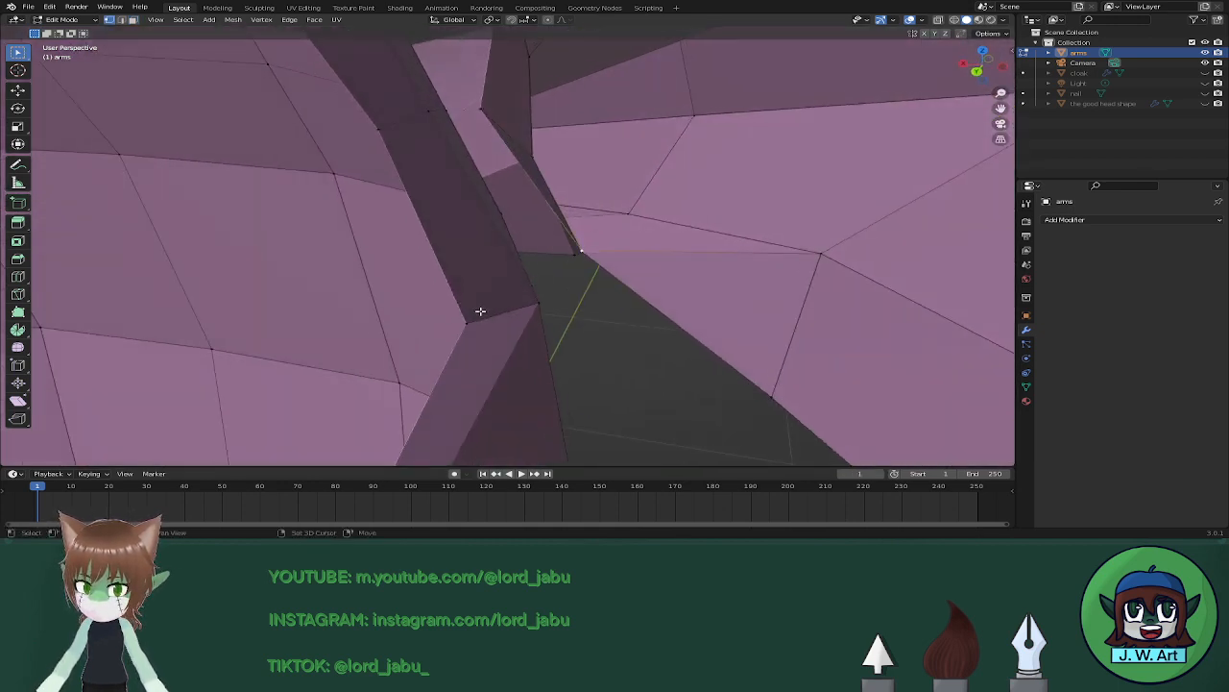
Move the vertex near the overlapping corner of the gap's lower edge down along the Z axis by about 0.011 m.
middle_click_drag(512, 318, 714, 302)
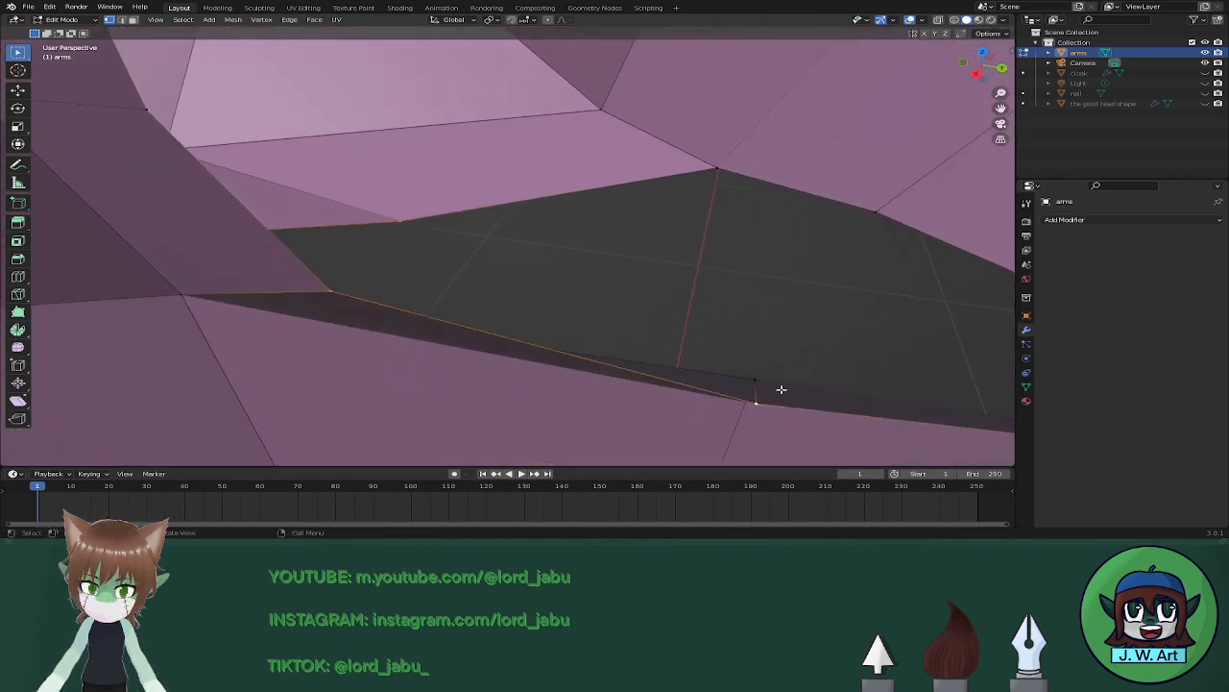
middle_click_drag(781, 386, 679, 349)
left_click(544, 415)
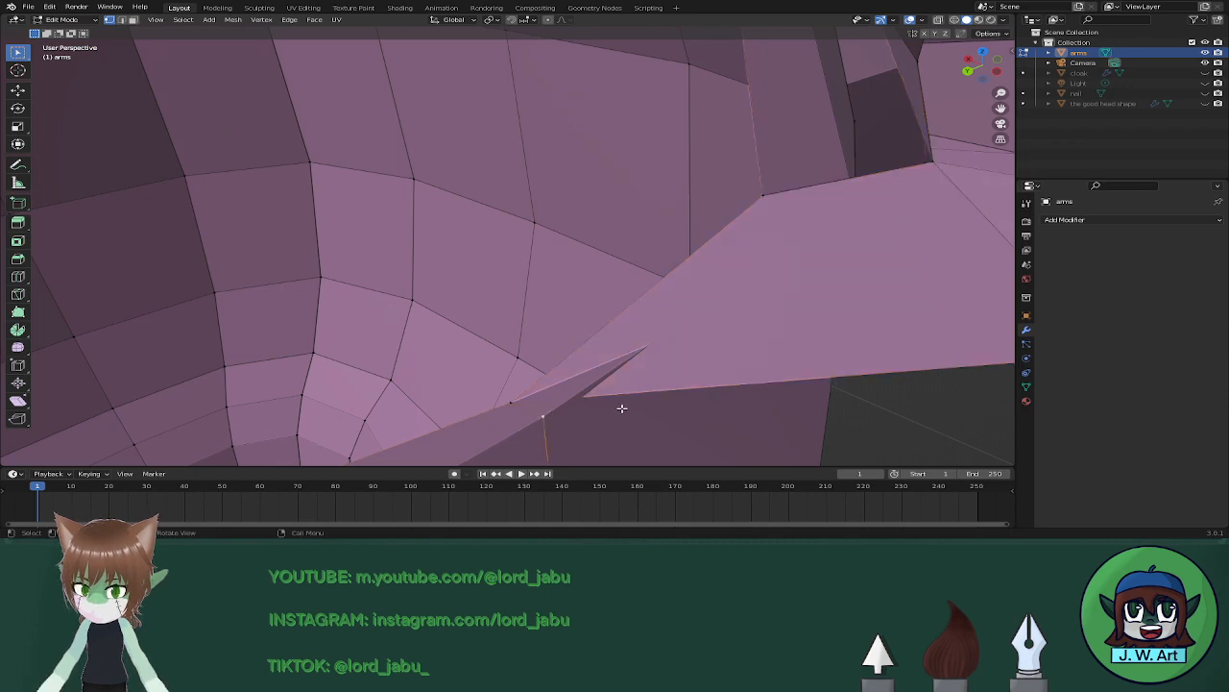
key("g")
key("z")
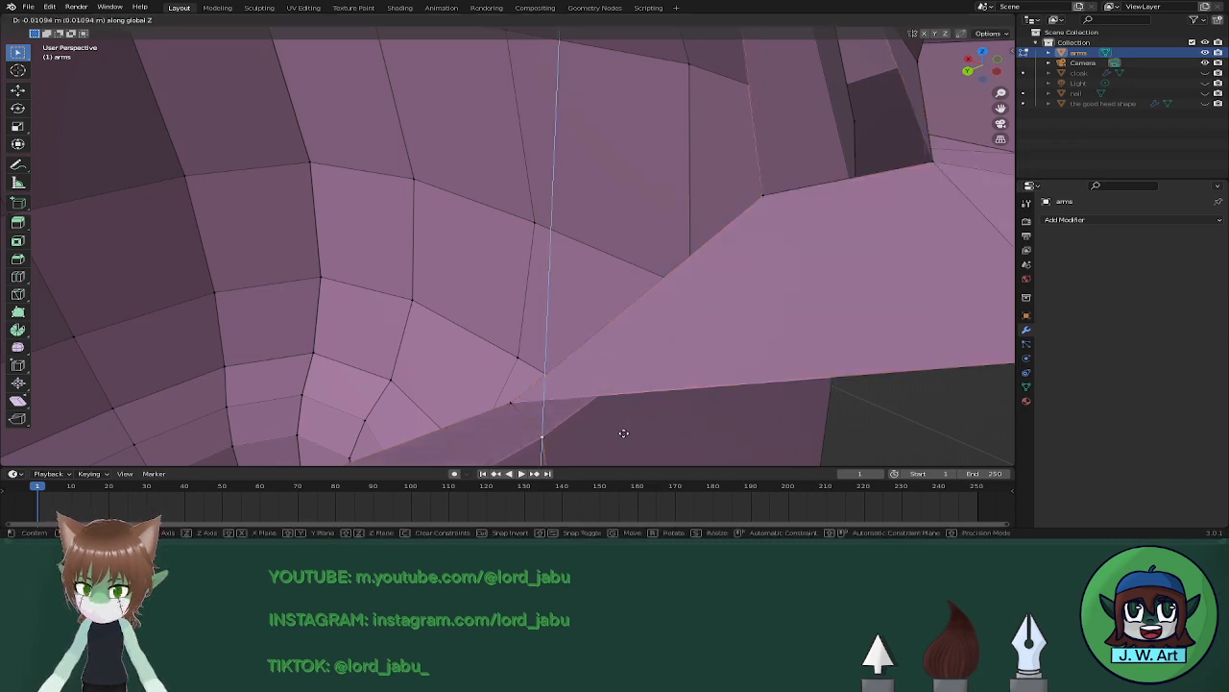
left_click(623, 433)
Try to fill part of the large opening with a face between its rim vertices.
middle_click_drag(623, 433, 733, 416)
left_click(630, 362)
middle_click_drag(630, 362, 542, 207)
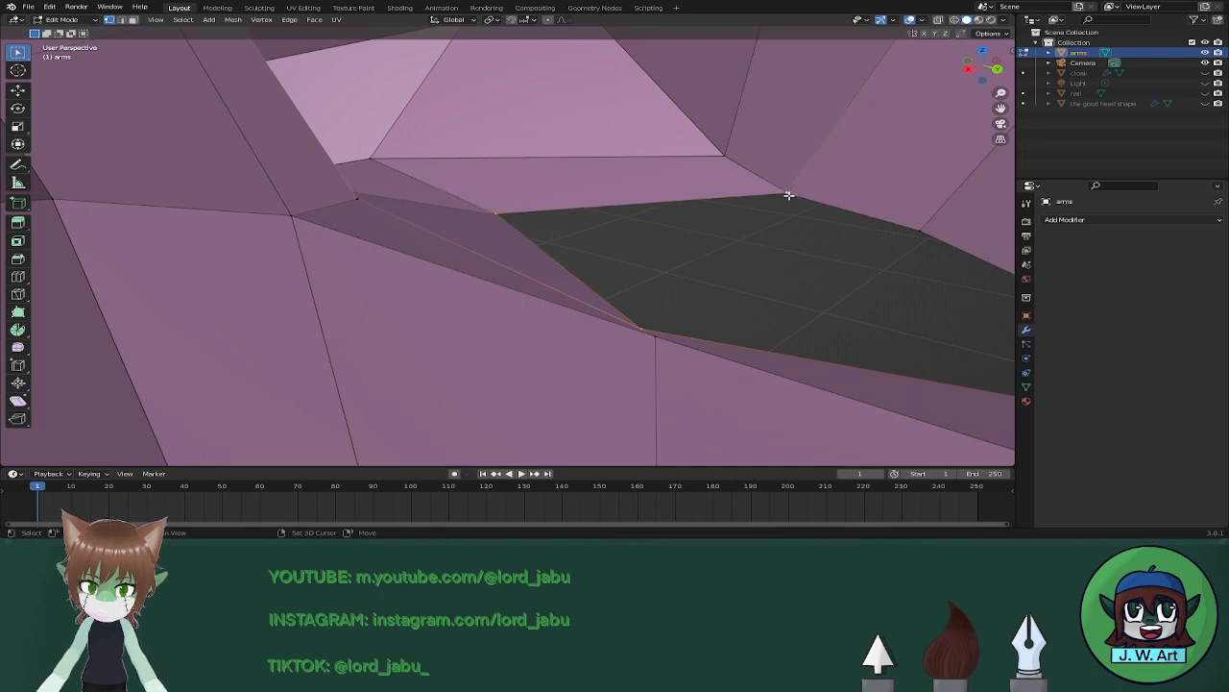
middle_click_drag(788, 195, 814, 274)
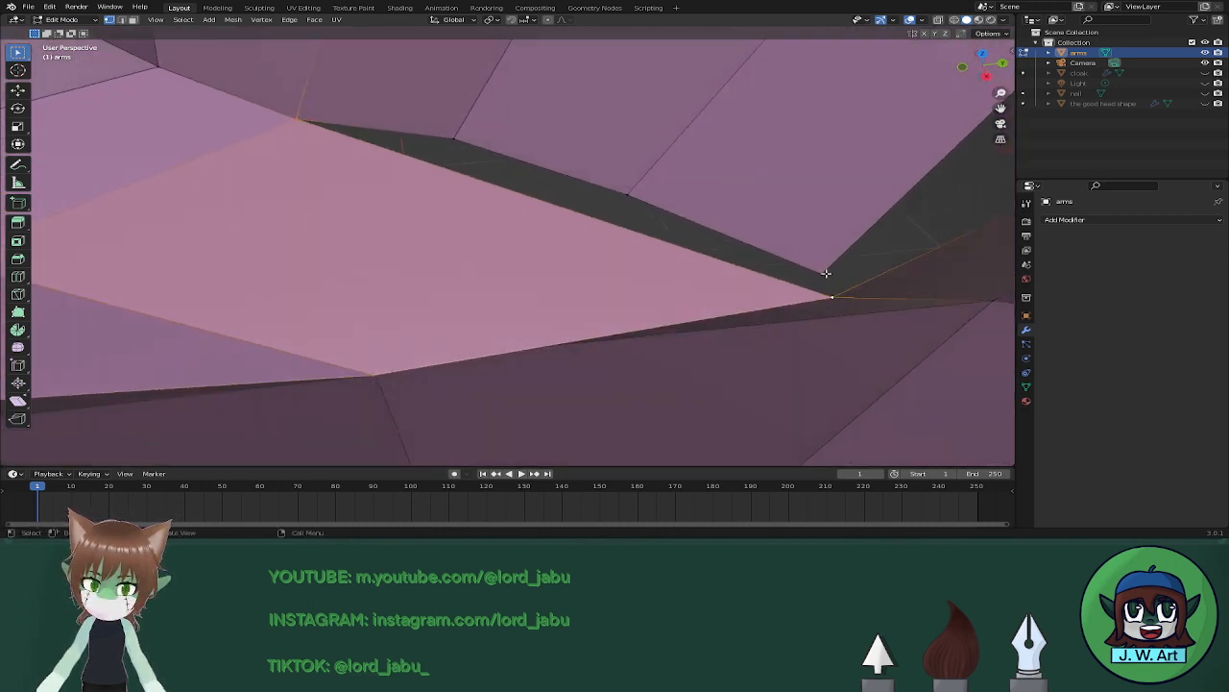
key("ctrl+z")
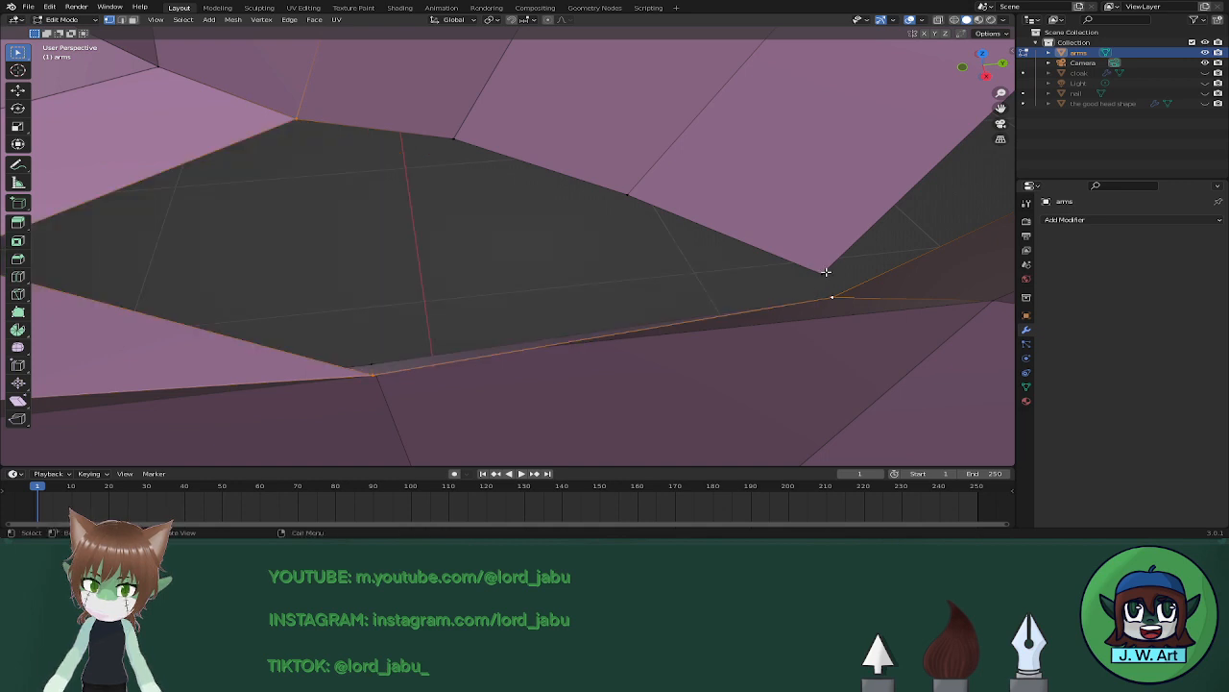
Merge the loose corner vertex into the adjacent lower rim vertex at last, and select the rim vertices around the large opening.
left_click(826, 271)
key("m")
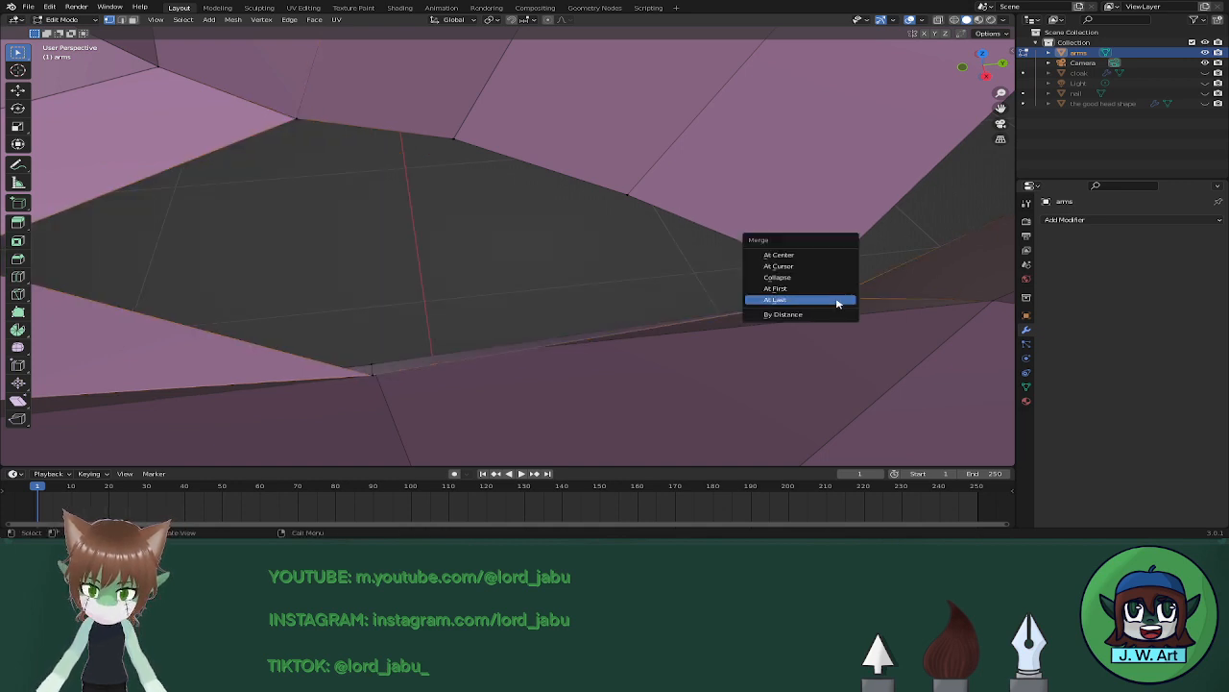
left_click(836, 299)
left_click(629, 196, "shift")
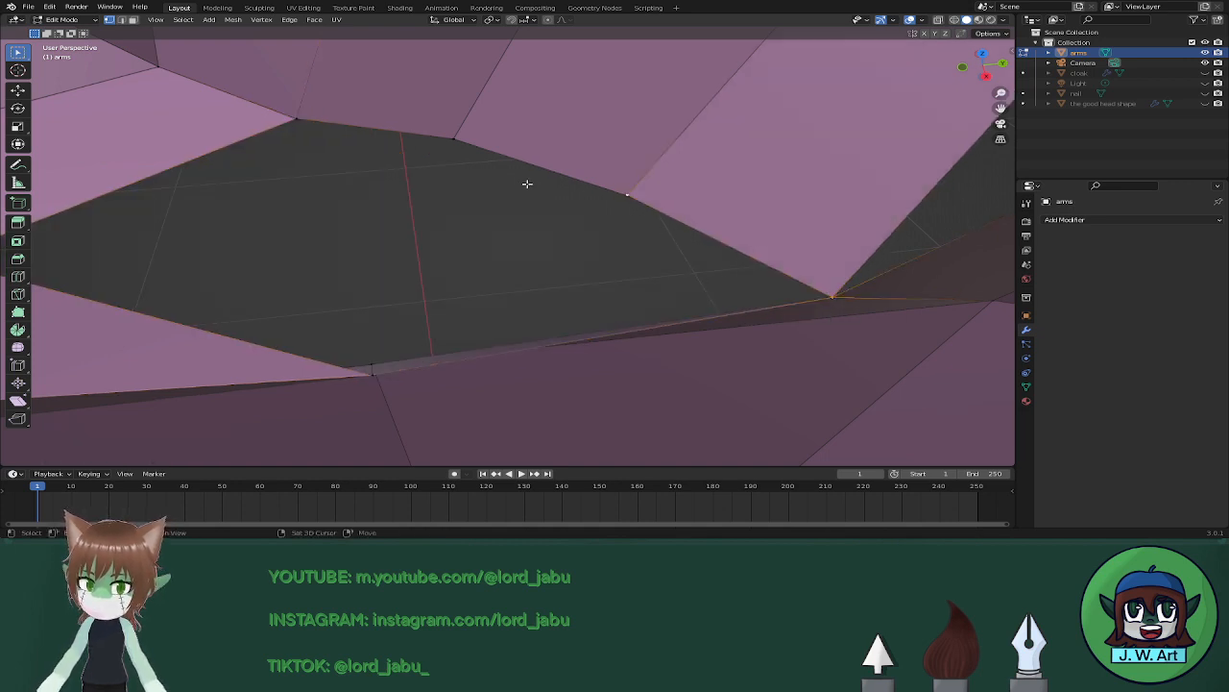
middle_click_drag(274, 156, 446, 161)
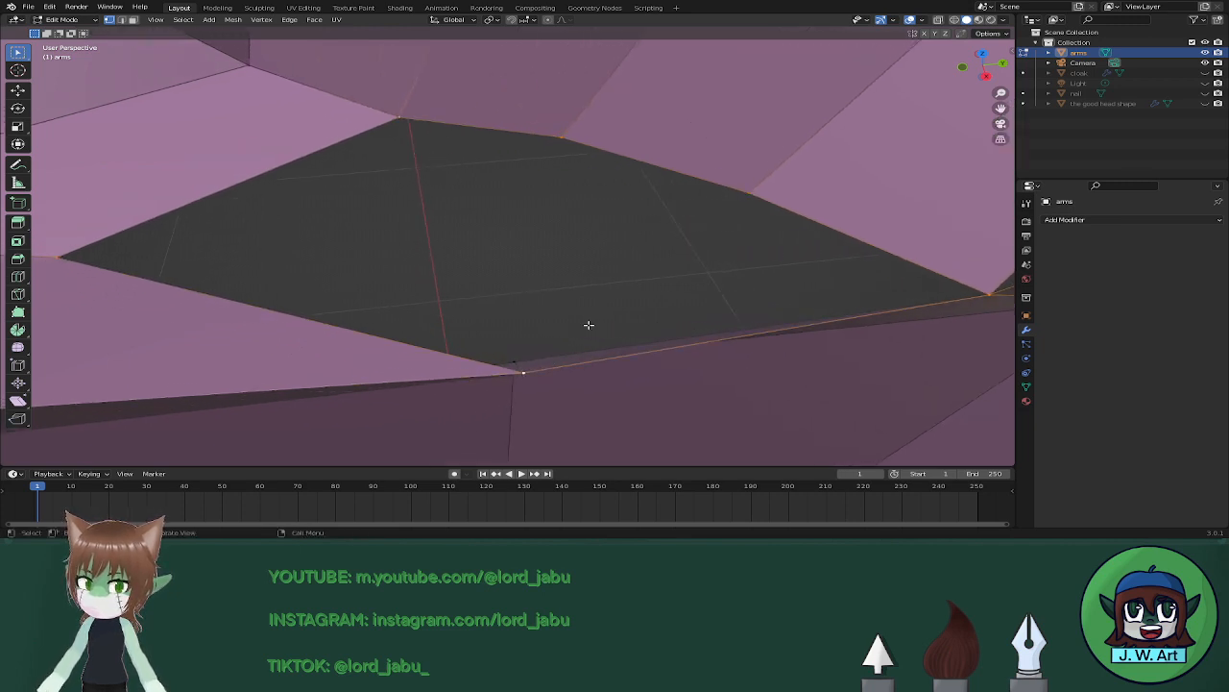
middle_click_drag(593, 315, 635, 297)
Merge the strip's loose corner into the neighbouring rim vertex at last, and fill the triangular gap below it with a face.
left_click(480, 209)
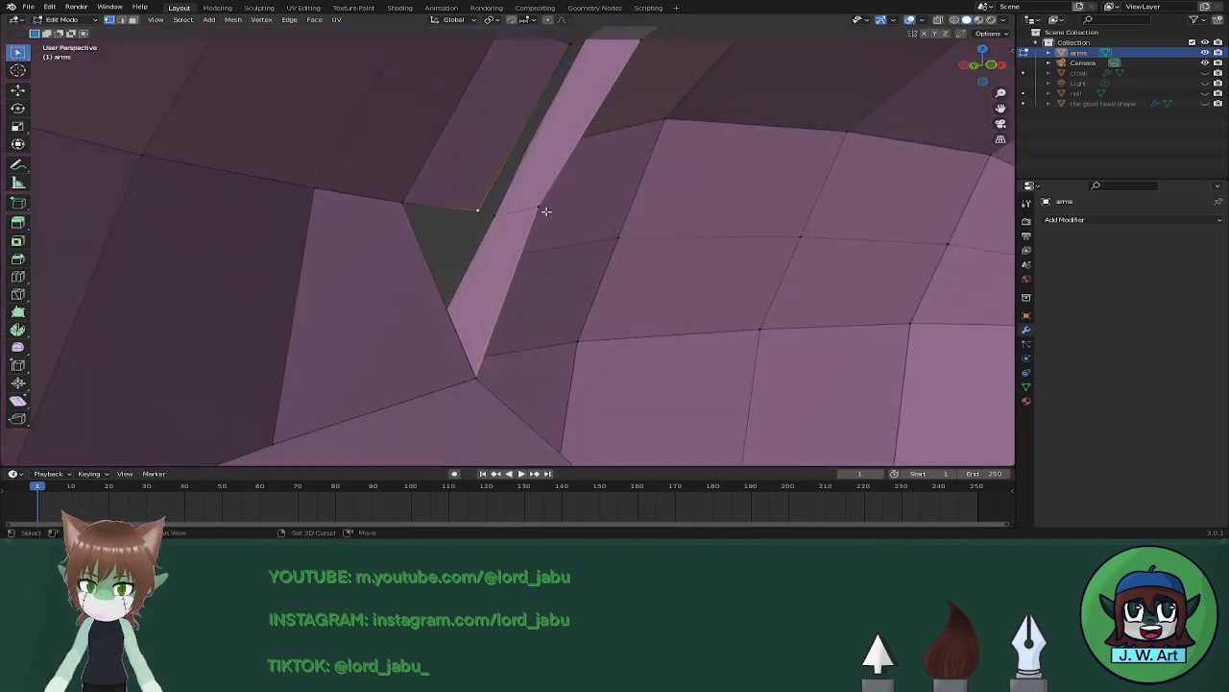
key("m")
left_click(539, 208)
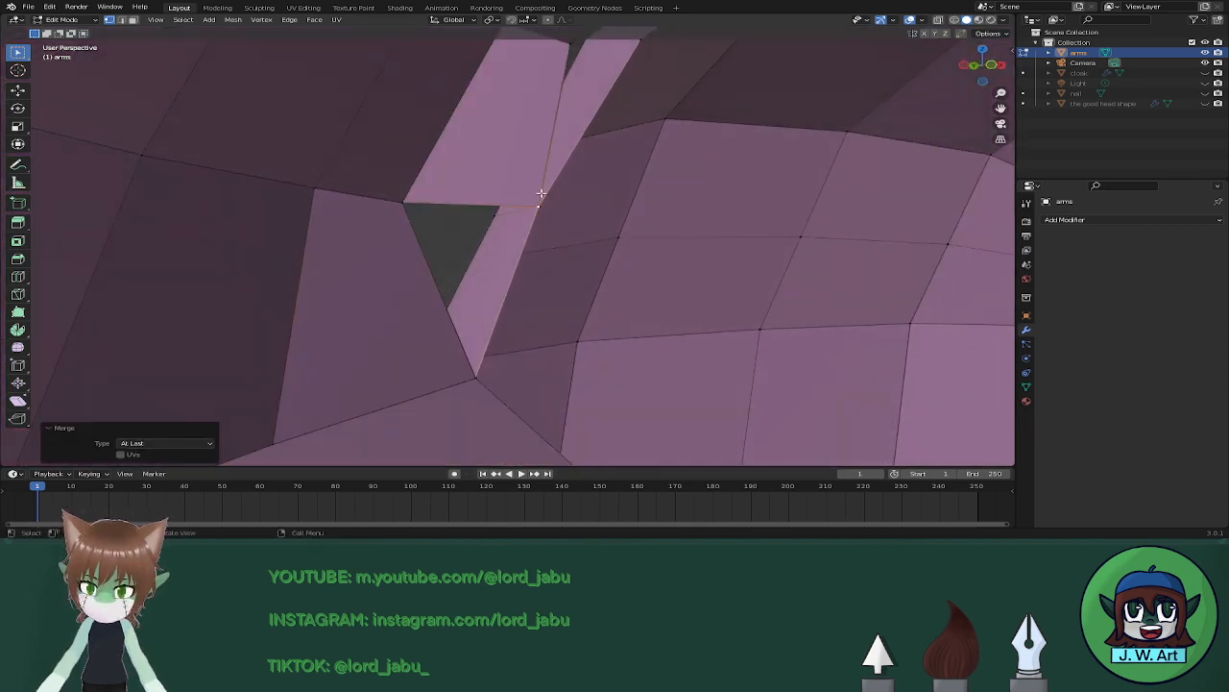
middle_click_drag(539, 207, 545, 248)
left_click(411, 235, "shift")
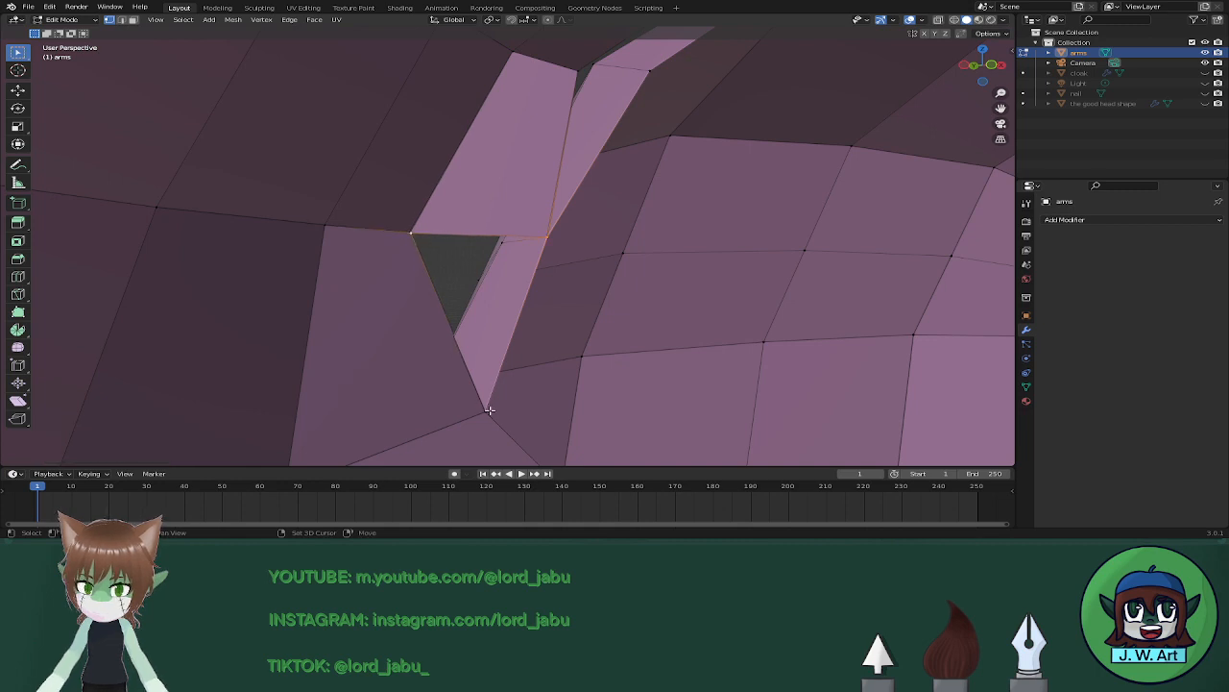
key("f")
middle_click_drag(515, 368, 570, 304)
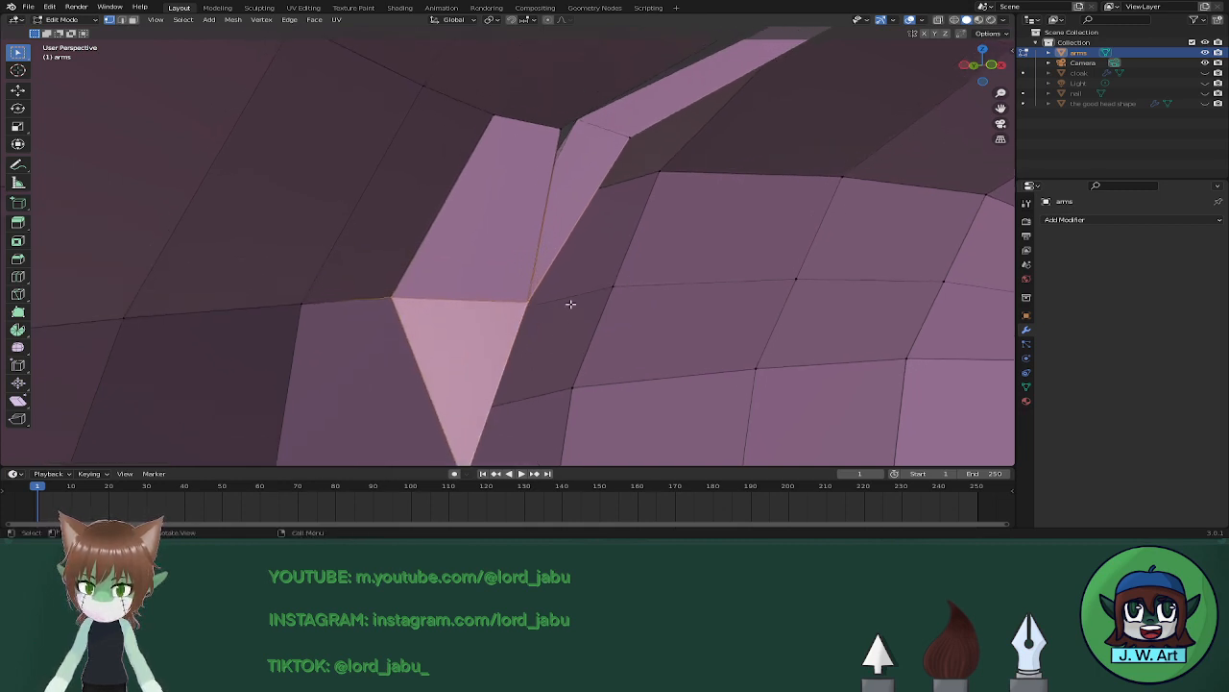
Merge the next two loose corners along the strip into their neighbouring rim vertices at last.
key("m")
left_click(635, 137)
middle_click_drag(625, 168, 647, 201)
left_click(649, 192)
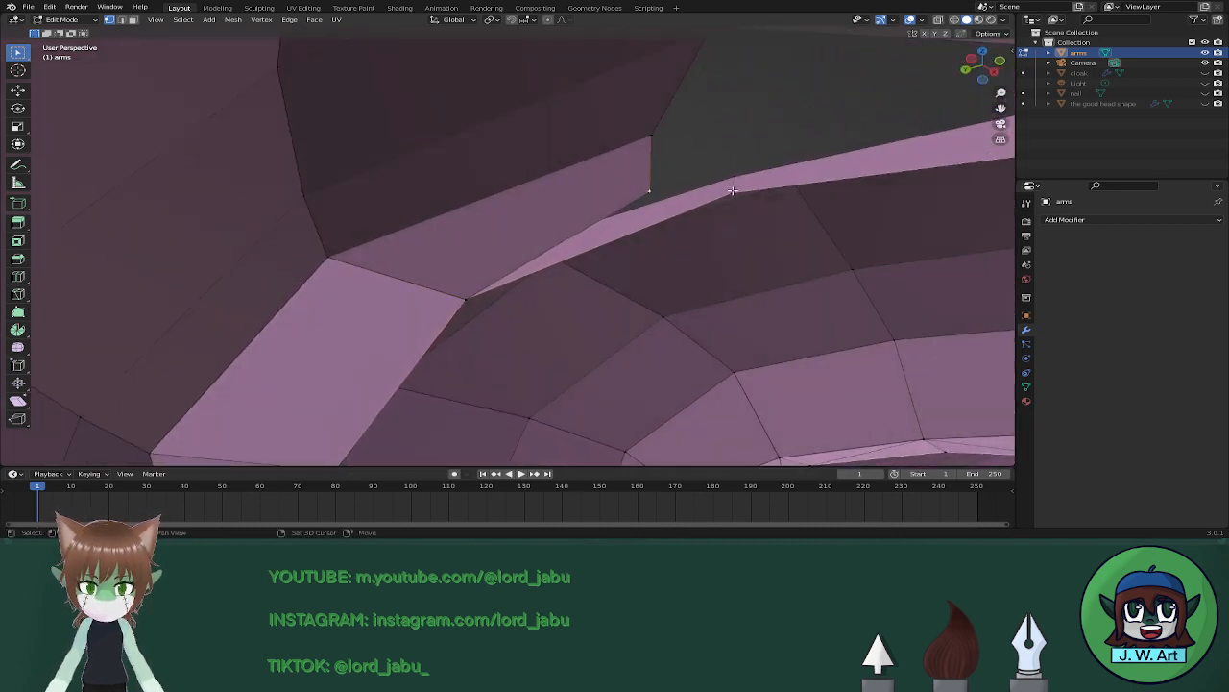
key("m")
left_click(733, 193)
Merge the loose vertex at the seam's pointed corner at last, and fill the opening above it with a face between its rim vertices.
middle_click_drag(733, 194, 639, 278)
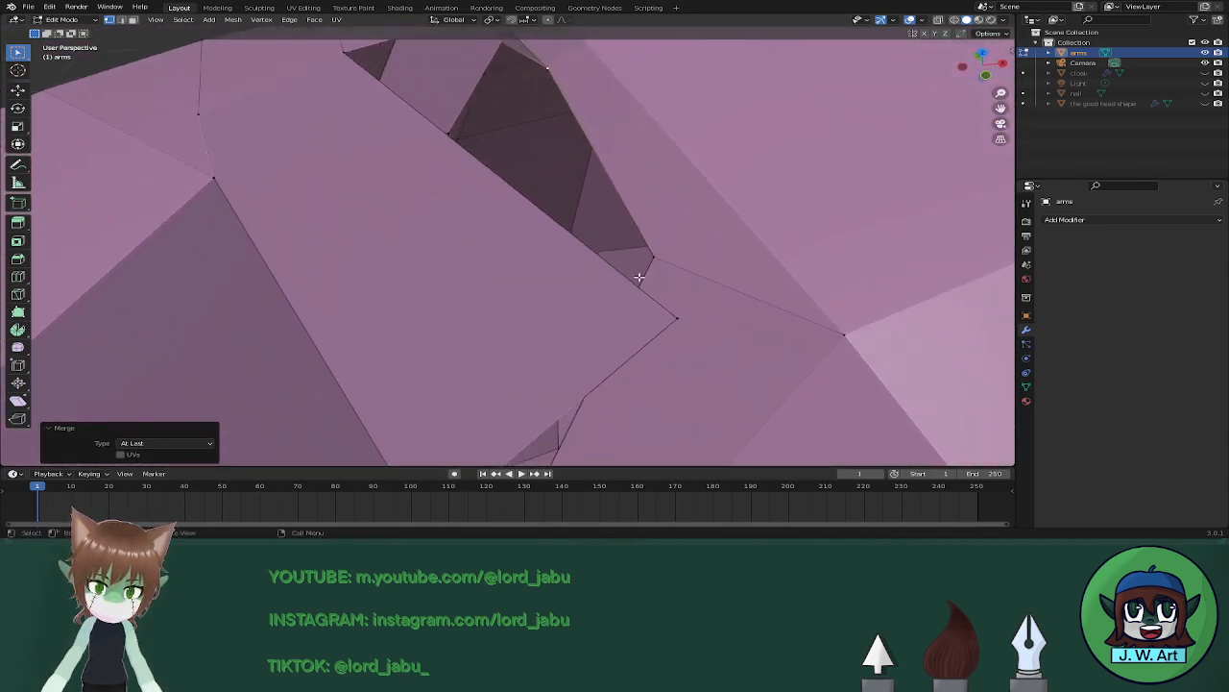
left_click(677, 317)
key("m")
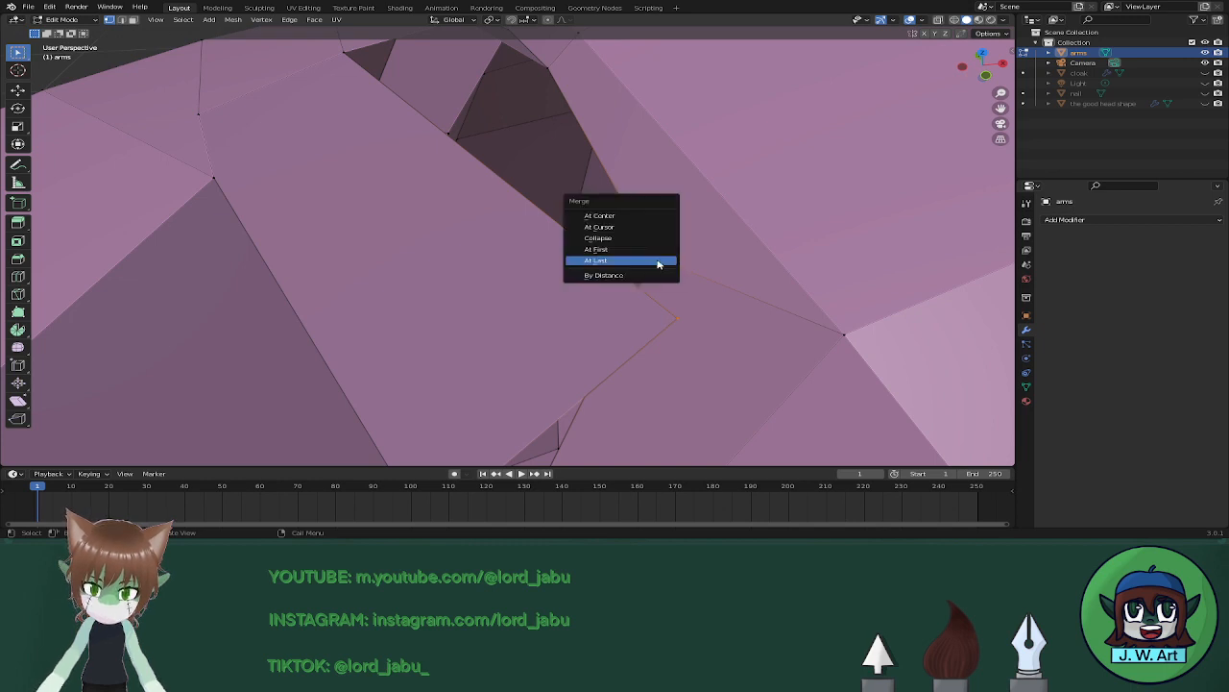
left_click(659, 263)
middle_click_drag(657, 257, 651, 328)
left_click(569, 178, "shift")
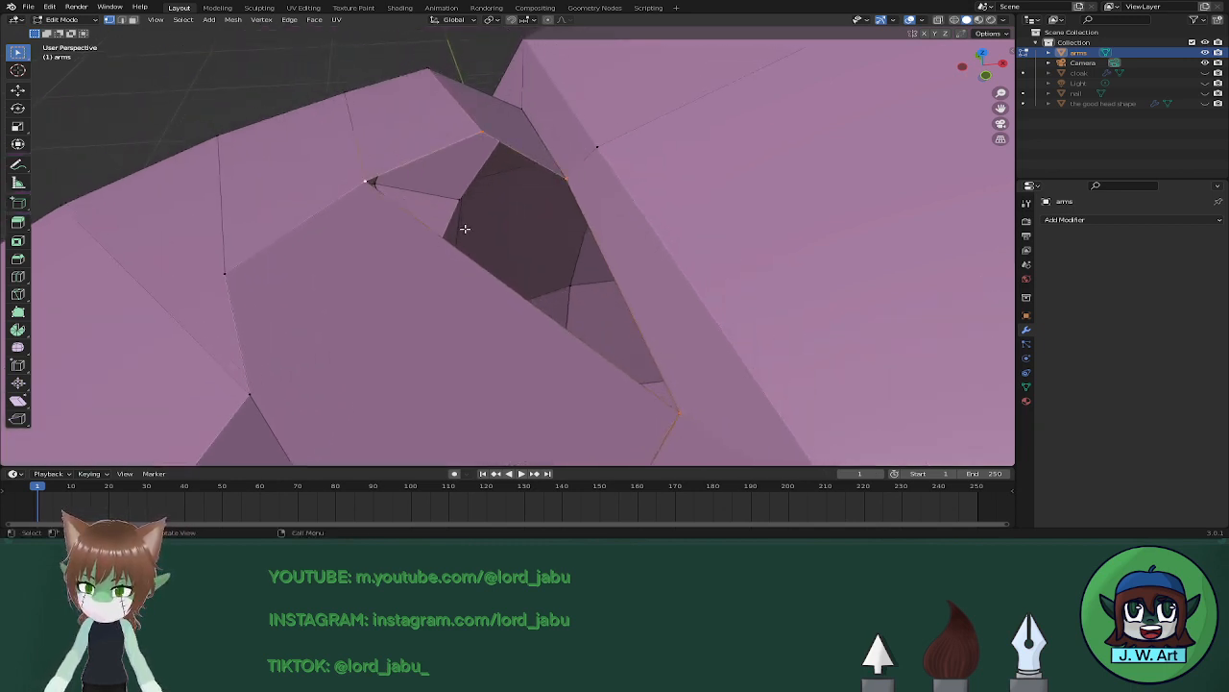
key("f")
Undo the last action, and fill the upper section of the slot between the two hand parts with a four-sided face.
middle_click_drag(539, 257, 671, 299)
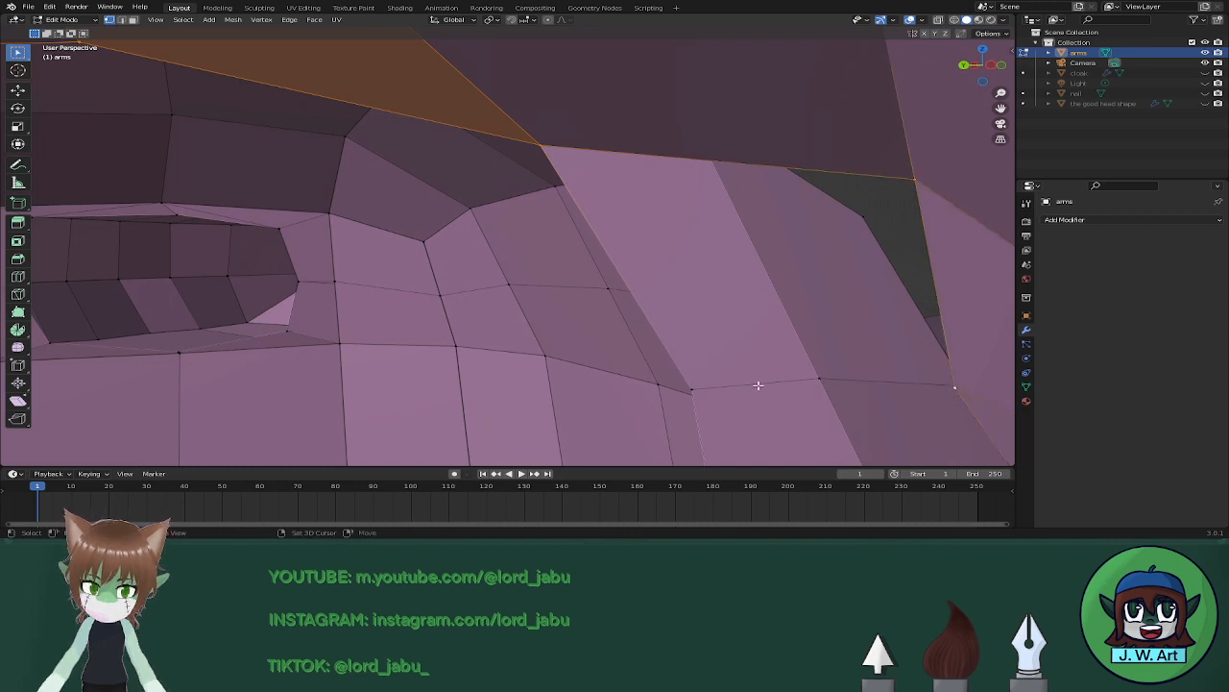
middle_click_drag(743, 378, 711, 247)
key("ctrl+z")
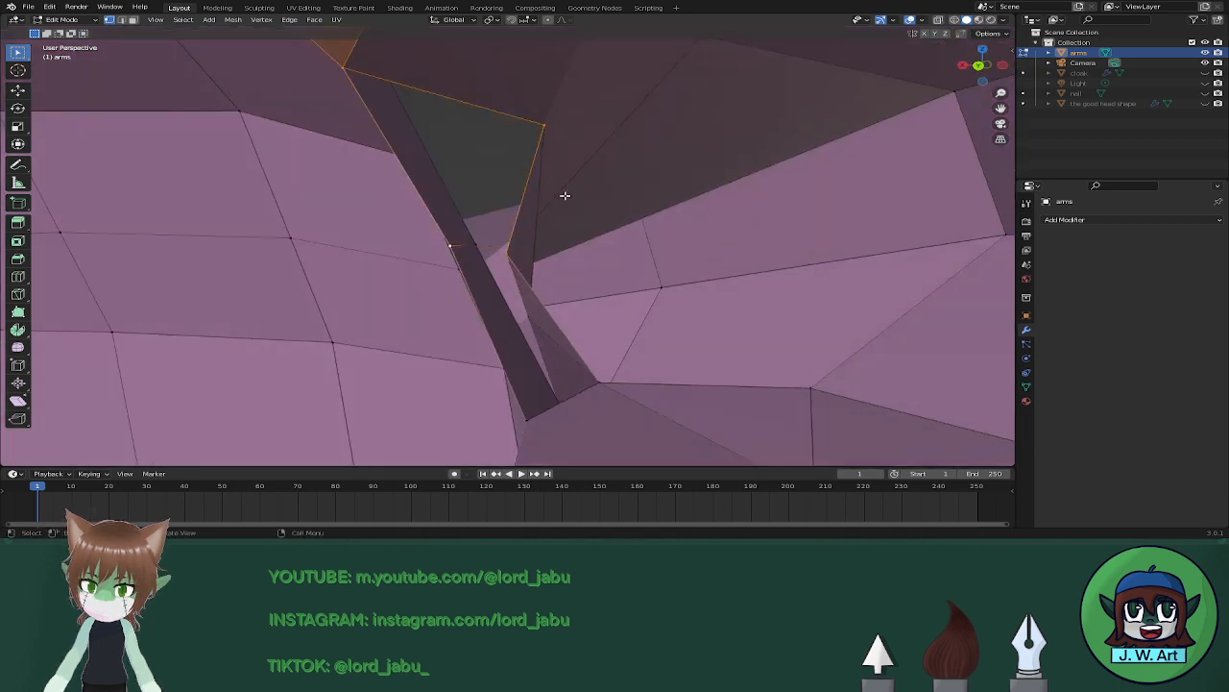
left_click(369, 80)
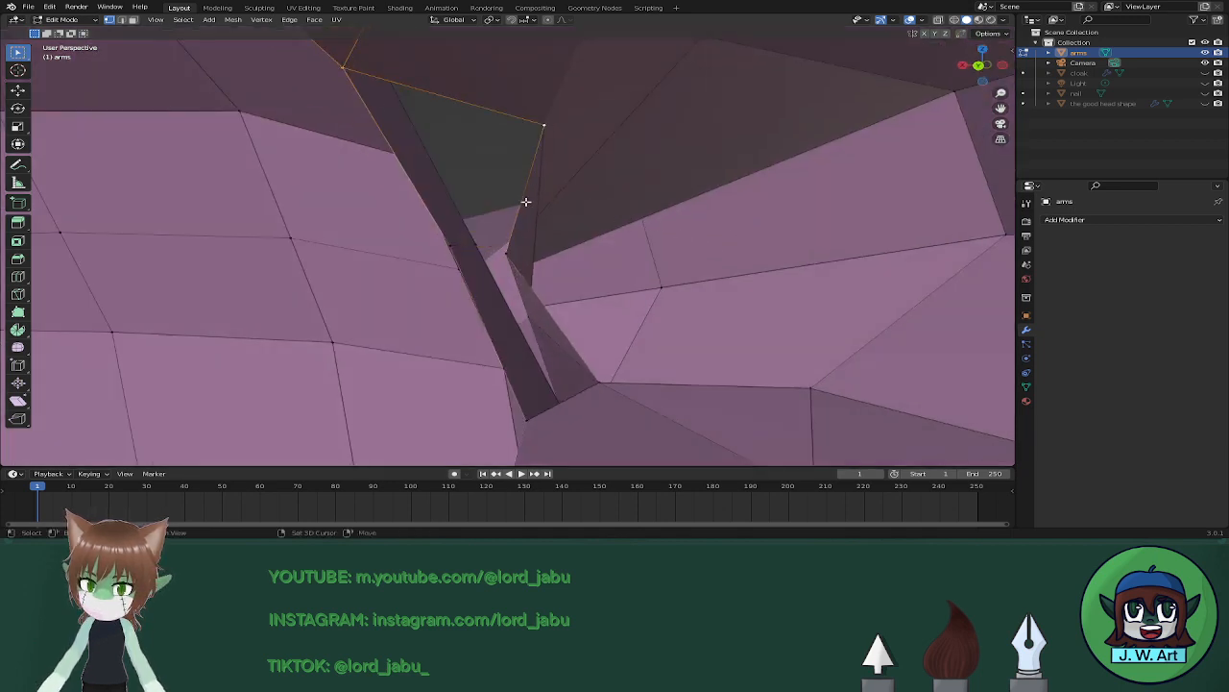
key("f")
Fill the remaining lower section of the slot with a face between its four corner vertices, and clear the selection.
middle_click_drag(491, 267, 663, 312)
left_click(503, 285)
middle_click_drag(498, 348, 538, 294)
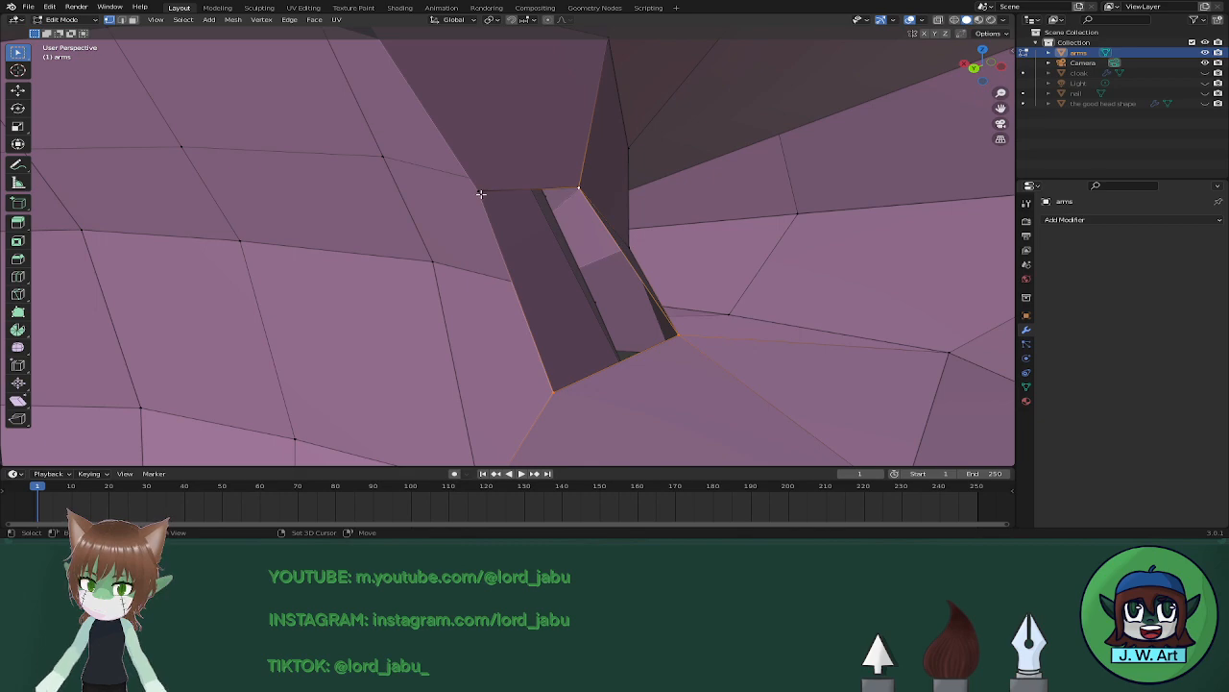
key("f")
middle_click_drag(727, 240, 476, 130)
scroll(608, 270, "up", 5)
key("alt+a")
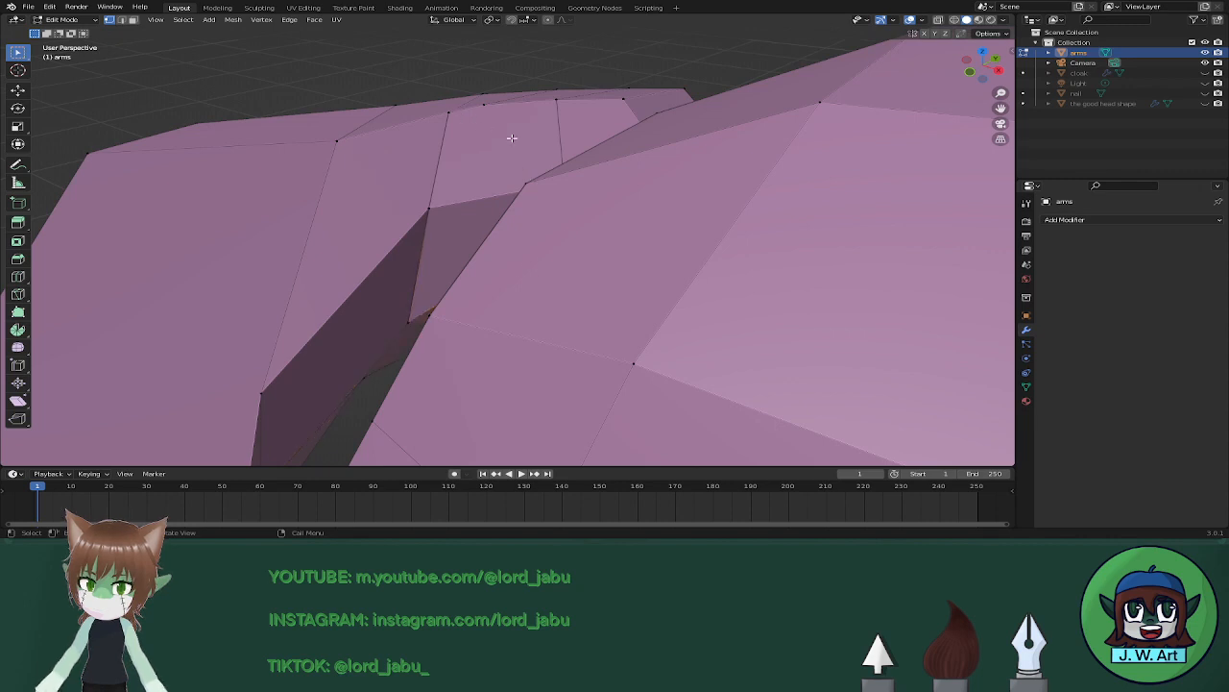
Lower the selected vertex on the hand's upper edge slightly along Z, and slide it along its edge by a factor of about 0.15.
key("g")
key("z")
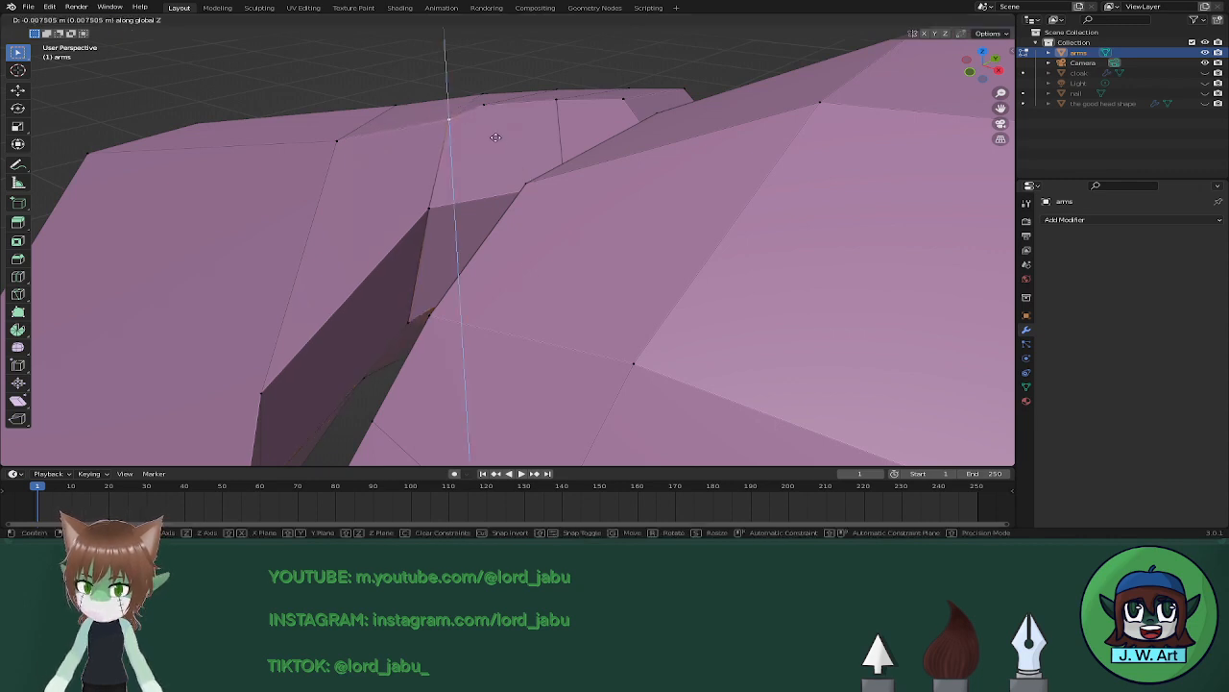
left_click(505, 143)
middle_click_drag(508, 145, 572, 123)
key("g")
key("g")
left_click(654, 293)
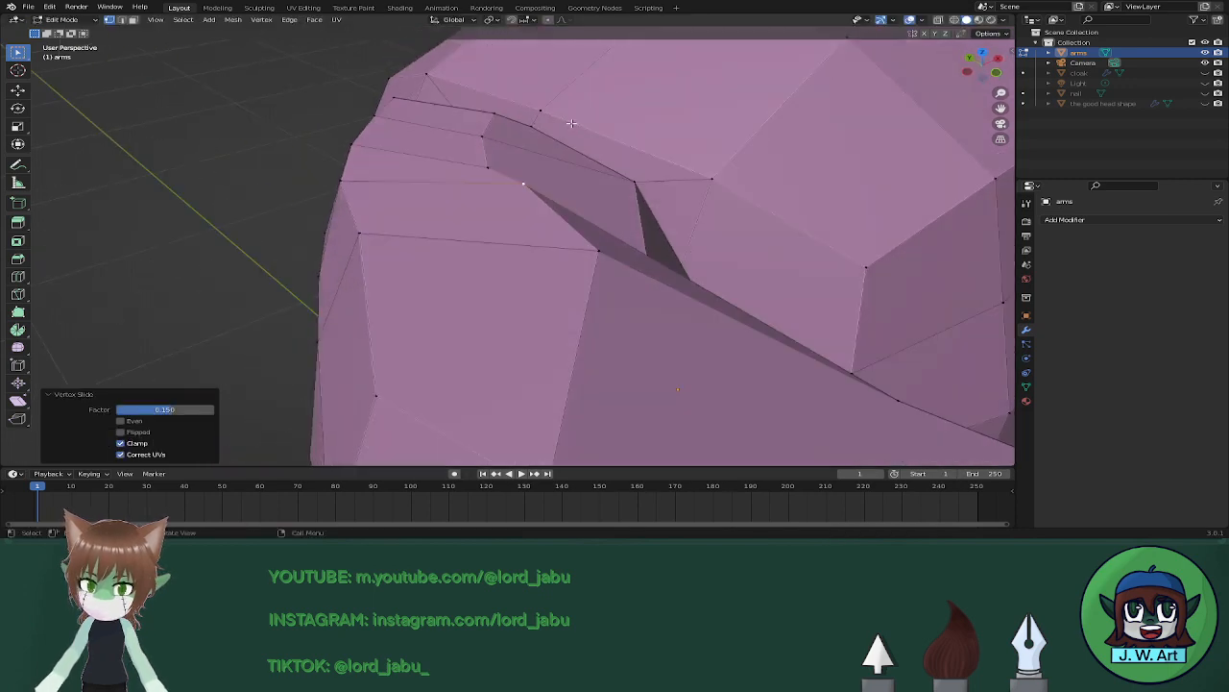
Slide the nearby vertex on the opposite rim of the slot towards its outer neighbour by a factor of about 0.55.
left_click(532, 128)
key("g")
key("g")
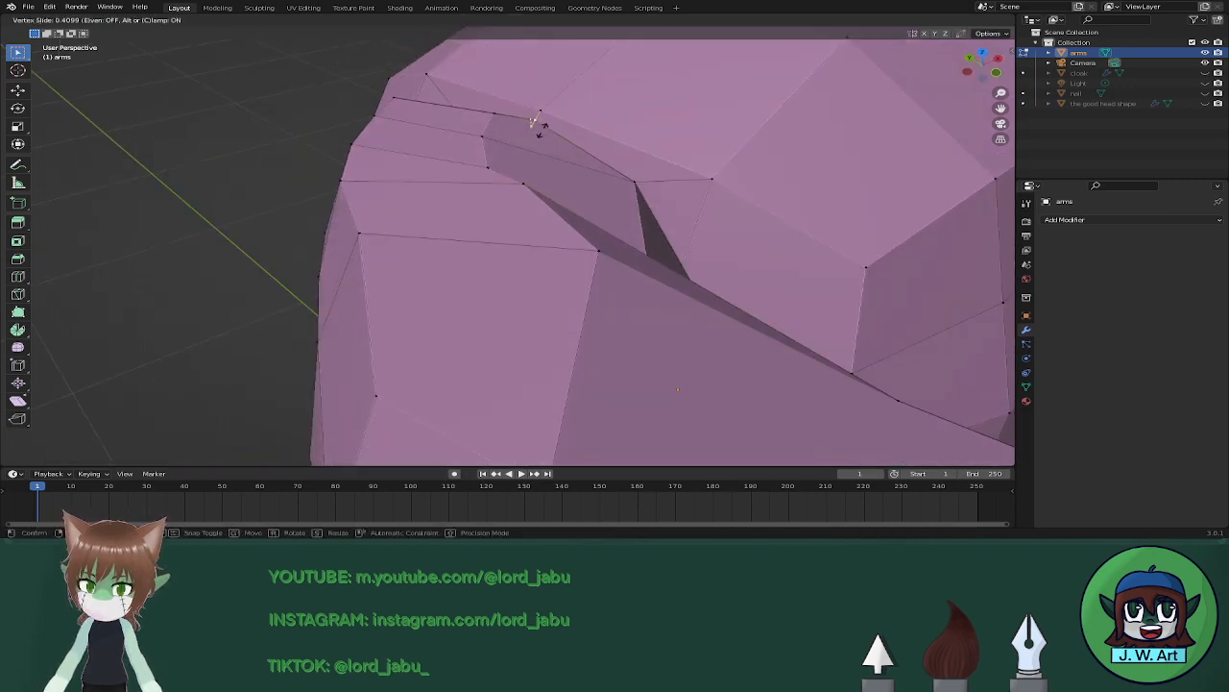
left_click(540, 125)
middle_click_drag(539, 125, 577, 137)
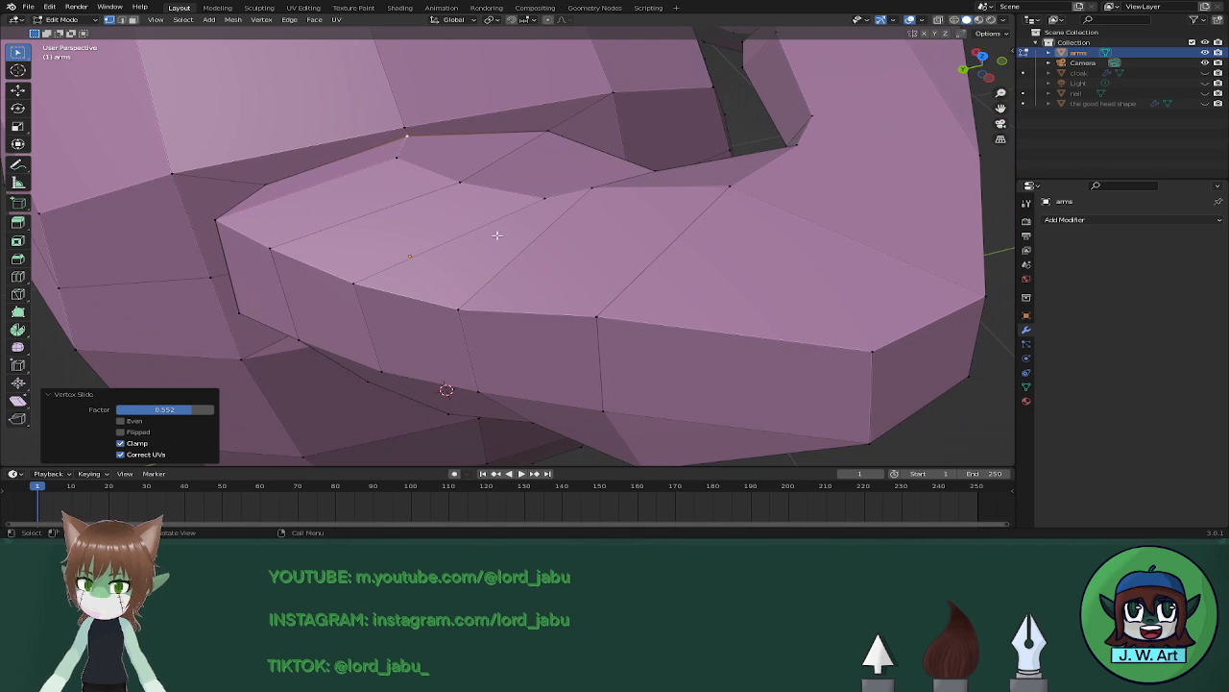
Slide the vertex in the crease beside the hand along its edge, and slide it once more by a factor of about 0.81.
left_click(273, 179)
key("g")
key("g")
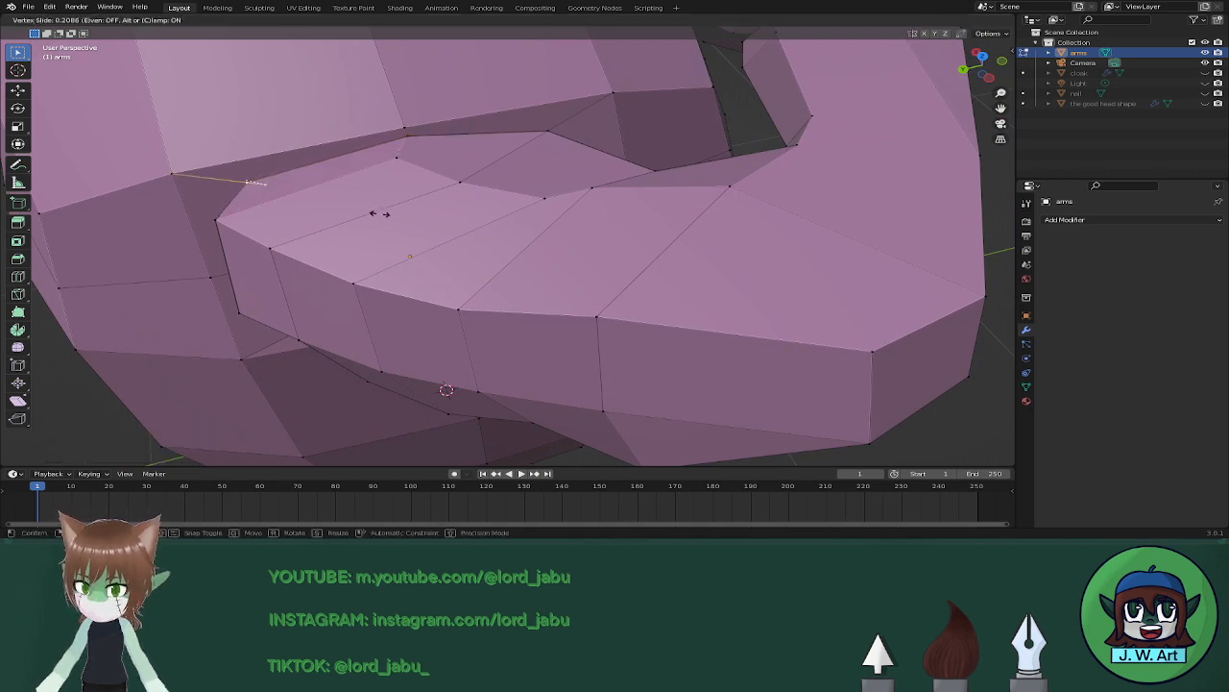
left_click(360, 212)
middle_click_drag(360, 212, 453, 169)
key("g")
key("g")
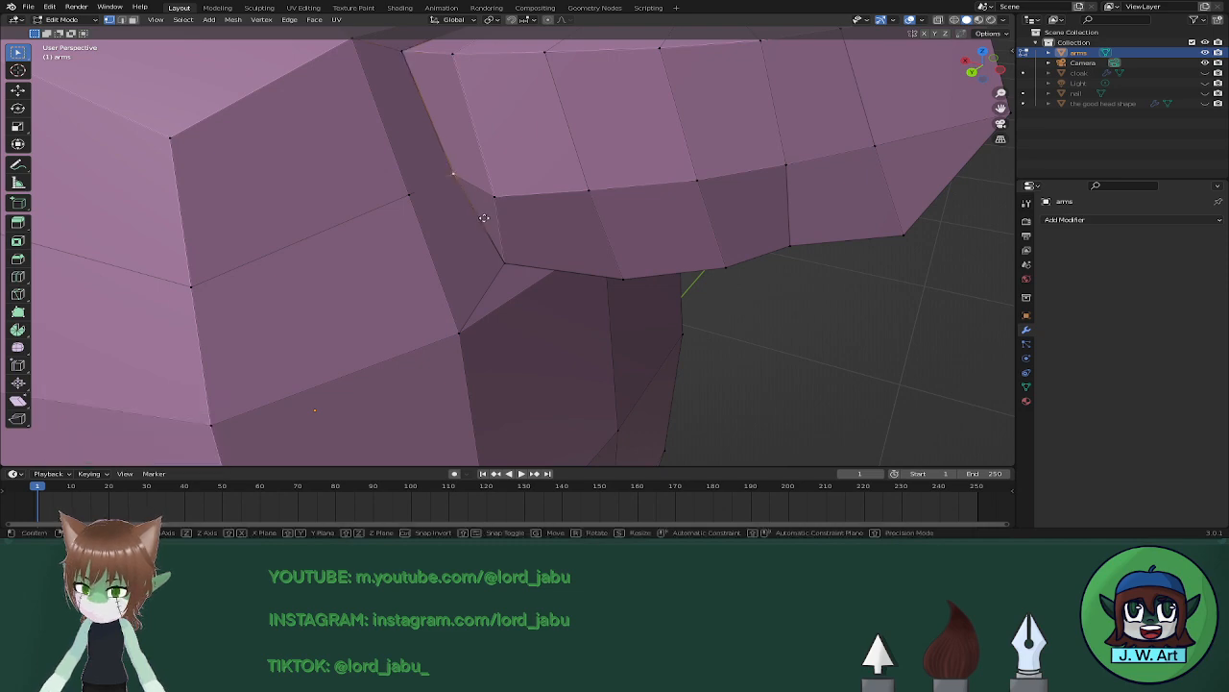
left_click(444, 233)
Show the cloak object again and return from Edit Mode to Object Mode.
middle_click_drag(445, 232, 530, 237)
scroll(465, 208, "down", 4)
scroll(530, 237, "down", 3)
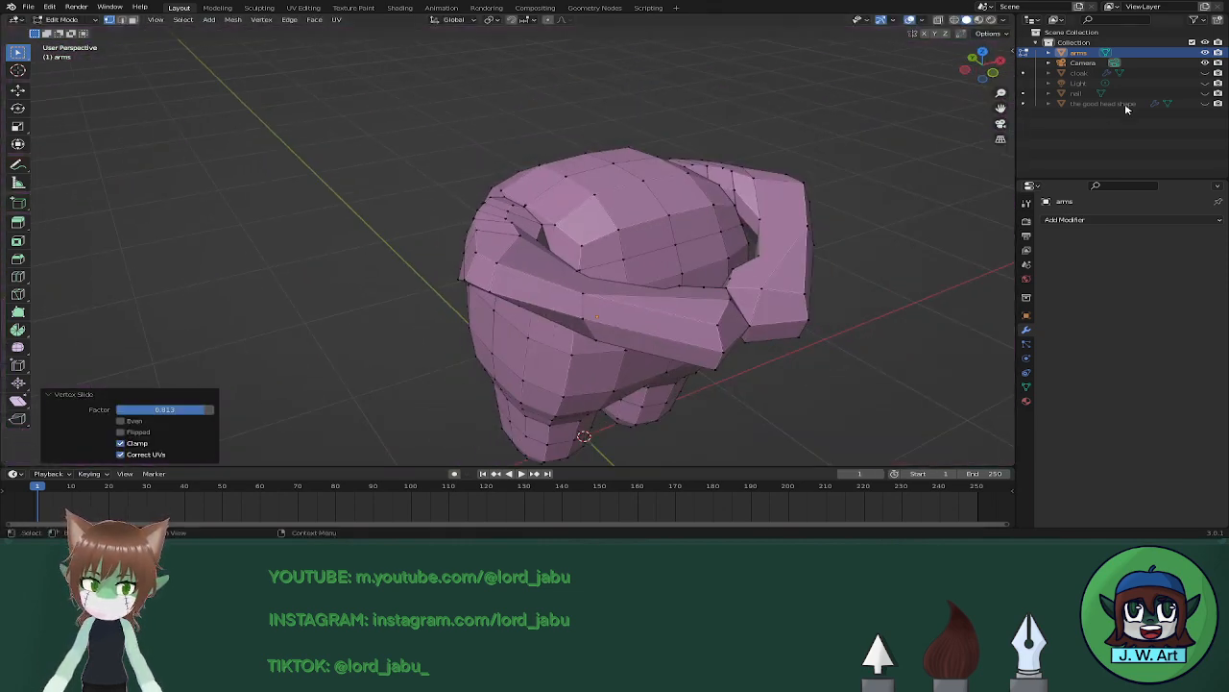
left_click(1206, 73)
middle_click_drag(845, 231, 661, 225)
middle_click_drag(610, 225, 721, 211)
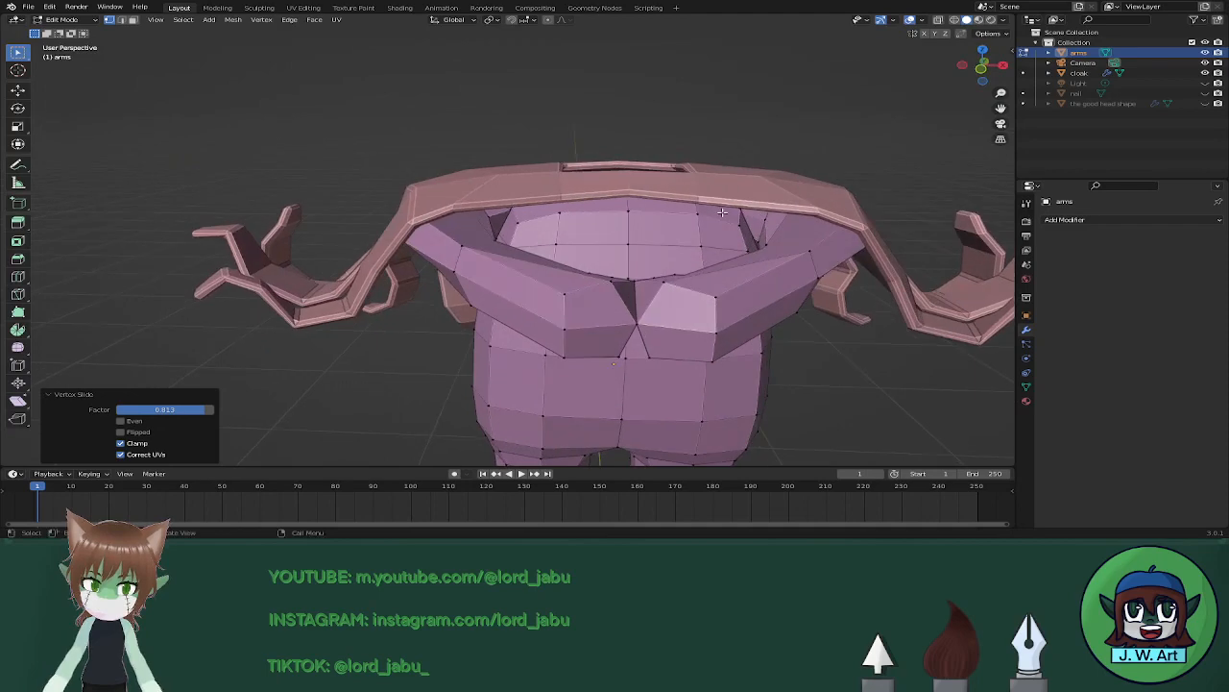
middle_click_drag(970, 150, 721, 270)
key("Tab")
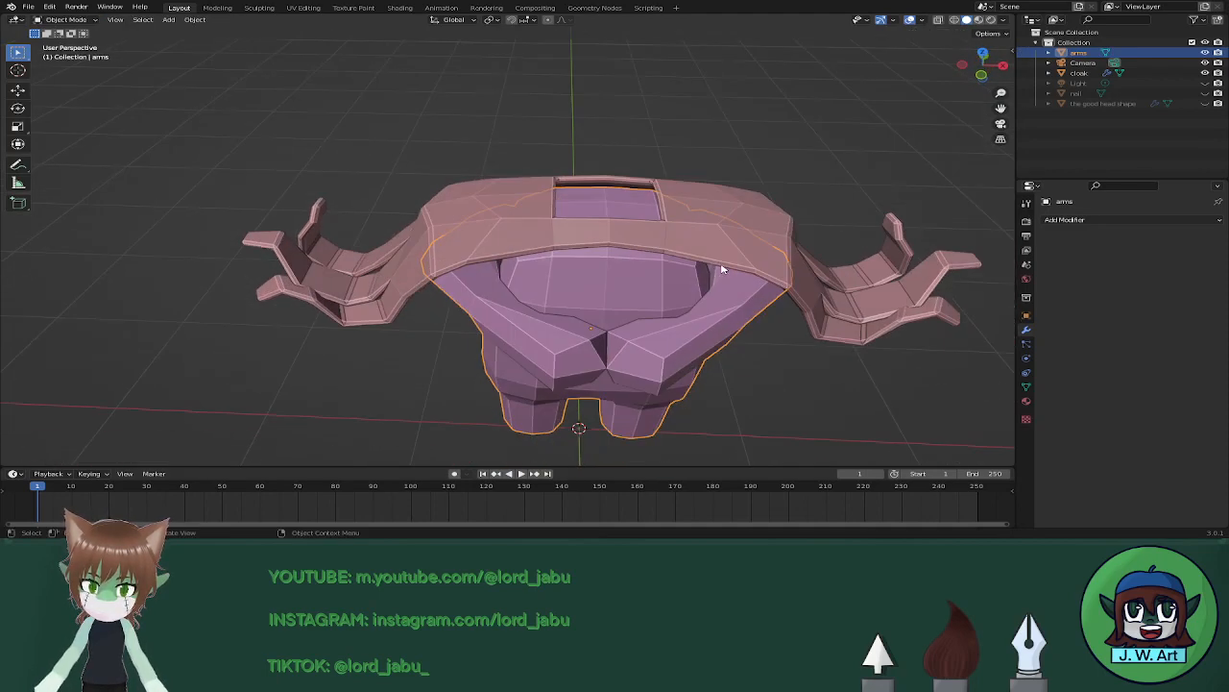
Show the nail and the good head shape objects again to check the whole character.
left_click(1204, 94)
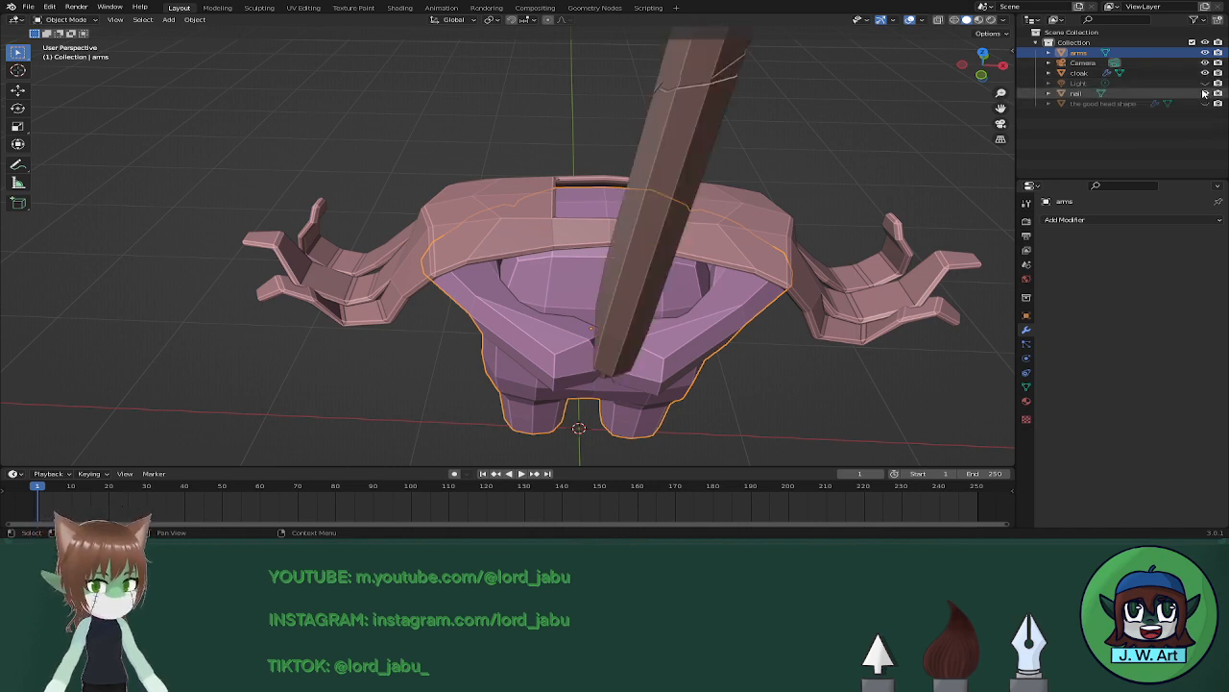
left_click(1205, 104)
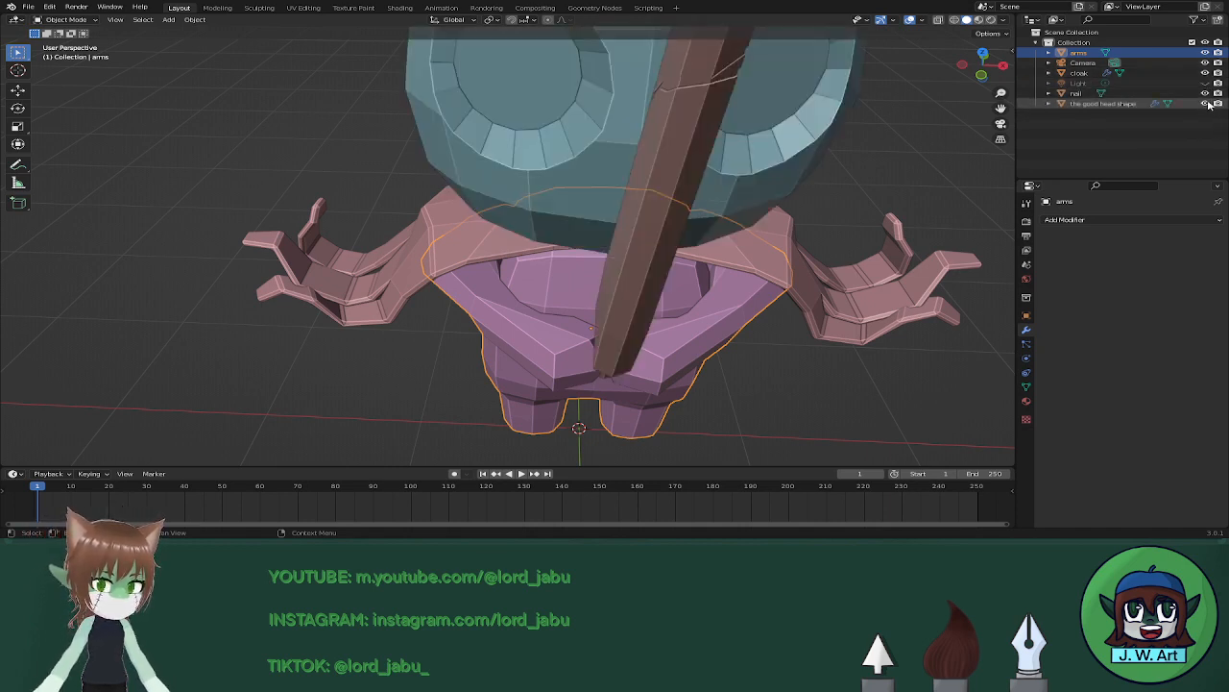
middle_click_drag(855, 197, 750, 222)
scroll(681, 249, "down", 2)
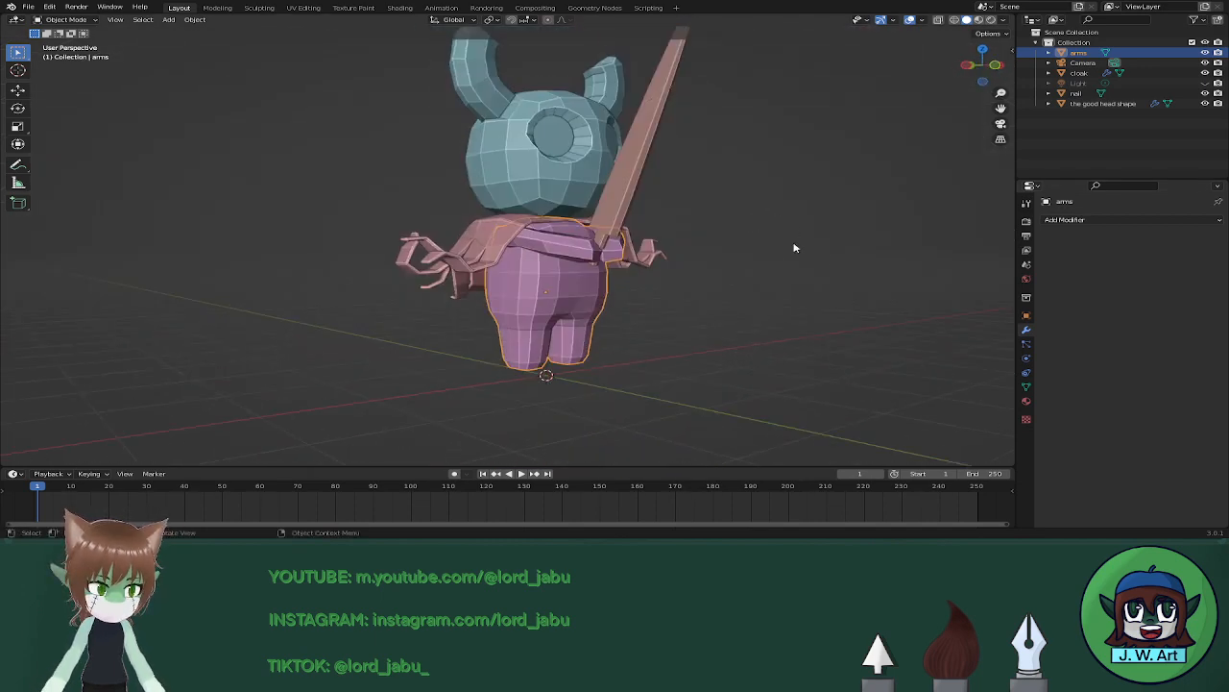
Move the cloak, arms, nail and head shape into a new collection named "the knight", and collapse that collection.
left_click(496, 230)
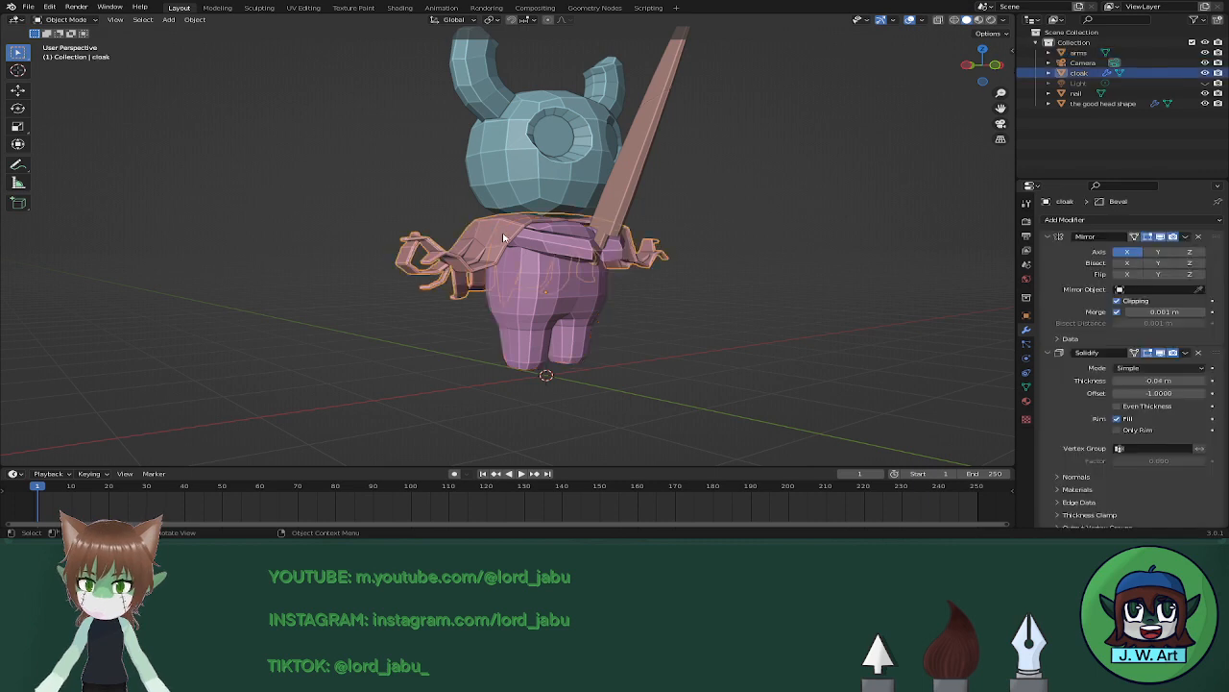
middle_click_drag(496, 229, 544, 255)
left_click(553, 277)
left_click(621, 213, "shift")
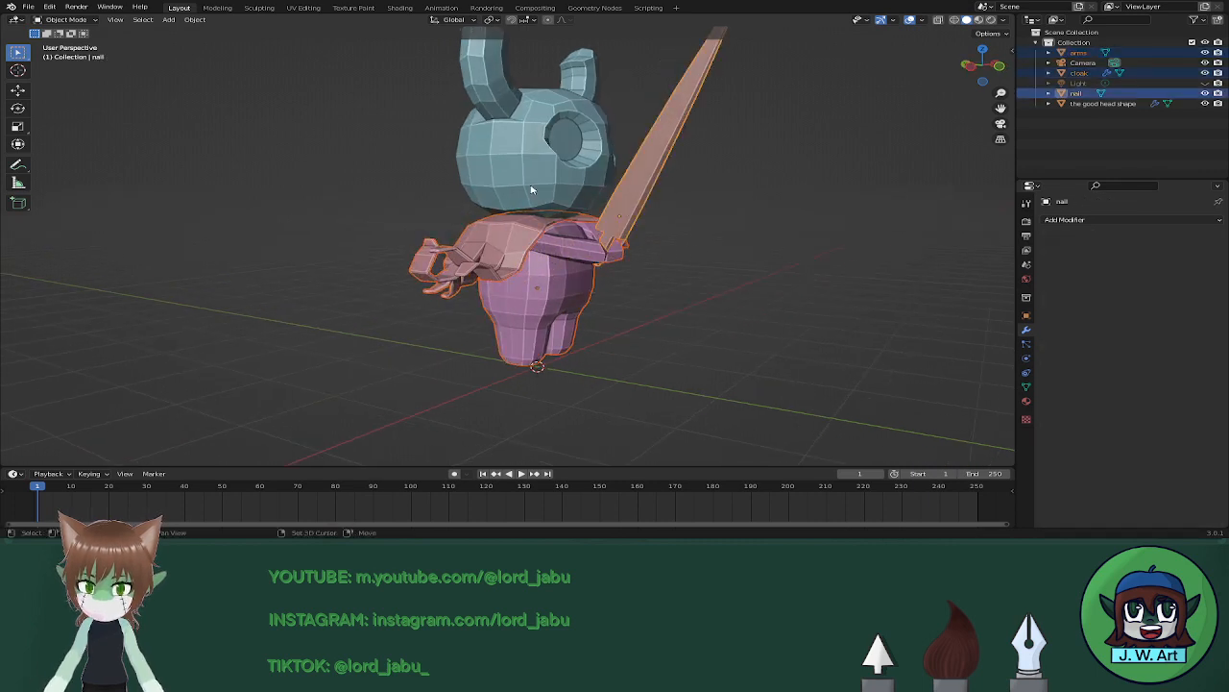
left_click(531, 189, "shift")
key("m")
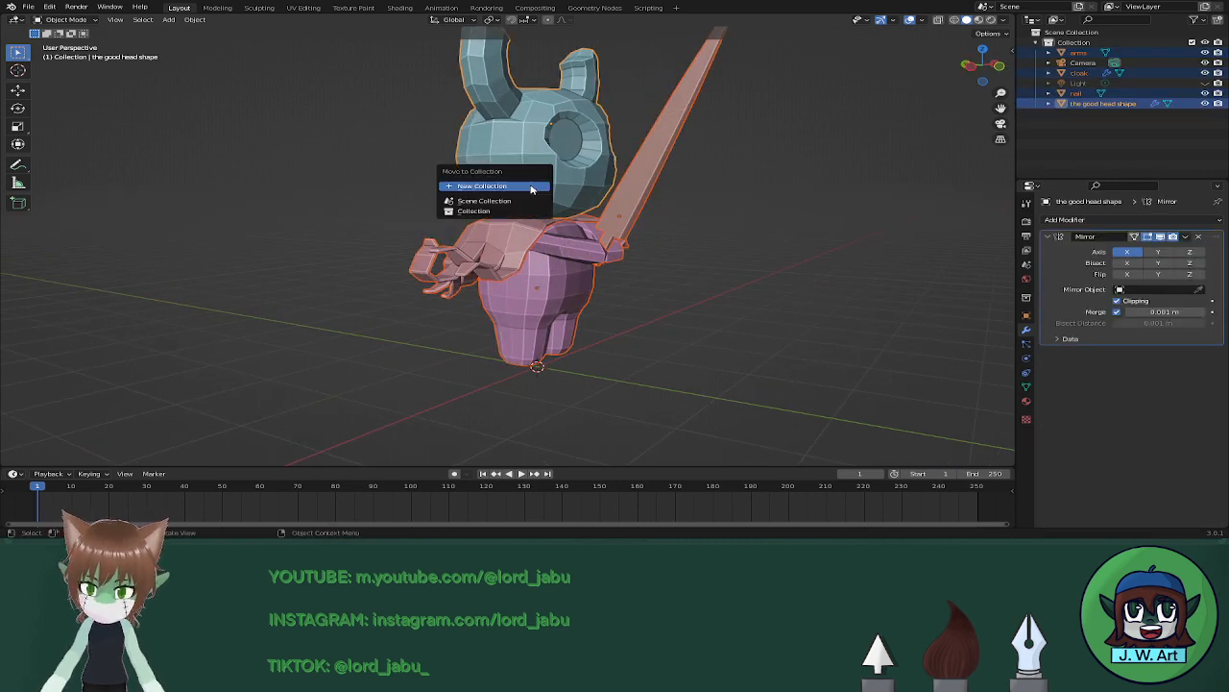
left_click(531, 190)
type("u")
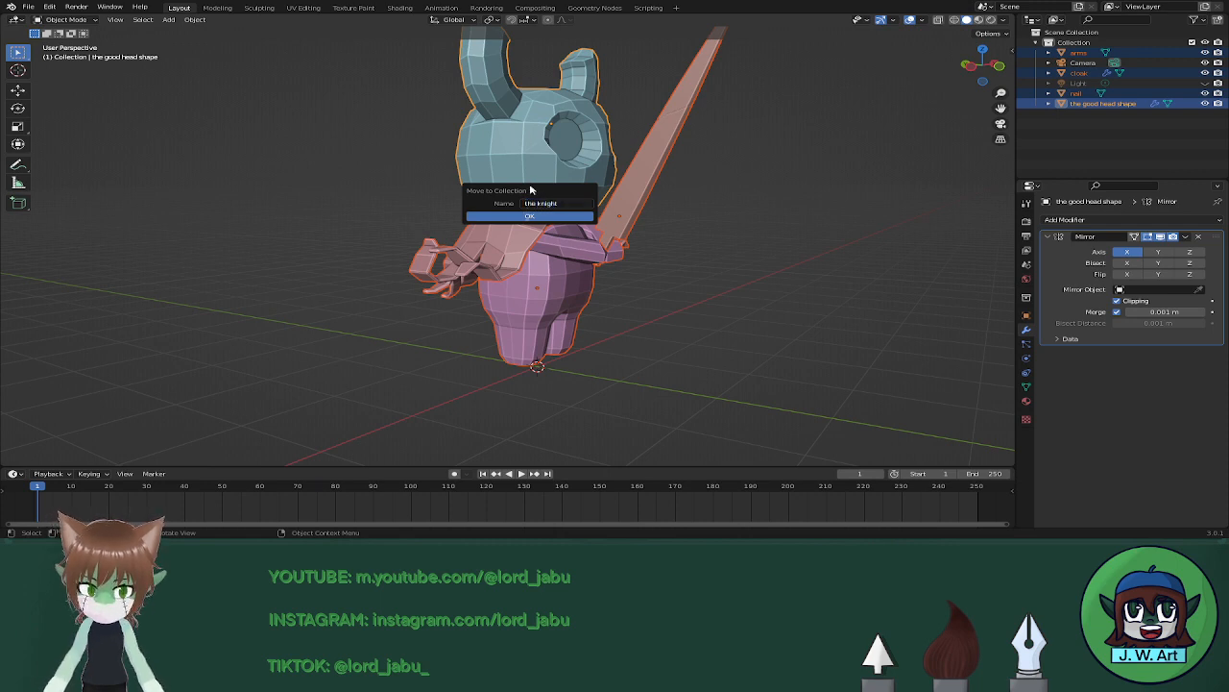
left_click(531, 216)
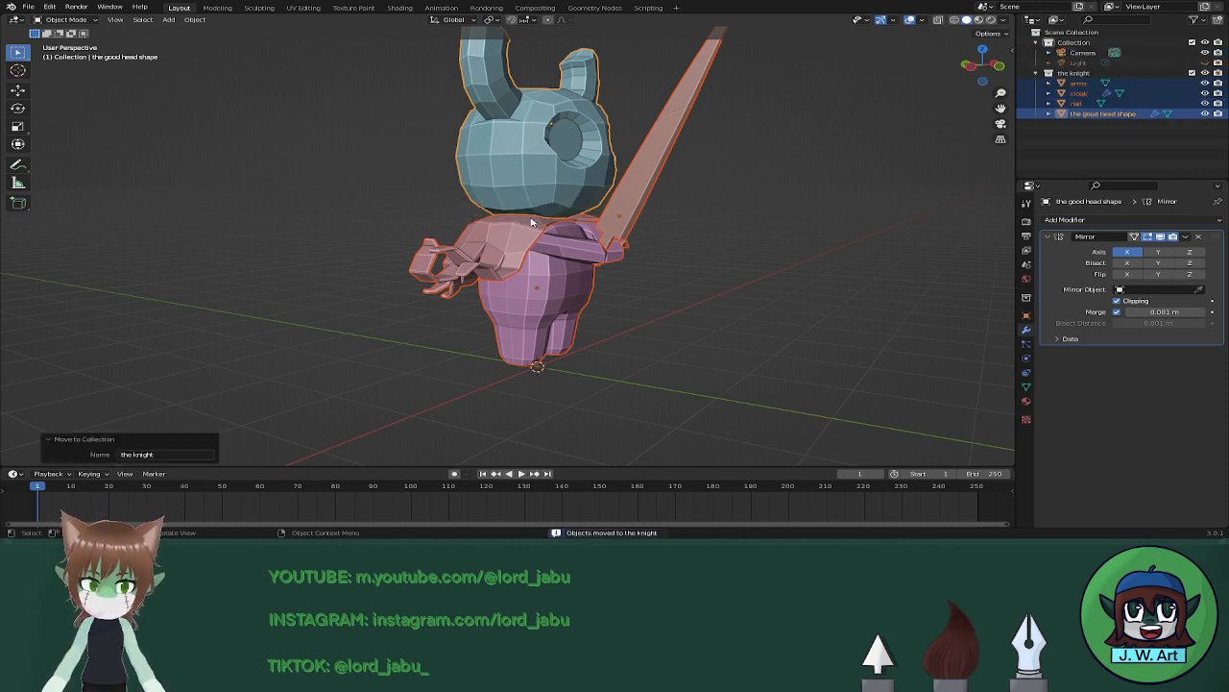
left_click(1037, 73)
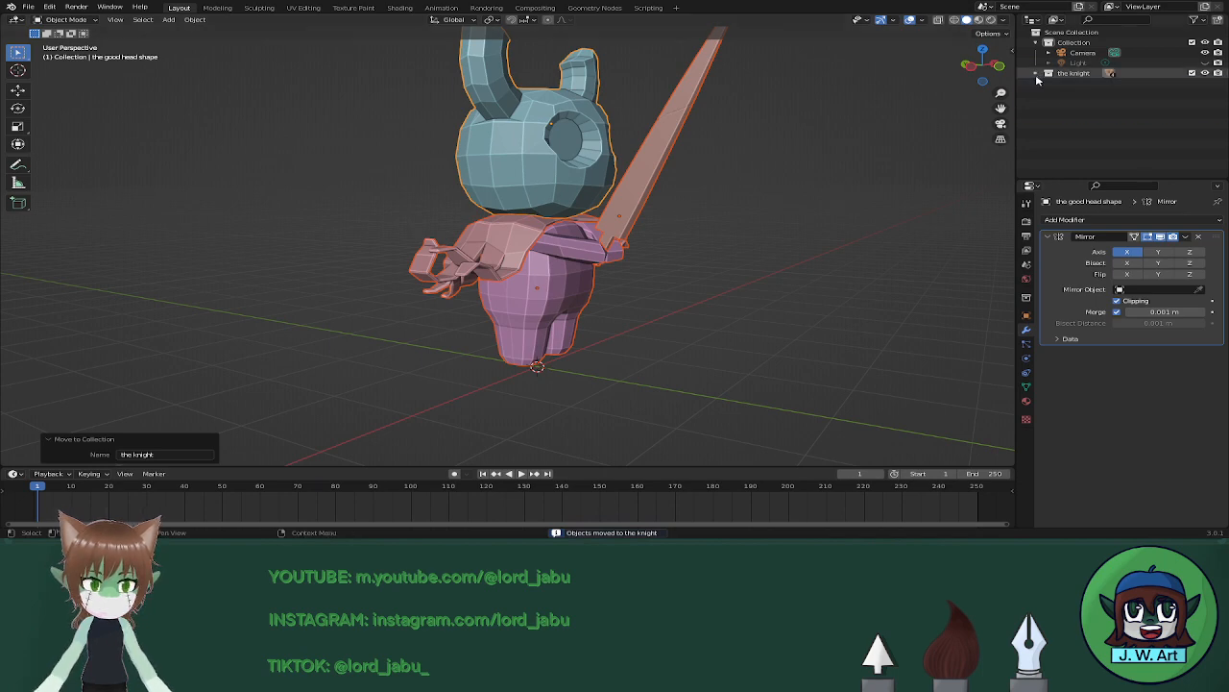
Apply the cloak's Mirror, Solidify and Bevel modifiers, and apply the Mirror modifier on the head shape.
middle_click_drag(869, 199, 751, 238)
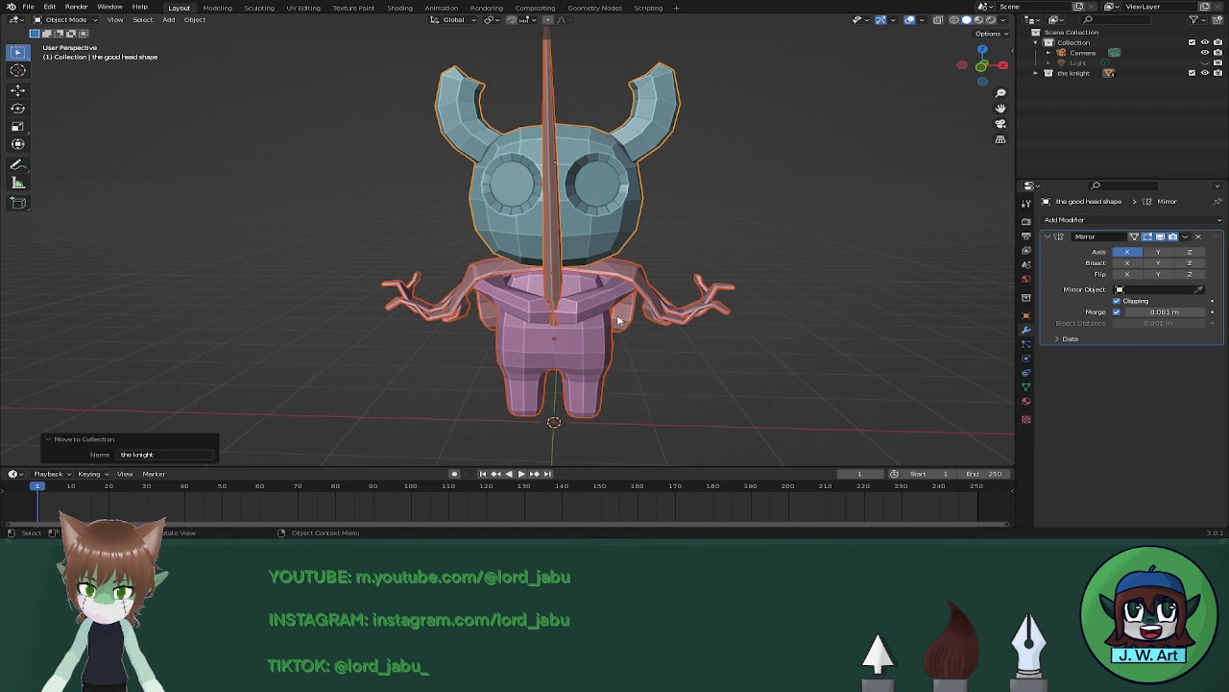
left_click(590, 344)
left_click(621, 277)
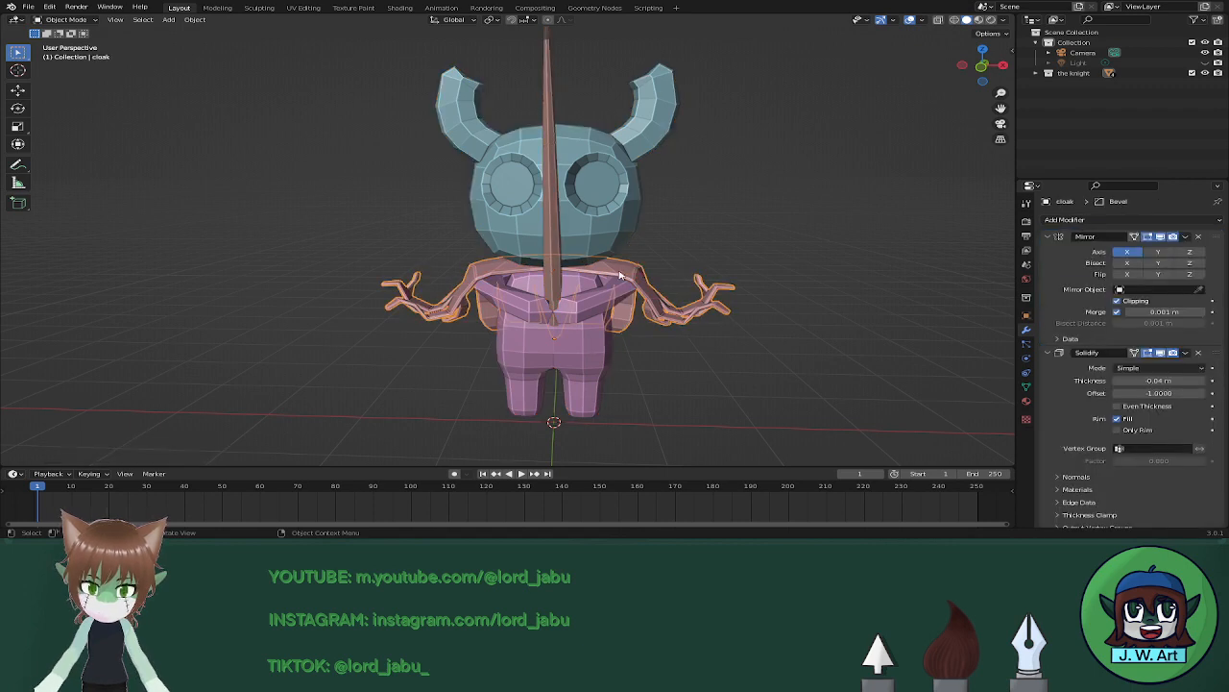
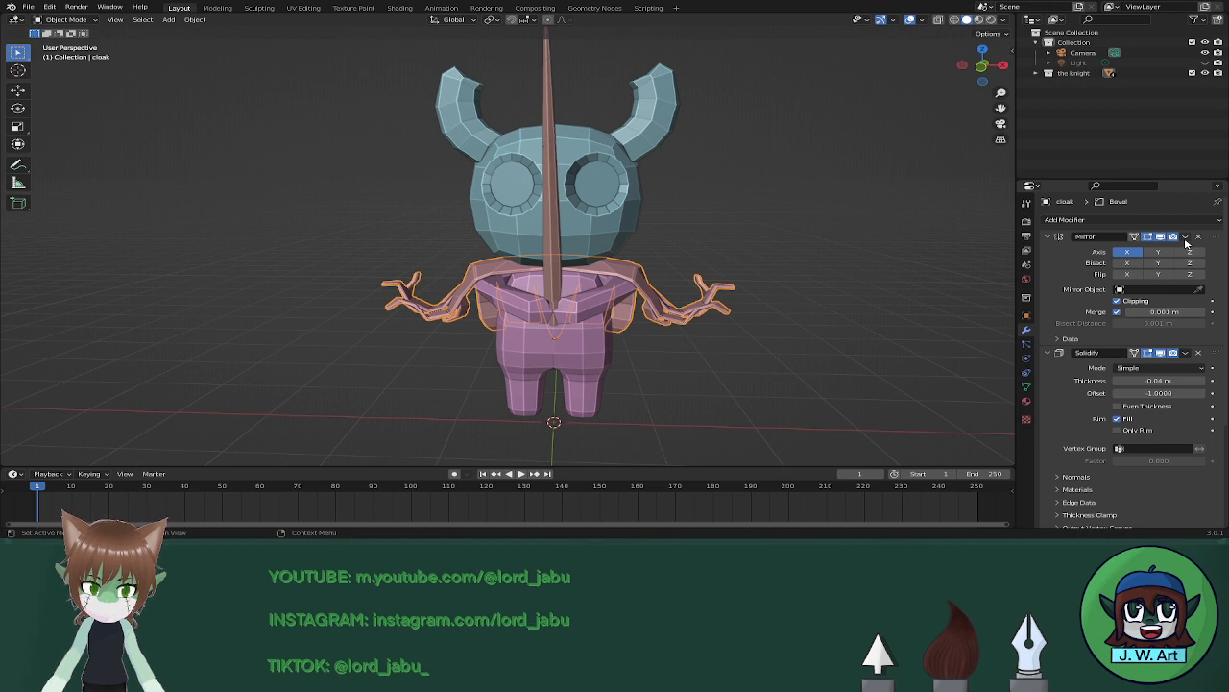
left_click(1185, 238)
left_click(1179, 248)
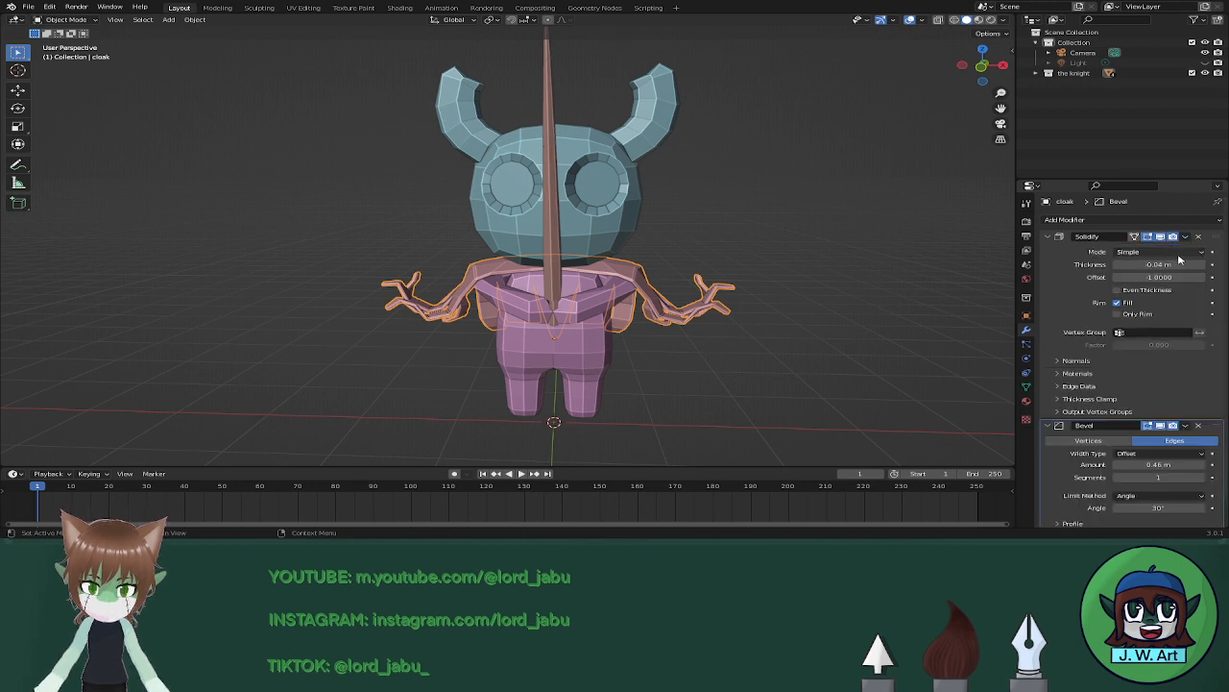
left_click(1184, 237)
left_click(1181, 248)
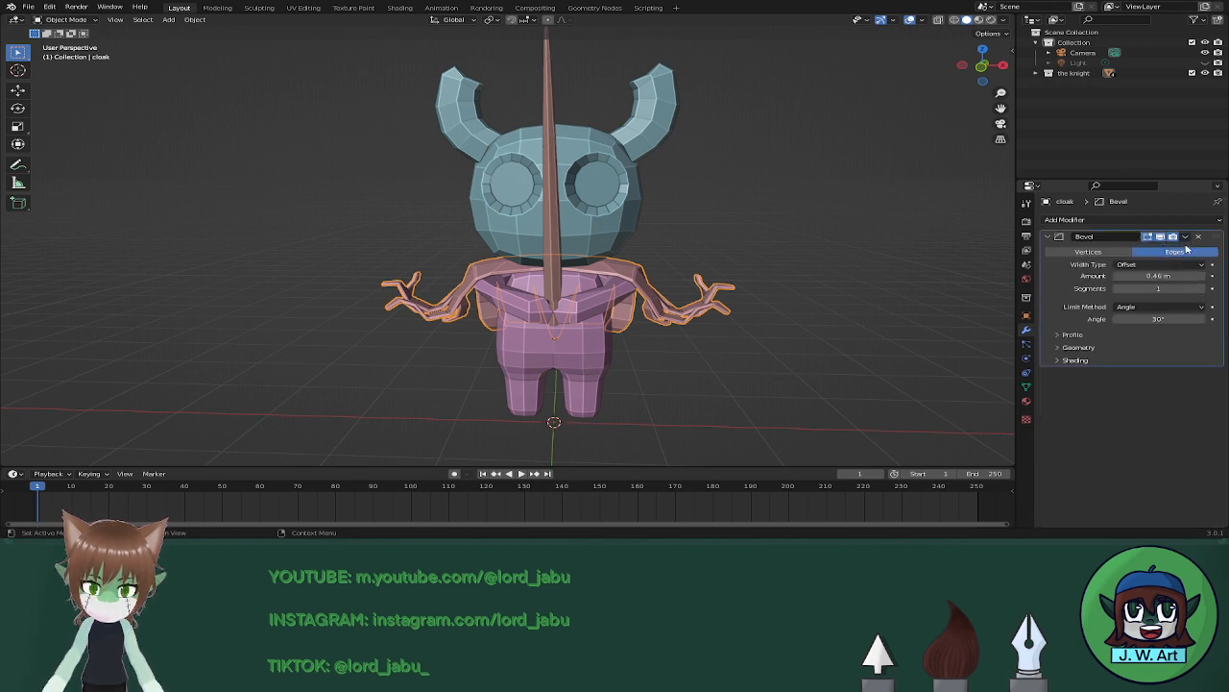
left_click(1186, 237)
left_click(1181, 248)
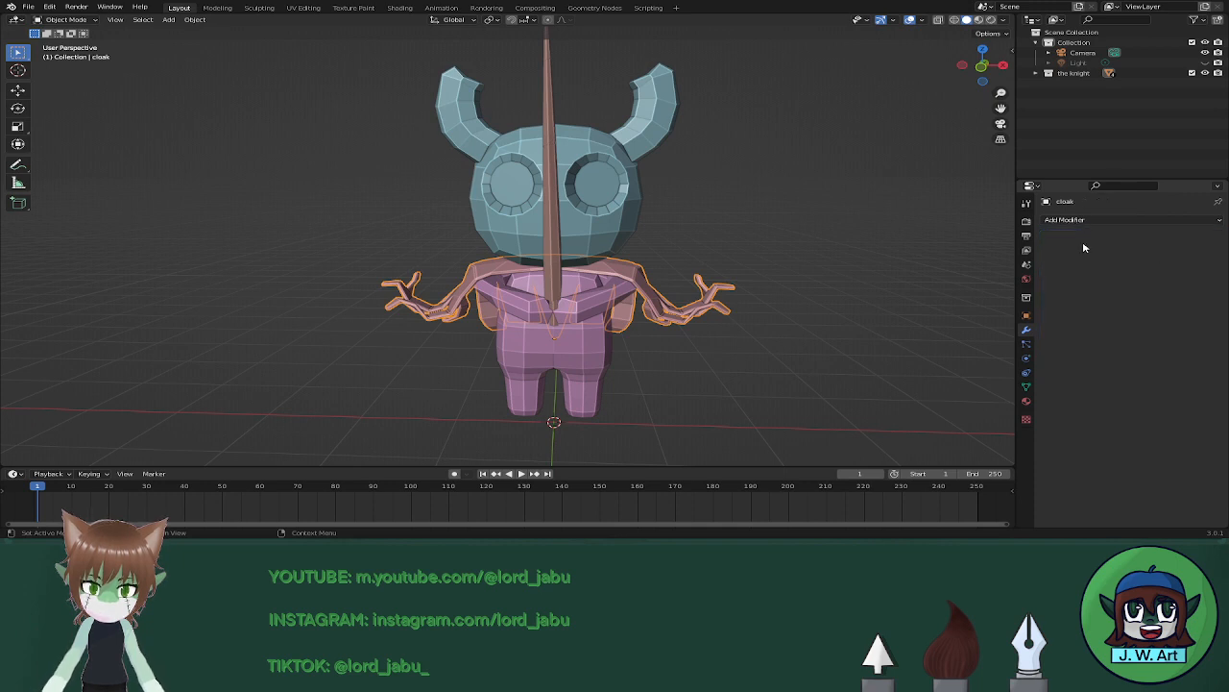
left_click(1185, 237)
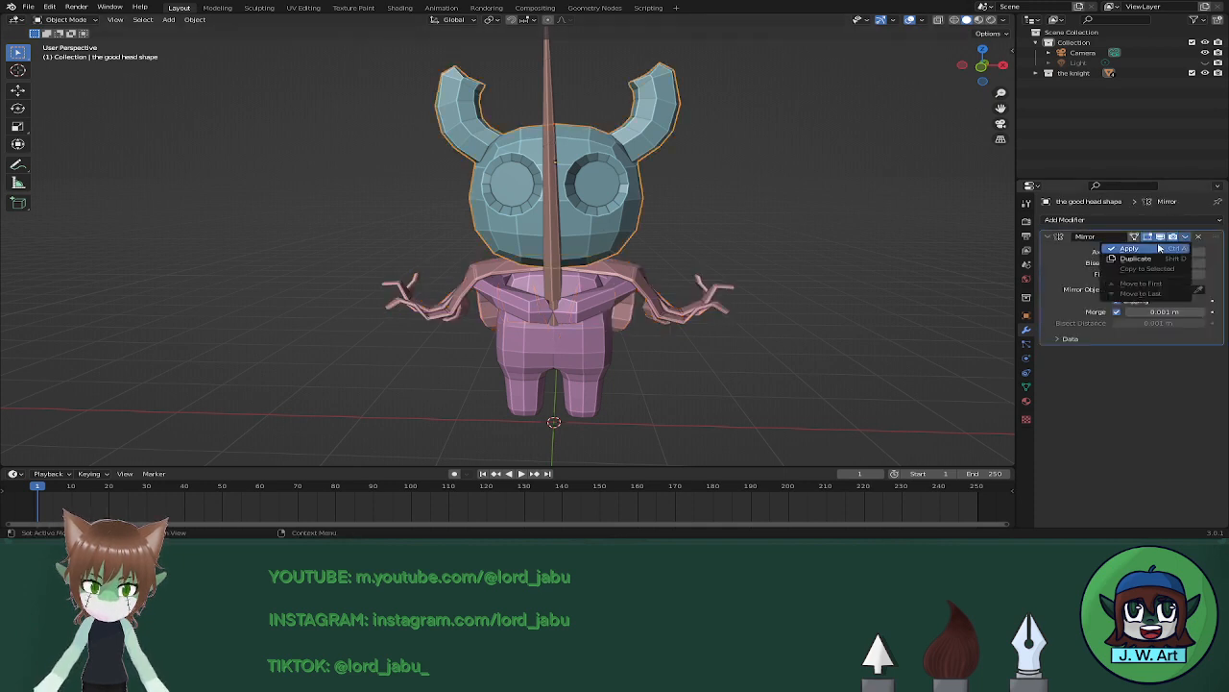
left_click(1156, 249)
Apply all transforms to the arms object and set its origin to its geometry.
left_click(576, 287)
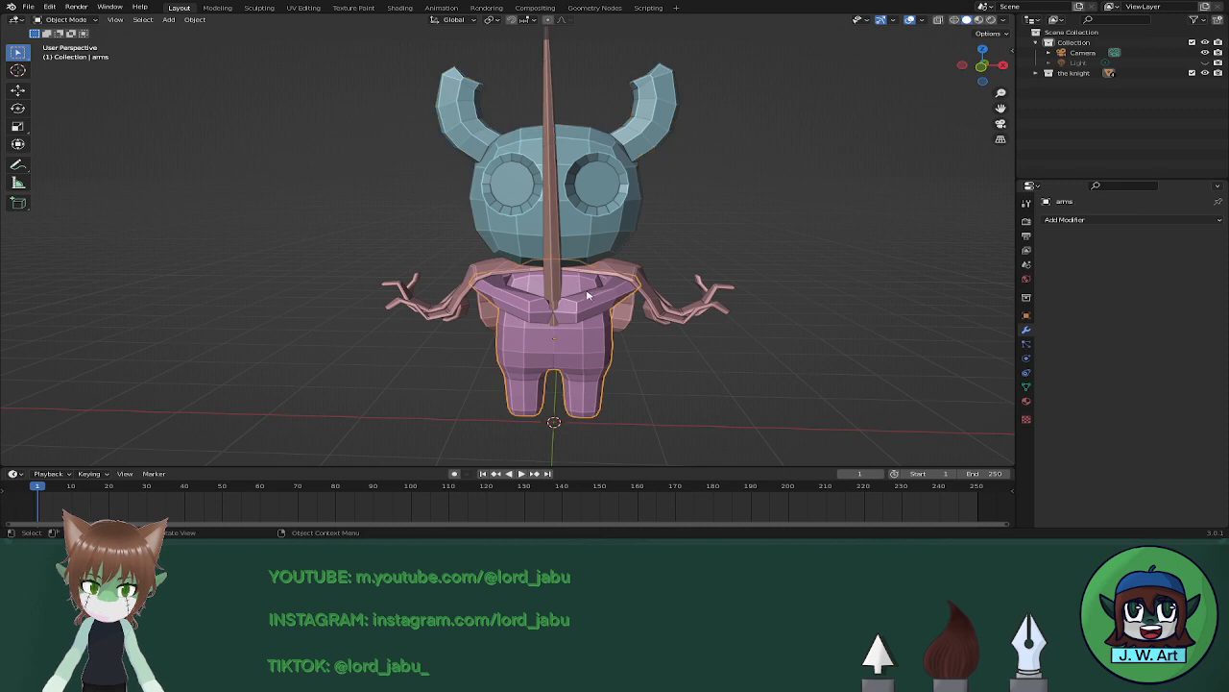
key("ctrl+a")
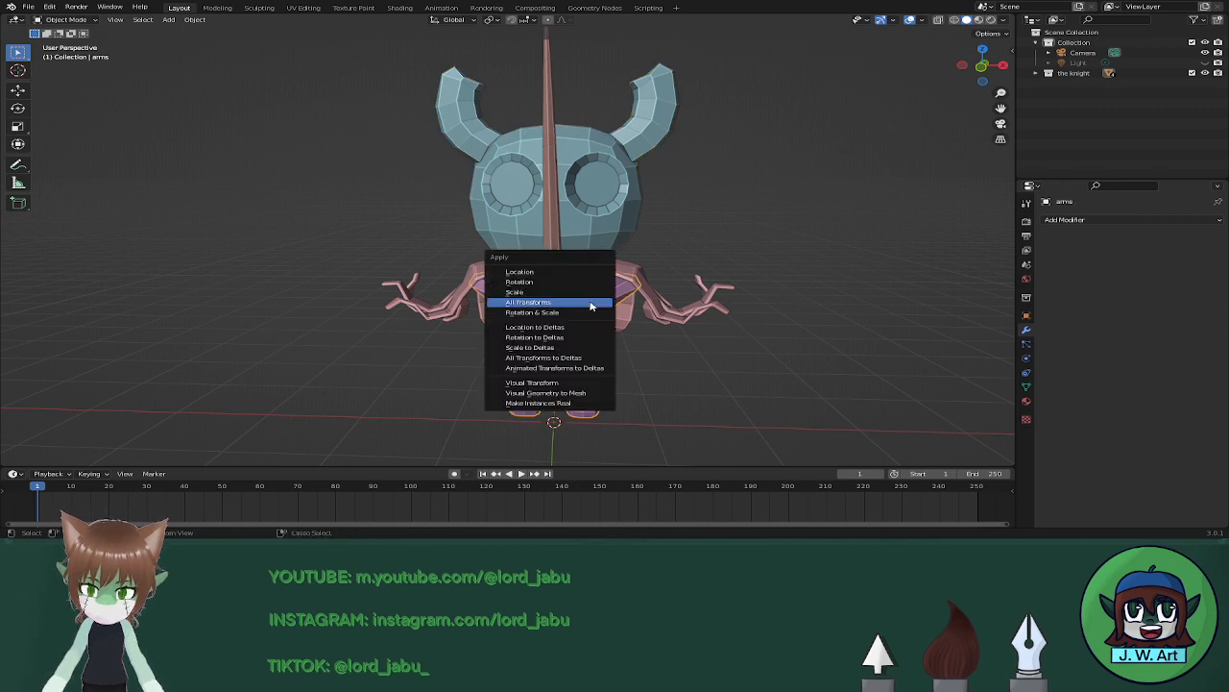
left_click(591, 305)
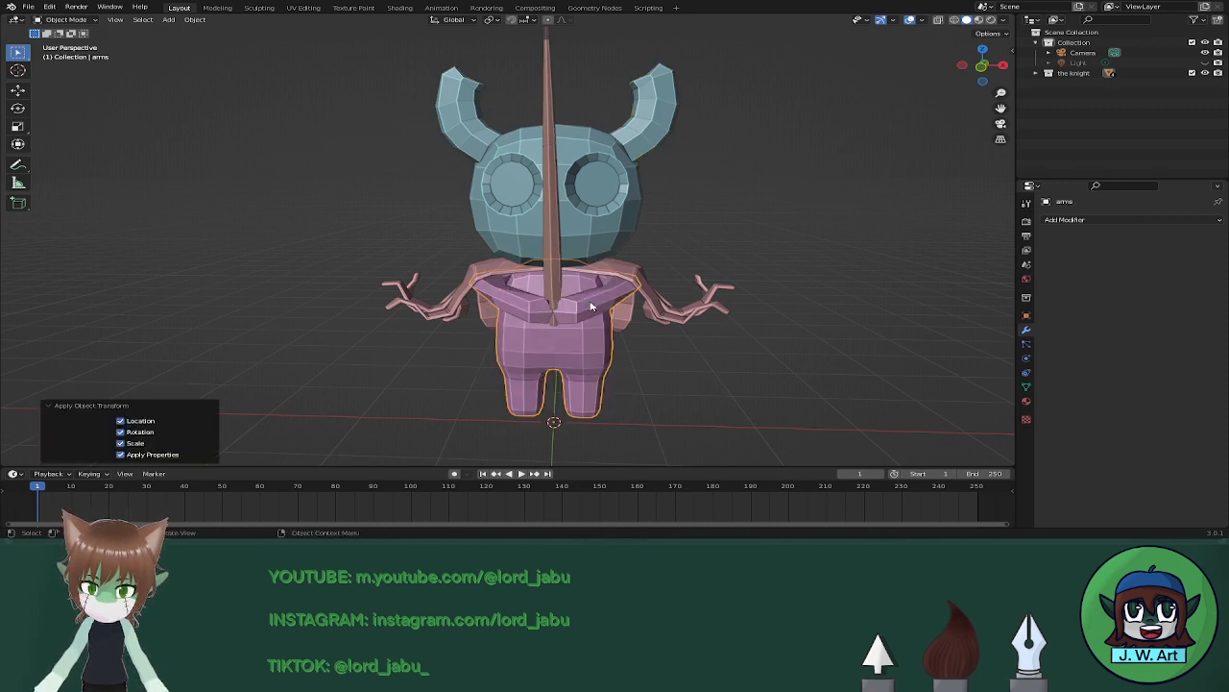
right_click(591, 305)
mouse_move(597, 340)
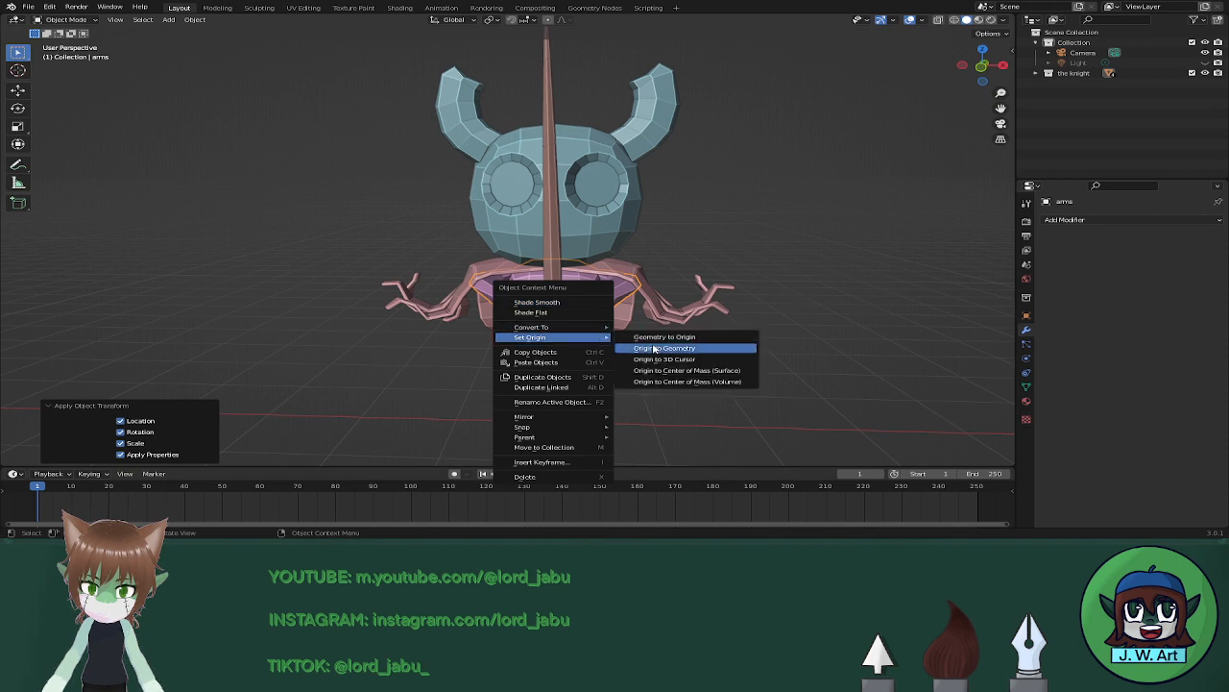
left_click(685, 355)
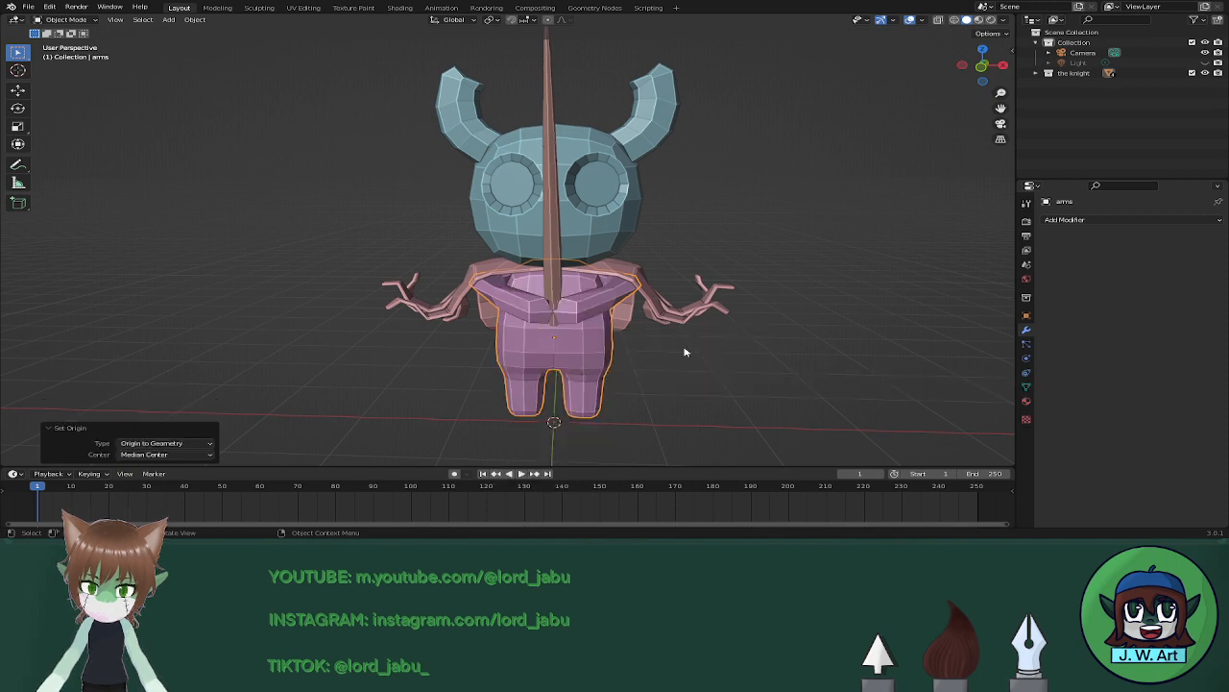
Apply all transforms to the cloak and set its origin to its geometry.
left_click(648, 289)
key("ctrl+a")
left_click(648, 288)
right_click(649, 288)
mouse_move(650, 285)
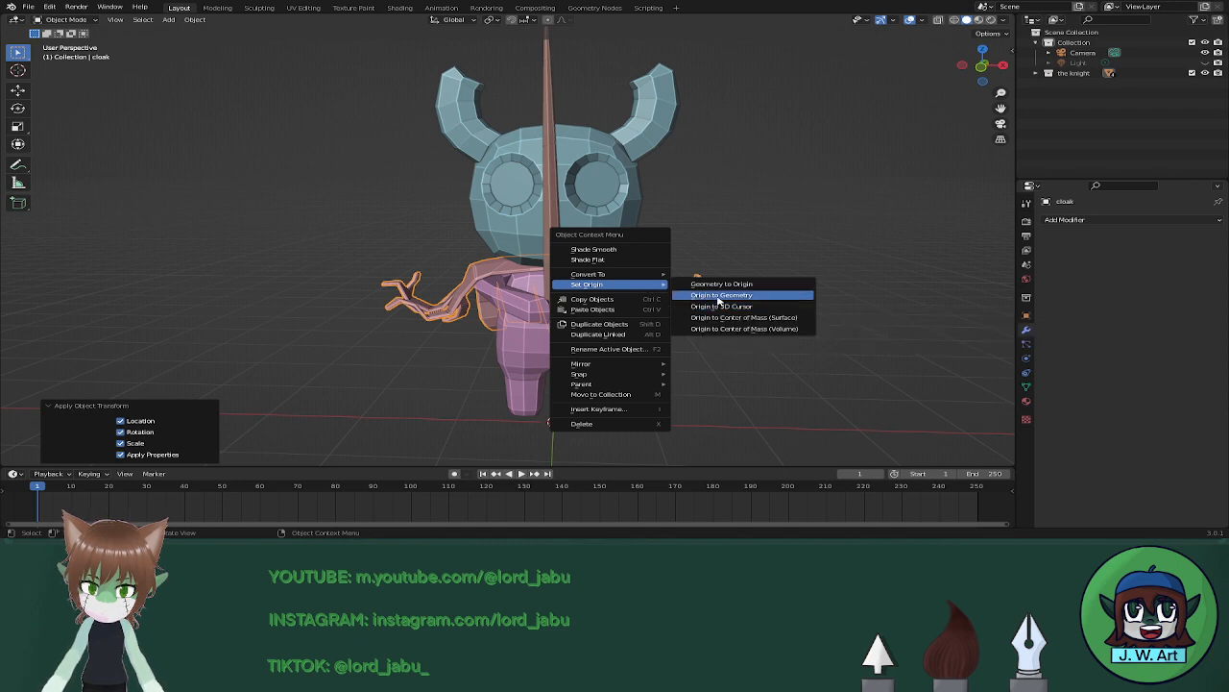
left_click(720, 295)
Apply all transforms to the nail and set its origin to its geometry.
left_click(549, 272)
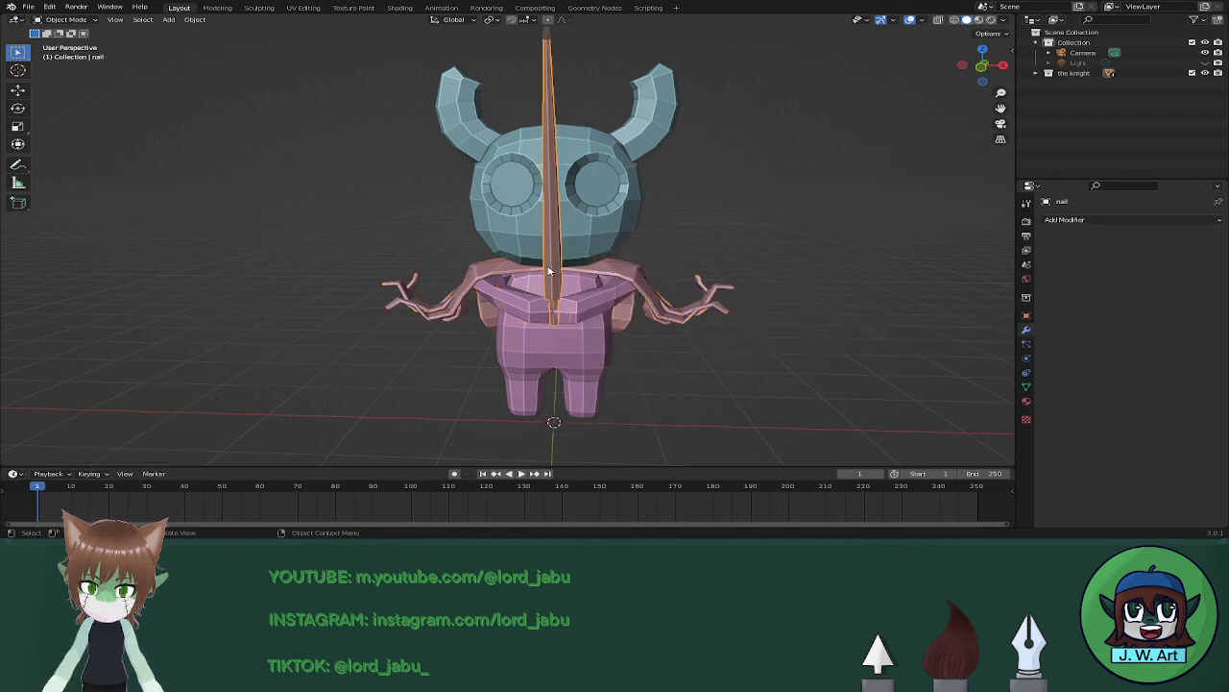
key("ctrl+a")
left_click(550, 267)
right_click(550, 267)
mouse_move(550, 267)
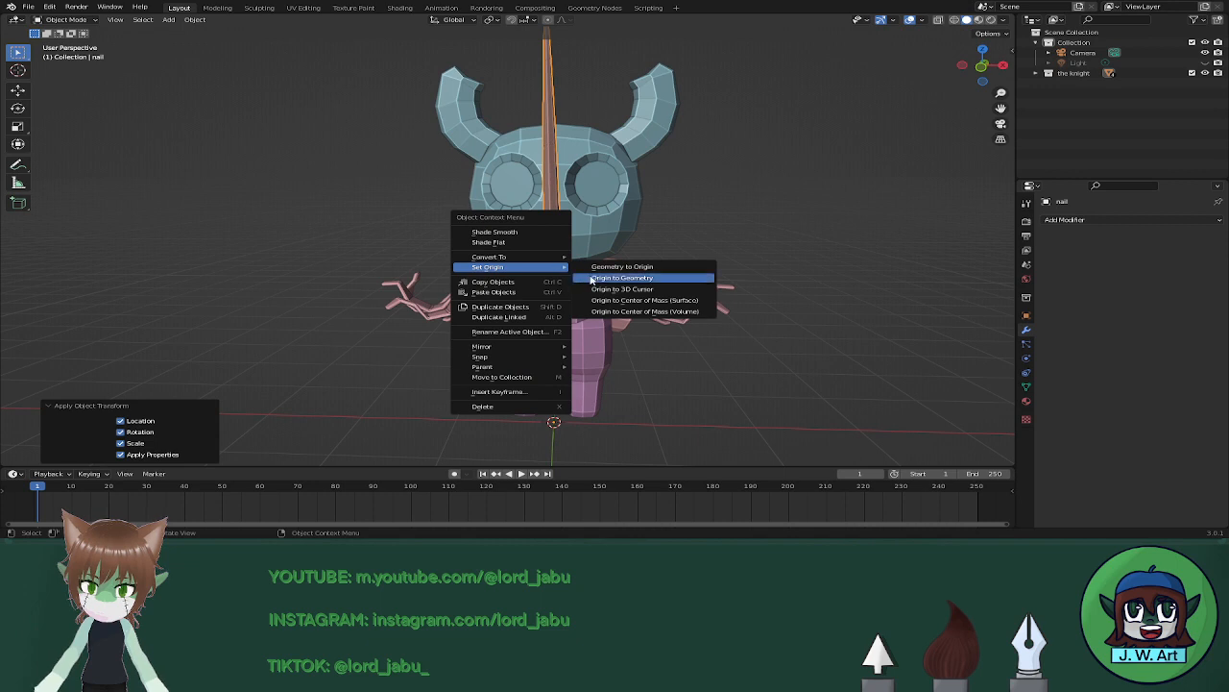
left_click(598, 279)
Apply all transforms to the head shape and set its origin to its geometry.
middle_click_drag(598, 279, 569, 234)
left_click(570, 239)
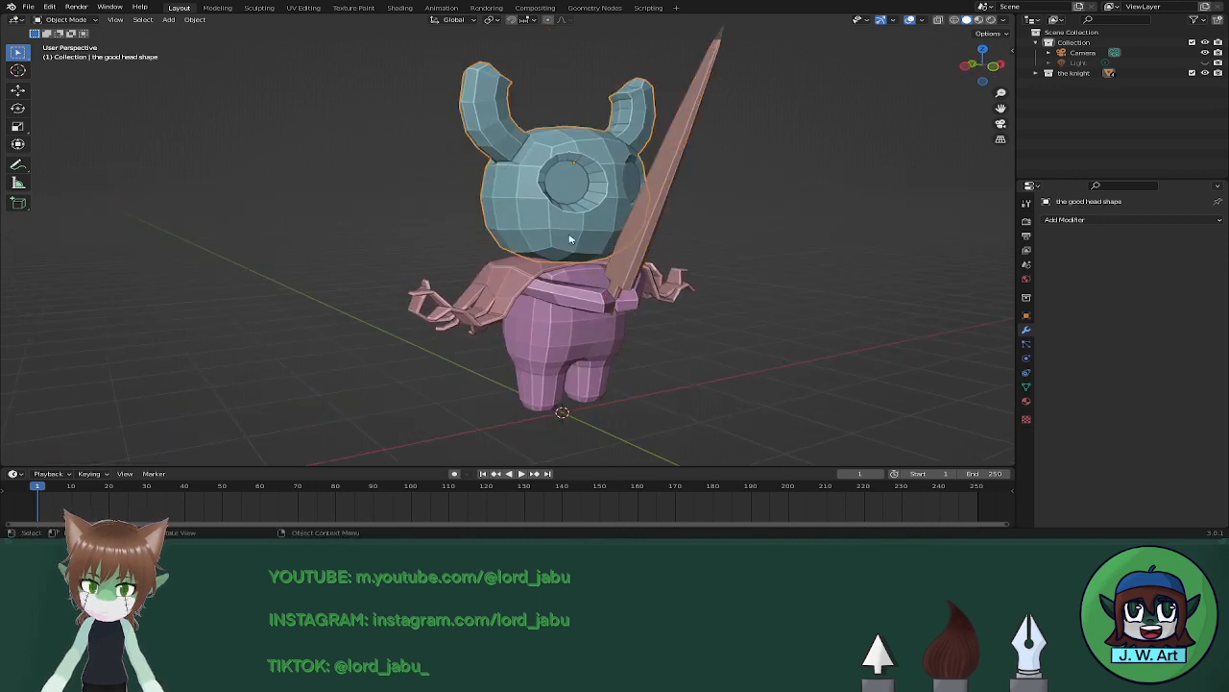
key("ctrl+a")
left_click(570, 238)
right_click(570, 239)
mouse_move(569, 235)
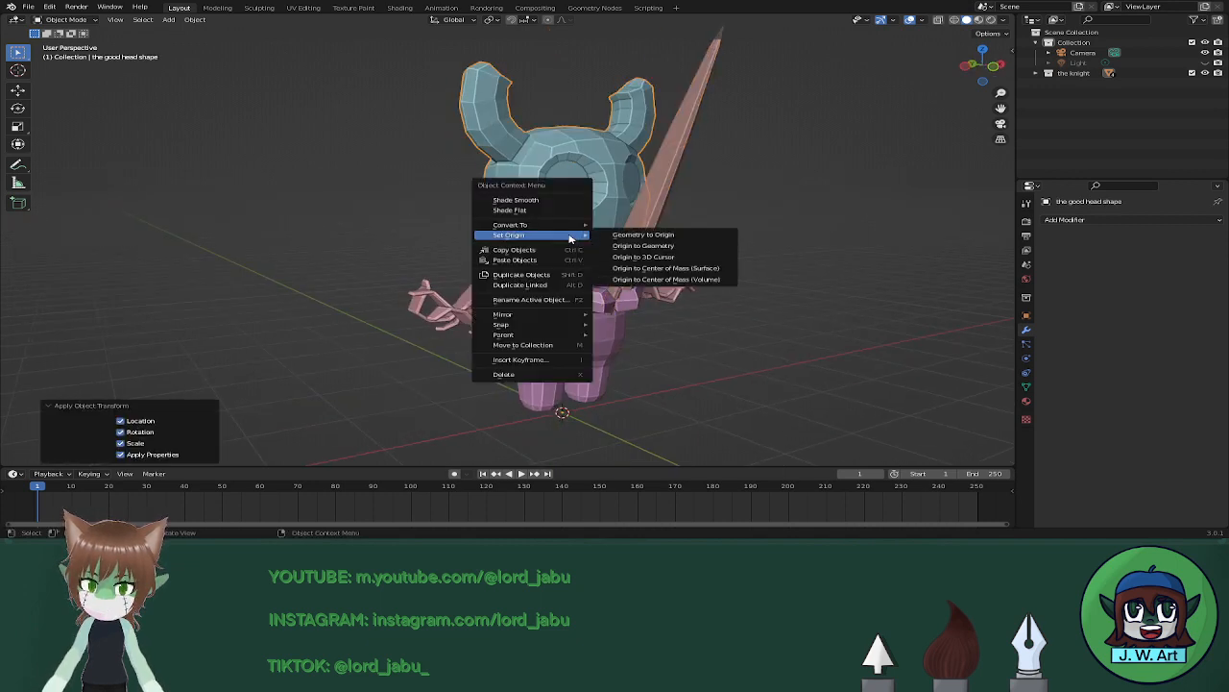
left_click(629, 249)
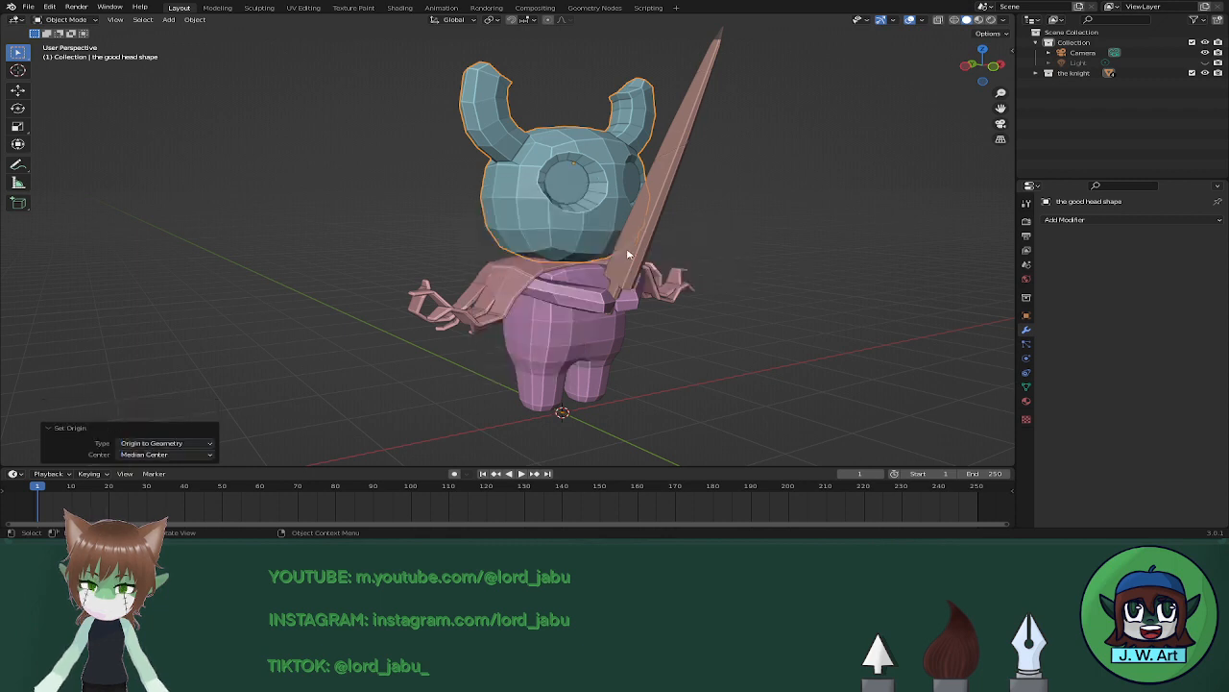
Select the entire head mesh in Edit Mode and recalculate its normals to the outside.
key("Tab")
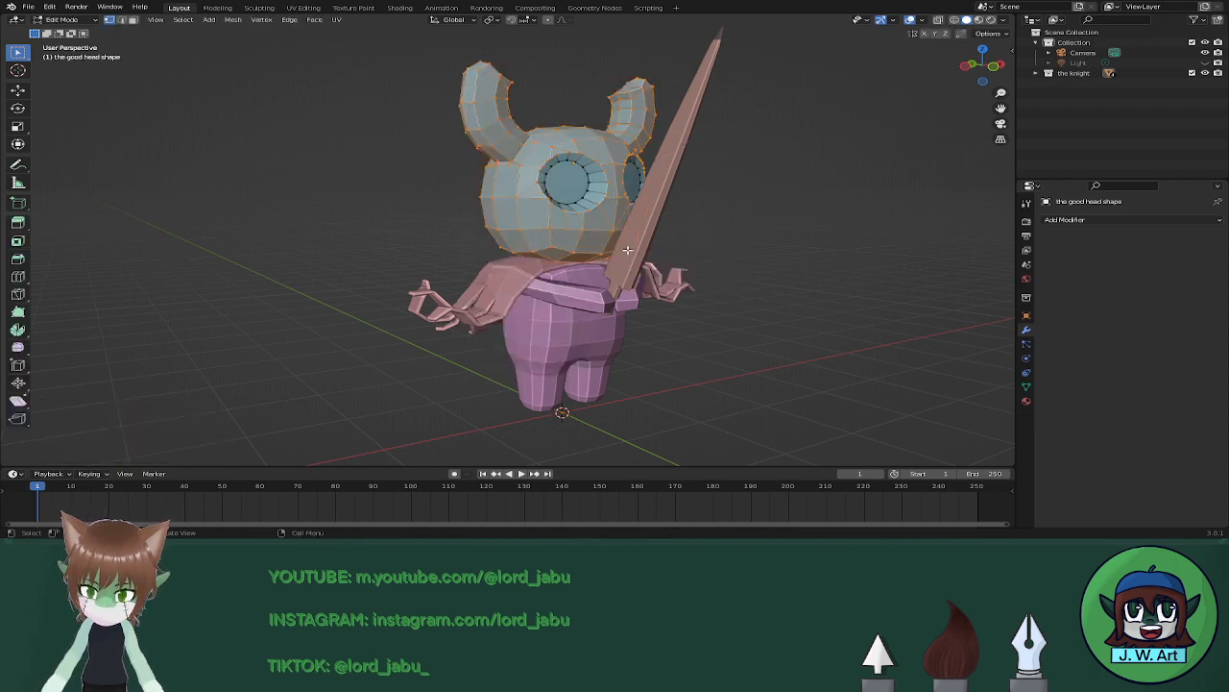
key("a")
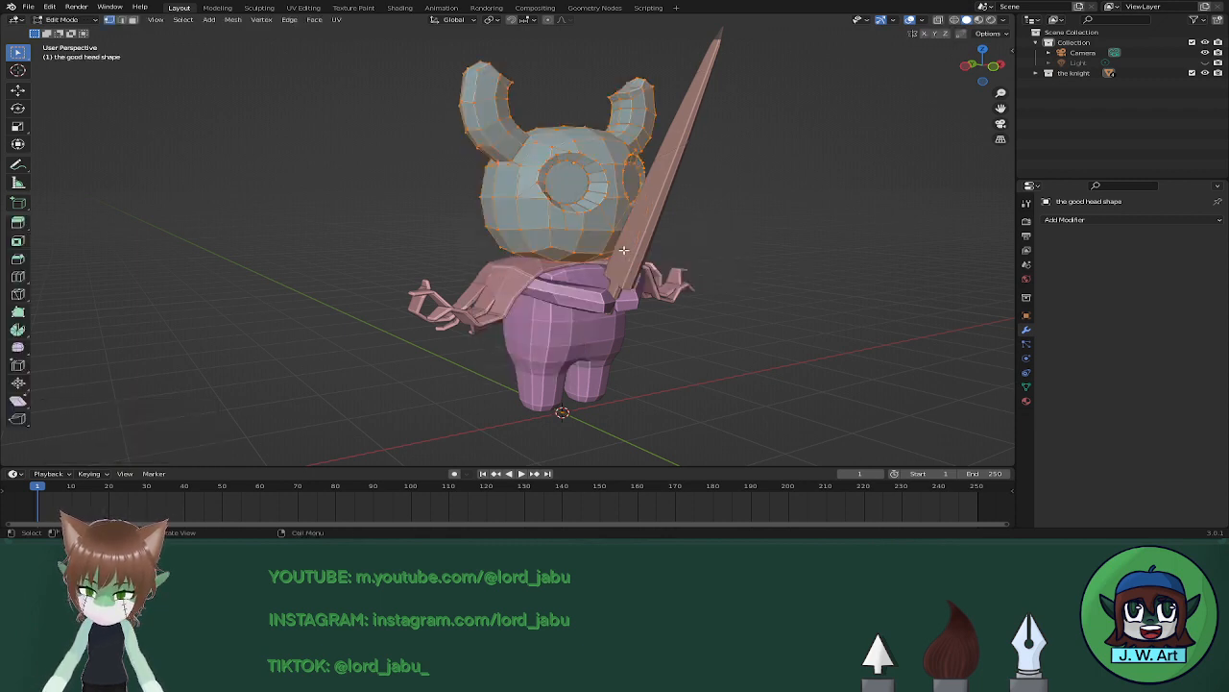
key("alt+n")
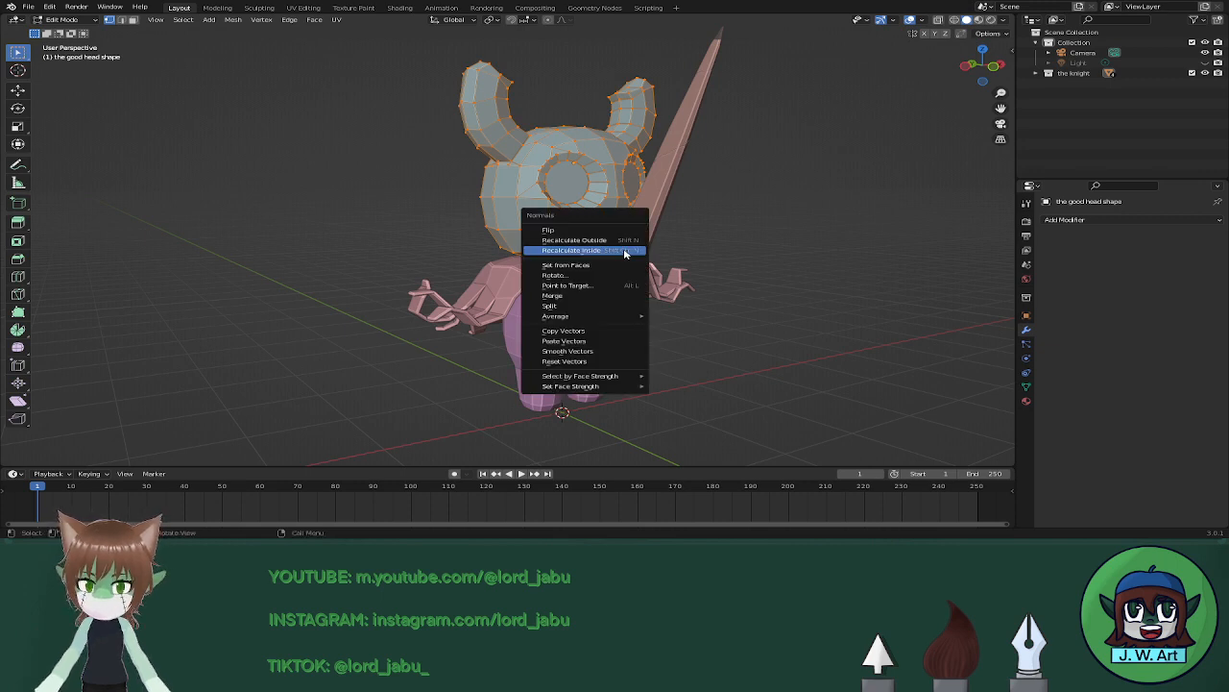
left_click(603, 239)
key("alt+n")
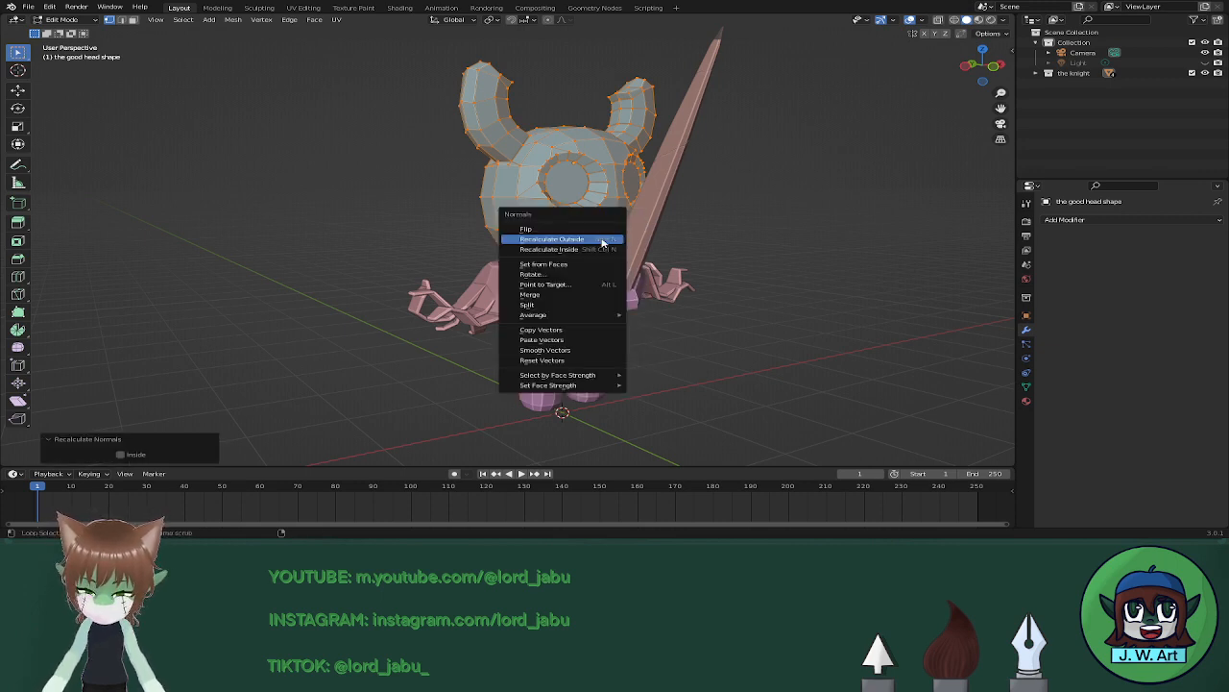
left_click(597, 246)
key("Tab")
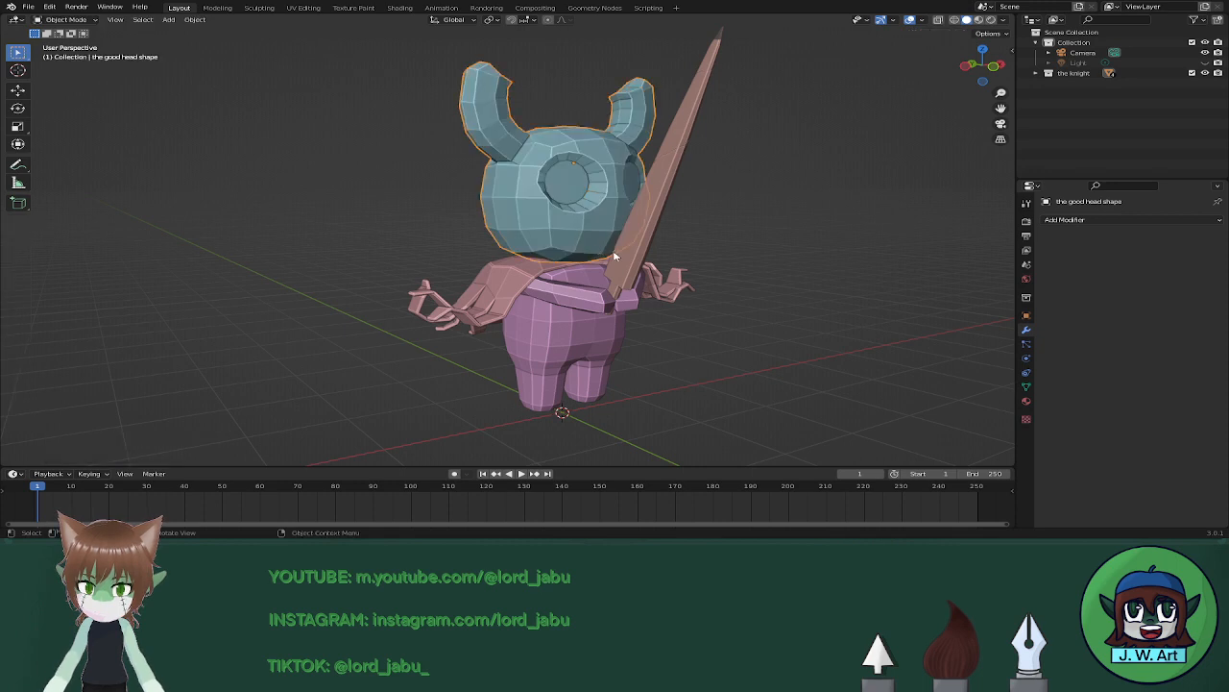
Recalculate the nail's normals to the outside in Edit Mode, then return to Object Mode.
left_click(626, 261)
key("Tab")
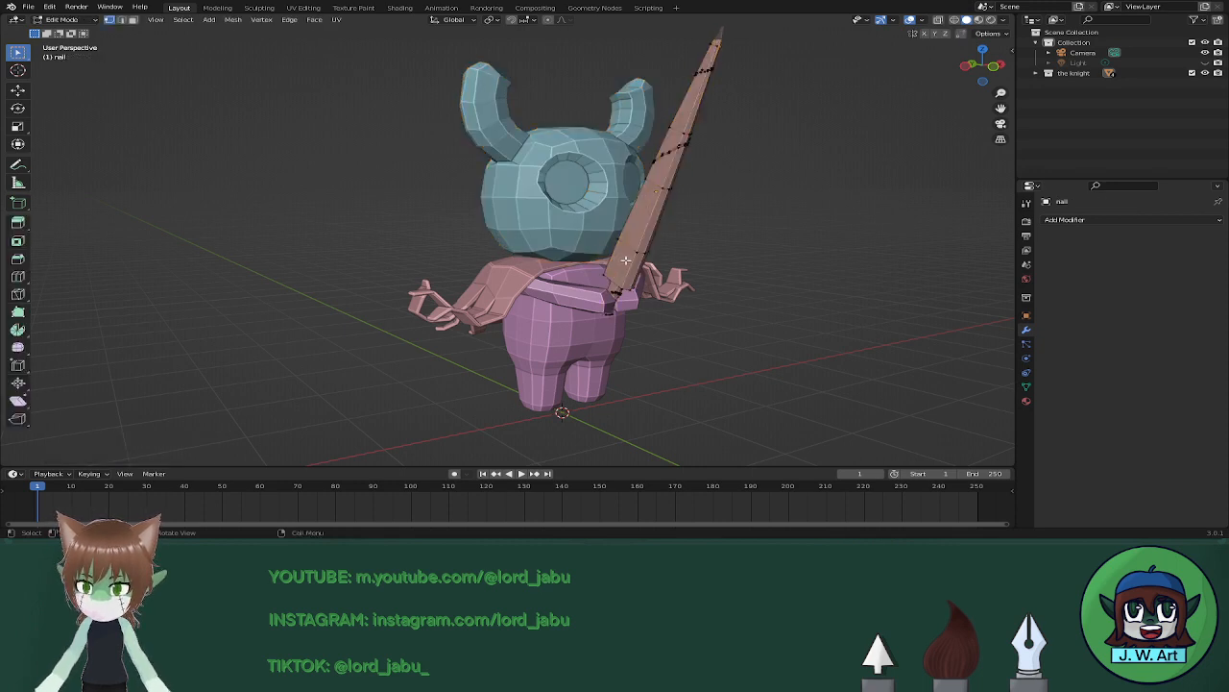
key("alt+n")
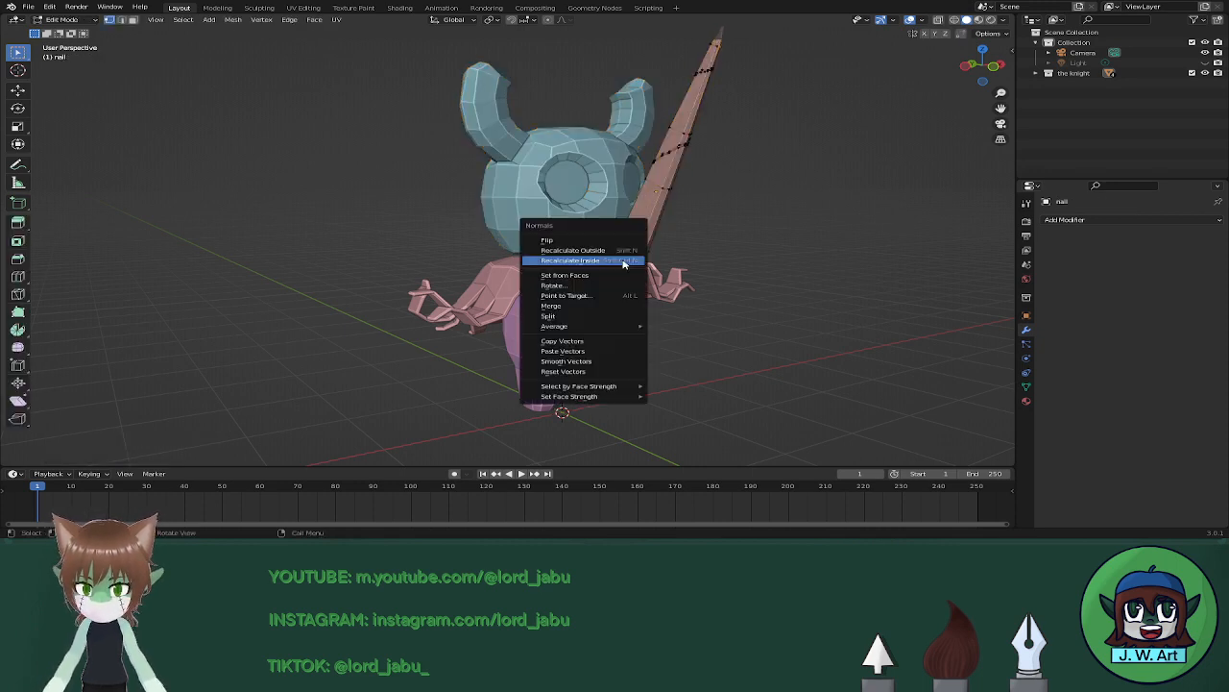
left_click(624, 261)
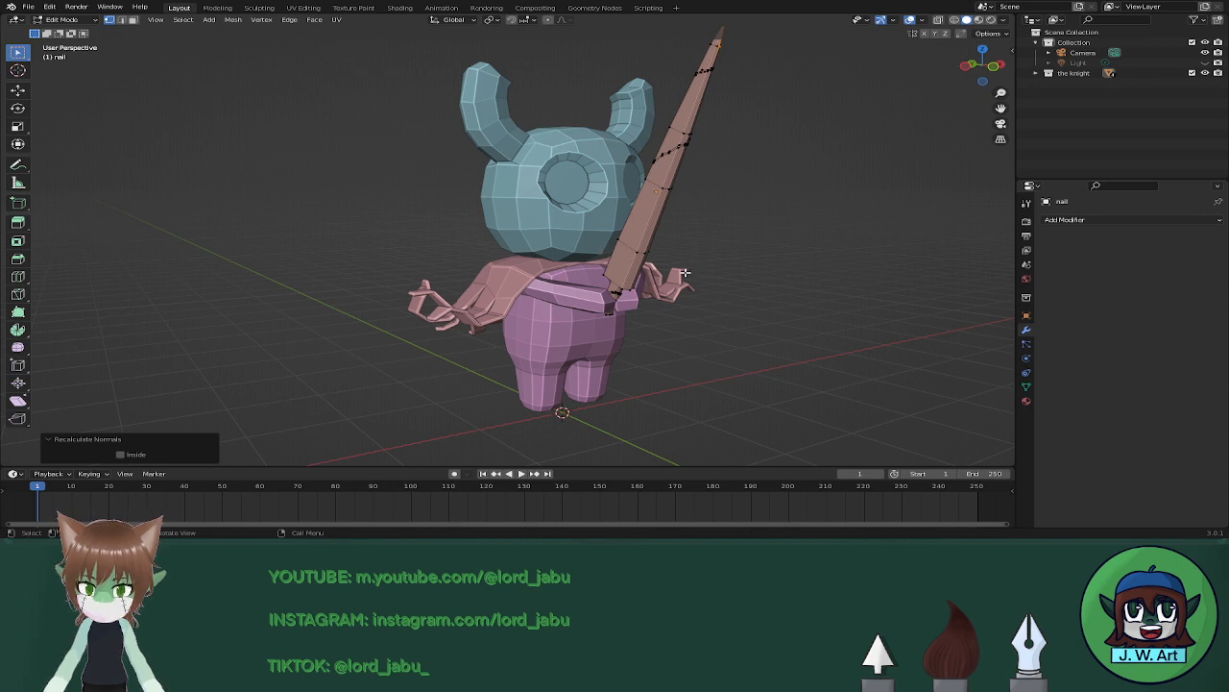
key("Tab")
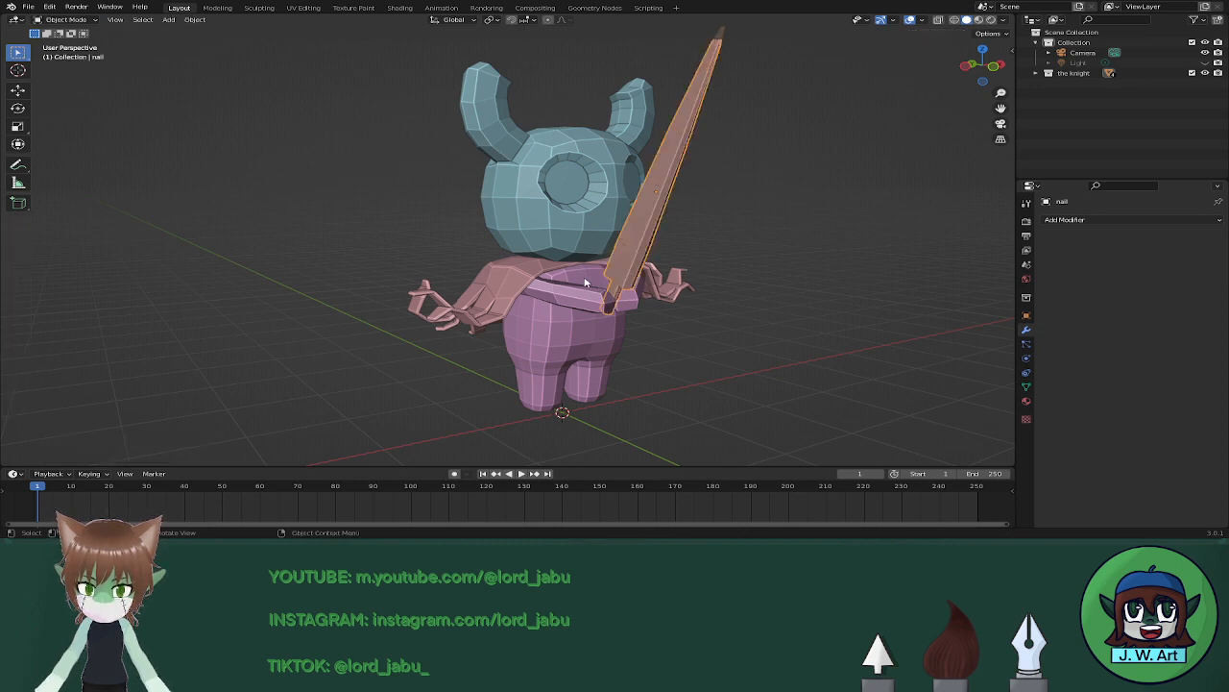
Select the linked body geometry of the arms object and recalculate its normals to the outside.
middle_click_drag(585, 281, 581, 284)
left_click(579, 283, "shift")
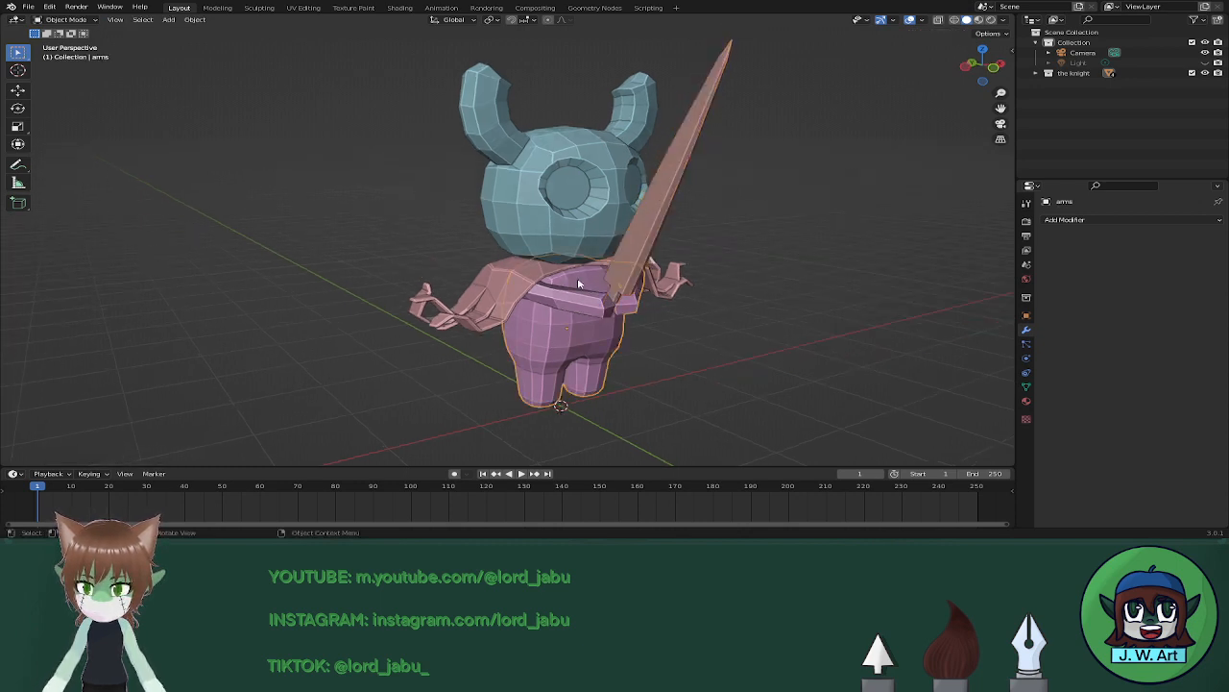
key("Tab")
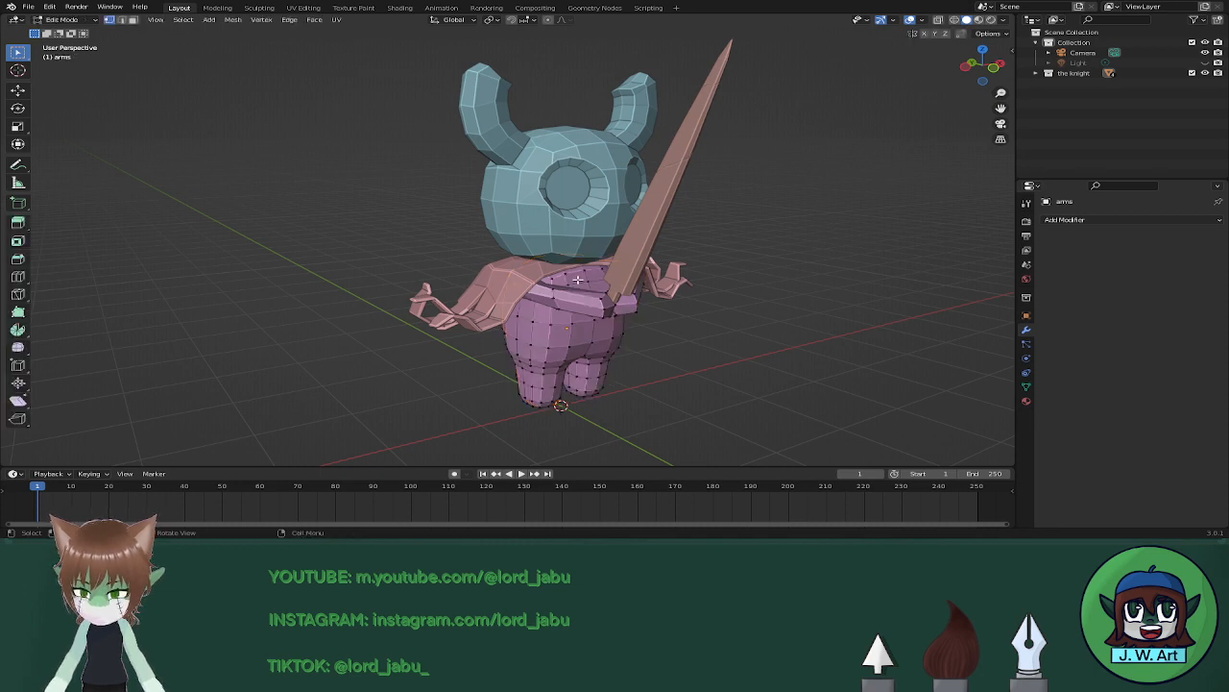
key("l")
key("alt+n")
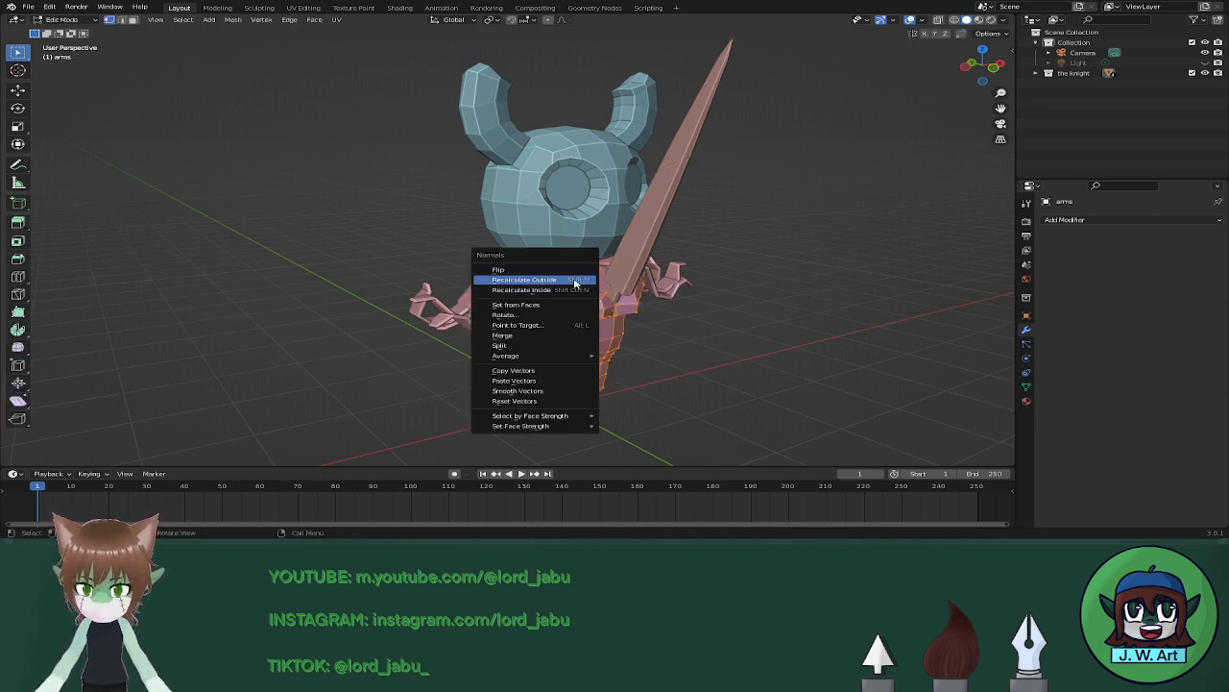
left_click(574, 280)
key("Tab")
Select the entire cloak mesh and recalculate its normals to the outside.
left_click(530, 279)
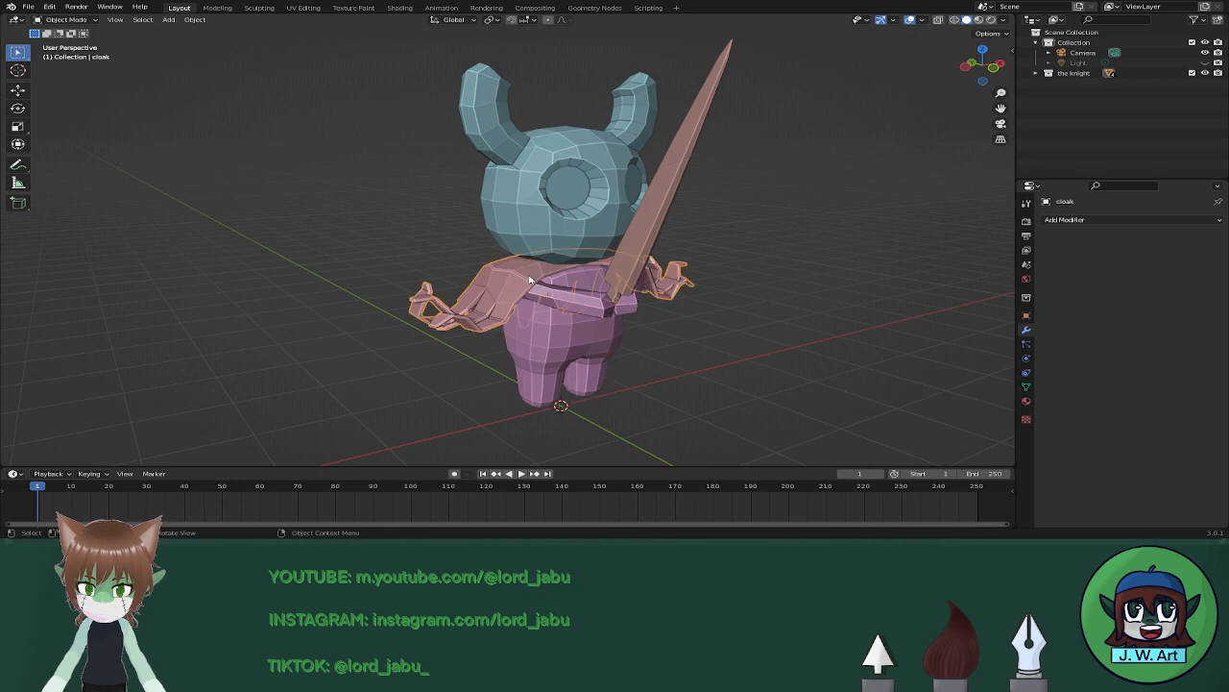
key("Tab")
key("a")
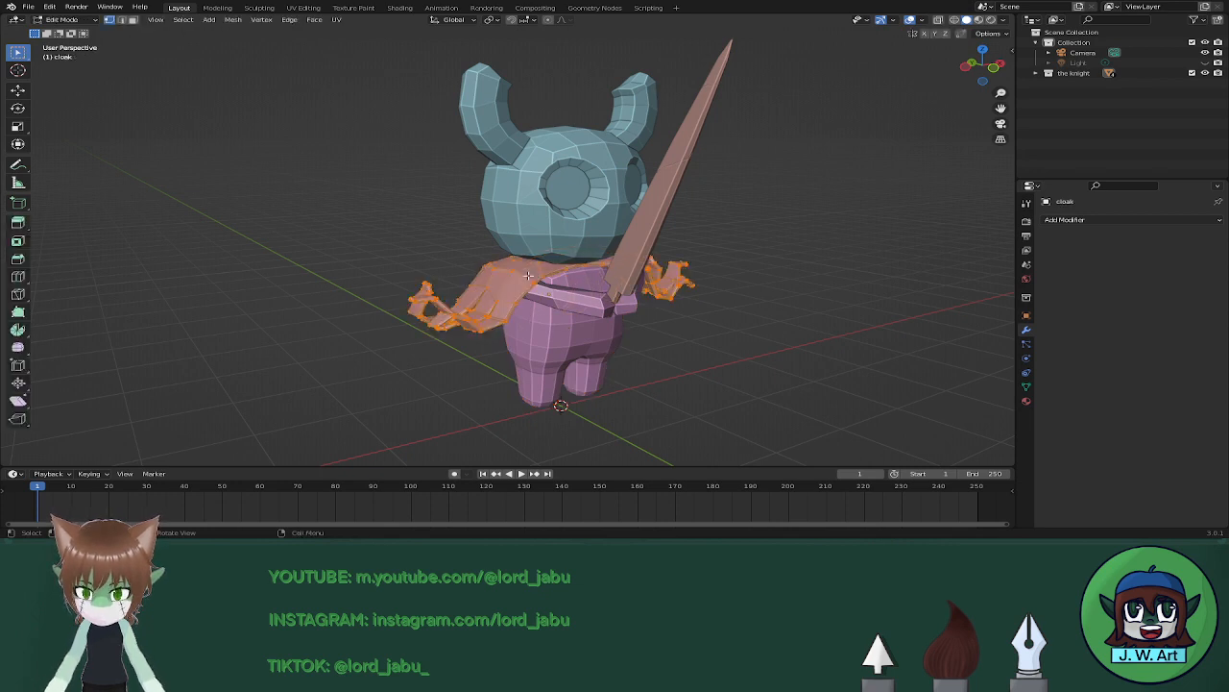
key("alt+n")
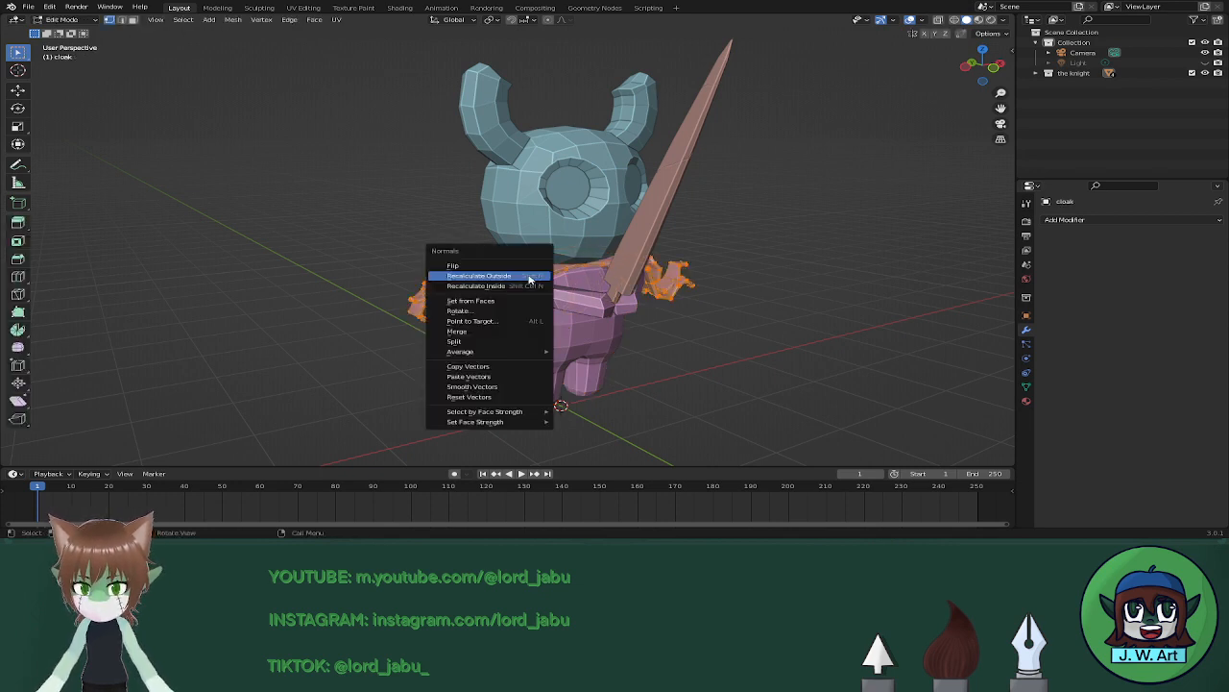
left_click(530, 277)
key("alt+n")
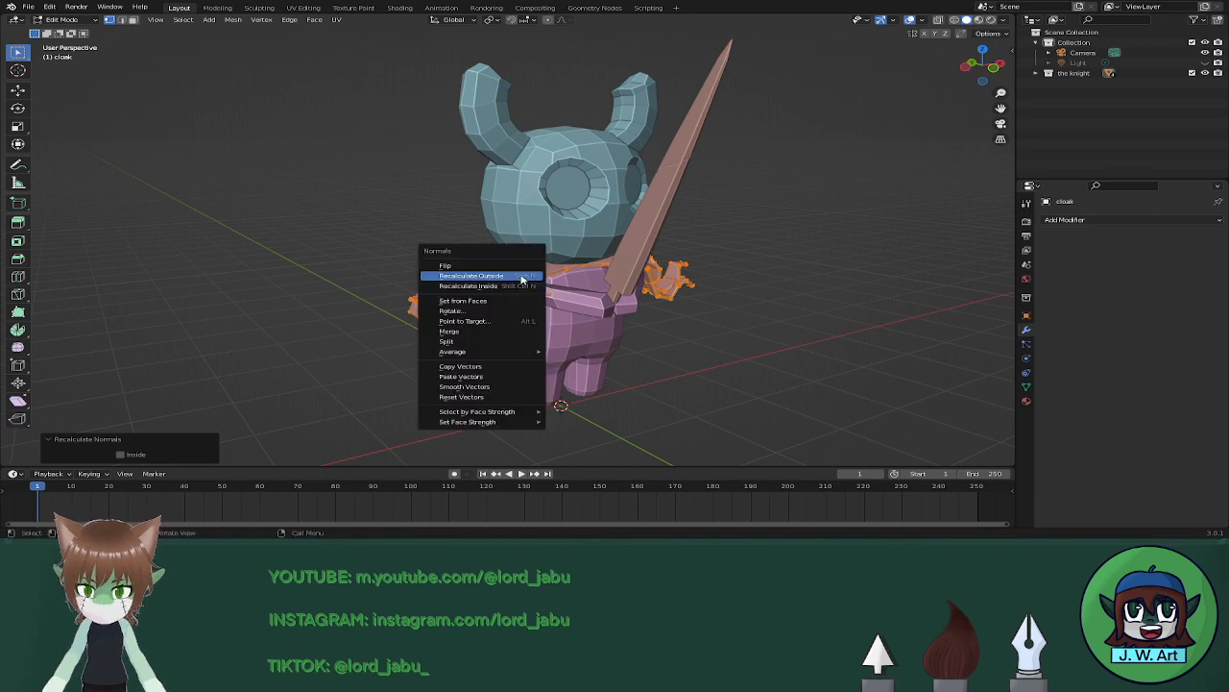
left_click(524, 276)
key("Tab")
Apply Shade Smooth to the head shape.
middle_click_drag(629, 300, 731, 339)
right_click(616, 288)
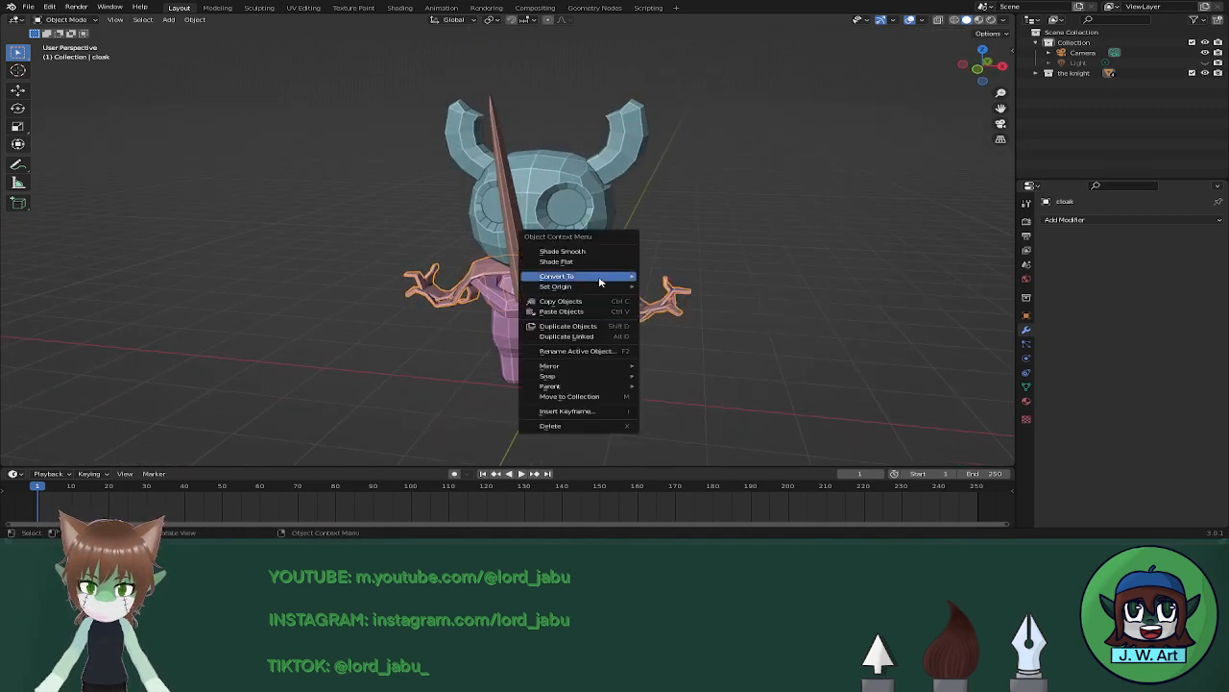
key("Escape")
left_click(576, 247)
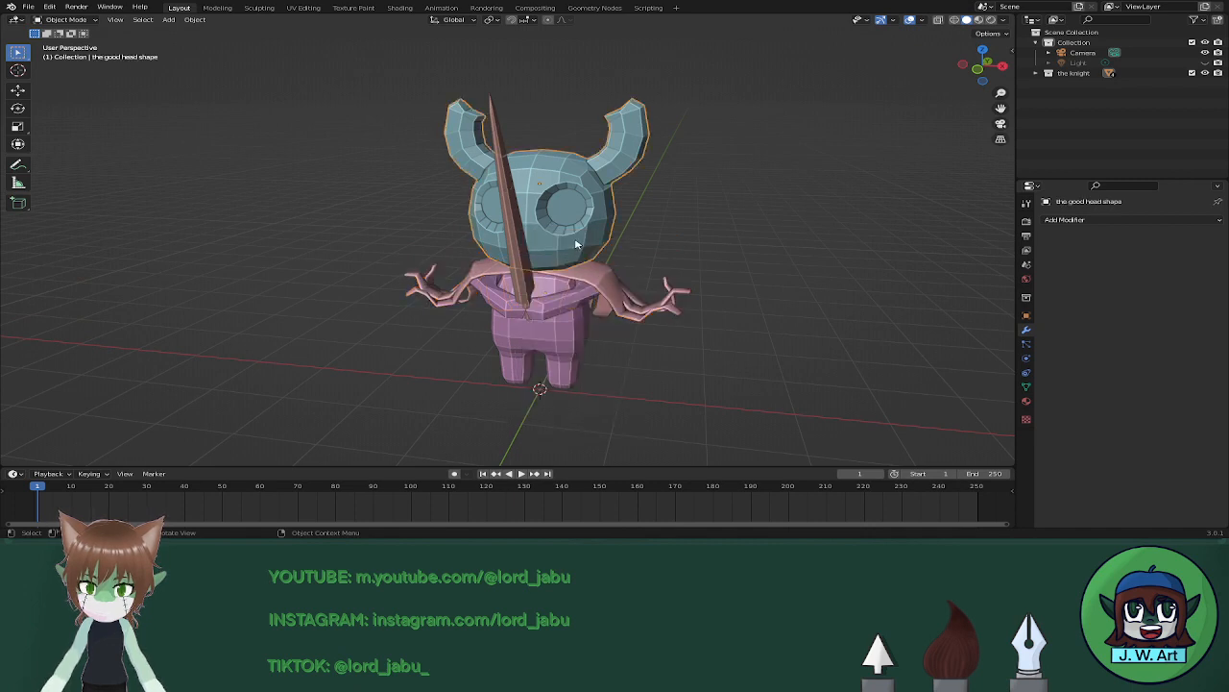
right_click(577, 245)
left_click(576, 240)
Apply Shade Smooth to the arms object and the nail.
middle_click_drag(577, 240, 517, 293)
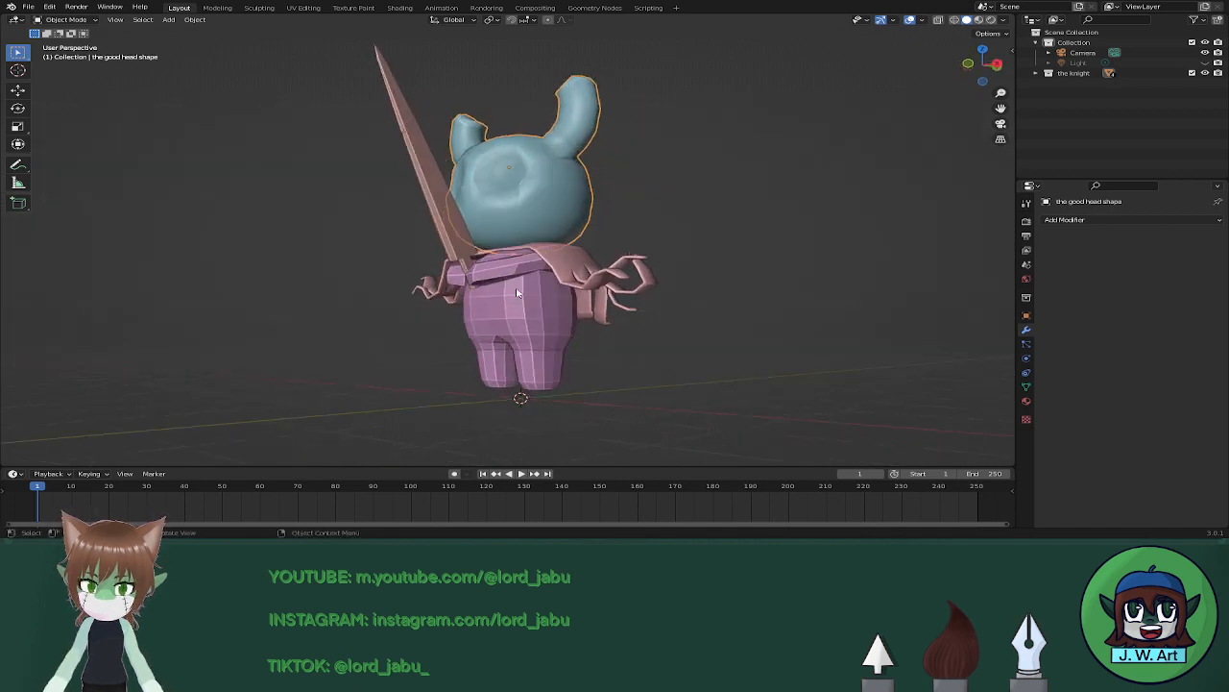
left_click(517, 293)
right_click(517, 293)
left_click(517, 291)
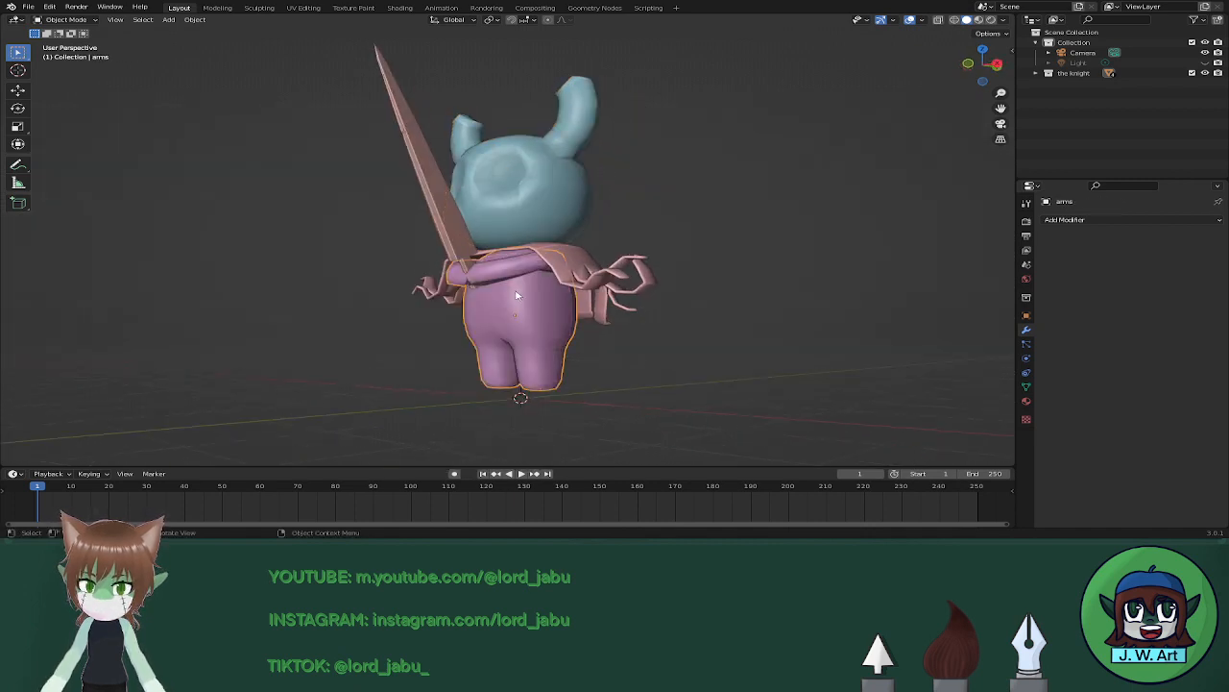
left_click(464, 250)
right_click(464, 250)
left_click(465, 242)
Switch the viewport to Material Preview, view the knight from the front and select the head shape.
middle_click_drag(466, 242, 588, 306)
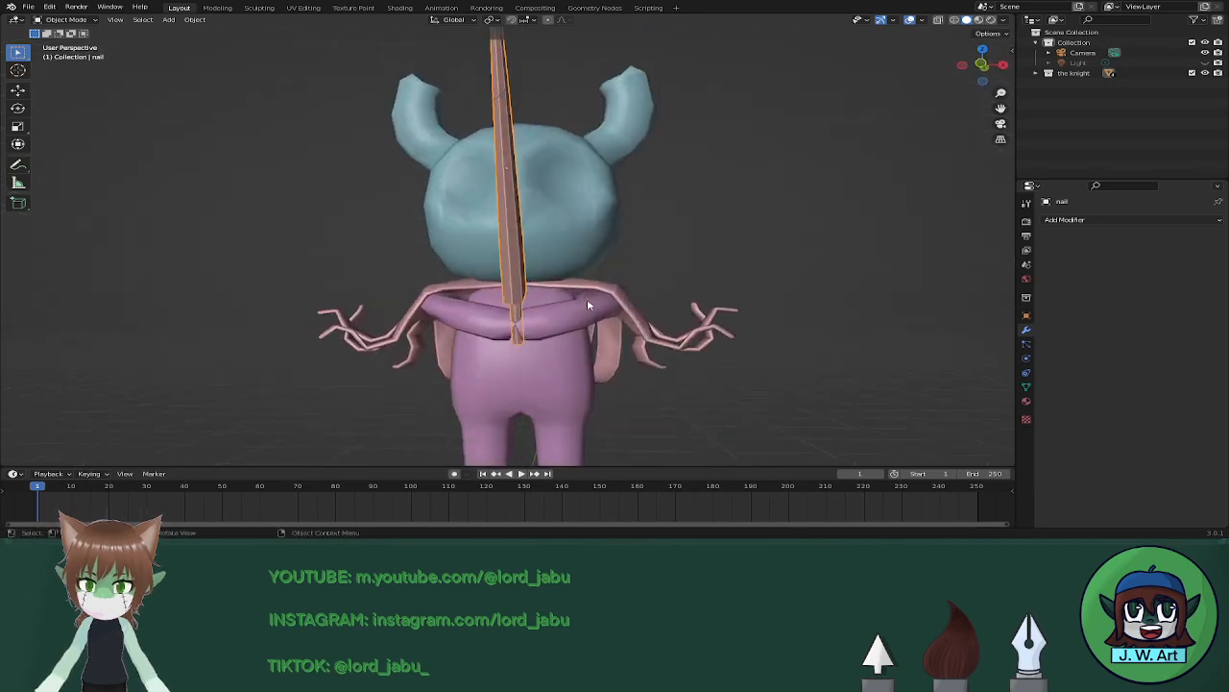
scroll(588, 305, "down", 5)
middle_click_drag(634, 365, 535, 330)
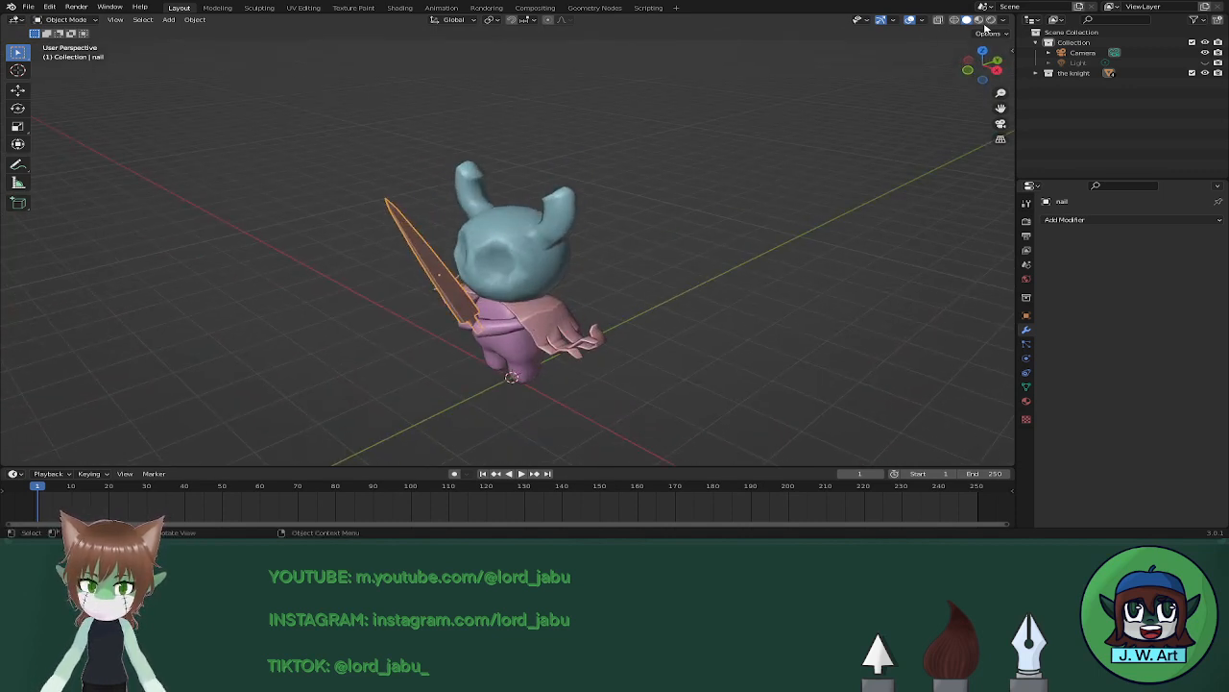
left_click(979, 20)
mouse_move(873, 111)
middle_mouse_down()
mouse_move(701, 227)
mouse_move(714, 230)
middle_mouse_up()
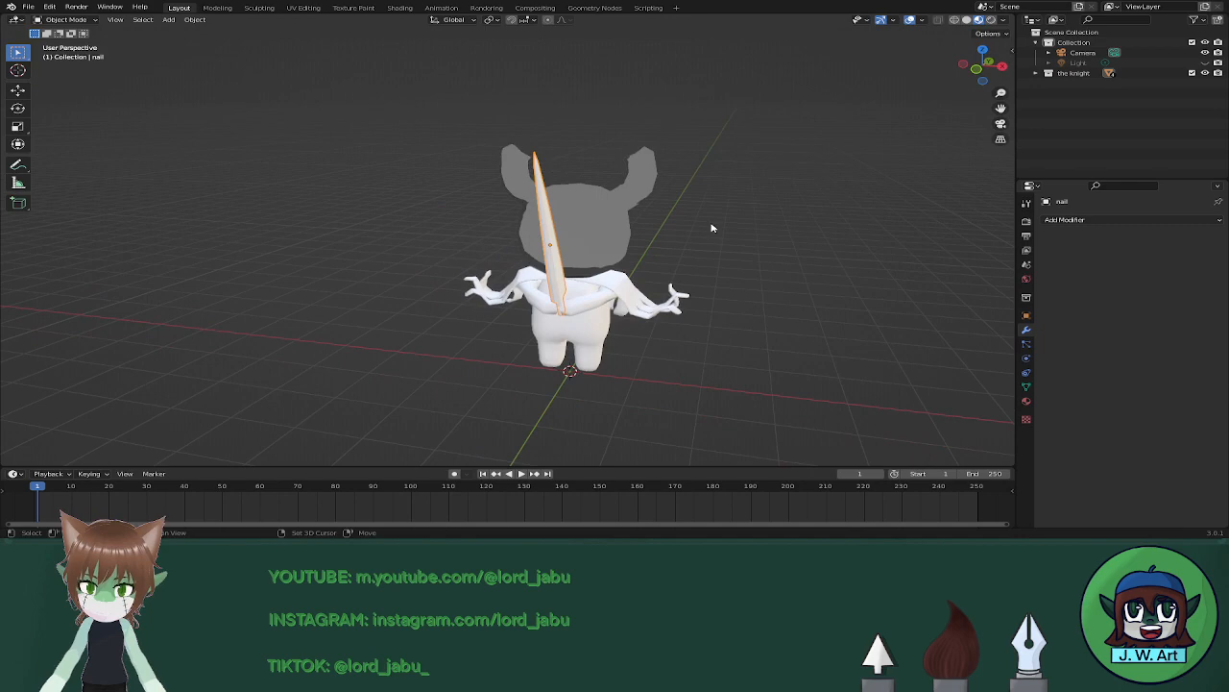
left_click(599, 237)
middle_click_drag(599, 238, 672, 242)
Make skull the active material slot of the head shape and inspect its face assignment in Edit Mode.
left_click(1026, 402)
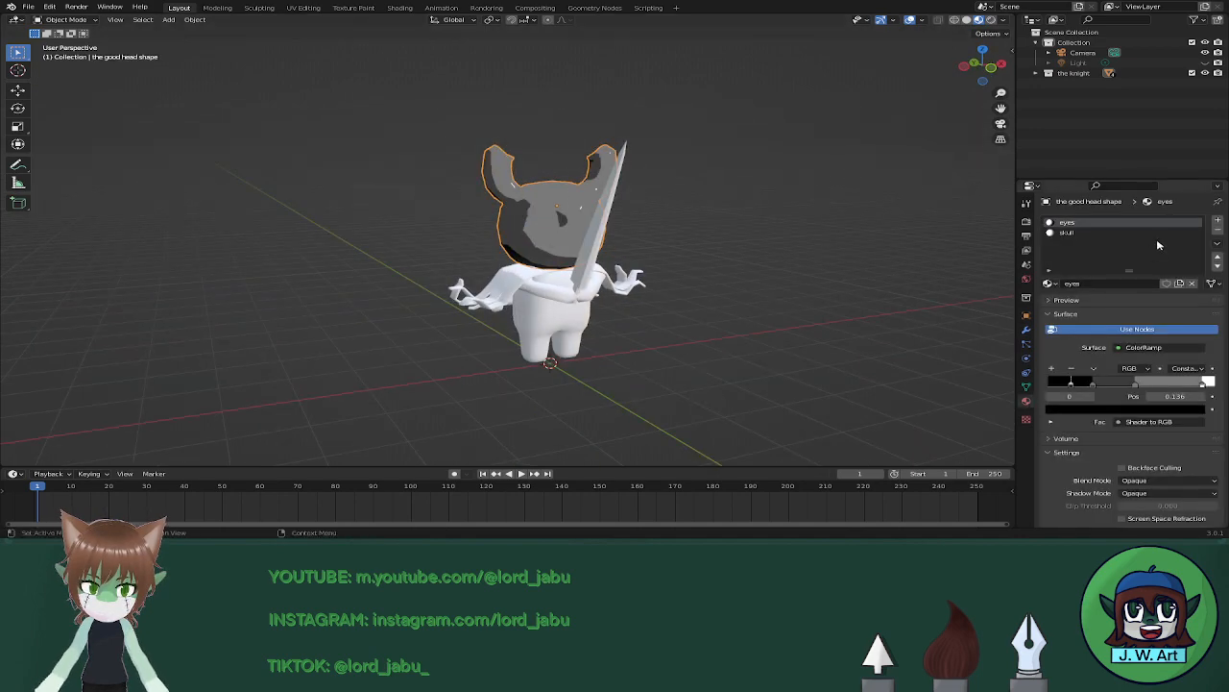
left_click(1088, 234)
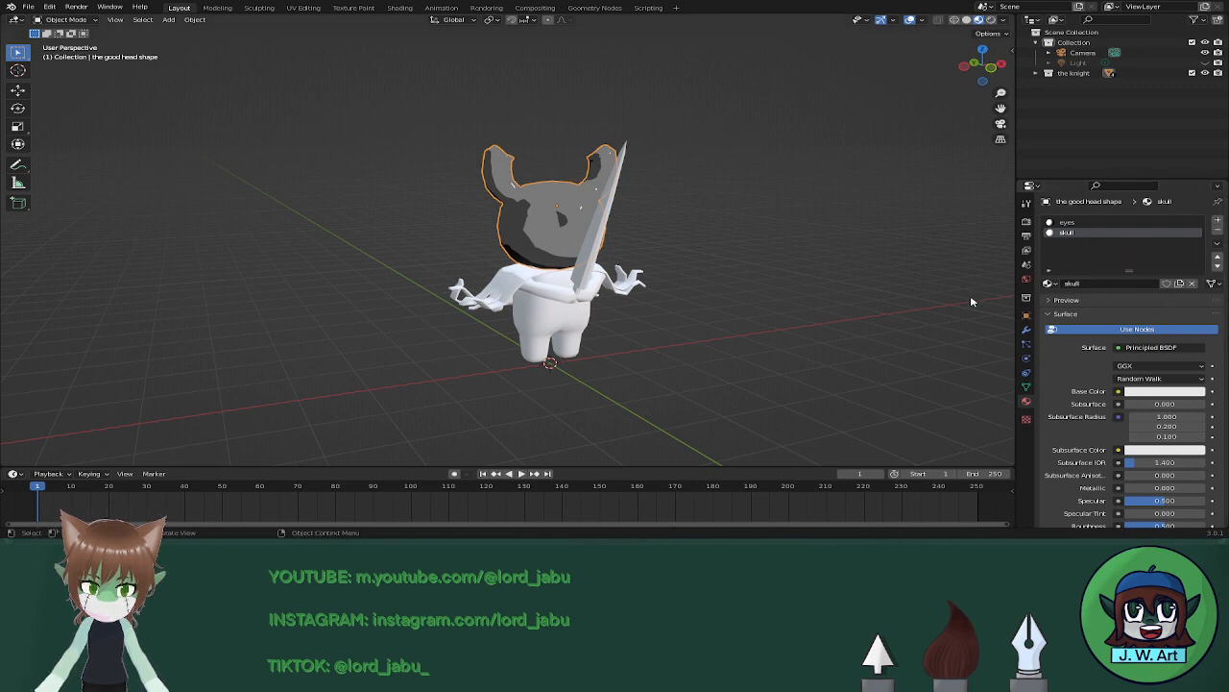
key("Tab")
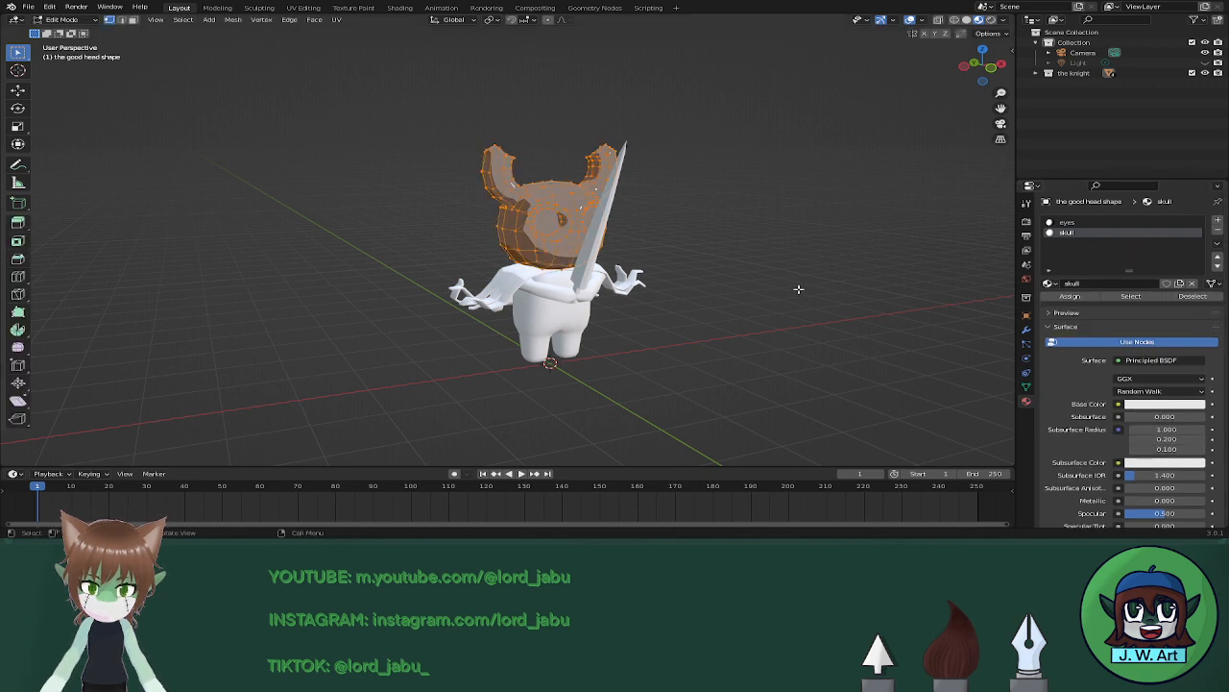
left_click(1127, 297)
scroll(771, 302, "up", 2)
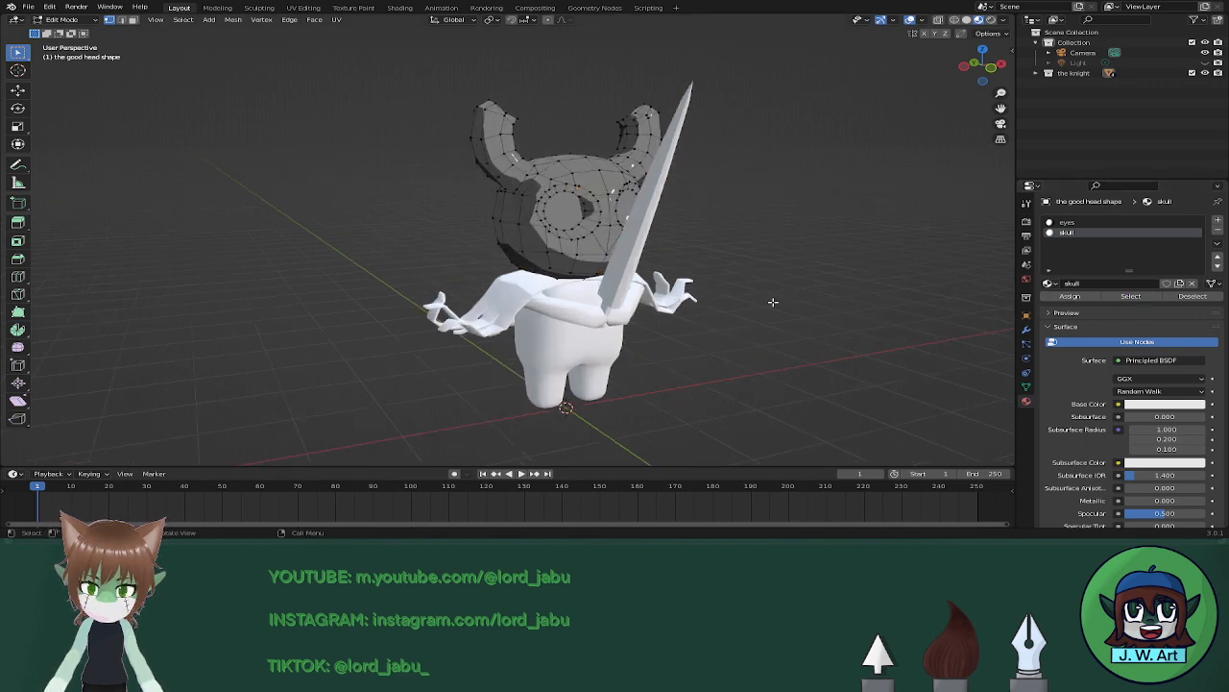
middle_click_drag(771, 301, 689, 290)
scroll(689, 290, "up", 1)
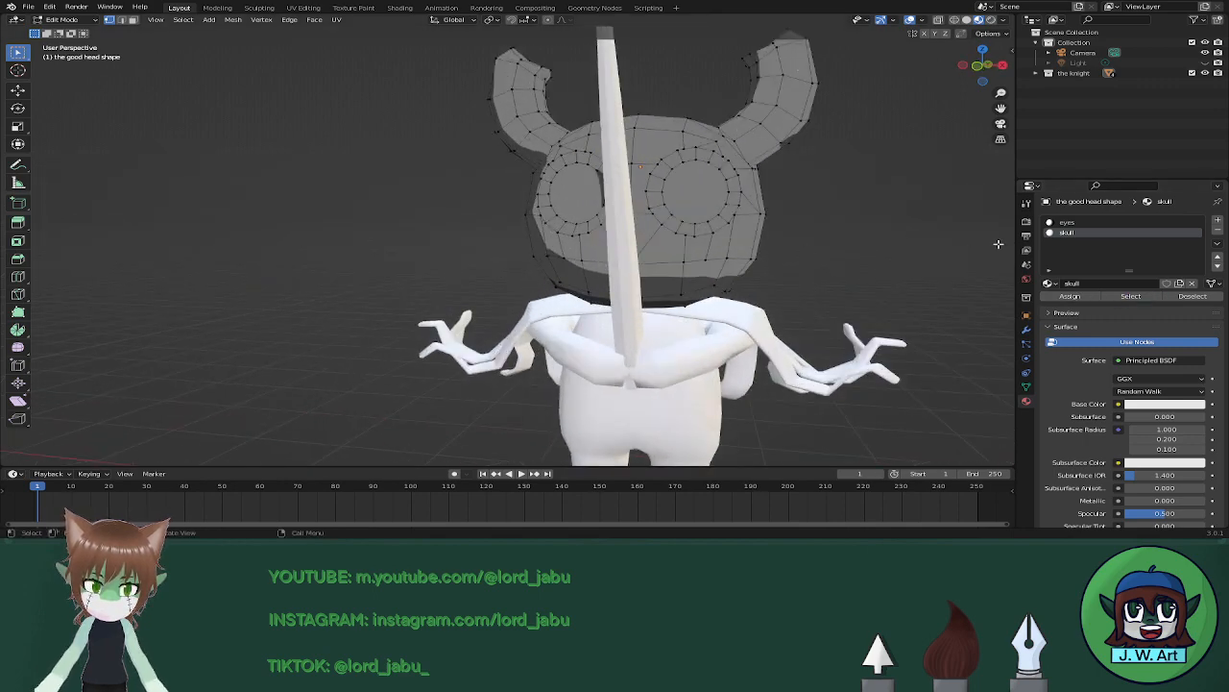
mouse_move(758, 217)
middle_mouse_down()
mouse_move(675, 269)
mouse_move(681, 246)
mouse_move(649, 280)
middle_mouse_up()
Select the entire head mesh, return the viewport to solid shading and switch to face selection.
key("a")
left_click(967, 19)
scroll(603, 223, "up", 2)
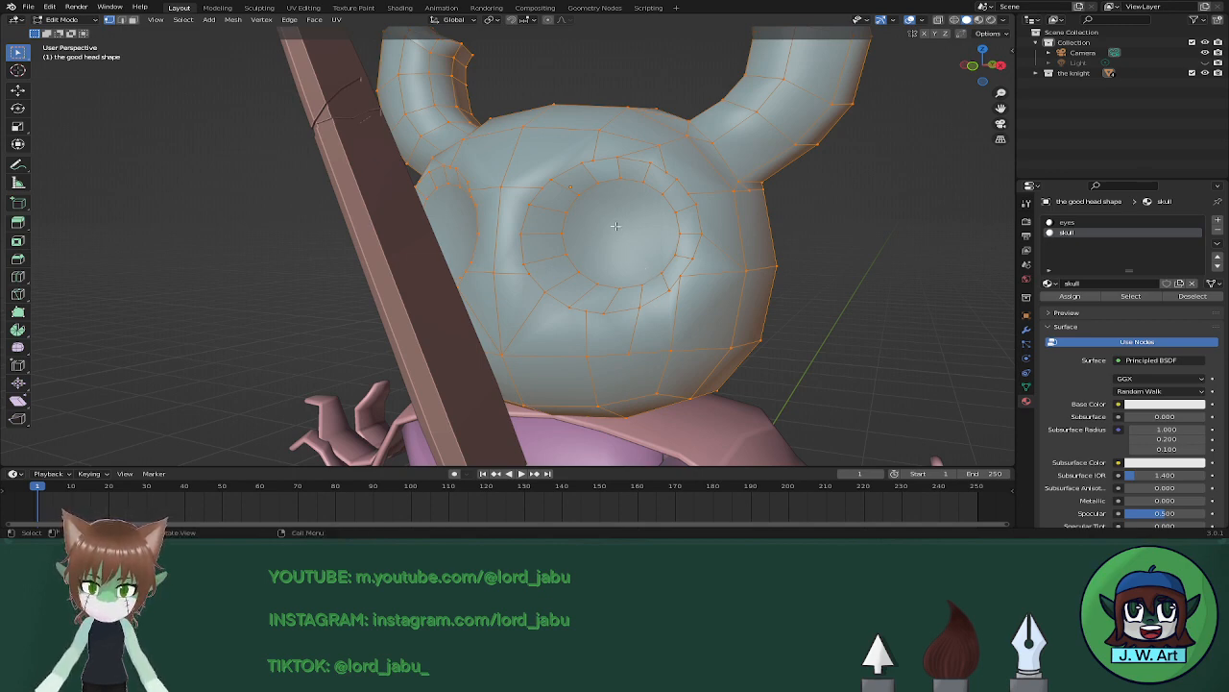
key("3")
Make eyes the active material slot and select the inner disc and surrounding ring of faces of one eye socket.
left_click(616, 226, "shift")
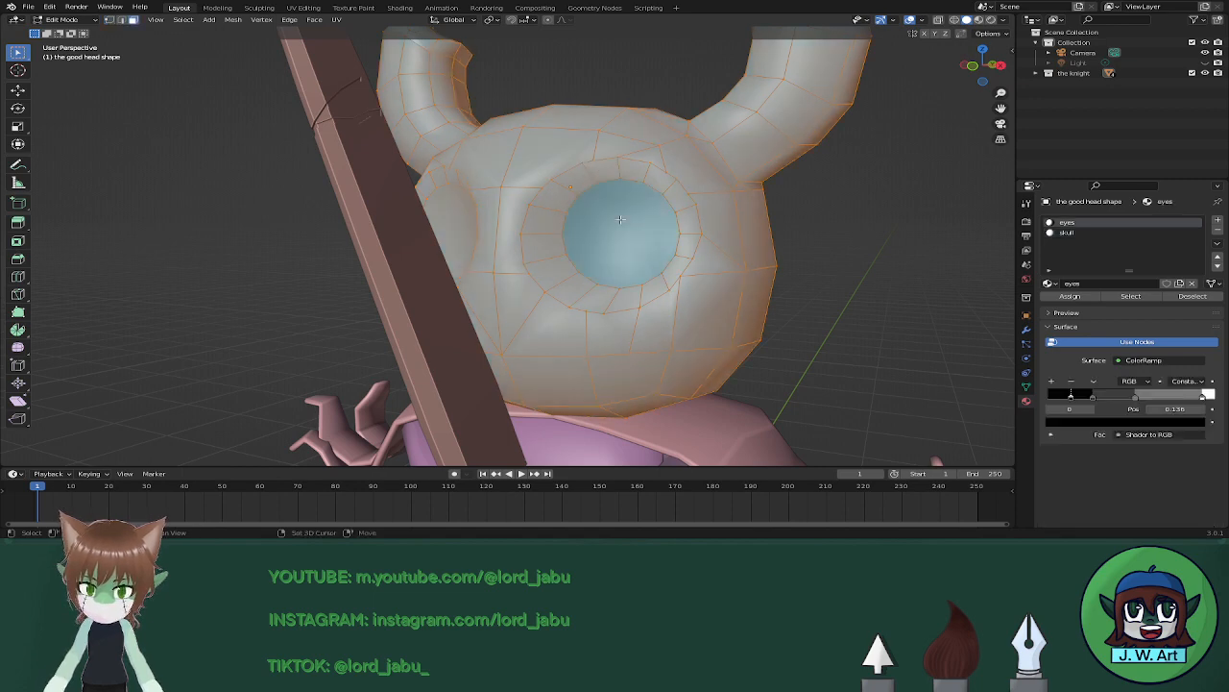
left_click(576, 179, "shift")
left_click(556, 199, "shift")
left_click(552, 217, "shift")
left_click(553, 241, "shift")
left_click(559, 265, "shift")
left_click(587, 297, "shift")
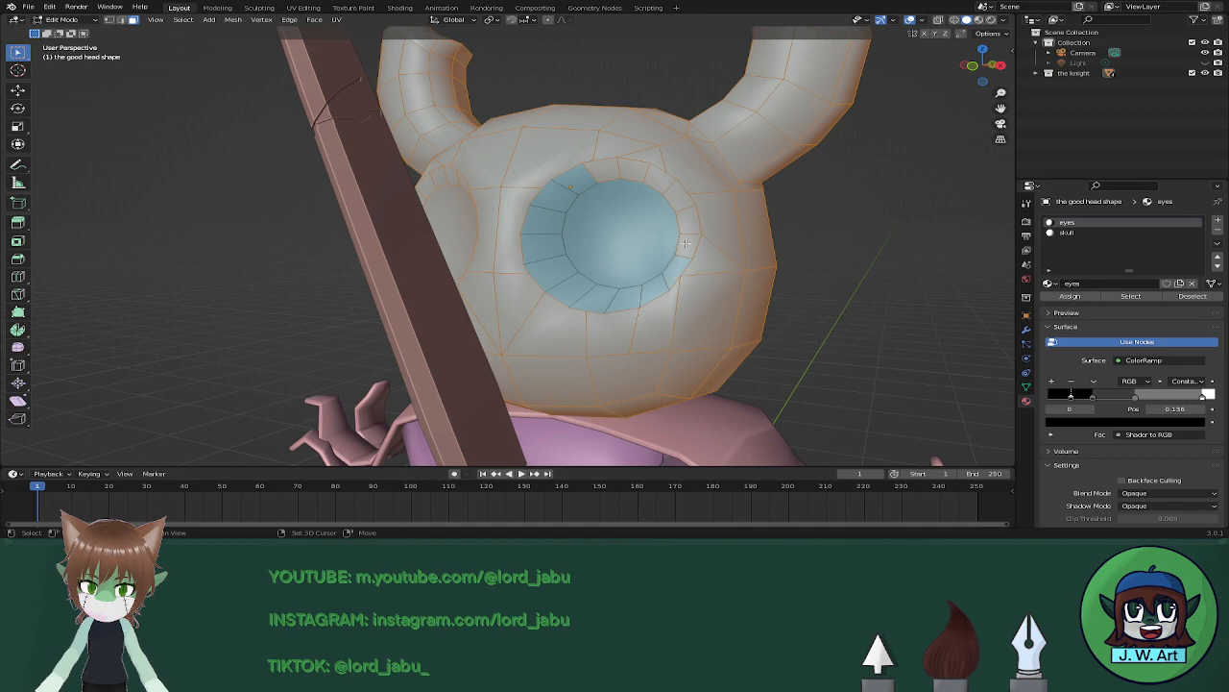
left_click(661, 175, "shift")
left_click(606, 174, "shift")
Add the complete ring of faces around the other eye socket to the face selection.
middle_click_drag(552, 238, 625, 256)
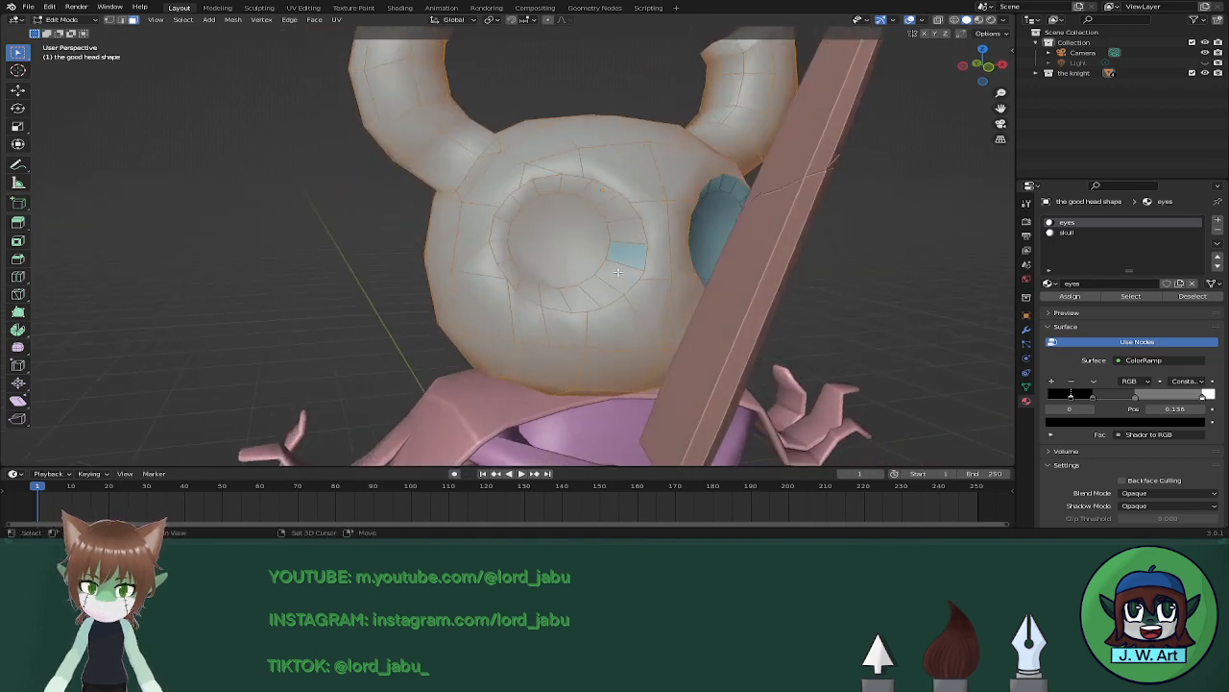
left_click(534, 291, "shift")
left_click(516, 279, "shift")
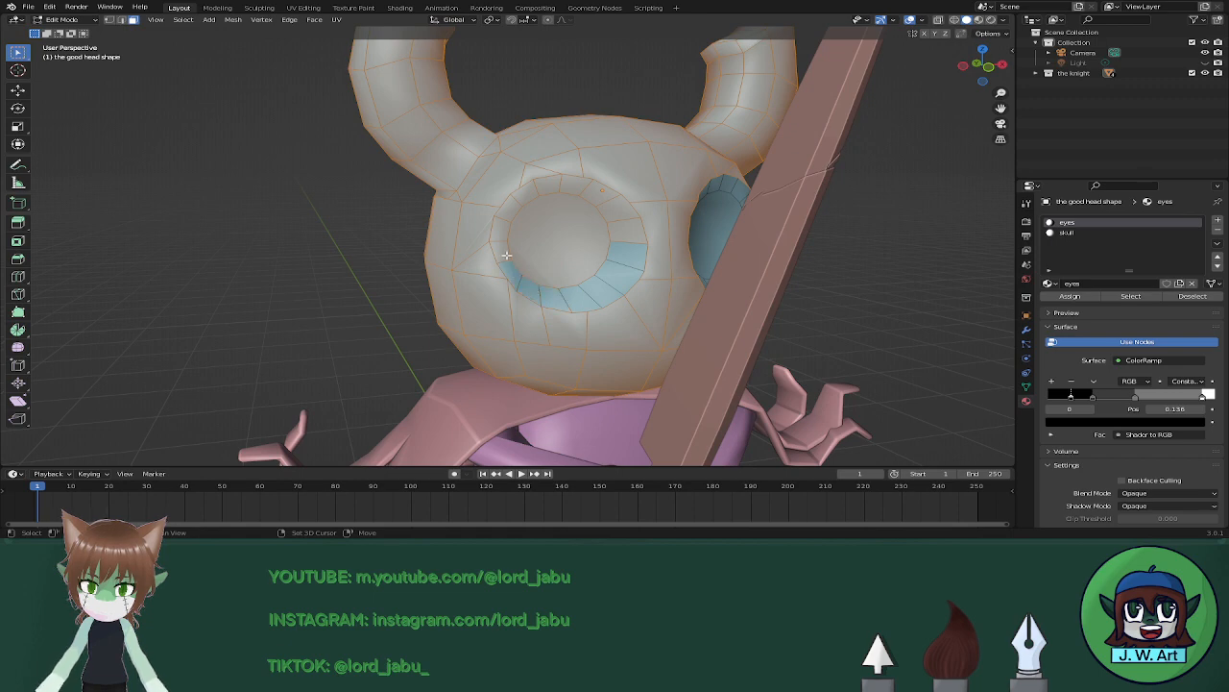
left_click(504, 250, "shift")
left_click(501, 234, "shift")
left_click(532, 191, "shift")
left_click(562, 186, "shift")
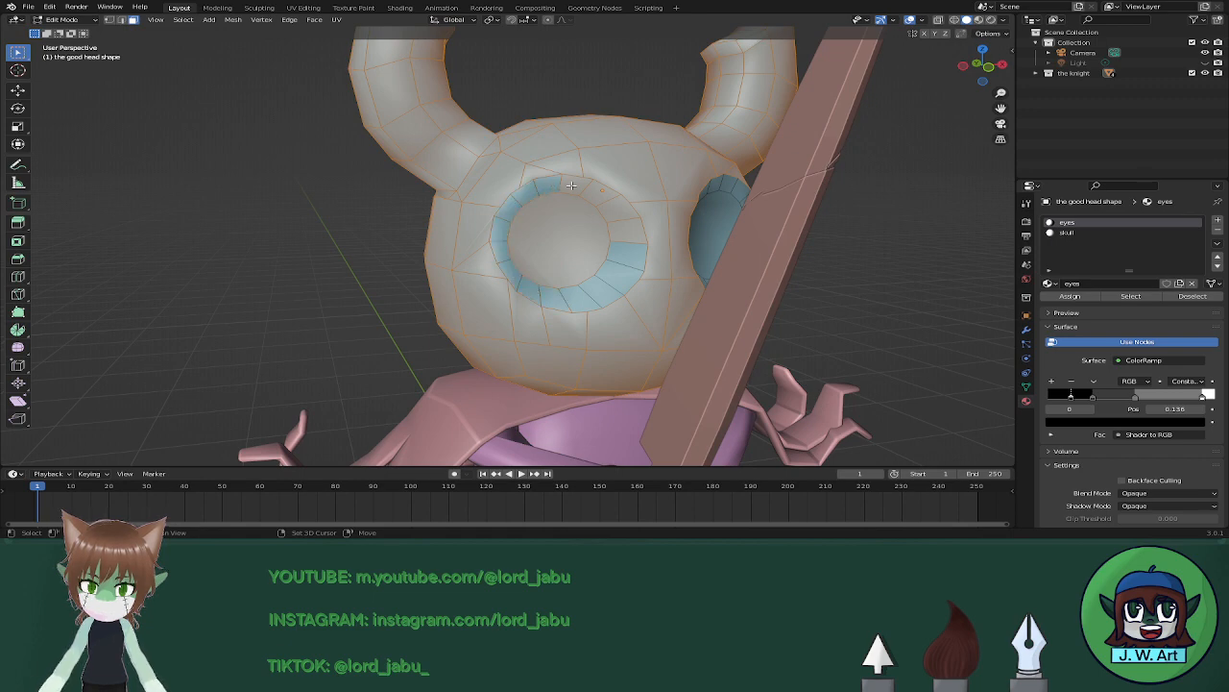
left_click(590, 191, "shift")
left_click(612, 204, "shift")
left_click(629, 230, "shift")
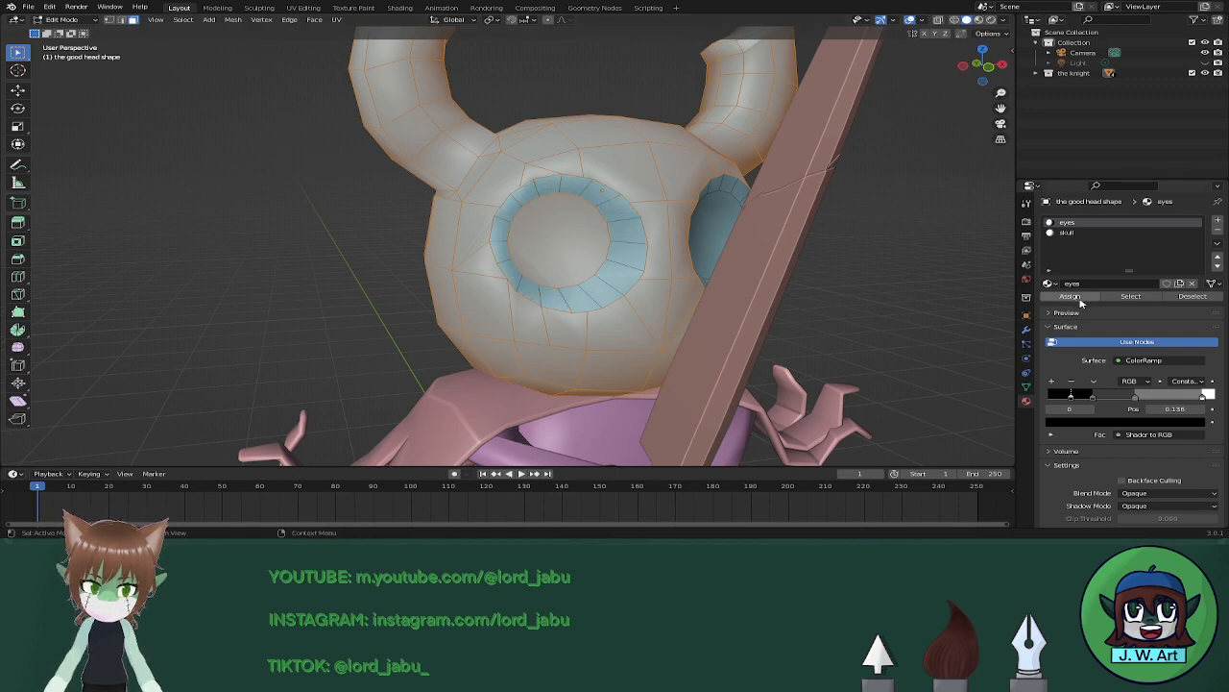
Assign the skull material to all faces of the head shape.
left_click(1147, 297)
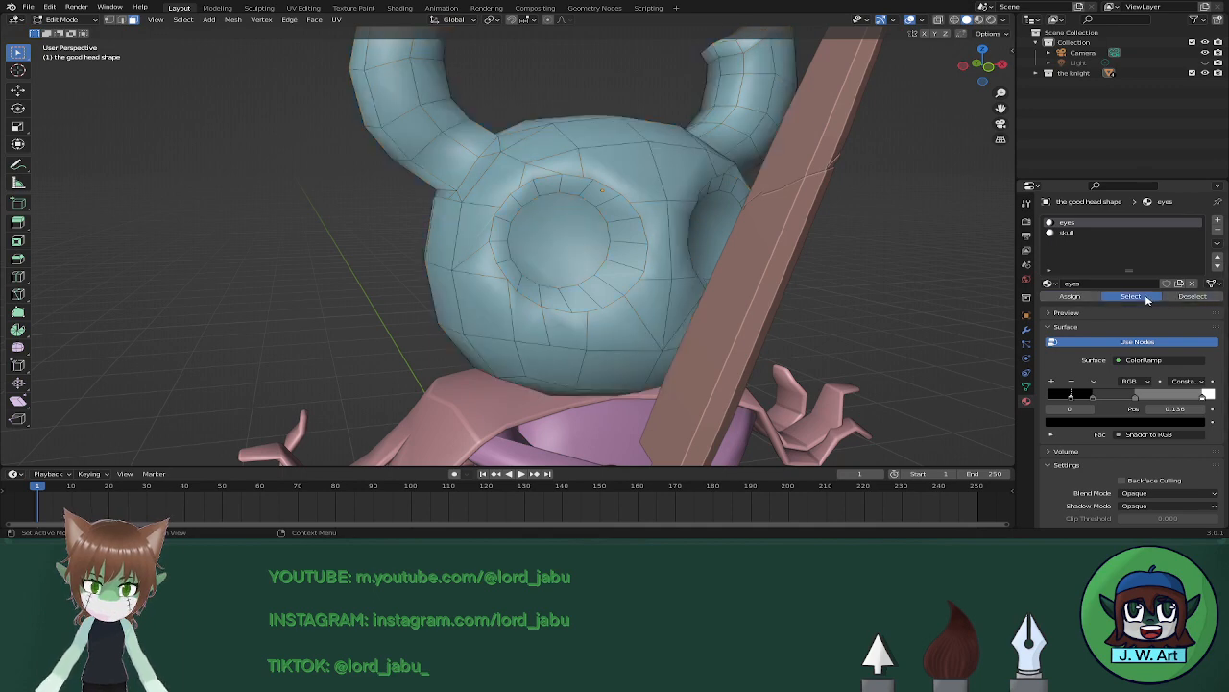
middle_click_drag(963, 323, 808, 325)
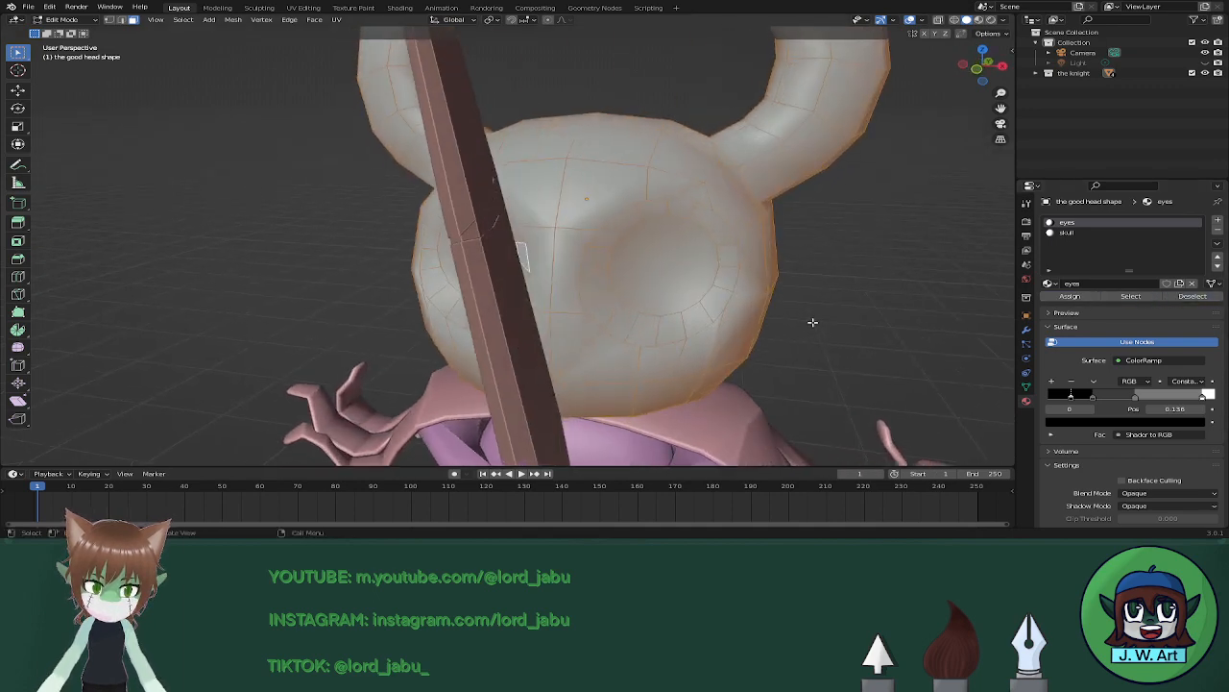
key("alt+a")
left_click(1067, 233)
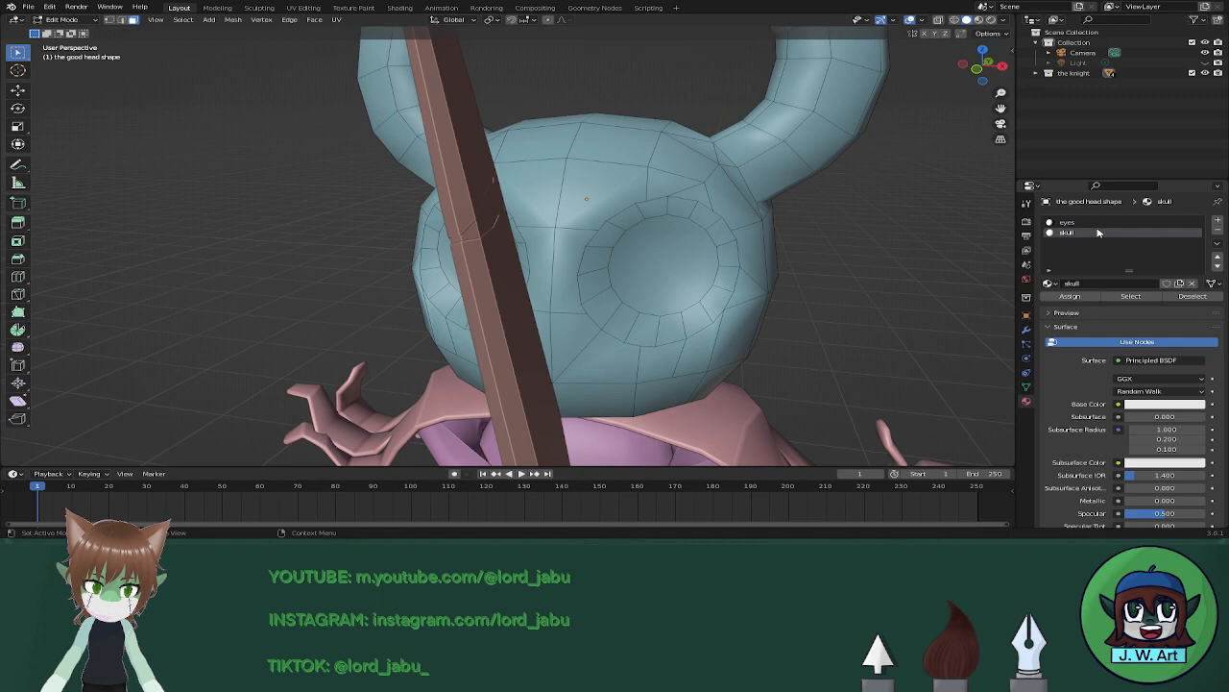
left_click(1066, 296)
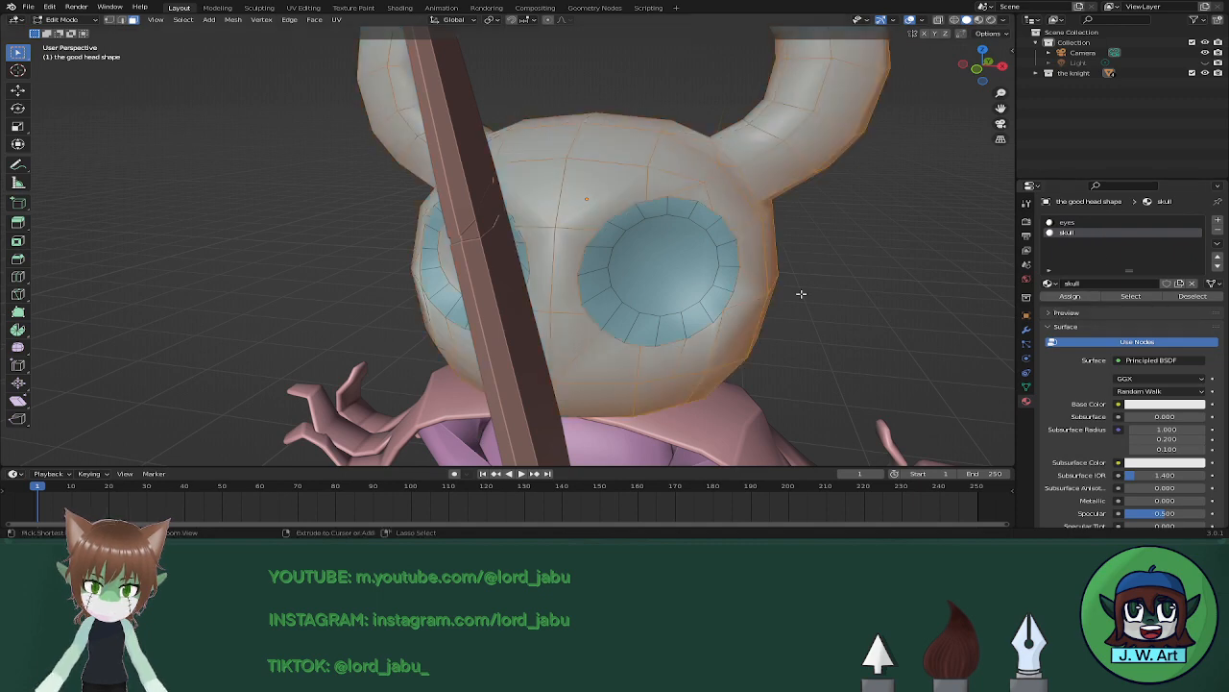
Assign the eyes material to the disc and ring faces of both eye sockets and check the eyes and skull slots.
middle_click_drag(801, 294, 892, 298)
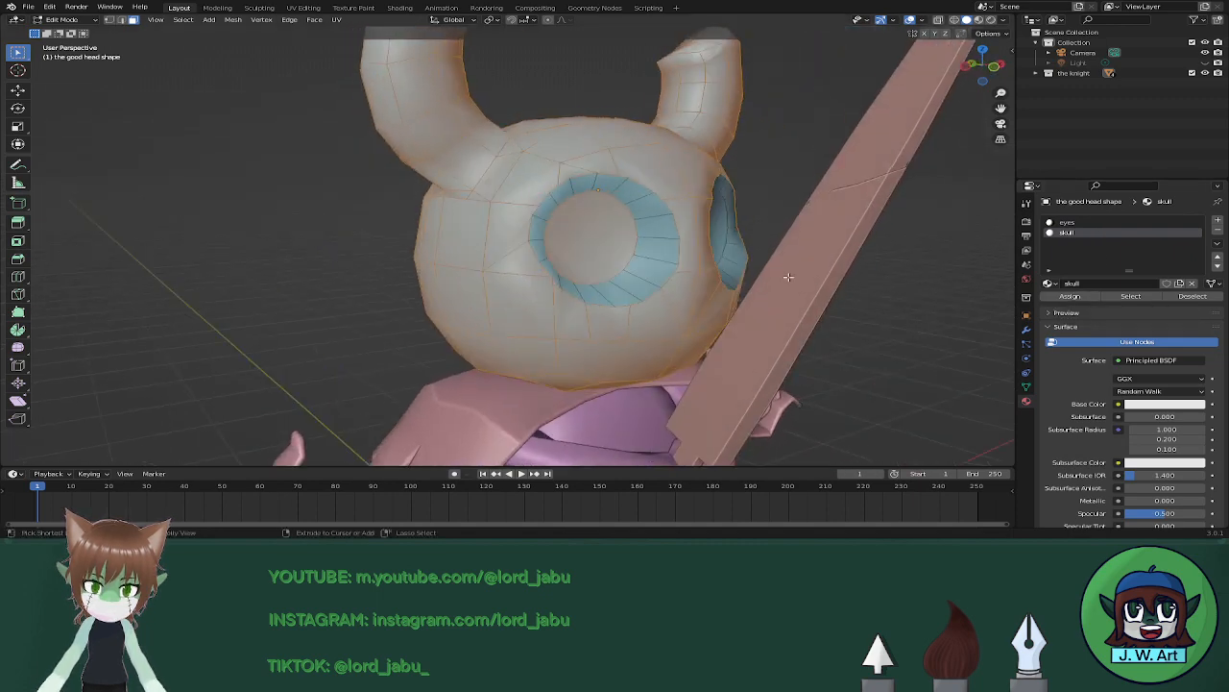
left_click(1066, 223)
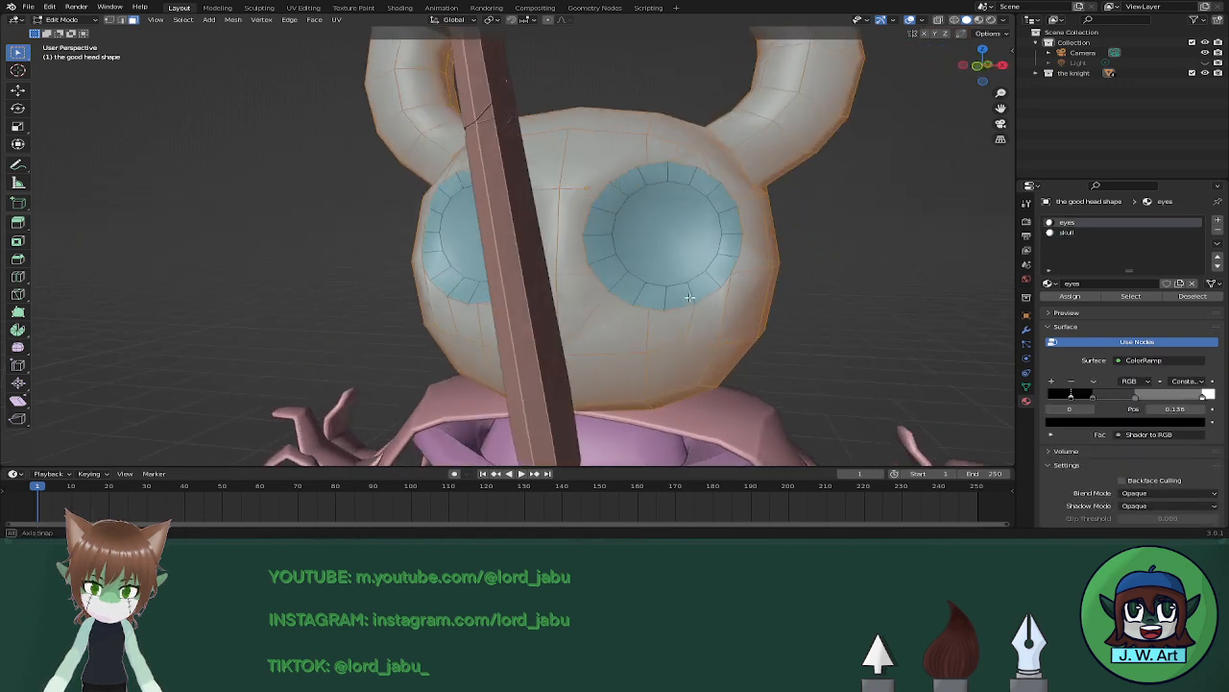
left_click(1067, 234)
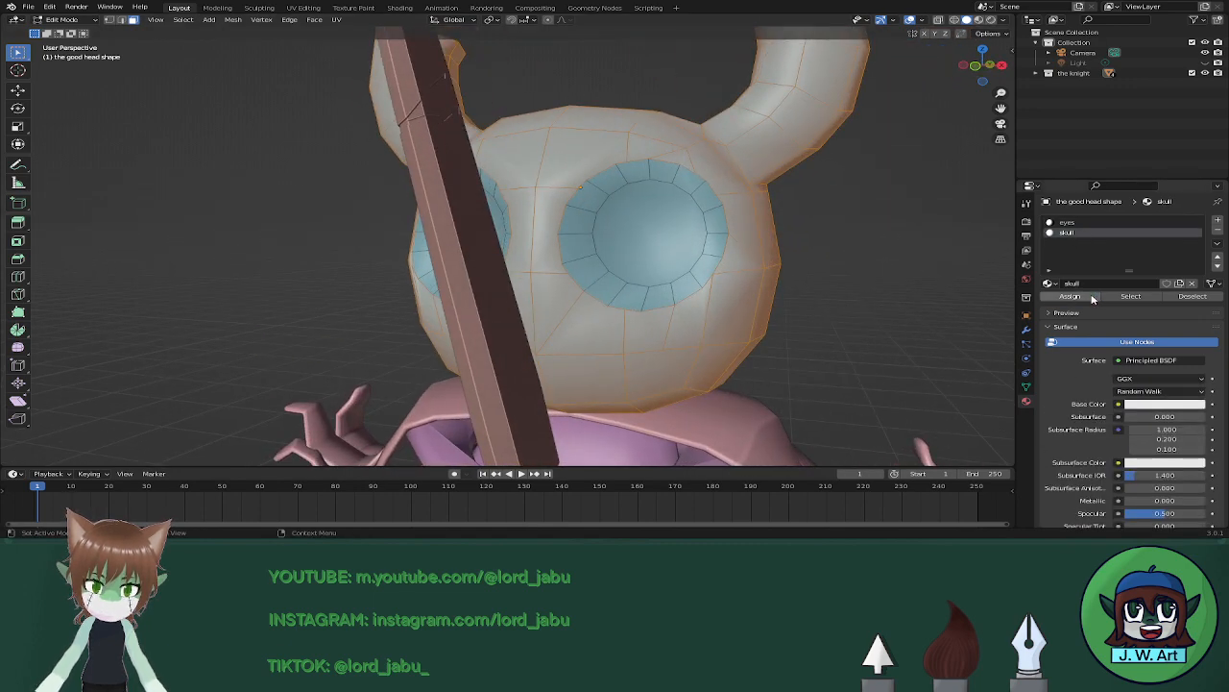
left_click(1191, 297)
left_click(1153, 297)
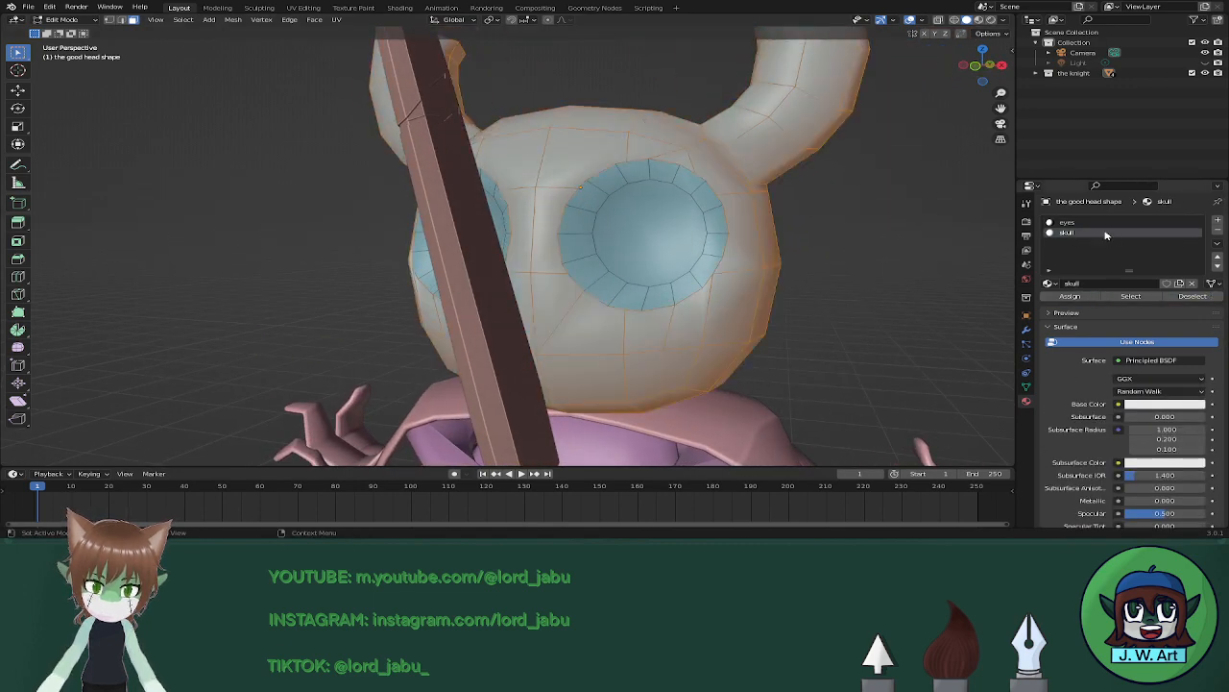
left_click(1067, 223)
left_click(1131, 297)
left_click(1192, 299)
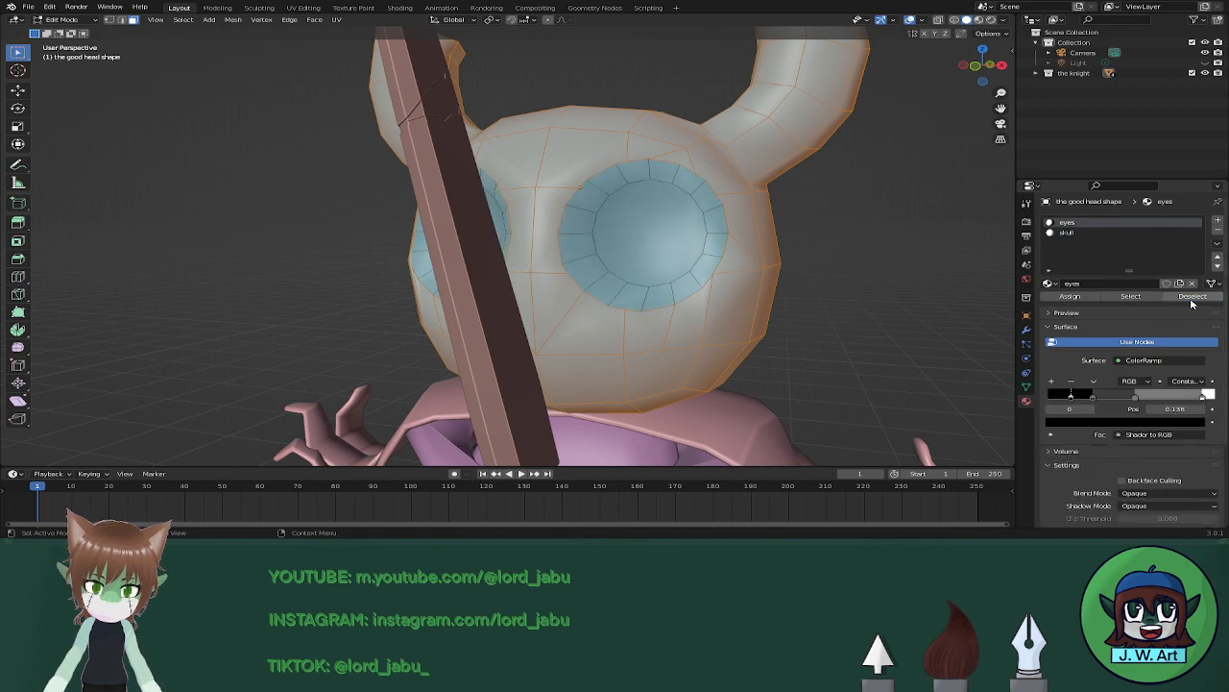
Return the head shape to Object Mode and display the knight in Material Preview.
middle_click_drag(659, 338, 725, 314)
scroll(807, 332, "down", 3)
key("Tab")
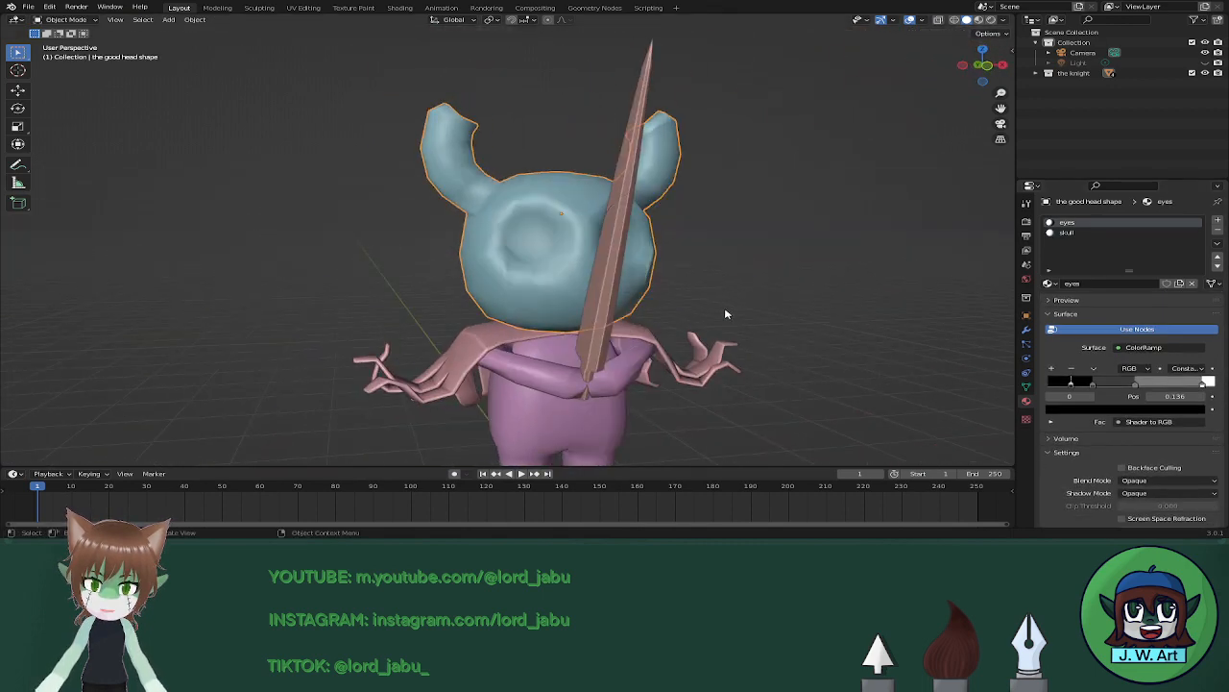
left_click(968, 19)
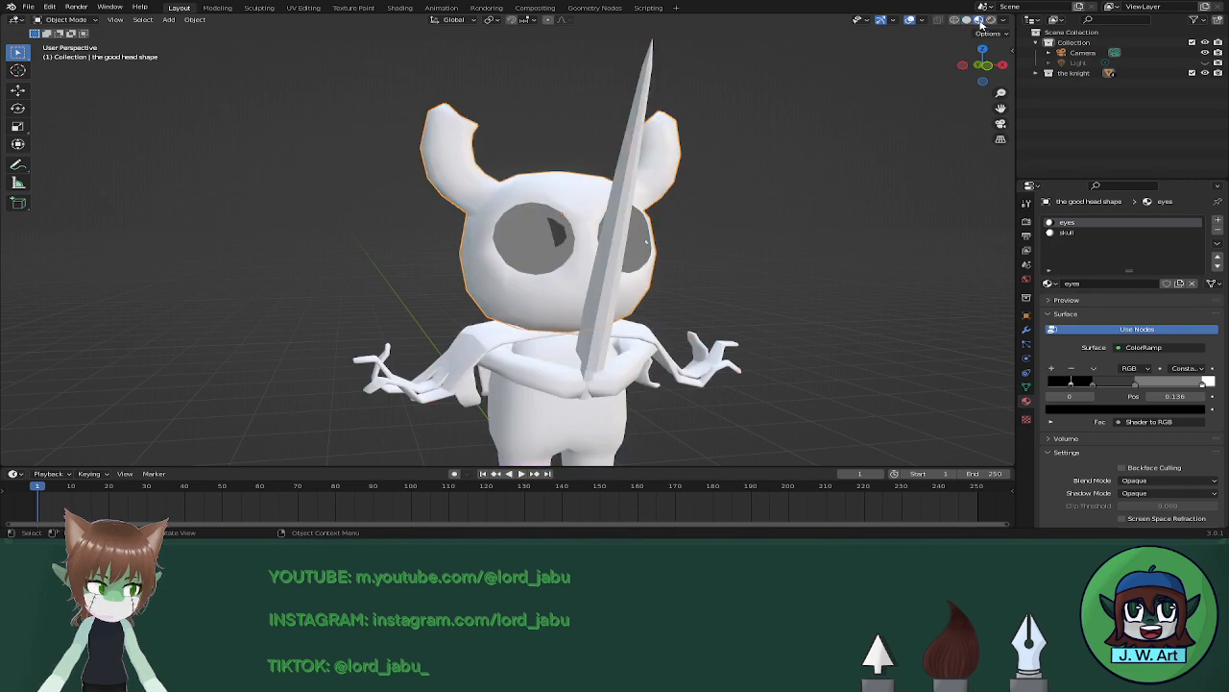
mouse_move(730, 206)
middle_mouse_down()
mouse_move(851, 217)
mouse_move(683, 241)
mouse_move(697, 192)
mouse_move(733, 212)
middle_mouse_up()
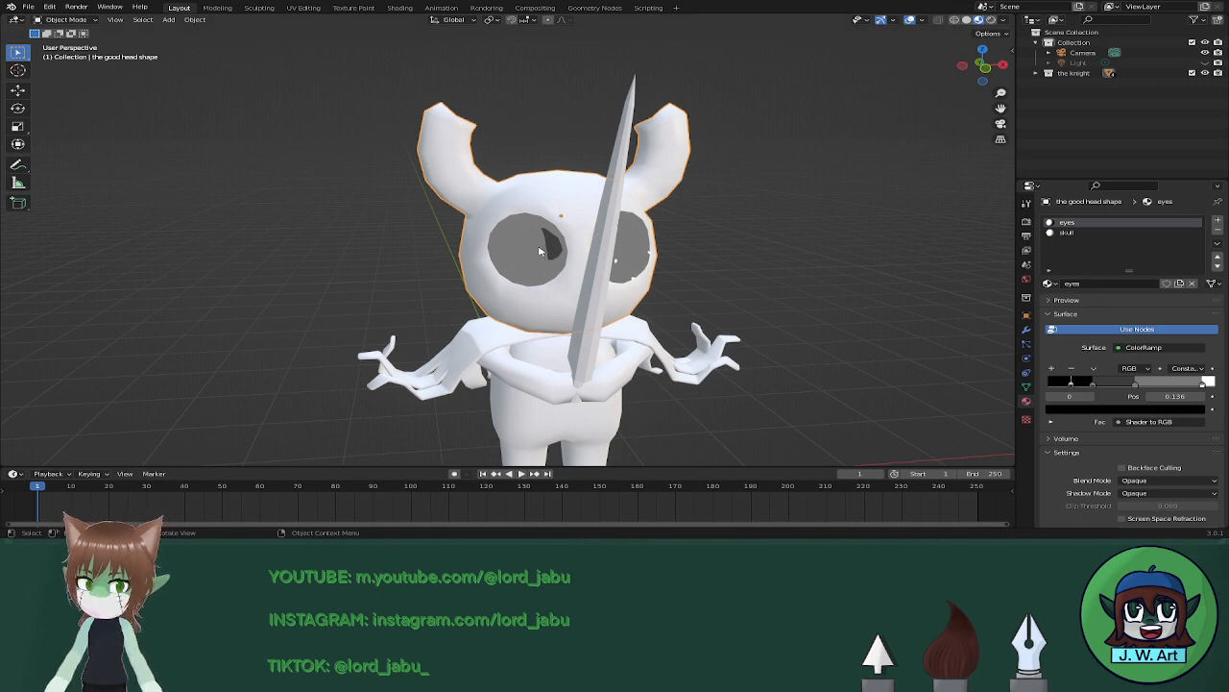
Switch to the Shading workspace, frame the knight from the front and display it in Material Preview.
left_click(399, 7)
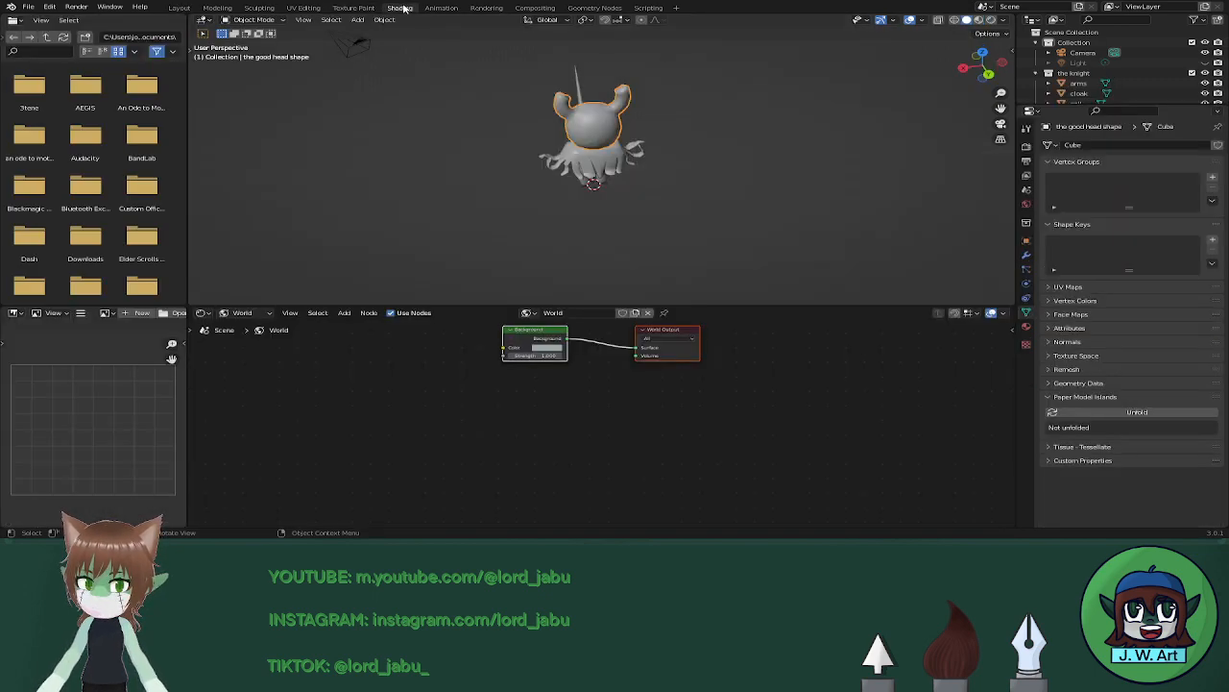
middle_click_drag(566, 128, 730, 110)
scroll(573, 211, "up", 5)
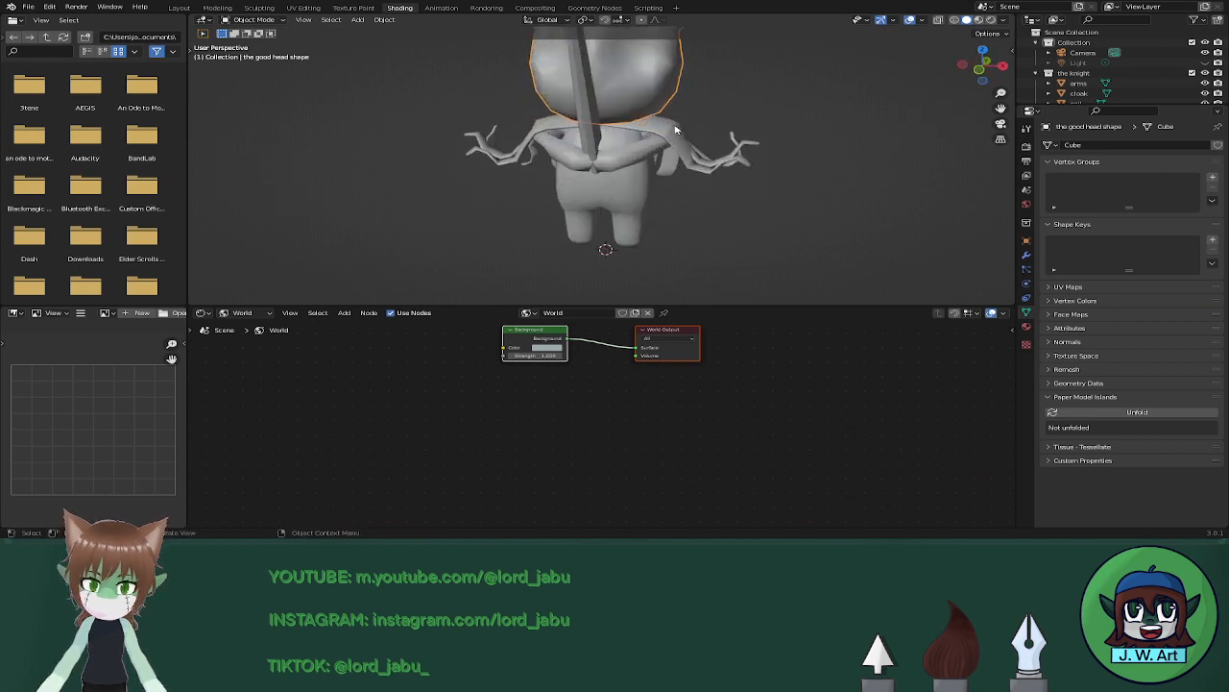
middle_click_drag(574, 210, 645, 181)
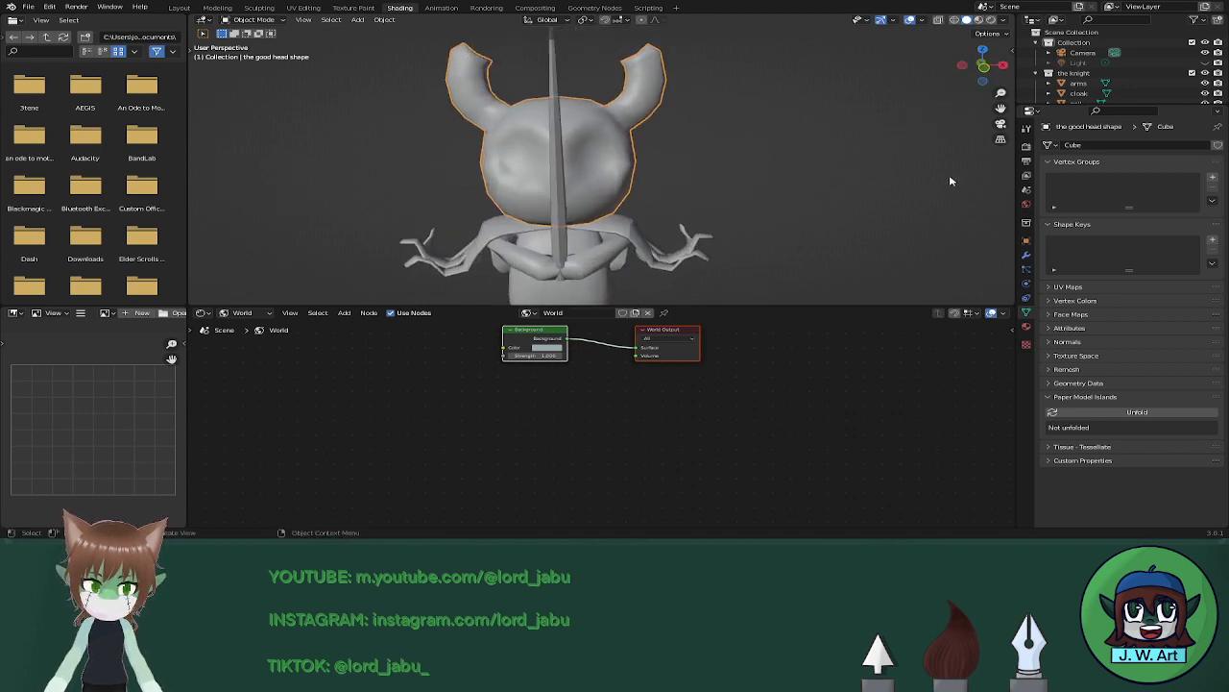
left_click(978, 20)
left_click(991, 19)
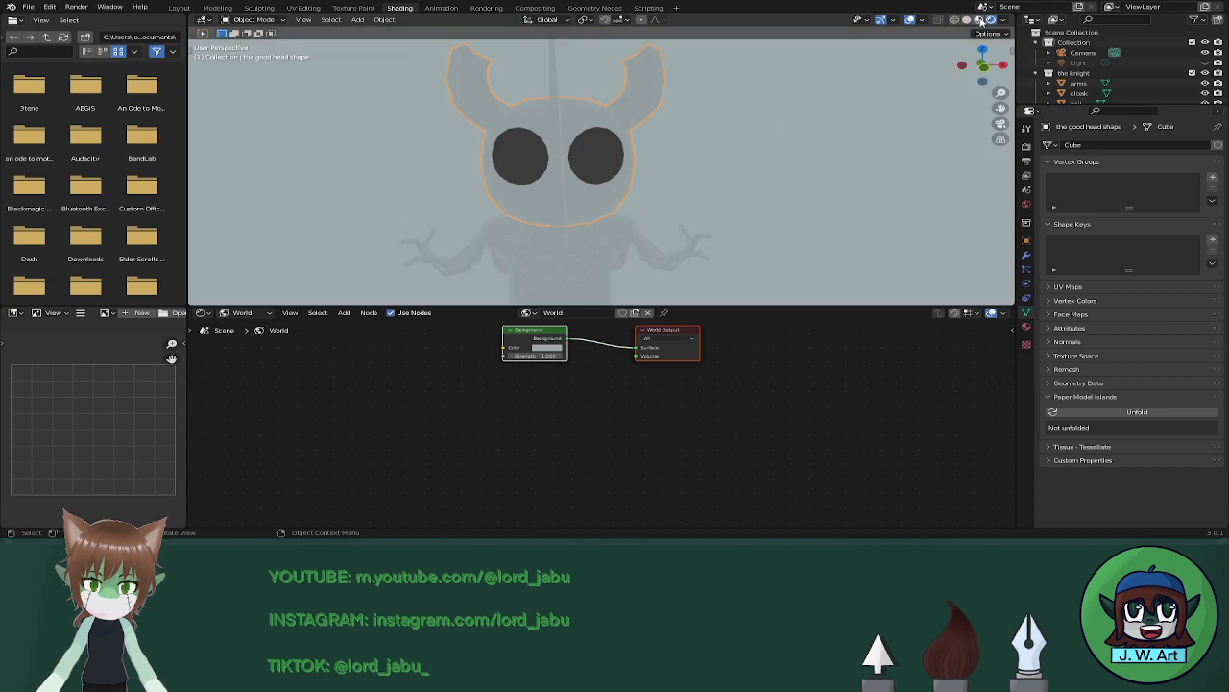
left_click(979, 20)
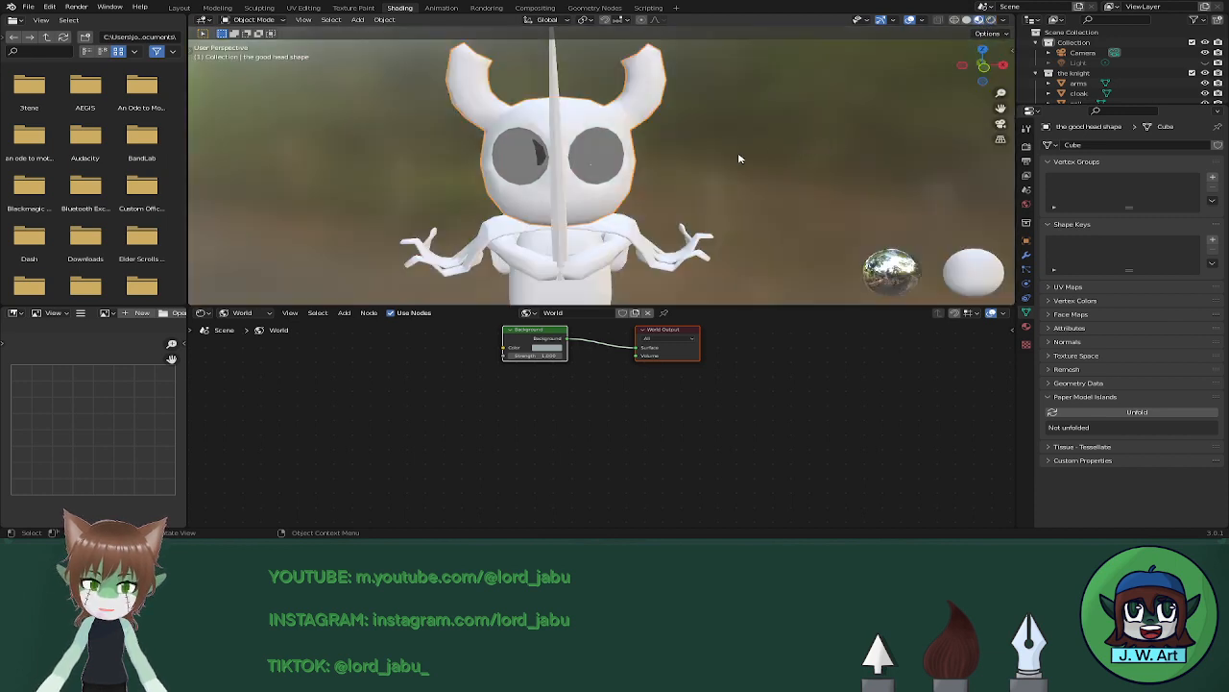
mouse_move(728, 159)
middle_mouse_down()
mouse_move(702, 135)
mouse_move(704, 156)
middle_mouse_up()
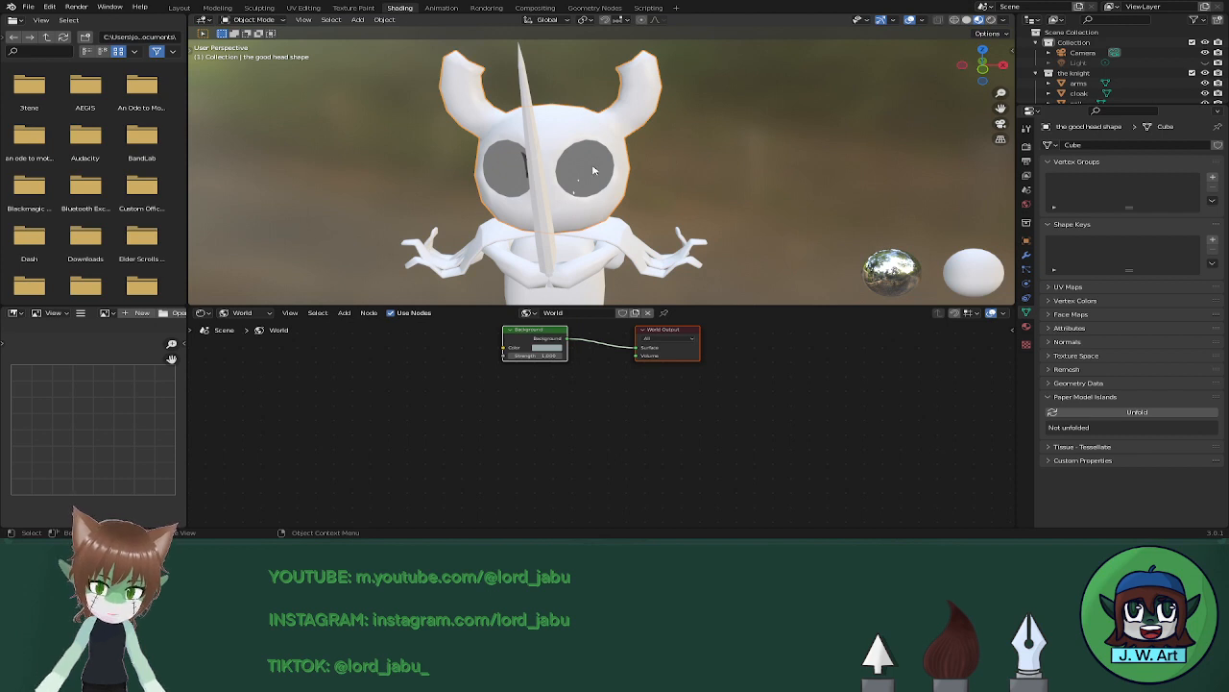
Show the head shape's material slots and switch the shader editor from World to Object to show the eyes nodes.
left_click(1027, 327)
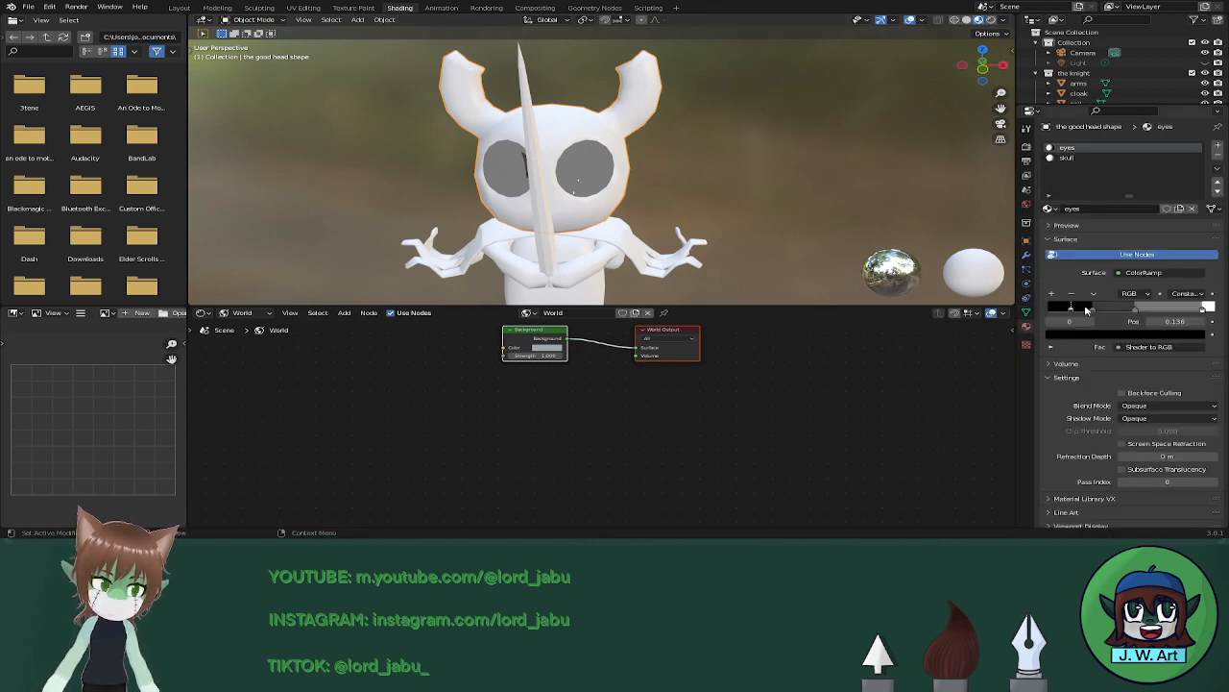
left_click(242, 312)
left_click(261, 331)
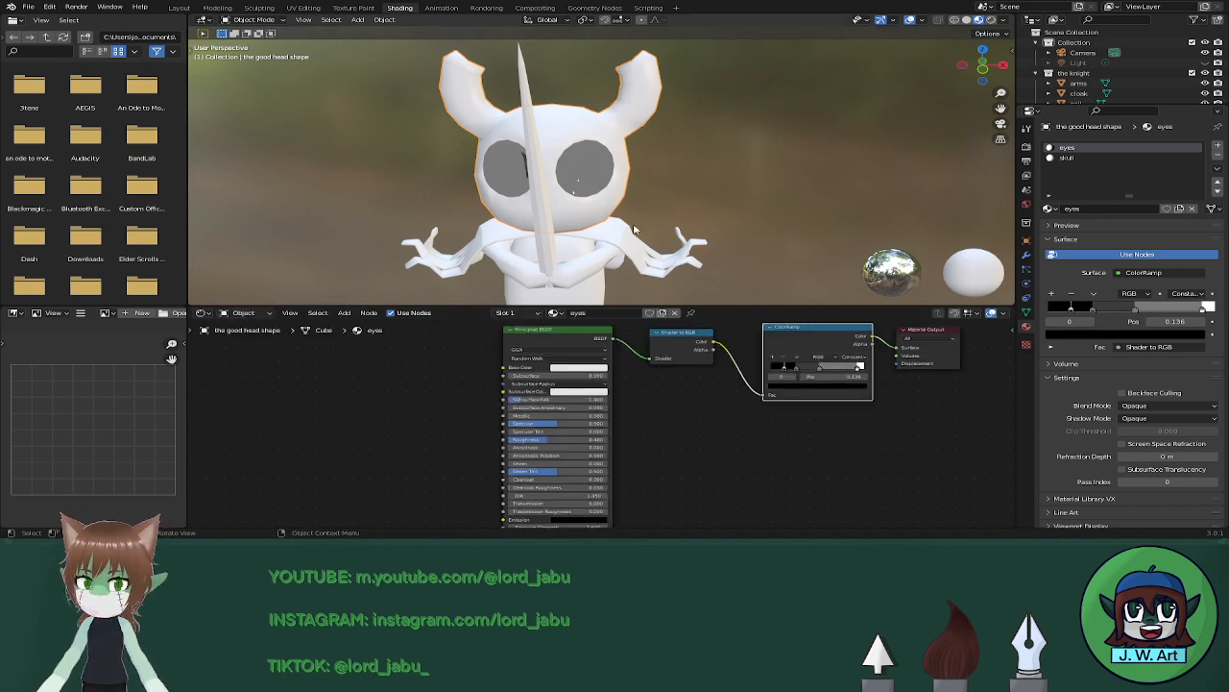
Darken the eyes material's ColorRamp to black and dark grey tones, shift its stops and place stop 1 at 0.712.
left_click(860, 366)
mouse_move(785, 362)
left_mouse_down()
mouse_move(877, 366)
mouse_move(838, 375)
left_mouse_up()
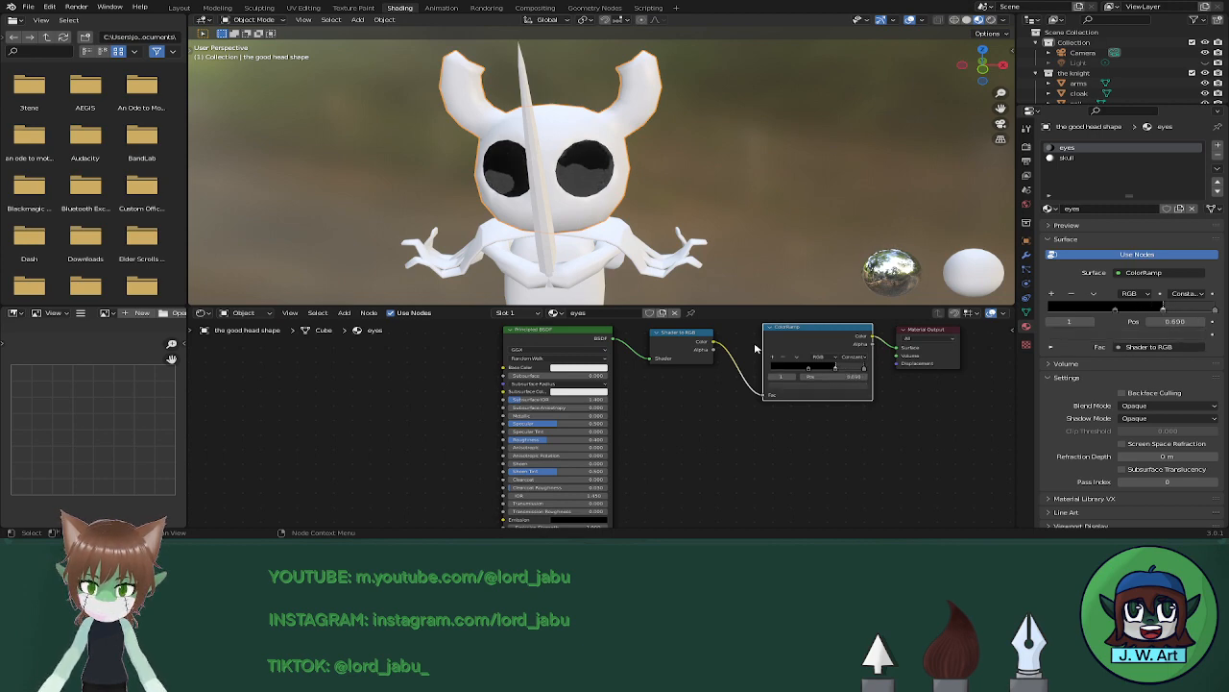
mouse_move(639, 264)
middle_mouse_down()
mouse_move(783, 258)
mouse_move(617, 263)
mouse_move(653, 264)
middle_mouse_up()
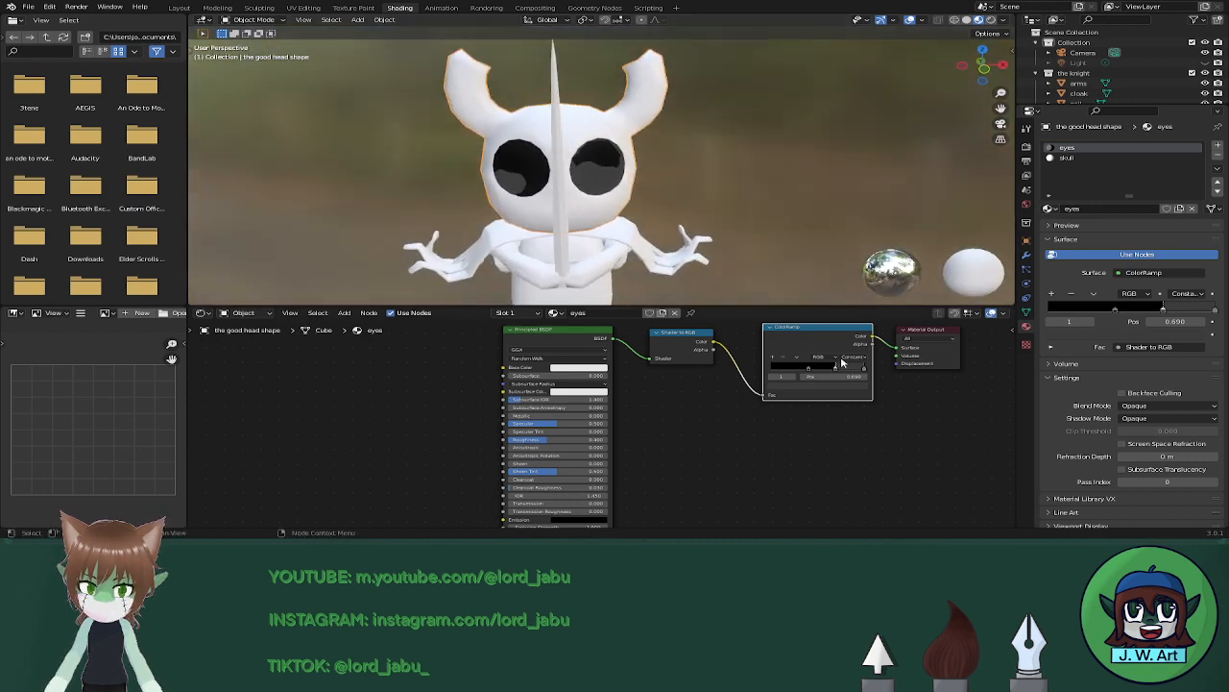
mouse_move(809, 370)
left_mouse_down()
mouse_move(792, 371)
mouse_move(866, 370)
mouse_move(838, 372)
left_mouse_up()
left_click(785, 356)
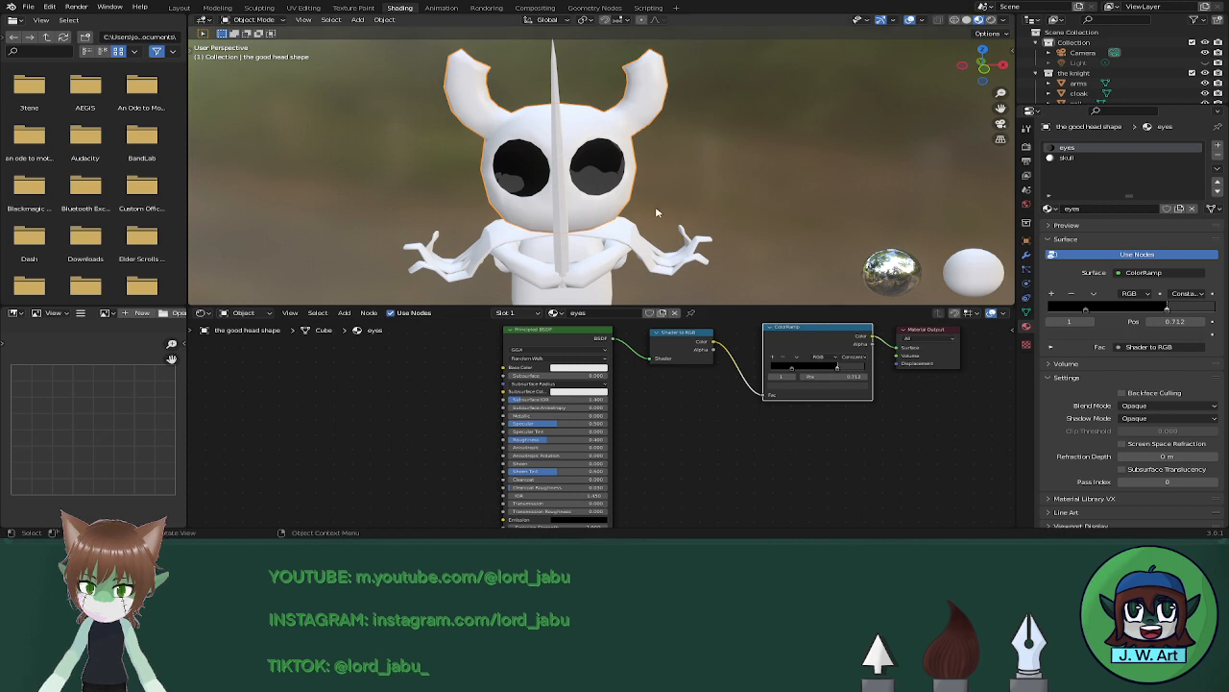
Insert a Shader to RGB node between the Principled BSDF and Material Output of the skull material.
left_click(1066, 157)
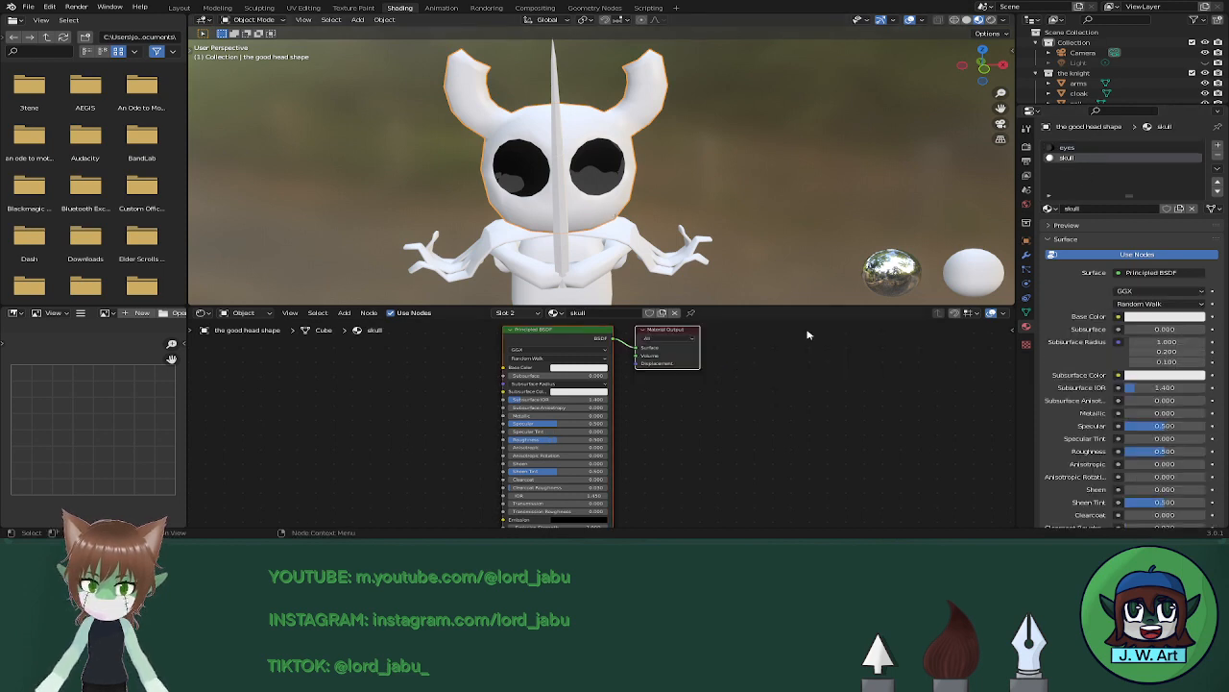
key("shift+a")
left_click(727, 381)
type("s")
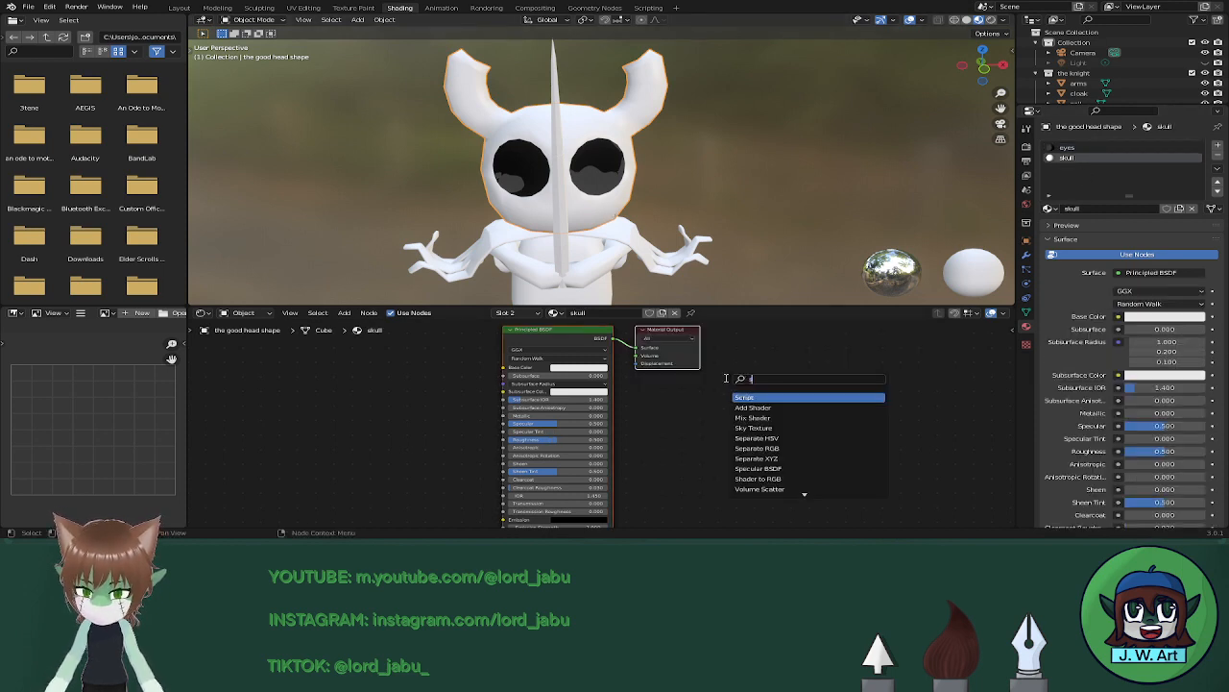
type("hader")
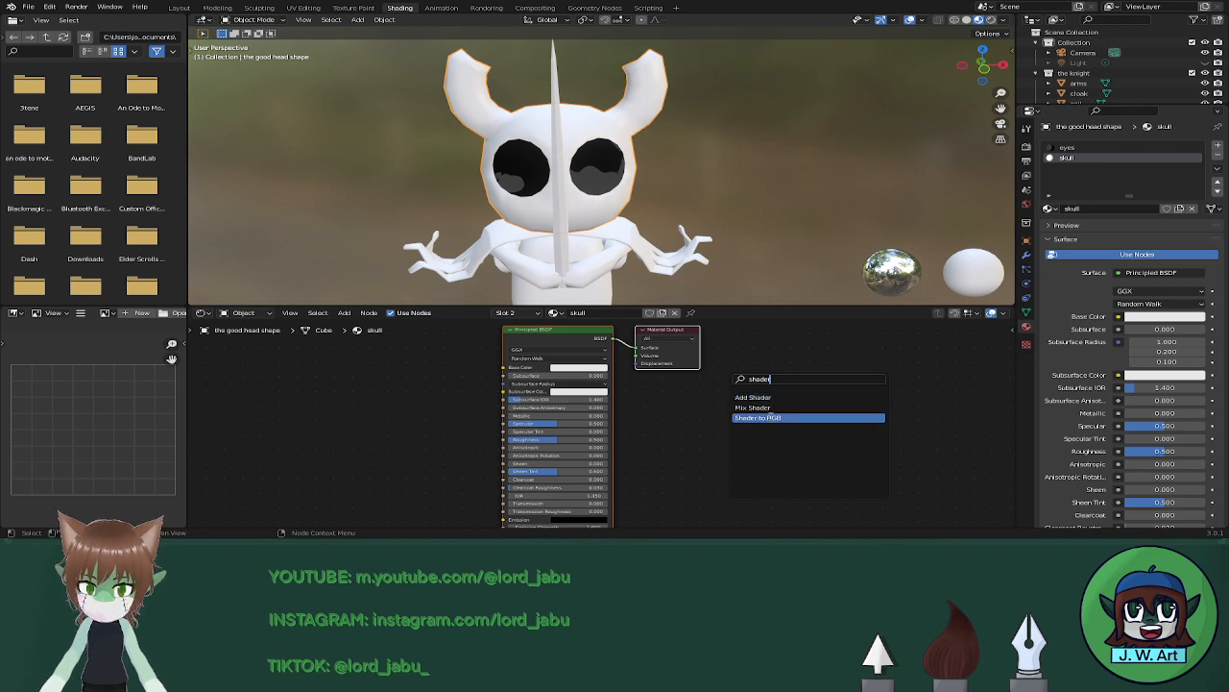
left_click(758, 417)
left_click(649, 372)
Insert a ColorRamp node between the Shader to RGB and Material Output nodes of the skull material.
key("shift+a")
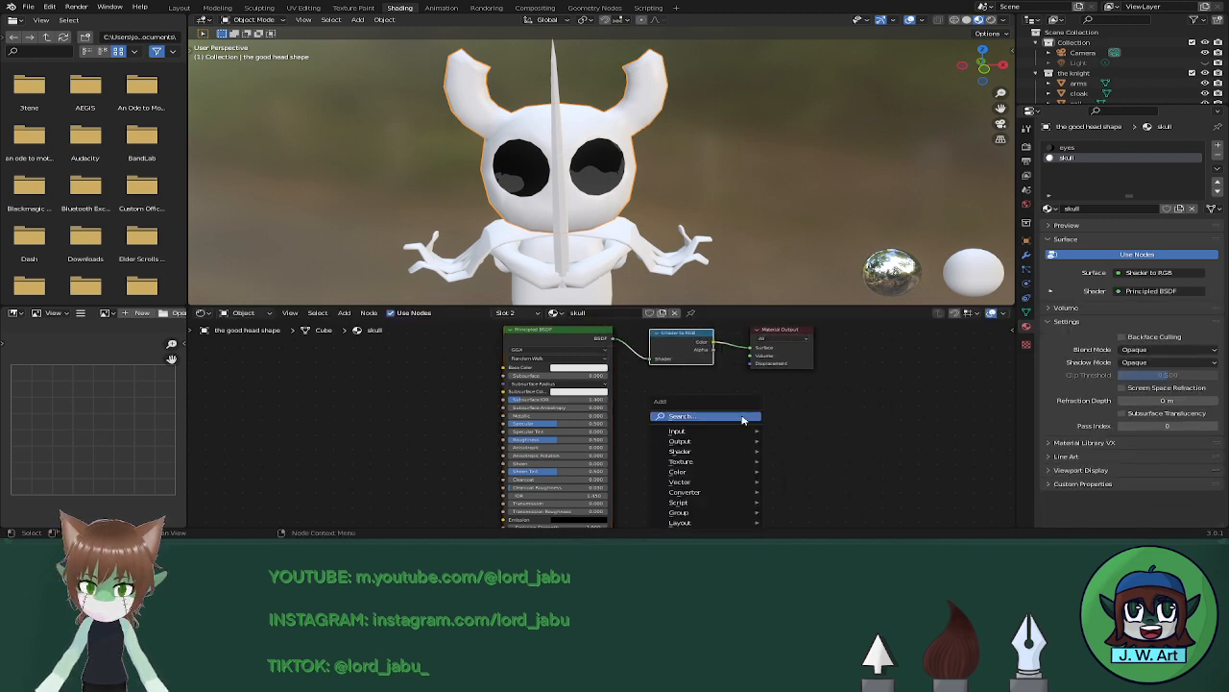
left_click(743, 417)
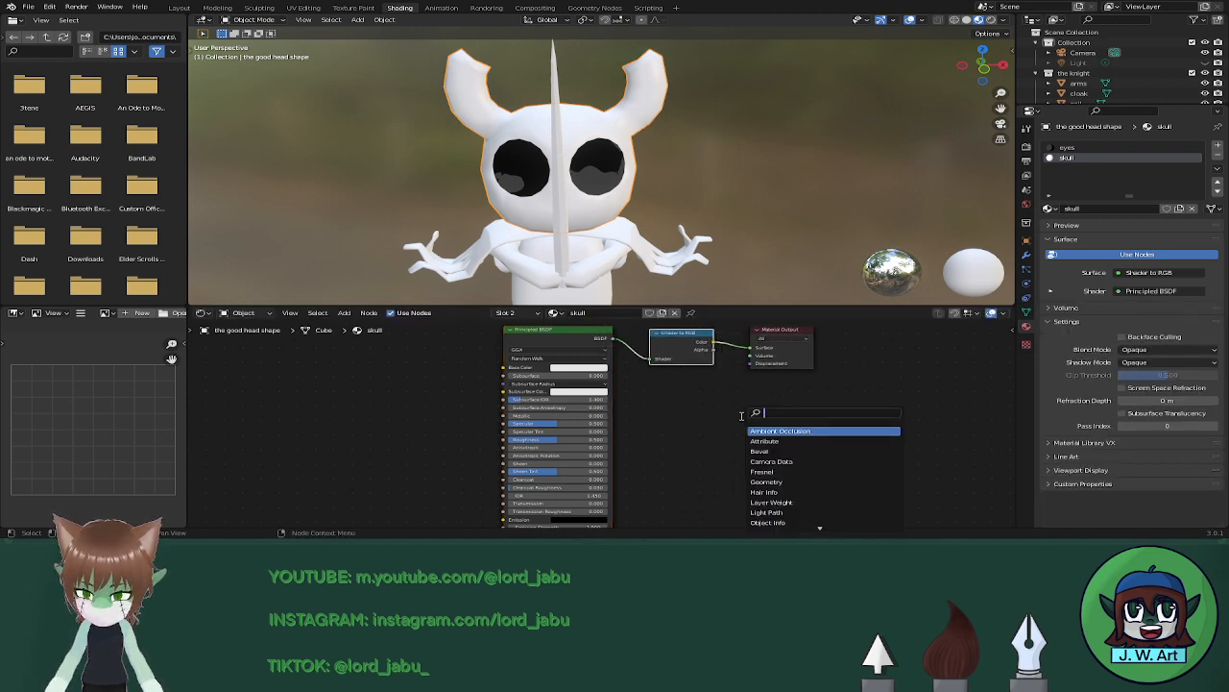
type("color")
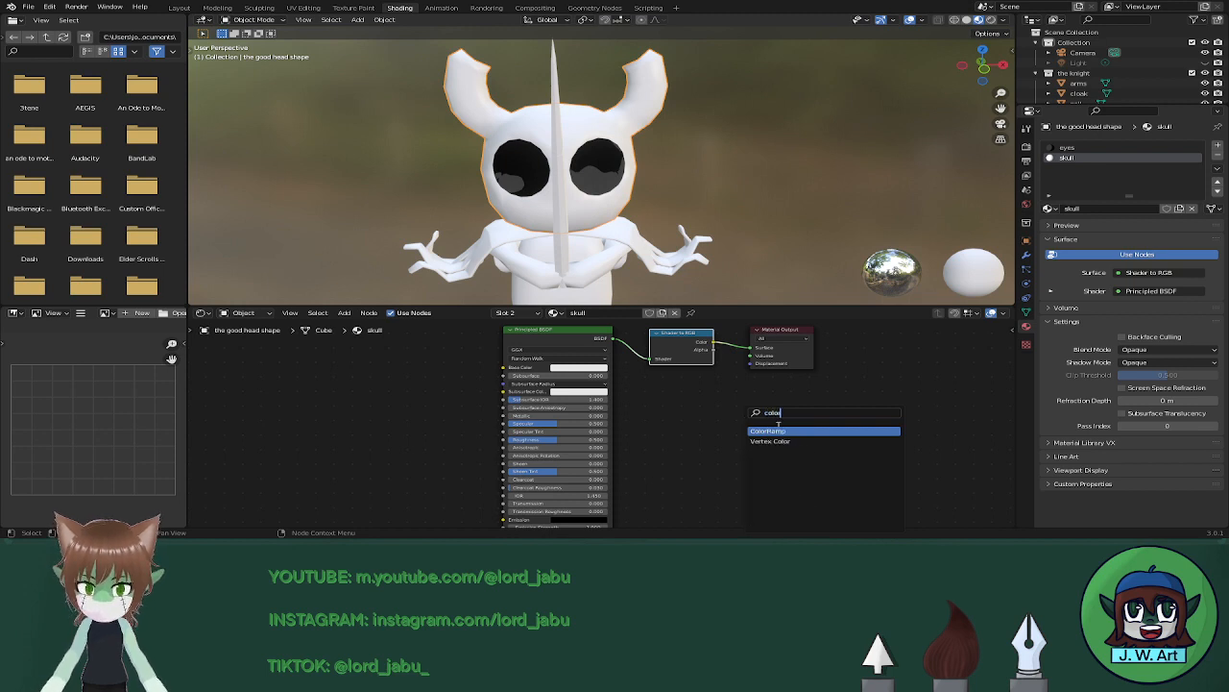
left_click(778, 430)
left_click(756, 343)
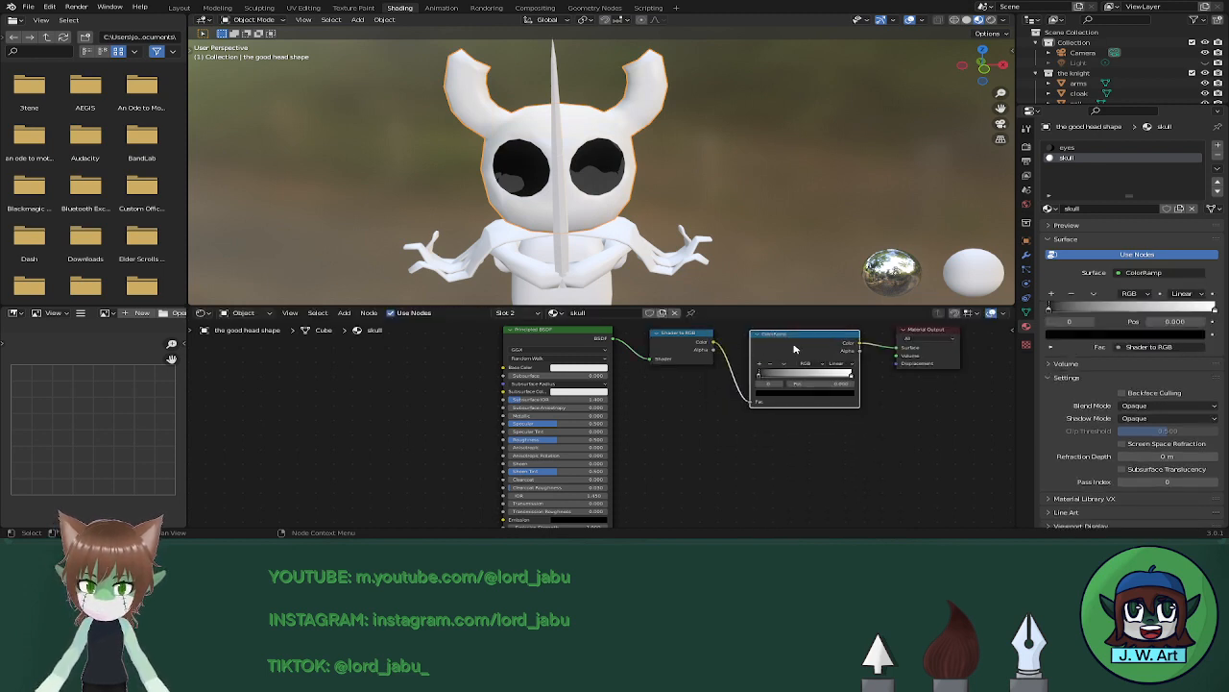
Set the skull ColorRamp's interpolation to Constant and move its white stop to 0.332.
left_click(851, 362)
left_click(843, 399)
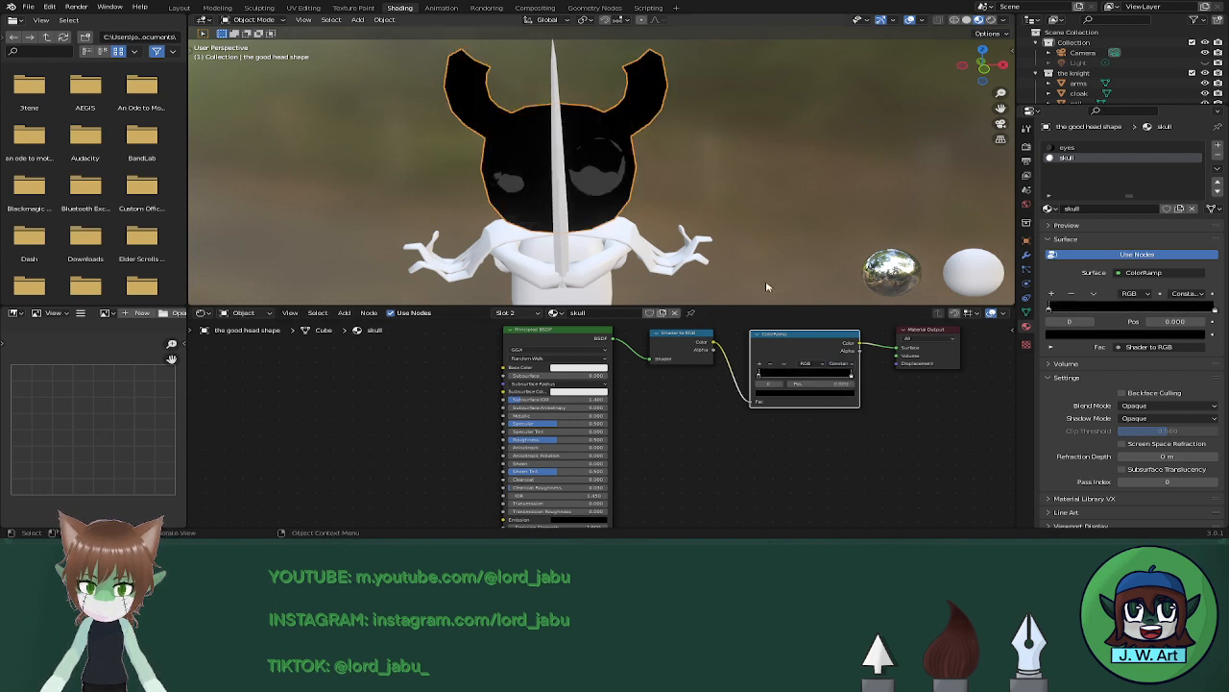
middle_click_drag(689, 254, 730, 288)
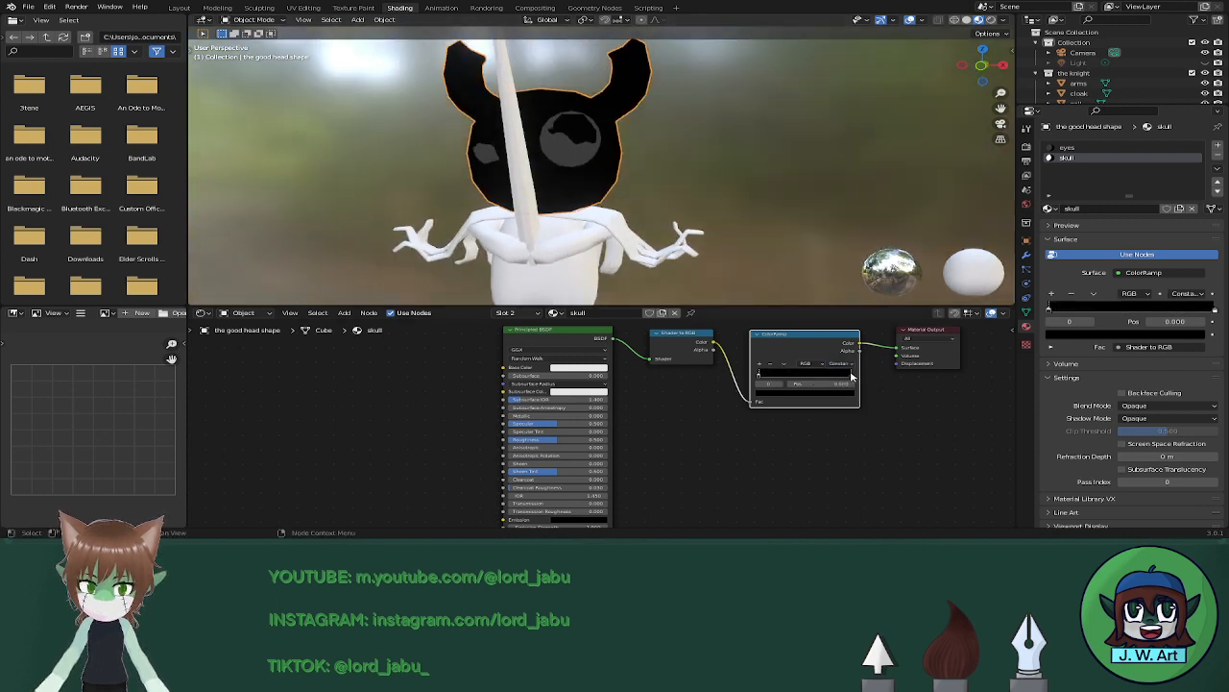
left_click_drag(851, 376, 784, 376)
middle_click_drag(634, 252, 671, 263)
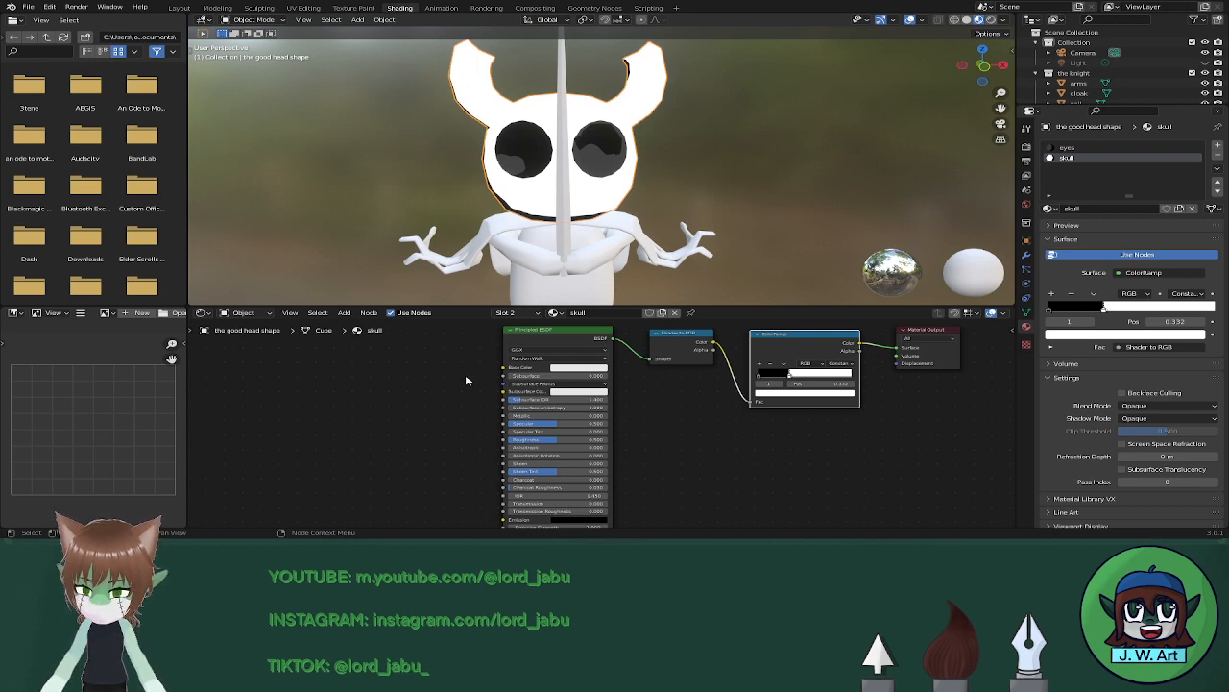
Feed the skull Principled BSDF's Base Color from a Mapping node driven by Texture Coordinate Generated, without an Image Texture node.
key("ctrl+t")
left_click(523, 349)
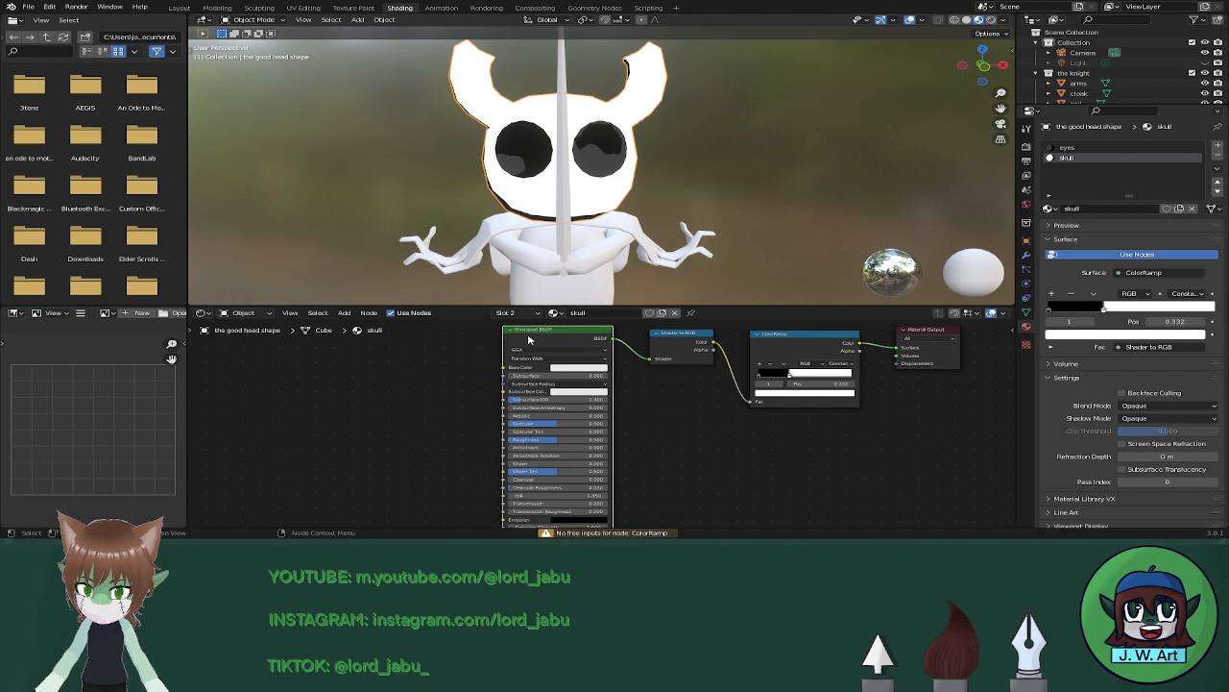
key("ctrl+t")
left_click(443, 421)
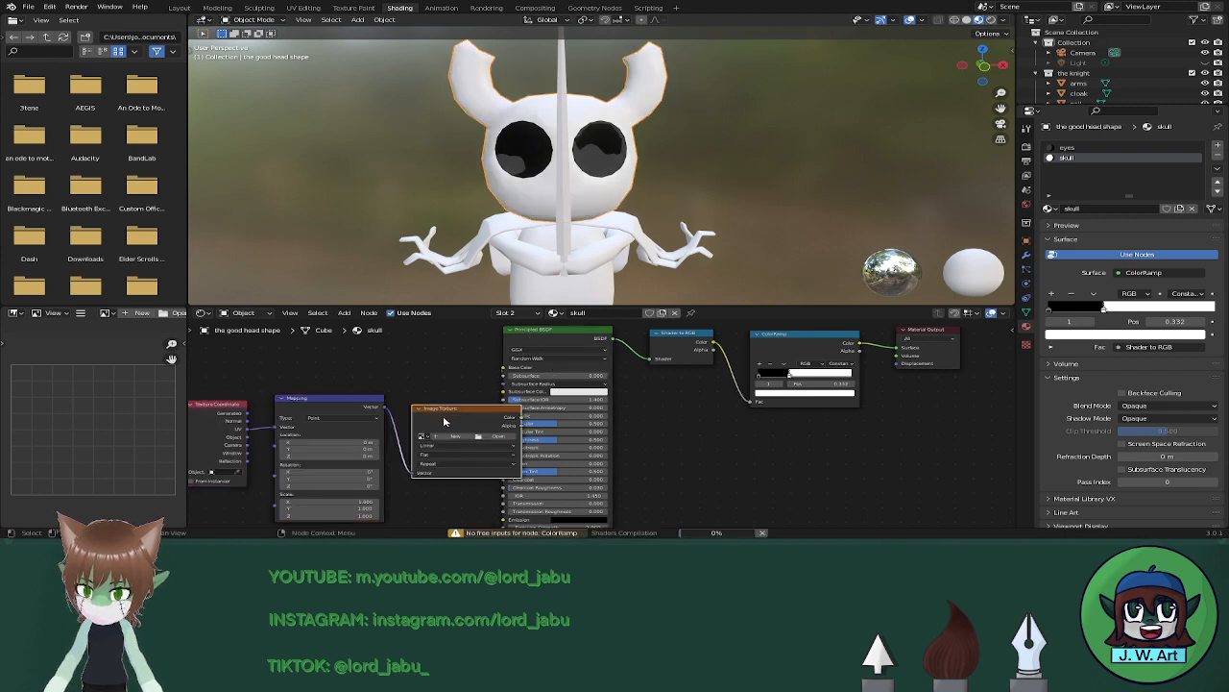
key("Delete")
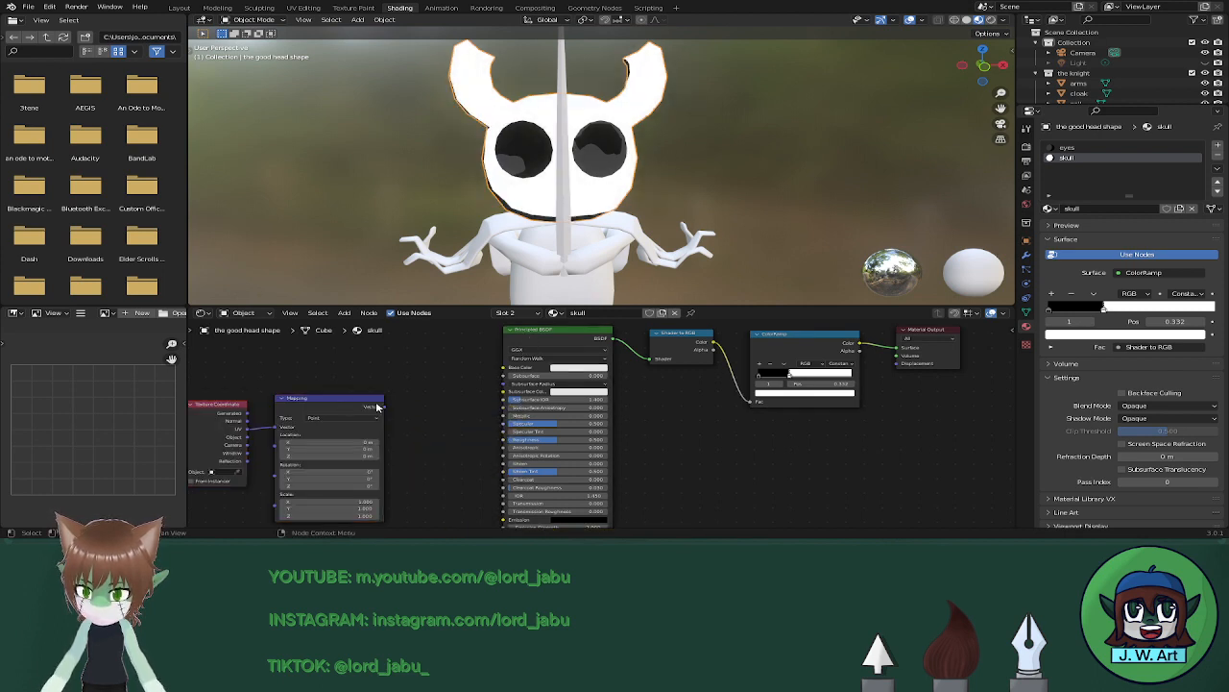
left_click_drag(383, 407, 503, 371)
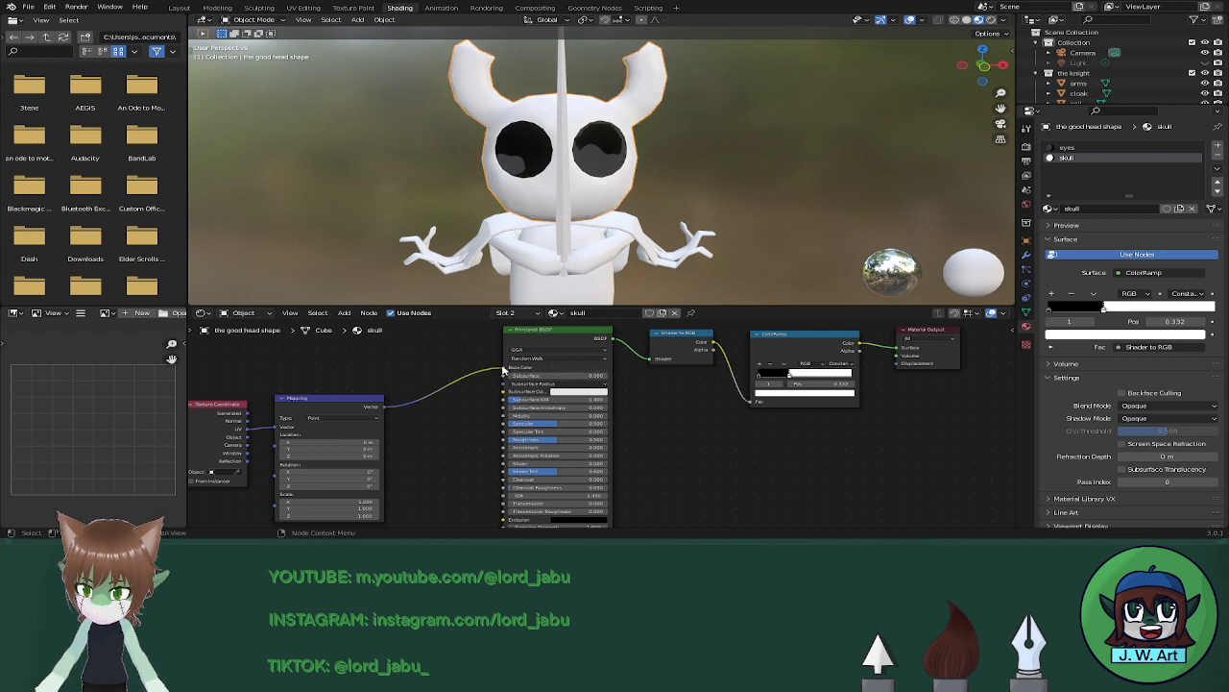
left_click_drag(248, 429, 280, 439)
left_click(248, 413)
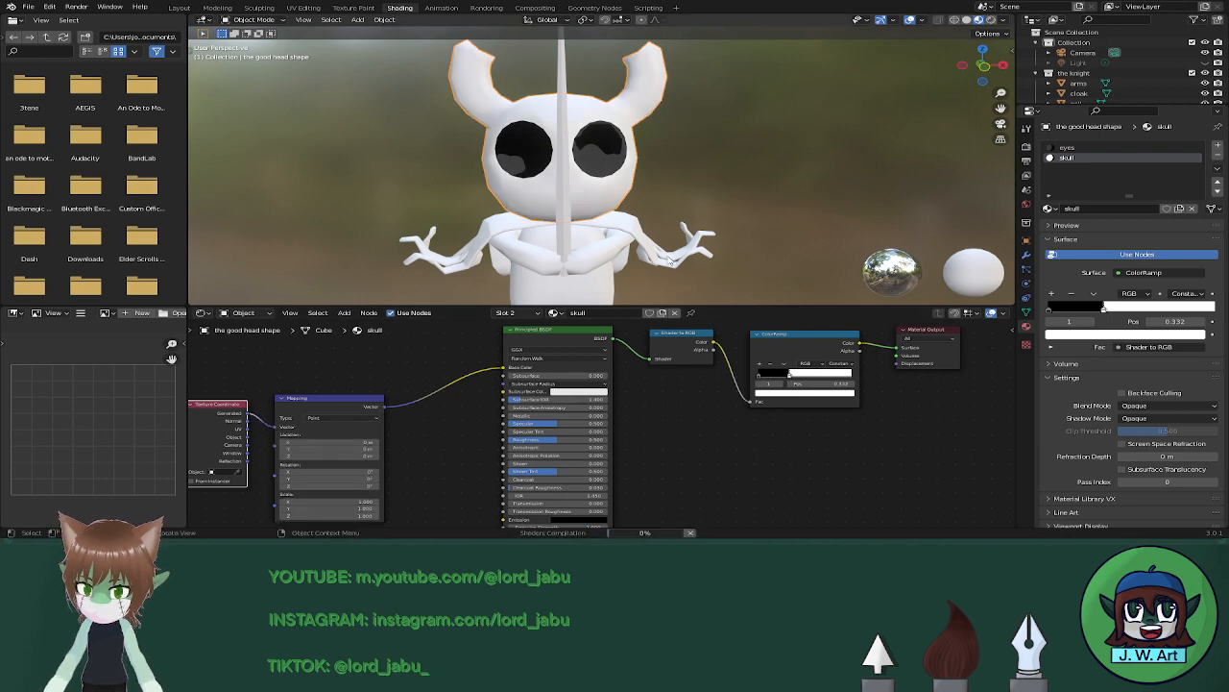
Move the skull ColorRamp's white stop to 0.432 and add a new stop at 0.216.
mouse_move(671, 260)
middle_mouse_down()
mouse_move(583, 271)
mouse_move(678, 268)
mouse_move(662, 261)
middle_mouse_up()
left_click_drag(787, 377, 765, 377)
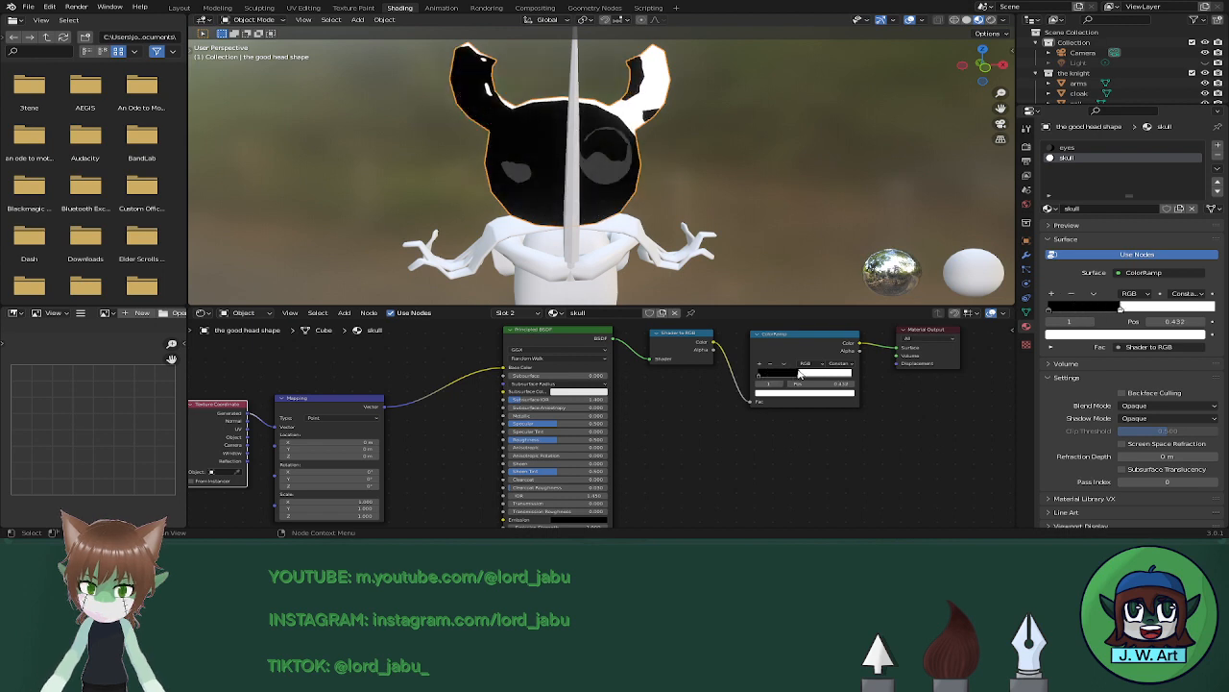
left_click(760, 372)
left_click_drag(759, 368, 791, 384)
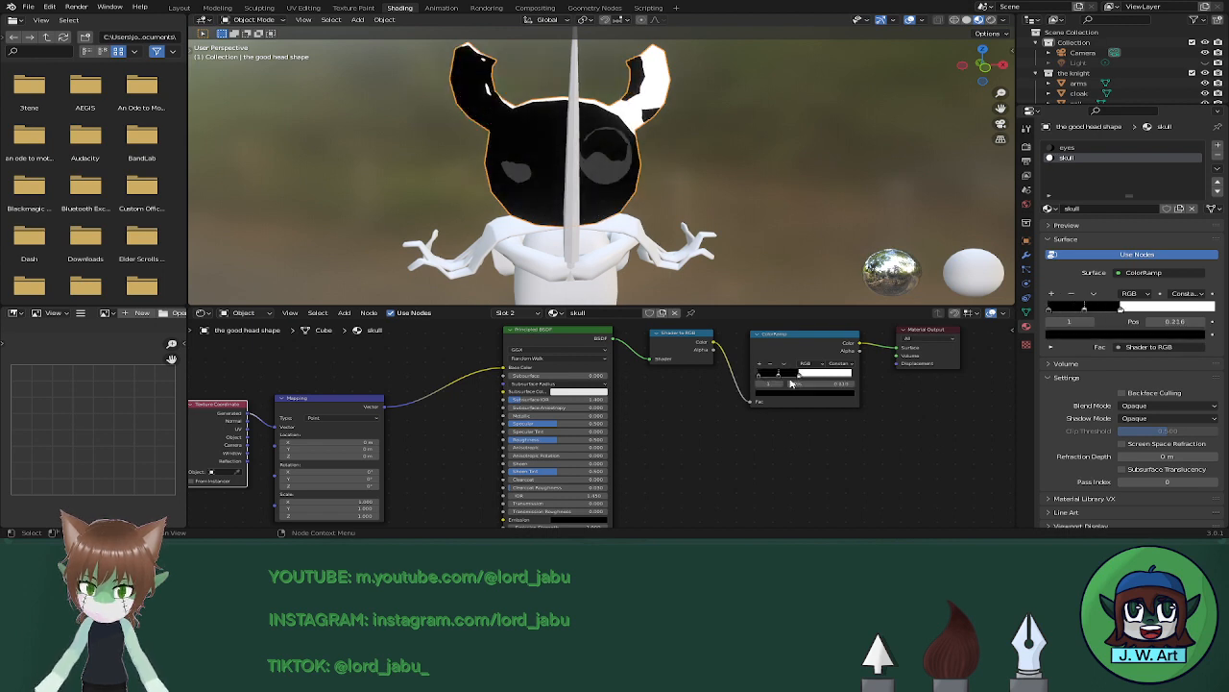
Color the skull ramp's middle stop light grey and shift the stops towards the black end, with stop 2 at 0.236.
left_click(800, 392)
left_click(831, 360)
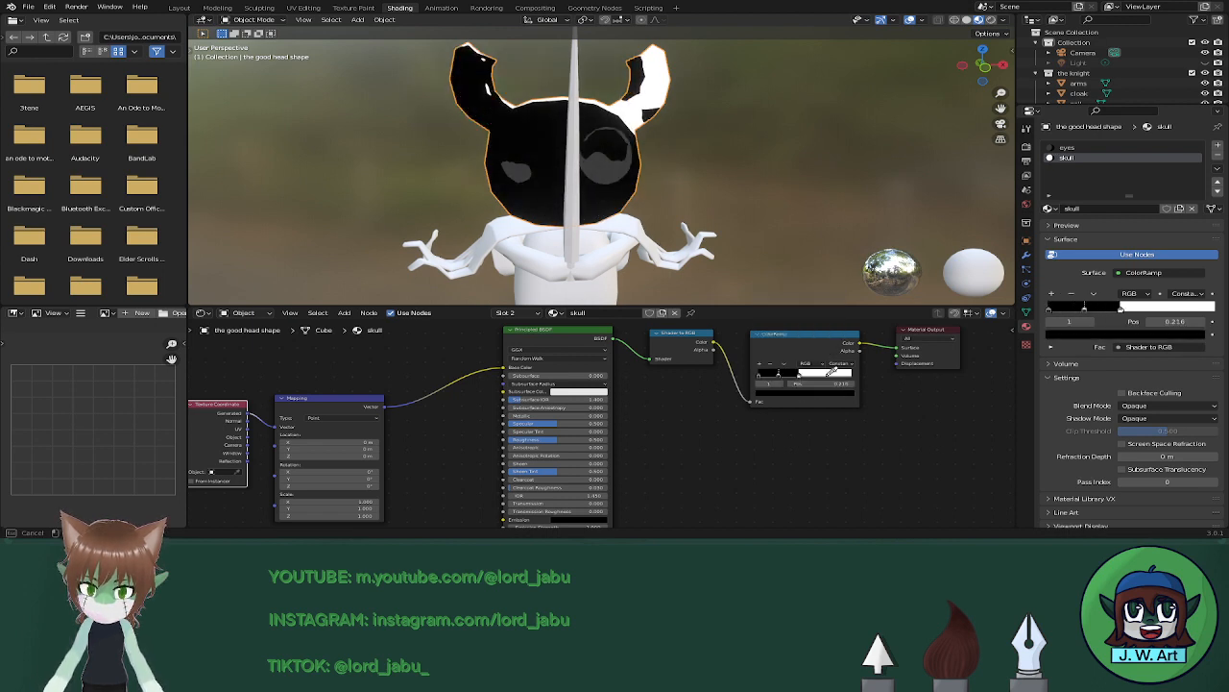
left_click(828, 374)
left_click(839, 392)
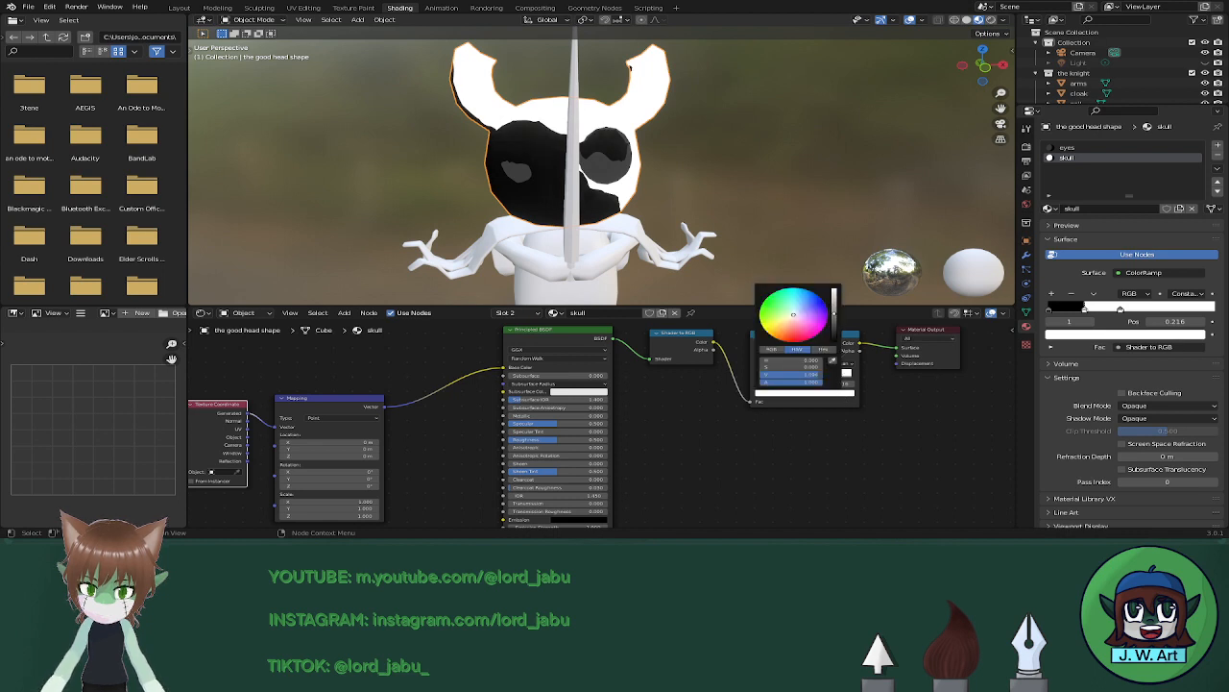
left_click_drag(819, 374, 789, 374)
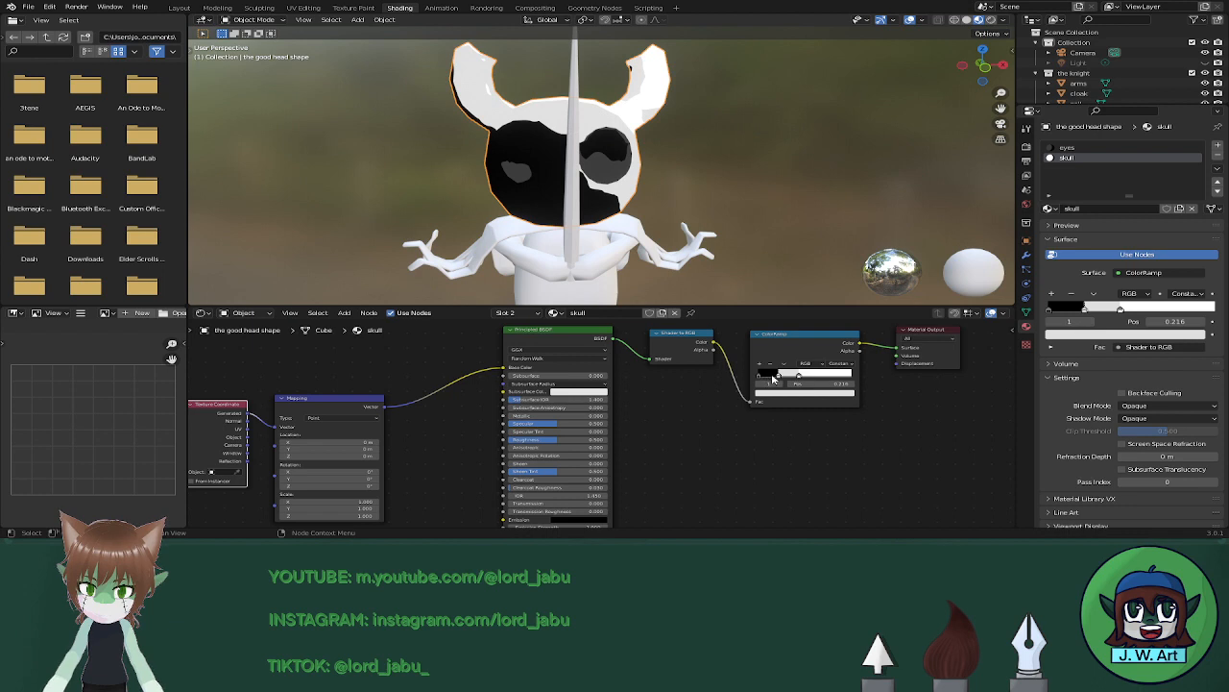
mouse_move(778, 378)
left_mouse_down()
mouse_move(765, 381)
mouse_move(779, 382)
left_mouse_up()
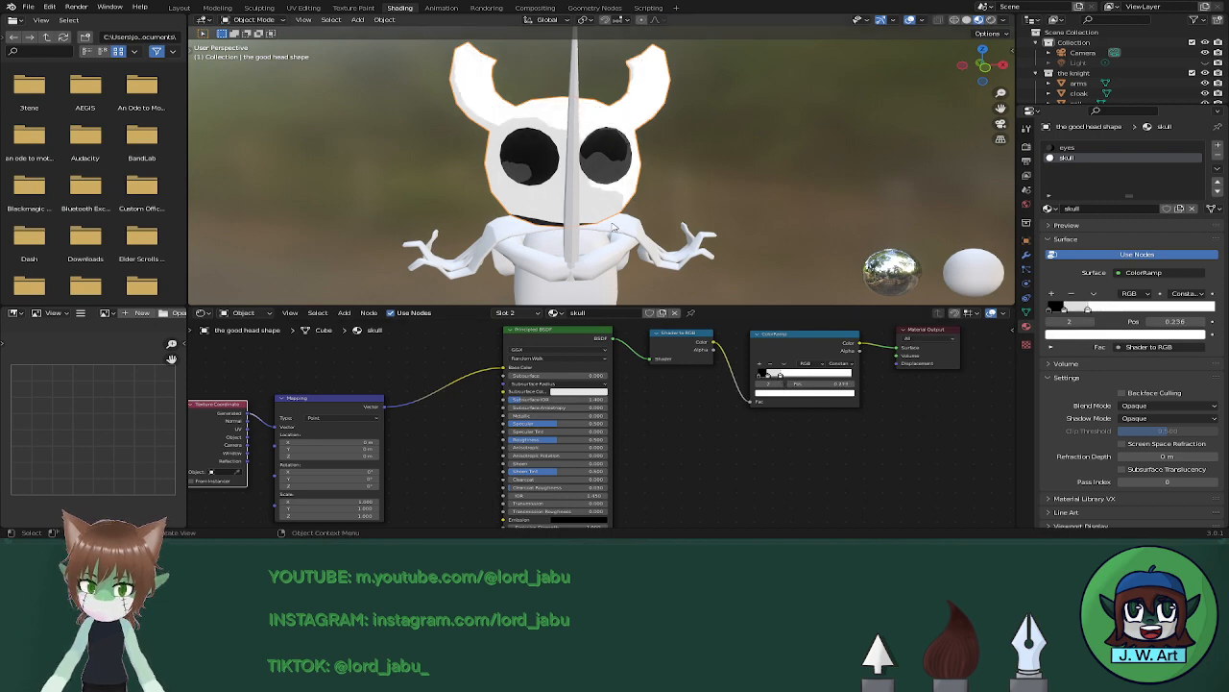
Check the head in Rendered shading, return to Material Preview and view it from another angle.
left_click(991, 20)
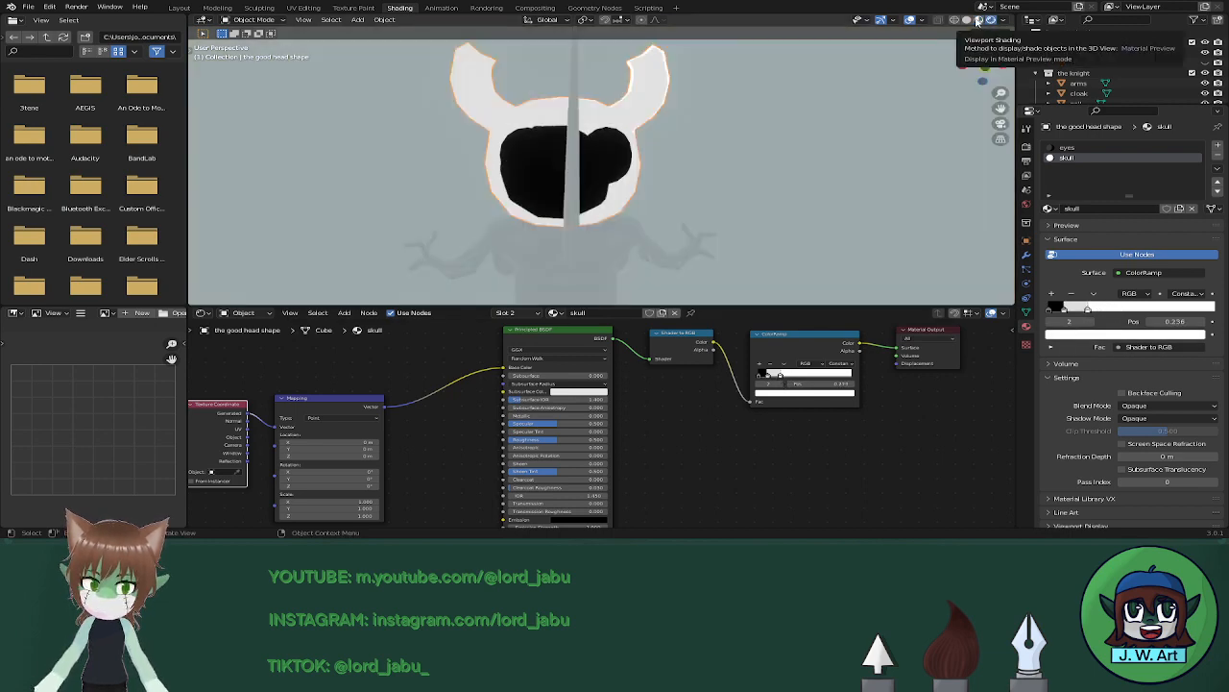
left_click(978, 20)
middle_click_drag(870, 129, 710, 195)
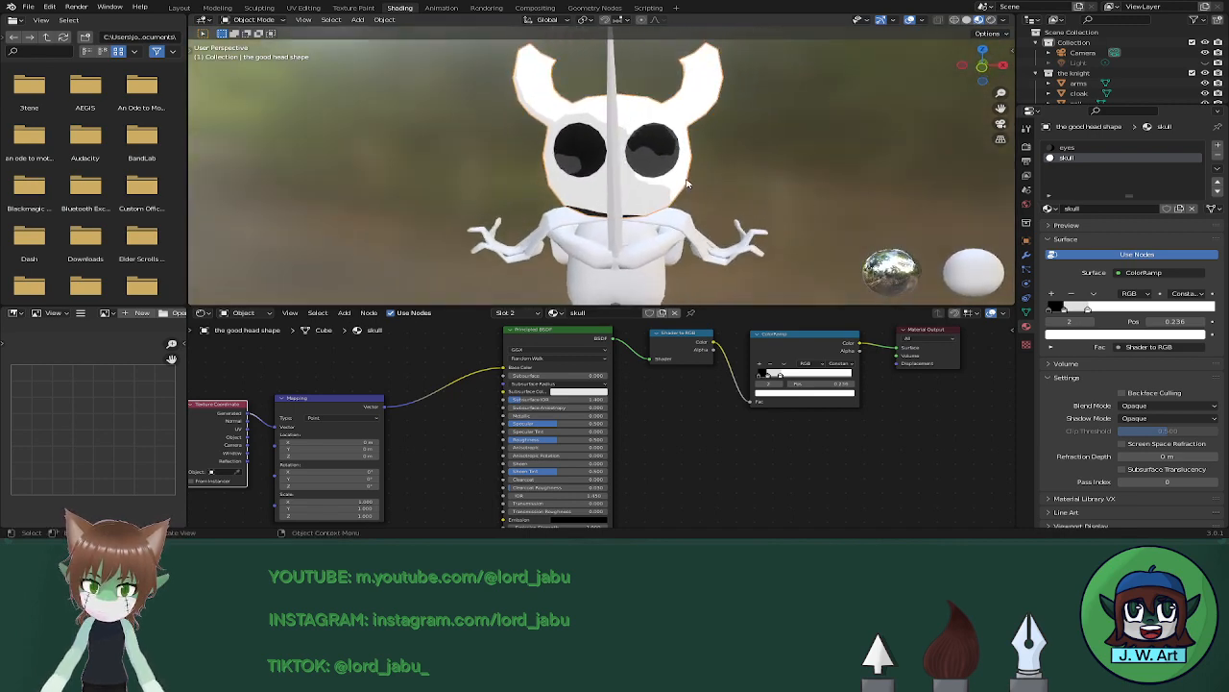
In the eyes material, drive the Principled BSDF's Base Color from Texture Coordinate Generated through a Mapping node, without an Image Texture node.
left_click(1089, 148)
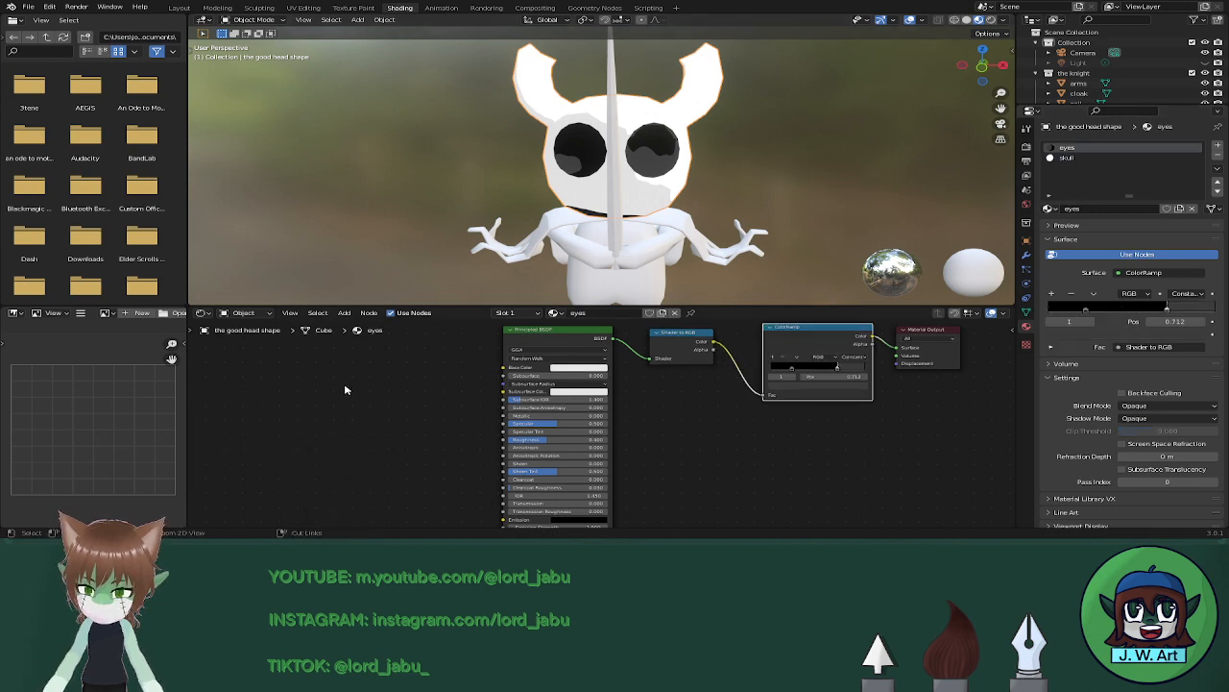
key("ctrl+t")
left_click(541, 336)
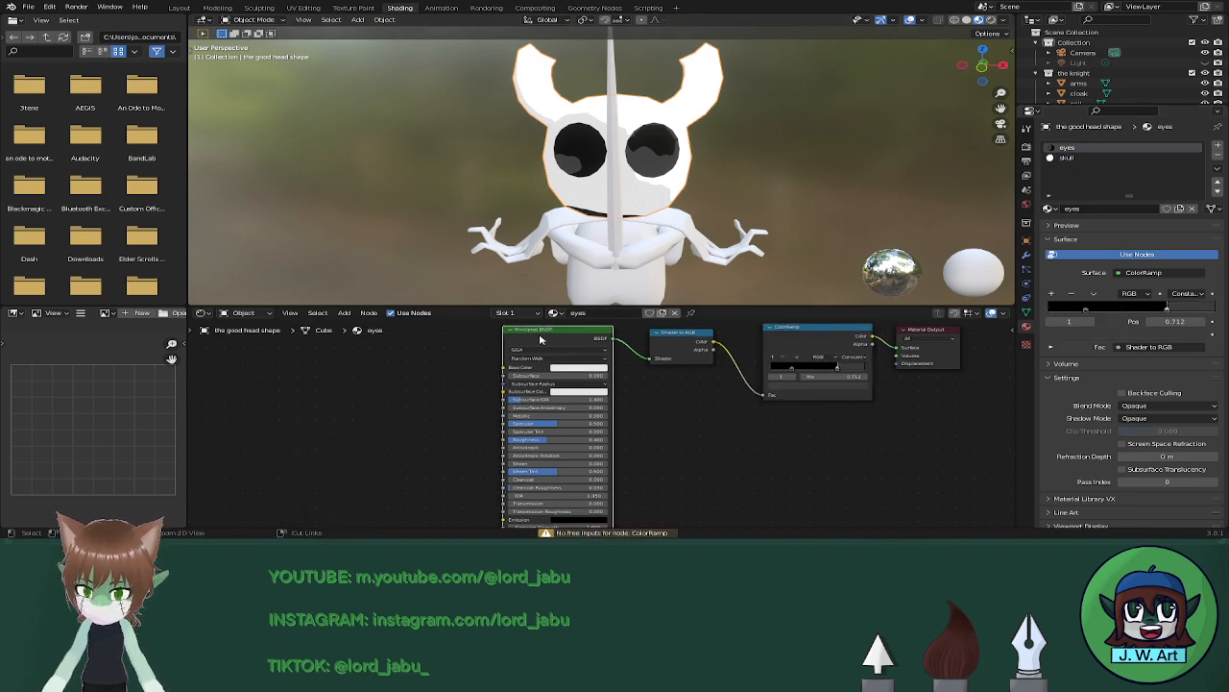
key("ctrl+t")
left_click(459, 415)
key("Delete")
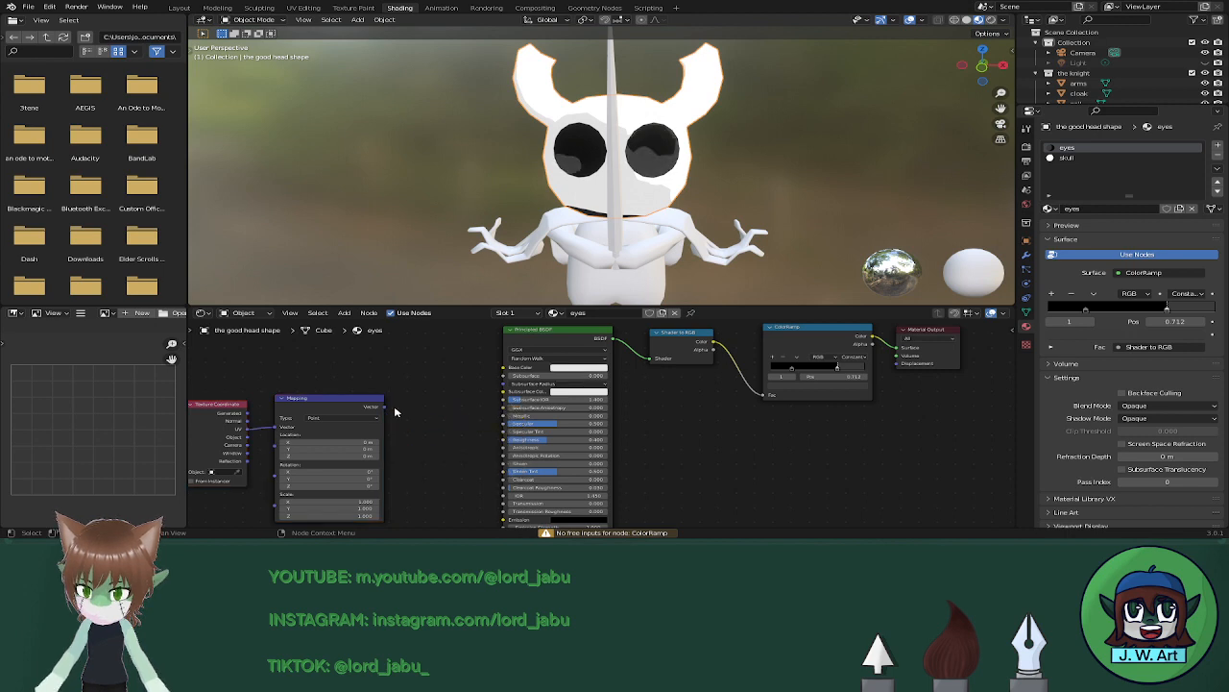
left_click_drag(385, 407, 504, 368)
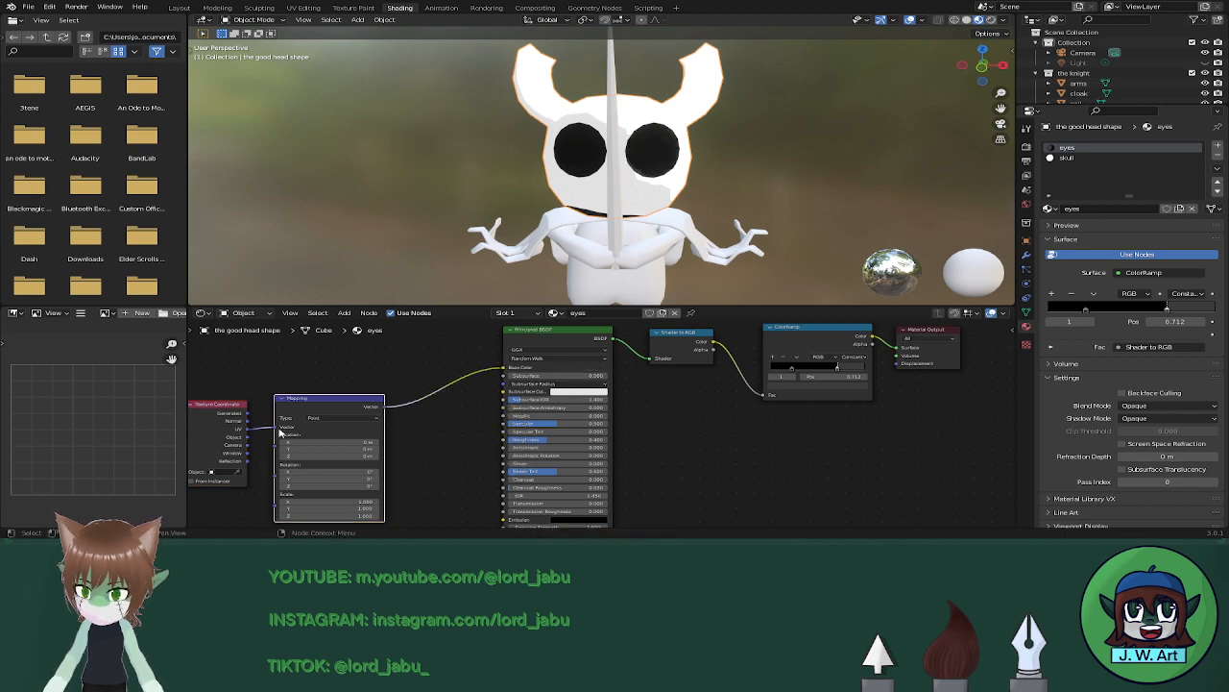
mouse_move(277, 427)
left_mouse_down()
mouse_move(248, 423)
mouse_move(275, 438)
mouse_move(277, 428)
left_mouse_up()
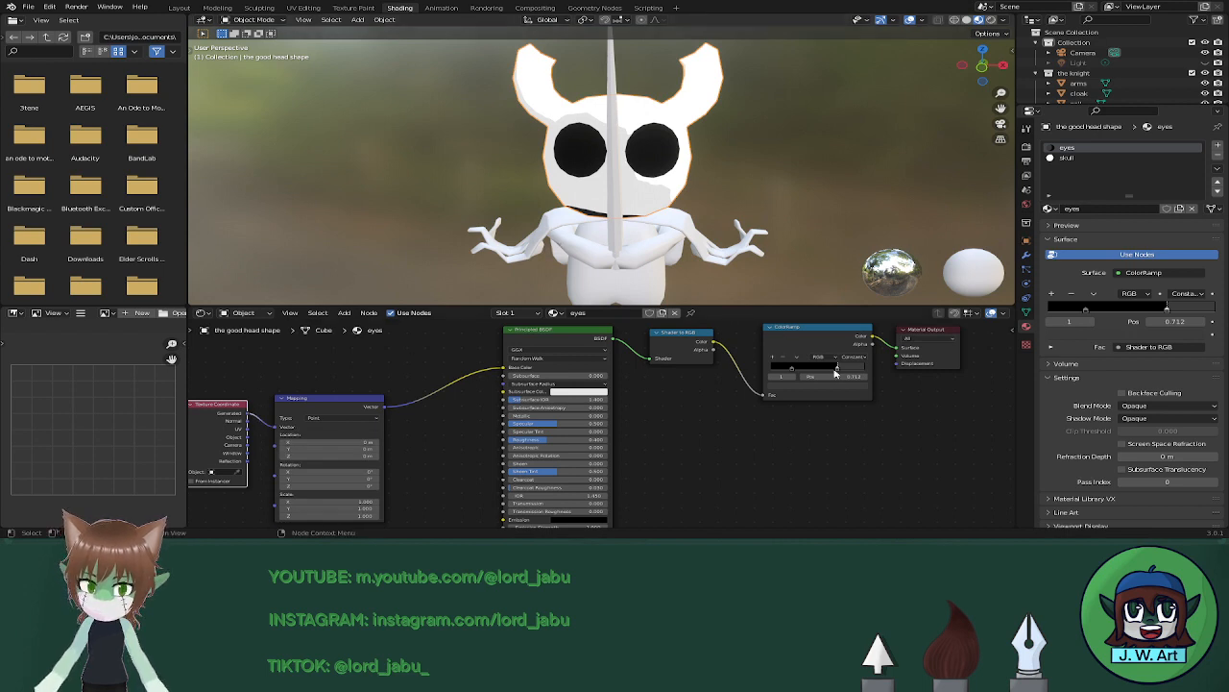
Move stop 1 of the eyes ColorRamp to 0.349 and check the eyes from the side.
mouse_move(841, 369)
left_mouse_down()
mouse_move(774, 372)
mouse_move(804, 373)
left_mouse_up()
middle_click_drag(692, 241, 861, 215)
Unhide the Light object and check it in Rendered shading, return to Material Preview and save the file.
left_click(992, 19)
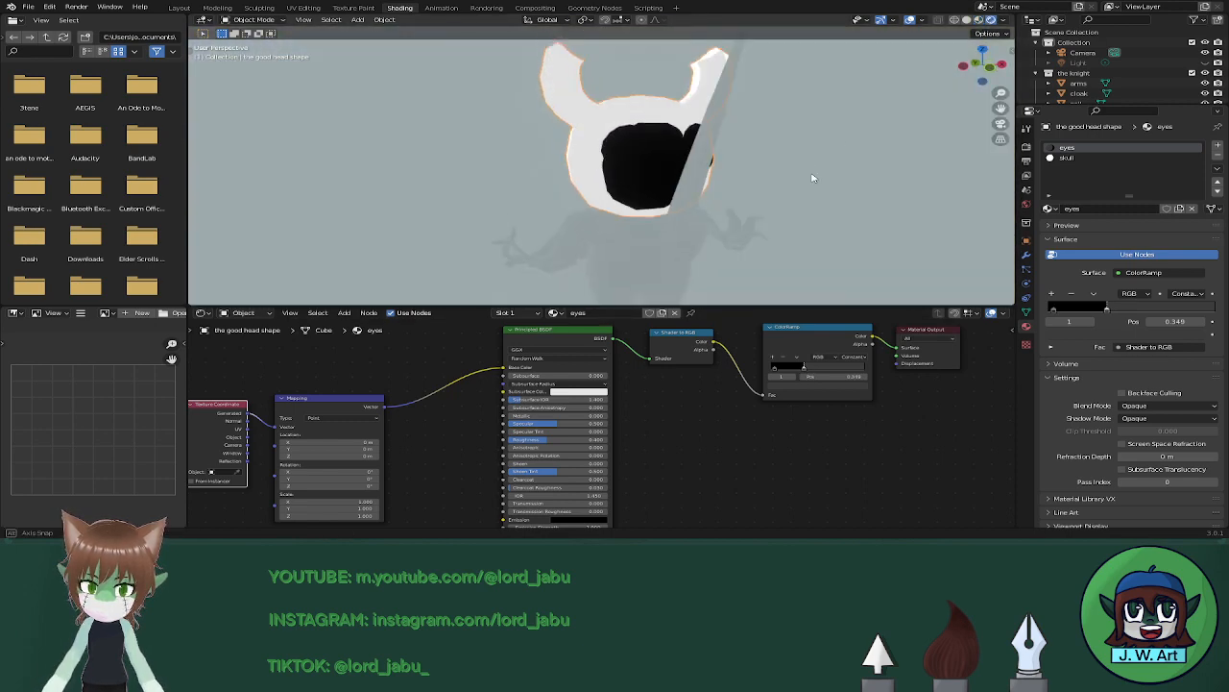
left_click(1205, 62)
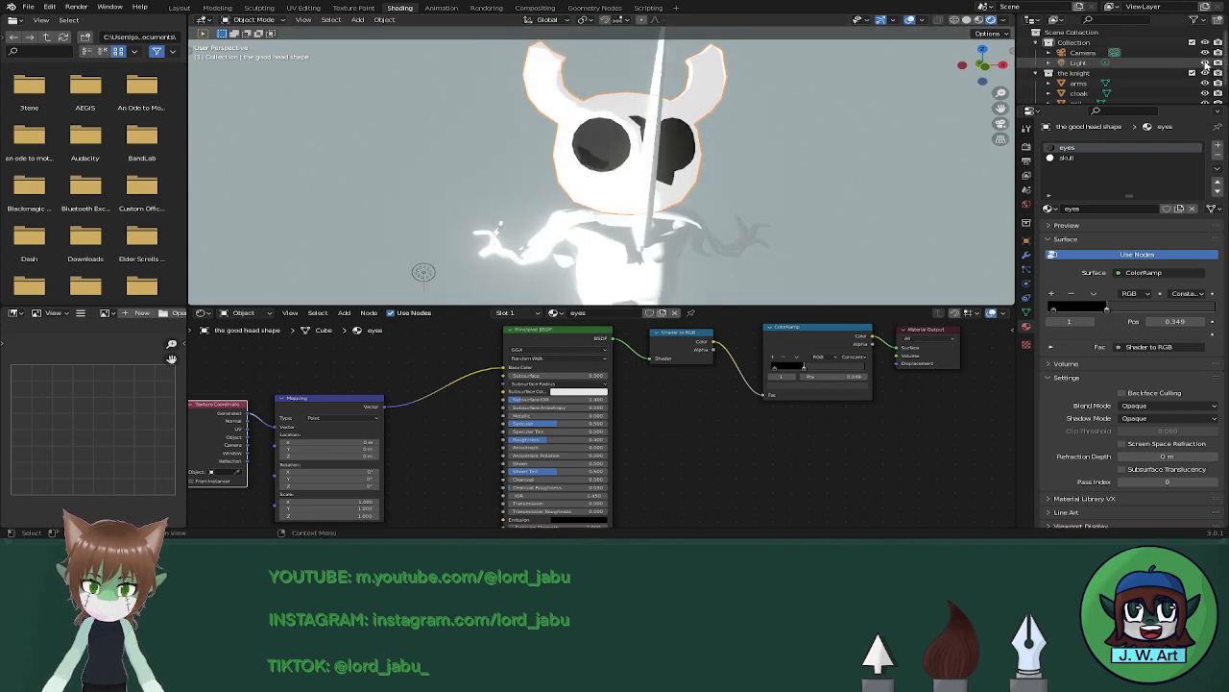
mouse_move(891, 169)
middle_mouse_down()
mouse_move(855, 179)
mouse_move(868, 167)
middle_mouse_up()
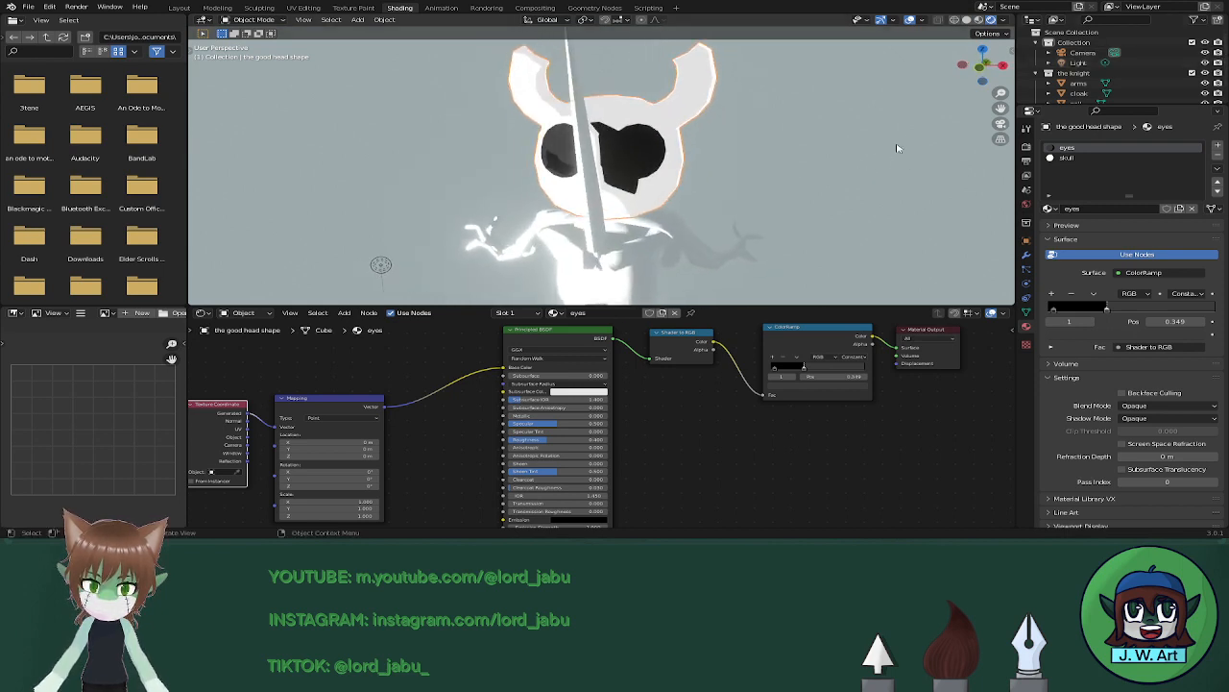
left_click(978, 21)
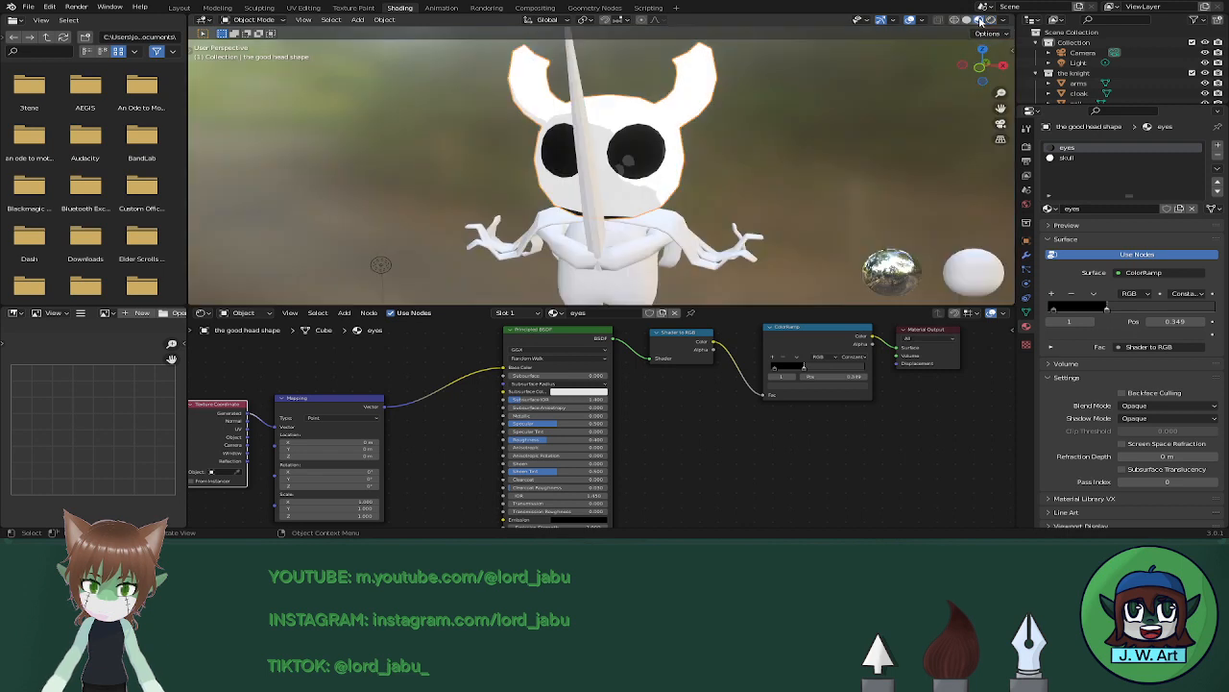
middle_click_drag(786, 171, 789, 146, "shift")
key("ctrl+s")
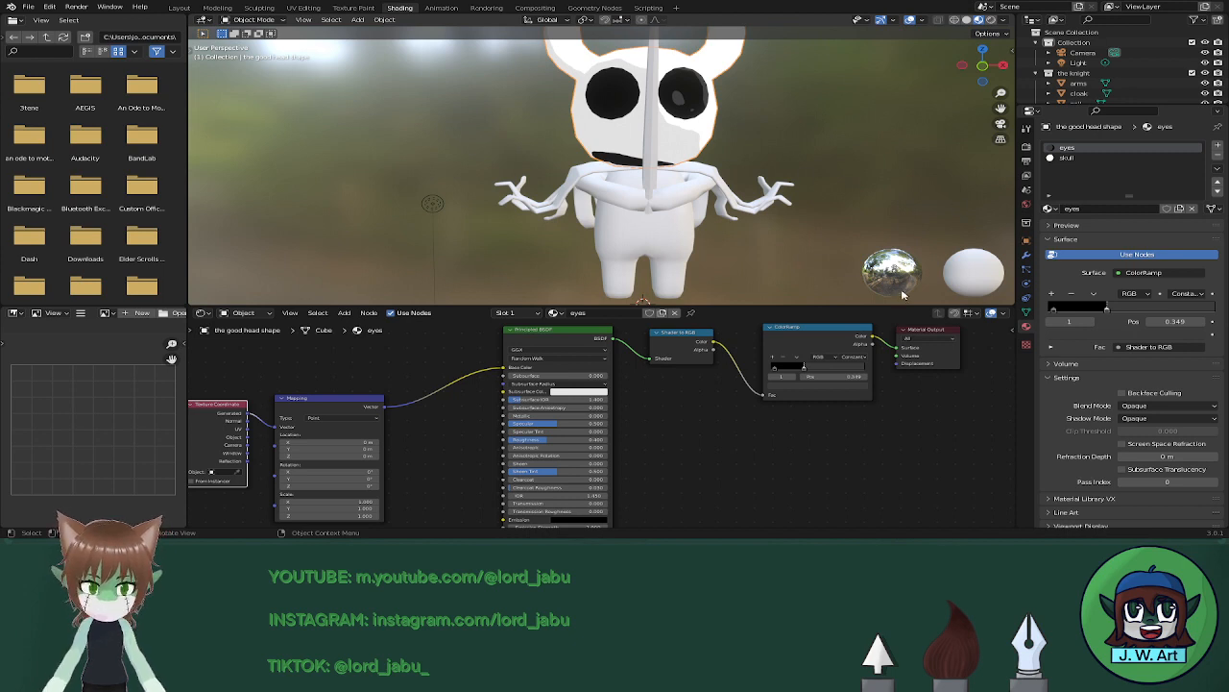
Copy all nodes of the eyes material into the arms object's body material and place them below its existing nodes.
scroll(912, 467, "down", 5)
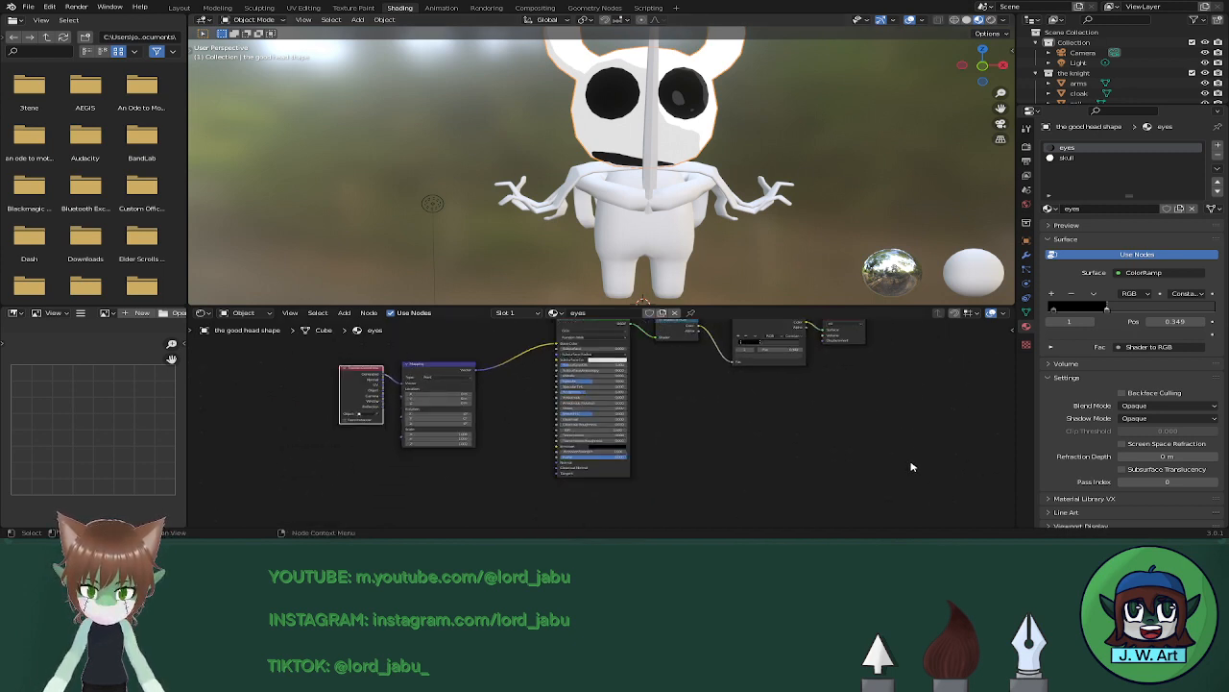
left_click_drag(911, 464, 317, 343)
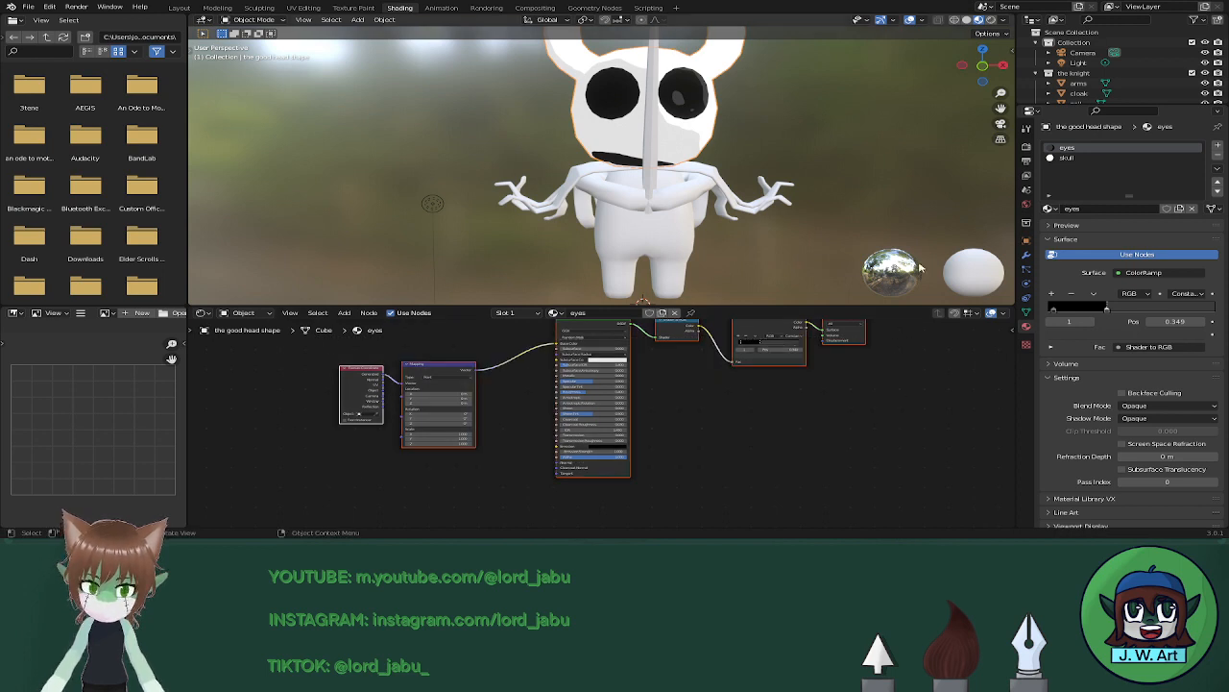
left_click(650, 227)
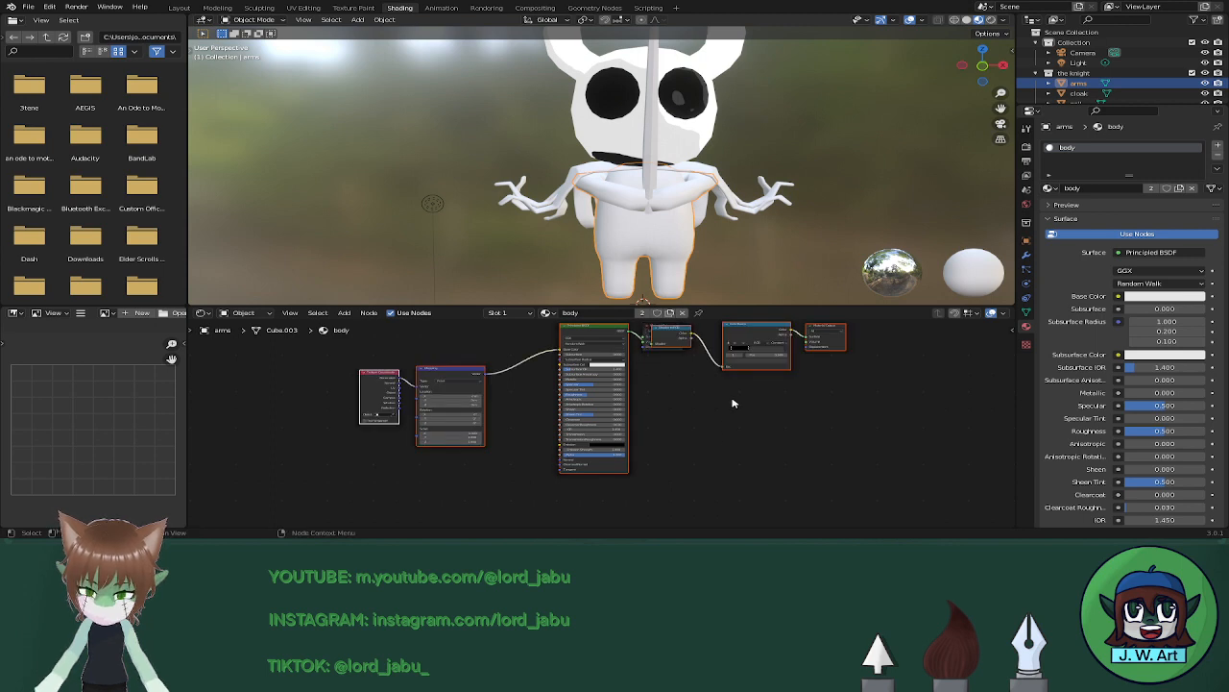
key("g")
left_click(714, 456)
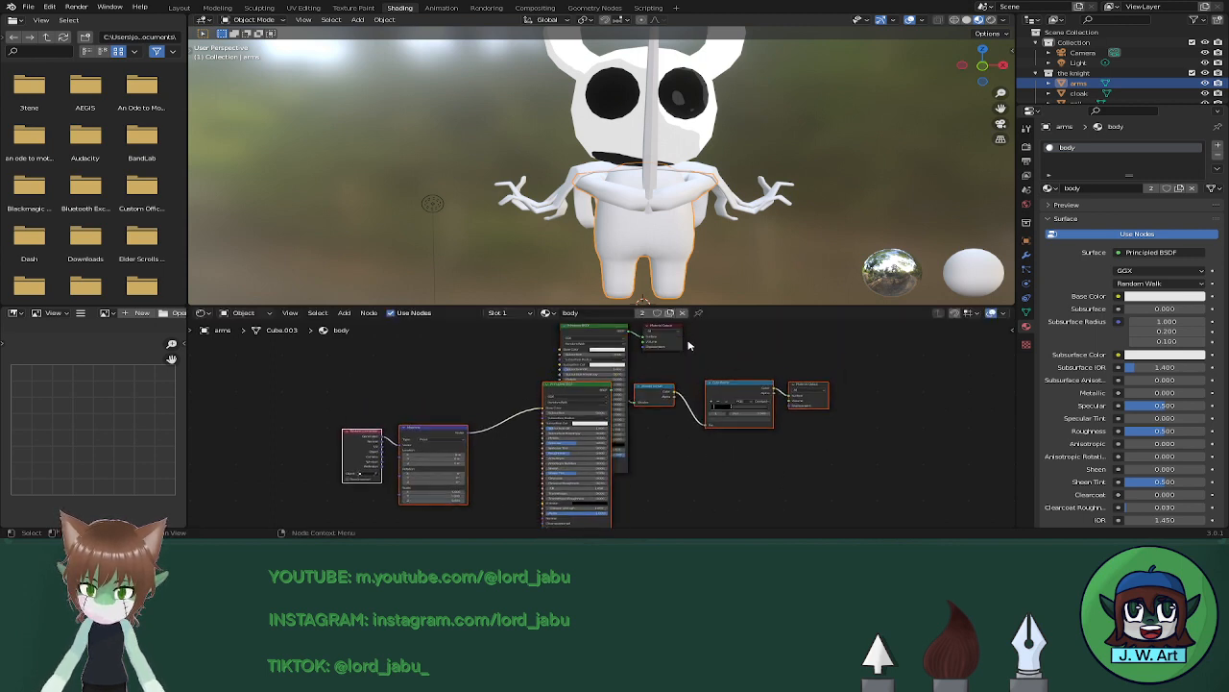
Delete the original Material Output and Principled BSDF nodes from the body material, leaving only the copied toon shading nodes.
left_click(675, 345)
key("x")
left_click(613, 337)
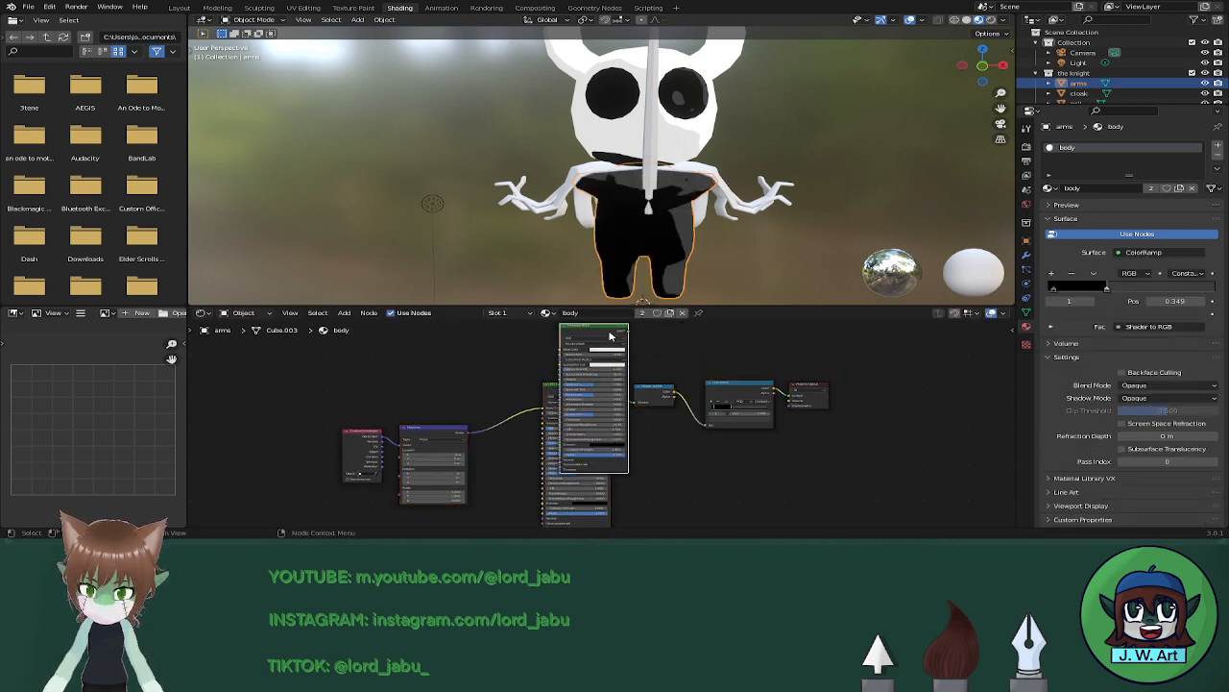
key("x")
Add a middle stop at 0.190 to the body ColorRamp and colour it a dark grey sampled from the ramp's last stop, slightly darkened.
scroll(713, 378, "up", 5)
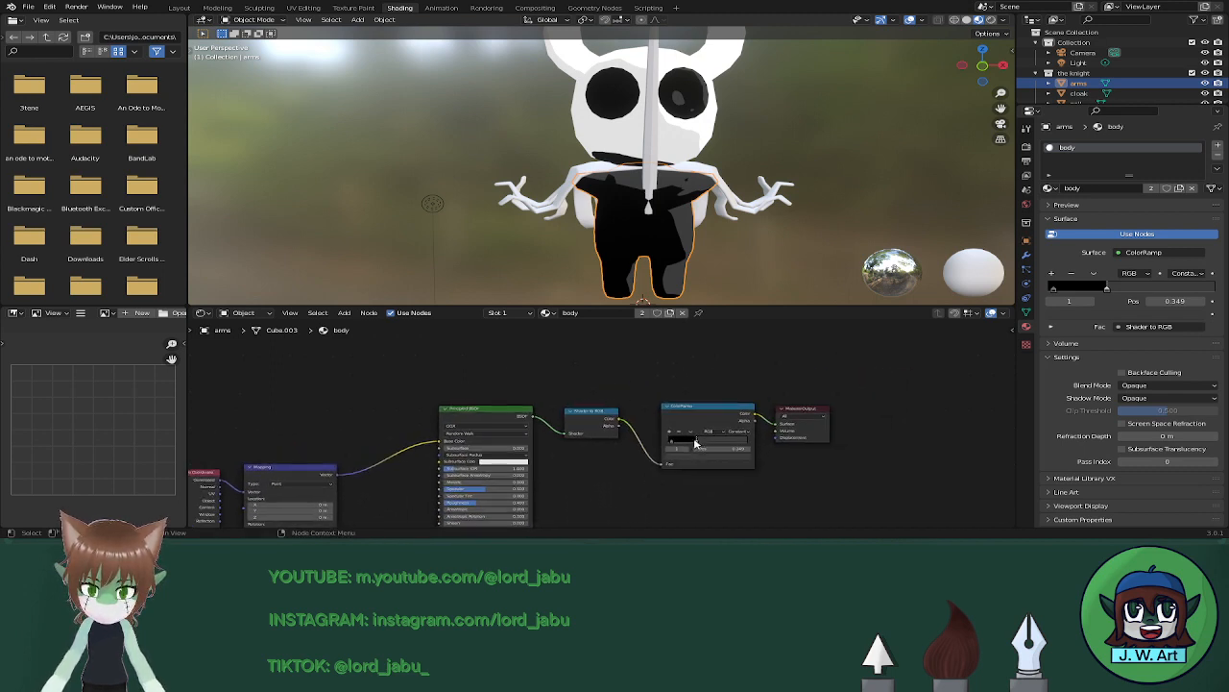
left_click_drag(678, 445, 672, 444)
left_click(669, 432)
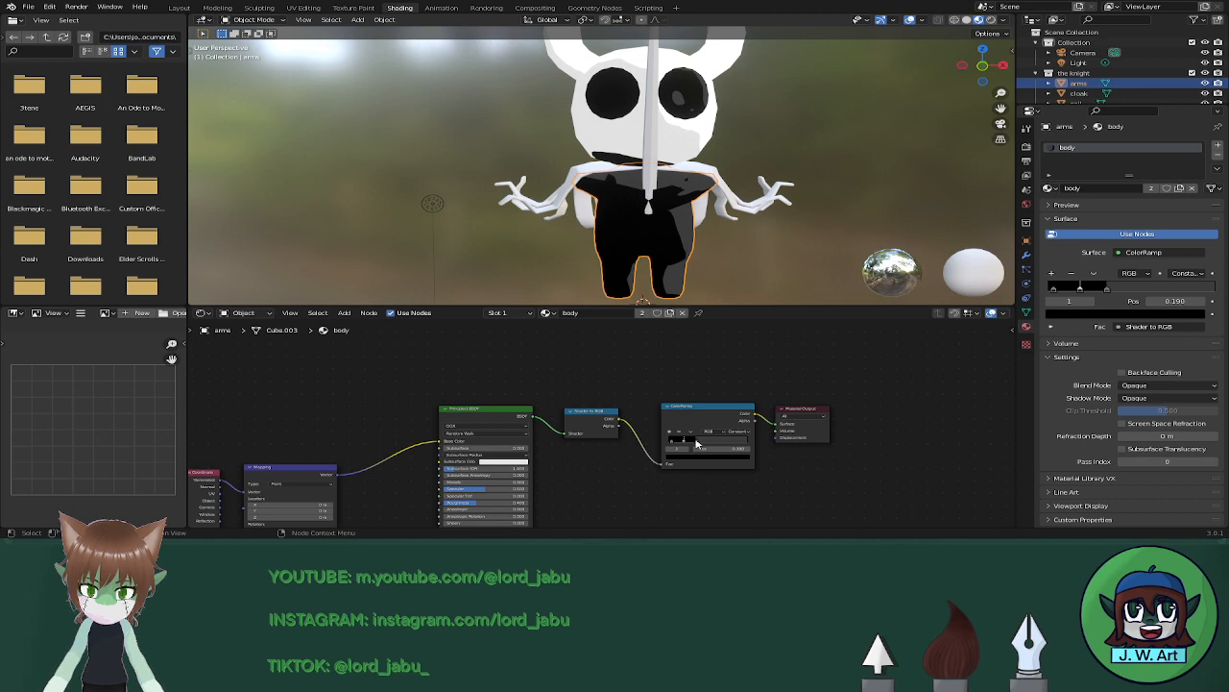
left_click(701, 459)
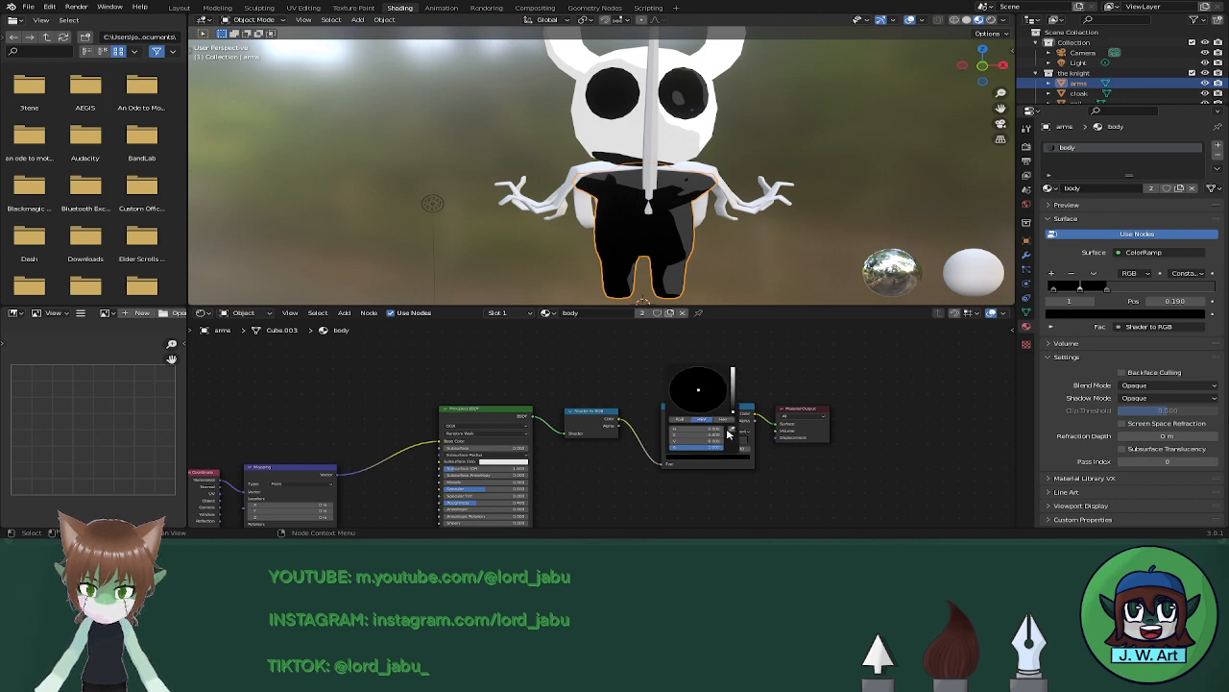
left_click(745, 437)
left_click(750, 437)
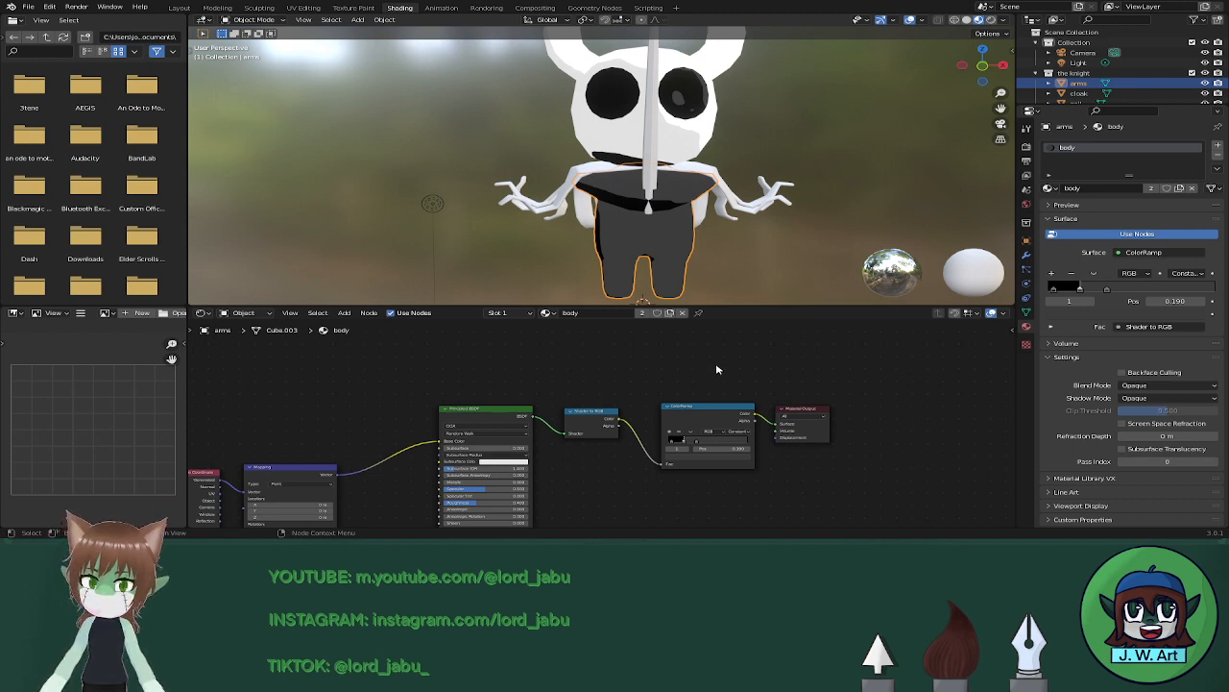
left_click(718, 459)
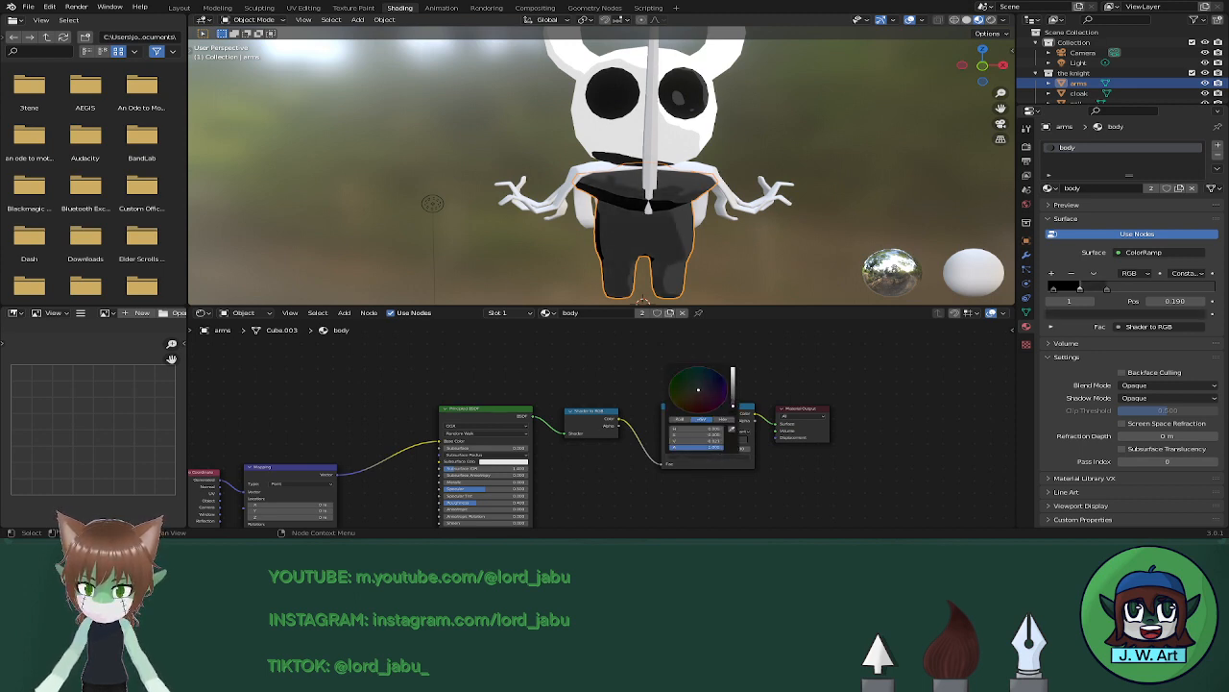
Respace the body ColorRamp's stops, with the first near the ramp's start and the last at 0.435.
mouse_move(696, 441)
left_mouse_down()
mouse_move(708, 441)
mouse_move(696, 444)
left_mouse_up()
left_click(672, 444)
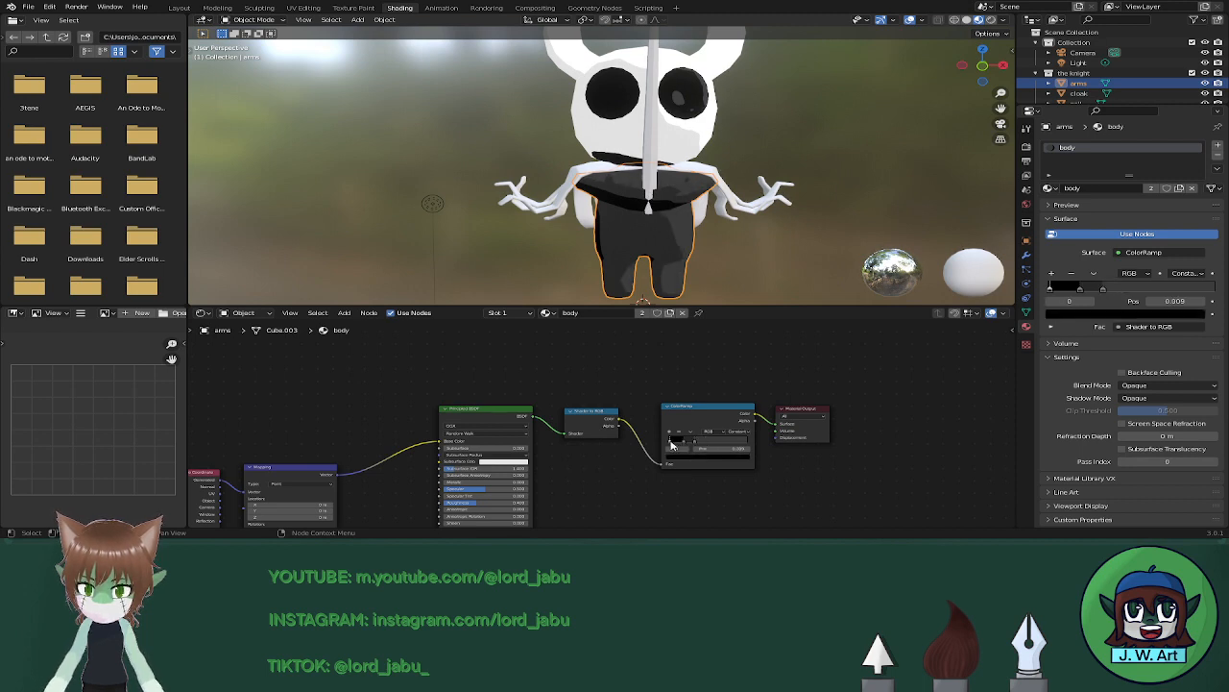
left_click_drag(680, 448, 708, 445)
Check the body in Rendered shading, return to Material Preview and save the file.
left_click(989, 20)
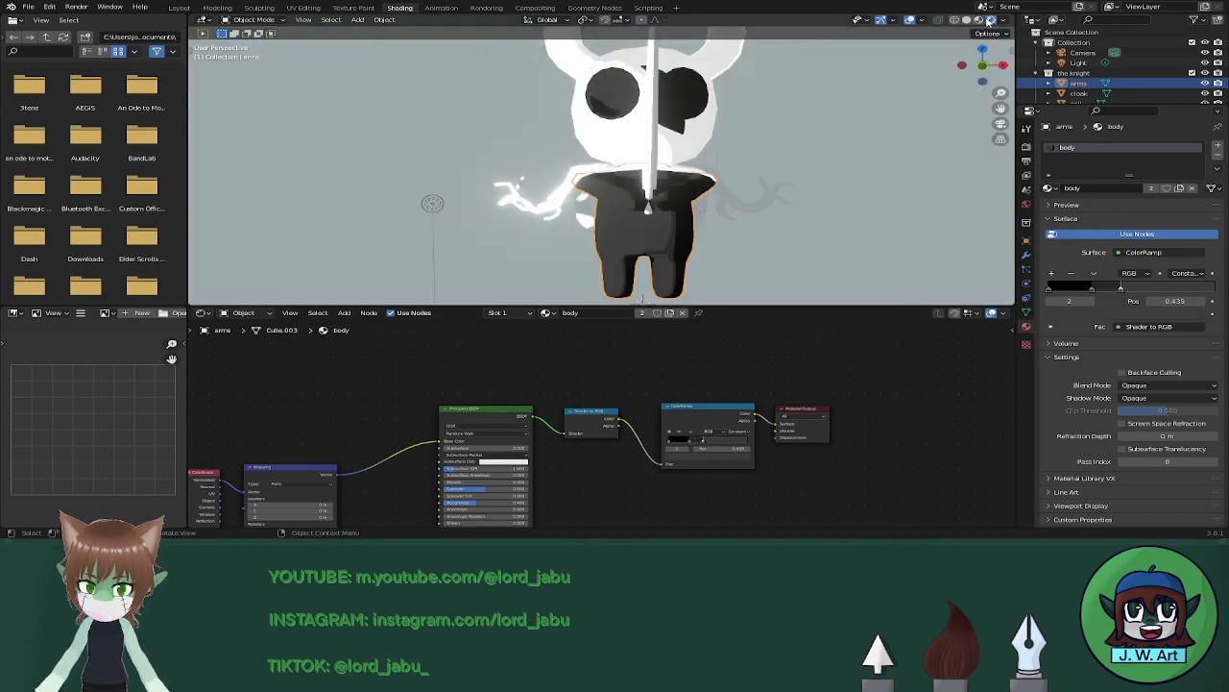
left_click(978, 20)
middle_click_drag(813, 182, 722, 235)
key("ctrl+s")
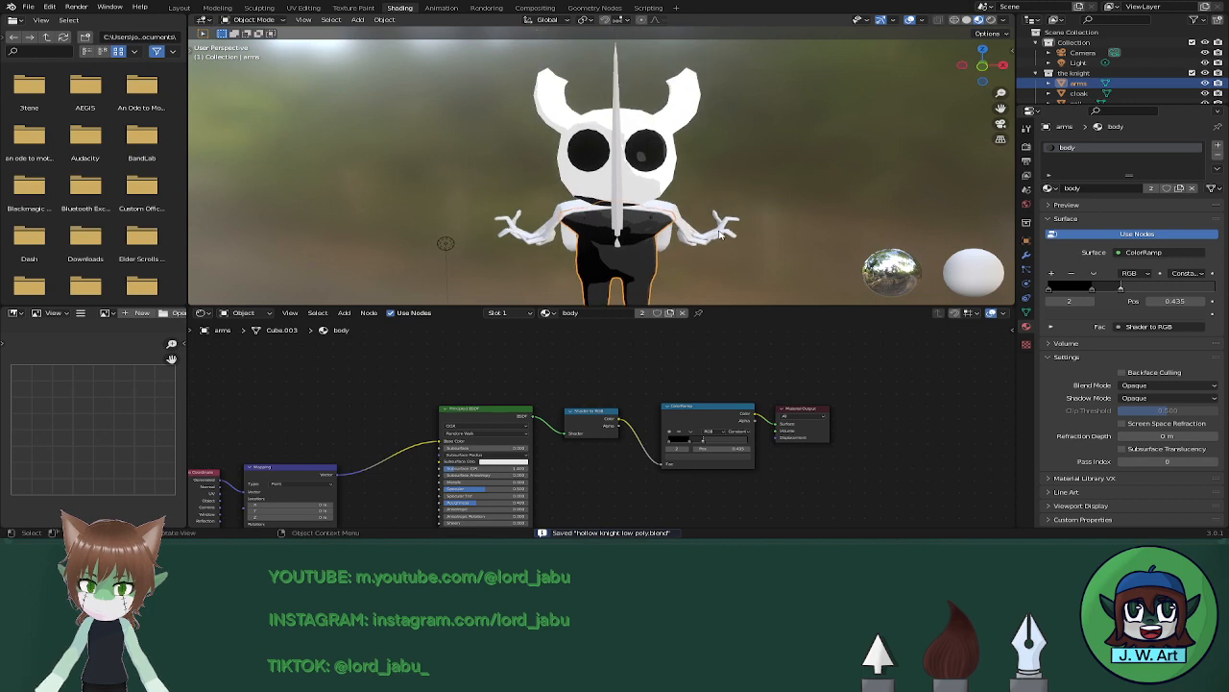
Copy the toon shading nodes into the cloak object's material and place them below its existing nodes.
left_click(680, 221)
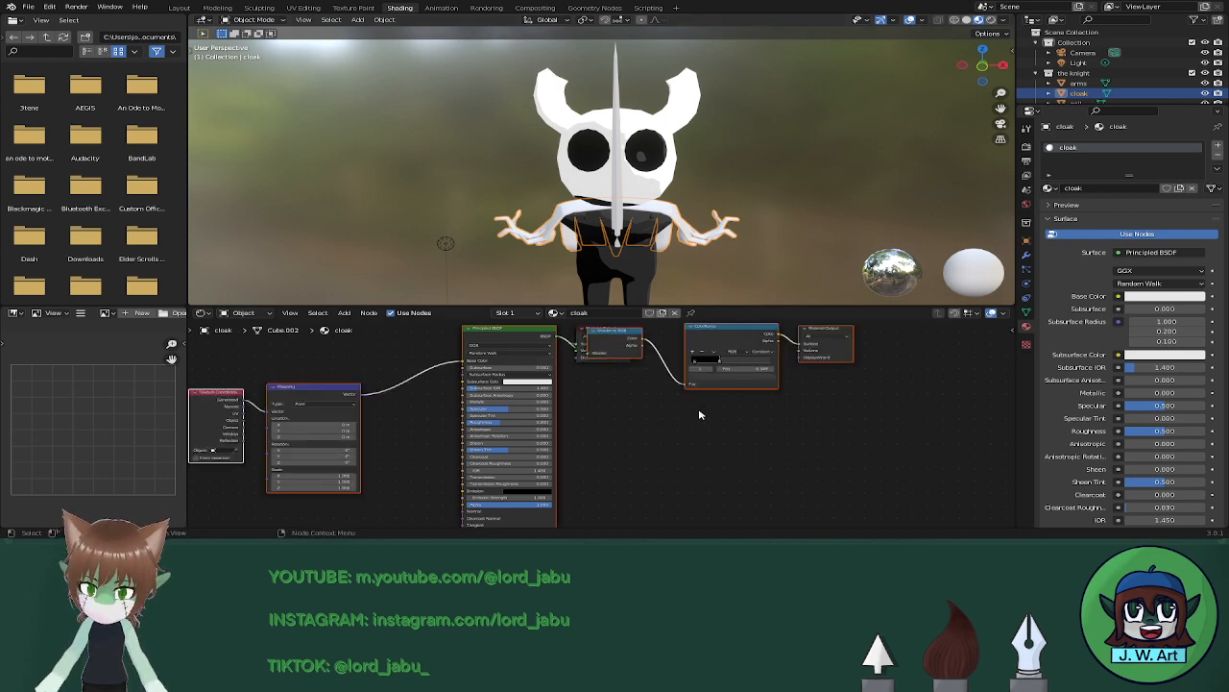
key("g")
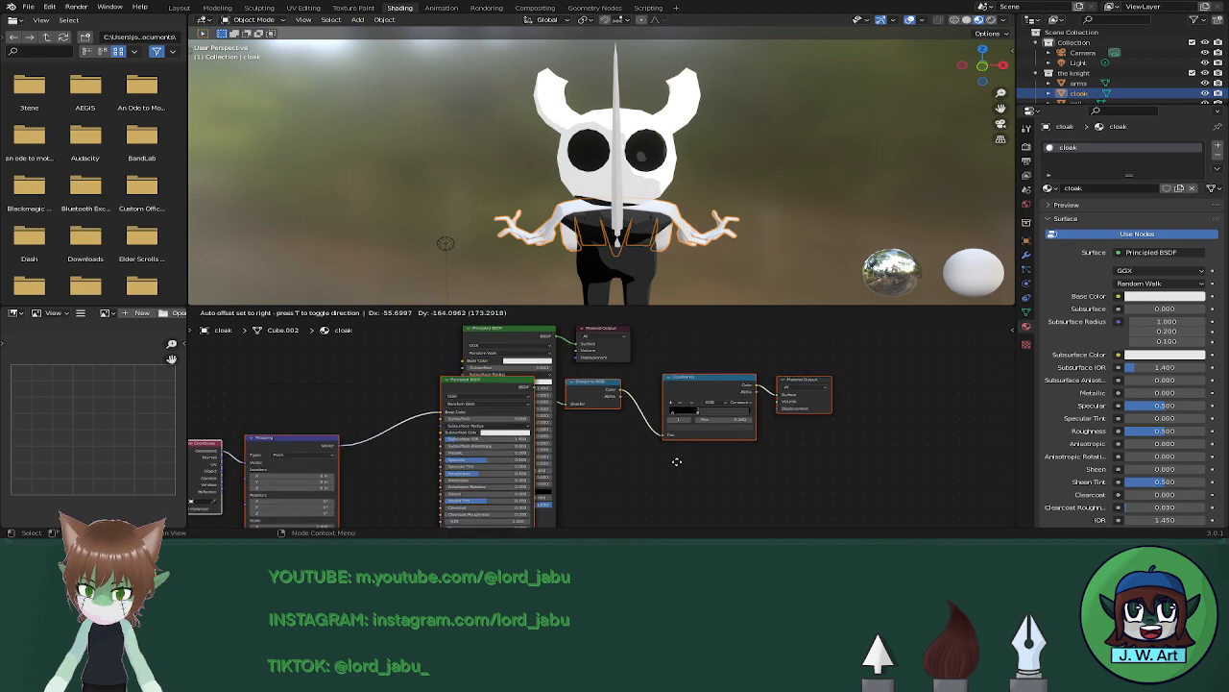
left_click(678, 463)
Delete the original Principled BSDF and Material Output nodes from the cloak material.
left_click(541, 335)
key("x")
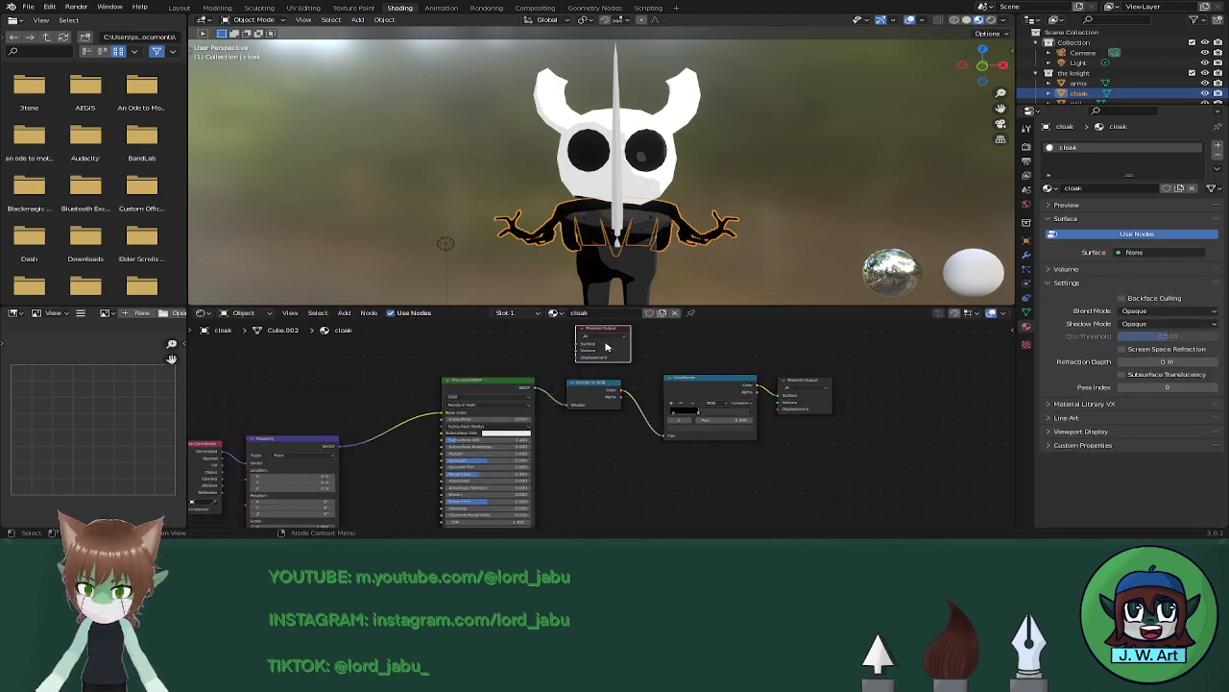
left_click(607, 338)
key("x")
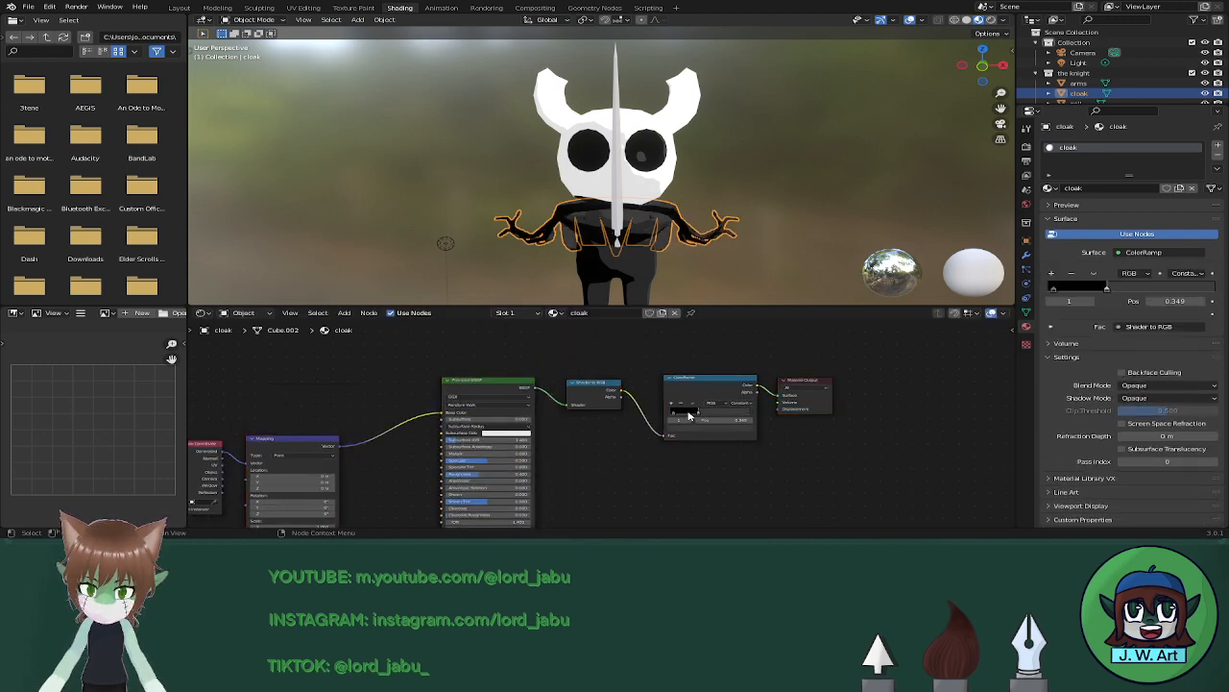
Move stop 1 of the cloak ColorRamp to the ramp's end and colour stop 0 dark teal.
scroll(708, 258, "up", 4)
middle_click_drag(707, 257, 667, 179, "shift")
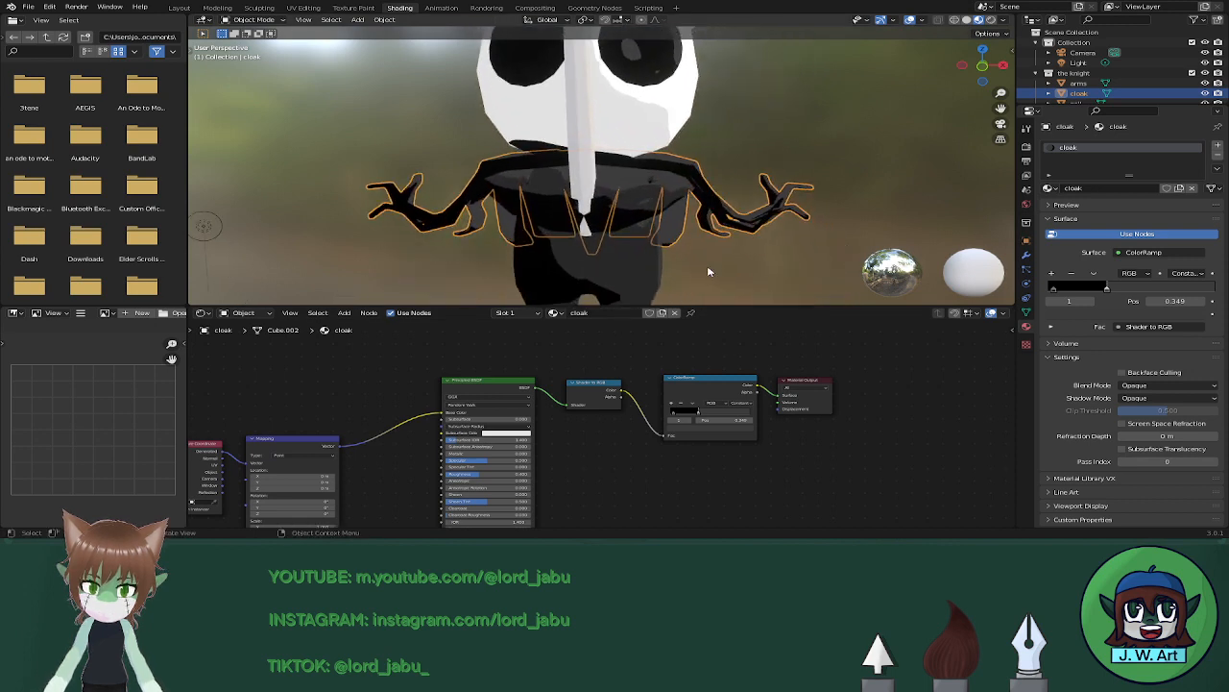
left_click_drag(699, 413, 782, 417)
left_click(700, 413)
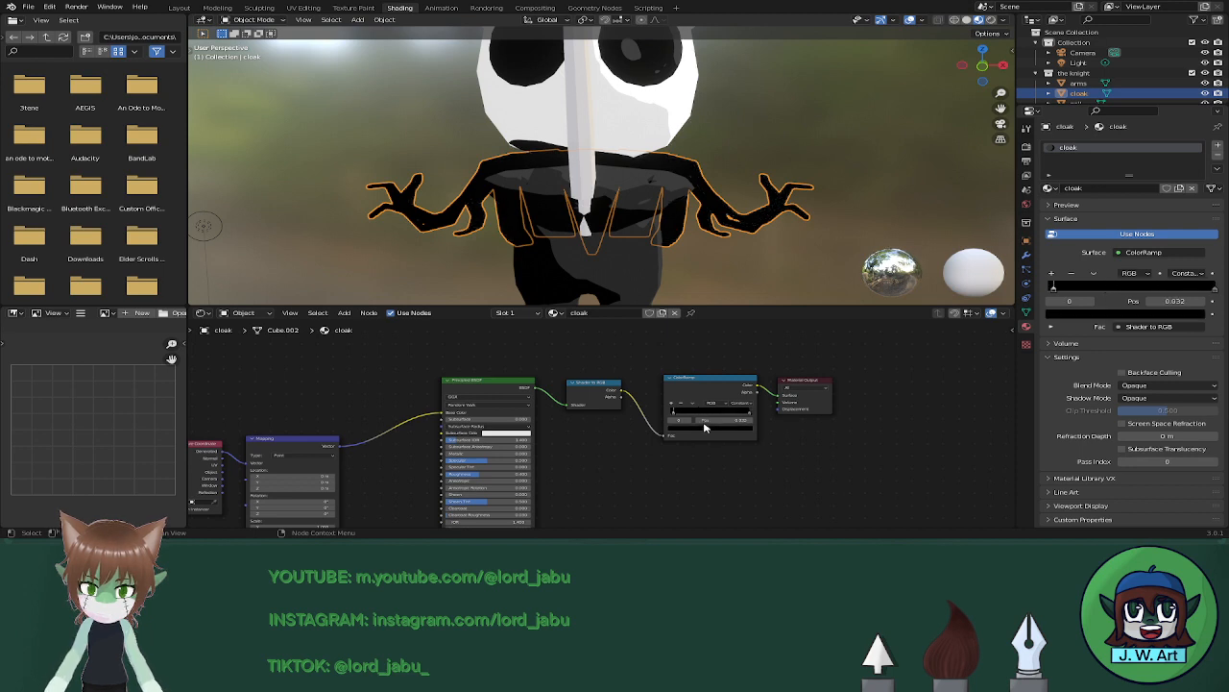
left_click(707, 426)
left_click_drag(734, 383, 708, 338)
Move stop 1 of the cloak ColorRamp to 0.523 and give it a slightly lighter teal based on stop 0's colour.
scroll(753, 259, "up", 3)
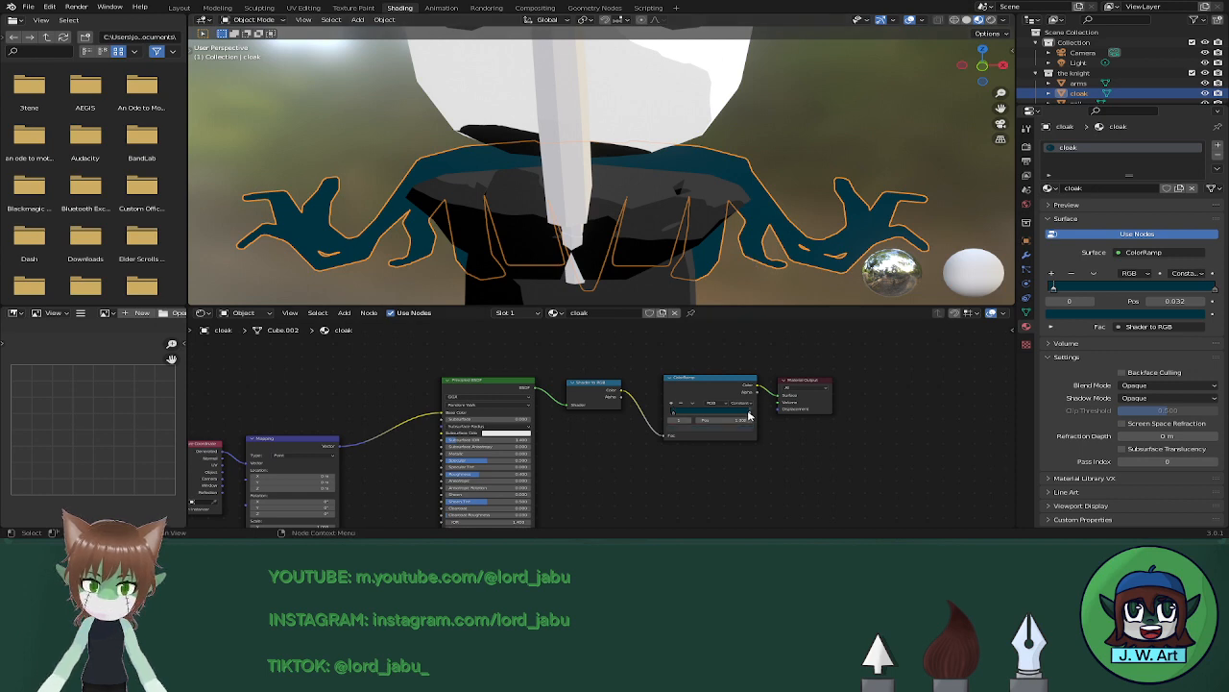
left_click_drag(750, 414, 708, 413)
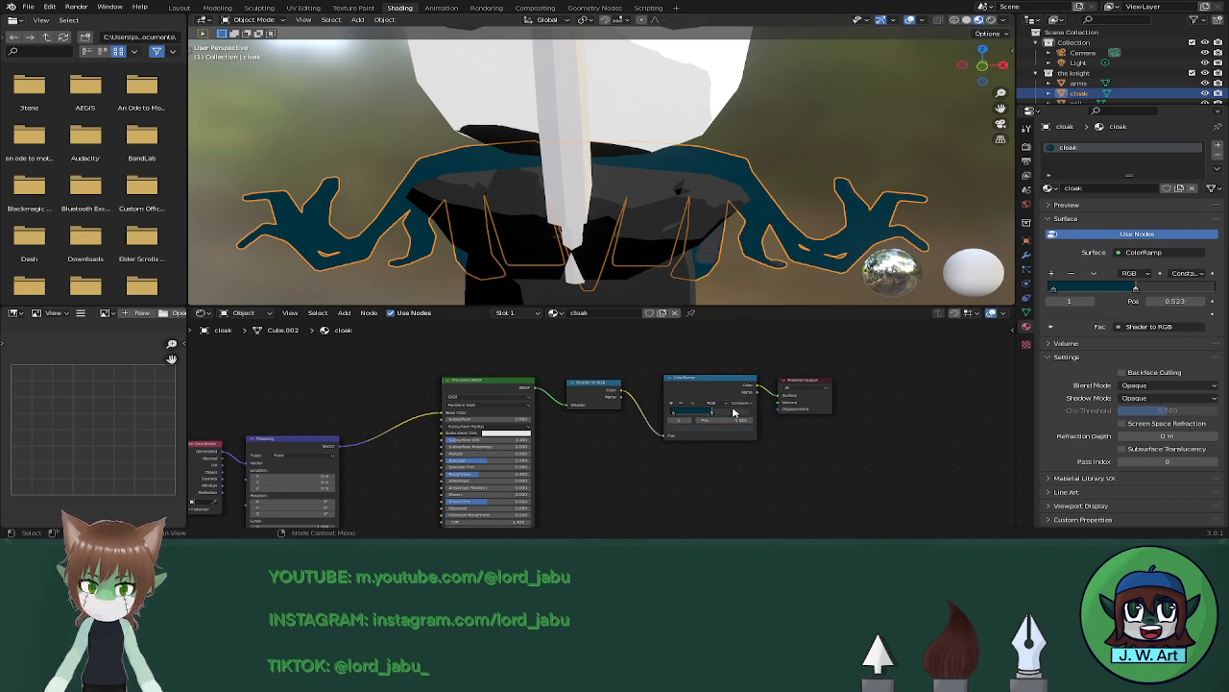
left_click(745, 416)
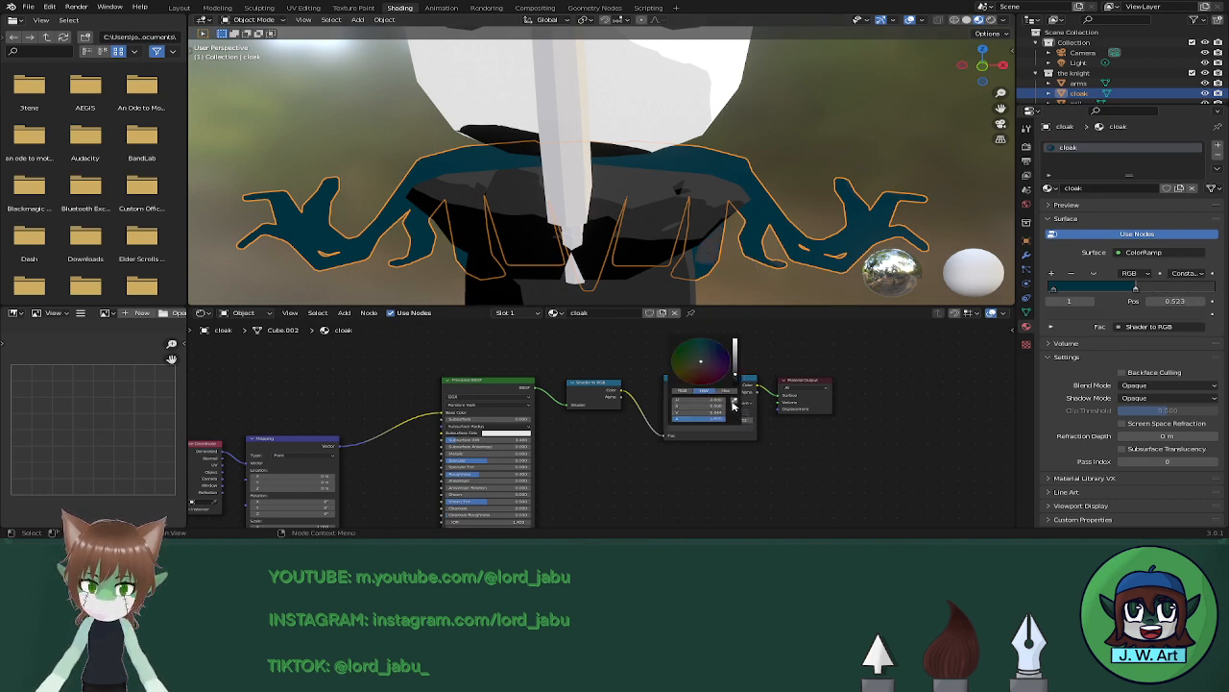
left_click(735, 406)
left_click(709, 404)
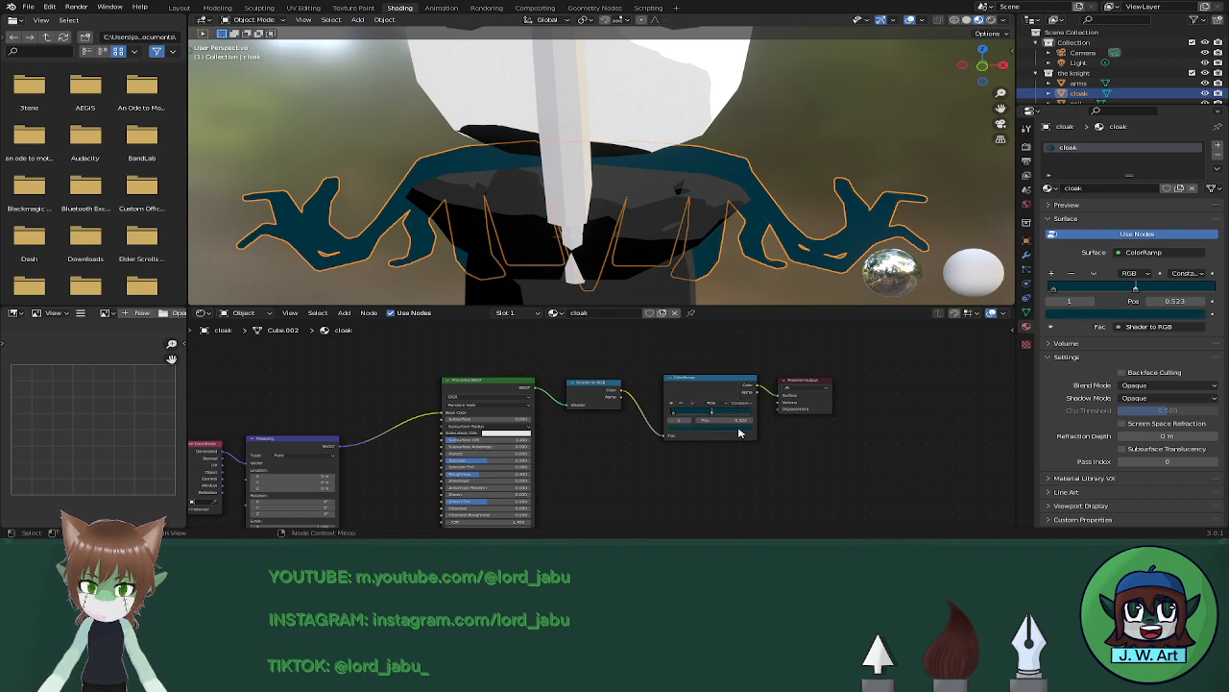
left_click(741, 431)
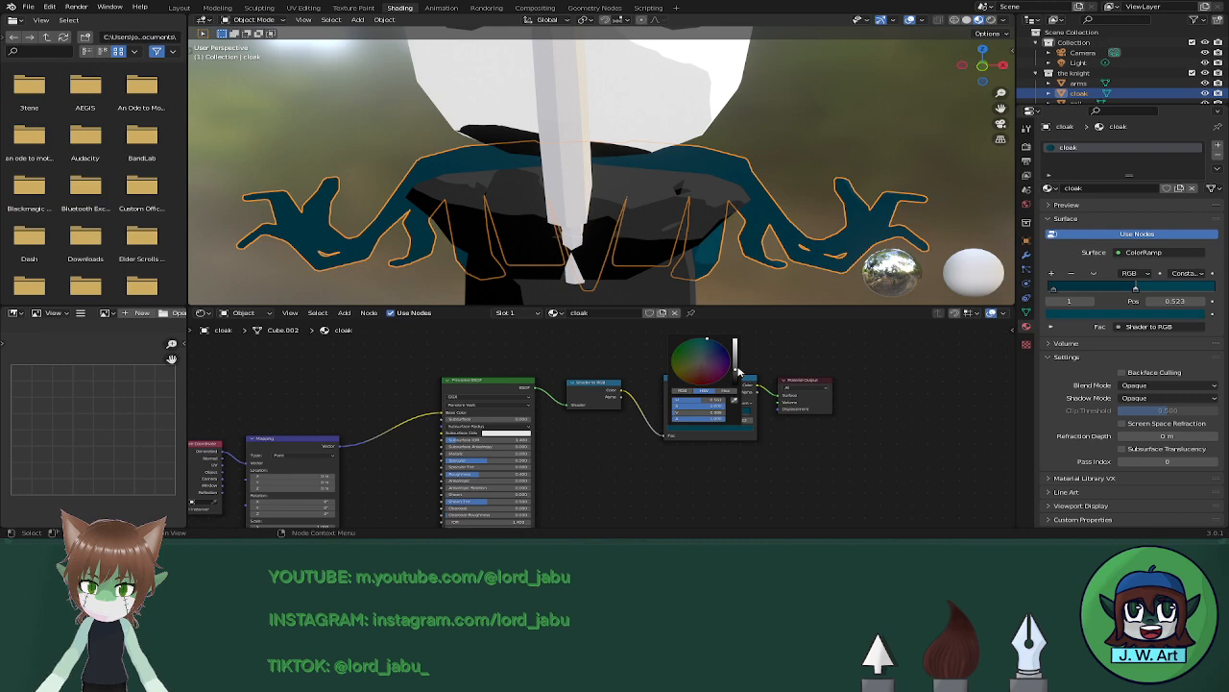
Set stop 0 of the cloak ColorRamp at 0.159, shift stop 1 further along the ramp and add a middle stop between them.
left_click_drag(675, 414, 692, 414)
middle_click_drag(837, 240, 579, 283)
left_click_drag(715, 414, 686, 417)
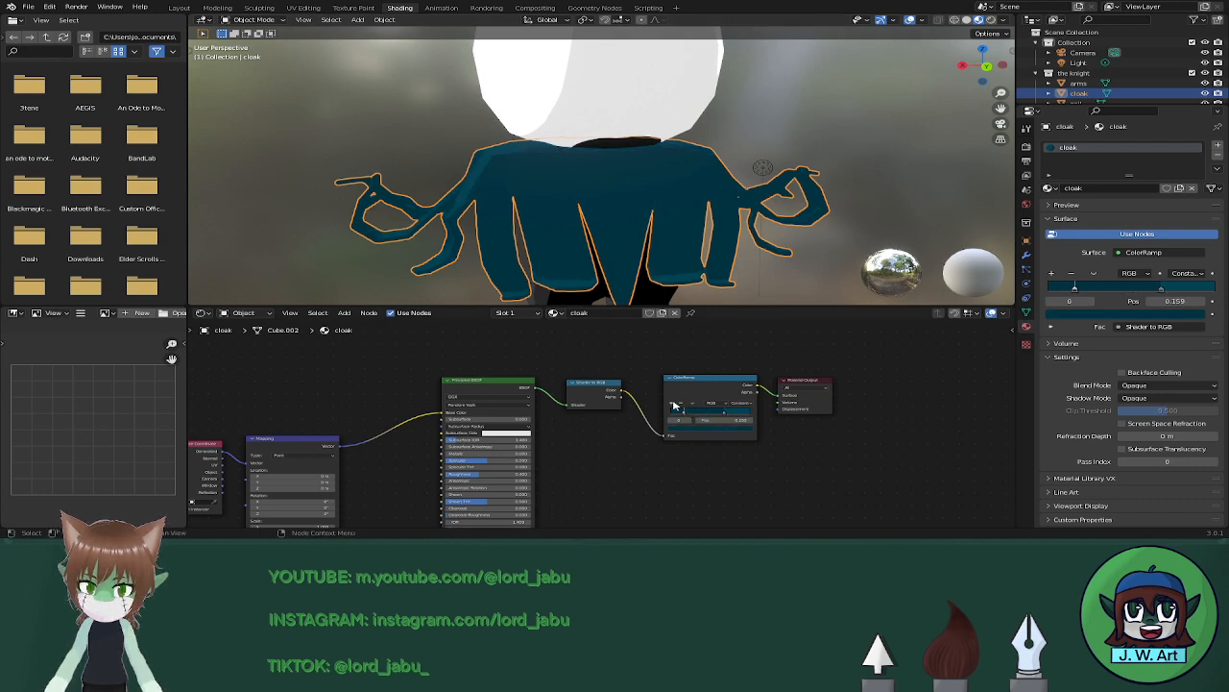
left_click(672, 403)
Lighten the teal of the cloak ColorRamp's last stop and darken the teal of its first stop.
left_click(732, 411)
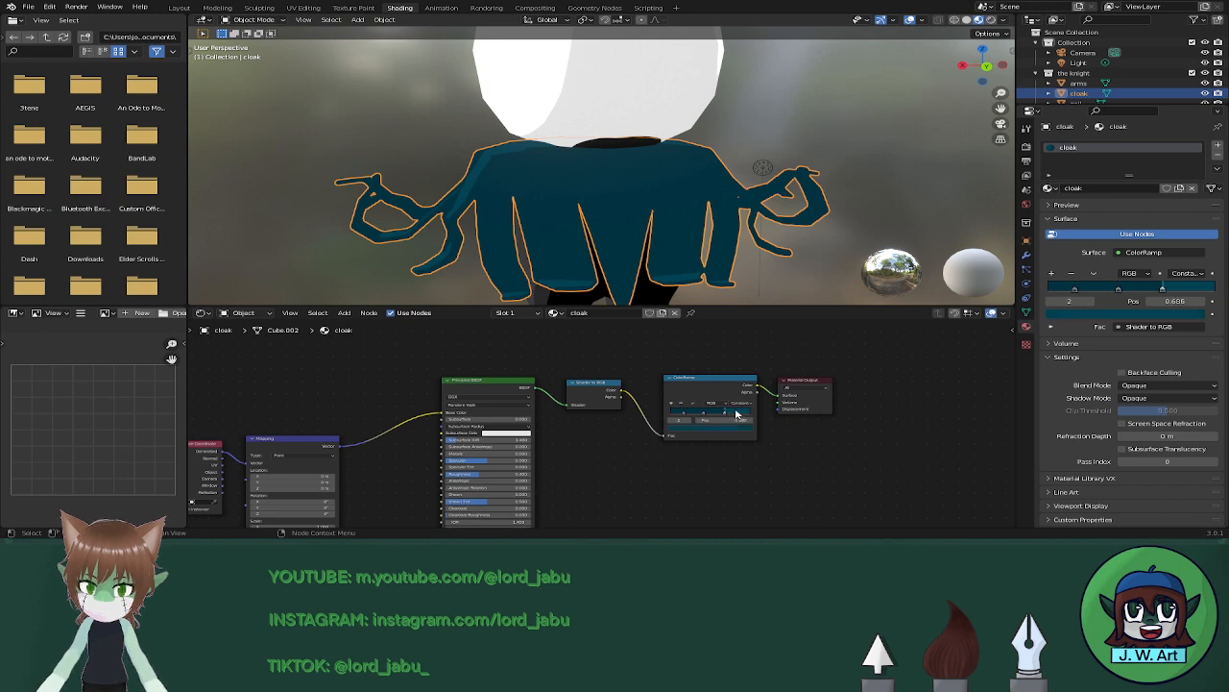
left_click(747, 431)
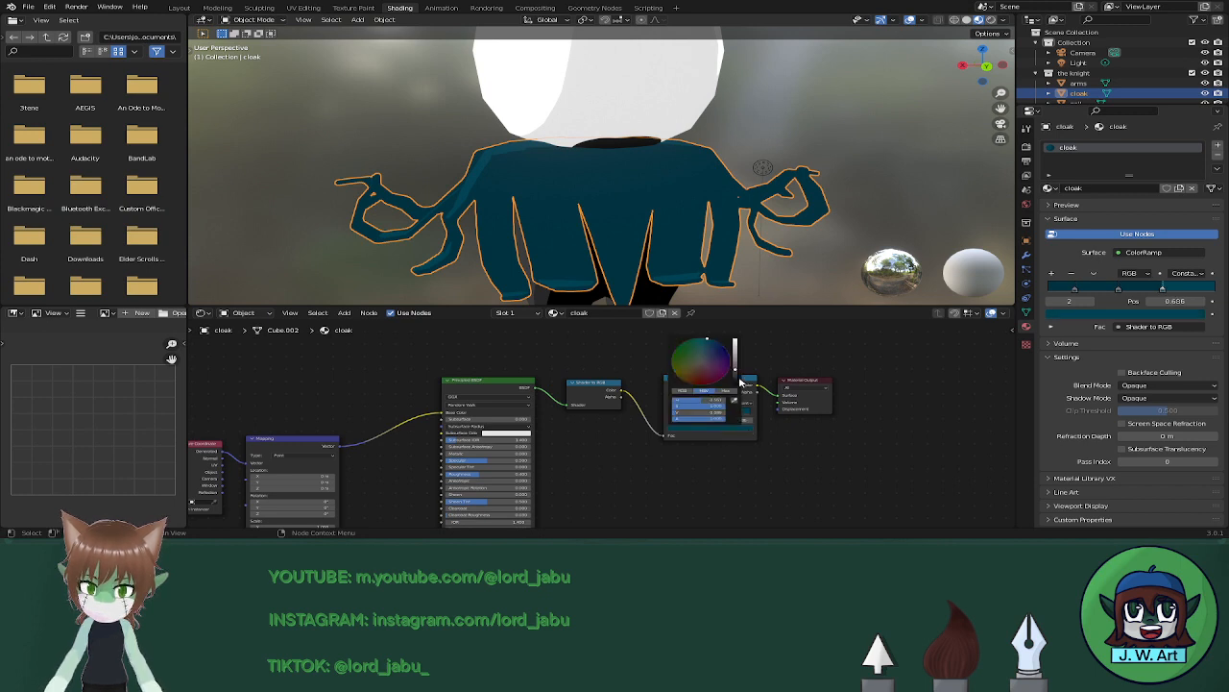
left_click(747, 430)
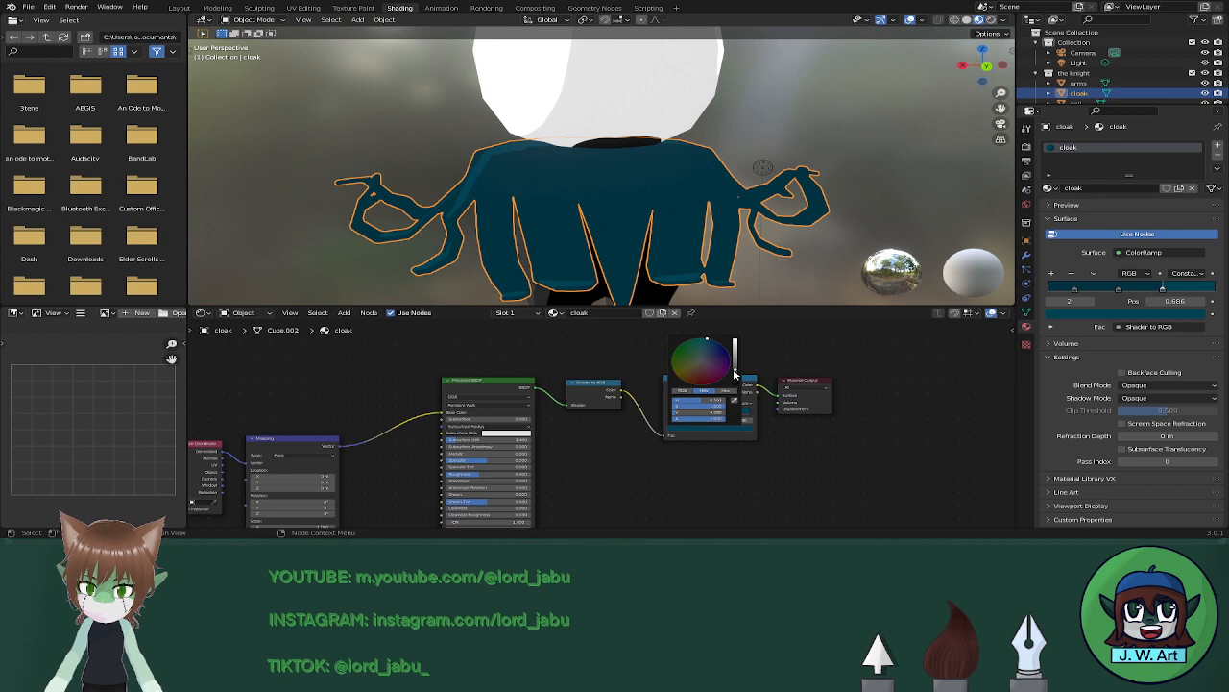
left_click(684, 415)
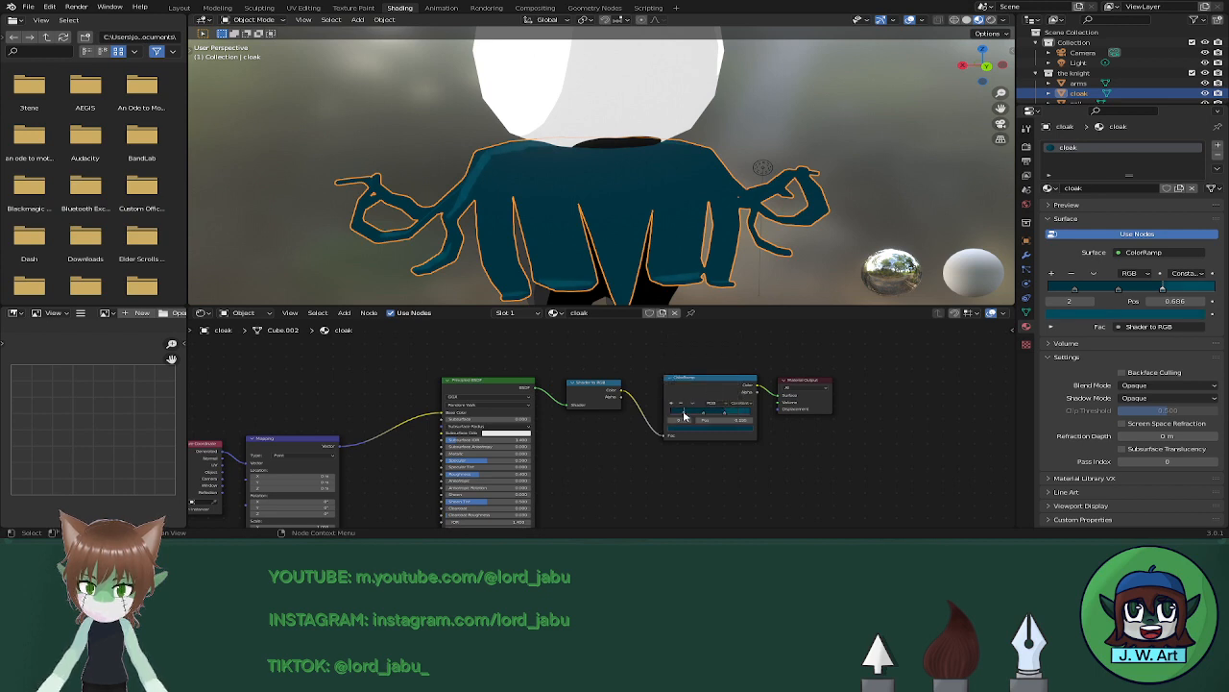
left_click(714, 430)
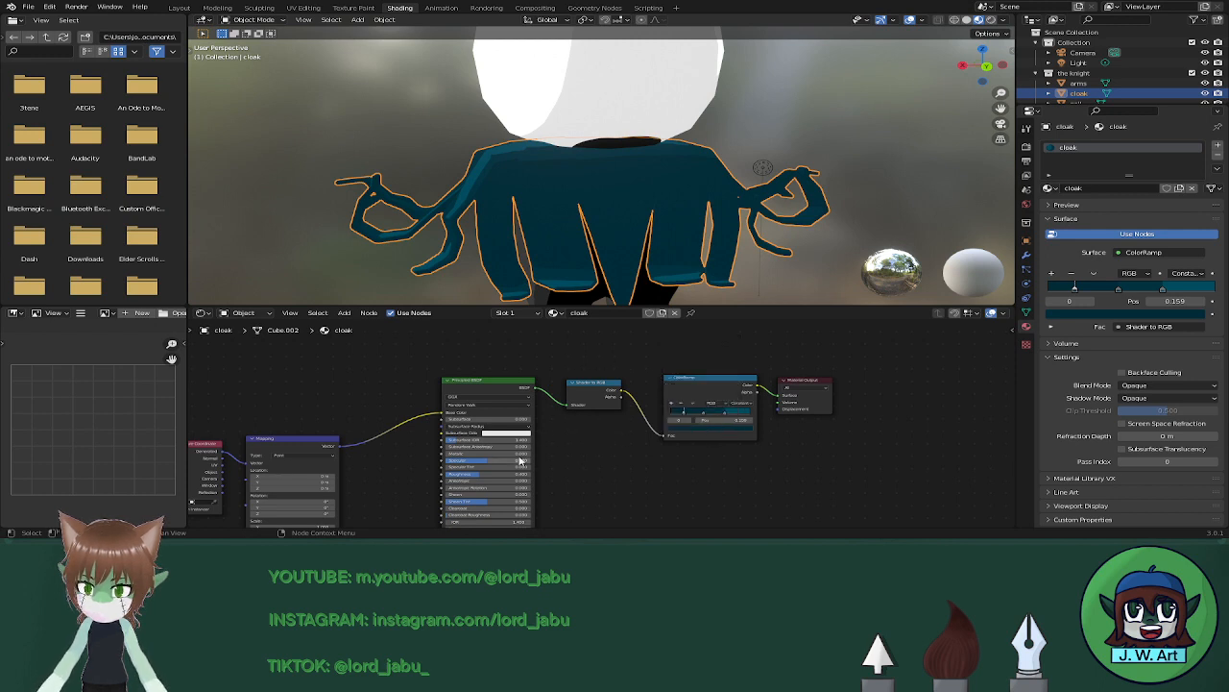
Lower Specular and raise Roughness on the cloak's Principled BSDF, and move the last ColorRamp stop to 0.636.
mouse_move(502, 466)
left_mouse_down()
mouse_move(477, 474)
mouse_move(489, 473)
left_mouse_up()
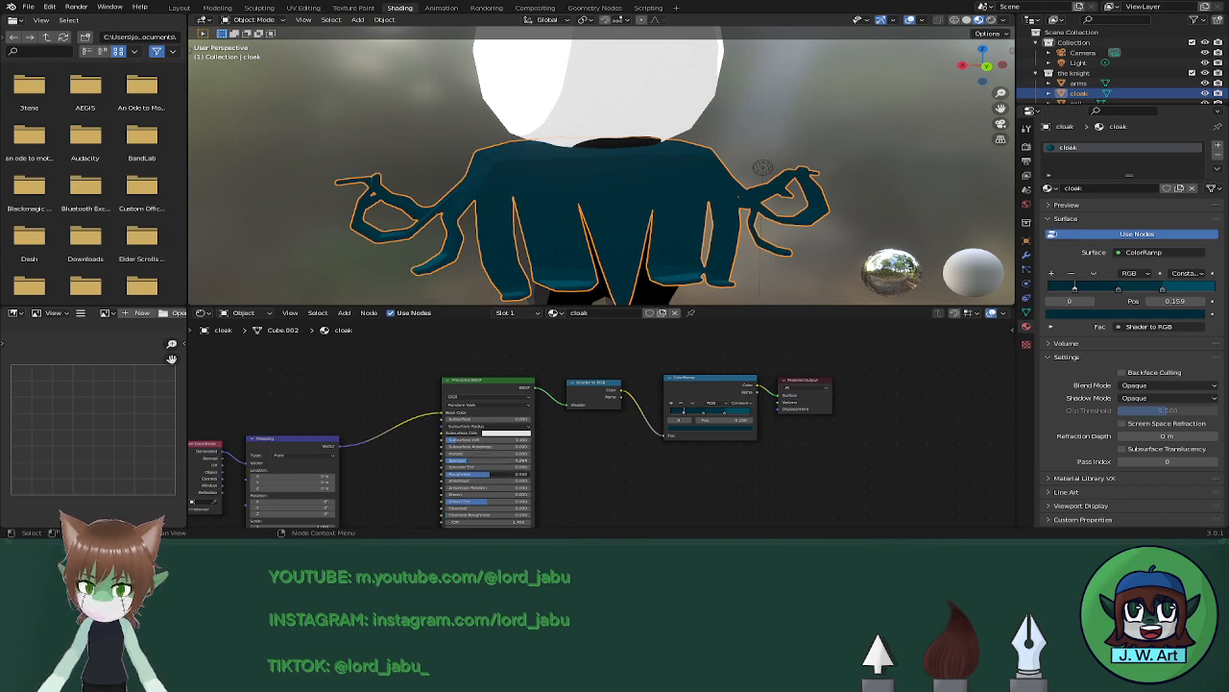
middle_click_drag(518, 233, 667, 268)
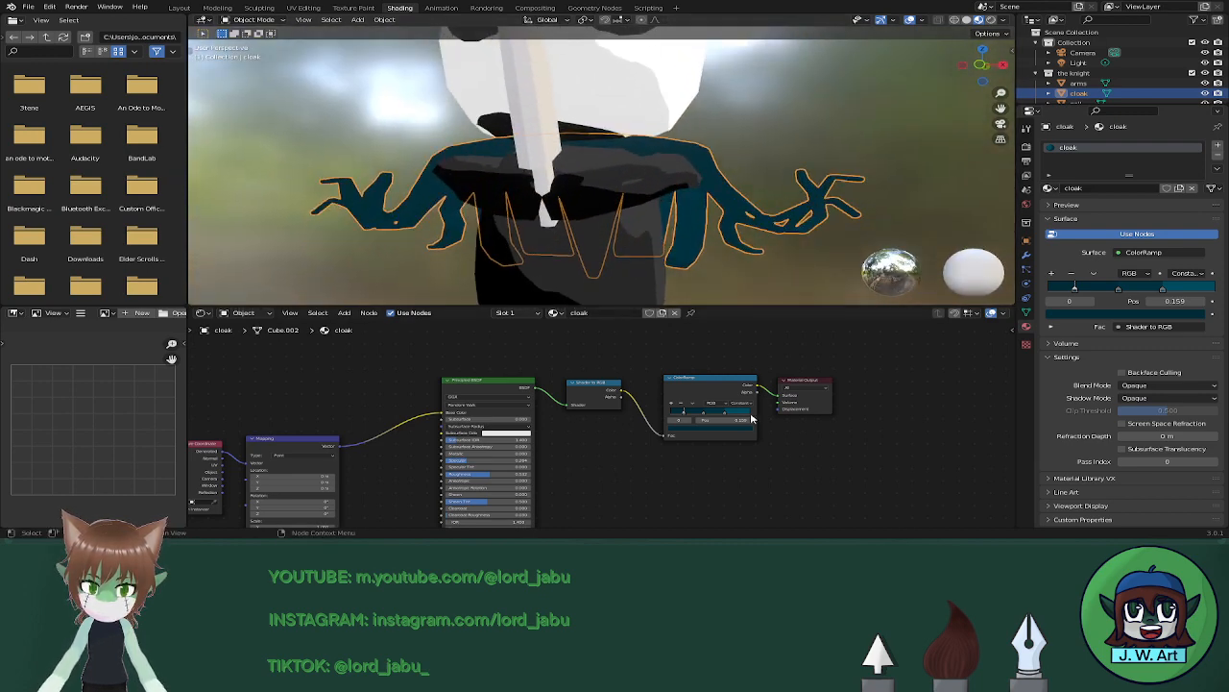
left_click_drag(725, 418, 719, 419)
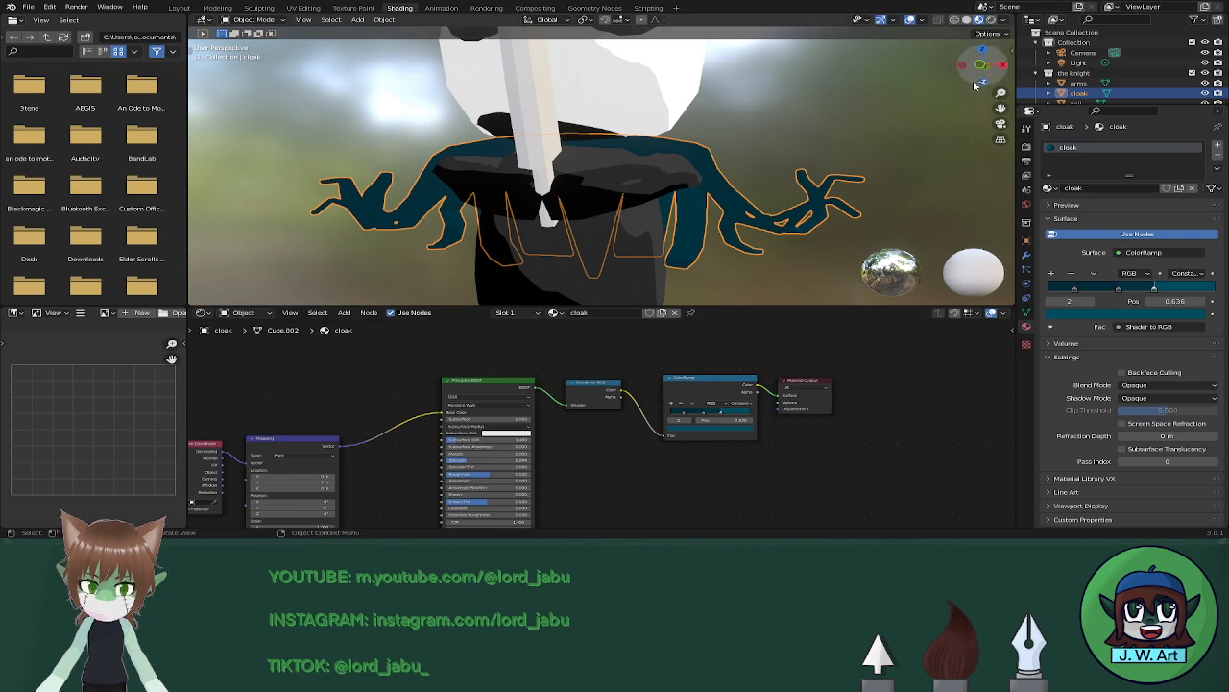
Inspect the whole knight in Rendered and Solid shading and return to Material Preview.
left_click(989, 21)
mouse_move(844, 173)
middle_mouse_down()
mouse_move(841, 196)
mouse_move(884, 201)
mouse_move(749, 188)
middle_mouse_up()
scroll(749, 187, "down", 4)
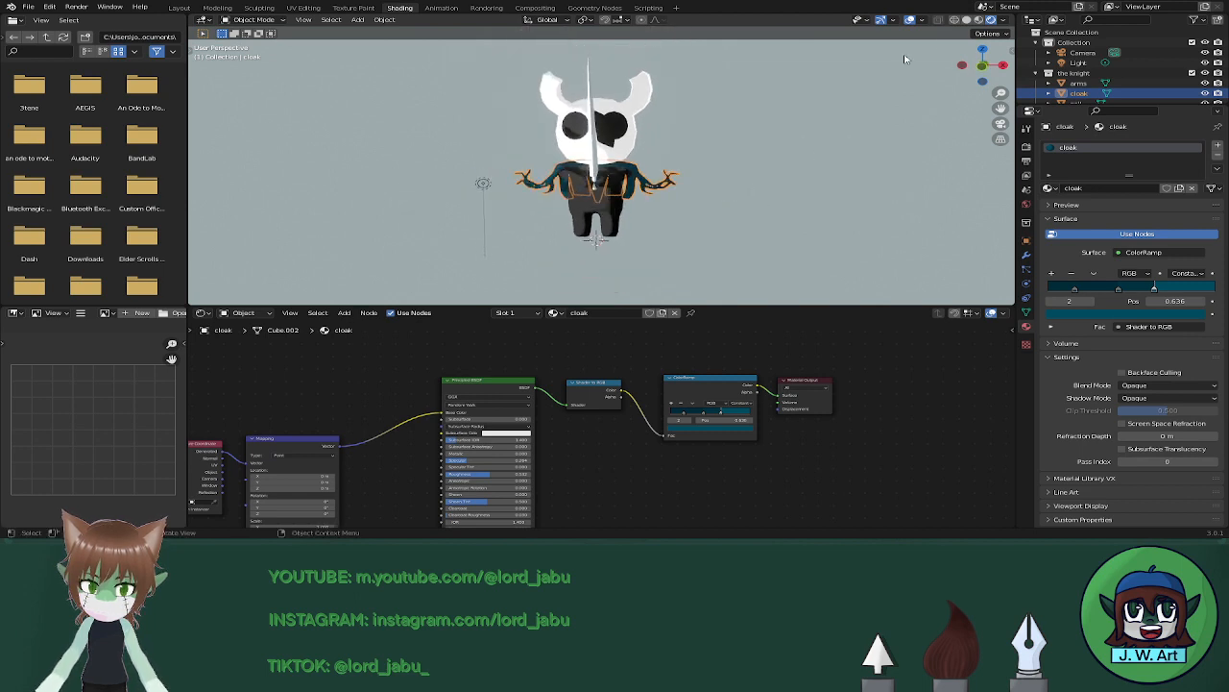
left_click(966, 20)
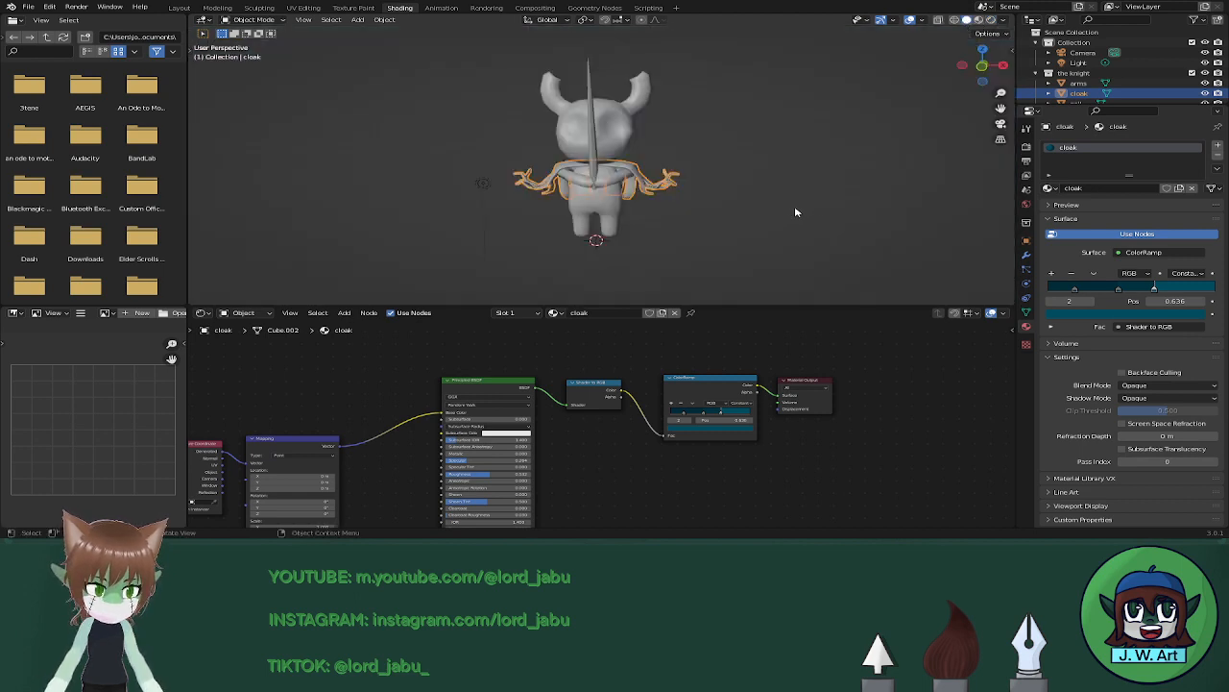
mouse_move(795, 211)
middle_mouse_down()
mouse_move(667, 220)
mouse_move(797, 206)
mouse_move(851, 183)
middle_mouse_up()
left_click(979, 21)
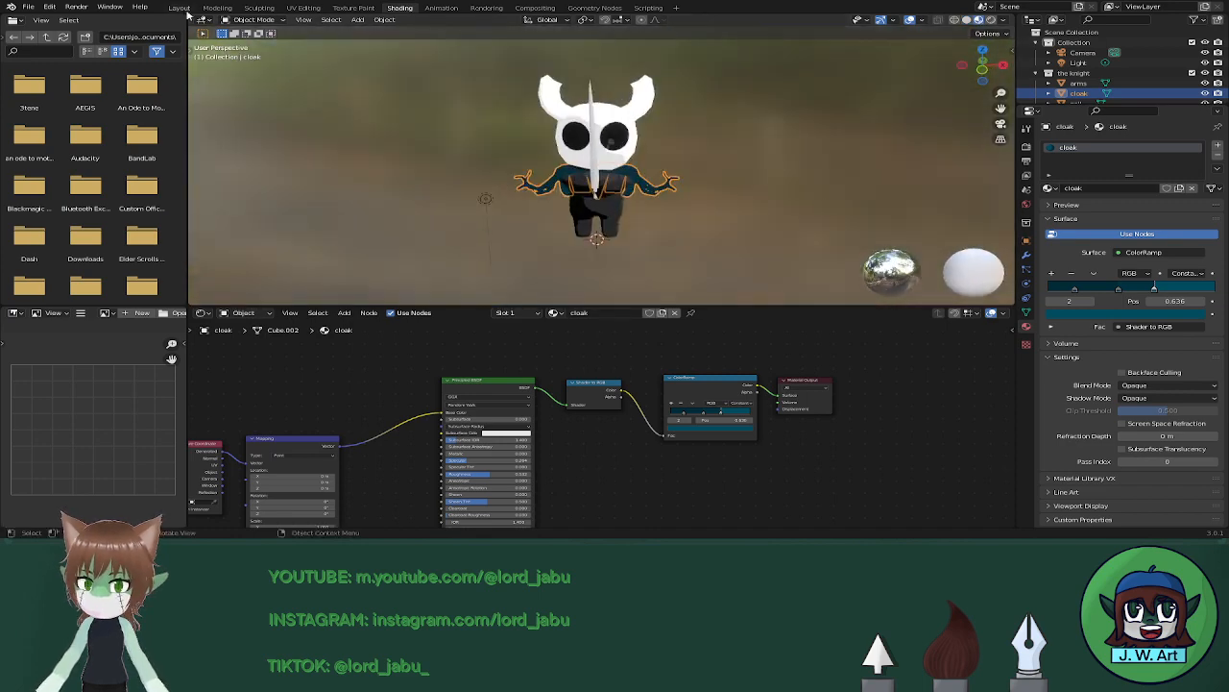
Switch to the Layout workspace, save the file and select the nail object.
left_click(181, 8)
scroll(740, 256, "down", 4)
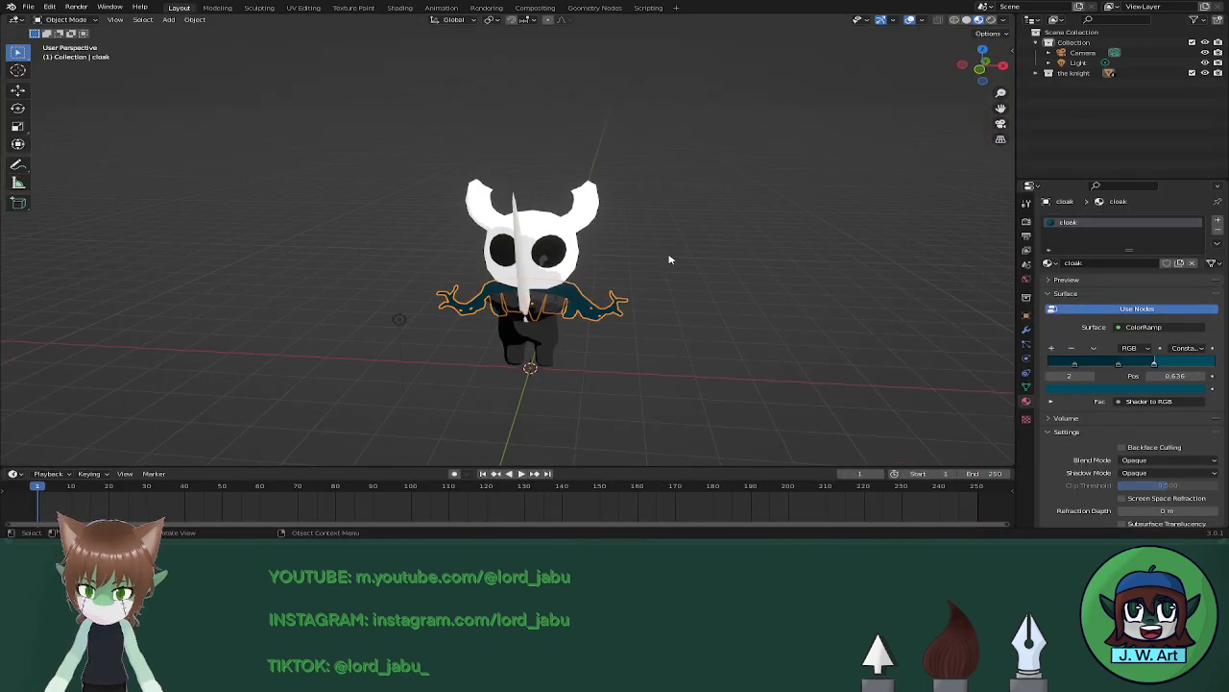
key("ctrl+s")
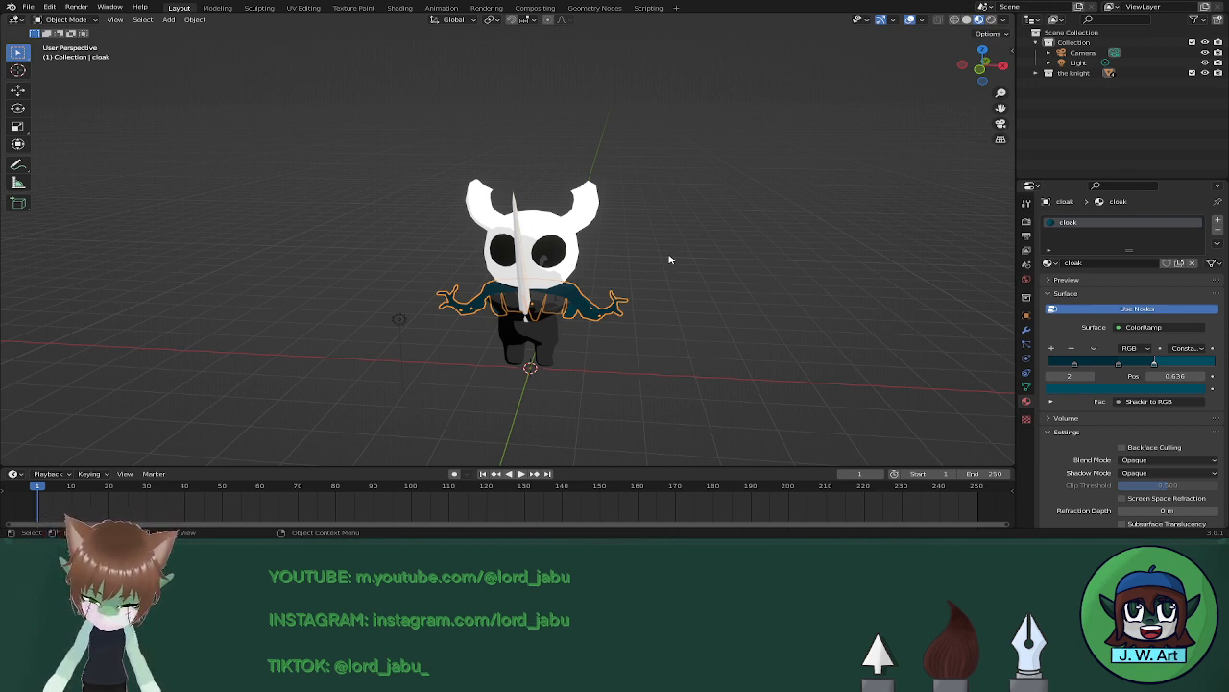
left_click(525, 303)
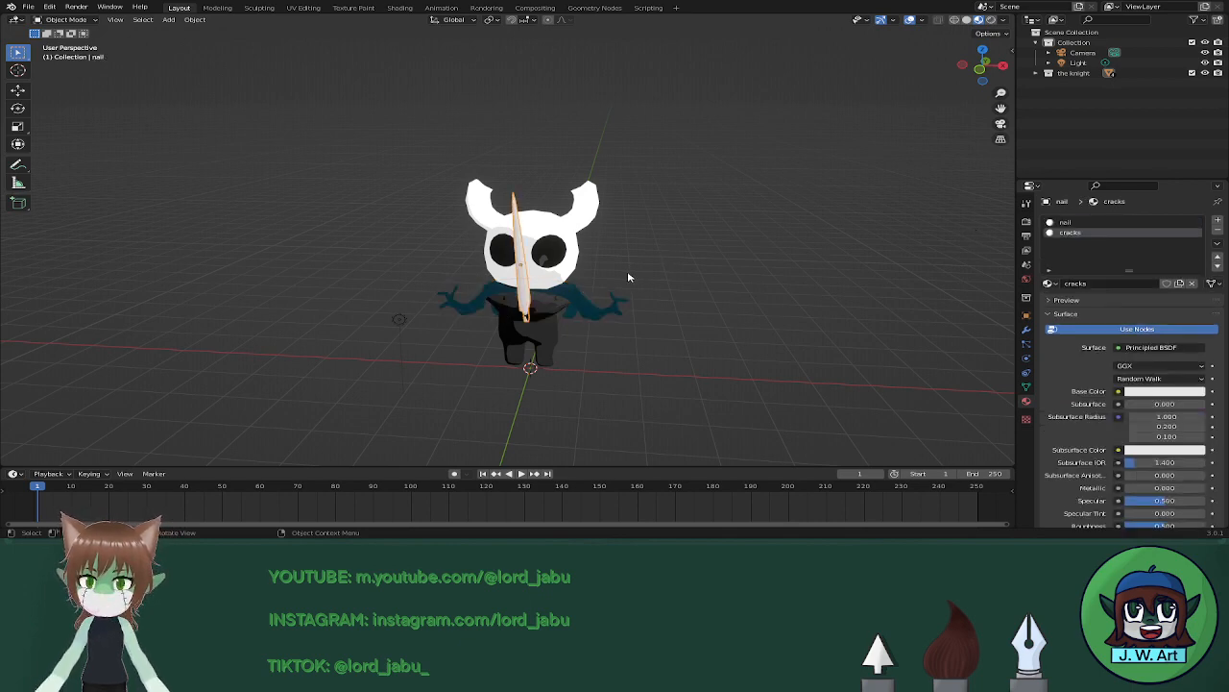
Switch to the Shading workspace and paste the copied toon shader nodes into the nail object's nail material.
scroll(639, 277, "up", 2)
left_click(400, 7)
scroll(551, 211, "up", 5)
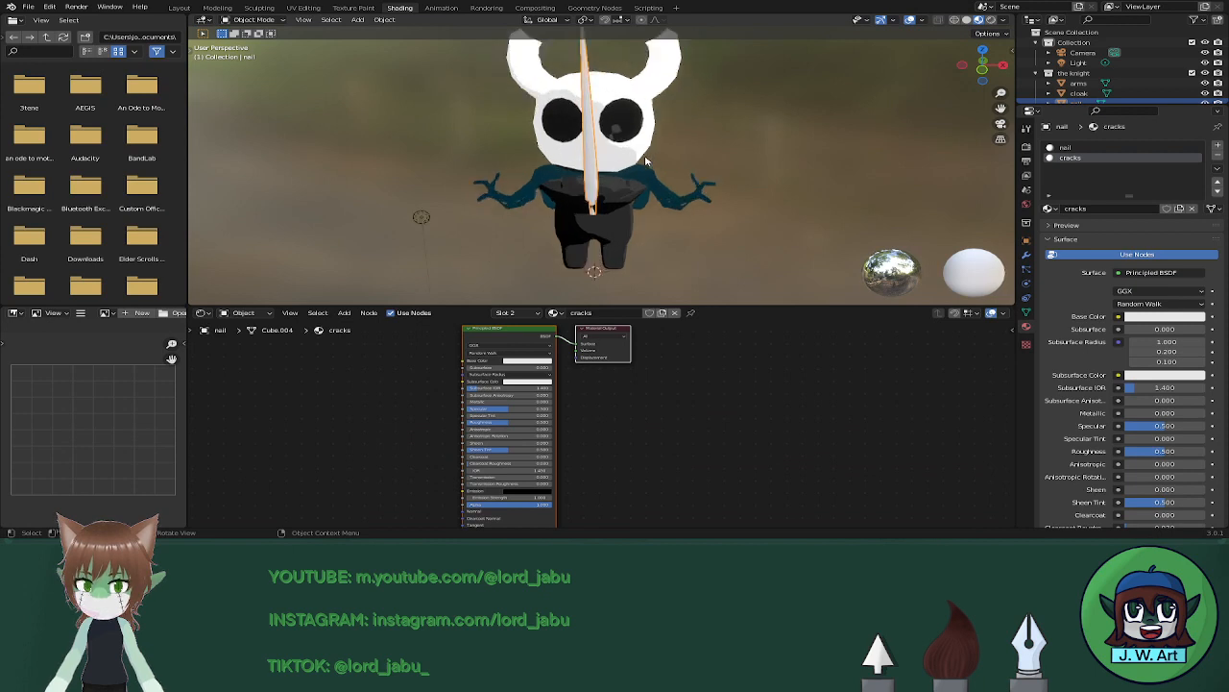
left_click(1064, 147)
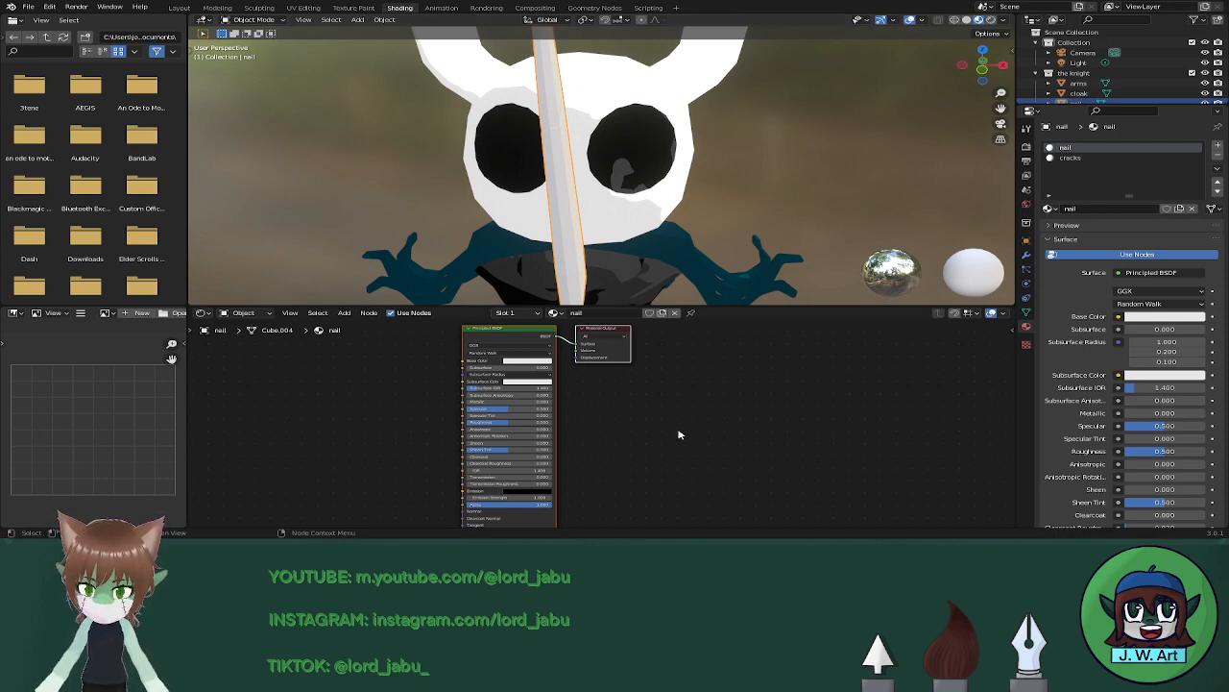
key("ctrl+v")
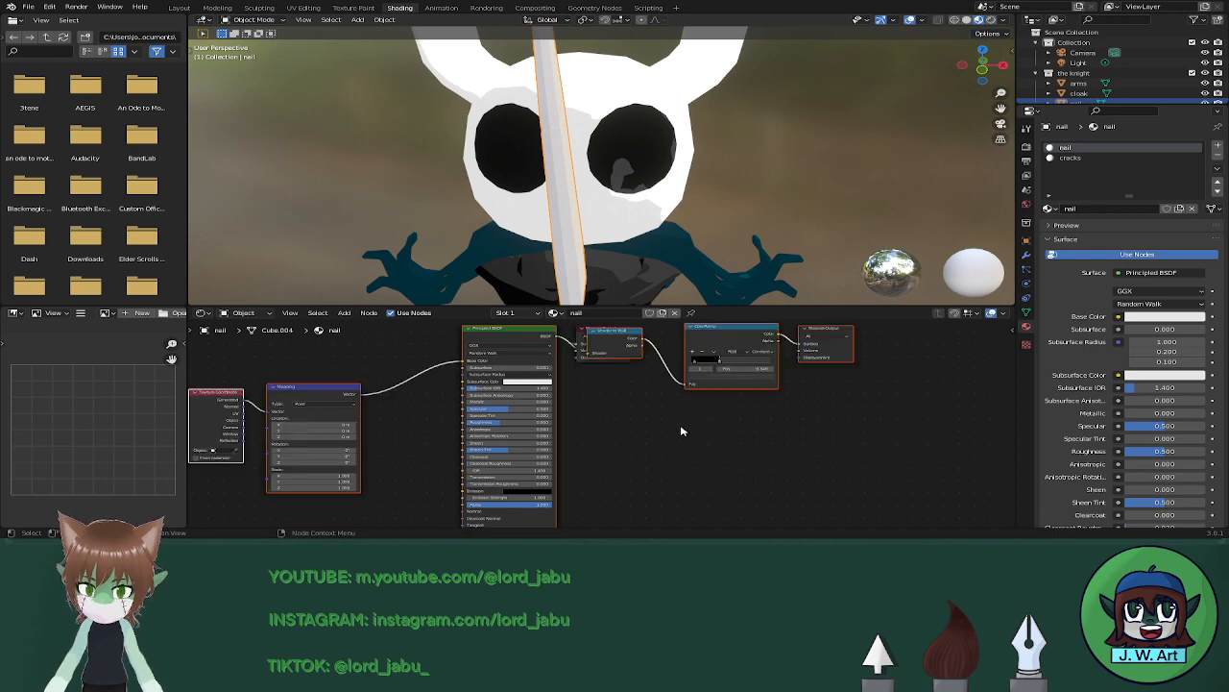
key("g")
left_click(705, 475)
Delete the nail material's original Principled BSDF and Material Output nodes.
left_click(523, 336)
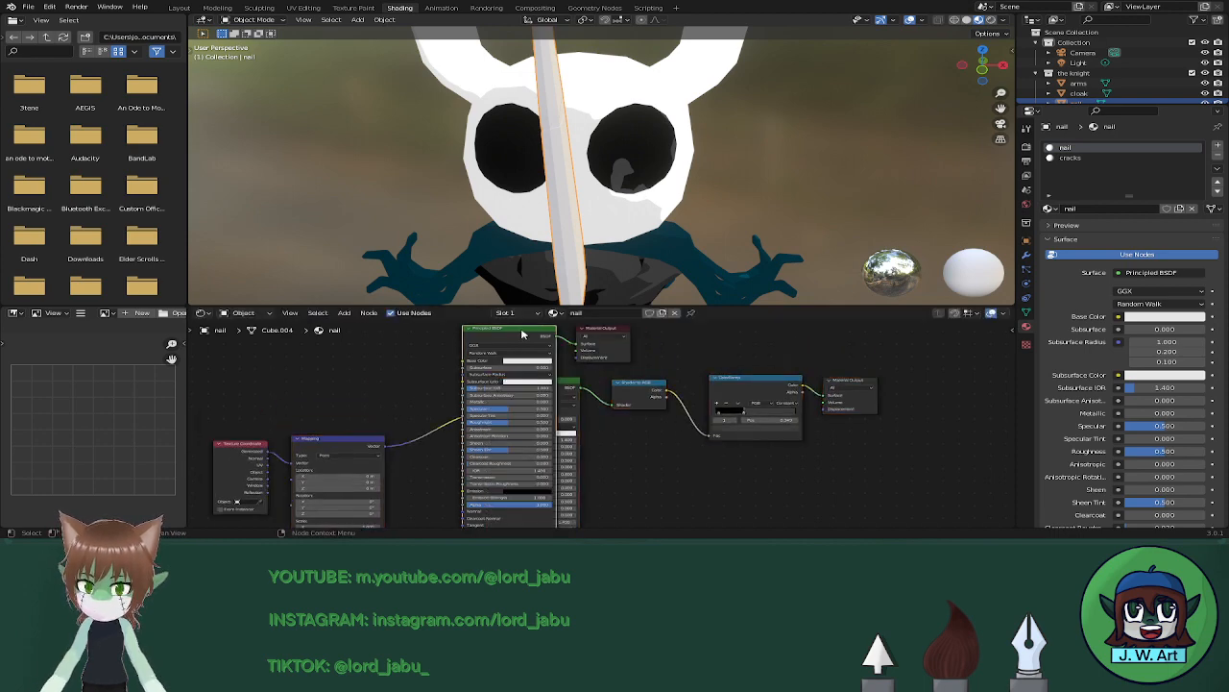
key("x")
left_click(602, 348)
key("x")
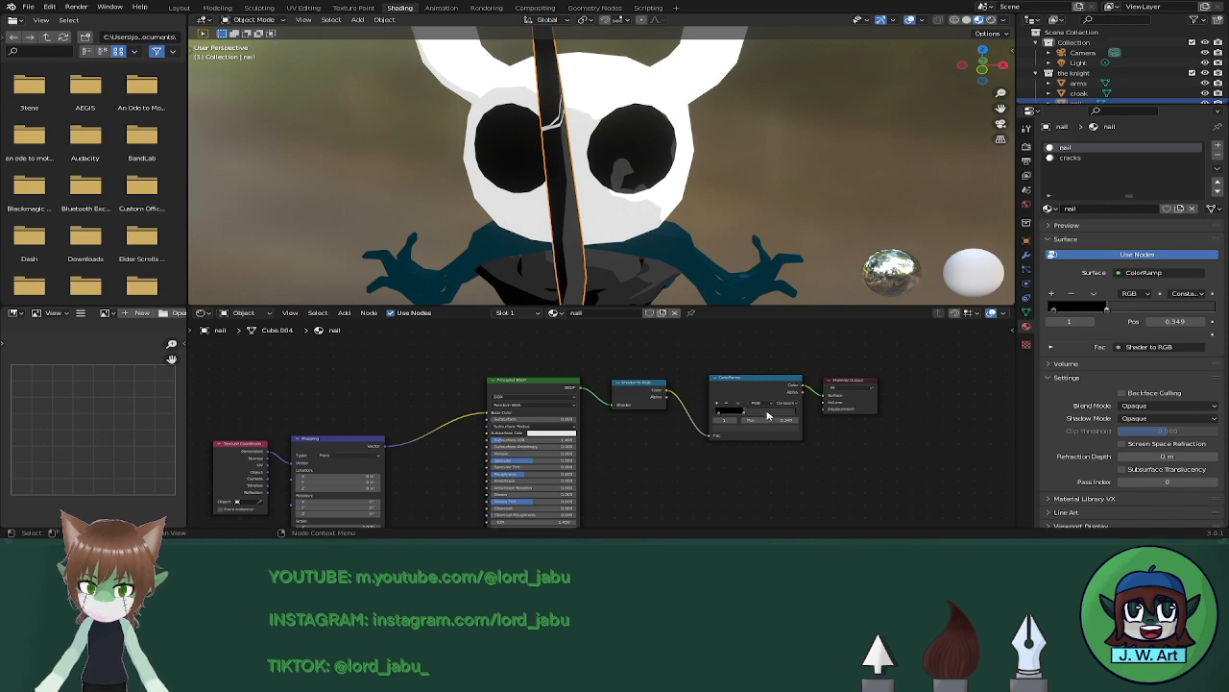
Recolour the nail's ColorRamp stops, light grey for the last and medium grey for the first.
left_click(788, 428)
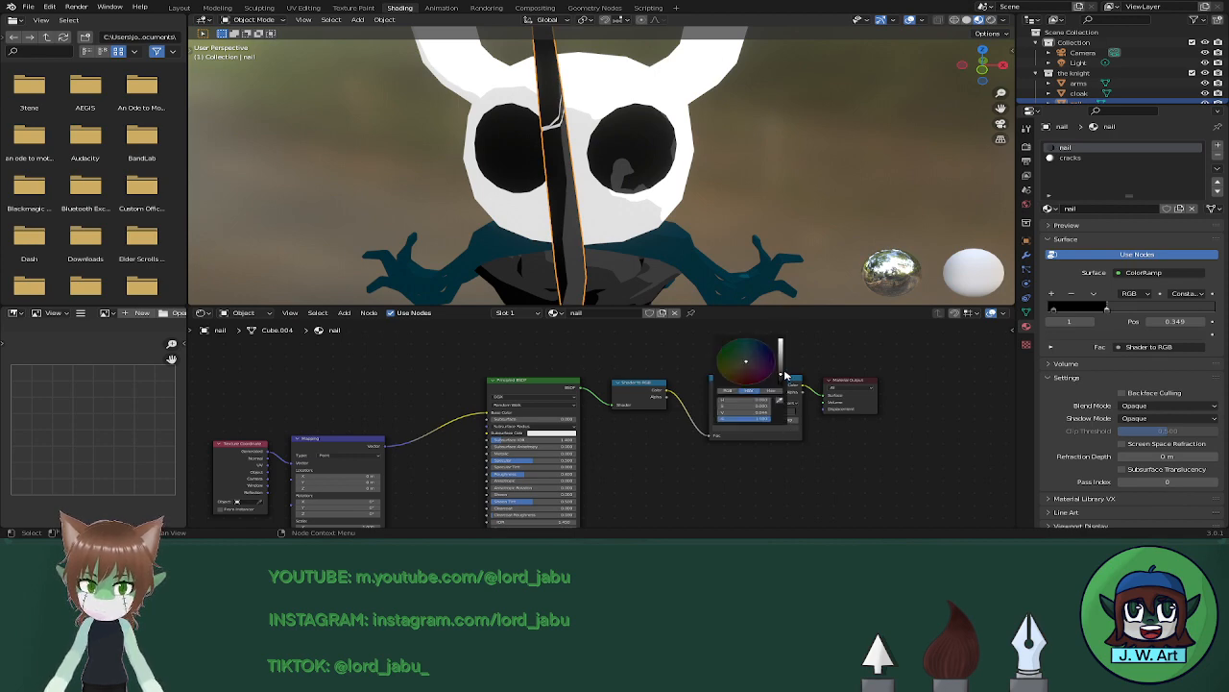
left_click_drag(782, 379, 781, 348)
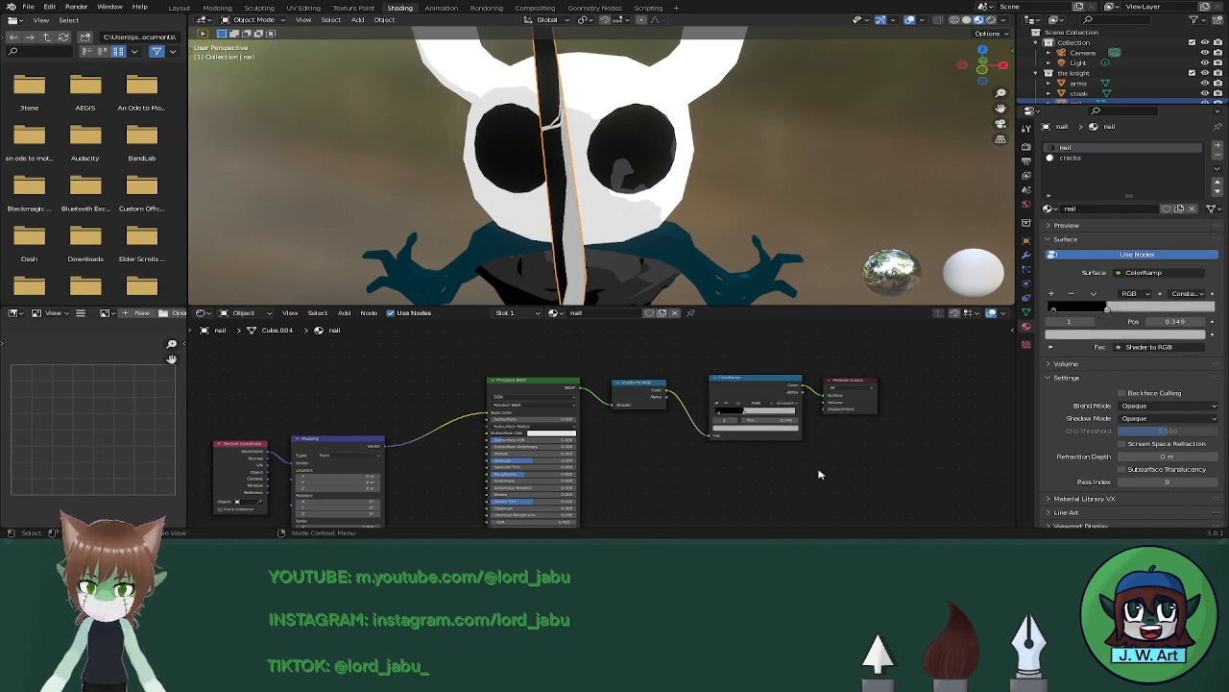
left_click(720, 412)
left_click(749, 428)
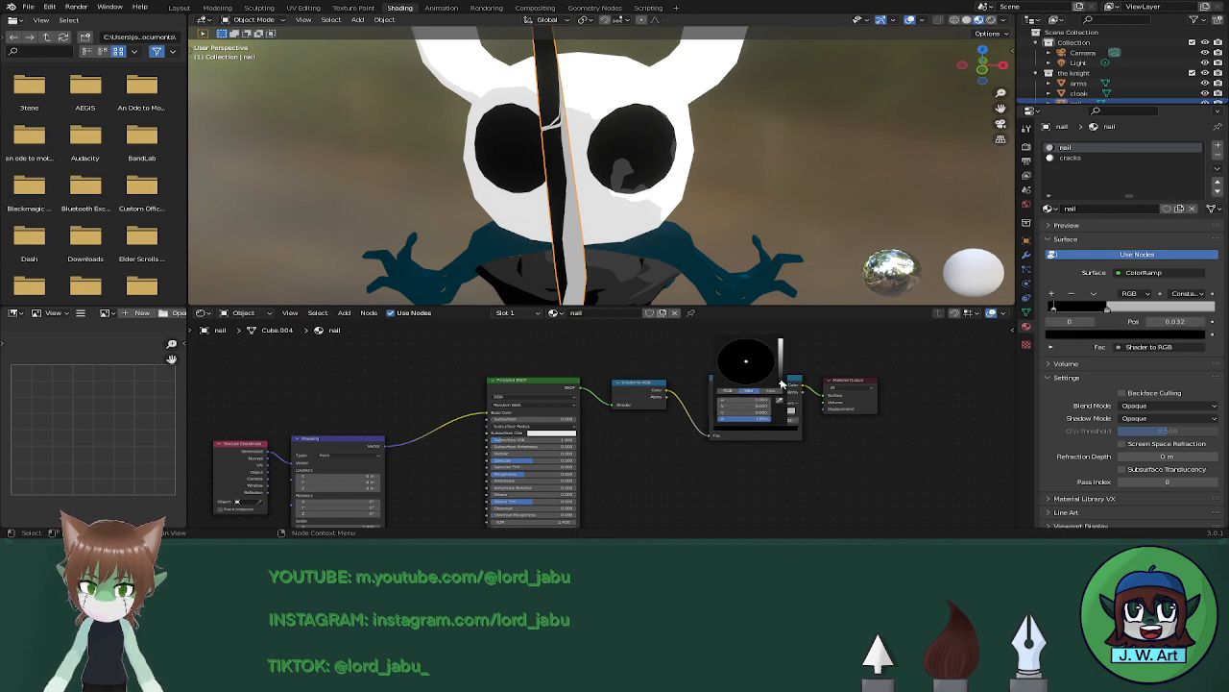
left_click_drag(782, 384, 781, 346)
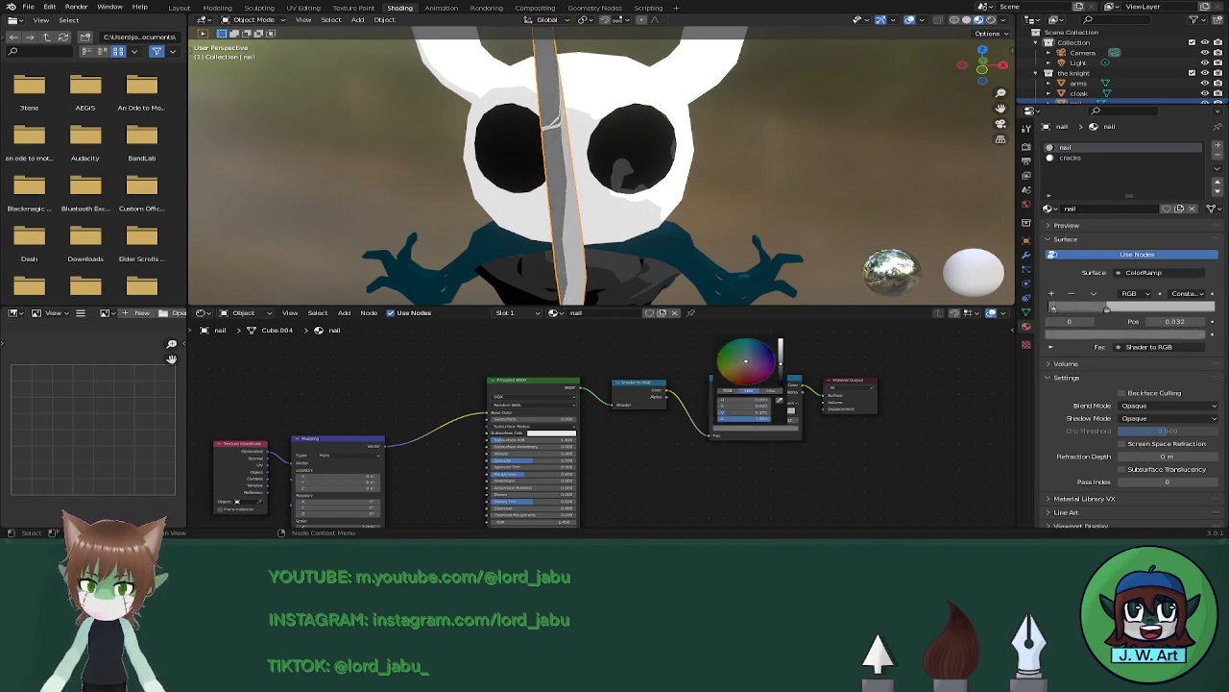
Move the light grey ColorRamp stop to 0.417, and raise Metallic and set Roughness to 0 on the nail's Principled BSDF.
scroll(719, 247, "down", 3)
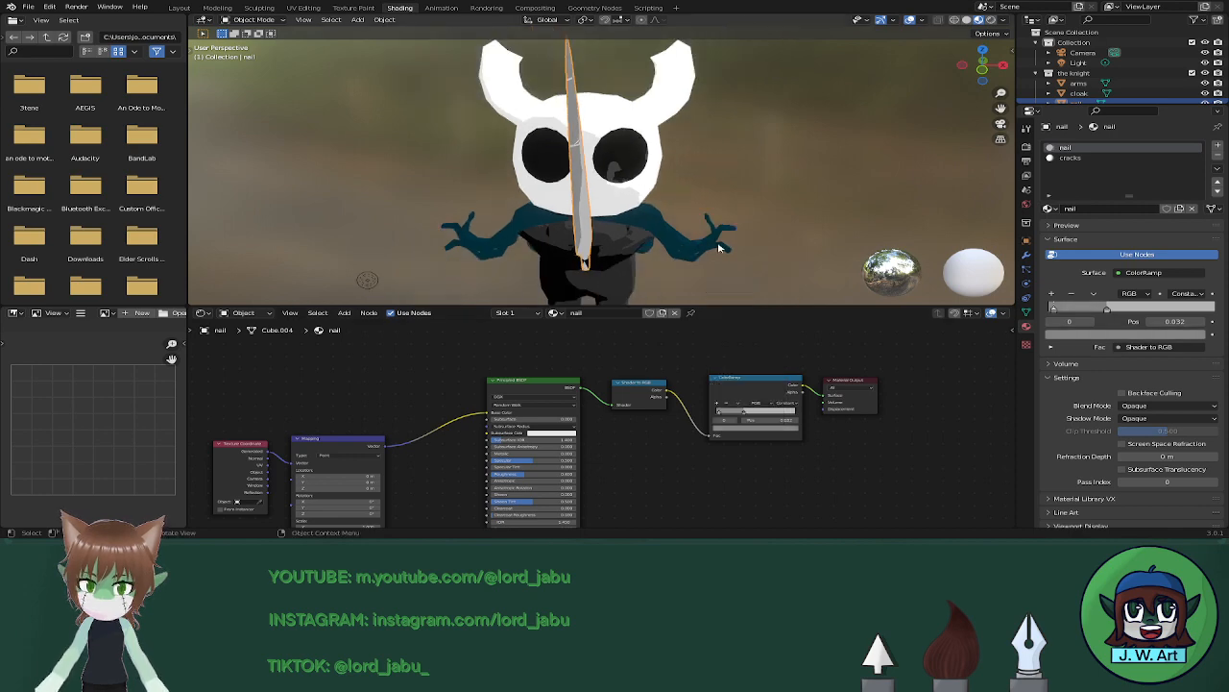
mouse_move(718, 247)
middle_mouse_down()
mouse_move(617, 253)
mouse_move(712, 241)
middle_mouse_up()
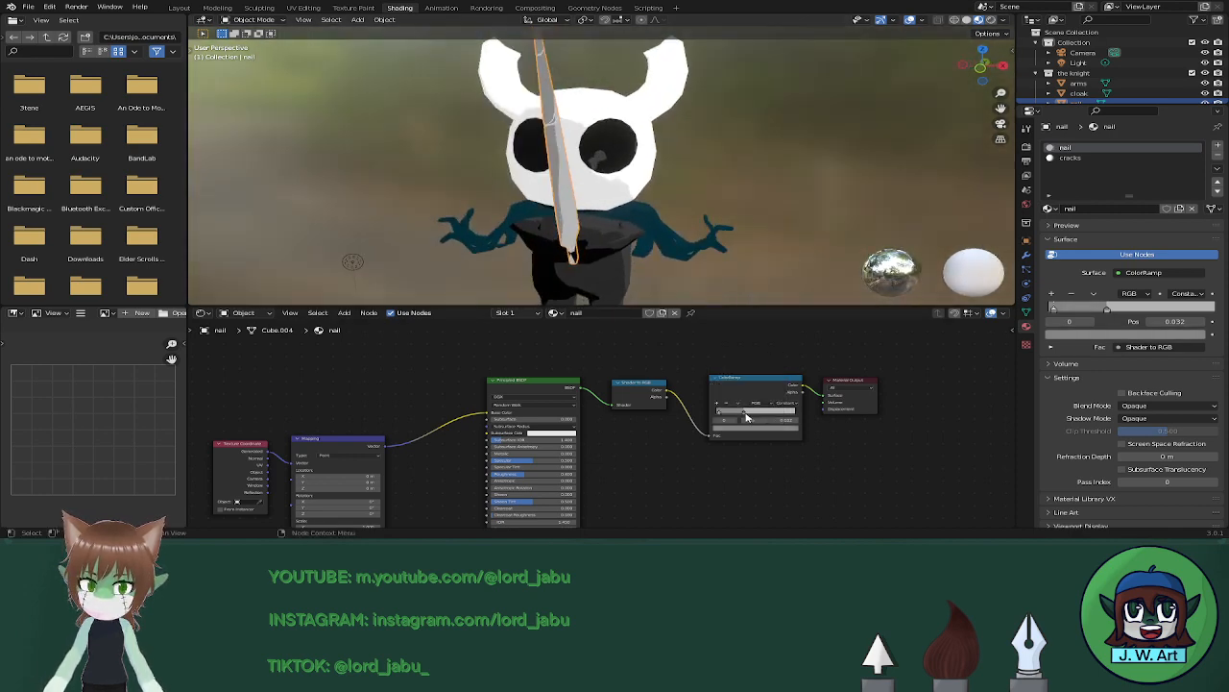
left_click_drag(748, 416, 752, 413)
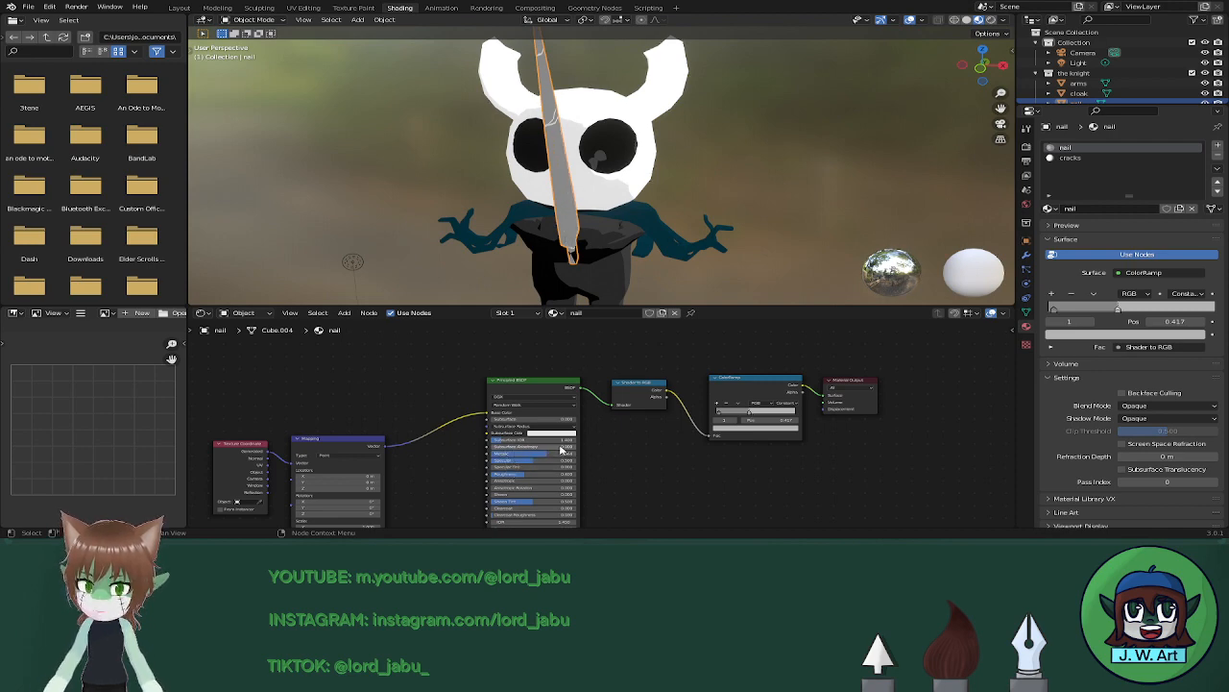
middle_click_drag(586, 264, 617, 247)
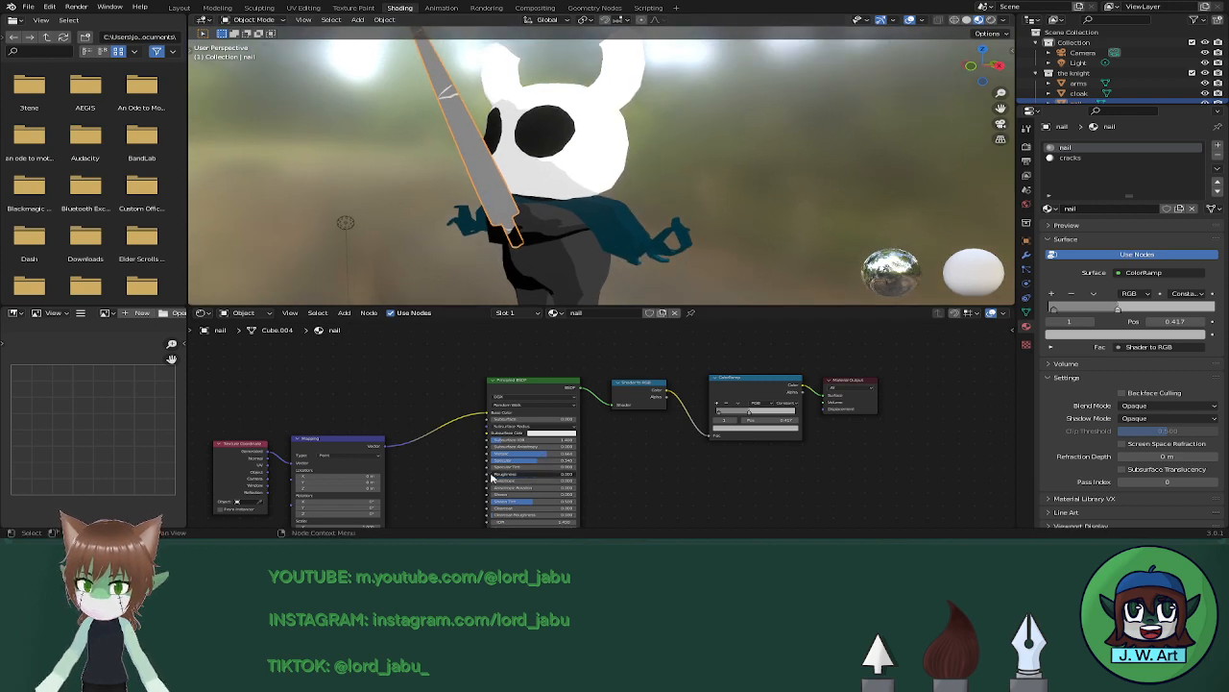
middle_click_drag(600, 251, 697, 263)
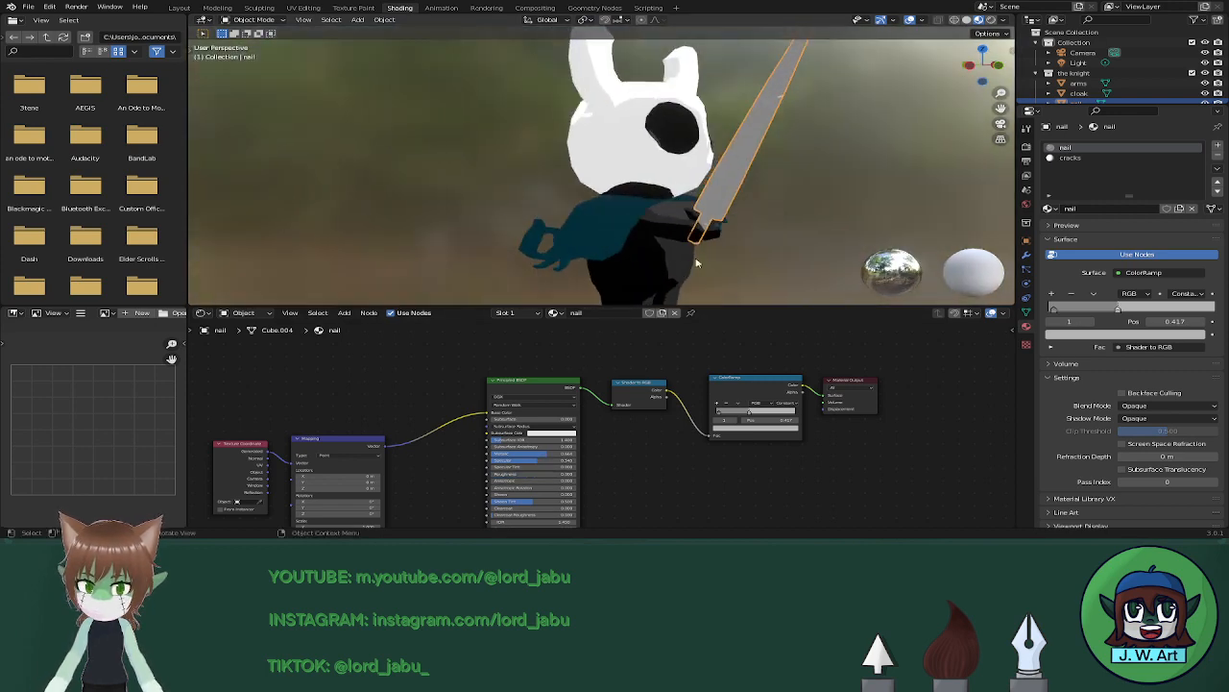
In Rendered shading, add a third stop to the nail's ColorRamp and darken the first stop to a deep grey.
left_click(989, 19)
mouse_move(879, 123)
middle_mouse_down()
mouse_move(795, 180)
mouse_move(809, 185)
middle_mouse_up()
mouse_move(745, 415)
left_mouse_down()
mouse_move(768, 415)
mouse_move(729, 415)
left_mouse_up()
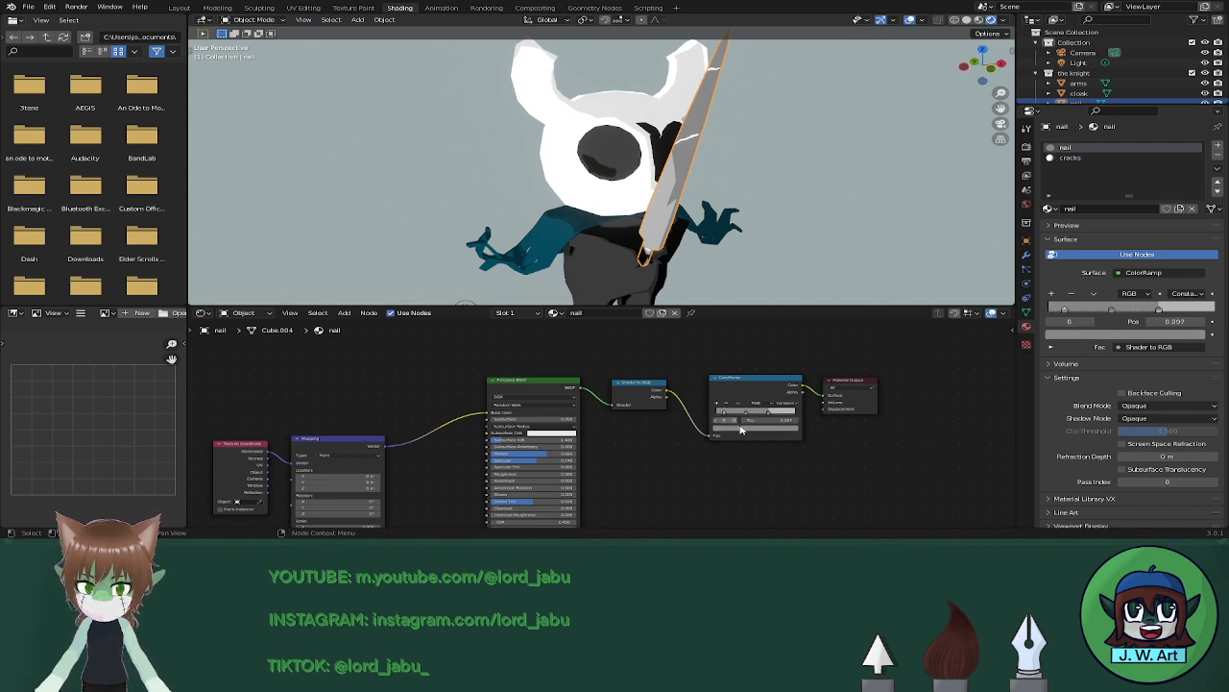
left_click(741, 430)
left_click_drag(780, 353, 780, 371)
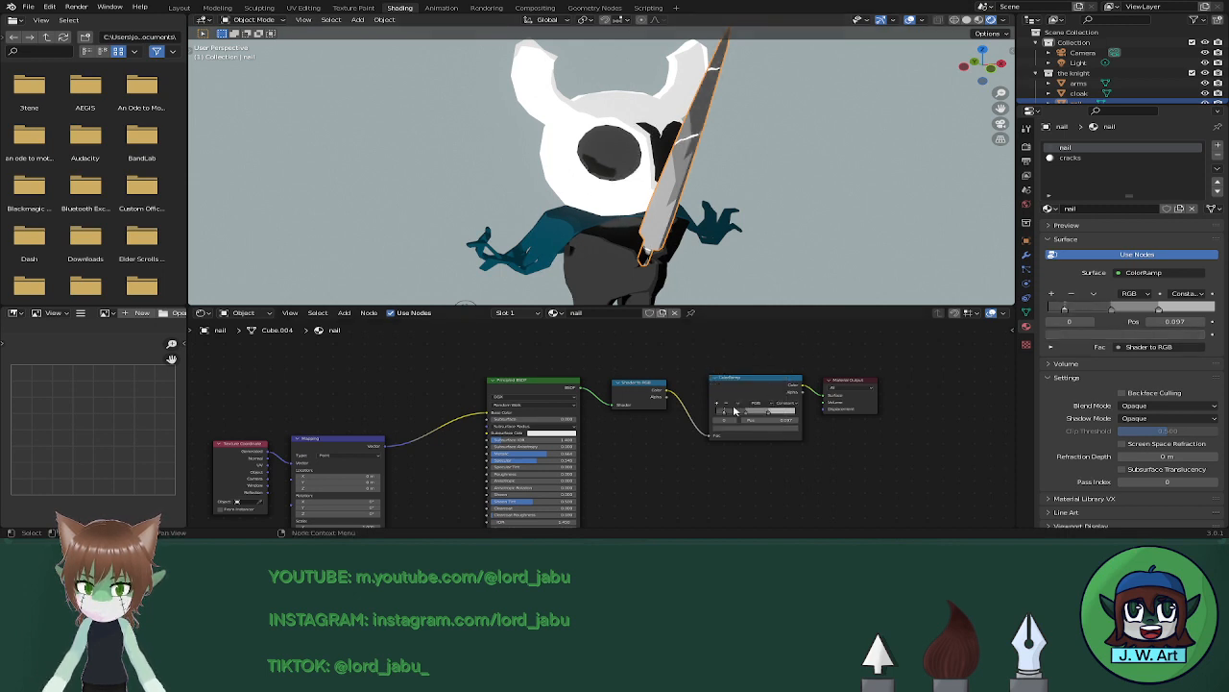
Move the middle ColorRamp stop to 0.332 and the last to 0.849, darkening the last stop's grey to value 0.321.
left_click_drag(723, 415, 785, 412)
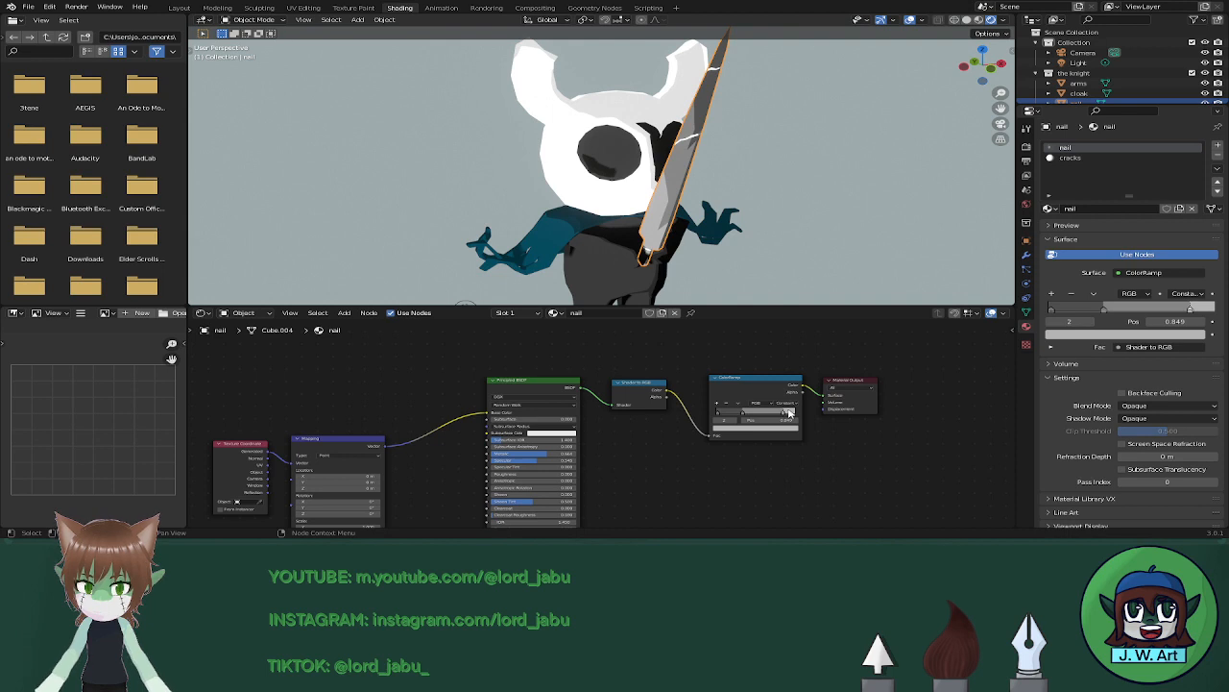
left_click(792, 428)
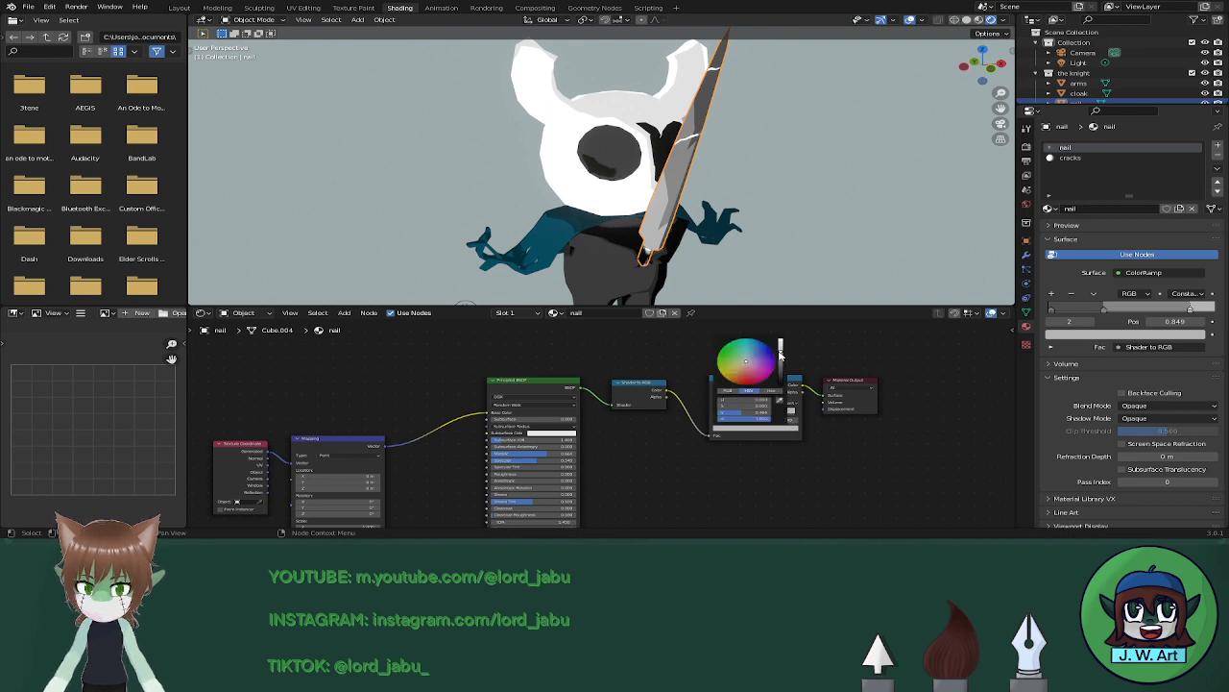
left_click_drag(780, 355, 780, 363)
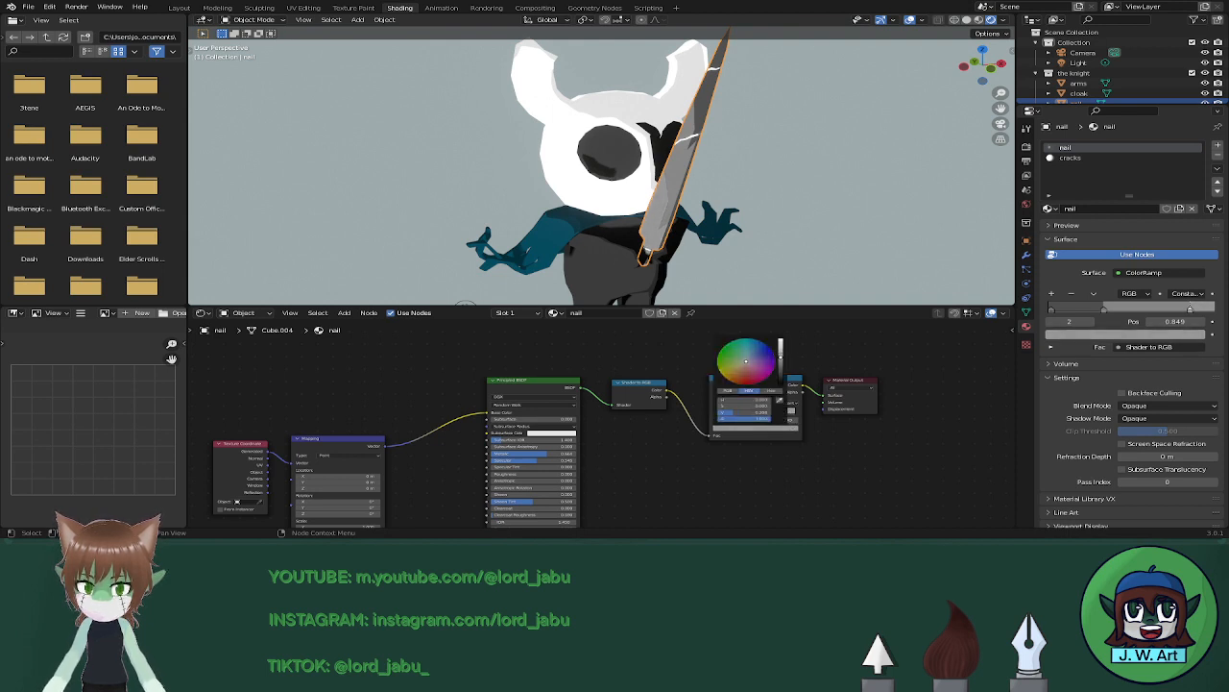
Set Metallic to 0.941 on the nail's Principled BSDF, checking the blade's shading from several angles.
scroll(720, 236, "up", 2)
middle_click_drag(720, 235, 616, 246)
scroll(662, 232, "down", 4)
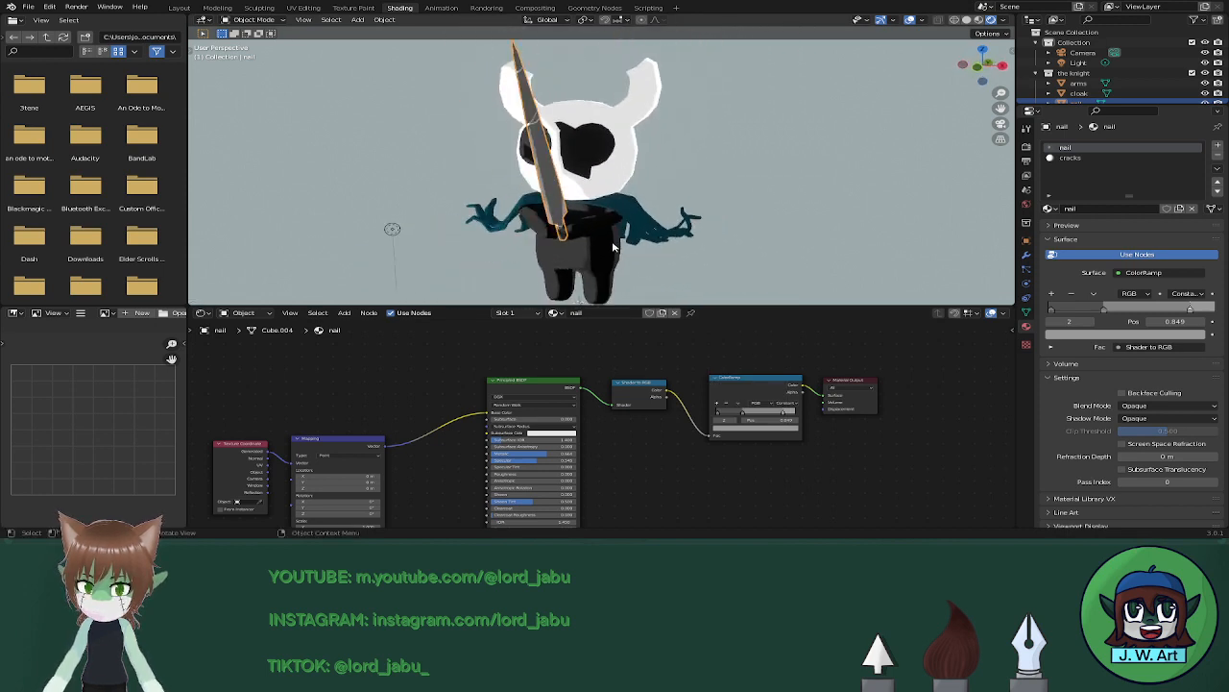
left_click_drag(542, 453, 596, 453)
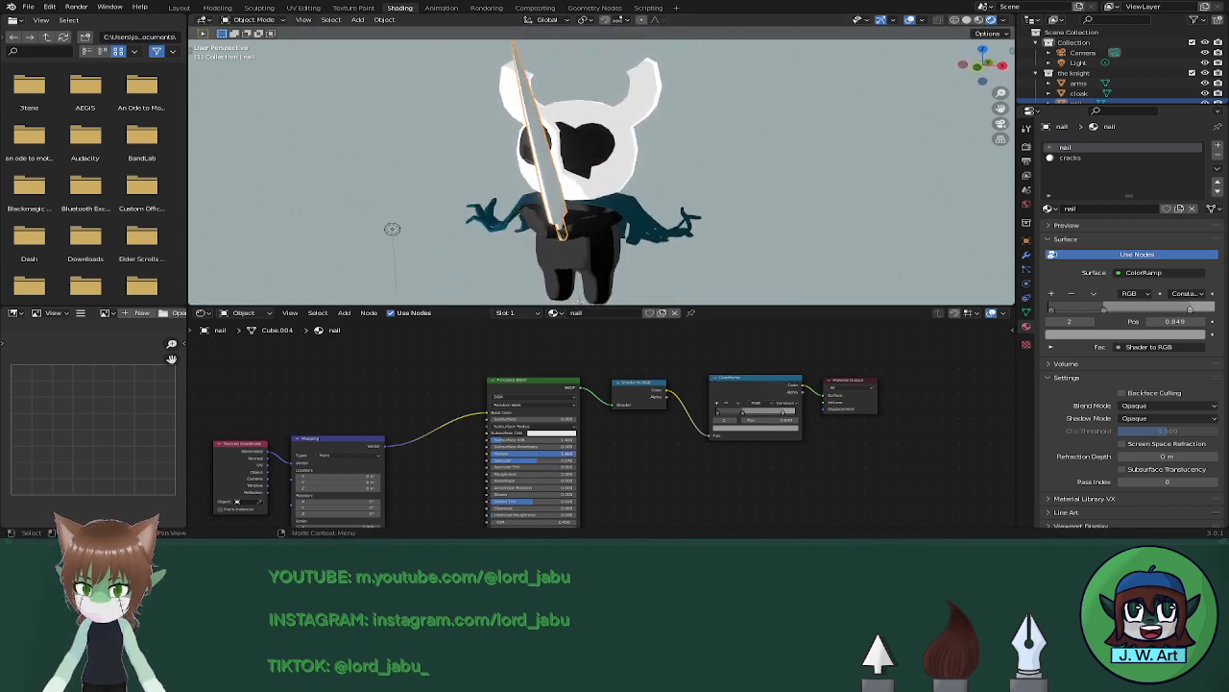
scroll(583, 245, "up", 2)
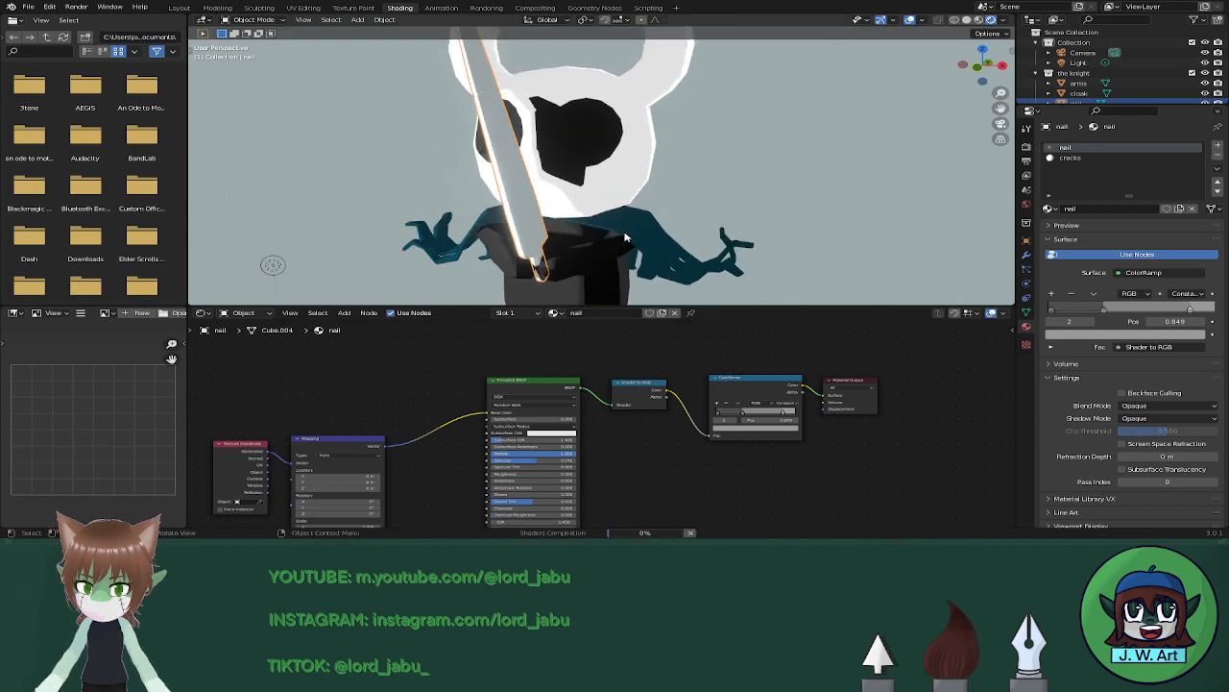
middle_click_drag(583, 245, 739, 242)
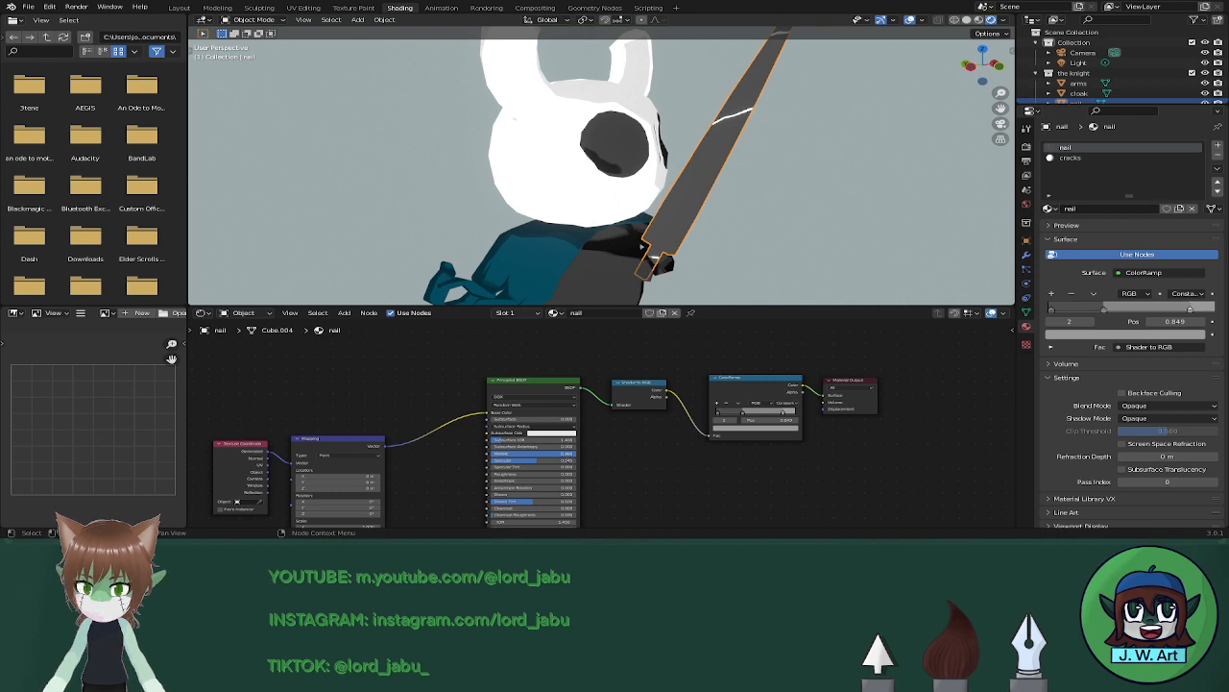
left_click_drag(573, 454, 555, 460)
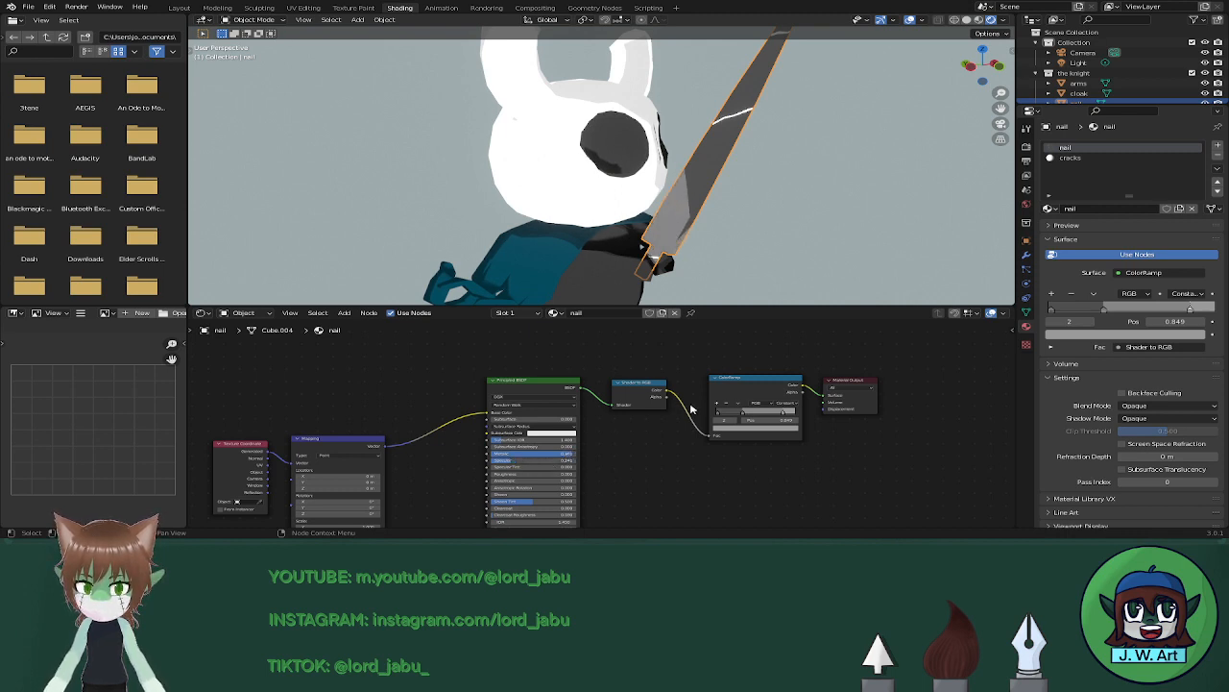
scroll(720, 262, "down", 1)
middle_click_drag(715, 254, 658, 253)
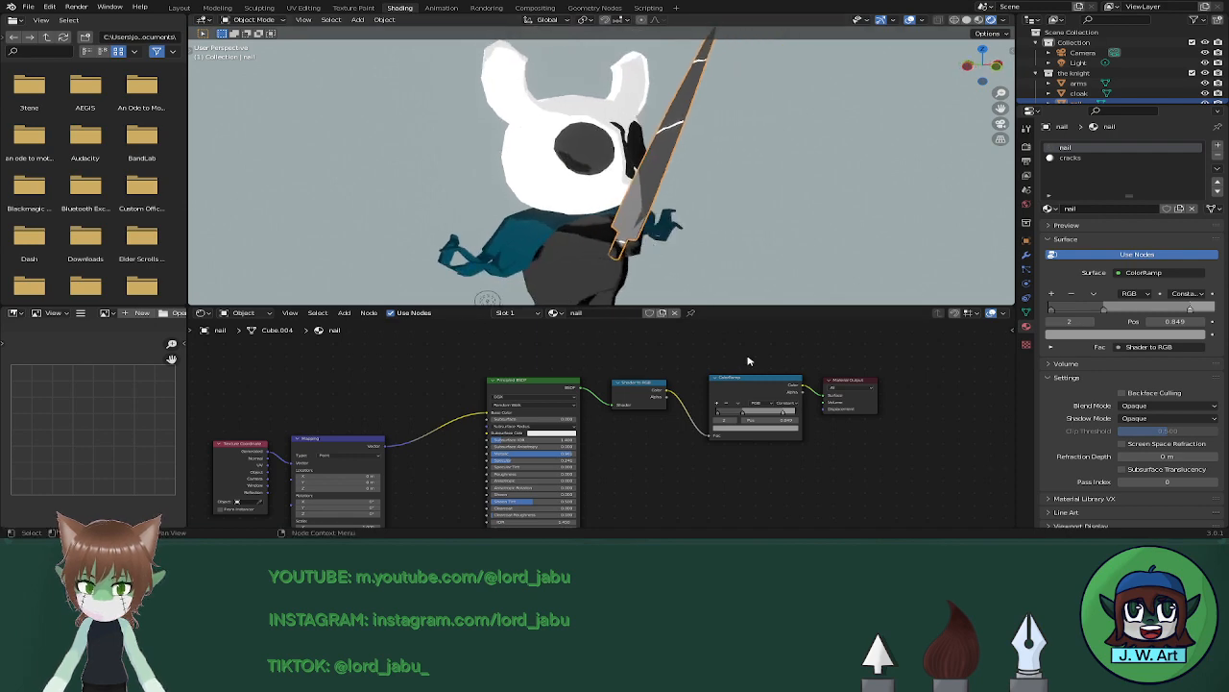
Tint the last stop of the nail's ColorRamp lavender-grey by raising its RGB blue value.
scroll(805, 425, "up", 5)
scroll(865, 422, "down", 2)
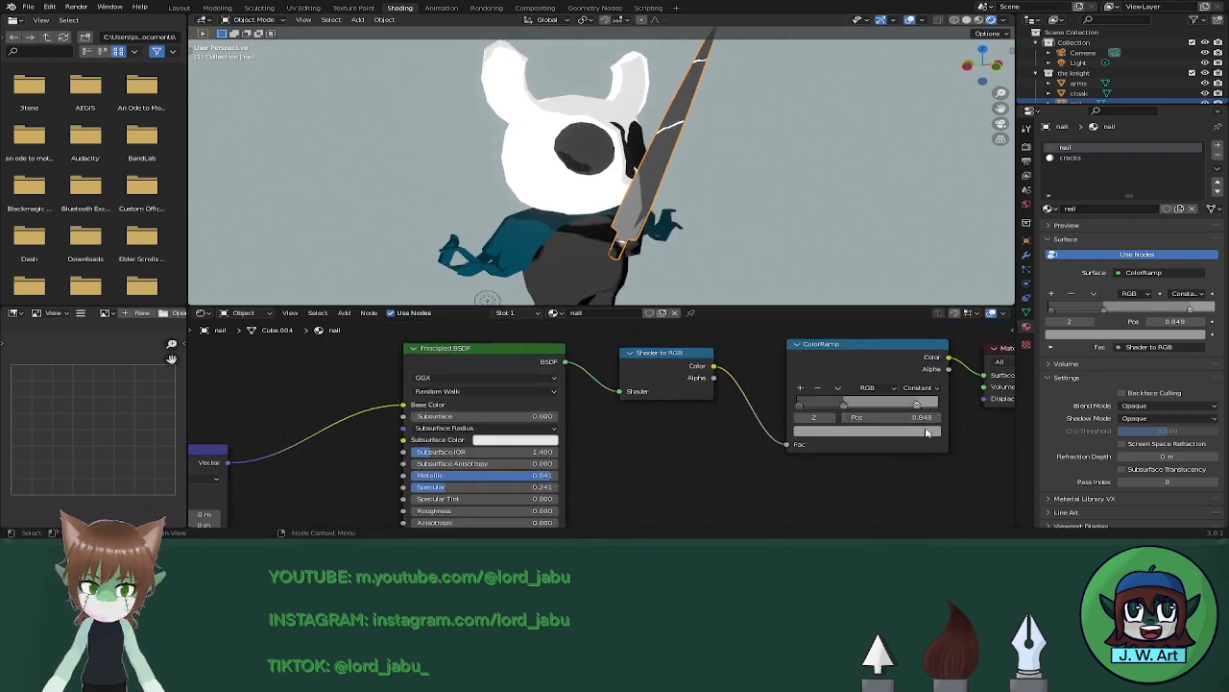
left_click(926, 433)
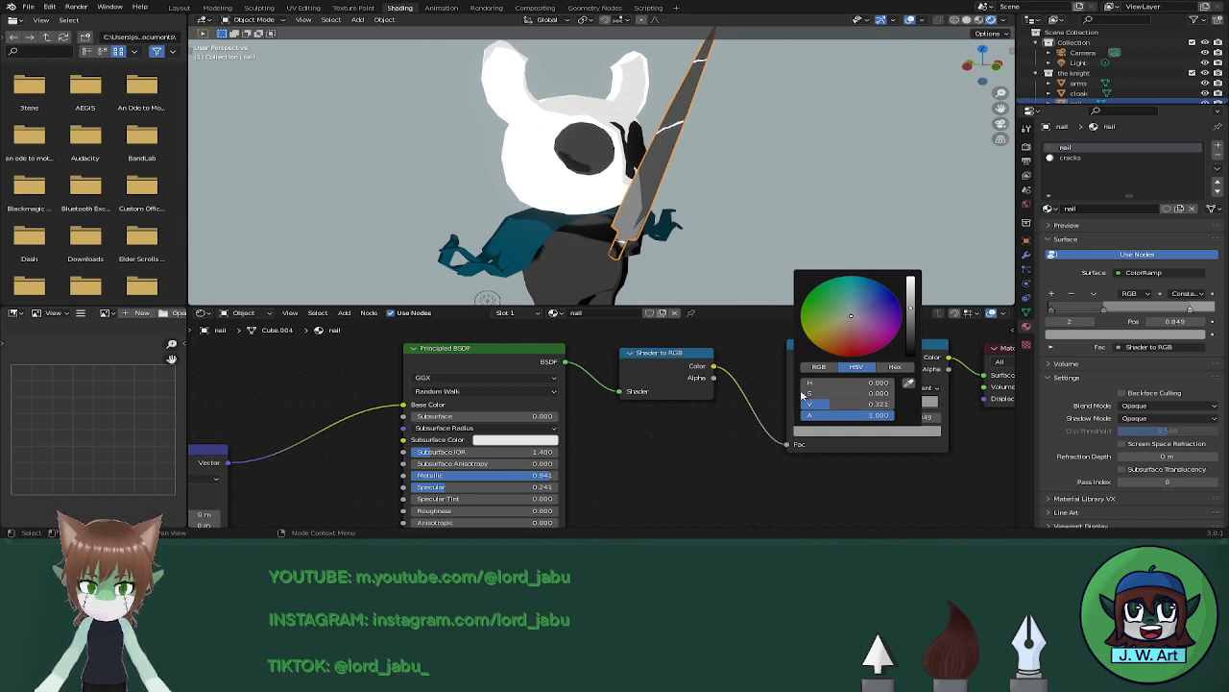
left_click_drag(826, 403, 824, 404)
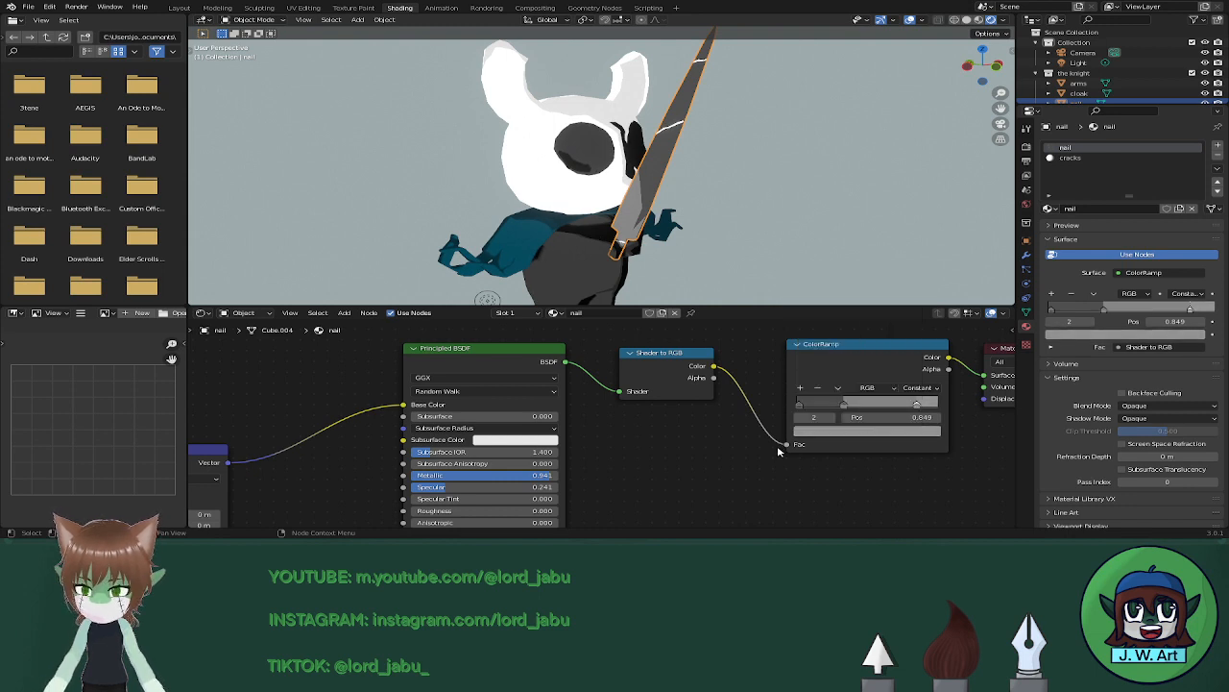
left_click(911, 431)
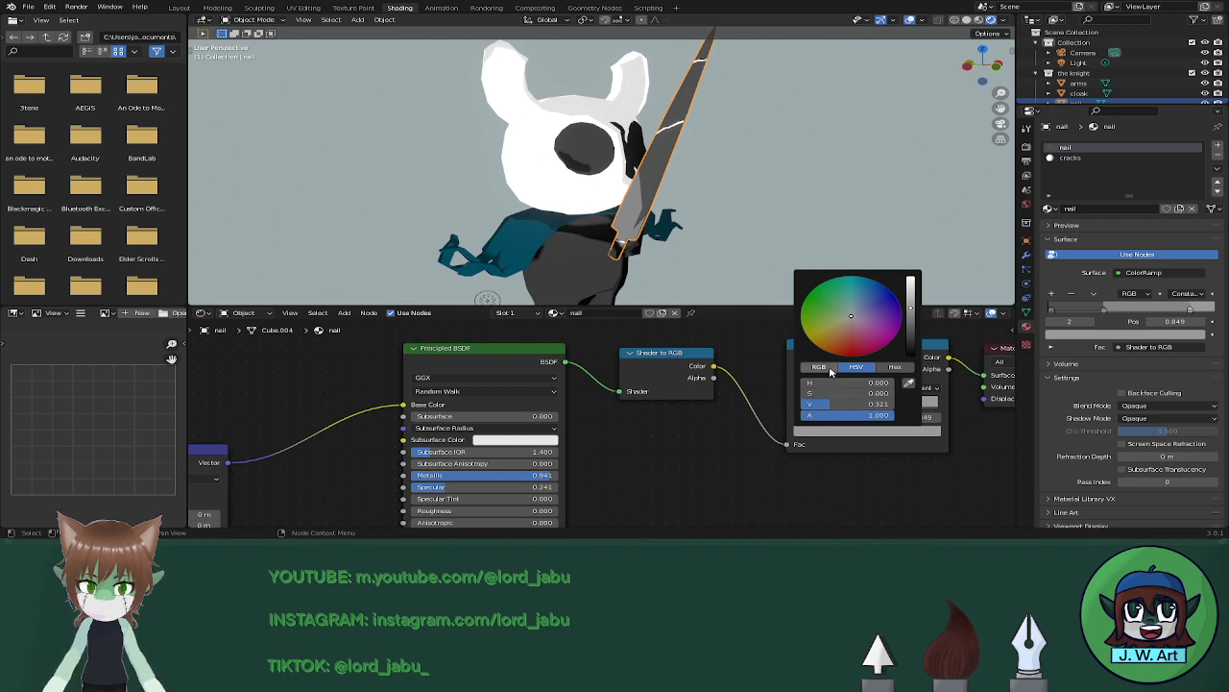
left_click(828, 369)
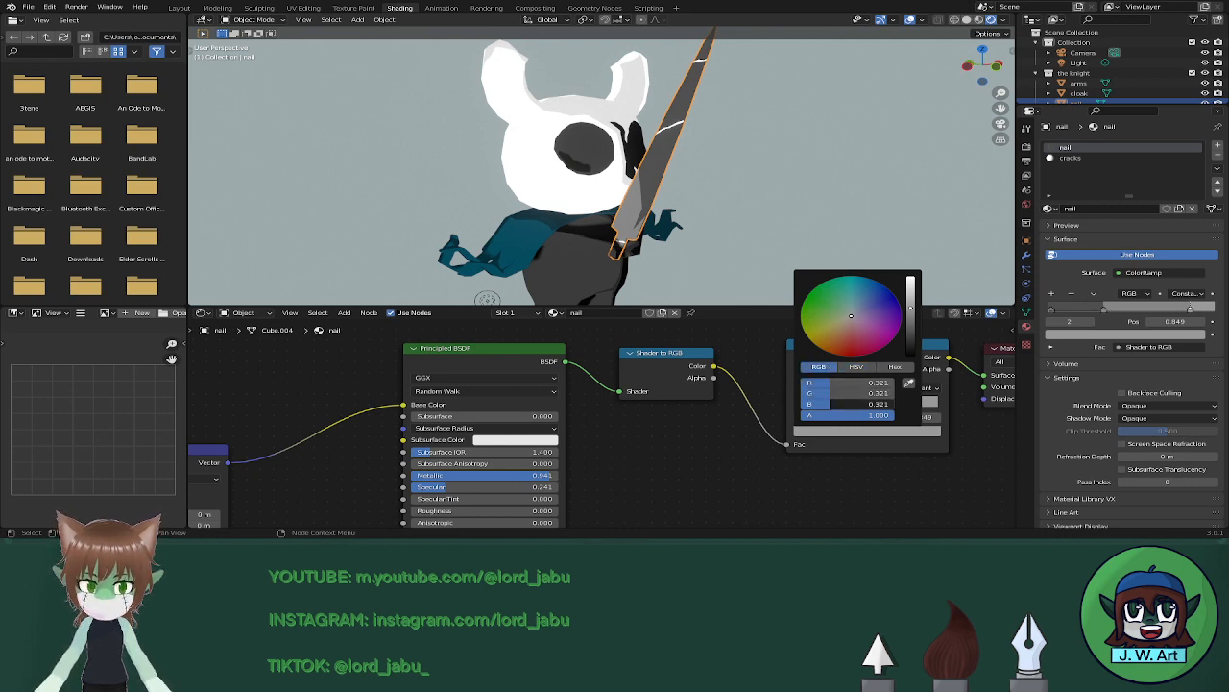
left_click_drag(847, 403, 852, 404)
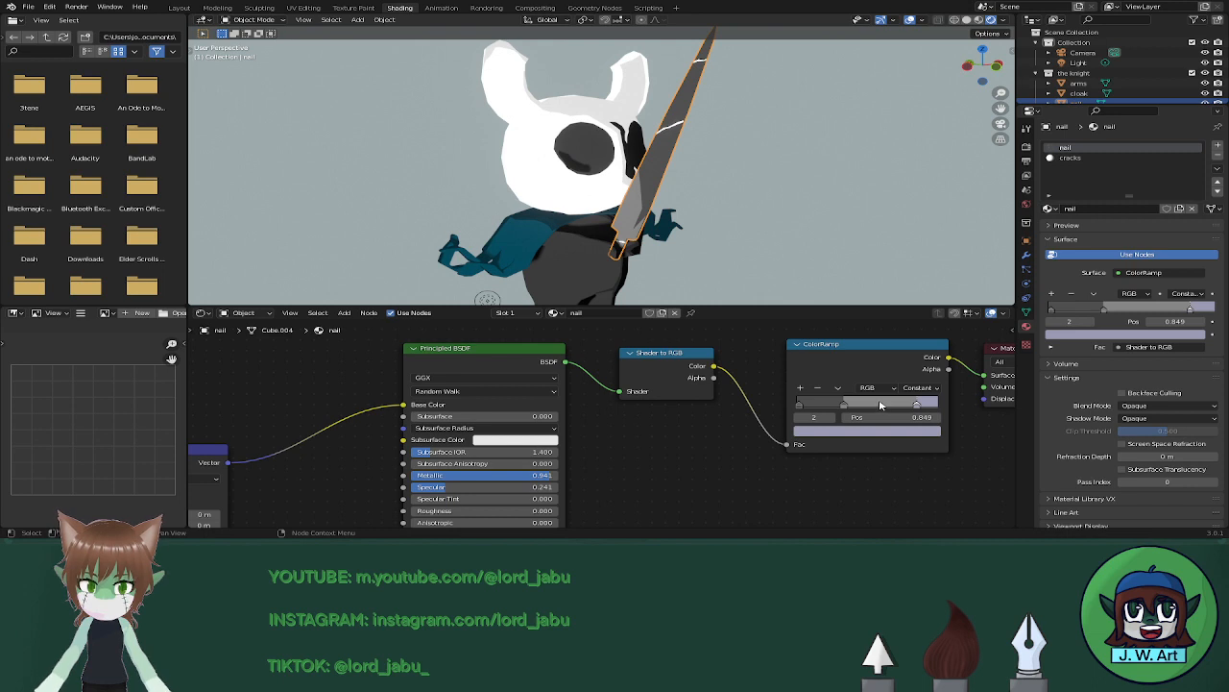
Sample the last stop's lavender for the middle ColorRamp stop and darken it to a bluish grey of about R 0.134, G 0.146, B 0.182.
left_click(846, 404)
left_click(875, 431)
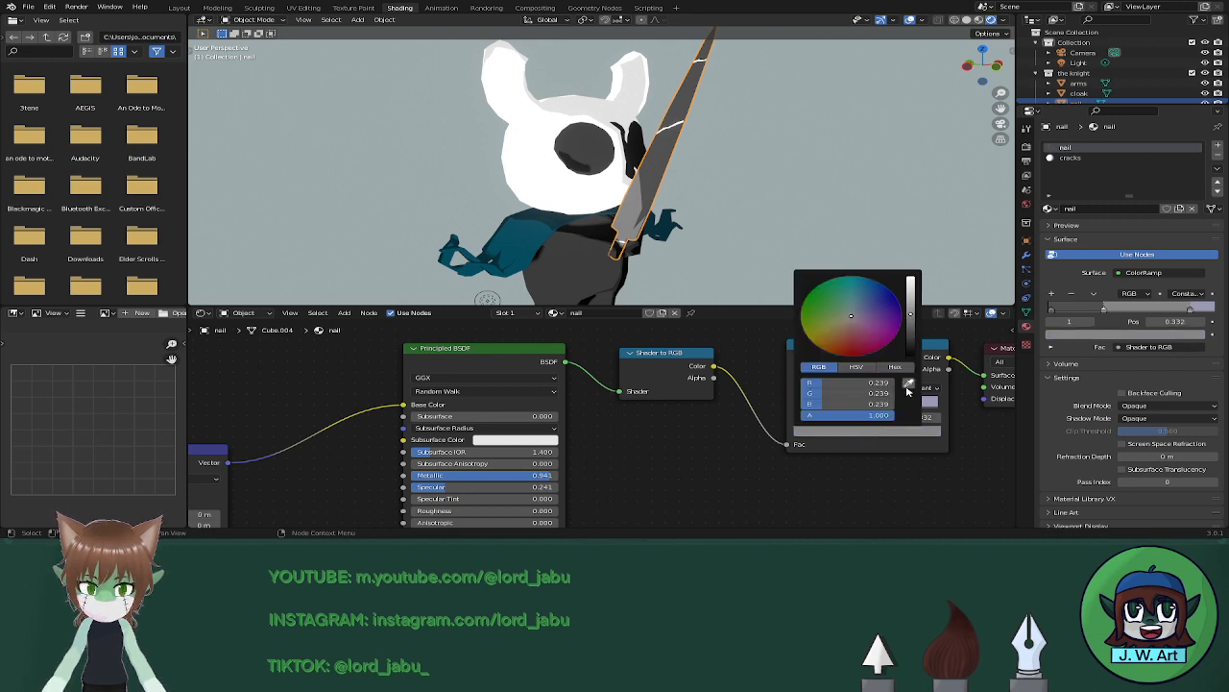
left_click(908, 384)
left_click(927, 402)
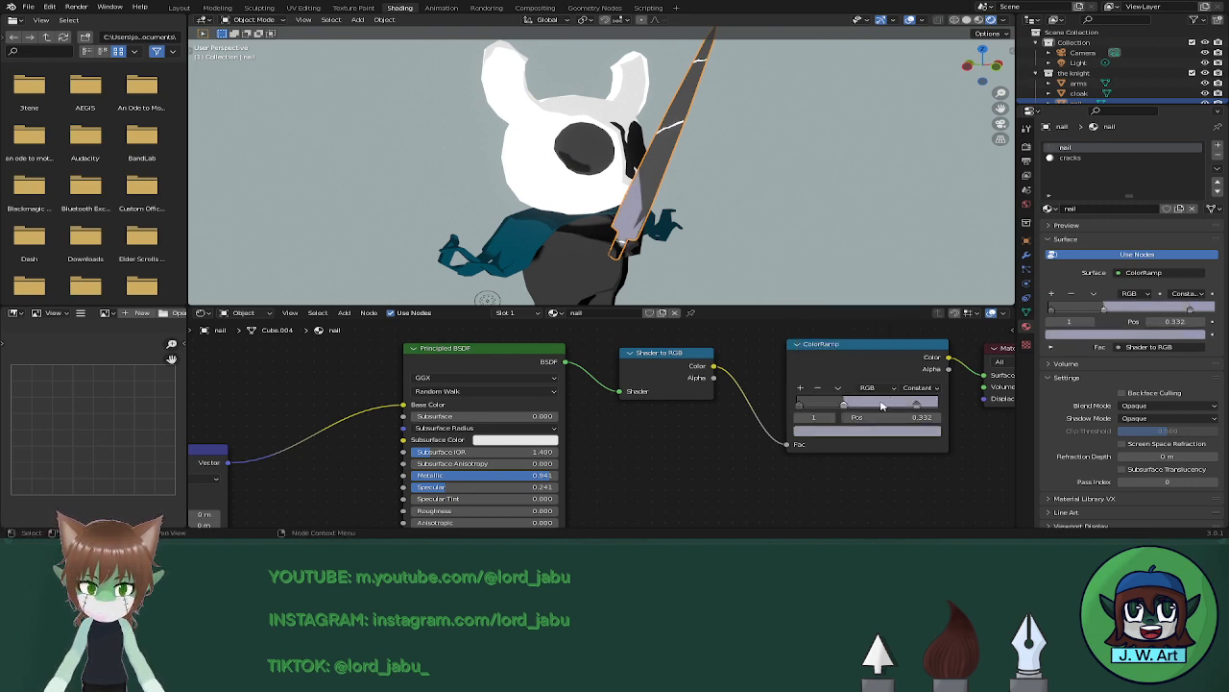
left_click(876, 432)
left_click_drag(908, 307, 910, 321)
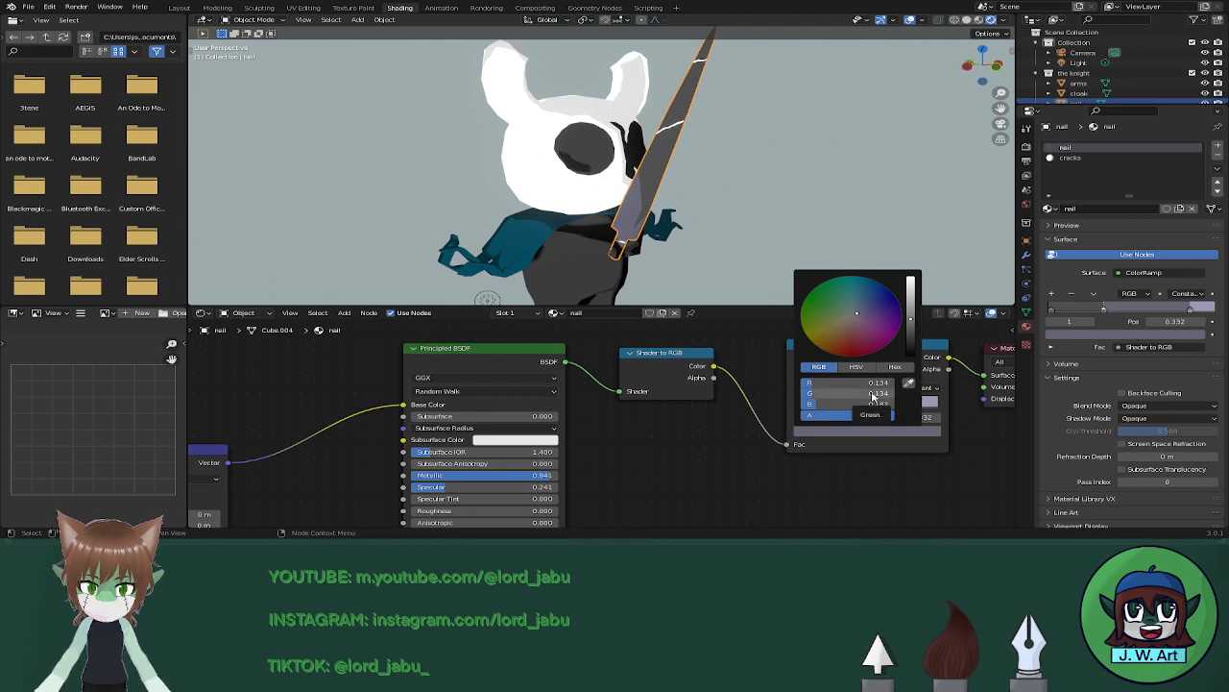
left_click_drag(856, 312, 848, 309)
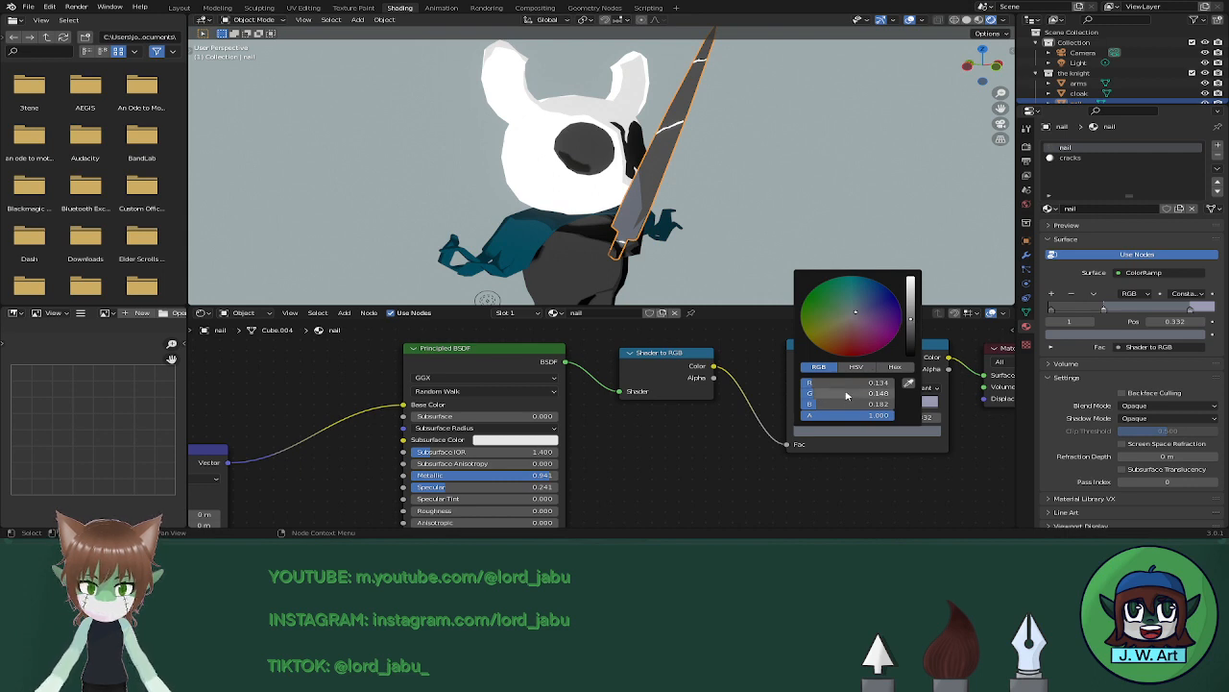
Sample the middle stop's bluish grey for the last stop of the nail's ColorRamp and brighten it to a light bluish grey.
left_click(845, 383)
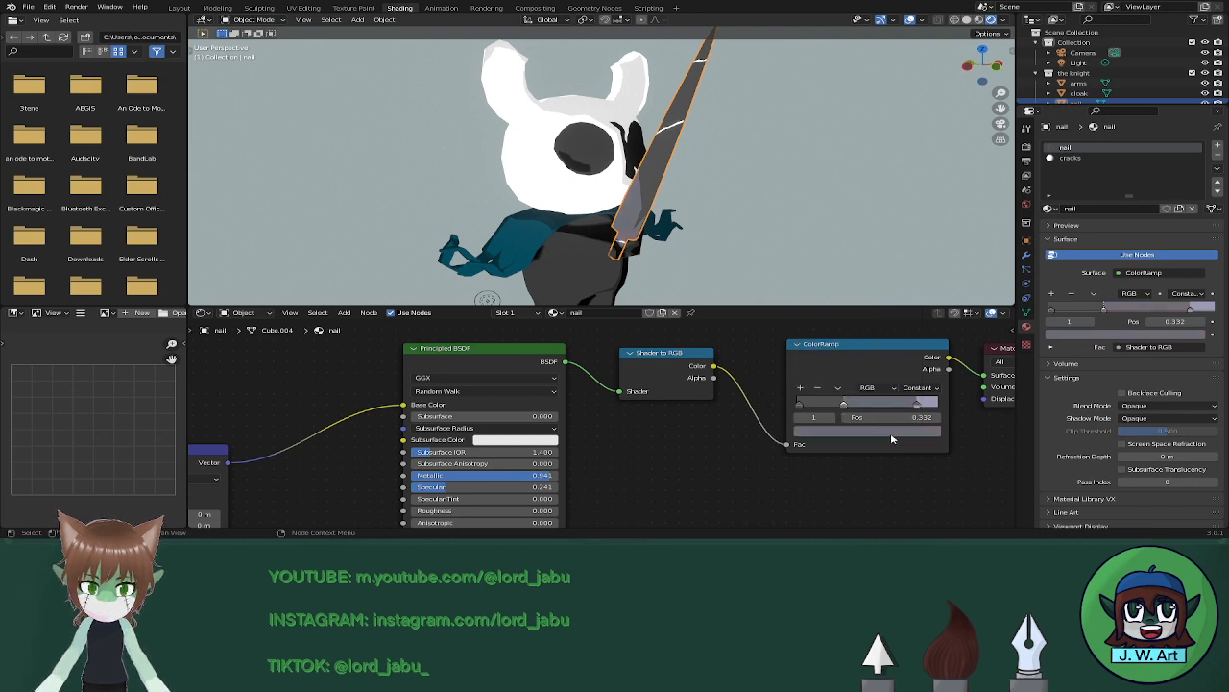
left_click(930, 407)
left_click(926, 430)
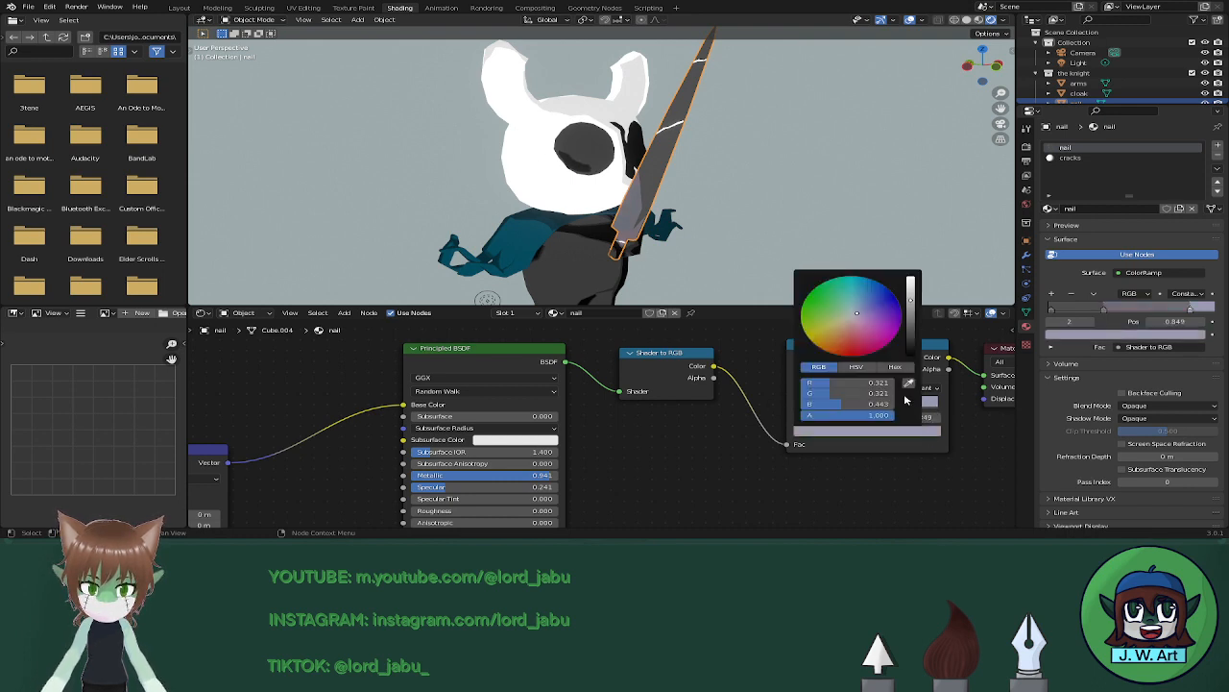
left_click(907, 383)
left_click(885, 402)
left_click(916, 428)
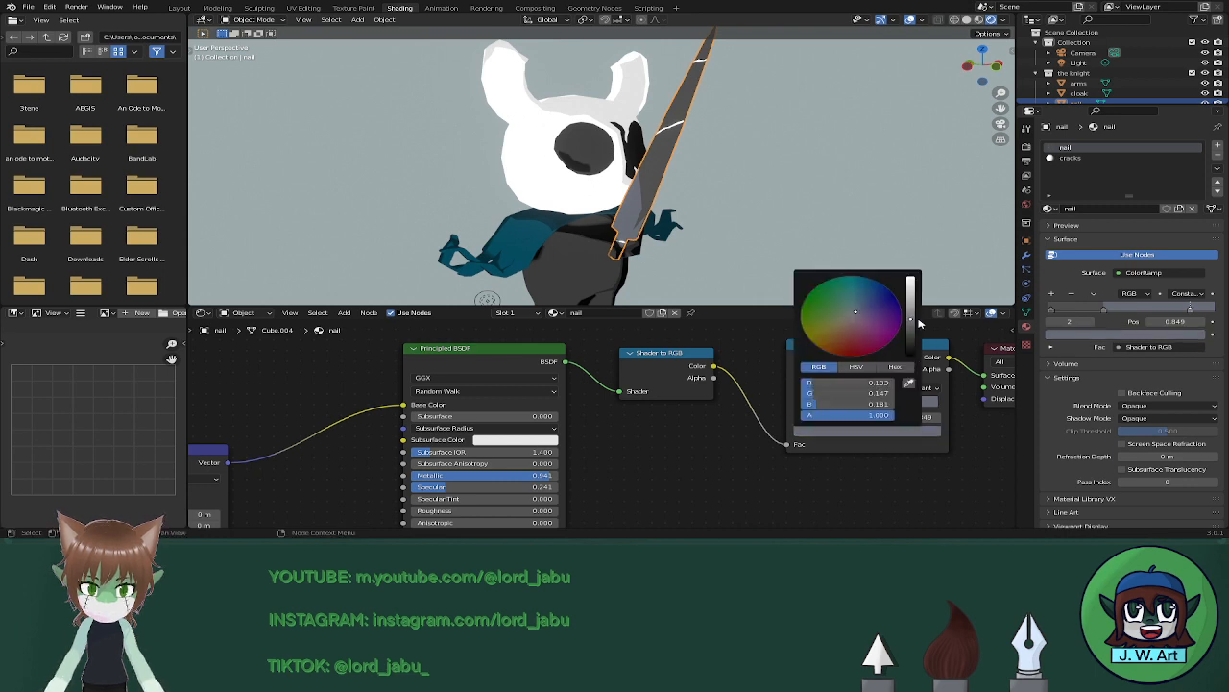
left_click_drag(910, 319, 911, 302)
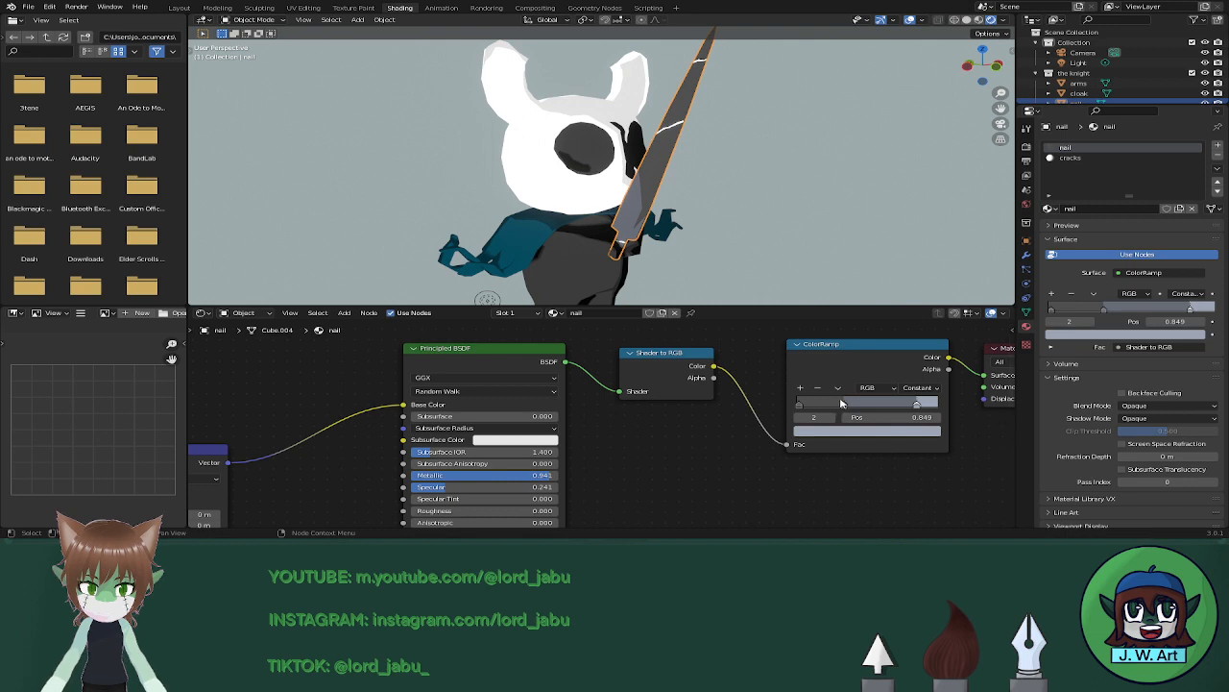
Sample the bluish grey for the first stop of the nail's ColorRamp and darken it to R 0.083, G 0.092, B 0.112.
left_click(819, 403)
left_click(901, 435)
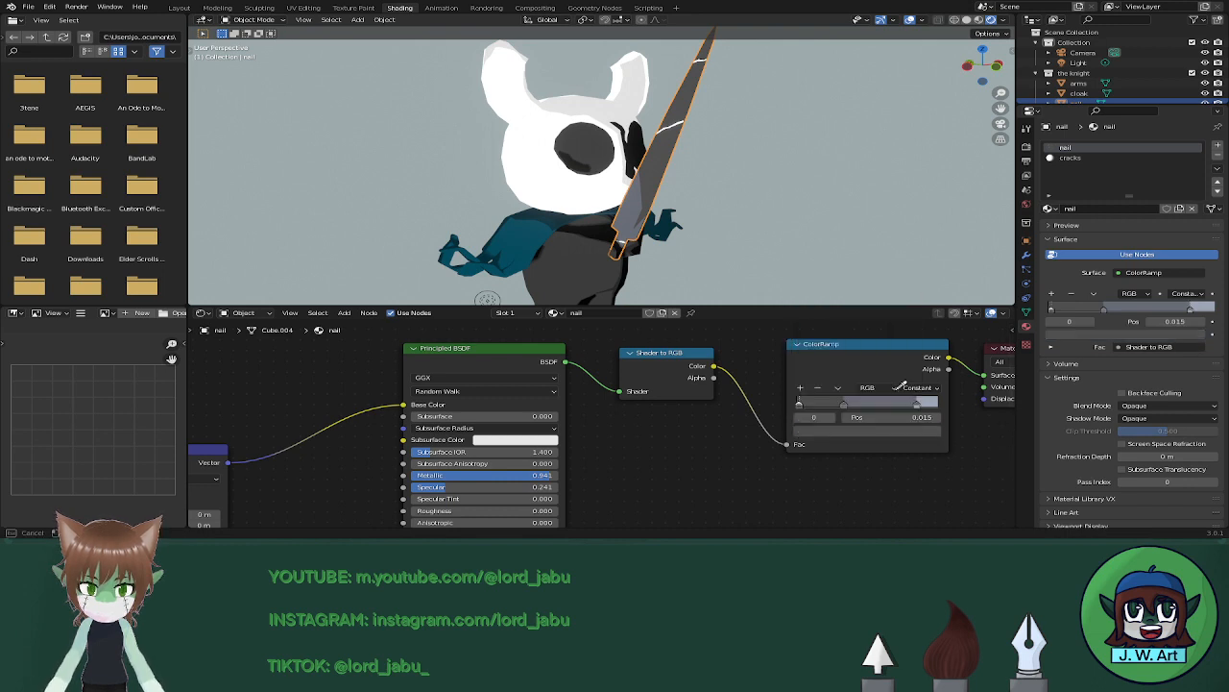
left_click(885, 434)
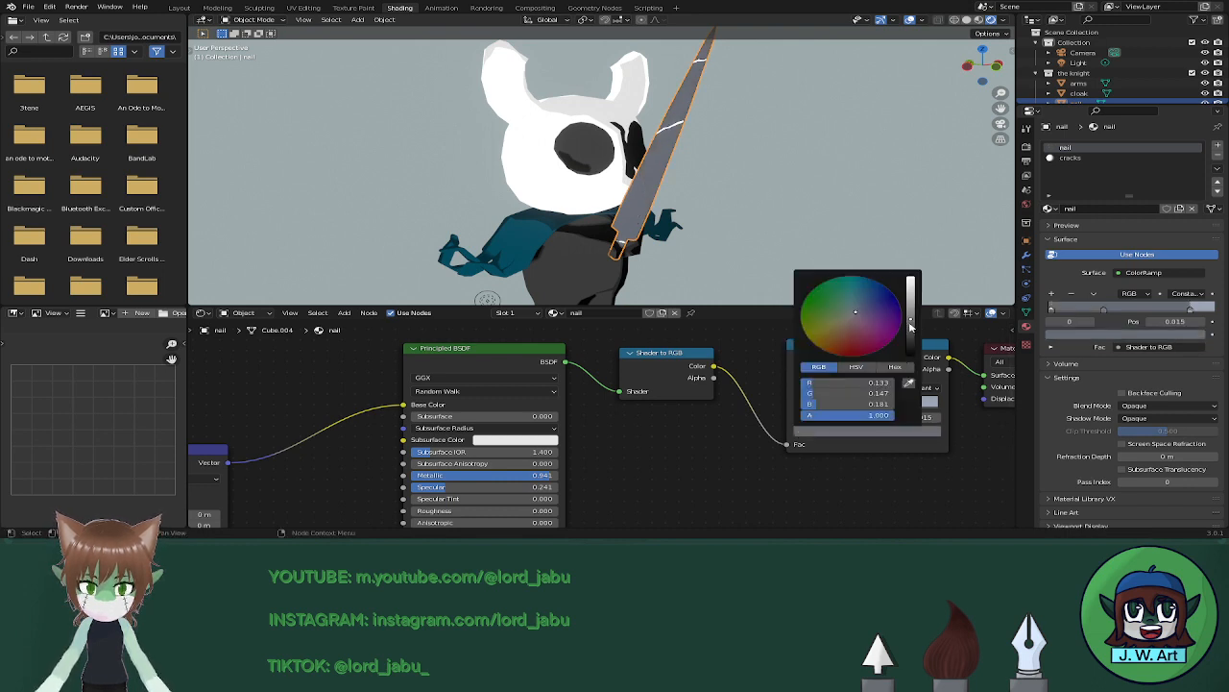
left_click_drag(911, 319, 911, 325)
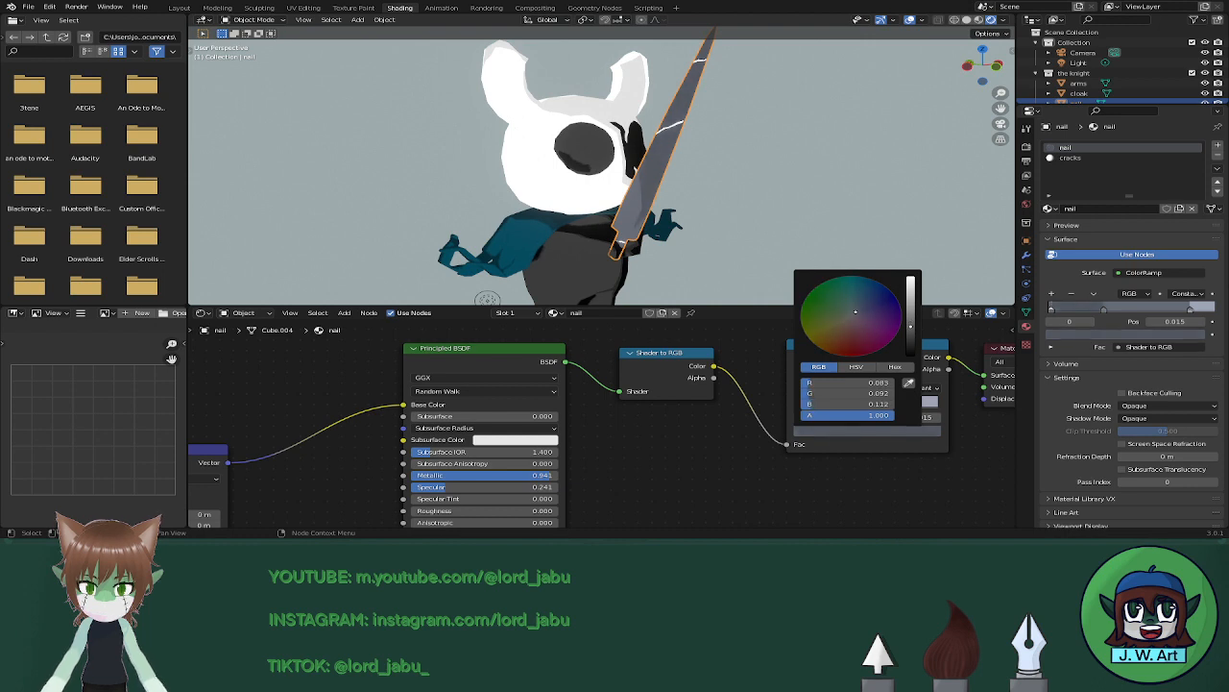
middle_click_drag(779, 230, 713, 161)
scroll(726, 288, "down", 1)
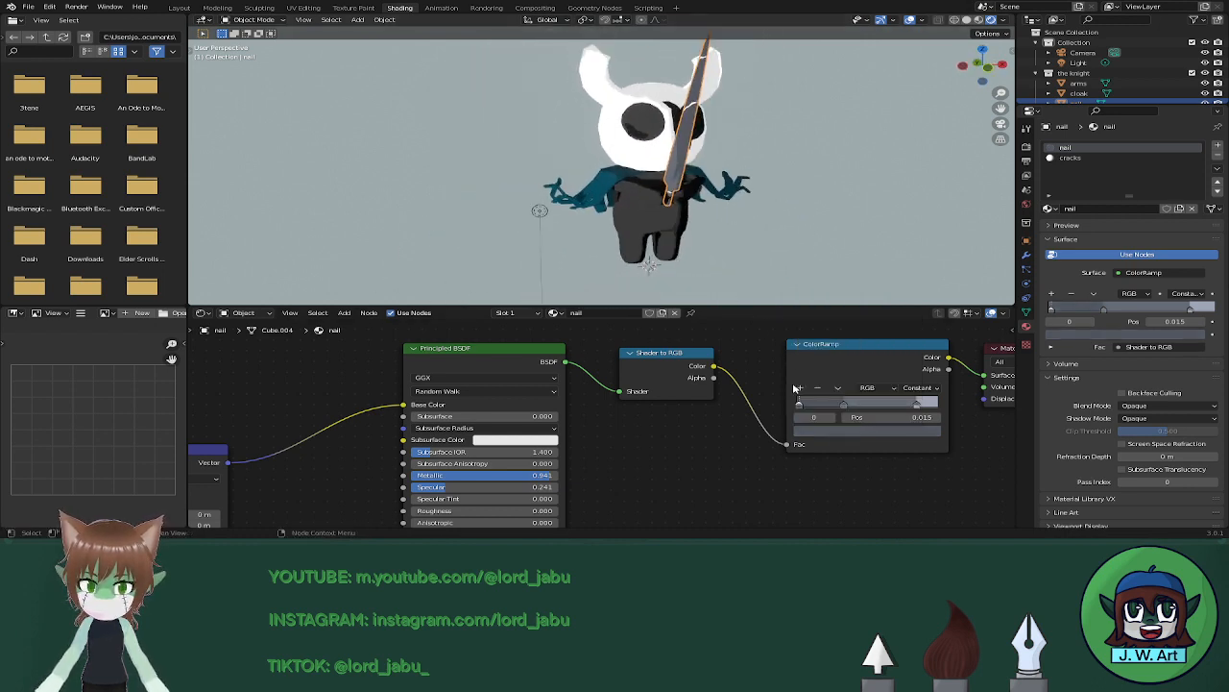
Copy the nail material's whole node setup, paste it into the cracks material and place it clear of the existing output node.
scroll(835, 451, "down", 5)
left_click_drag(850, 445, 294, 410)
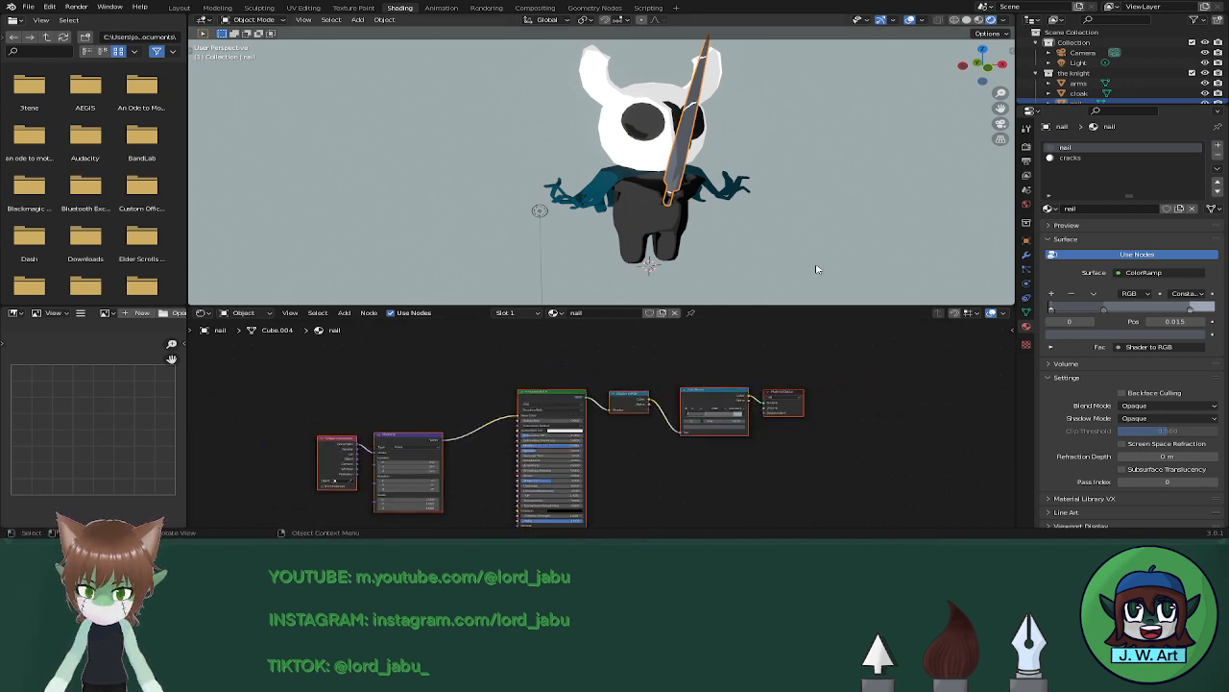
left_click(1101, 157)
key("ctrl+v")
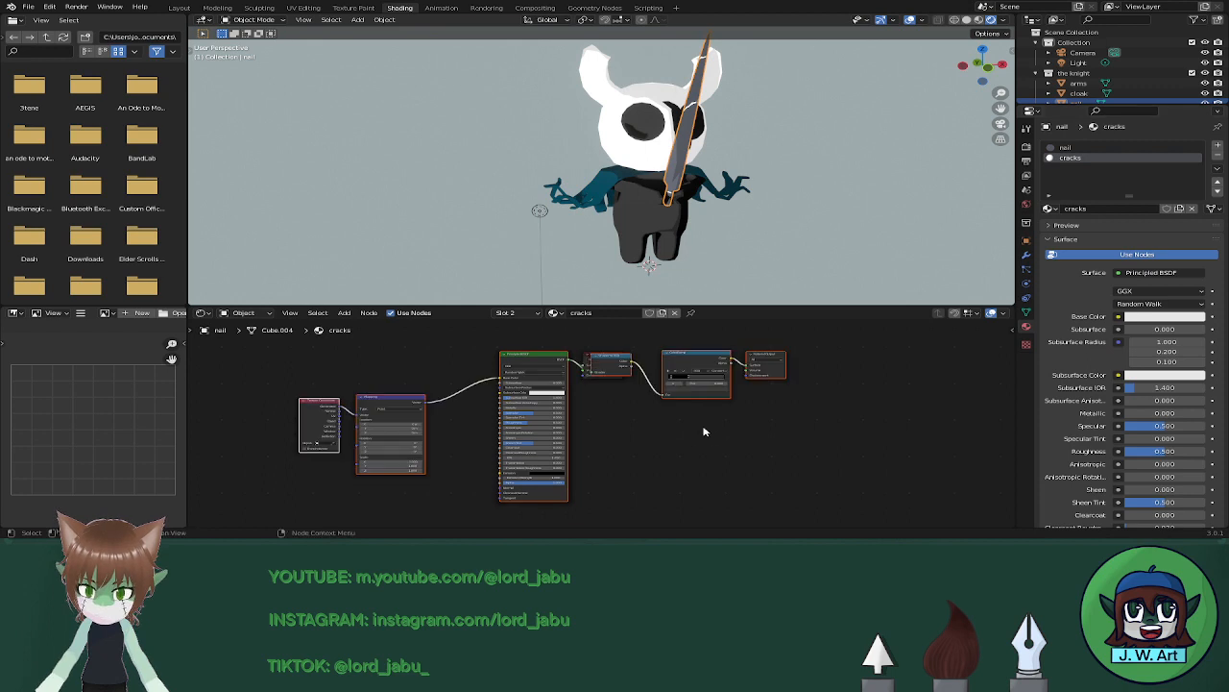
key("g")
left_click(612, 432)
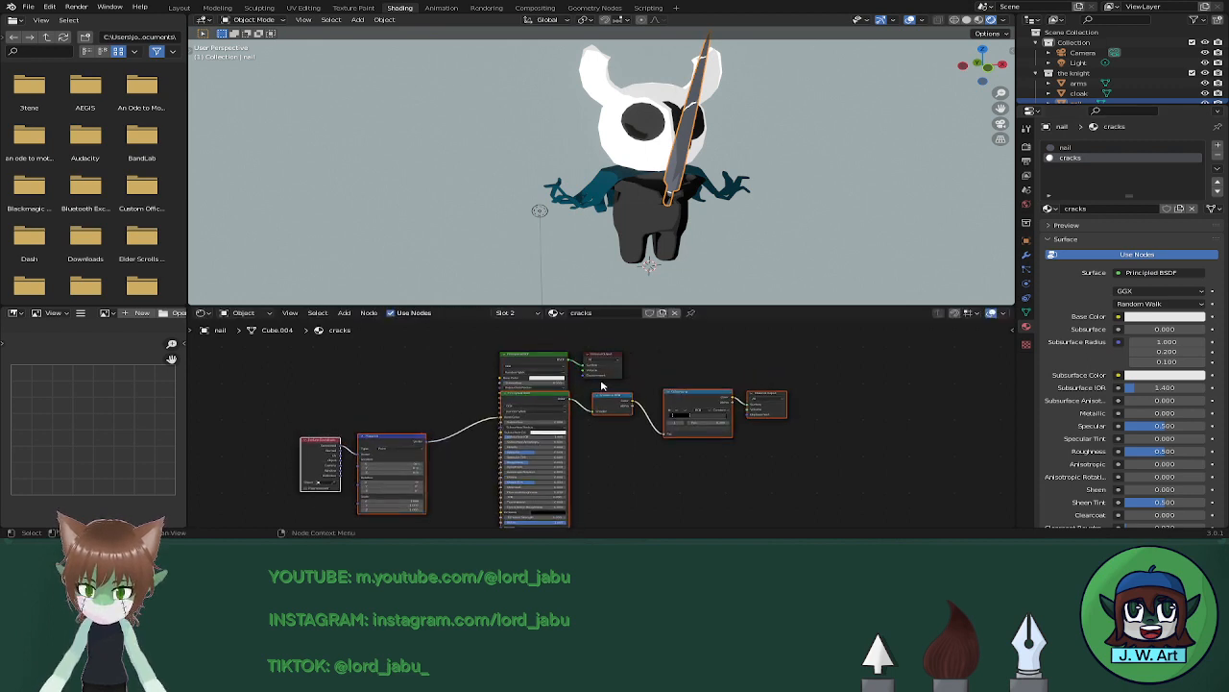
Delete the cracks material's original Material Output and Principled BSDF nodes.
left_click(614, 371)
key("x")
left_click(553, 365)
key("x")
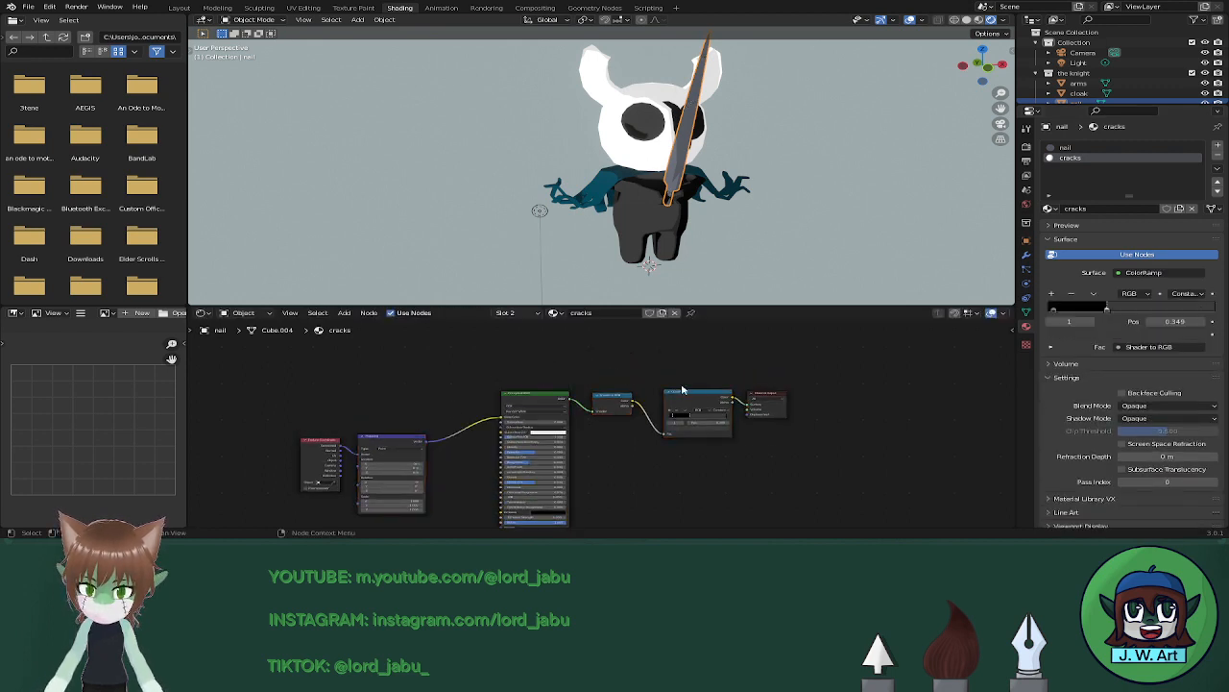
Recolour the 0.349 stop of the cracks material's ColorRamp to the blade's bluish grey and darken it slightly.
scroll(716, 420, "up", 4)
middle_click_drag(947, 436, 837, 439)
scroll(699, 254, "up", 2)
scroll(698, 255, "up", 3)
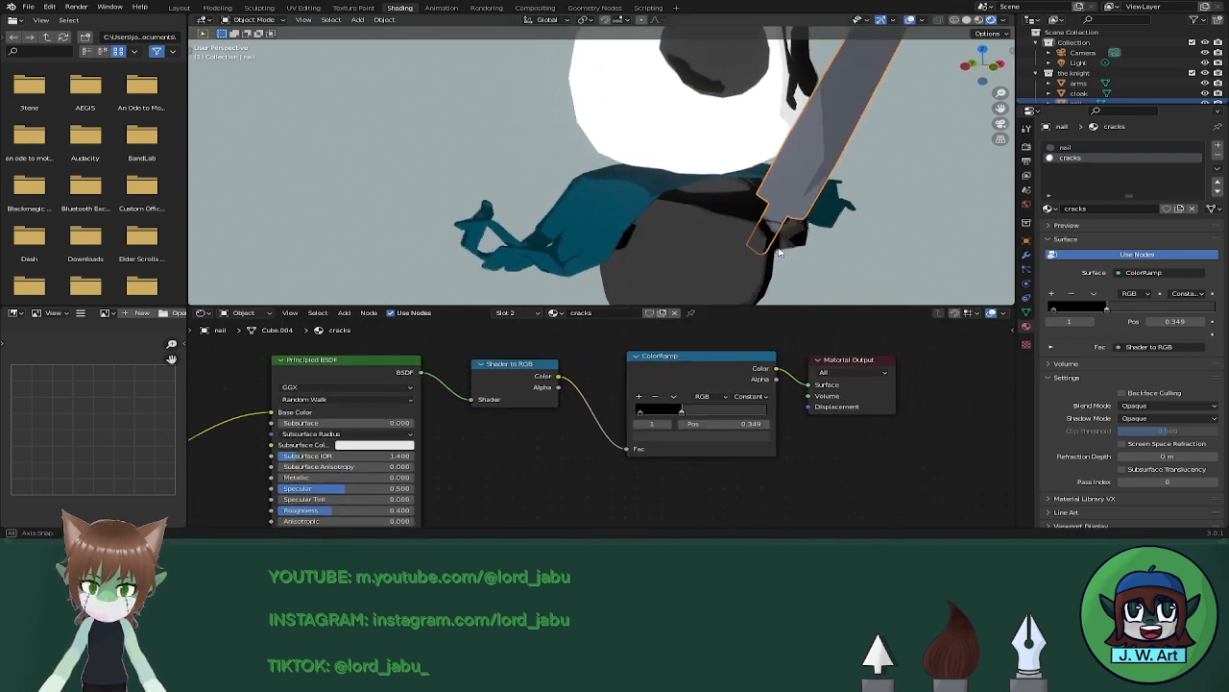
scroll(698, 254, "down", 5)
scroll(699, 251, "up", 5)
middle_click_drag(699, 252, 665, 261)
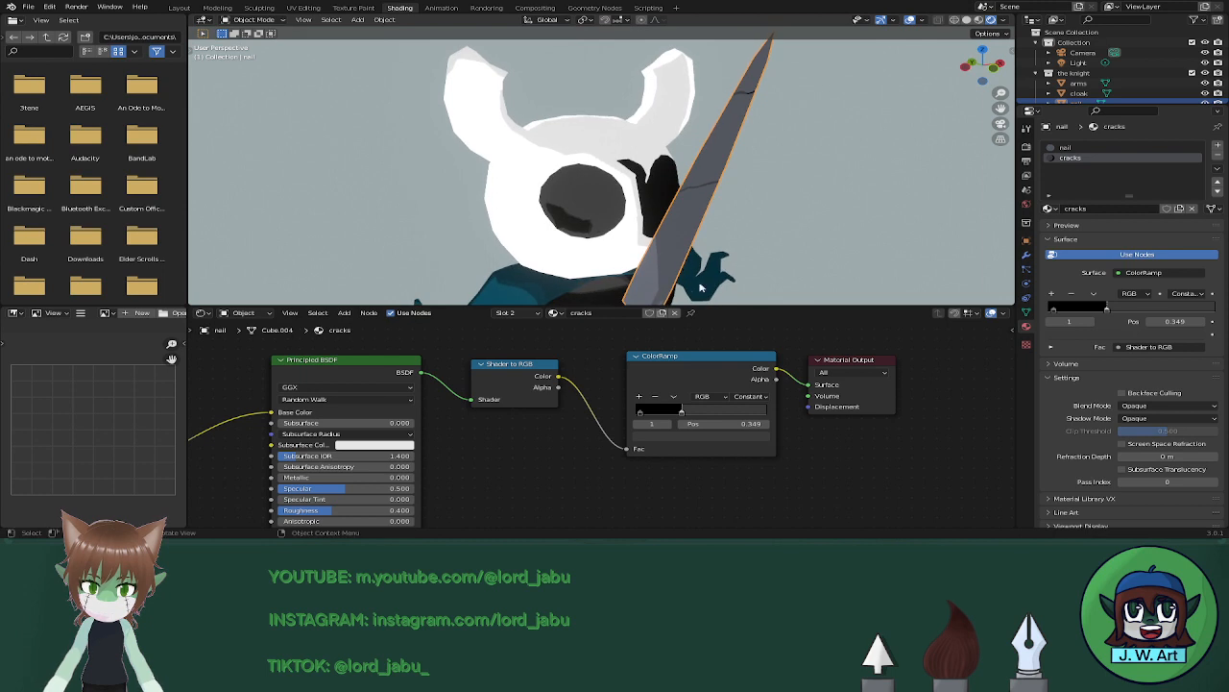
left_click(755, 437)
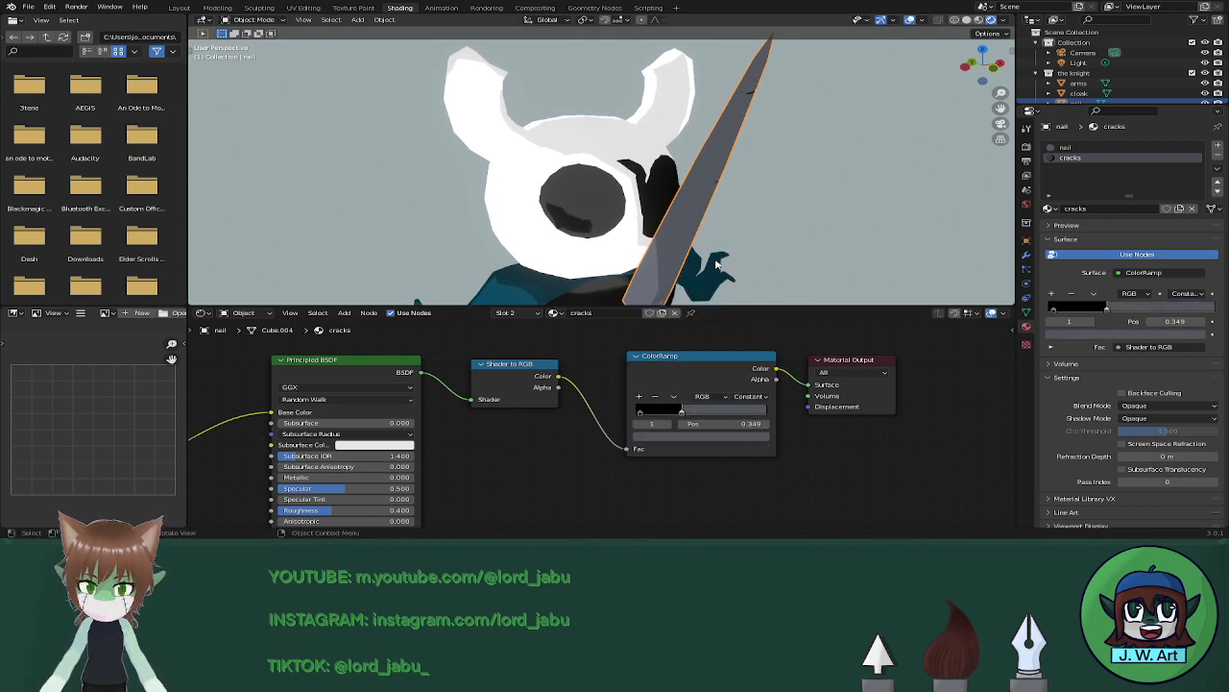
left_click(747, 437)
left_click_drag(740, 337, 740, 348)
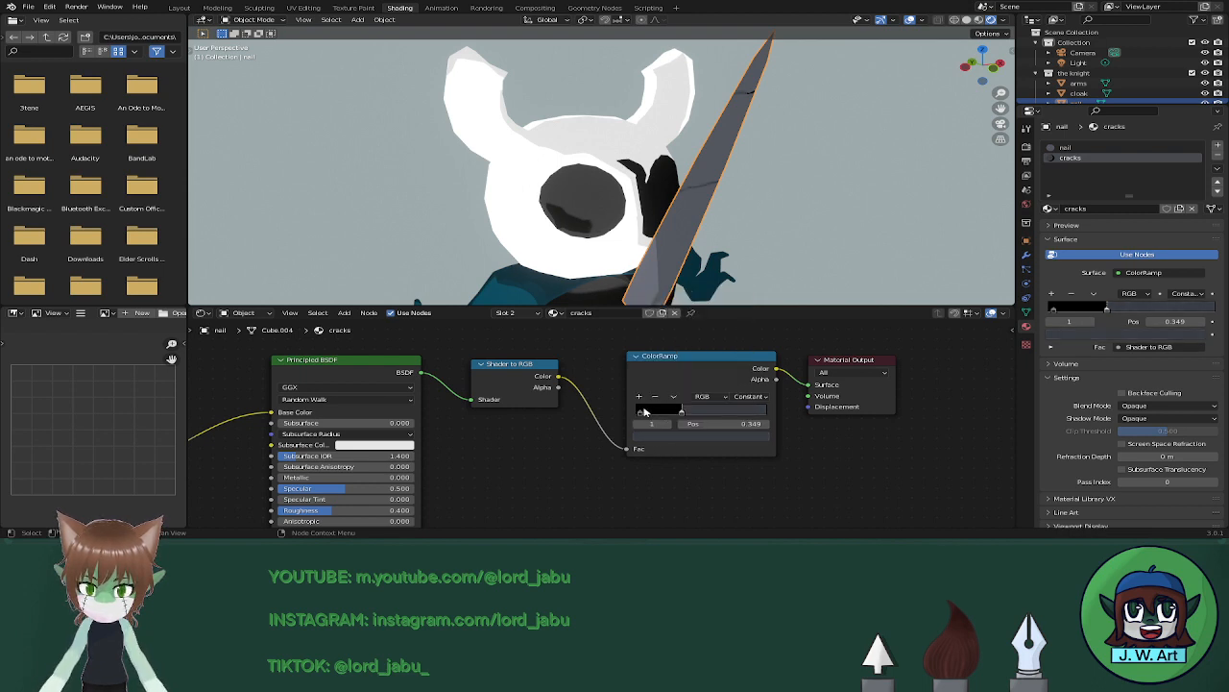
Sample the dark bluish grey for the first stop of the cracks ColorRamp and darken it to R 0.026, G 0.029, B 0.035.
left_click(640, 410)
left_click(701, 438)
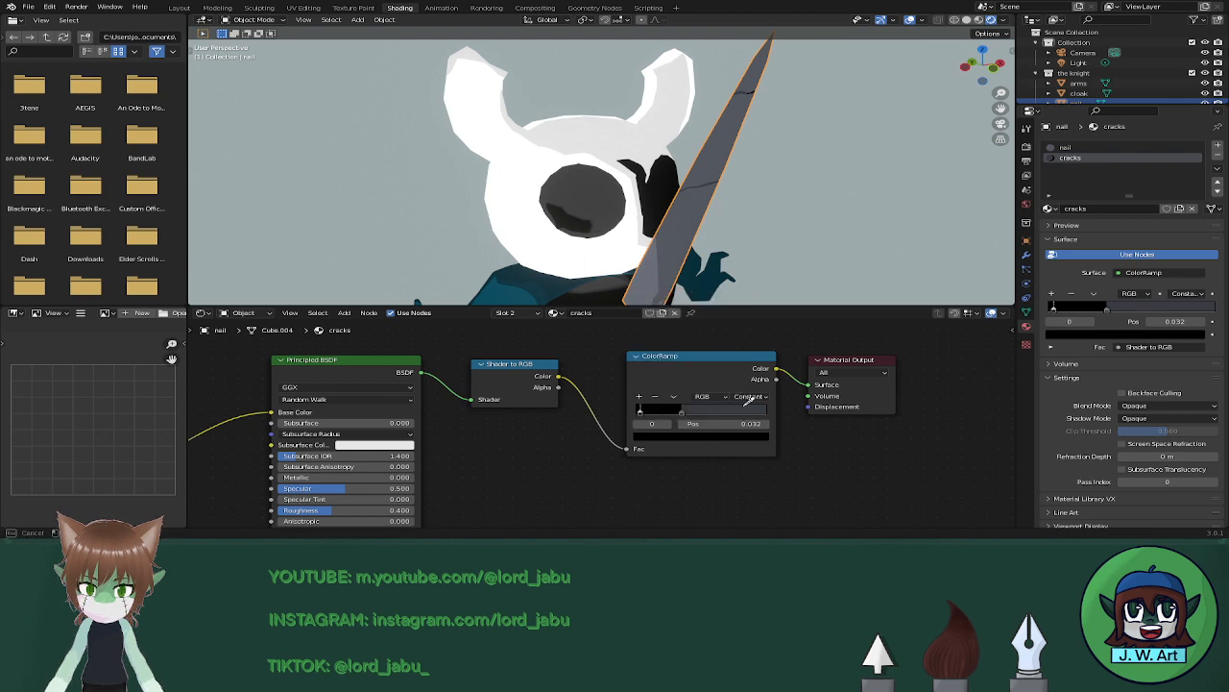
left_click(756, 438)
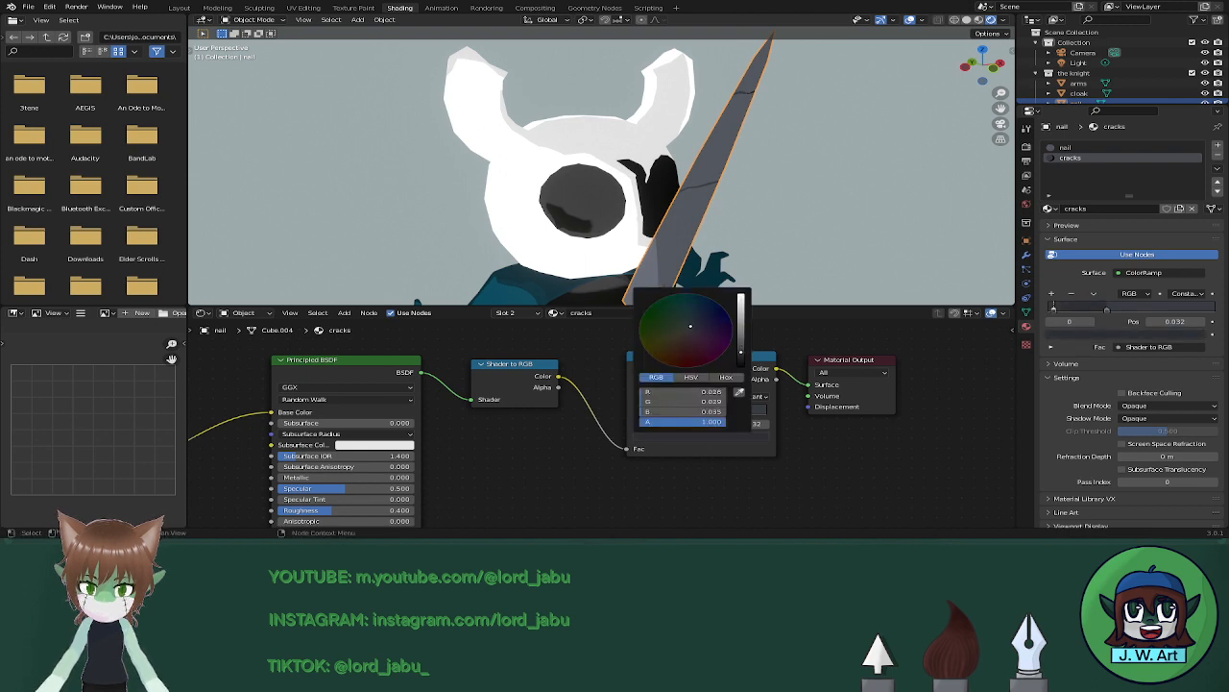
scroll(774, 235, "down", 3)
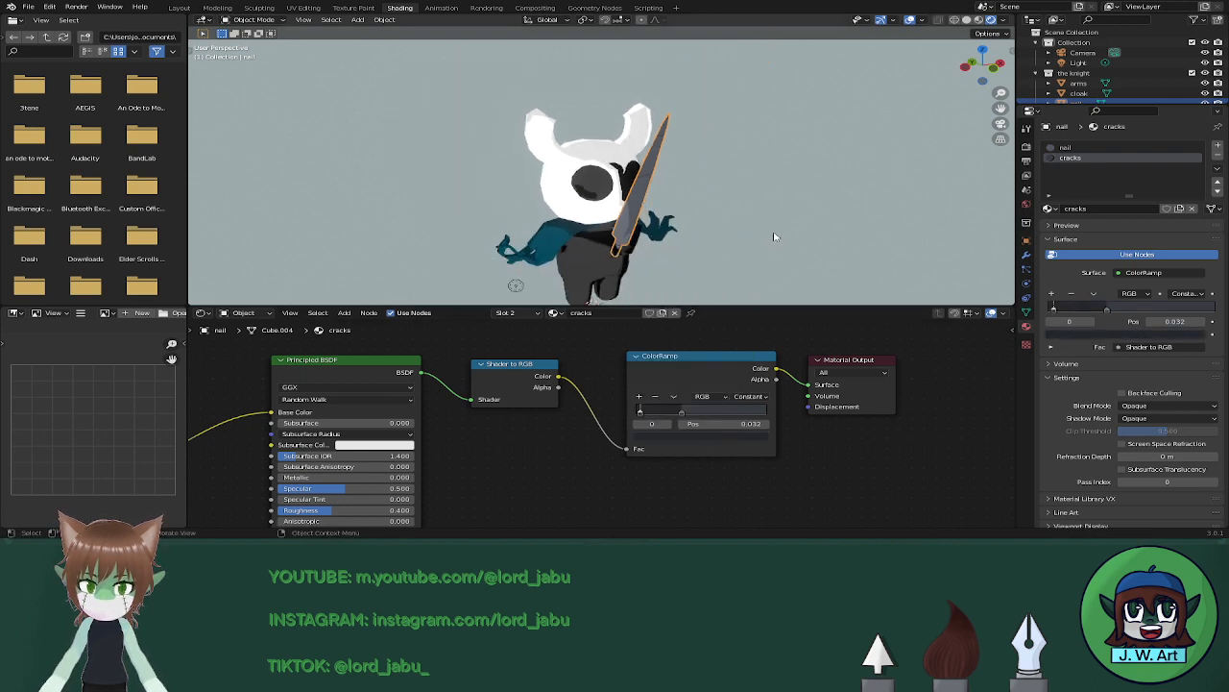
middle_click_drag(774, 236, 703, 227)
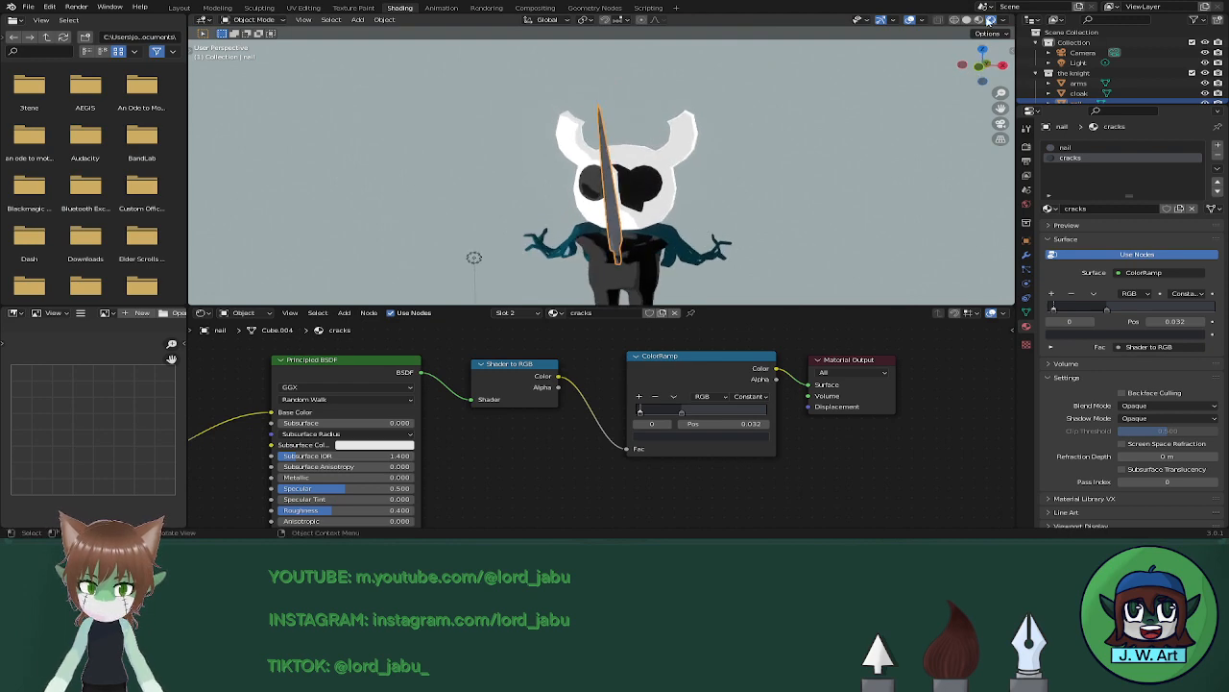
Switch the viewport to Material Preview shading and inspect the nail and its cracks up close.
left_click(979, 19)
mouse_move(826, 221)
middle_mouse_down()
mouse_move(812, 176)
mouse_move(526, 198)
middle_mouse_up()
scroll(591, 197, "up", 4)
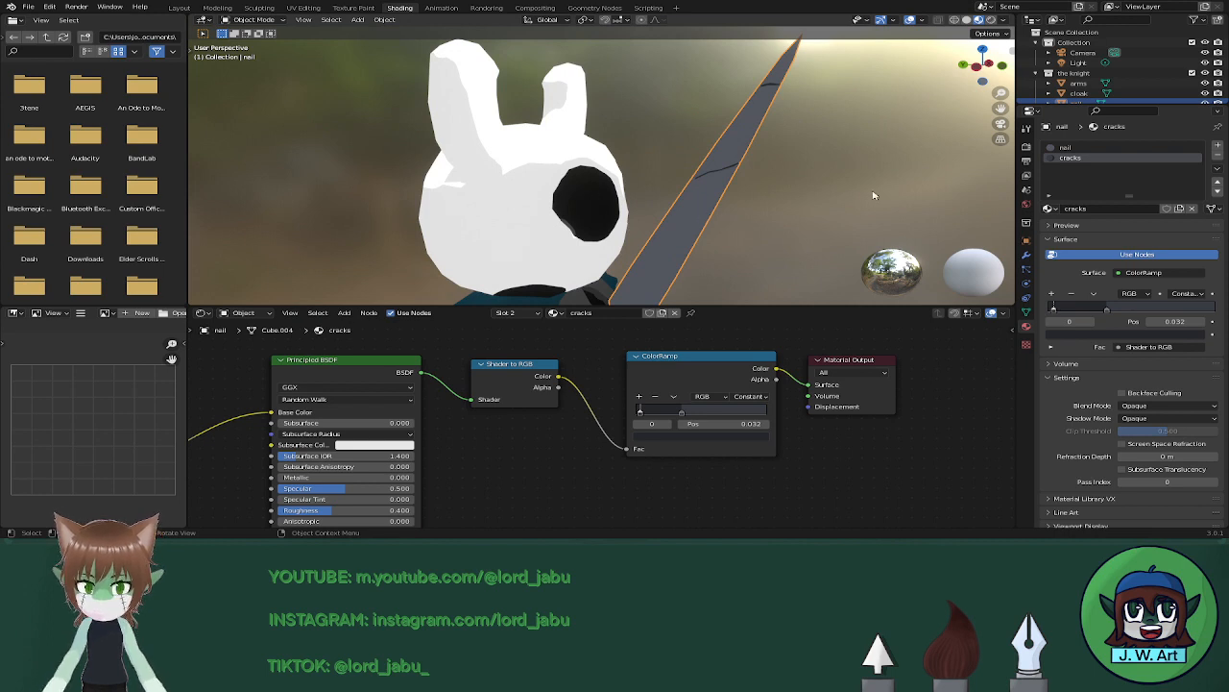
Try the nail material's middle ColorRamp stop at 0.441 with the last stop moved closer to it, and undo both moves.
left_click(1074, 149)
middle_click_drag(797, 144, 747, 157)
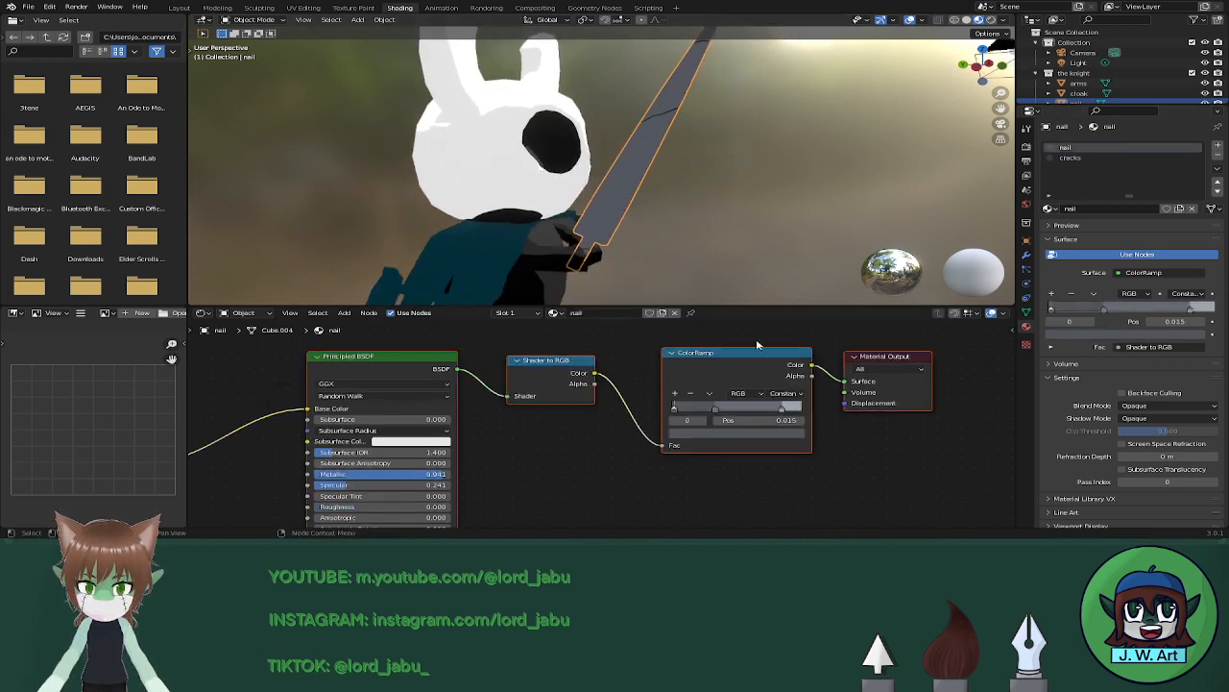
left_click_drag(782, 408, 732, 409)
middle_click_drag(763, 186, 541, 198)
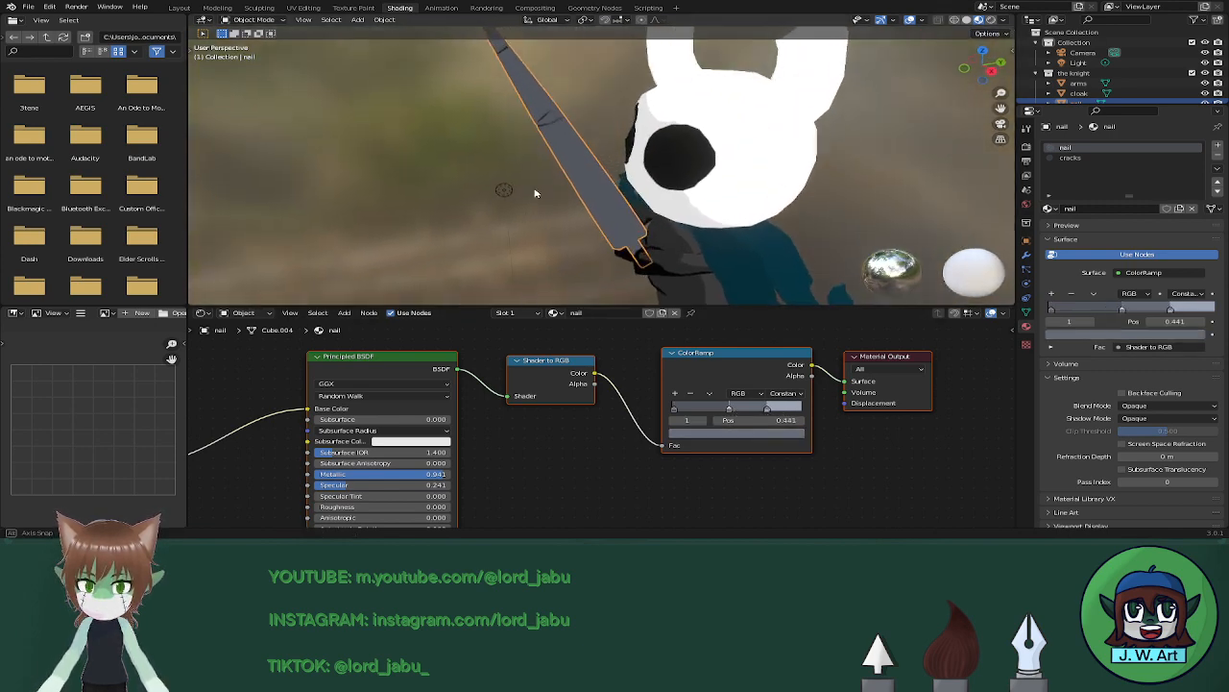
key("ctrl+z")
key("ctrl+z")
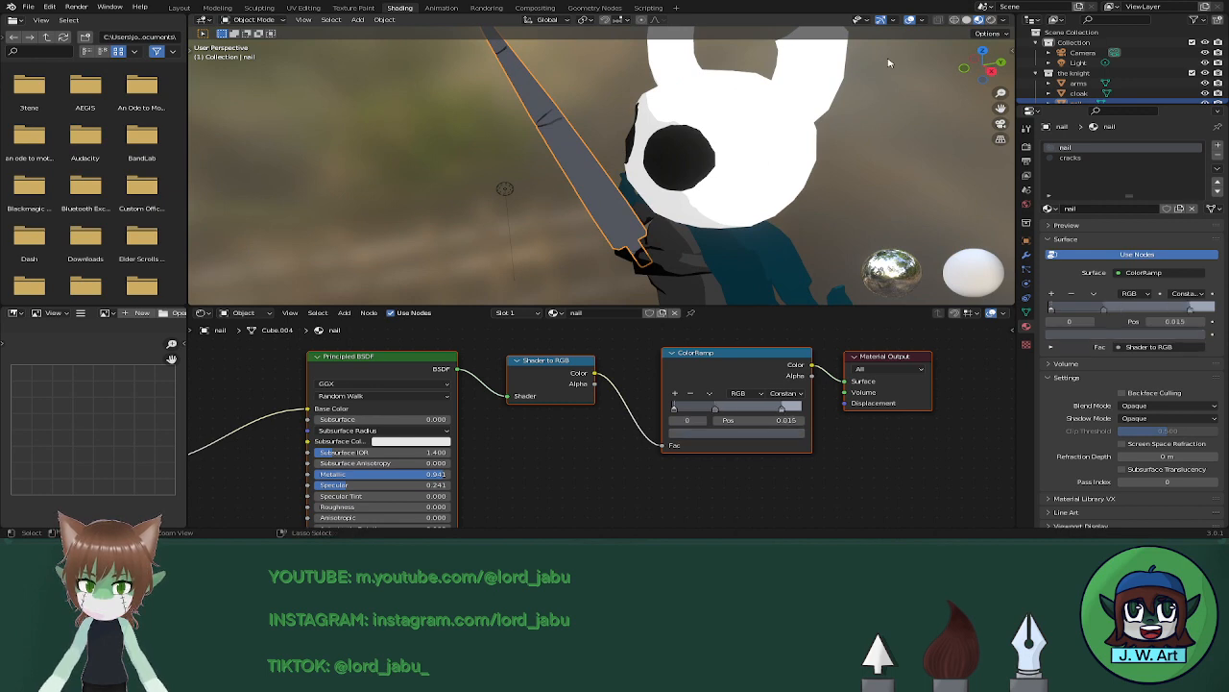
Return the viewport to Rendered shading and view the whole knight from the front.
left_click(989, 20)
mouse_move(821, 156)
middle_mouse_down()
mouse_move(813, 201)
mouse_move(873, 200)
mouse_move(854, 179)
middle_mouse_up()
scroll(854, 179, "down", 4)
middle_click_drag(765, 195, 701, 191)
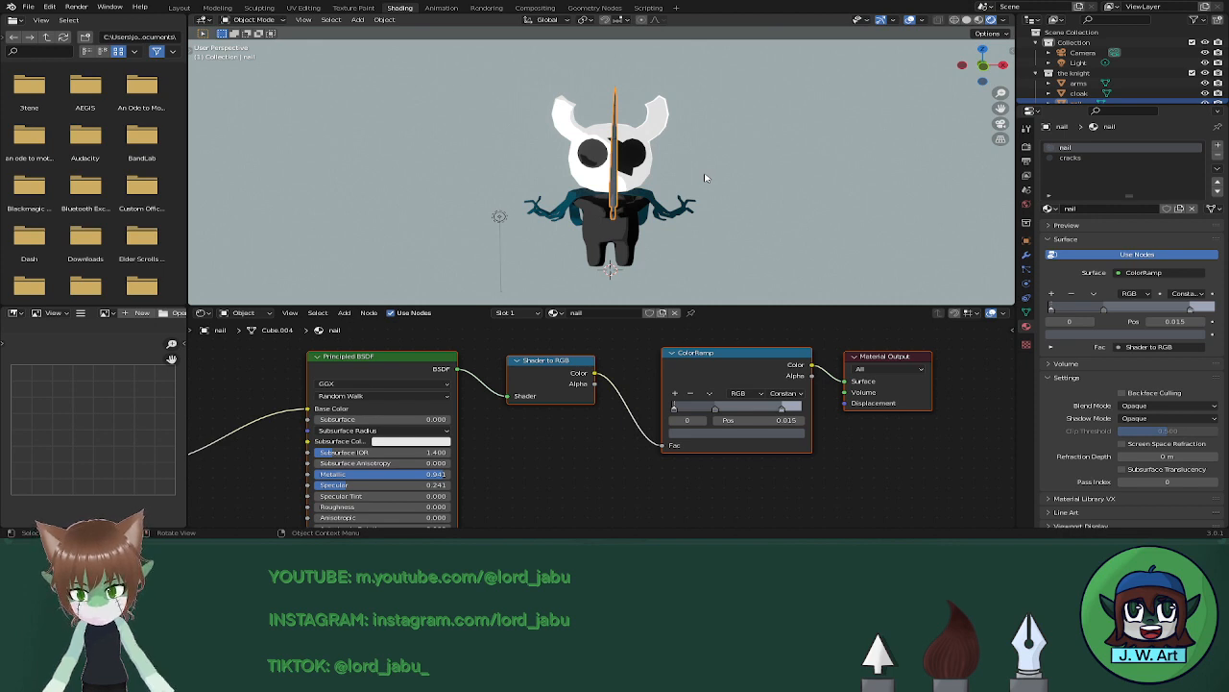
Move the point light about 1.9 m along X and about 0.5 m along negative Y, in front of the knight.
left_click(498, 218)
middle_click_drag(499, 218, 662, 269)
key("g")
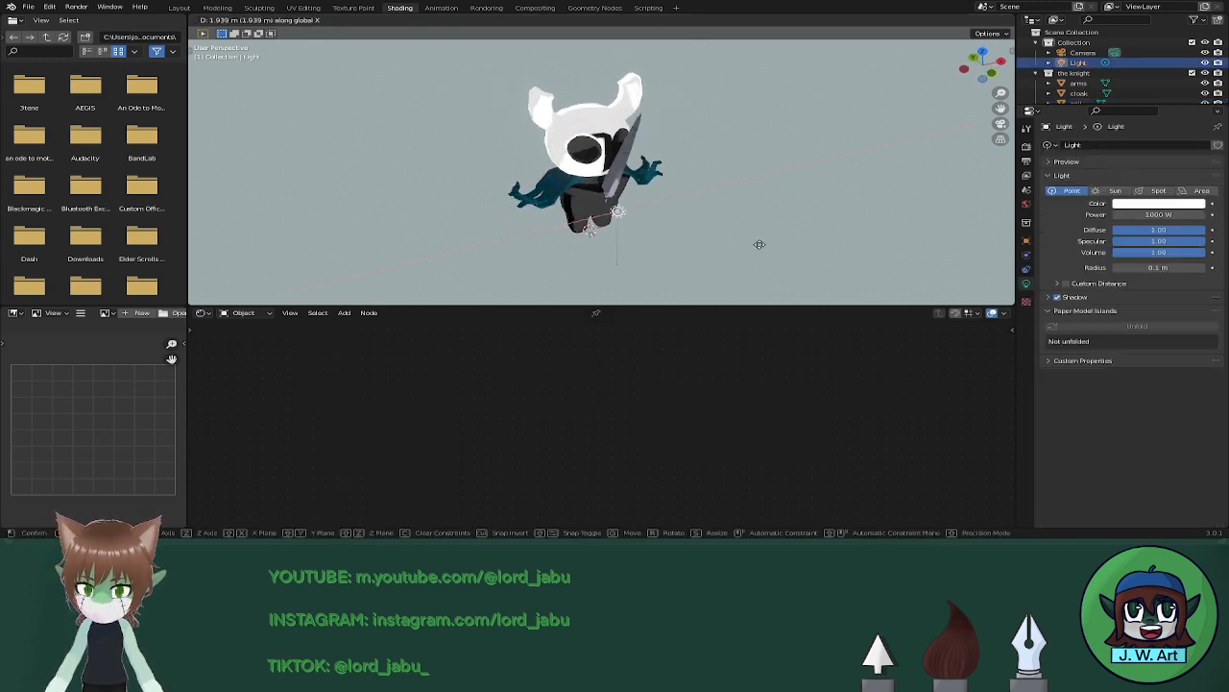
left_click(760, 249)
key("g")
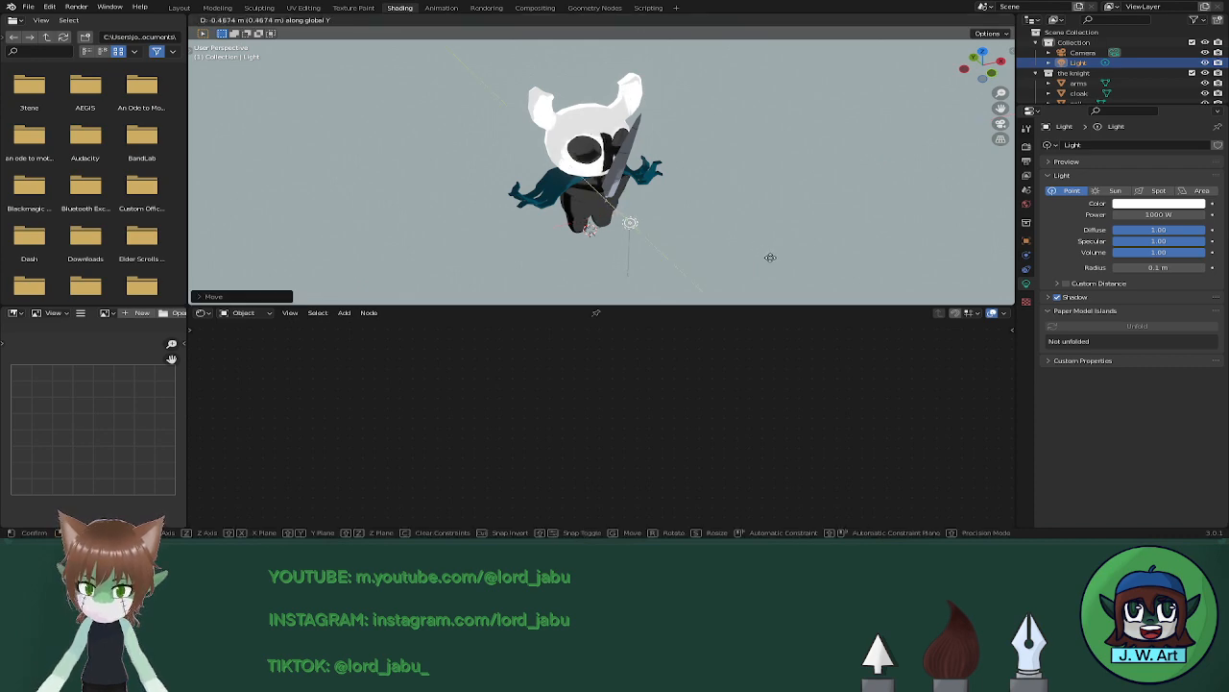
left_click(774, 264)
middle_click_drag(774, 264, 761, 235)
scroll(749, 232, "down", 3)
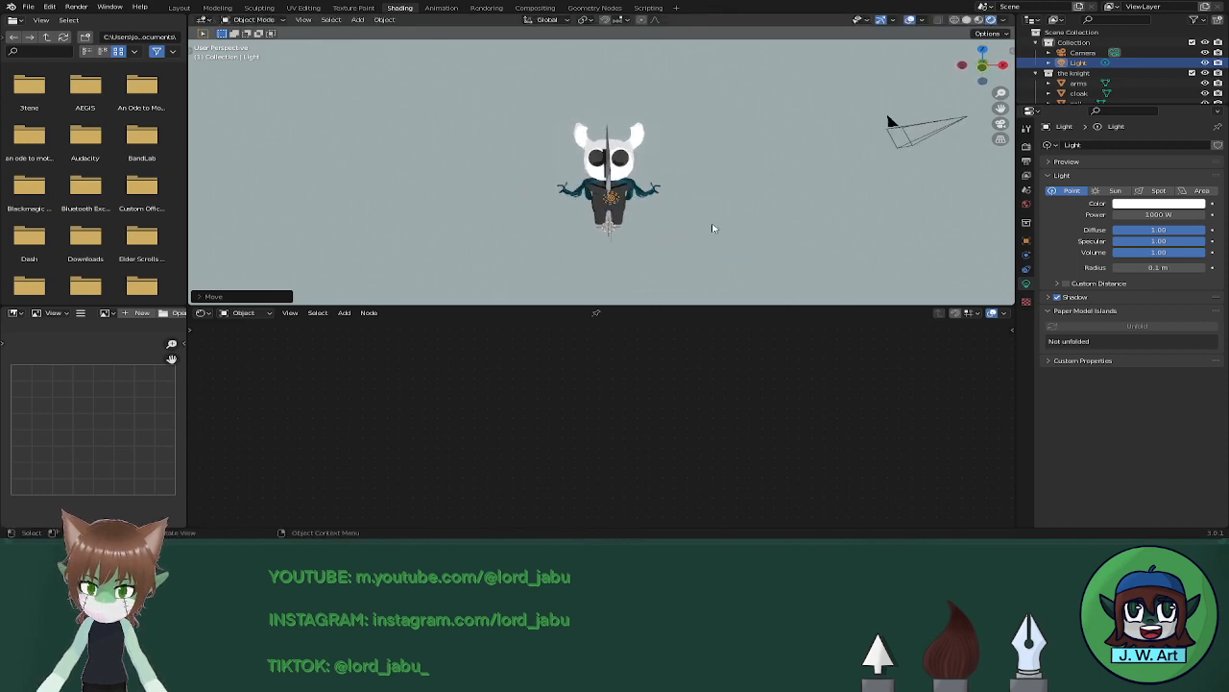
scroll(724, 233, "up", 2)
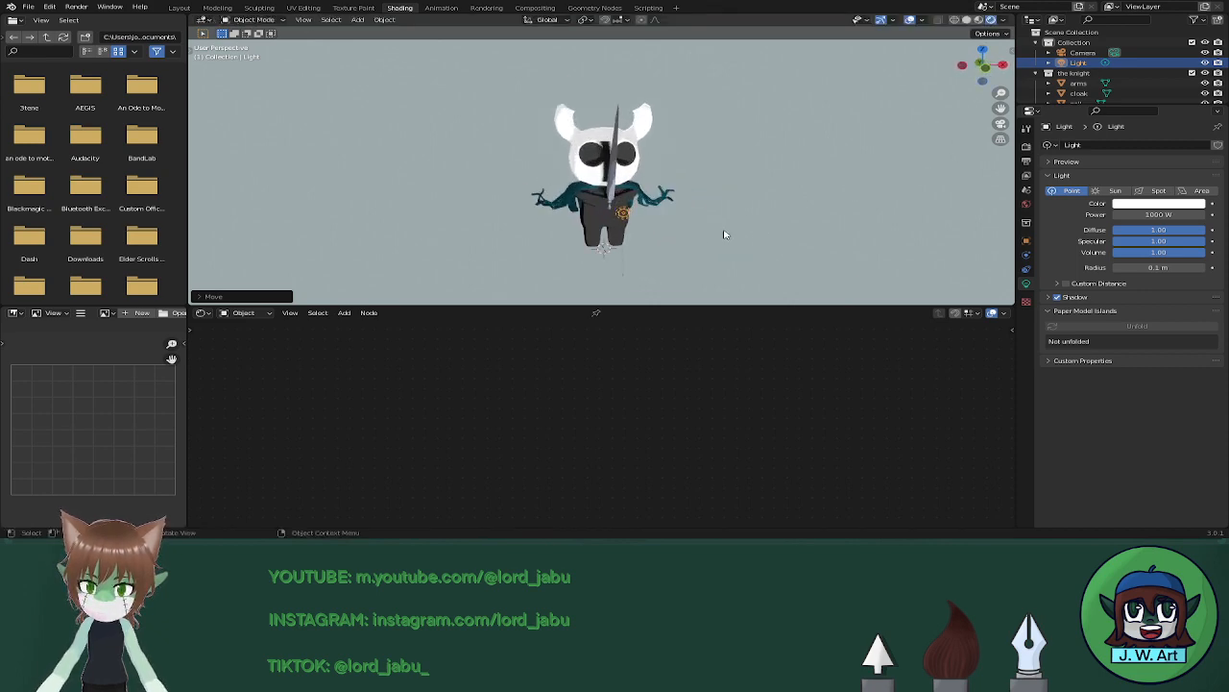
Deselect the light and look through the scene's render, output and view layer settings.
left_click(1026, 150)
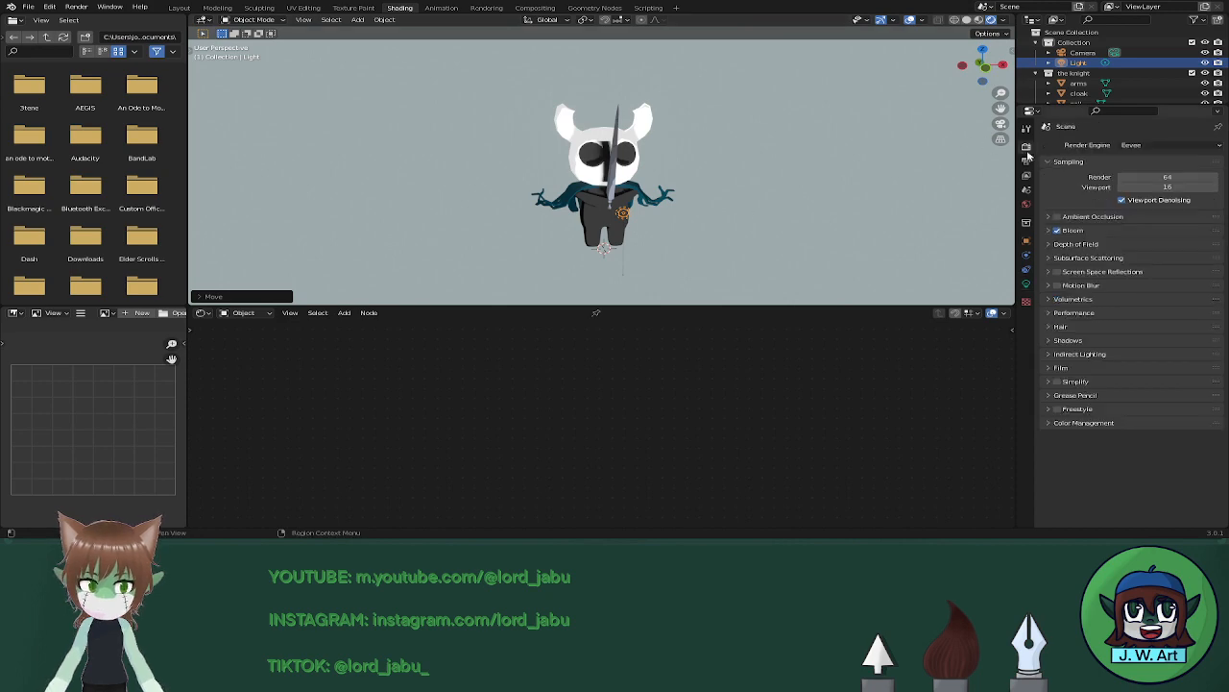
left_click(1027, 162)
left_click(1026, 150)
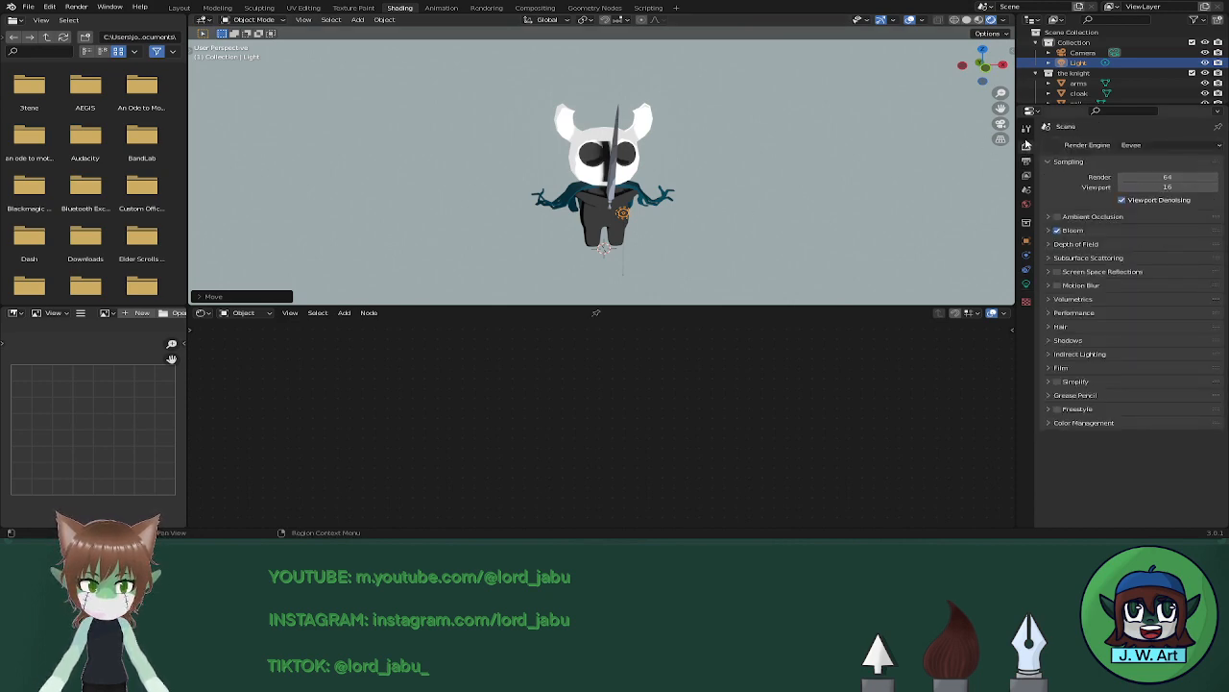
left_click(956, 161)
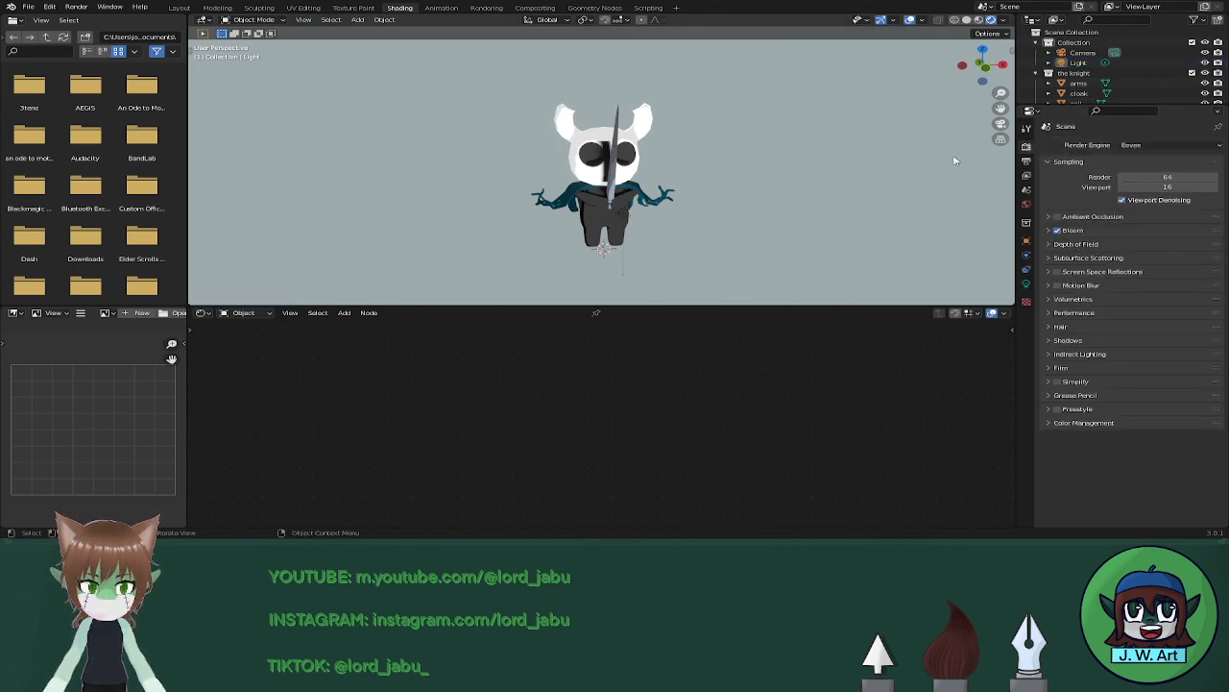
left_click(1027, 128)
left_click(1027, 149)
left_click(1027, 162)
left_click(1025, 175)
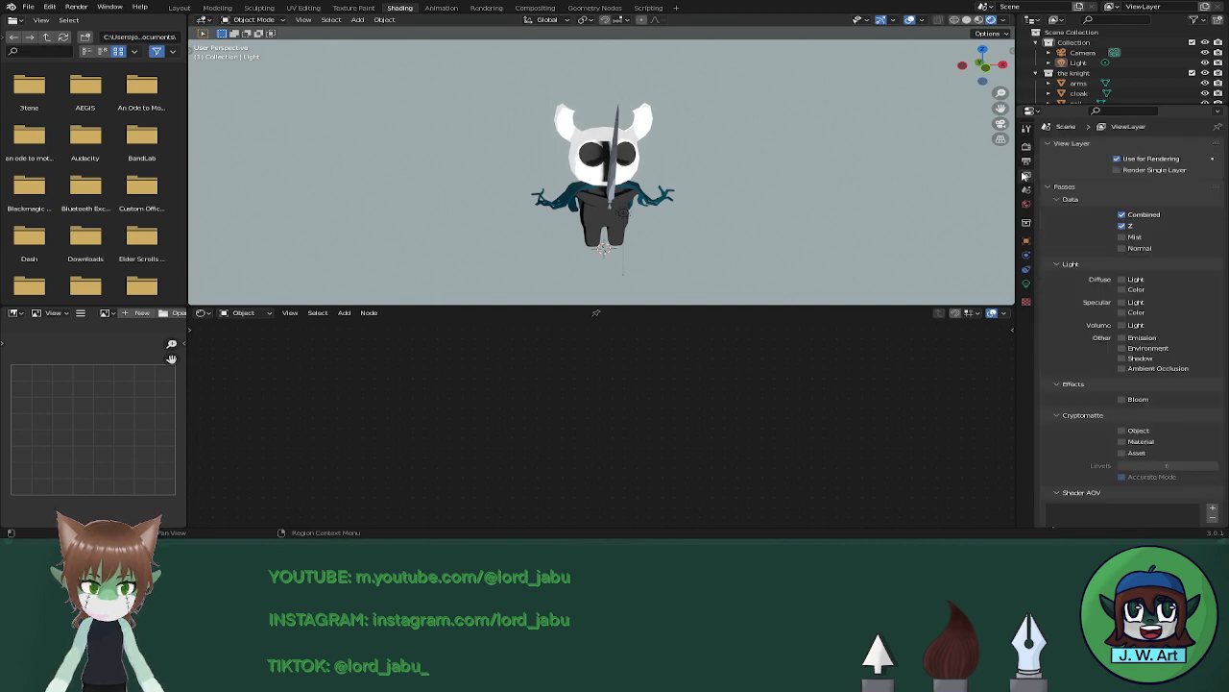
left_click(1026, 130)
left_click(1027, 148)
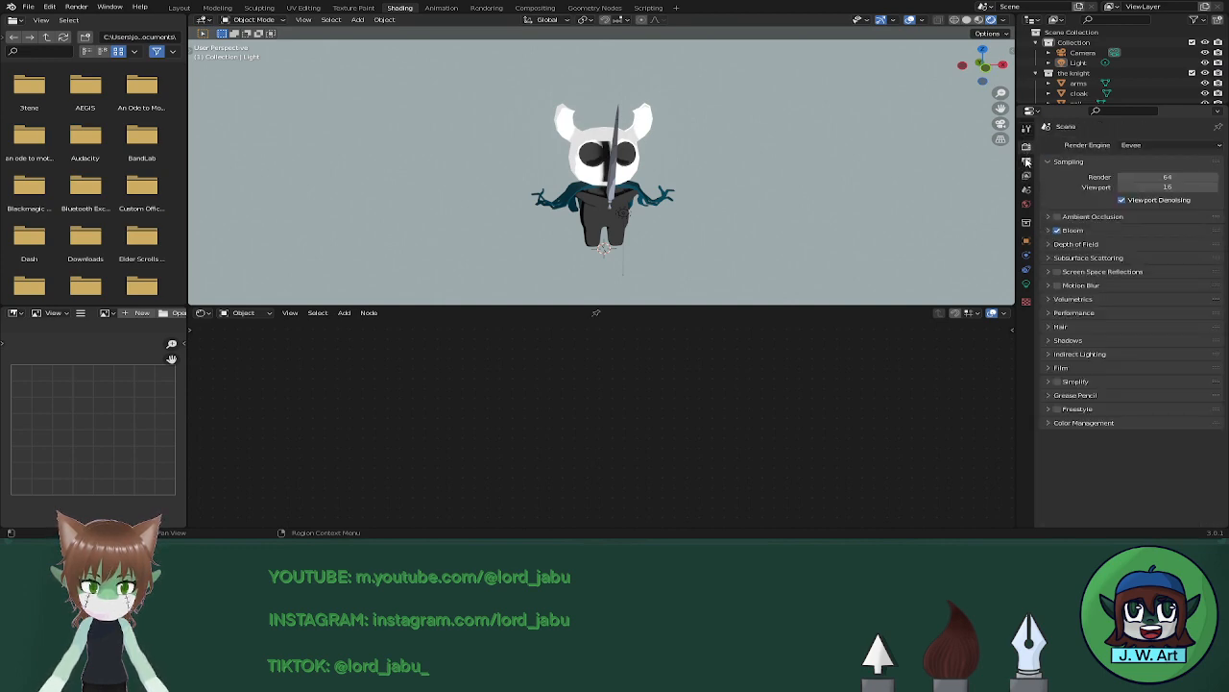
left_click(1026, 161)
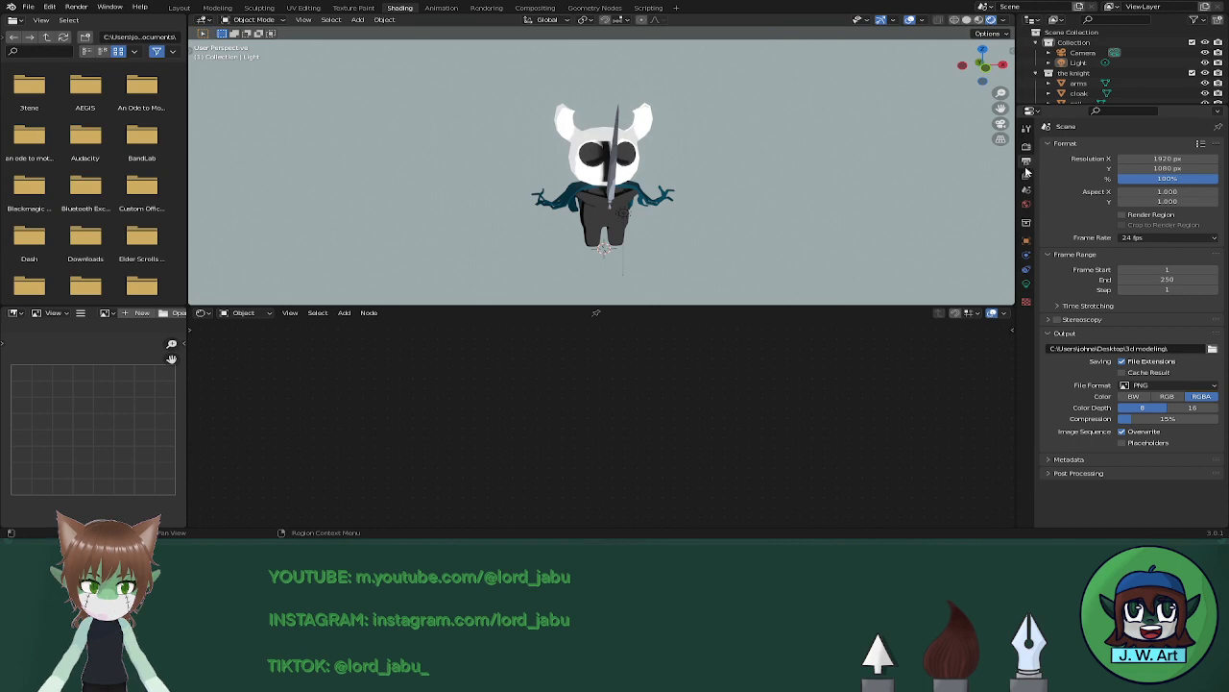
left_click(1026, 178)
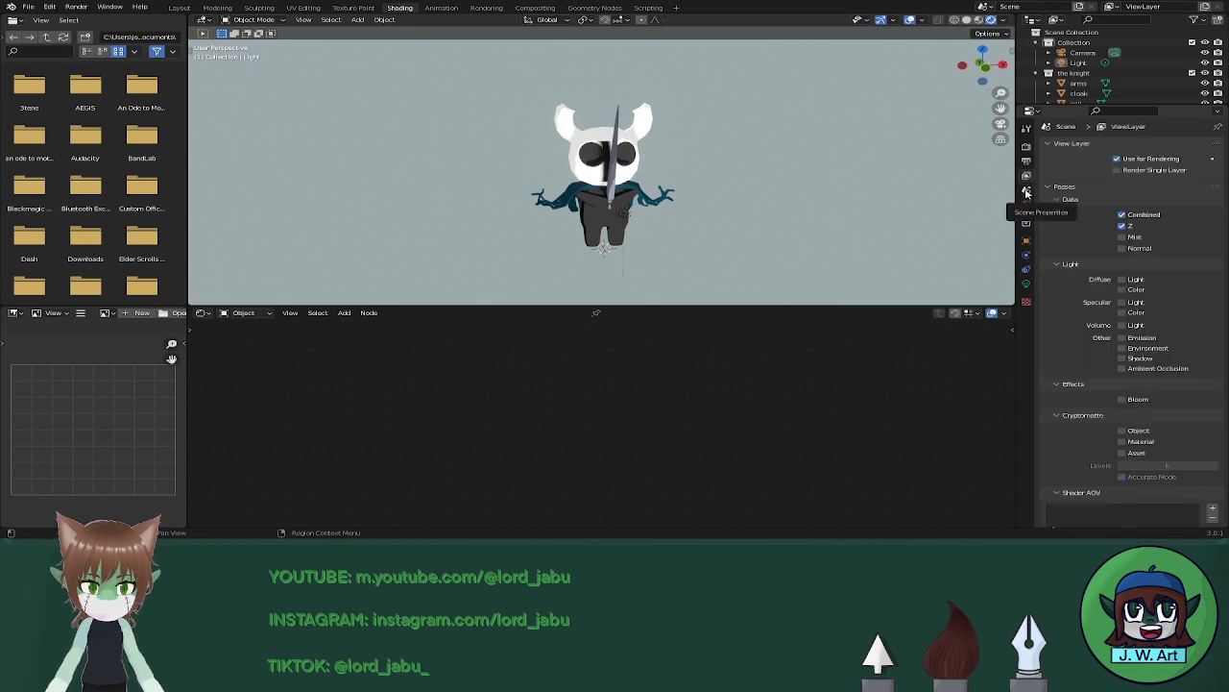
left_click(1026, 165)
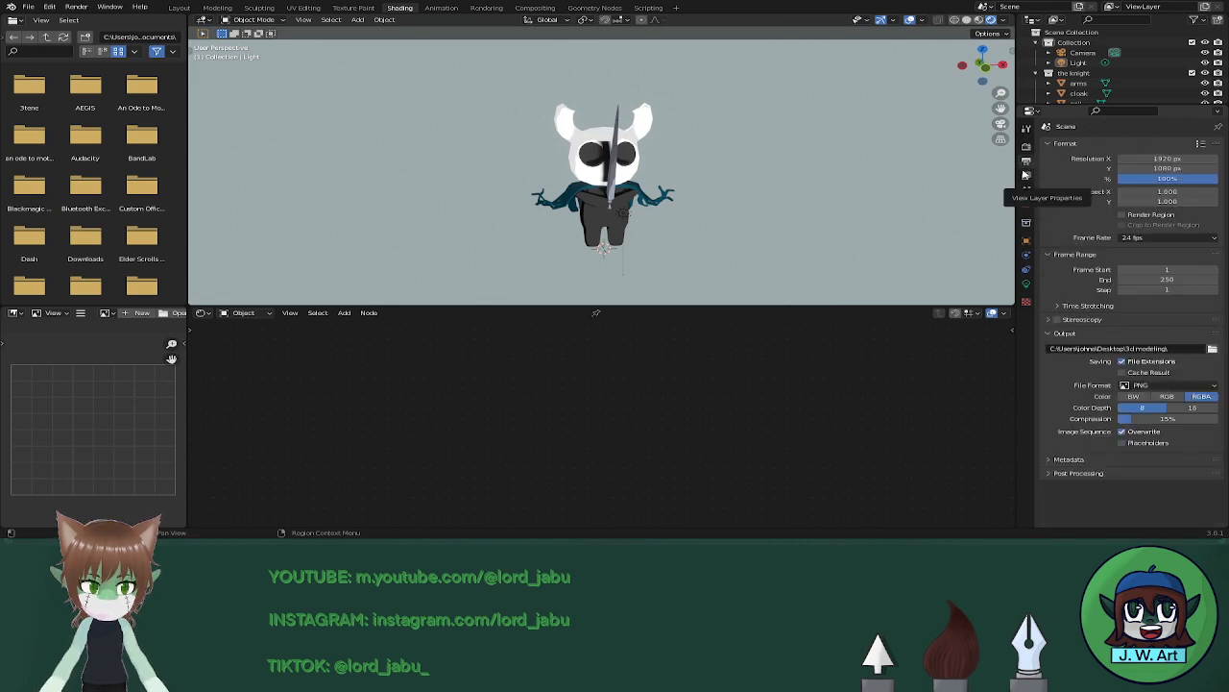
left_click(1025, 183)
left_click(1025, 191)
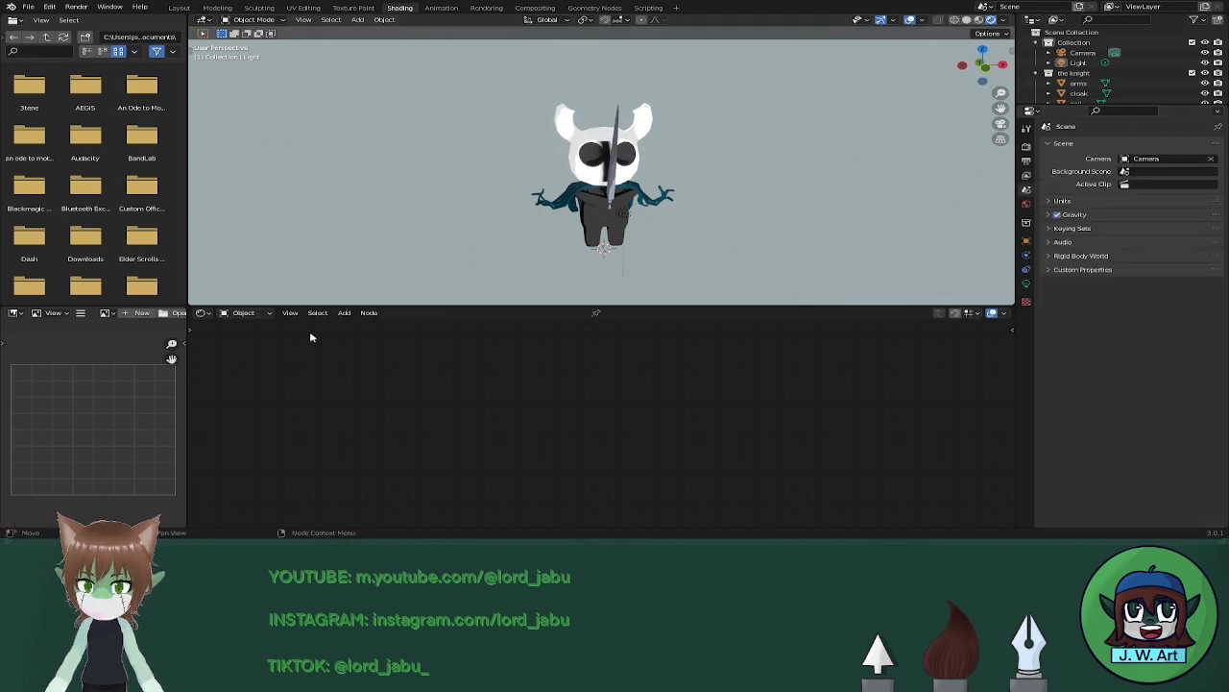
Show the World shader nodes and set the Background color to a muted greyish blue, about R 0.295, G 0.35, B 0.416.
left_click(242, 312)
left_click(252, 337)
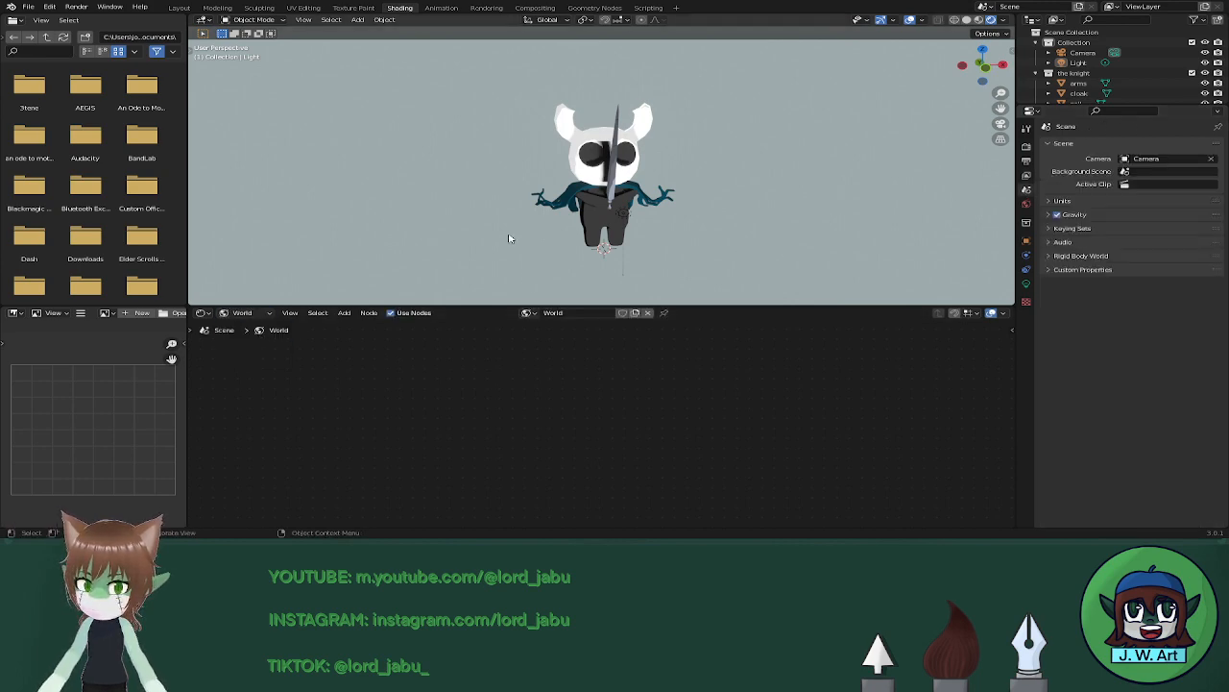
key("Home")
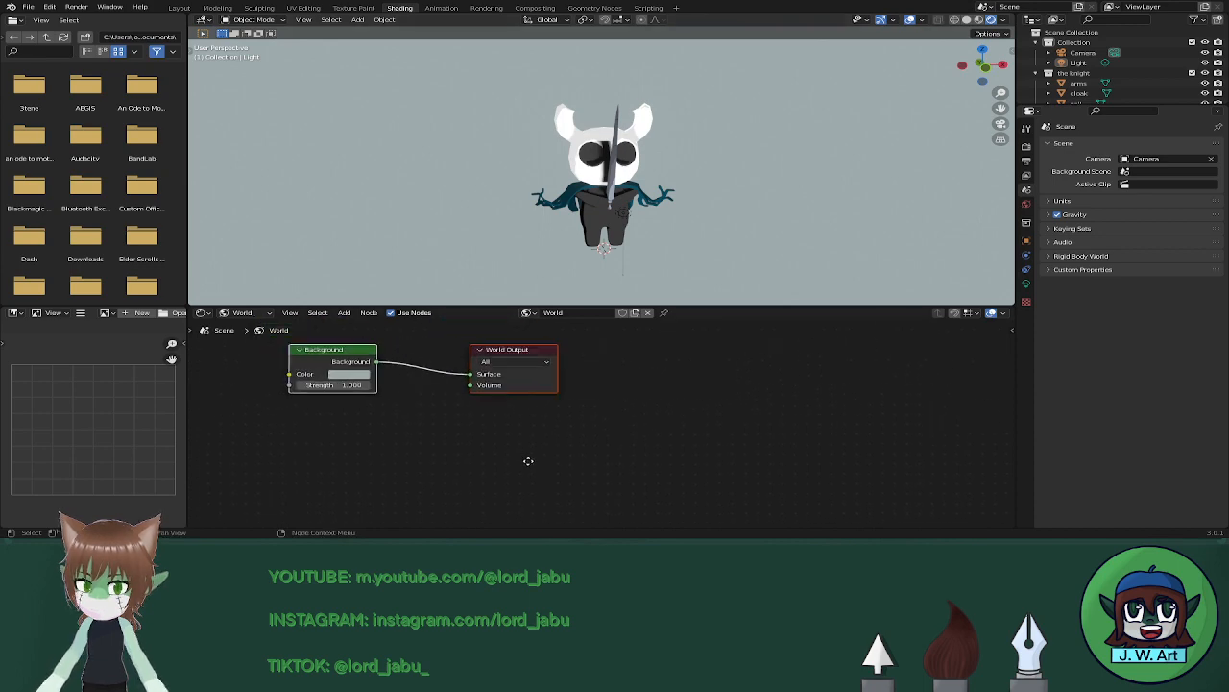
left_click(374, 386)
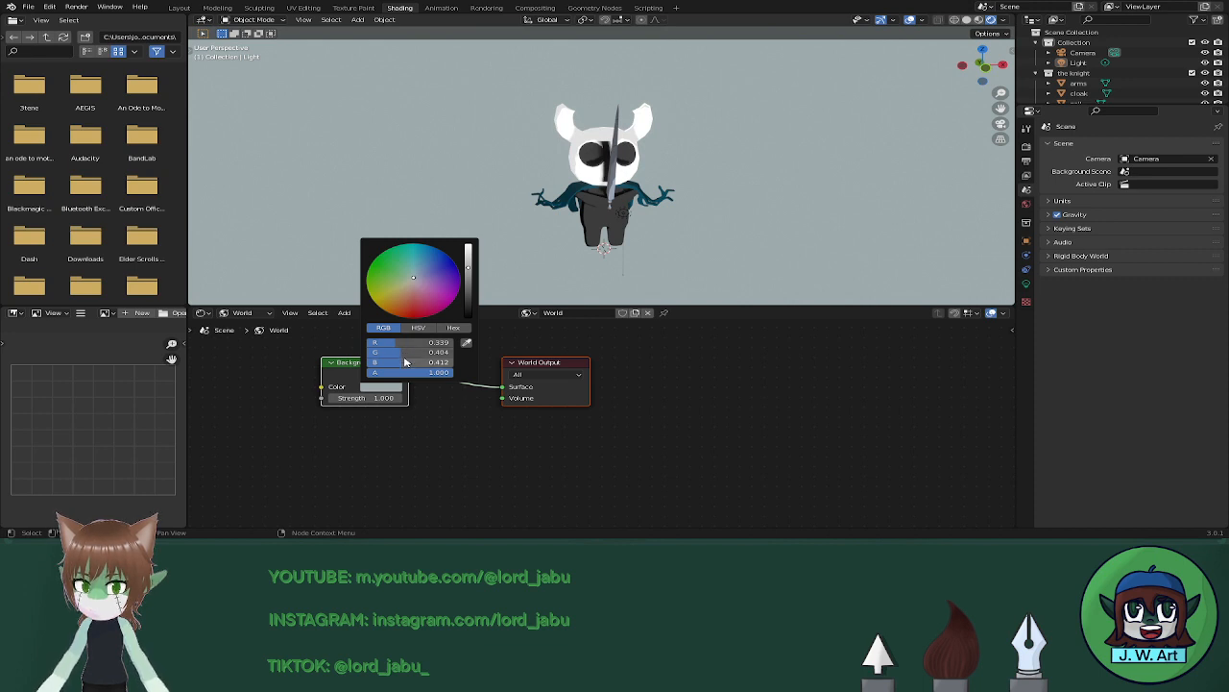
left_click_drag(405, 361, 408, 365)
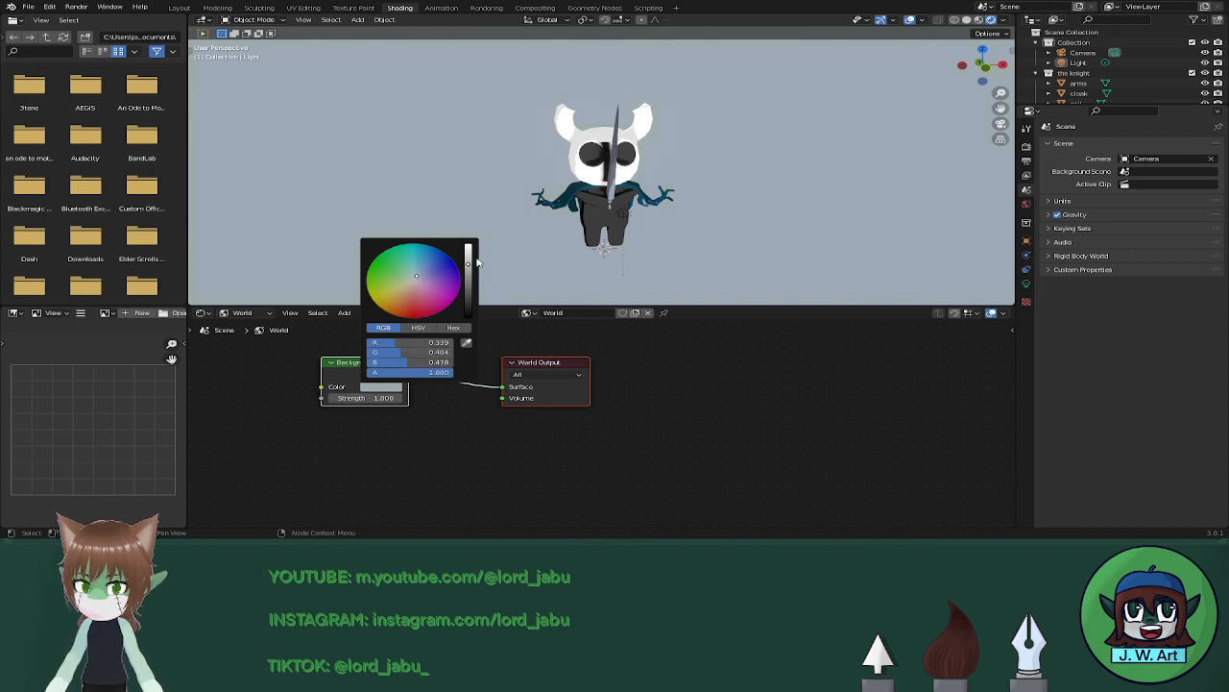
mouse_move(478, 261)
left_mouse_down()
mouse_move(472, 279)
mouse_move(469, 267)
left_mouse_up()
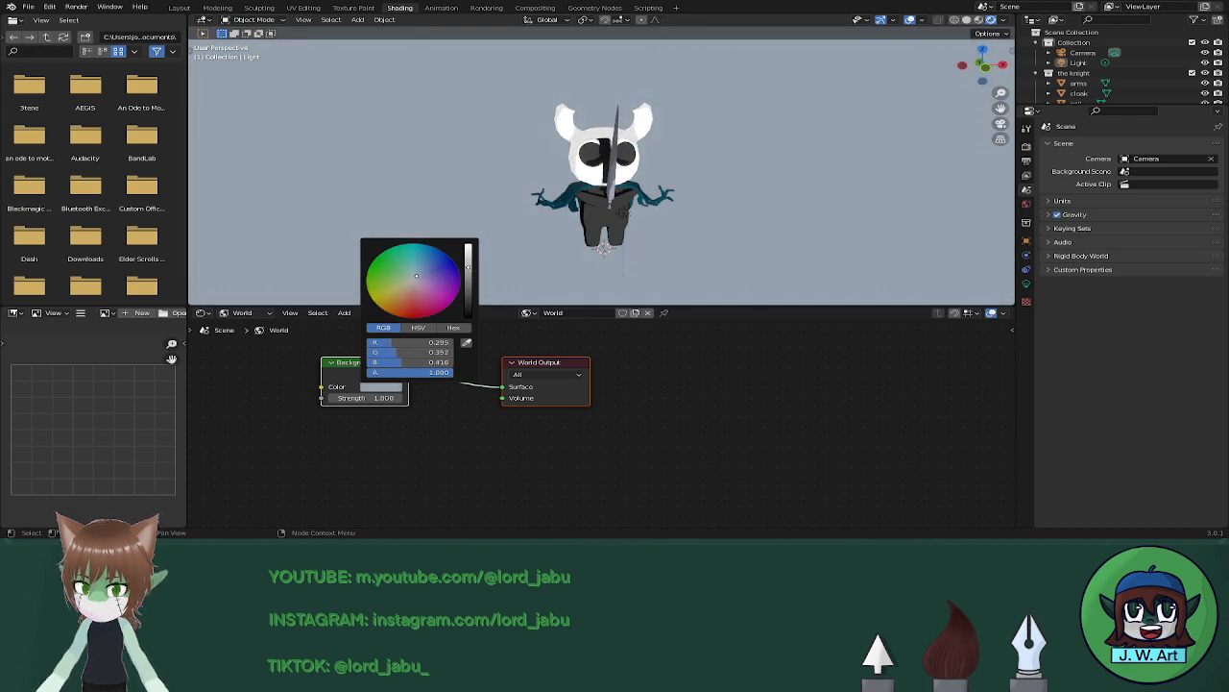
Switch to the Layout workspace, bring the whole knight into view from the front and save the file.
left_click(190, 9)
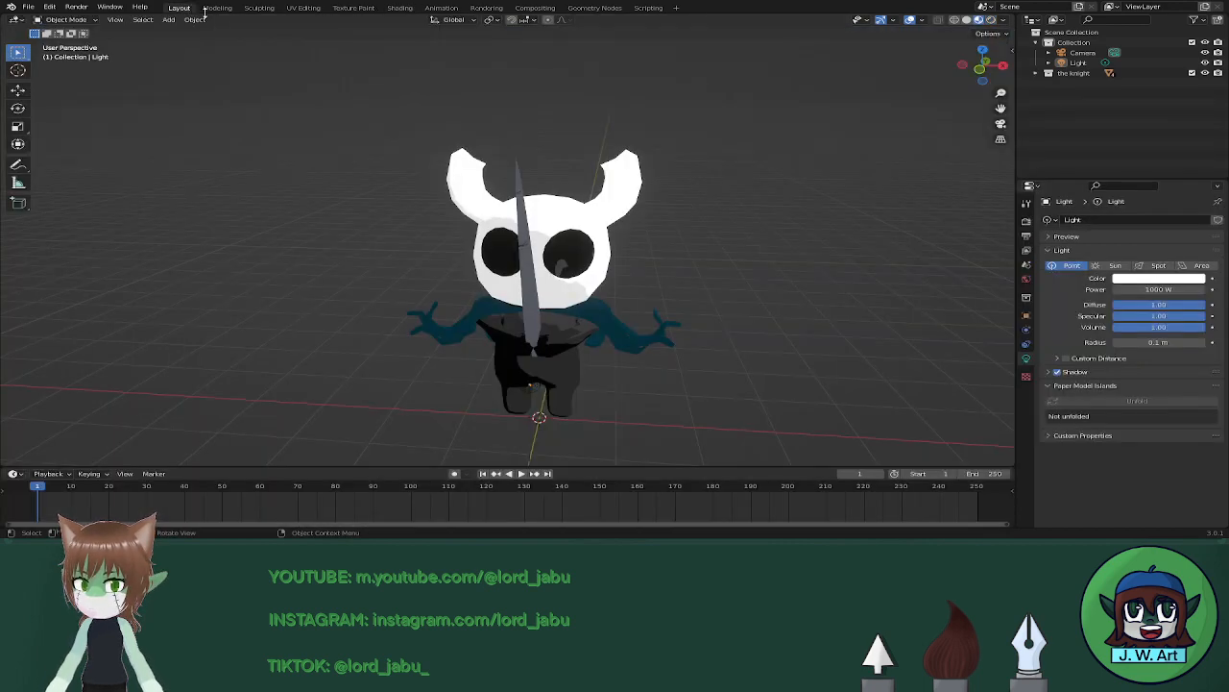
scroll(643, 246, "down", 5)
middle_click_drag(556, 276, 645, 229, "shift")
middle_click_drag(621, 263, 624, 247)
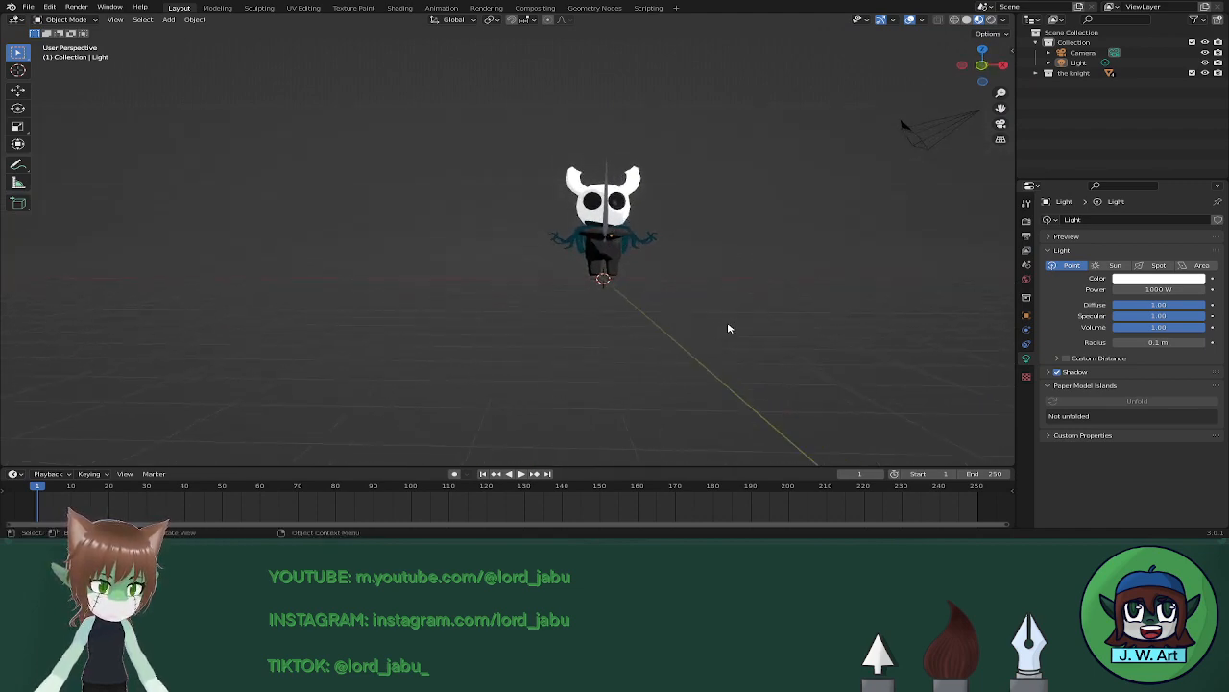
key("ctrl+s")
Check the knight through the scene camera, return to an angled side view of it and save the file.
middle_click_drag(719, 300, 768, 330)
left_click(1001, 123)
scroll(764, 330, "down", 2)
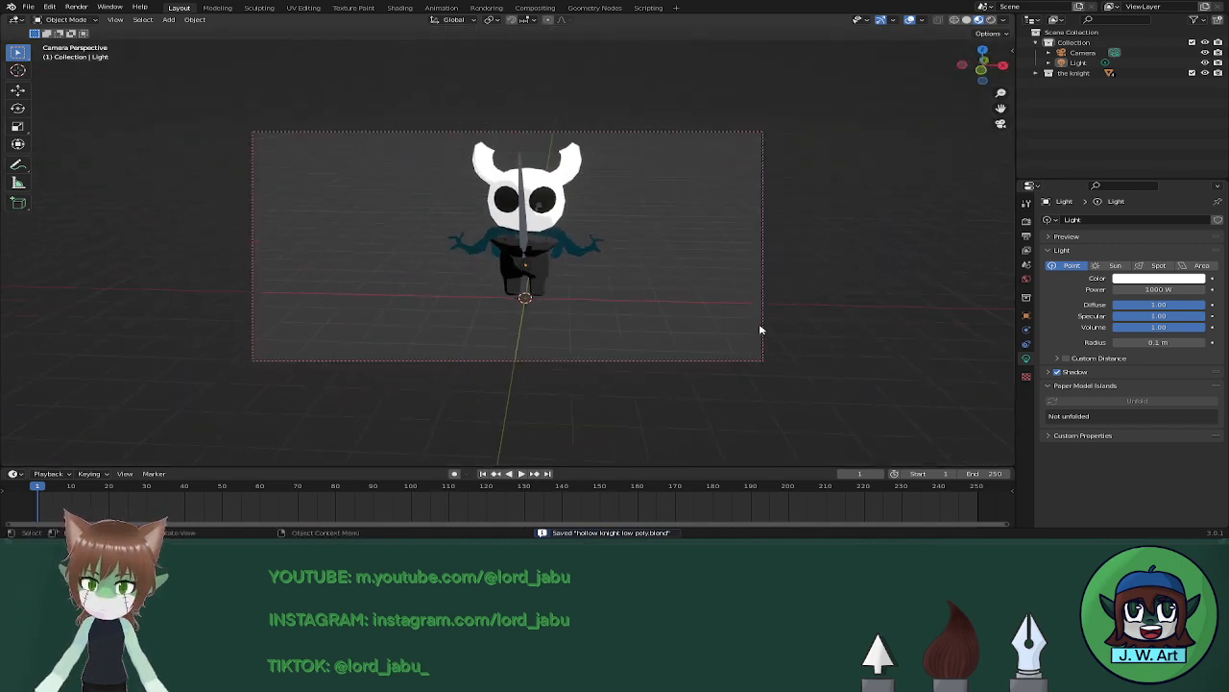
middle_click_drag(981, 154, 733, 240)
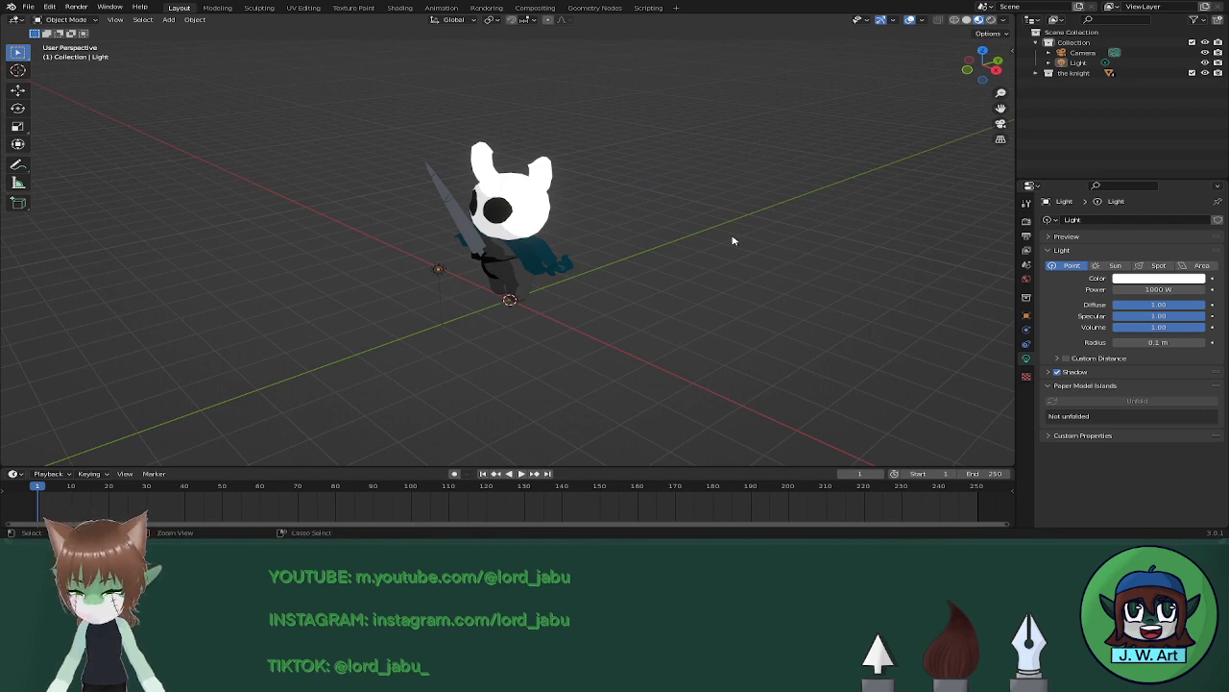
key("ctrl+s")
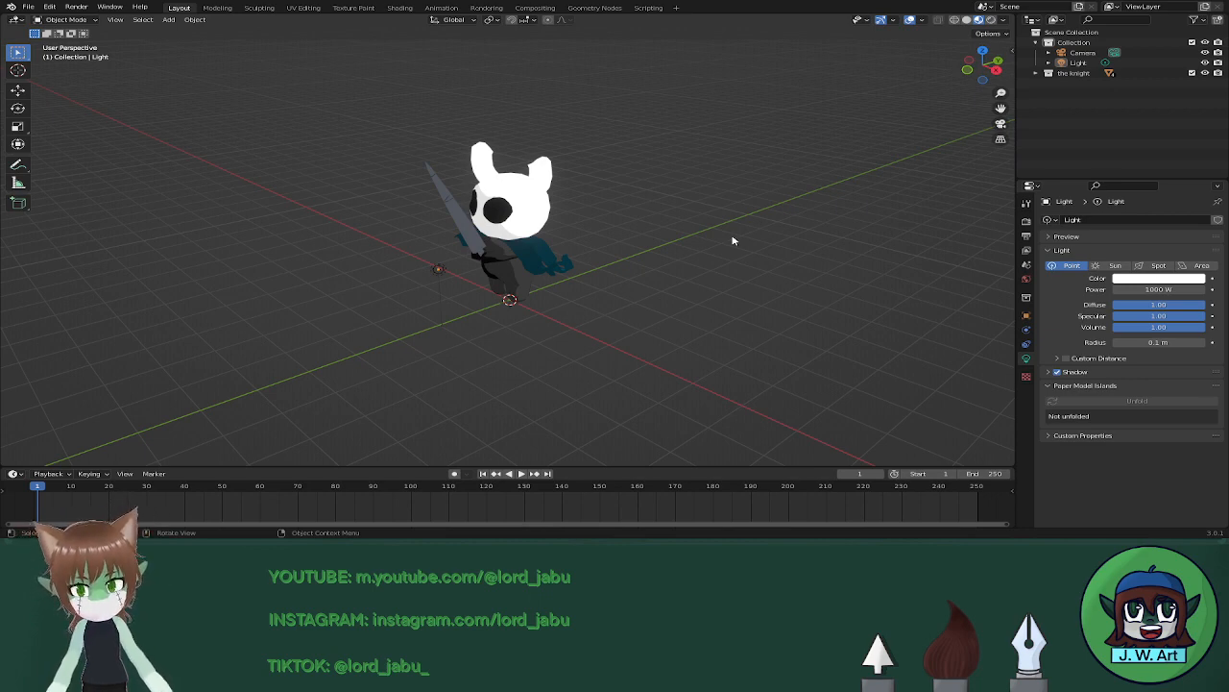
Turn the view back to the knight's front and save the file again.
middle_click_drag(729, 230, 643, 296)
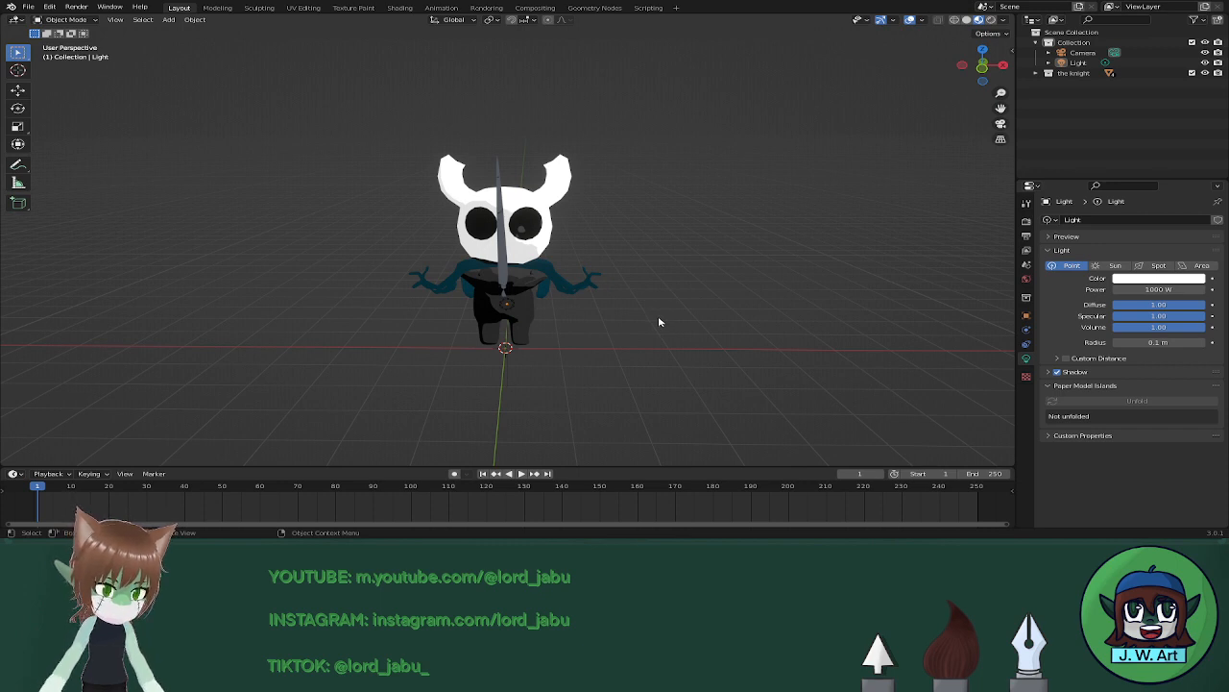
mouse_move(658, 323)
middle_mouse_down()
mouse_move(625, 313)
mouse_move(683, 321)
mouse_move(654, 311)
middle_mouse_up()
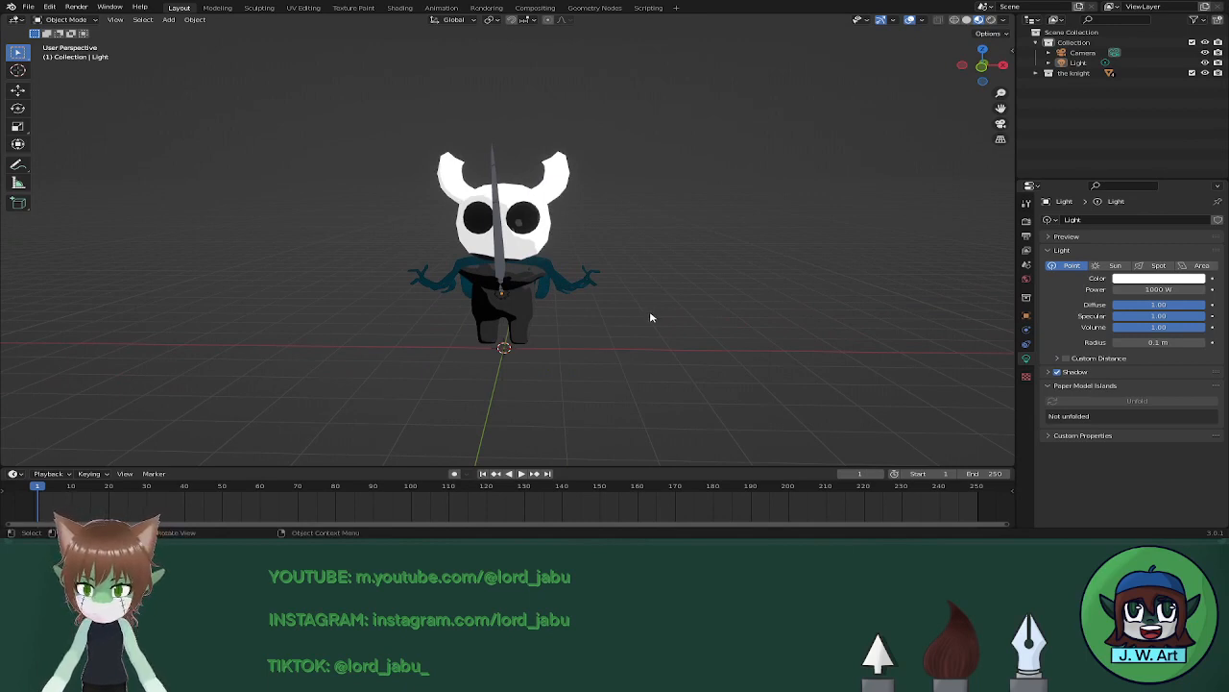
key("ctrl+s")
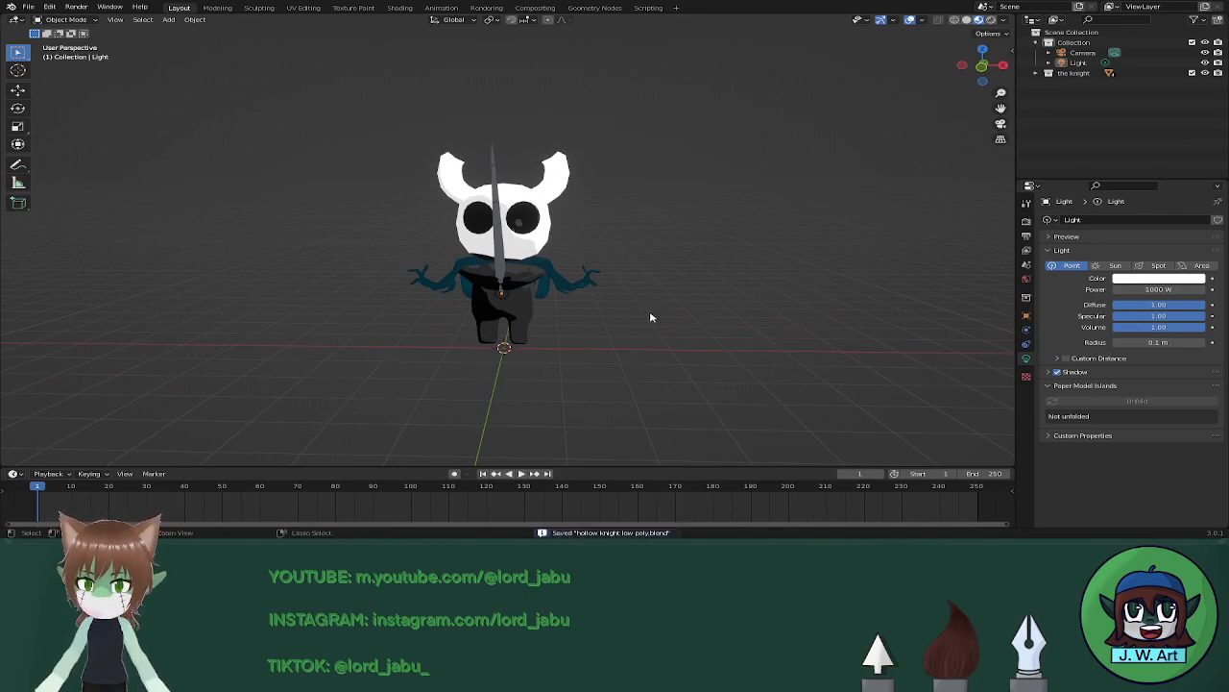